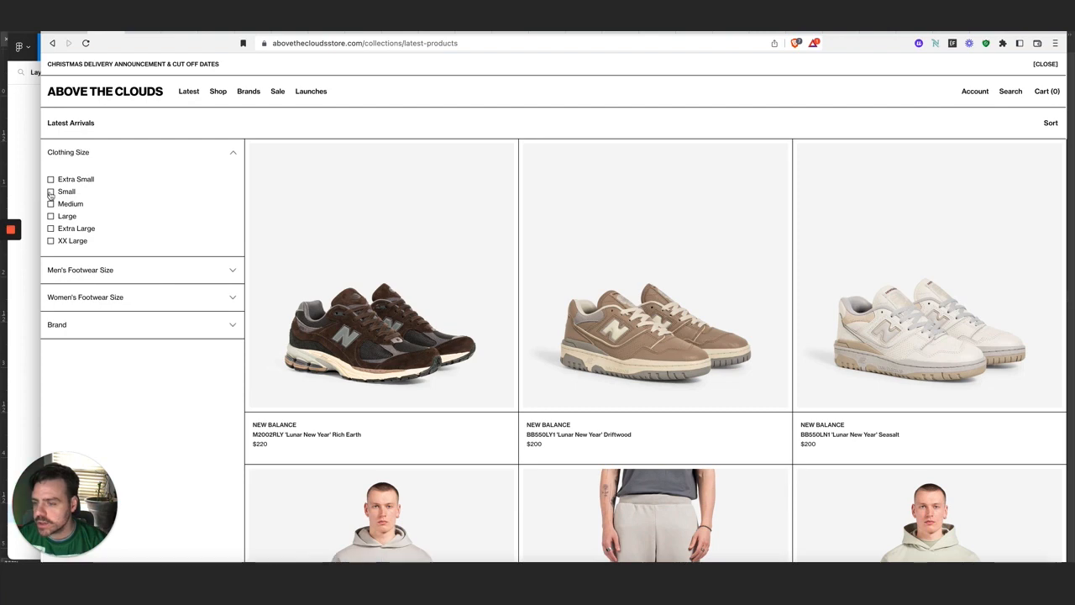
Filter the Latest Arrivals products to the Small clothing size
click(51, 191)
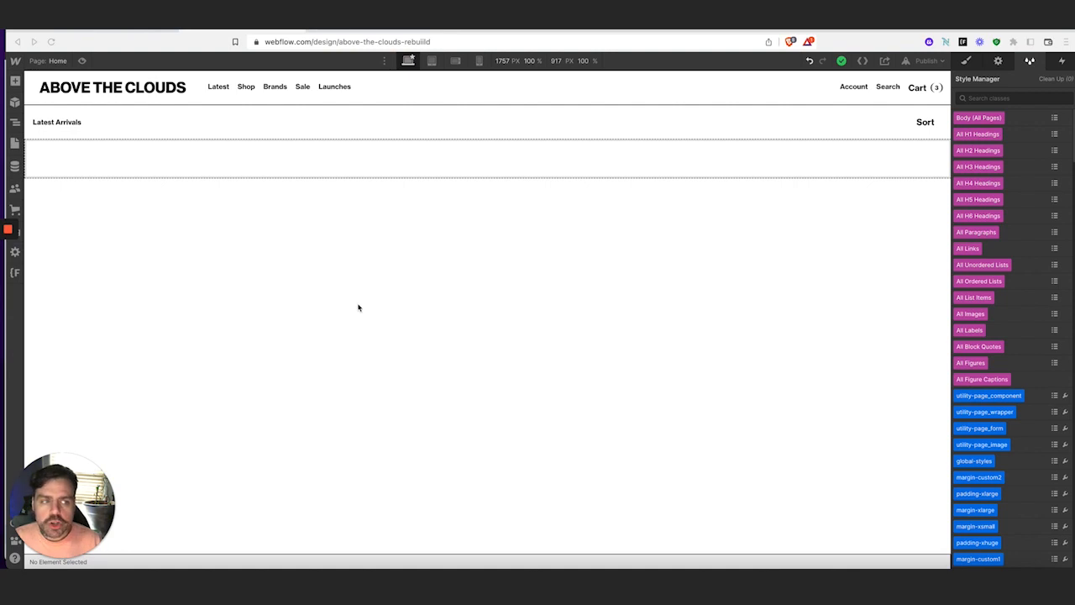
Show the section_cms block's style settings and check the live store's product page
click(965, 61)
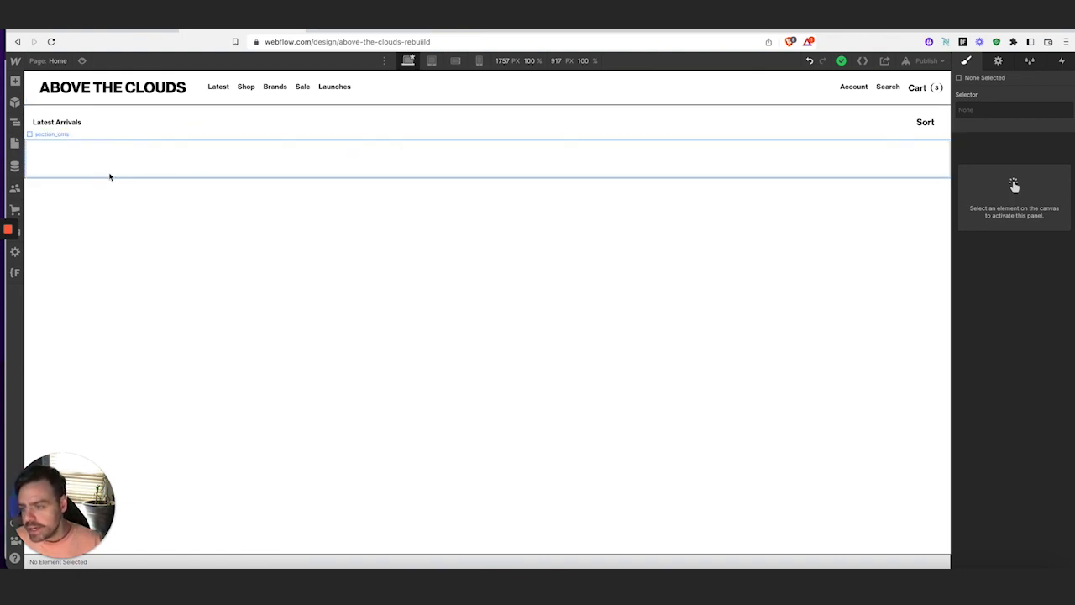
click(144, 136)
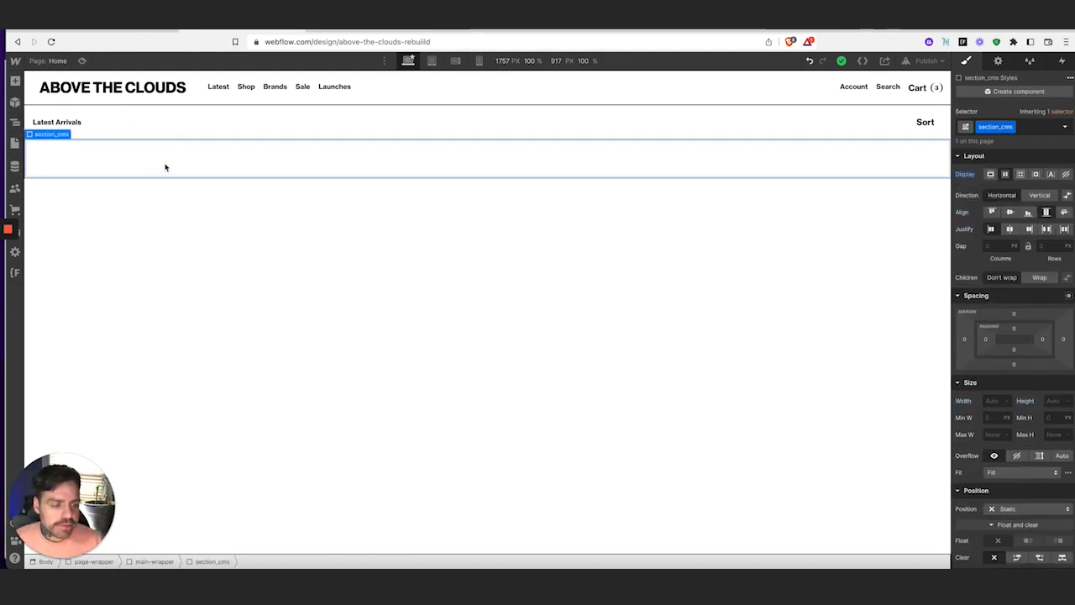
click(118, 32)
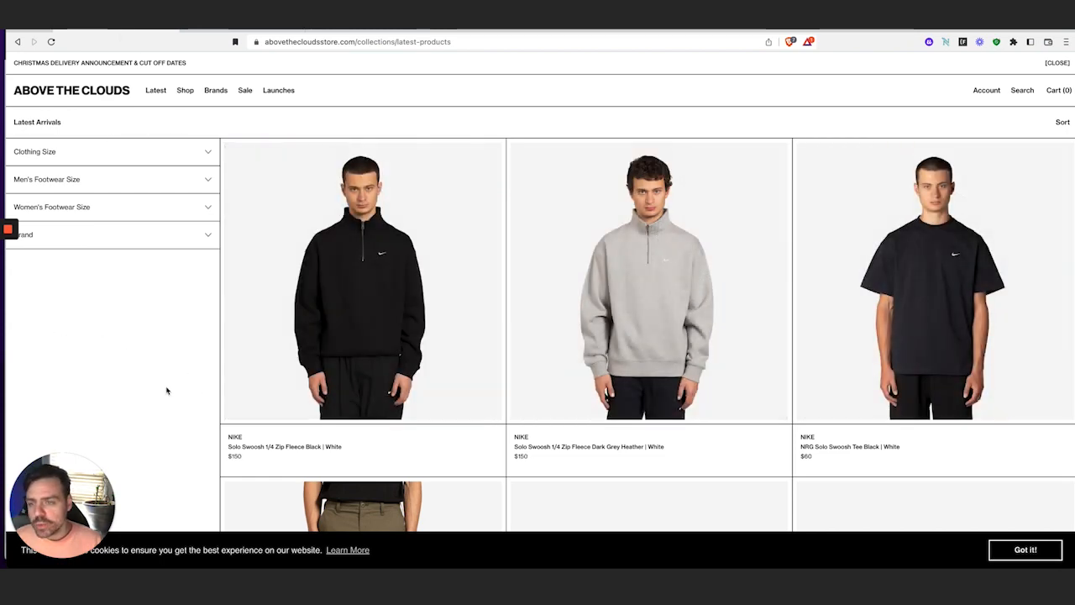
Look over the Finsweet CMS Filter docs, then bring up the Figma product-page mock-up
click(345, 32)
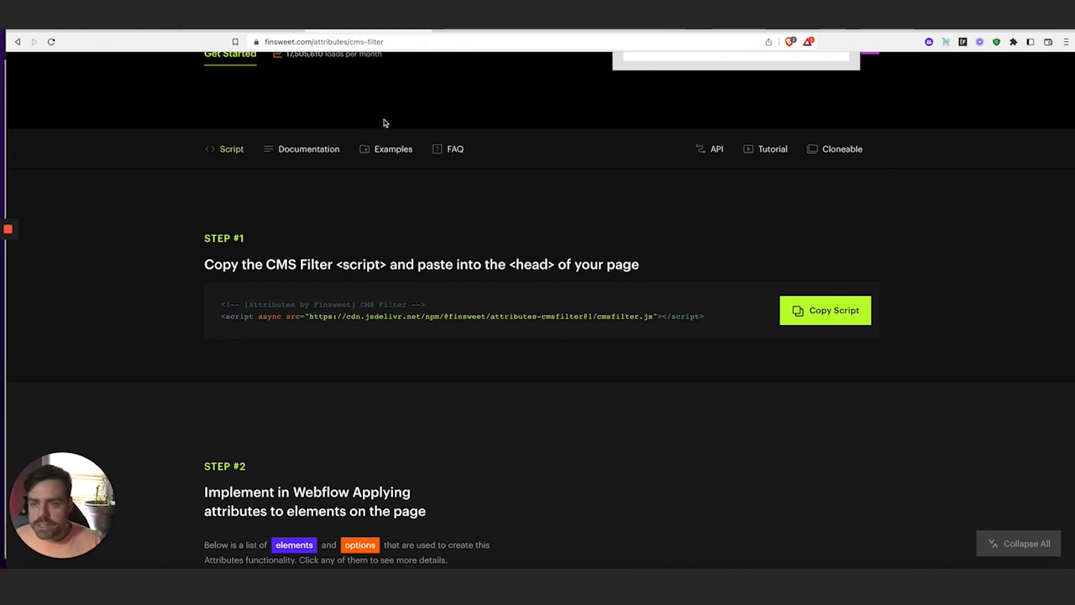
click(231, 29)
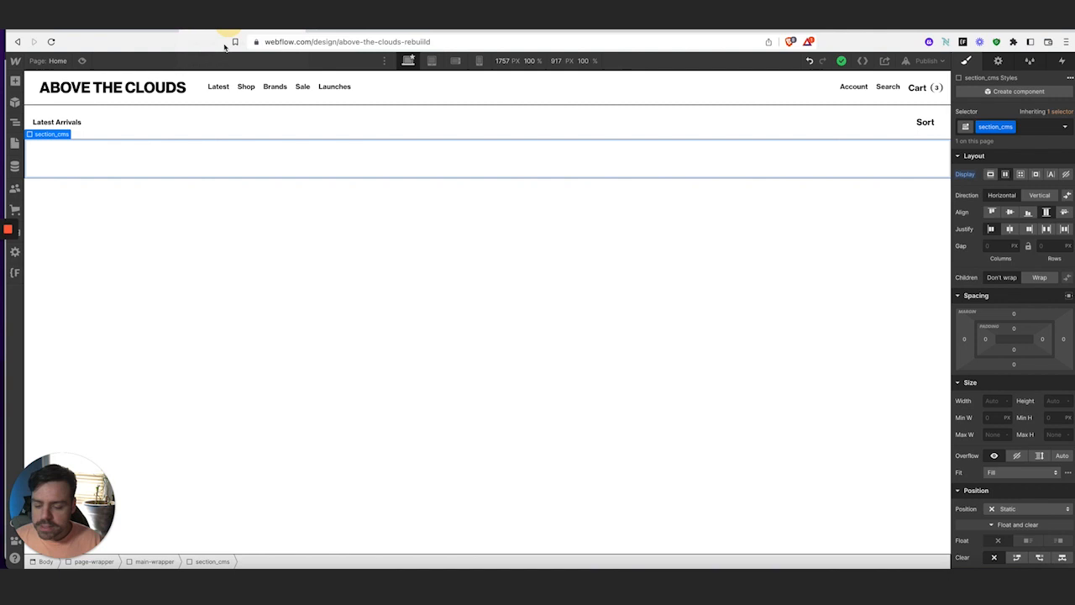
click(220, 588)
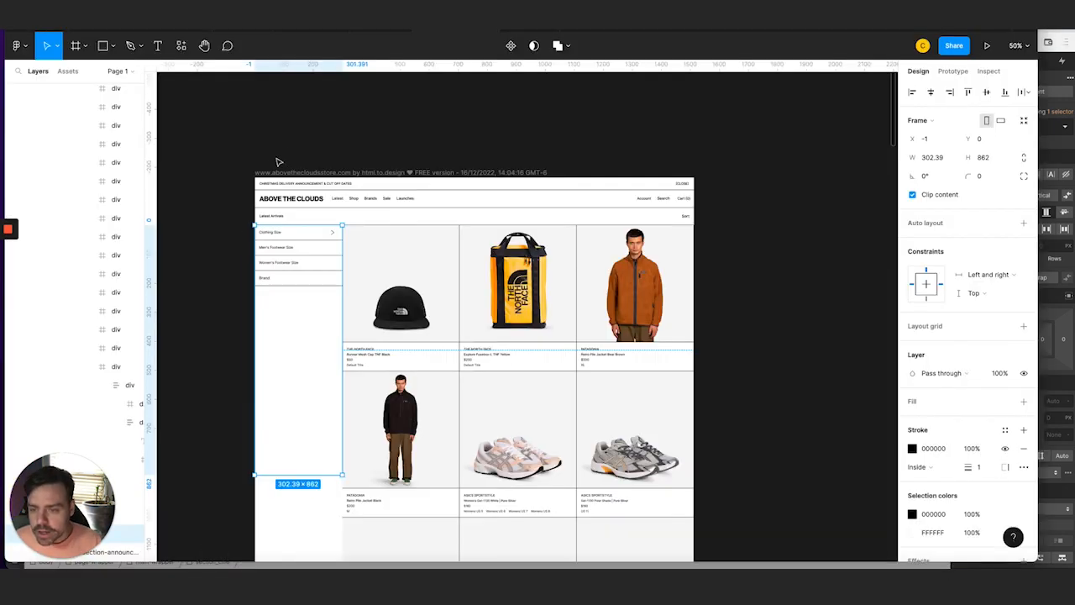
Scroll across the Figma mock-up's filter sidebar and product grid, then return to Webflow
scroll(364, 170, right, 1)
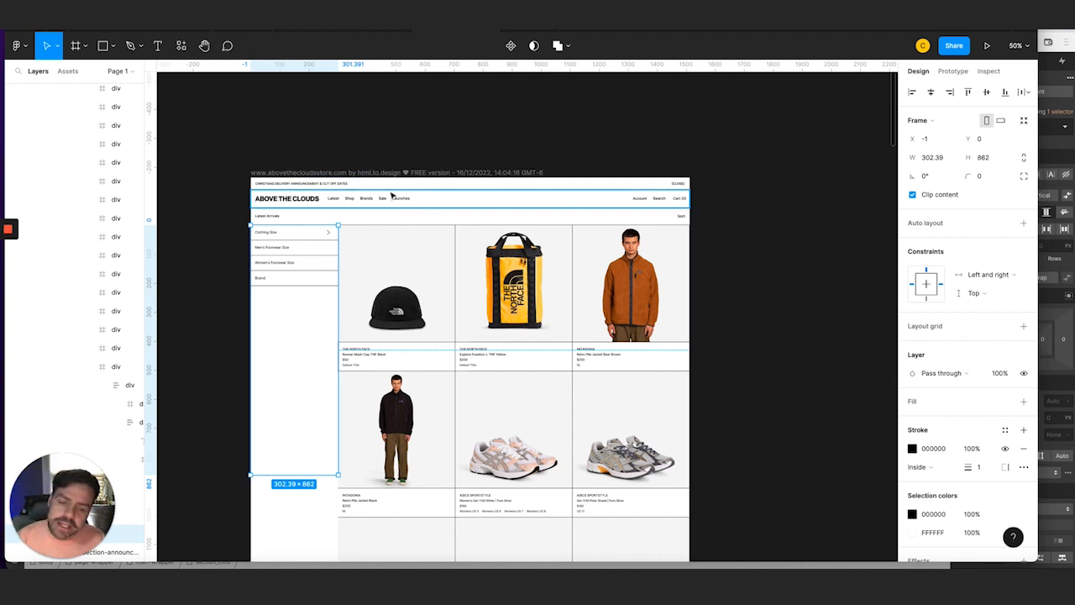
scroll(392, 195, right, 1)
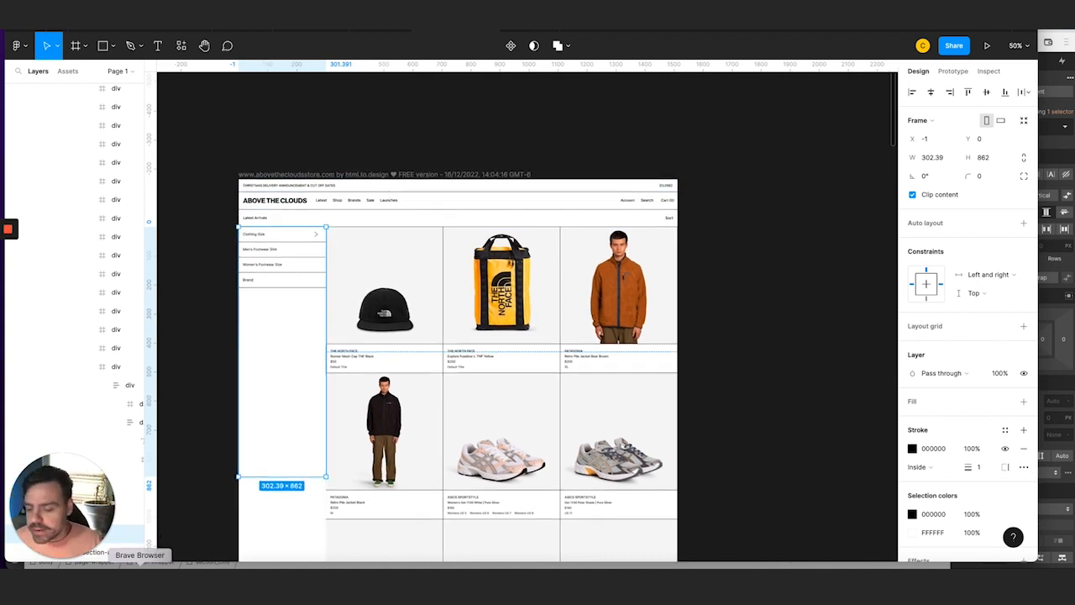
click(139, 563)
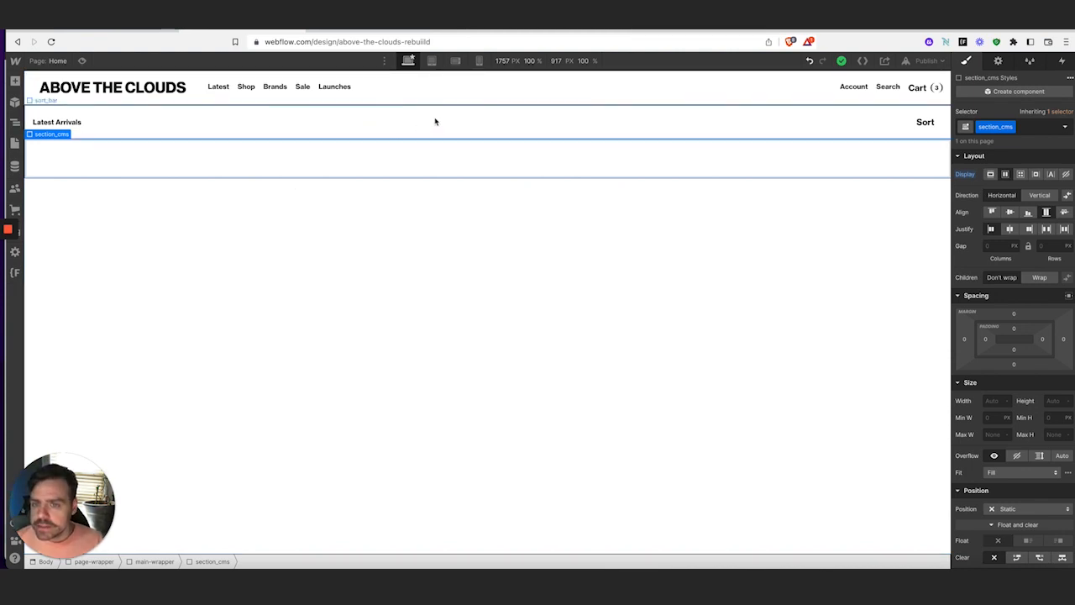
Add a div block classed filter_wrapper inside section_cms
click(138, 31)
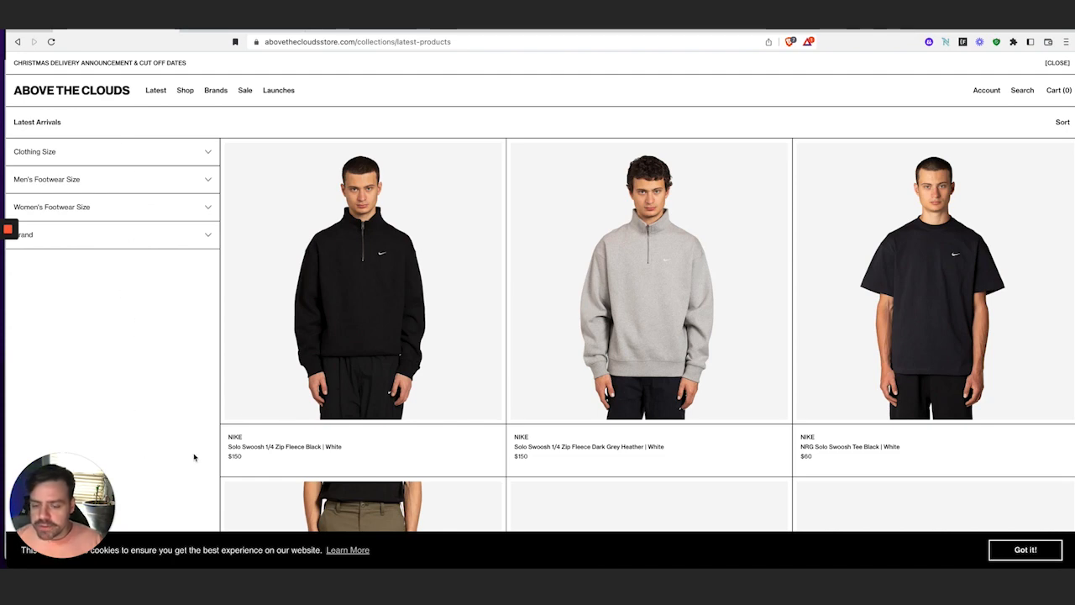
click(225, 31)
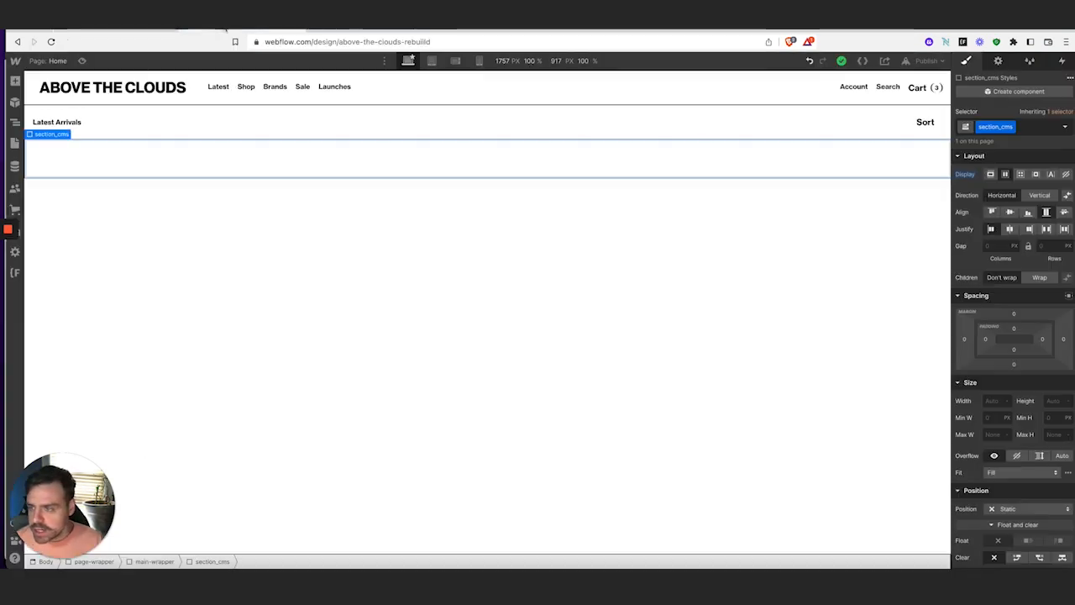
click(16, 79)
click(47, 265)
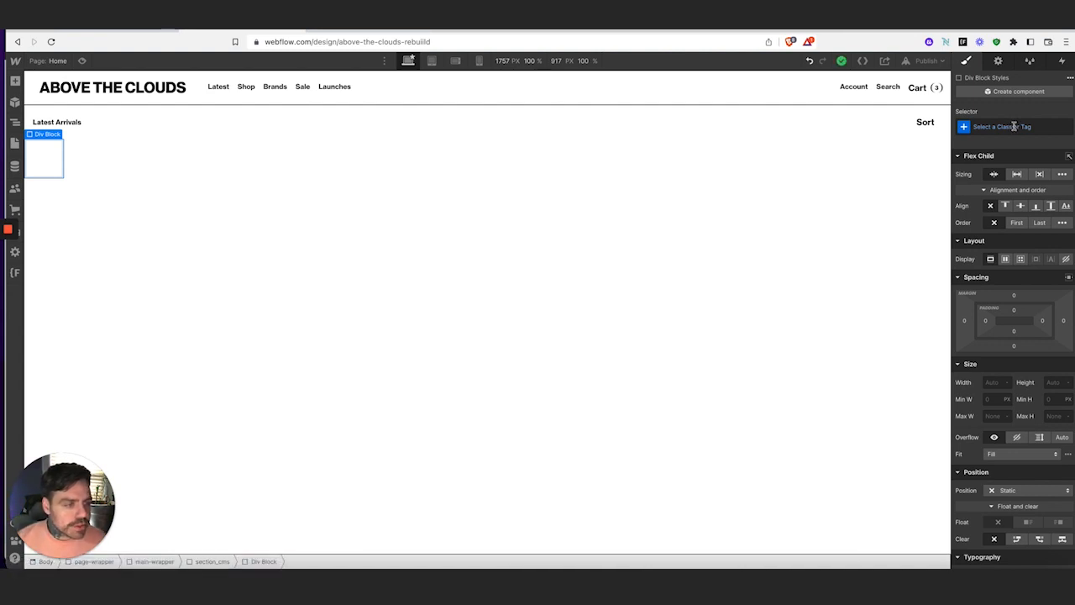
click(1003, 127)
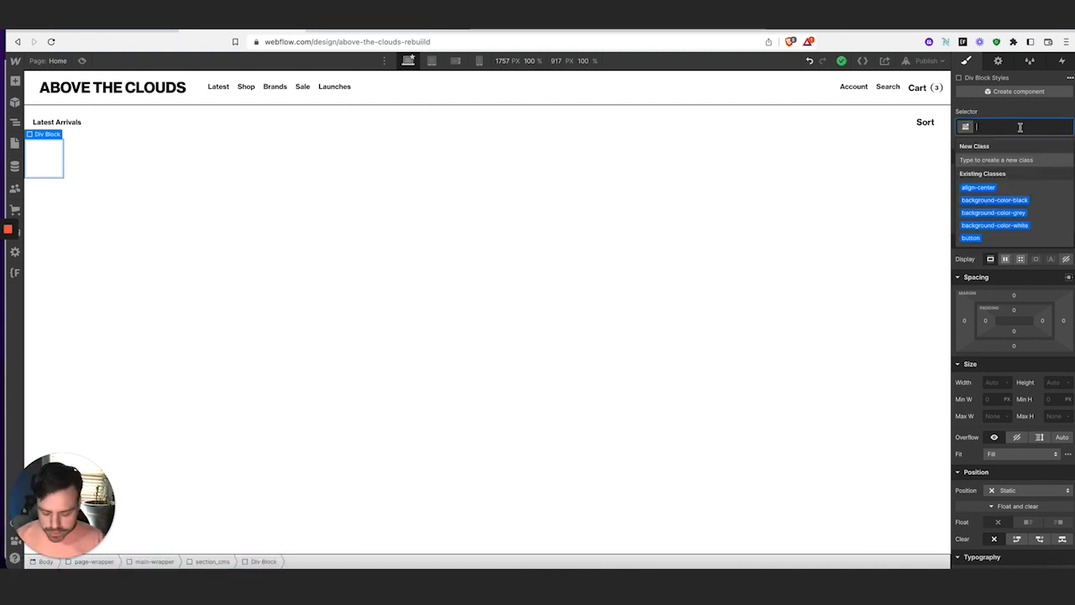
text(filter)
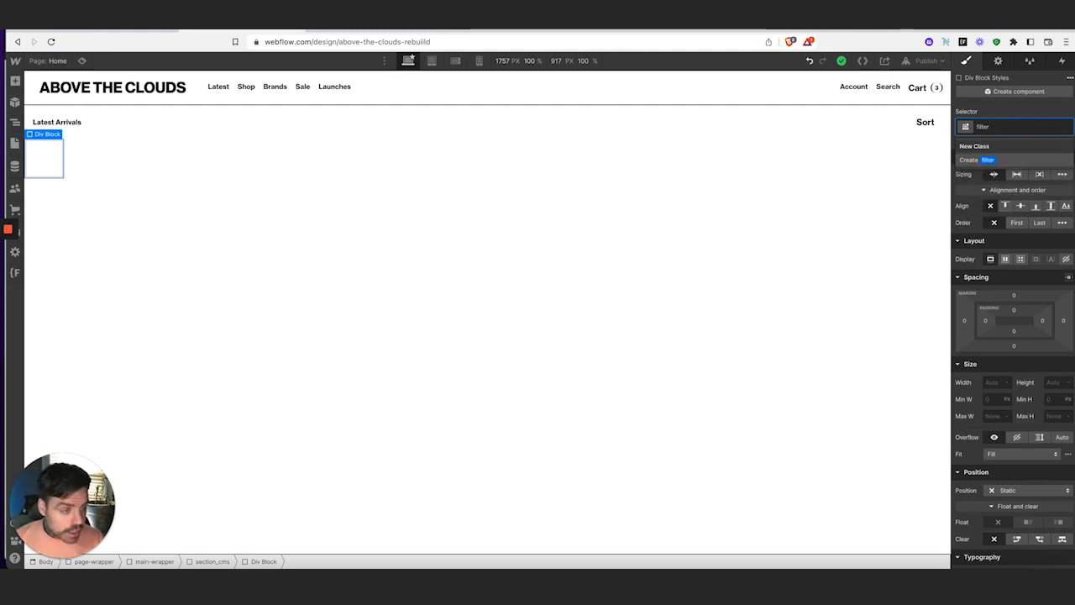
text(_)
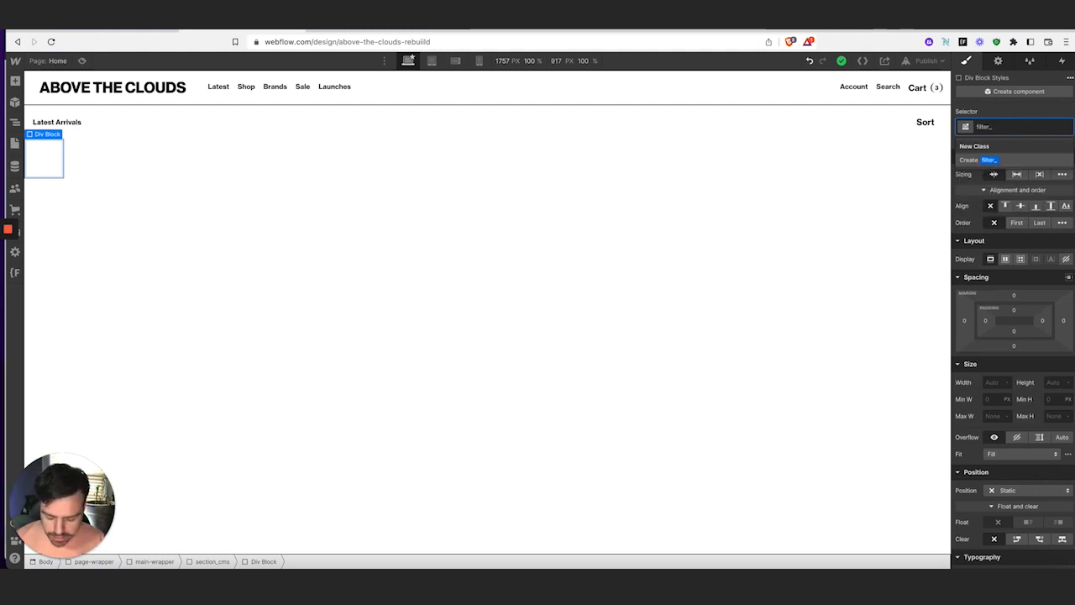
text(wrapper)
key(Return)
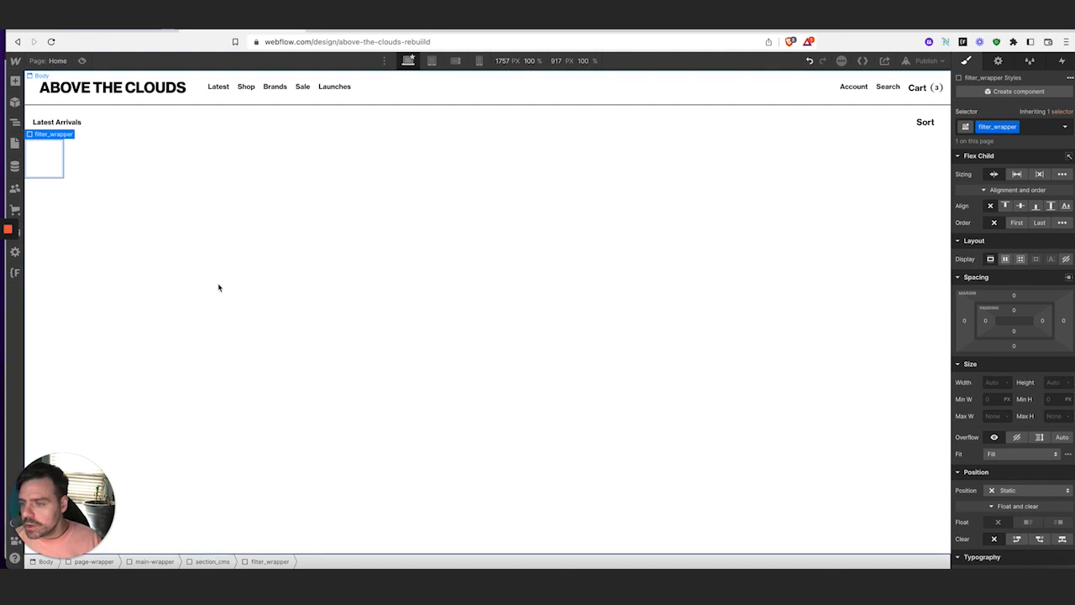
Add a Collection List into filter_wrapper and arrange it in the Navigator
click(15, 82)
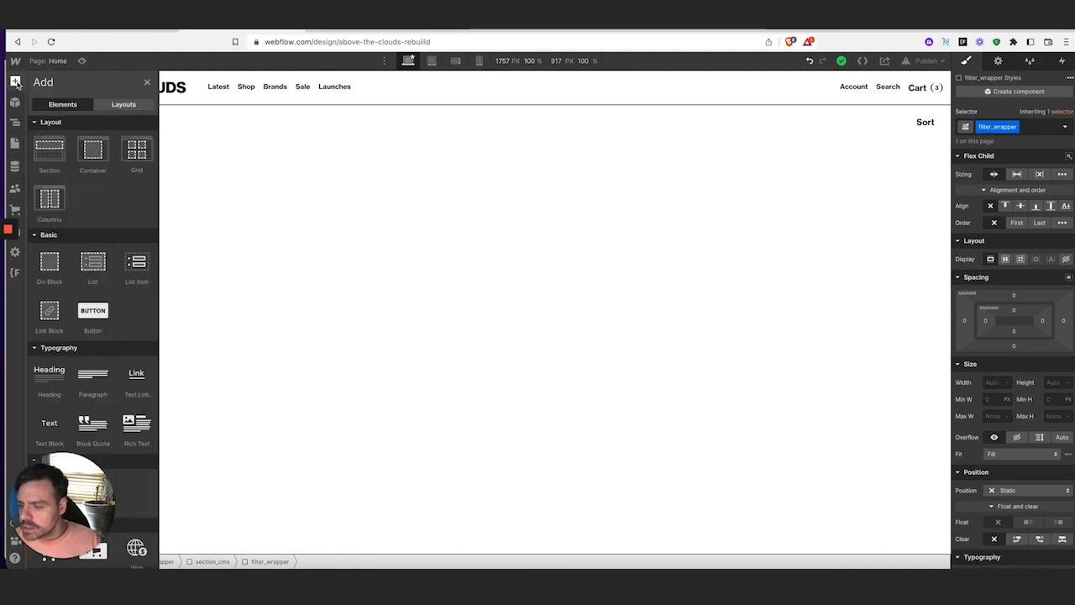
scroll(84, 252, down, 5)
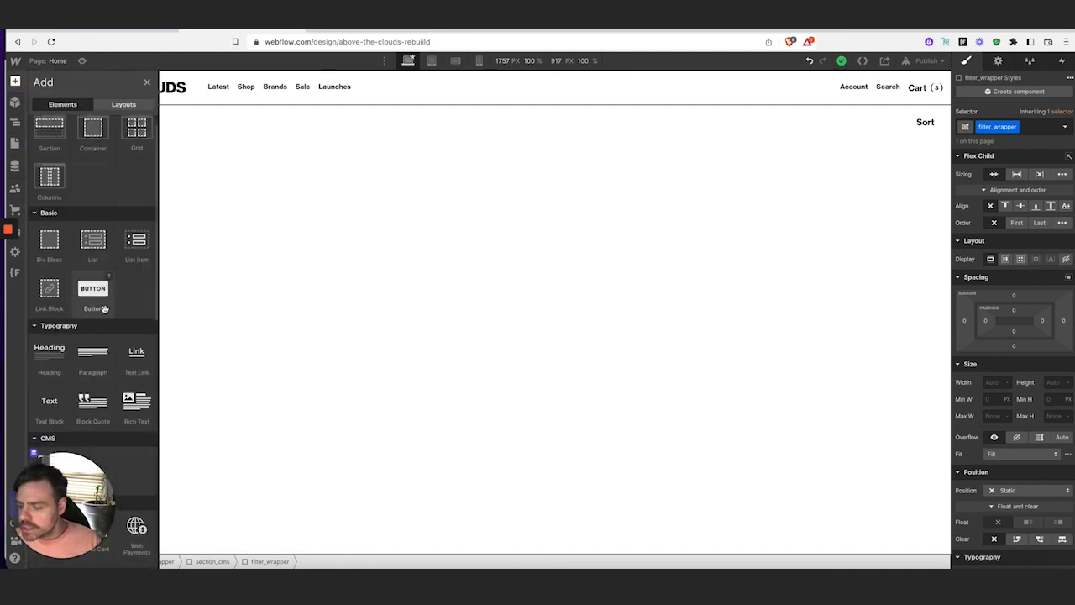
click(50, 167)
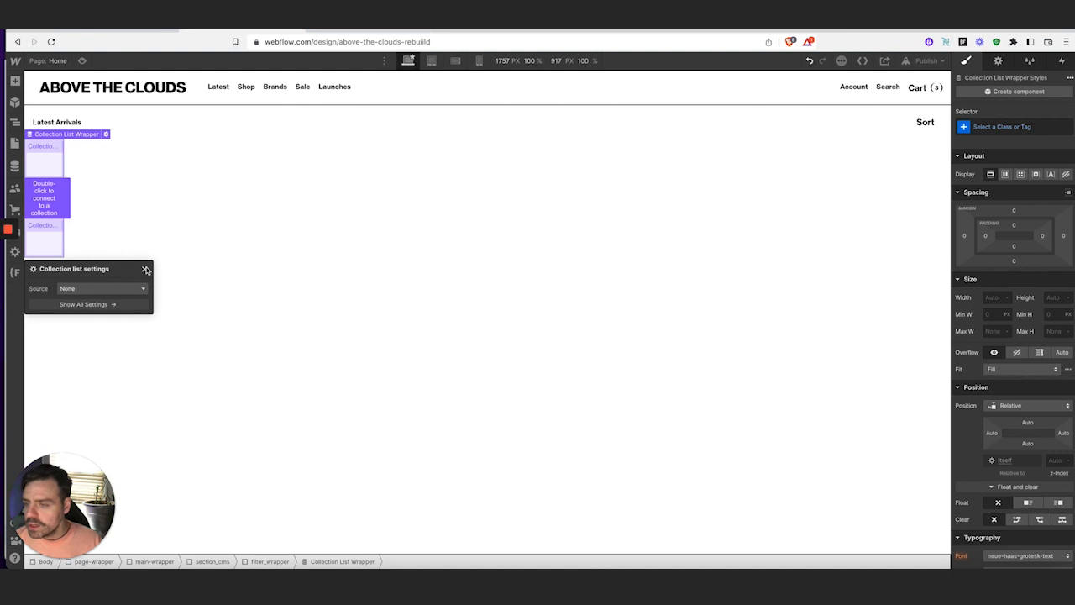
click(15, 124)
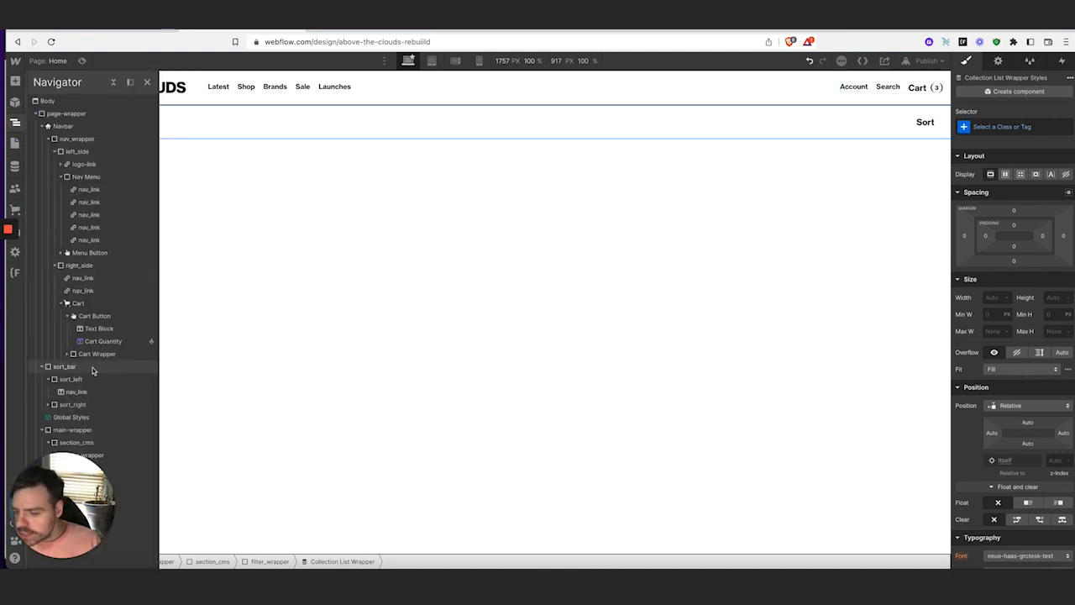
drag(66, 525, 922, 522)
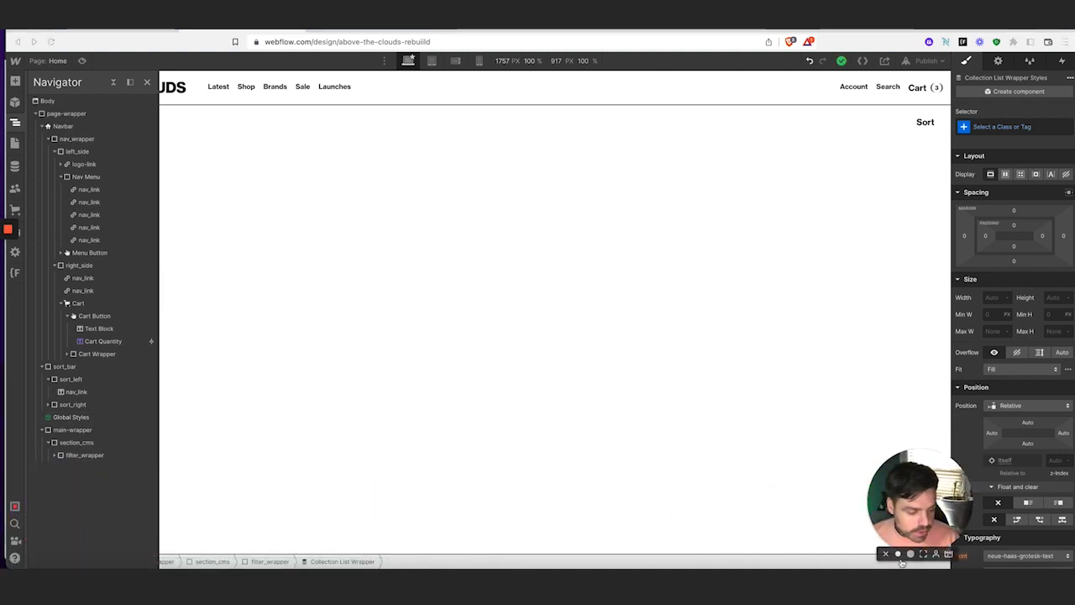
click(899, 554)
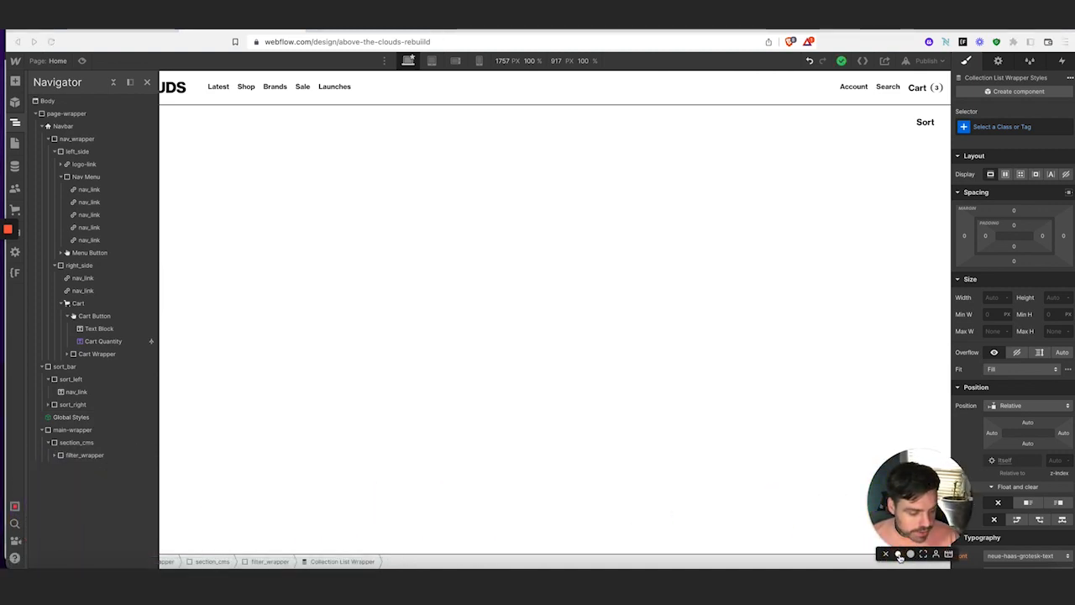
drag(900, 510, 905, 510)
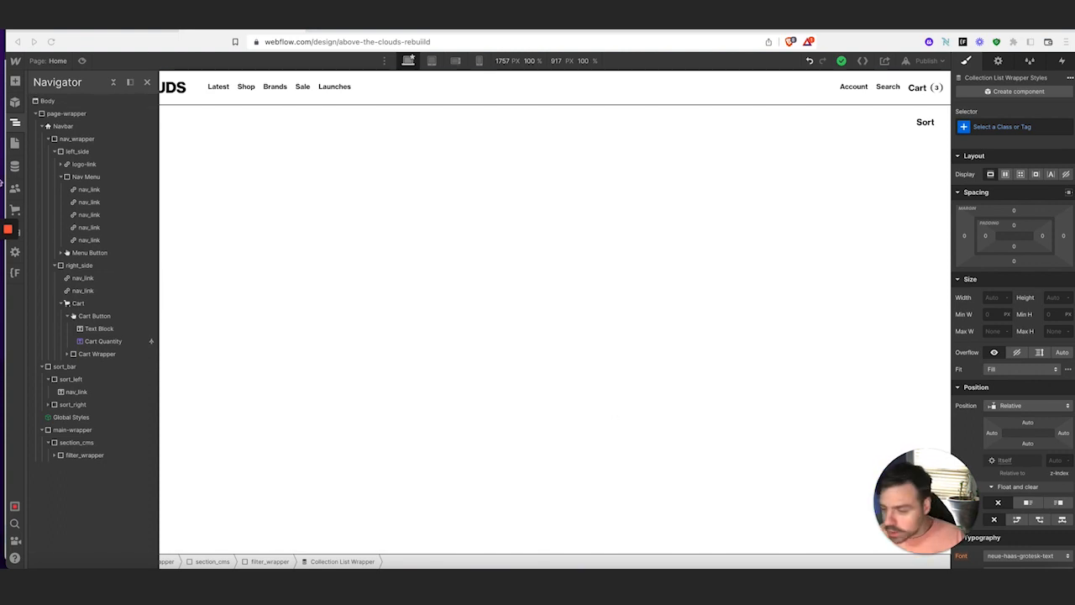
click(56, 456)
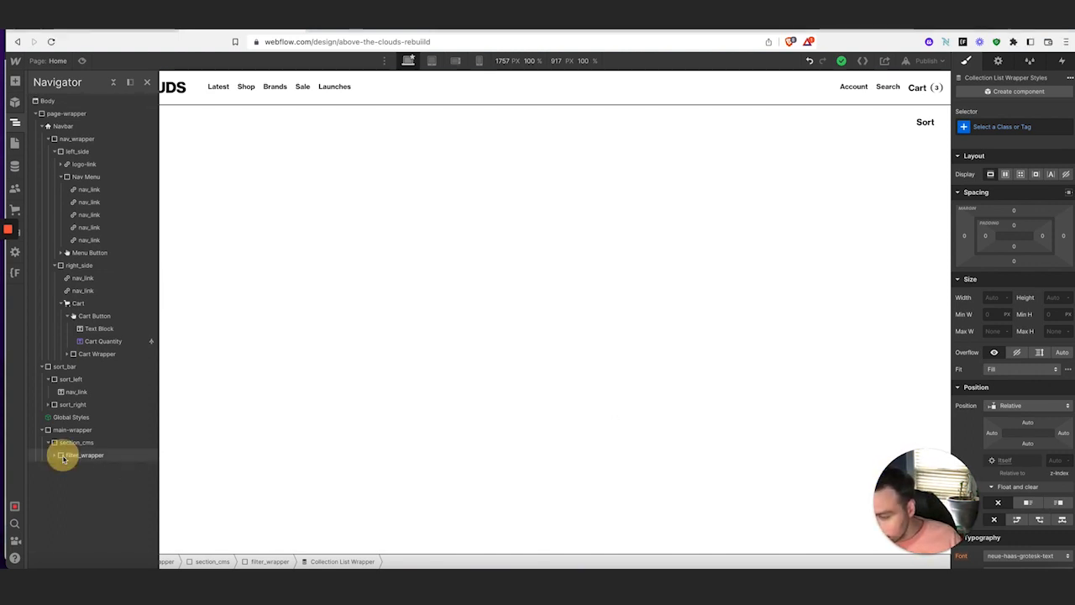
Try a 20% width on the collection list, then undo the change
click(996, 298)
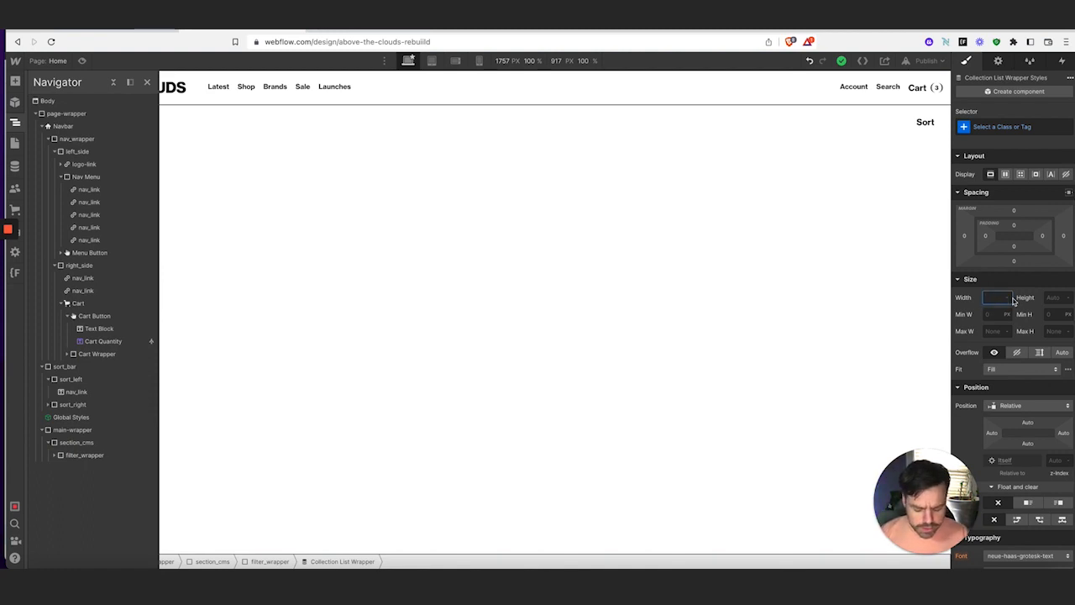
text(20)
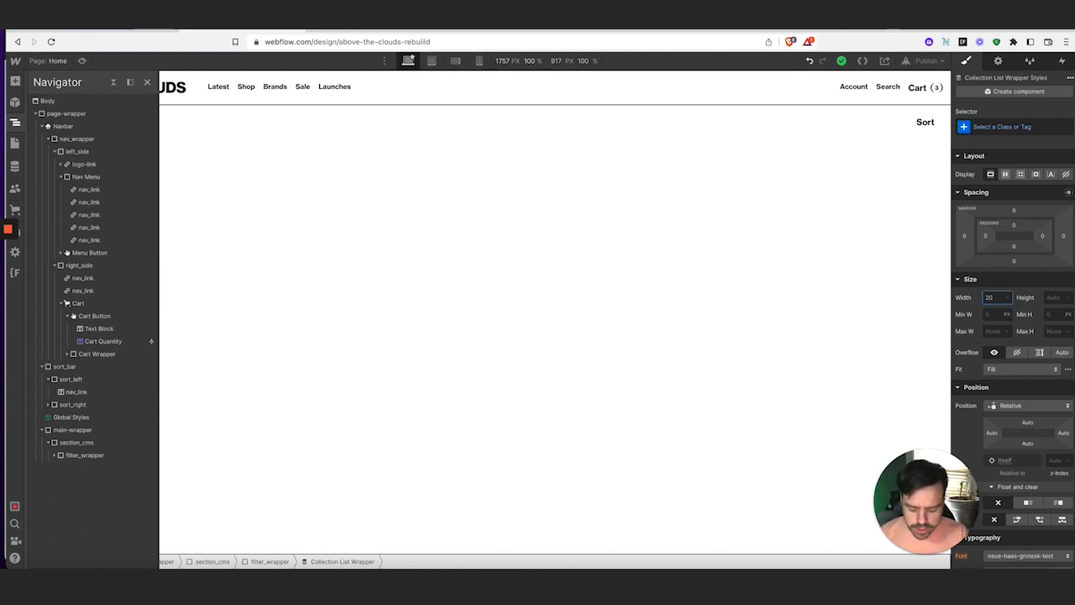
text(%)
key(Tab)
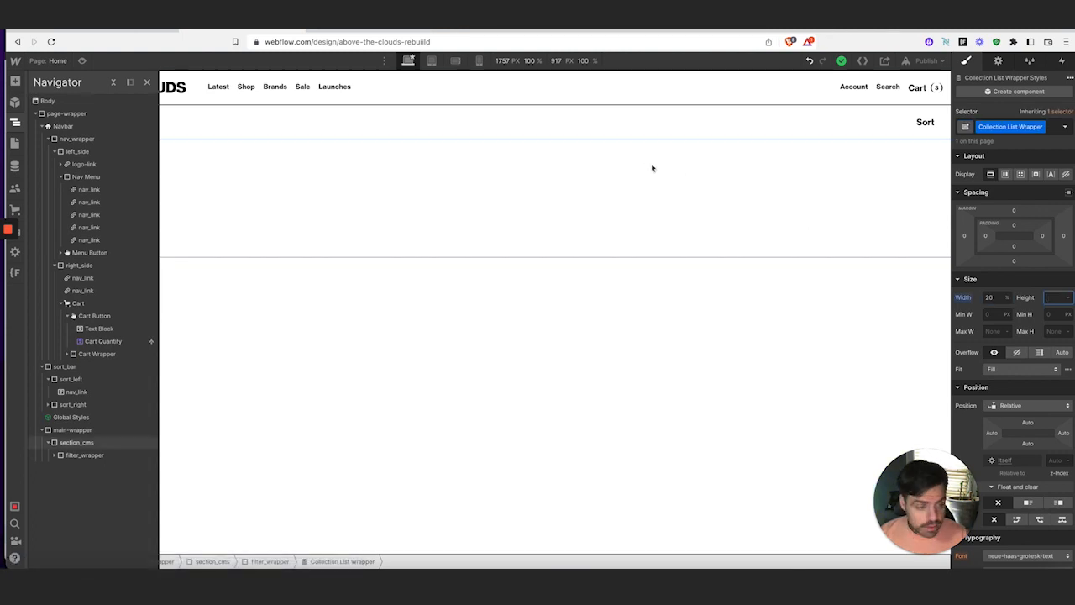
click(26, 124)
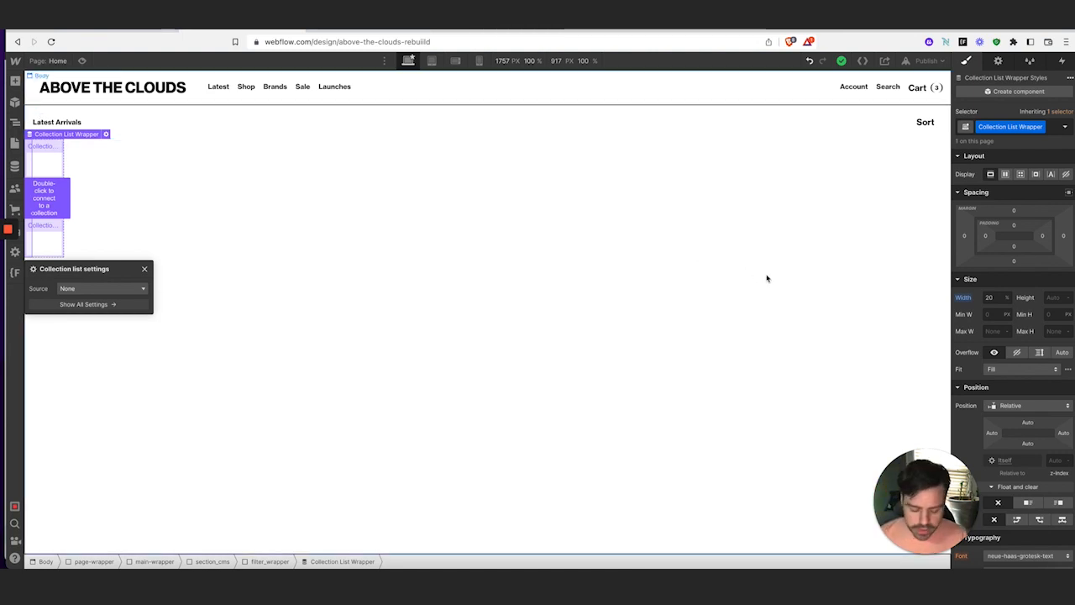
key(super+z)
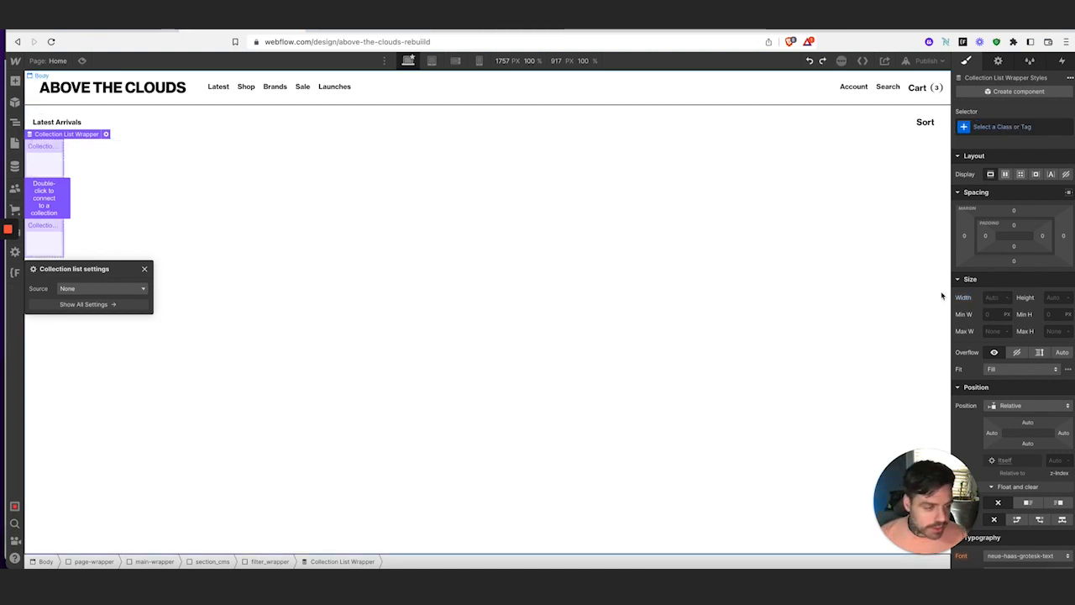
Give the filter_wrapper div a 20% width
click(15, 123)
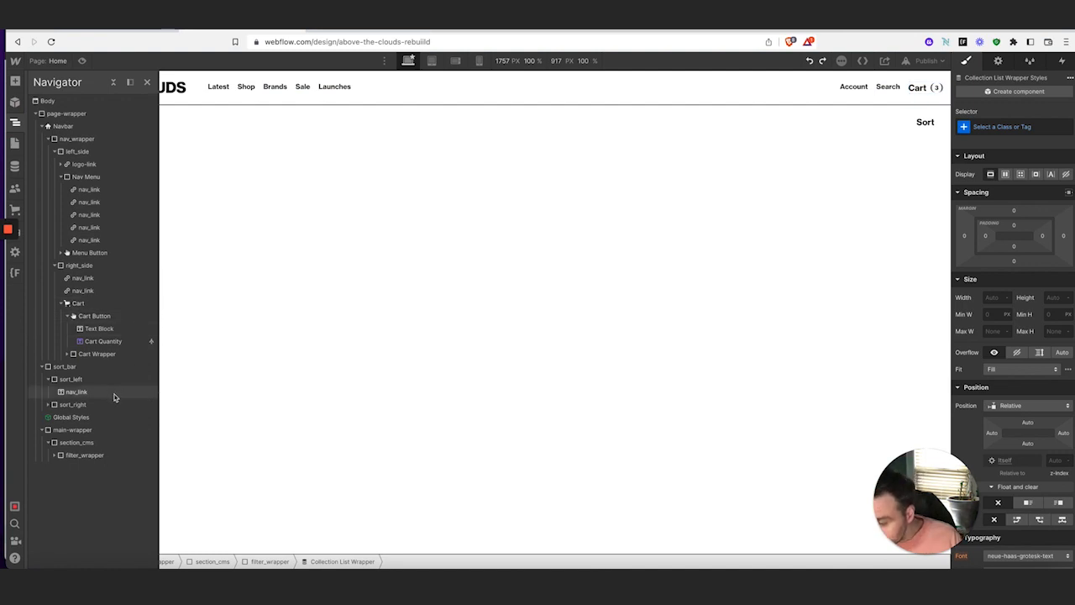
click(89, 455)
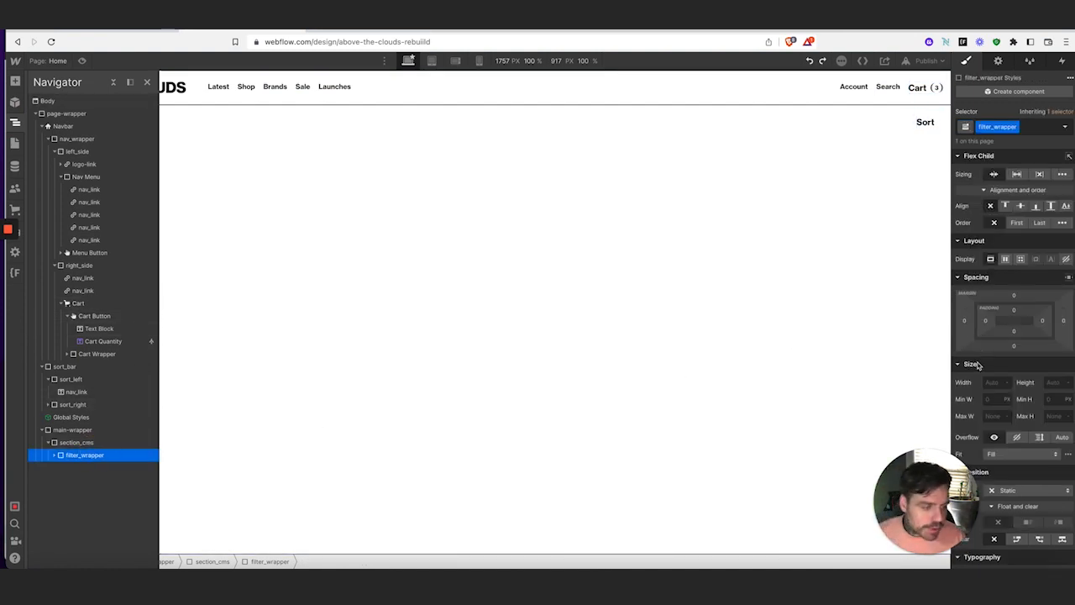
click(994, 381)
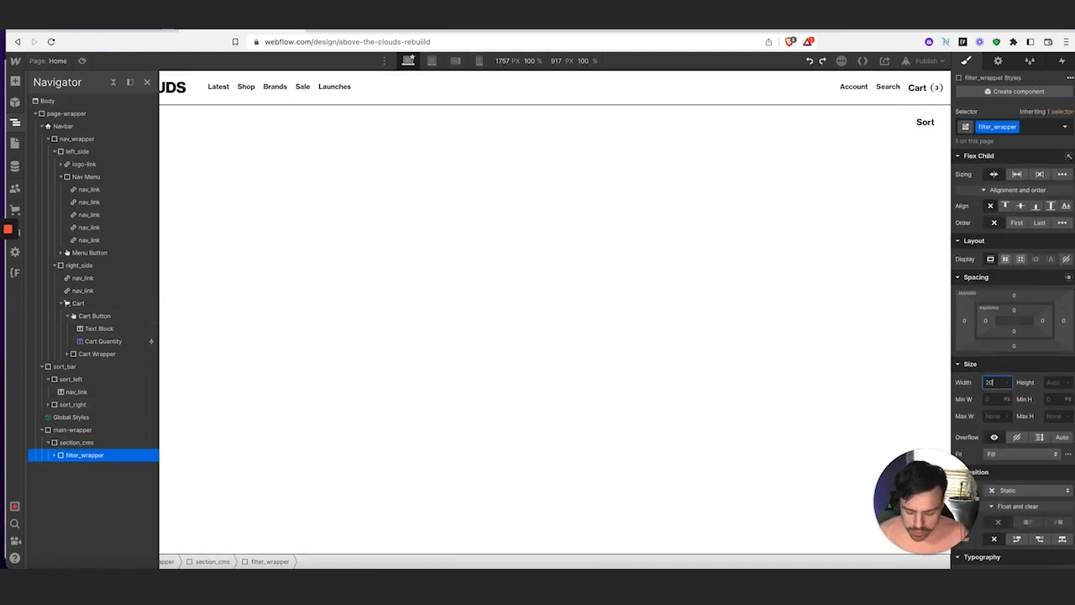
text(20%)
key(Tab)
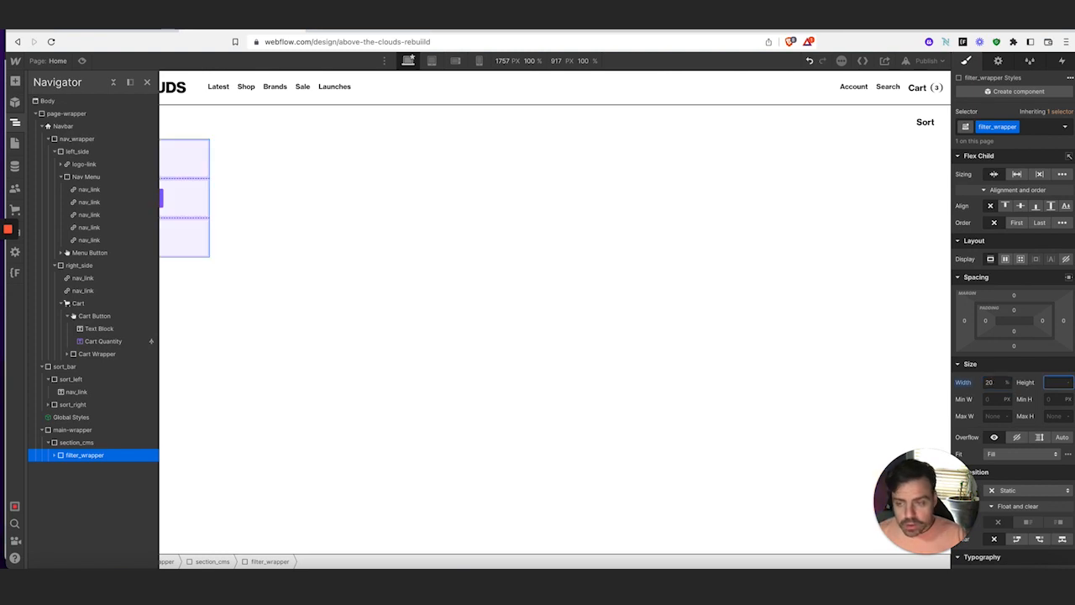
click(15, 125)
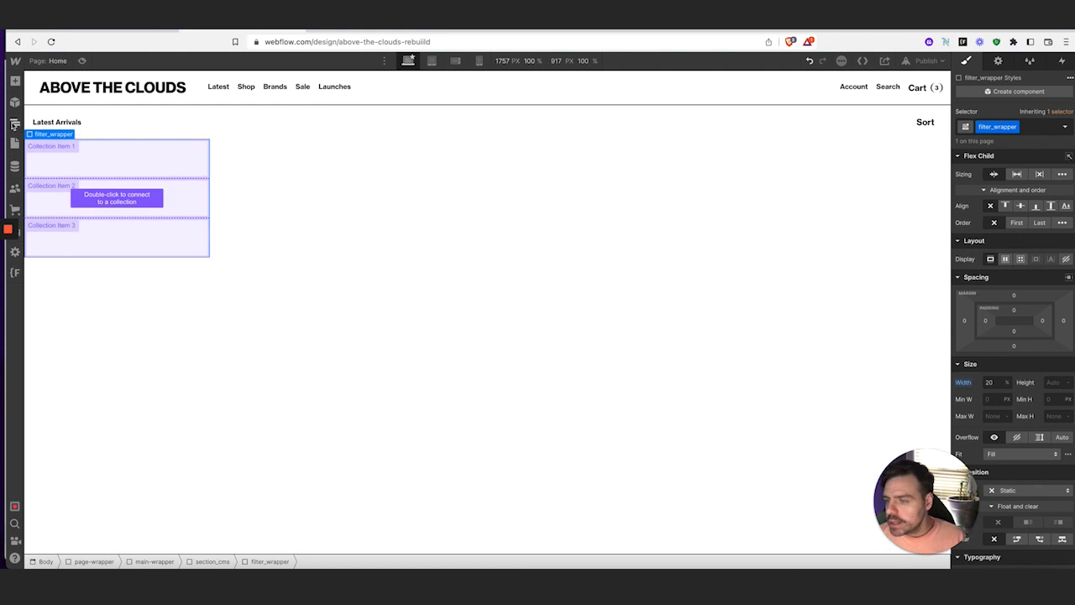
click(15, 124)
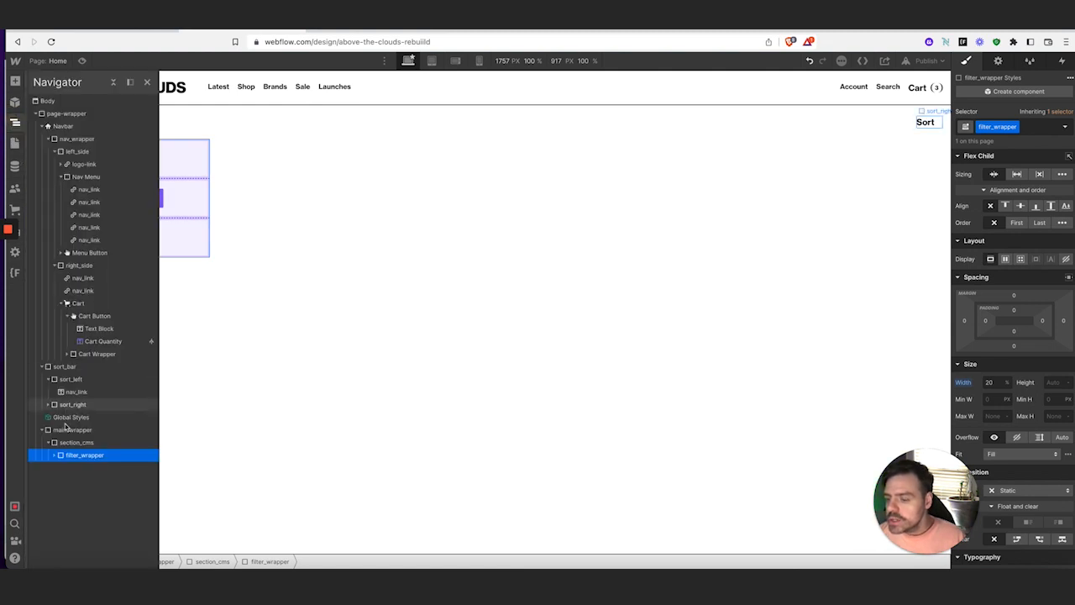
click(364, 31)
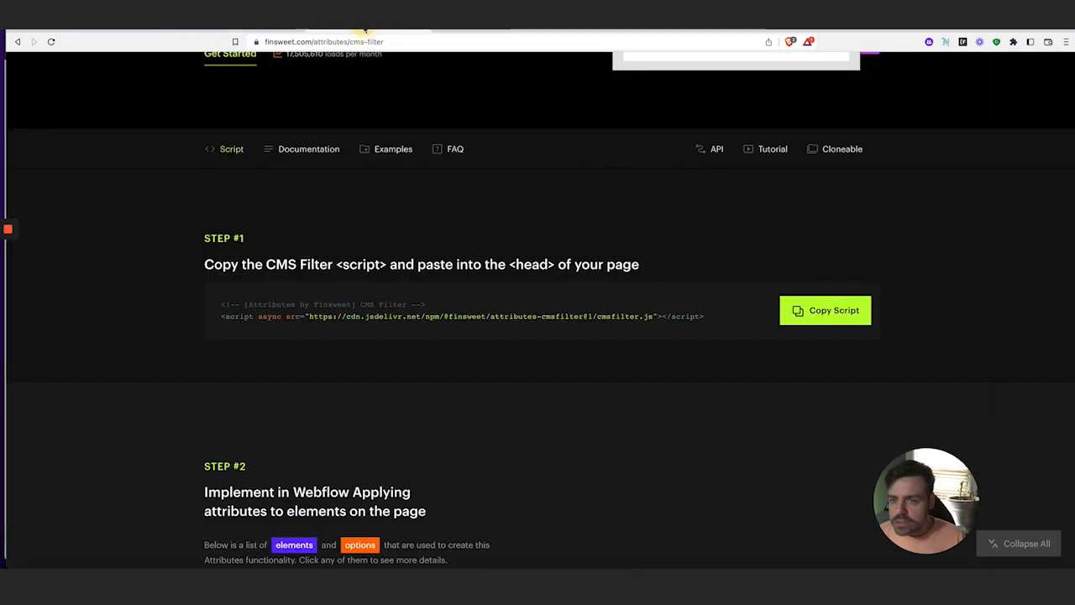
scroll(401, 243, down, 3)
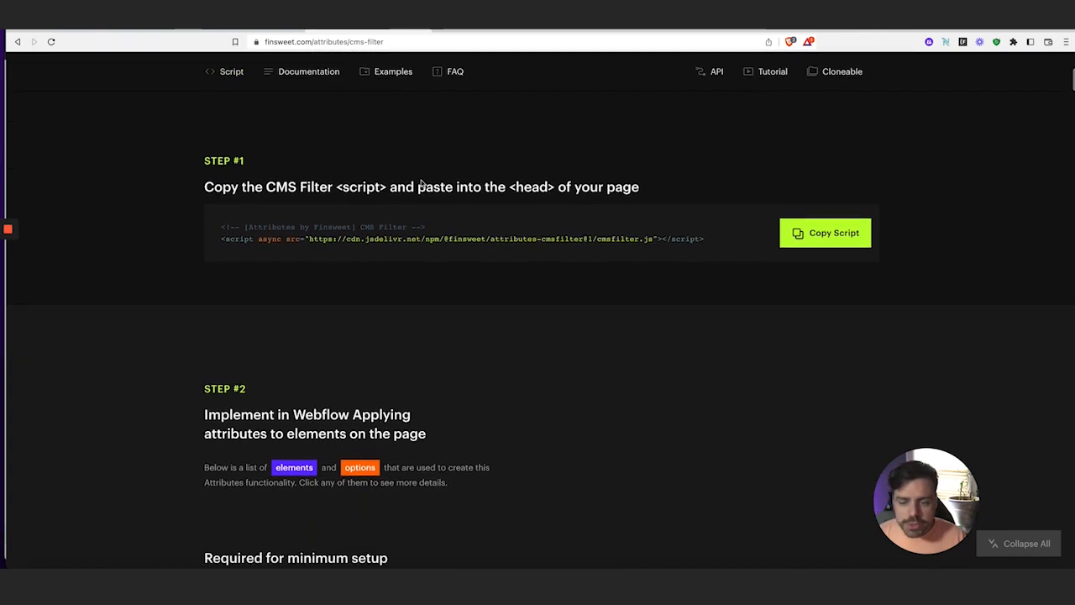
scroll(402, 243, down, 5)
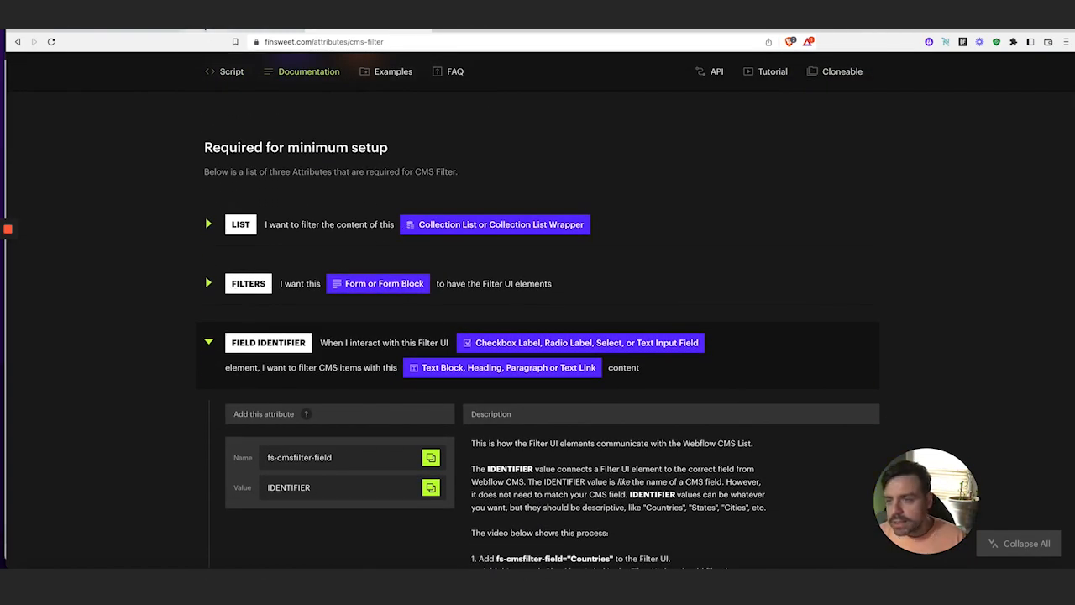
click(193, 31)
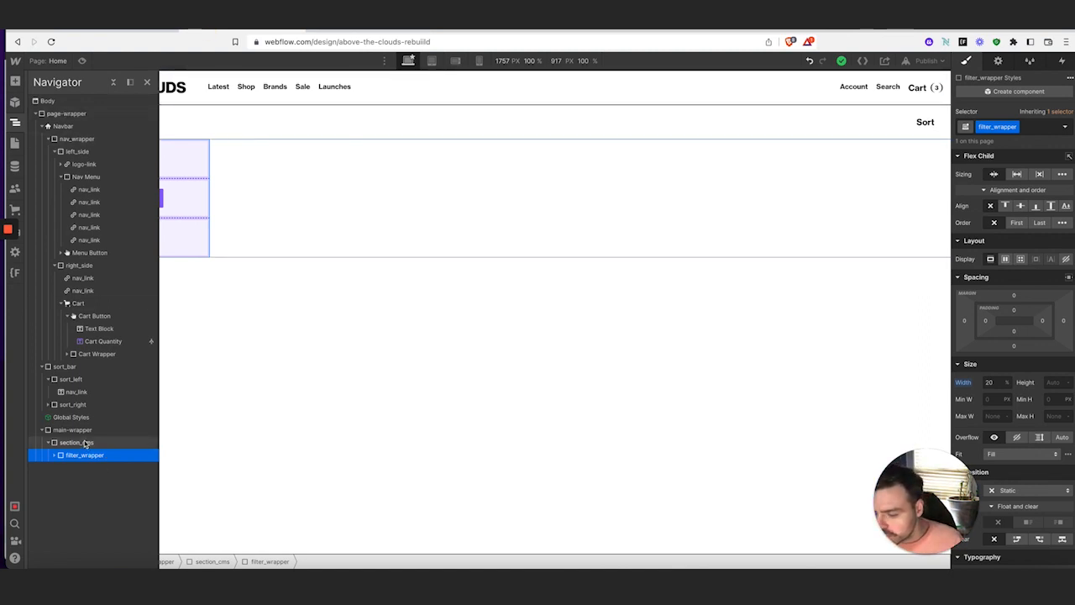
Insert a Form Block into filter_wrapper
click(54, 454)
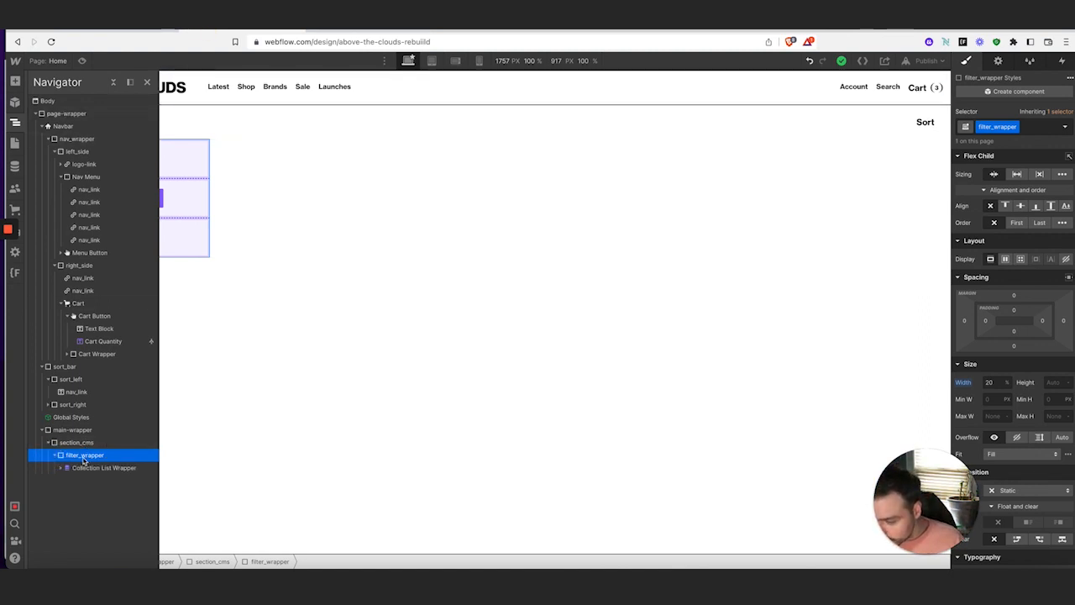
click(87, 460)
click(14, 80)
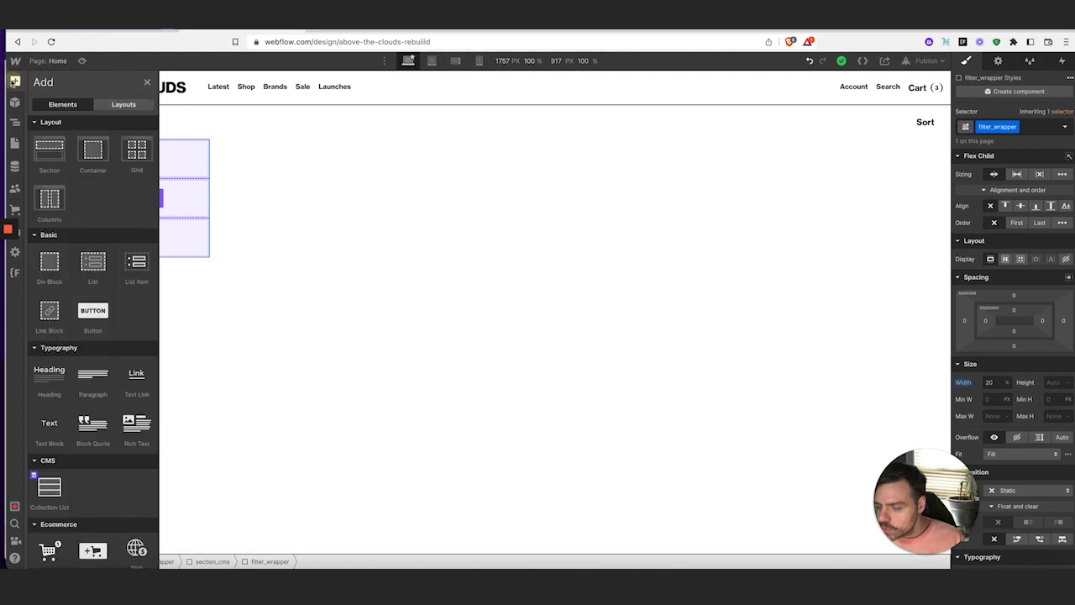
scroll(53, 348, down, 5)
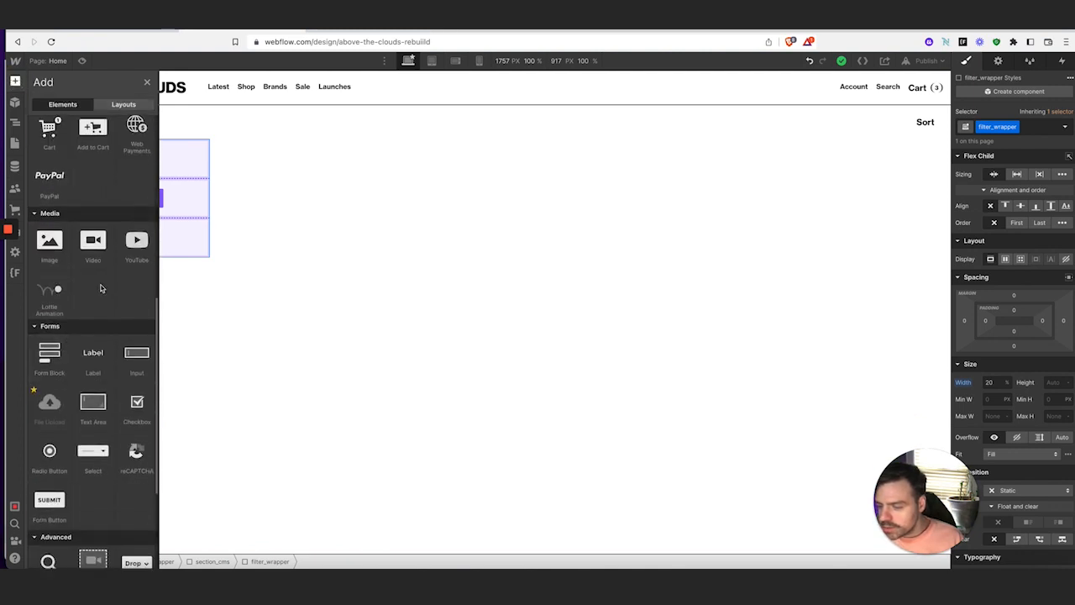
click(37, 366)
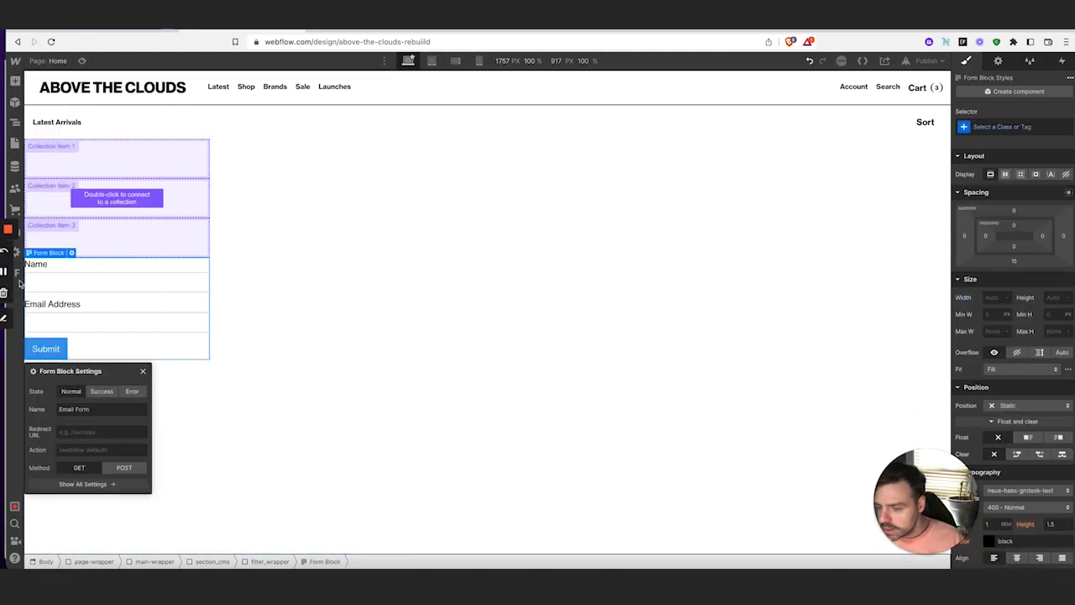
Delete the form's default field labels, text fields and Submit Button
click(15, 122)
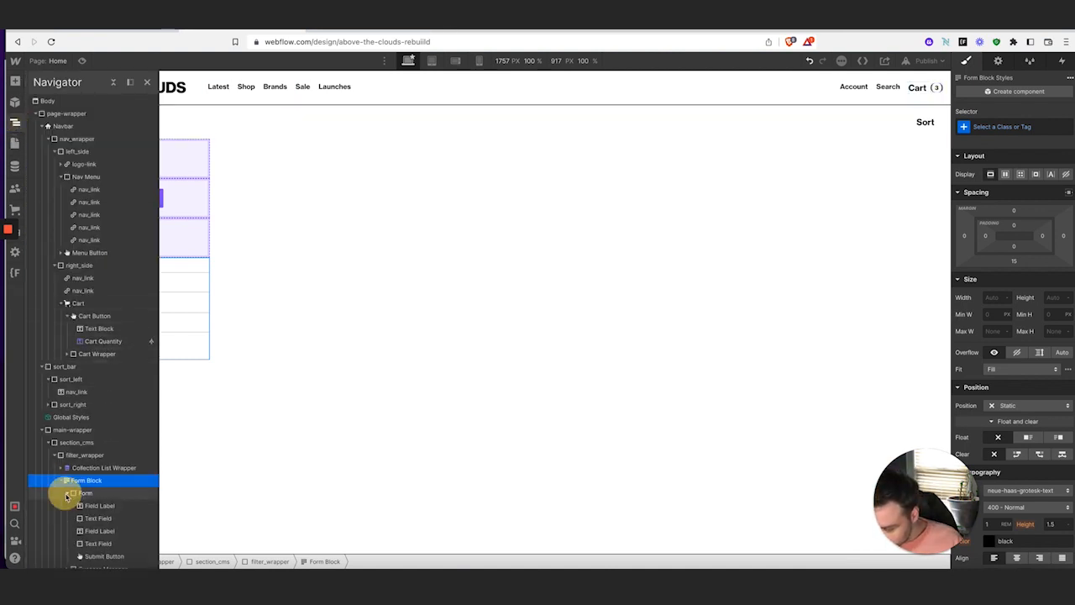
click(67, 493)
click(118, 488)
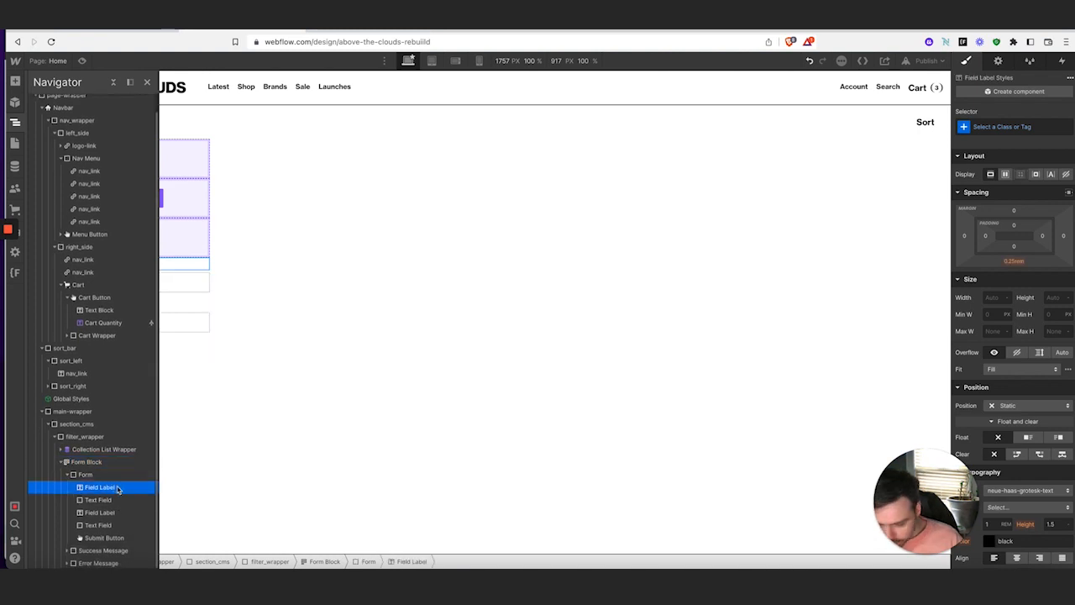
key(Delete)
key(Delete)
key(Delete)
key(Delete)
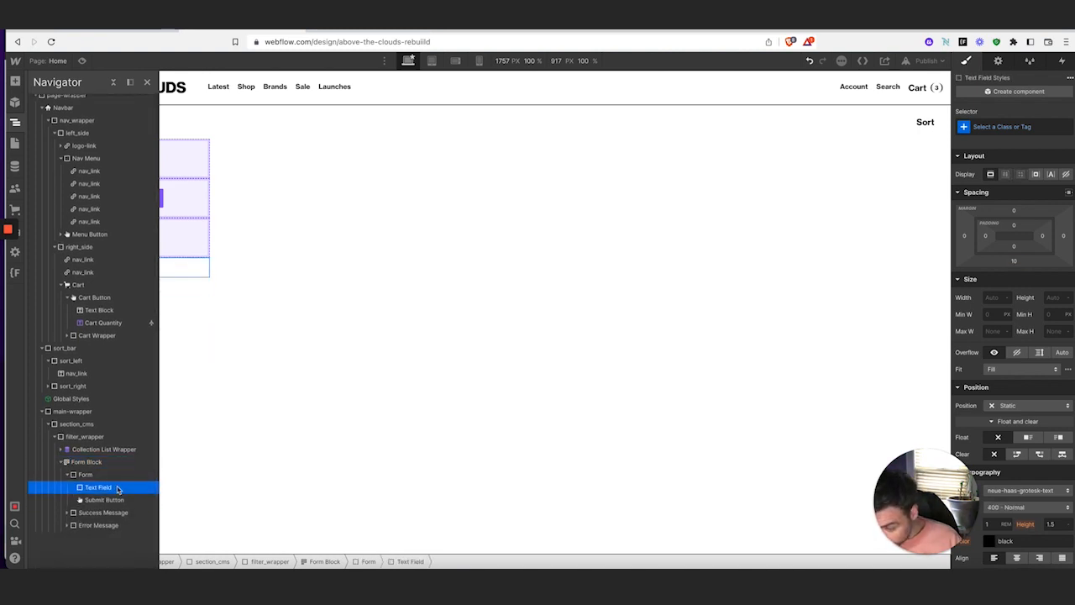
key(Delete)
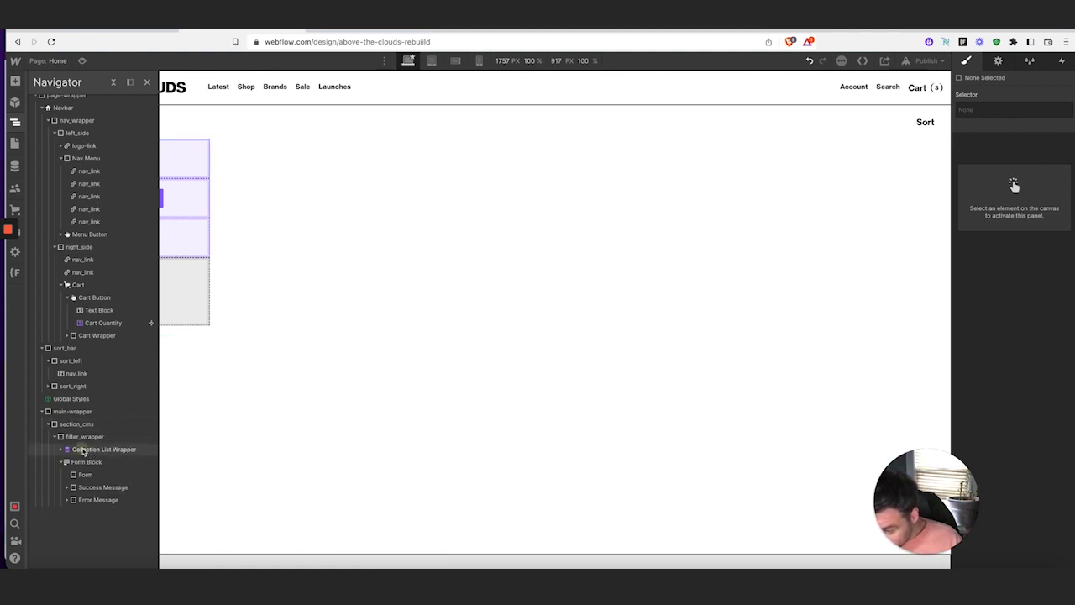
Move the Collection List Wrapper into the form and class it filterlist_wrapper
drag(84, 451, 98, 474)
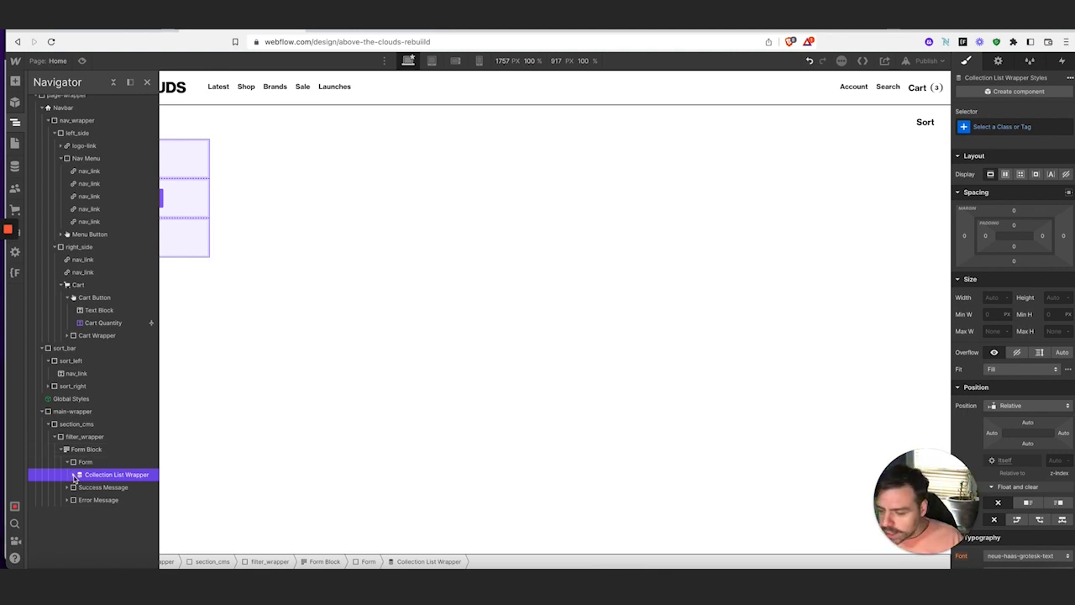
click(75, 474)
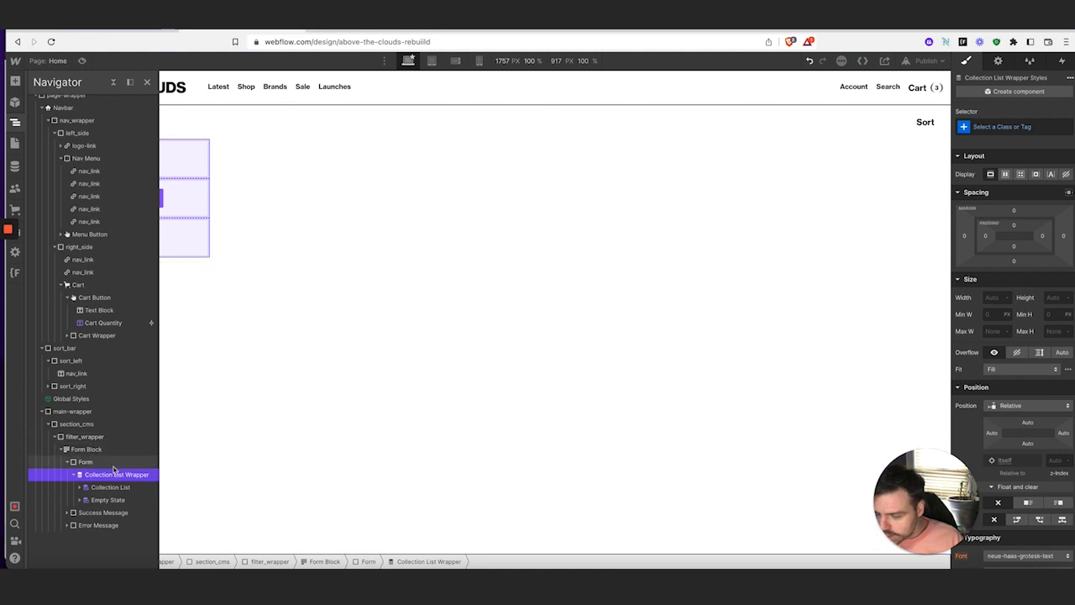
click(1013, 127)
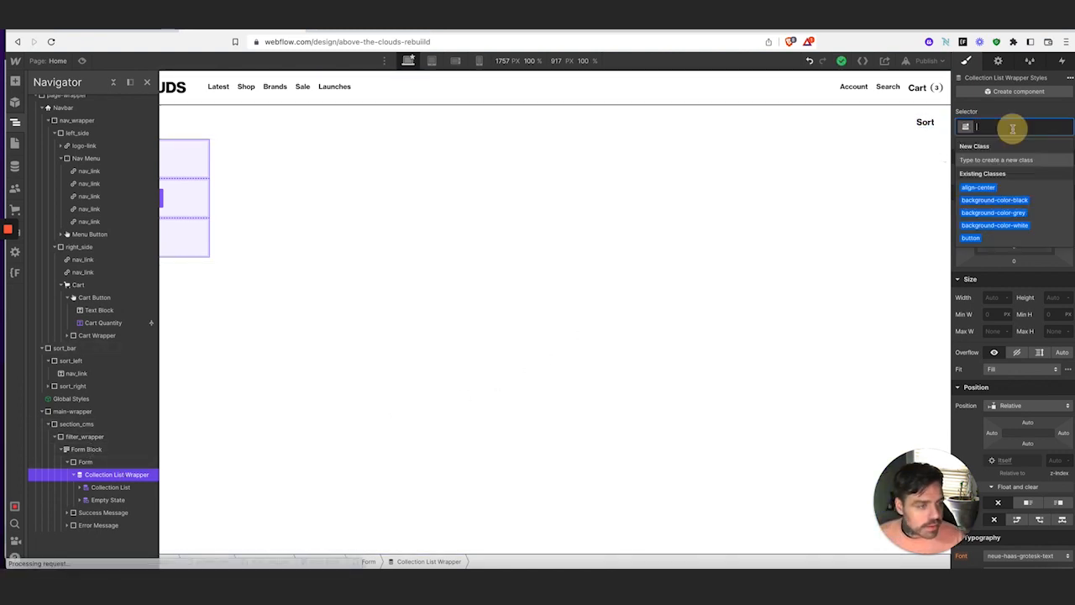
text(filter)
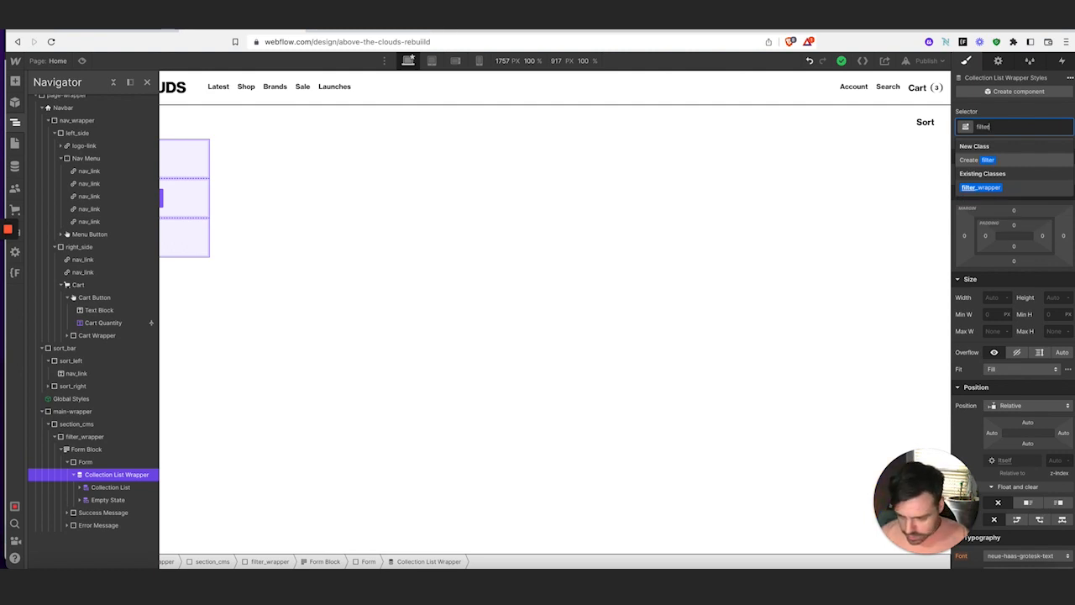
text(lisst_warpper)
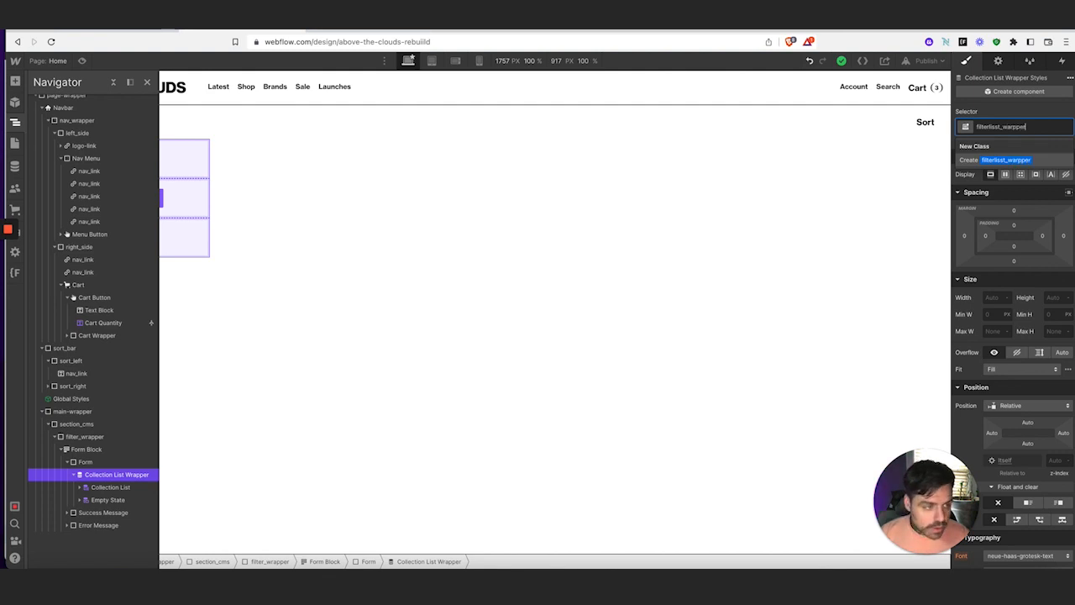
key(Return)
Class the nested list filter-collection_wrapper and its Collection Item filter-item_wrapper
click(833, 187)
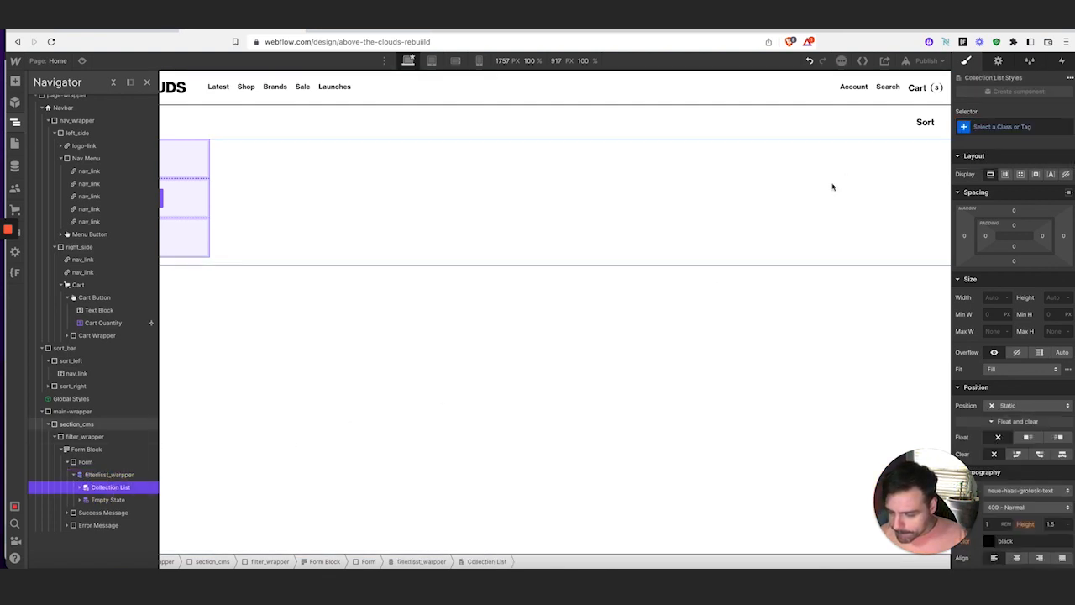
click(1006, 128)
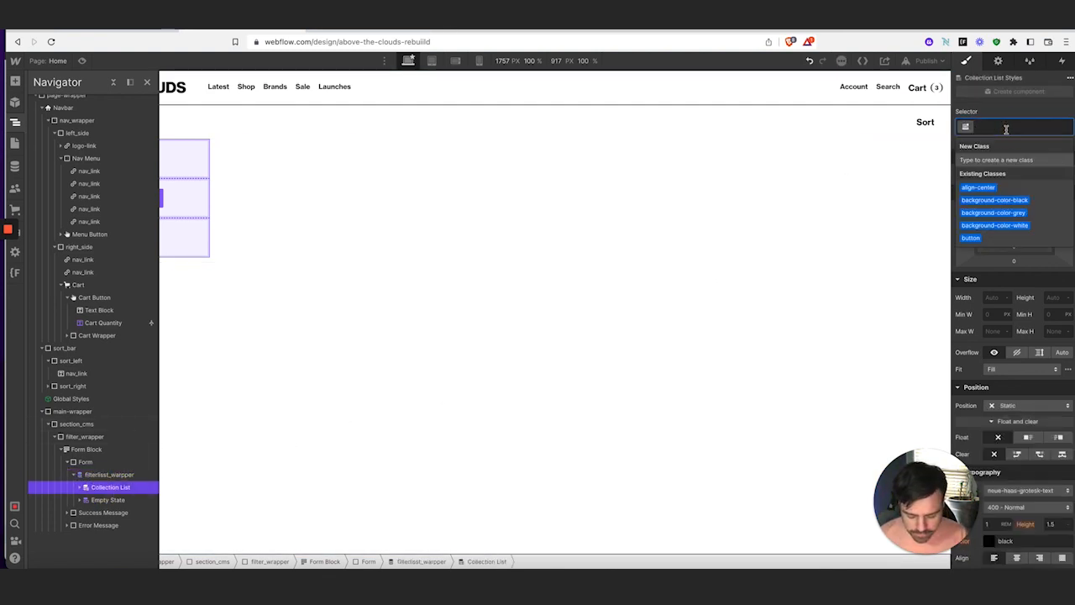
text(filter)
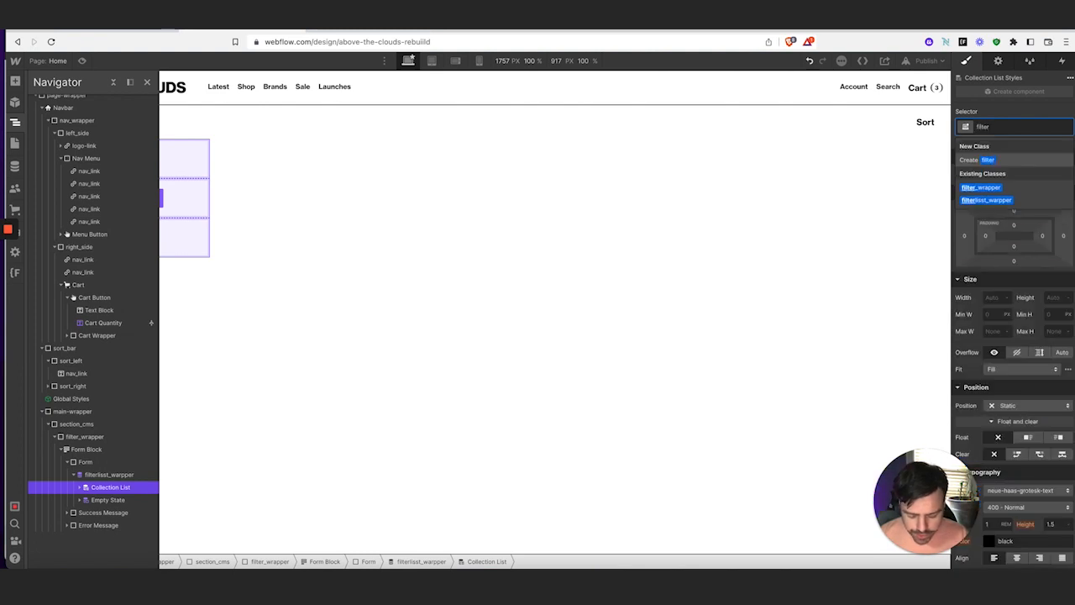
text(-collection_)
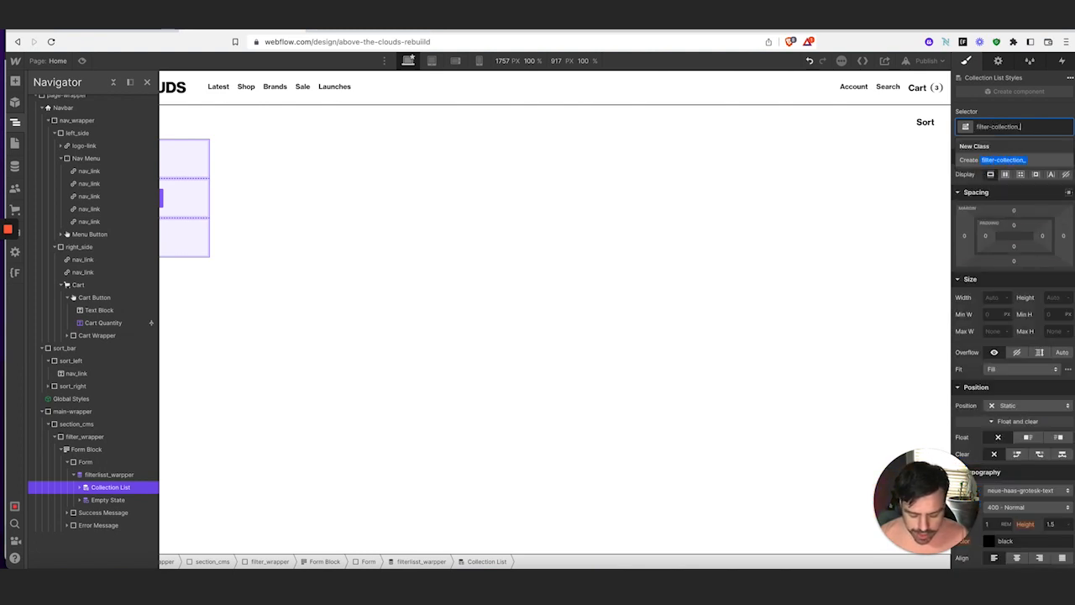
text(wrapper)
key(Return)
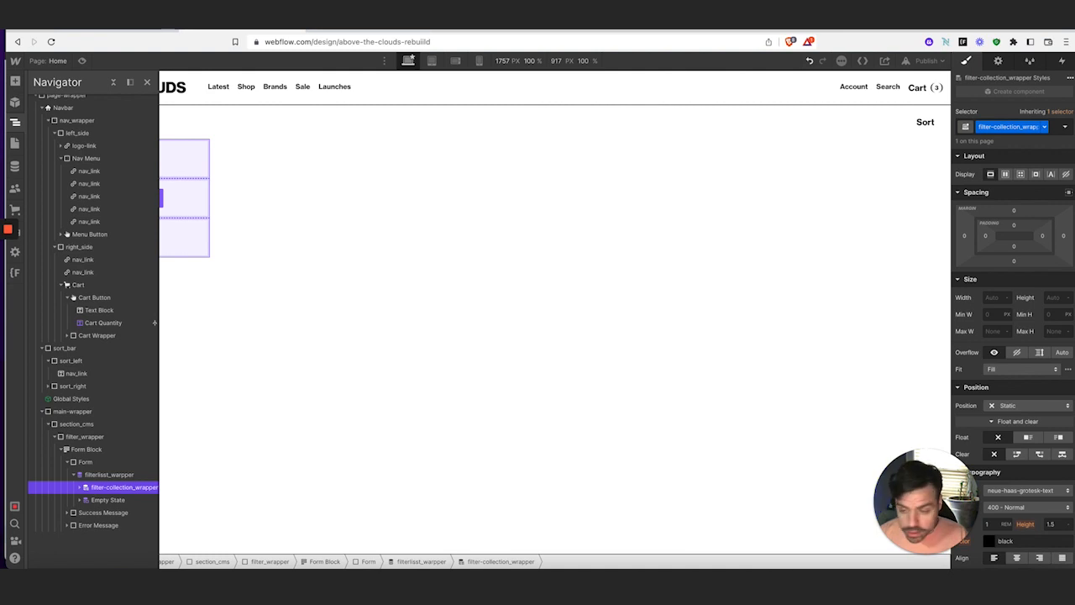
click(82, 488)
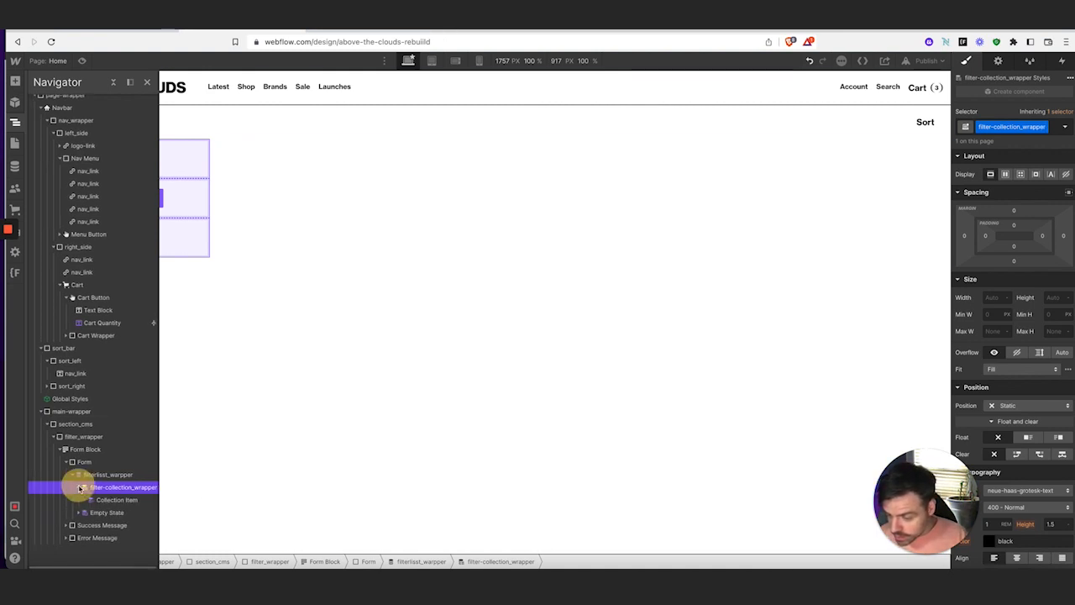
click(109, 500)
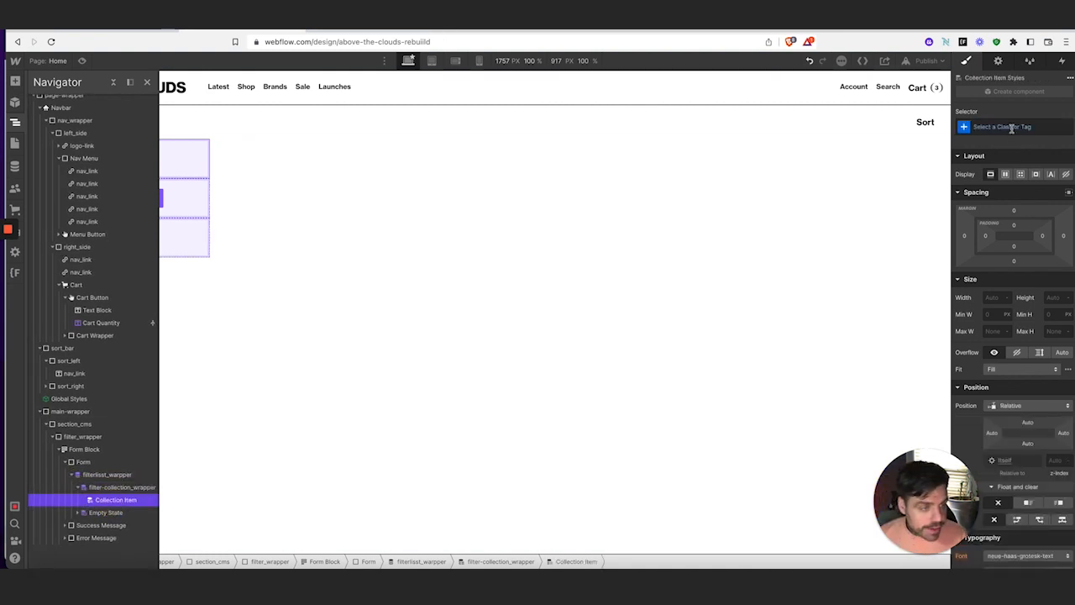
click(1010, 128)
text(filter-item_wr)
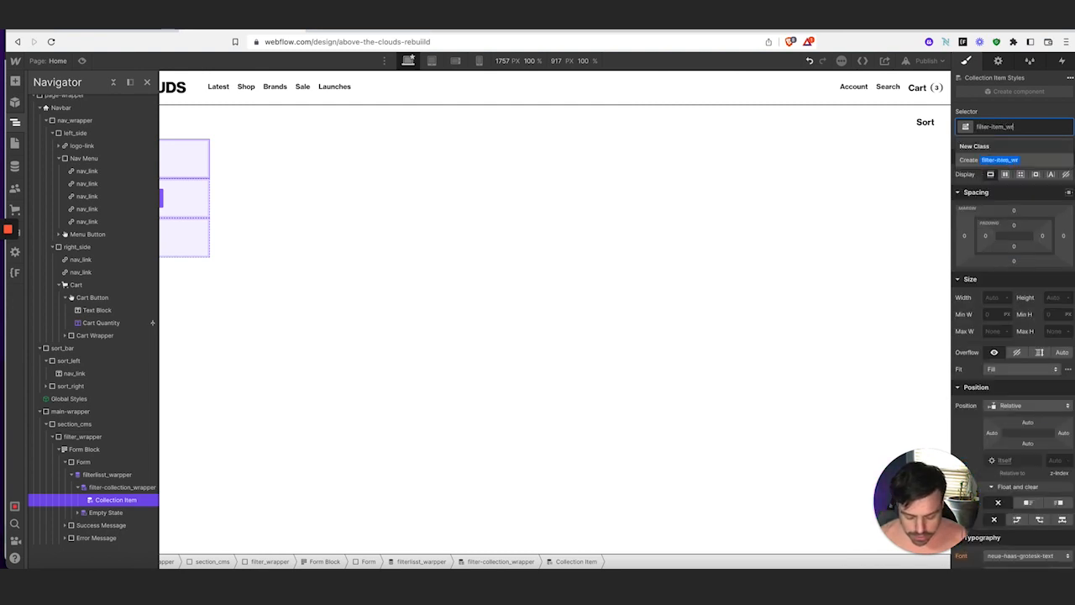
text(apper)
key(Return)
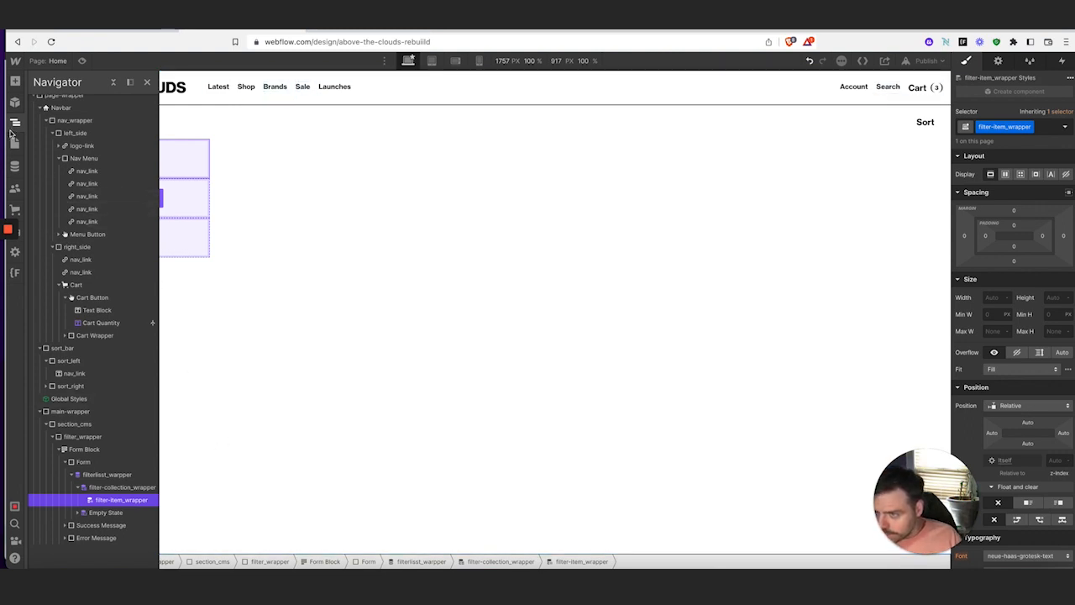
Bind the filterlist_wrapper collection list to the Filters Sizes collection
click(15, 126)
click(122, 199)
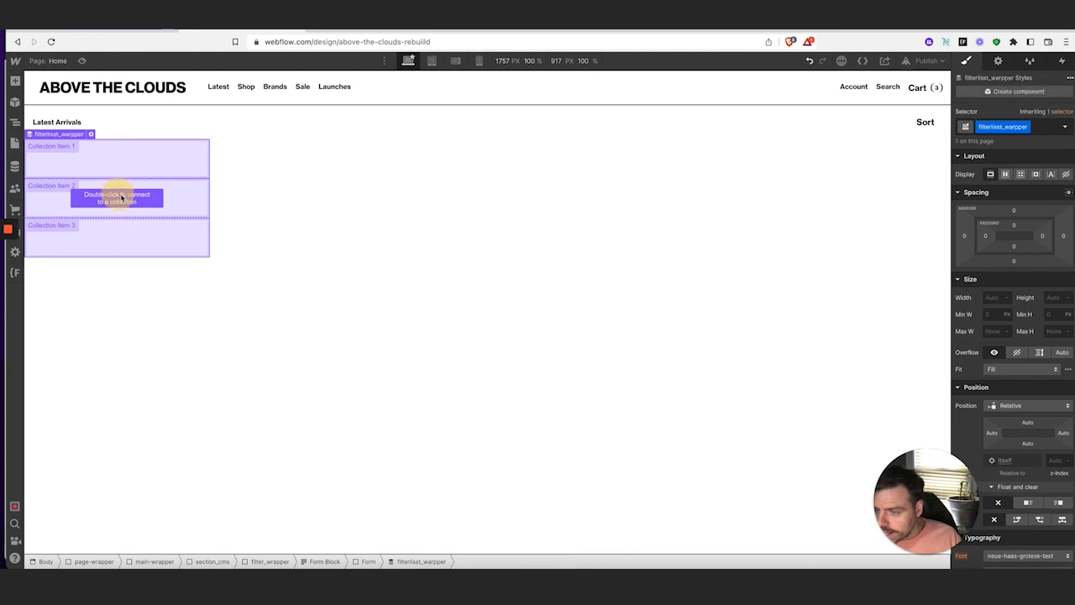
double_click(122, 199)
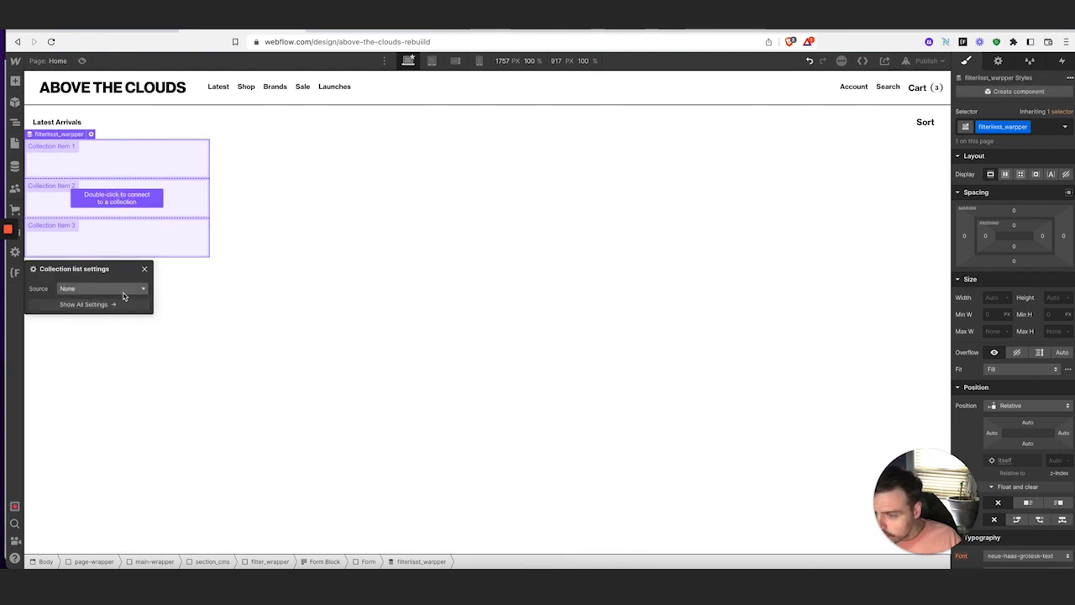
click(123, 290)
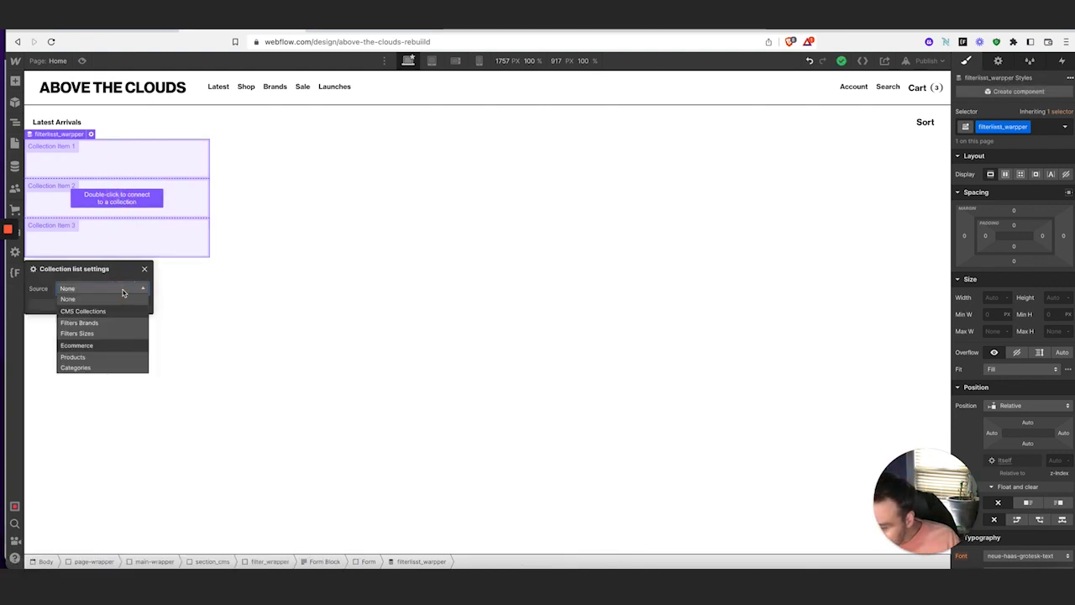
click(118, 333)
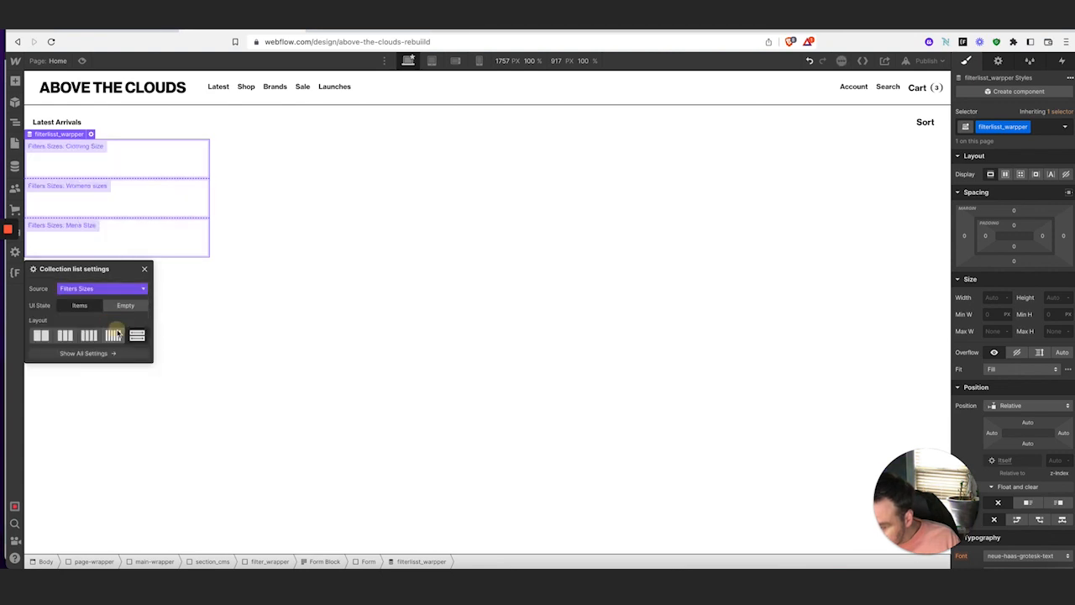
click(146, 270)
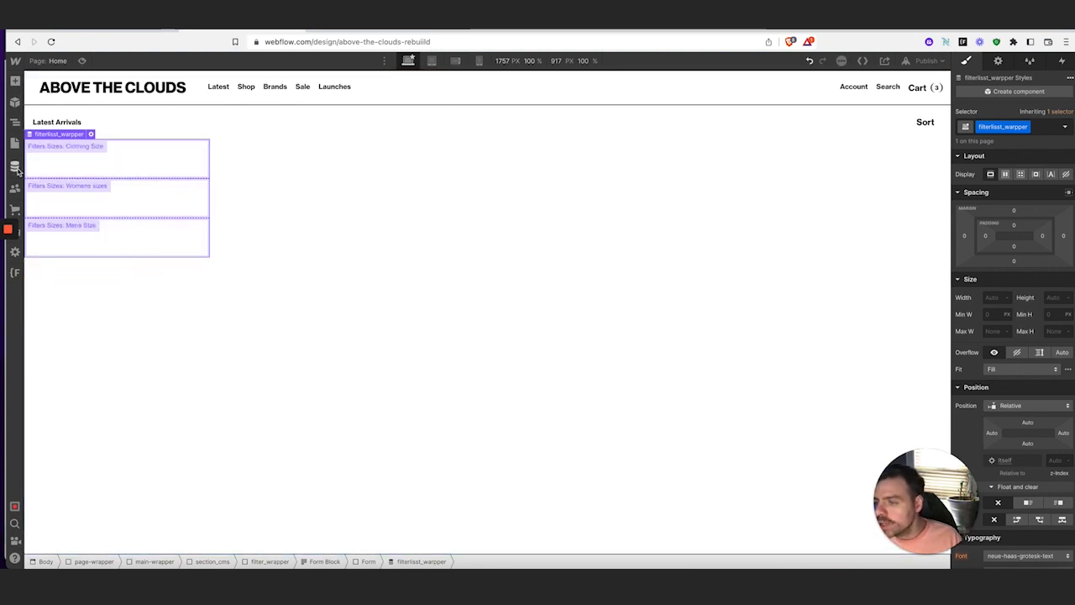
click(14, 165)
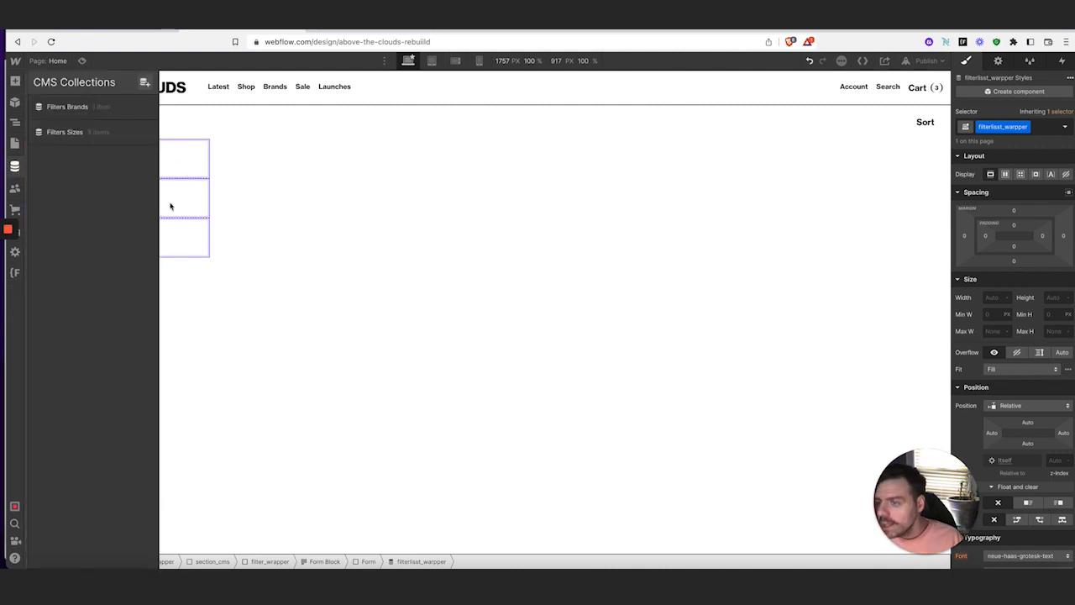
Browse the Brand Names item in the Filters Brands collection
click(73, 105)
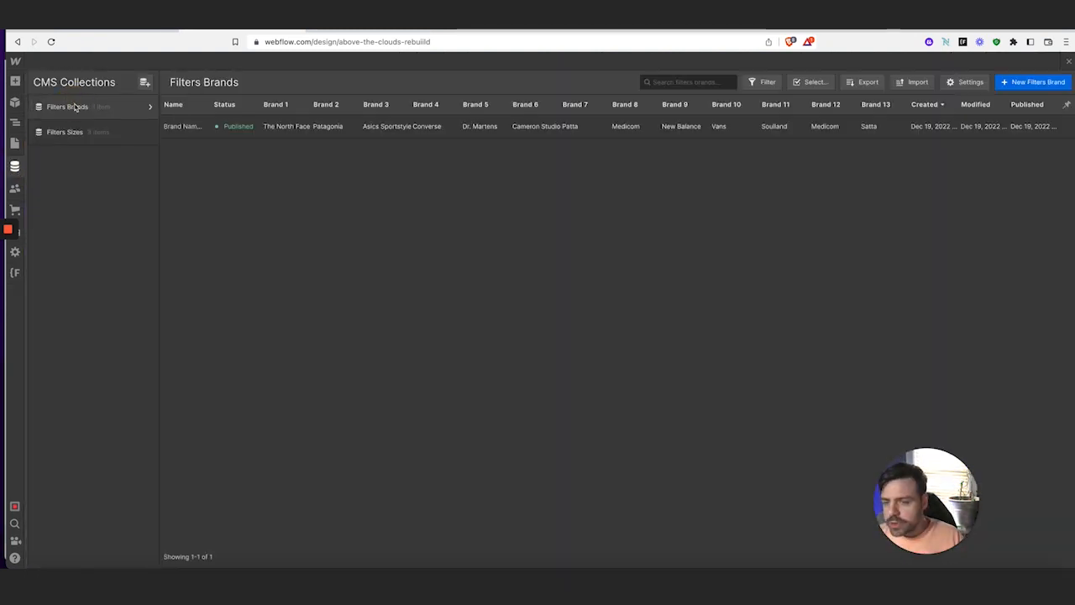
click(304, 127)
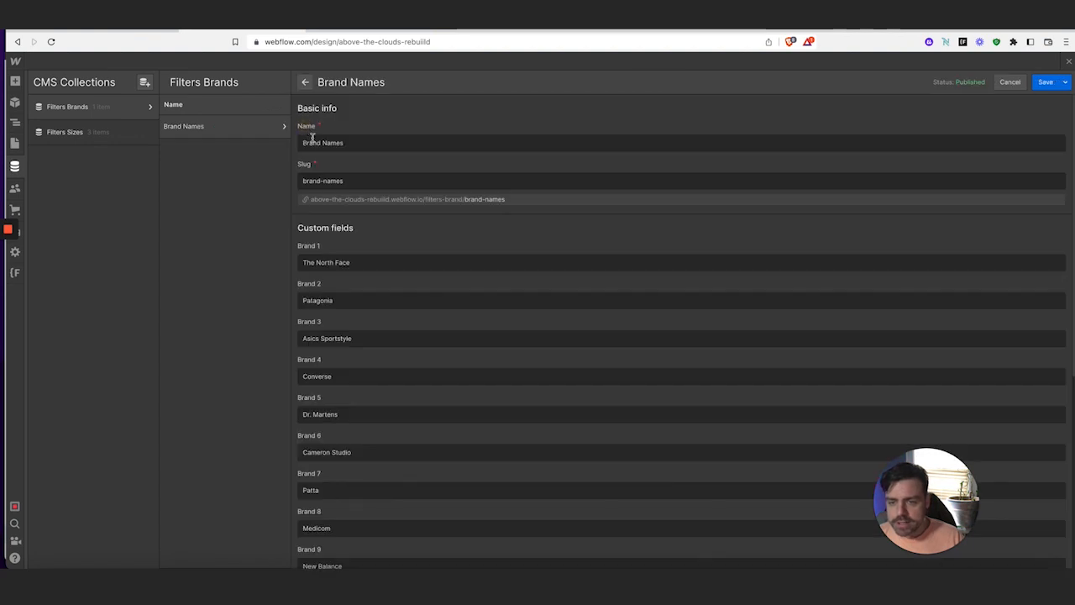
scroll(389, 303, down, 5)
scroll(389, 304, down, 1)
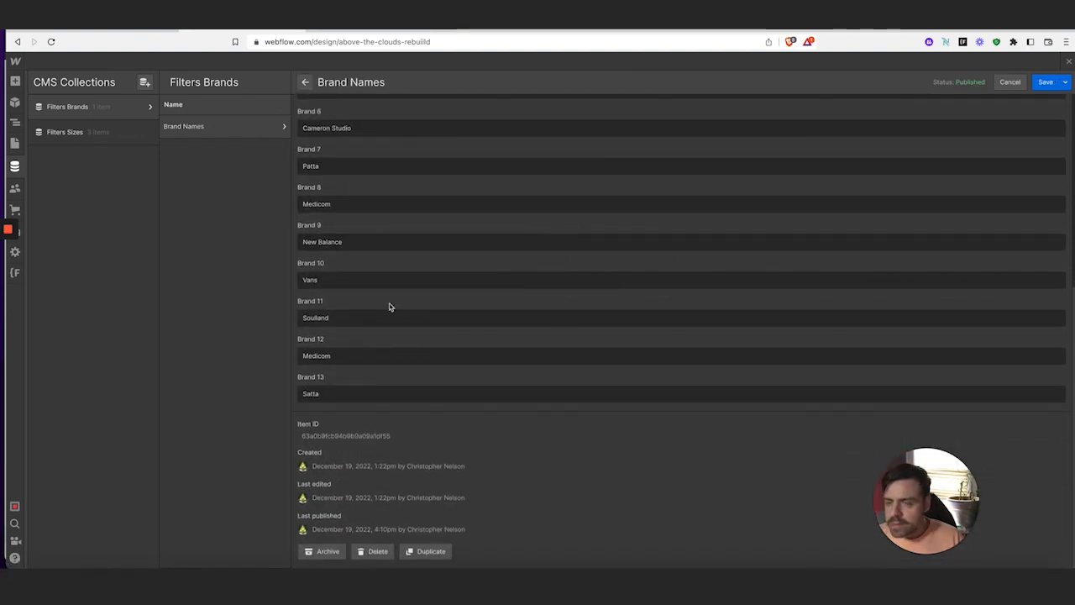
Review the Clothing Size, Womens sizes and Mens Size items, then save Mens Size
click(95, 132)
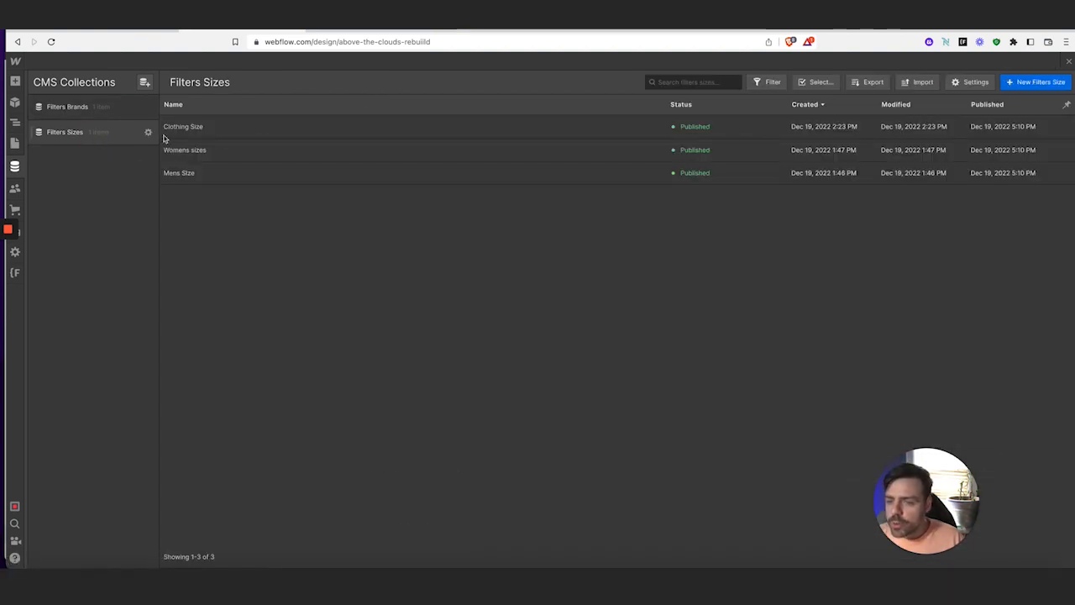
click(247, 126)
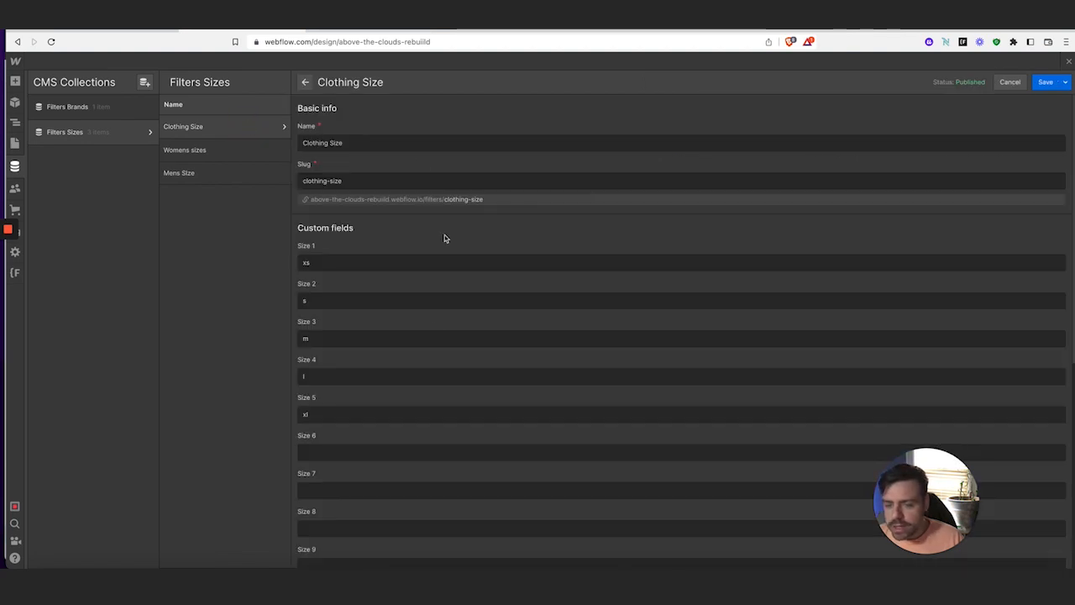
click(192, 151)
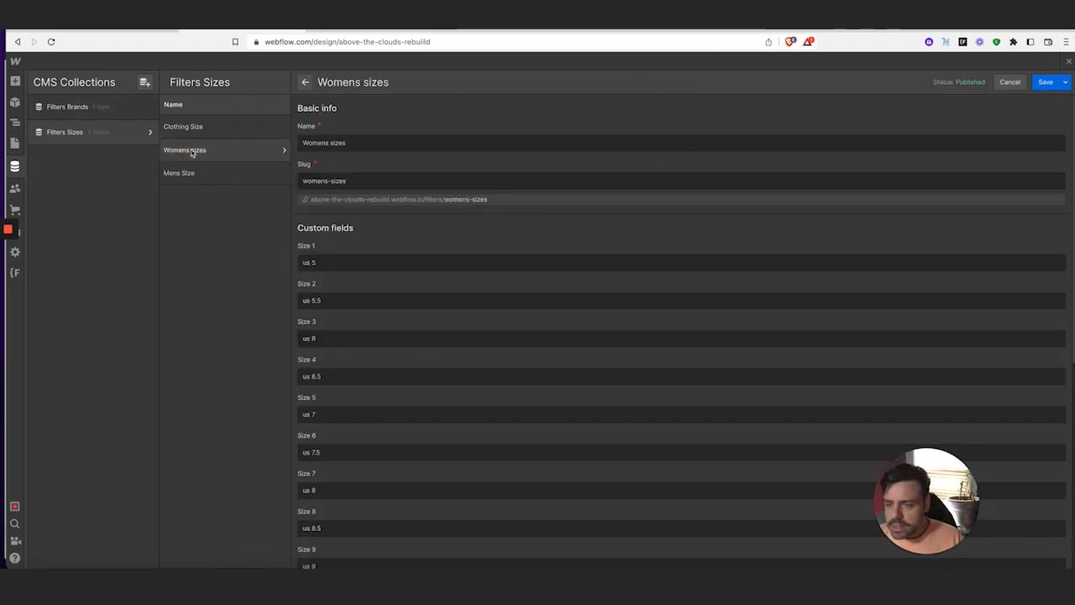
scroll(369, 250, down, 1)
scroll(375, 336, down, 6)
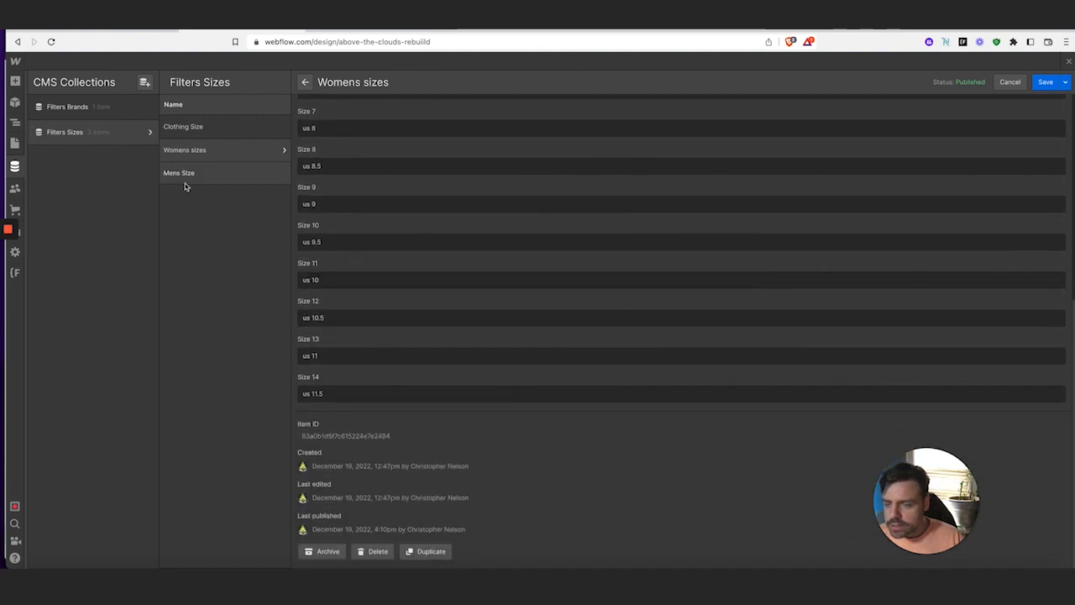
click(180, 173)
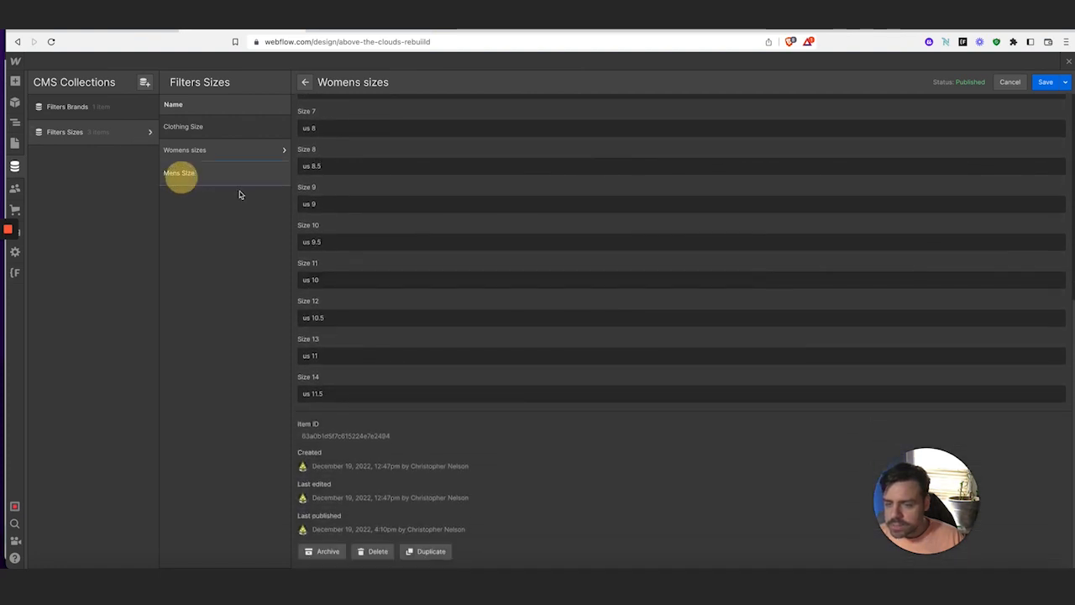
scroll(424, 241, down, 2)
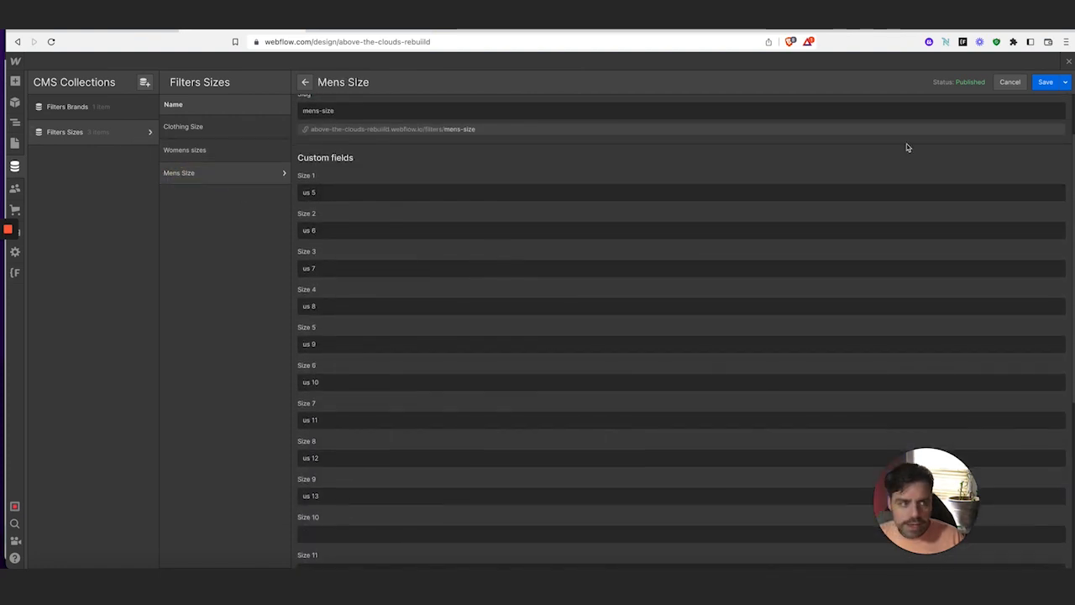
mouse_move(15, 205)
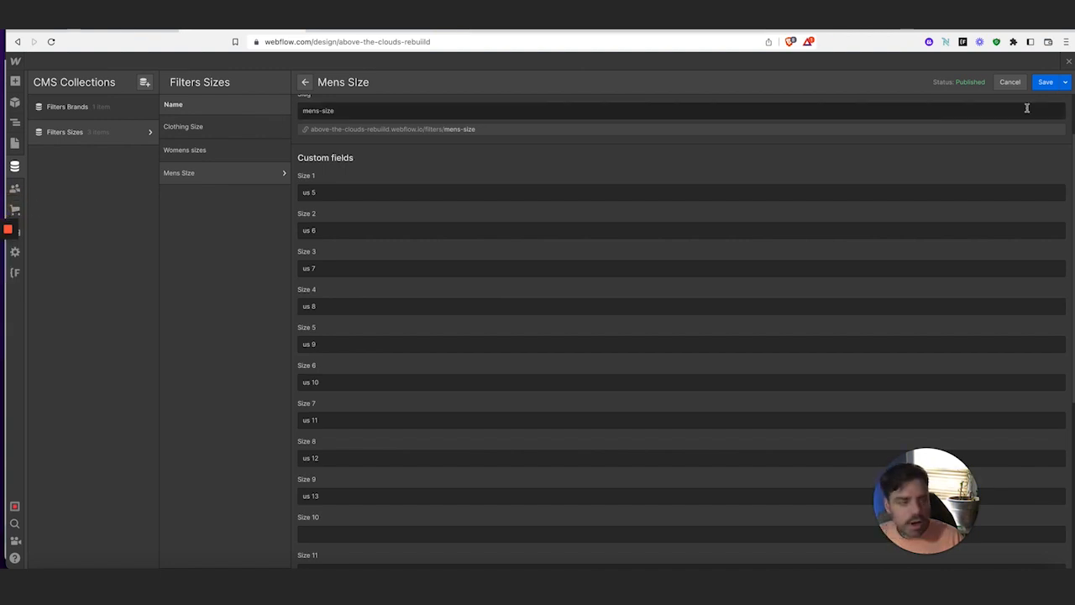
click(1043, 82)
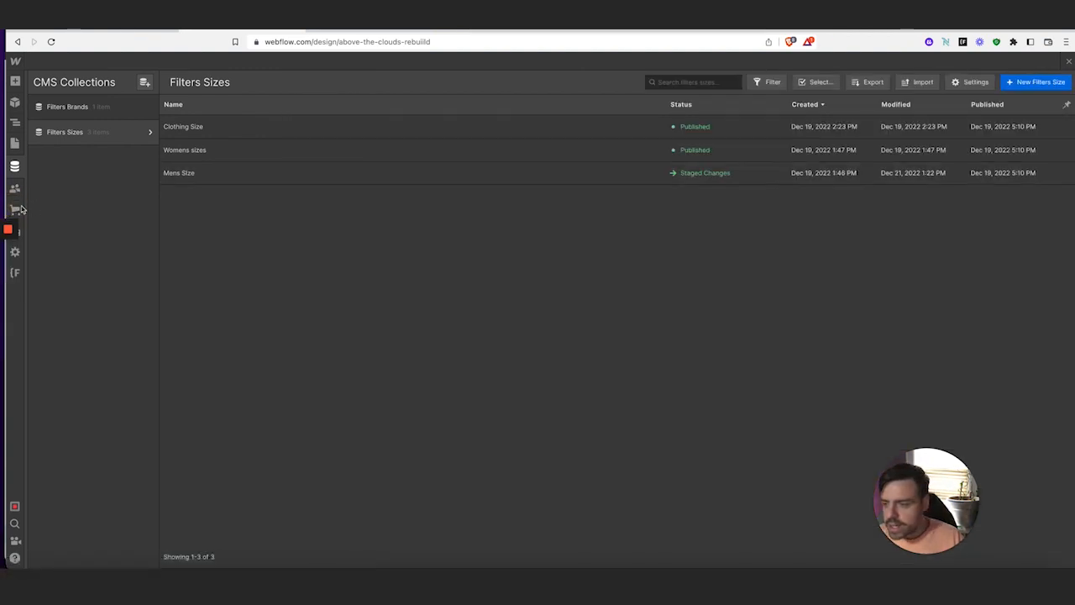
mouse_move(15, 207)
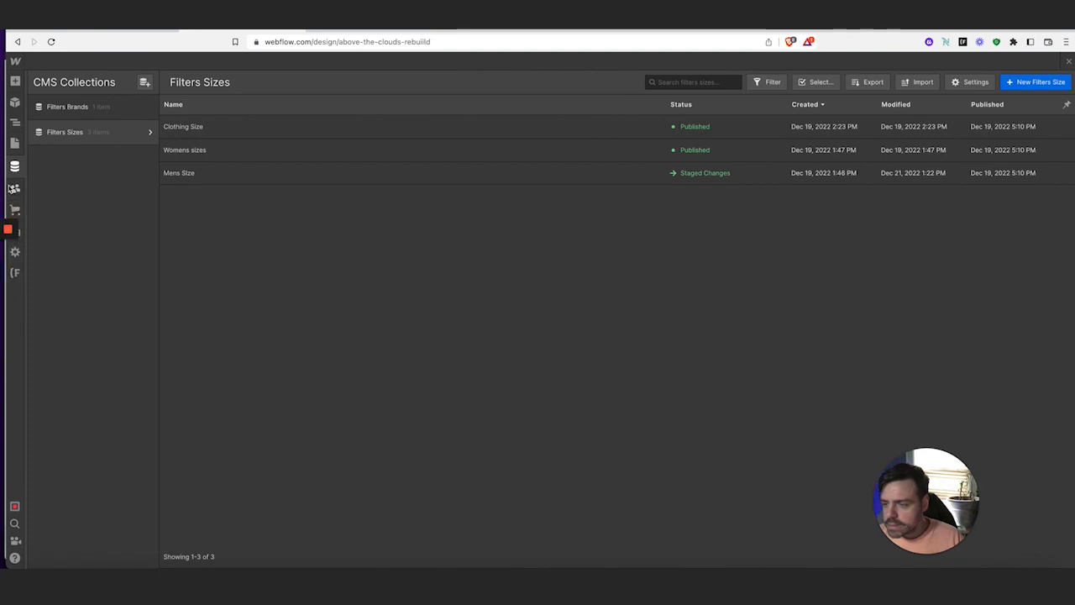
Open the Made in USA Short Sleeve Tee Athletic Grey product from the Ecommerce Products list
click(14, 209)
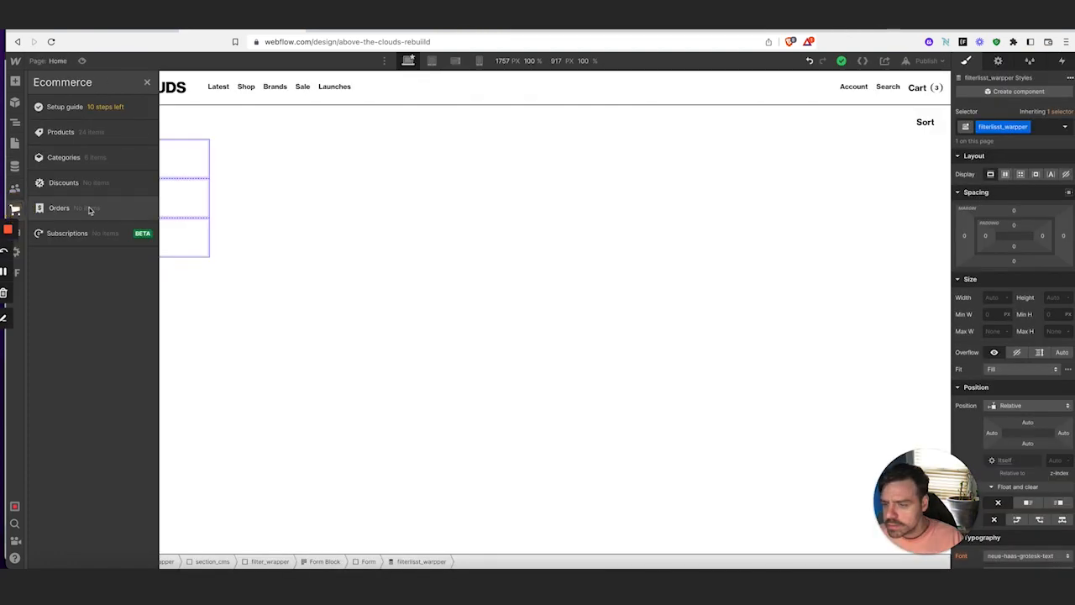
click(96, 131)
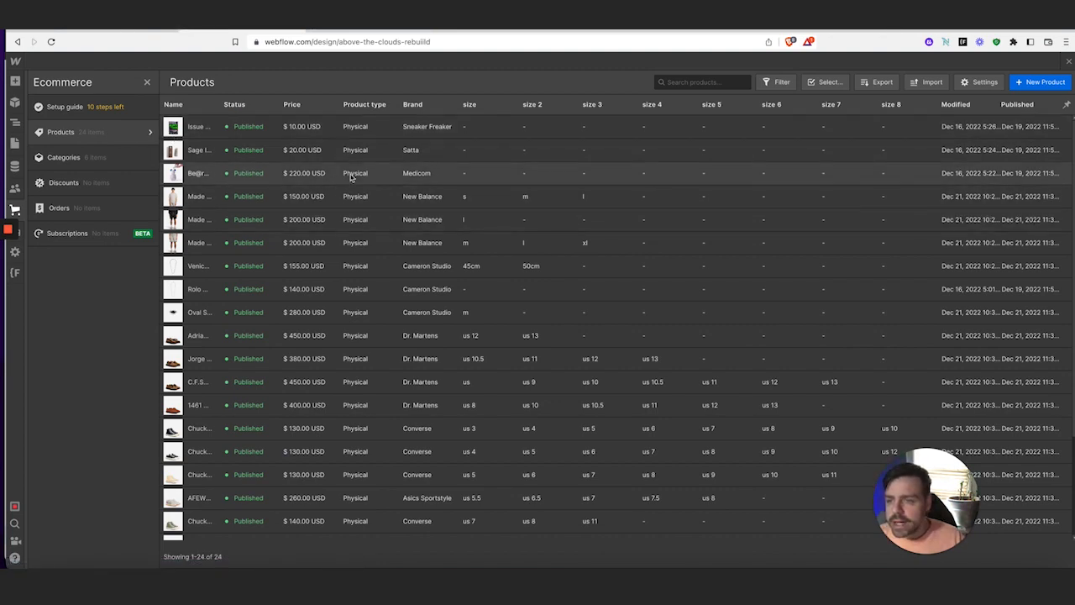
scroll(374, 206, down, 3)
scroll(361, 223, down, 2)
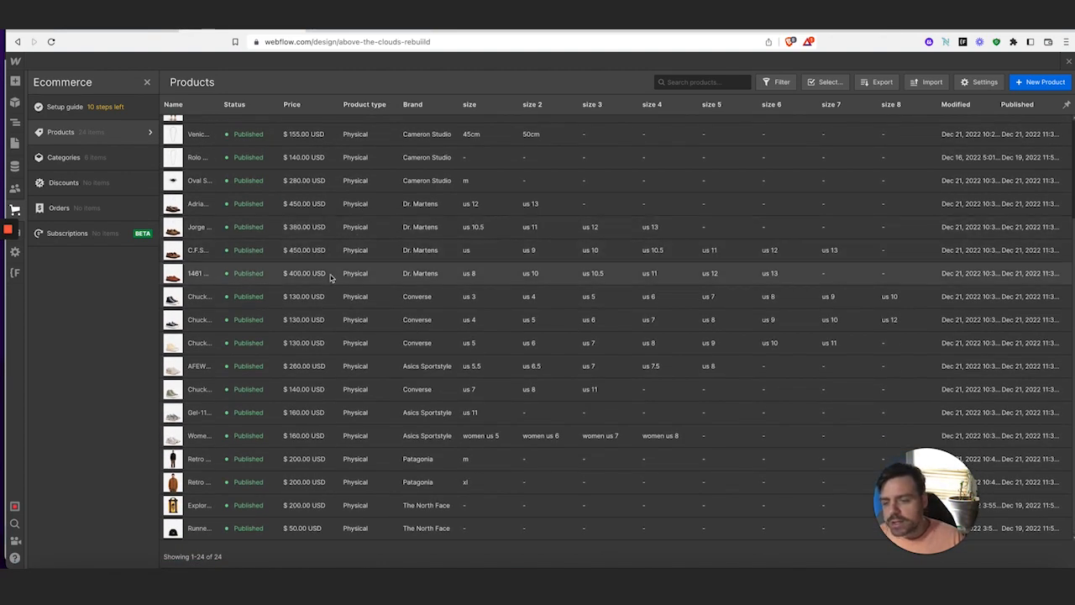
scroll(336, 268, up, 5)
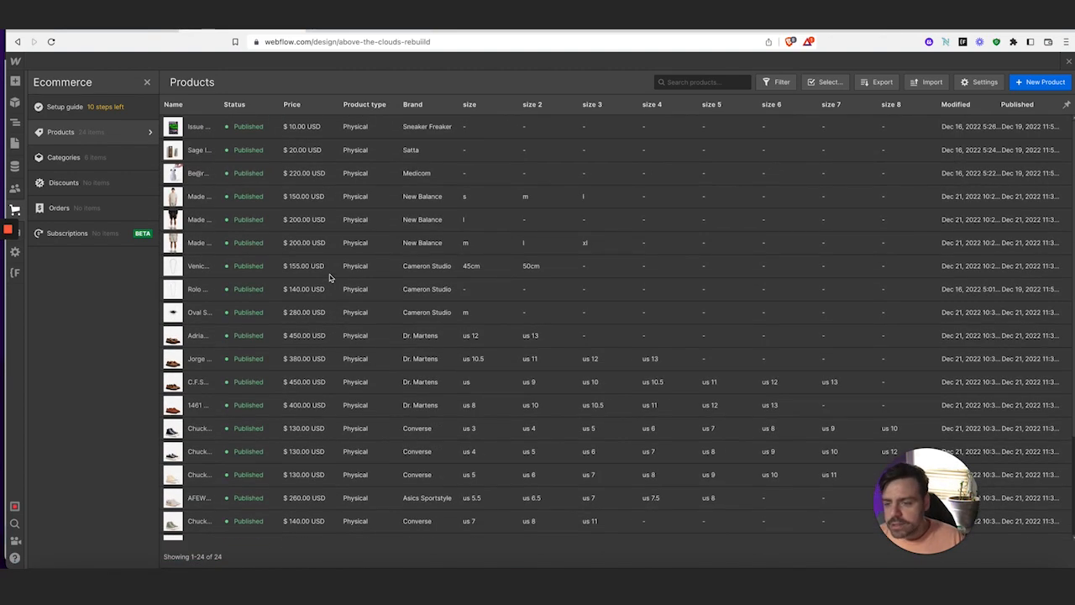
click(205, 198)
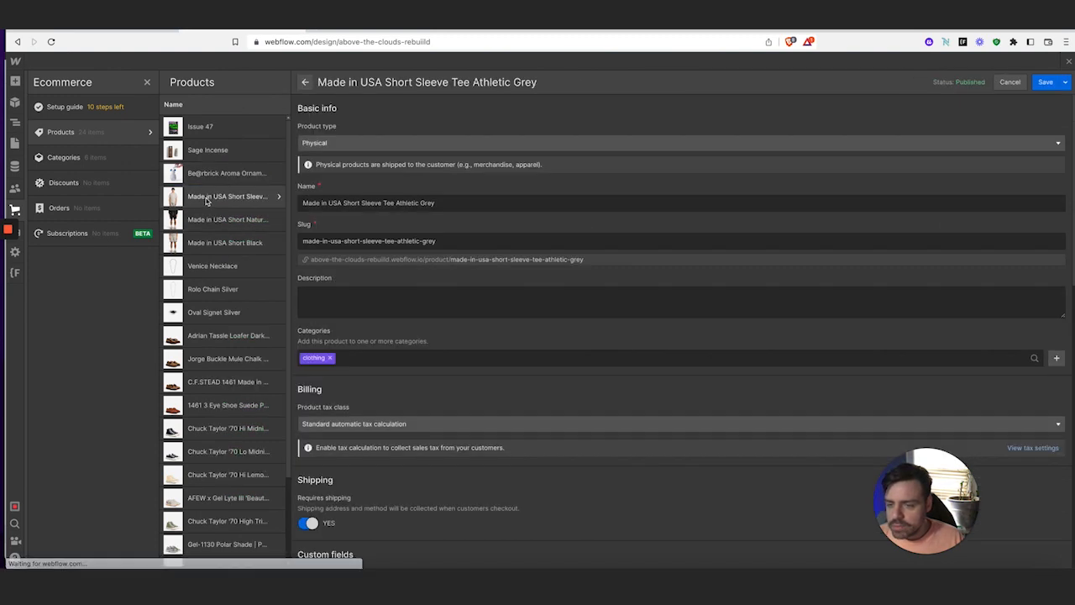
Review the Athletic Grey tee's details, including sizes s, m and l, and save the product
scroll(533, 336, down, 3)
scroll(533, 336, down, 5)
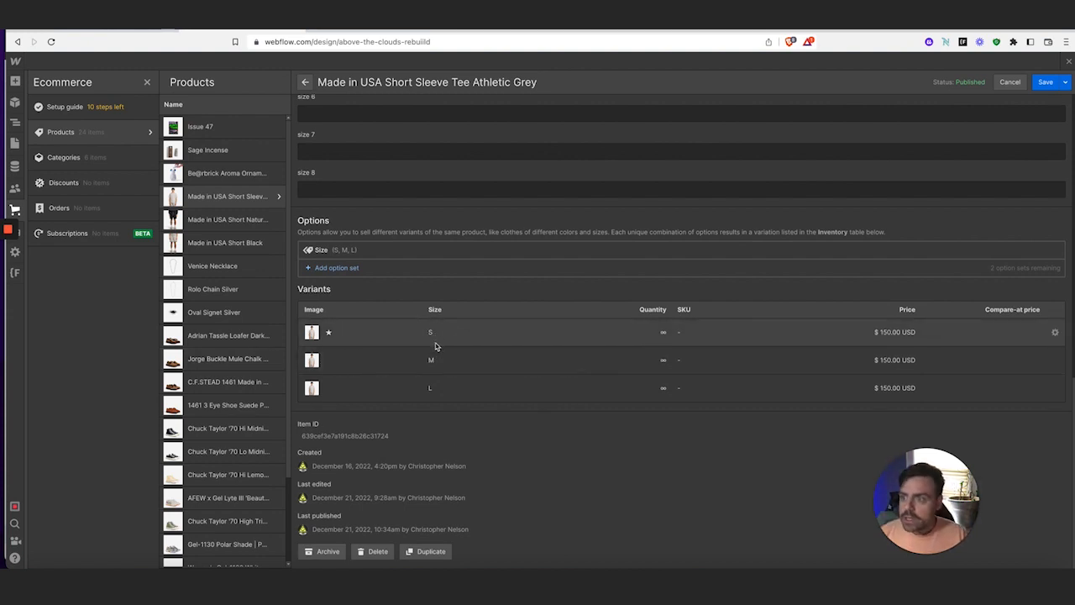
scroll(436, 346, up, 1)
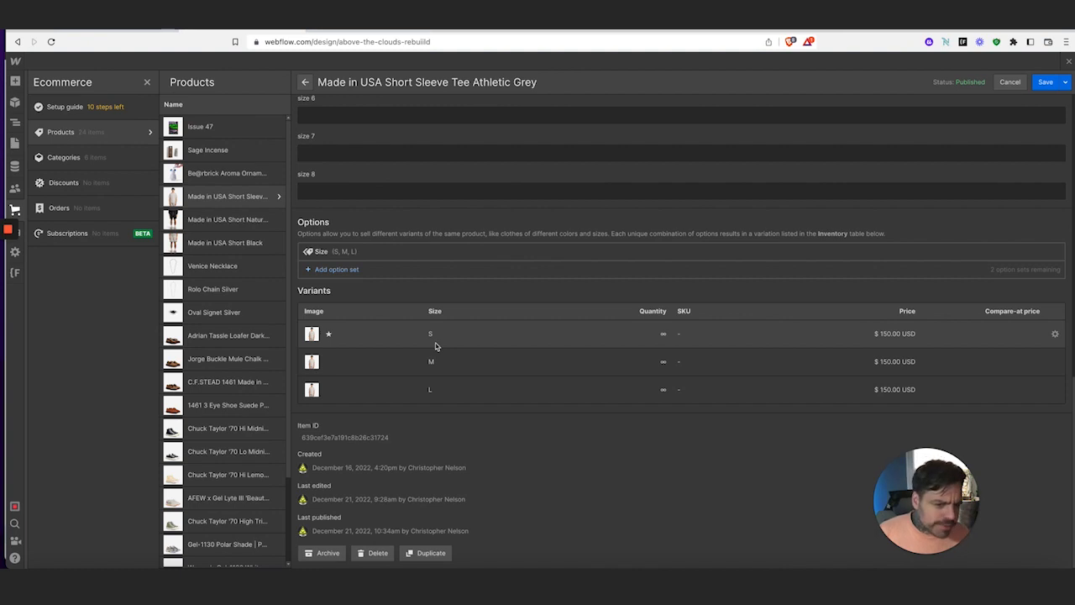
scroll(436, 346, down, 1)
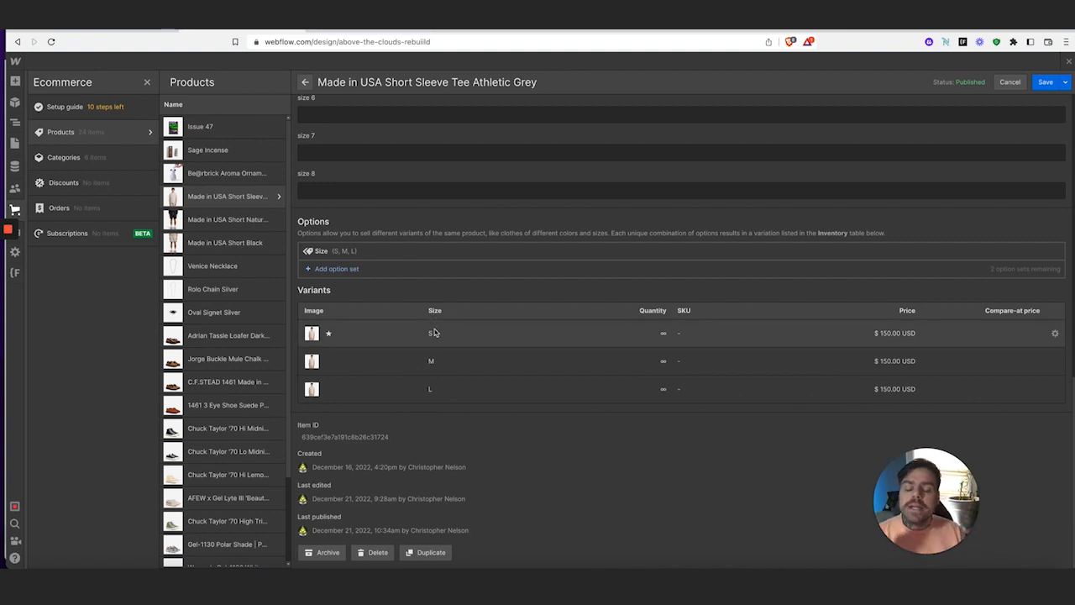
scroll(436, 369, up, 3)
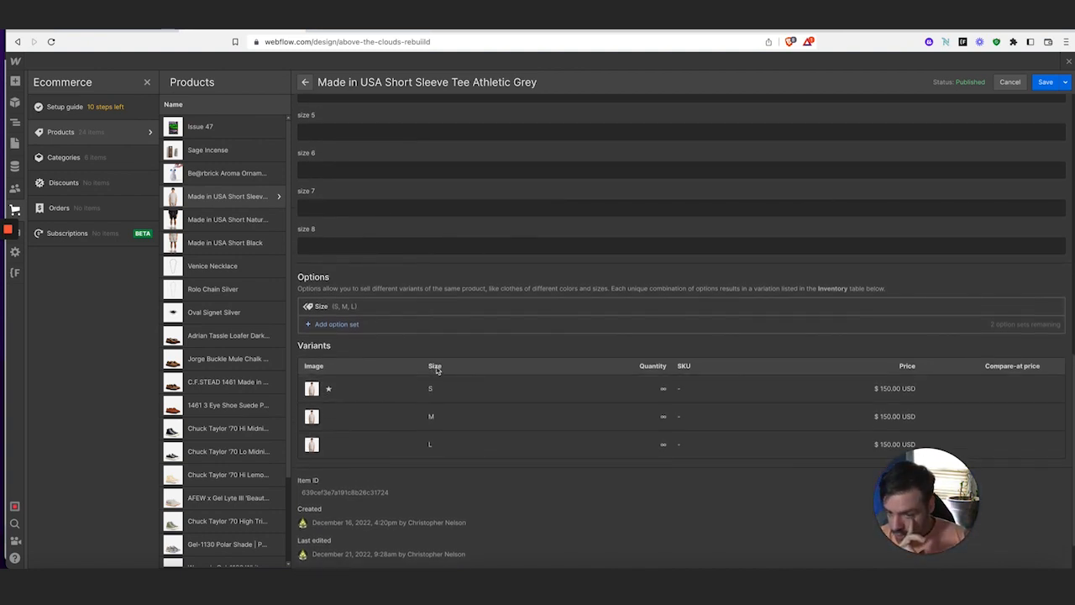
scroll(436, 369, up, 1)
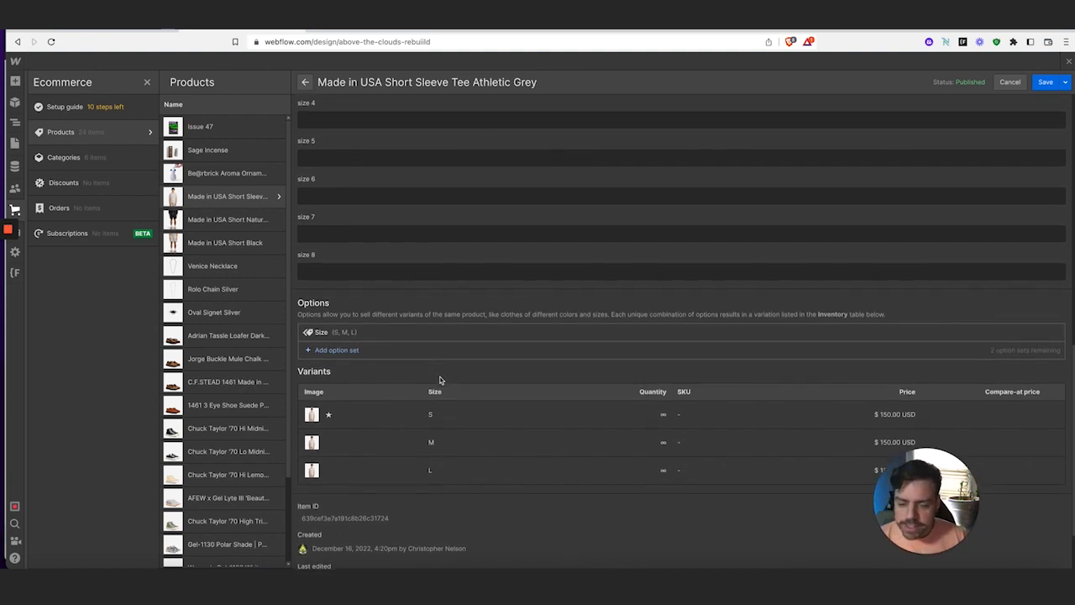
scroll(439, 378, up, 1)
scroll(439, 390, up, 1)
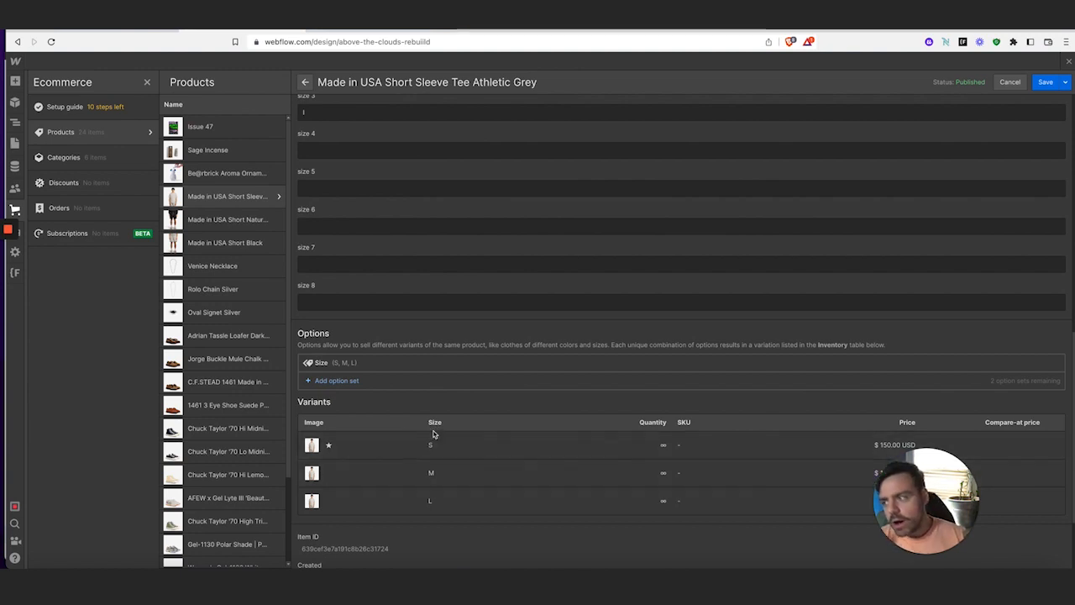
scroll(428, 433, up, 5)
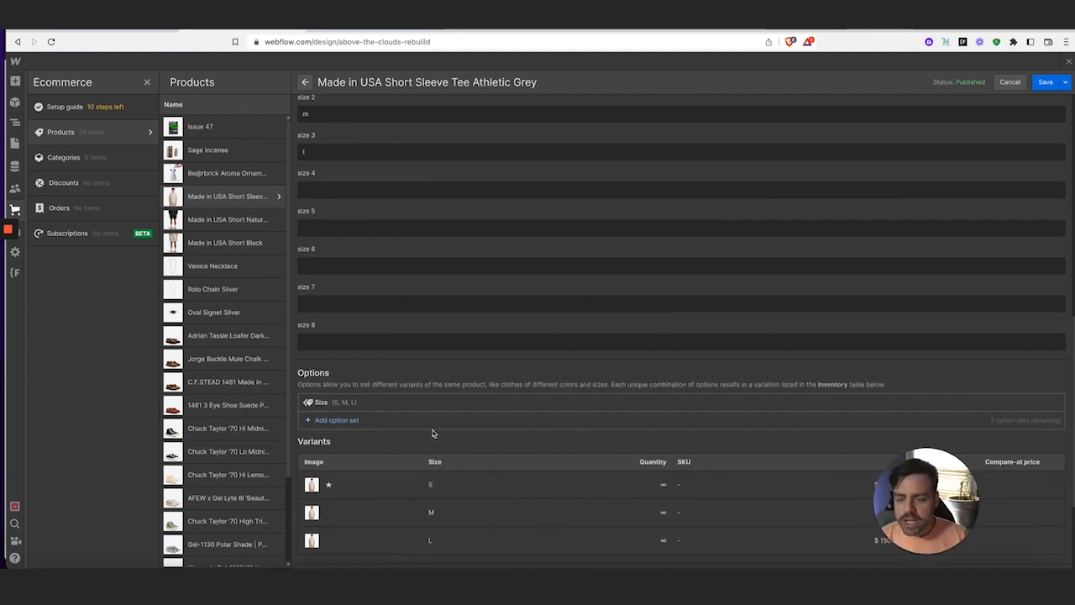
scroll(432, 431, up, 2)
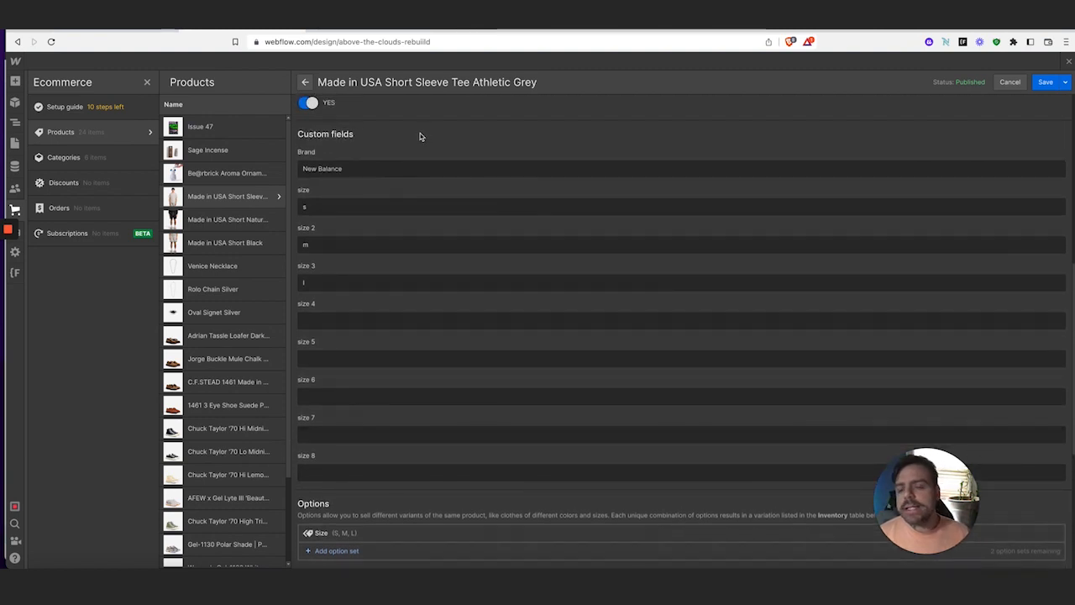
scroll(367, 158, up, 1)
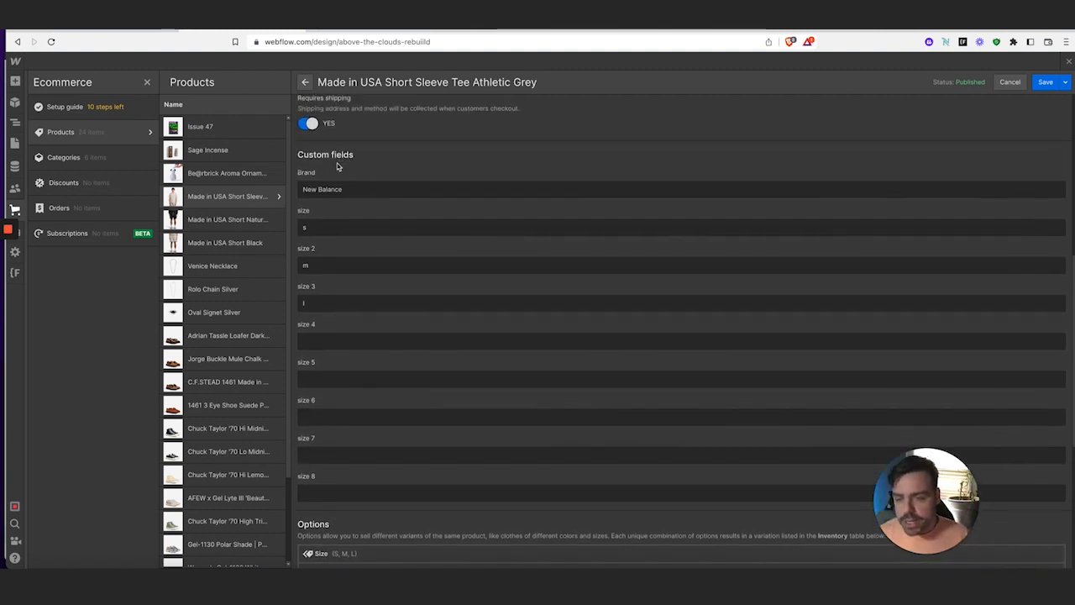
scroll(361, 219, down, 1)
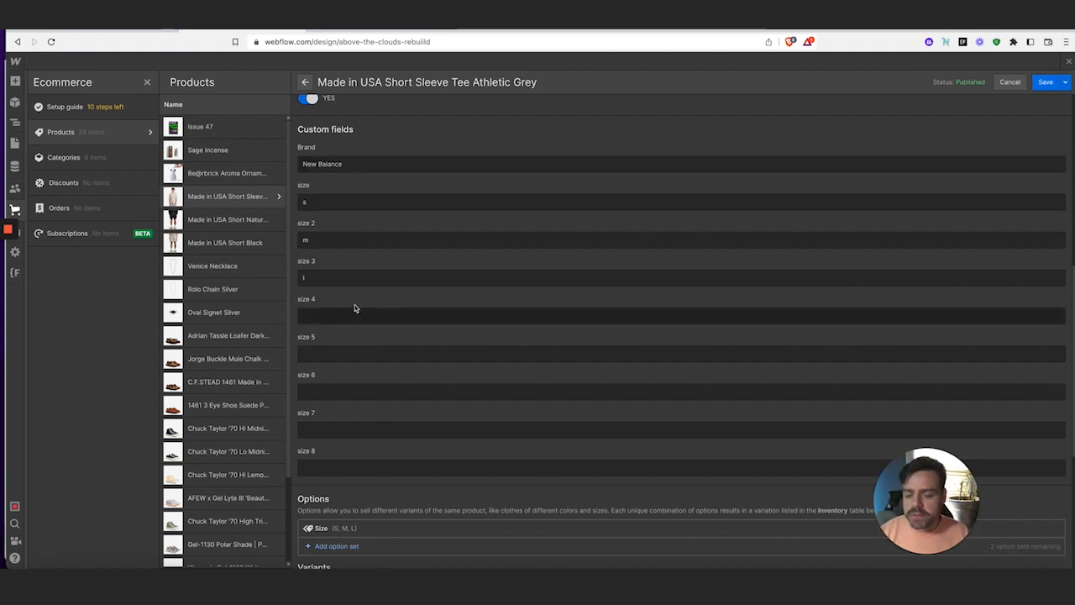
click(1044, 81)
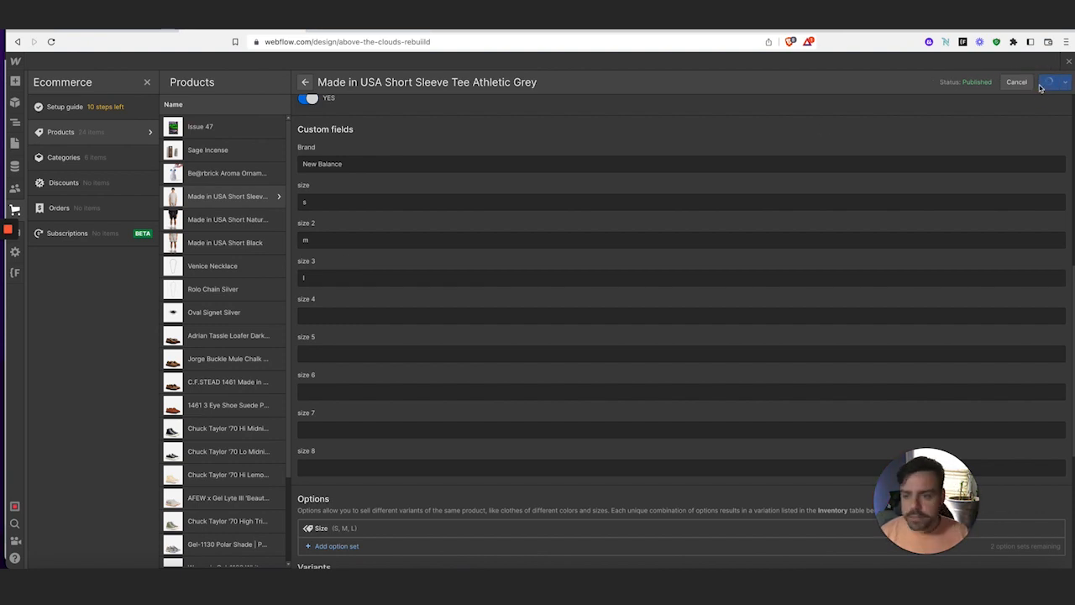
Close the Ecommerce panel, show the Navigator, and go to the live store's Latest Arrivals page
click(18, 207)
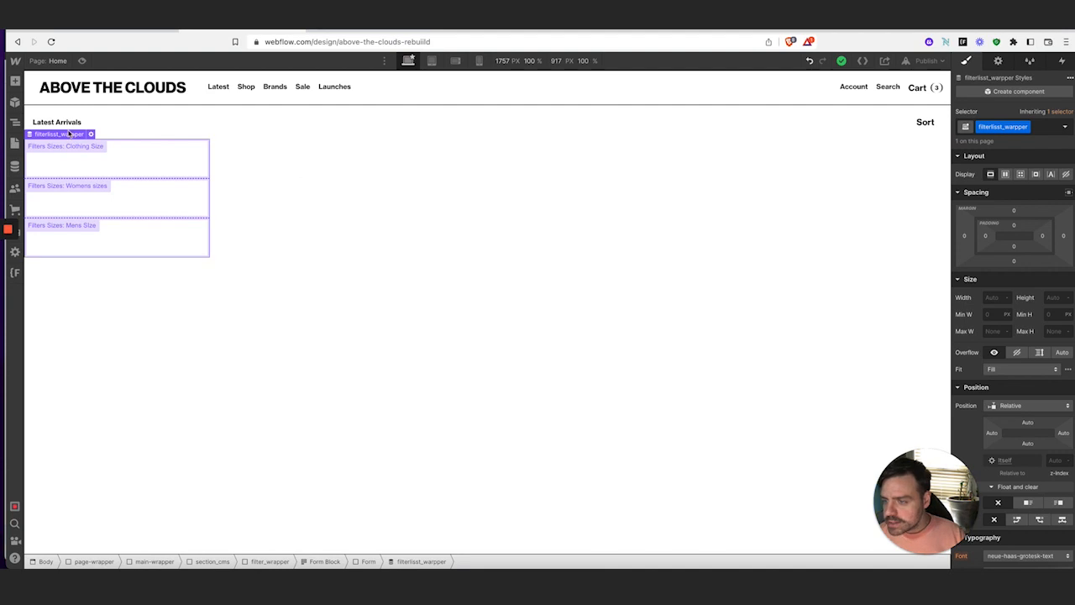
click(16, 123)
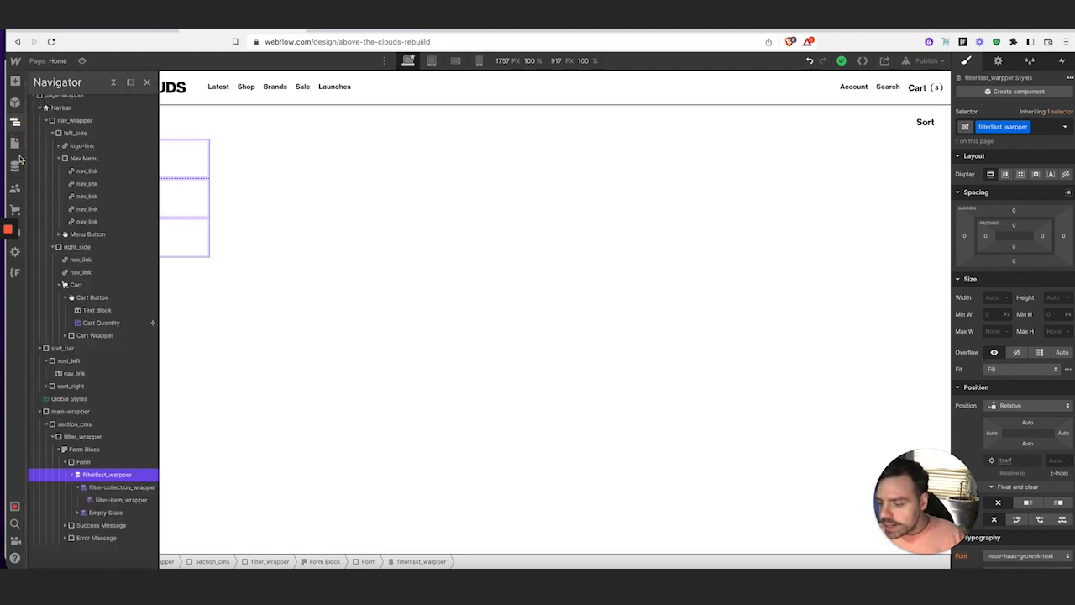
click(109, 32)
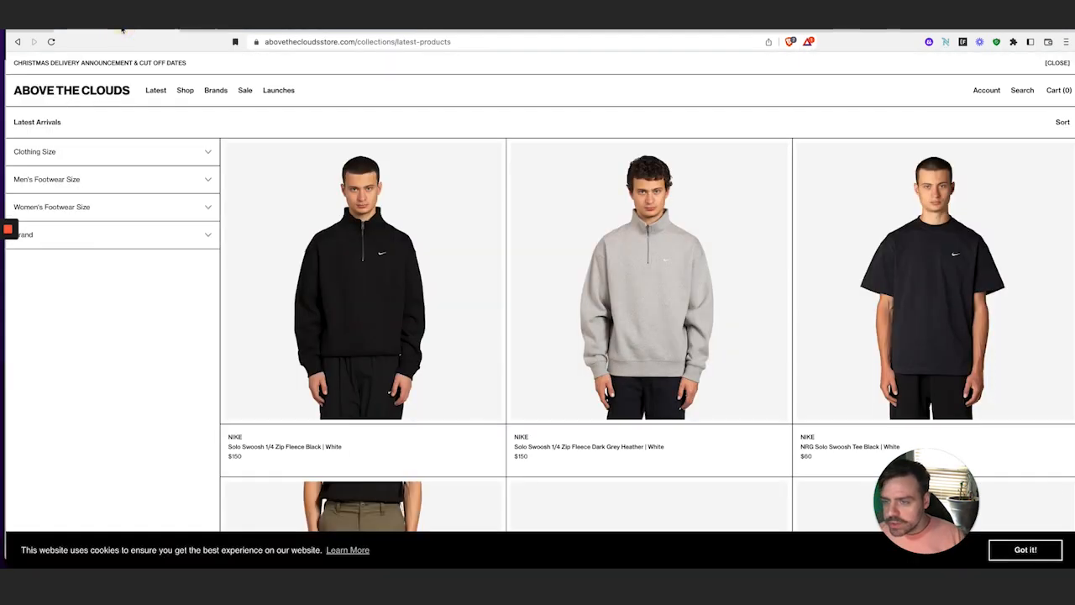
Test the Clothing Size and Men's Footwear Size accordions on the live store
click(139, 158)
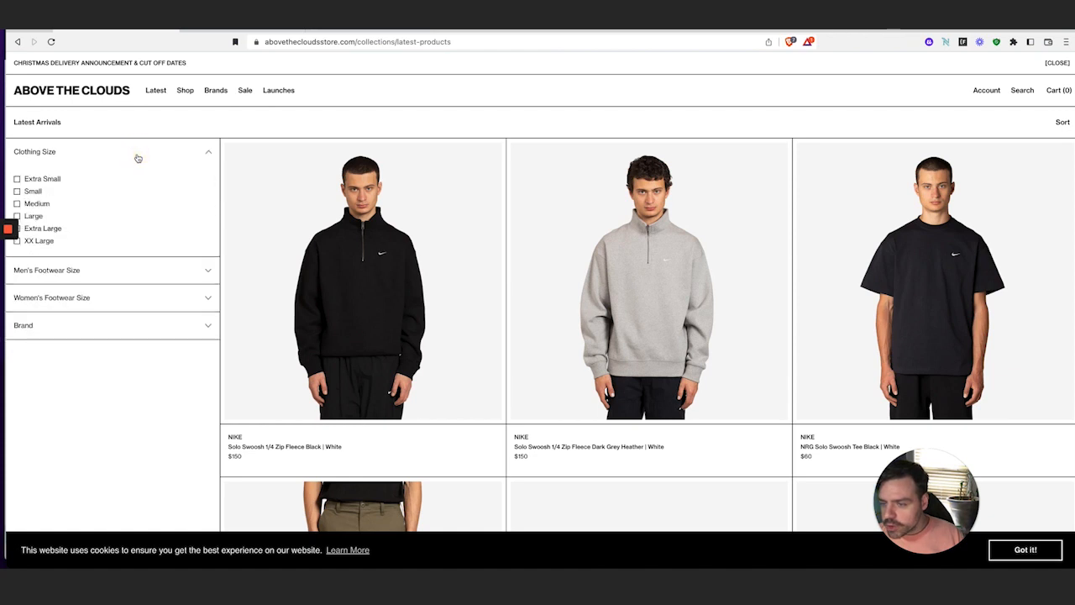
click(137, 158)
click(140, 179)
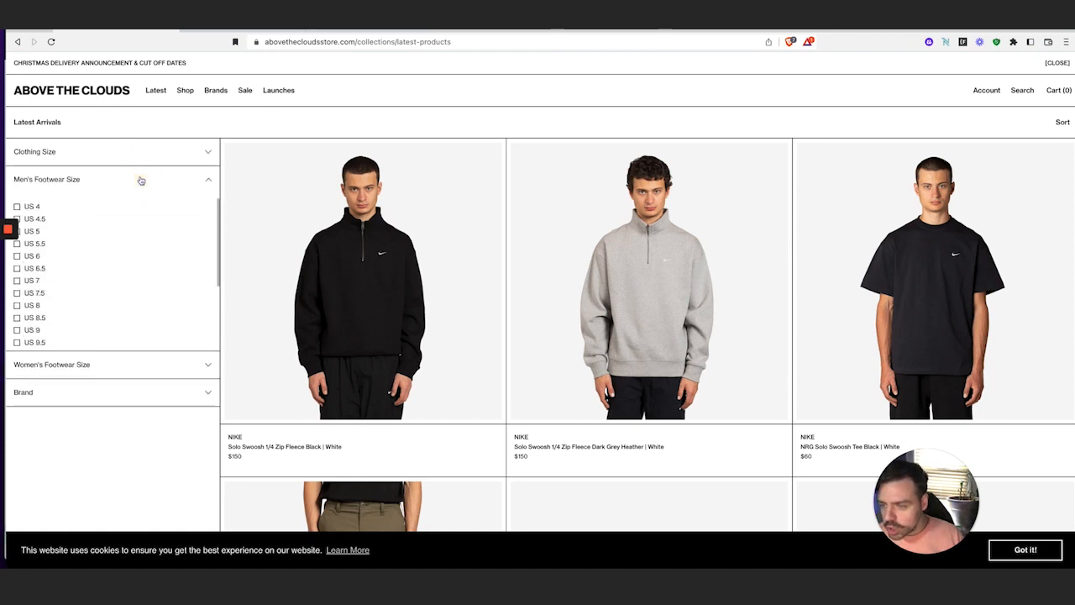
click(141, 179)
click(140, 178)
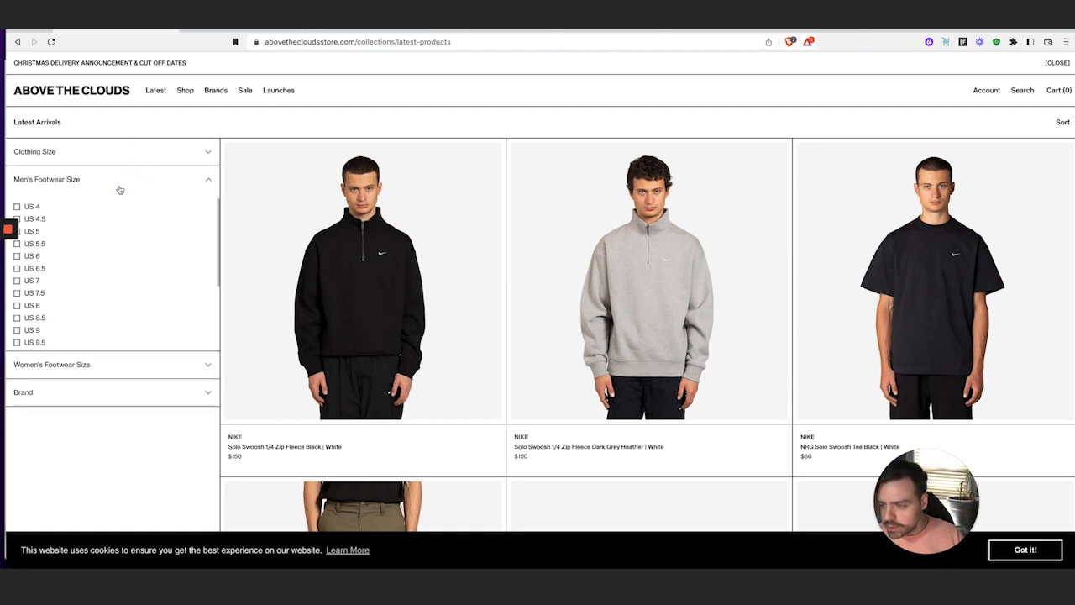
Tick and untick the US 4 size filter, then collapse Men's Footwear Size and return to Webflow
click(18, 207)
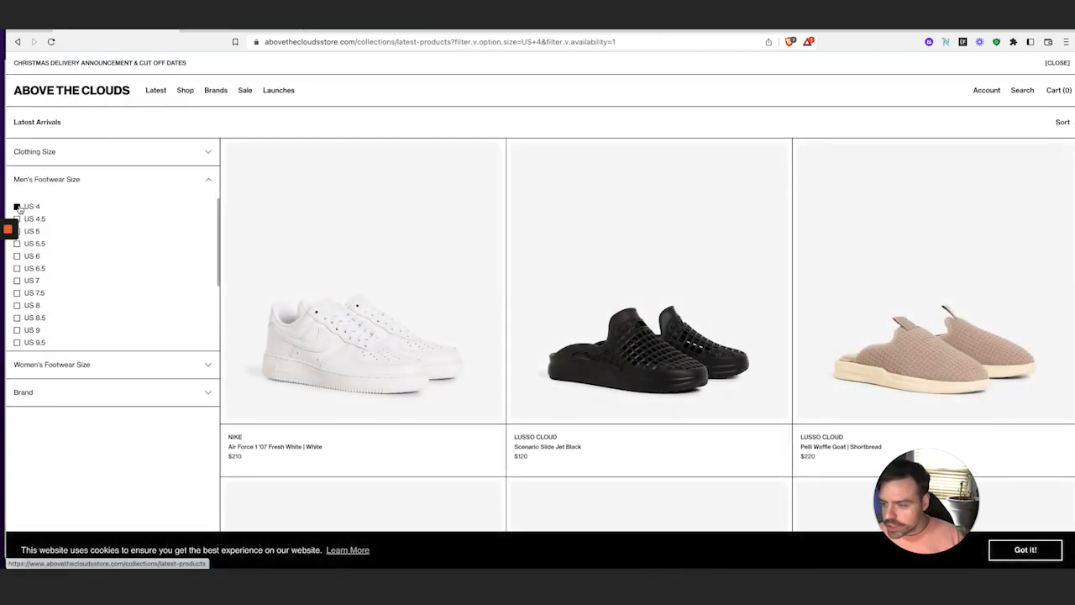
click(18, 206)
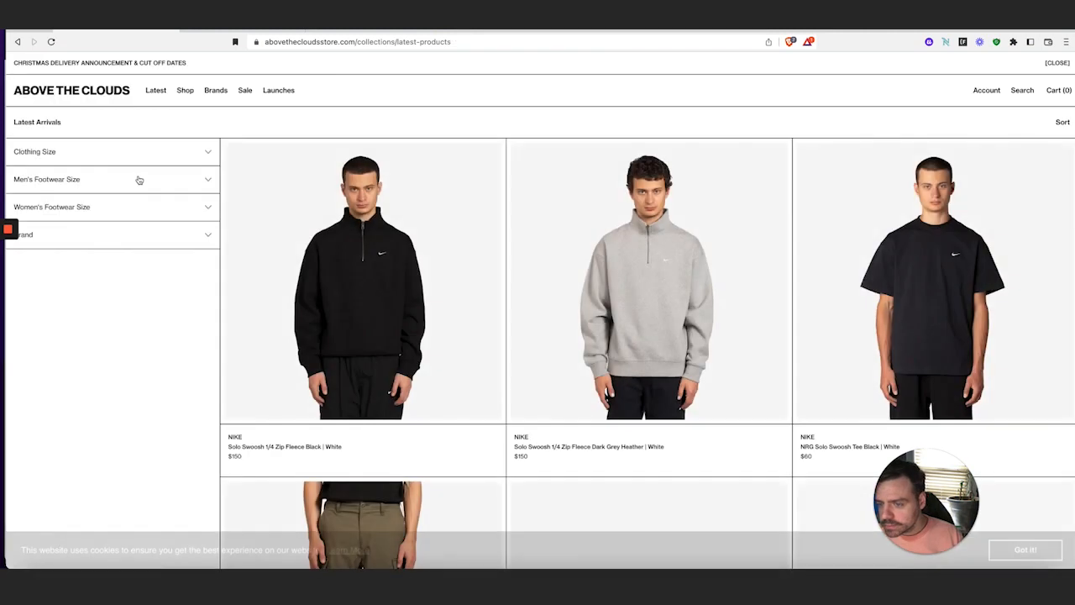
click(142, 179)
click(147, 179)
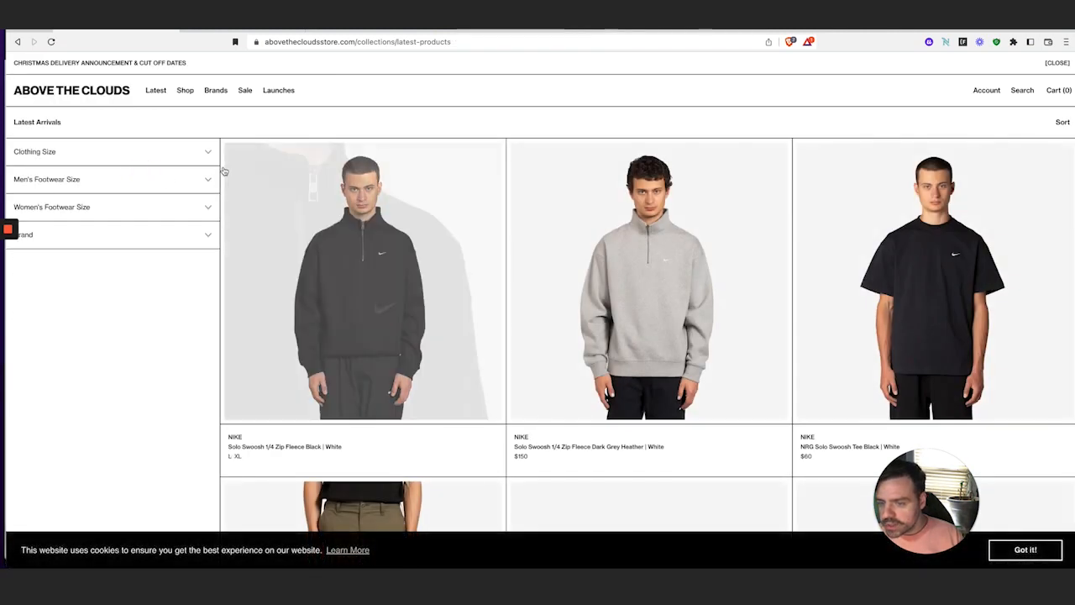
click(209, 32)
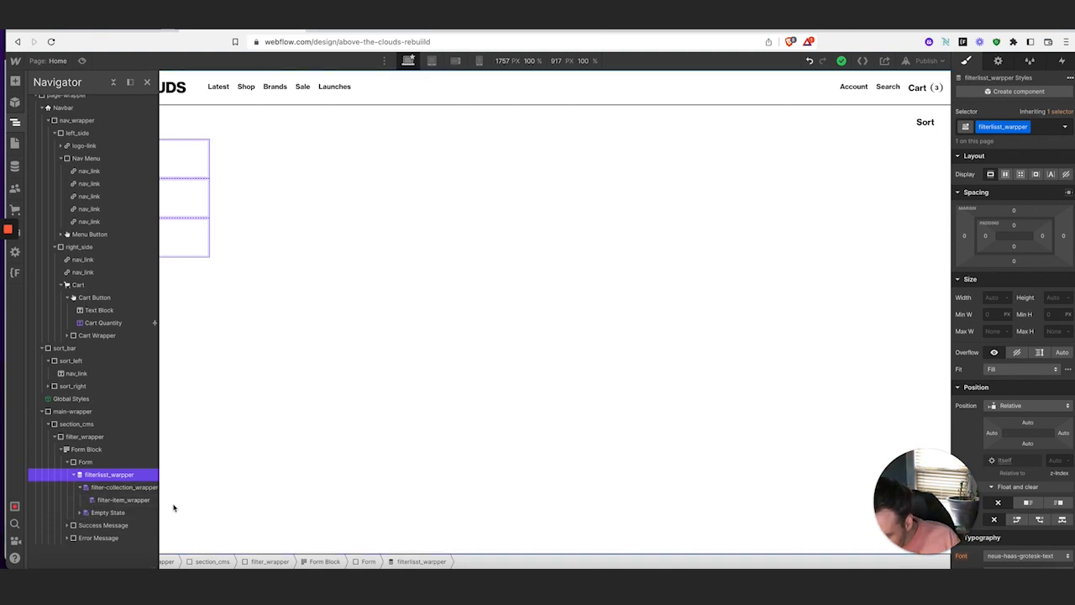
Add a Div Block inside filter-item_wrapper
click(126, 501)
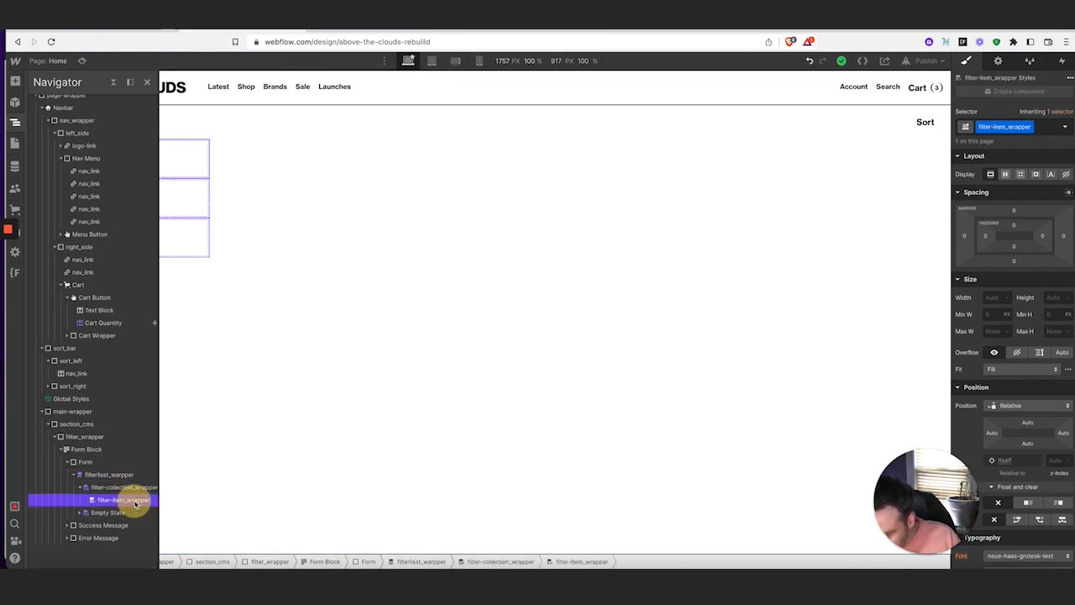
click(15, 81)
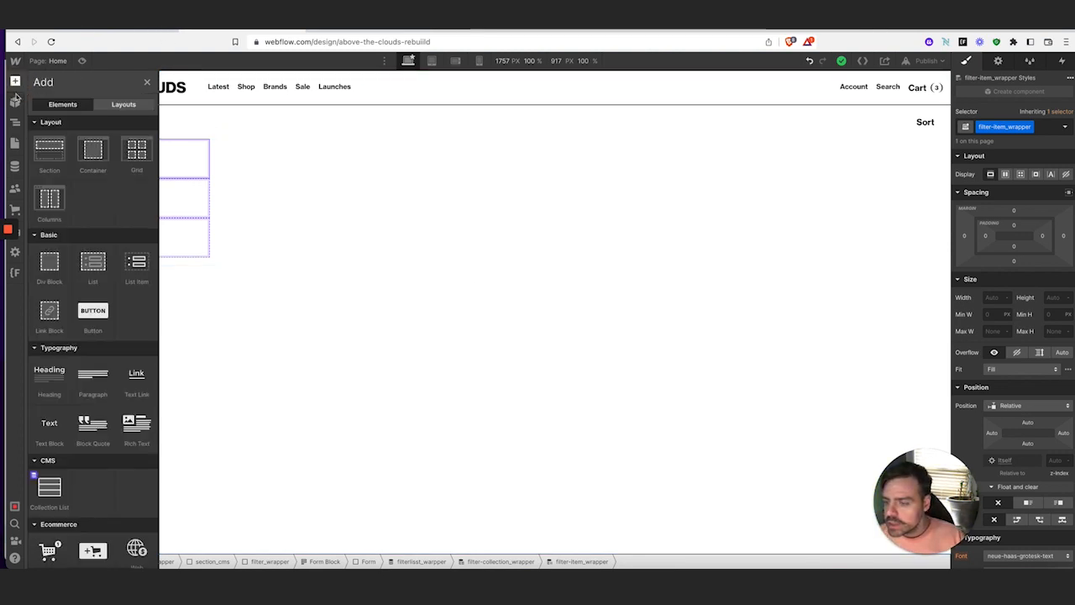
click(52, 259)
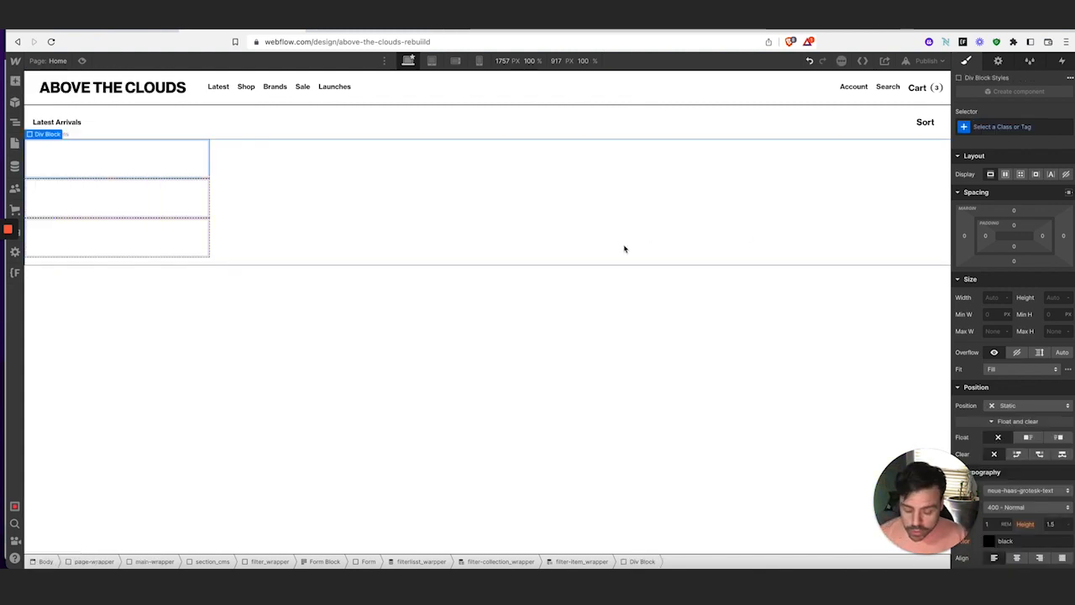
Give the first new div the class filter-header_wrapper
click(137, 162)
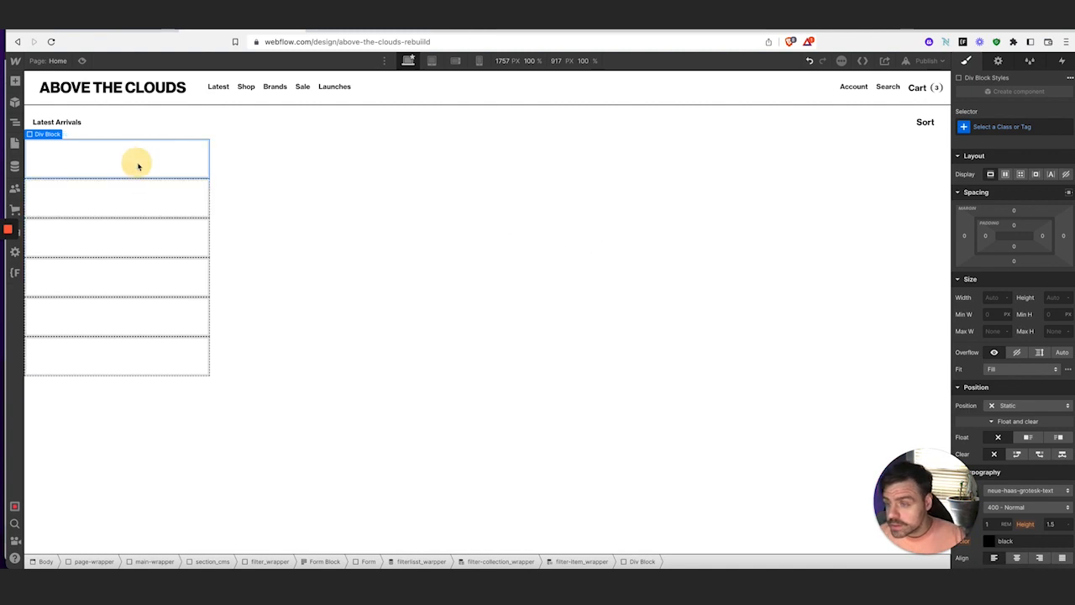
click(1006, 127)
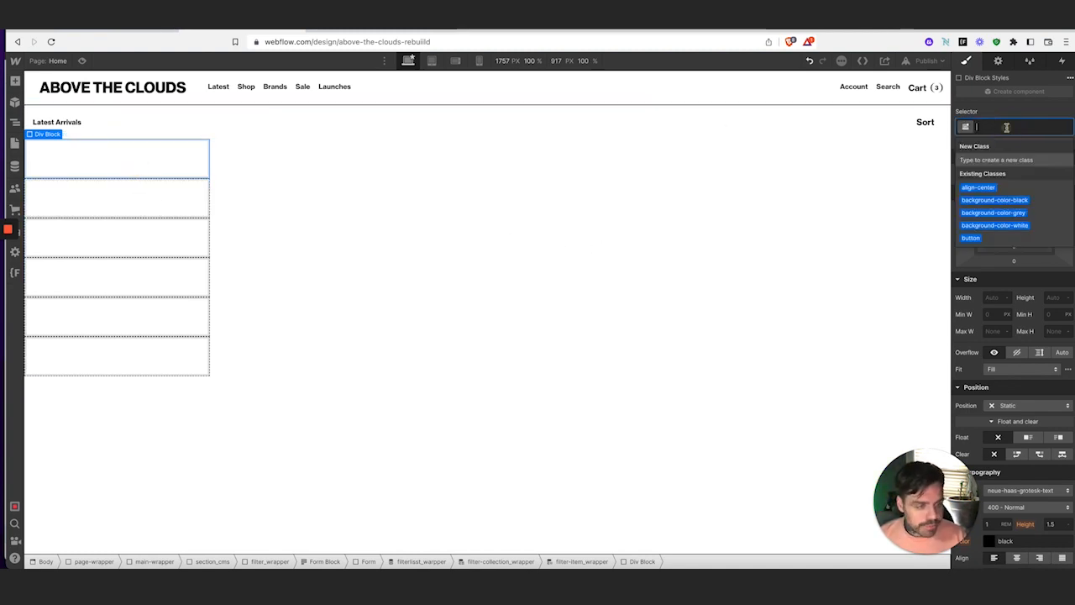
text(filter)
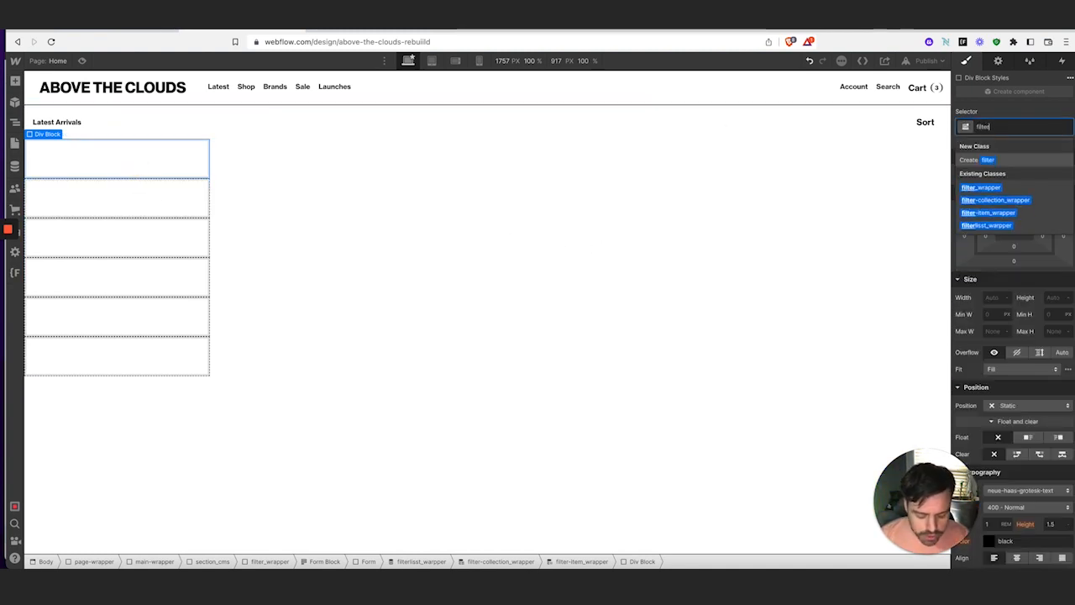
text(-header_wrapper)
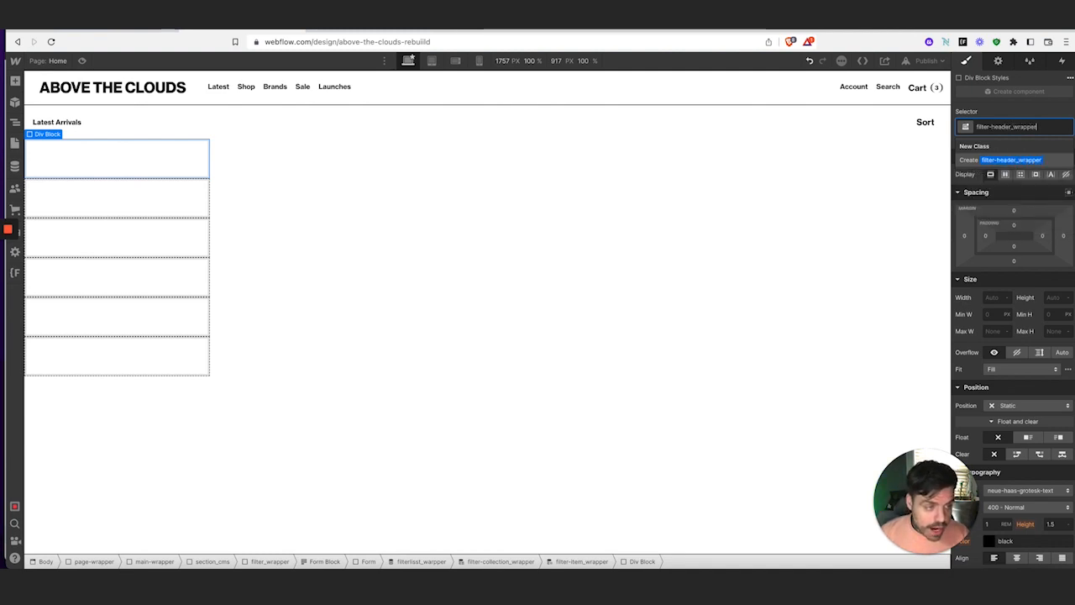
key(Return)
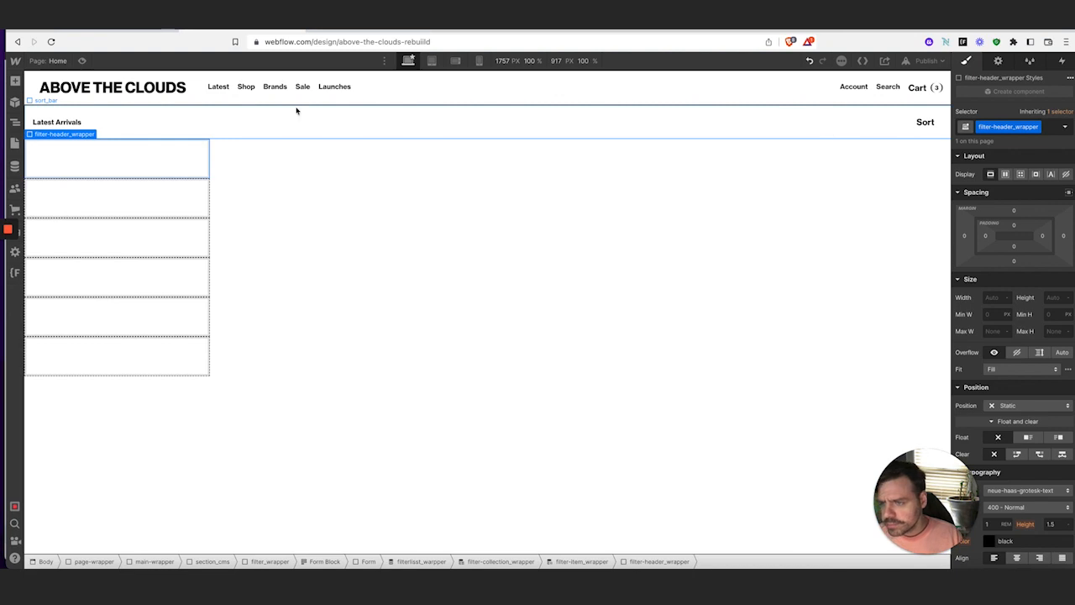
click(147, 196)
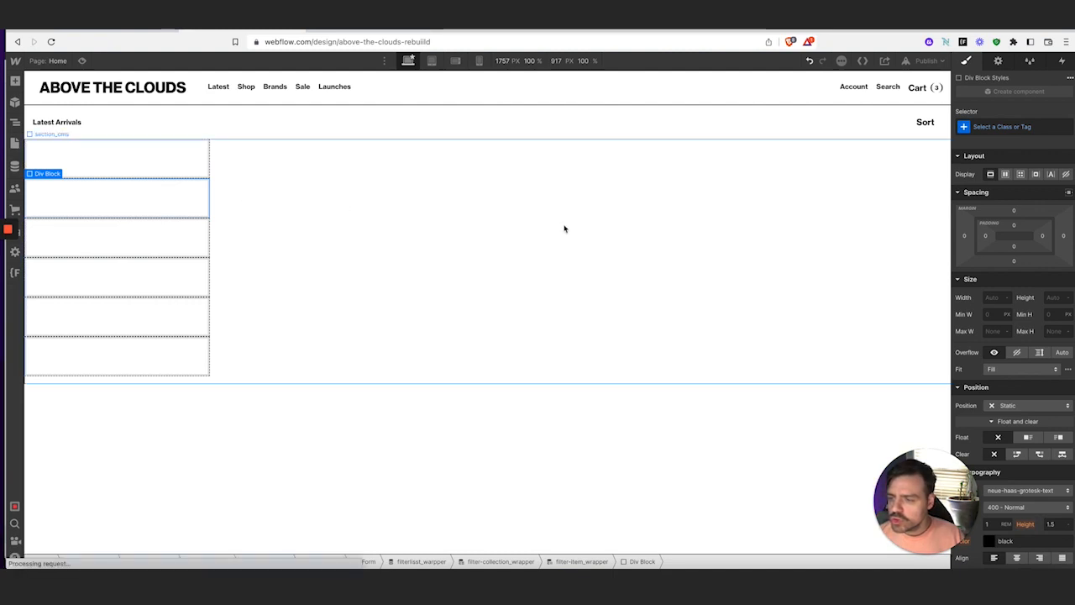
Class the second div filter-options_wrapper, then view the store with Clothing Size expanded
click(1045, 128)
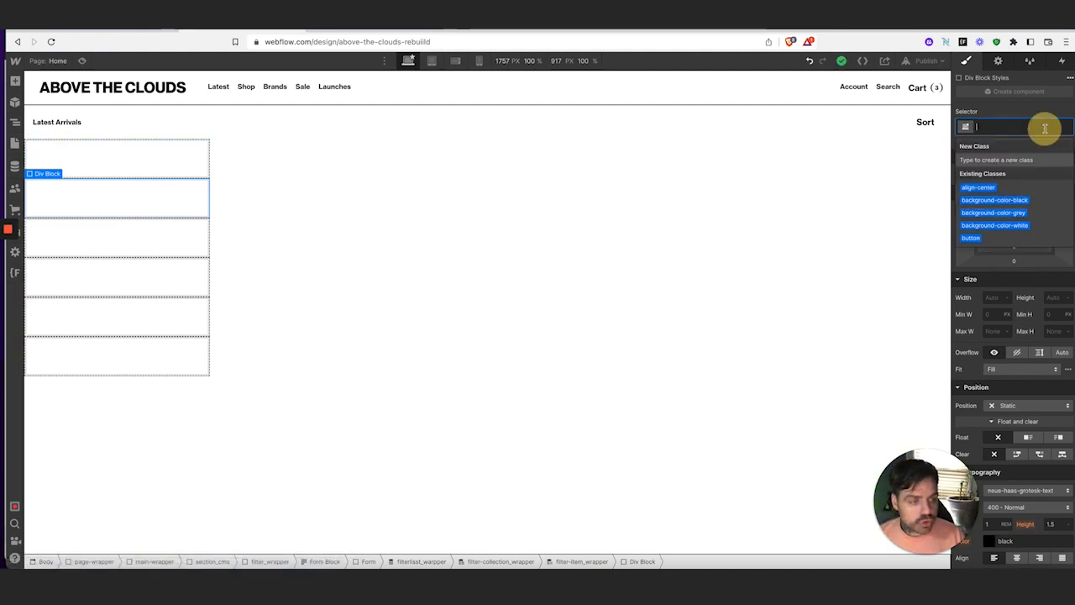
text(filter)
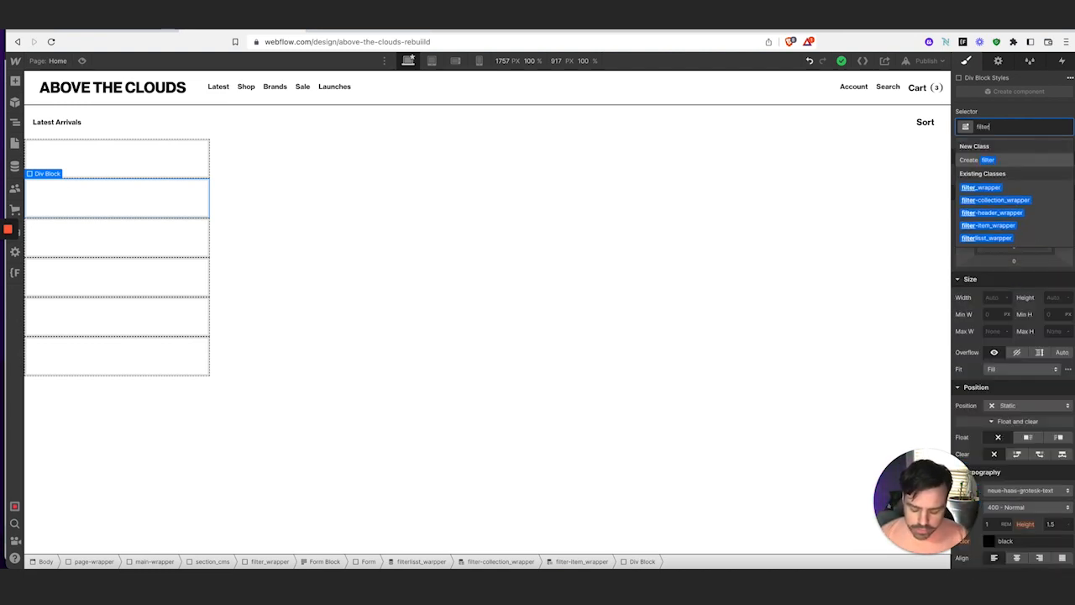
text(-options_wrapper)
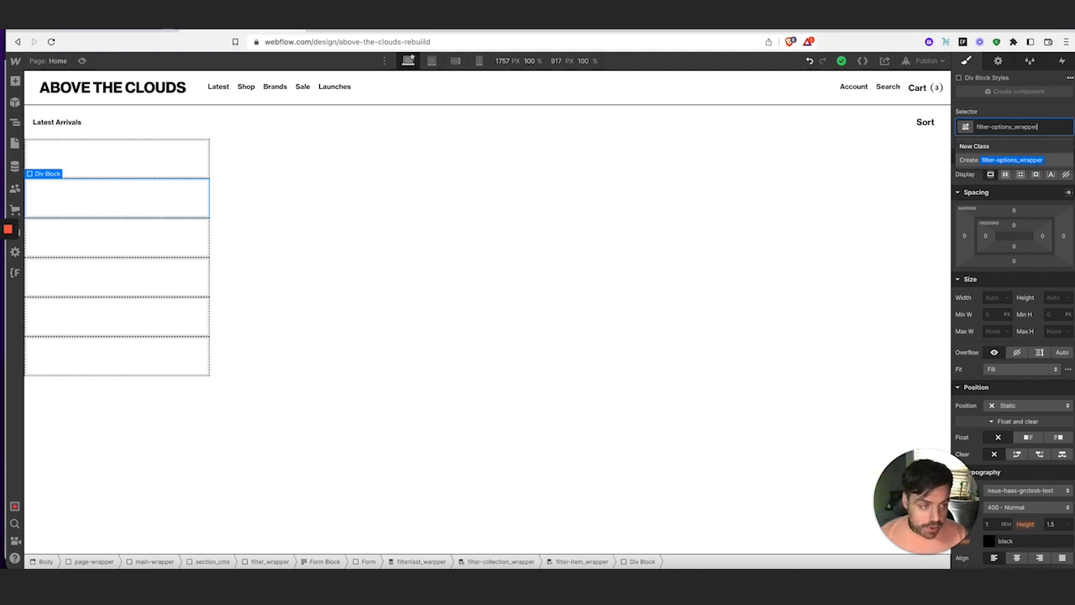
key(Return)
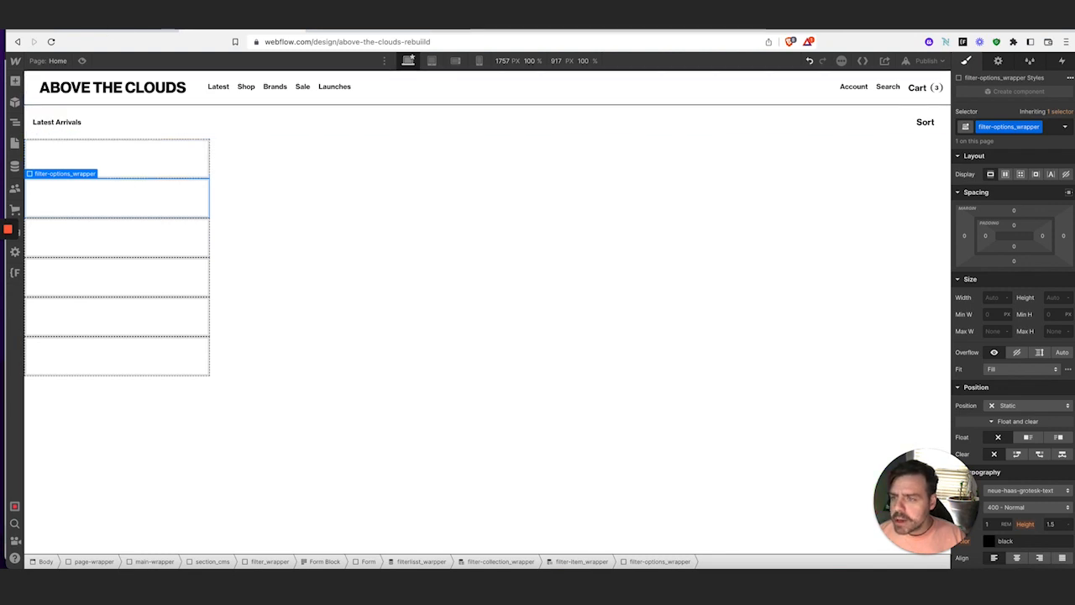
click(112, 31)
click(181, 159)
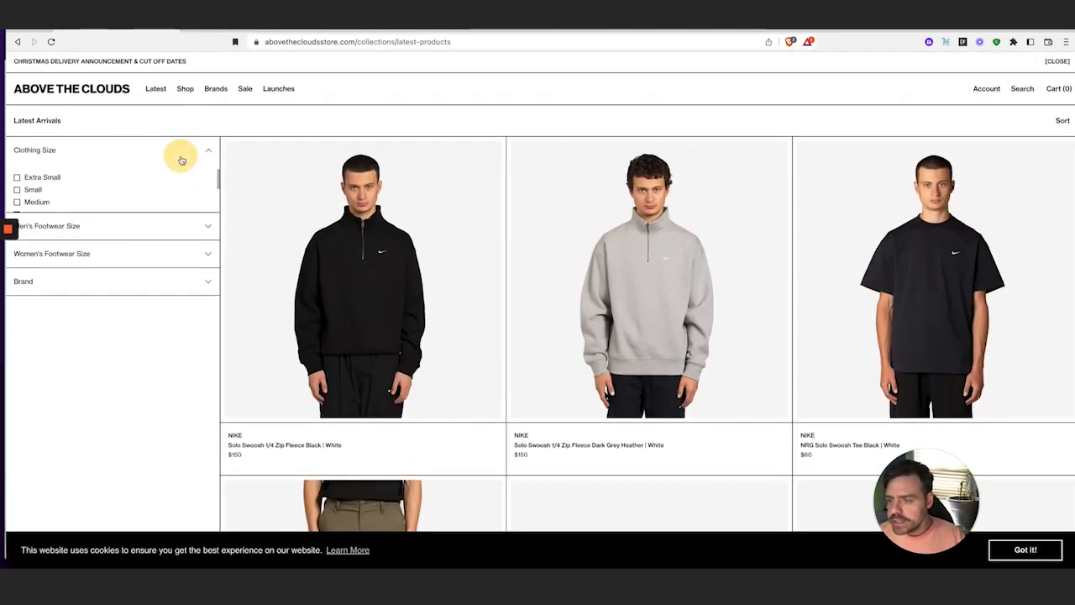
Toggle the store's Clothing Size accordion repeatedly, then select the filter header wrapper in Webflow
click(181, 156)
click(182, 156)
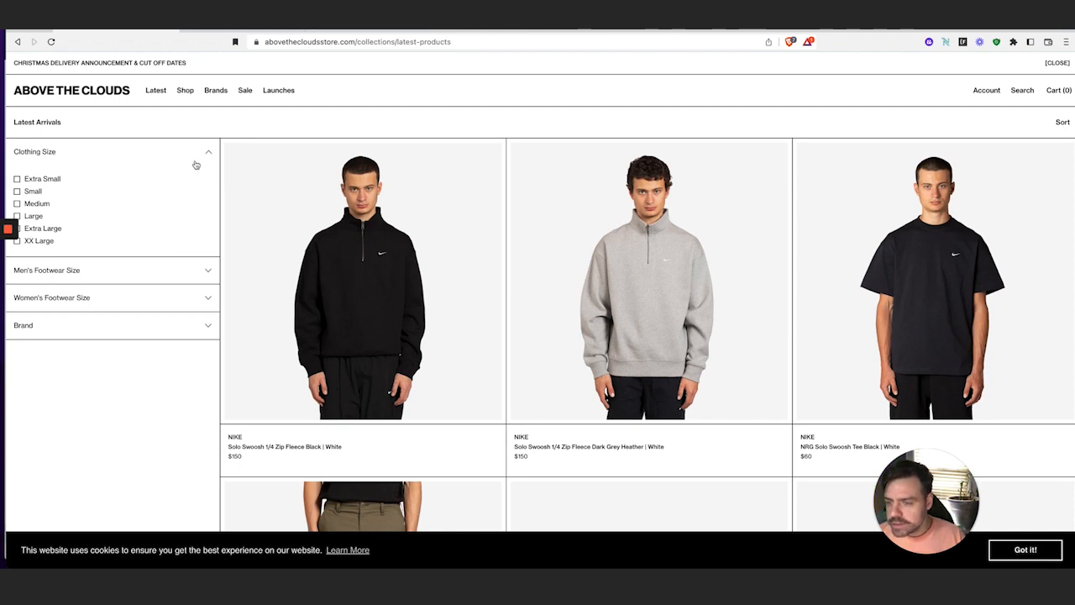
click(79, 153)
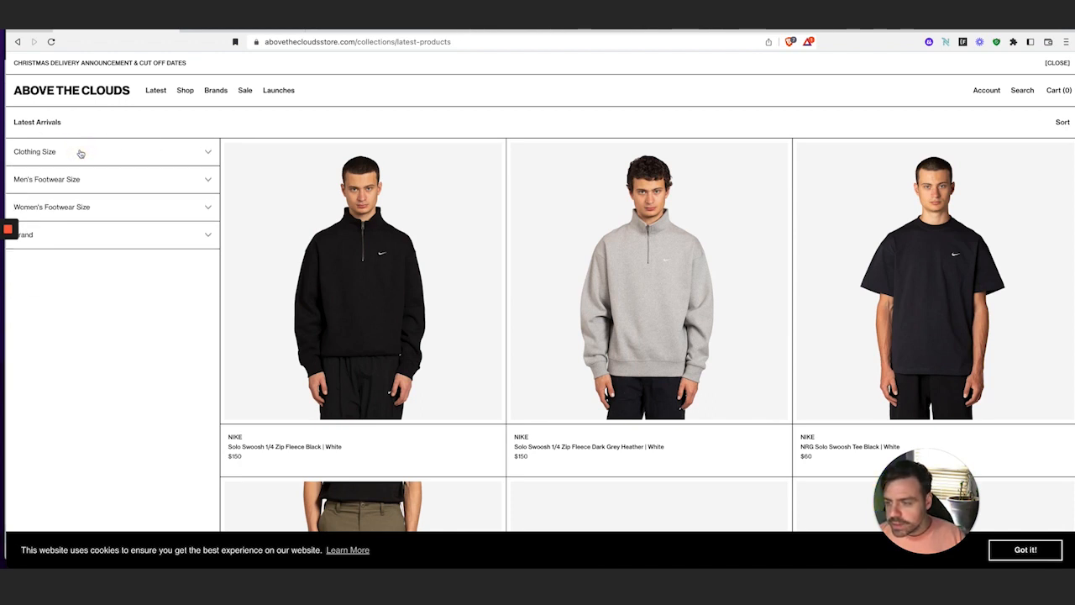
click(81, 153)
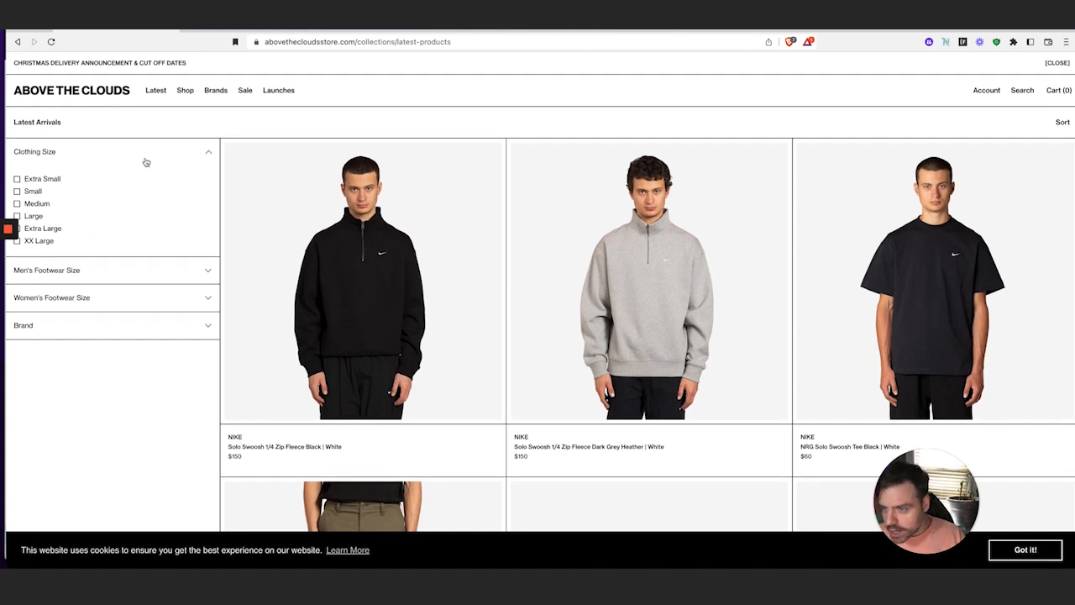
click(94, 152)
click(103, 152)
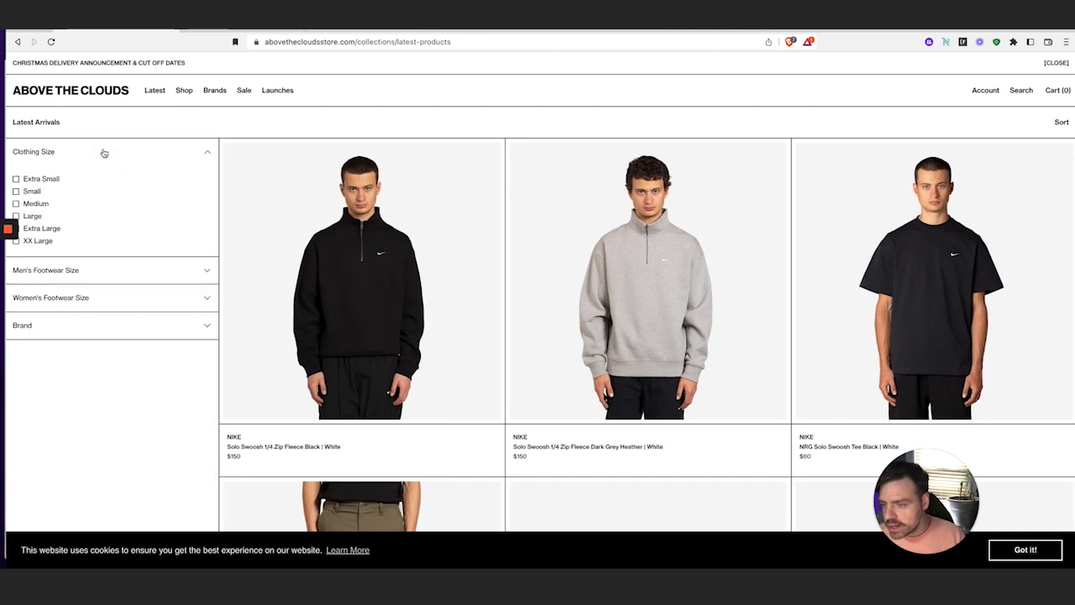
double_click(104, 152)
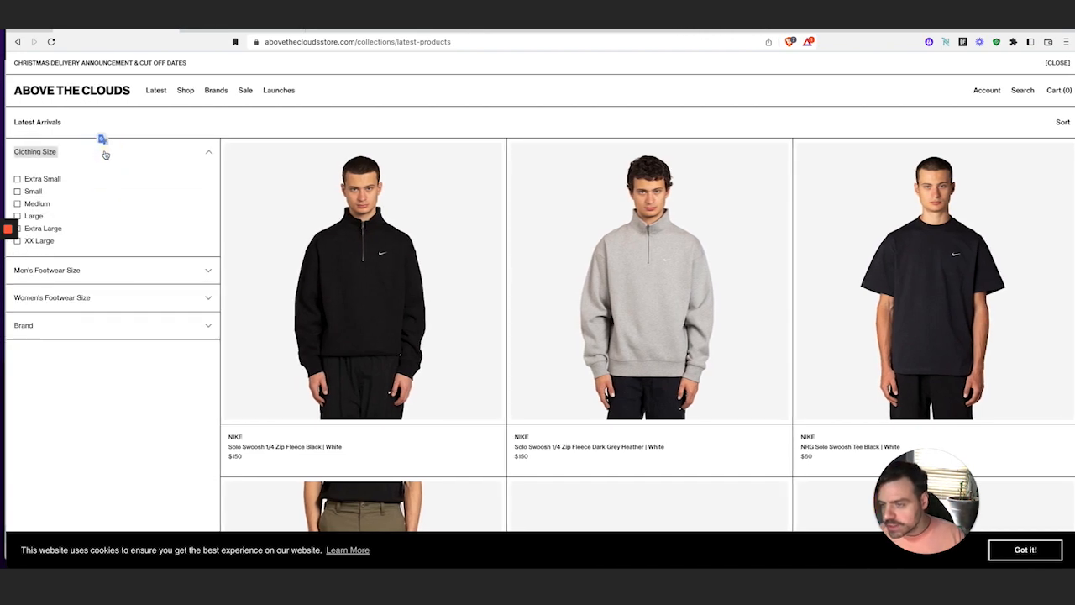
click(216, 30)
click(119, 158)
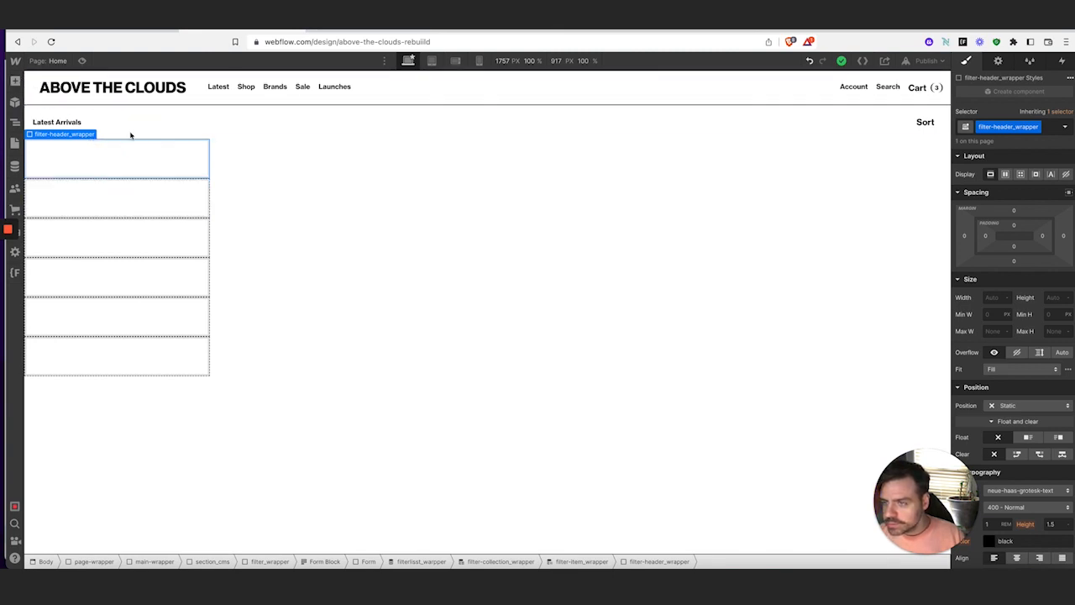
Add a Text Block classed Filter-header inside the filter header wrapper
click(127, 31)
click(158, 153)
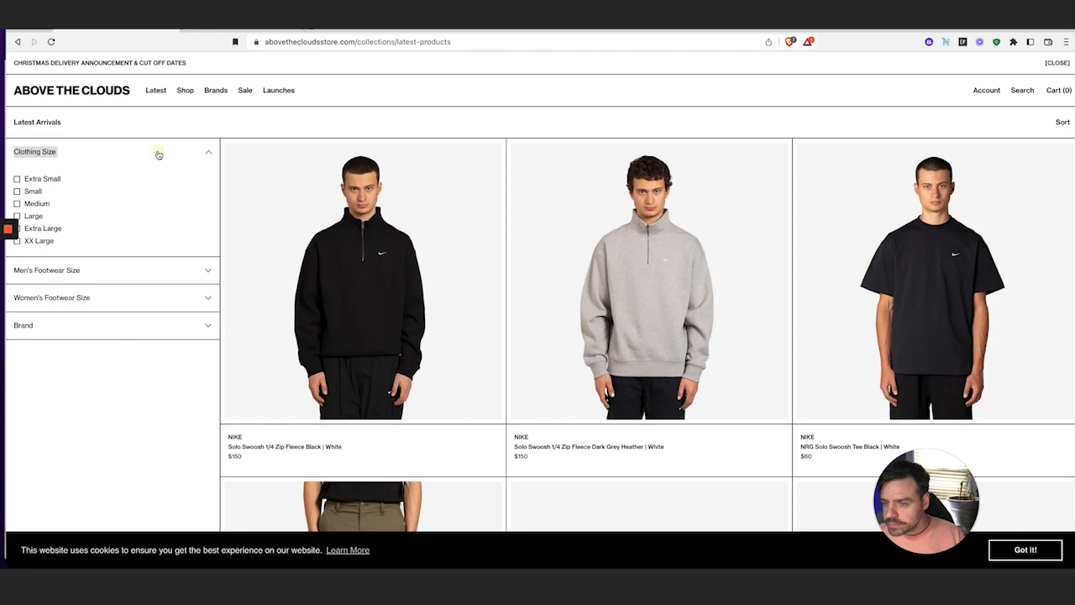
click(231, 29)
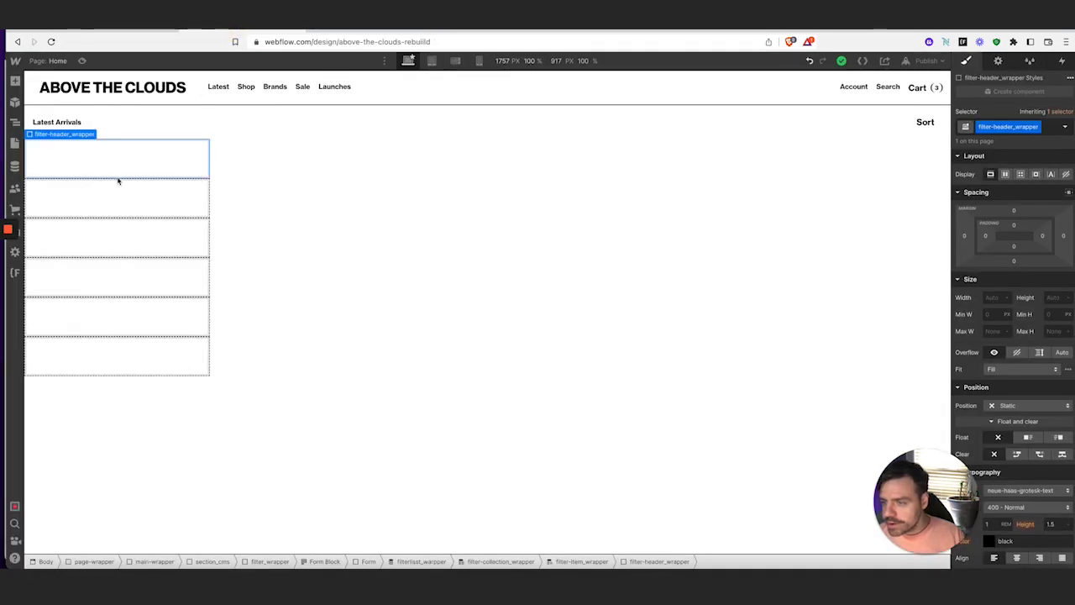
click(15, 80)
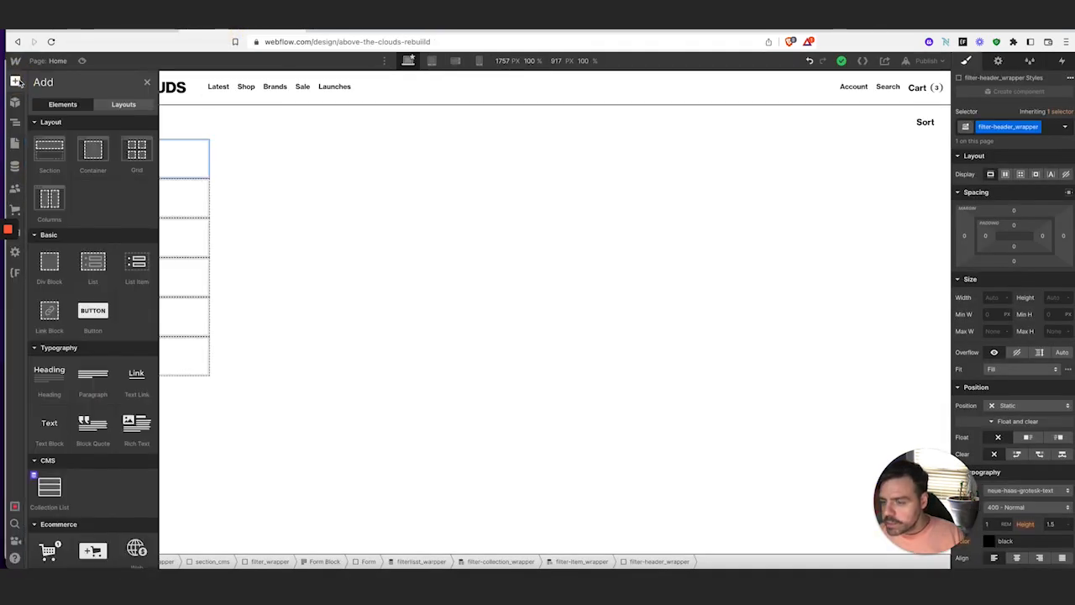
click(49, 424)
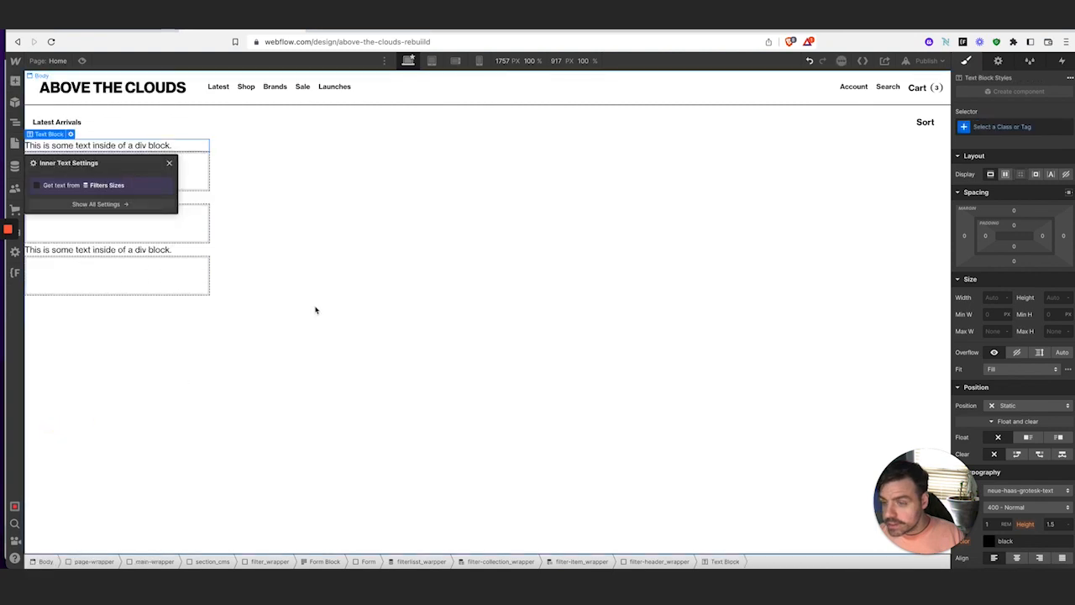
click(1002, 126)
text(Fil)
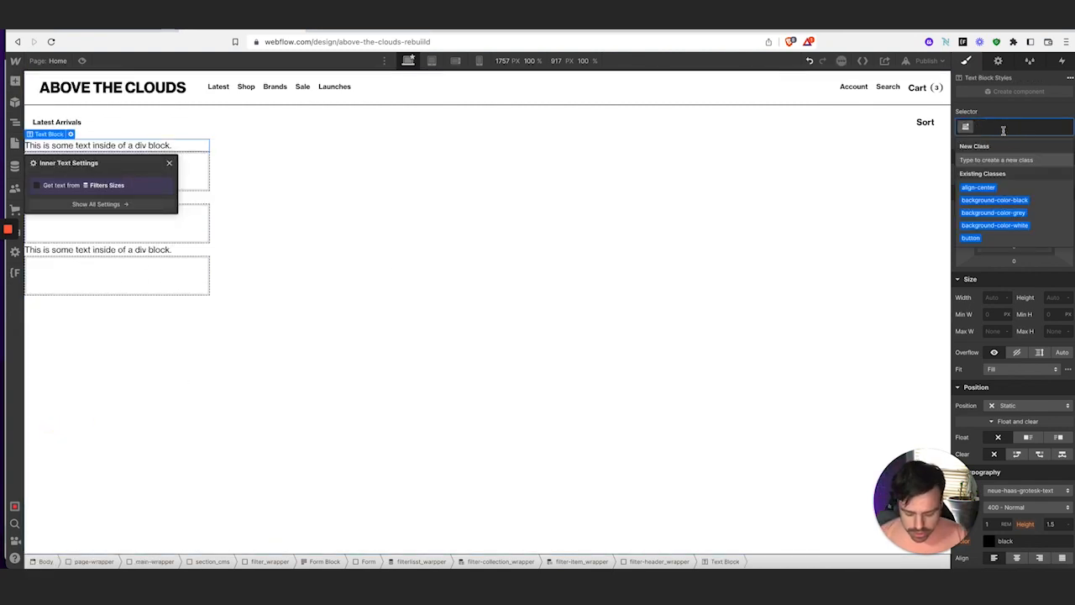
text(ter-hea)
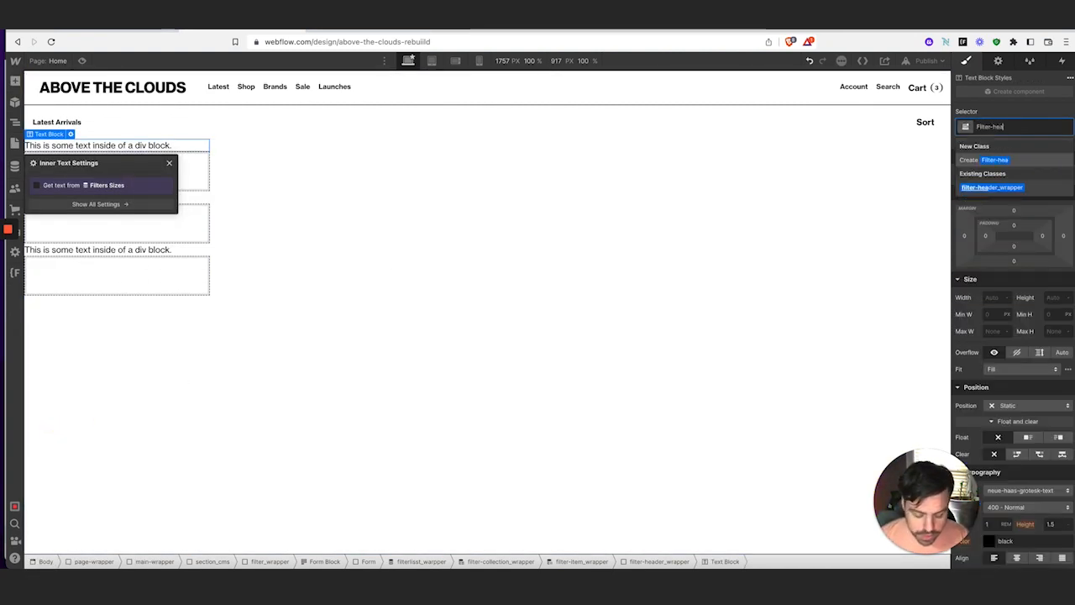
text(der)
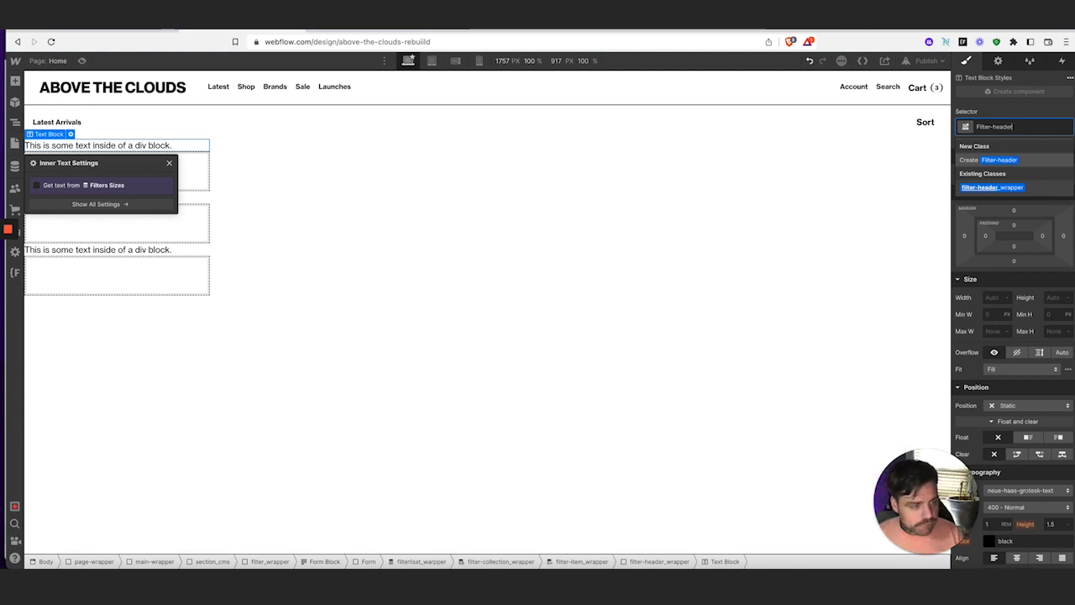
key(Return)
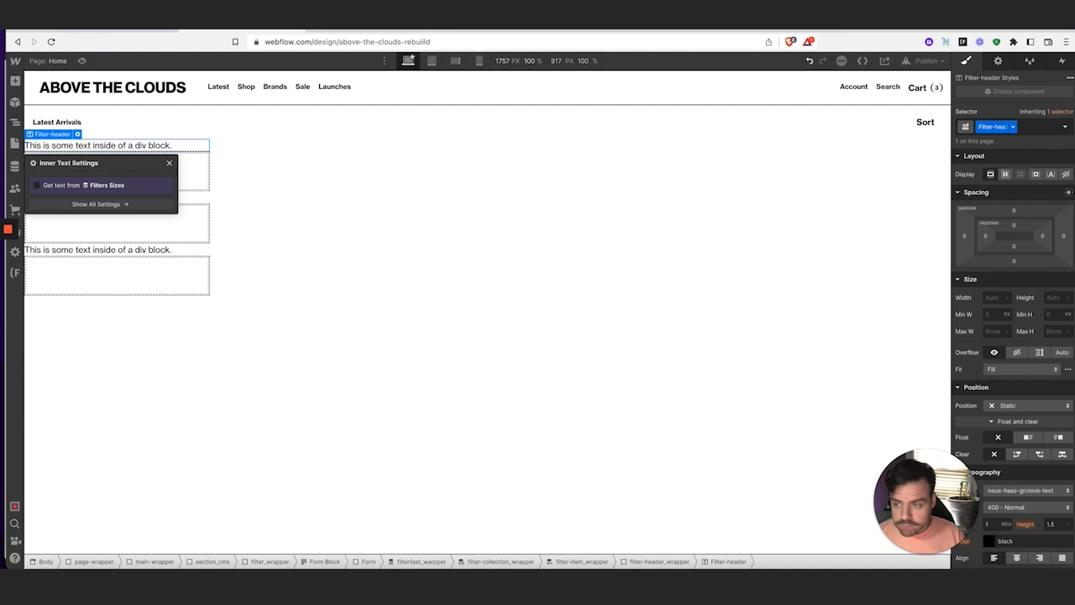
Bind the header text to the Filters Sizes Name field, showing Clothing Size, Womens sizes, Mens SIze
click(32, 186)
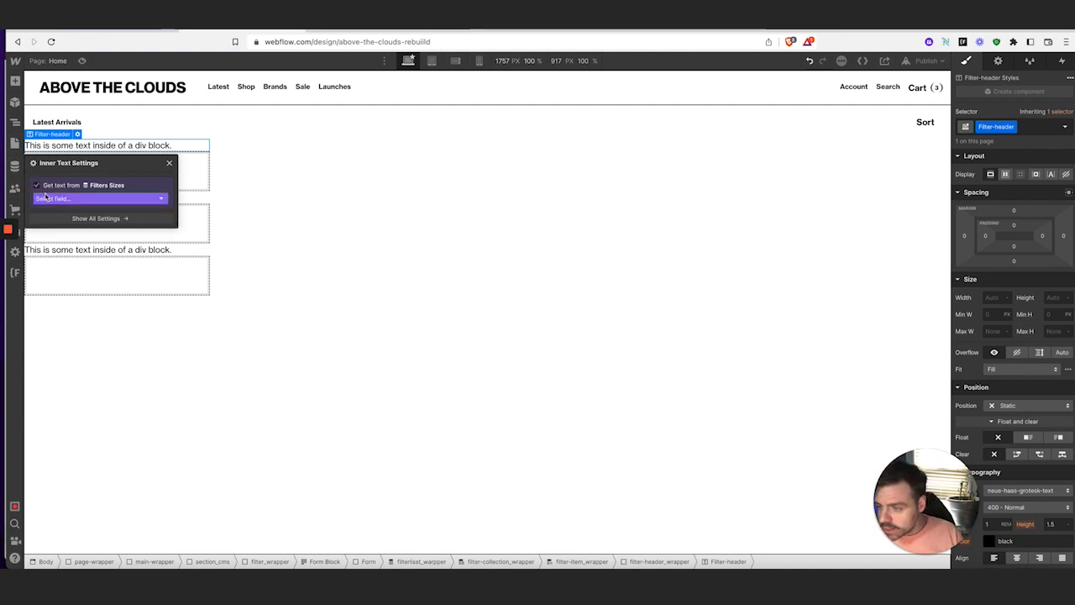
click(48, 197)
click(84, 219)
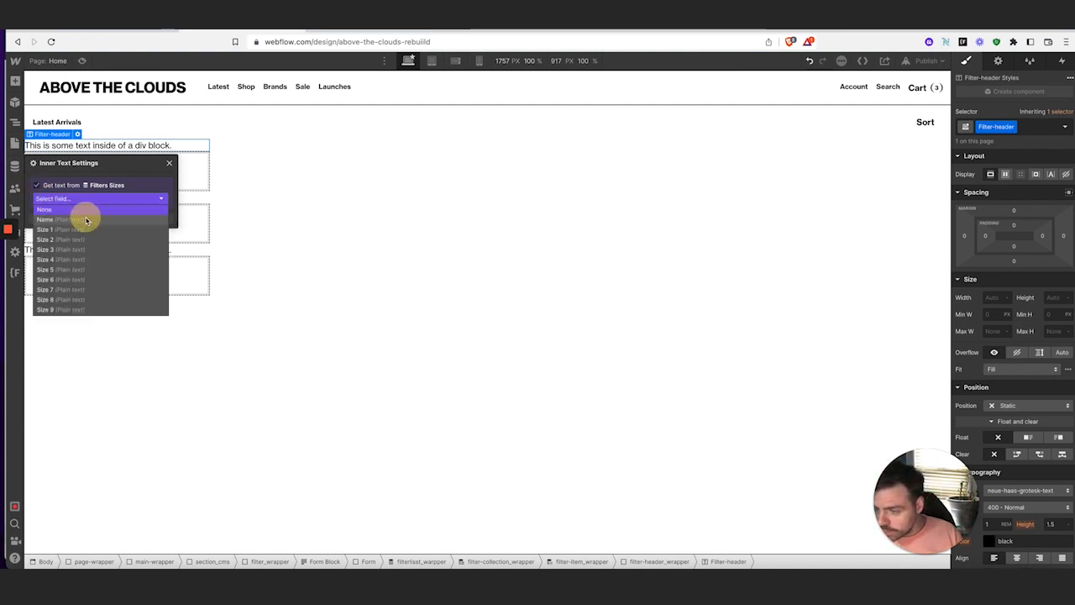
click(169, 162)
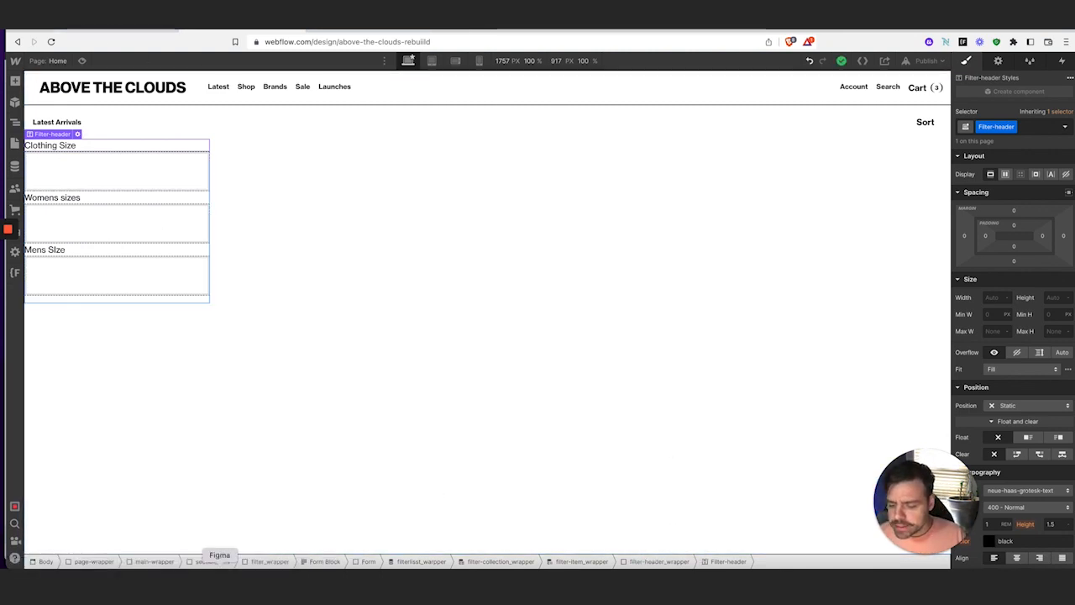
click(220, 568)
Measure the Figma Clothing Size label's offsets in its row (15 and 17), then return to Webflow
scroll(271, 257, up, 5)
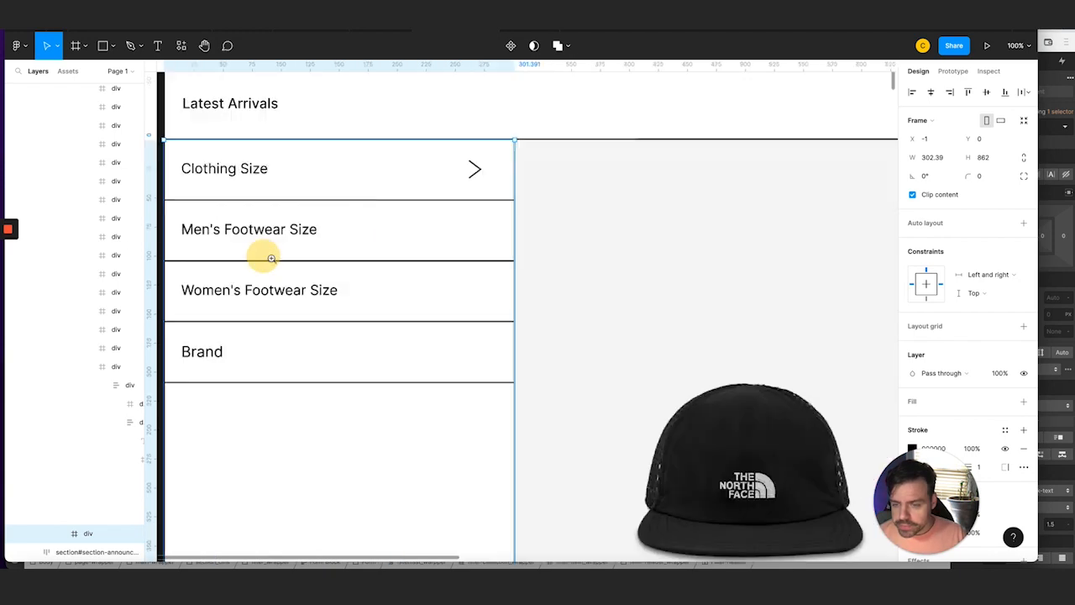
scroll(272, 258, up, 4)
click(259, 240)
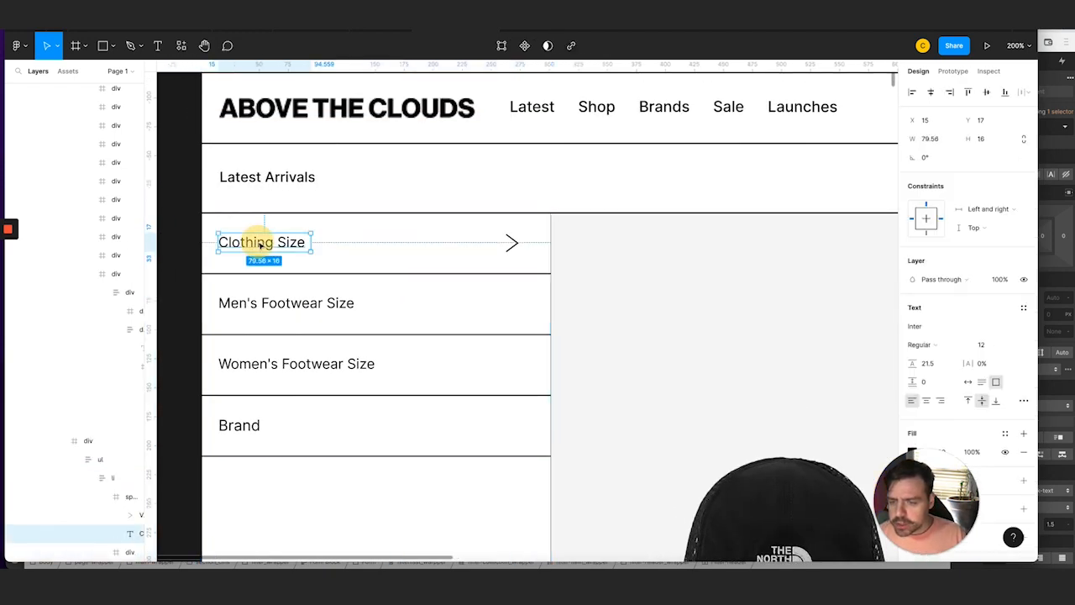
key(alt)
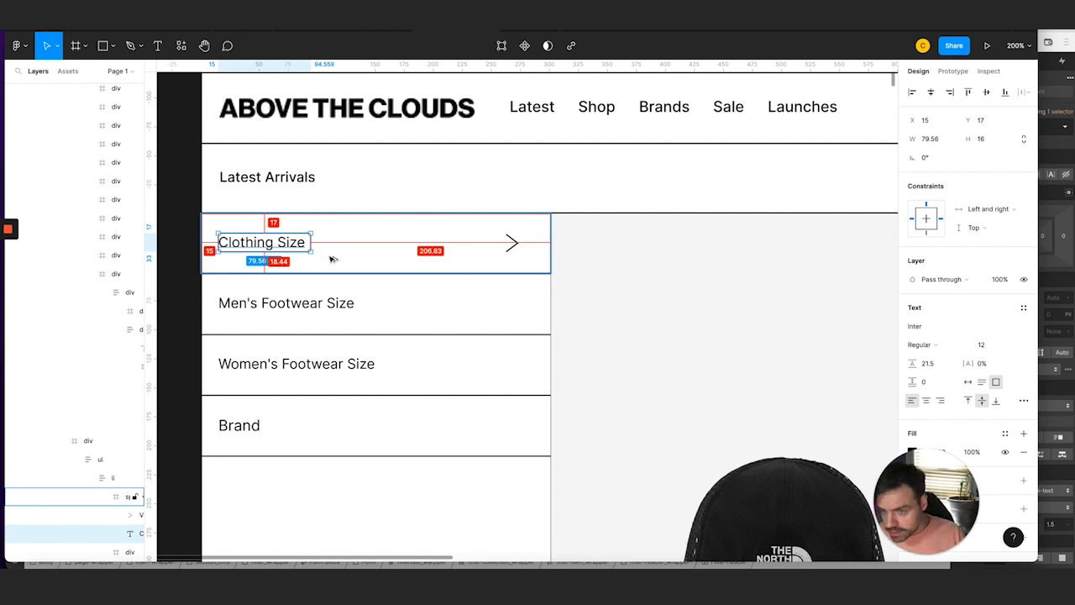
click(139, 582)
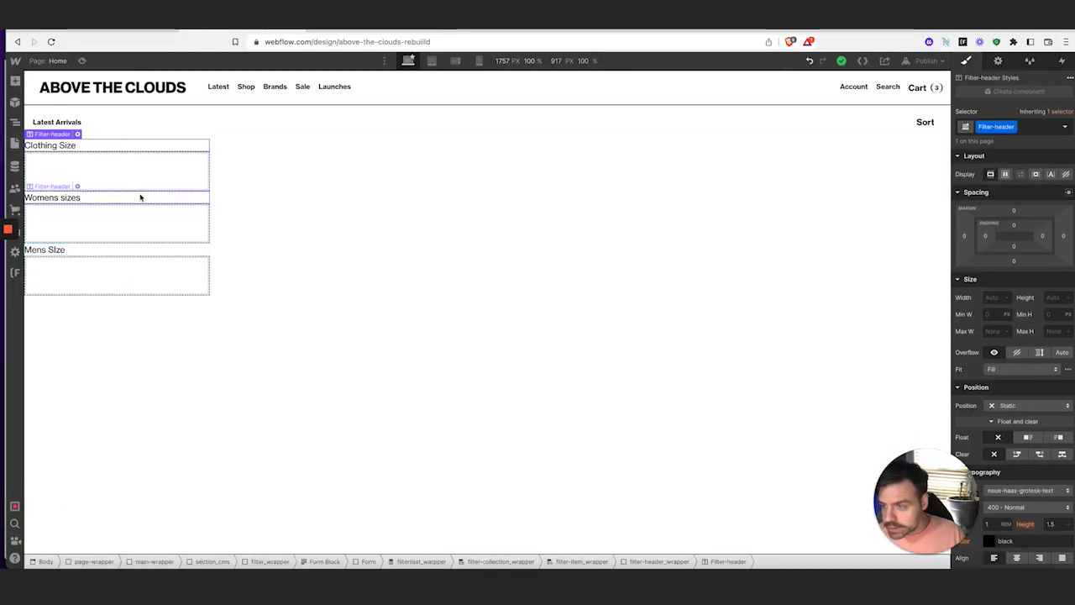
Give filter-header_wrapper 1rem padding on all four sides
click(652, 561)
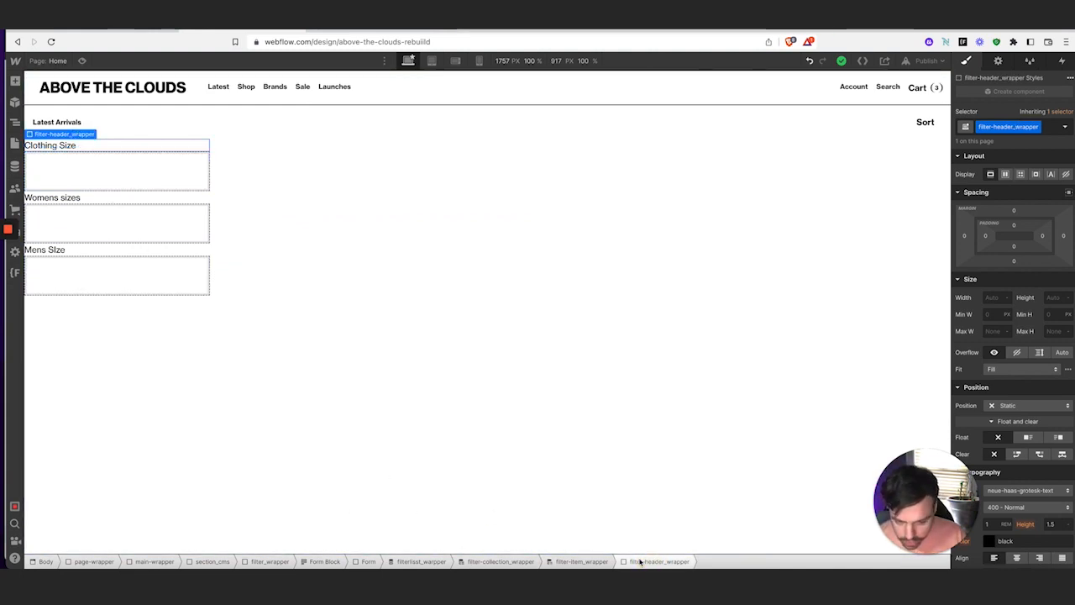
click(987, 237)
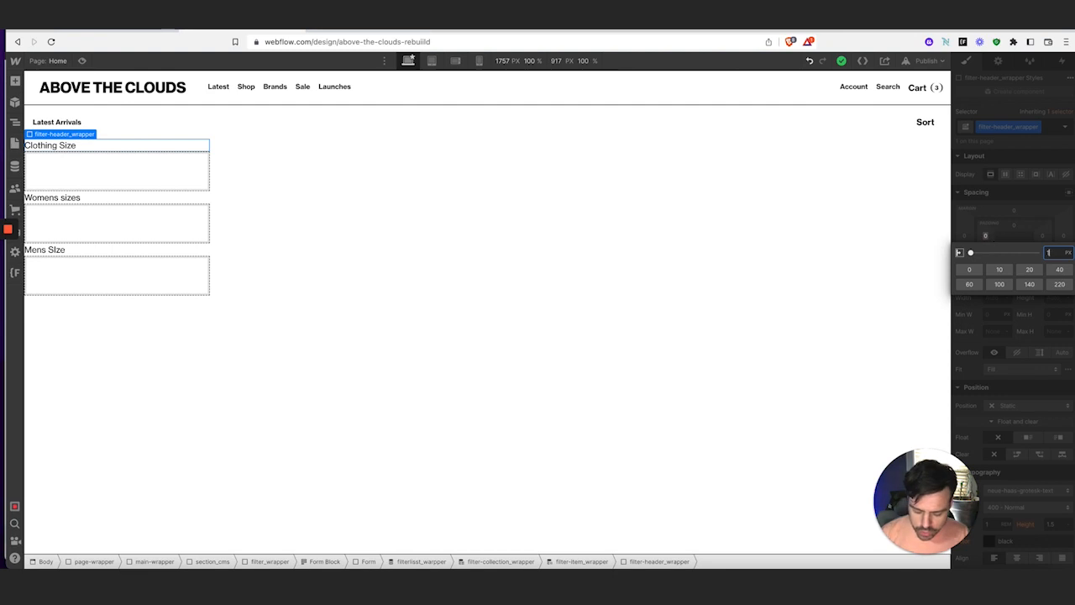
key(Return)
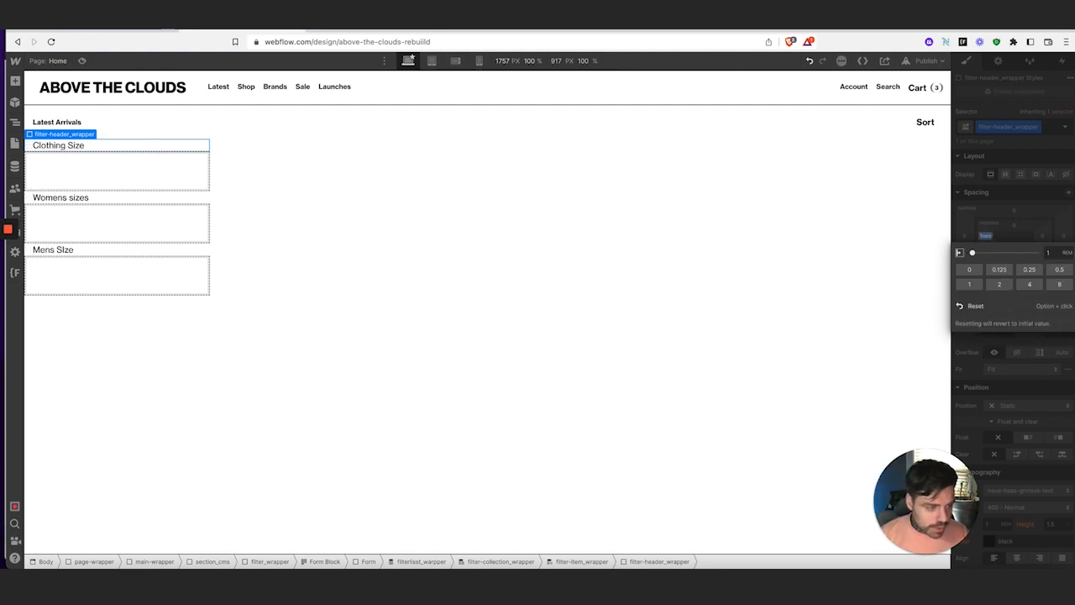
click(992, 241)
drag(987, 239, 987, 236)
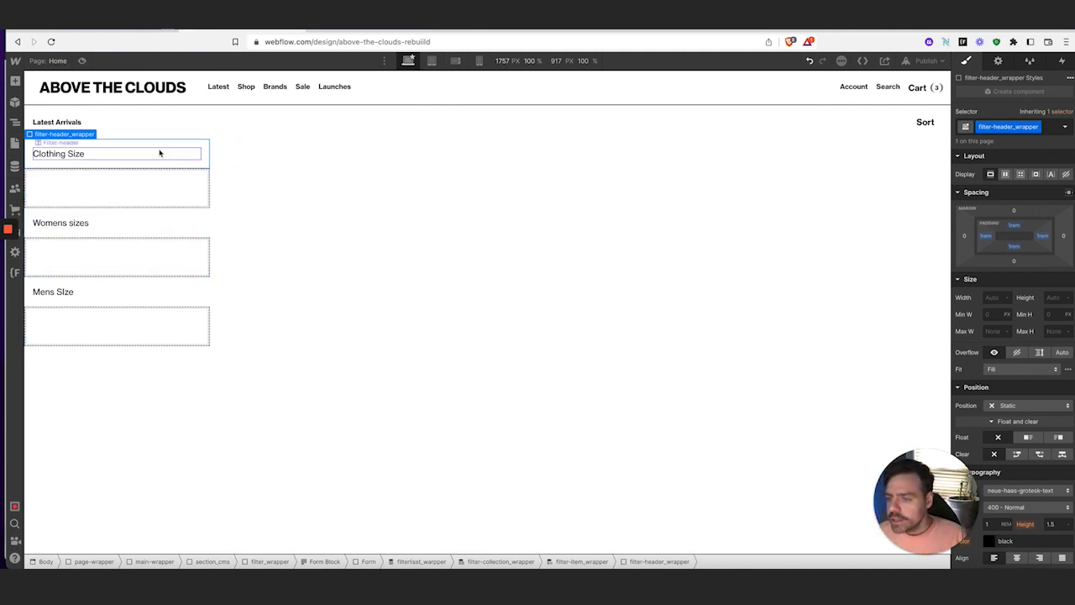
Make the header wrapper a horizontal flex layout justified space-between
click(1004, 174)
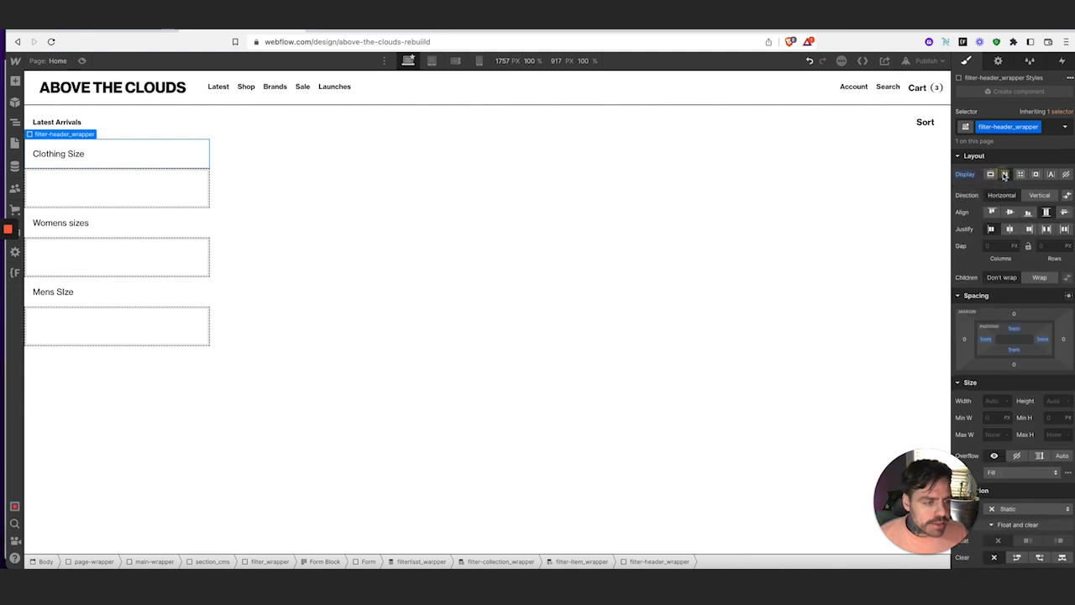
click(1042, 200)
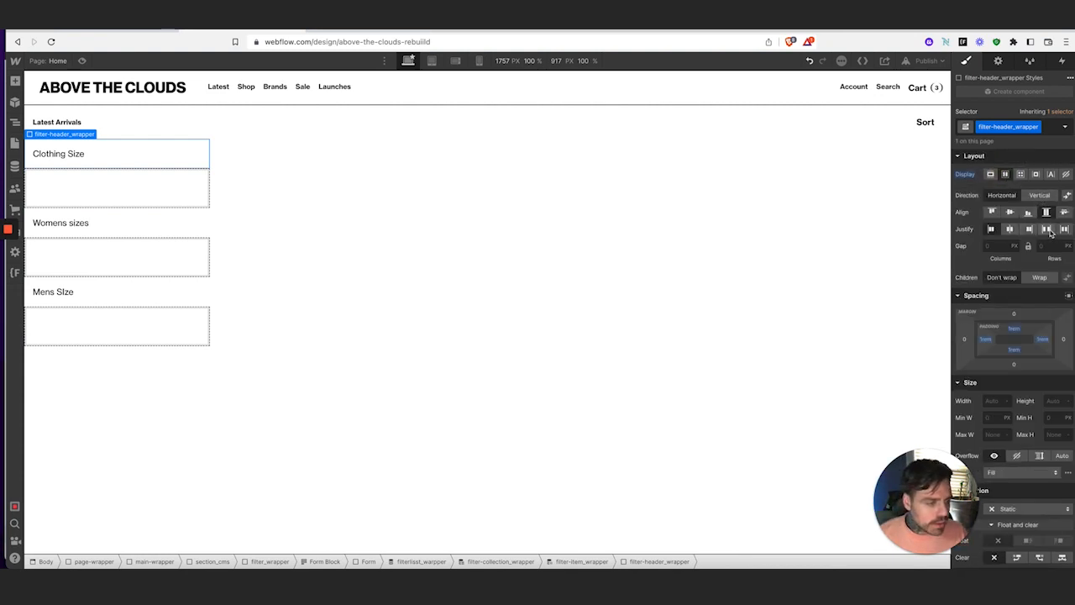
click(1046, 229)
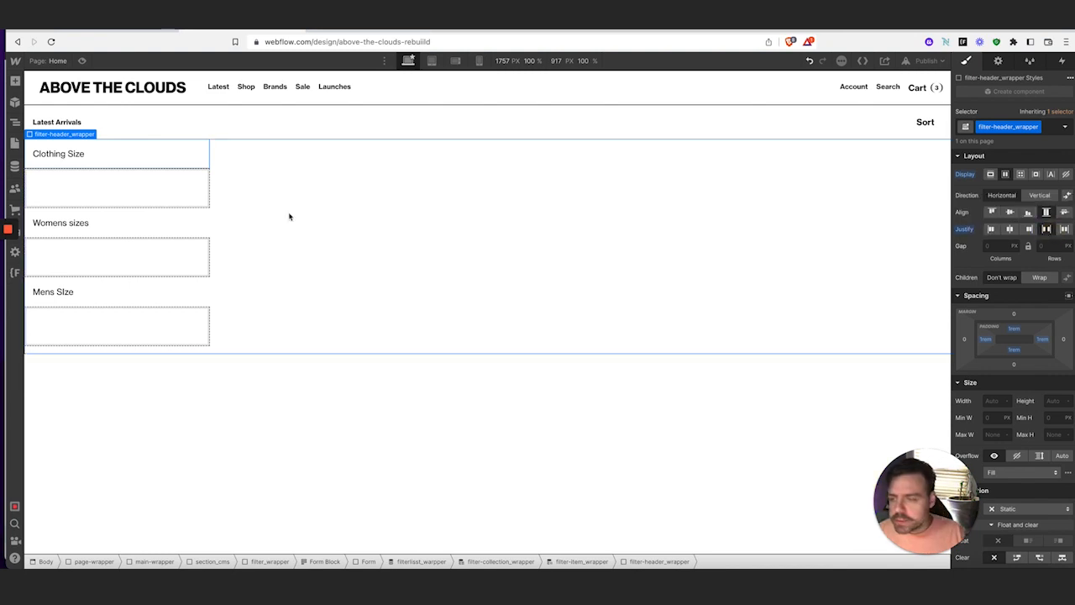
Add a Div Block beside each header label and class it filter-arrow_wrapper
click(15, 81)
click(50, 265)
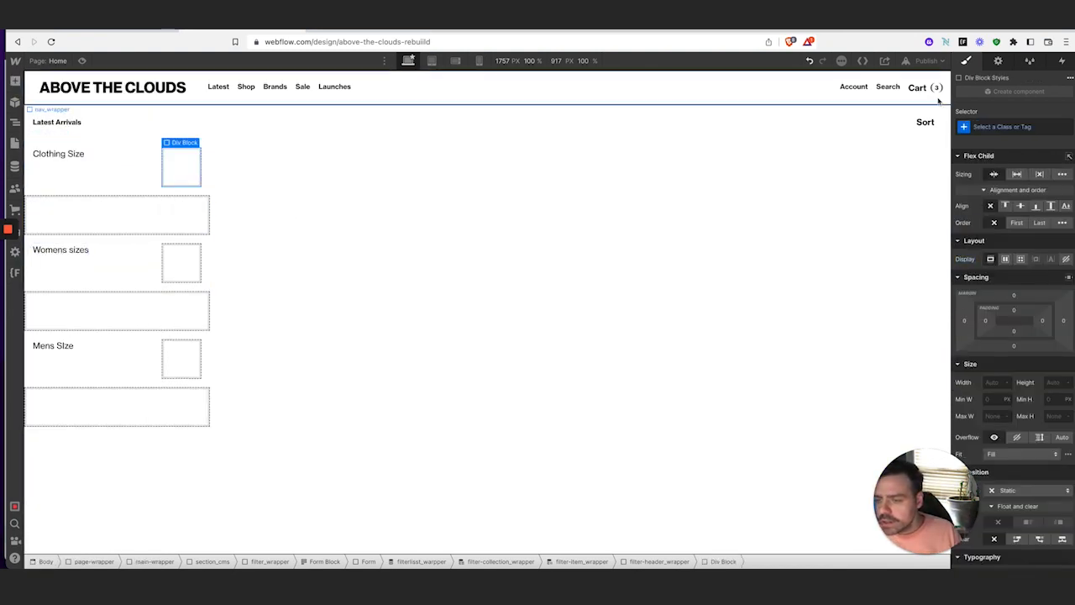
click(995, 126)
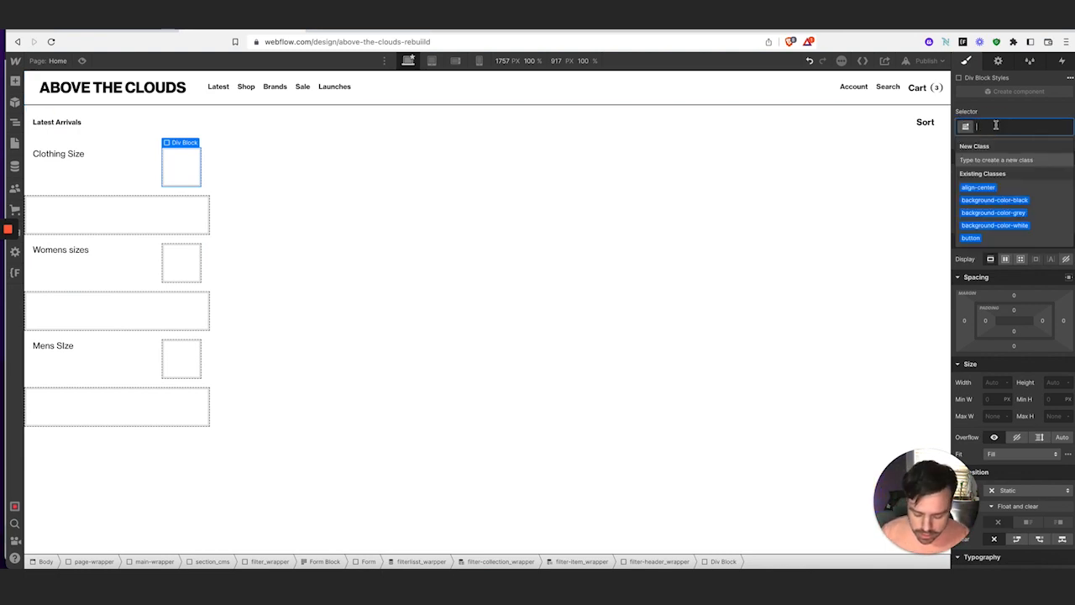
text(arro)
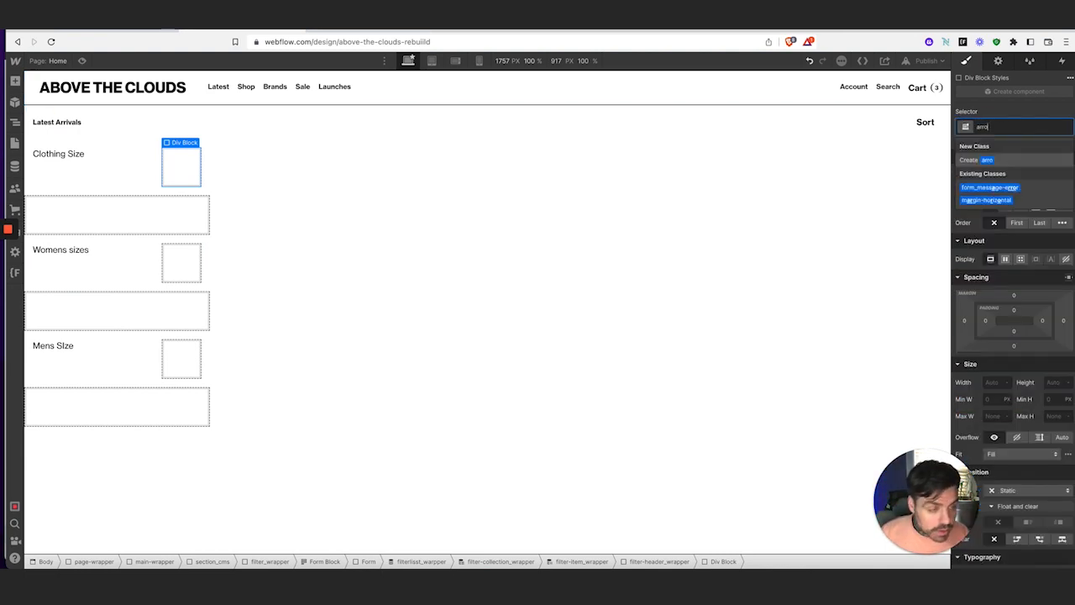
key(BackSpace)
key(BackSpace)
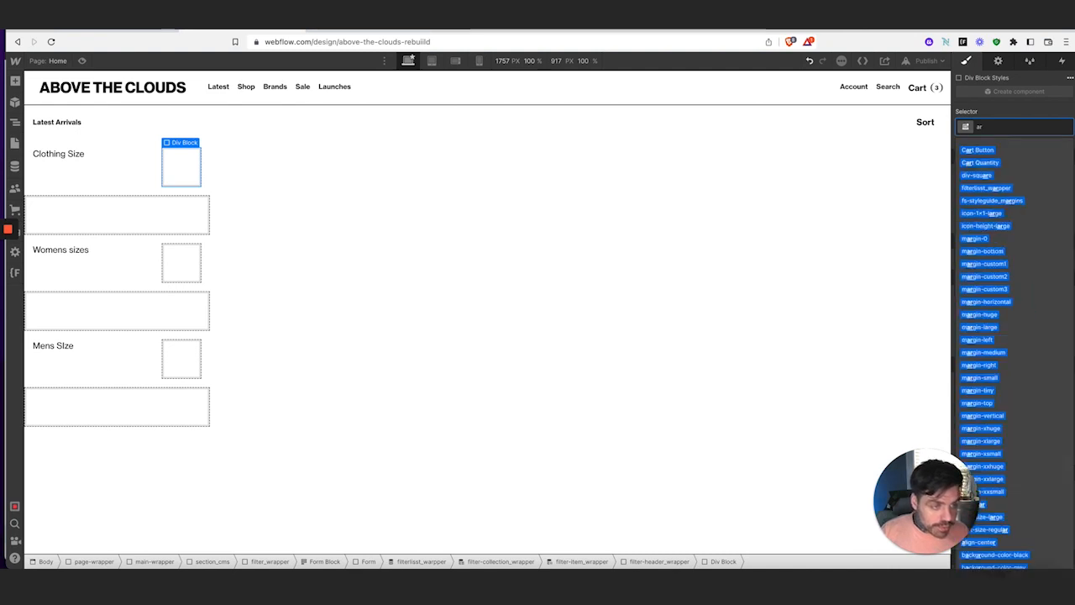
key(BackSpace)
key(BackSpace)
text(filter)
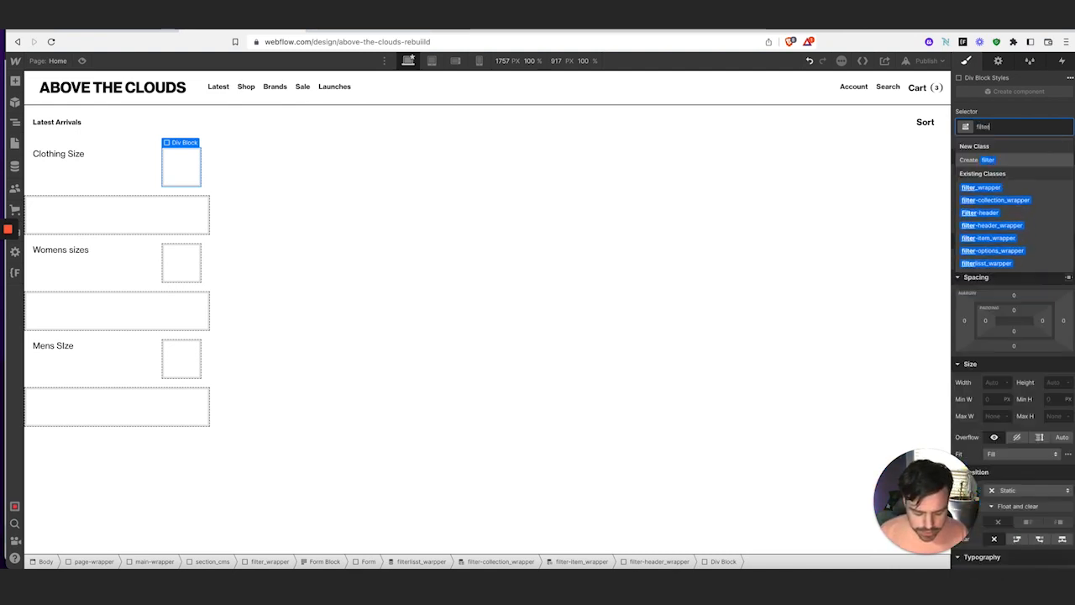
text(-arrow)
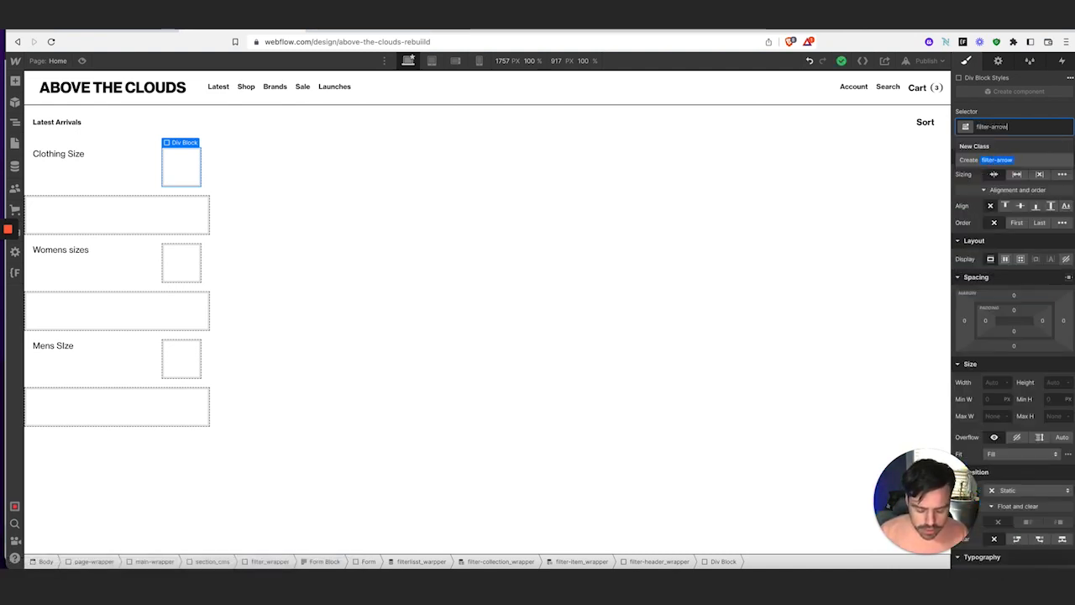
text(_wrapper)
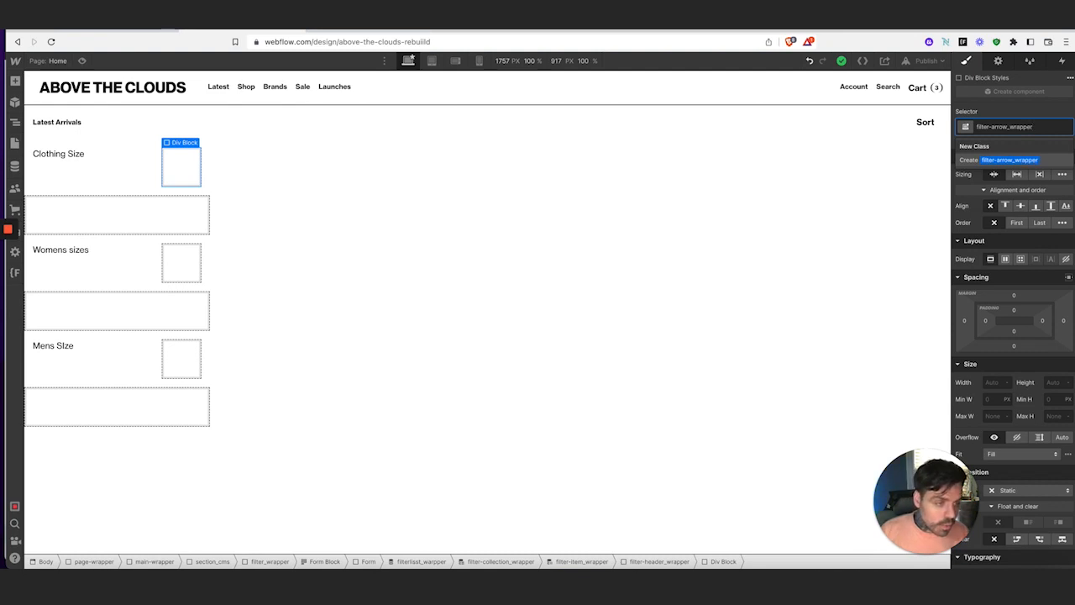
key(Return)
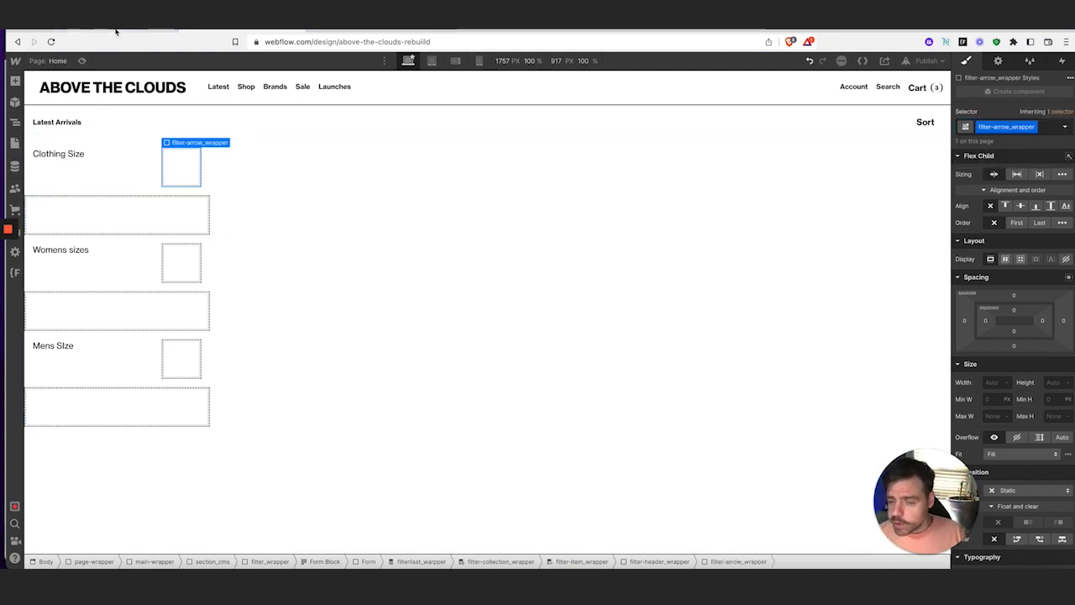
In Figma, check that the arrow icon's vector measures 10×15
click(219, 580)
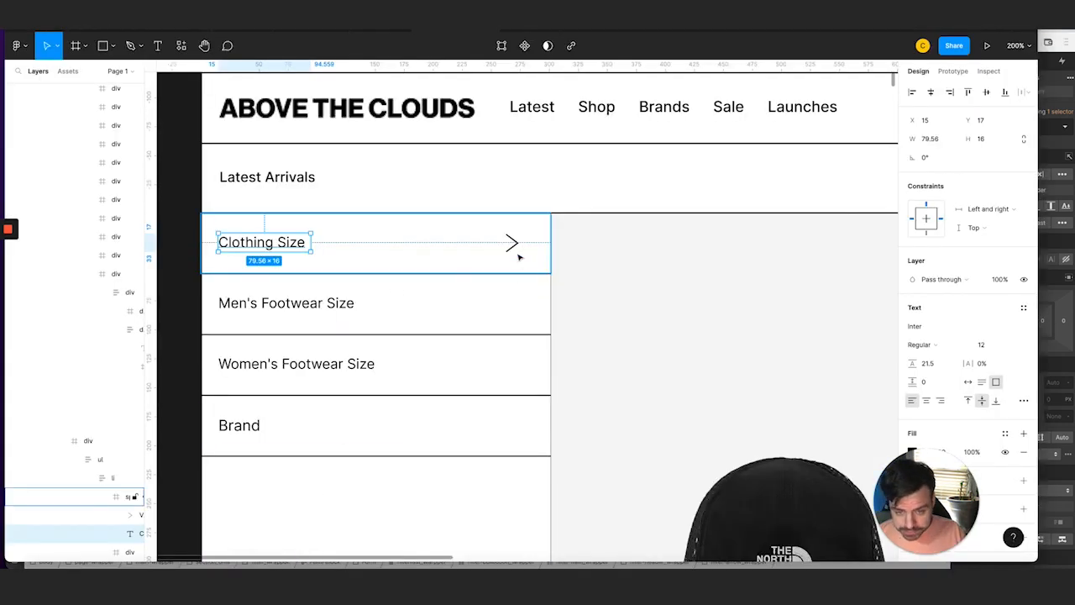
double_click(512, 245)
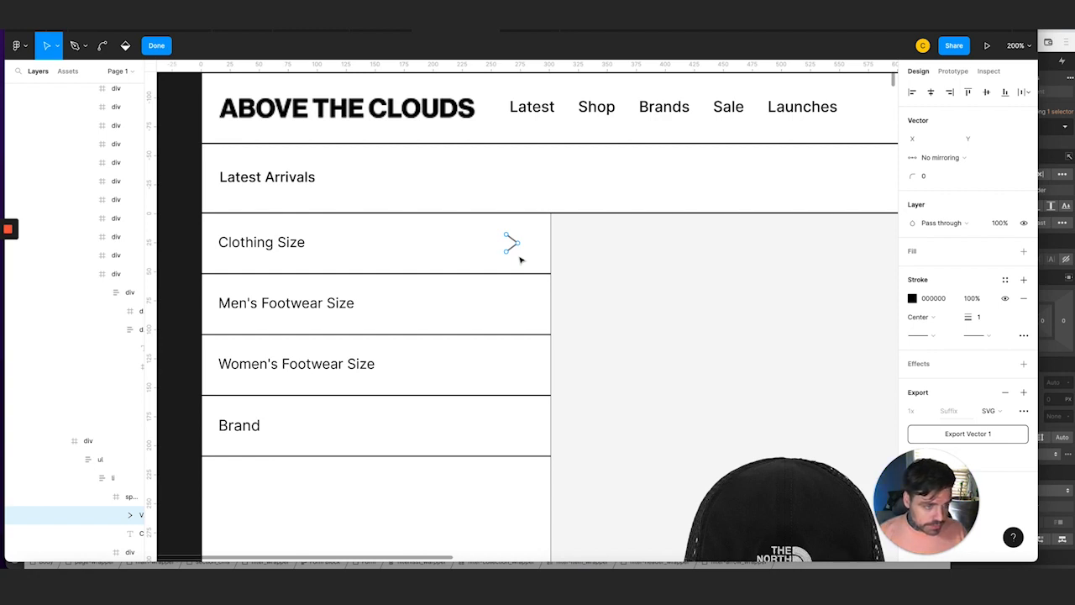
click(513, 247)
click(513, 247)
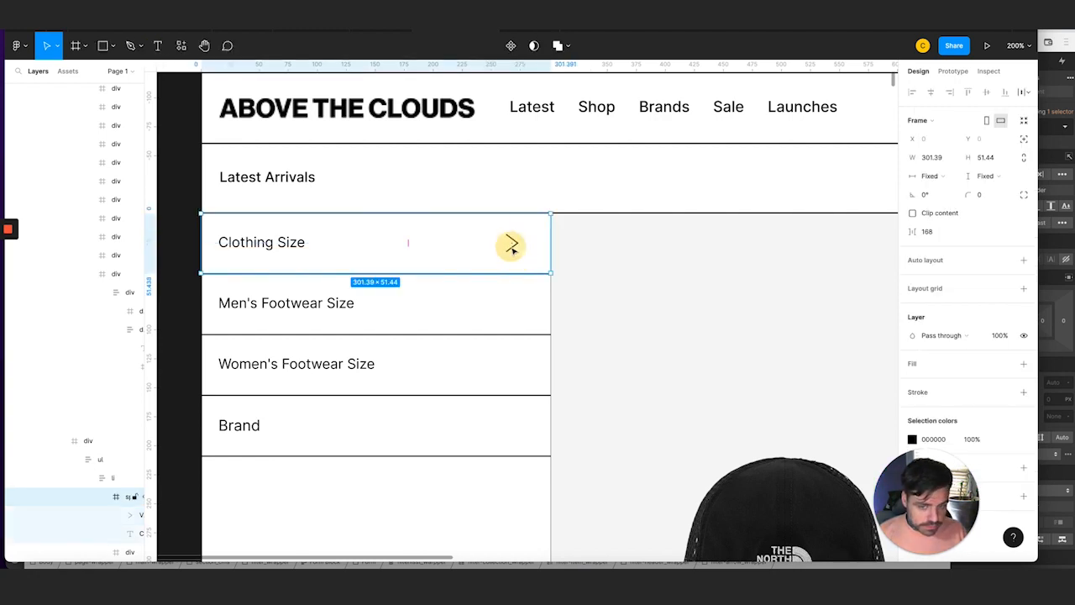
click(512, 247)
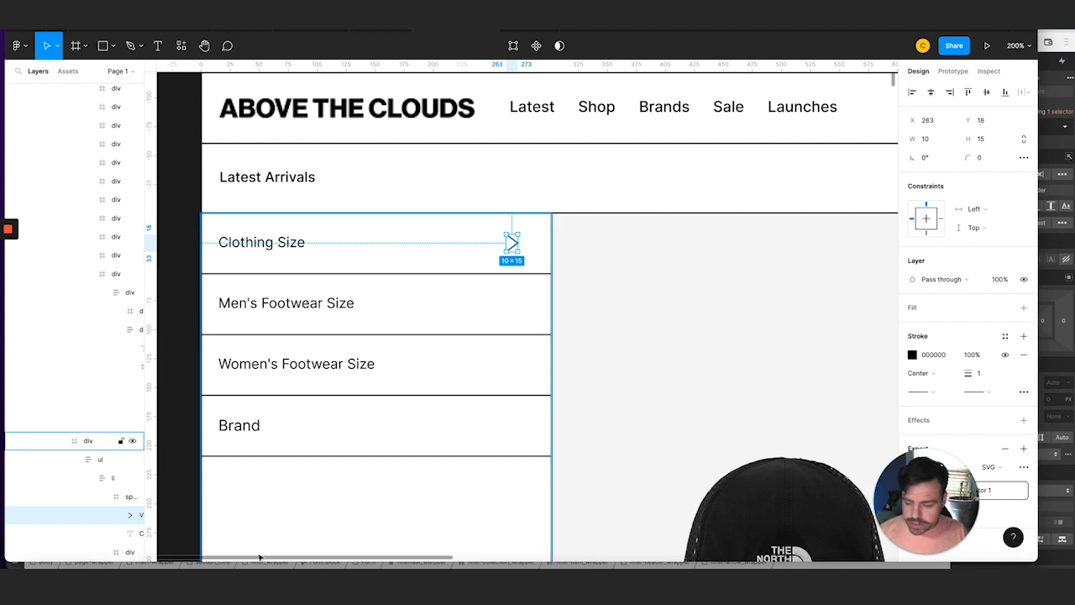
click(141, 581)
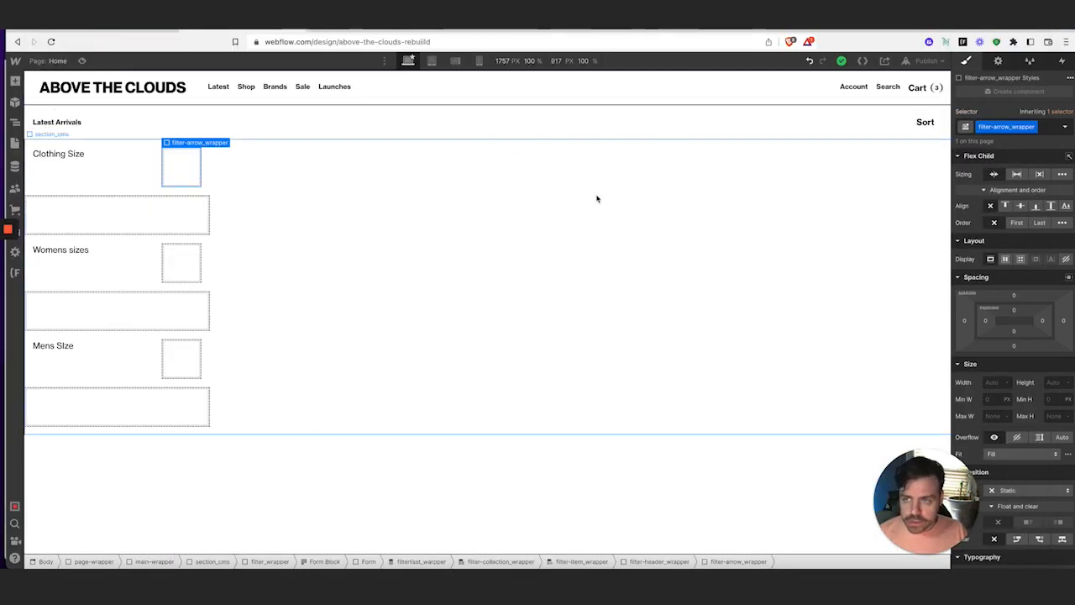
Set the filter-arrow_wrapper's width and height to 1rem each
click(996, 383)
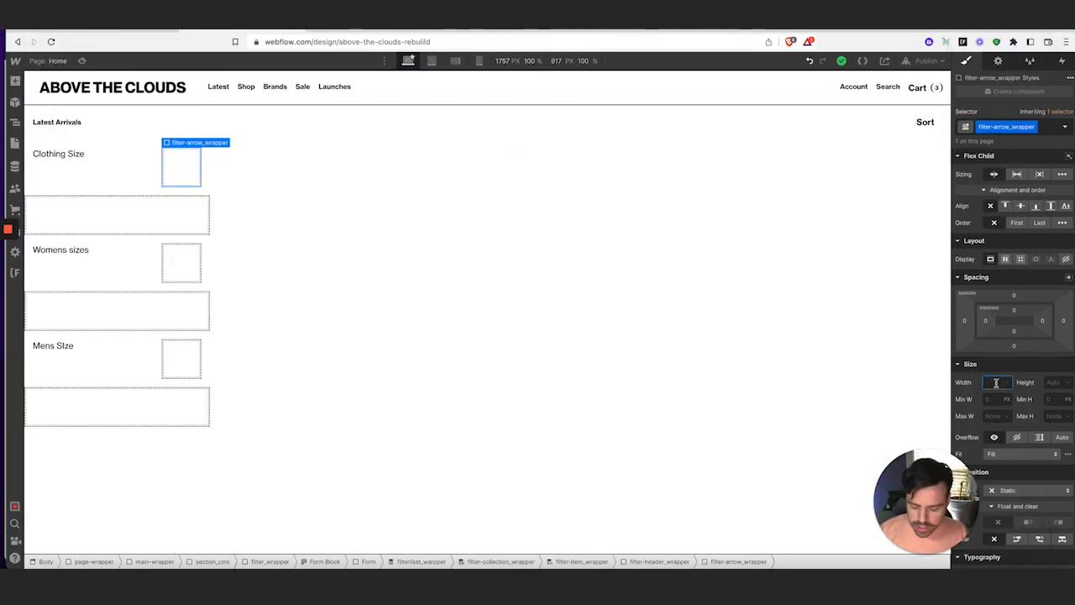
text(1rem)
key(Tab)
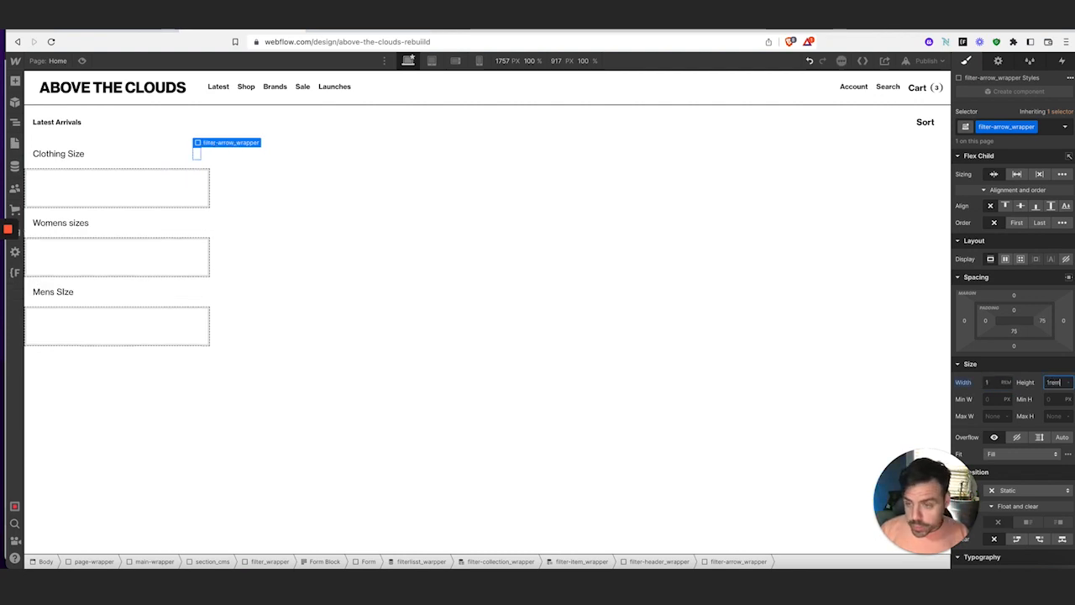
text(1rem)
key(Tab)
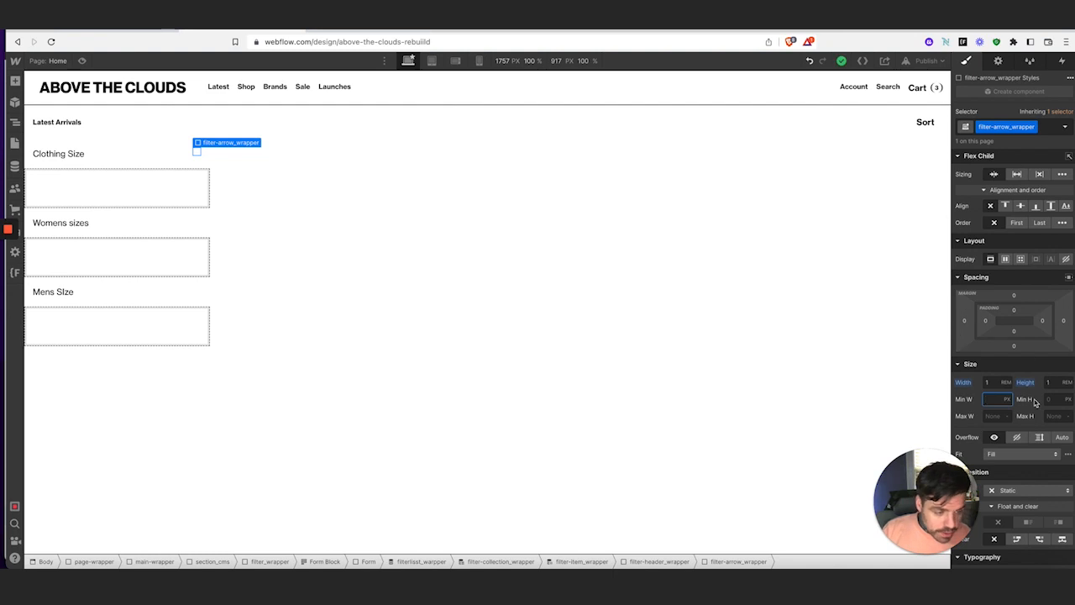
Add an Image to filter-arrow_wrapper using the Vector 1.svg asset
click(14, 82)
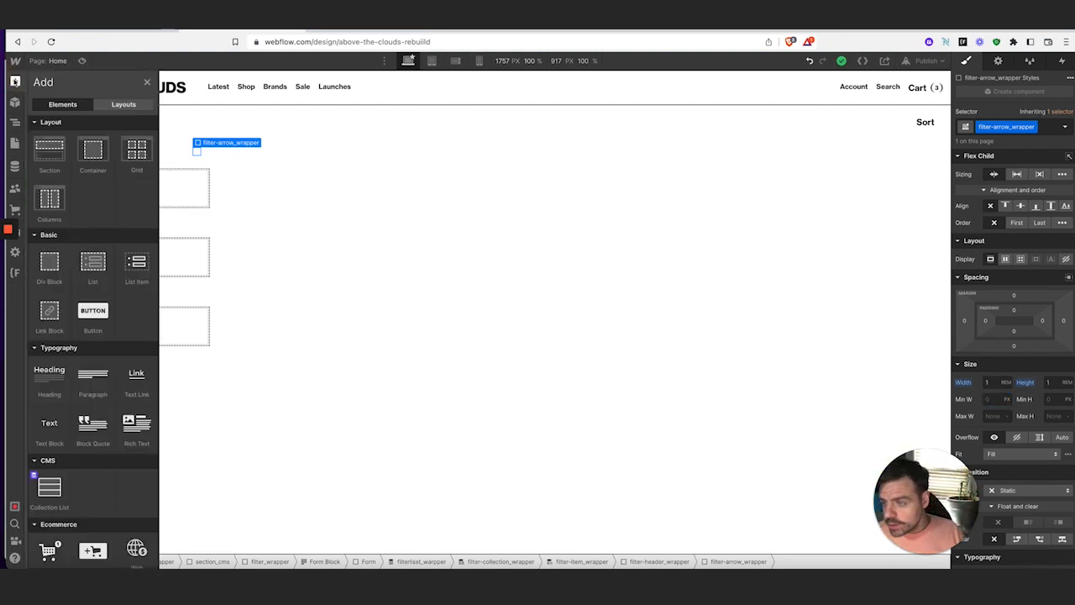
scroll(52, 429, down, 5)
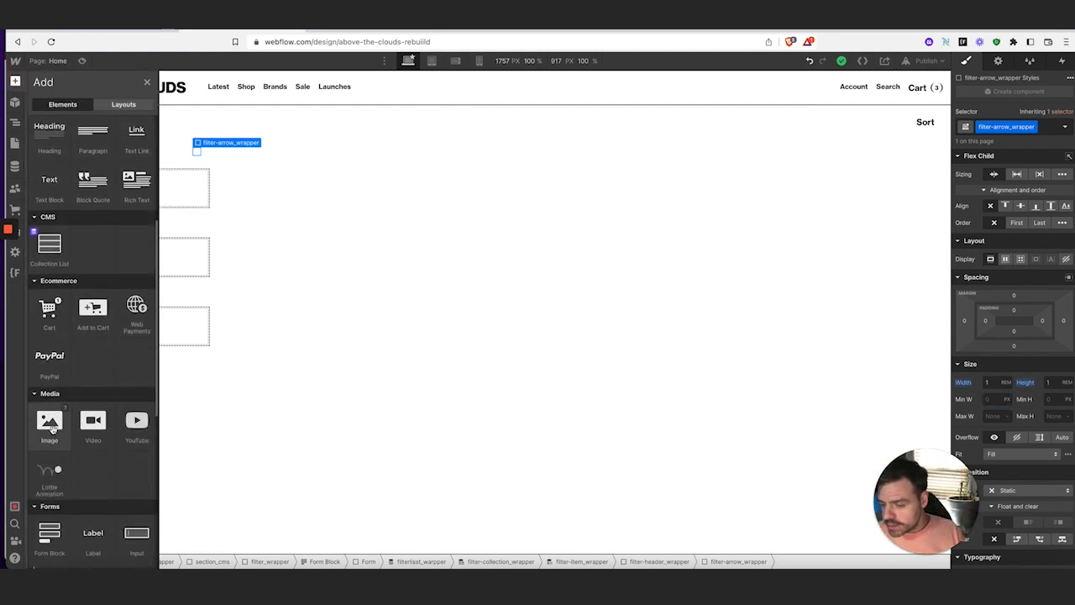
click(50, 428)
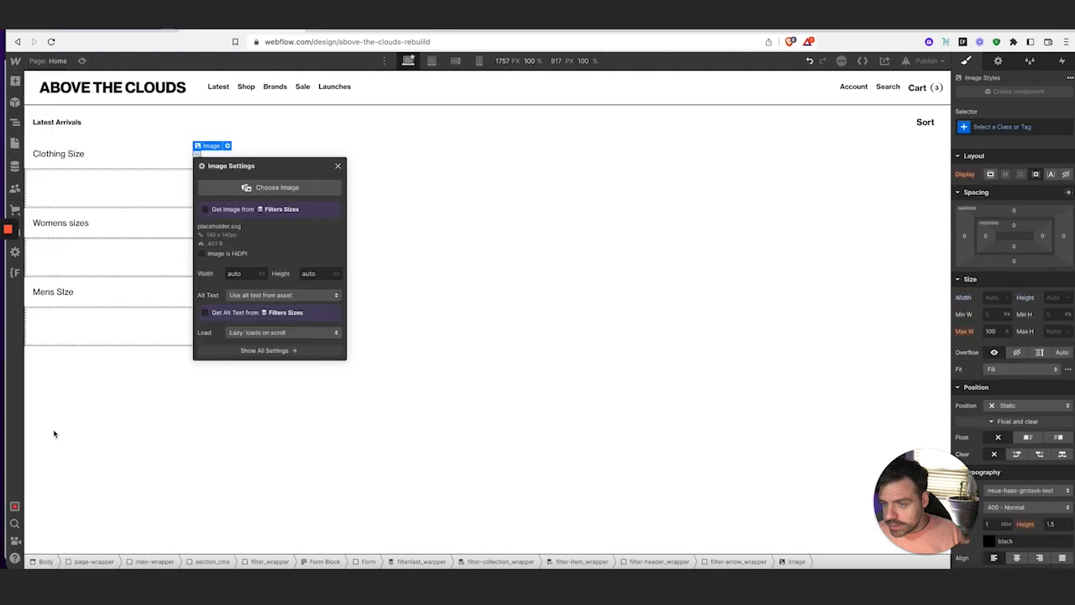
click(232, 199)
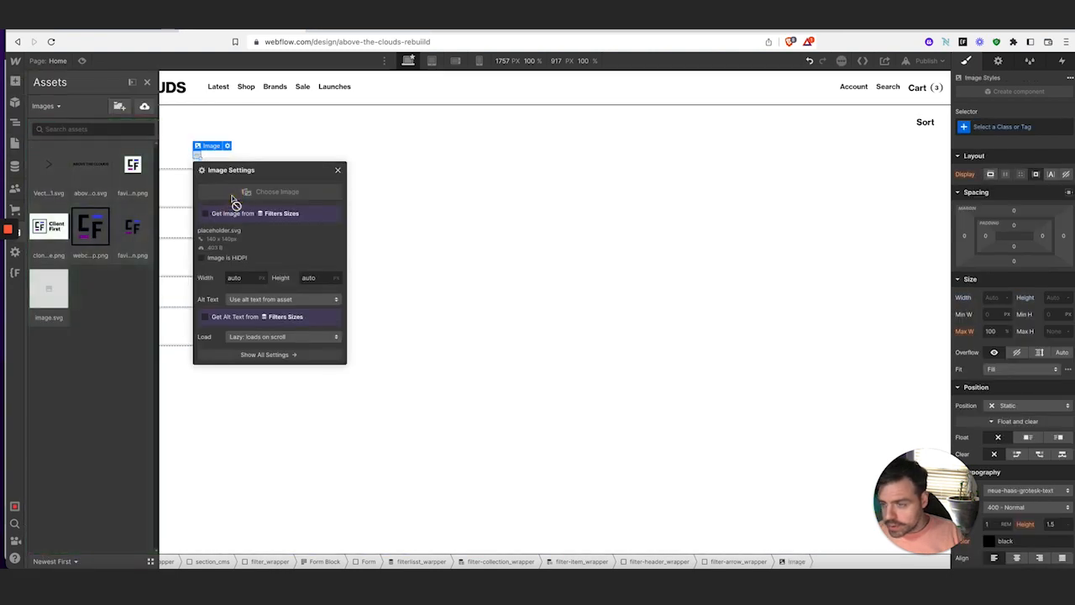
click(67, 173)
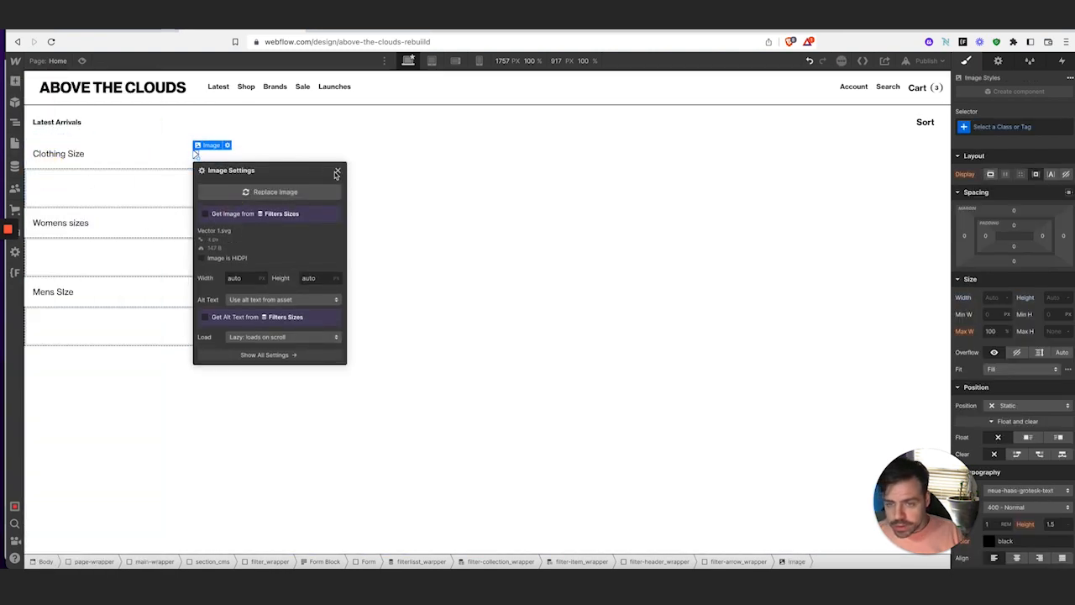
click(336, 173)
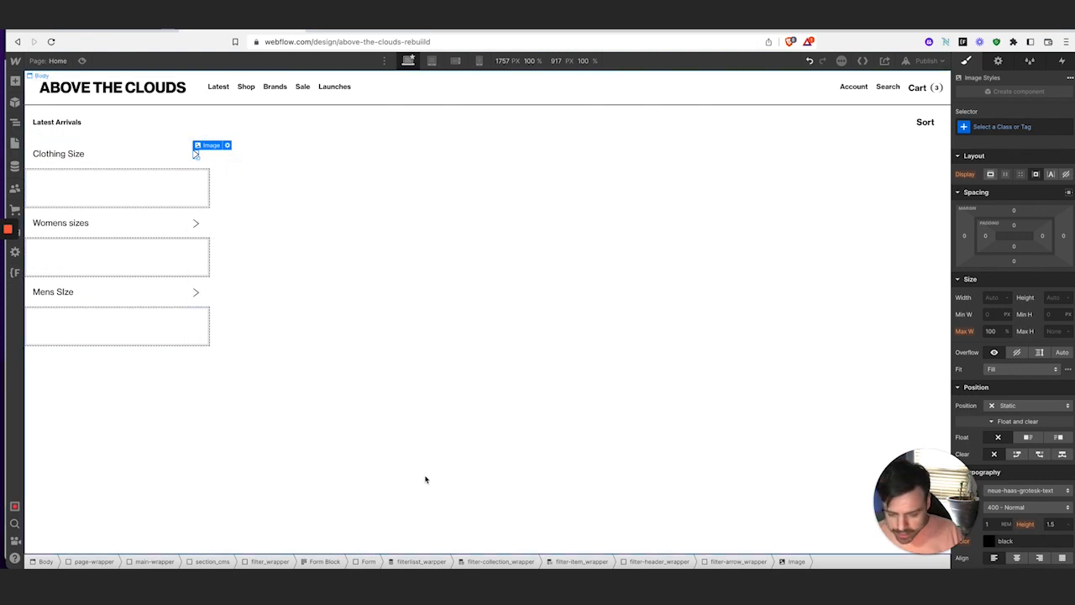
click(738, 561)
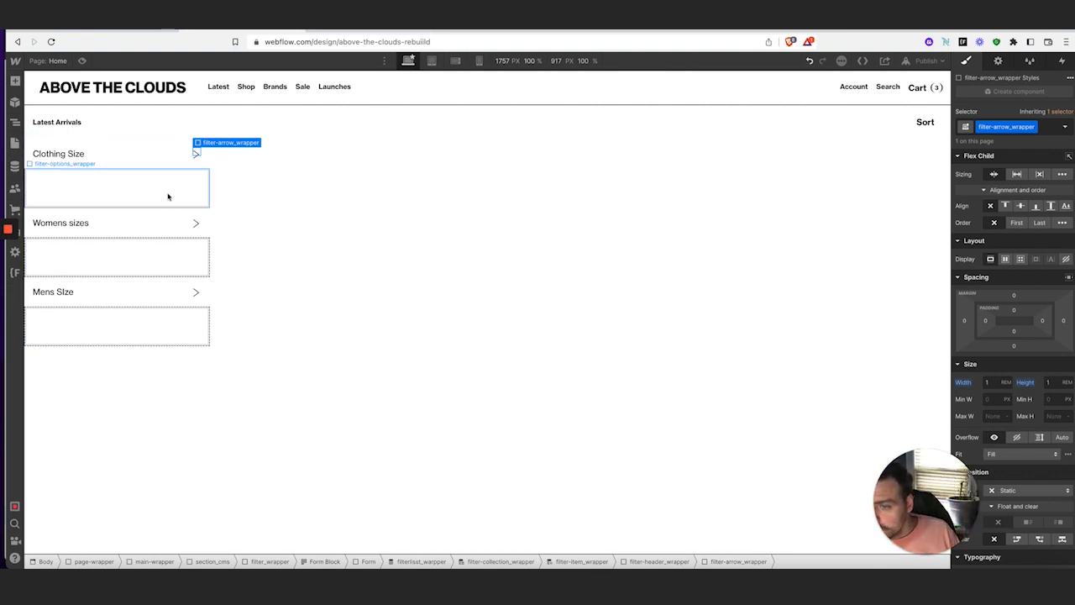
Set filter-arrow_wrapper to Display Flex with Align and Justify both center
click(1007, 261)
click(1010, 297)
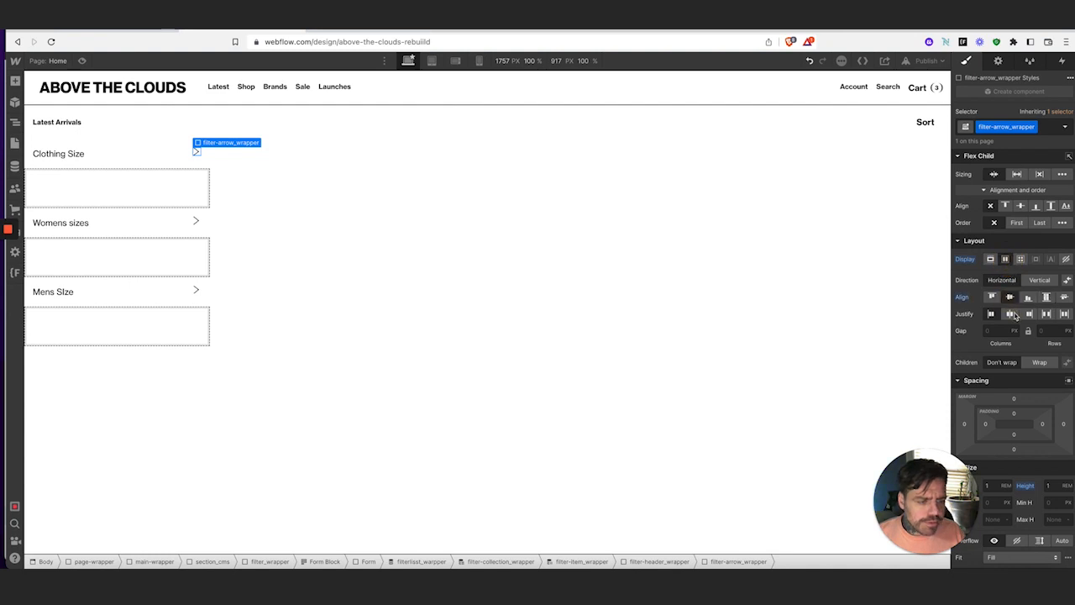
click(1009, 314)
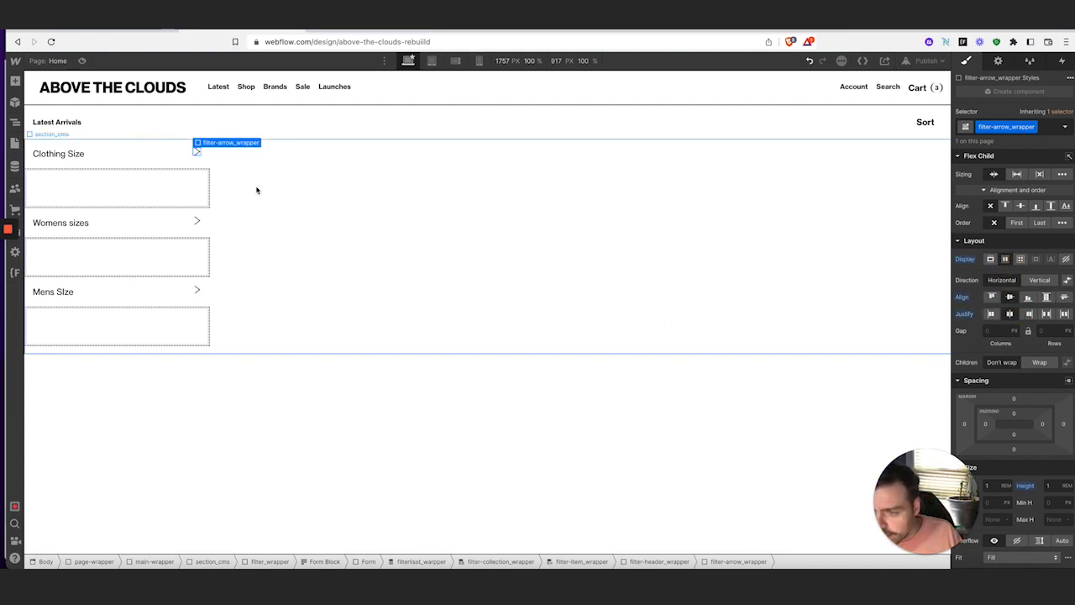
click(195, 223)
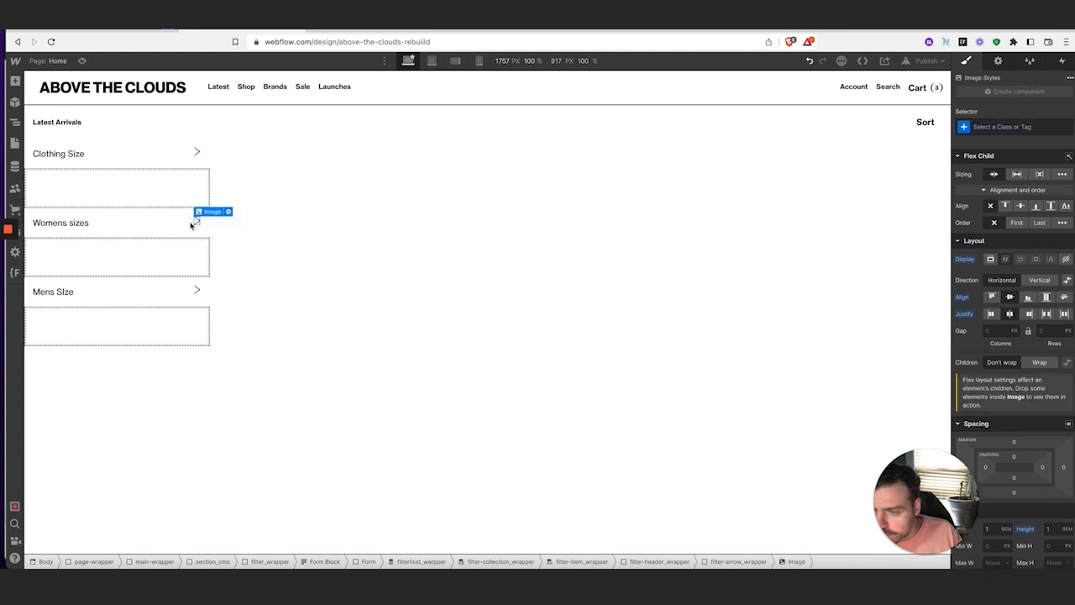
click(198, 153)
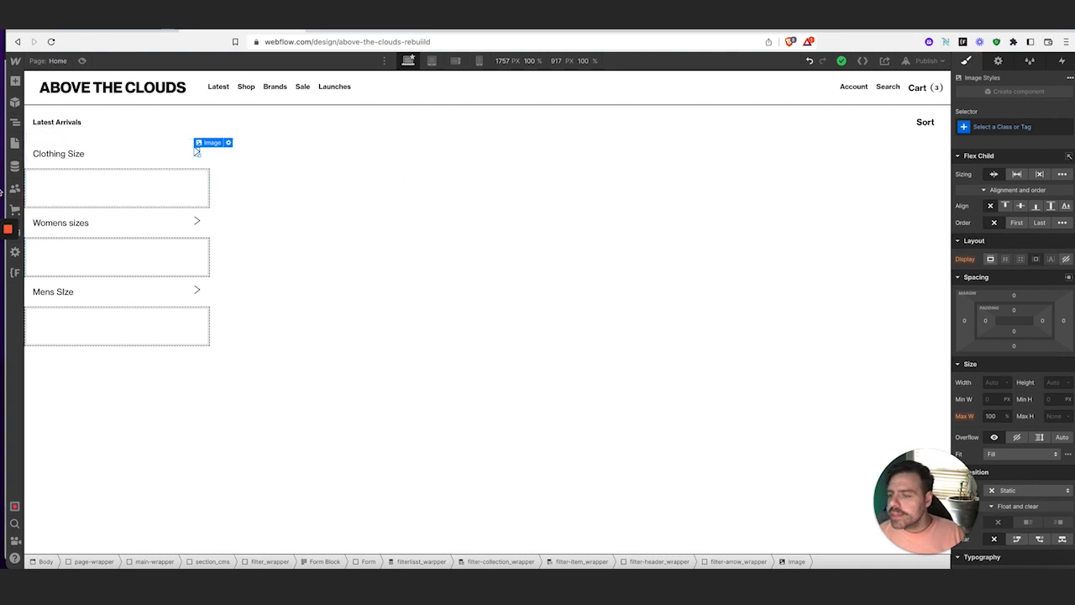
click(110, 190)
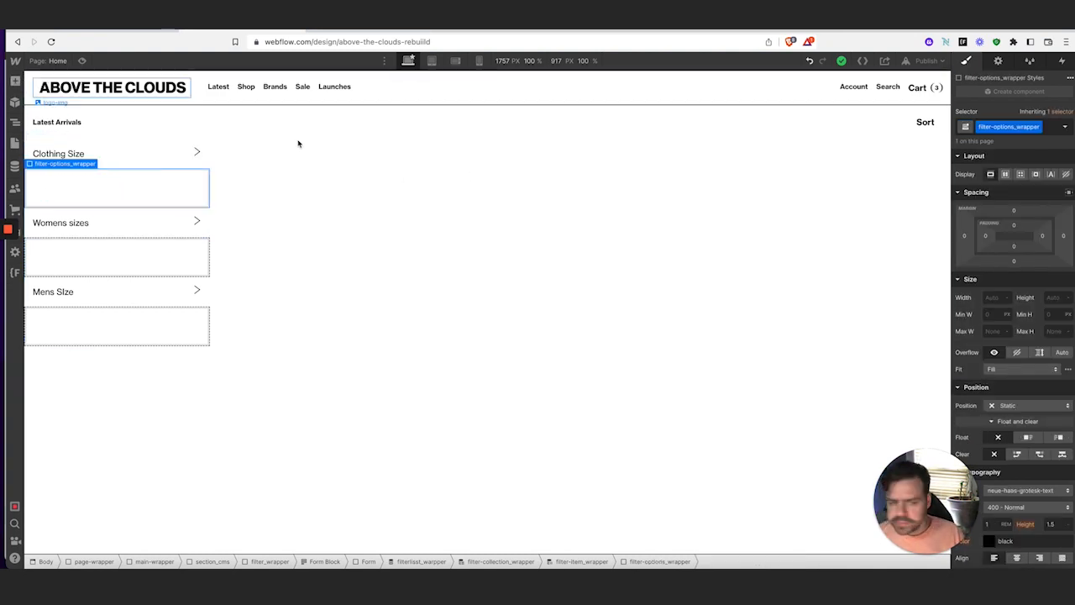
Give filter-options_wrapper 1rem padding on all four sides
click(987, 238)
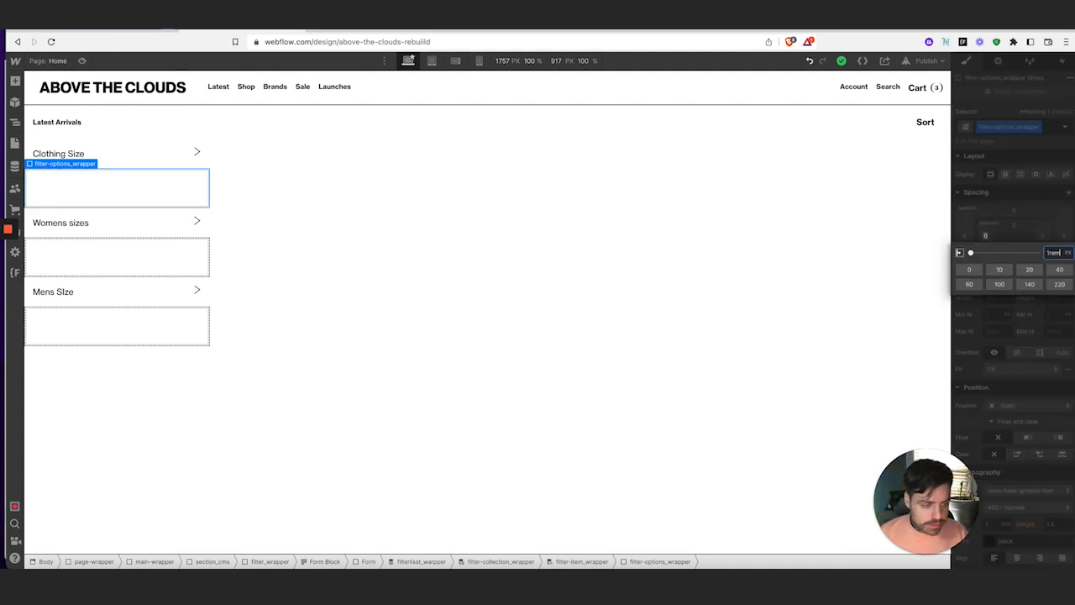
key(Return)
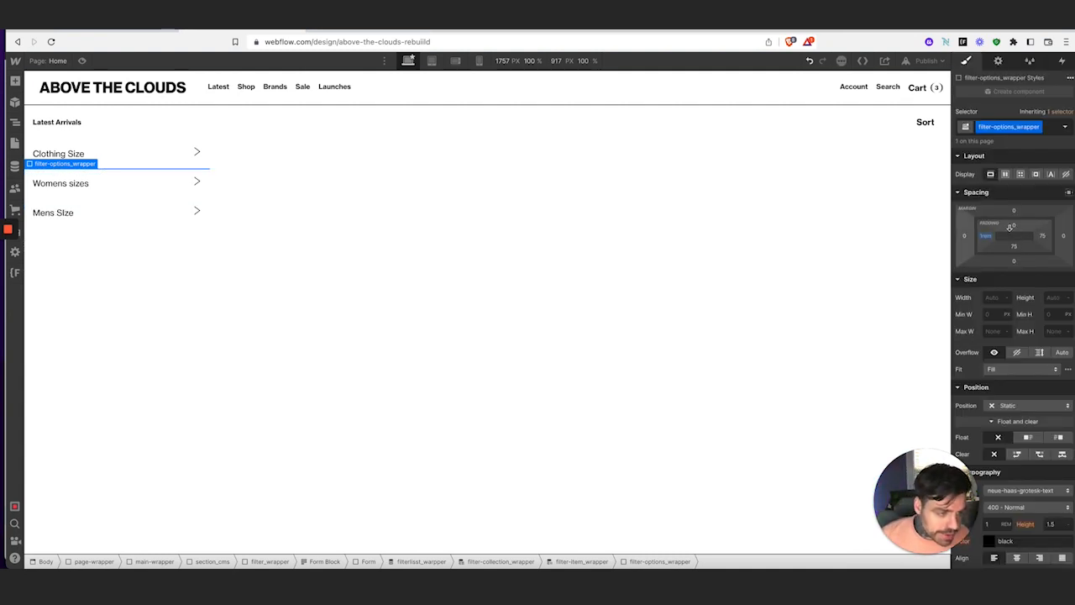
mouse_move(985, 238)
mouse_down()
mouse_move(996, 237)
mouse_move(984, 236)
mouse_up()
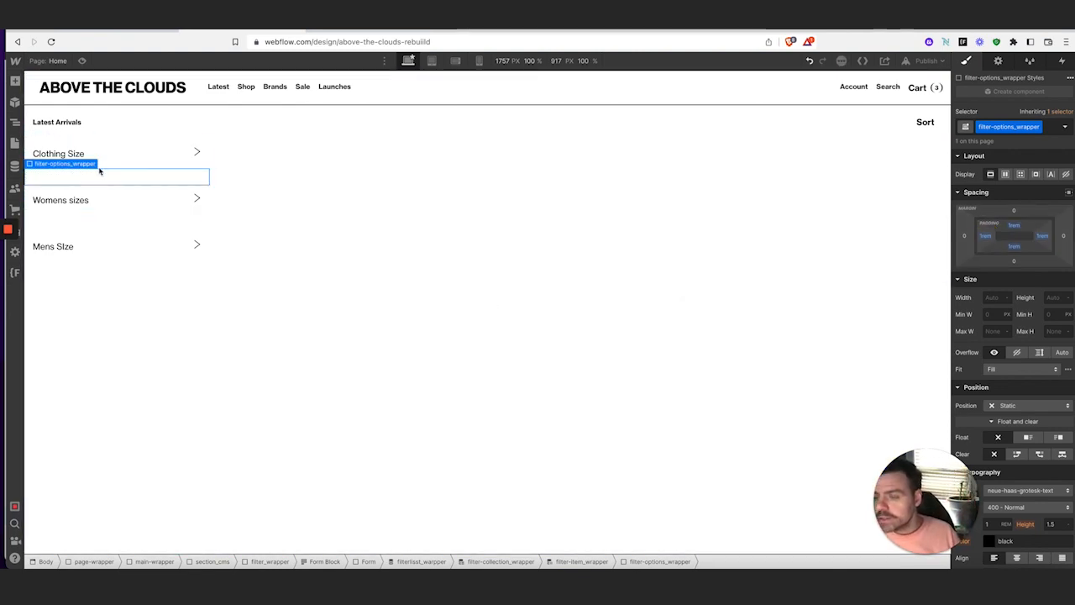
Add a Custom-style Checkbox field to the options wrapper and set its left padding to 0
click(15, 81)
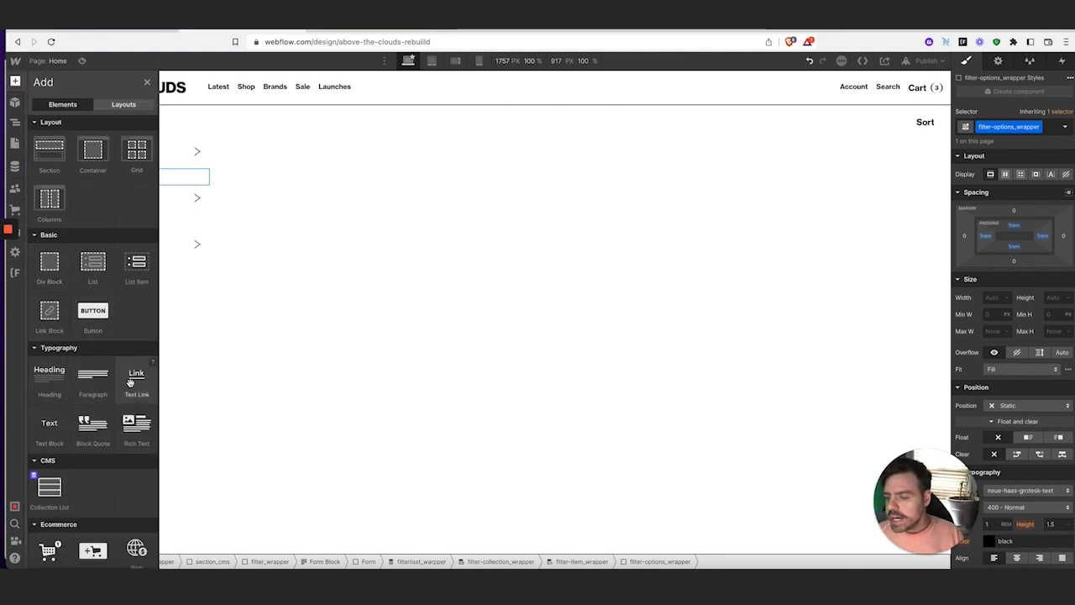
scroll(126, 382, down, 3)
scroll(110, 470, down, 2)
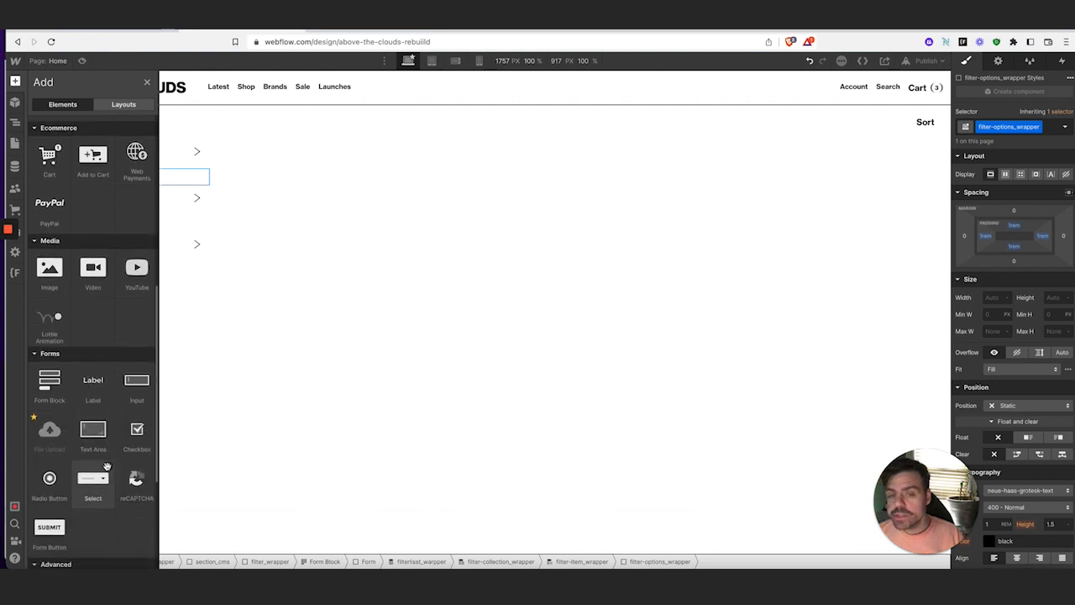
scroll(94, 420, down, 1)
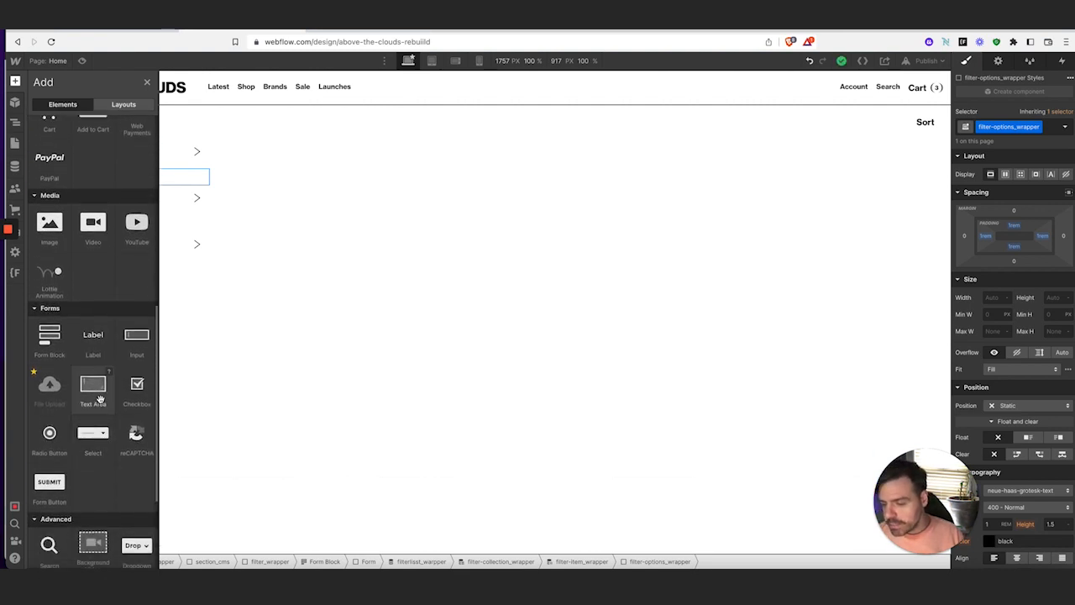
click(136, 403)
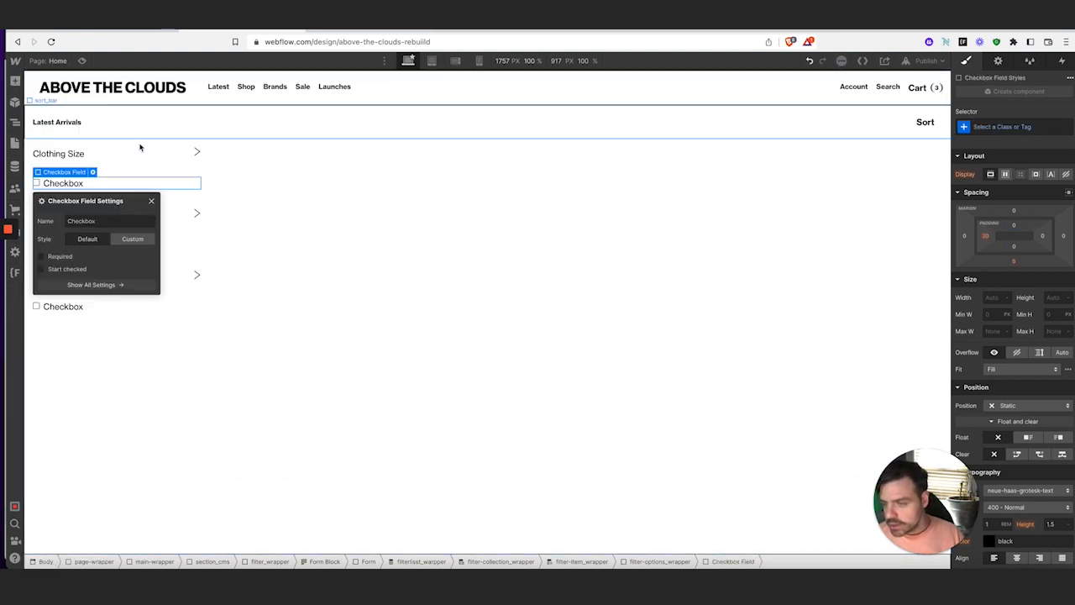
click(140, 239)
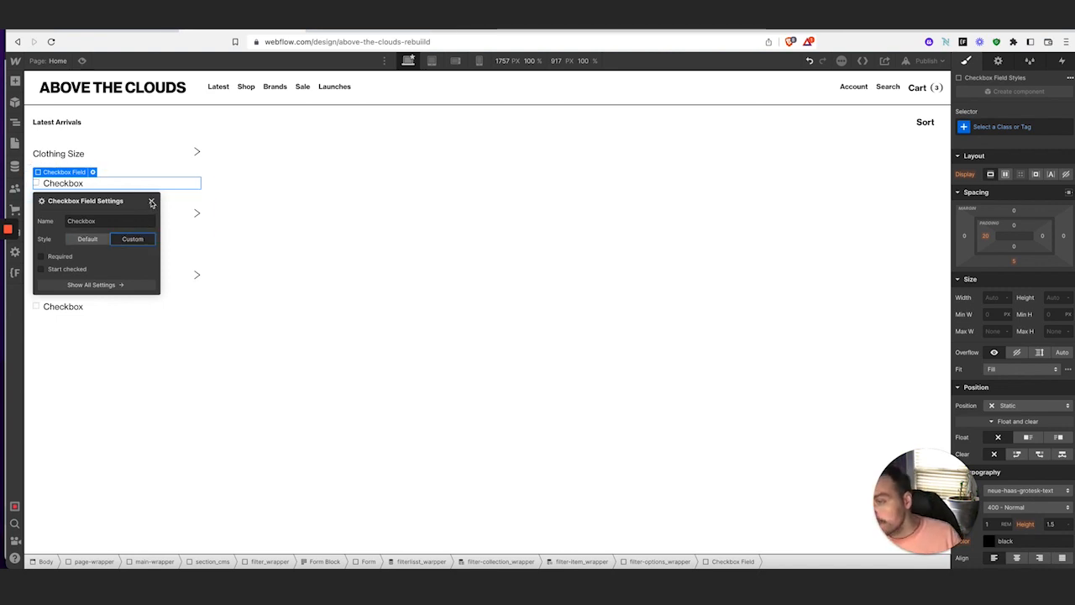
click(151, 202)
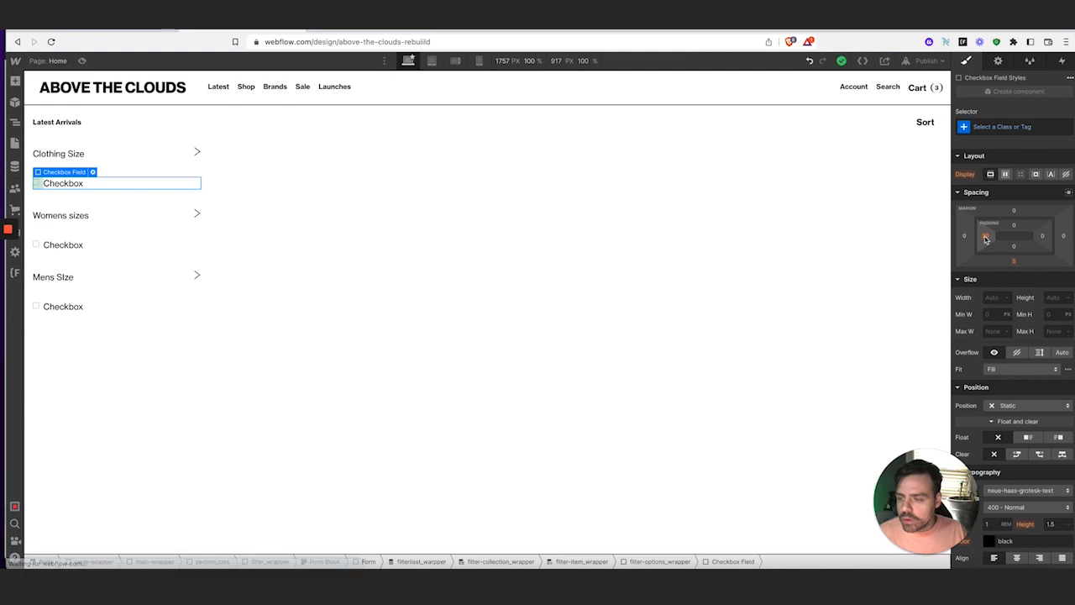
click(987, 238)
click(969, 269)
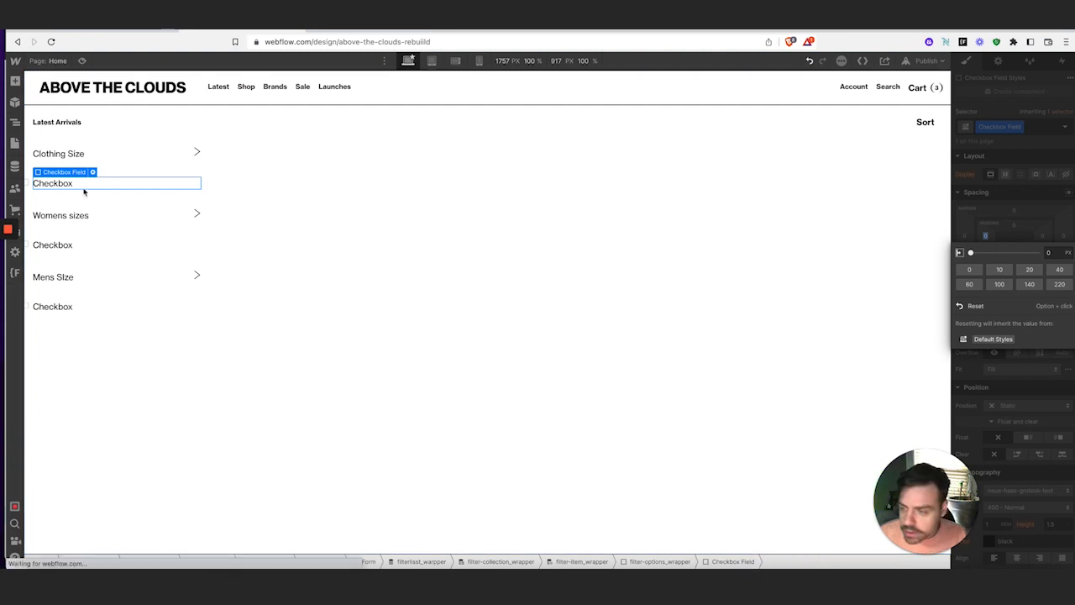
In the Navigator, select the Checkbox inside filter-options-wrapper's Checkbox Field
click(14, 122)
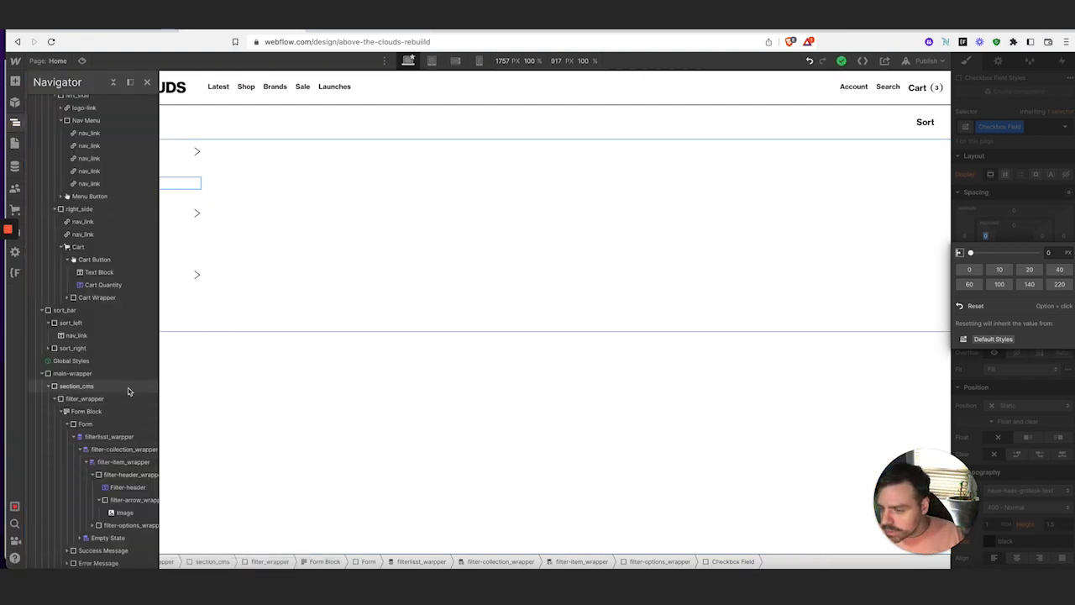
scroll(126, 395, up, 3)
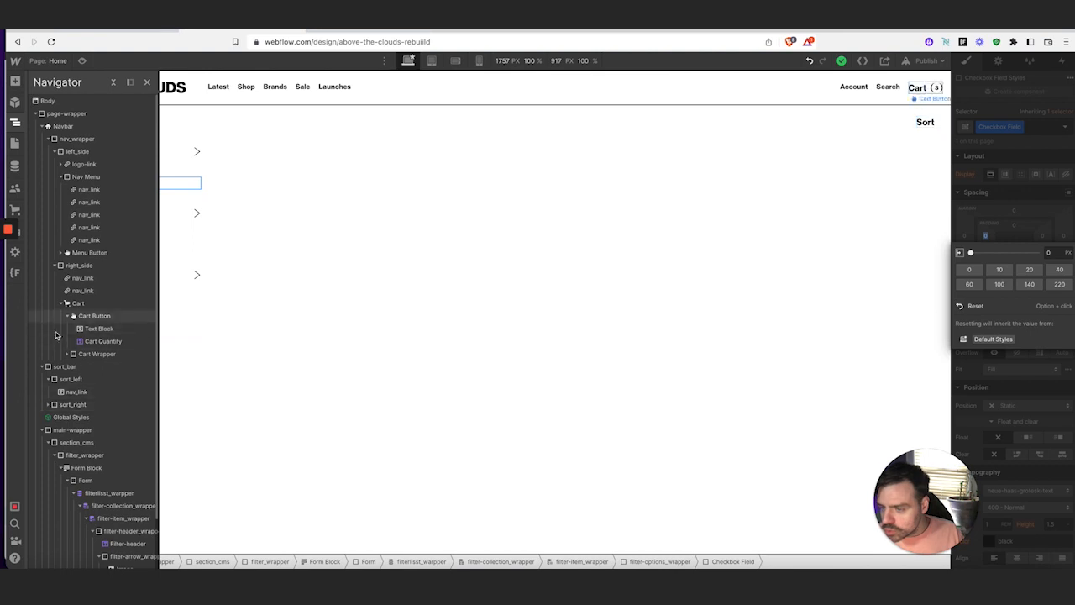
scroll(58, 337, down, 2)
scroll(72, 346, up, 2)
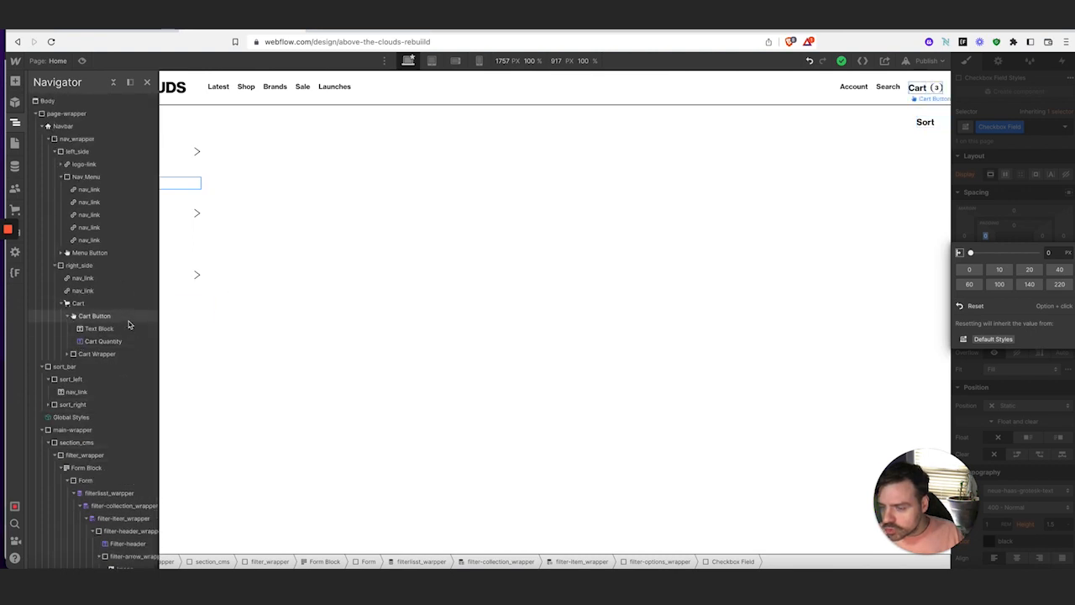
scroll(120, 487, down, 2)
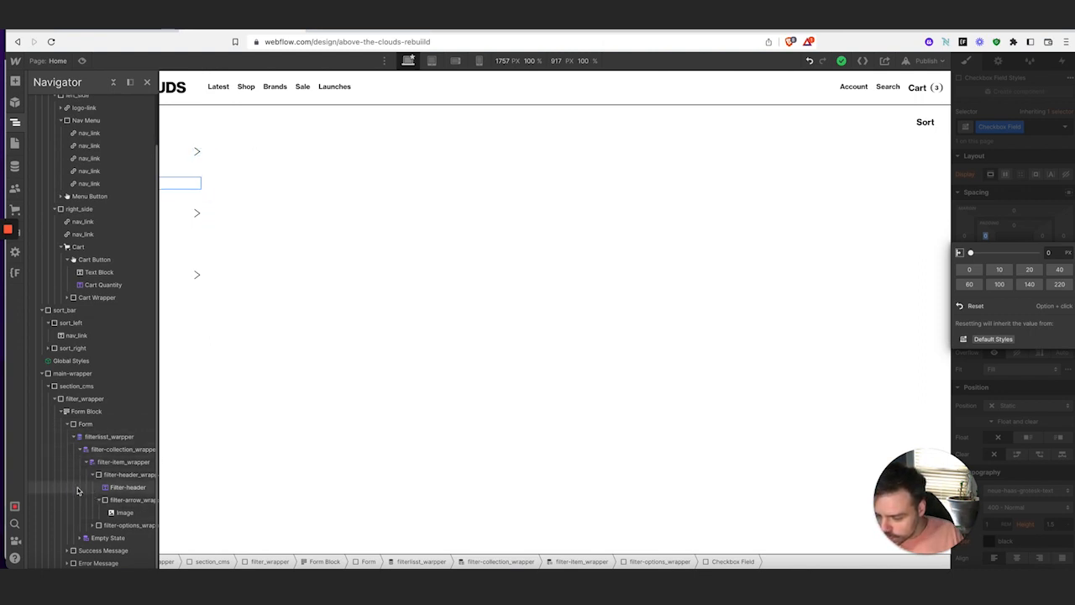
click(93, 524)
click(121, 538)
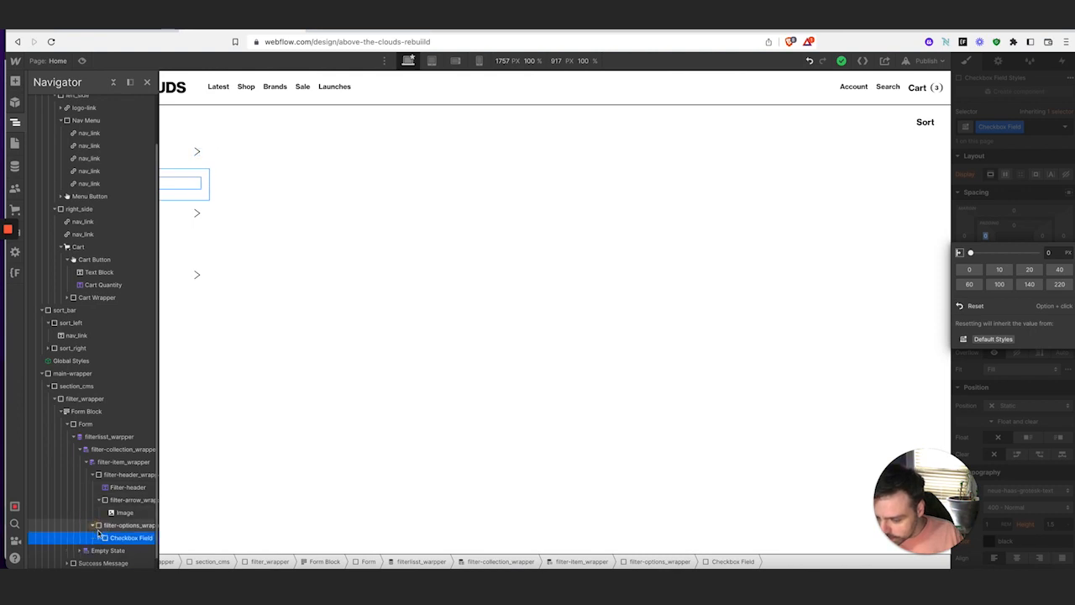
click(99, 538)
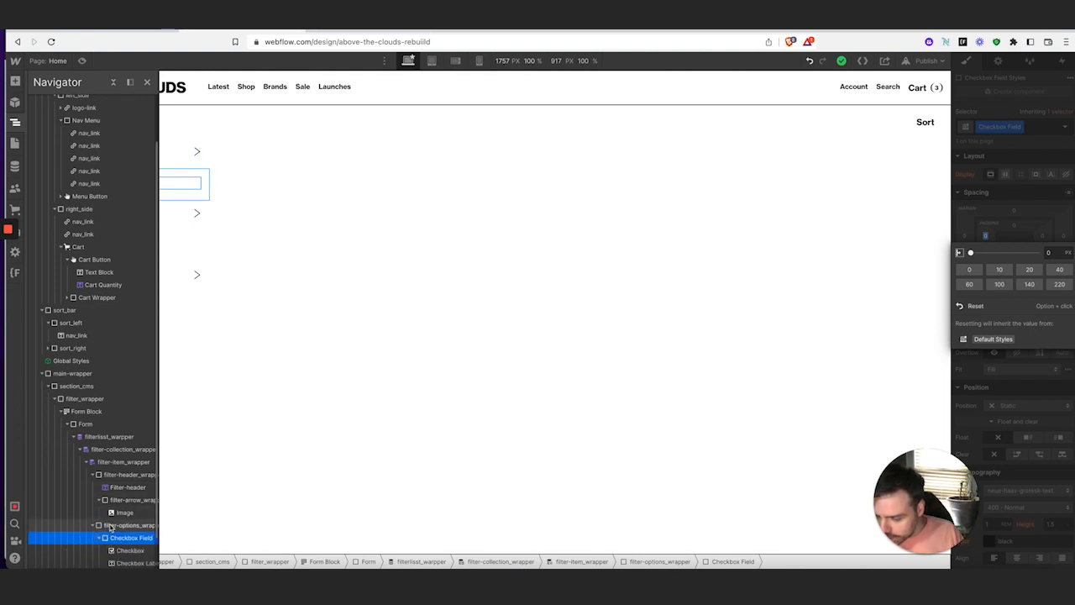
scroll(118, 525, down, 1)
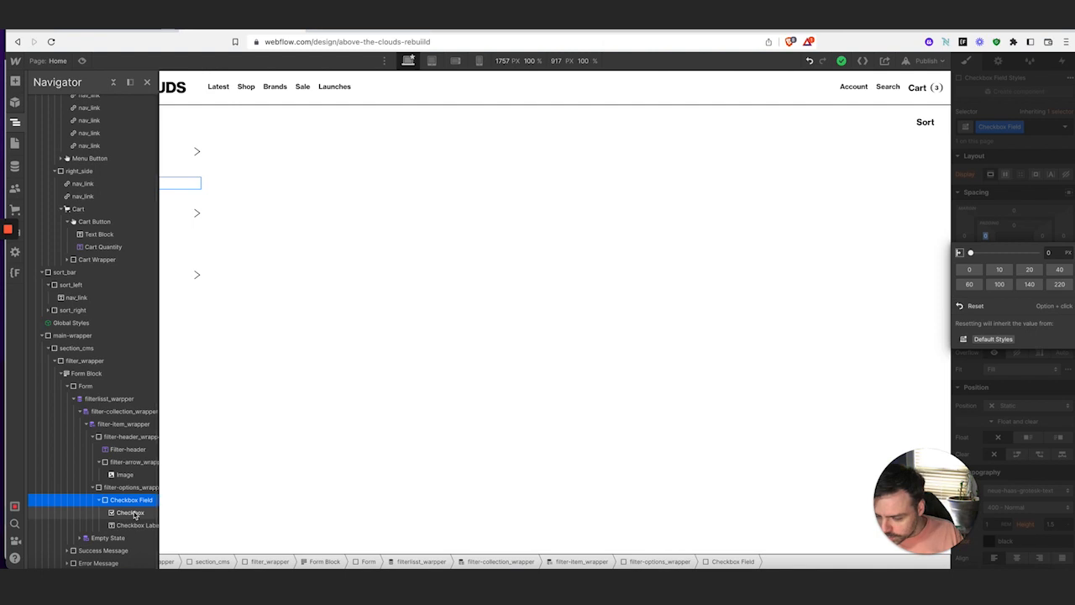
click(131, 512)
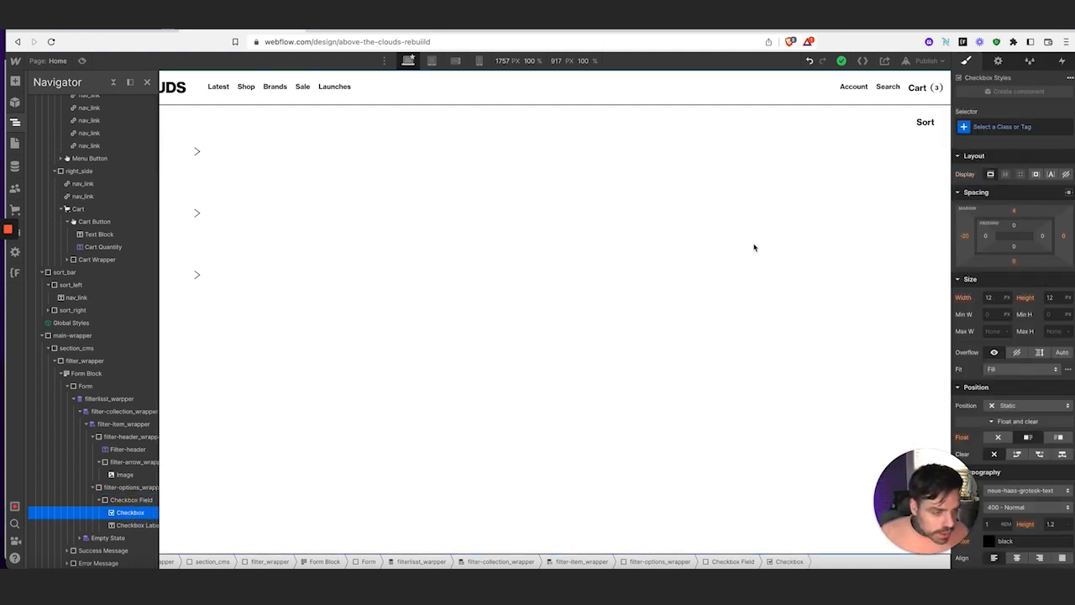
Change the checkbox's left margin from -20 to 0
click(966, 238)
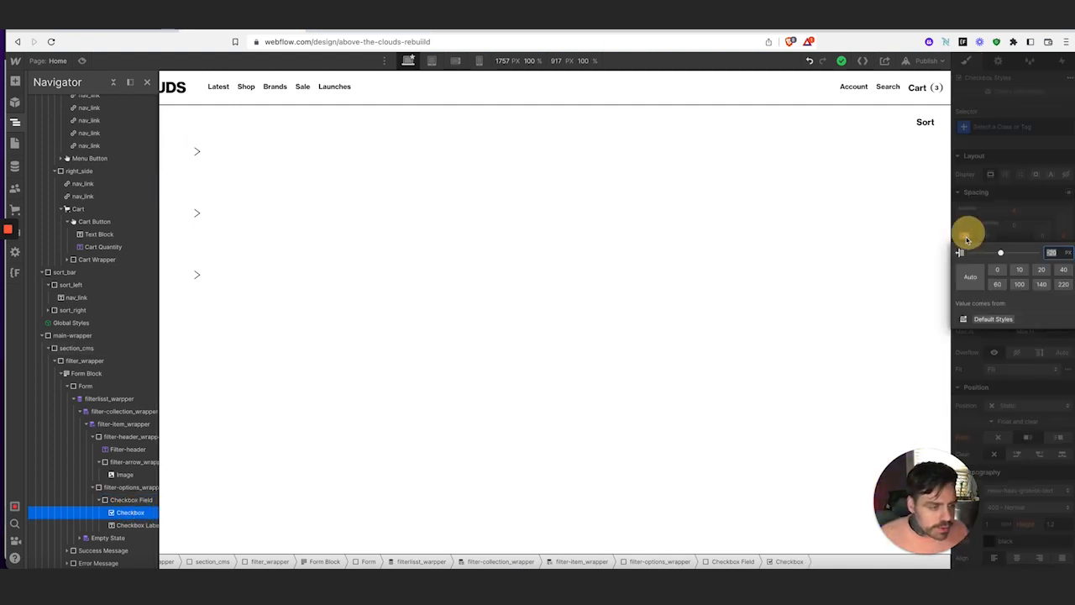
click(997, 269)
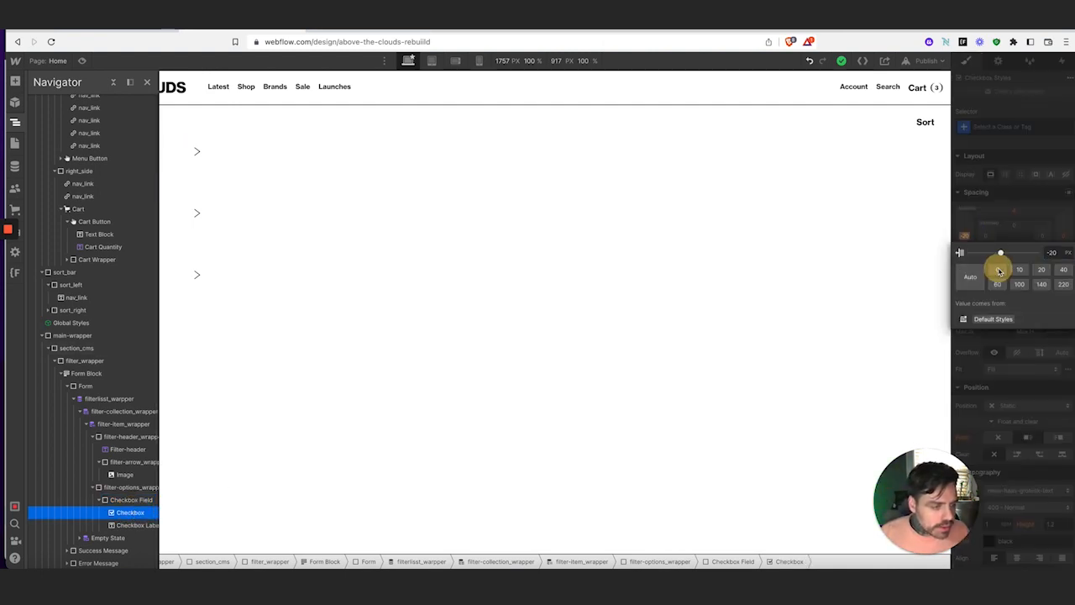
click(1014, 214)
click(997, 202)
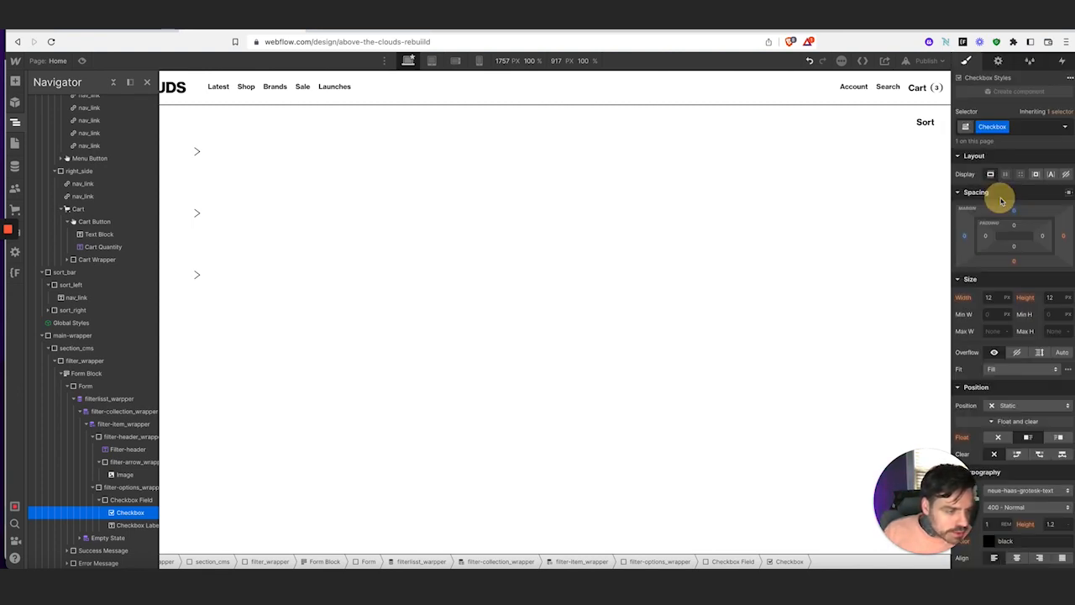
click(134, 524)
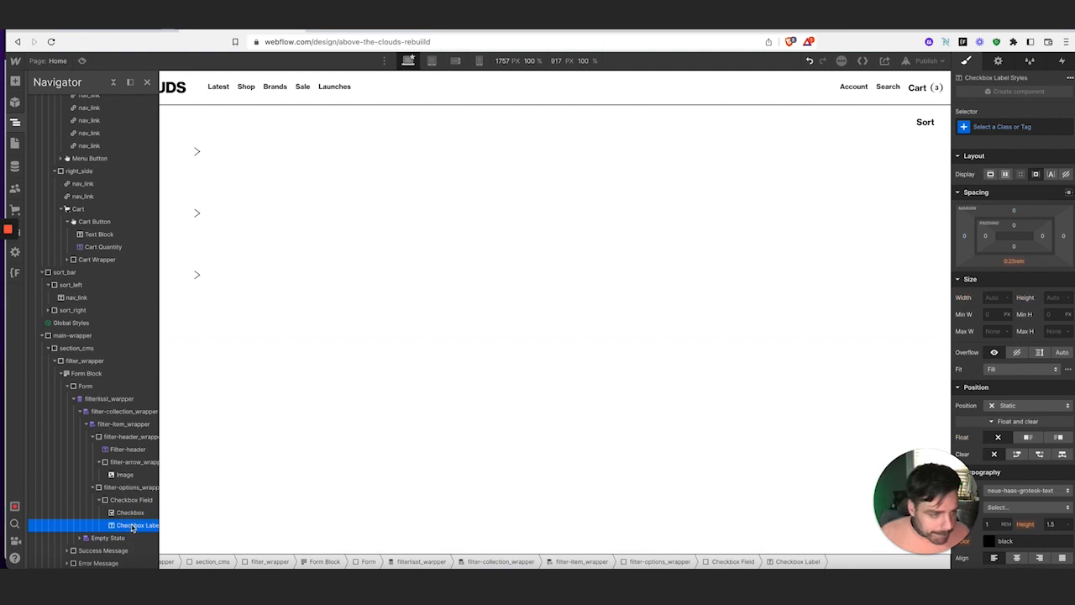
Set the Checkbox Label's bottom margin from 0.25rem to 0
click(1004, 262)
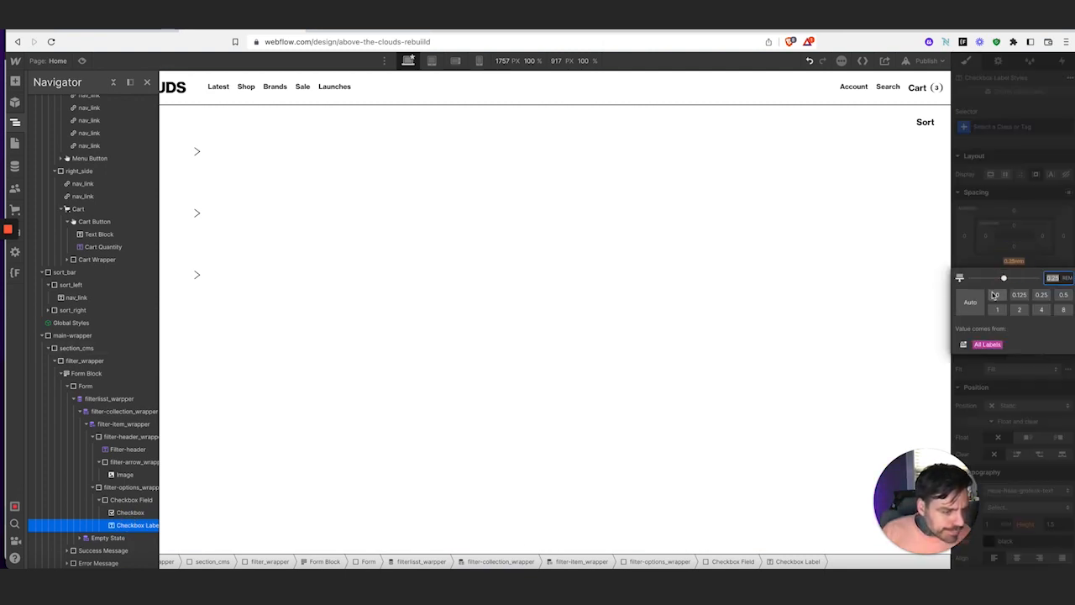
click(995, 294)
click(1003, 215)
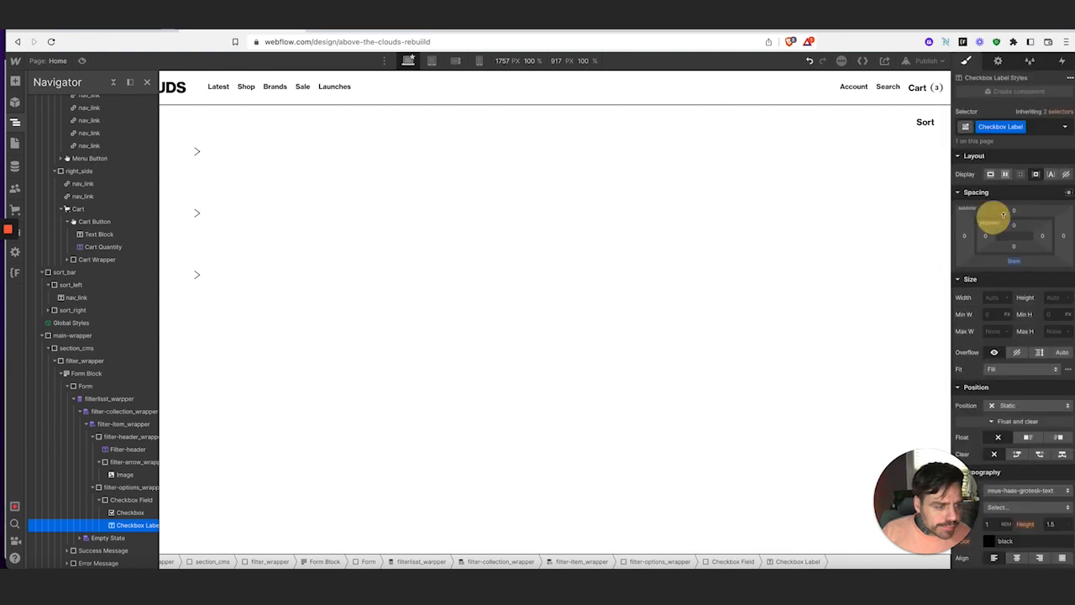
Rename the label's class to filter-checkbox_label and reselect the first checkbox field
click(1022, 126)
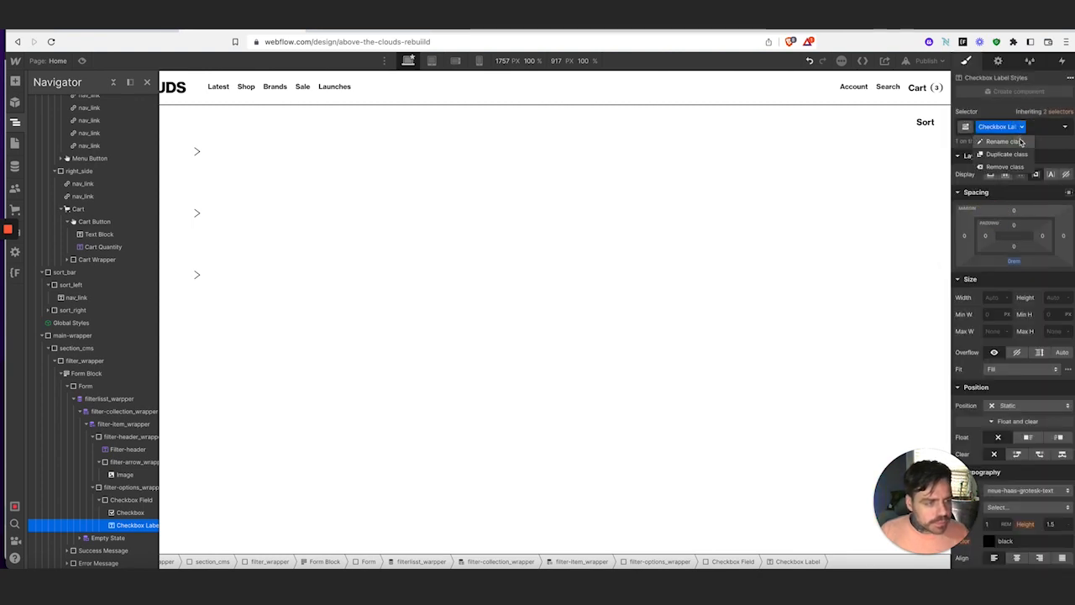
click(1004, 141)
text(filter)
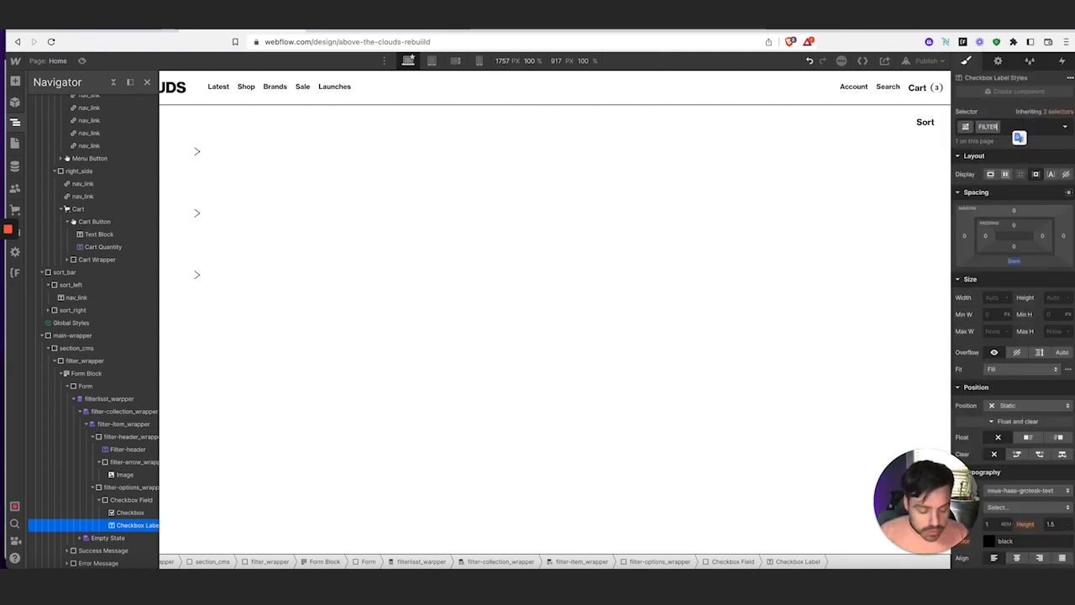
key(BackSpace)
key(BackSpace)
key(BackSpace)
key(BackSpace)
key(BackSpace)
key(BackSpace)
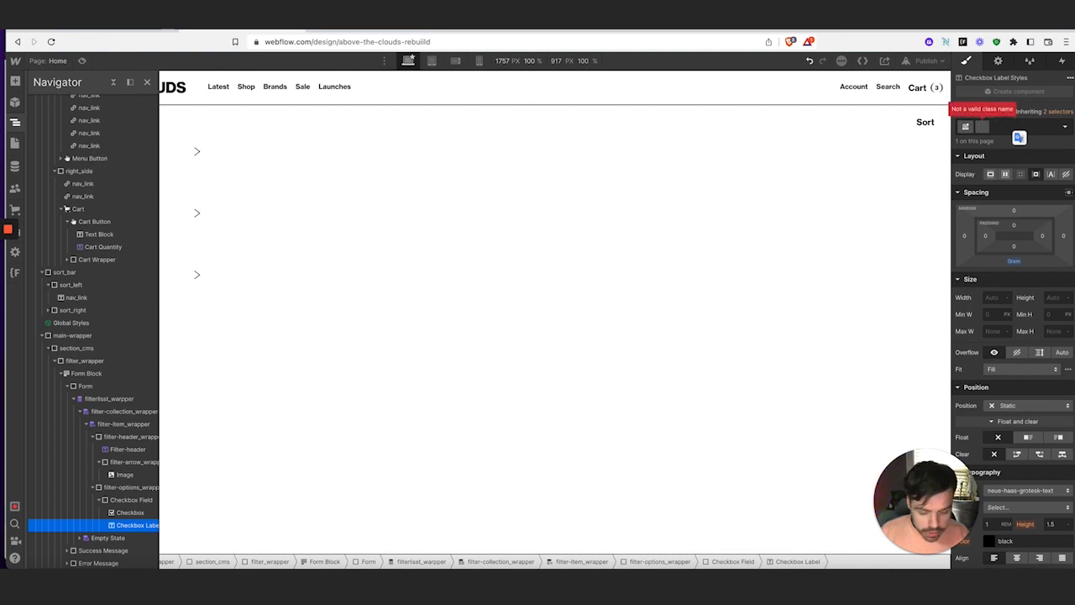
text(filter)
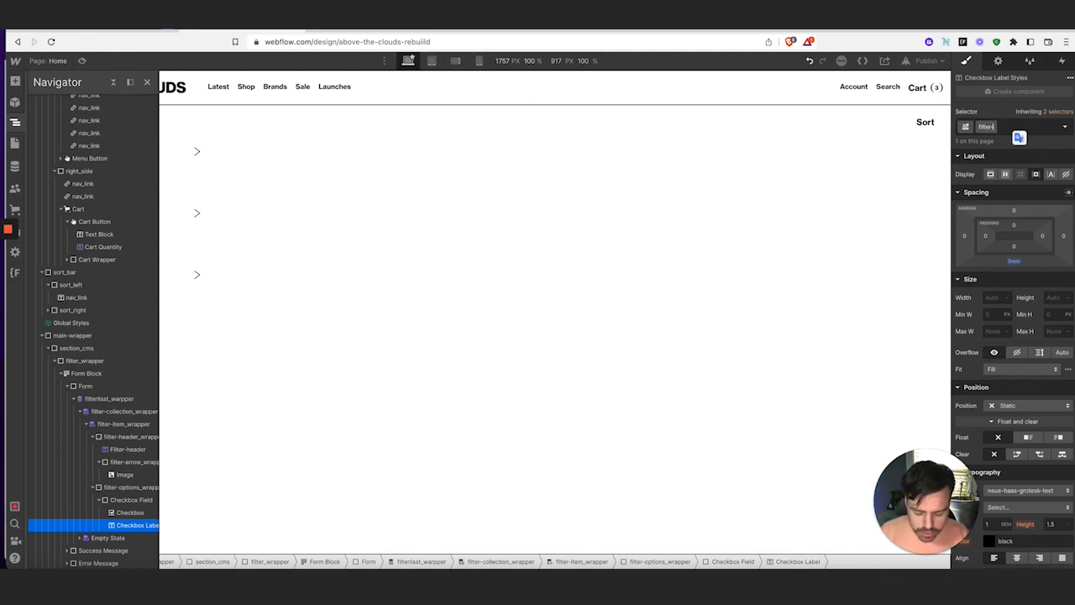
text(-checkbox)
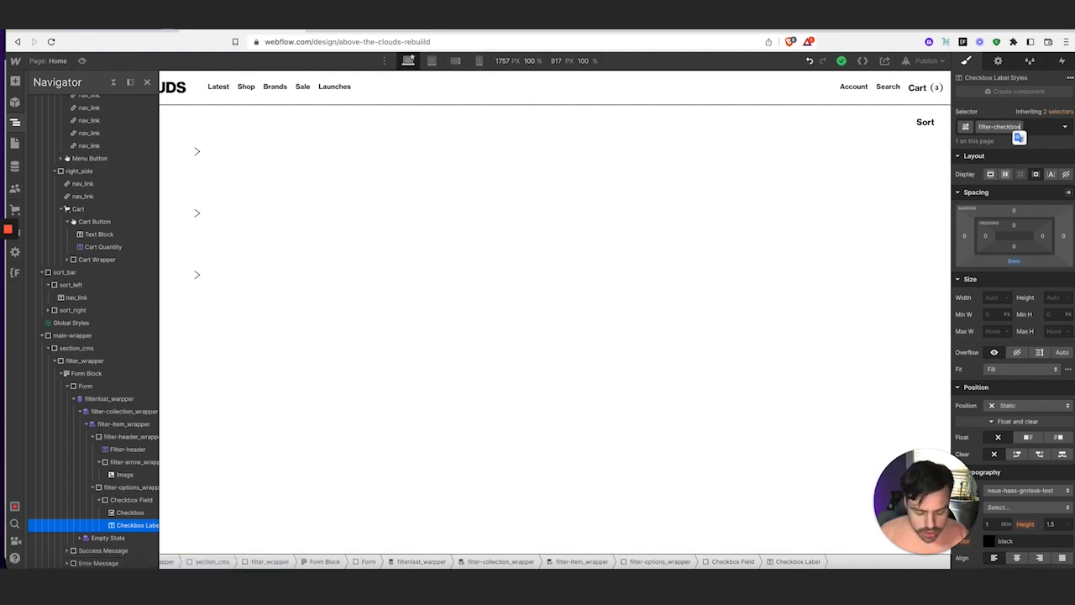
text(_label)
key(Return)
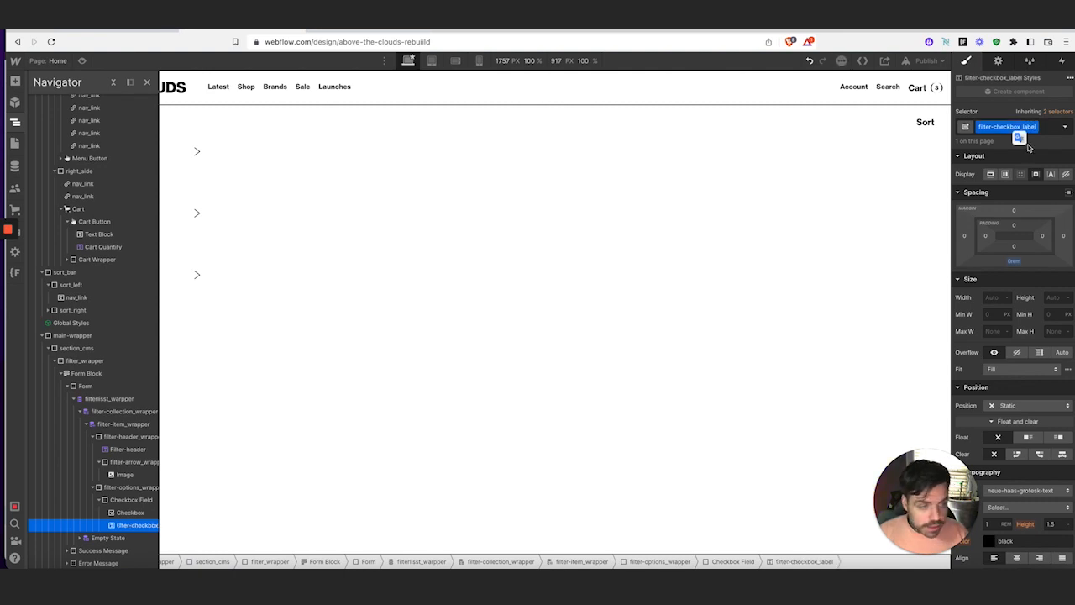
click(15, 123)
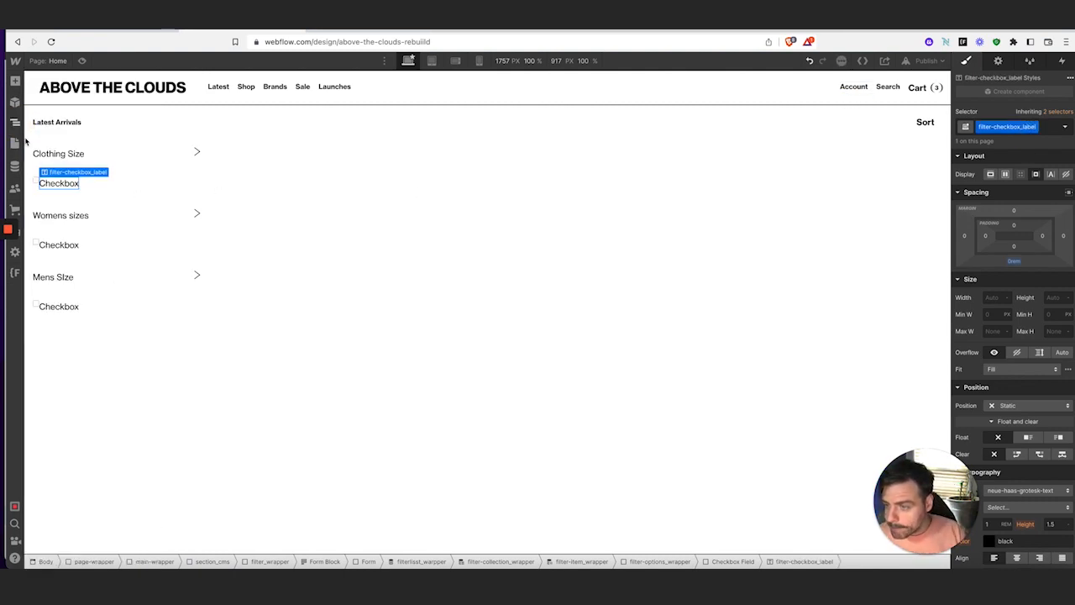
double_click(36, 190)
key(Escape)
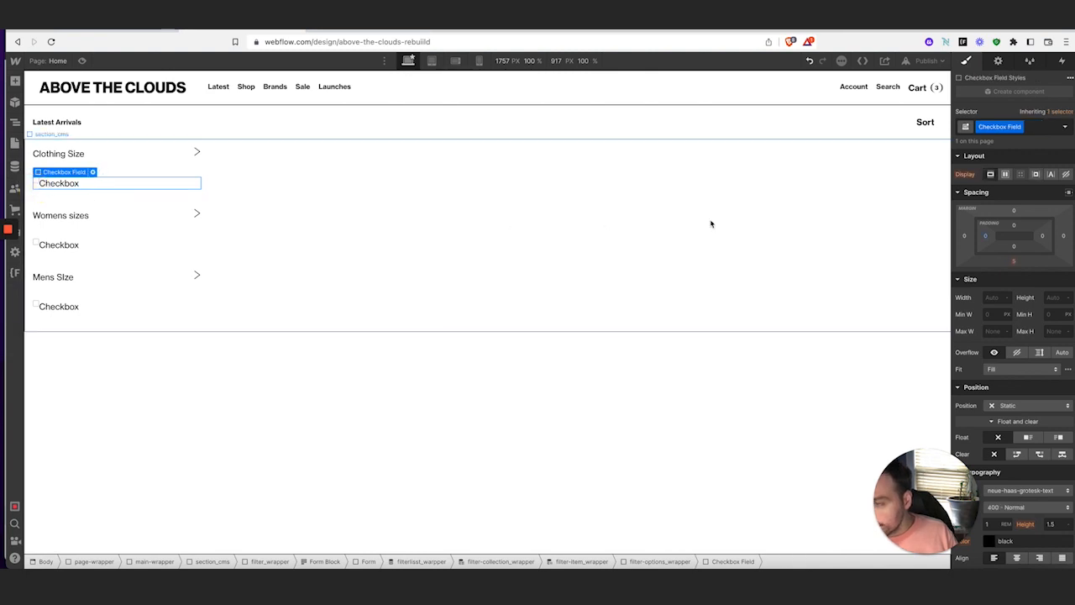
click(1005, 175)
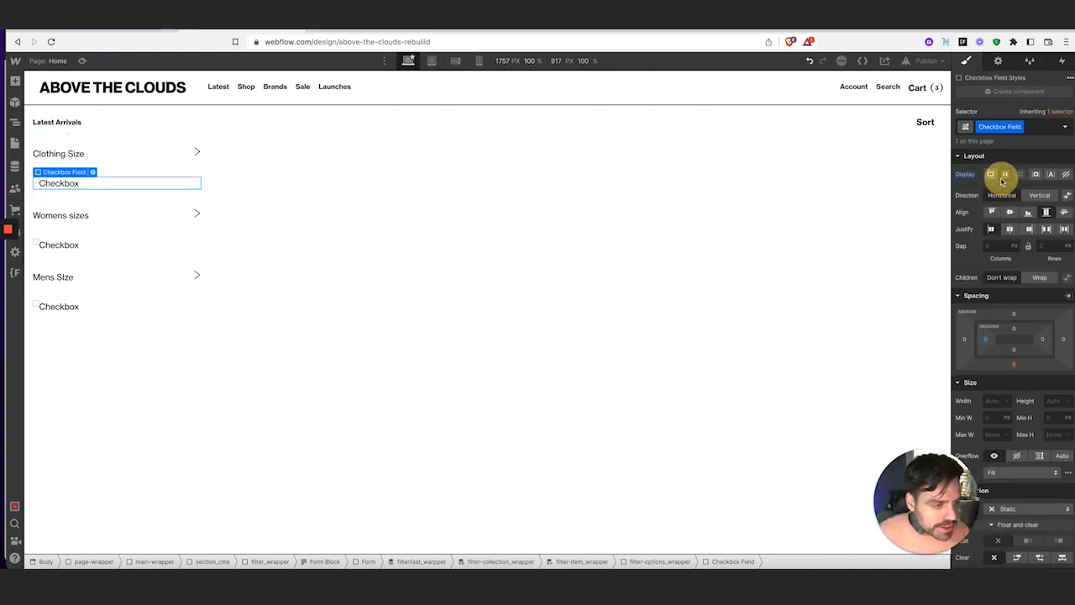
click(1011, 215)
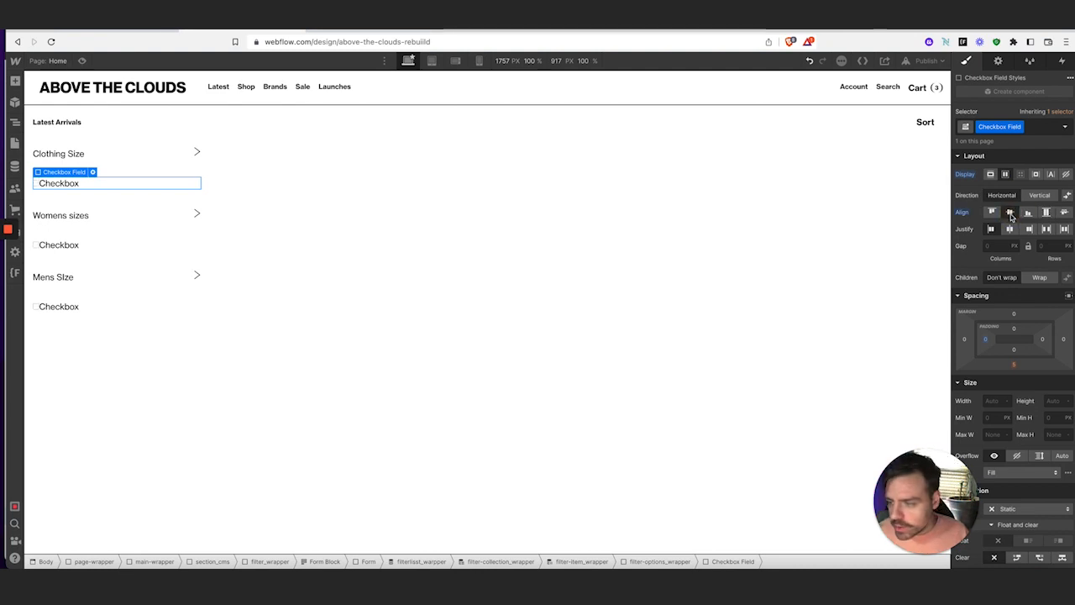
click(35, 183)
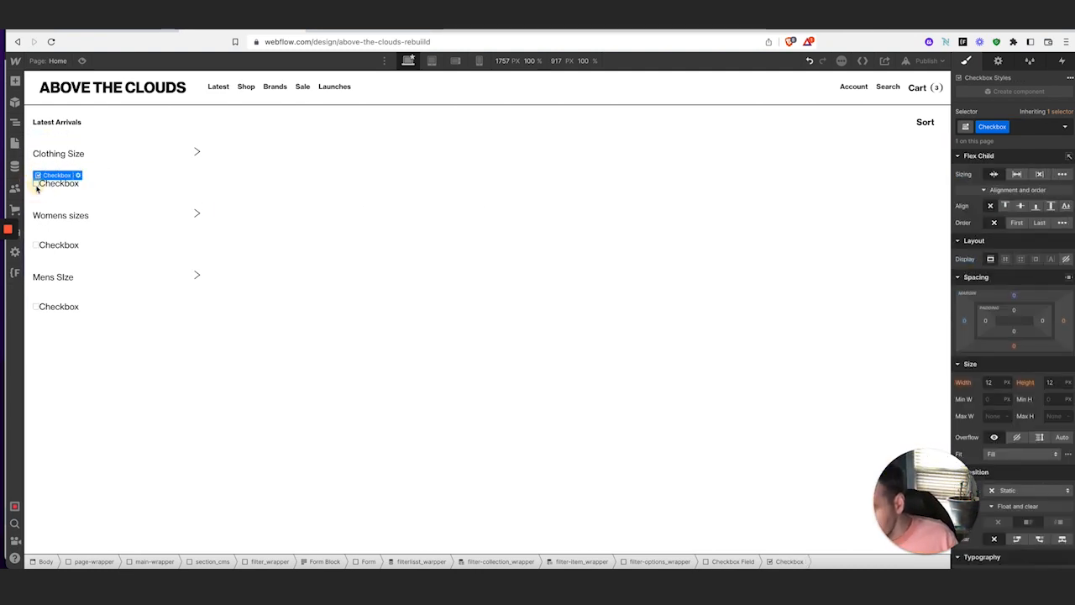
click(1004, 126)
click(1005, 142)
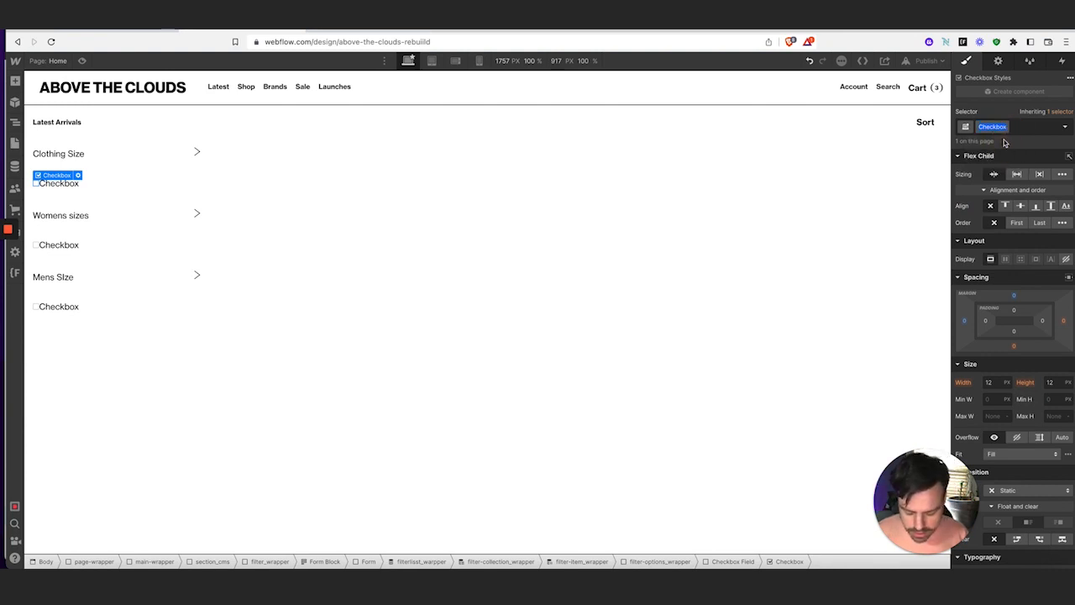
text(filter-check)
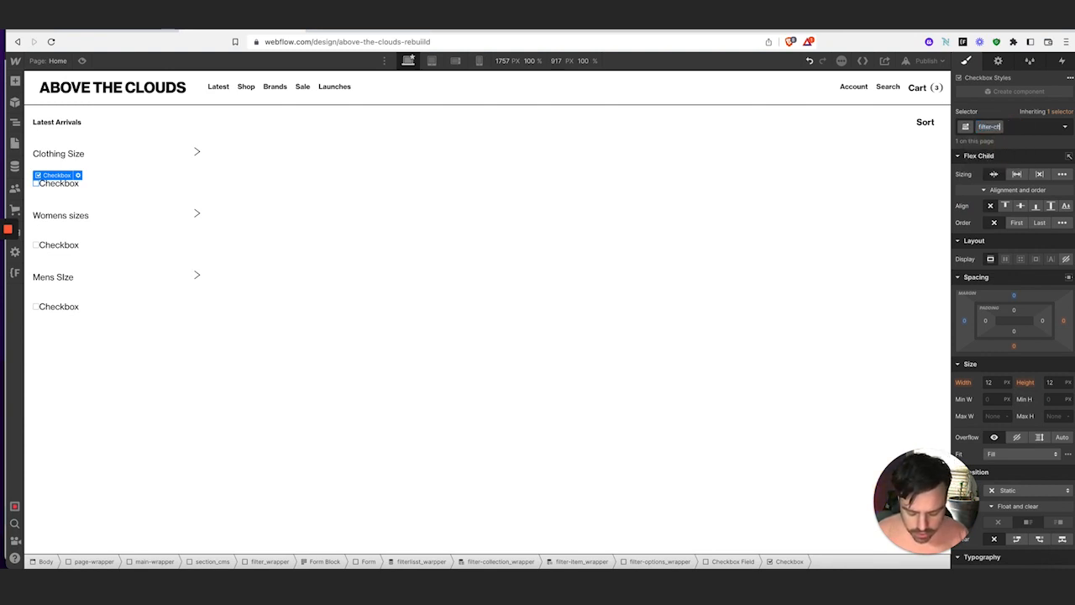
key(BackSpace)
key(BackSpace)
key(BackSpace)
key(BackSpace)
key(BackSpace)
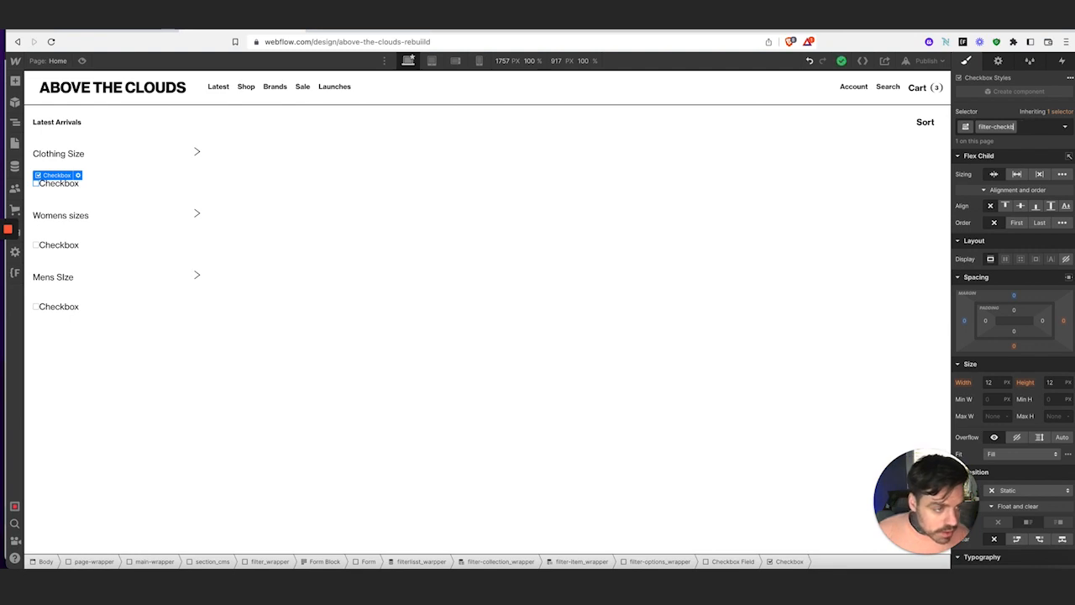
key(BackSpace)
key(BackSpace)
key(BackSpace)
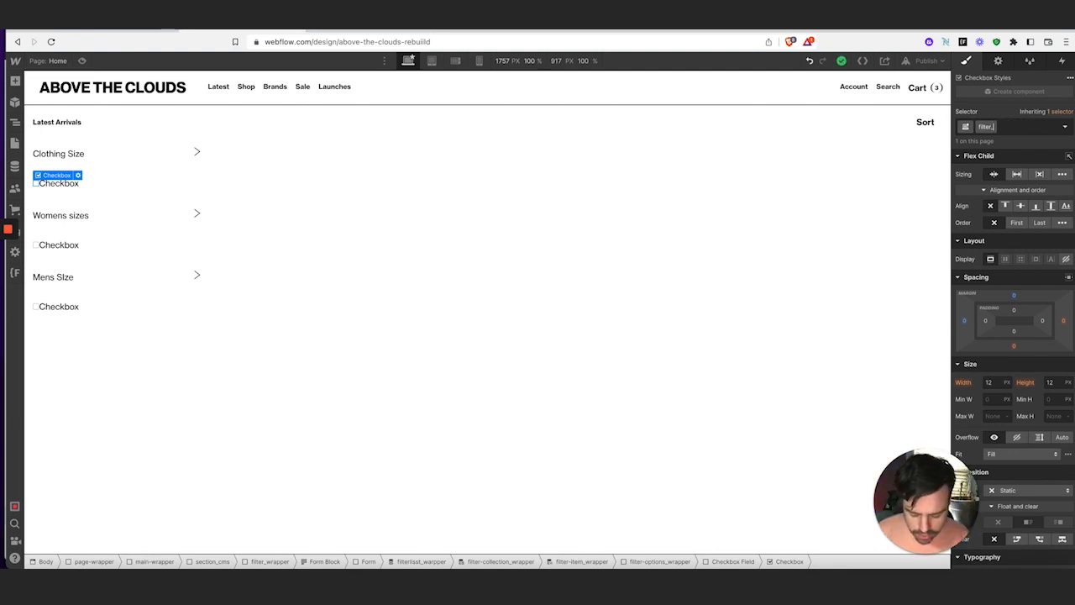
text(checkbo)
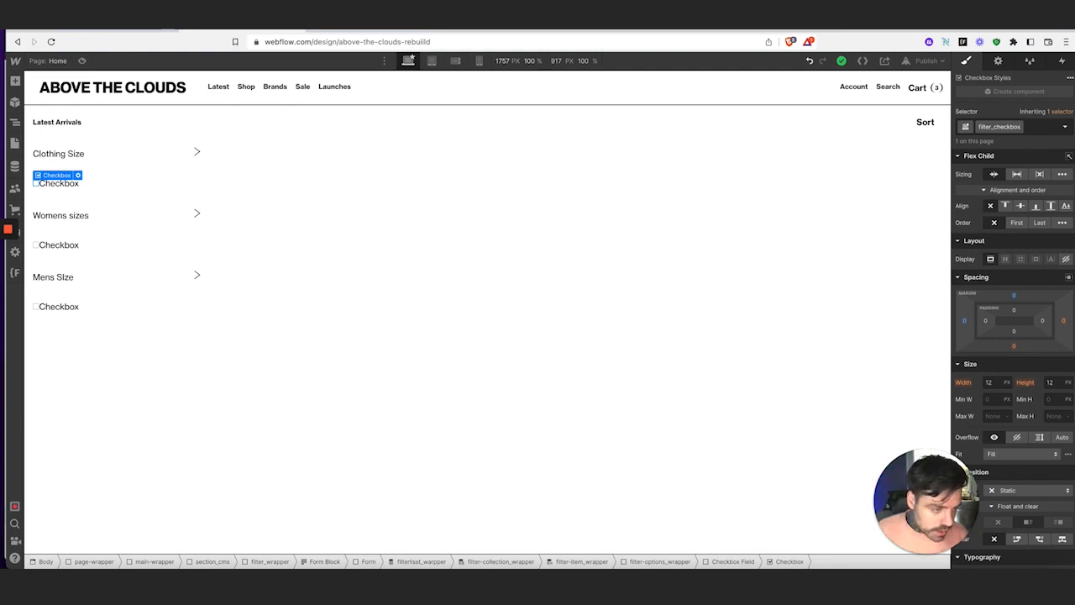
text(x)
key(Return)
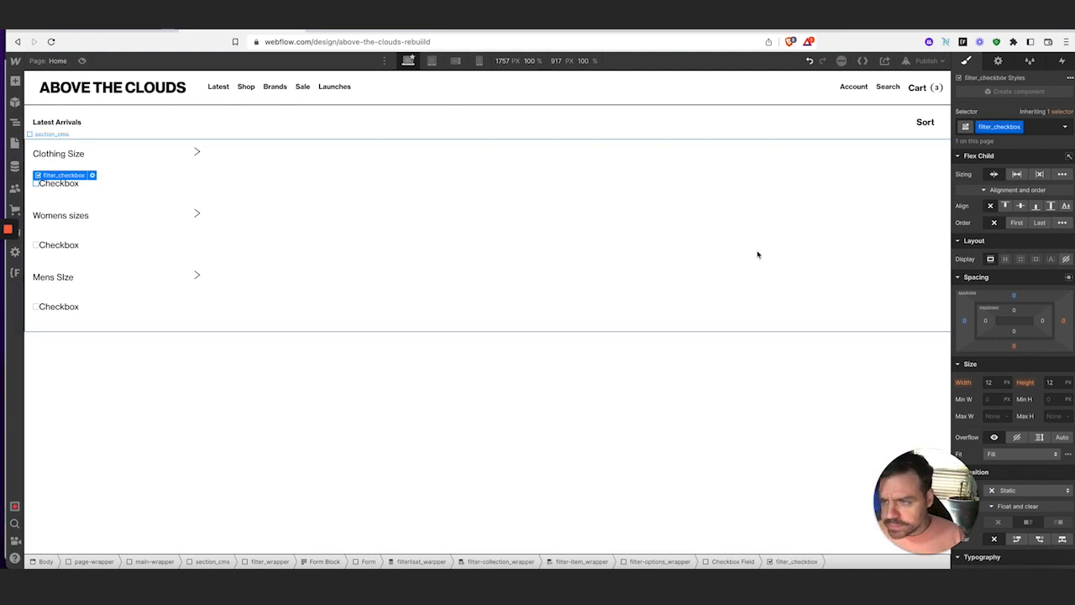
click(218, 574)
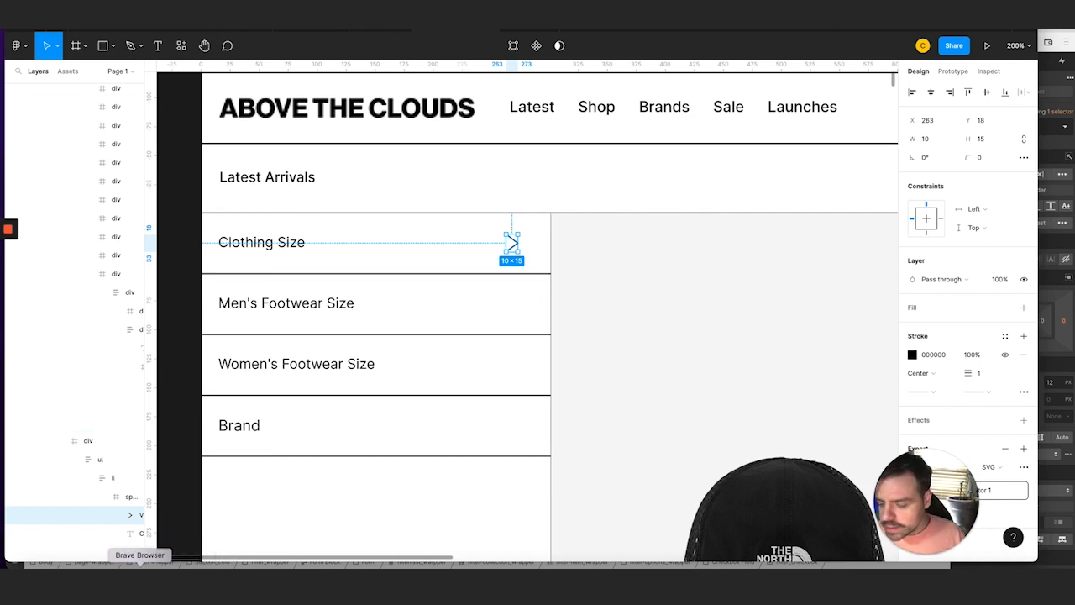
click(141, 575)
click(83, 35)
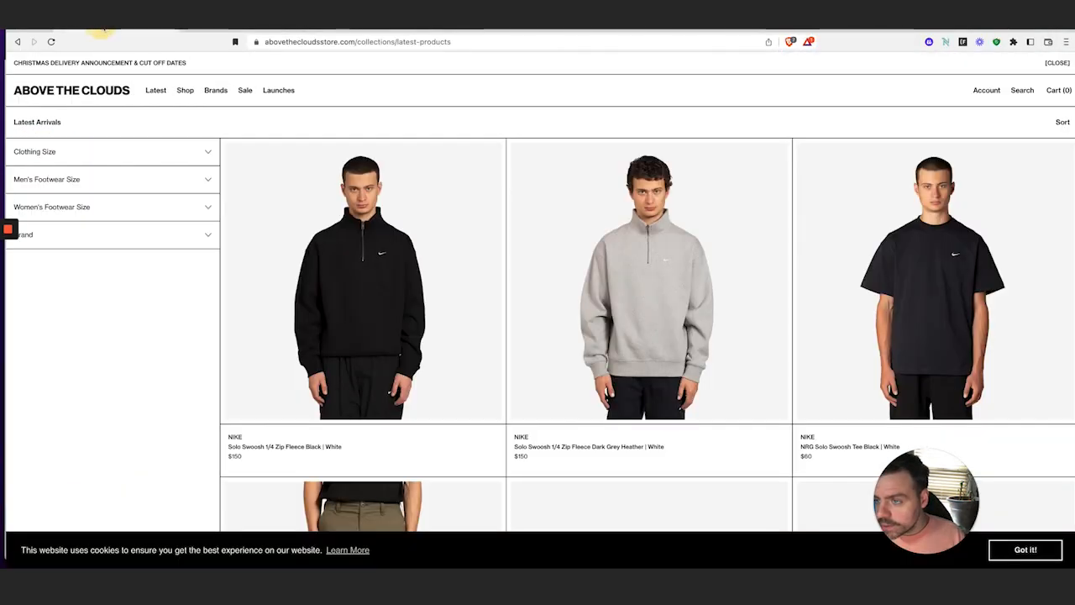
click(207, 153)
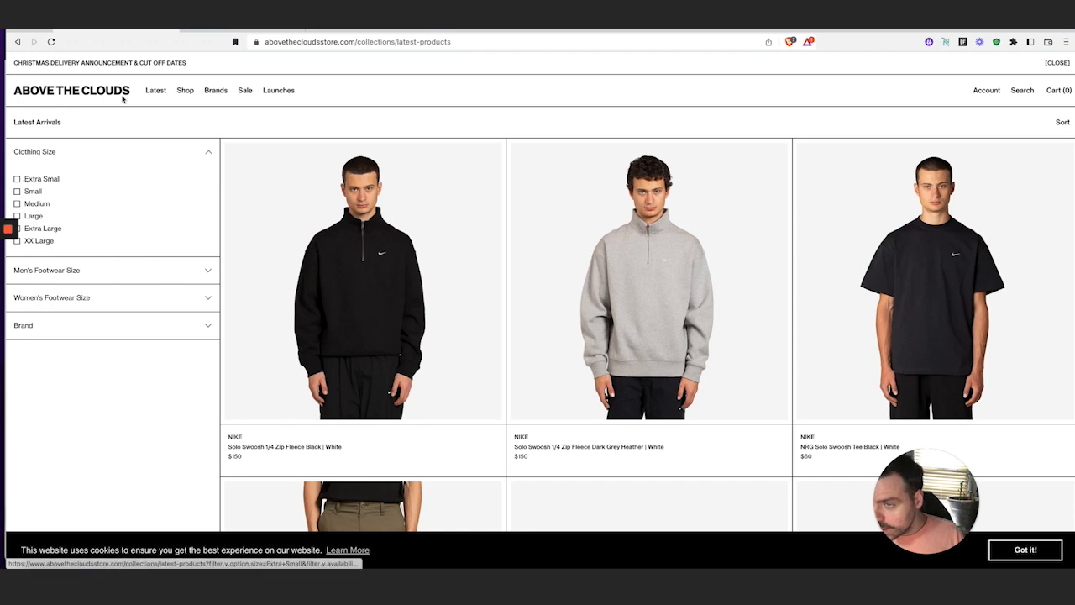
click(212, 32)
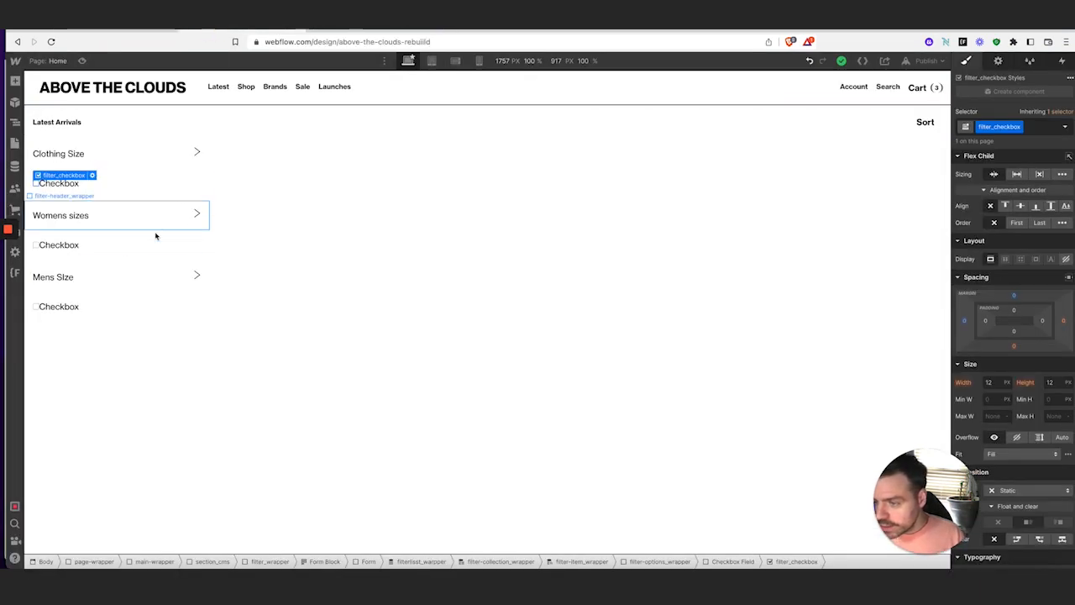
Give filter_checkbox a 0.25rem right margin
click(1063, 322)
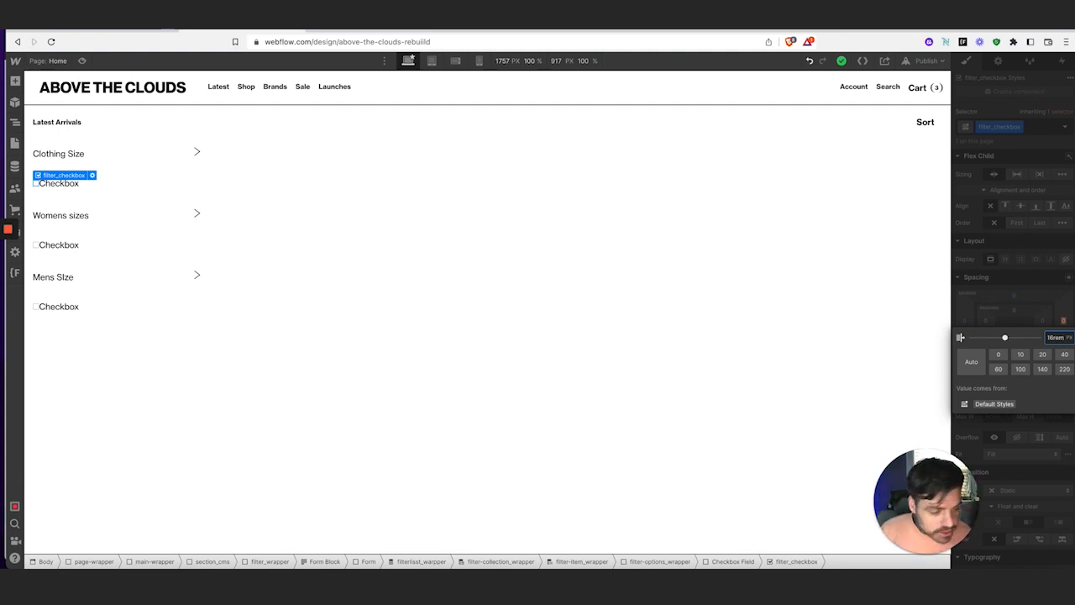
key(Return)
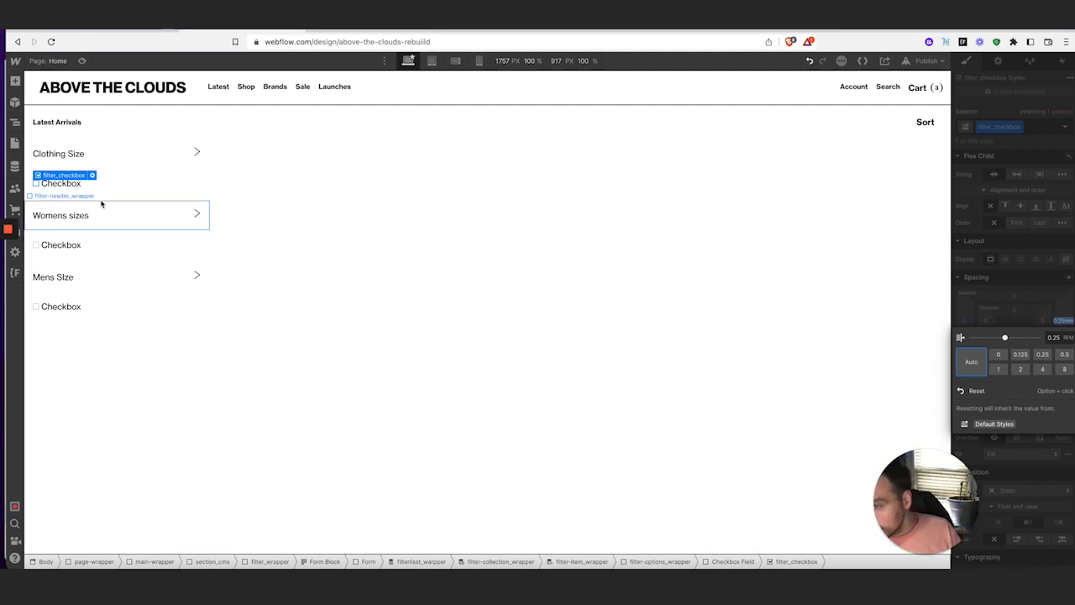
click(1007, 256)
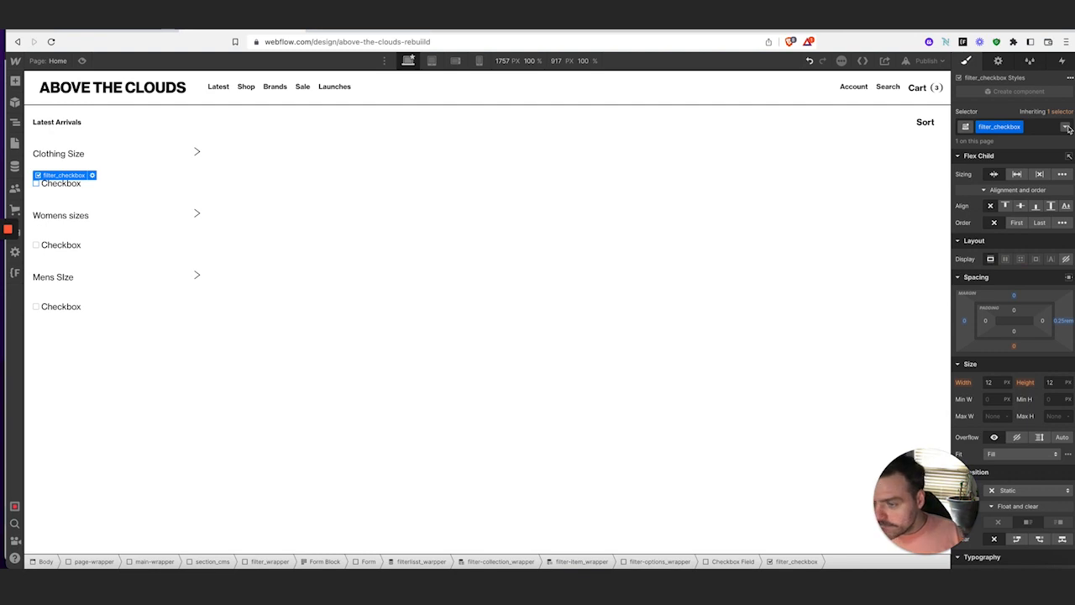
Set the checkbox border colour to black (#000000), comparing with the live store page
scroll(1000, 319, down, 10)
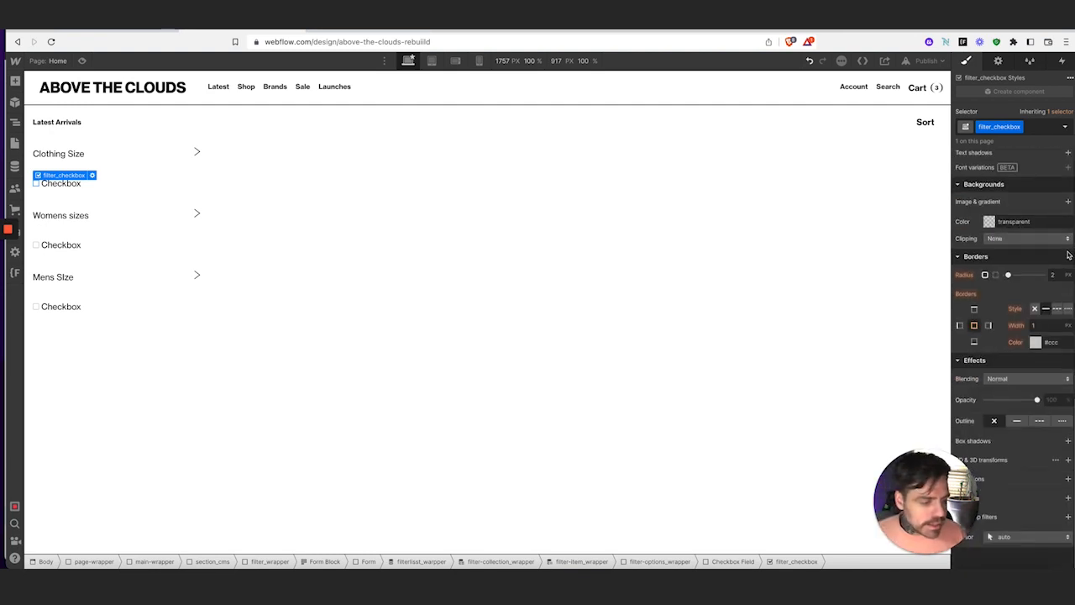
click(1035, 343)
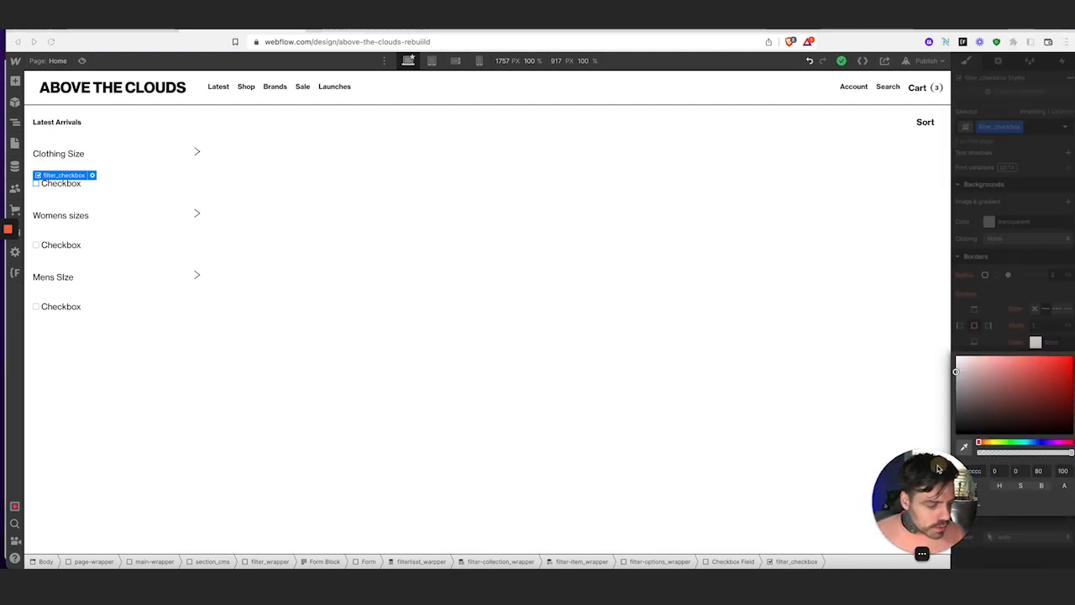
drag(940, 467, 890, 466)
click(964, 426)
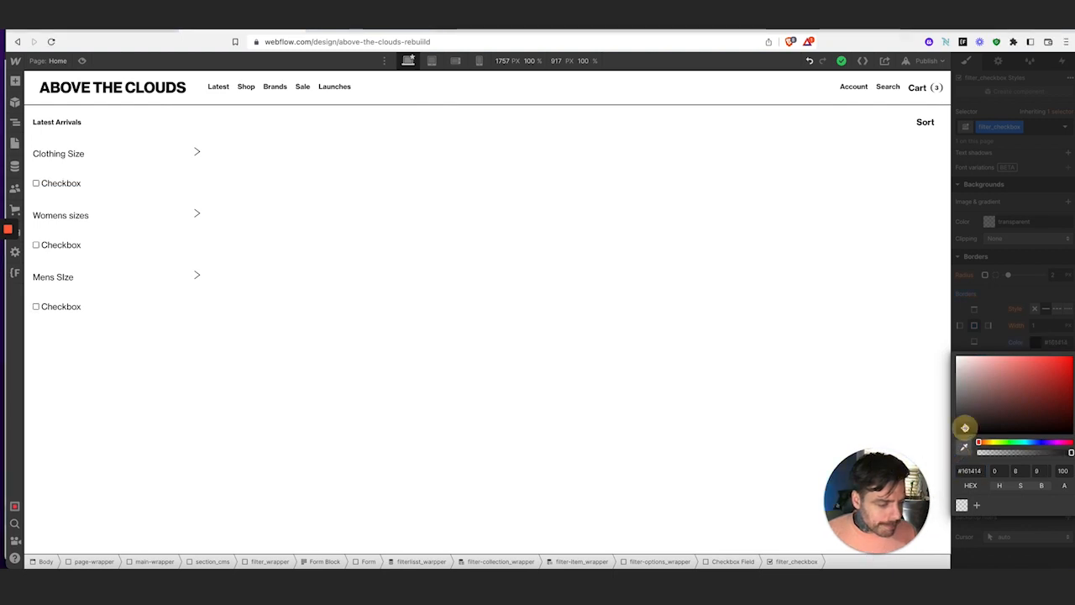
drag(963, 429, 955, 441)
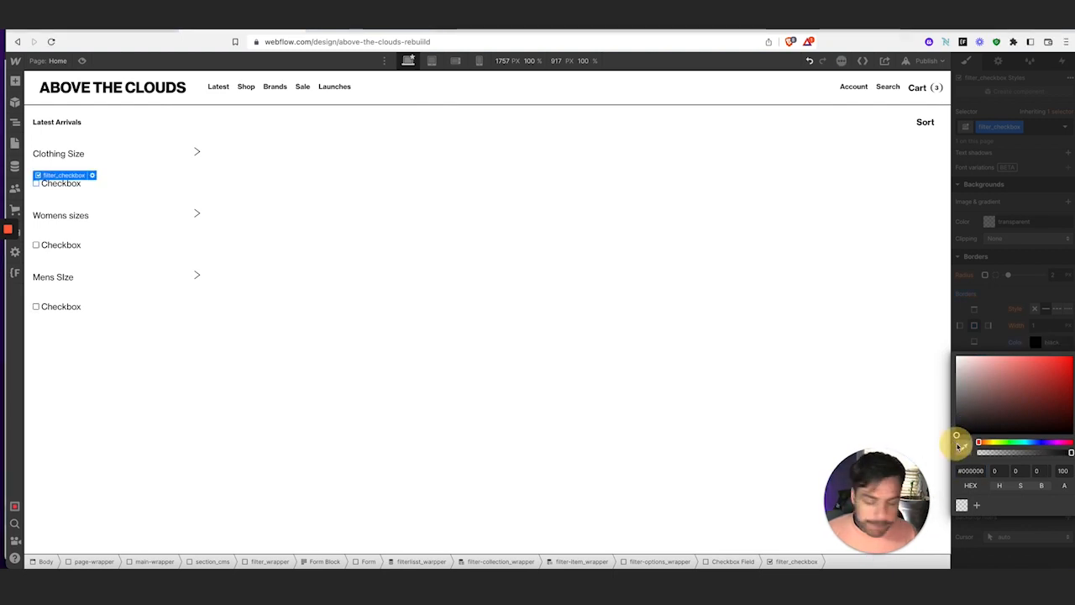
click(1039, 273)
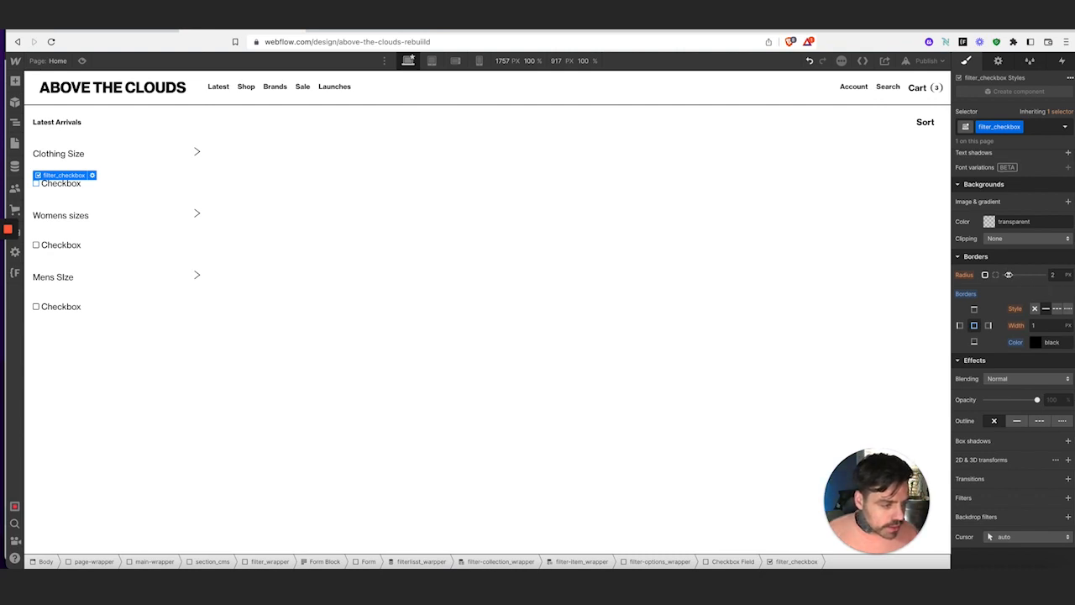
click(111, 31)
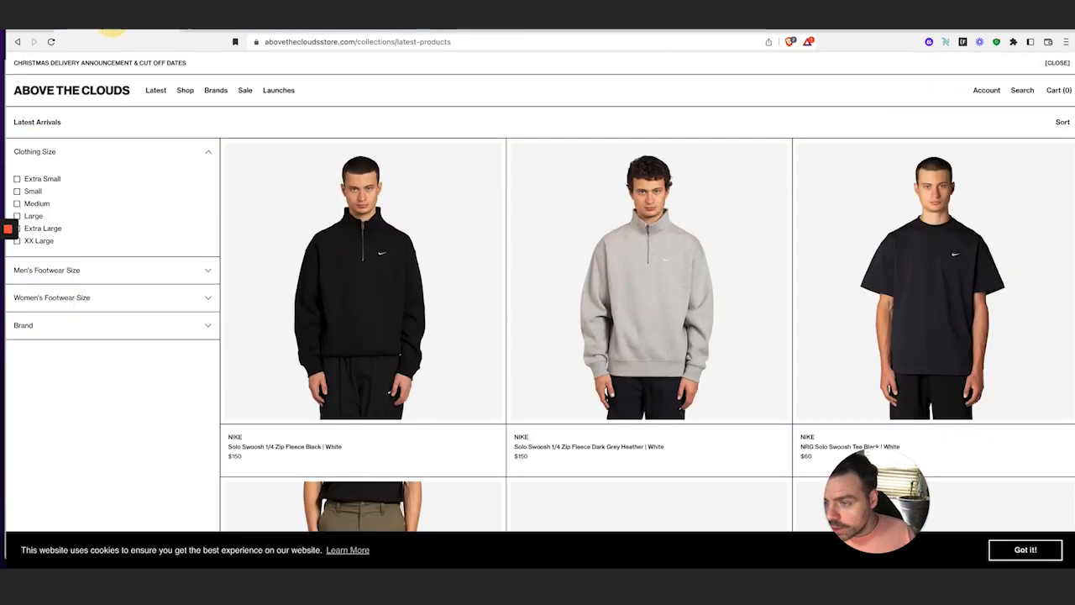
click(216, 35)
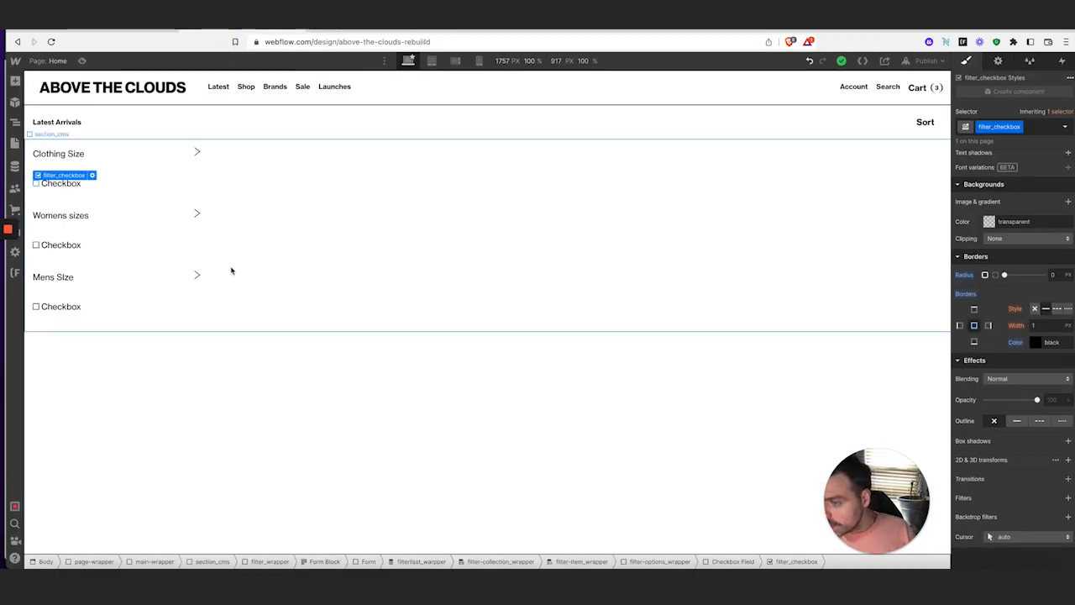
In the Checked state, remove the check-mark image and set border and background to black
click(1064, 127)
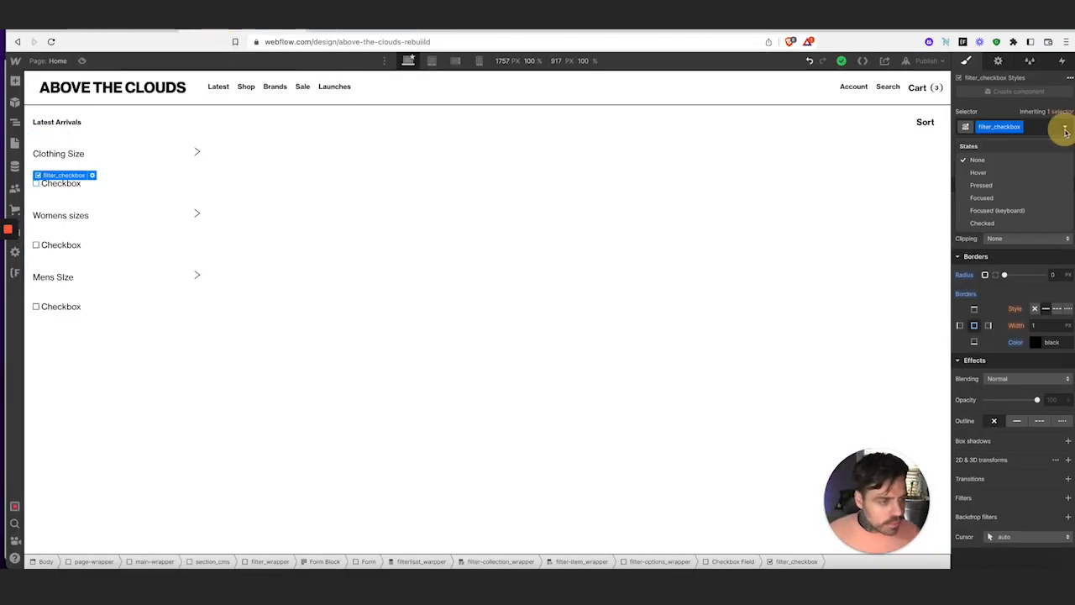
click(1028, 223)
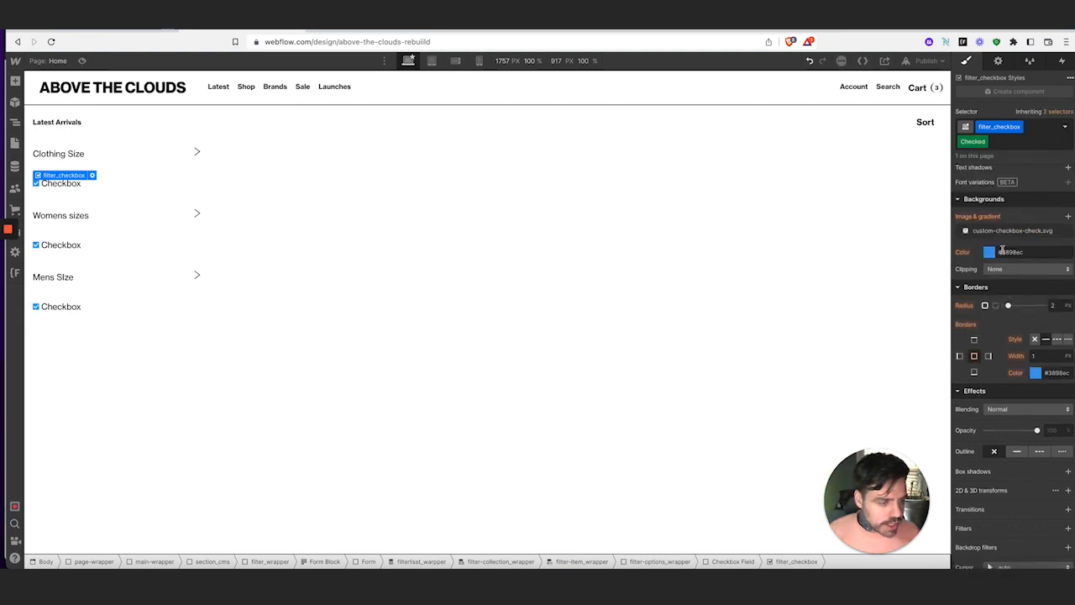
click(1067, 230)
click(1036, 358)
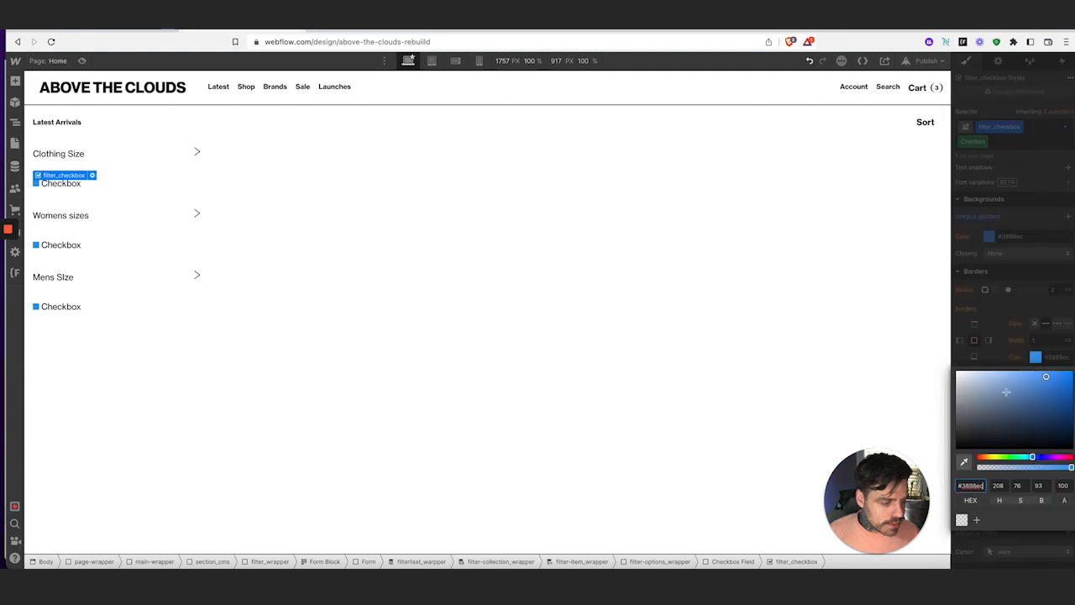
click(957, 449)
click(1000, 322)
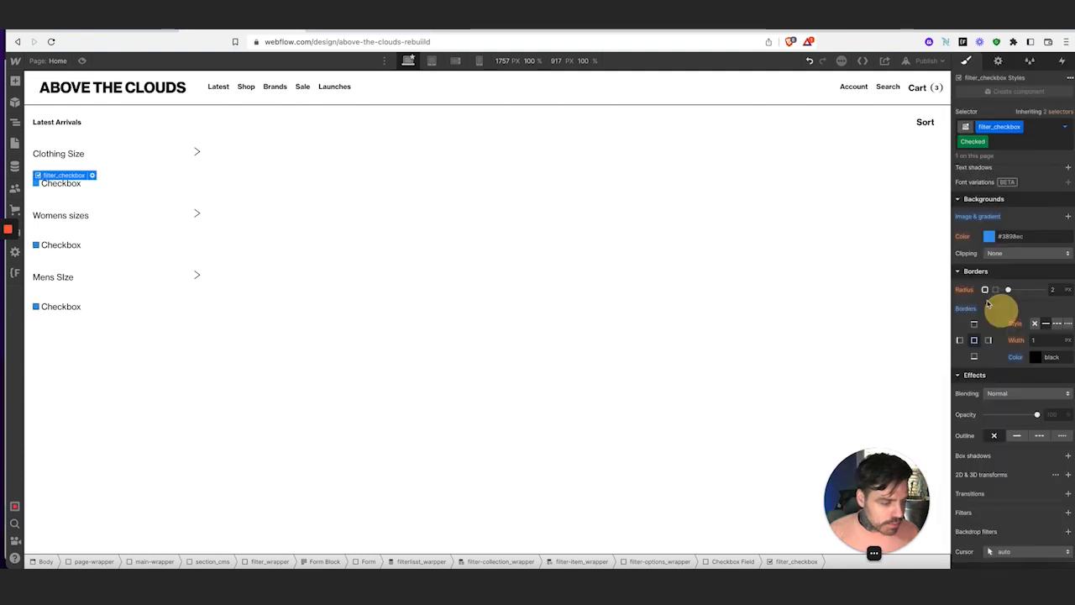
click(989, 237)
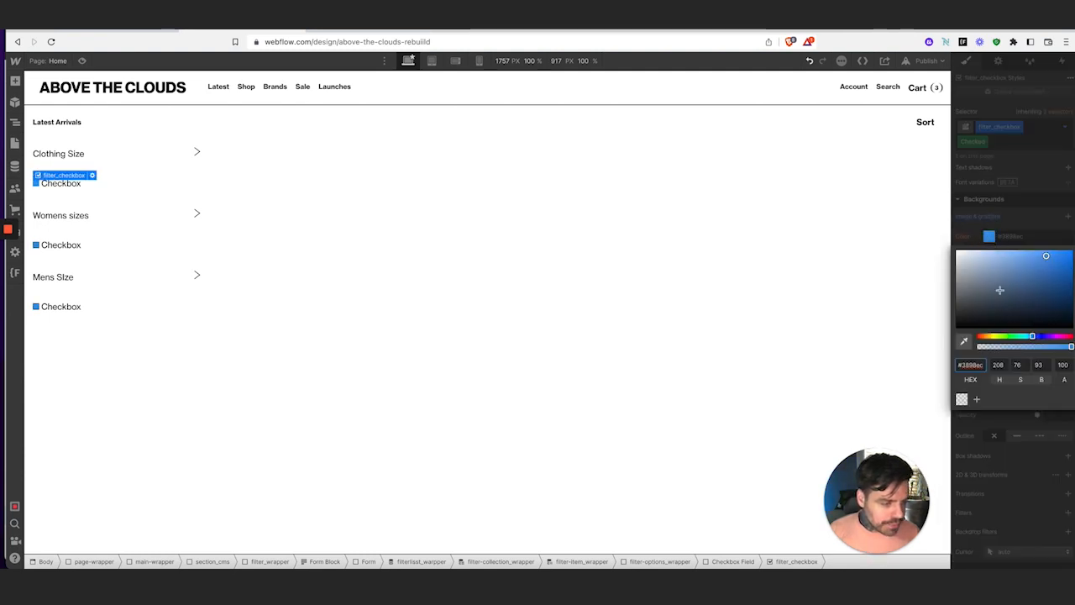
click(956, 326)
click(1019, 233)
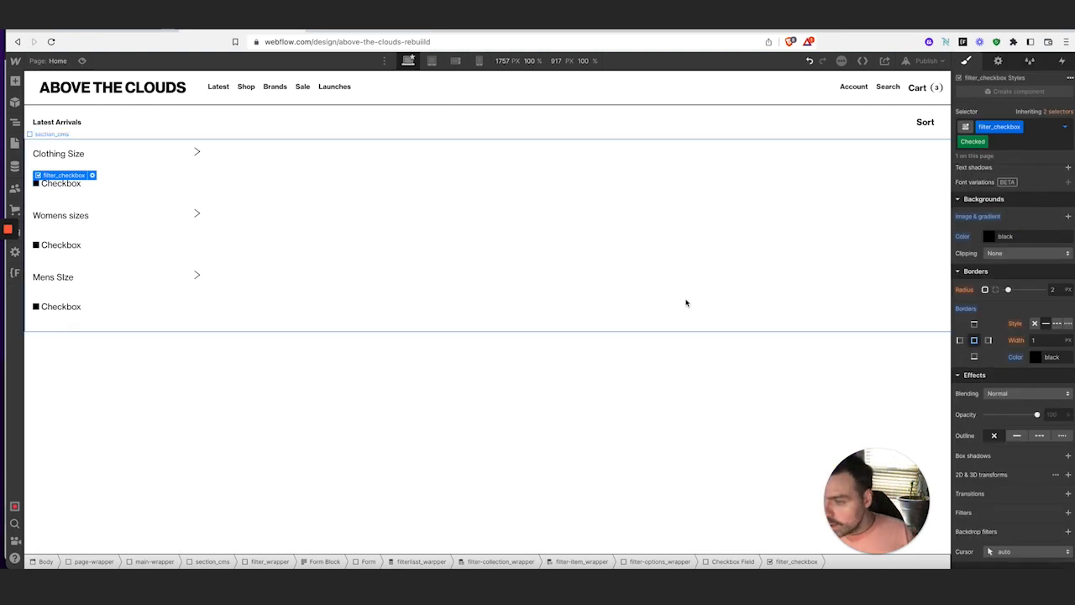
click(139, 186)
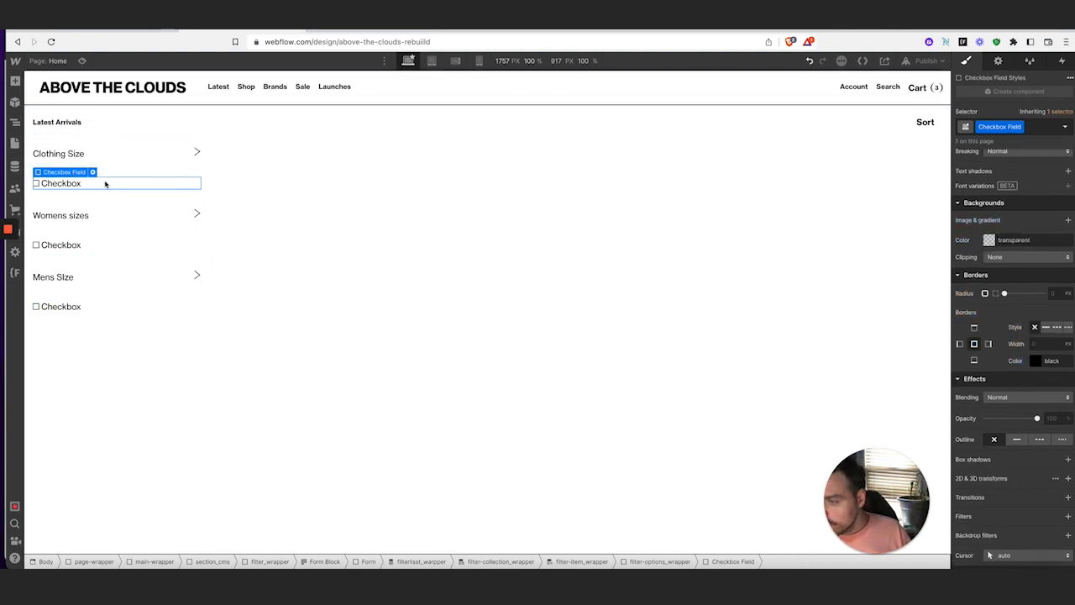
Review the Checkbox Field's settings: name Checkbox, Required and Start checked off, dynamic styles
click(69, 185)
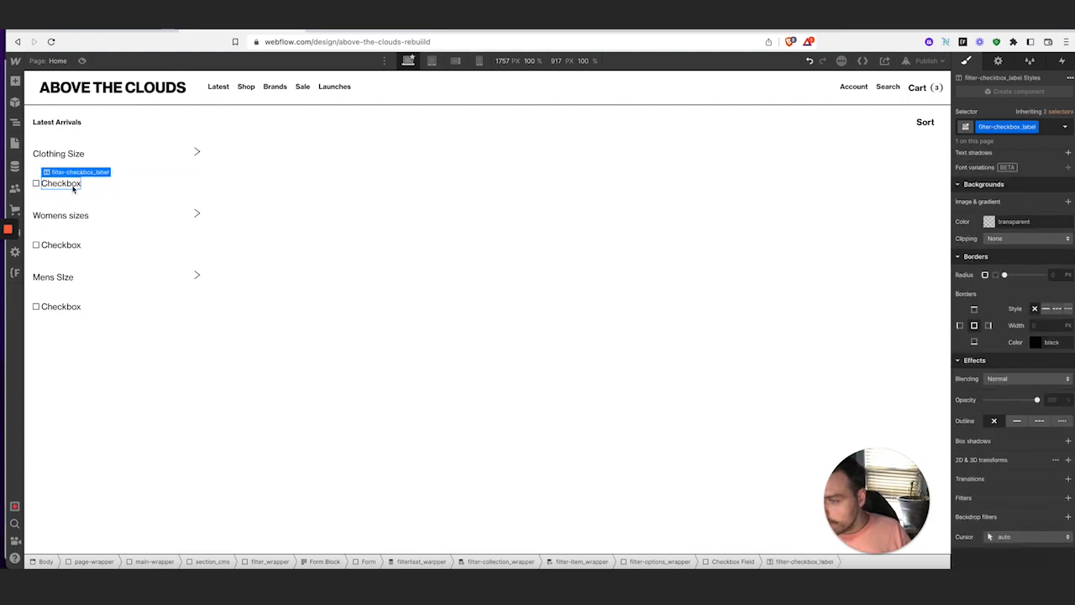
click(105, 187)
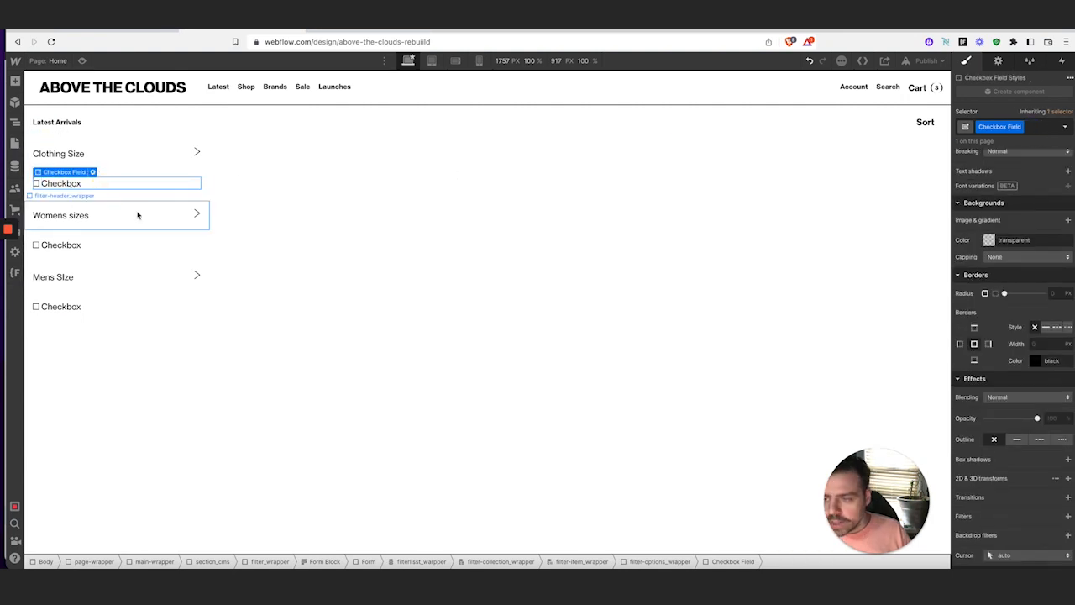
click(92, 172)
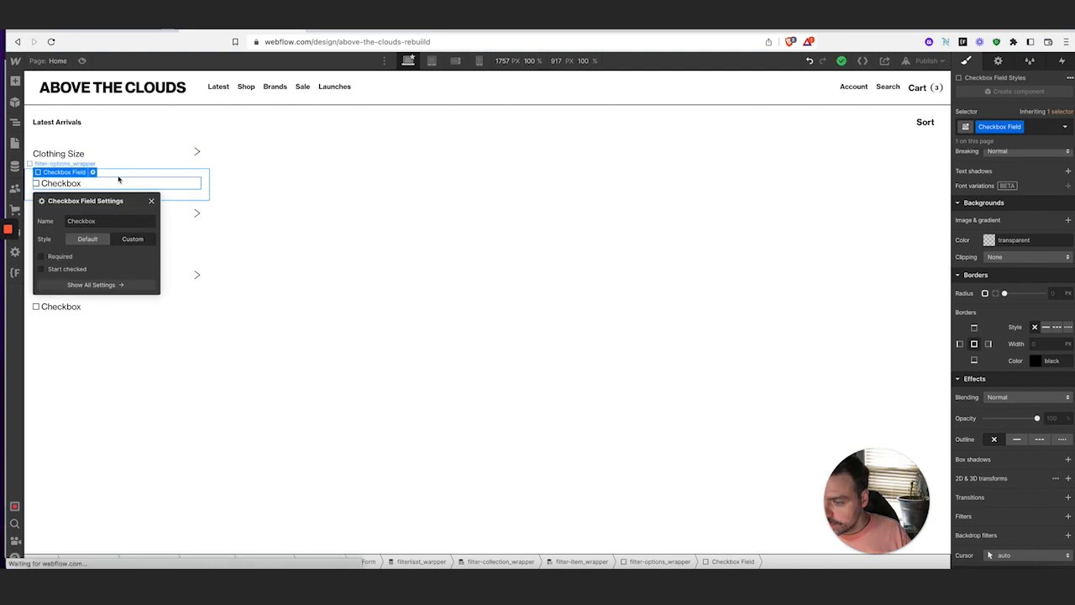
click(152, 201)
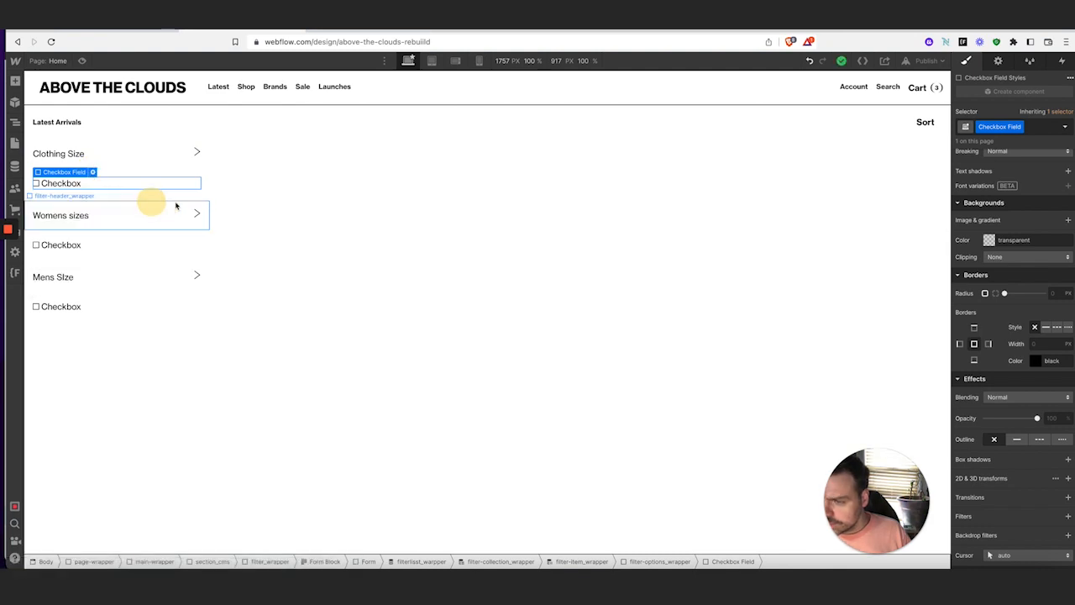
click(1000, 62)
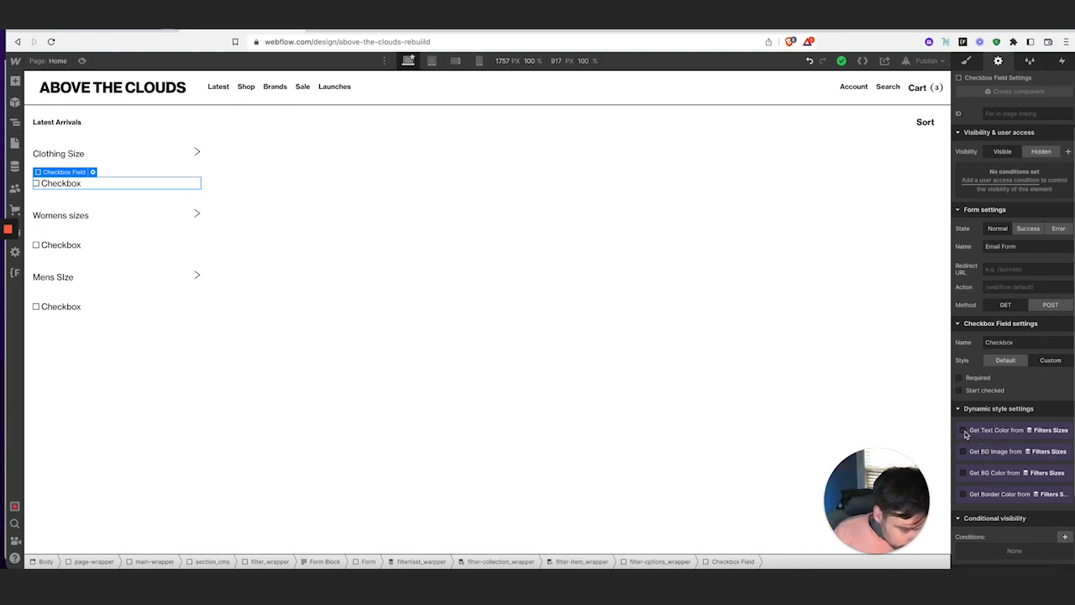
click(965, 434)
click(979, 443)
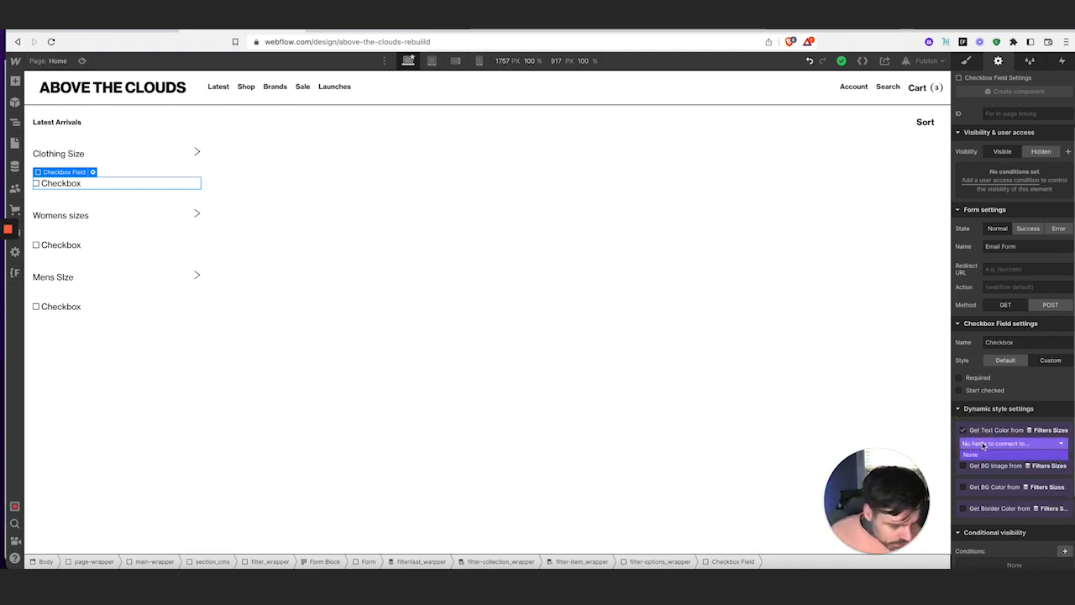
click(1016, 408)
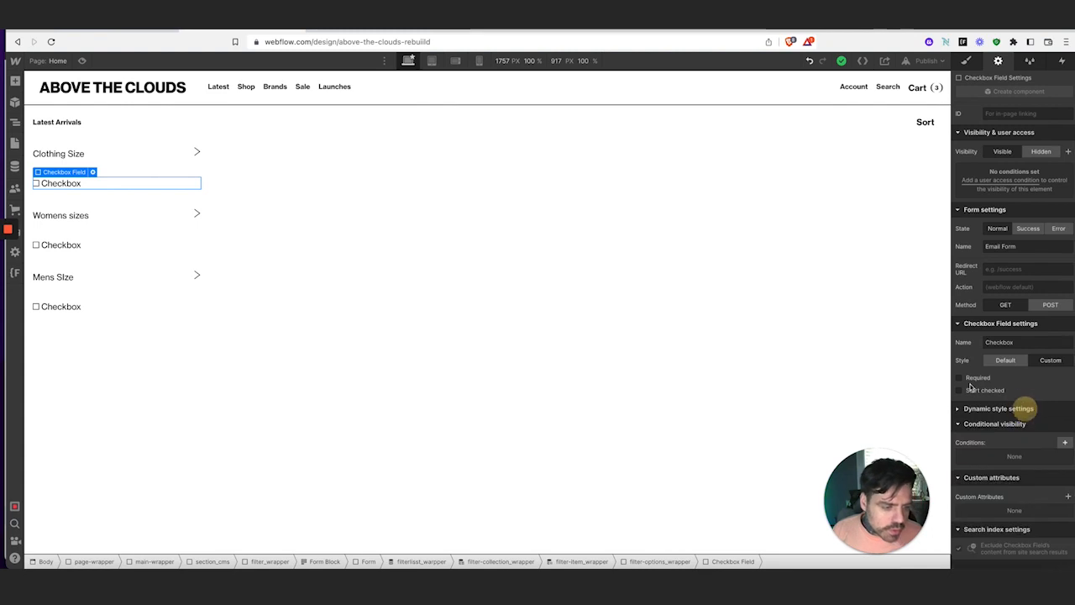
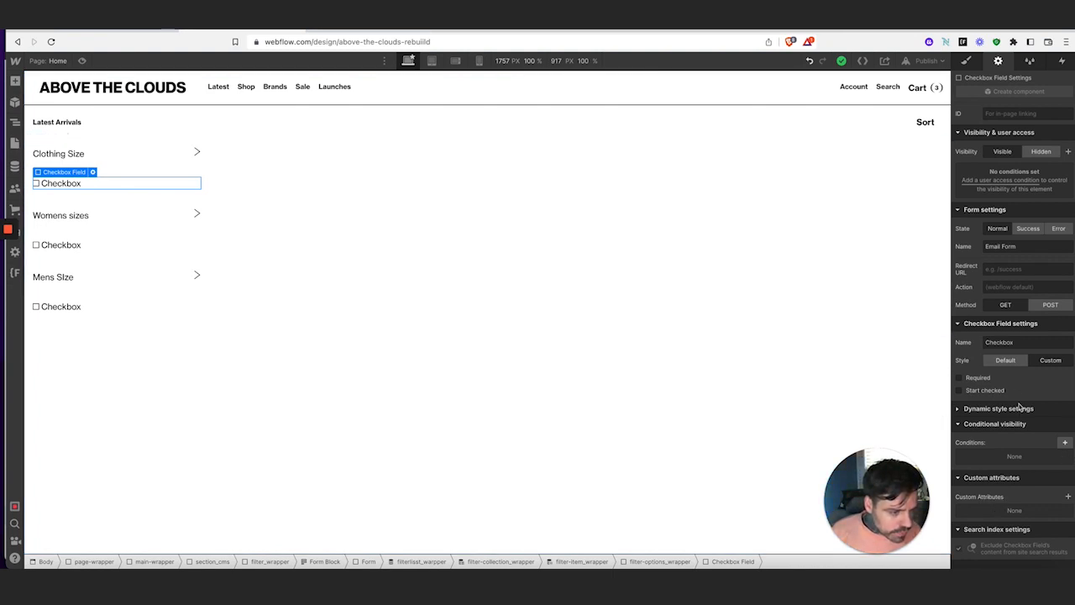
Review the checkbox's dynamic style options and remove the text colour binding
click(963, 409)
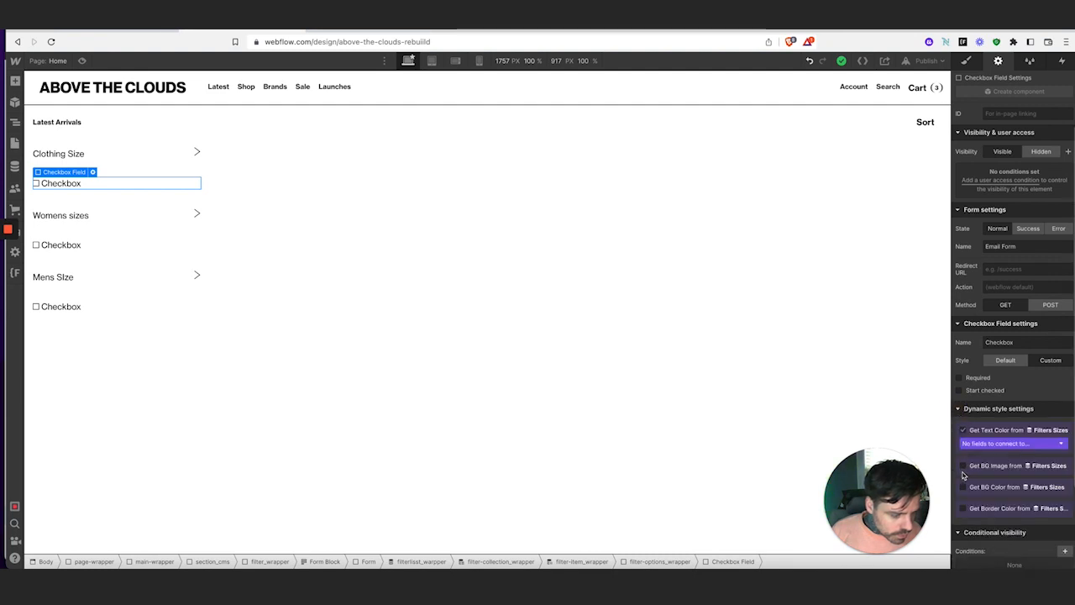
scroll(964, 511, down, 1)
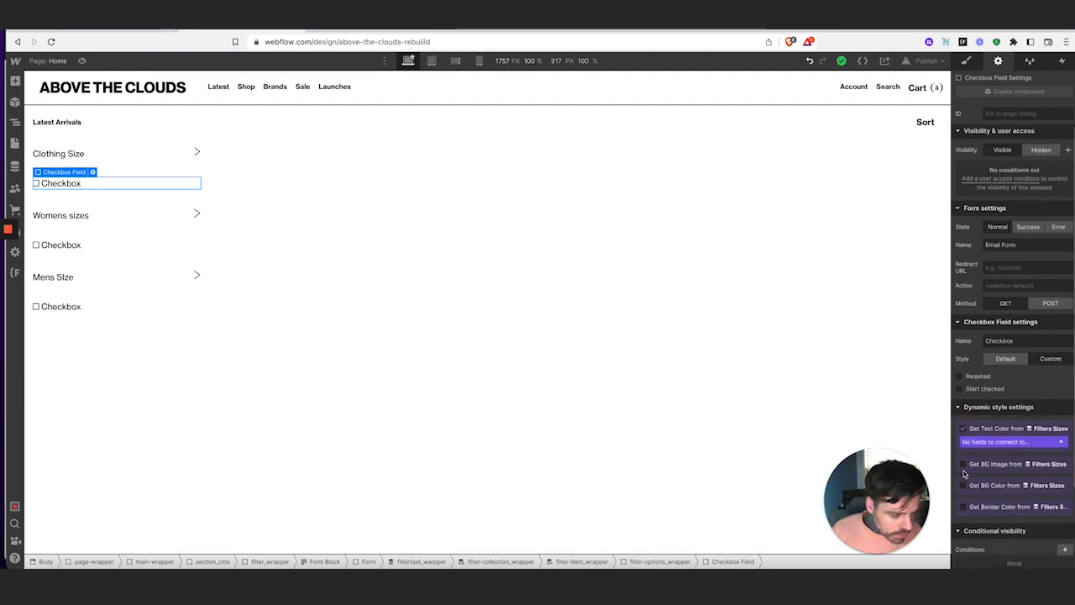
click(1010, 442)
click(1041, 433)
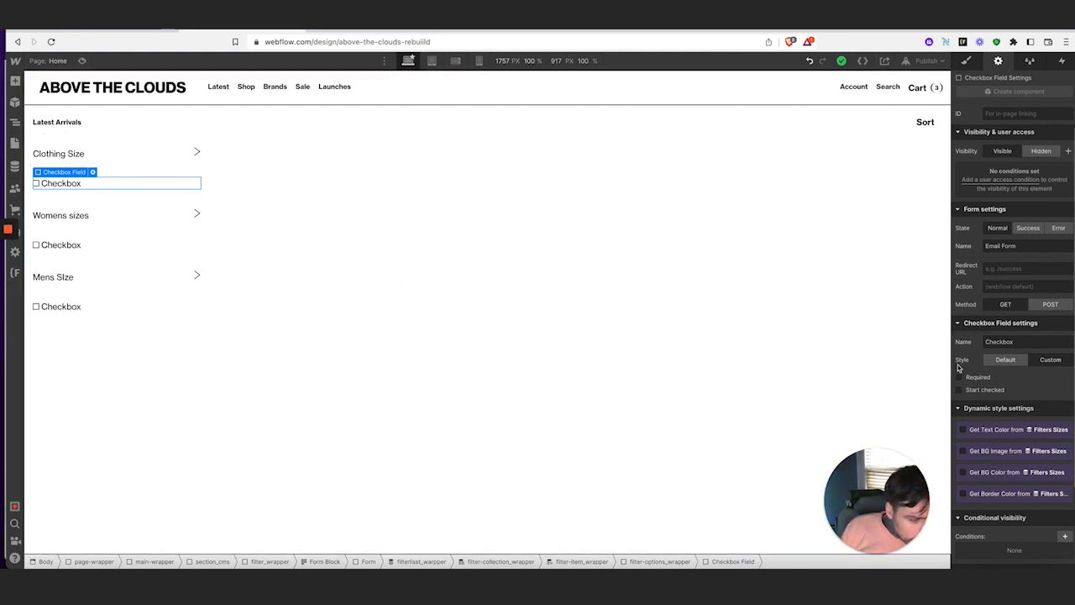
scroll(995, 395, down, 2)
scroll(994, 396, down, 1)
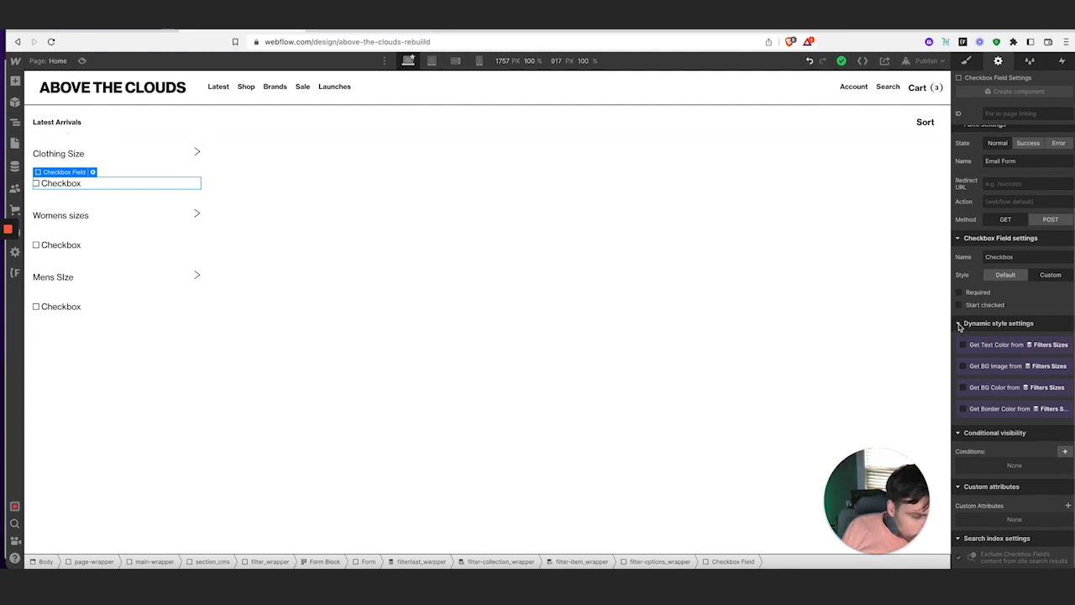
scroll(976, 326, up, 2)
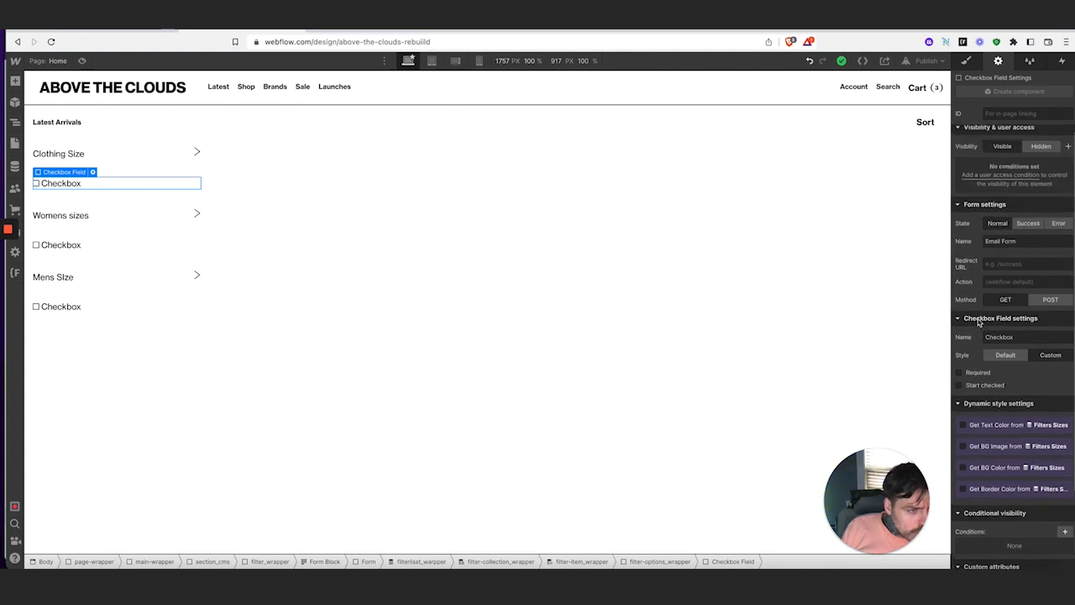
Bind the checkbox label text to the Filters Sizes Size 1 field, showing xs and us 5
click(55, 184)
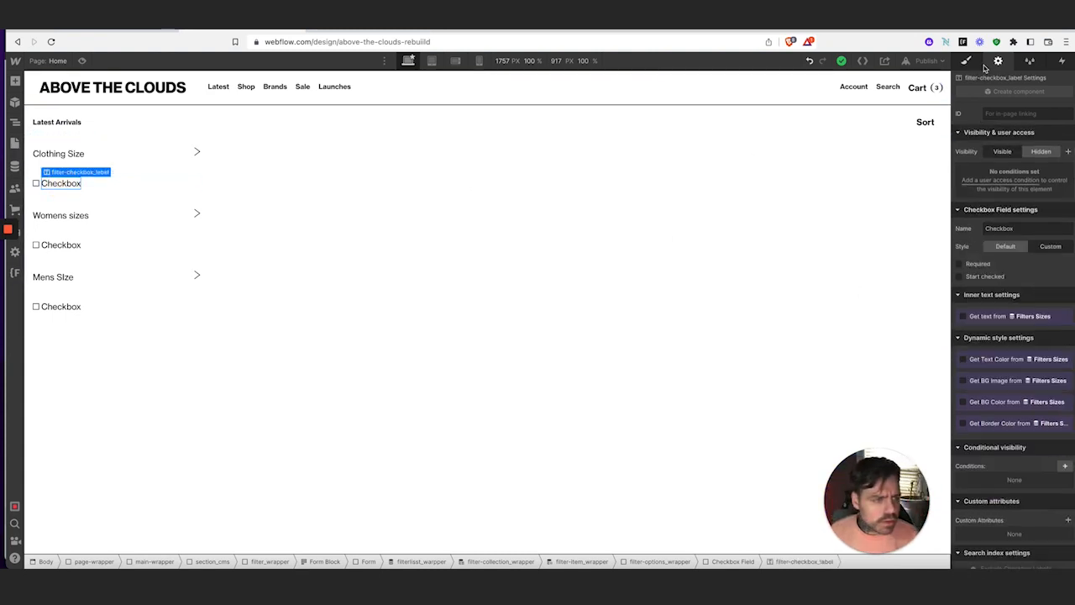
click(963, 316)
click(985, 329)
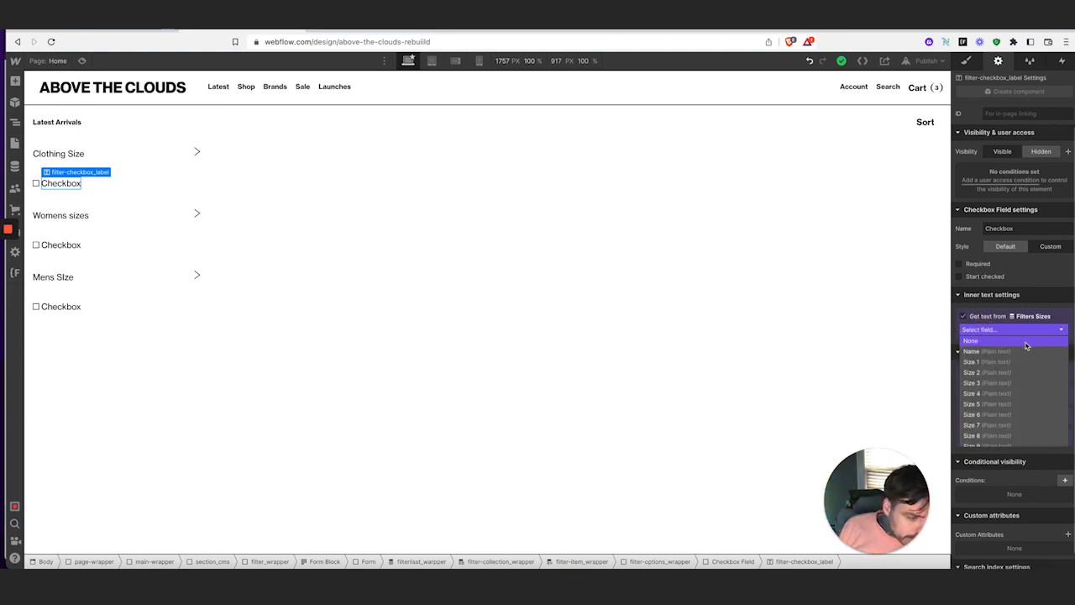
click(1028, 362)
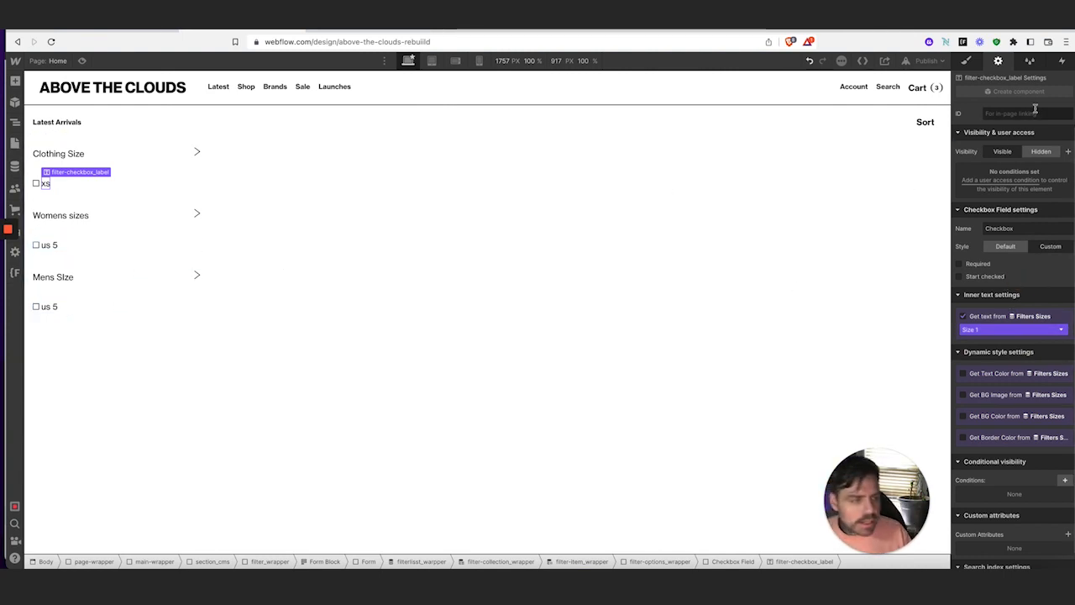
click(966, 61)
Set the checkbox label's line height to 1
scroll(1053, 382, down, 5)
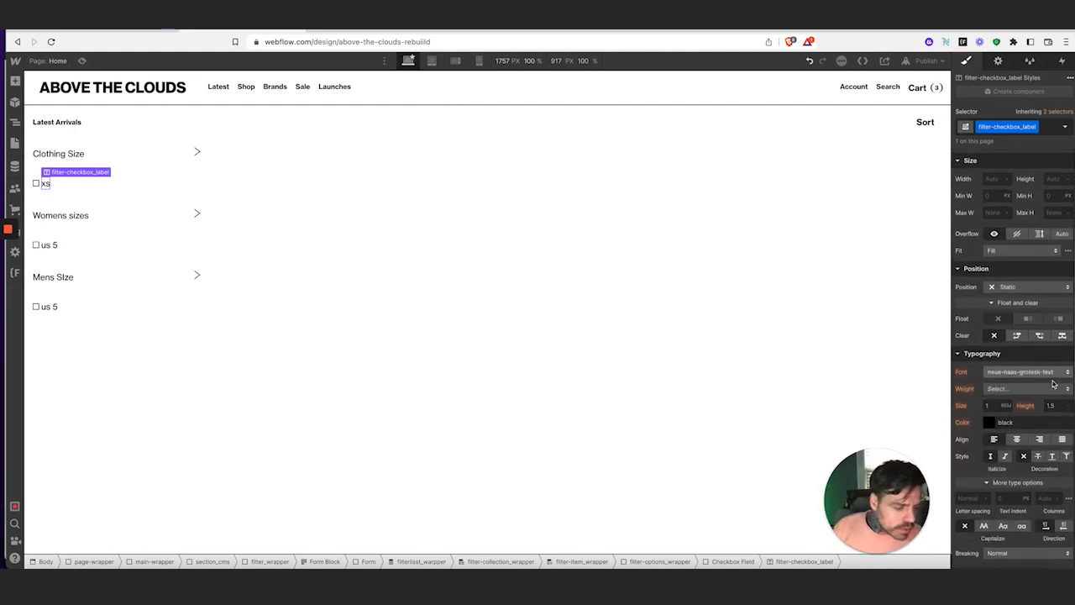
scroll(1053, 382, up, 3)
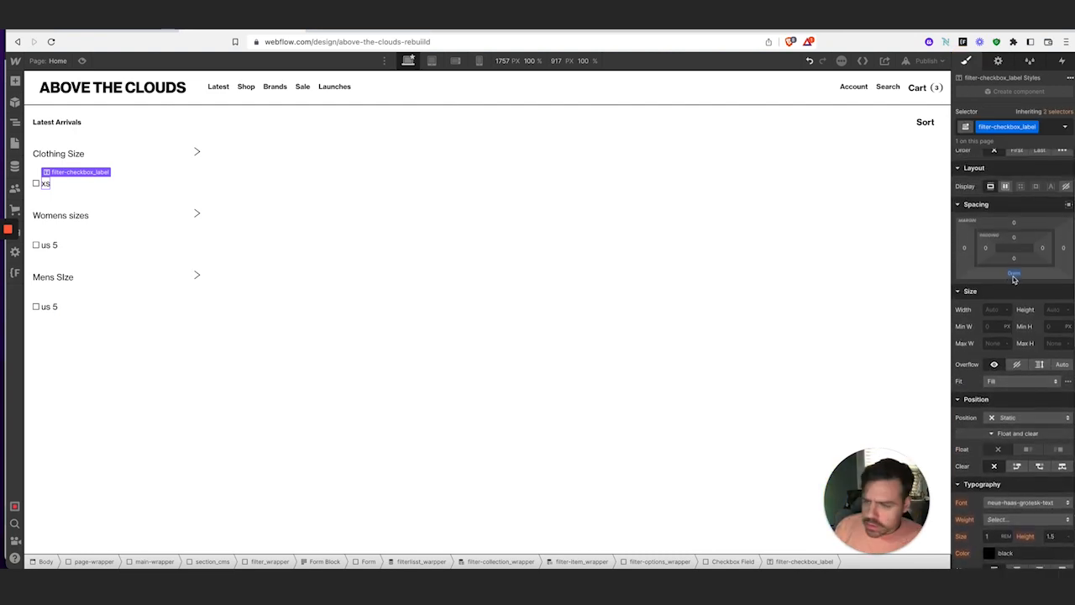
scroll(1046, 416, down, 2)
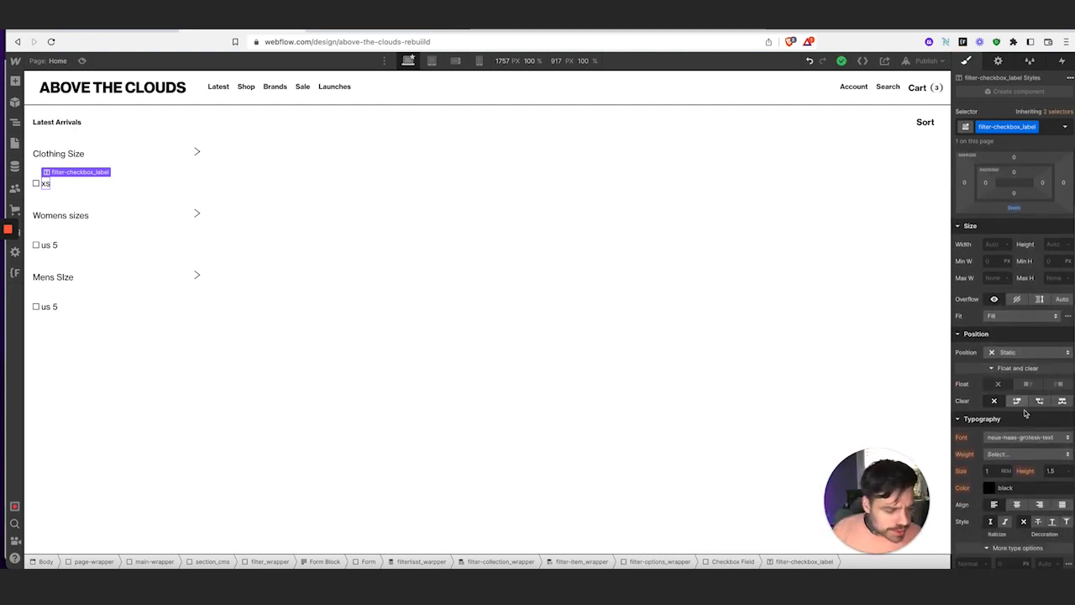
click(1051, 437)
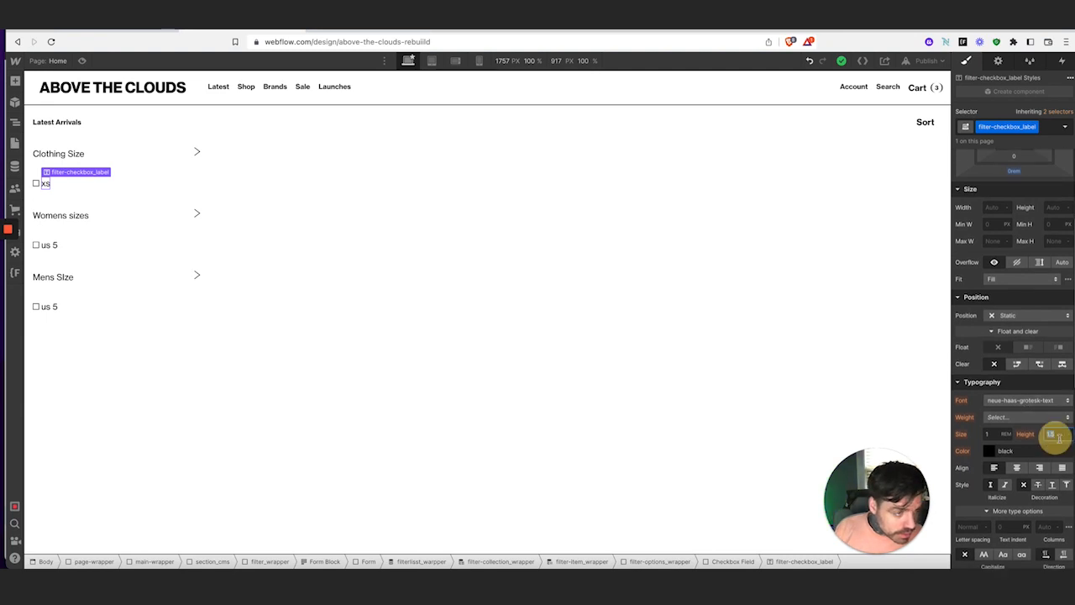
text(1)
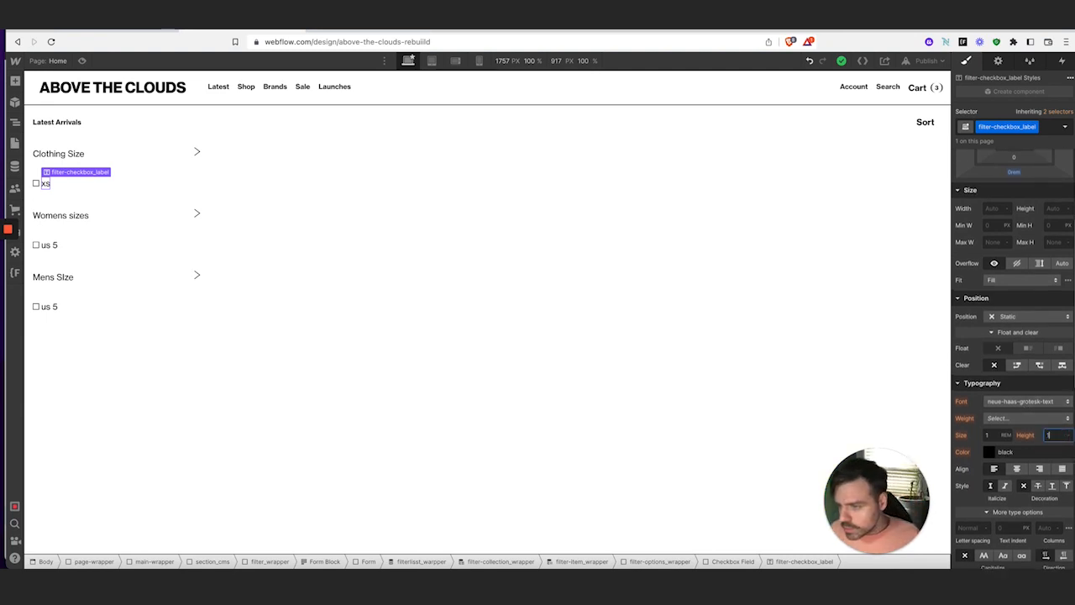
key(Tab)
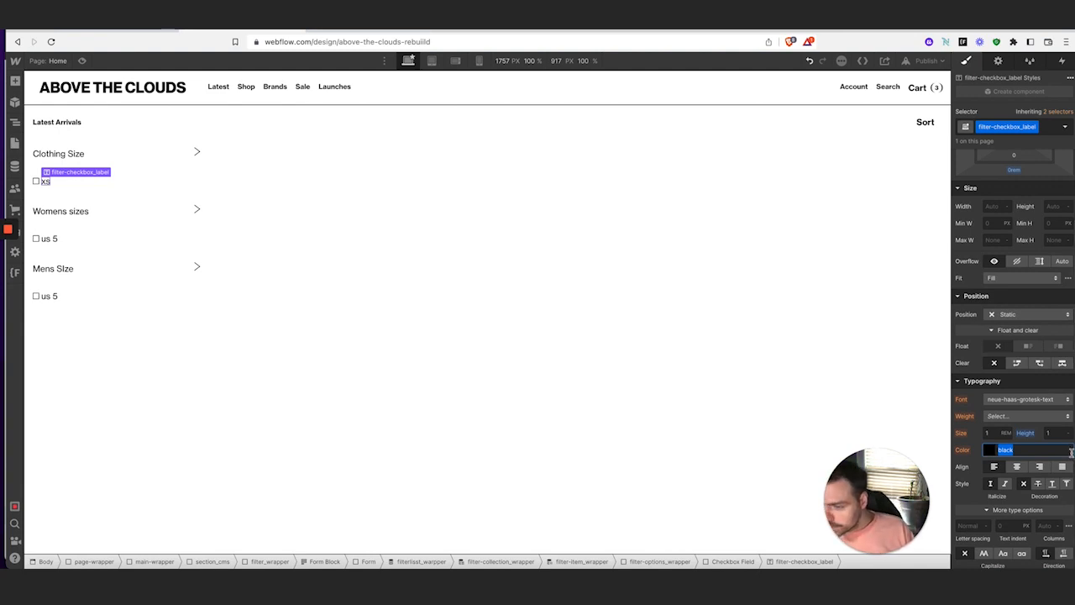
Try uppercase, compare with the live store, then set the label casing to Capitalize
scroll(999, 458, down, 3)
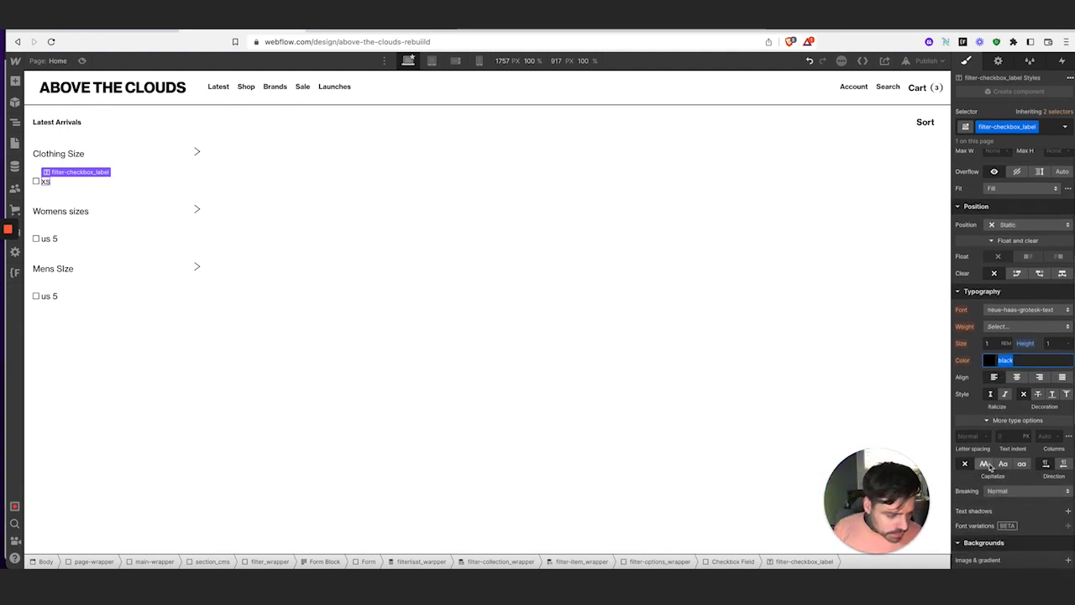
click(989, 466)
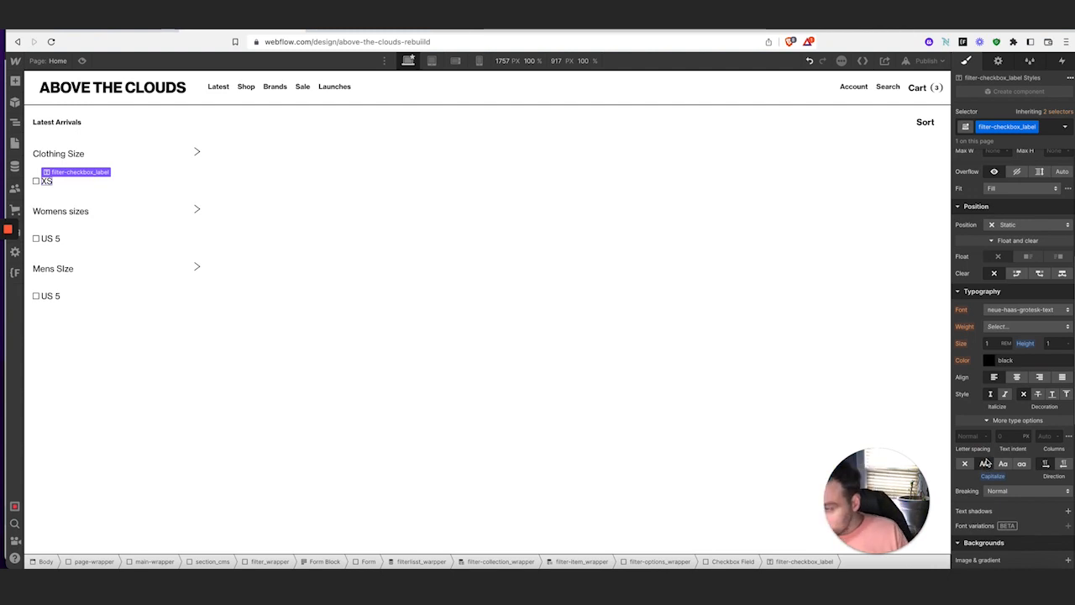
click(116, 31)
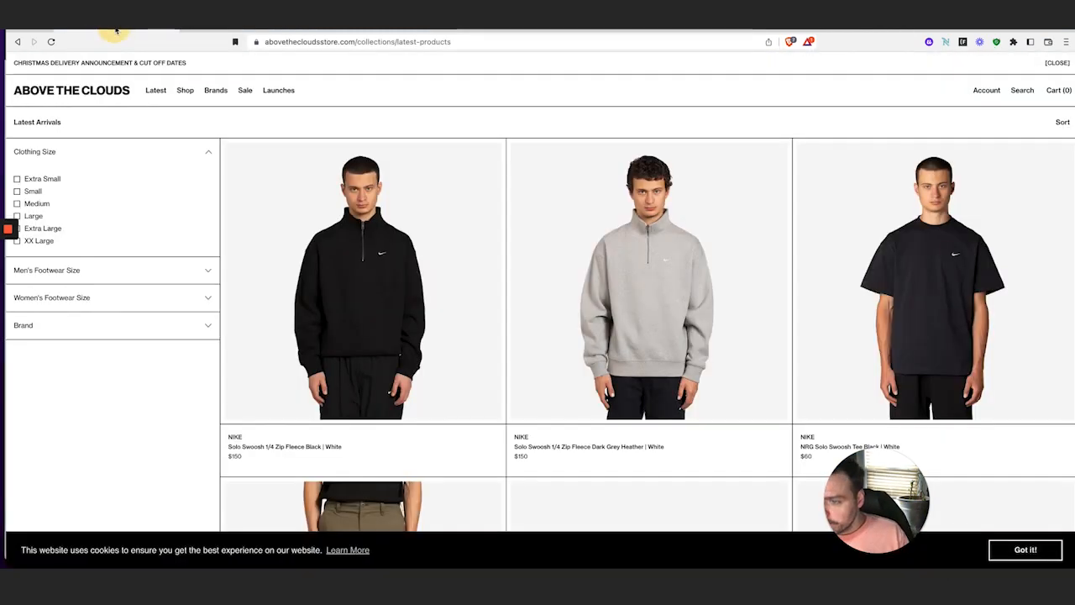
click(223, 31)
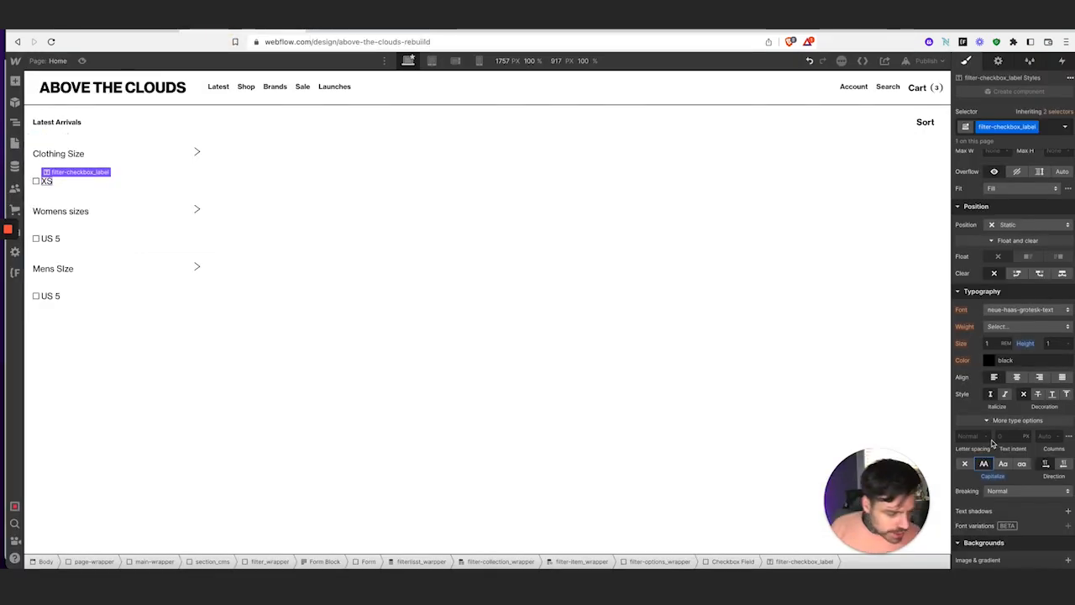
click(1003, 464)
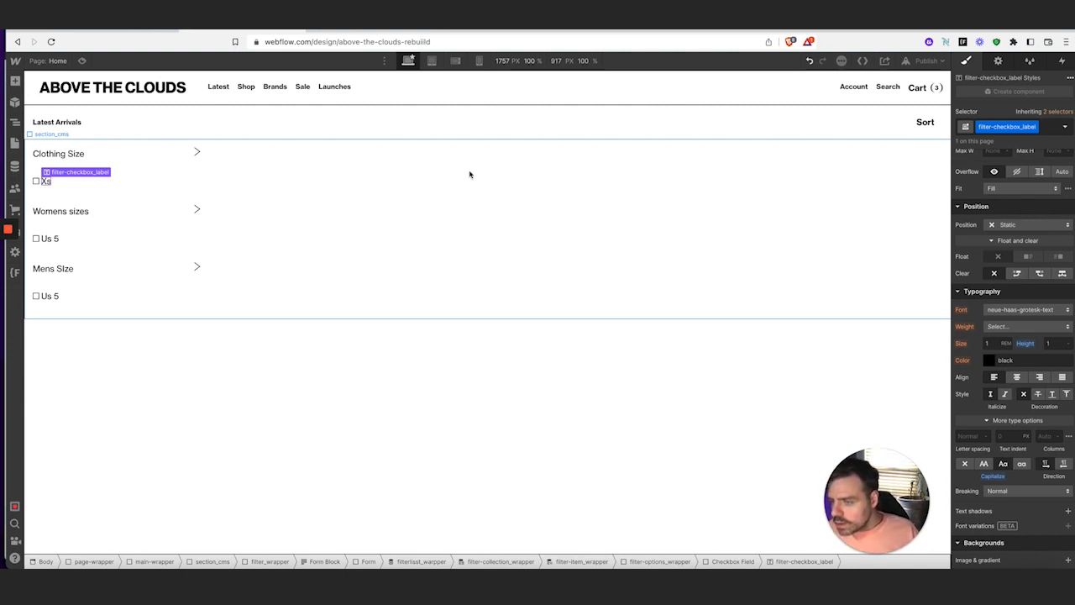
Insert a Collection List into the Form, fed from the Filters Brands collection
click(15, 123)
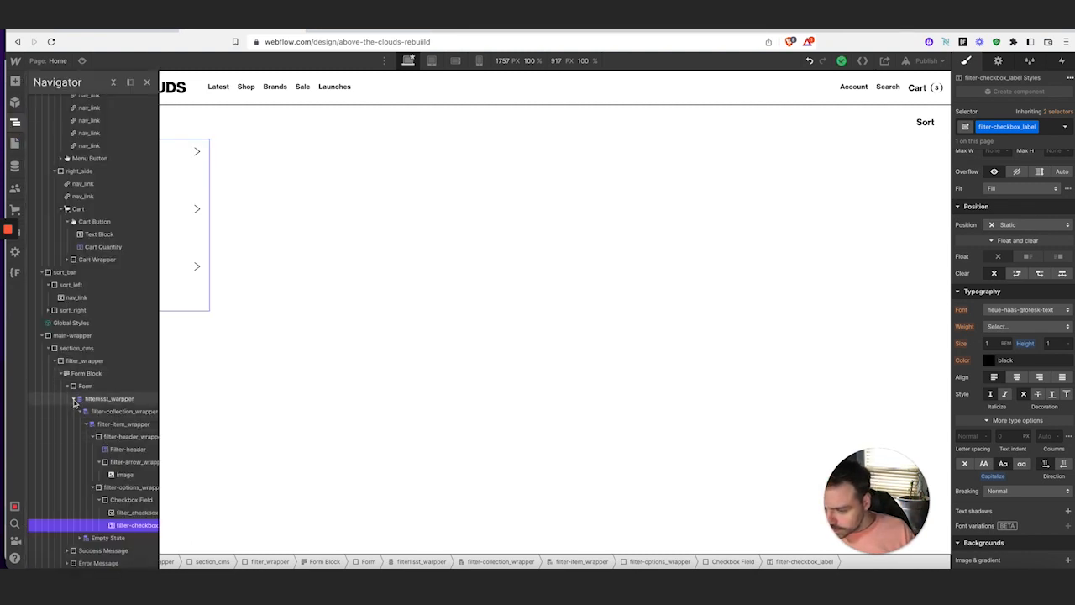
click(76, 399)
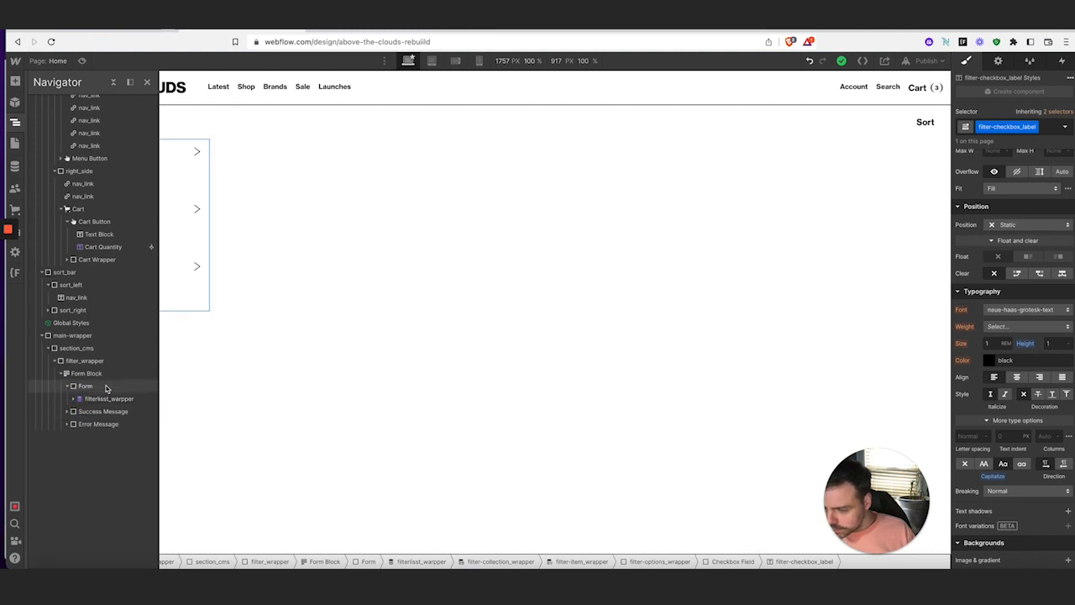
click(106, 387)
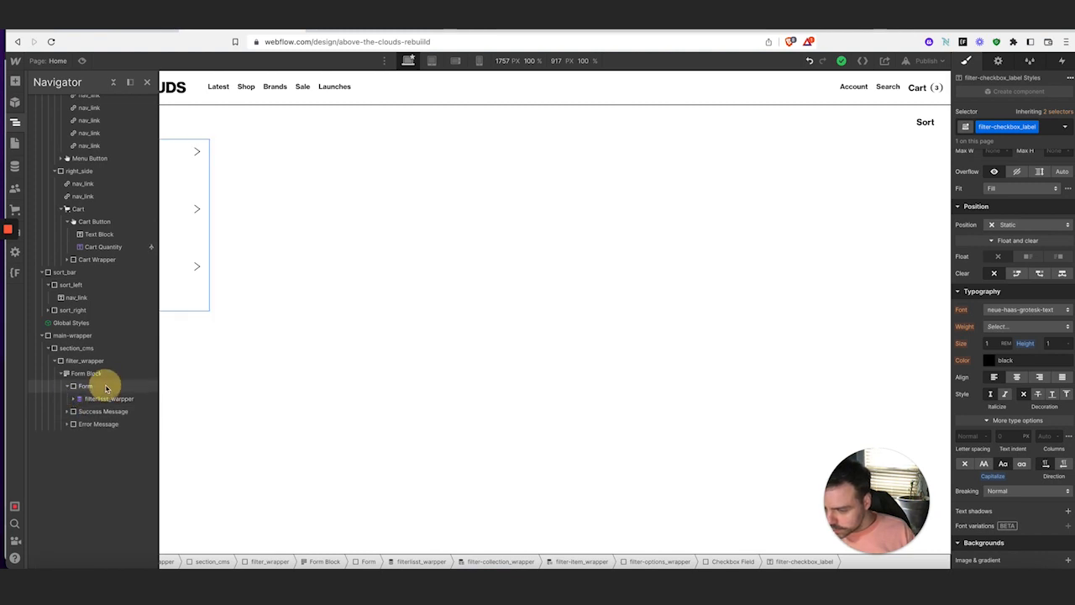
click(14, 81)
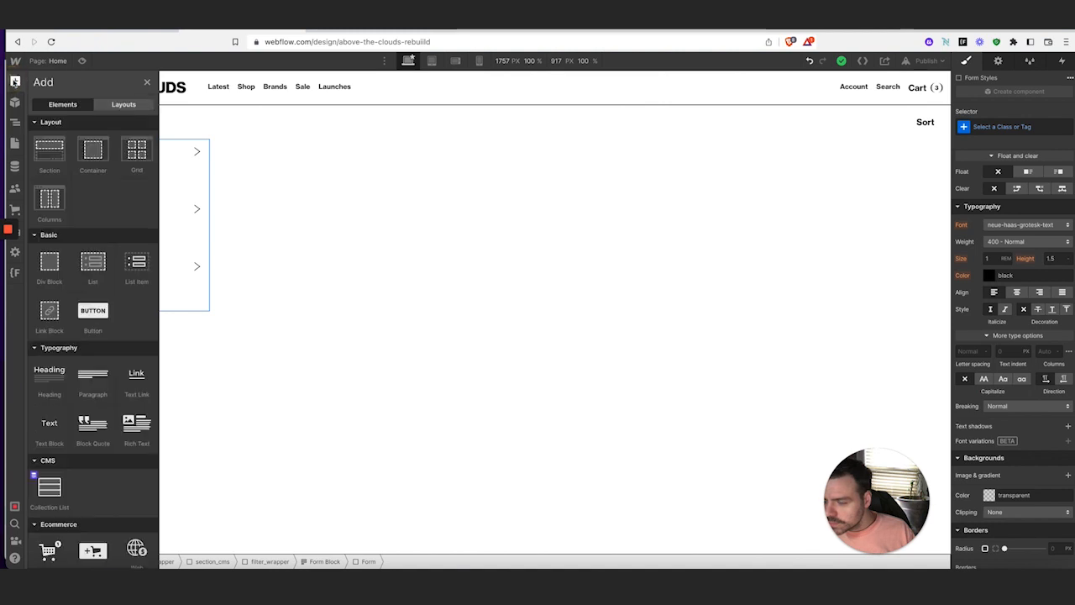
click(48, 482)
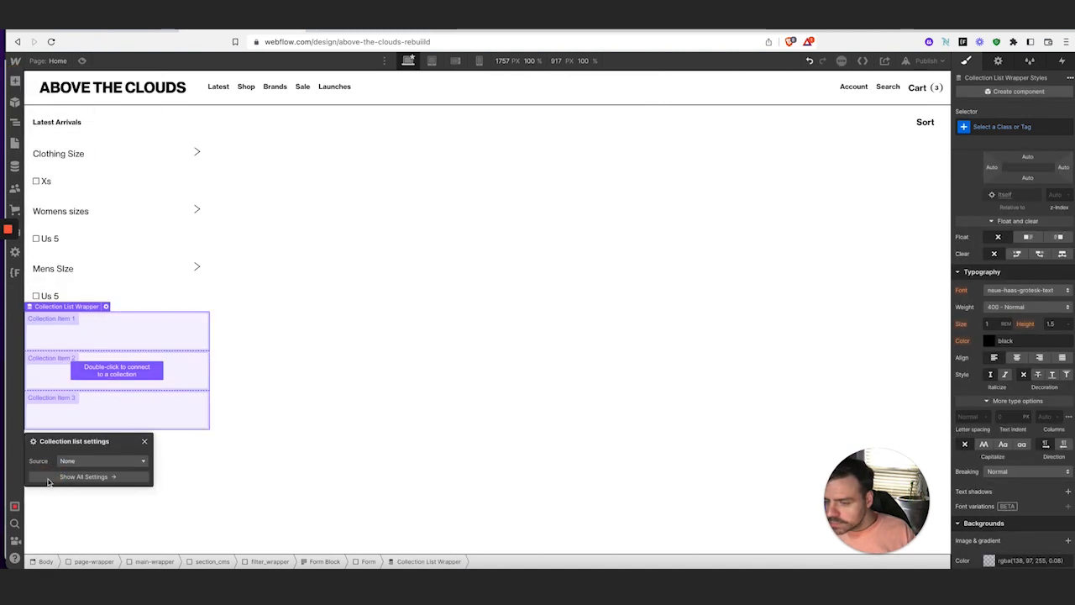
click(69, 461)
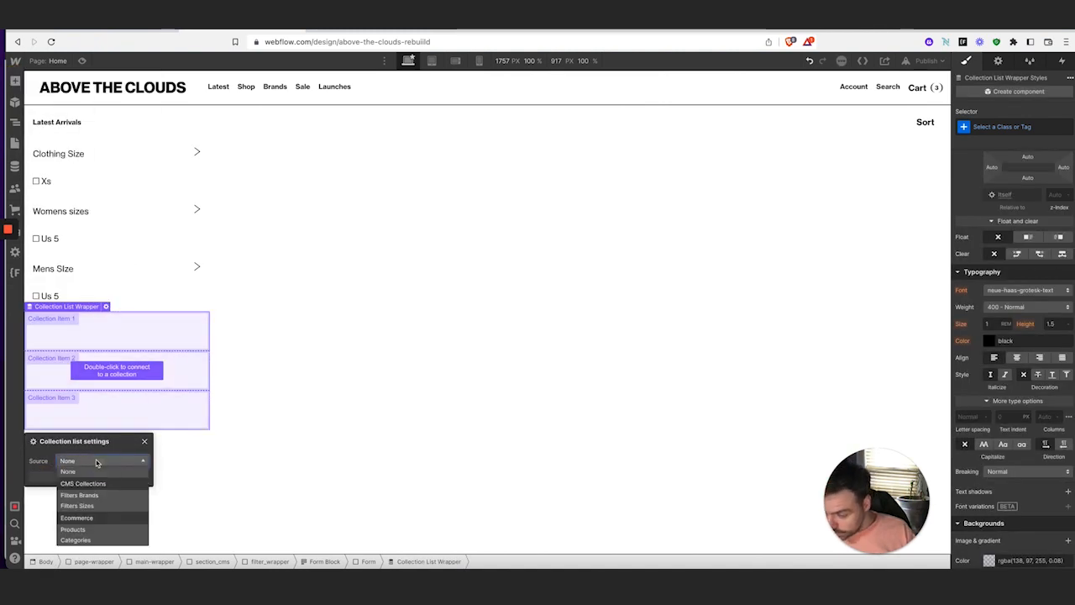
click(121, 496)
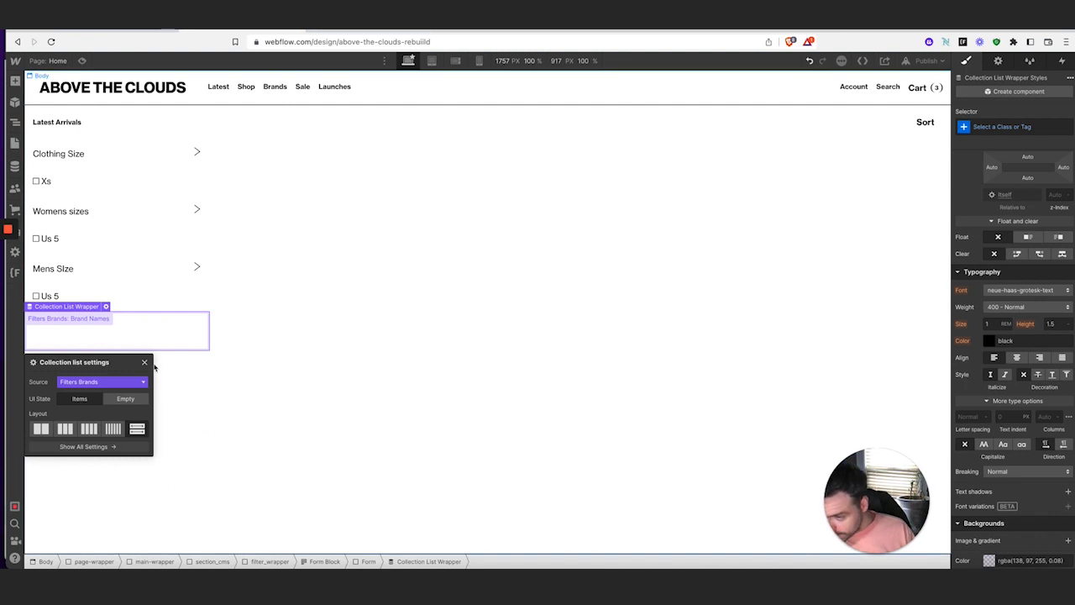
click(145, 363)
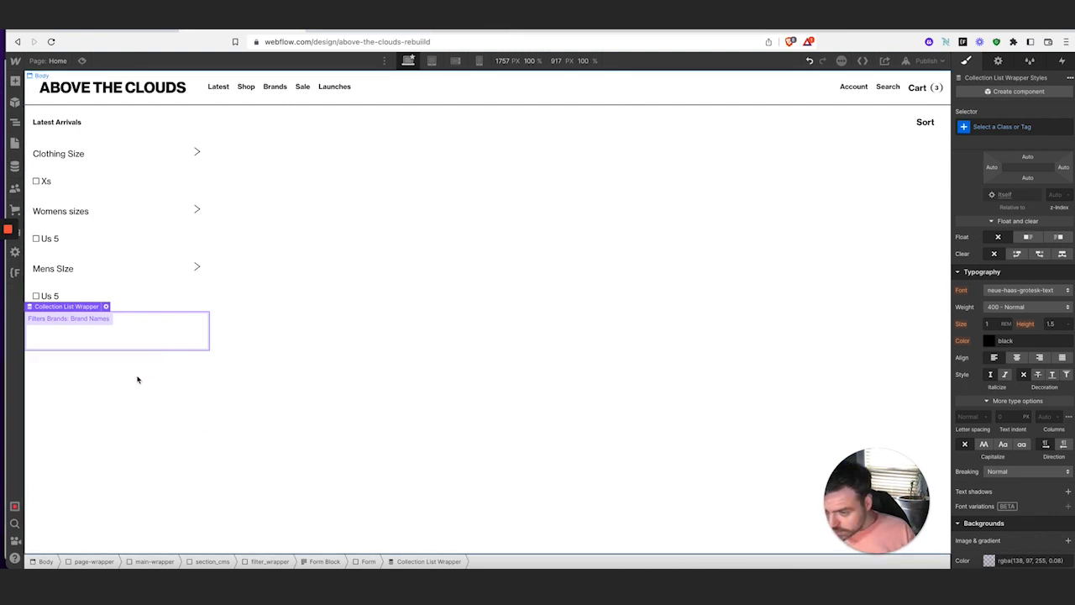
Apply the existing filter-collection_wrapper class to the brand Collection List Wrapper
click(1004, 125)
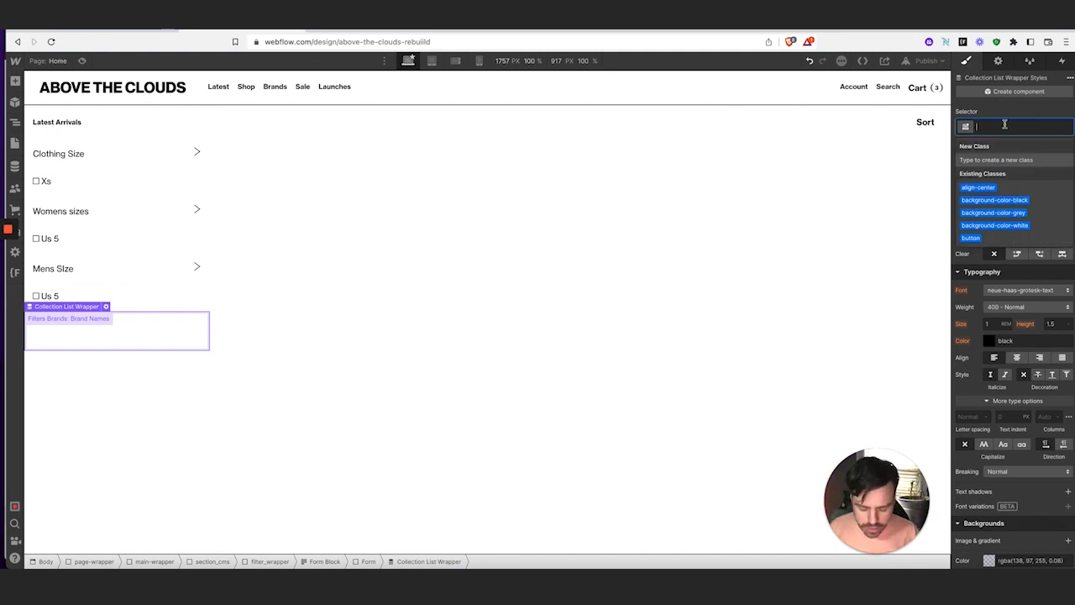
text(col)
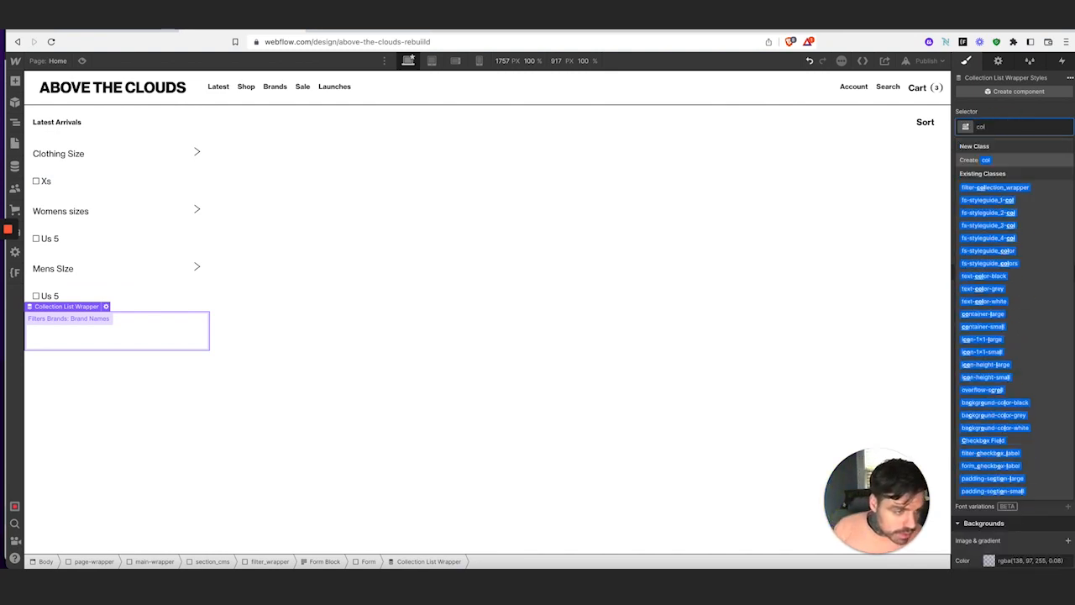
key(BackSpace)
key(BackSpace)
key(BackSpace)
text(filter)
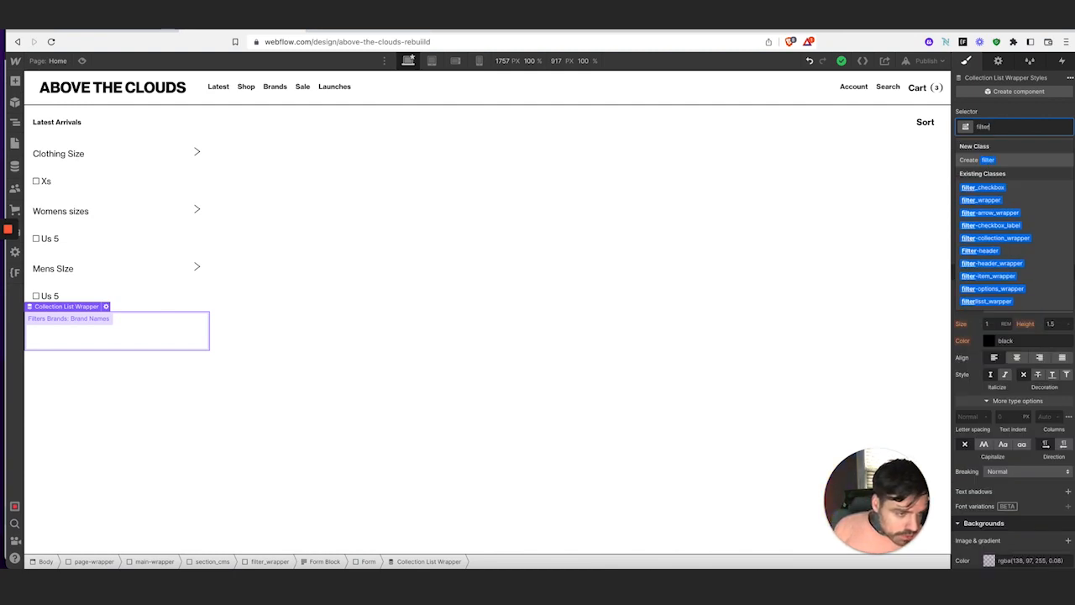
click(1019, 238)
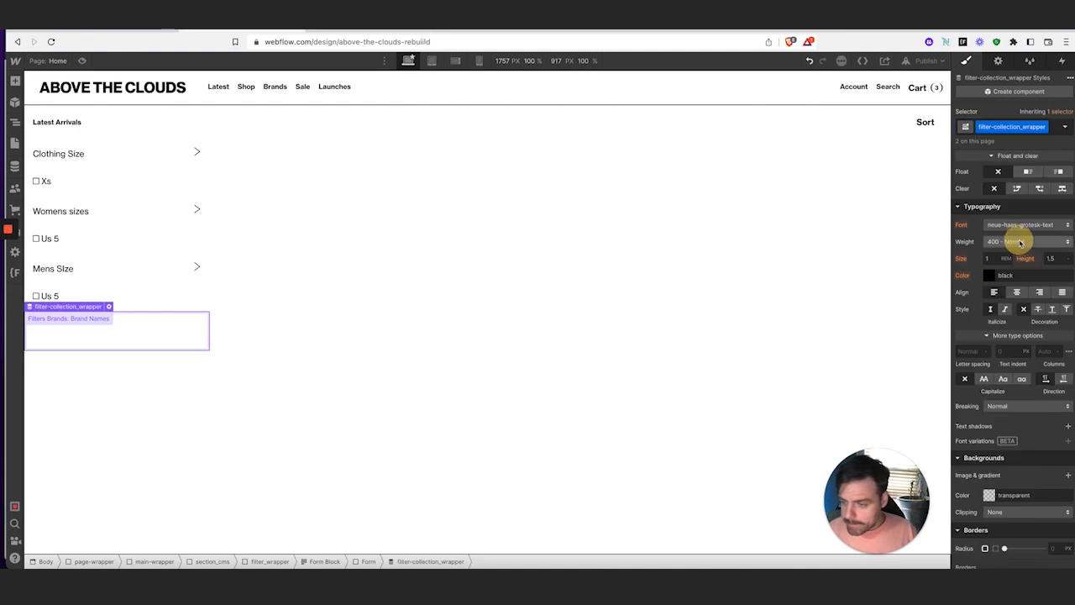
Select the size group's inner Collection List and draft a class name, then erase it
click(14, 123)
click(74, 412)
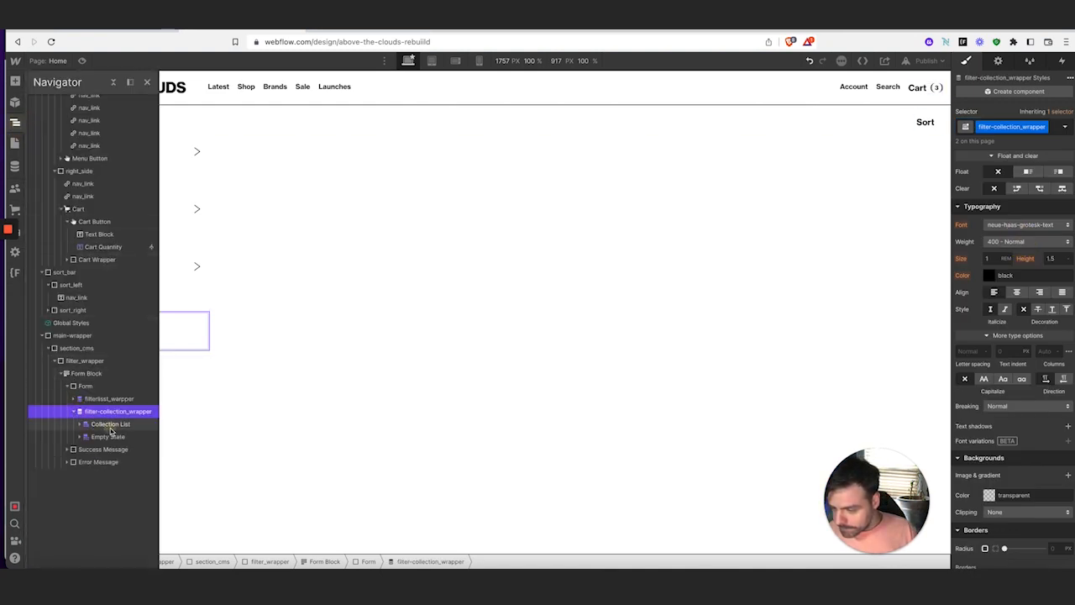
click(110, 425)
click(1029, 126)
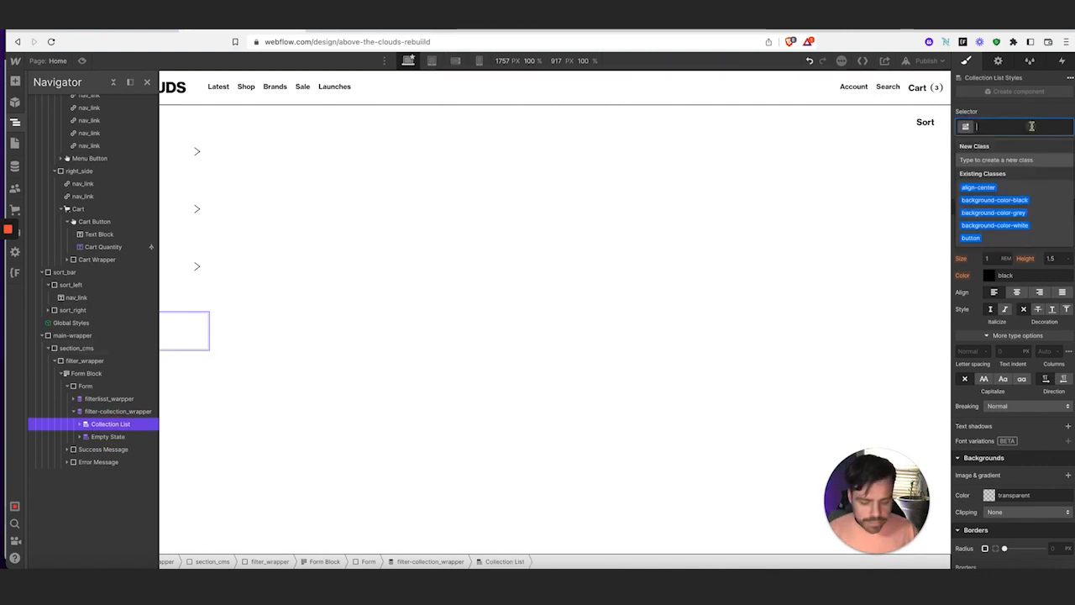
text(filter)
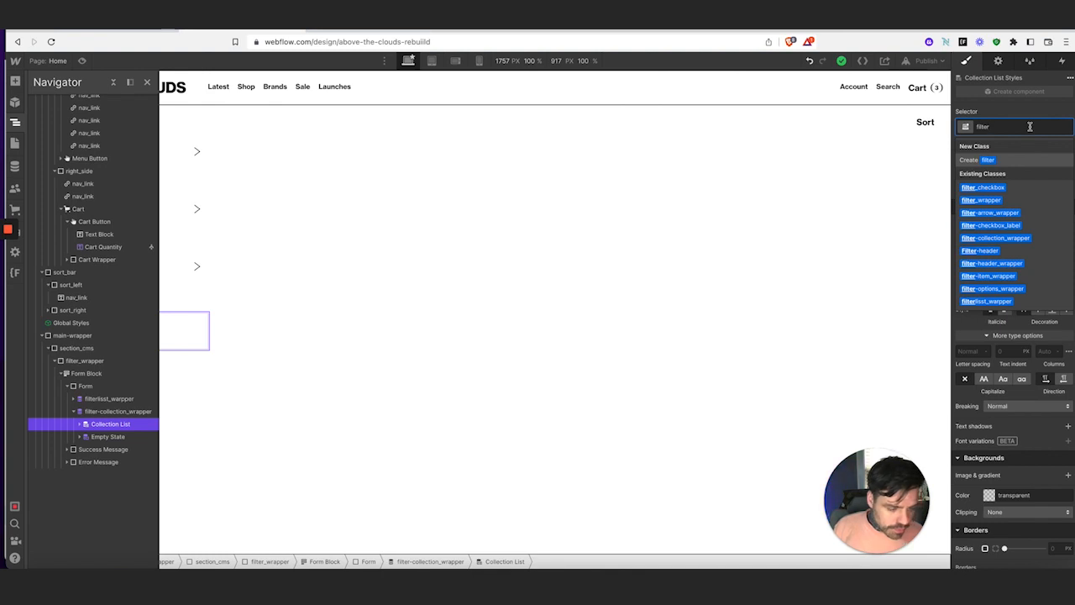
text(collection)
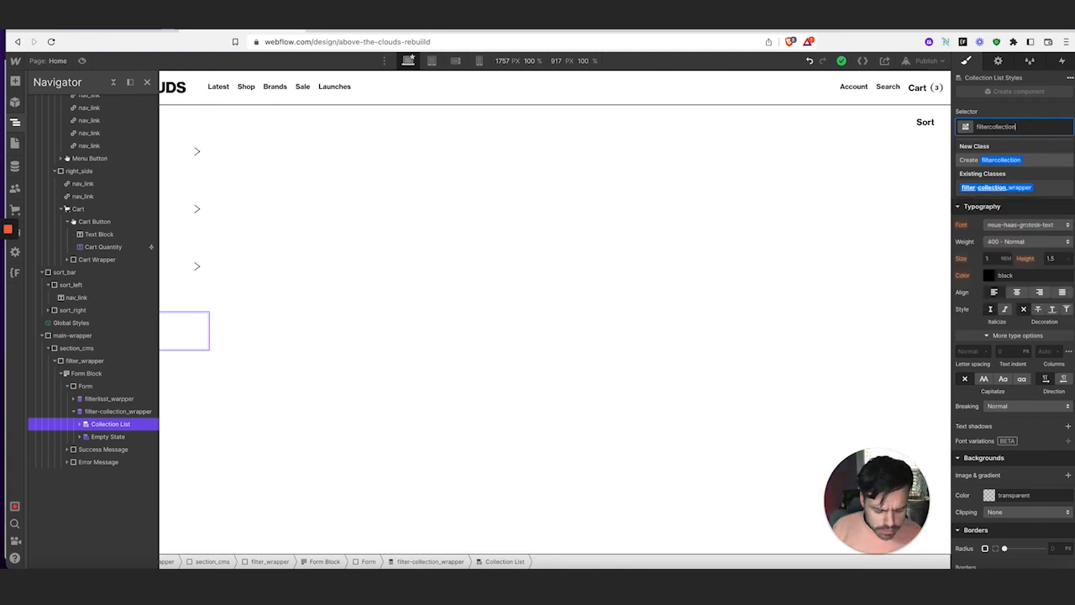
text(_)
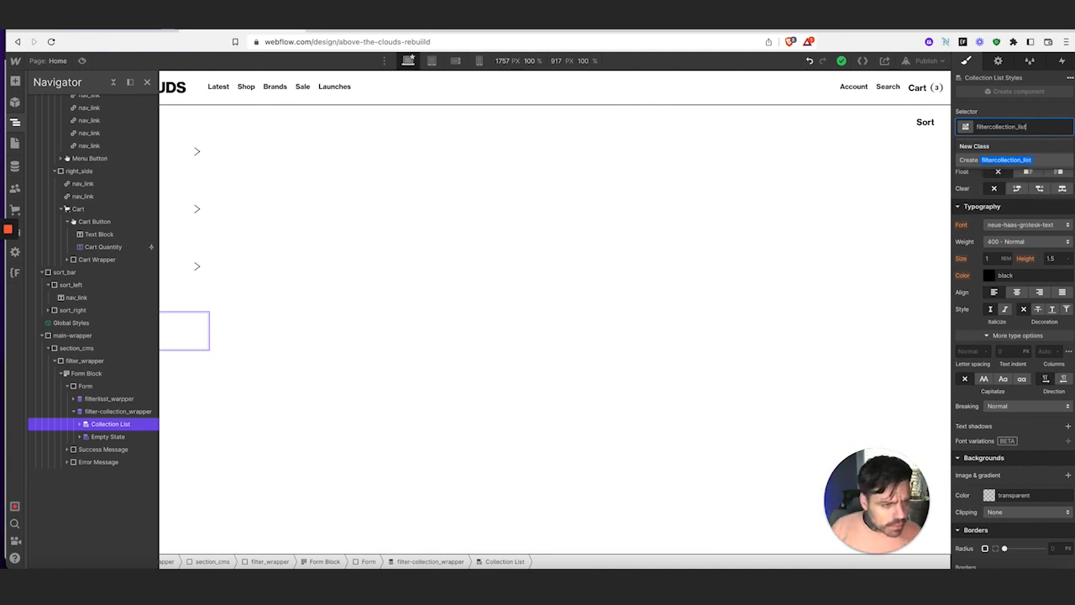
text(lis)
key(BackSpace)
key(BackSpace)
key(BackSpace)
key(BackSpace)
key(BackSpace)
key(BackSpace)
key(BackSpace)
key(BackSpace)
key(BackSpace)
key(BackSpace)
key(BackSpace)
key(BackSpace)
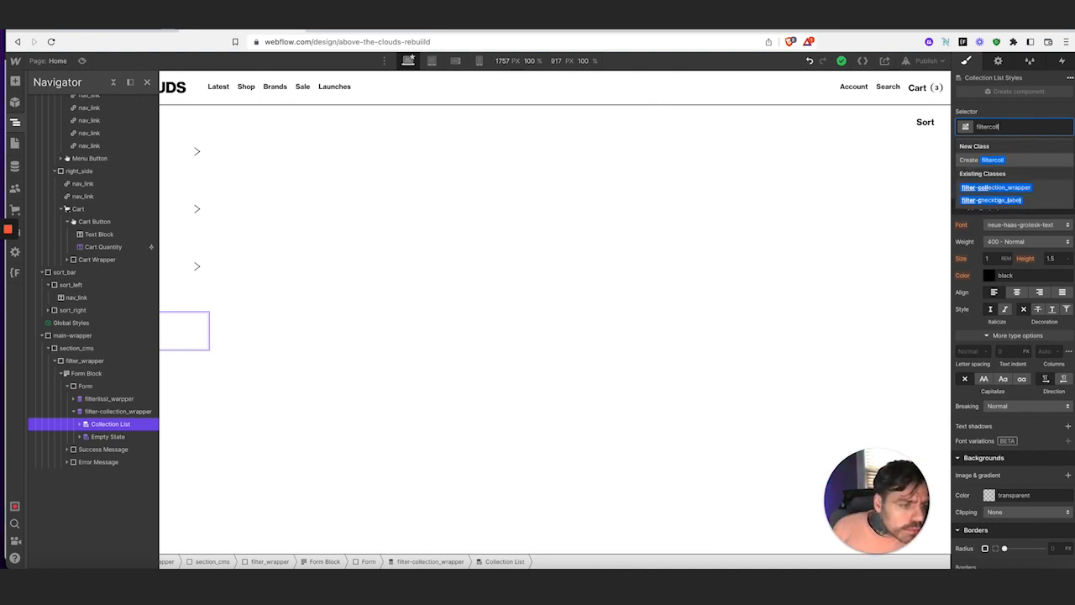
key(BackSpace)
key(BackSpace)
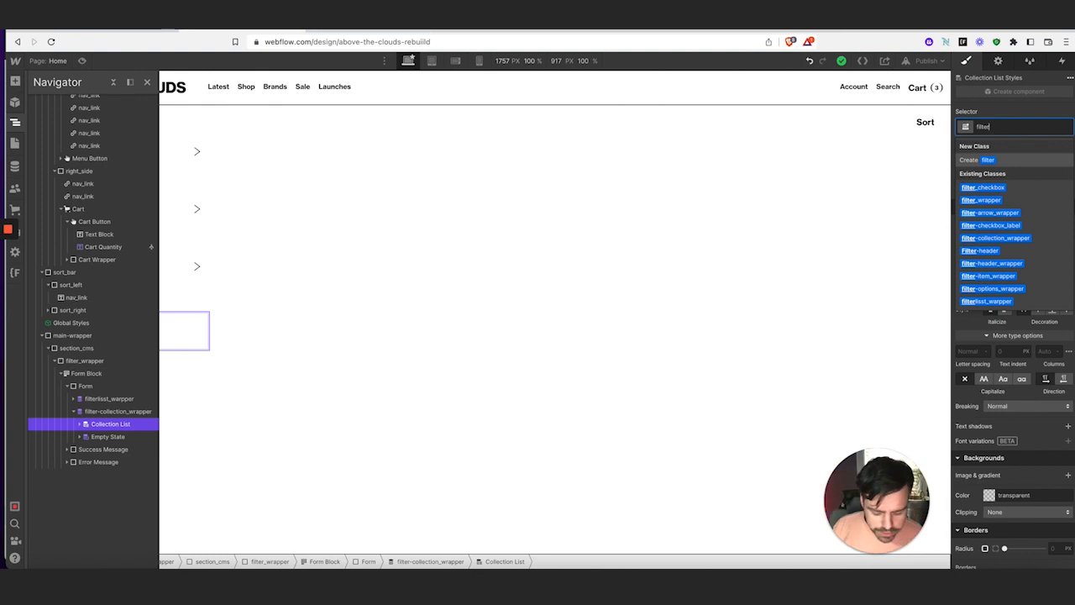
text(-list)
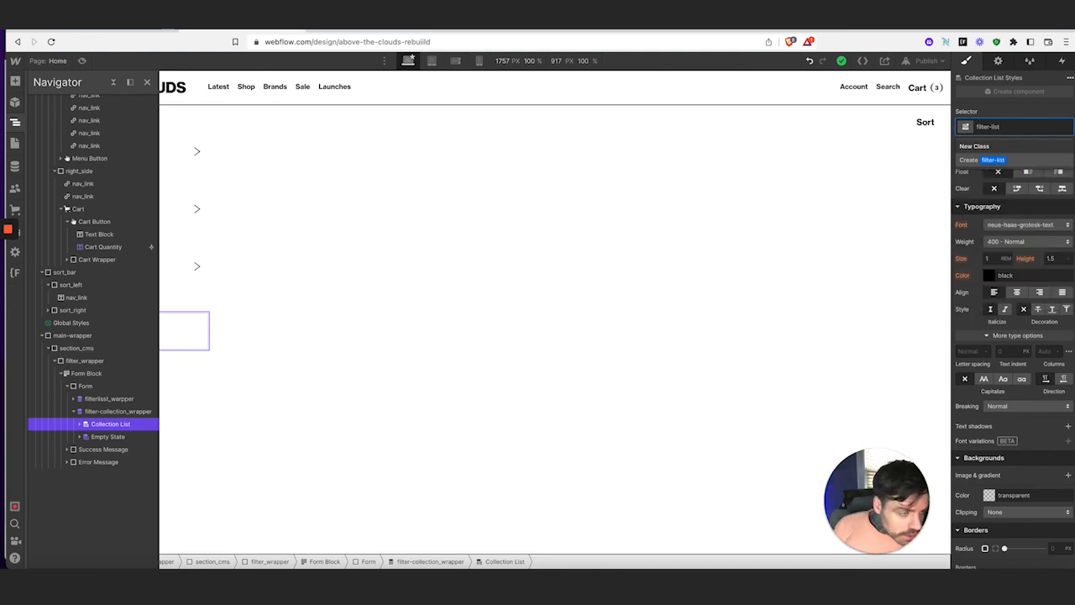
key(BackSpace)
key(BackSpace)
key(BackSpace)
key(BackSpace)
key(BackSpace)
key(BackSpace)
key(BackSpace)
key(BackSpace)
key(BackSpace)
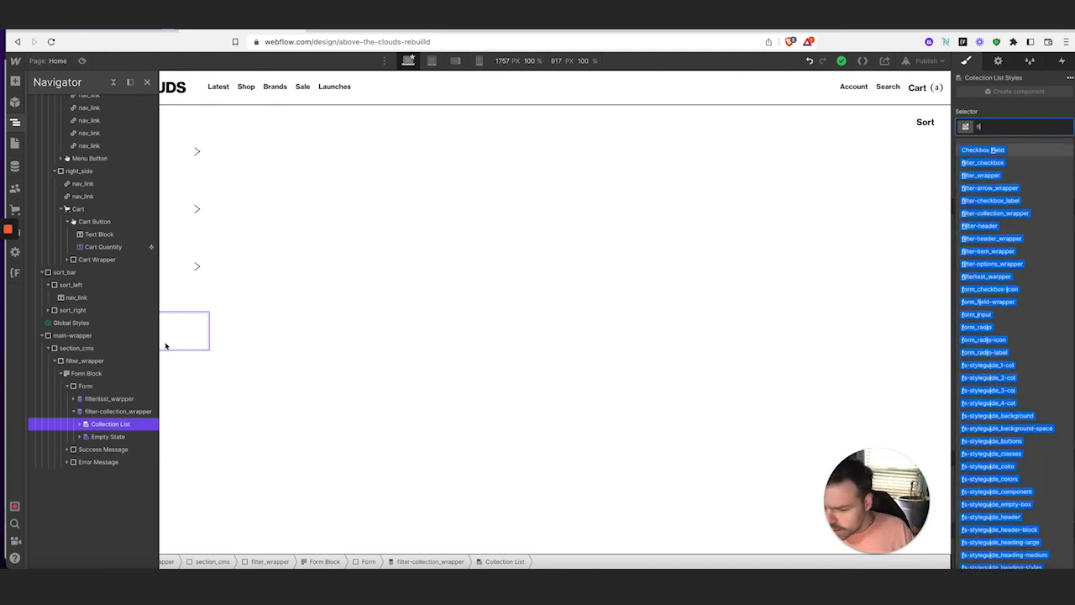
Replace the misspelled filterlist_wrapper class on the outer wrapper with filter-collection_wrapper
click(73, 401)
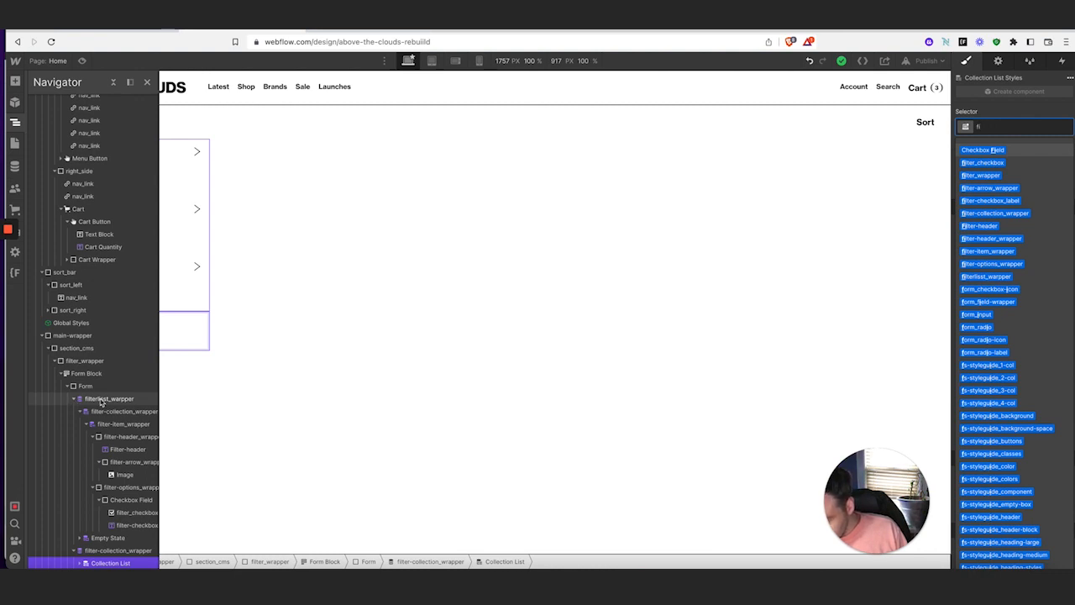
click(99, 401)
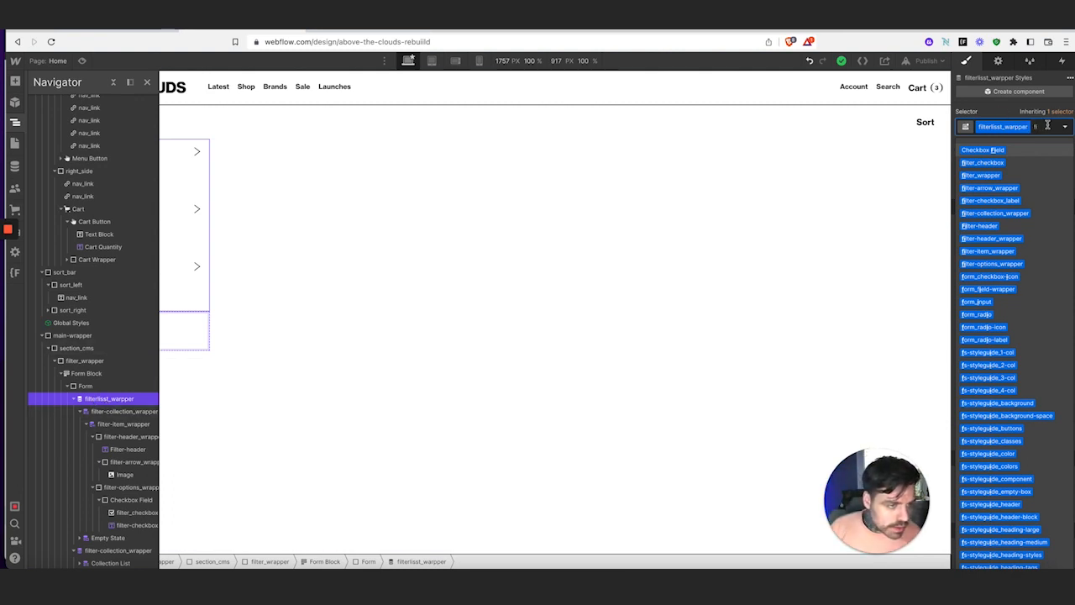
key(BackSpace)
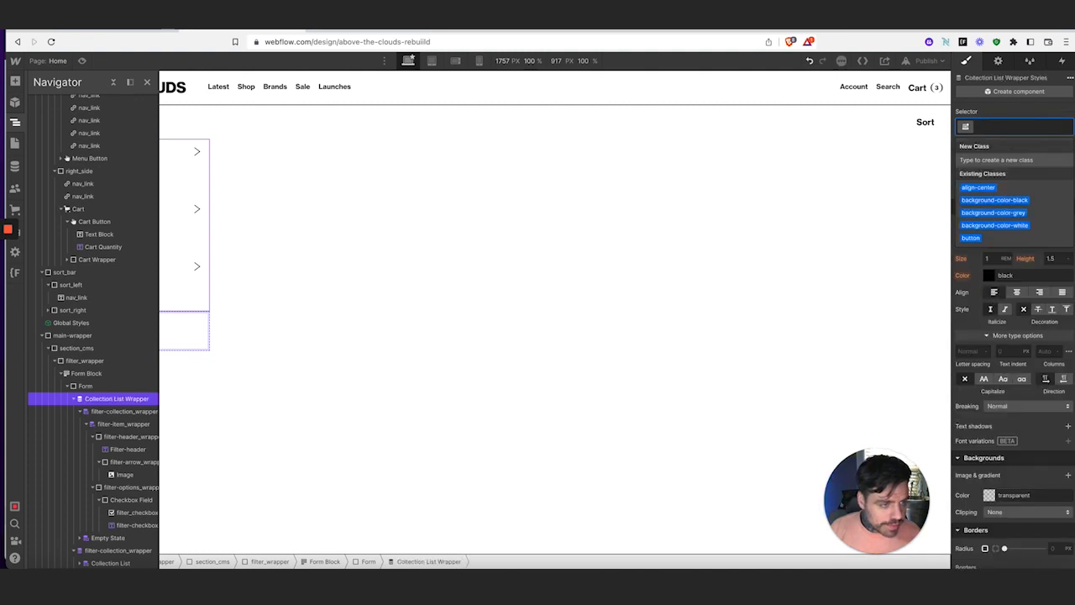
text(filter)
text(-collection)
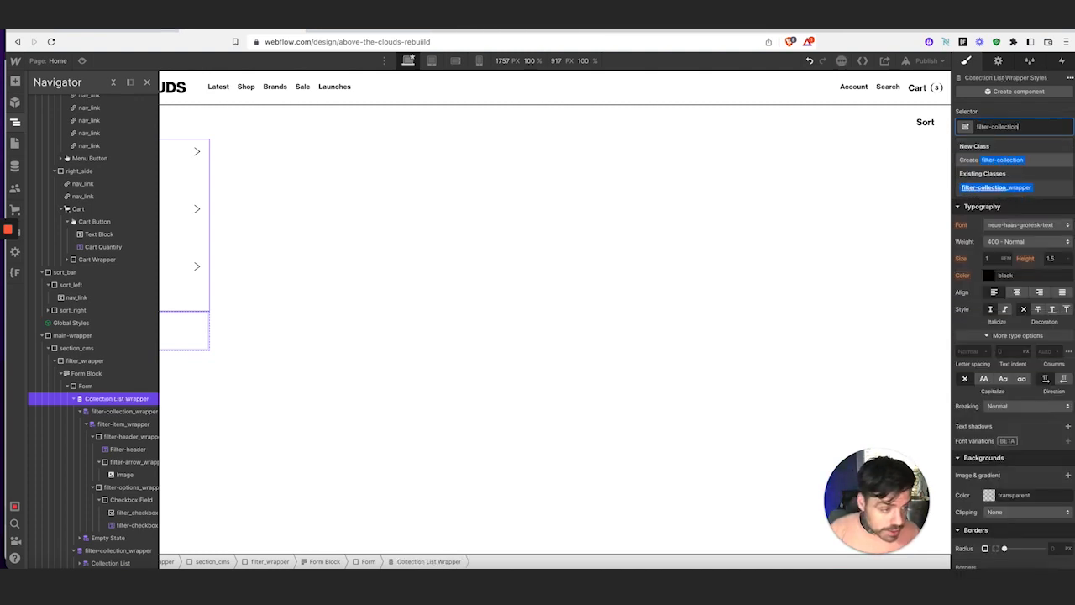
text(_wrapper)
key(Return)
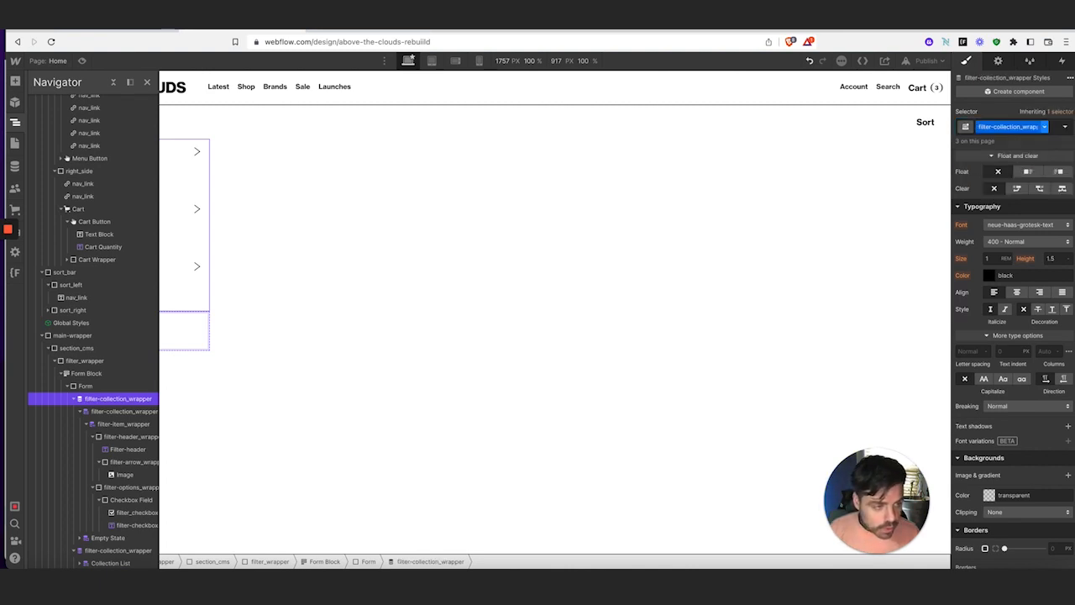
Give both the nested size list and the brand Collection List the filter-list_wrapper class
click(131, 413)
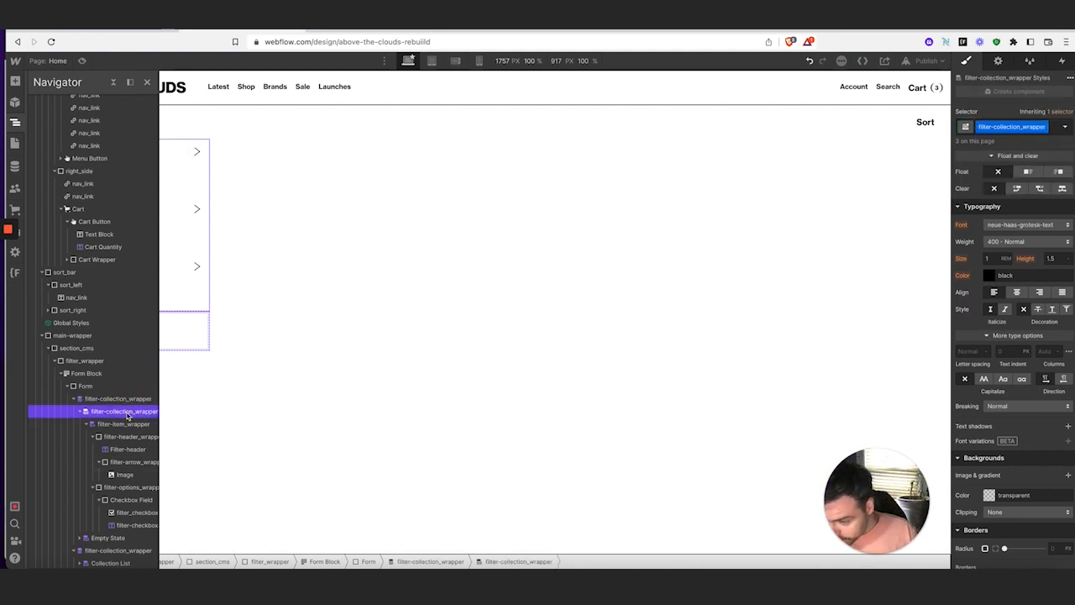
click(1055, 135)
key(BackSpace)
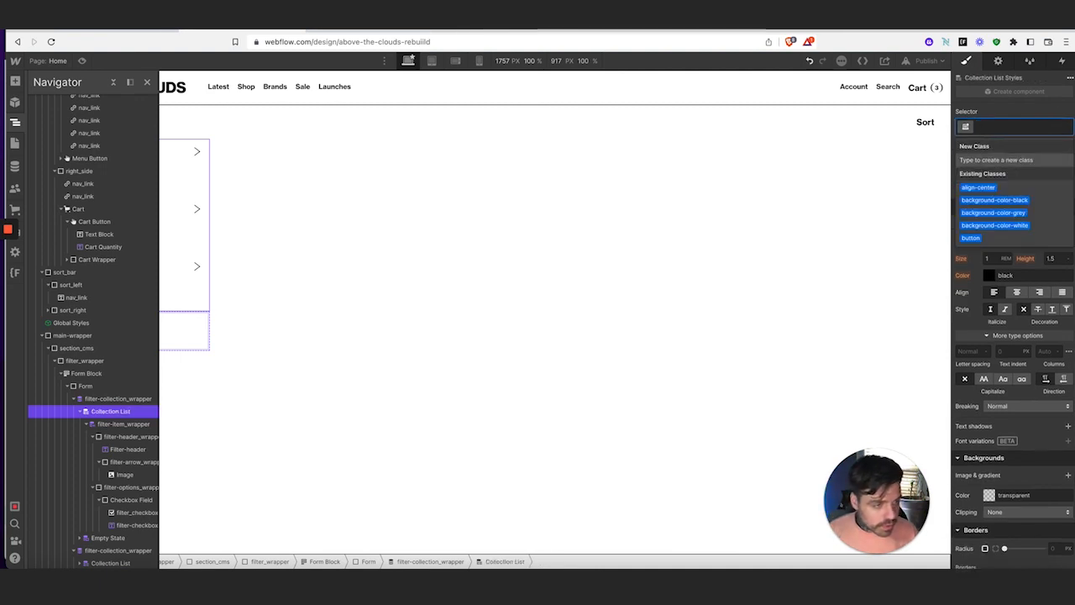
text(filter-)
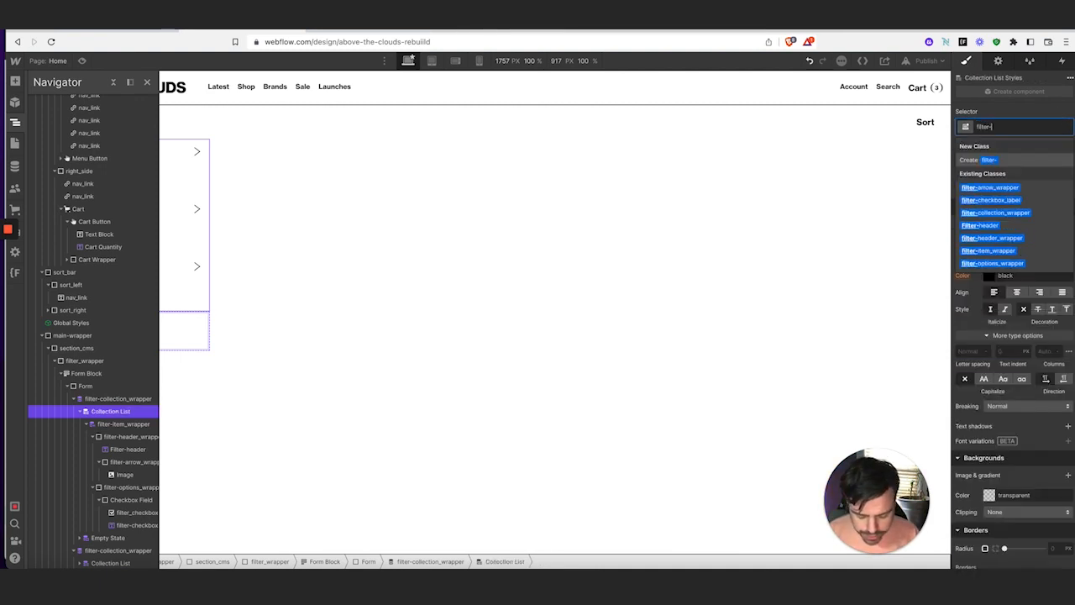
text(list_wrapper)
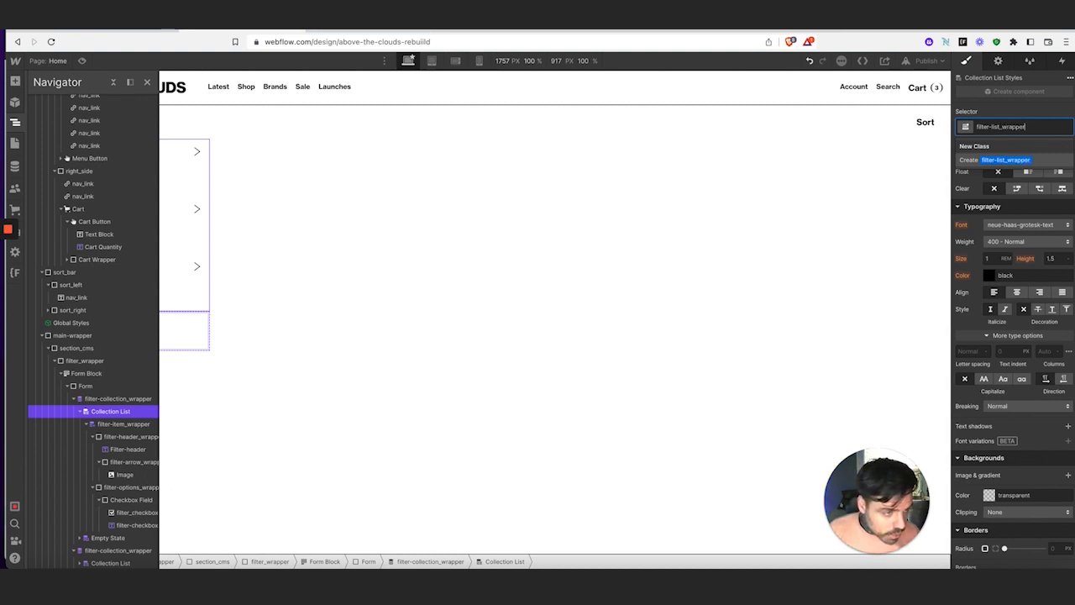
key(Return)
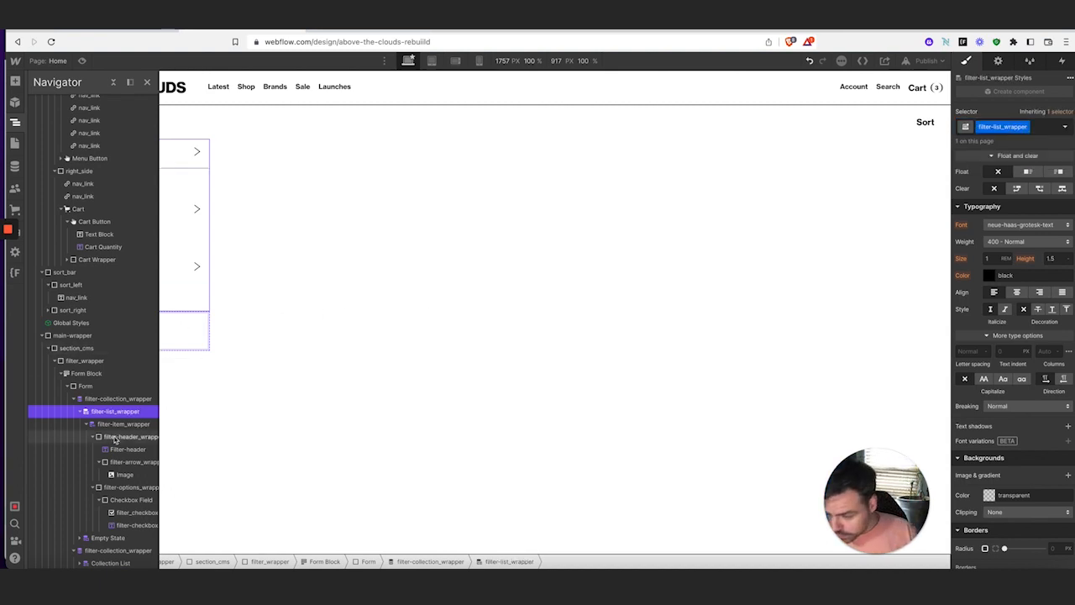
scroll(101, 534, down, 1)
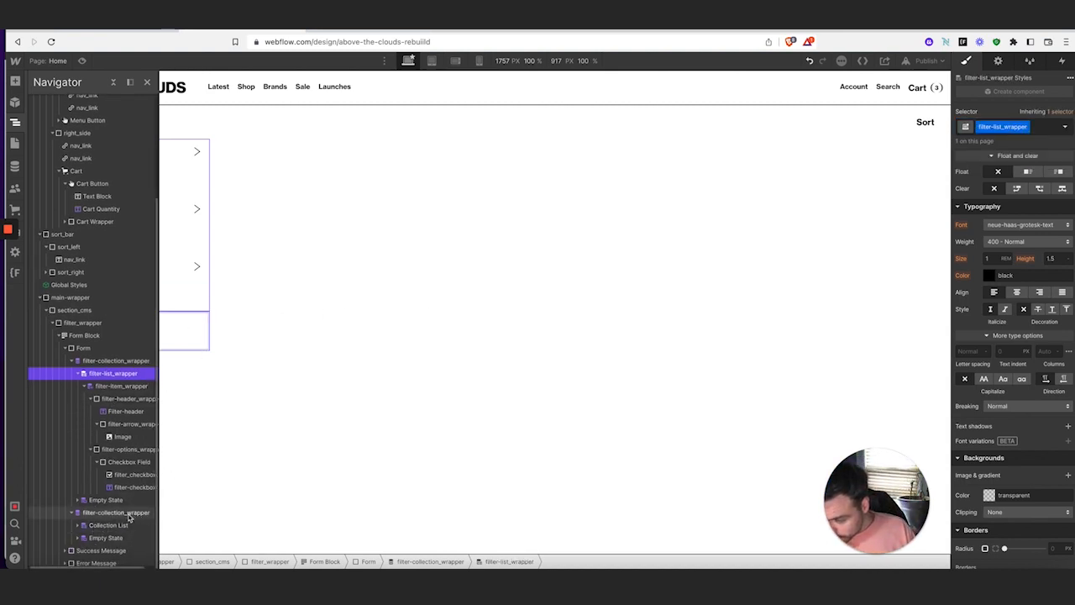
click(112, 525)
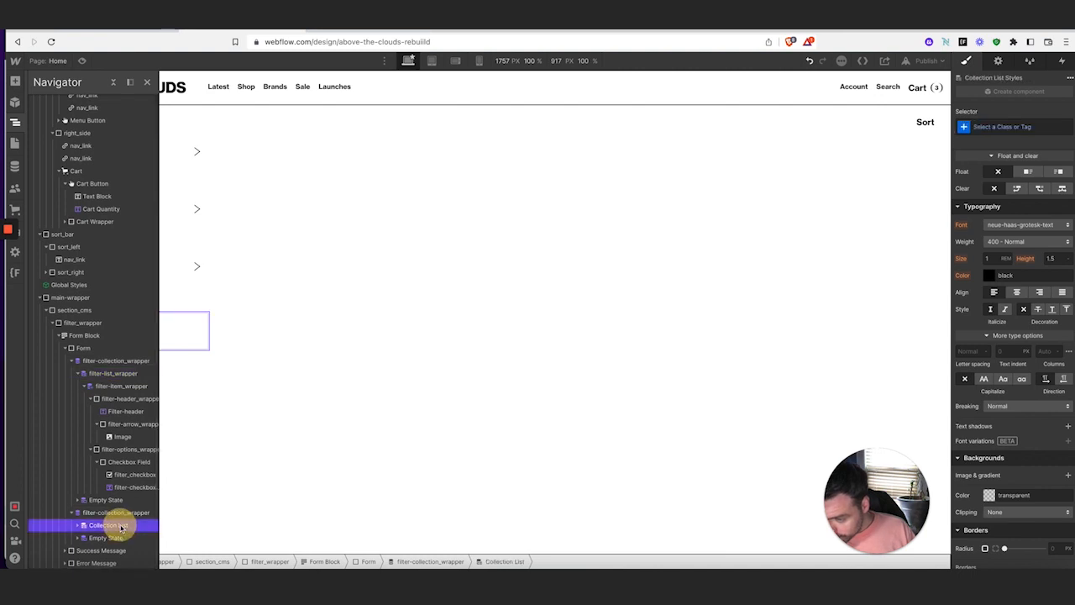
click(984, 127)
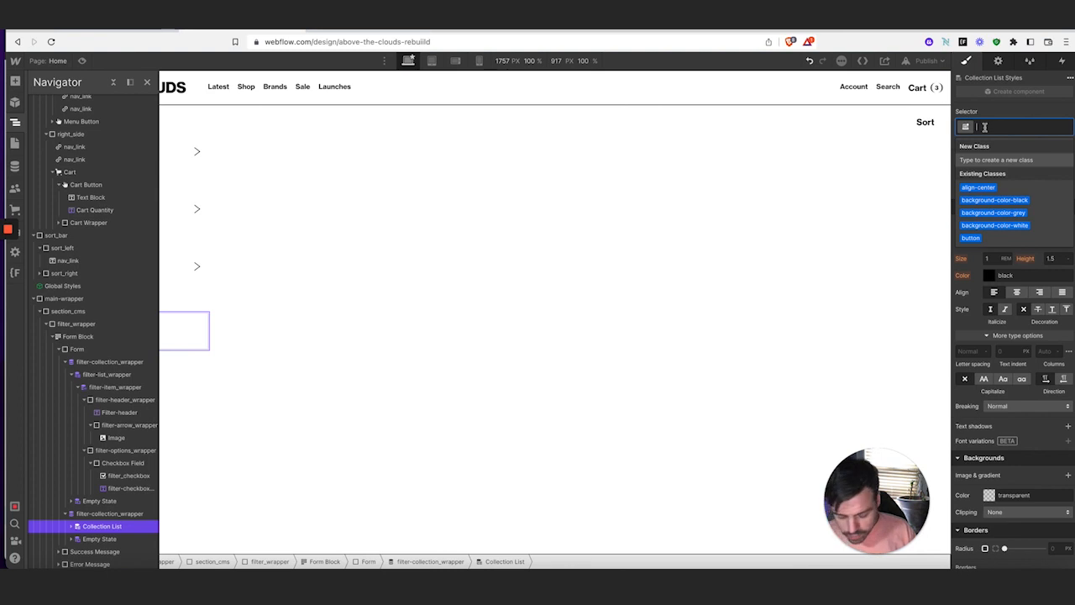
text(filter-list_w)
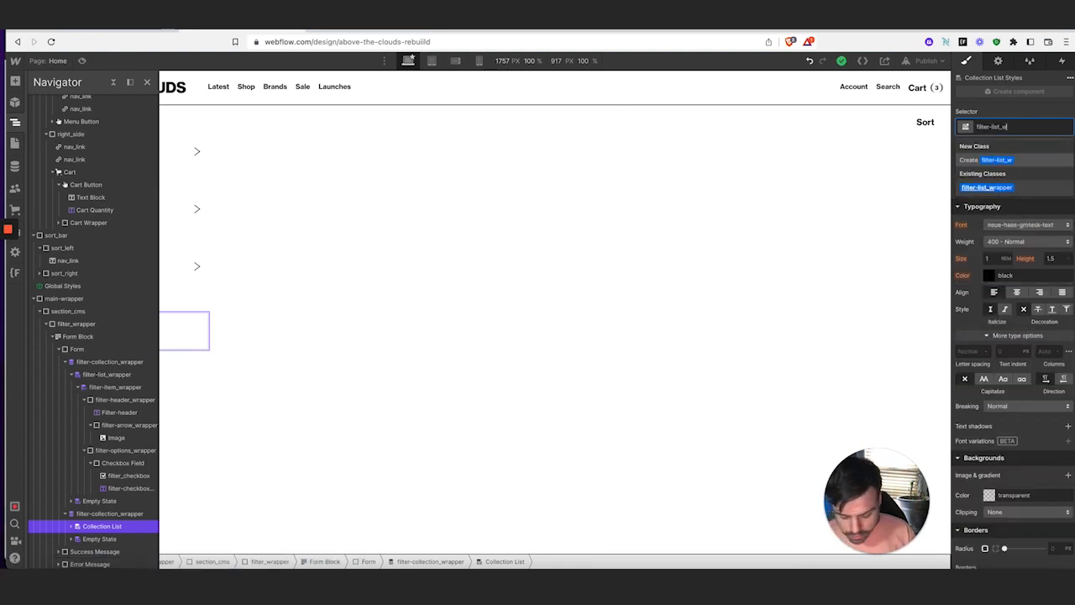
text(rapp)
key(Return)
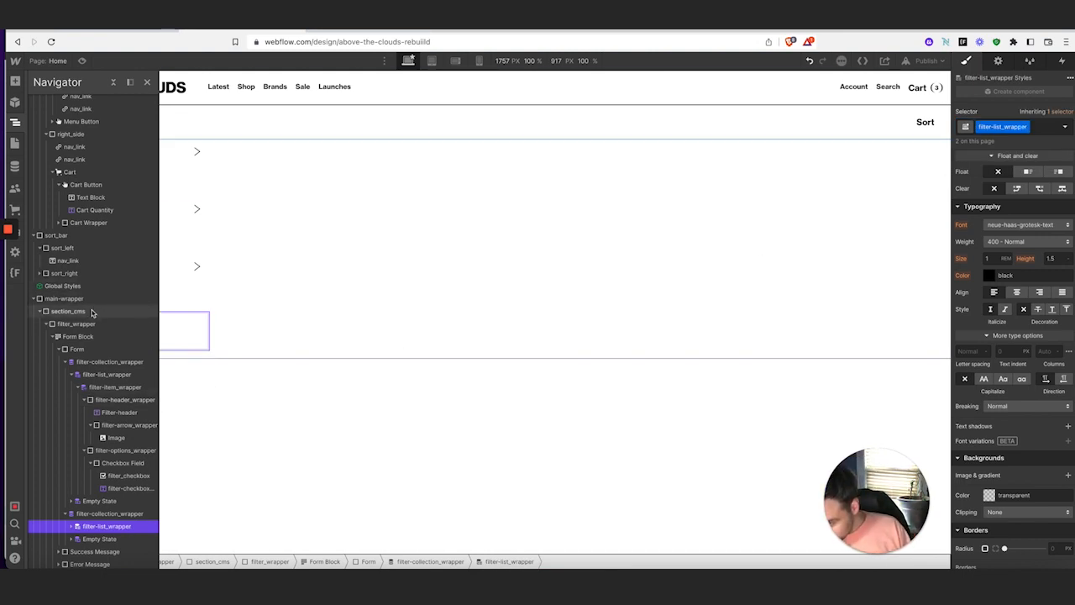
Apply the existing filter-item_wrapper class to the brand list's Collection Item
click(73, 526)
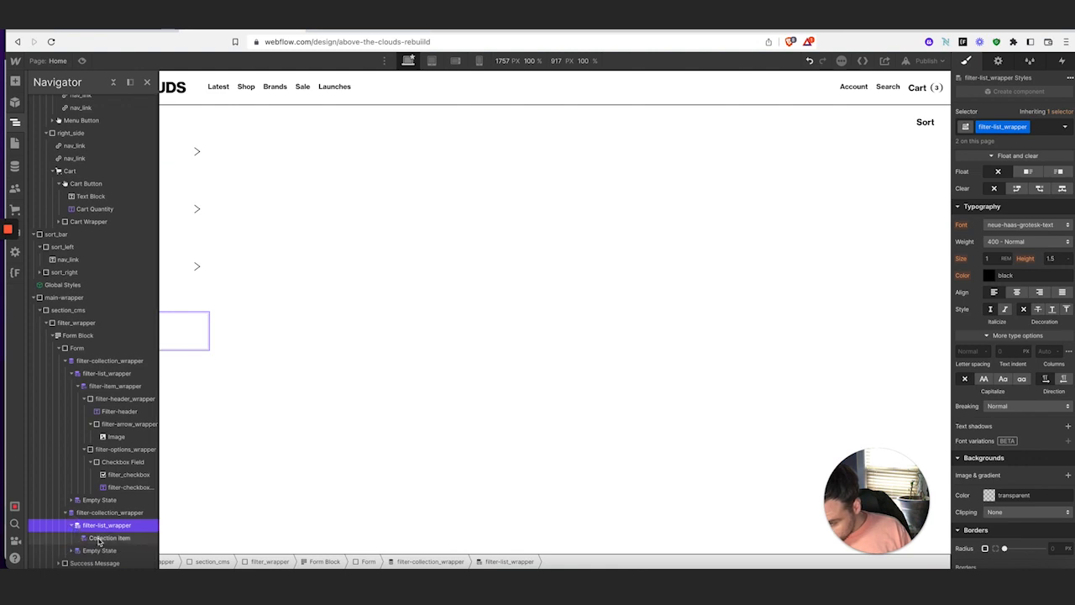
click(99, 539)
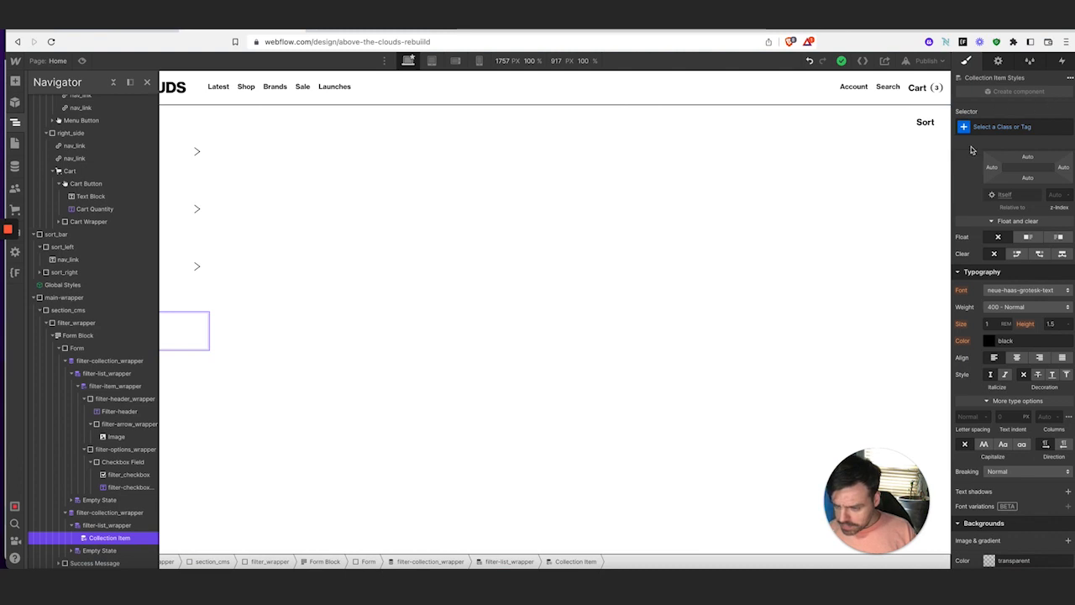
click(1039, 129)
text(f)
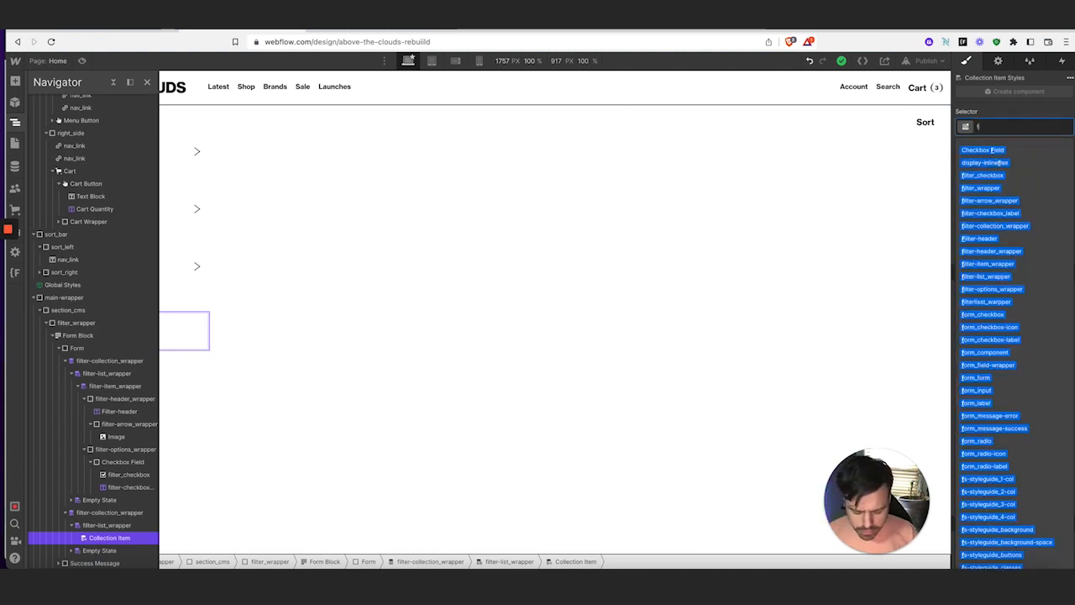
text(ilter-item)
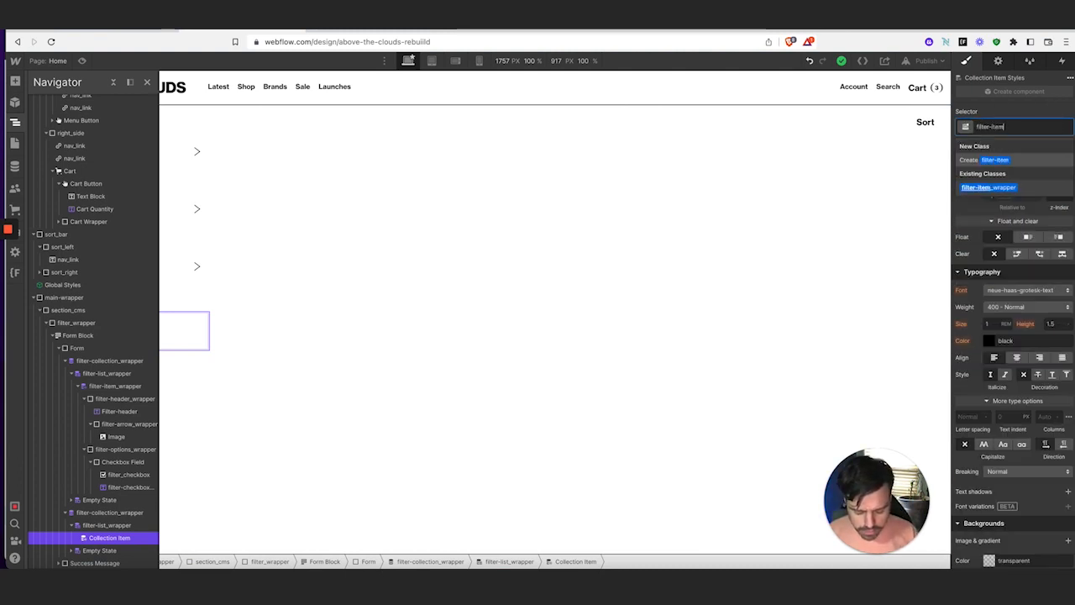
text(_wrapper)
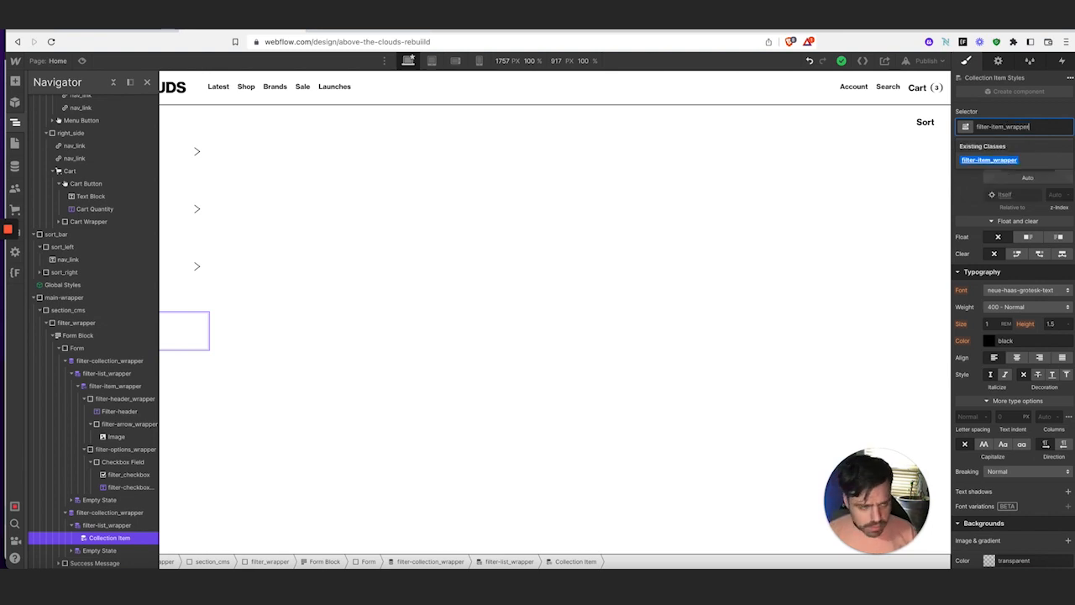
key(Return)
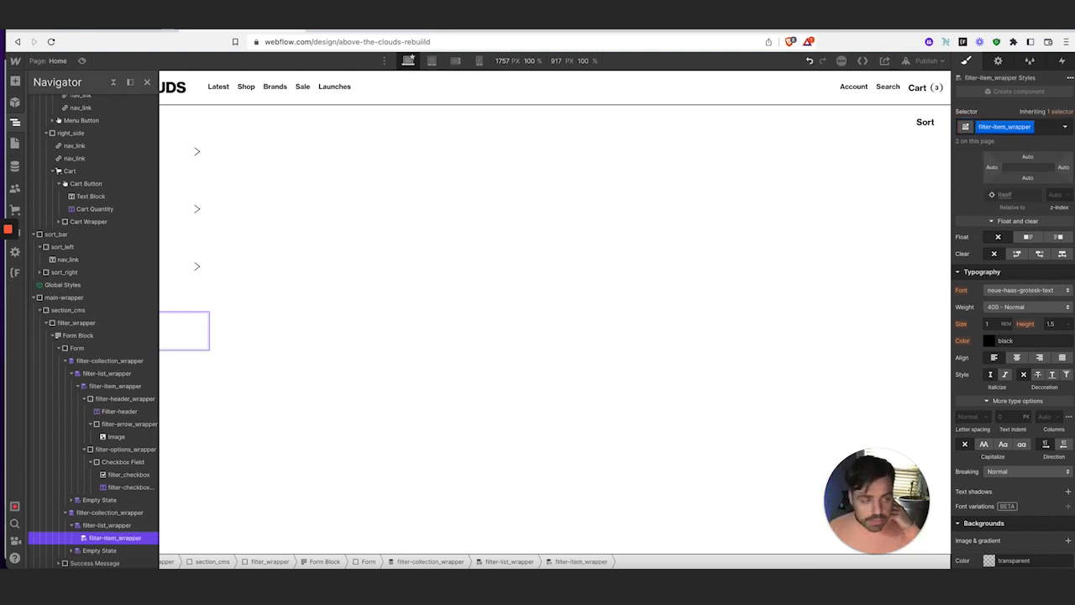
click(1031, 127)
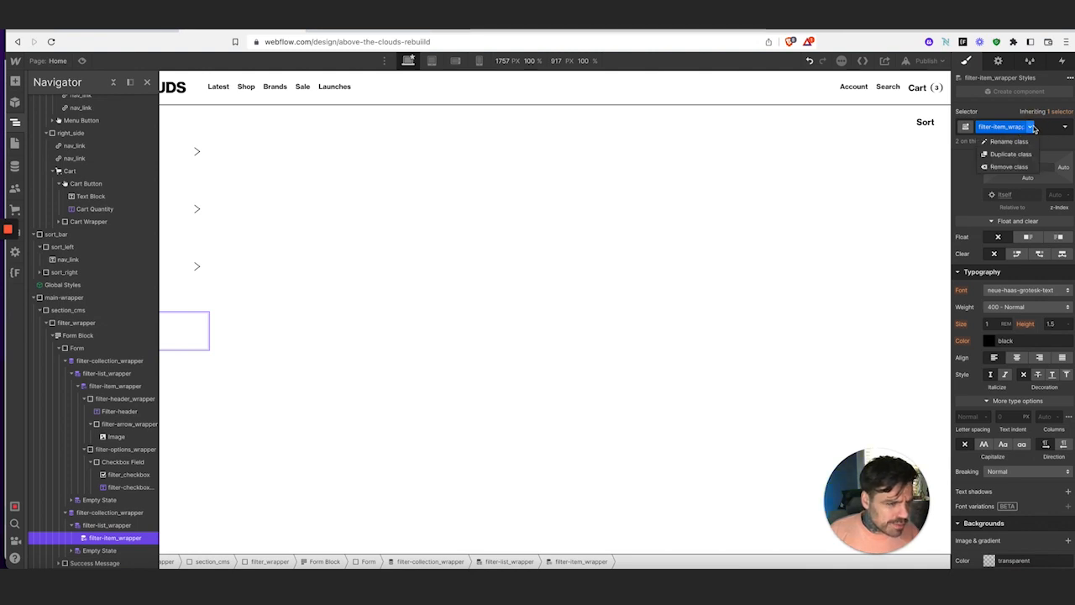
click(1048, 129)
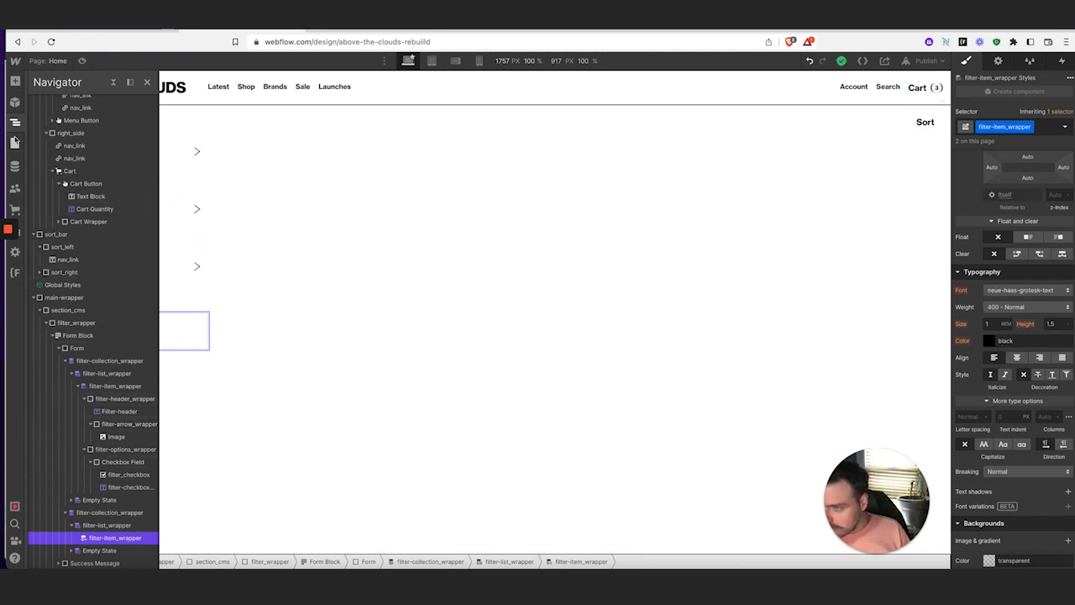
Add a Div Block inside the brand item and give it the filter-header_wrapper class
click(15, 124)
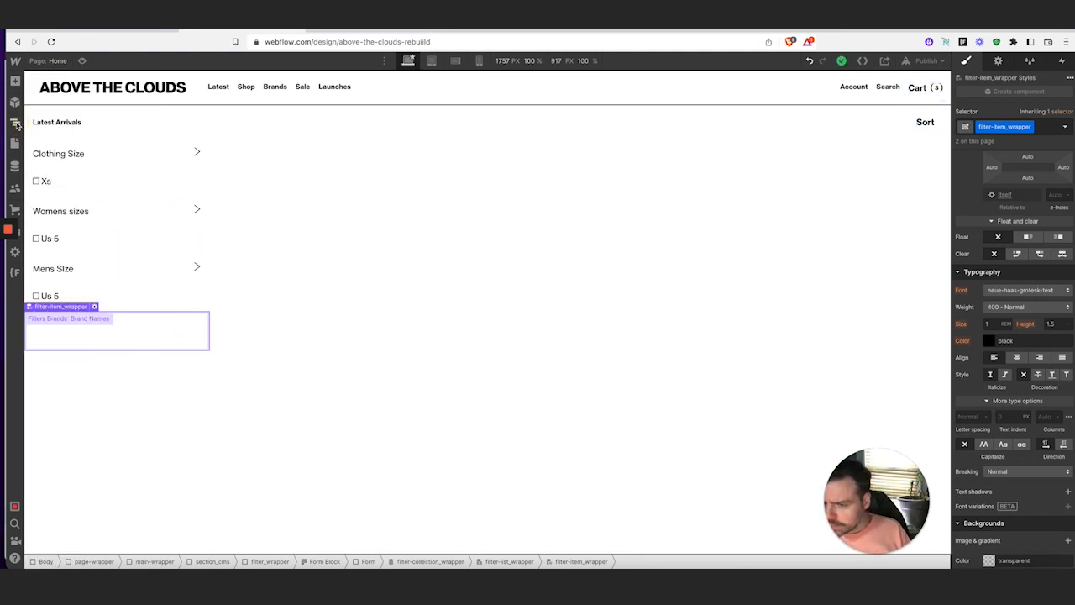
click(15, 81)
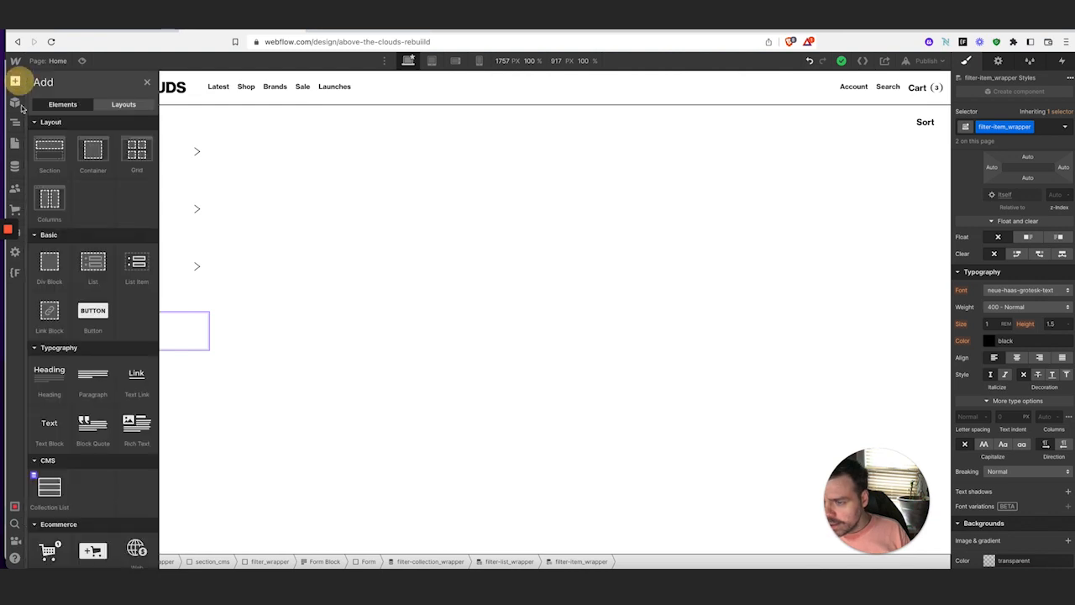
click(48, 257)
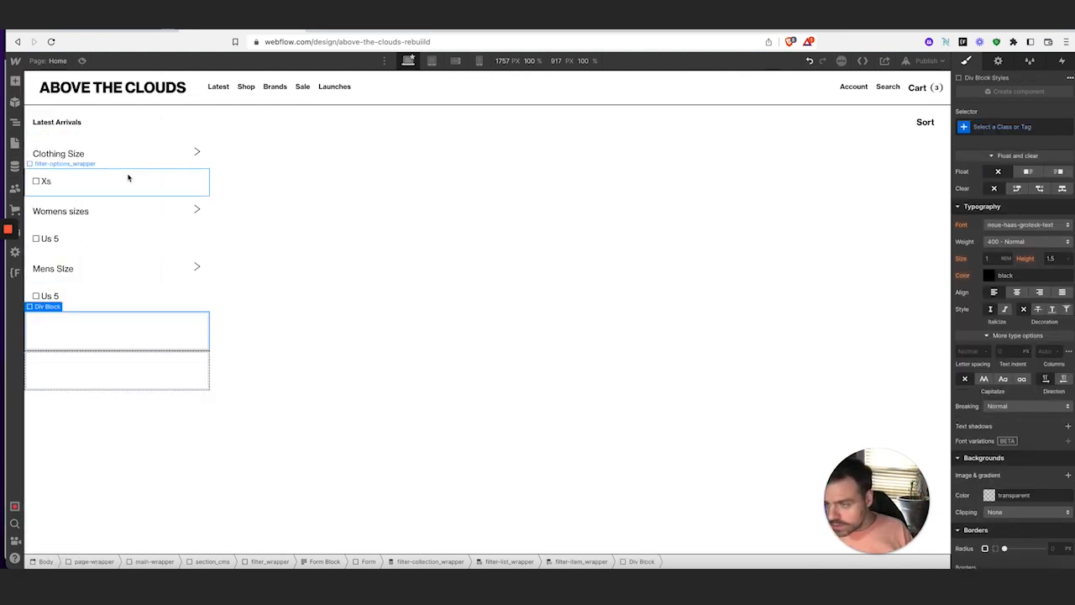
click(1013, 126)
text(filter)
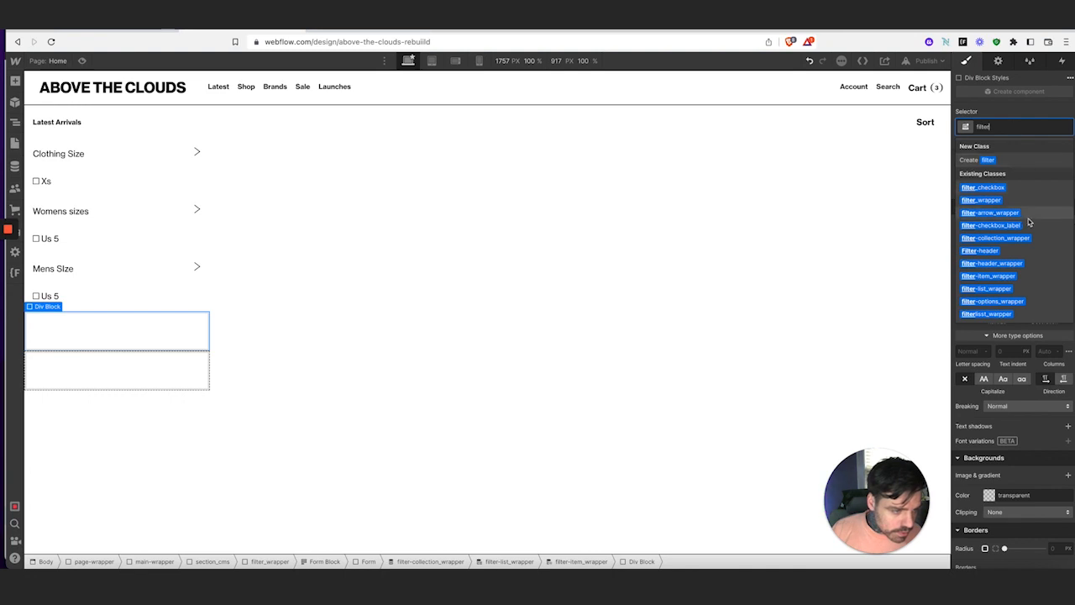
click(1016, 264)
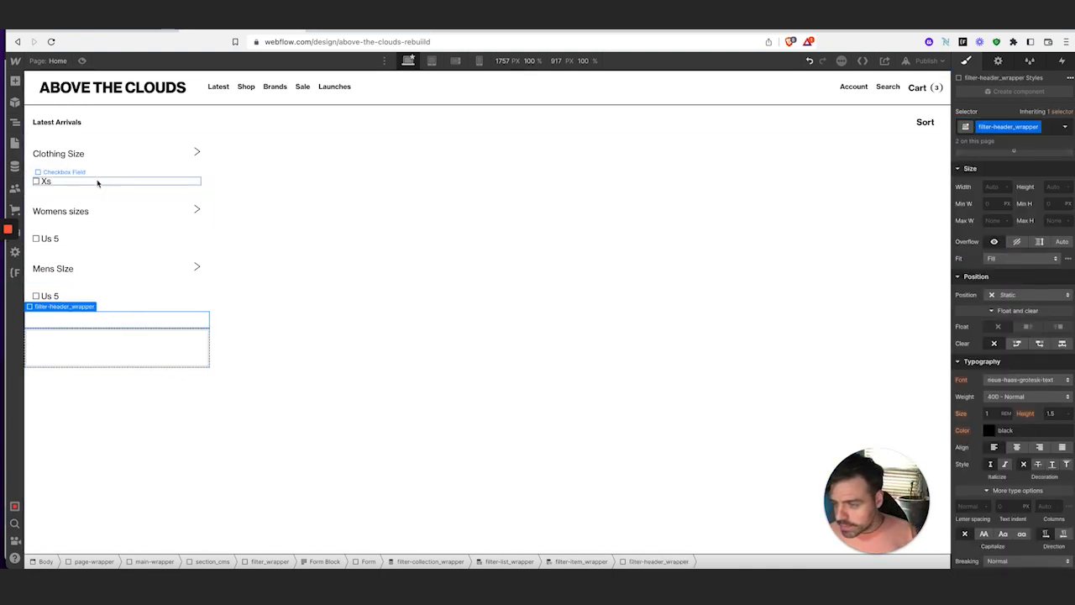
Give the second empty Div Block the filter-options_wrapper class, comparing with the Clothing Size header
click(123, 344)
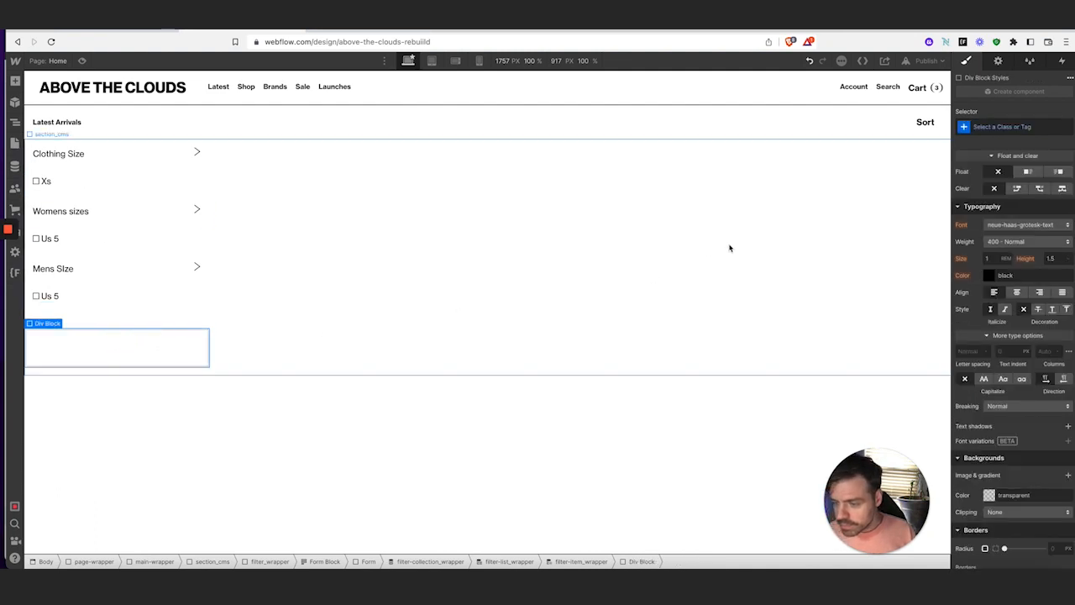
click(993, 125)
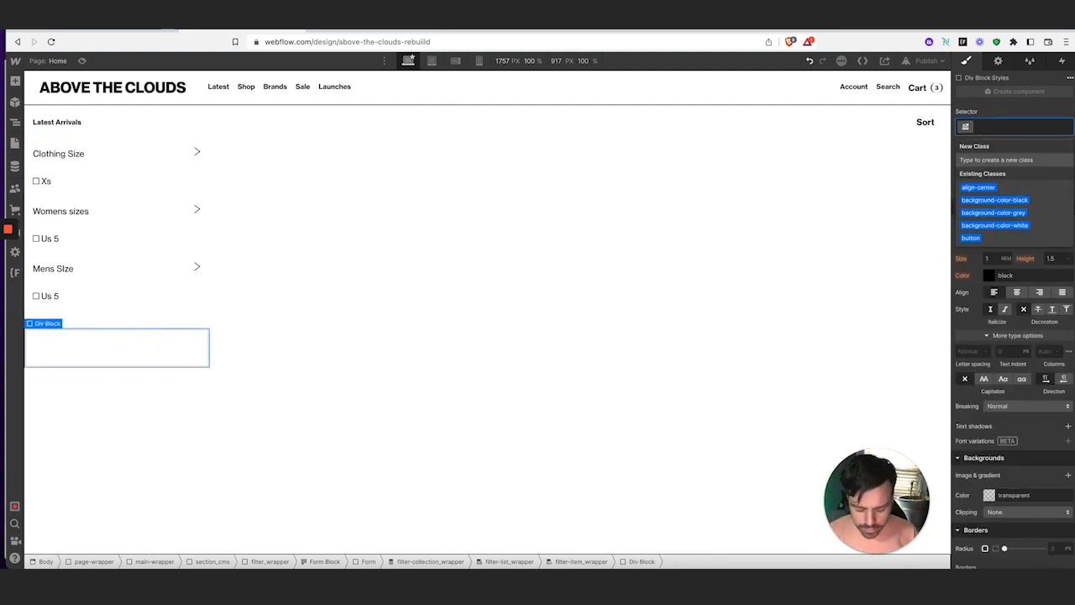
text(filter)
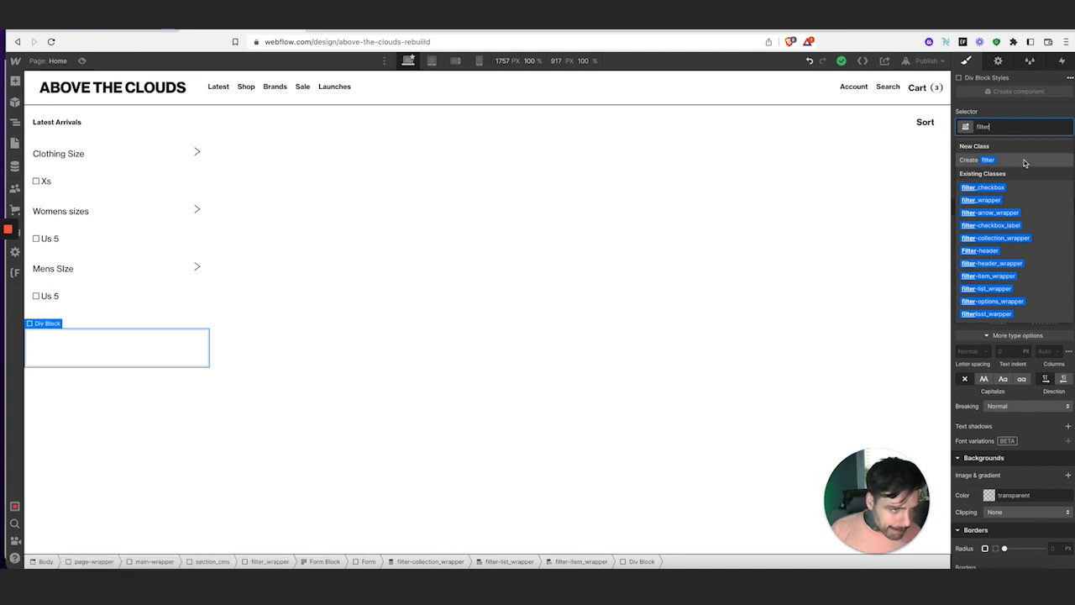
text(-option)
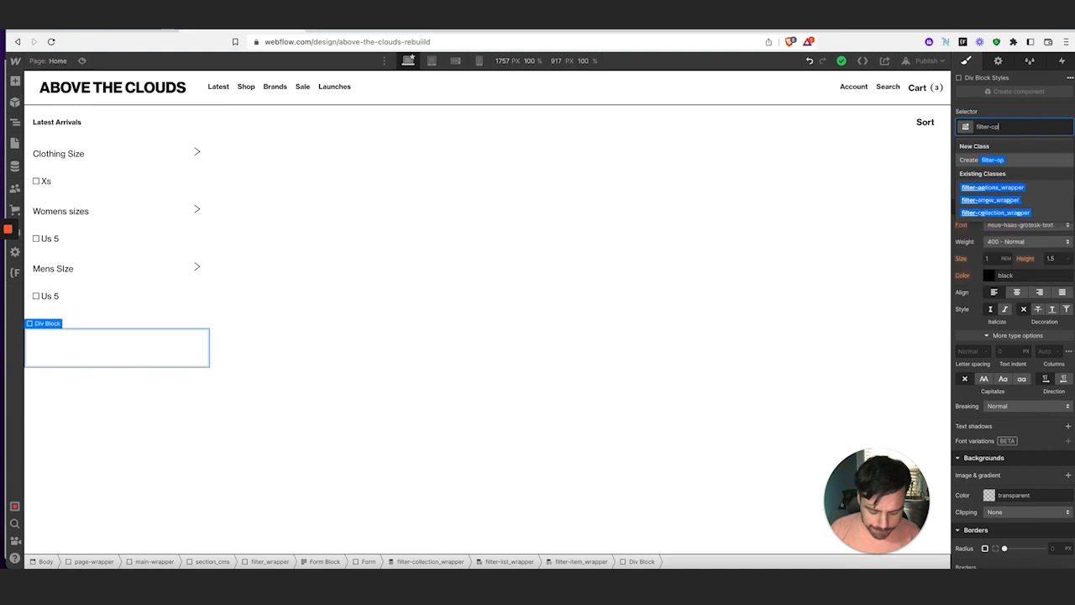
click(996, 190)
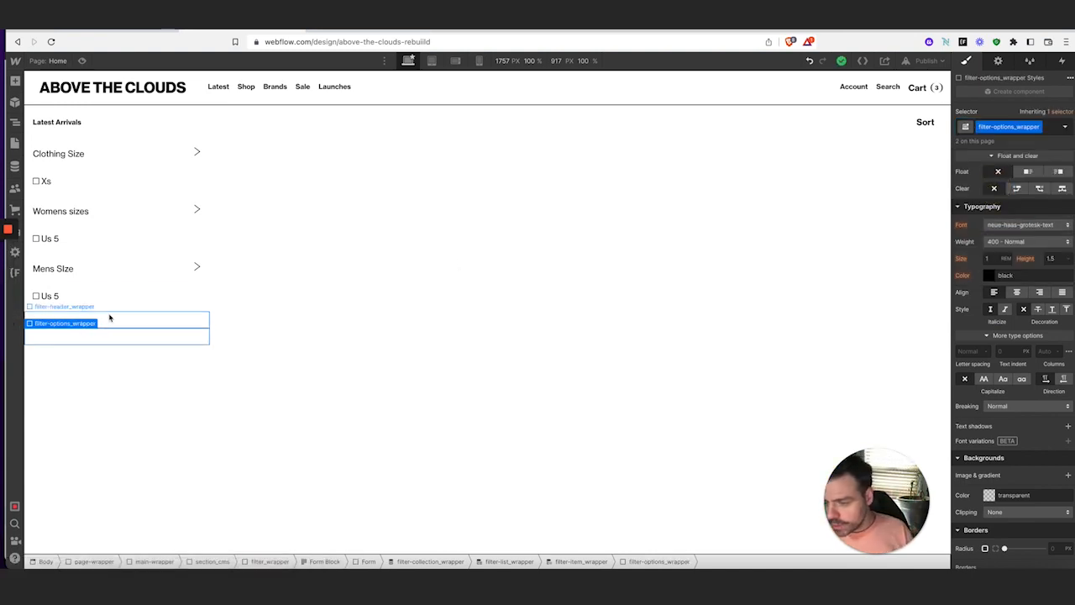
click(74, 158)
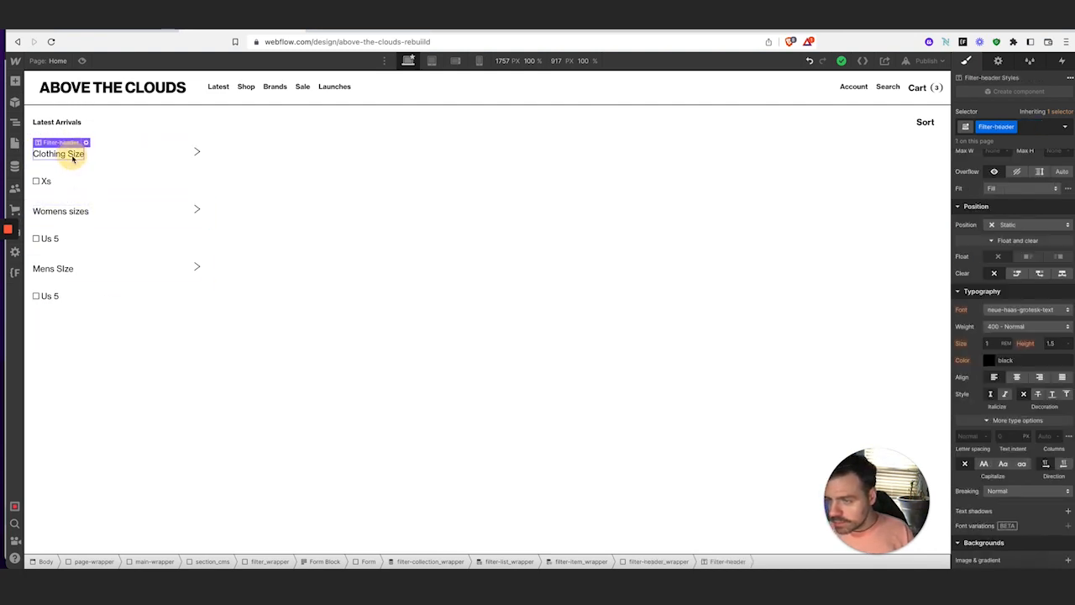
click(96, 337)
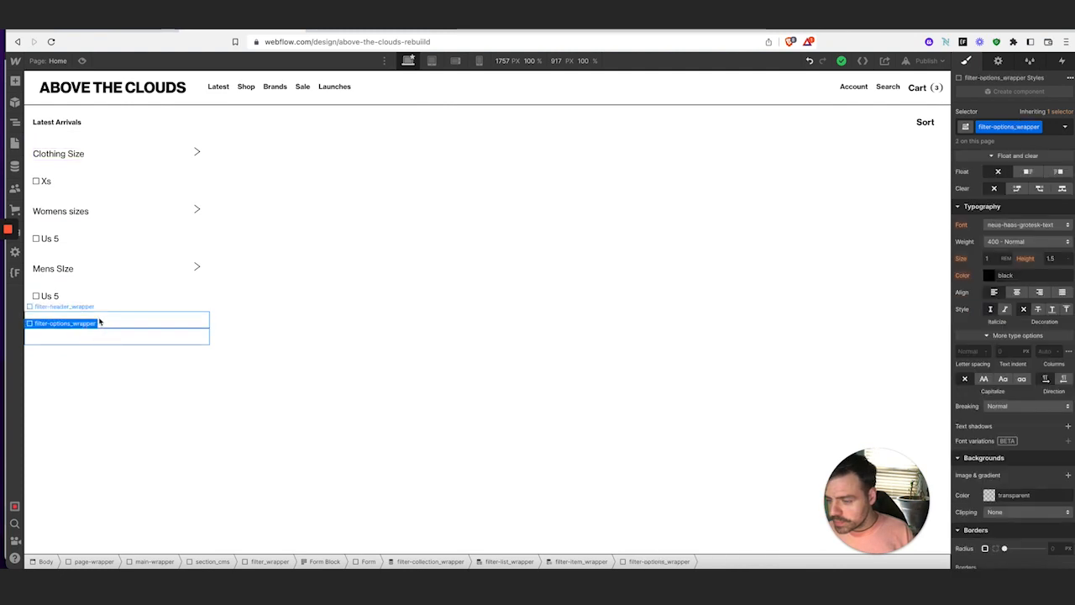
click(89, 307)
click(15, 81)
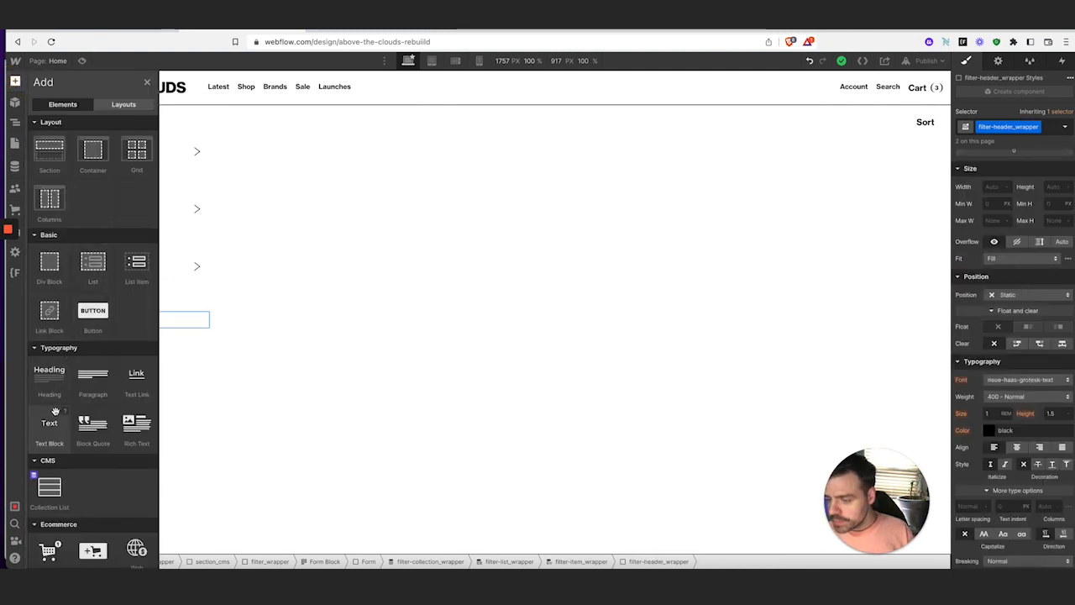
Add a Filter-header text block to the header wrapper, bound to Filters Brands Name (Brand Names)
drag(55, 411, 370, 318)
click(991, 123)
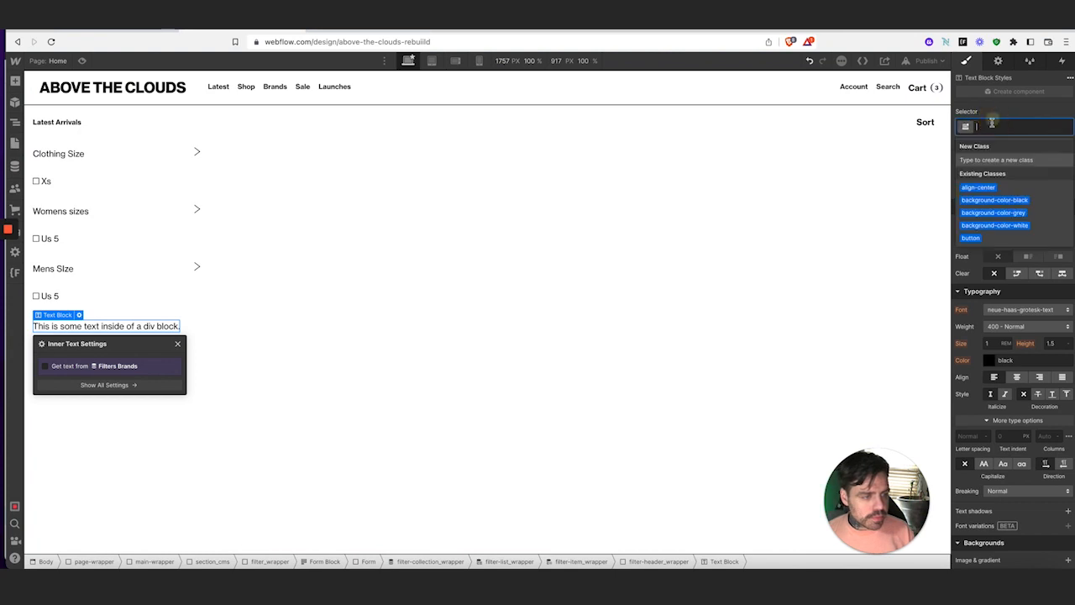
text(filter)
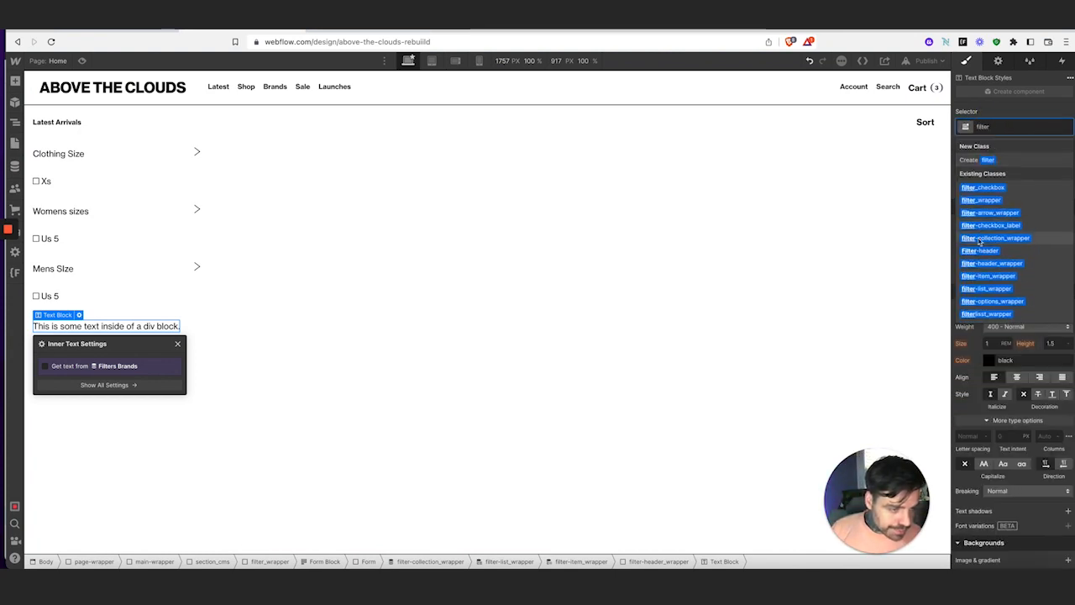
click(980, 250)
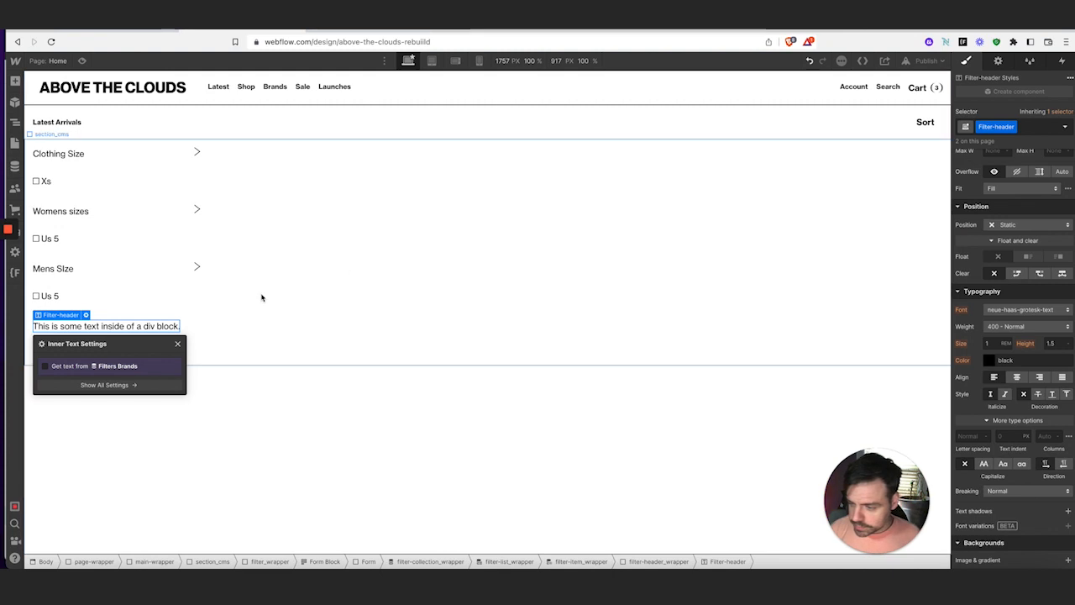
click(45, 366)
click(103, 379)
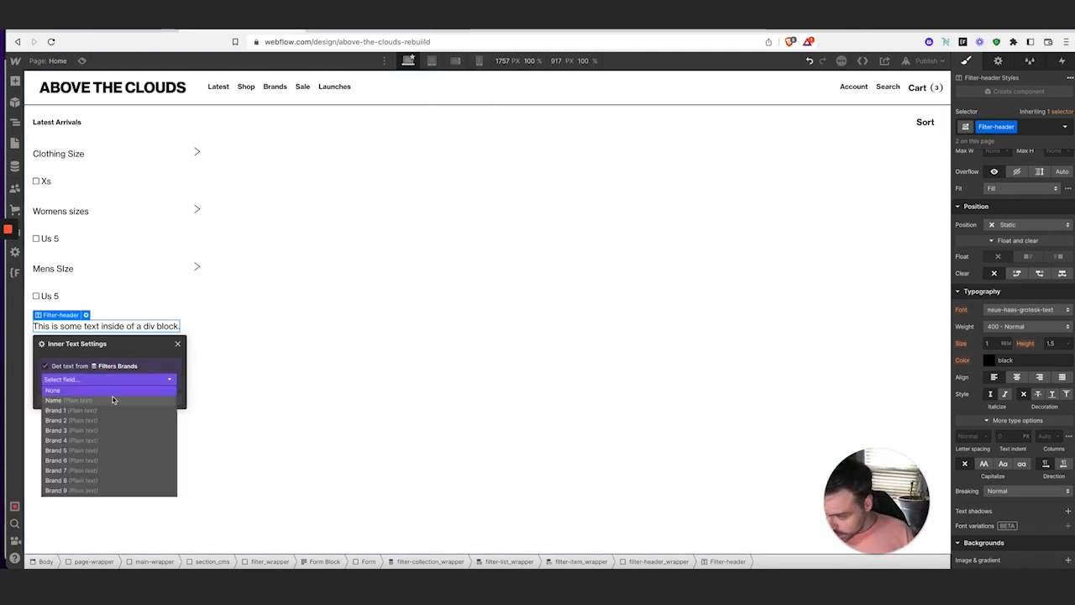
click(107, 400)
click(178, 344)
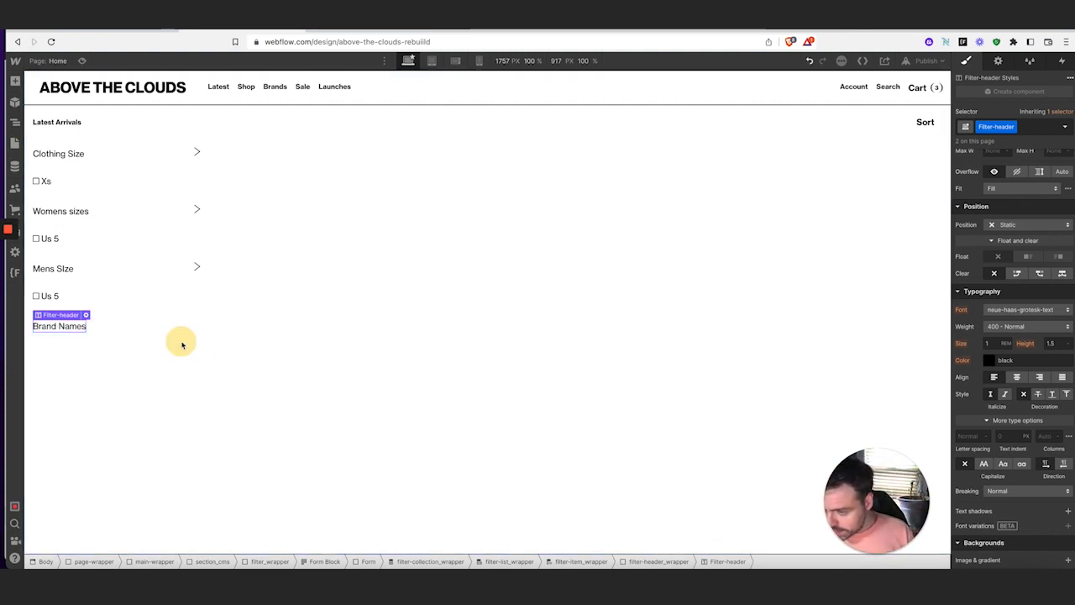
click(169, 329)
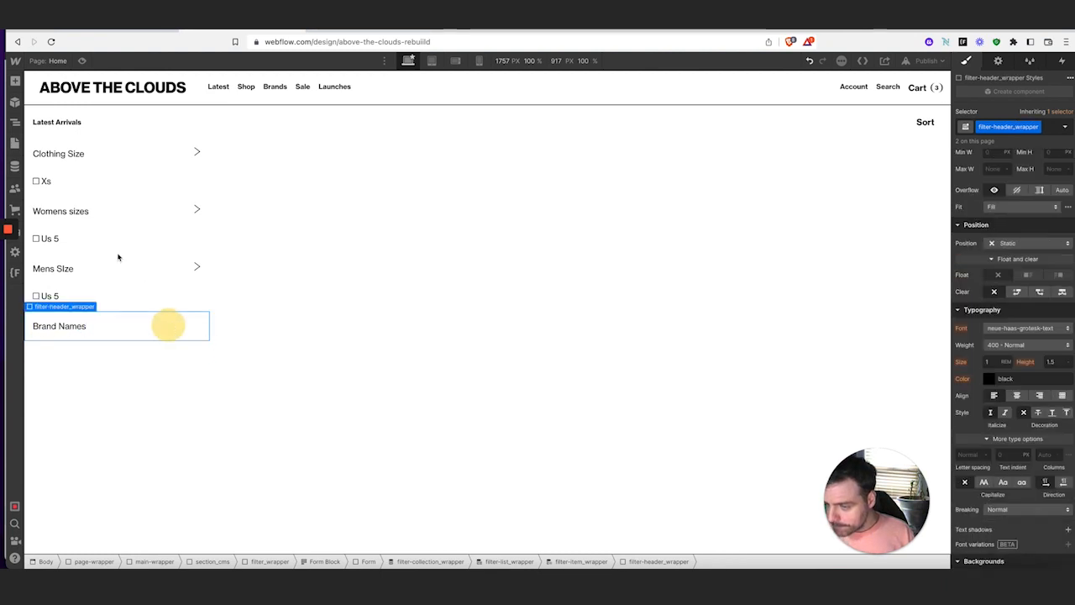
click(15, 80)
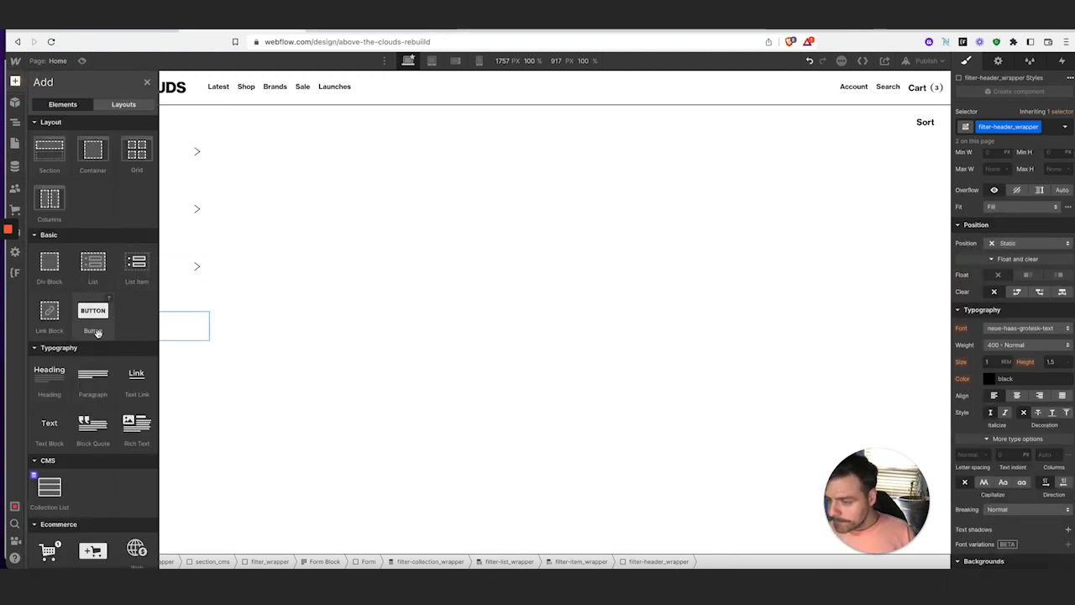
Delete the stray empty block and paste the Clothing Size arrow into the Brand Names header
click(50, 263)
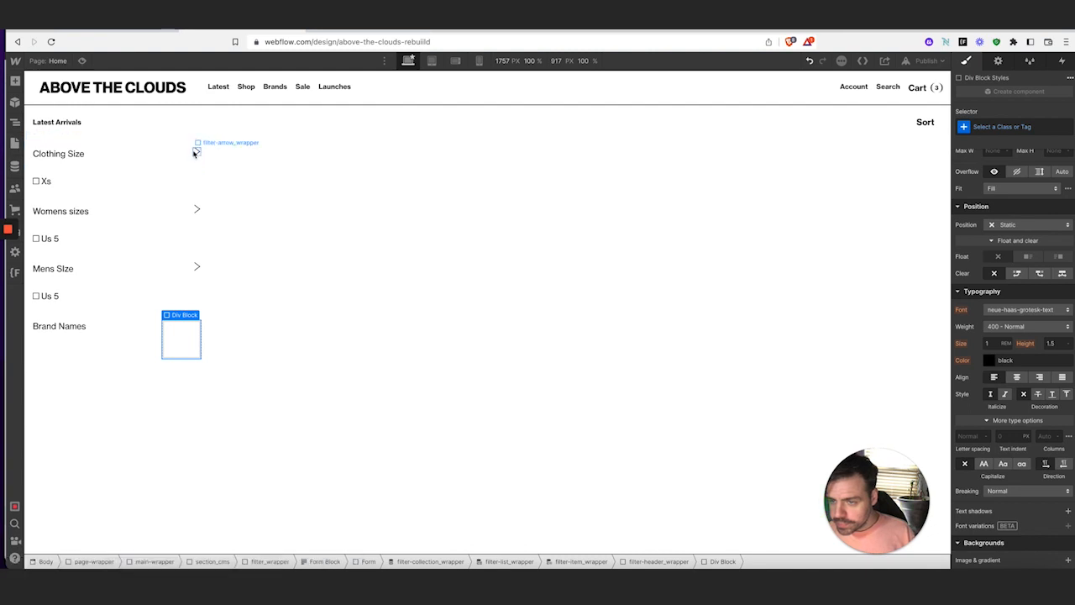
click(195, 151)
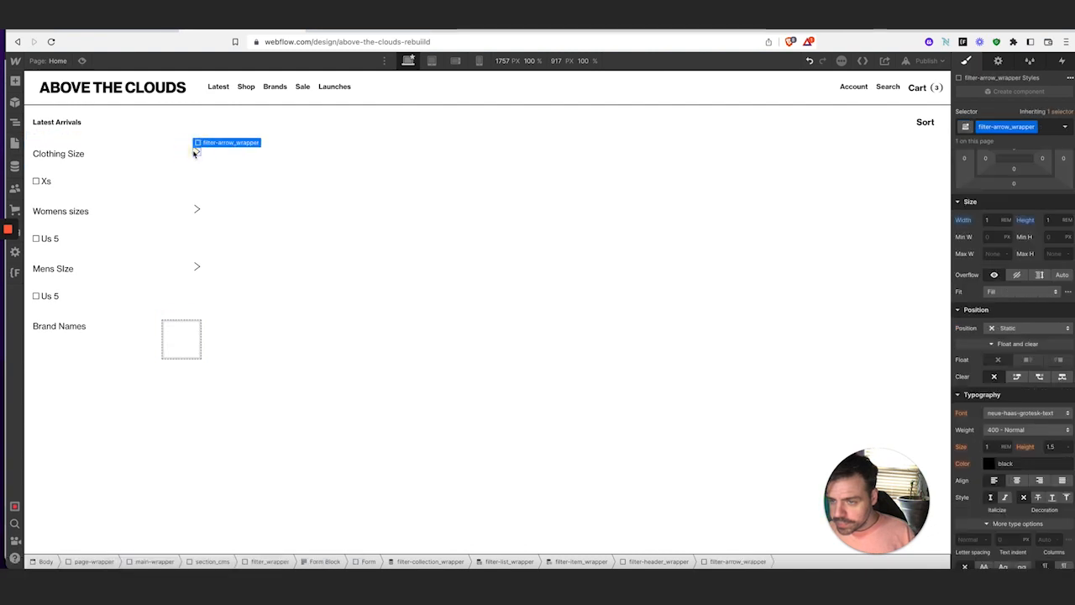
click(190, 342)
key(Delete)
click(162, 338)
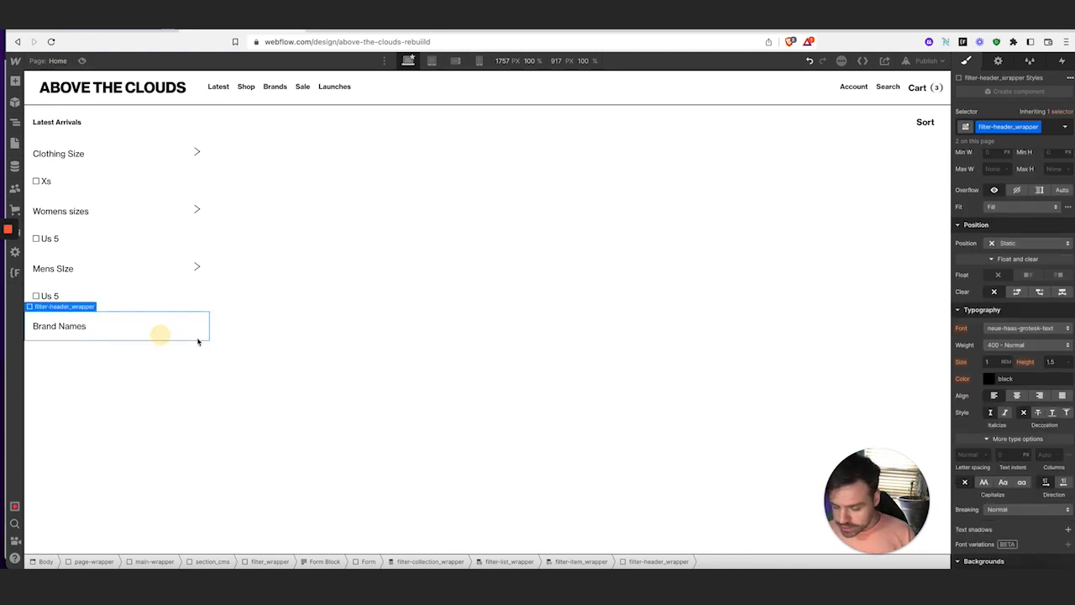
key(ctrl+v)
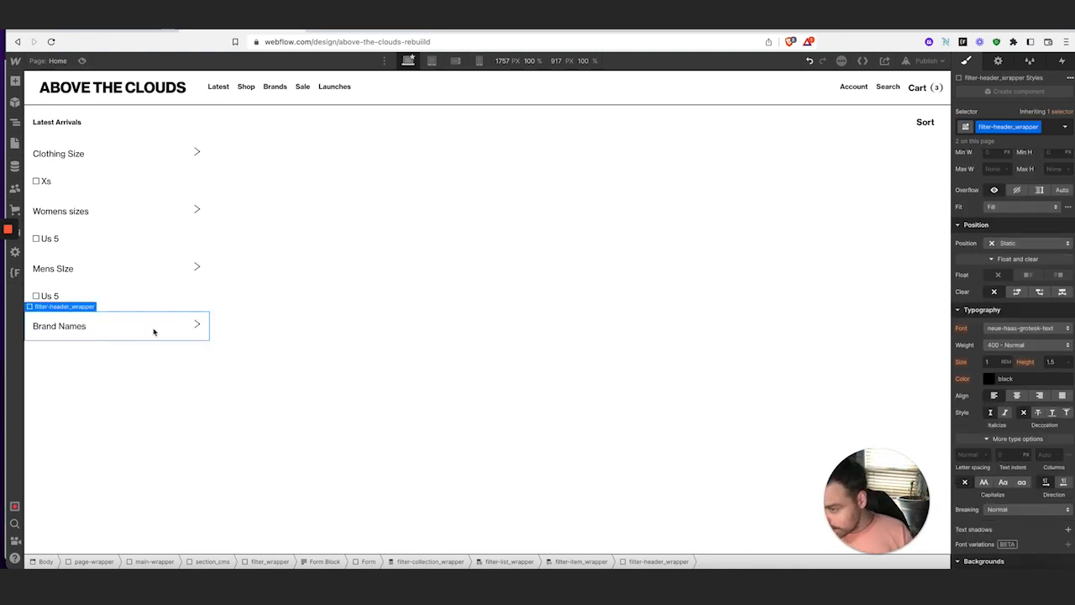
Add a text block to the brand filter-options_wrapper, then delete it, leaving the wrapper empty
click(106, 354)
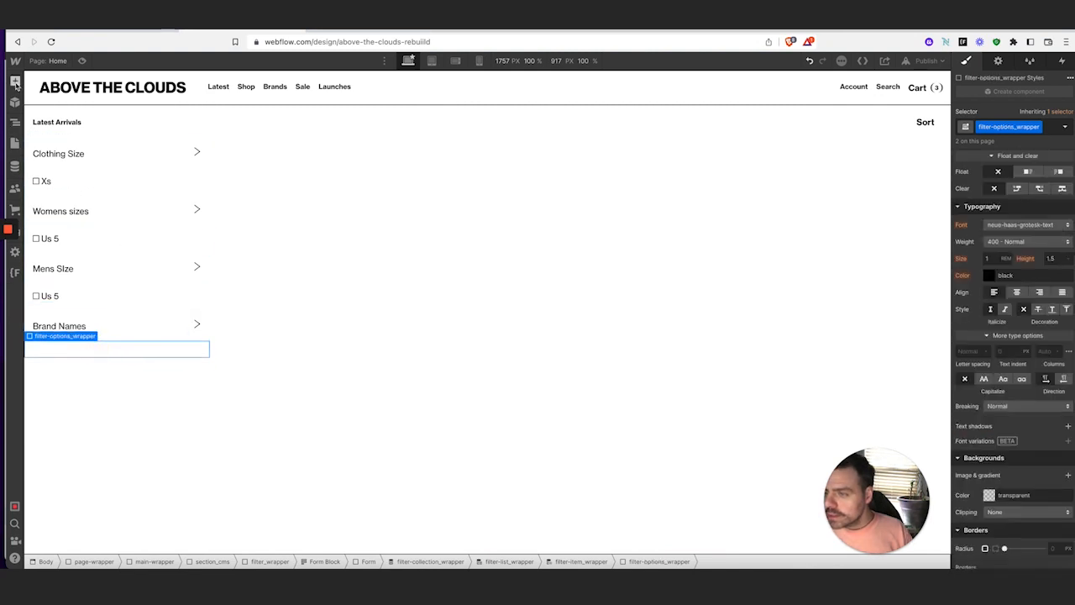
click(15, 80)
click(50, 424)
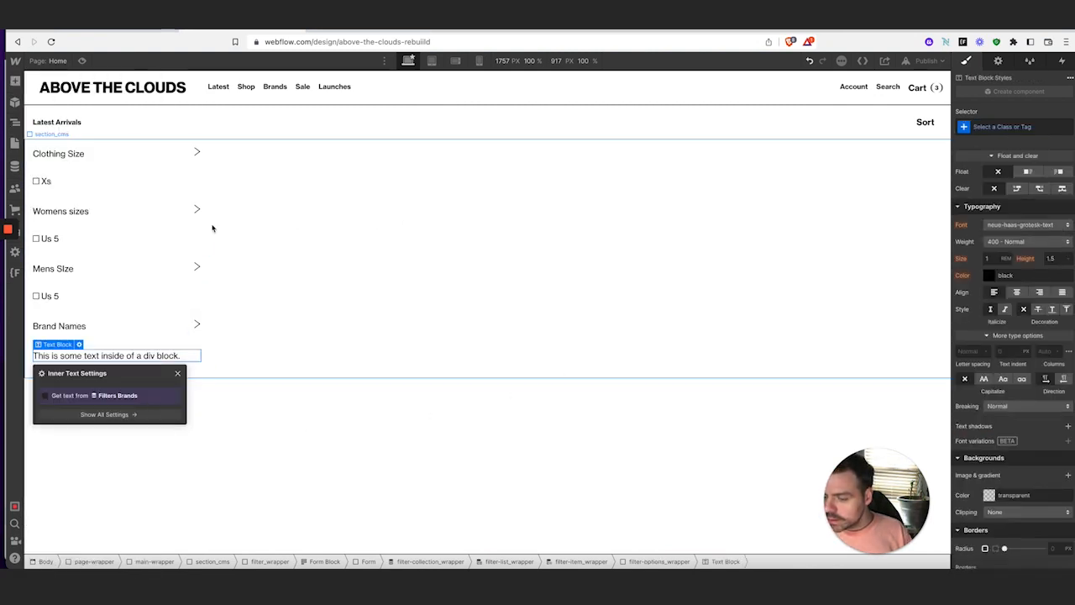
click(45, 397)
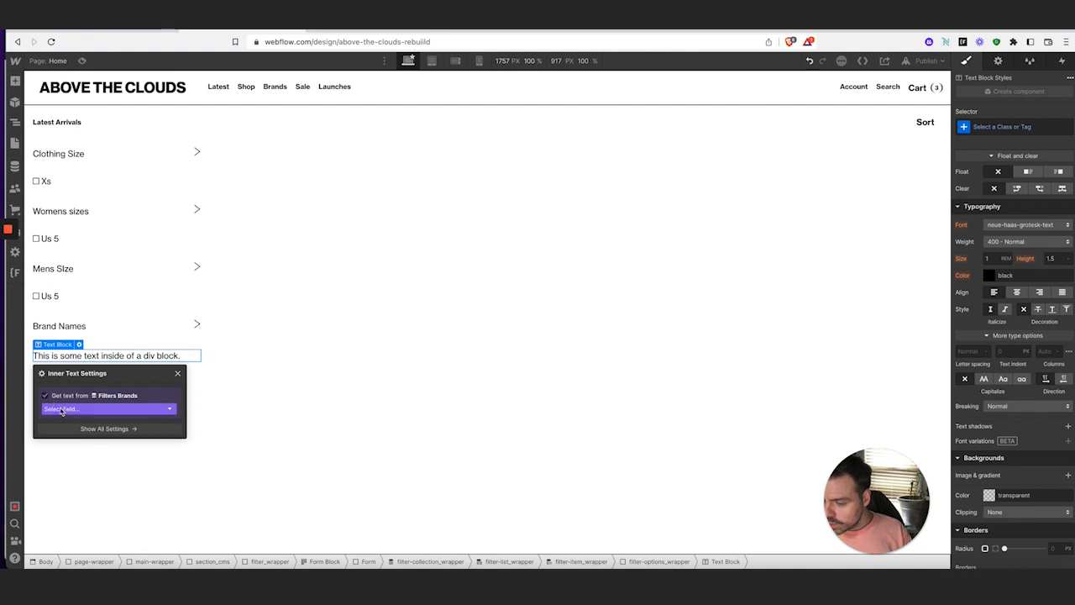
click(179, 375)
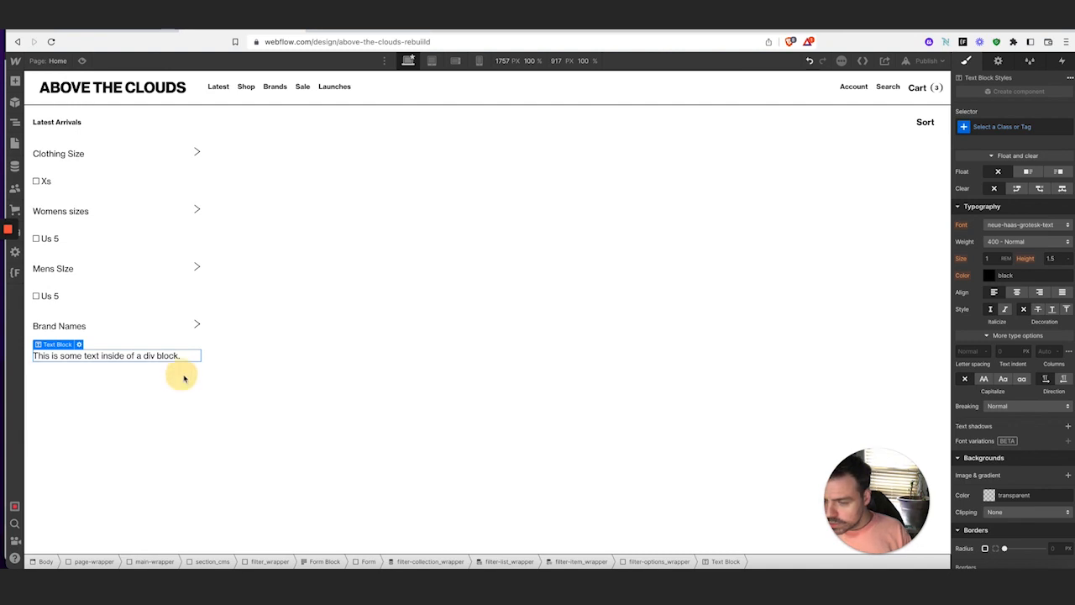
key(Delete)
click(113, 355)
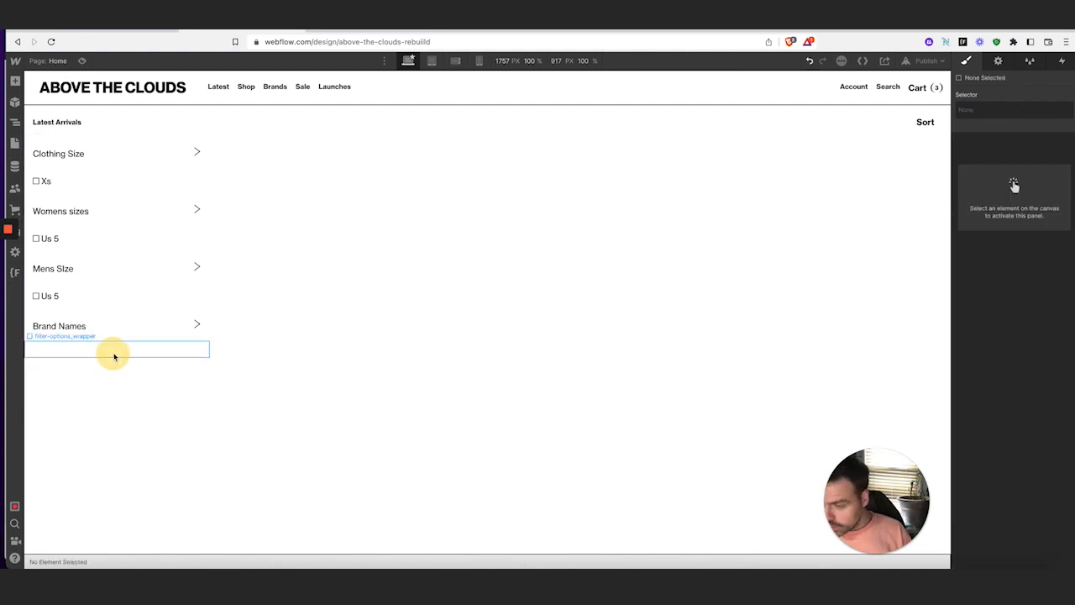
click(14, 80)
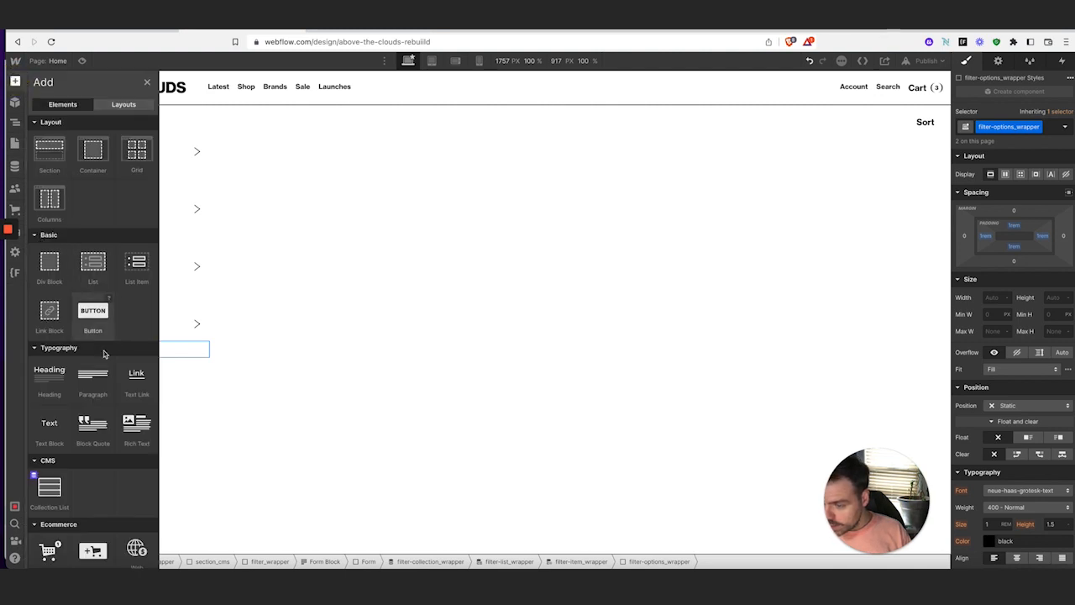
Add a checkbox under Brand Names and give its Checkbox 2 label the filter-checkbox_label class
scroll(125, 389, down, 5)
scroll(125, 389, down, 1)
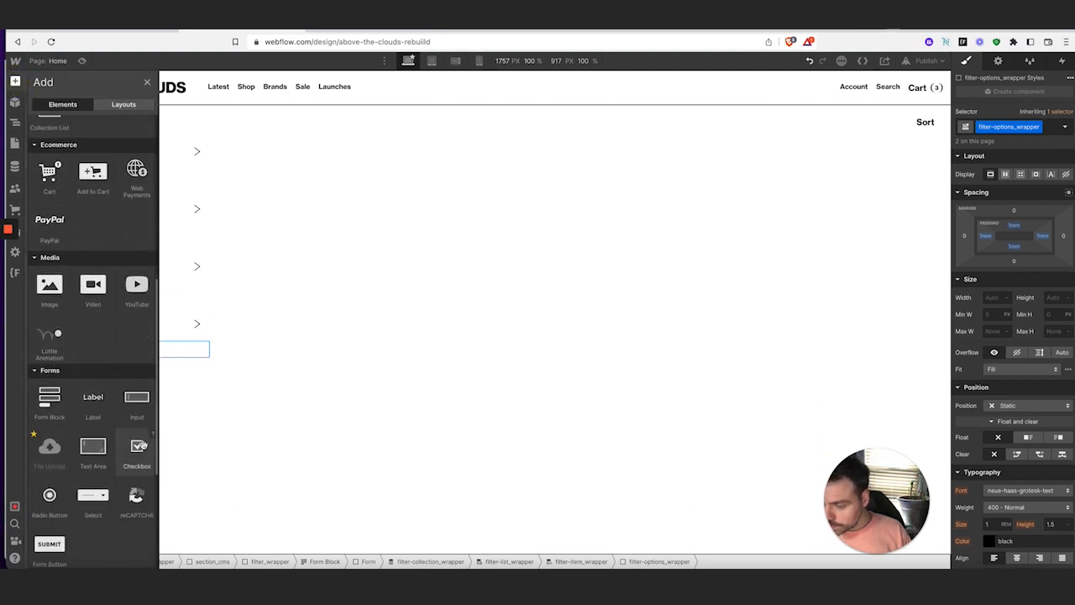
click(139, 466)
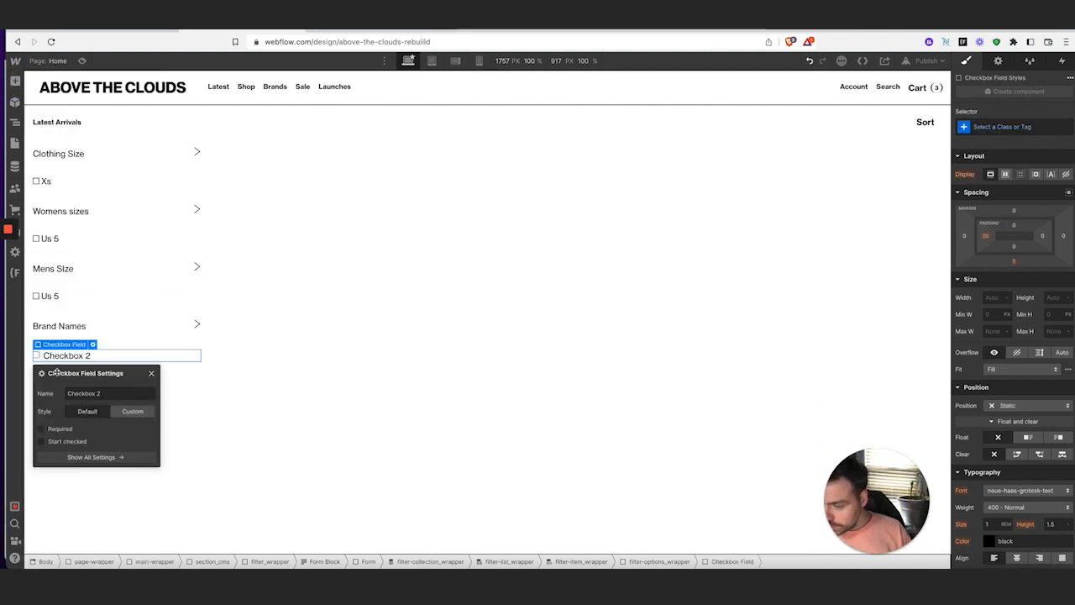
click(152, 373)
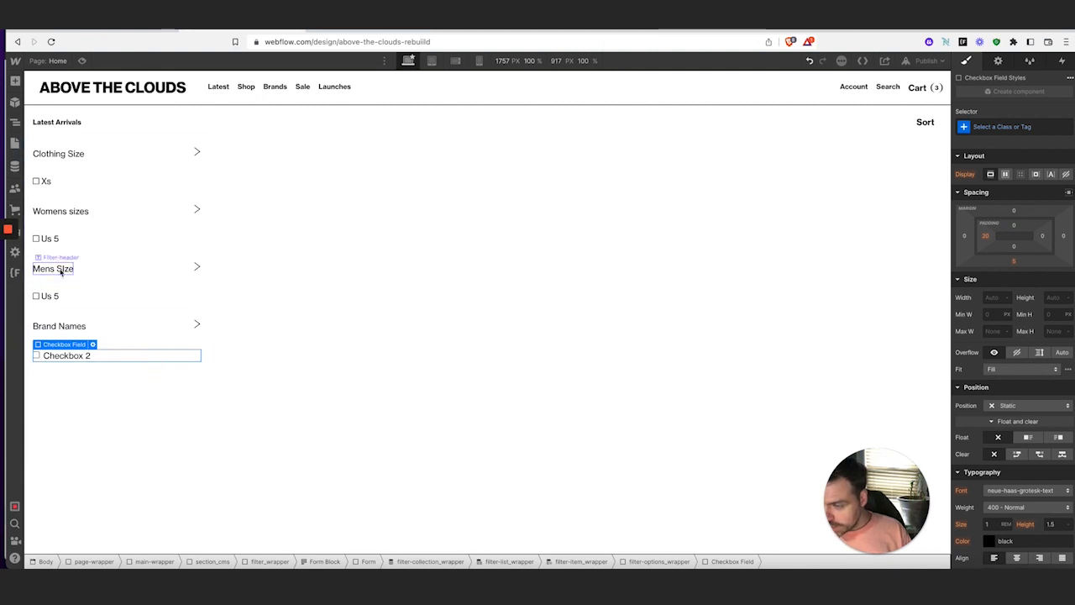
click(61, 271)
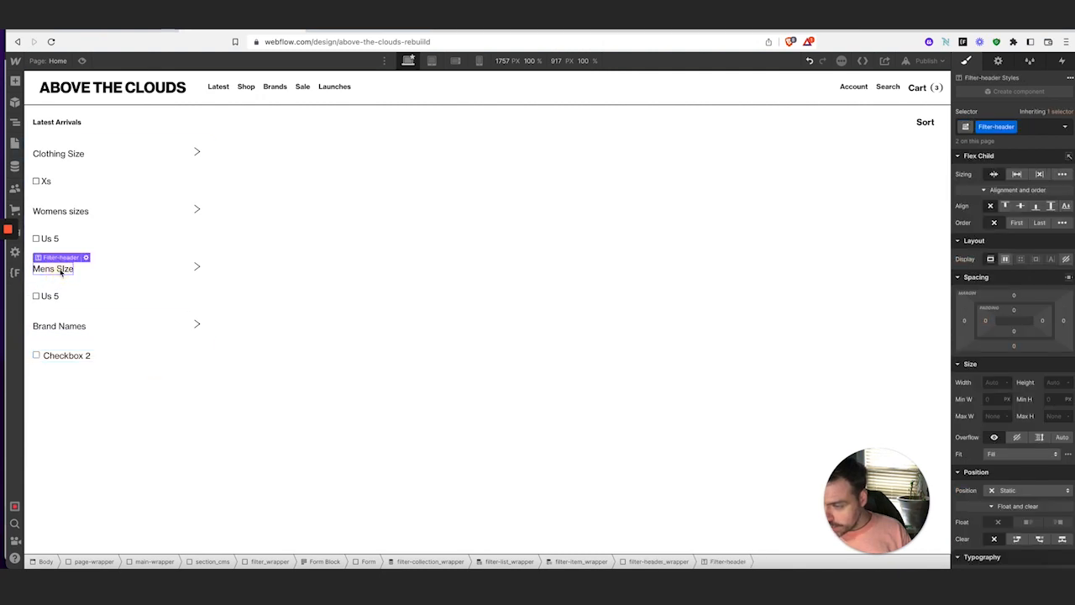
click(73, 356)
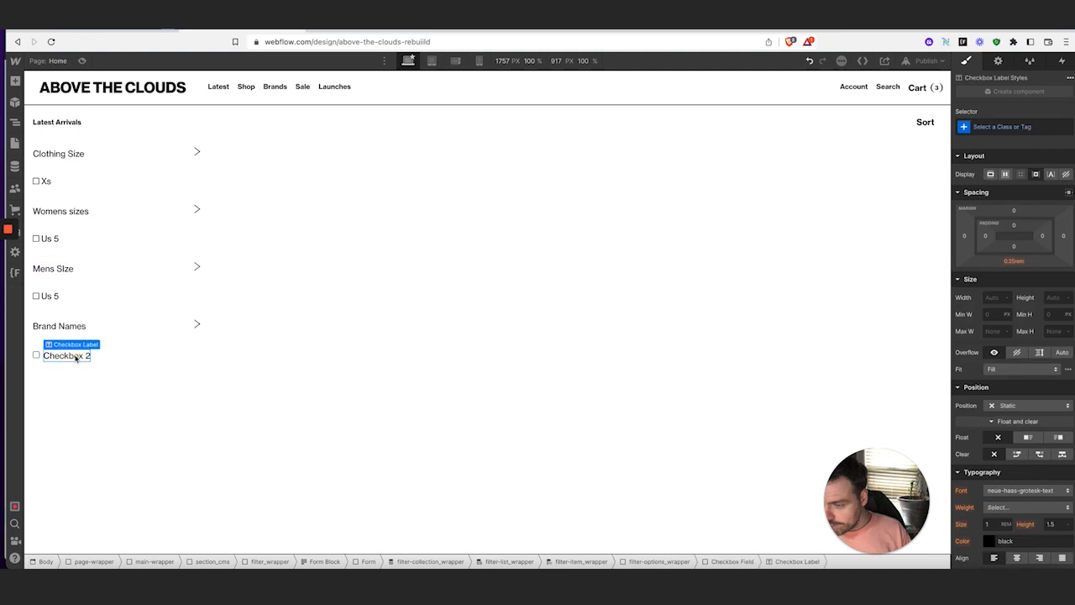
click(53, 296)
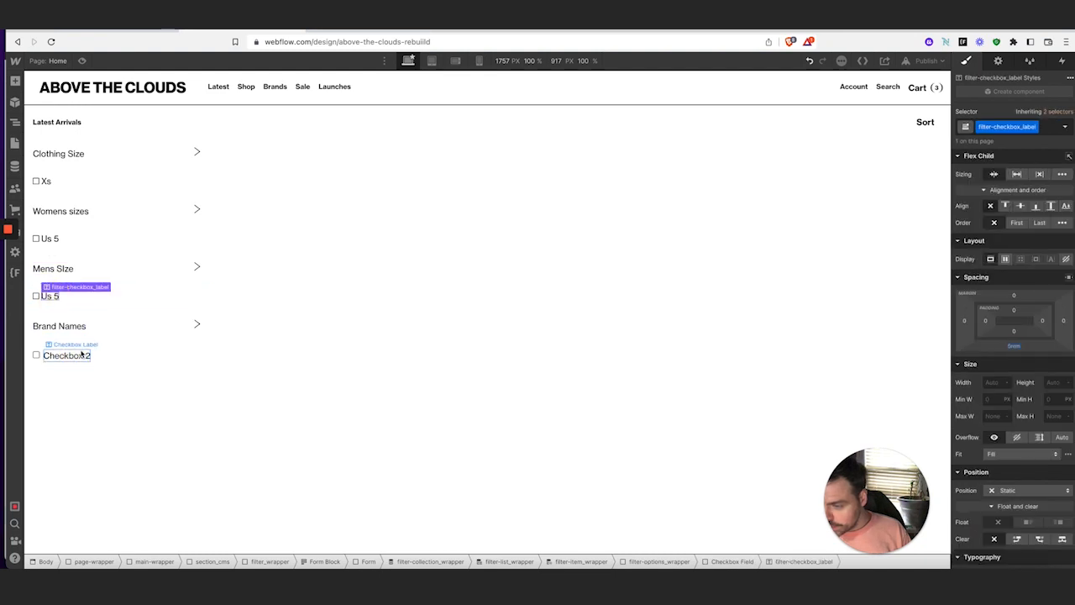
click(76, 356)
click(1037, 127)
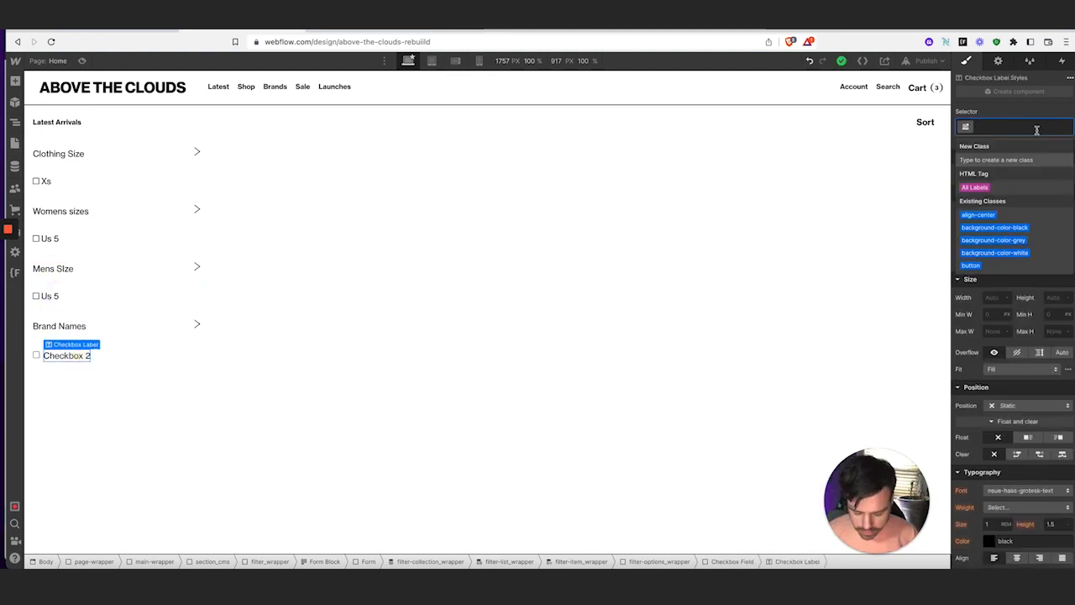
text(filter-che)
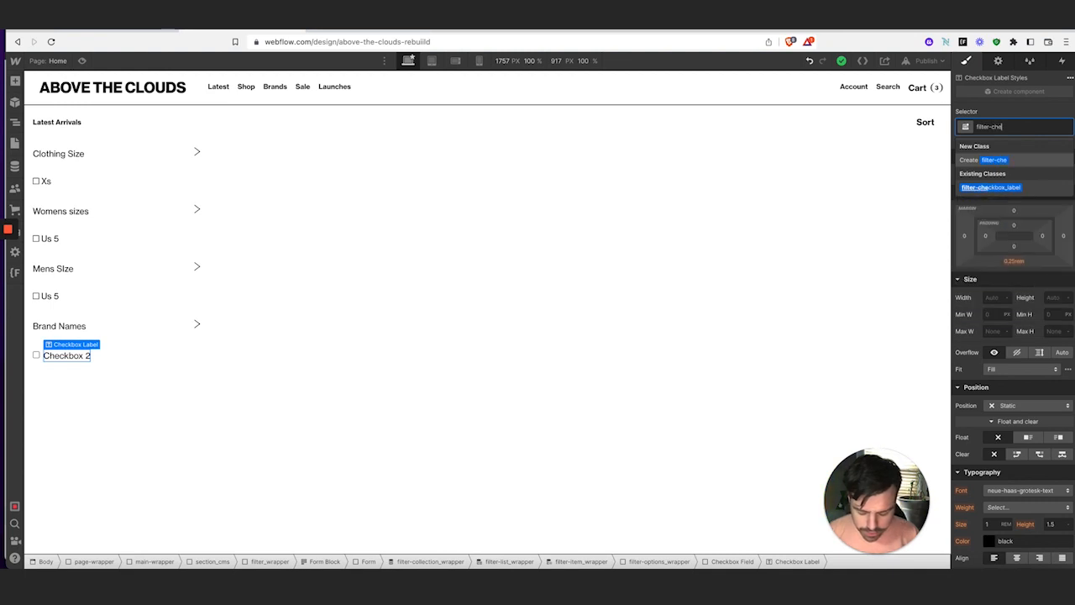
text(ck)
click(1023, 188)
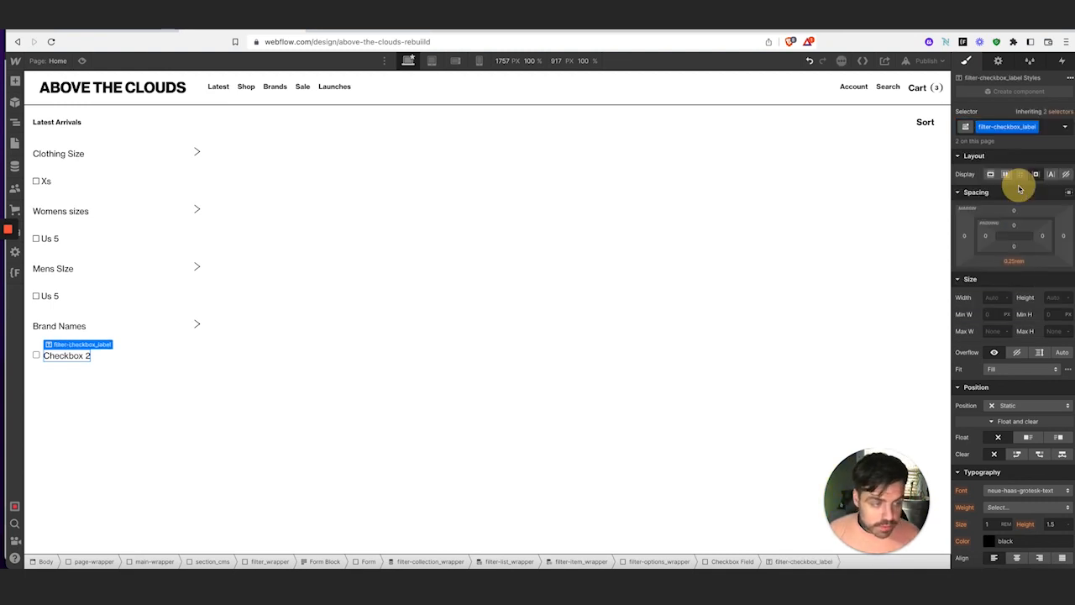
Apply the filter_checkbox class to the Checkbox 2 box, matching the Us 5 checkbox
click(36, 354)
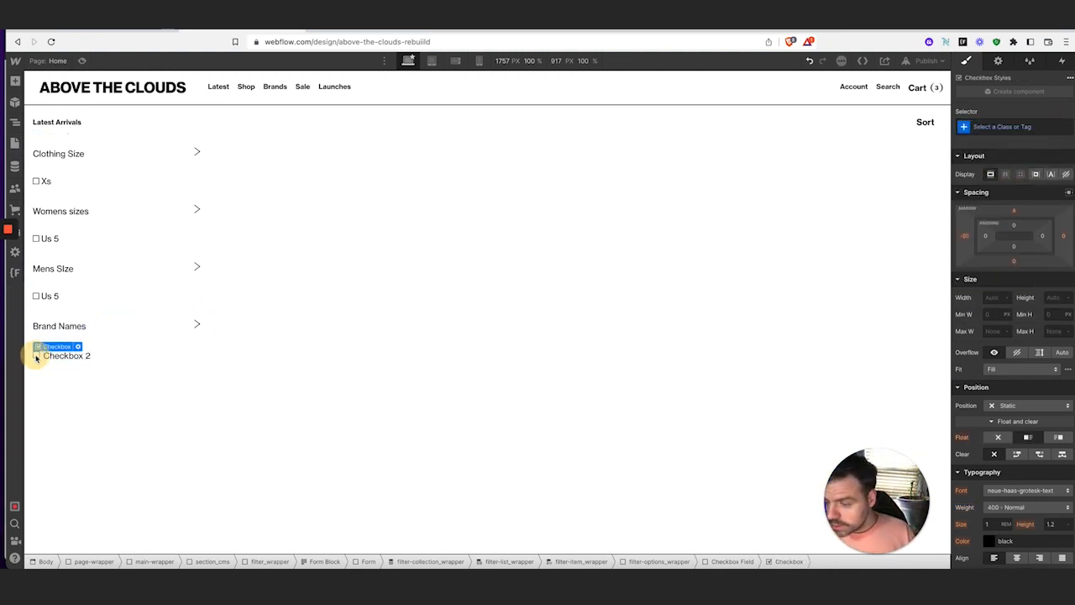
click(36, 296)
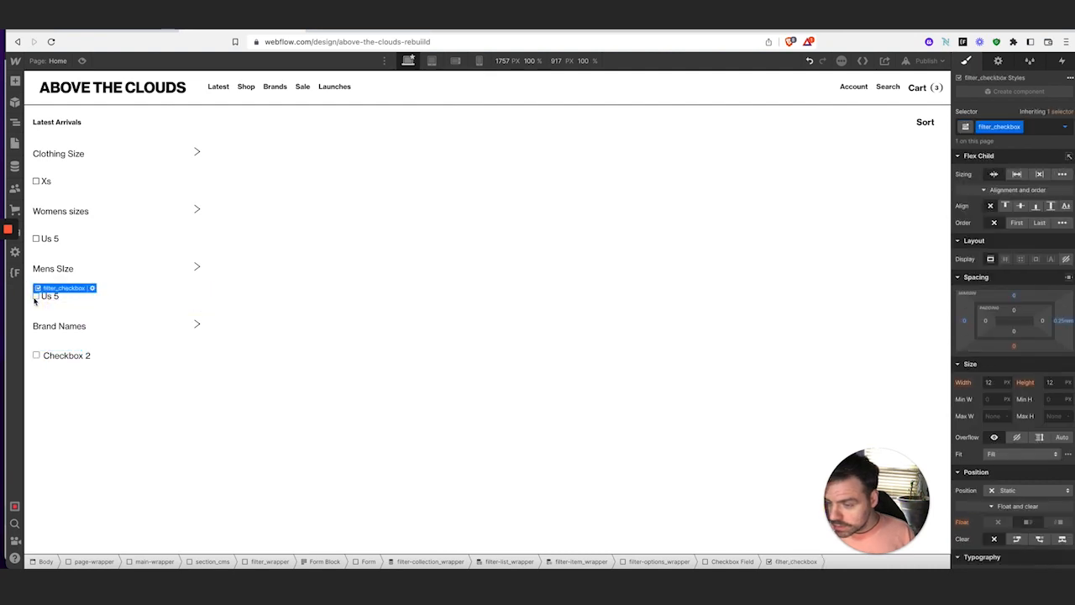
click(37, 354)
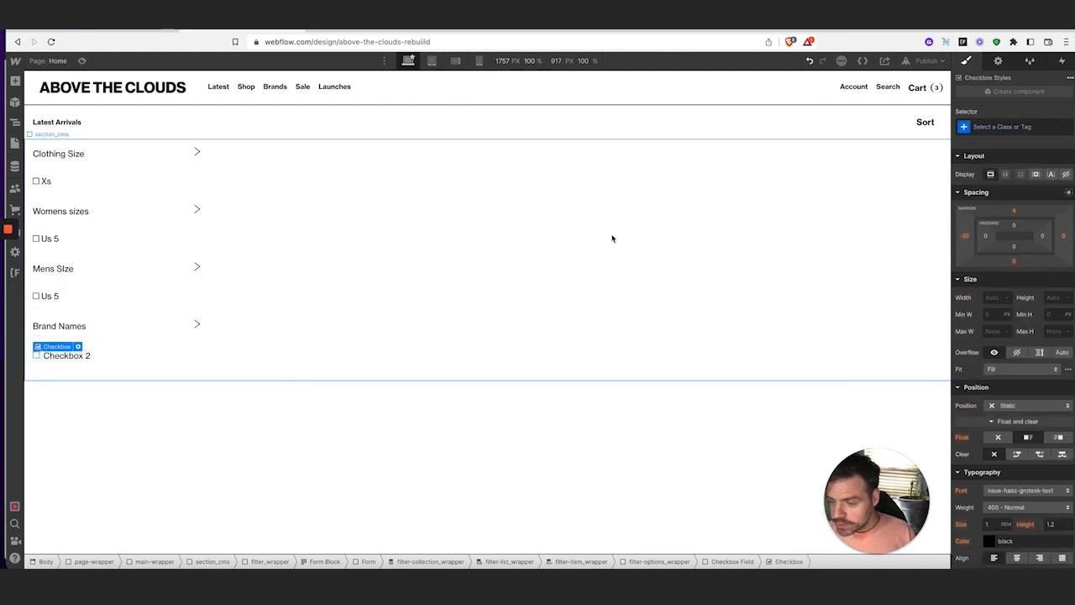
click(1019, 124)
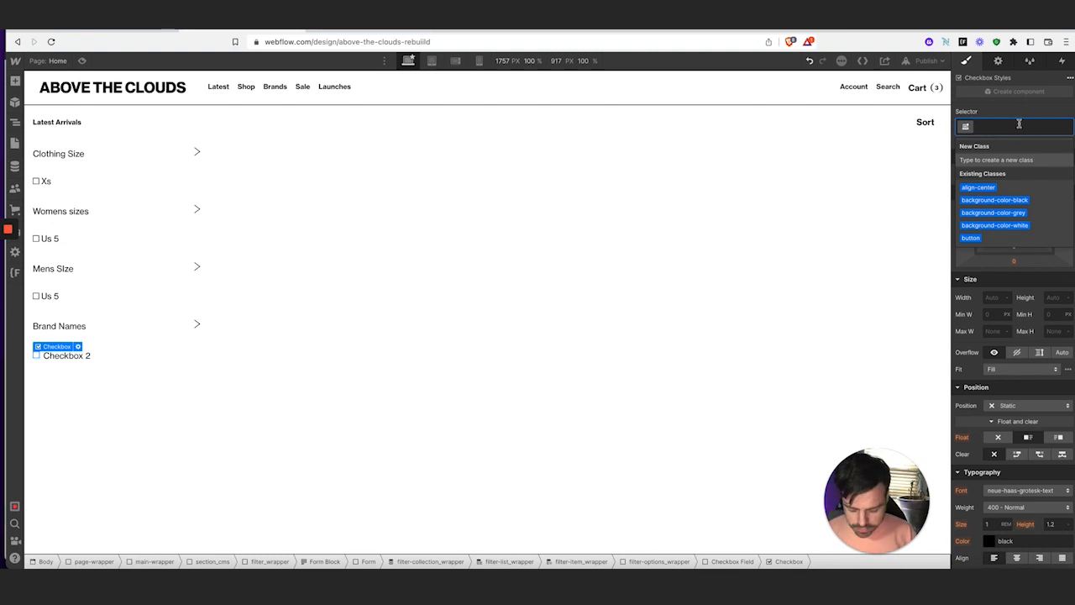
text(filter_ch)
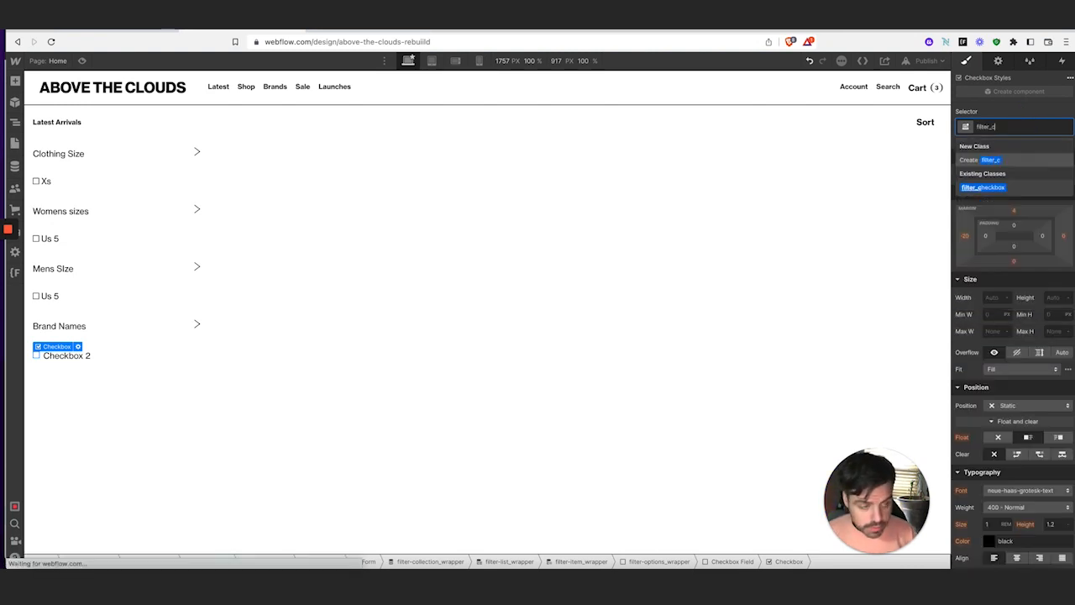
click(991, 194)
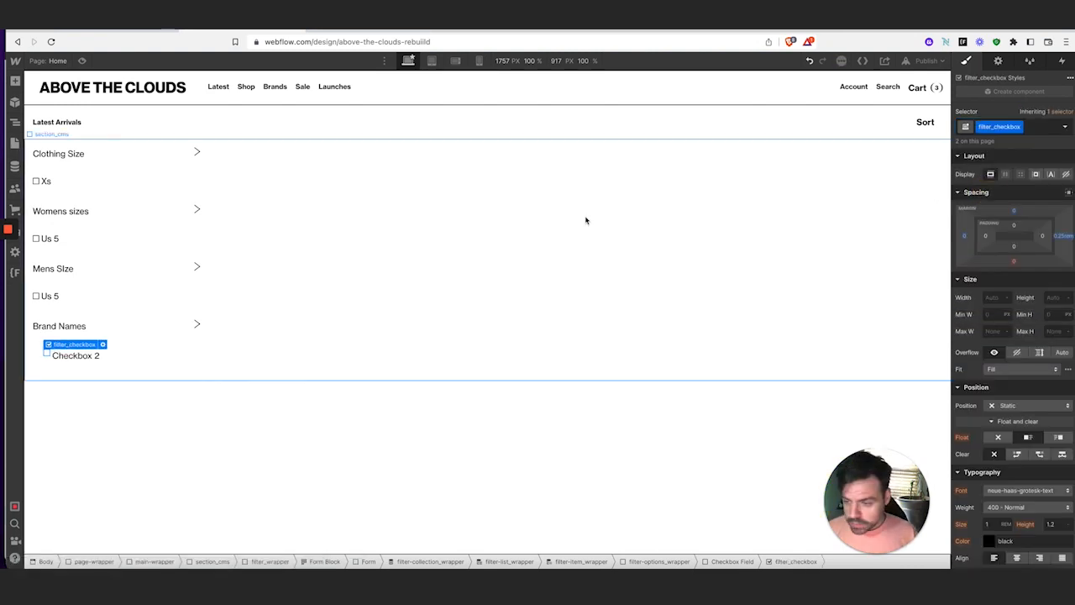
Set the Checkbox 2 field's left padding to 0, aligning it with the Us 5 option
click(46, 364)
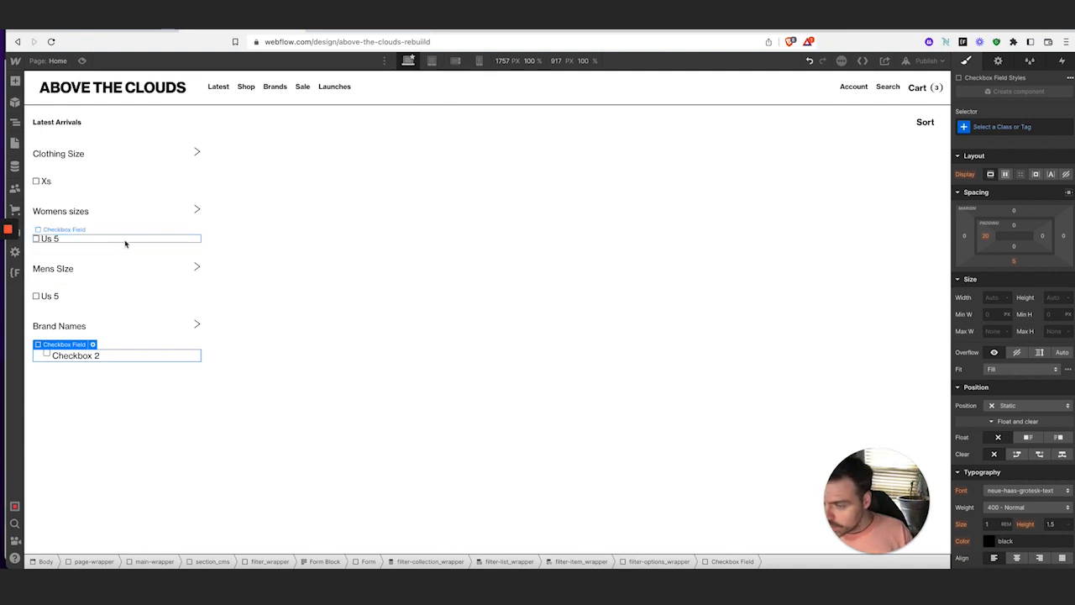
click(47, 354)
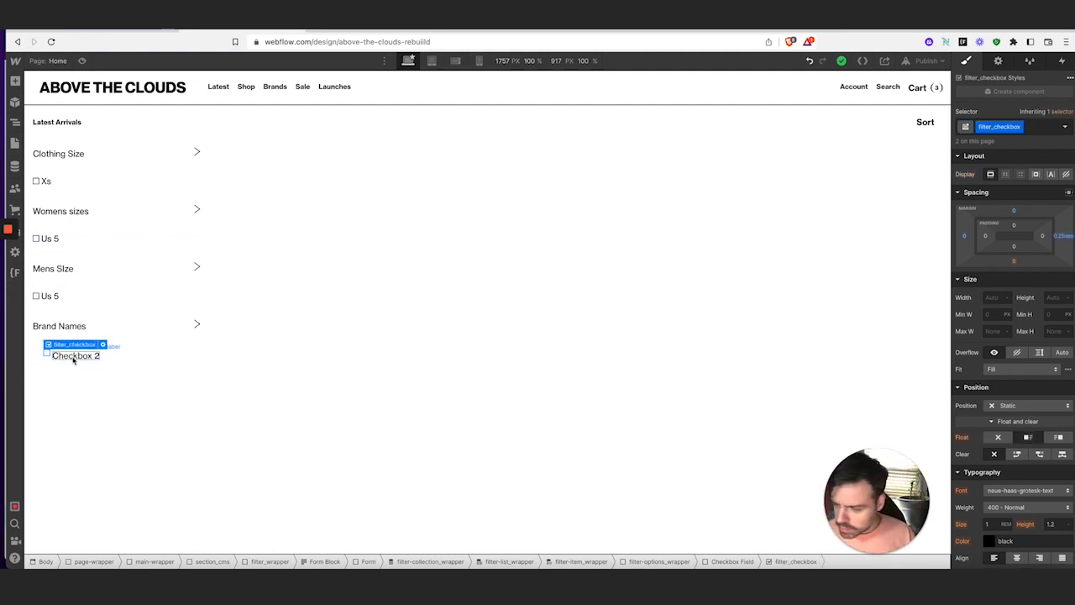
click(73, 355)
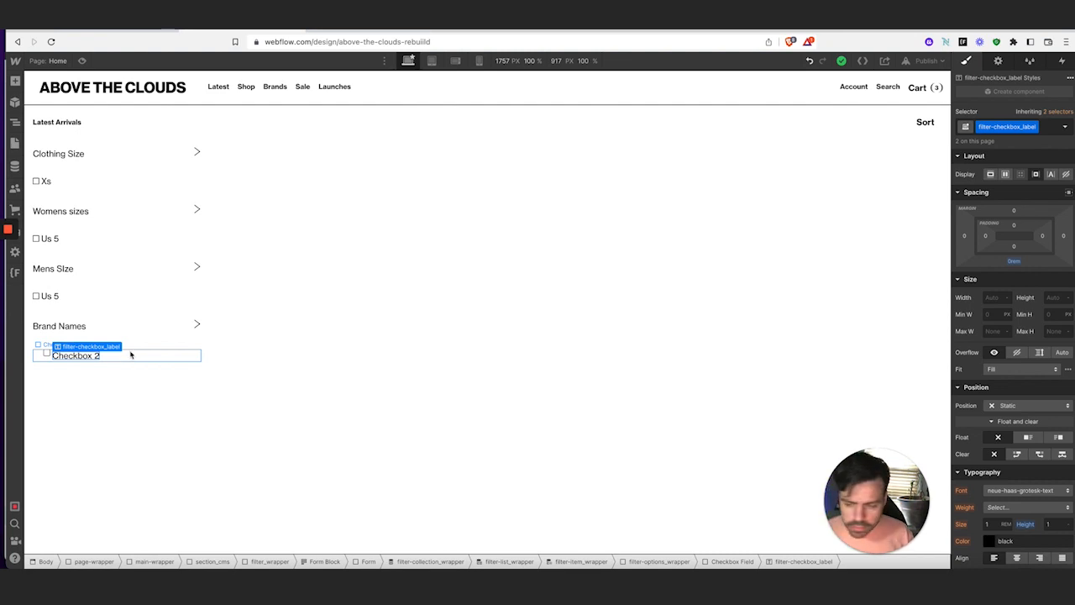
click(133, 356)
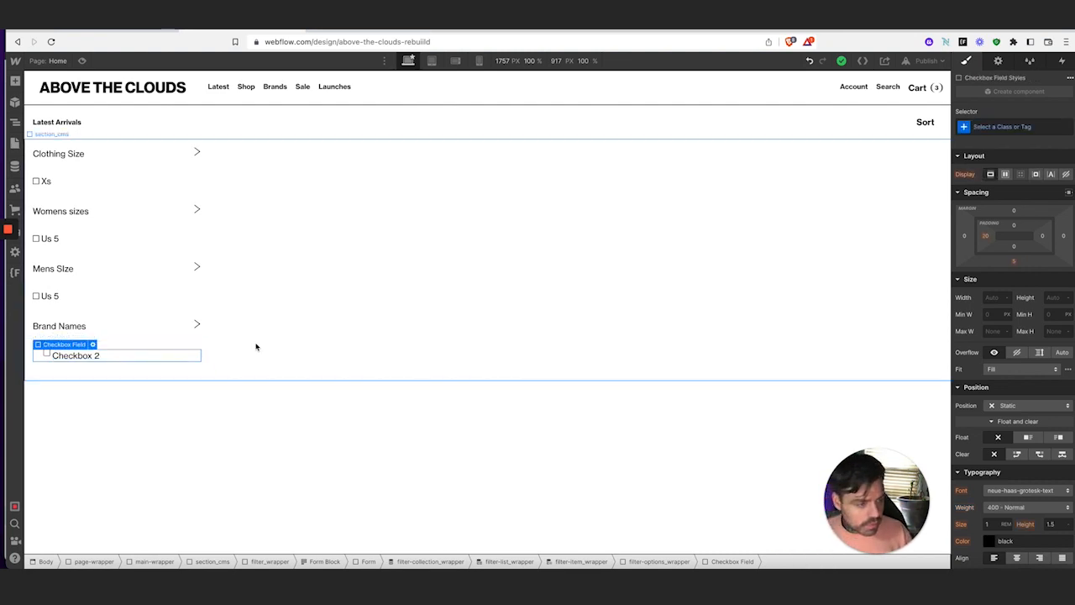
click(985, 235)
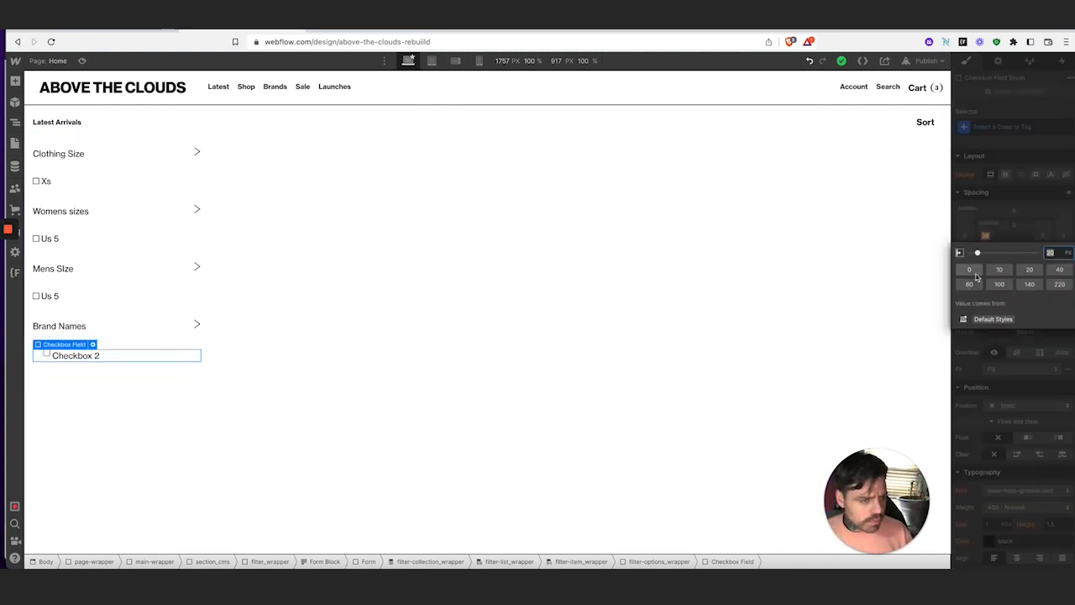
click(970, 270)
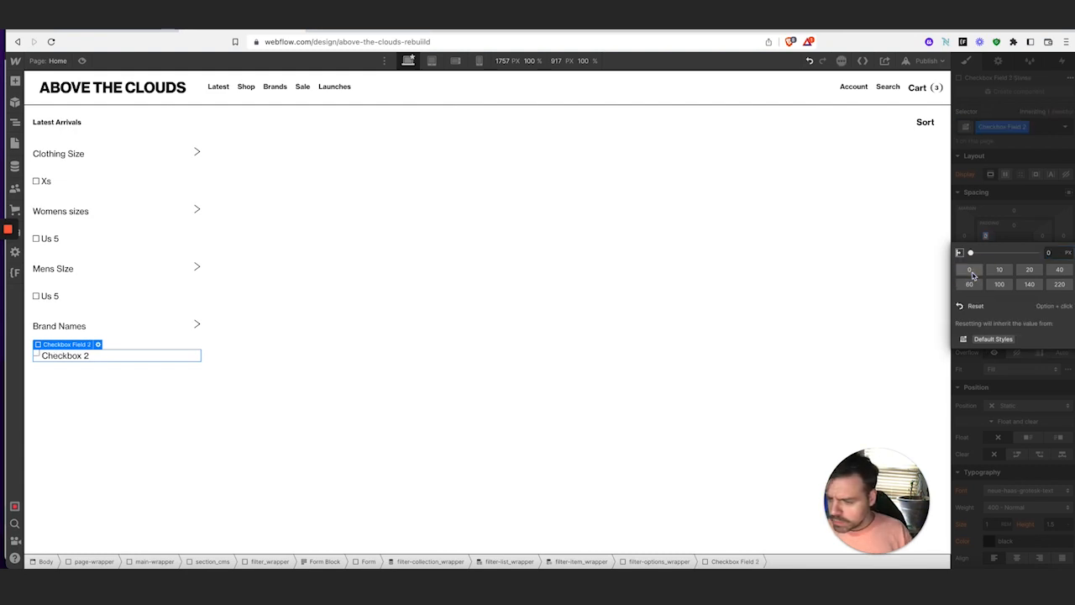
click(121, 298)
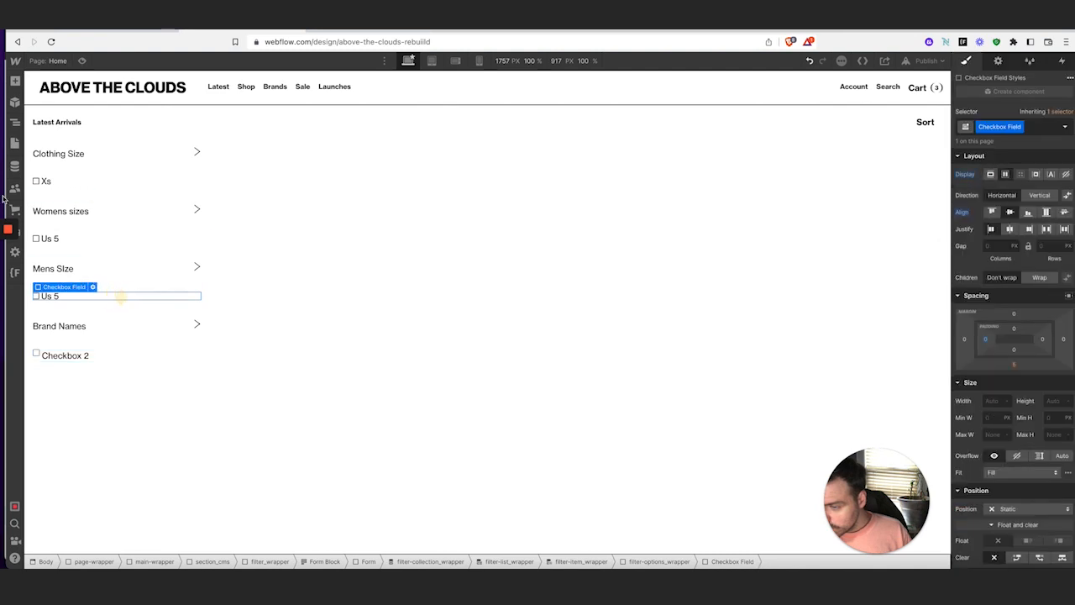
click(15, 122)
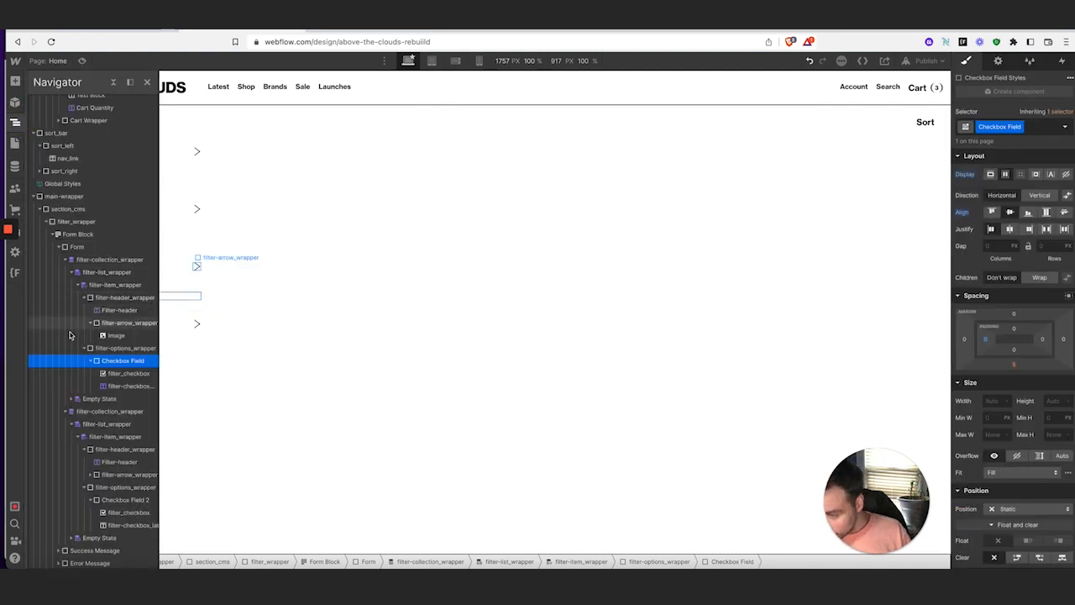
Rename the first Checkbox Field's class to checkbox-field
click(122, 349)
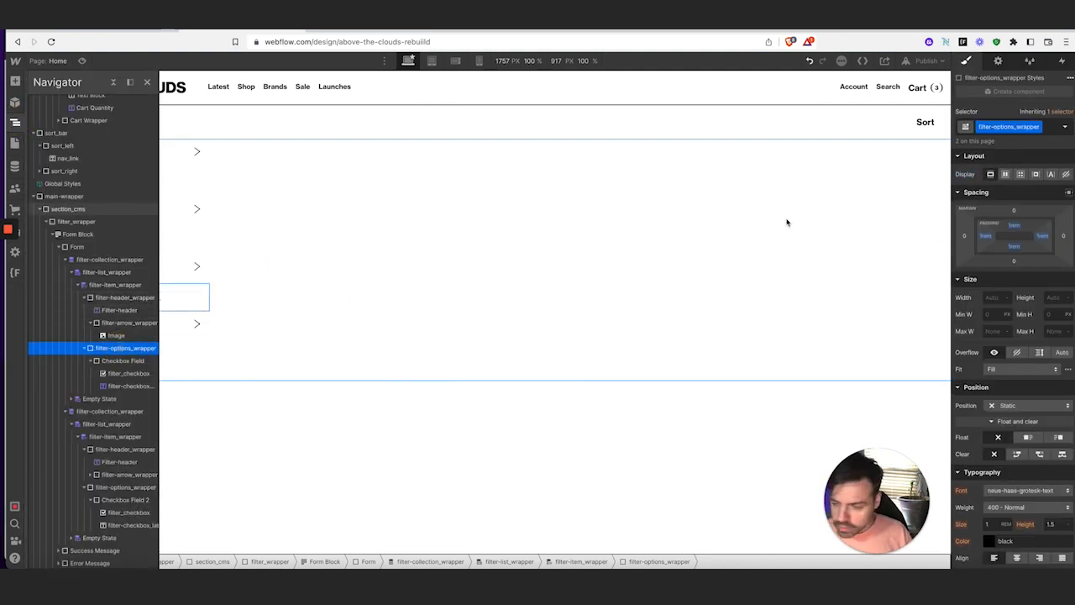
click(137, 361)
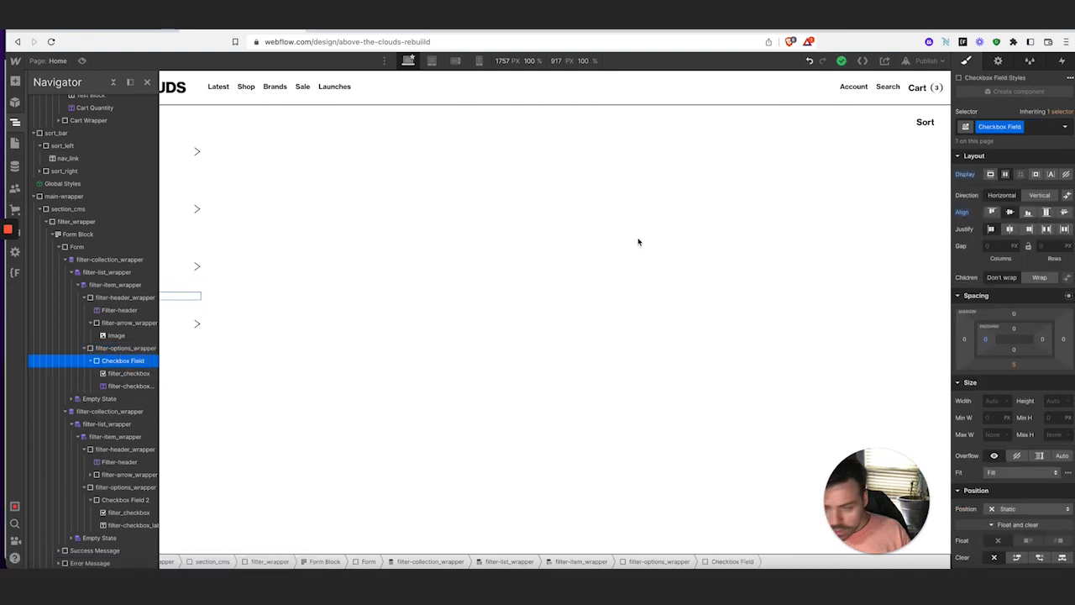
click(1021, 127)
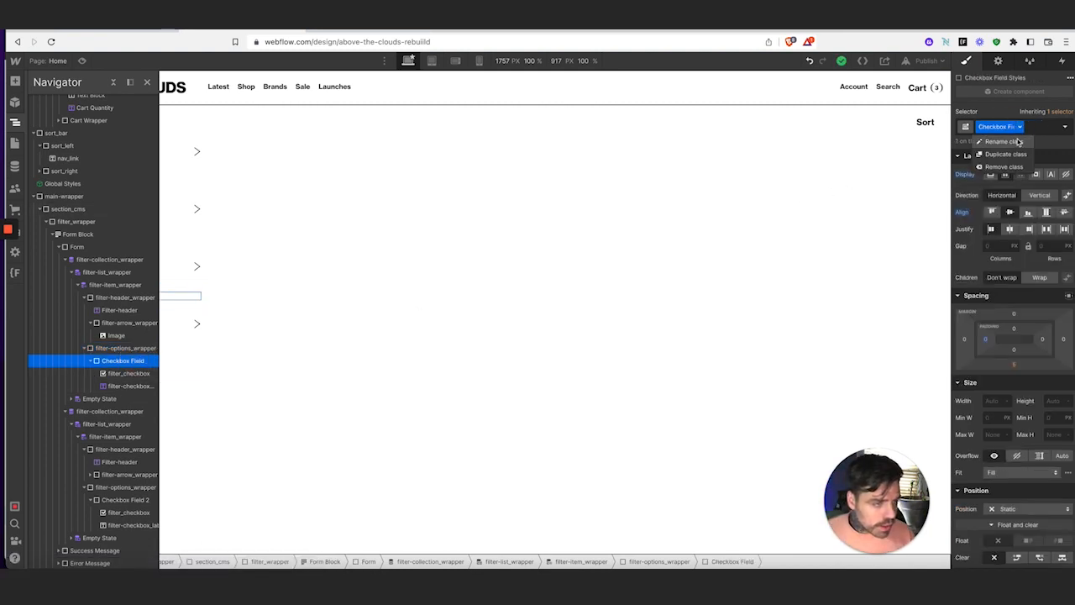
click(1017, 142)
text(checkbox-field)
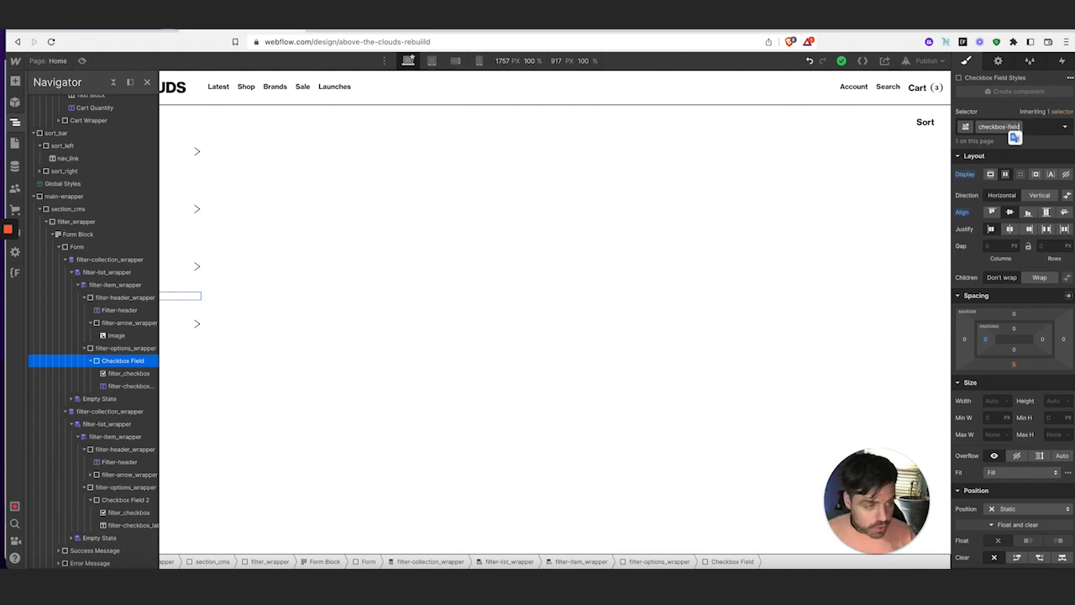
key(Return)
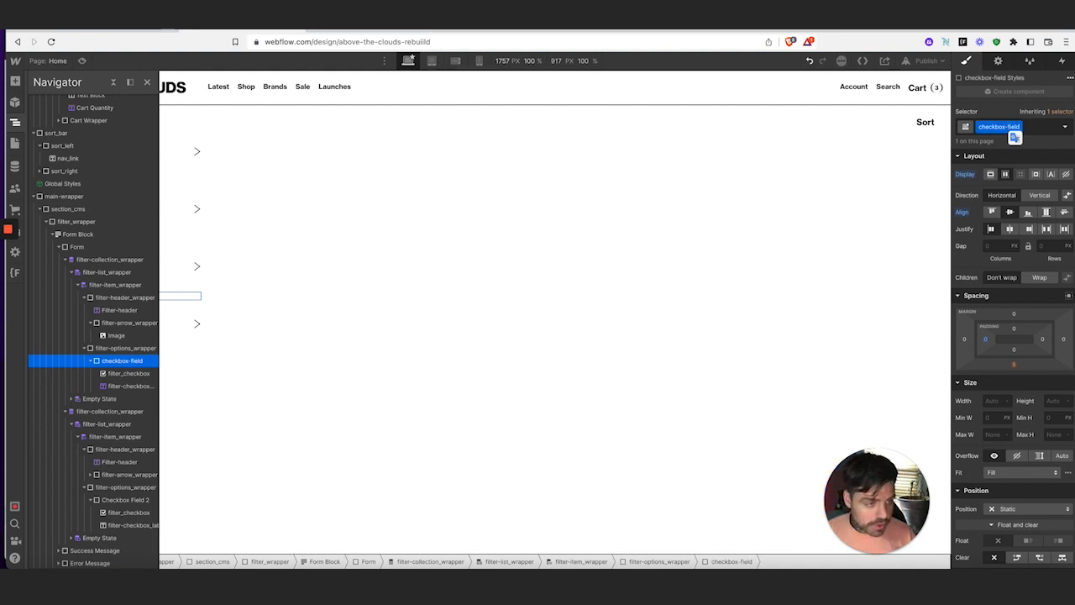
double_click(999, 126)
key(super+c)
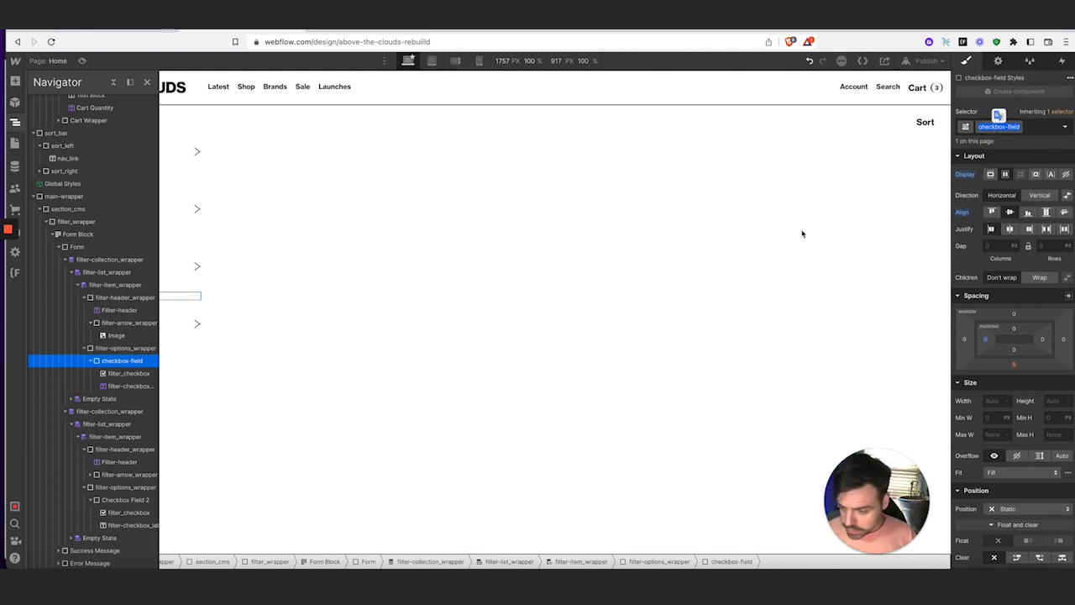
Replace the Brand Names checkbox's Checkbox Field 2 class with checkbox-field
click(14, 122)
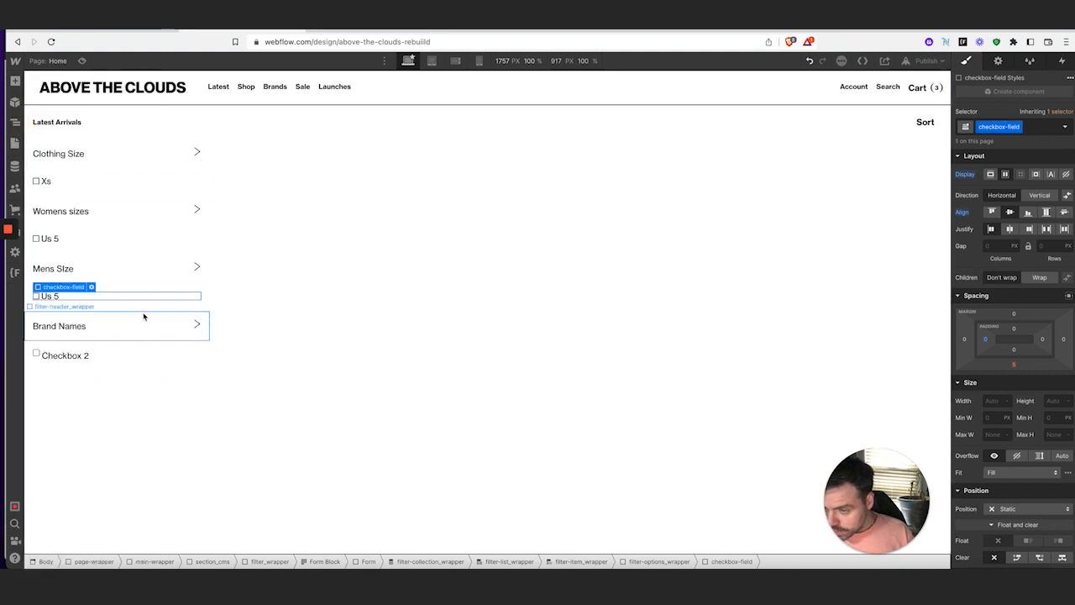
click(98, 359)
click(1035, 127)
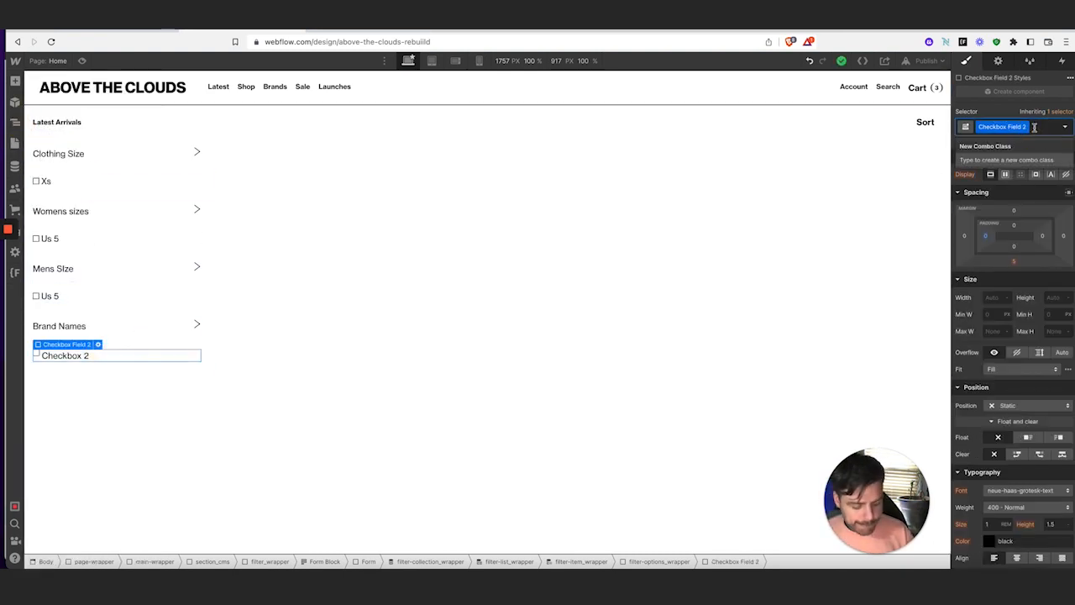
key(BackSpace)
key(super+v)
key(Return)
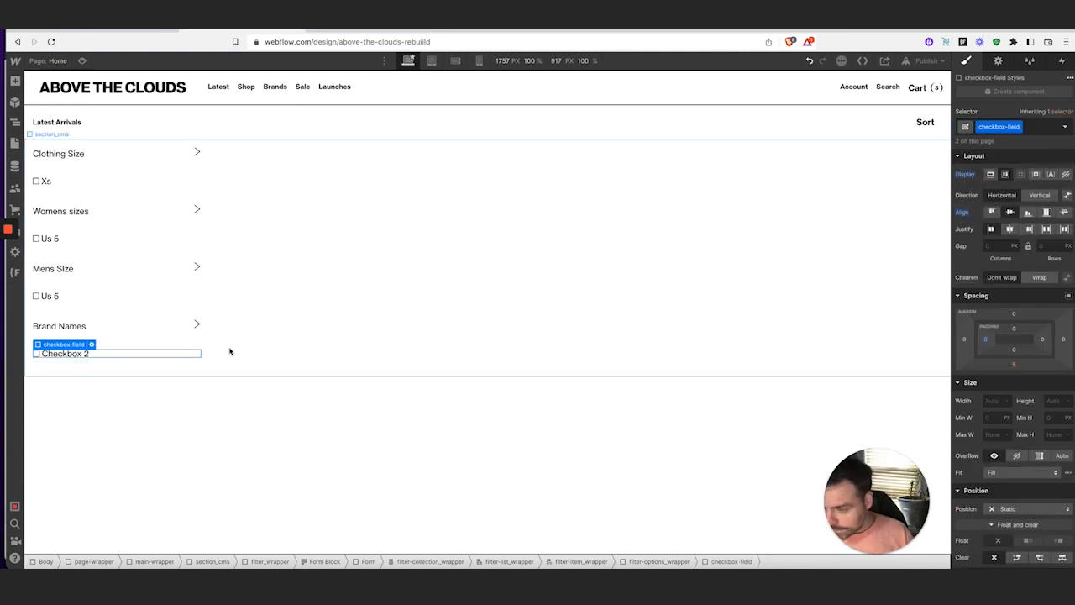
Bind the brand checkbox label's text to Filters Brands Brand 1 so it reads The North Face
click(84, 355)
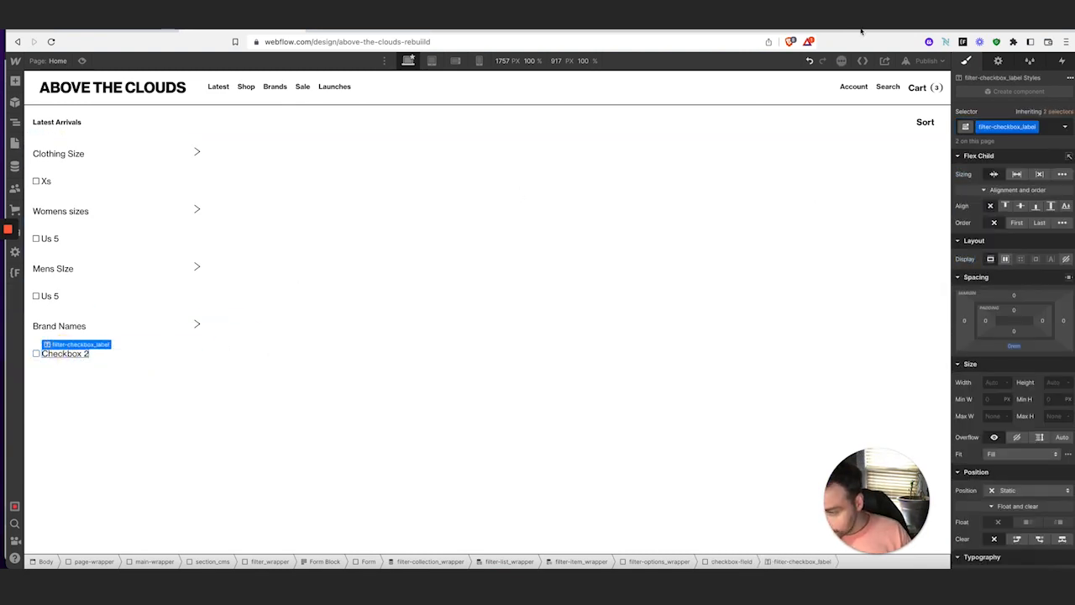
click(1000, 62)
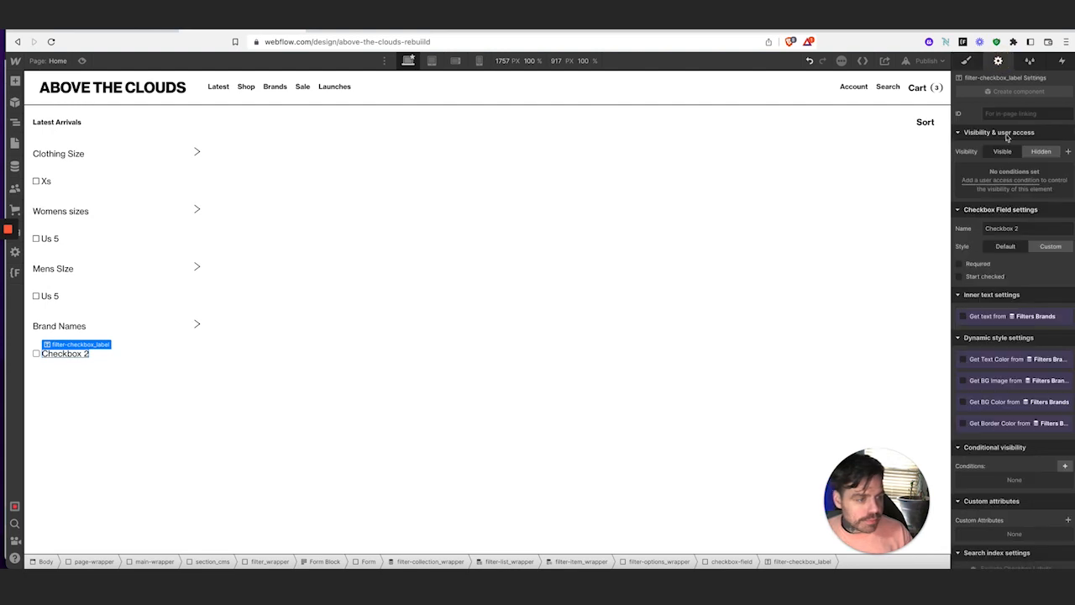
click(963, 316)
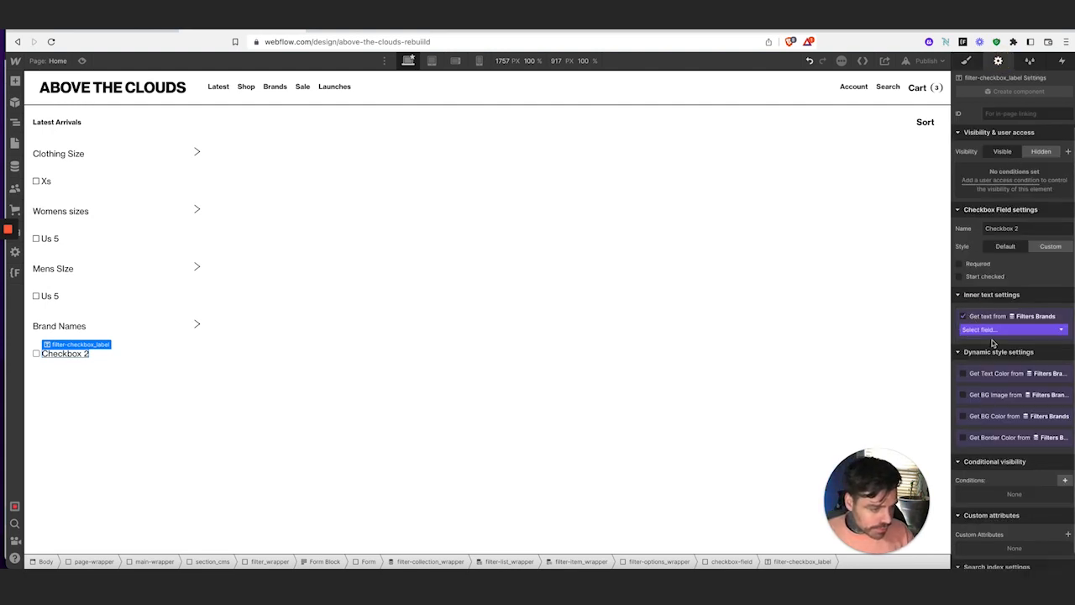
click(994, 333)
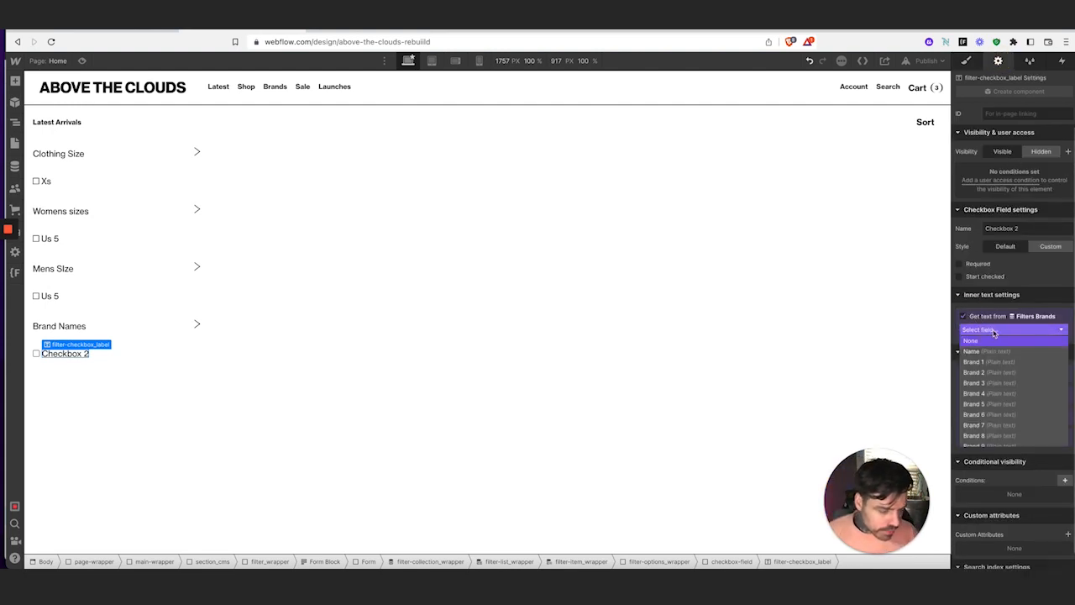
click(991, 361)
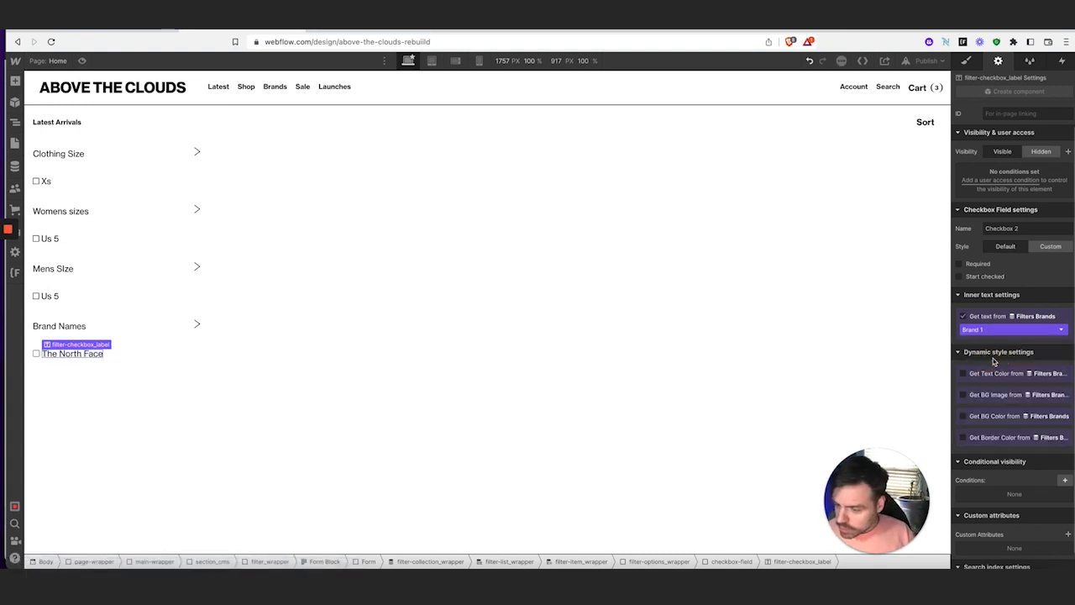
click(183, 364)
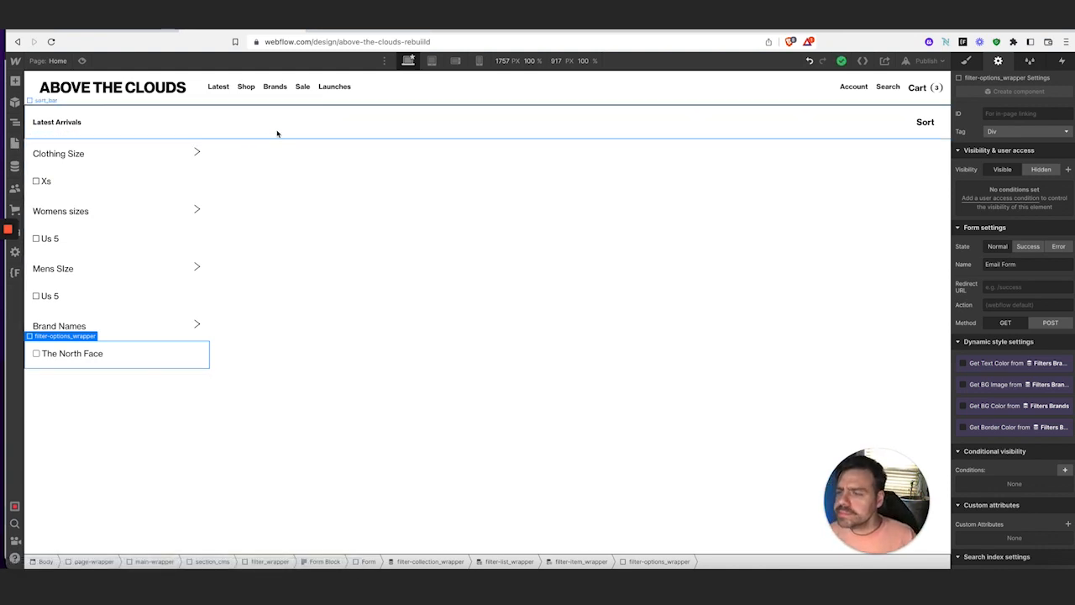
Give the sort_bar a 1px bottom border after comparing with the live store's sidebar
click(131, 35)
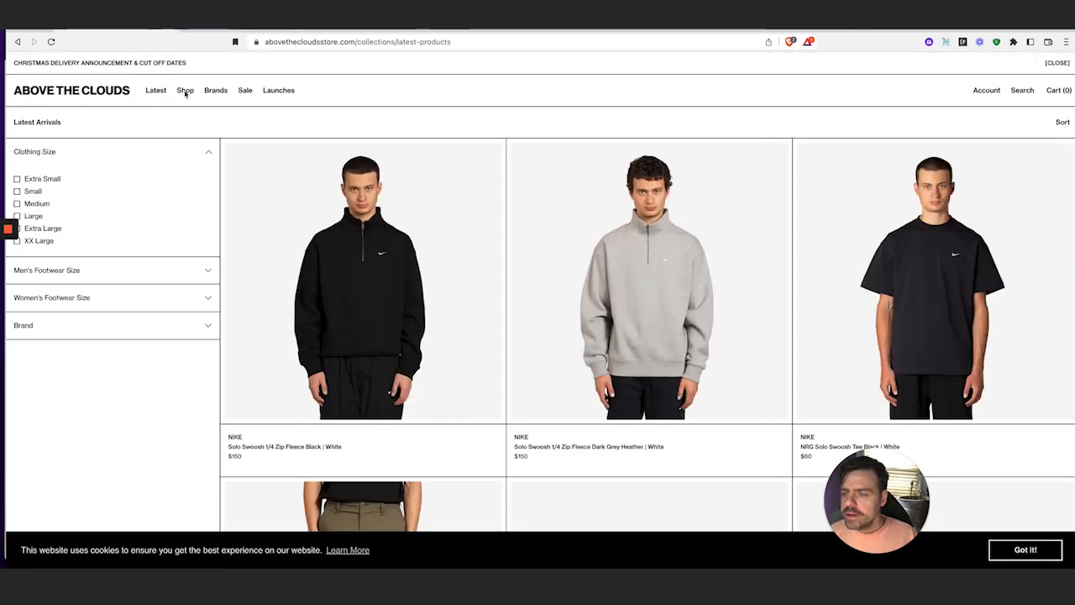
click(225, 34)
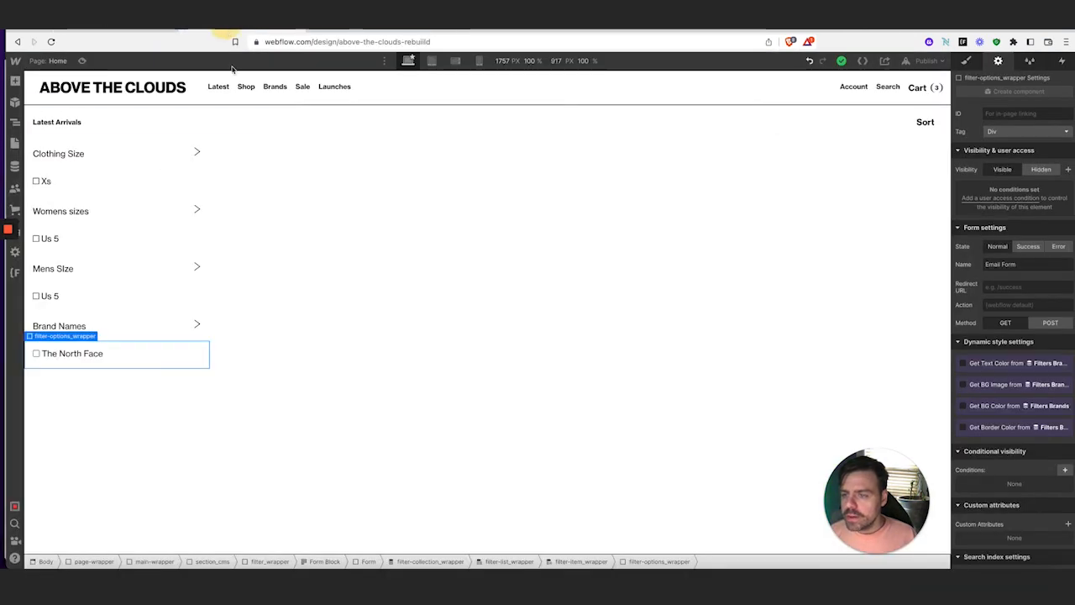
click(313, 136)
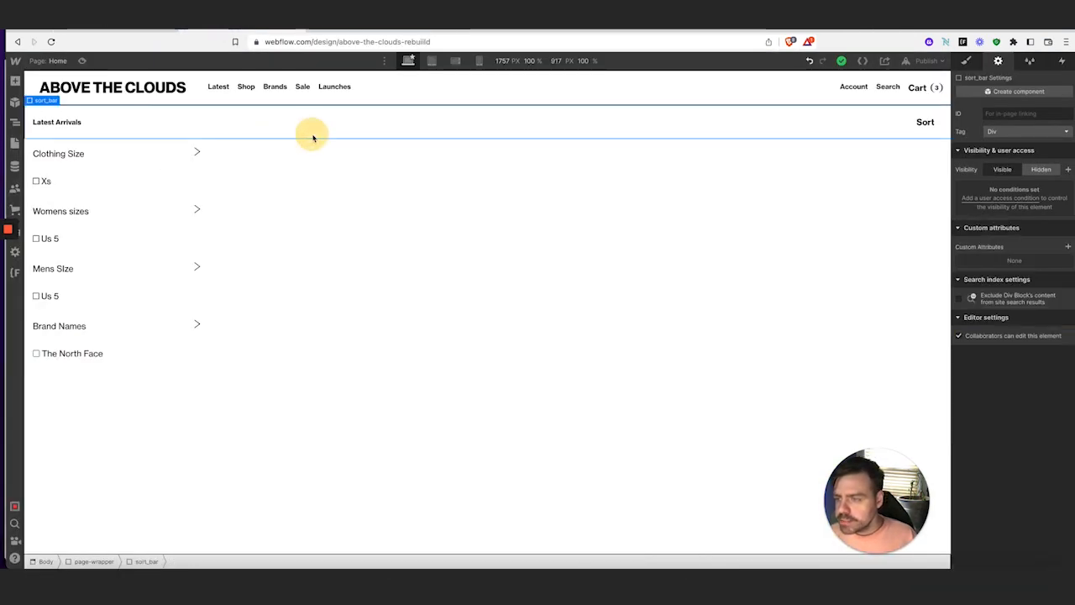
click(966, 61)
scroll(1014, 352, down, 5)
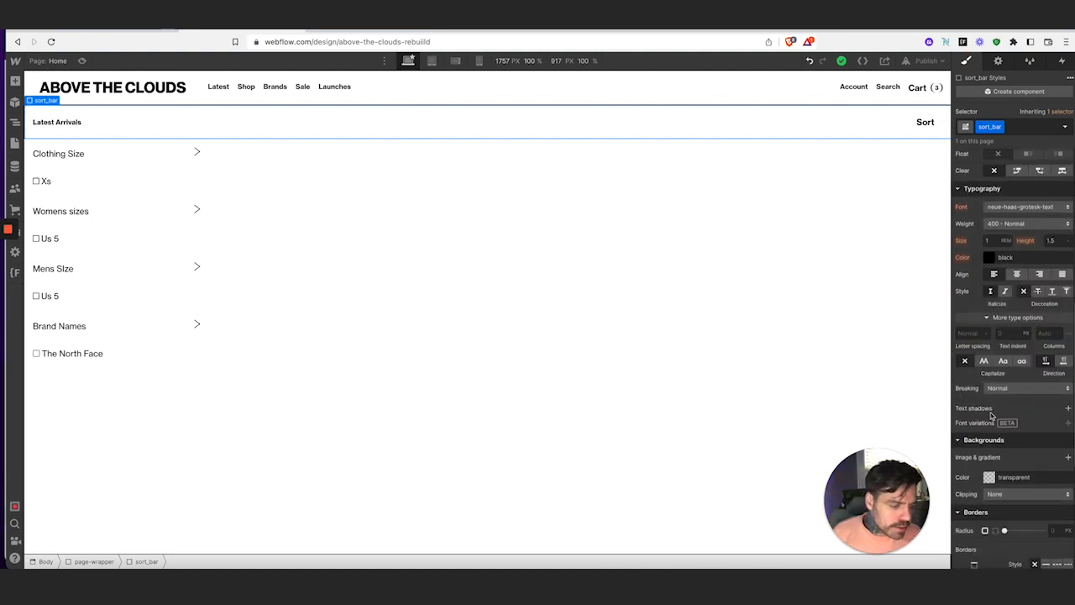
scroll(991, 414, down, 4)
click(974, 342)
click(1046, 327)
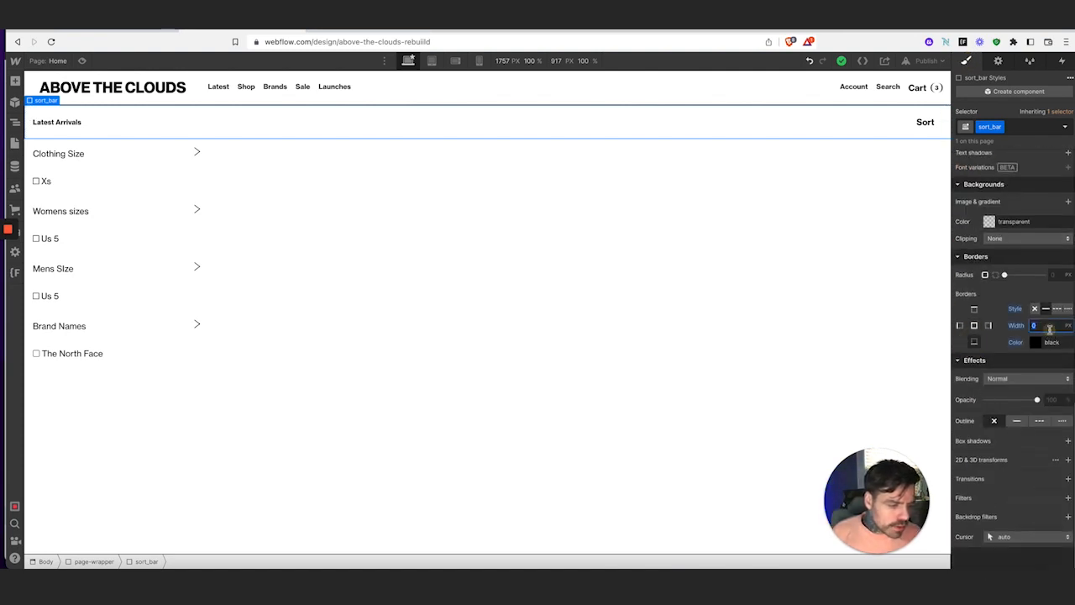
text(1)
key(Tab)
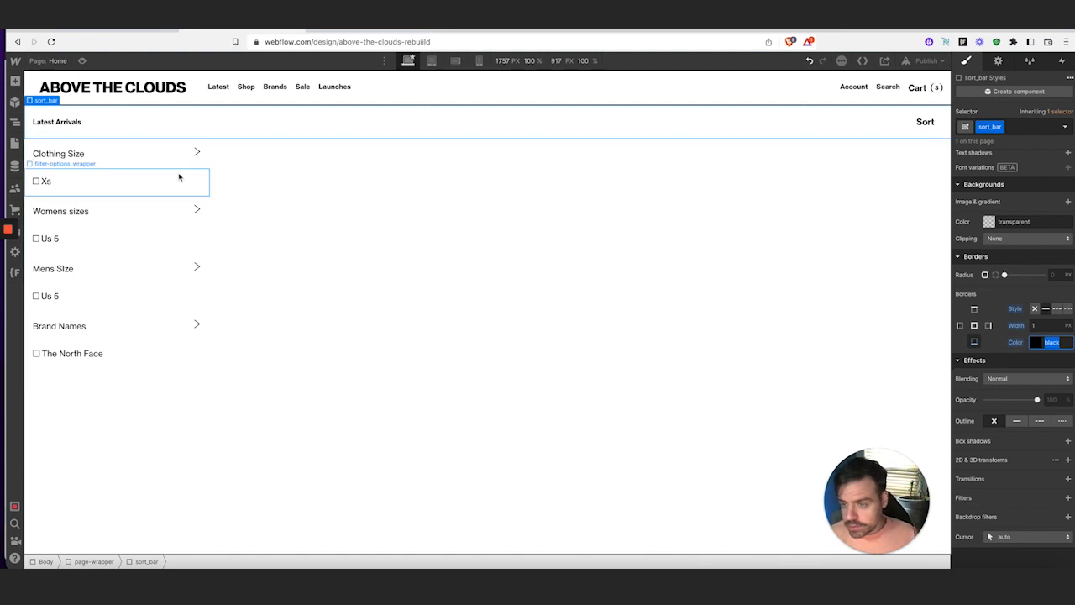
Give filter-header_wrapper a 1px top border to divide the filter groups
click(156, 162)
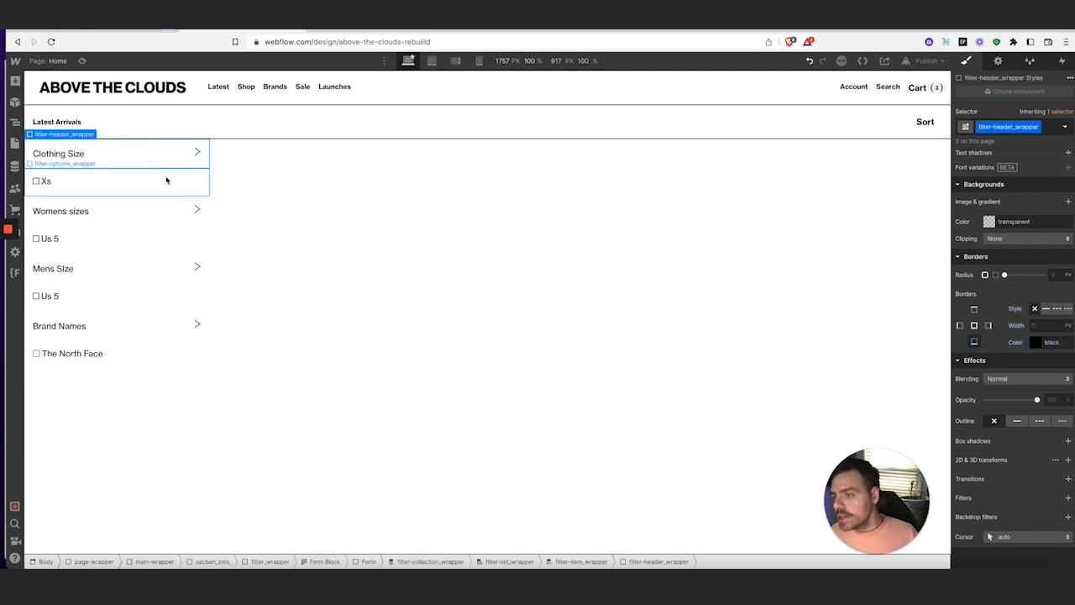
click(974, 310)
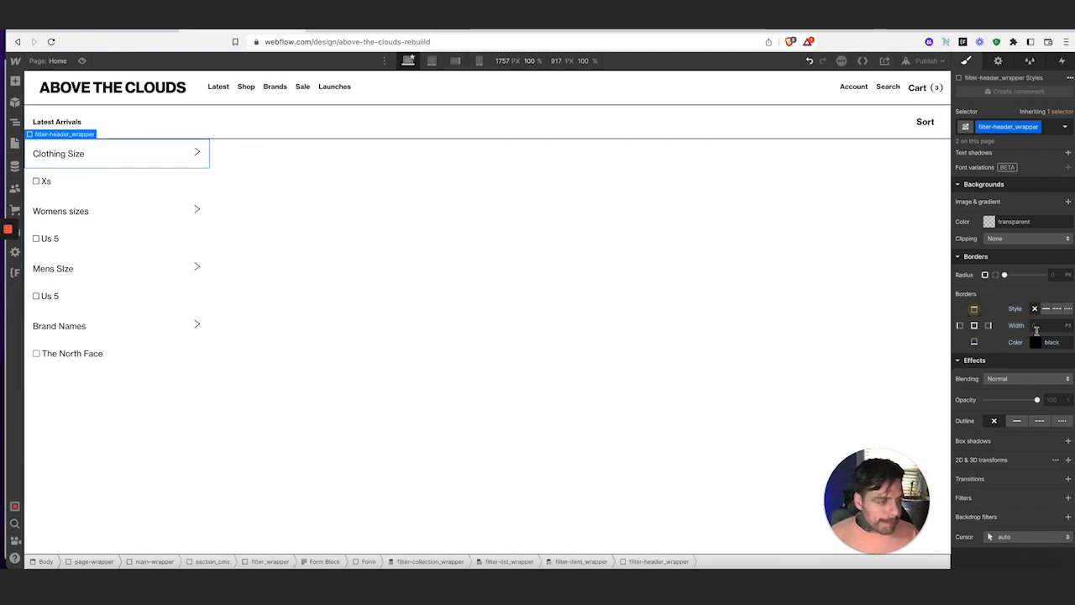
click(1050, 328)
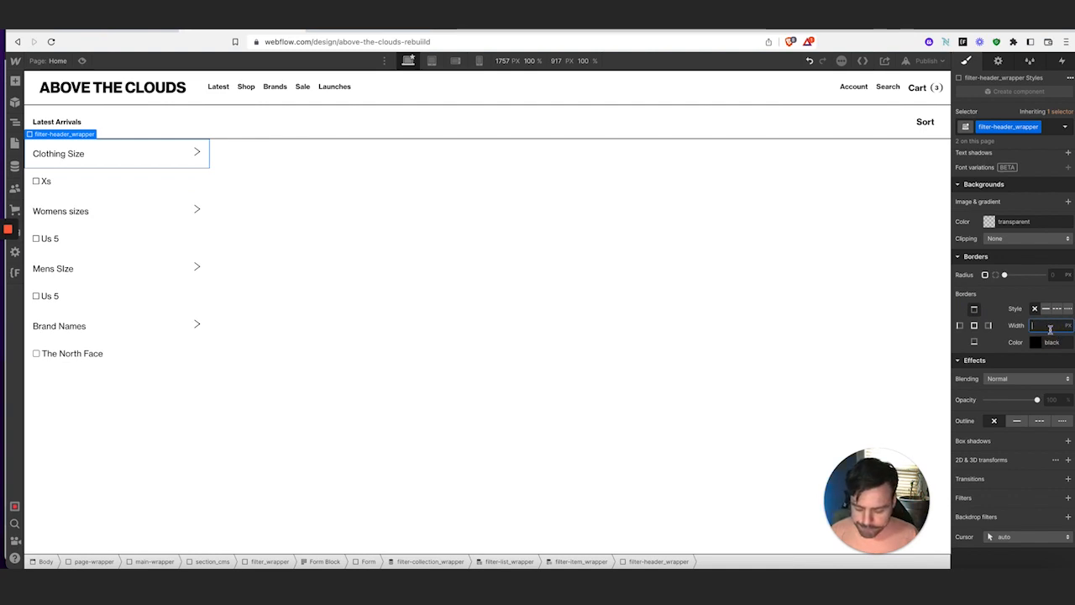
key(Tab)
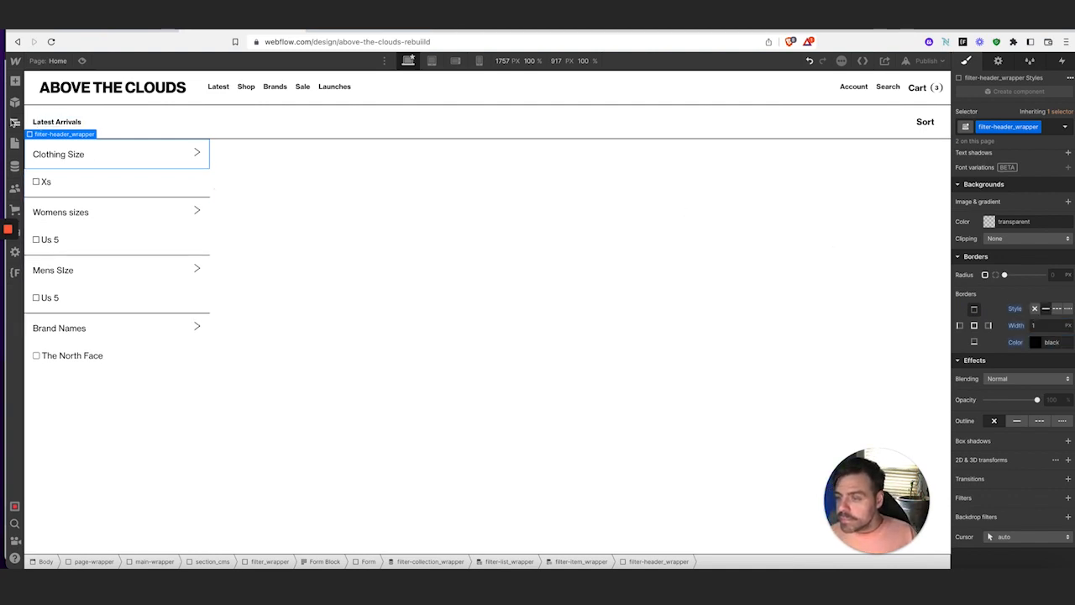
click(14, 123)
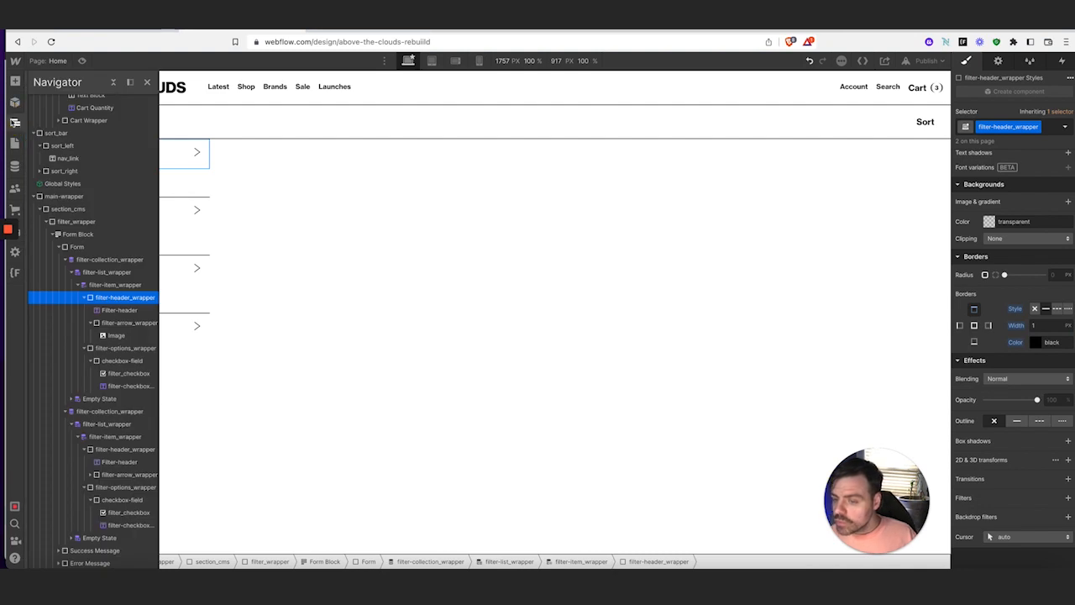
Add a 1px right border to the filter_wrapper sidebar
click(89, 209)
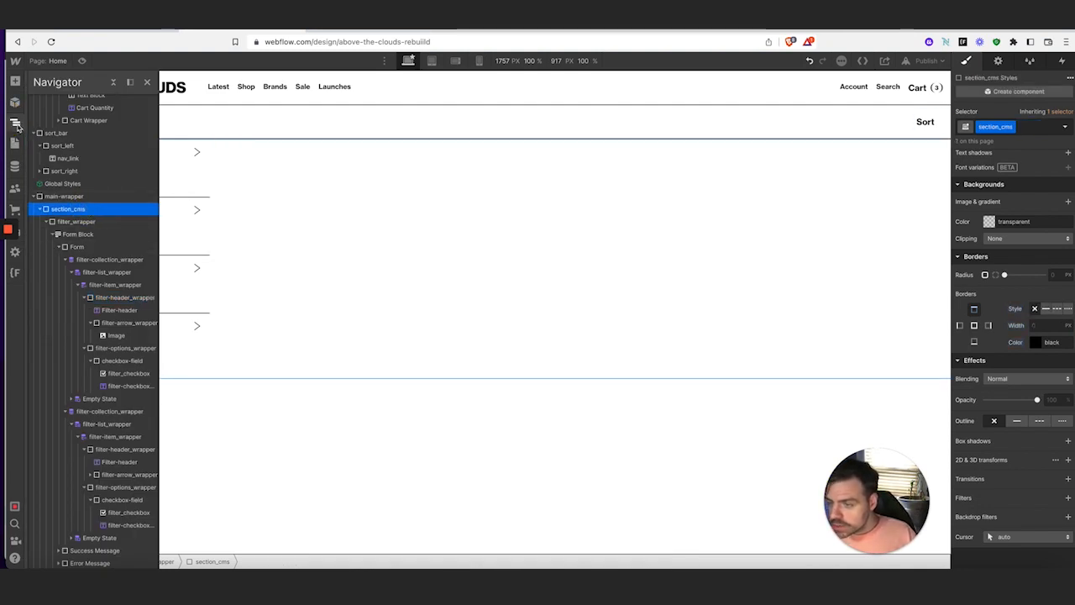
click(17, 126)
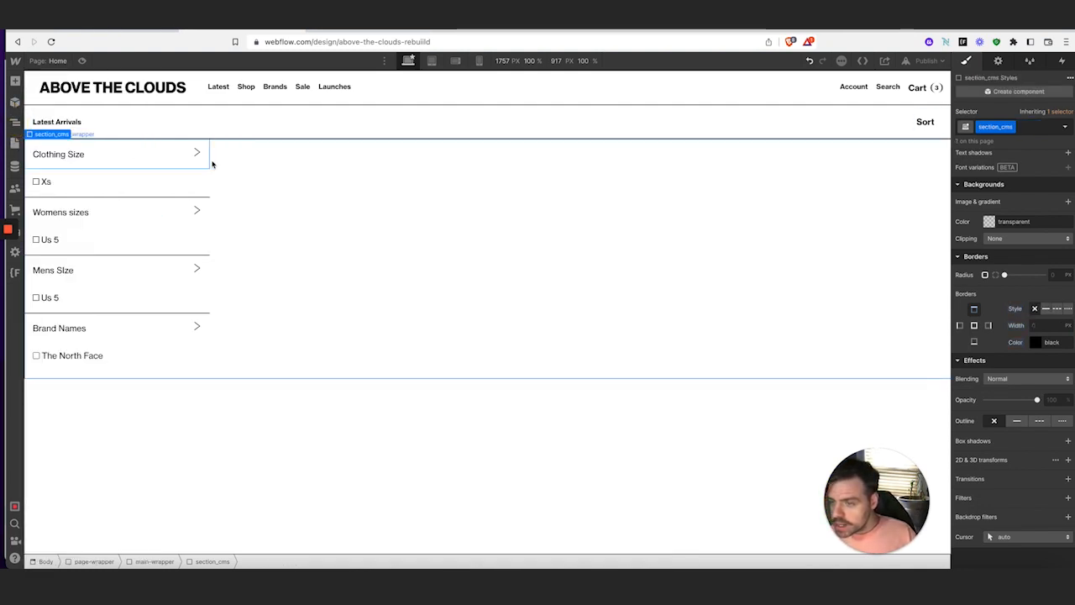
click(14, 123)
click(46, 222)
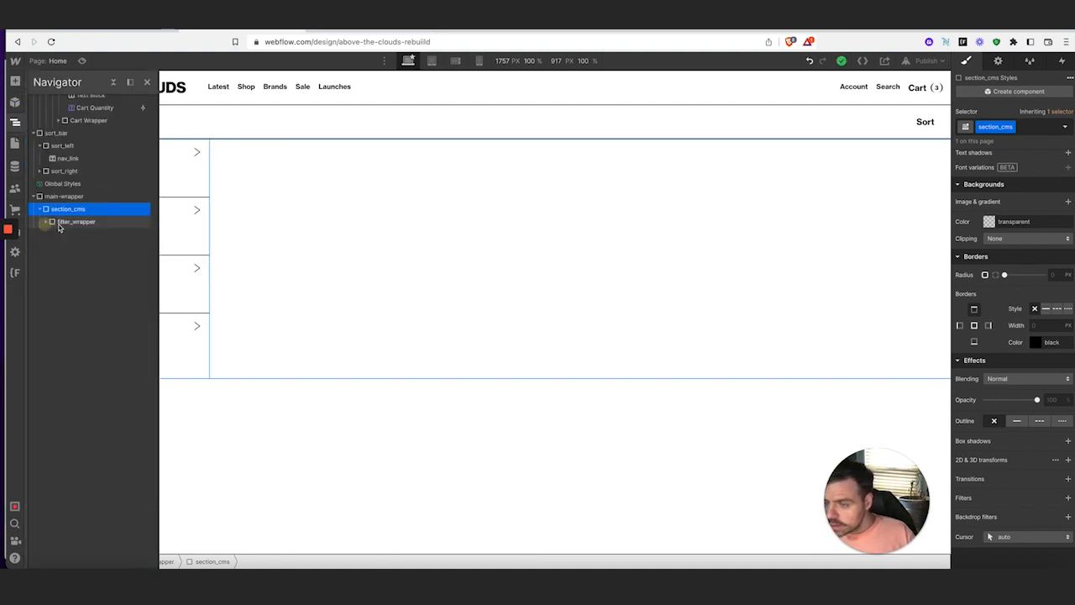
click(63, 223)
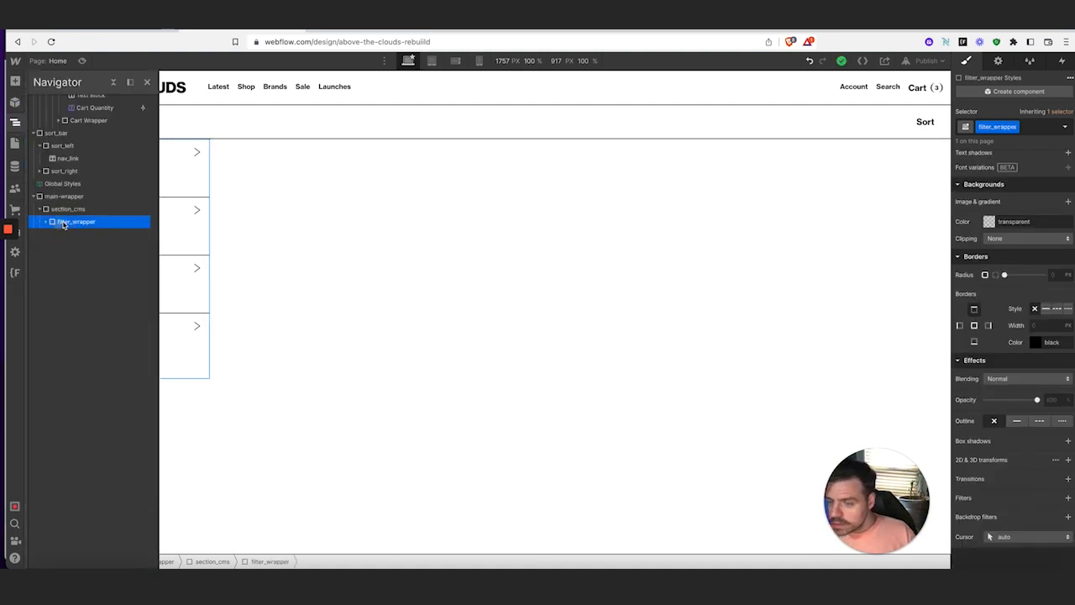
click(988, 325)
click(1041, 325)
text(1)
key(Tab)
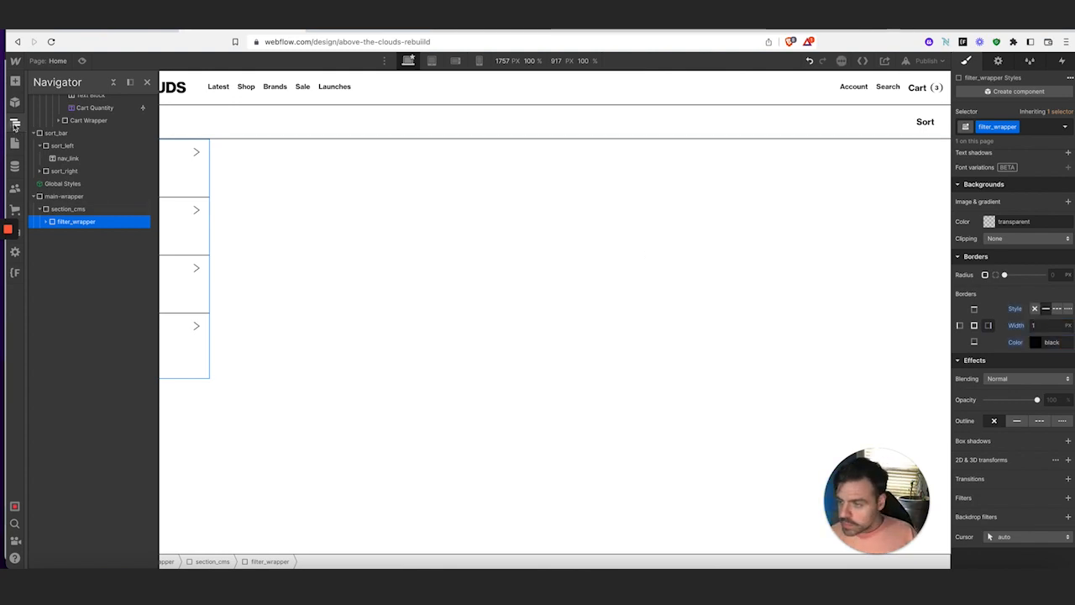
click(14, 123)
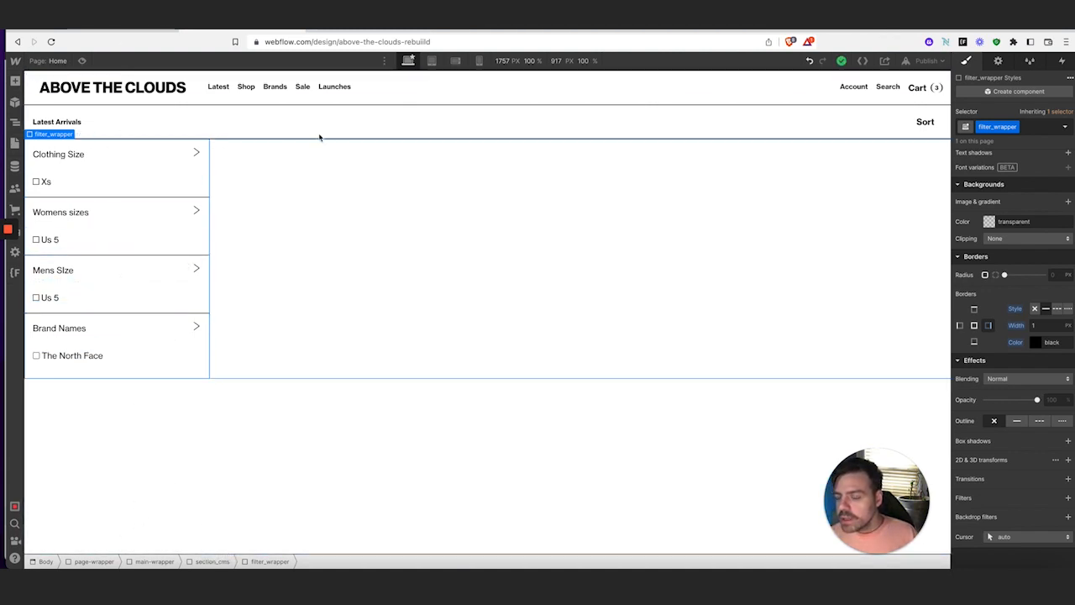
scroll(1012, 336, up, 10)
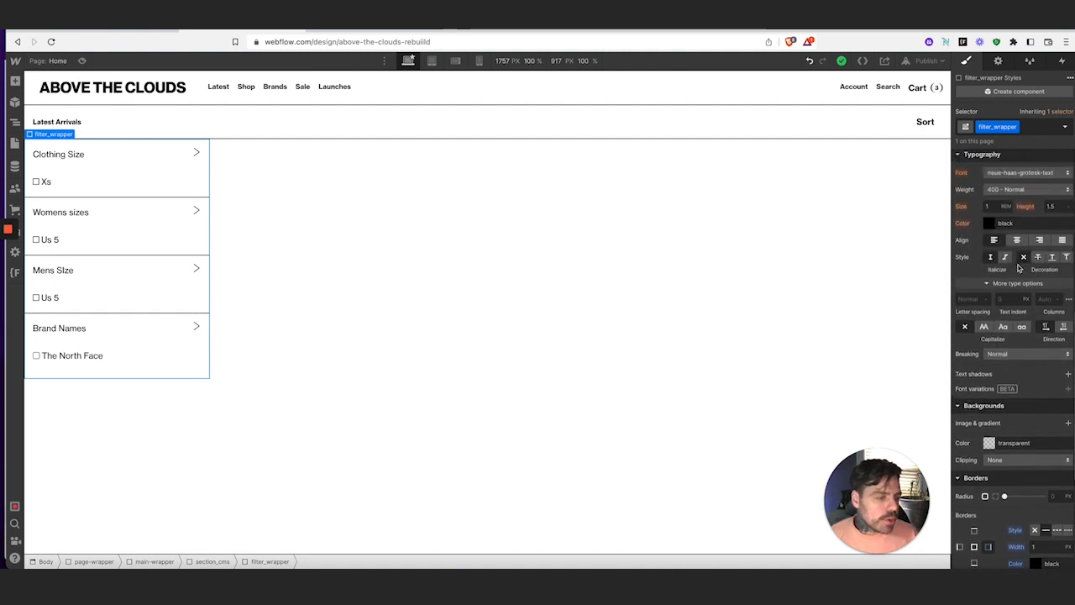
click(90, 30)
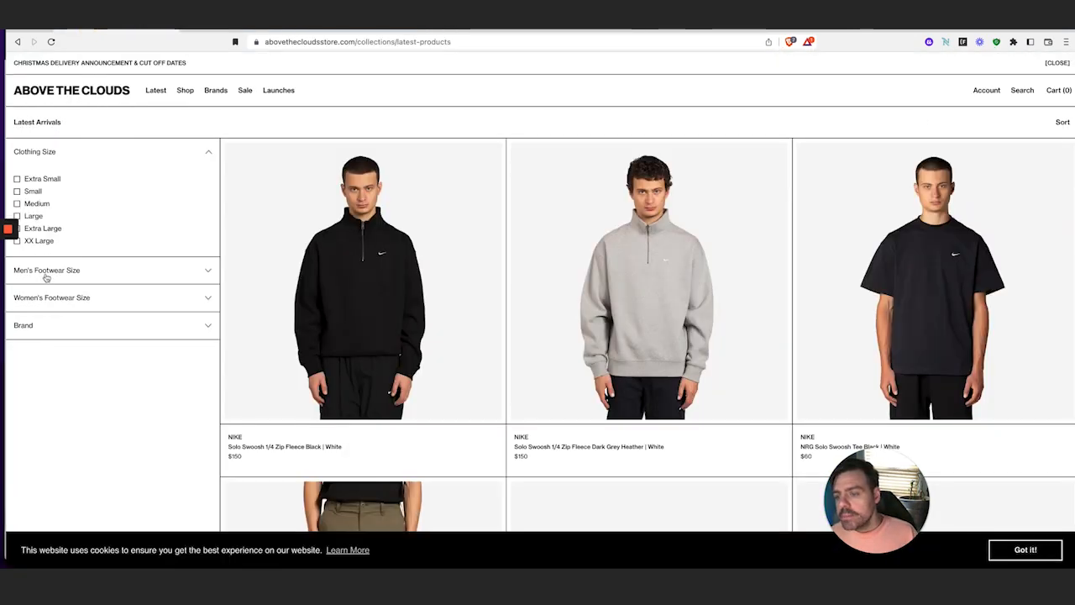
click(84, 328)
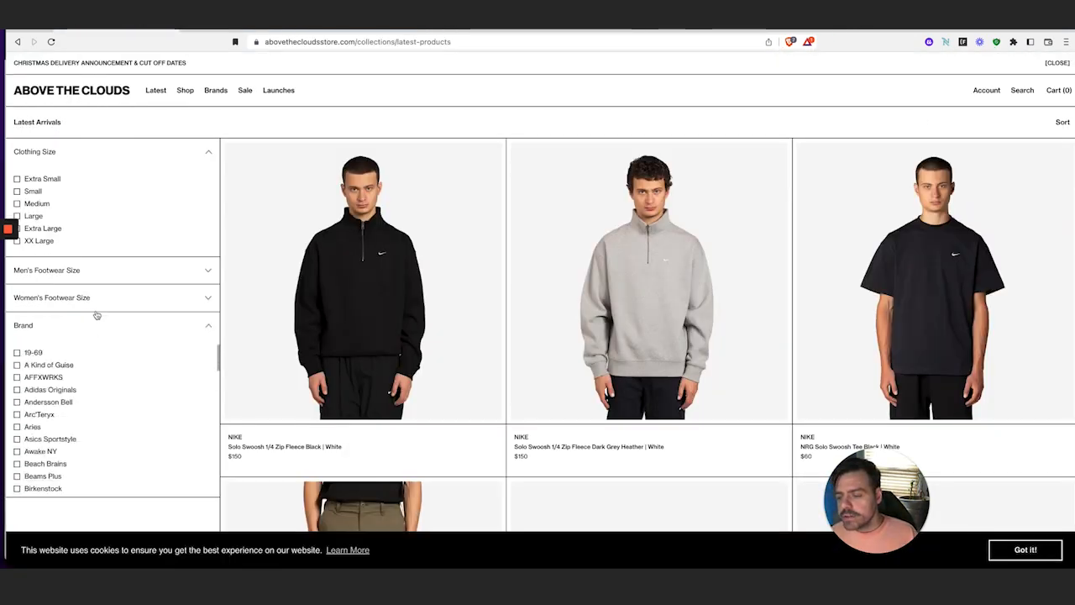
click(97, 298)
click(99, 269)
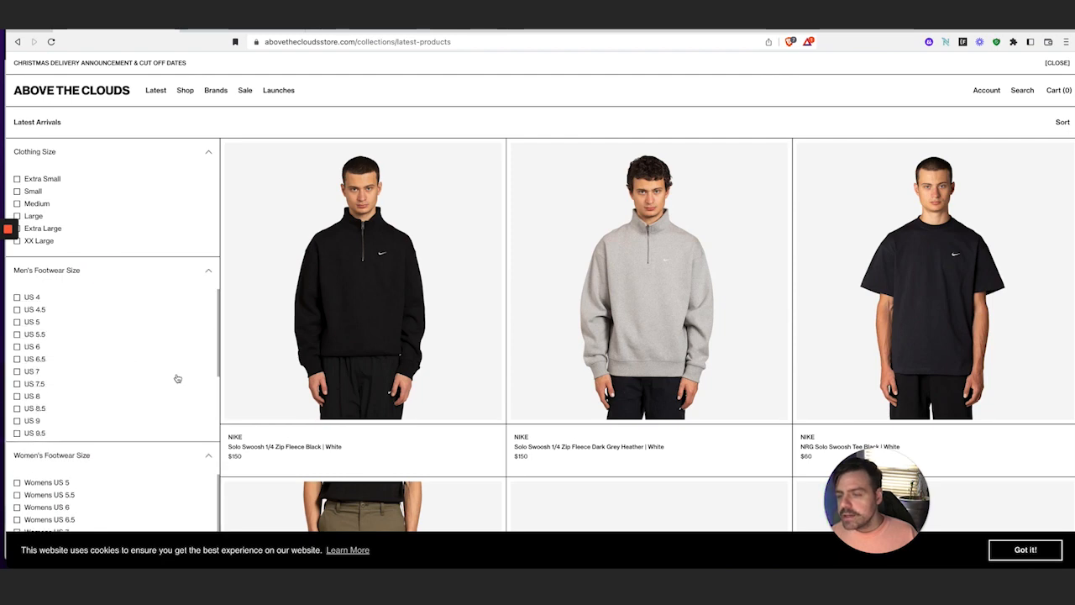
scroll(149, 408, down, 5)
scroll(144, 472, down, 2)
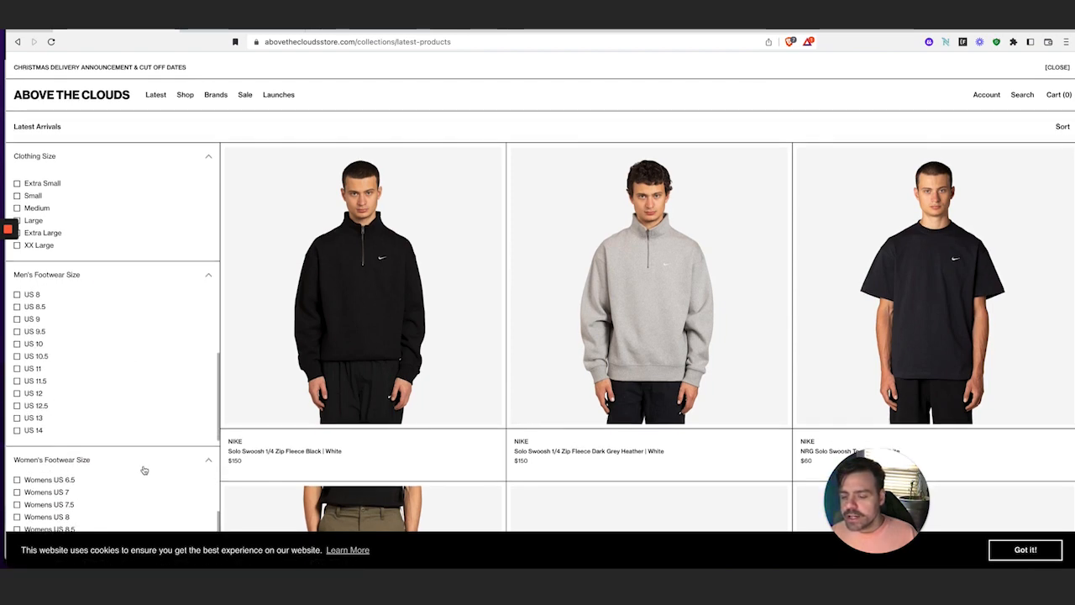
scroll(156, 353, down, 2)
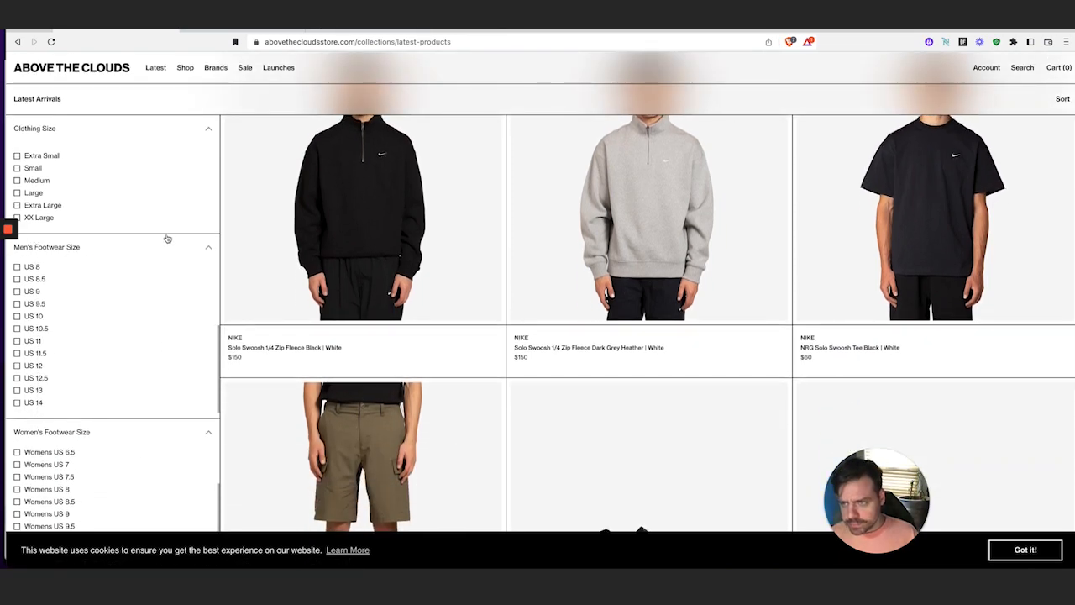
click(221, 30)
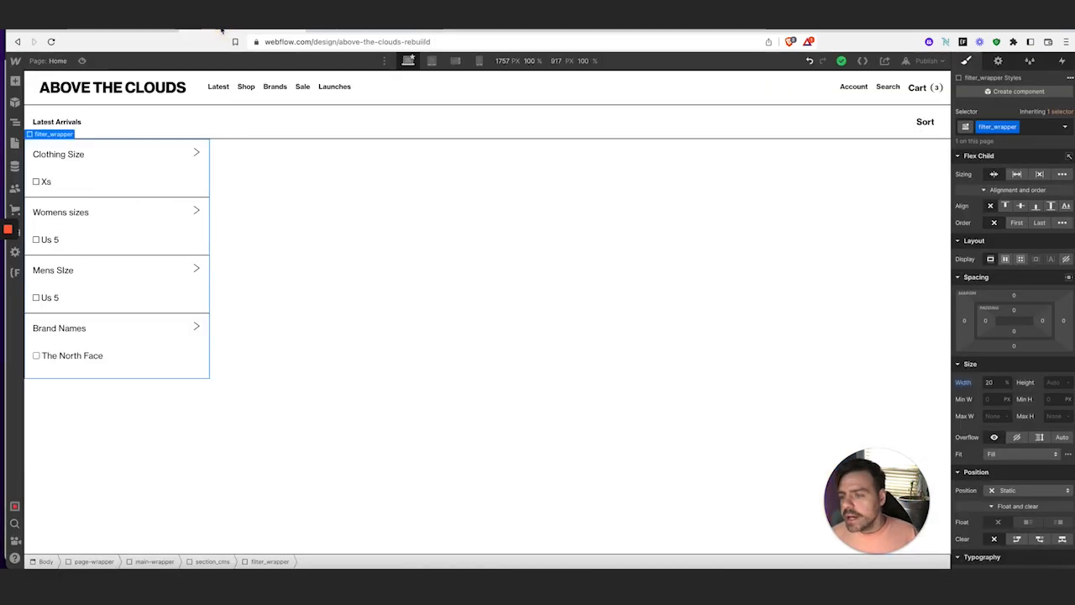
Duplicate the Xs checkbox field twice so each size list shows three options, then view CMS Collections
click(92, 188)
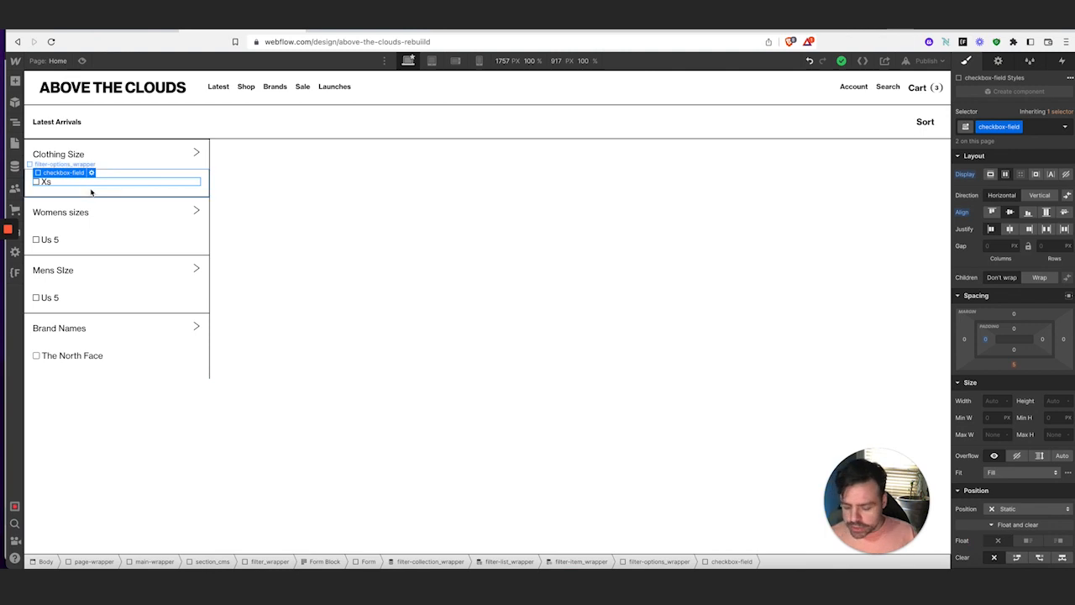
key(super+d)
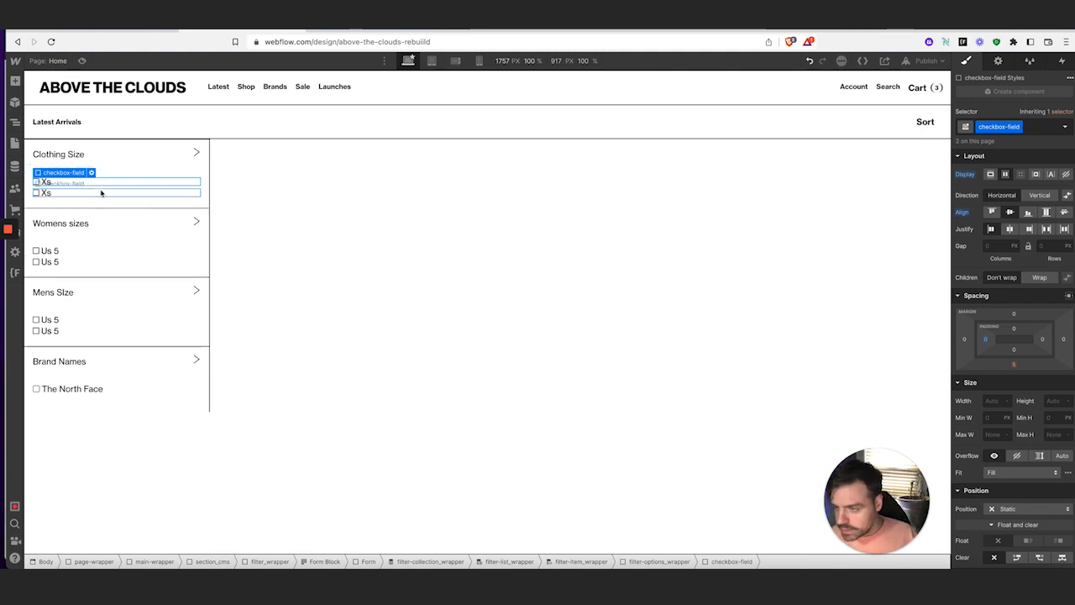
key(super+d)
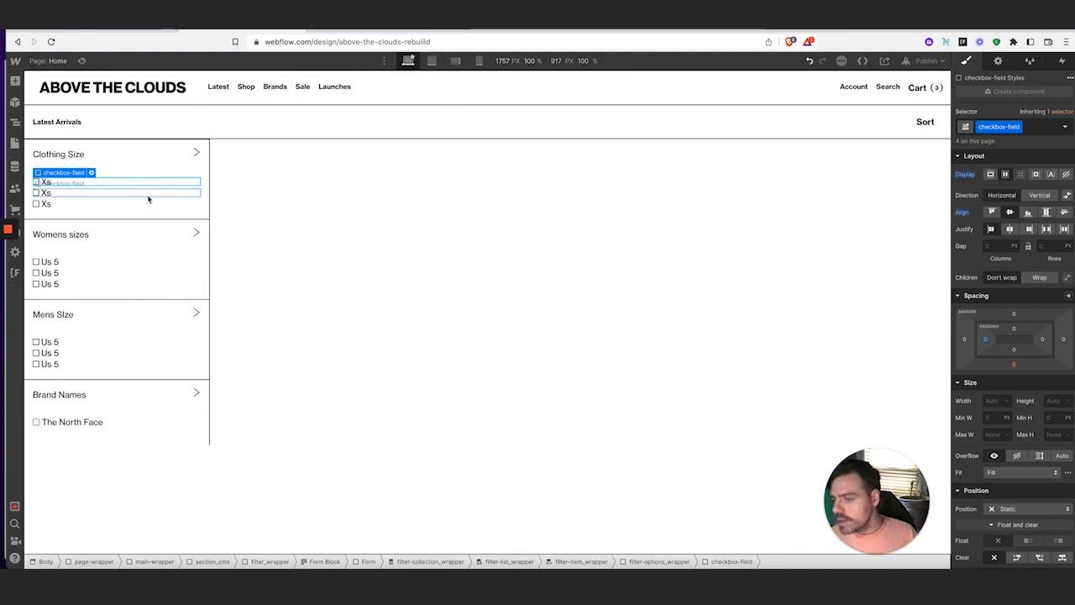
click(15, 166)
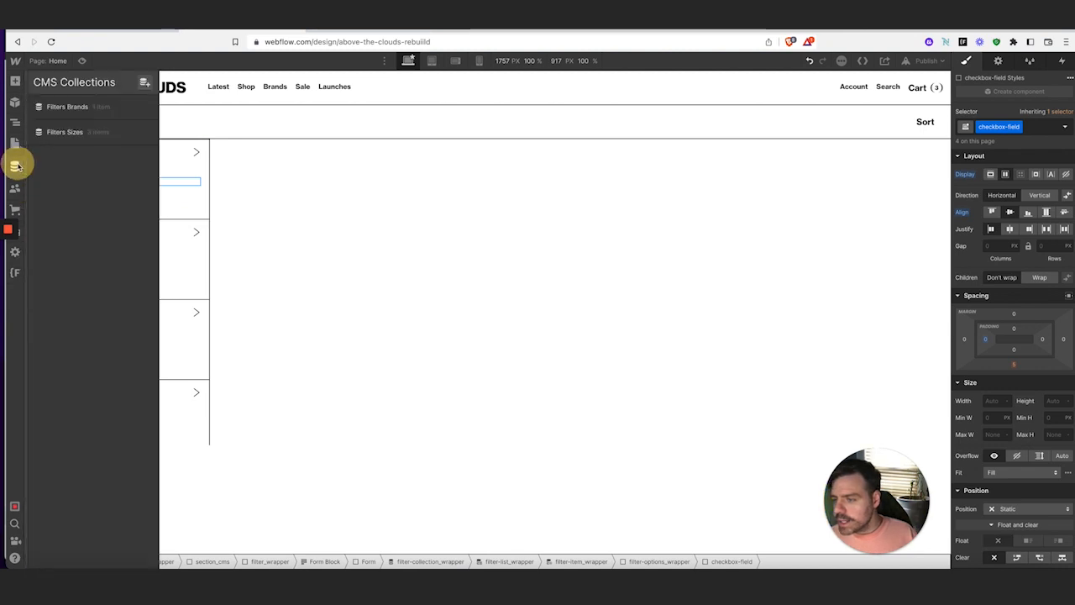
Inspect the Mens Size item's fields in Filters Sizes, then close the CMS panel
click(118, 135)
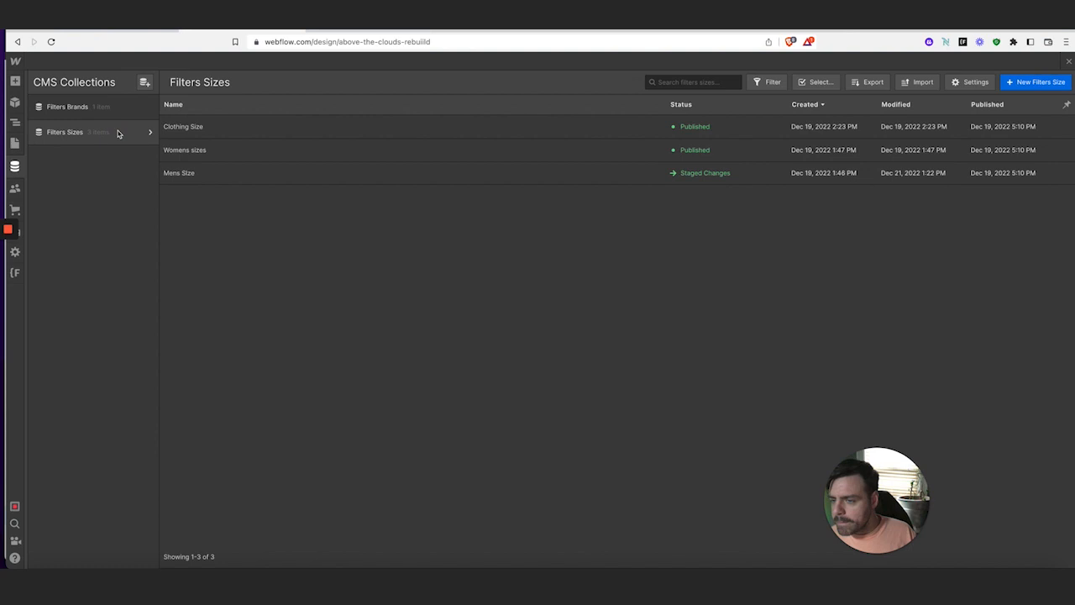
click(240, 176)
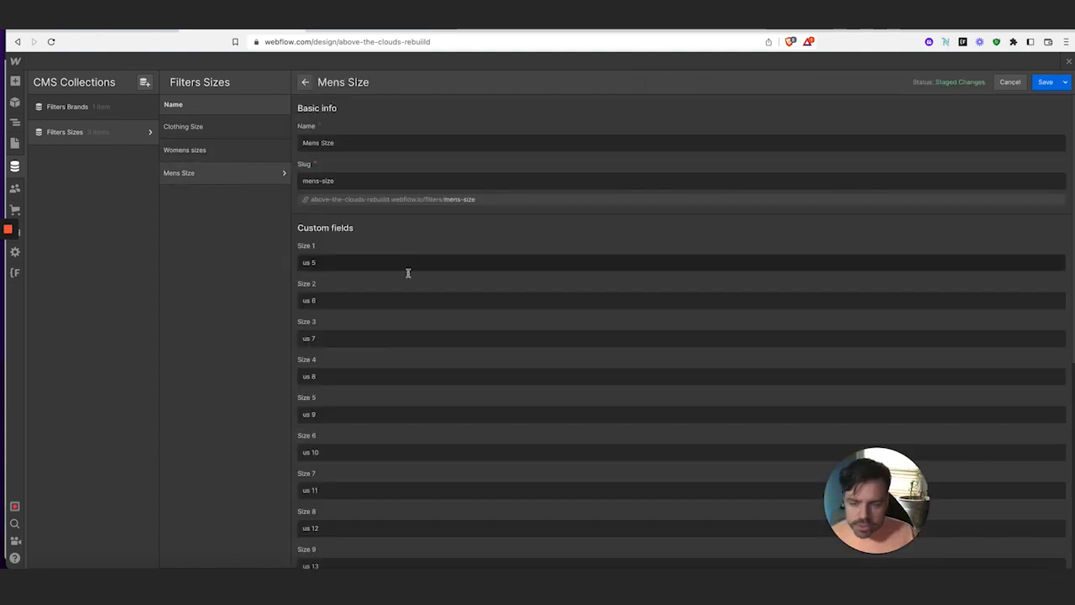
scroll(411, 286, down, 5)
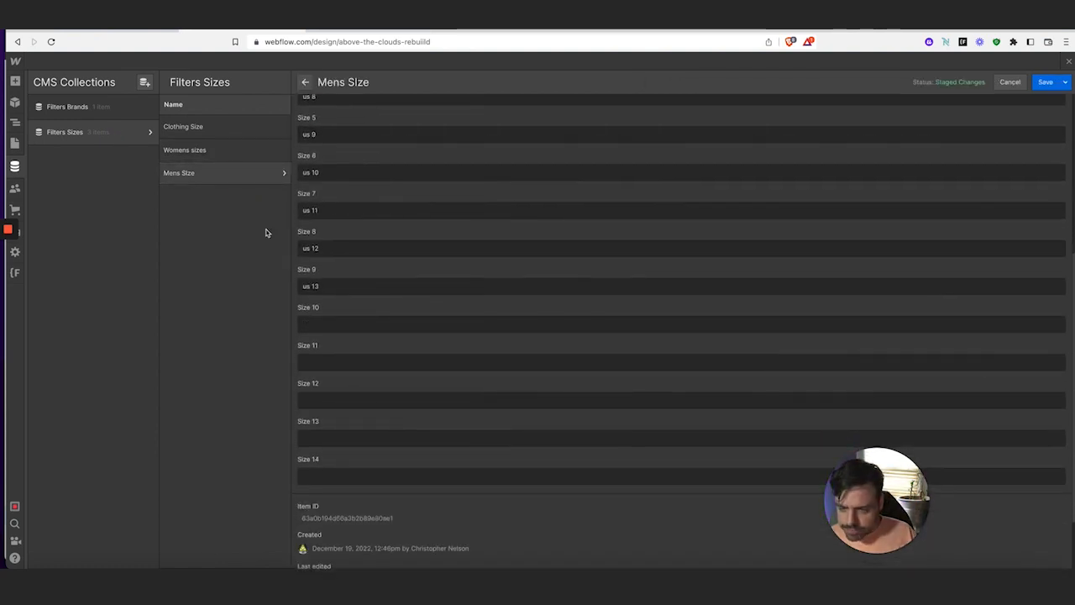
click(15, 167)
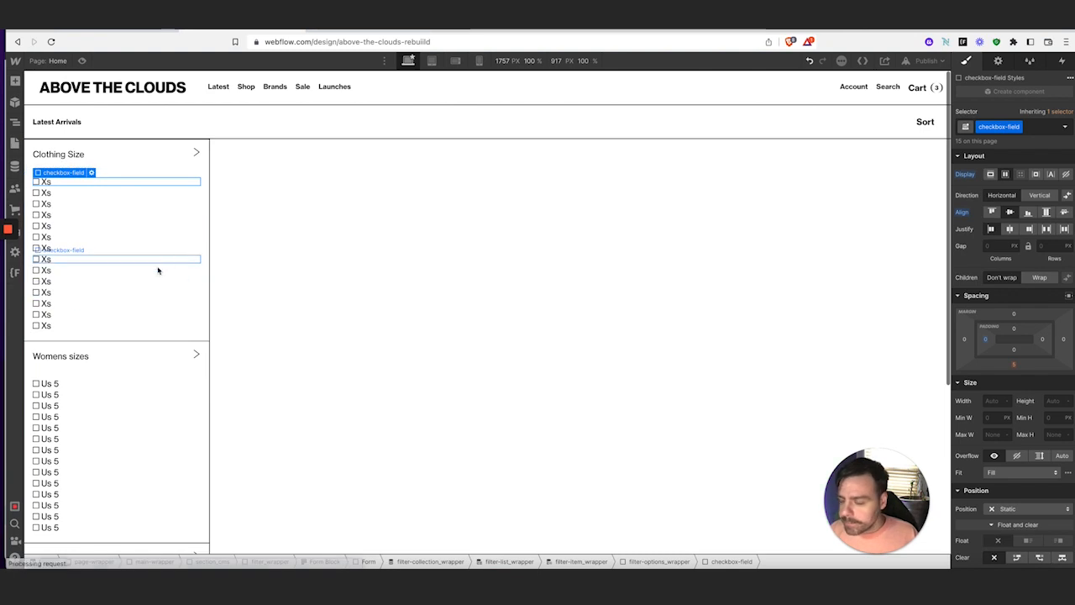
Bind the next four Xs checkbox labels' text to Filters Sizes Size 2 through Size 5
click(47, 193)
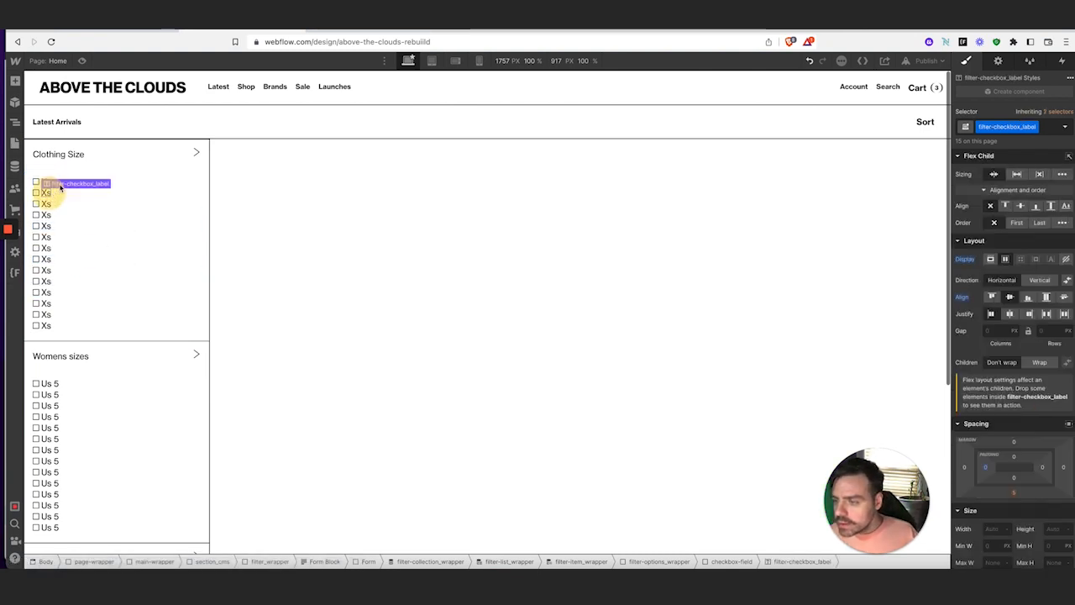
click(998, 60)
click(971, 334)
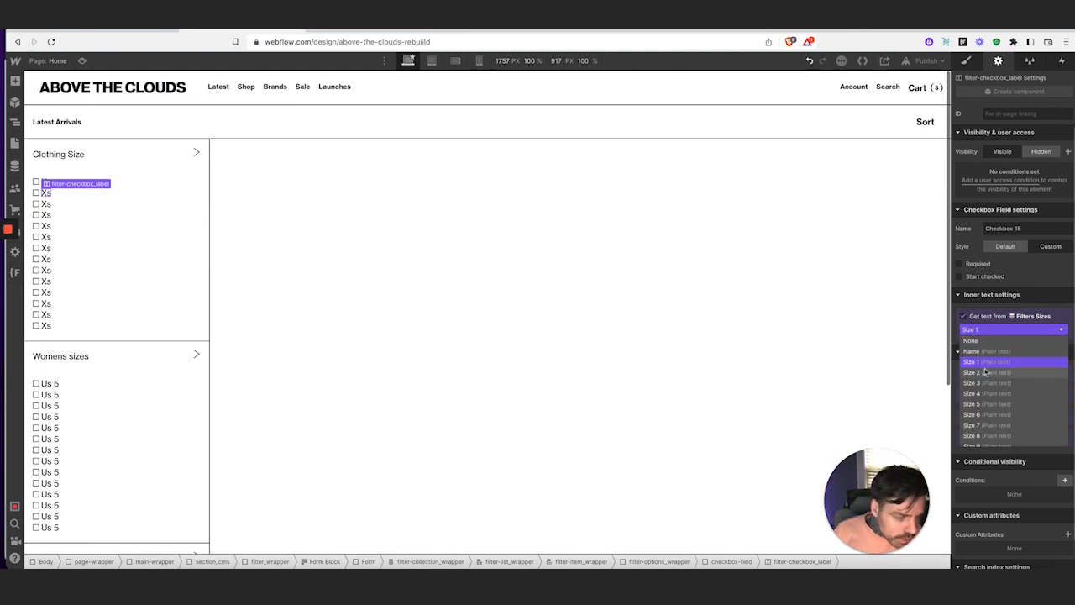
click(984, 372)
click(46, 206)
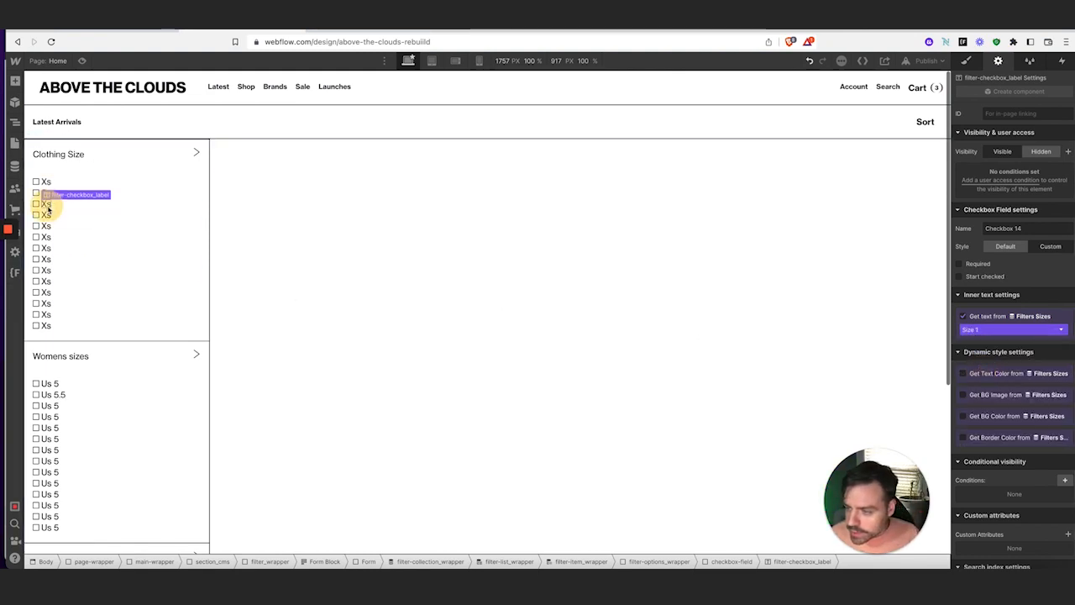
click(966, 330)
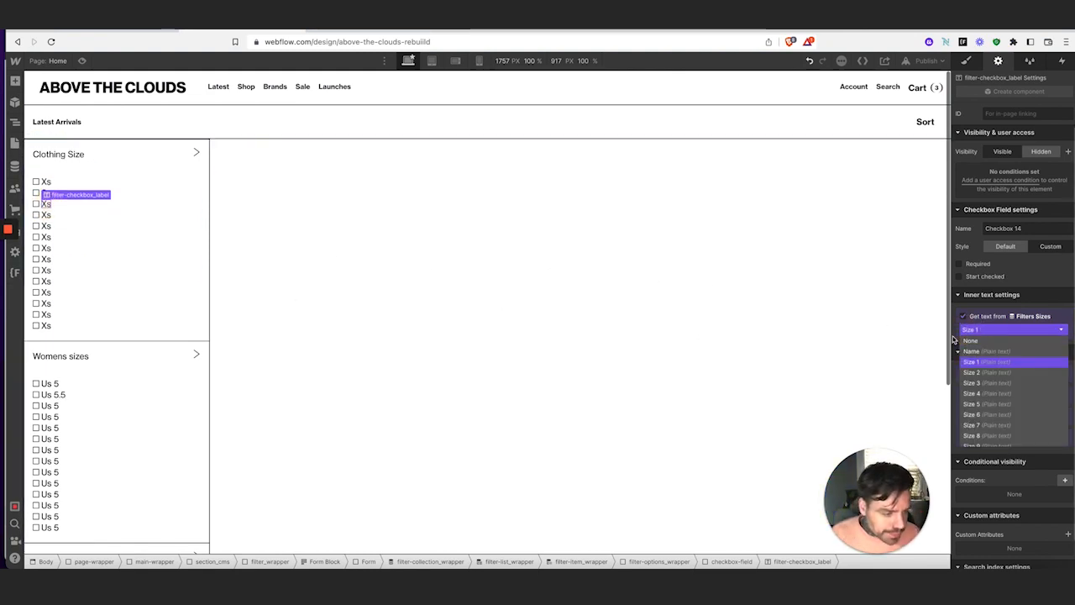
click(975, 382)
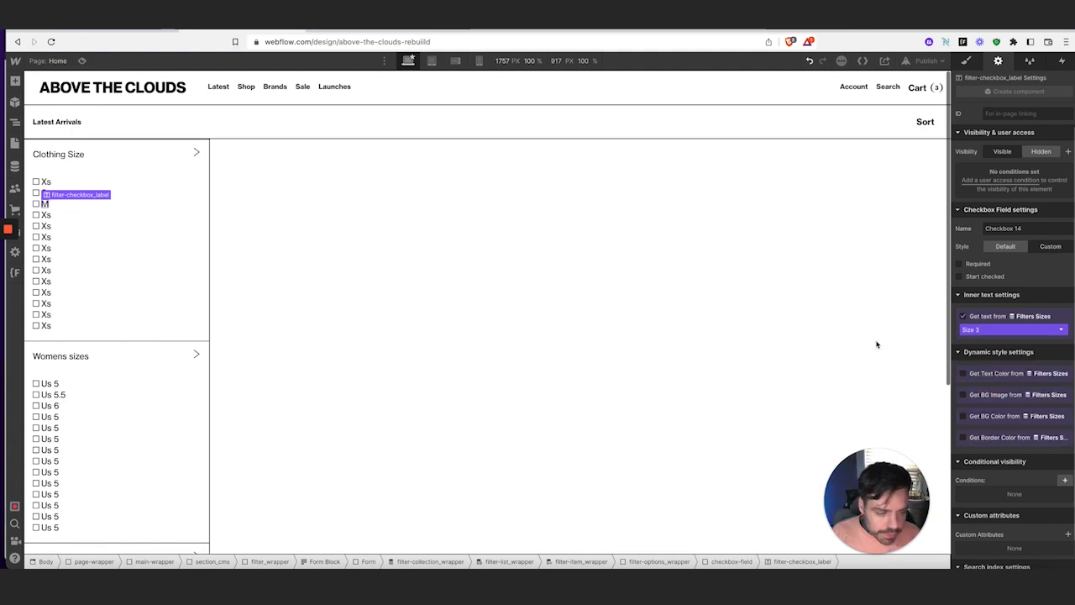
click(45, 208)
click(979, 330)
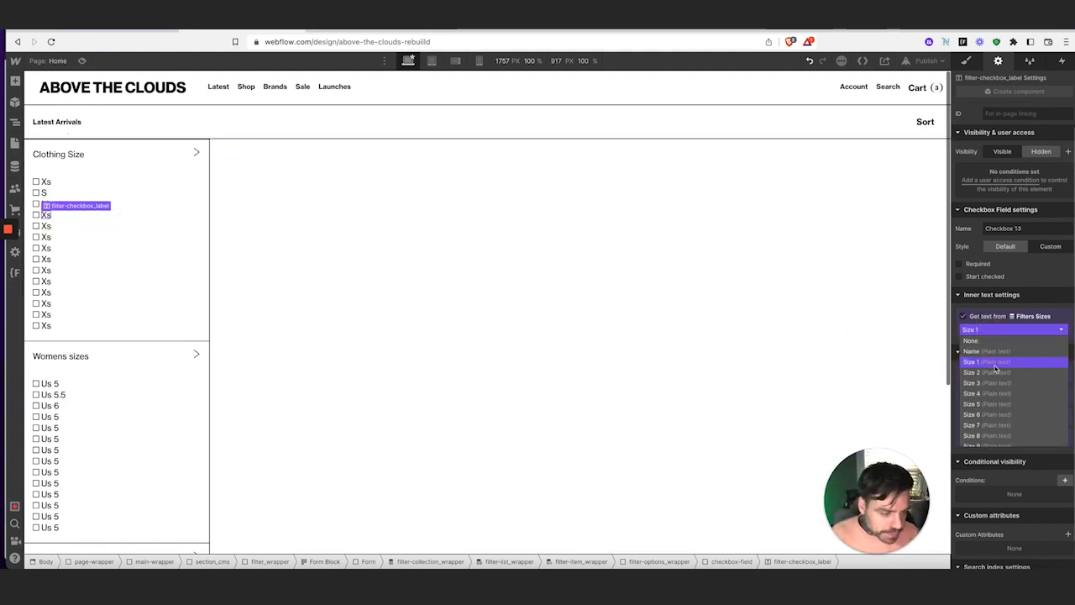
click(996, 393)
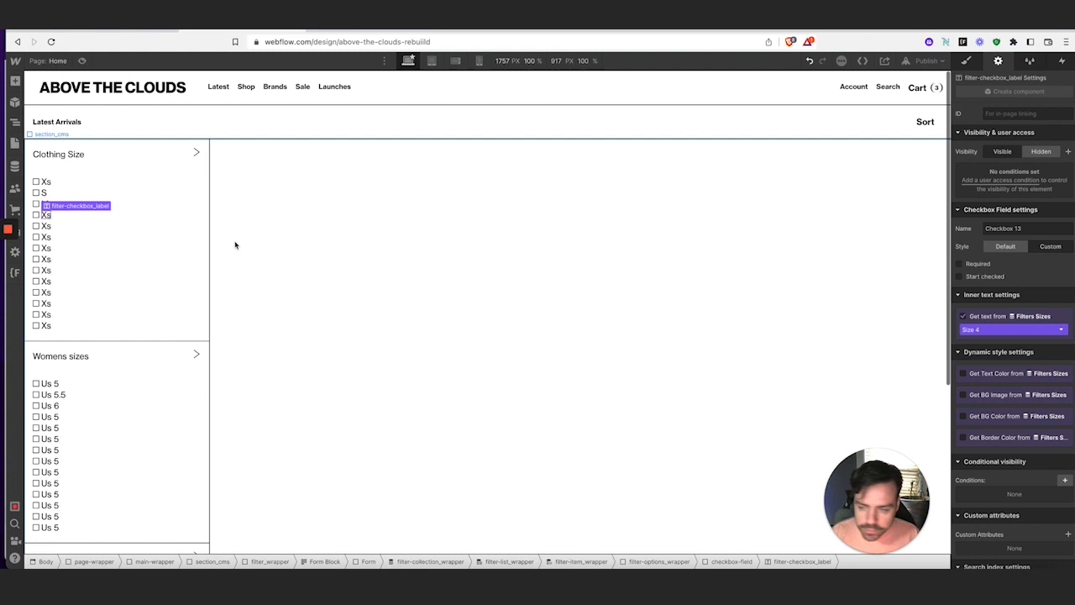
click(47, 227)
click(972, 329)
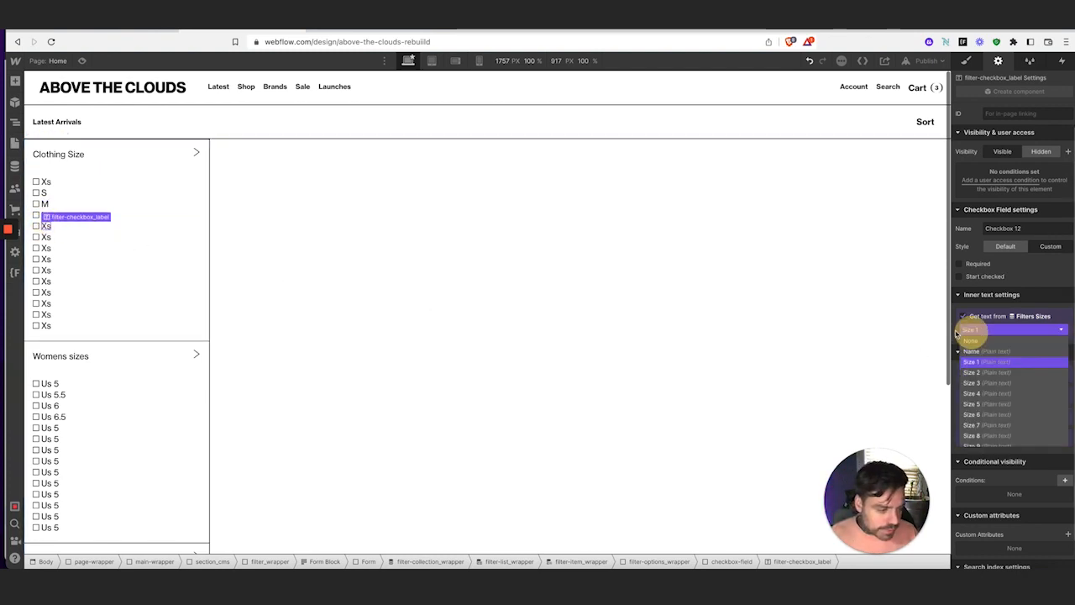
click(983, 404)
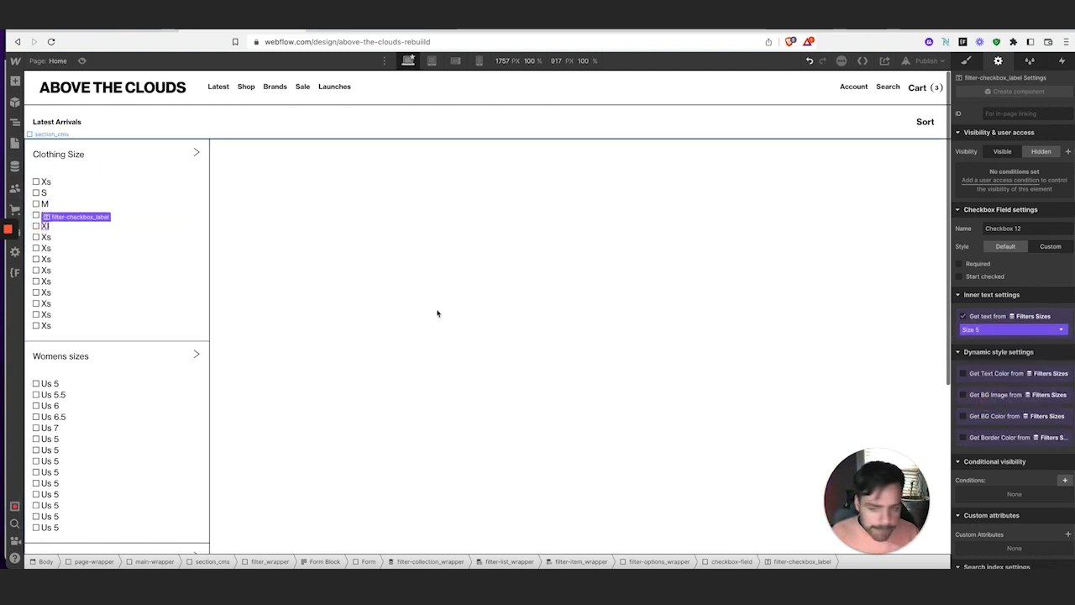
Bind the following three checkbox labels to Size 6, Size 7 and Size 8
click(46, 238)
click(990, 330)
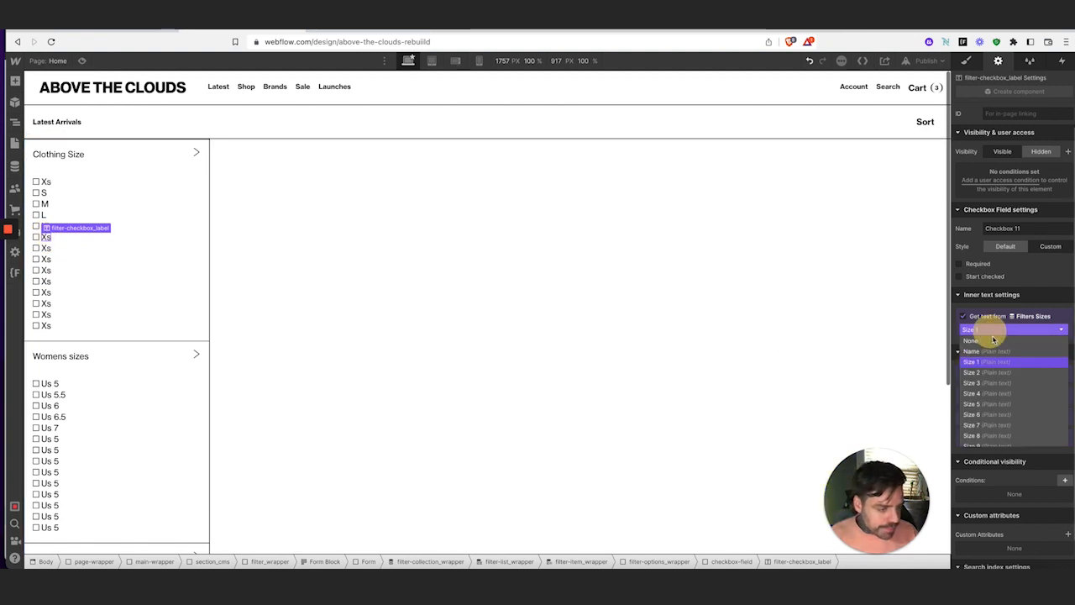
click(1000, 414)
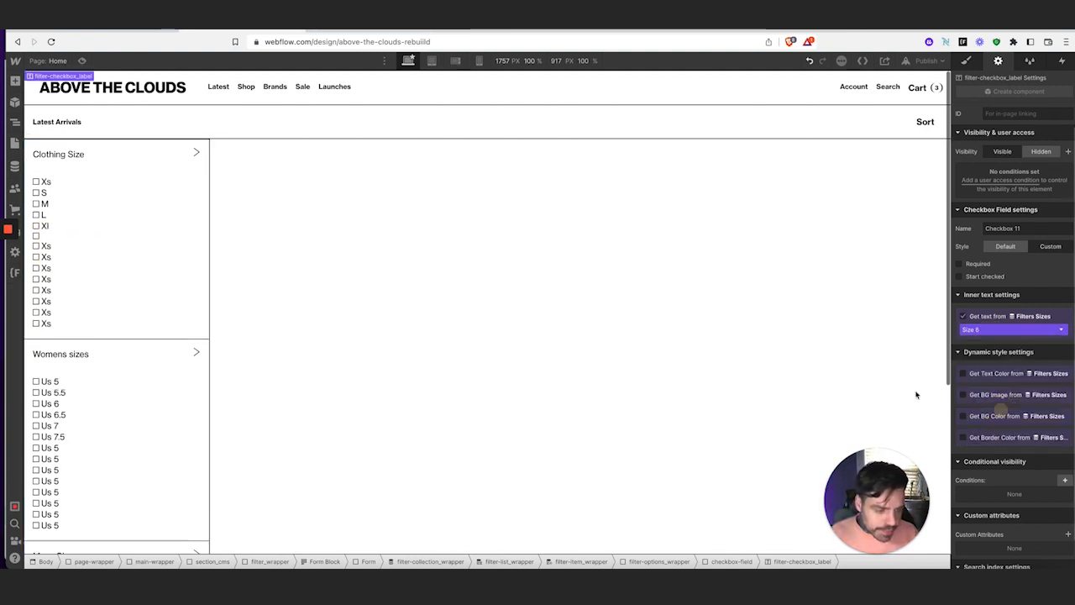
click(48, 247)
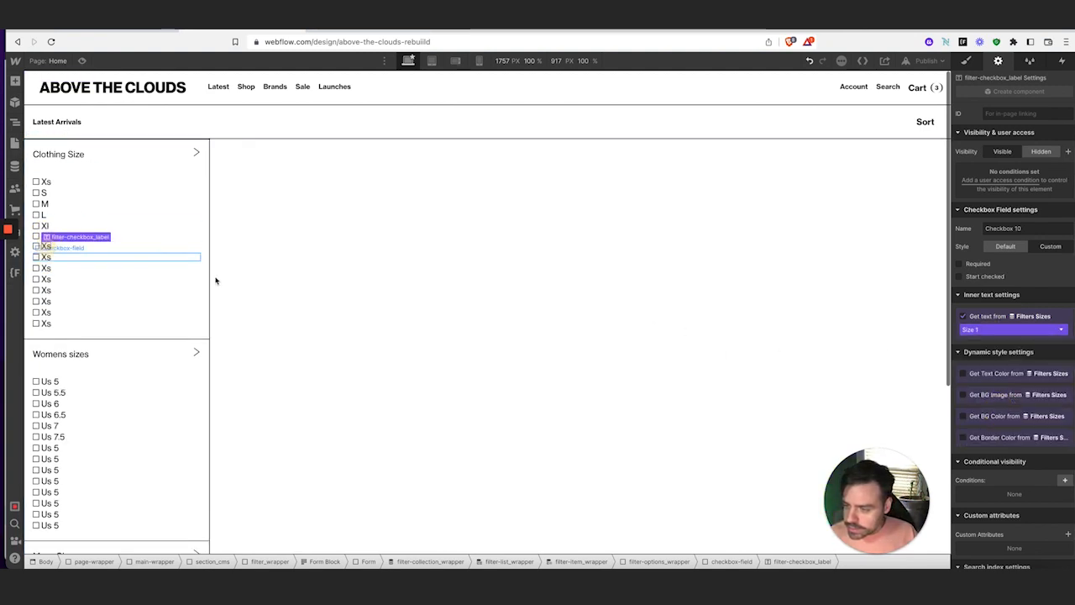
click(1002, 333)
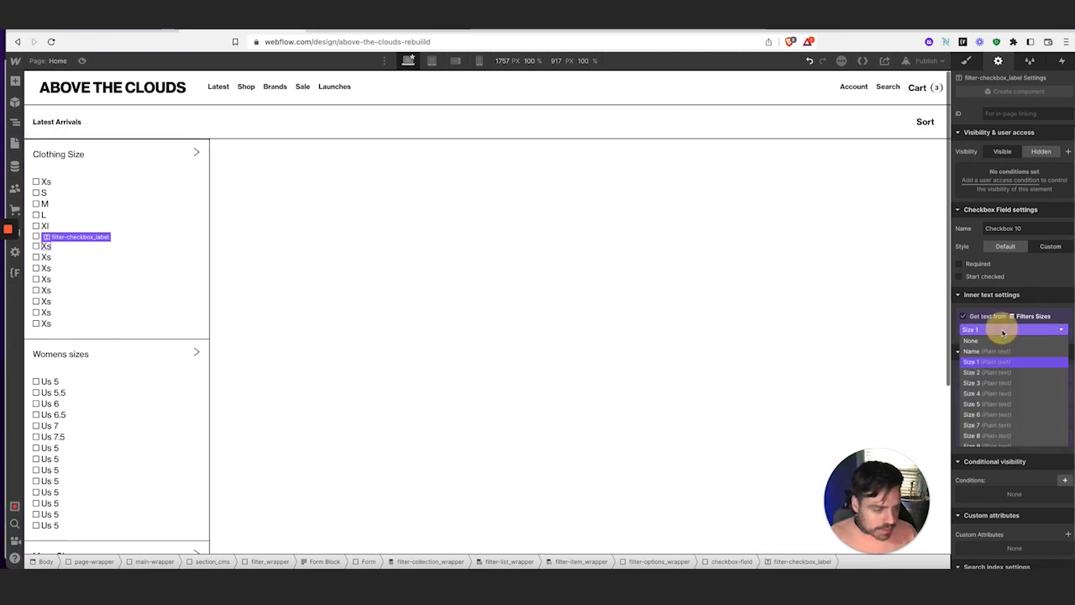
click(1008, 425)
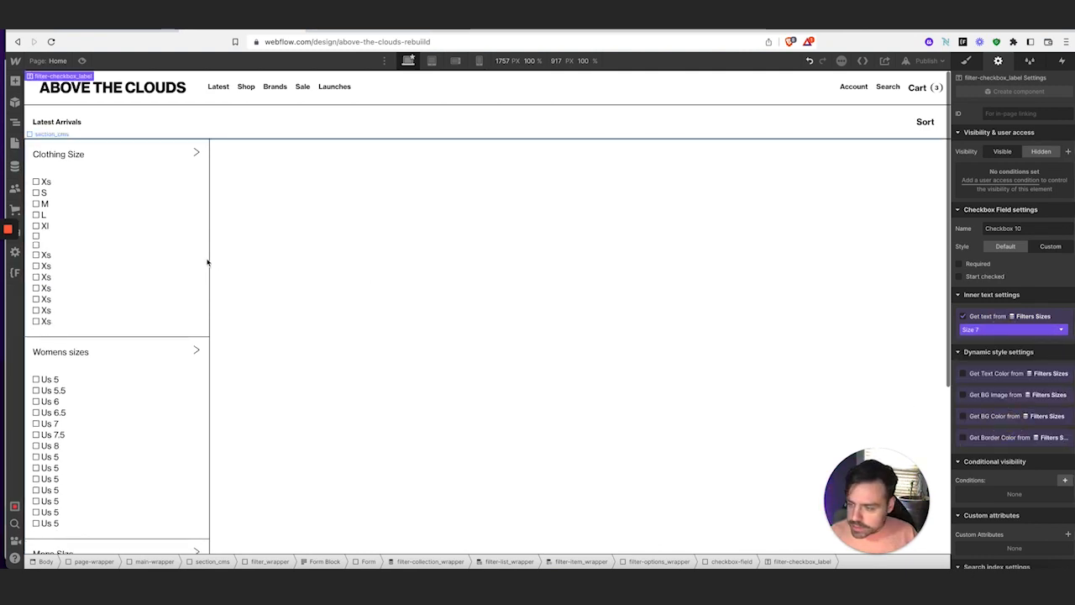
click(44, 257)
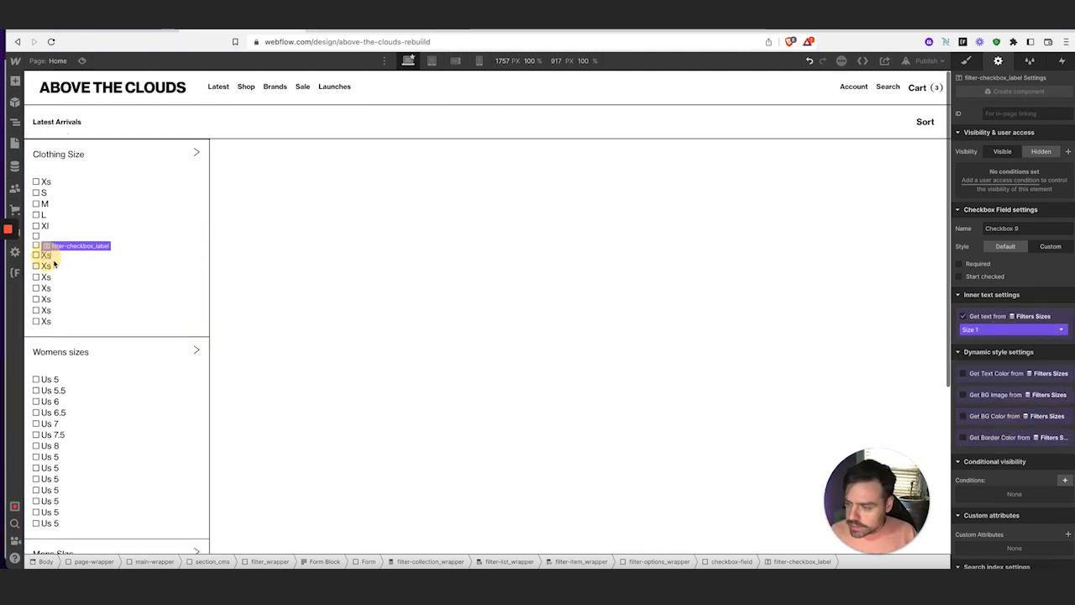
click(967, 331)
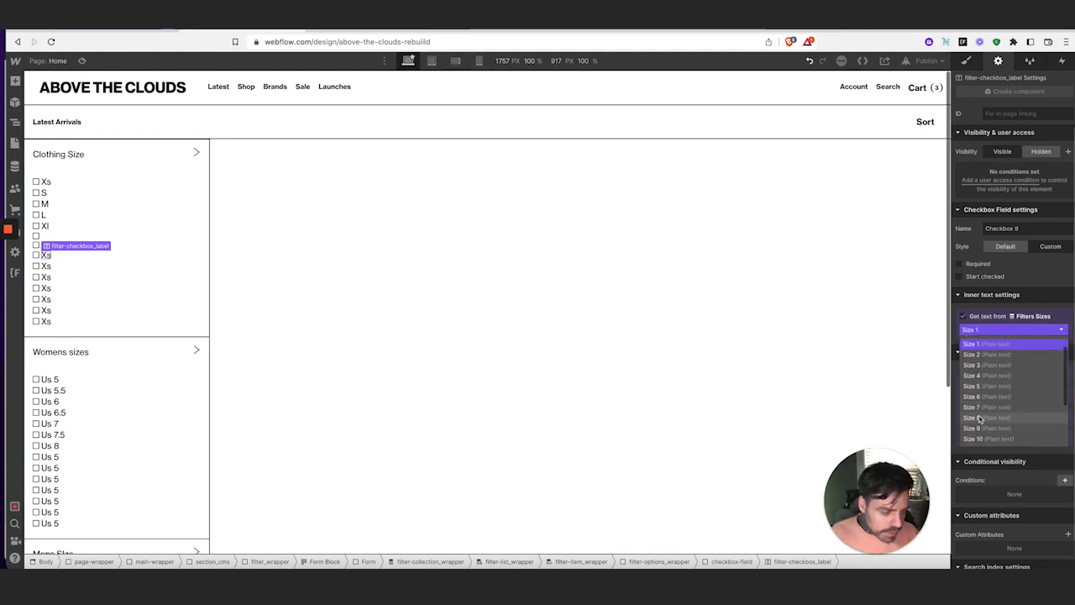
click(981, 420)
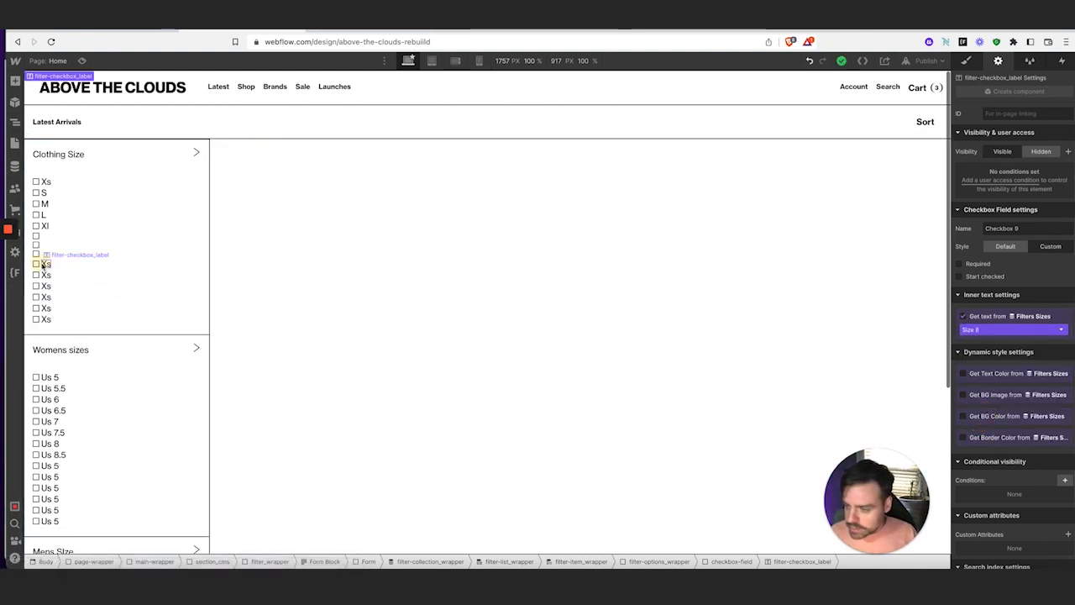
Bind the next three checkbox labels' text to Size 9, Size 10 and Size 11
click(46, 264)
click(991, 330)
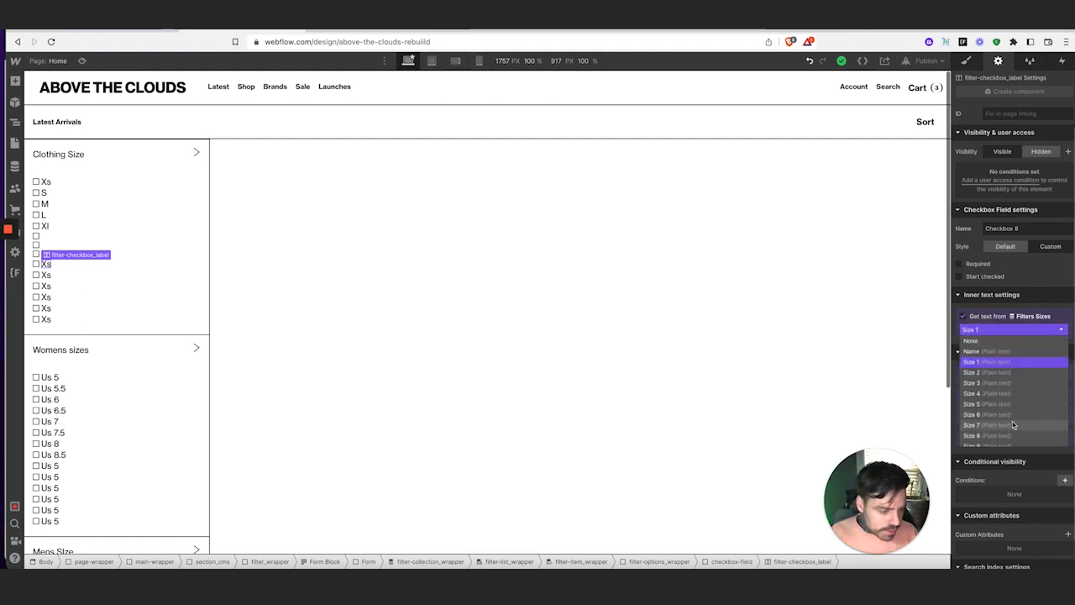
scroll(1013, 429, down, 2)
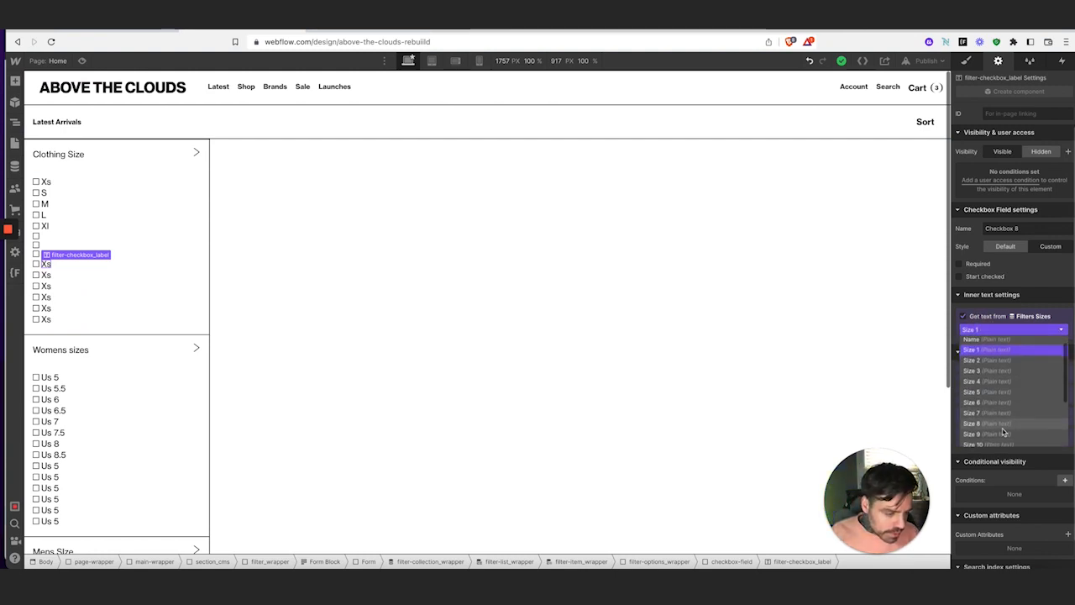
click(1002, 434)
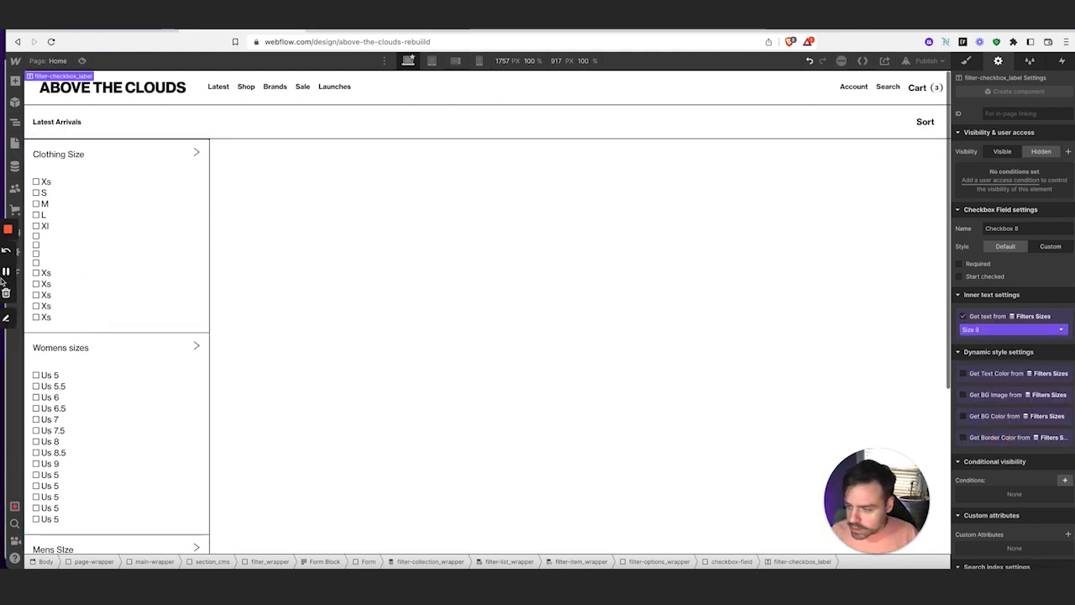
click(44, 273)
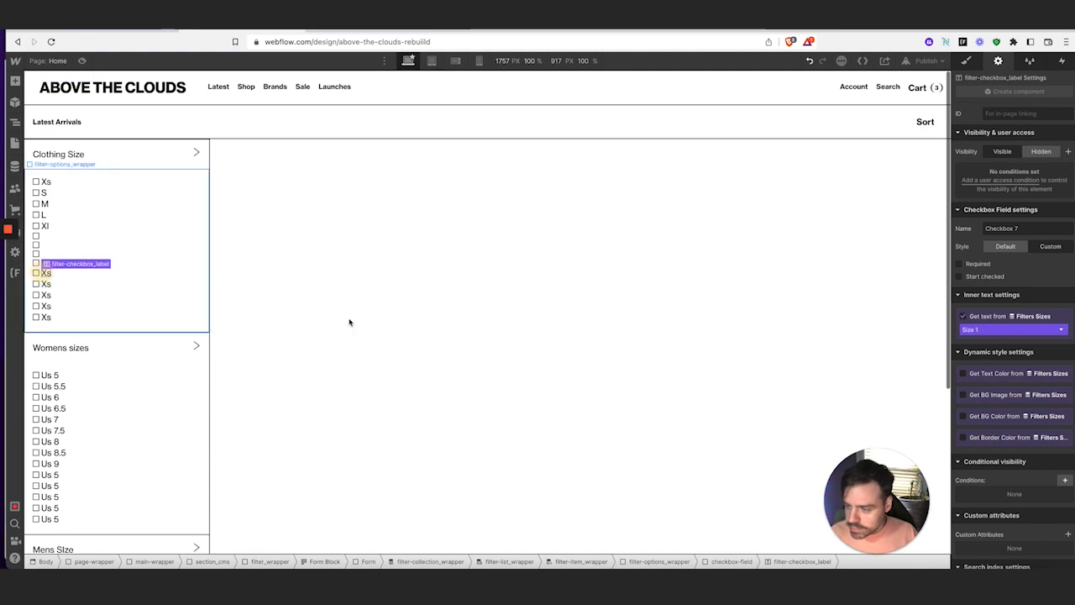
click(998, 332)
scroll(1000, 390, down, 3)
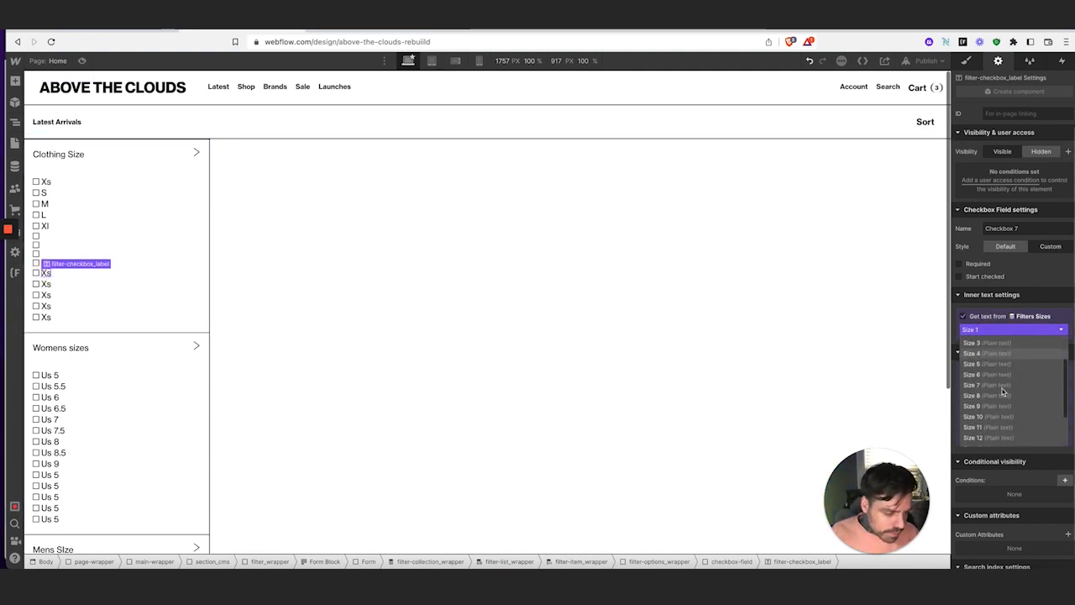
click(1003, 407)
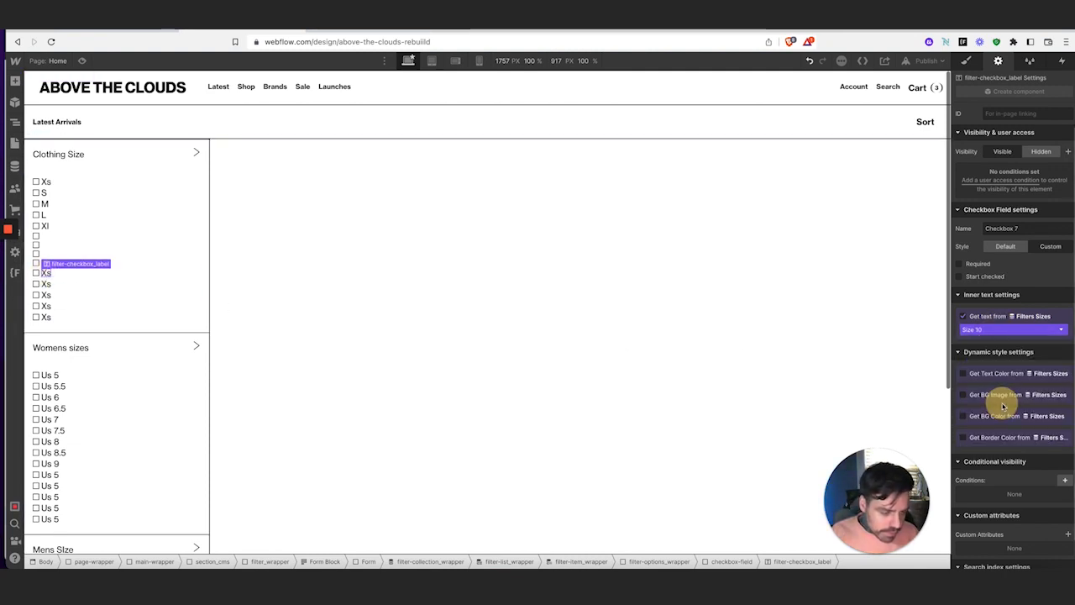
click(46, 283)
click(1012, 330)
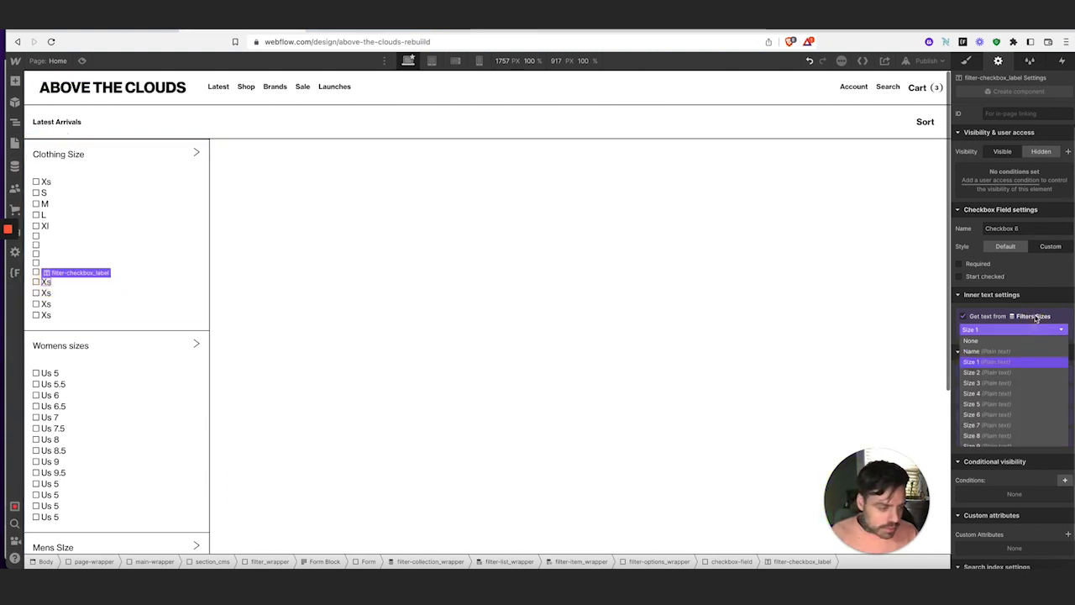
scroll(1018, 377, down, 3)
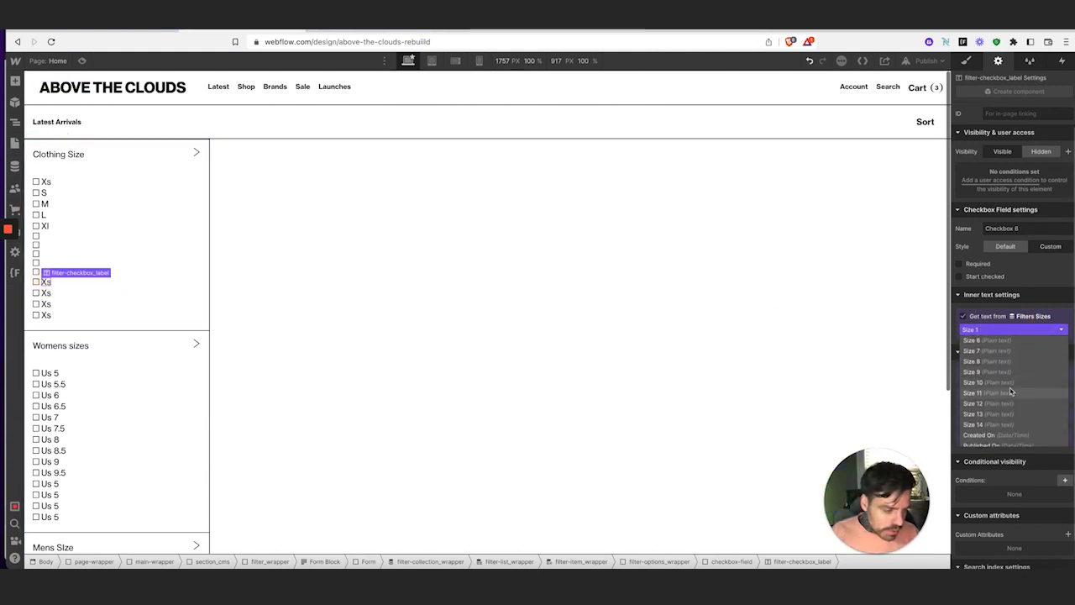
click(1016, 392)
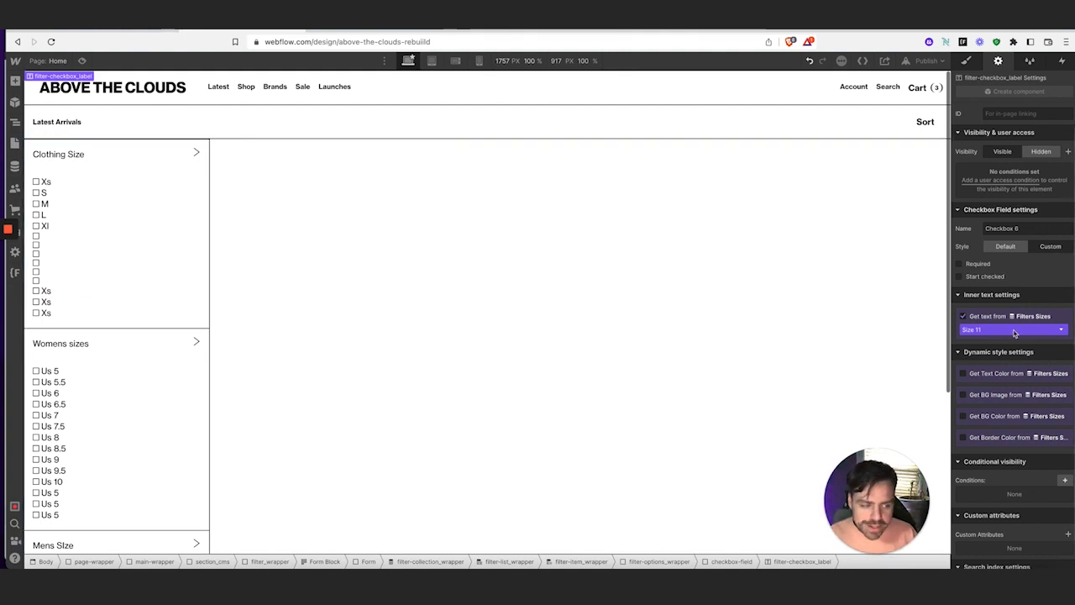
Bind the next checkbox label's text to Size 12
click(49, 292)
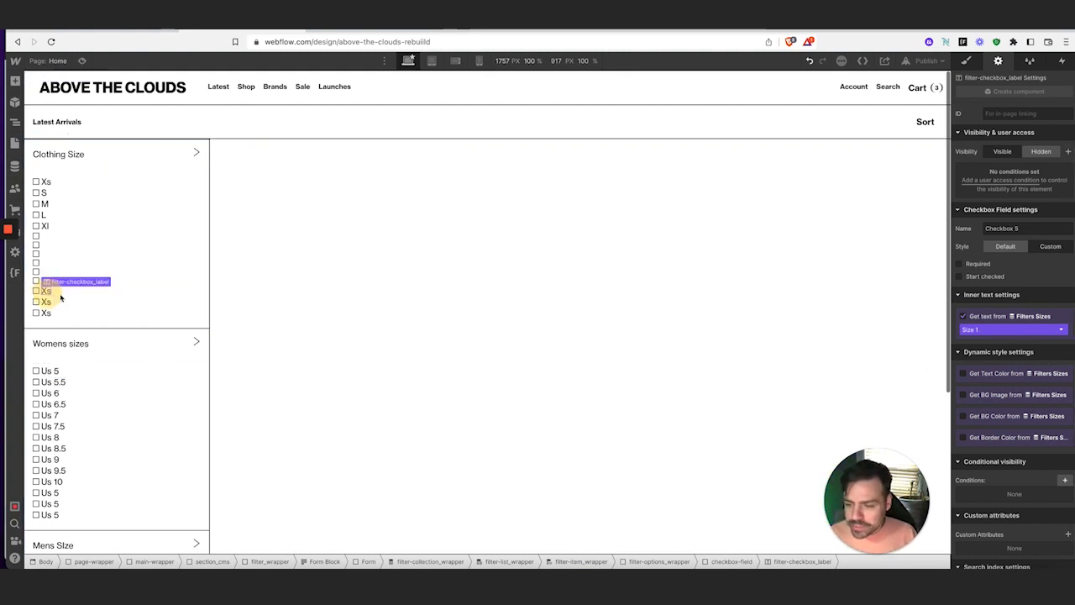
click(1011, 330)
scroll(1006, 412, down, 1)
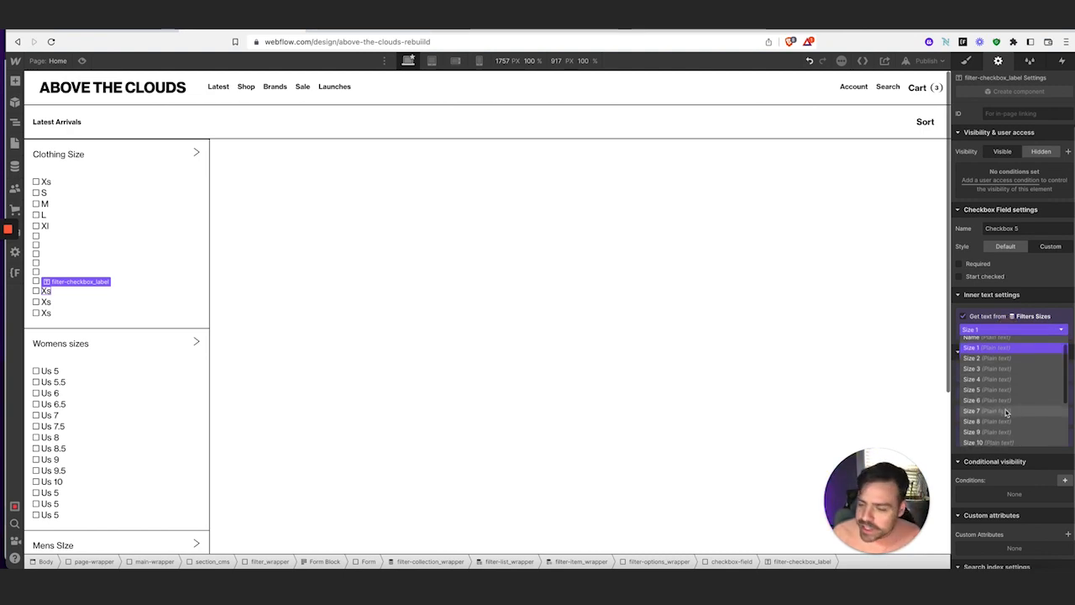
scroll(1008, 411, down, 4)
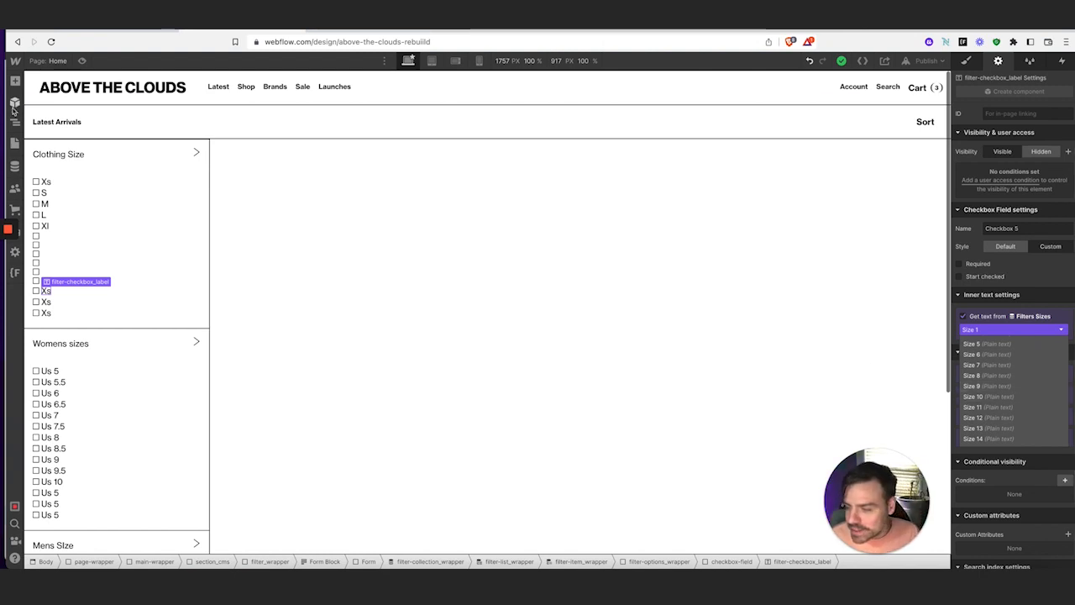
click(46, 283)
click(47, 283)
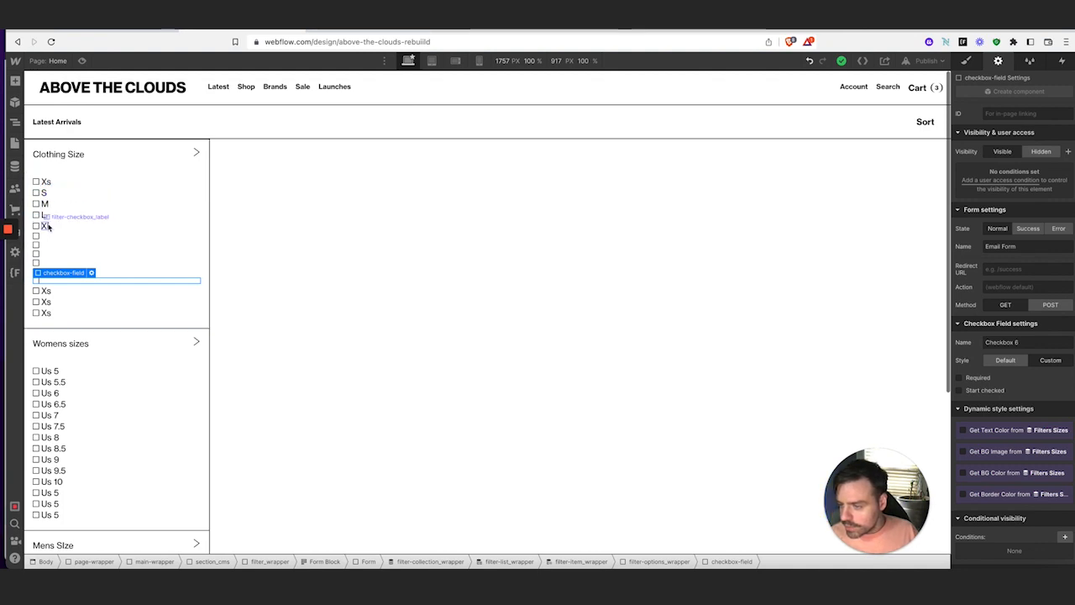
click(50, 293)
click(1006, 330)
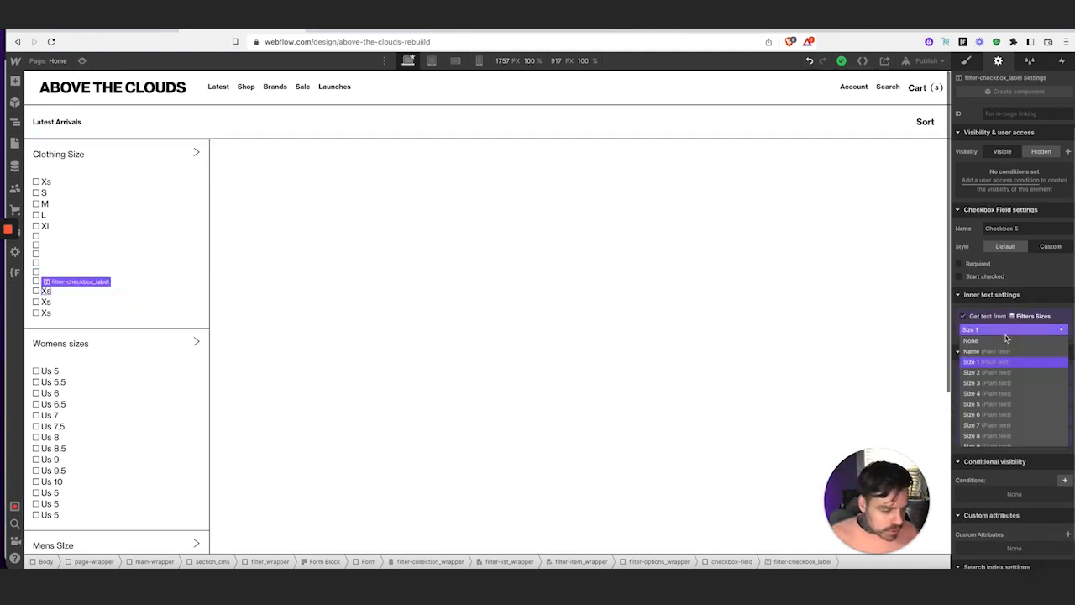
scroll(1008, 369, down, 3)
click(997, 388)
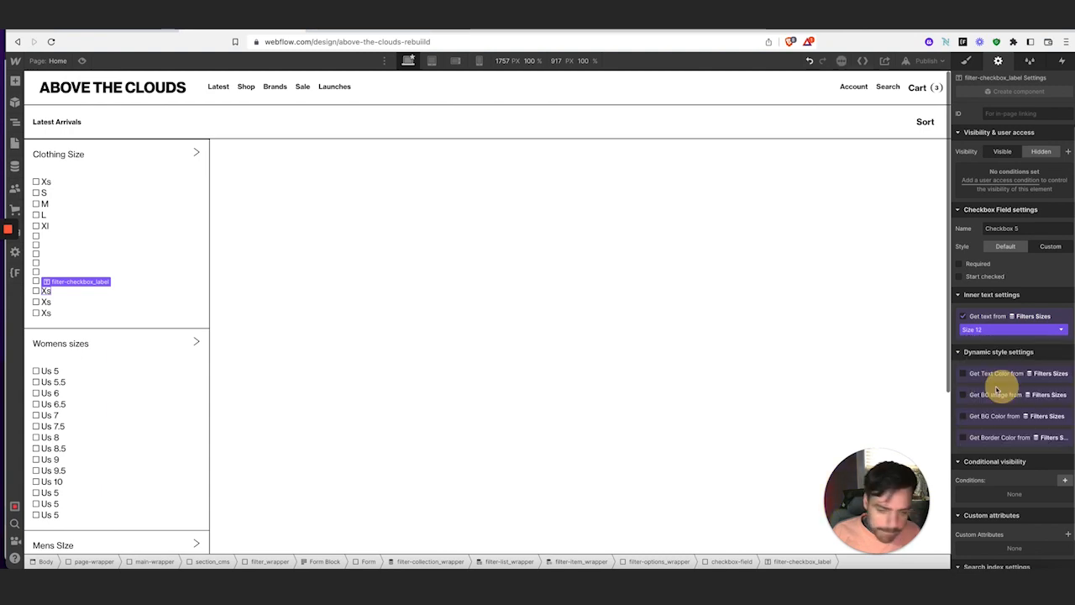
Bind the last two checkbox labels' text to Size 13 and Size 14
click(46, 292)
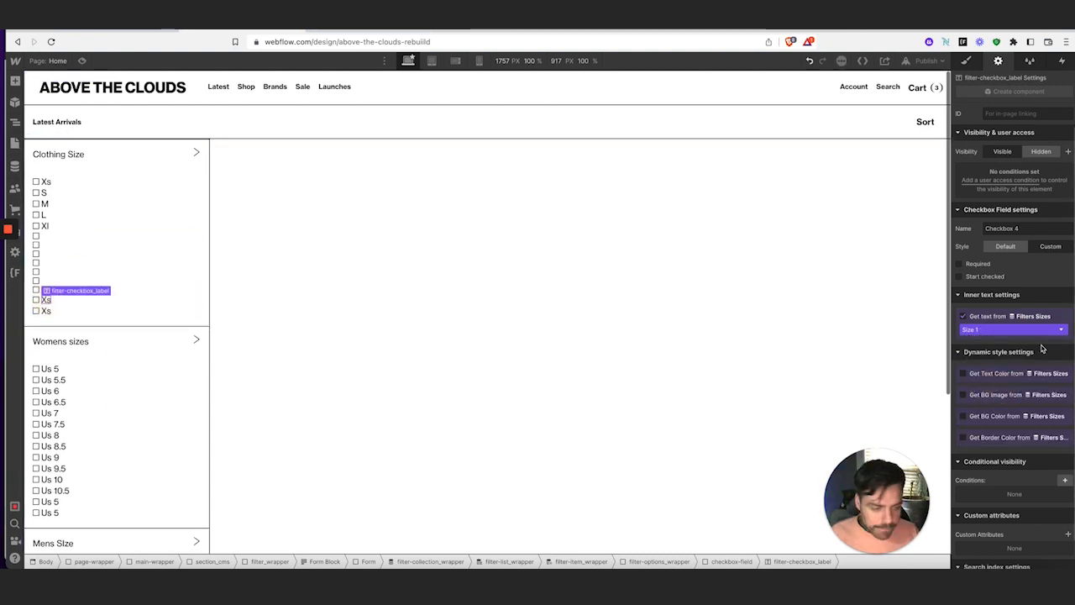
click(1021, 330)
scroll(1016, 403, down, 3)
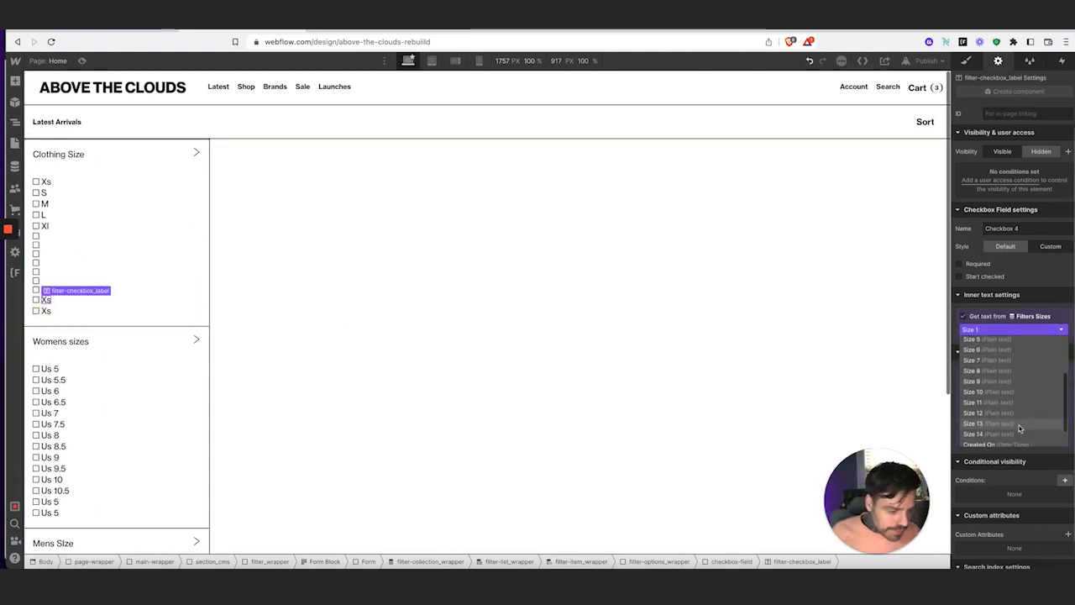
click(1019, 424)
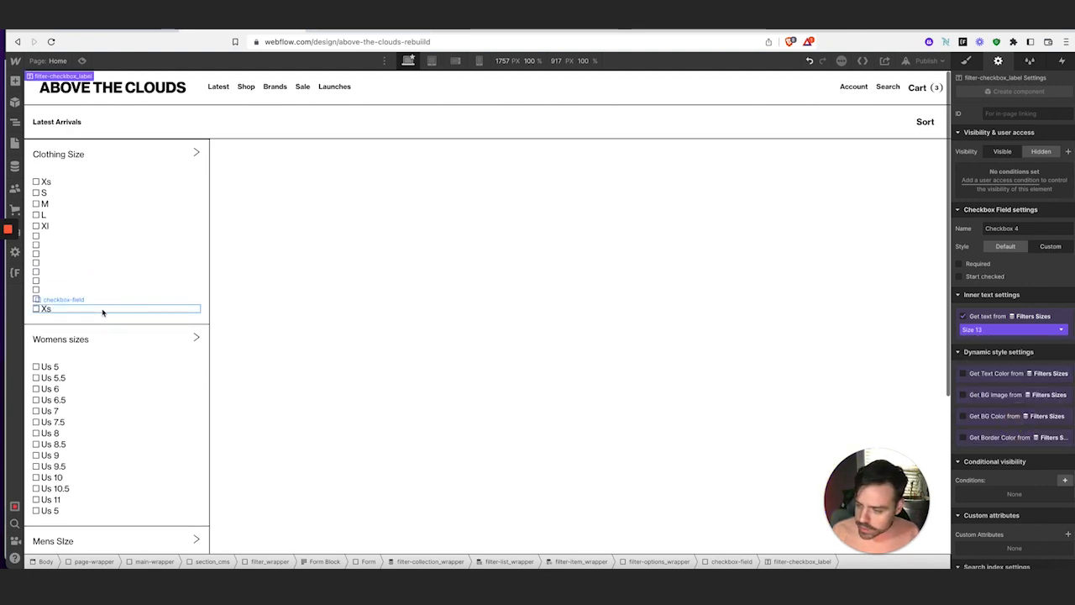
click(68, 313)
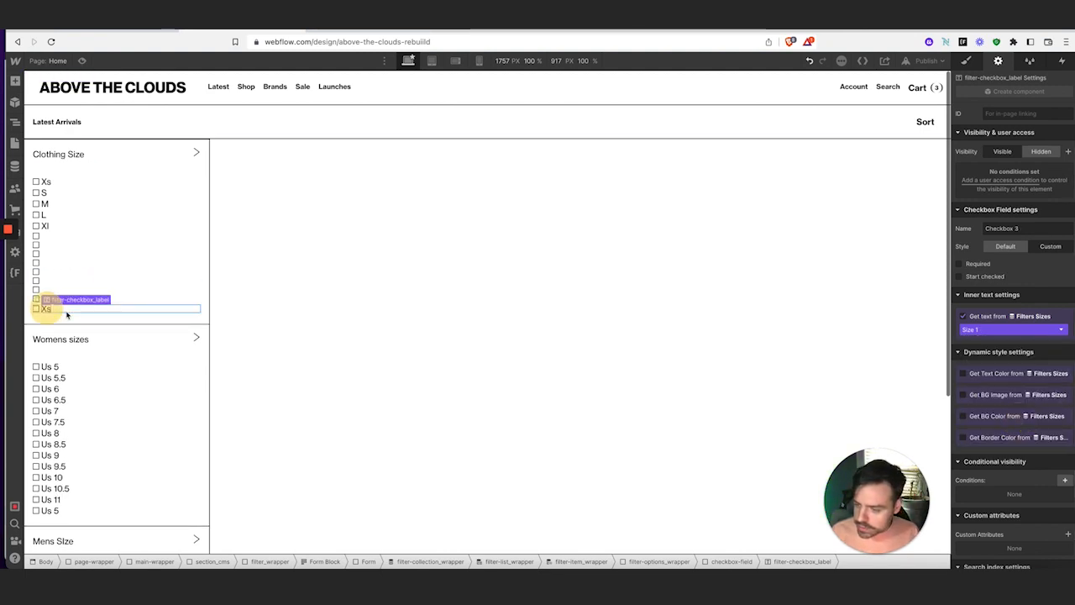
click(1016, 329)
scroll(1012, 405, down, 3)
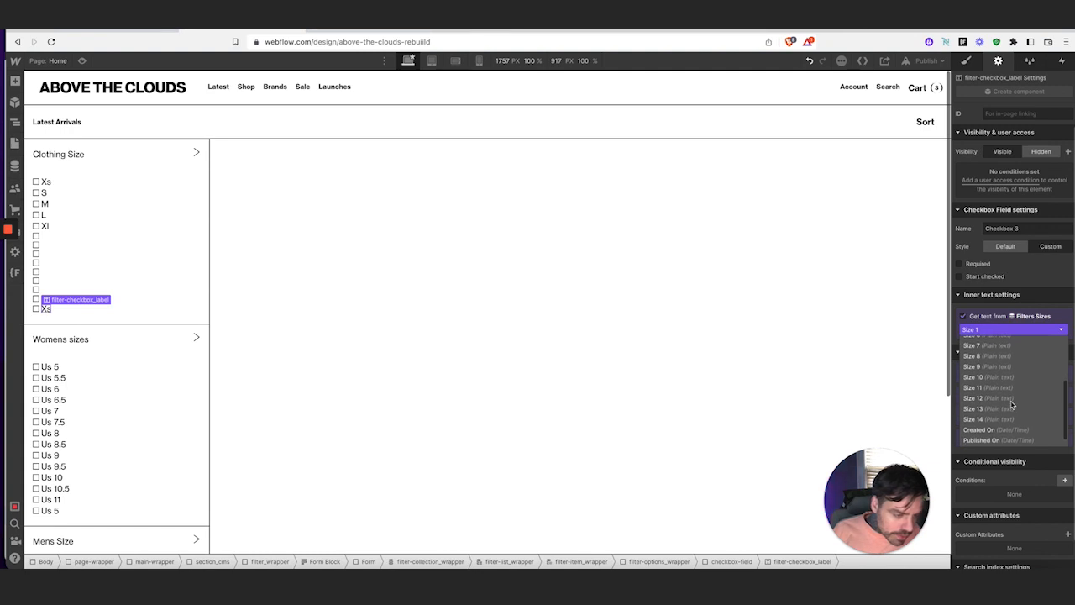
click(1010, 420)
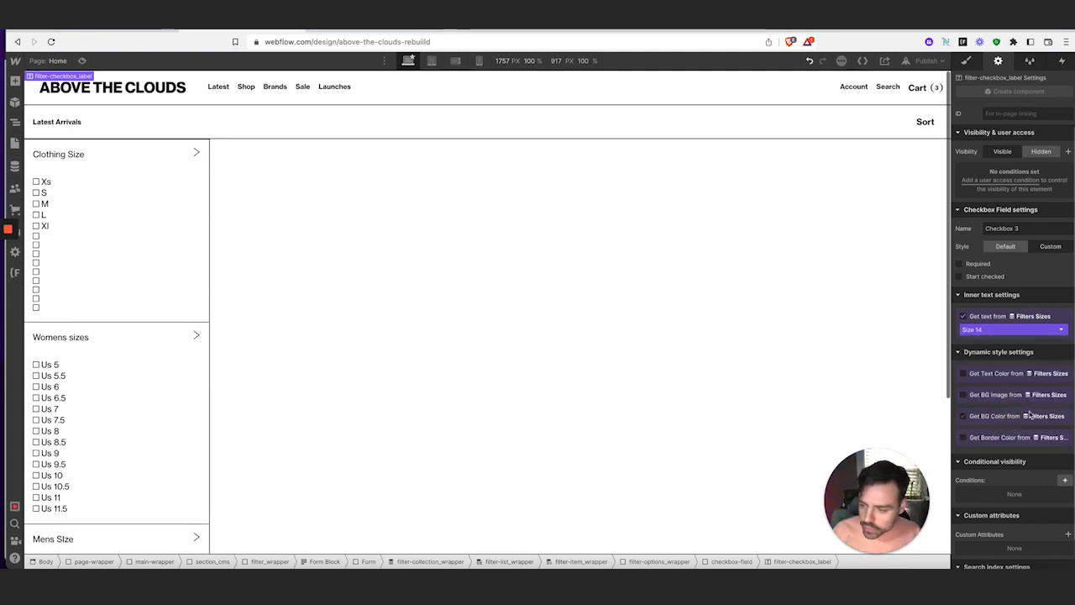
scroll(122, 425, down, 5)
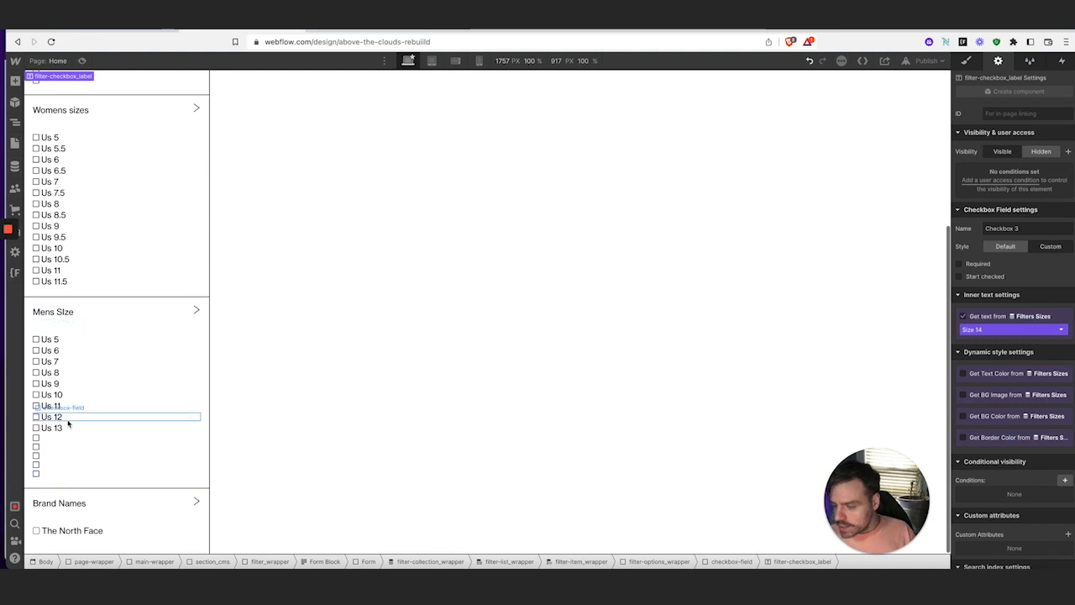
scroll(91, 411, up, 4)
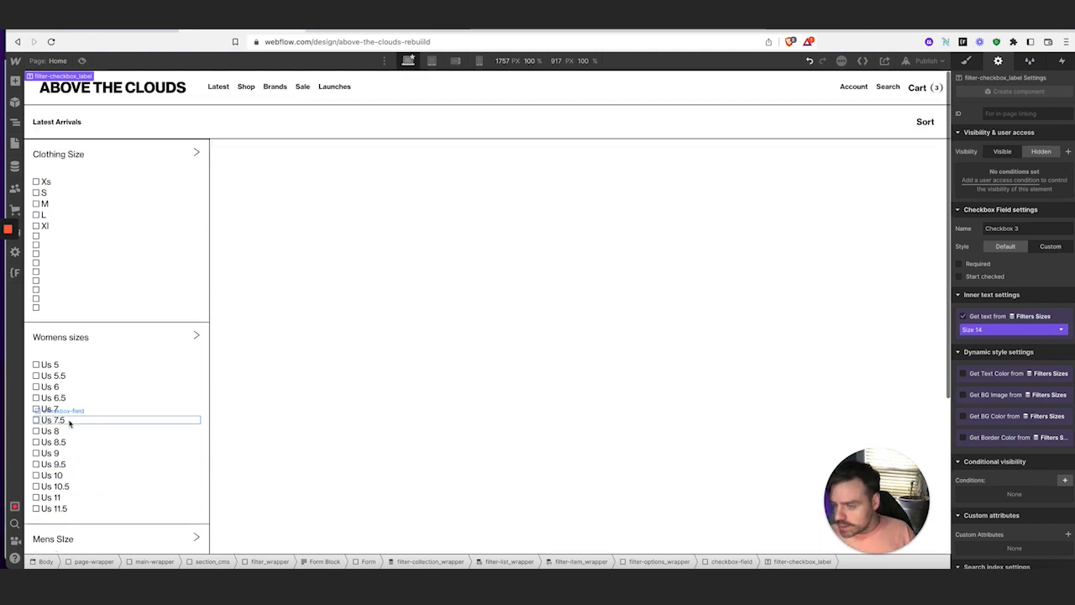
click(61, 235)
scroll(1028, 477, down, 3)
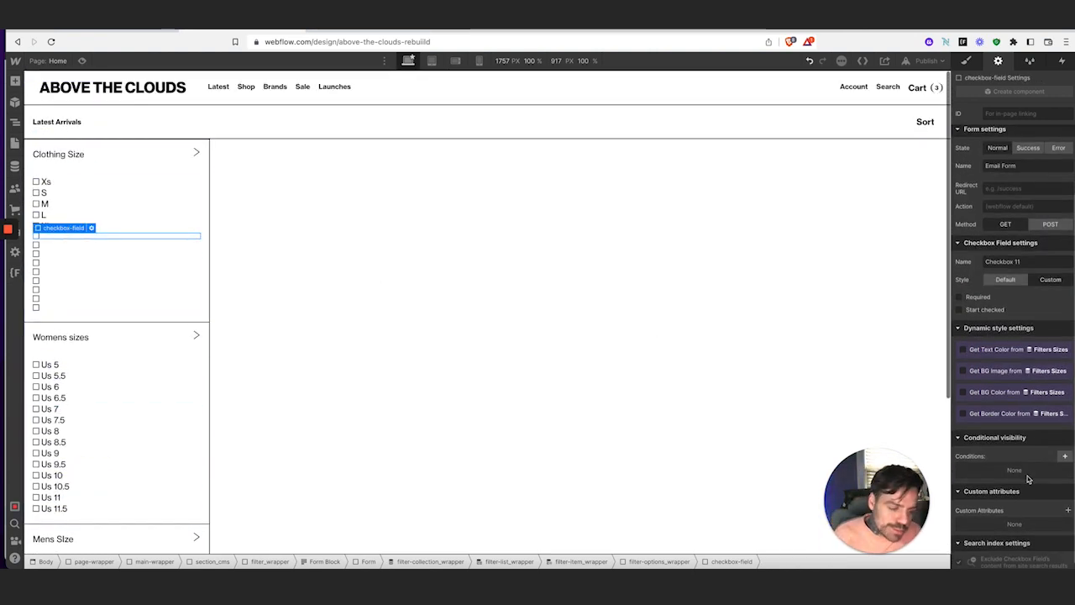
Give the first empty size checkbox a visibility condition: Size 6 is set
click(1065, 456)
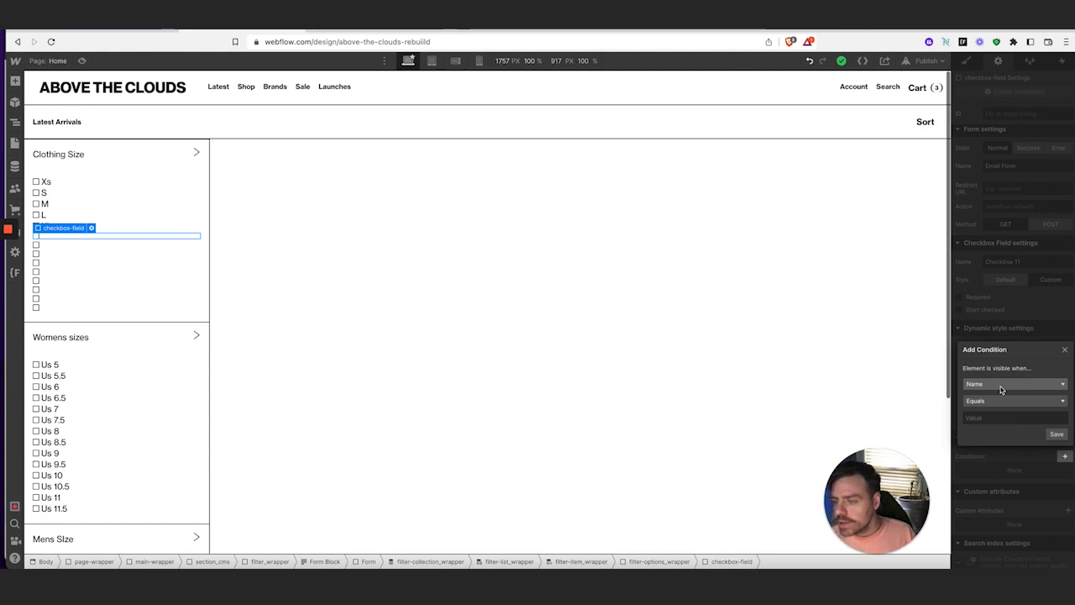
click(132, 215)
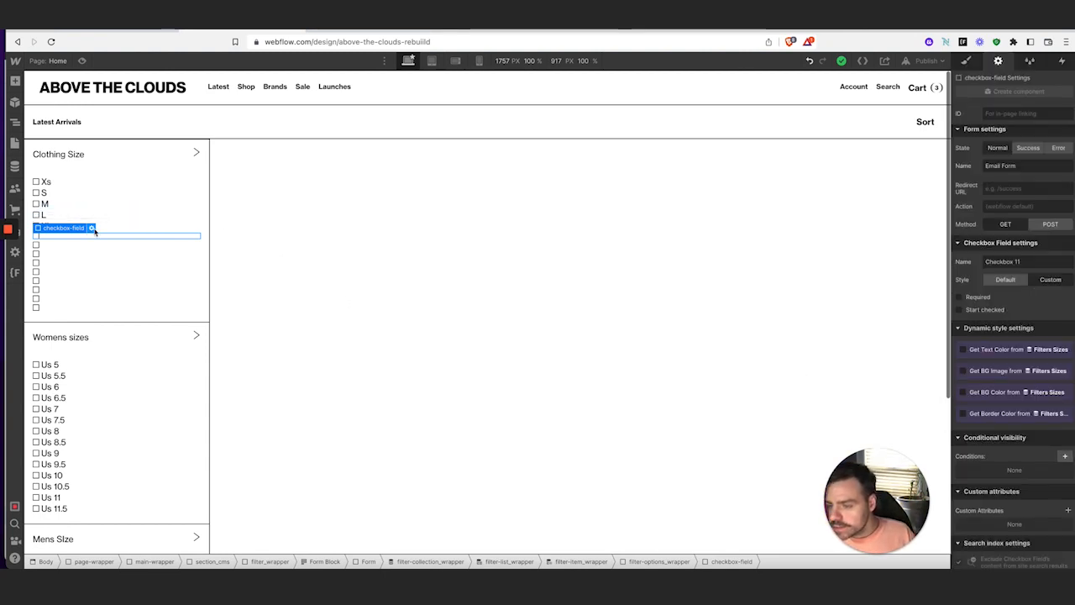
click(88, 267)
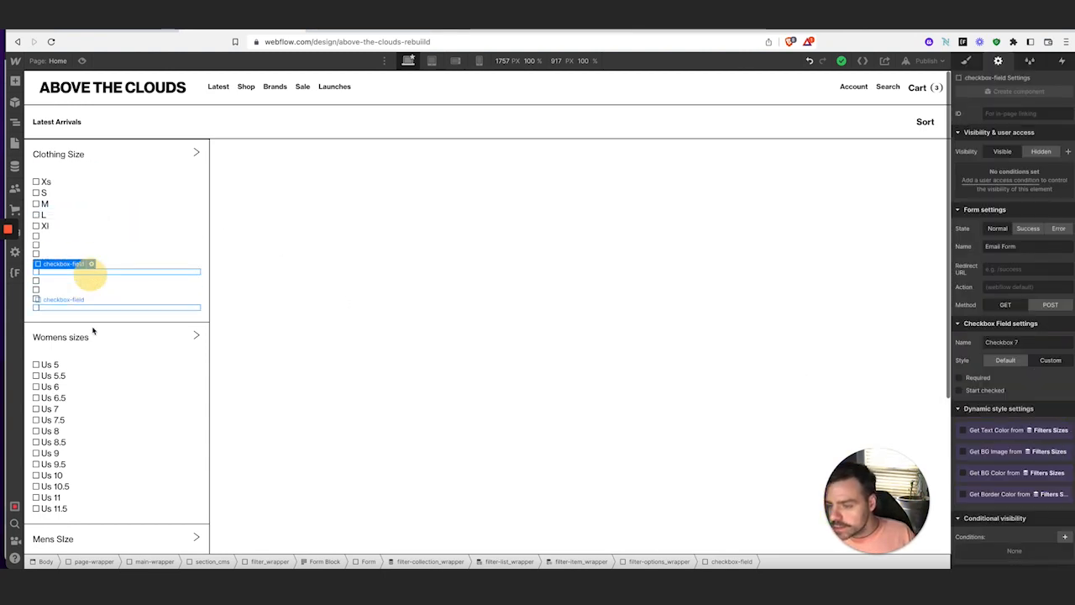
click(65, 241)
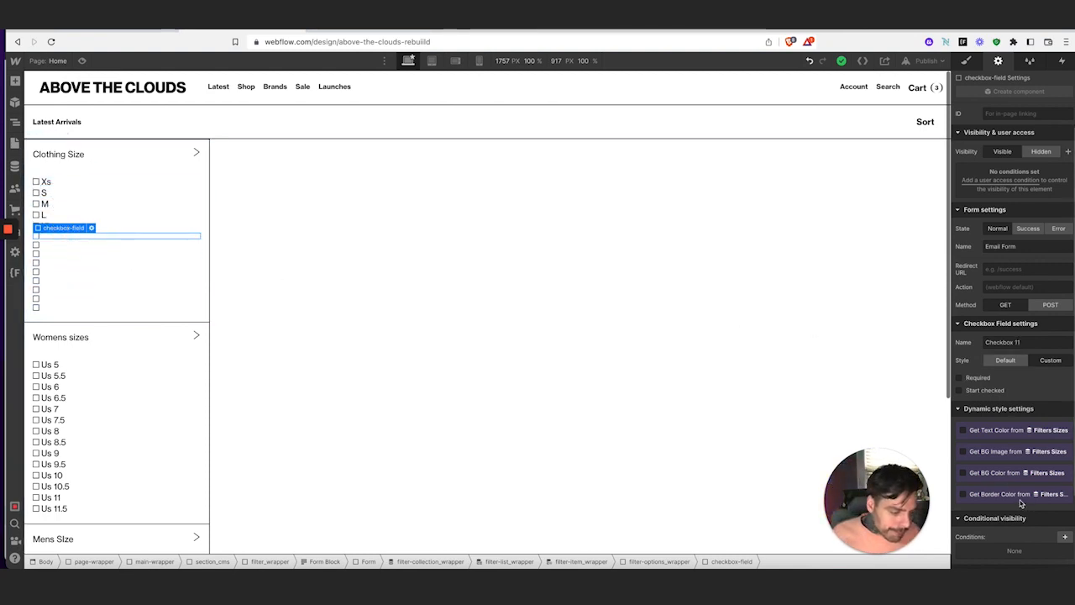
scroll(1022, 502, down, 2)
click(1065, 452)
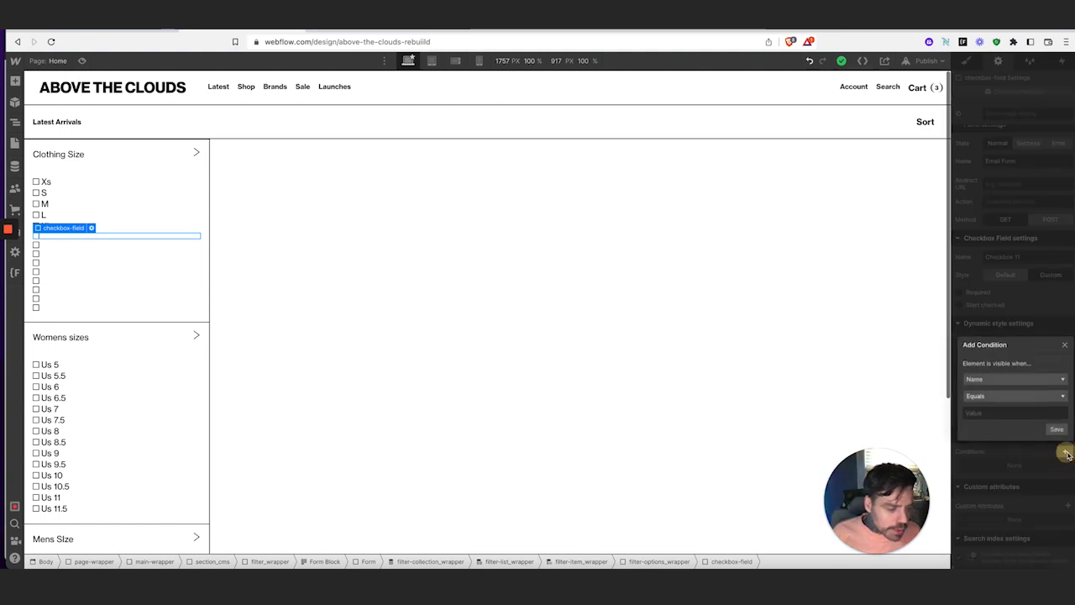
click(1004, 383)
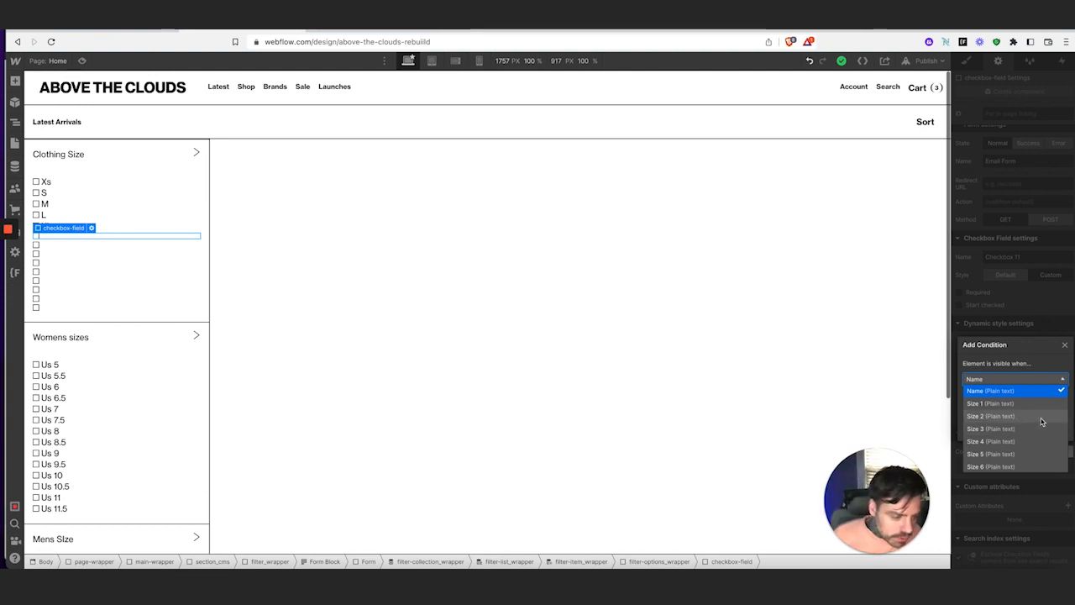
scroll(1041, 422, down, 1)
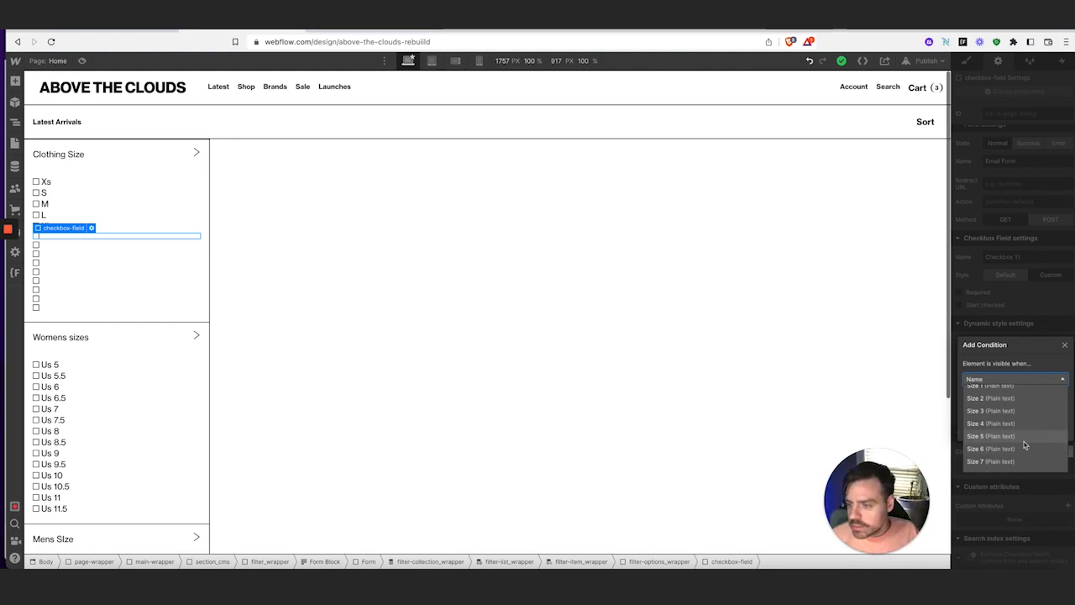
click(1025, 449)
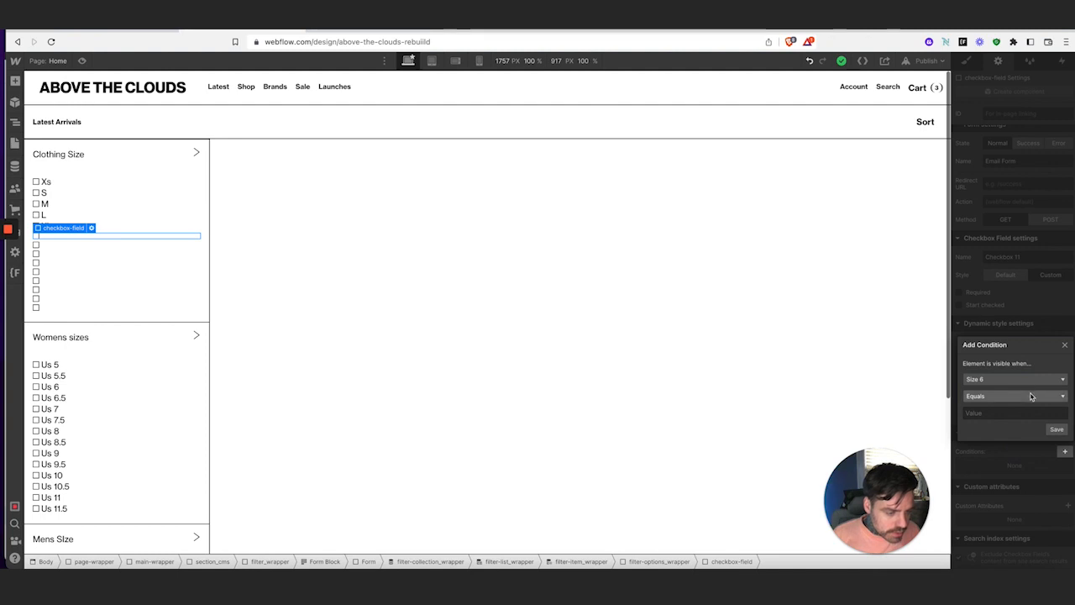
click(1031, 396)
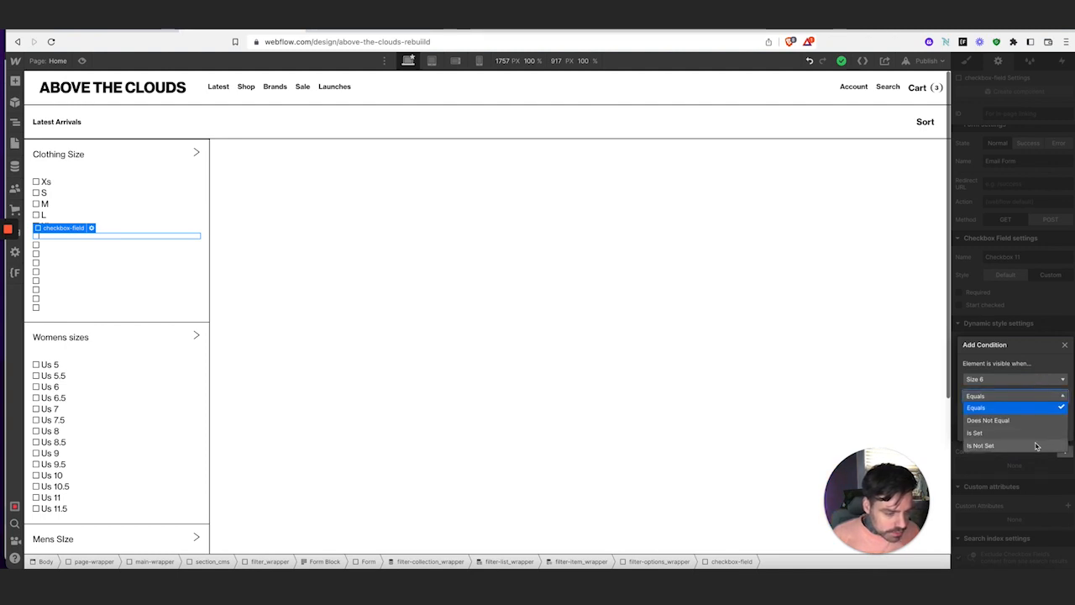
click(1035, 434)
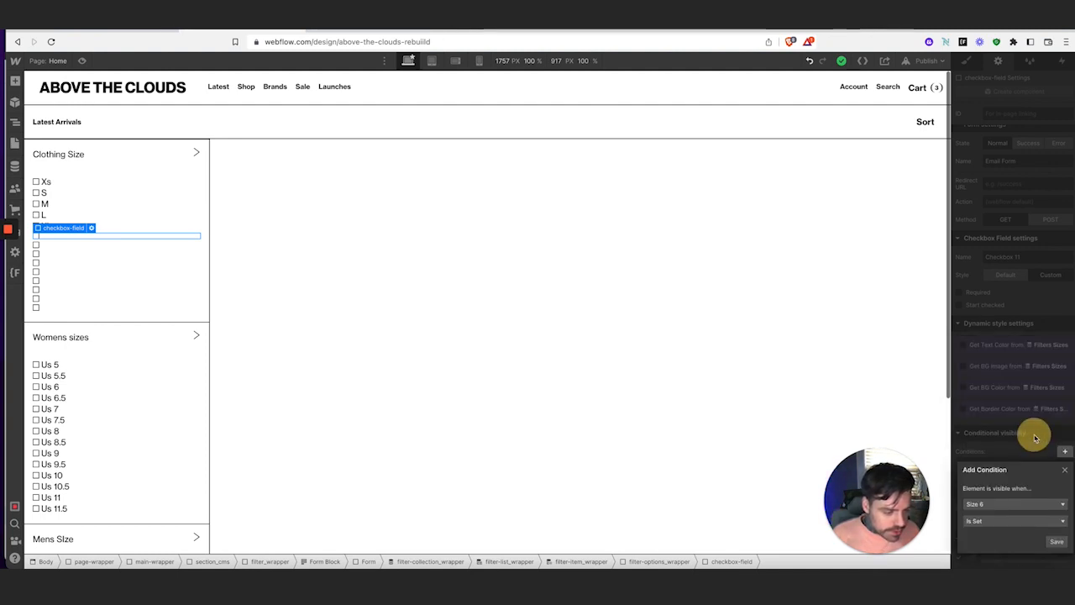
click(1060, 543)
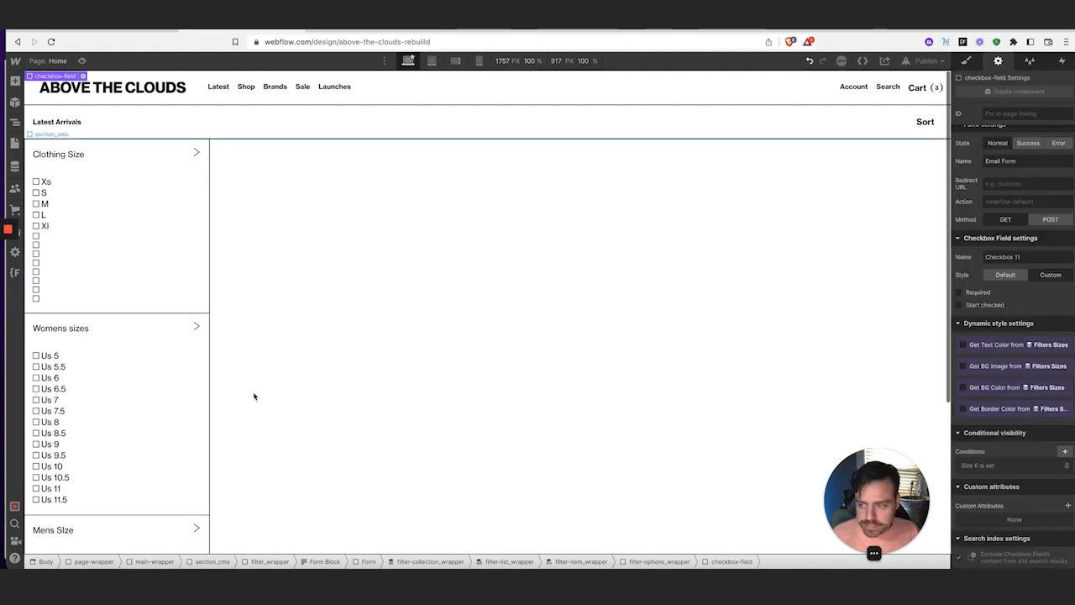
Show the next empty size checkbox only when Size 7 is set
click(62, 237)
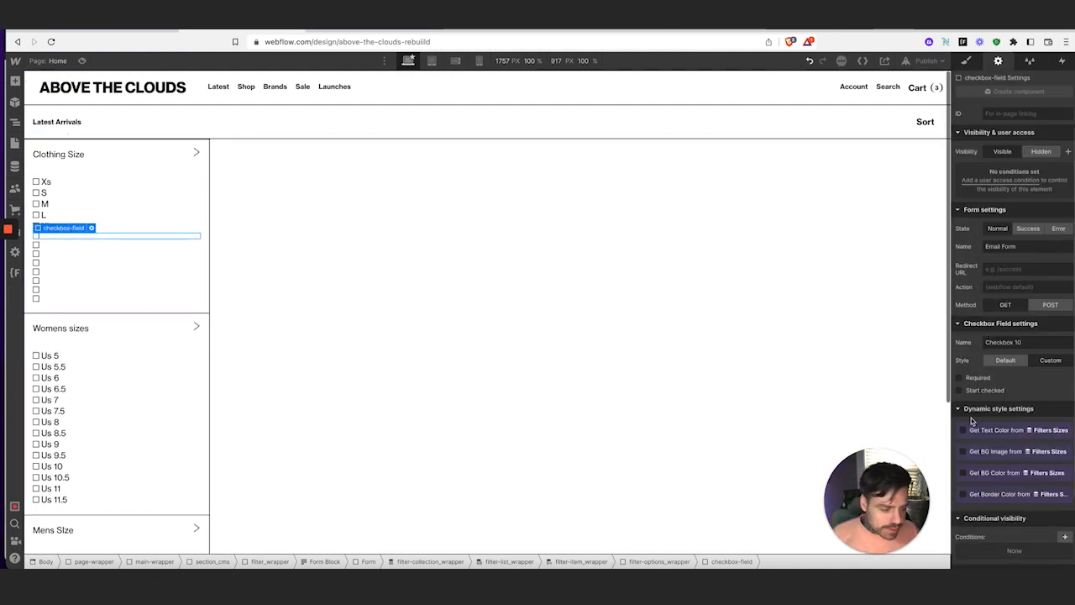
scroll(1052, 508, down, 1)
click(1064, 495)
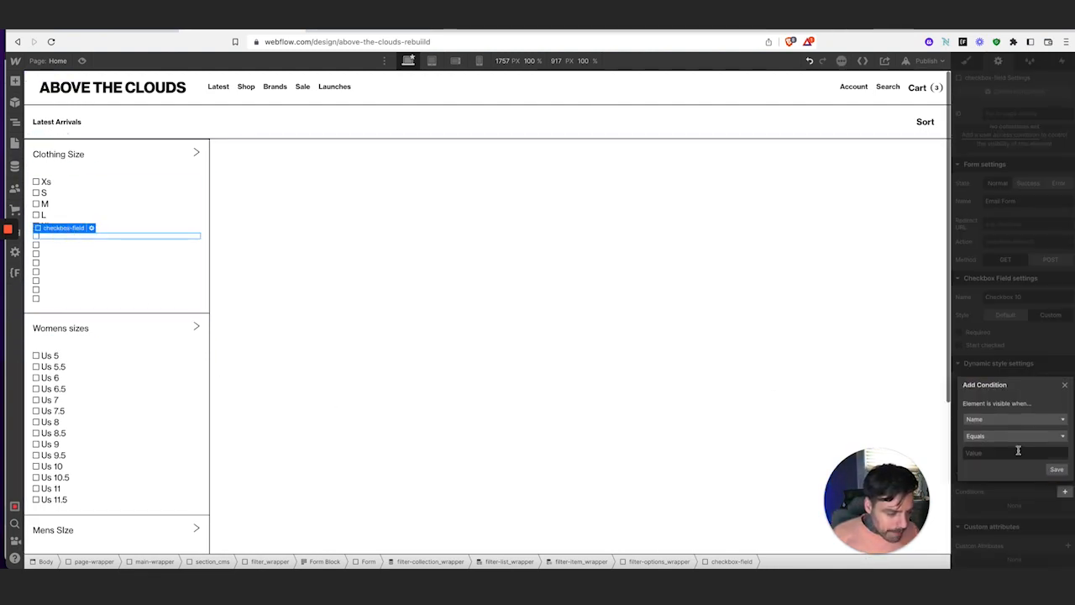
click(1010, 420)
scroll(1030, 476, down, 2)
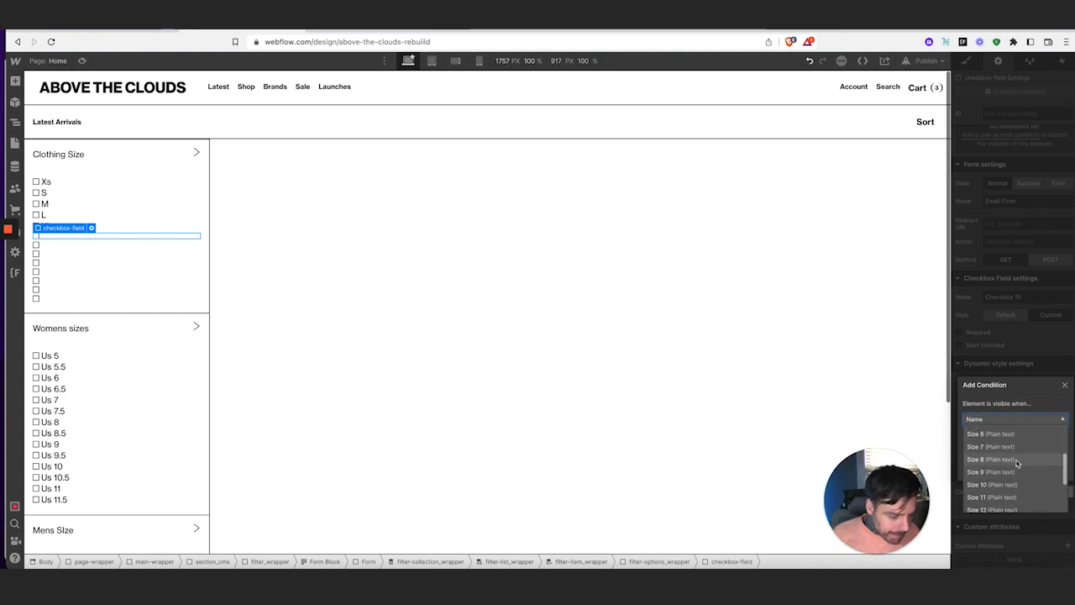
click(1012, 445)
click(1011, 438)
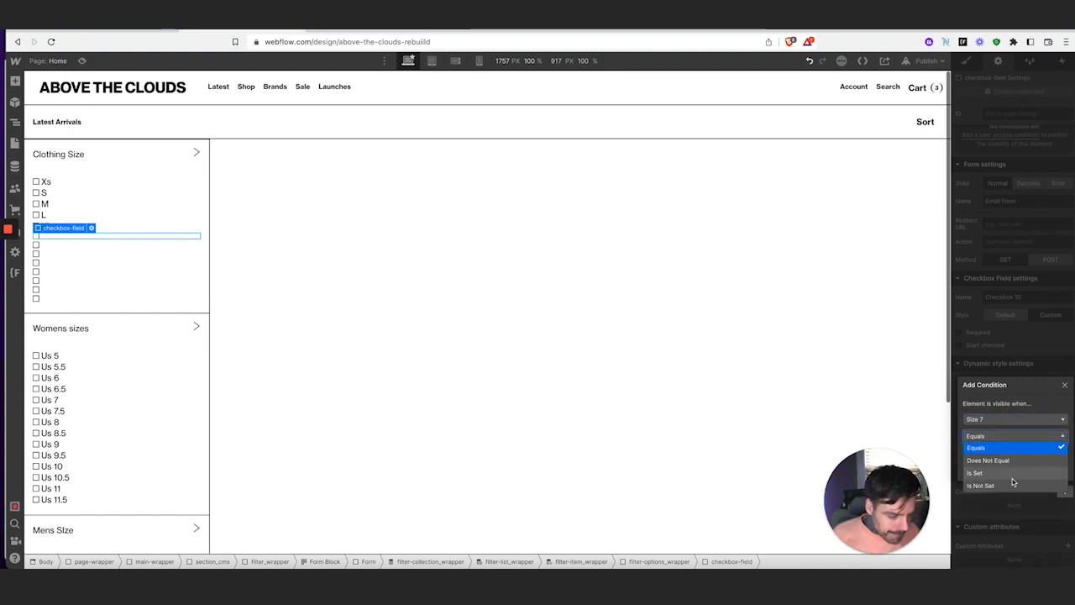
click(1035, 472)
click(1064, 472)
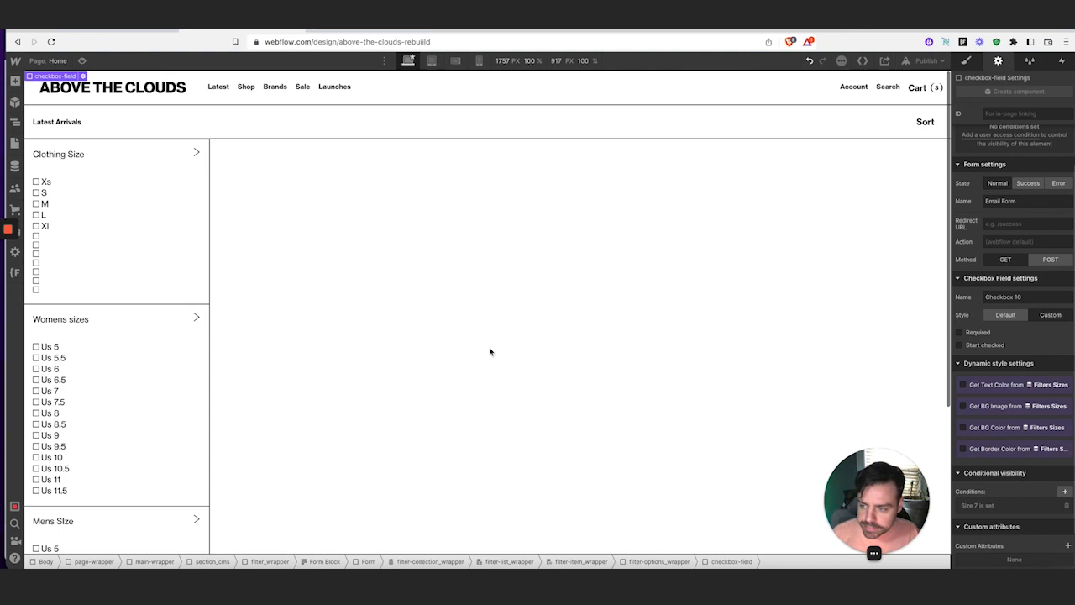
Show the next empty size checkbox only when Size 8 is set
click(58, 237)
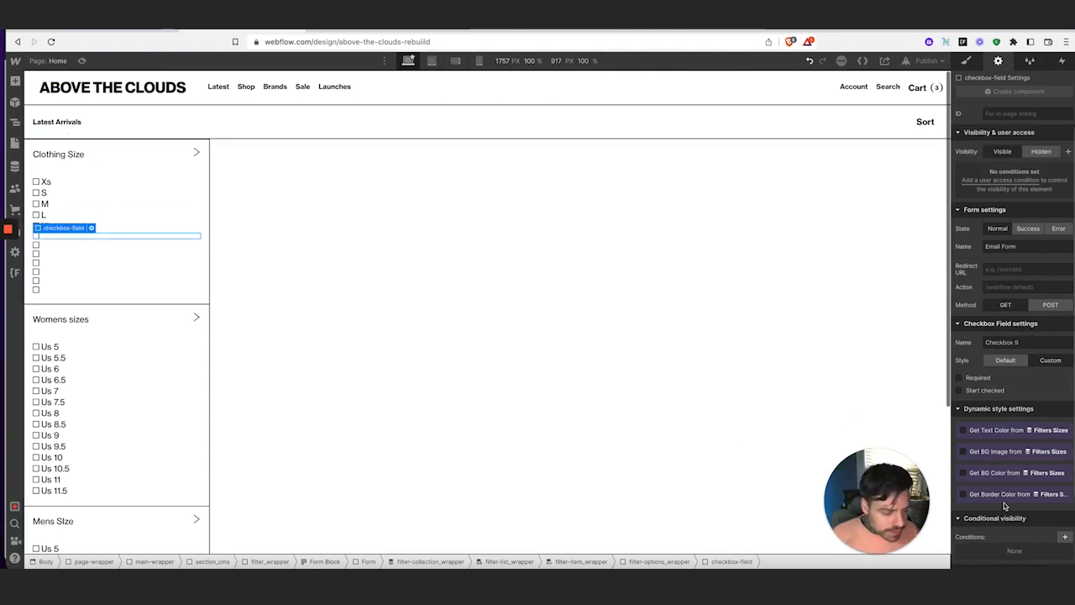
scroll(1005, 504, down, 1)
click(1065, 496)
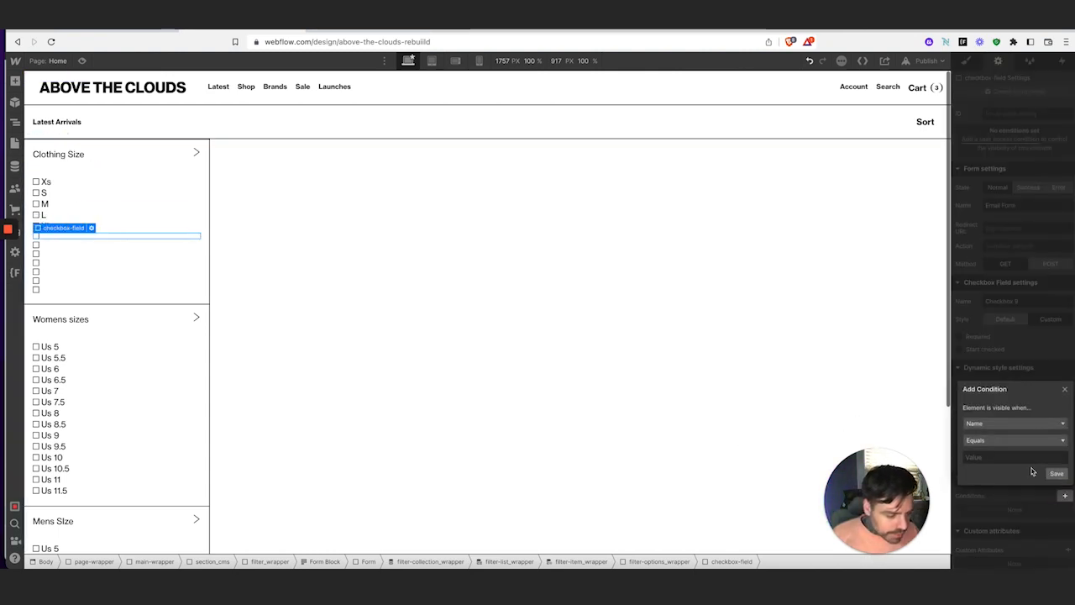
click(1010, 423)
scroll(1023, 458, down, 2)
scroll(1023, 456, down, 2)
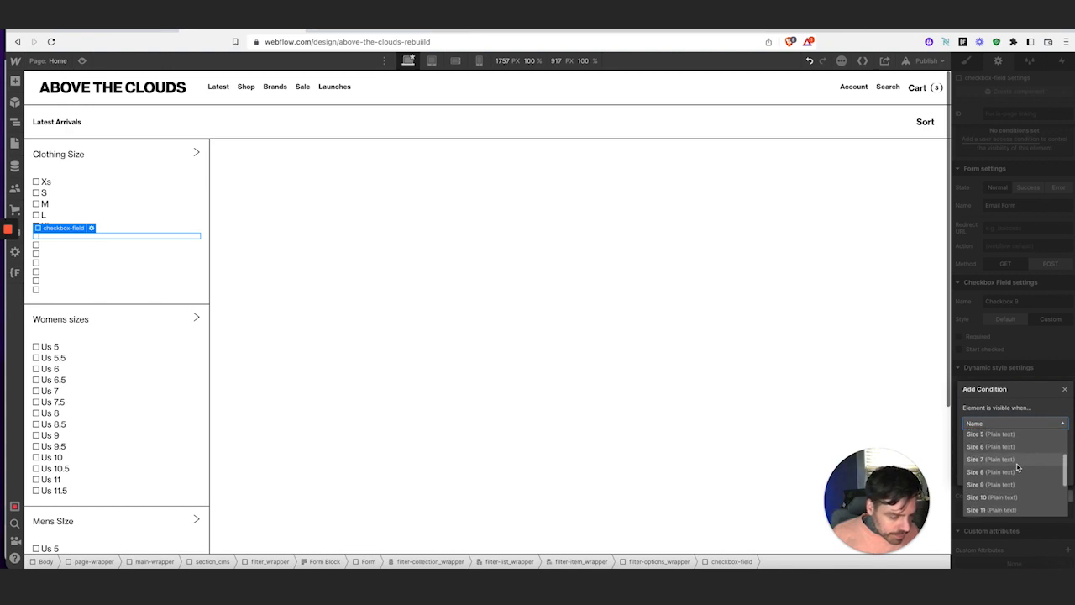
click(1018, 475)
click(1025, 441)
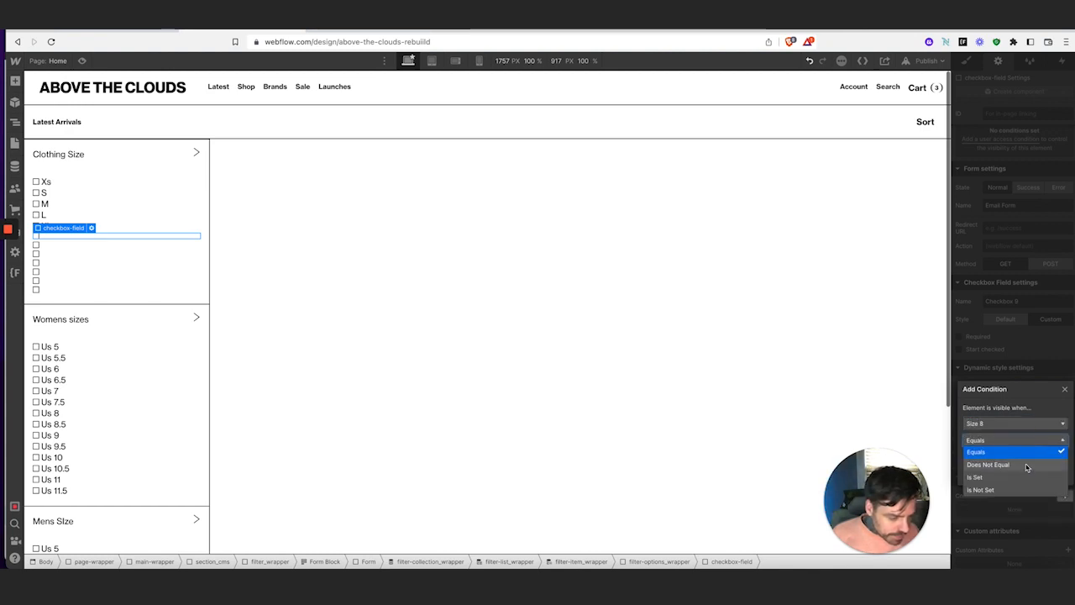
click(1025, 476)
click(1055, 473)
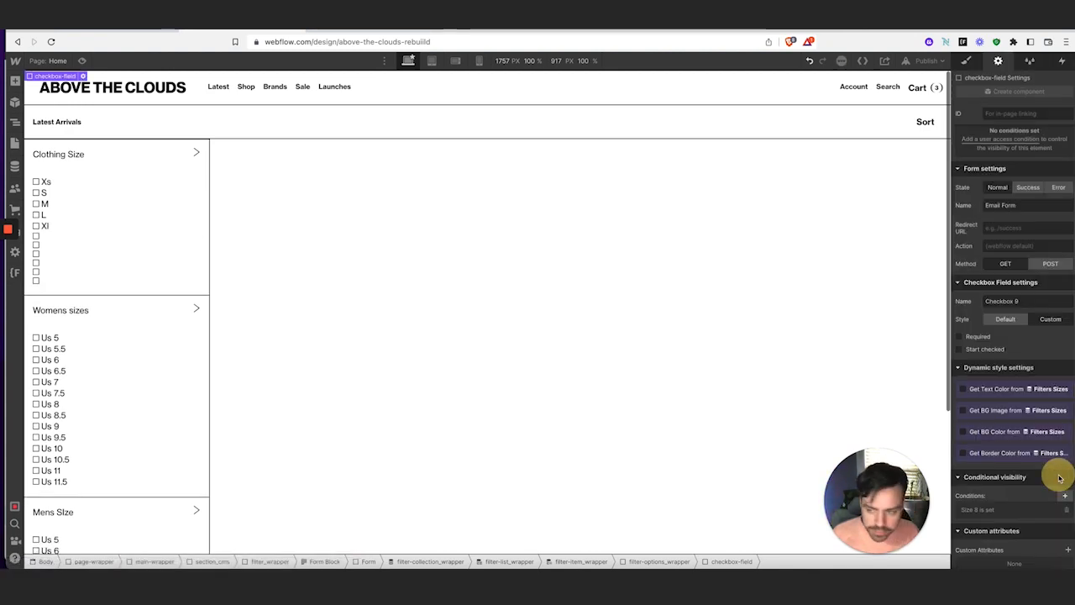
Show the next empty size checkbox only when Size 9 is set
click(59, 238)
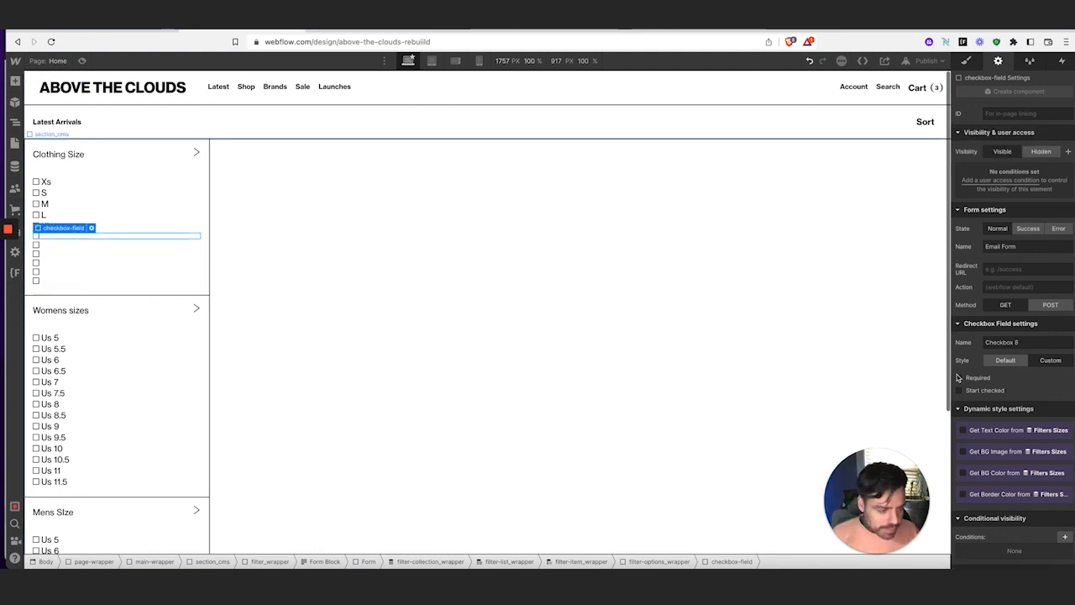
scroll(1063, 517, down, 1)
click(1065, 500)
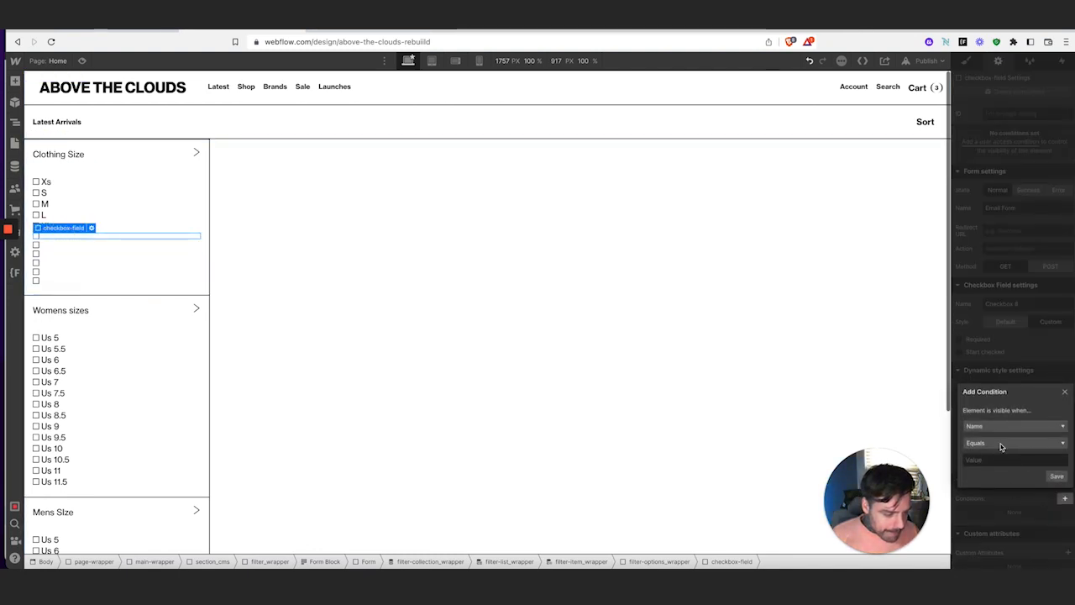
click(1001, 425)
scroll(1018, 470, down, 3)
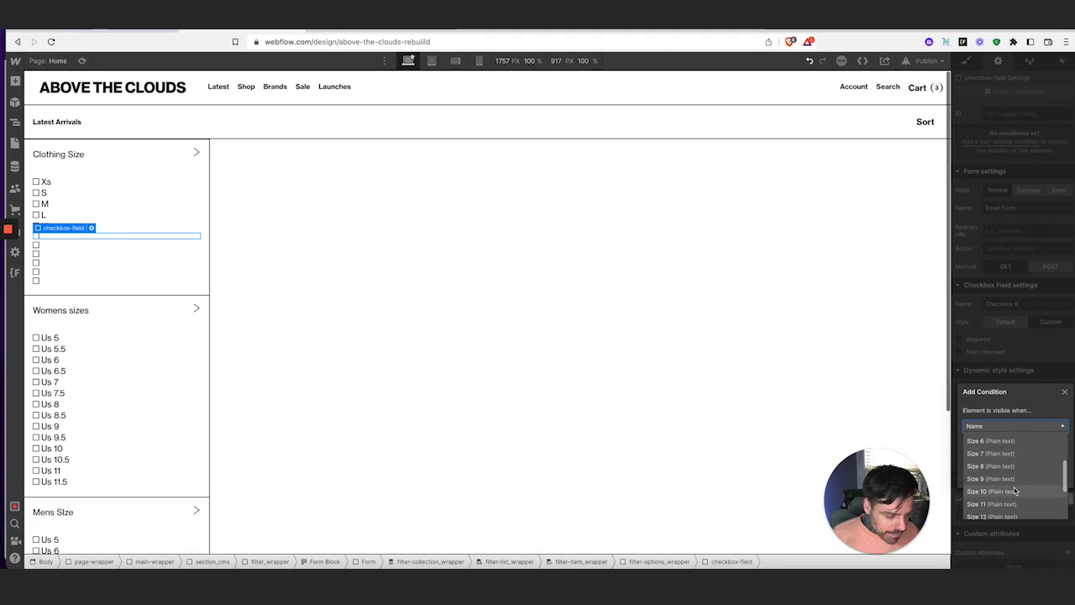
click(1006, 478)
click(1000, 442)
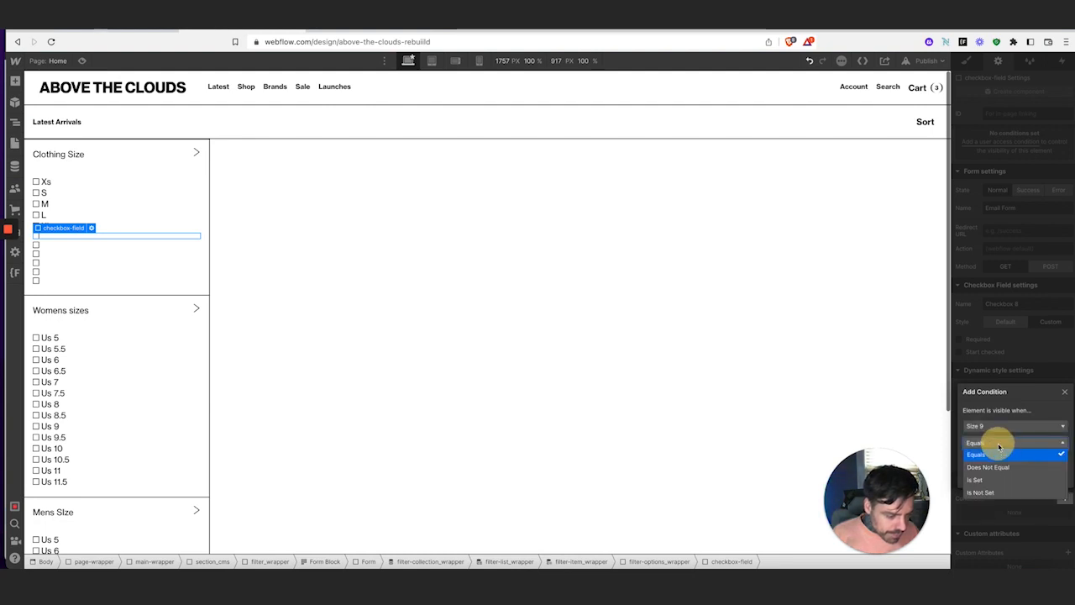
click(999, 480)
click(1058, 478)
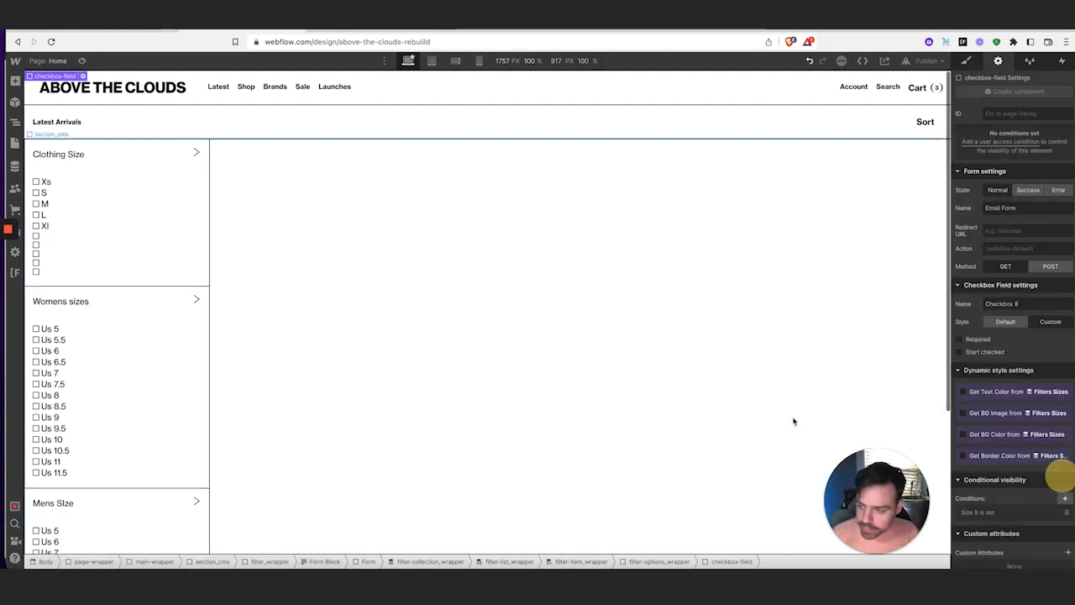
Show the next empty size checkbox only when Size 10 is set
click(47, 240)
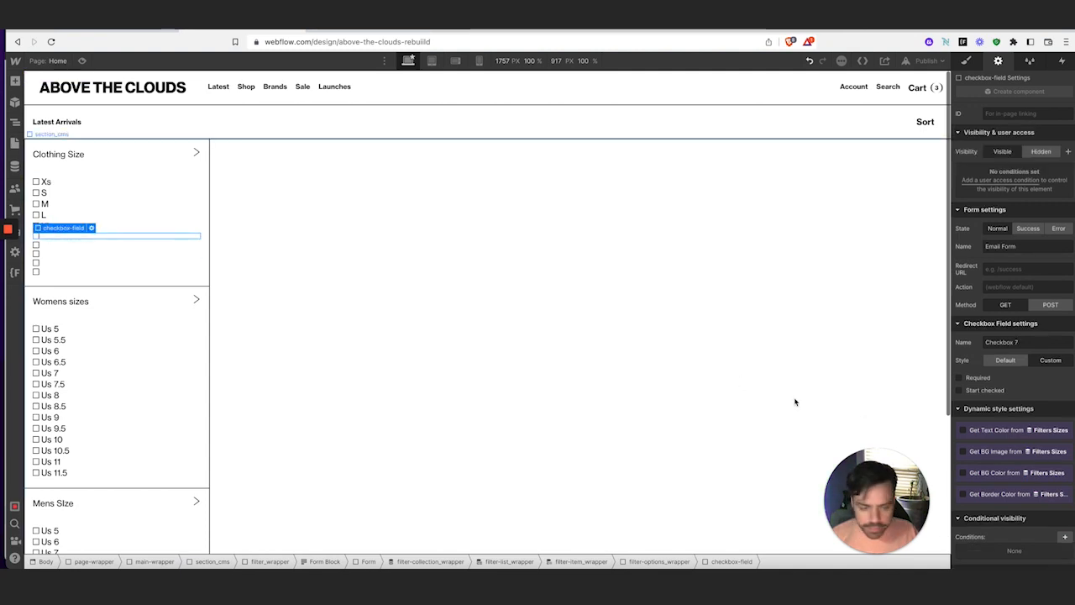
click(1063, 537)
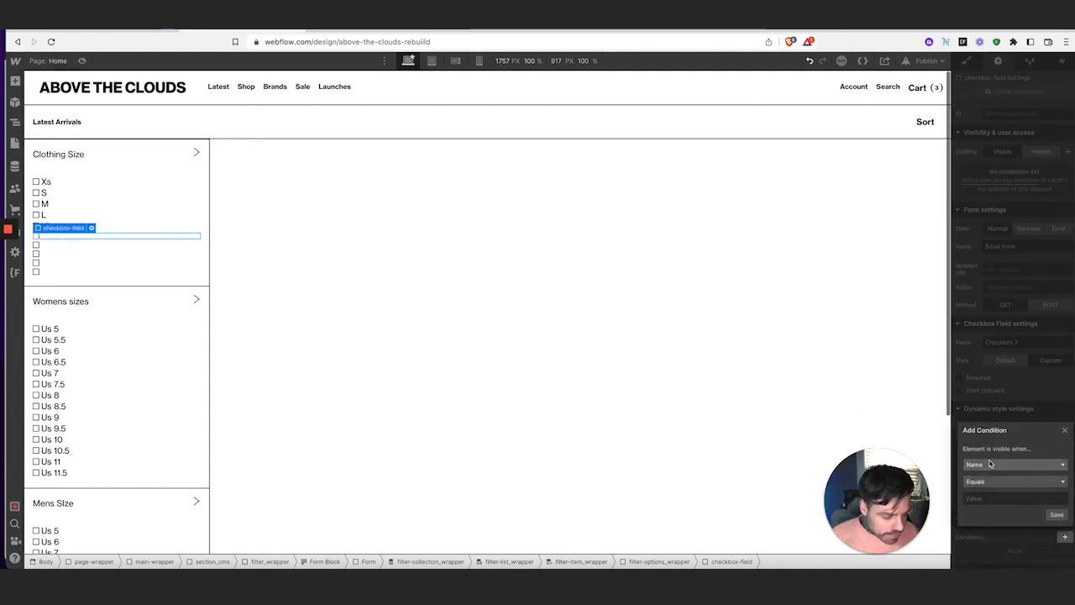
click(995, 463)
scroll(1010, 516, down, 3)
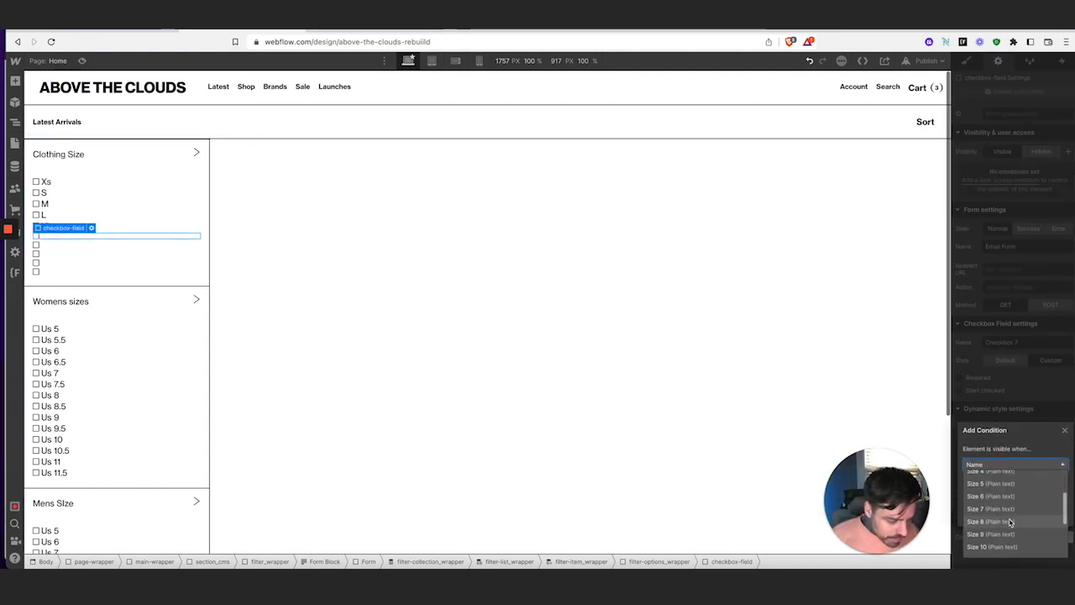
click(1010, 547)
click(1040, 488)
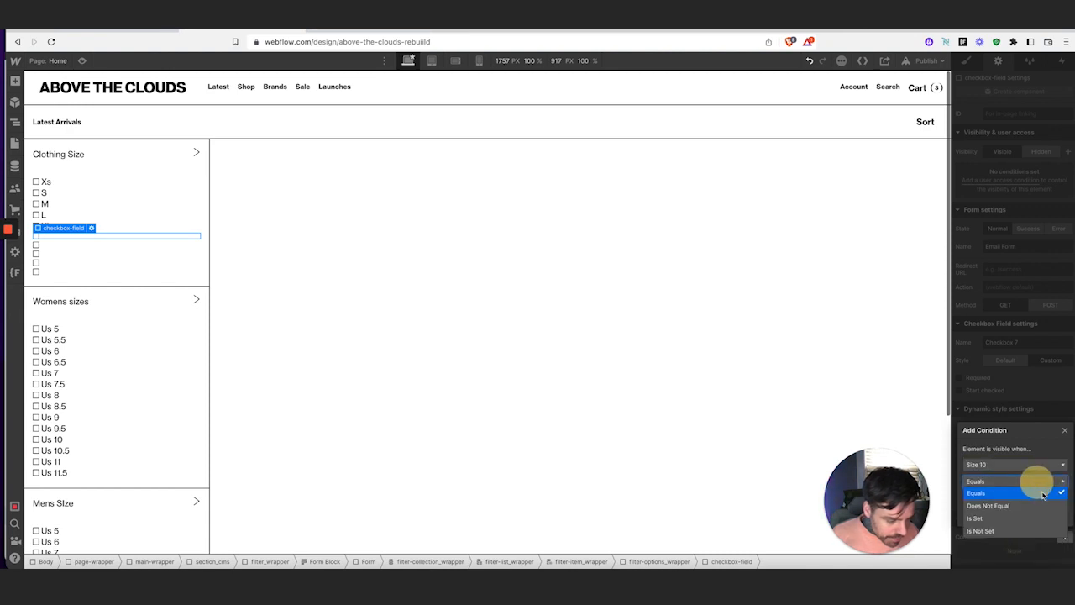
click(1032, 518)
click(1057, 513)
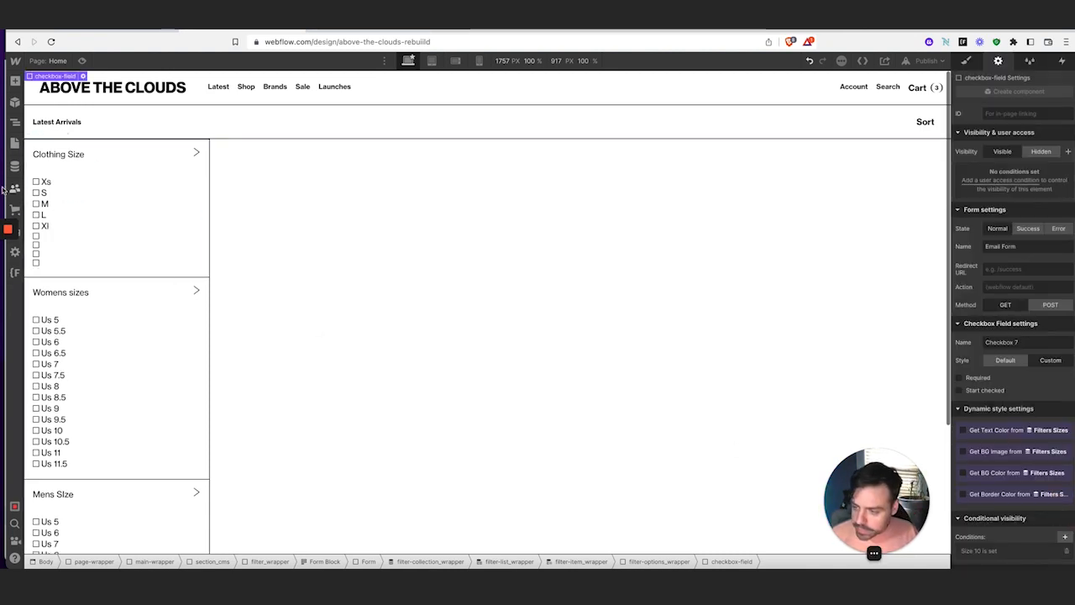
Show the next empty size checkbox only when Size 11 is set
click(50, 238)
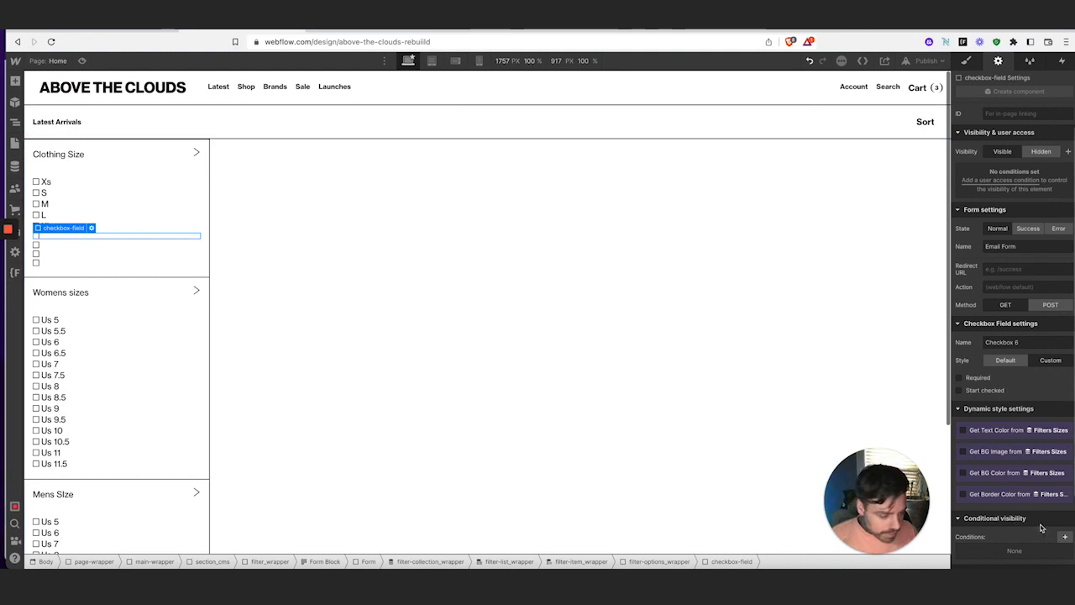
scroll(1050, 504, down, 2)
click(1064, 452)
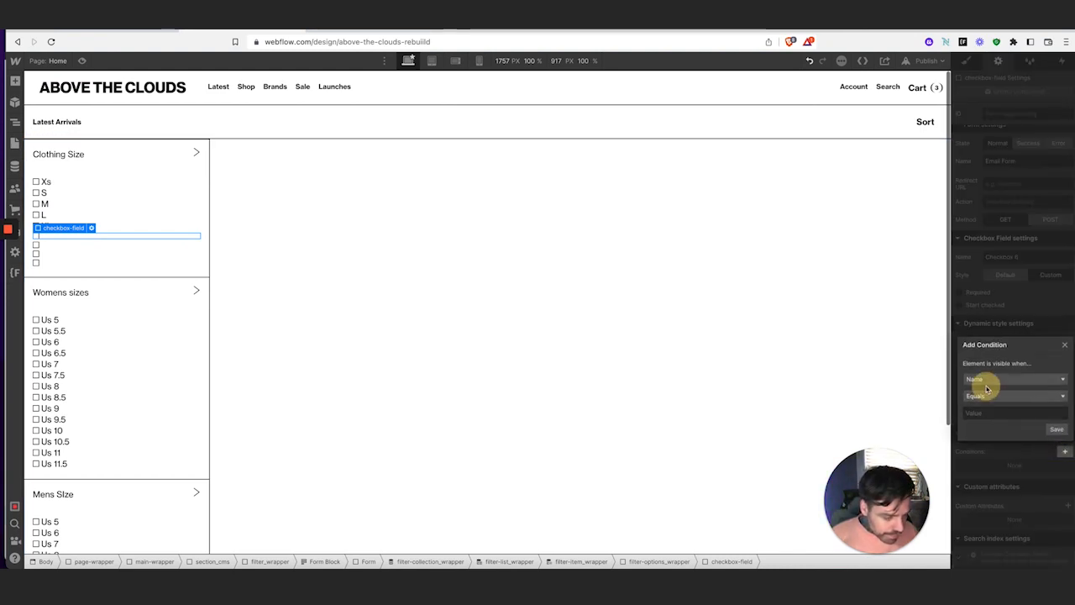
click(988, 388)
scroll(1020, 431, down, 5)
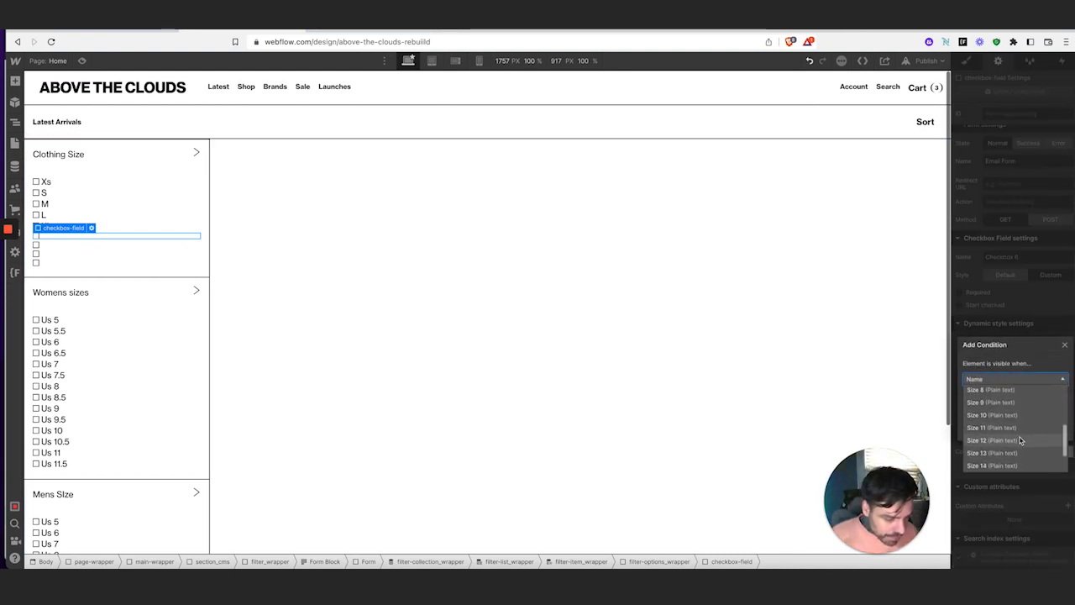
click(1007, 427)
click(974, 395)
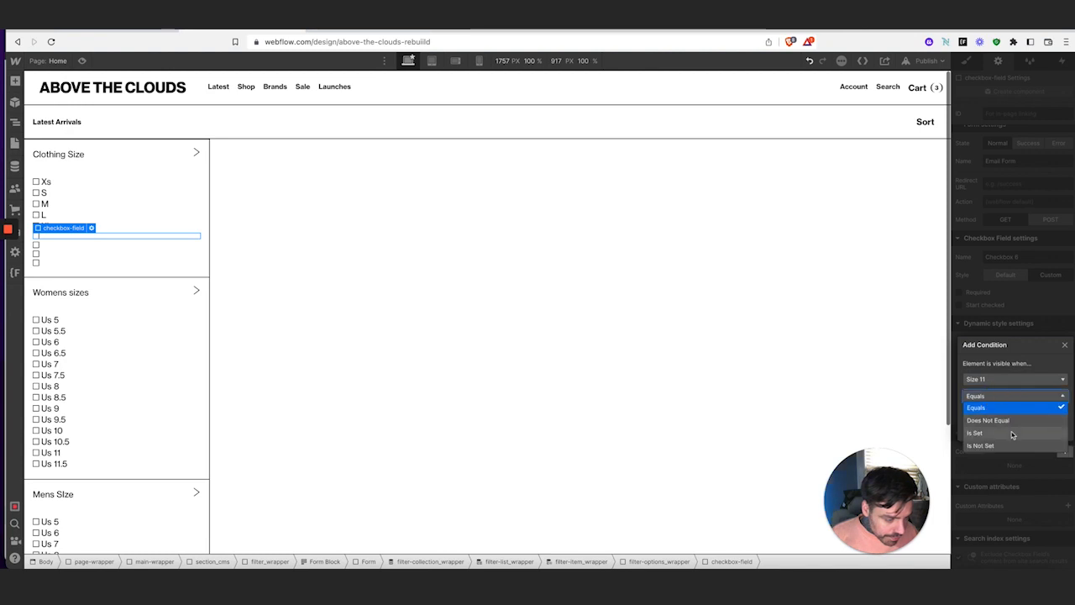
click(1012, 433)
click(1056, 542)
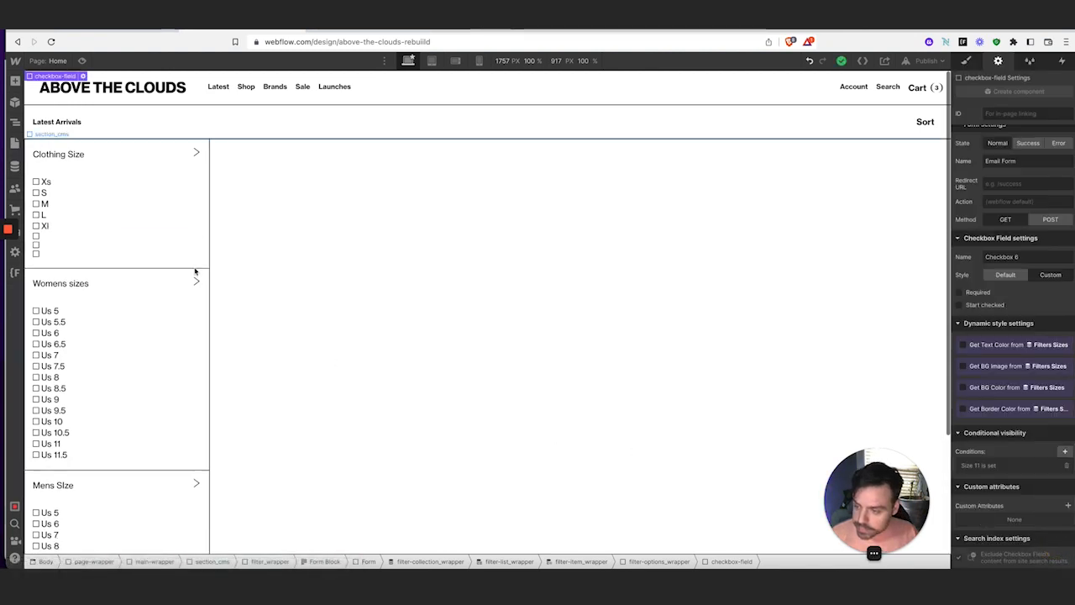
Show the next empty size checkbox only when Size 12 is set
click(63, 239)
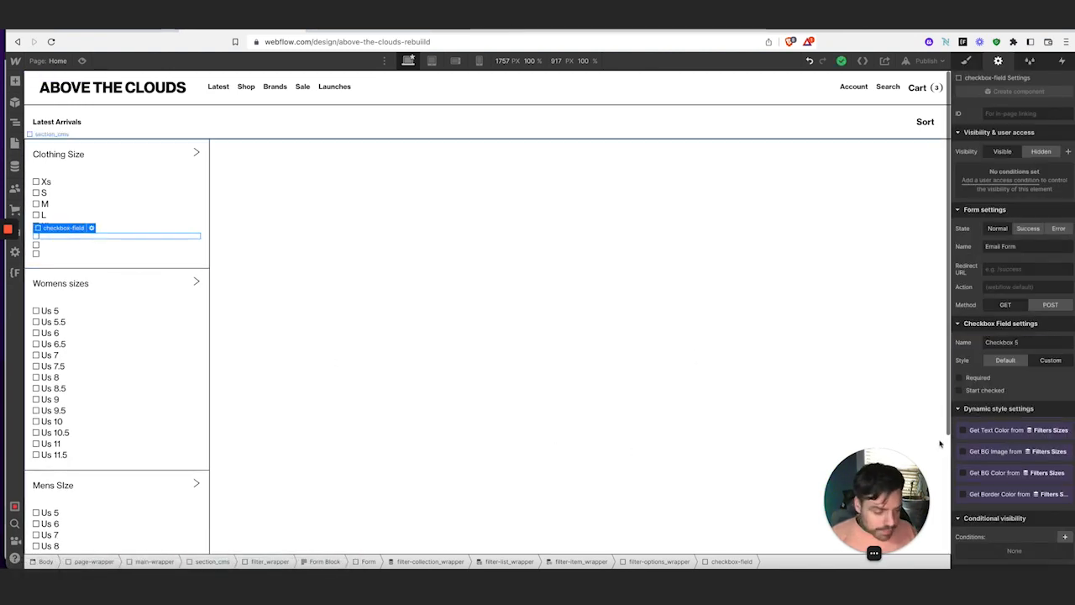
scroll(1062, 494, down, 1)
click(1063, 492)
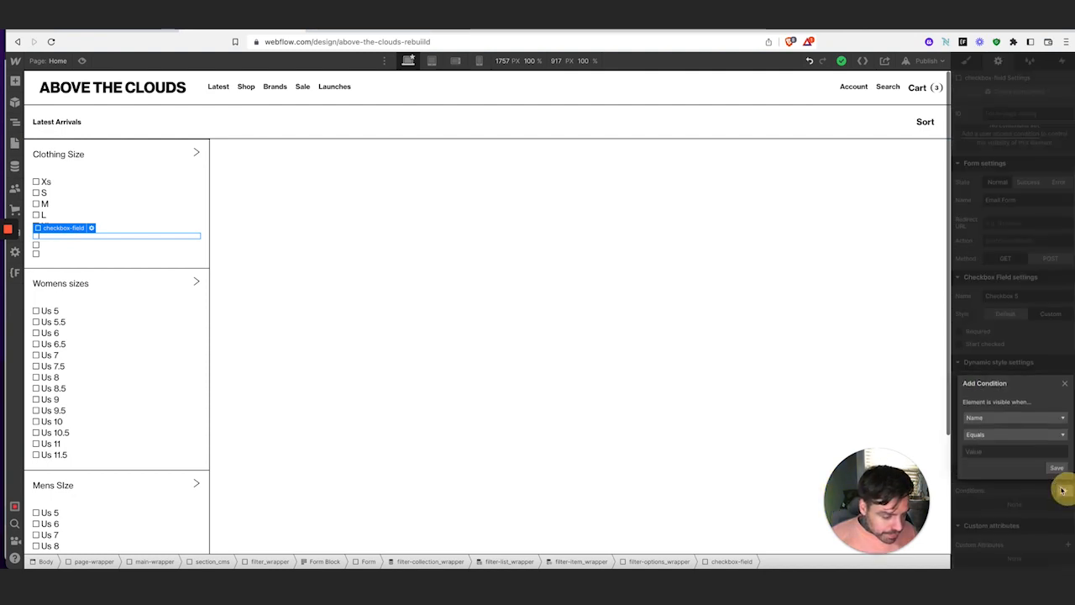
click(979, 420)
scroll(1020, 475, down, 3)
scroll(1020, 475, down, 2)
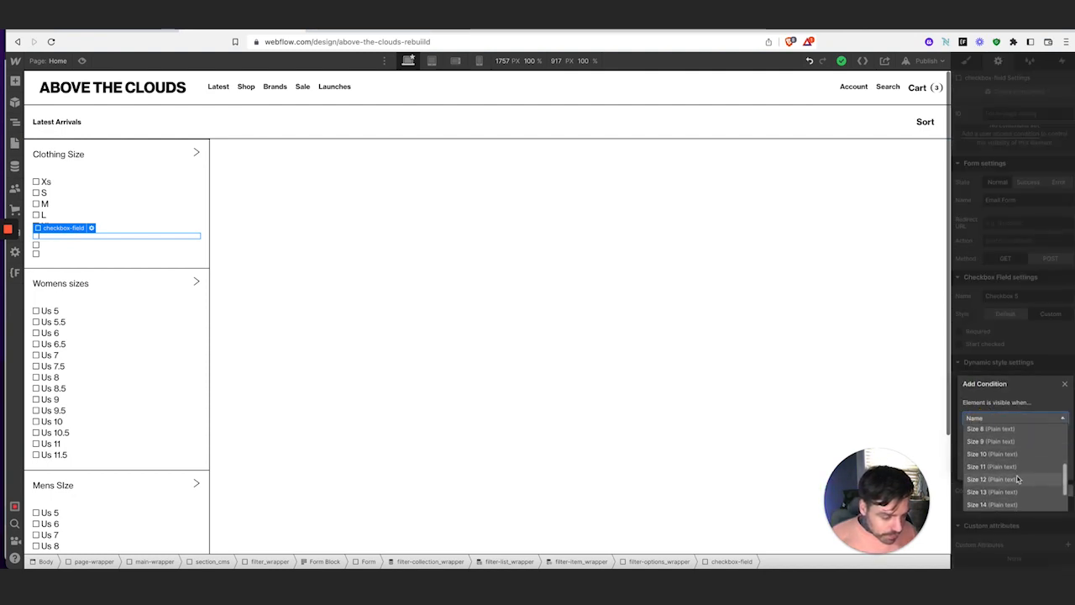
click(1020, 475)
click(1012, 437)
click(1014, 466)
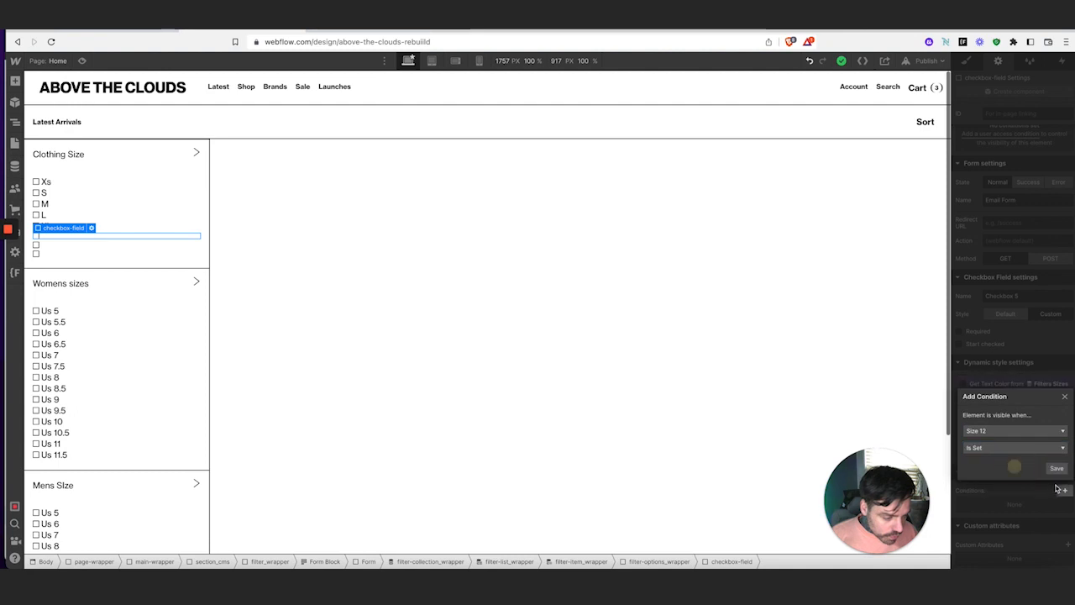
click(1057, 469)
Show the next empty size checkbox only when Size 13 is set
click(75, 238)
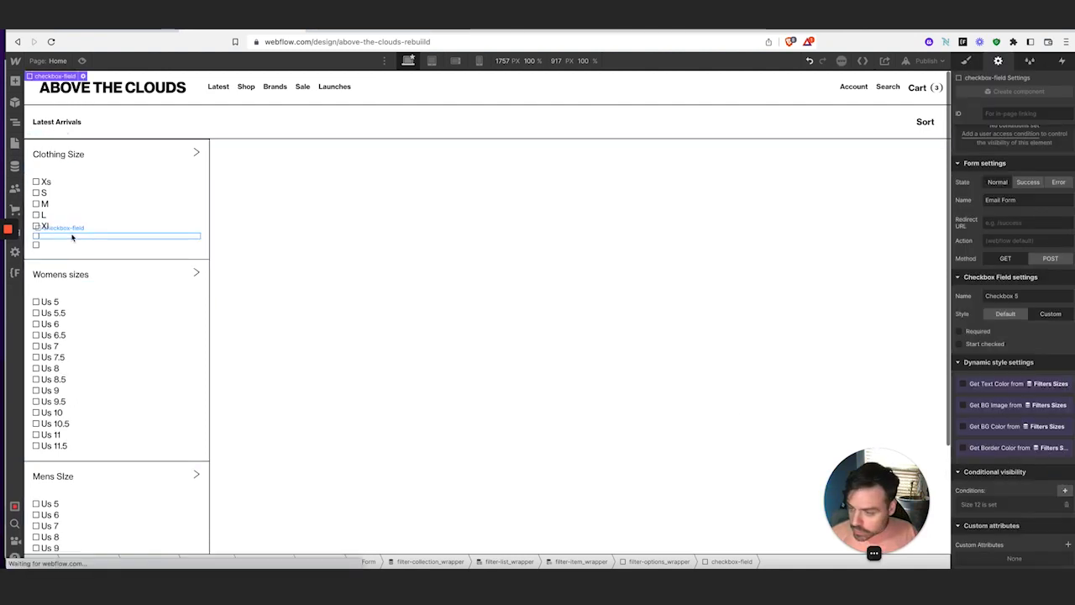
scroll(1060, 466, down, 2)
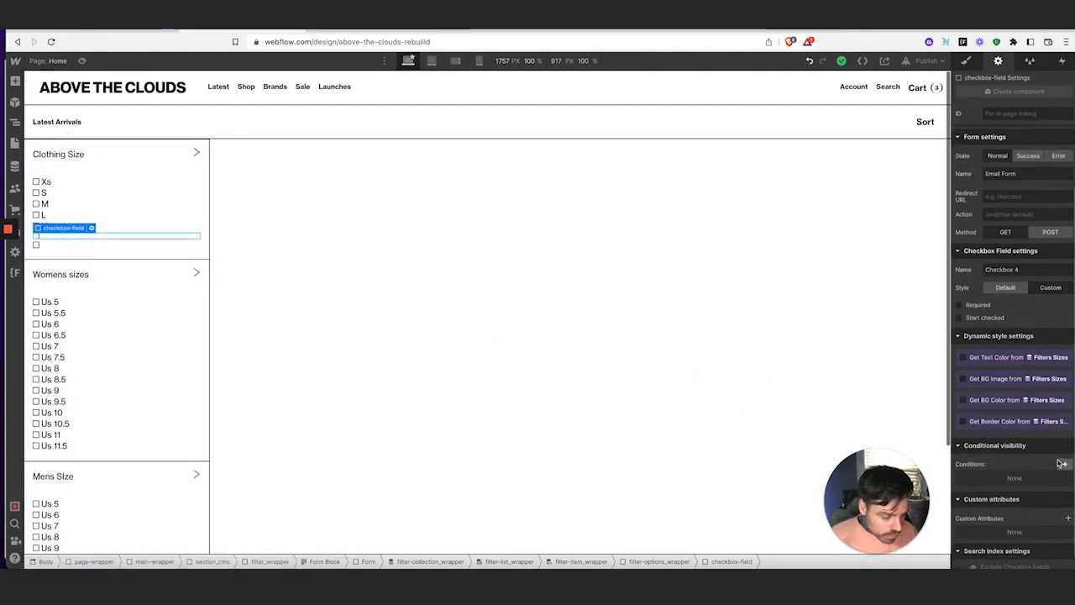
click(1064, 464)
click(1012, 391)
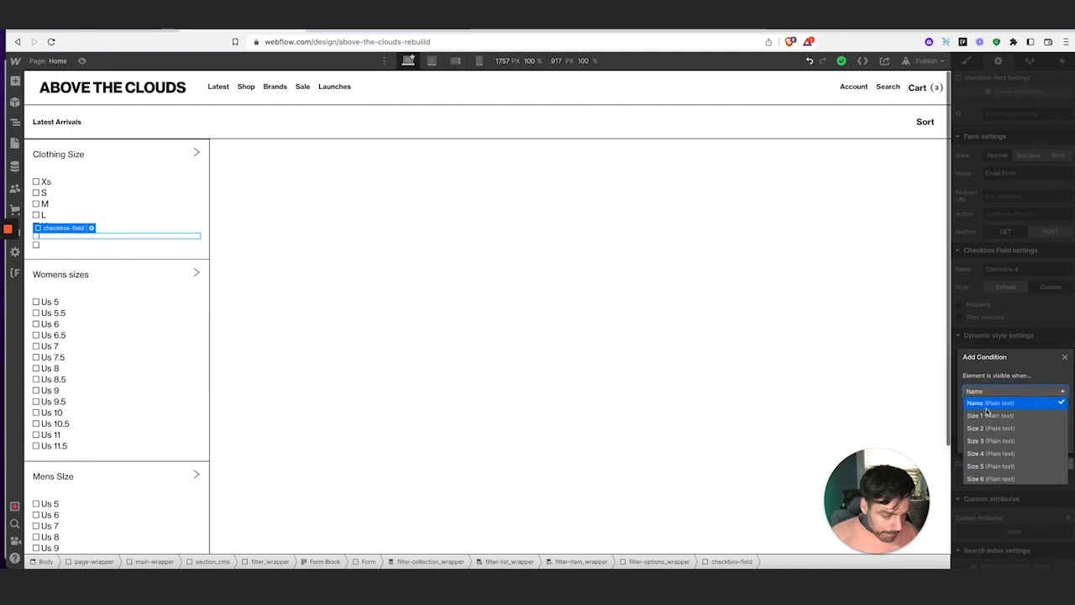
scroll(1026, 443, down, 5)
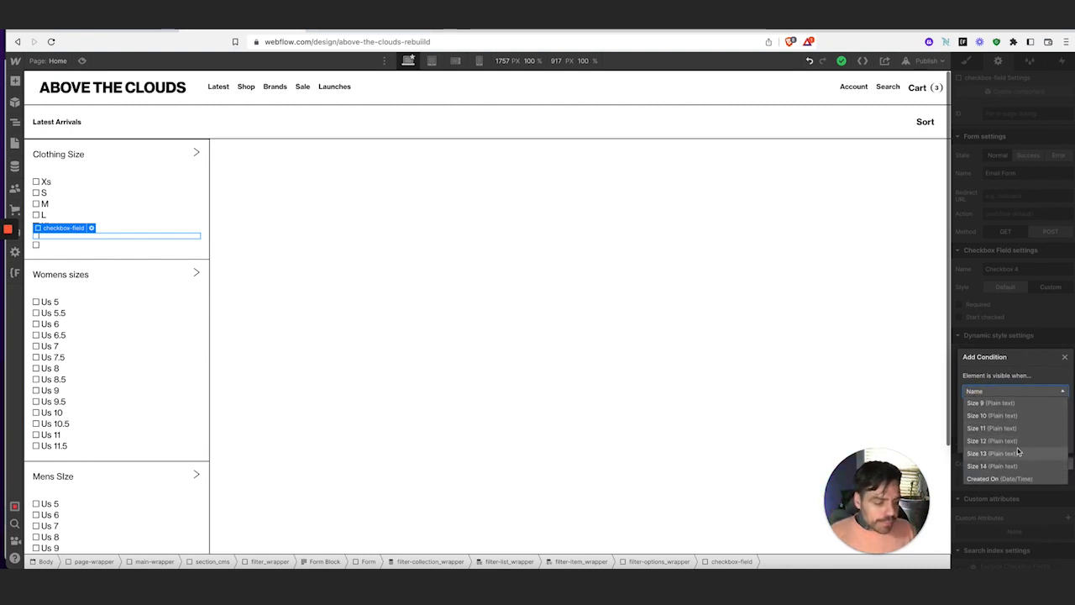
click(1017, 453)
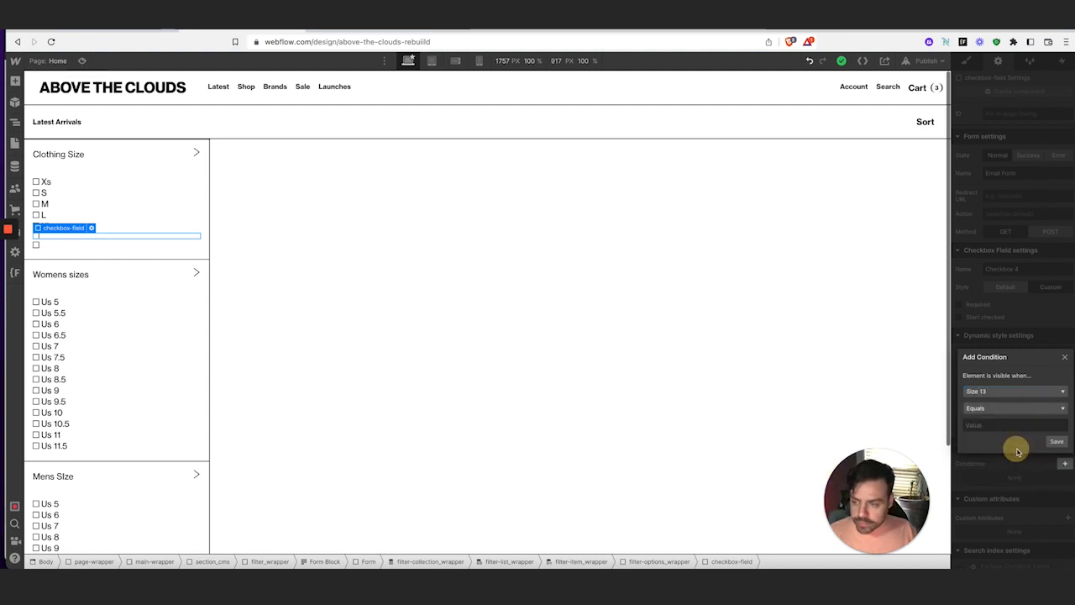
click(1035, 410)
click(1031, 436)
click(1056, 439)
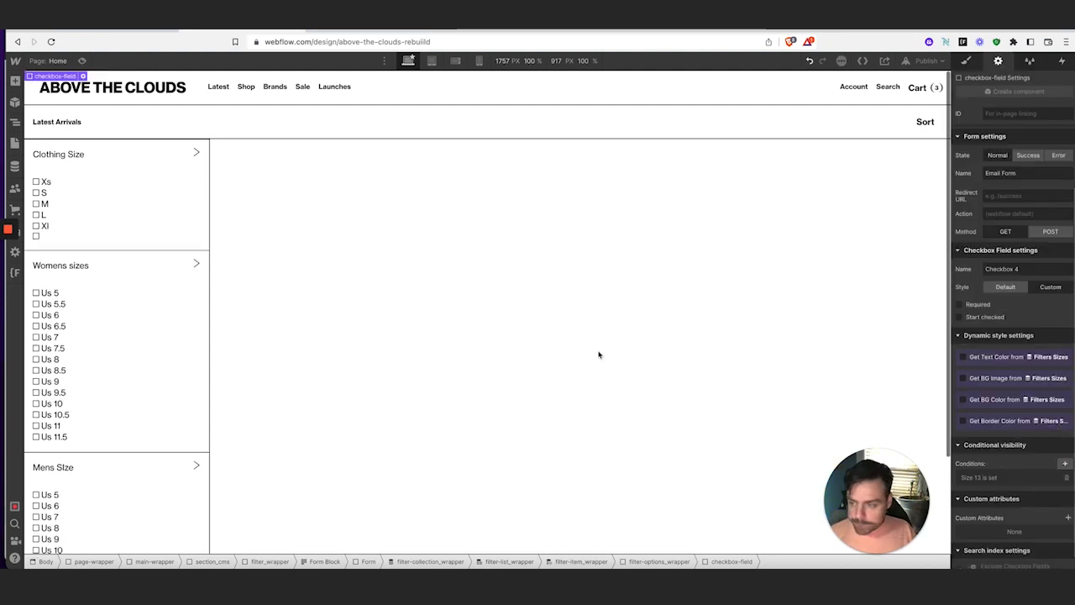
Show the last empty size checkbox only when Size 14 is set
click(61, 231)
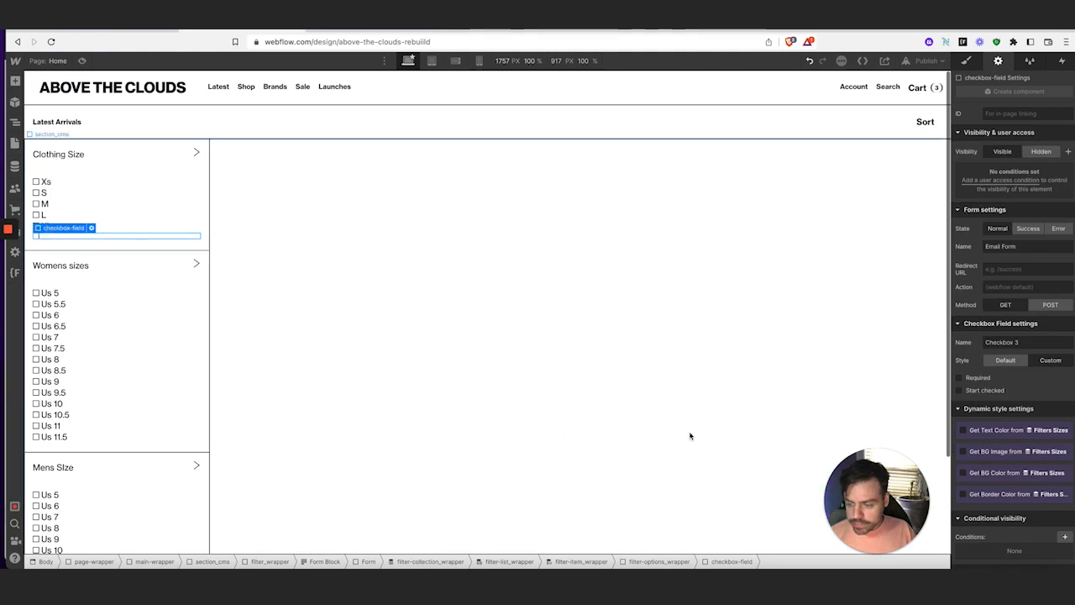
click(1065, 536)
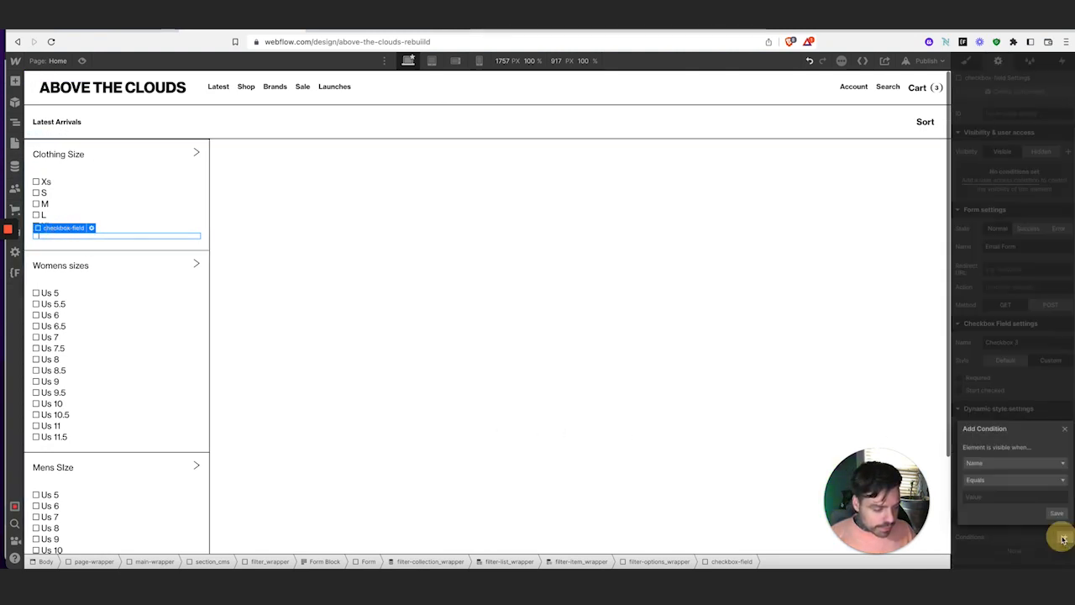
click(996, 464)
scroll(999, 507, down, 5)
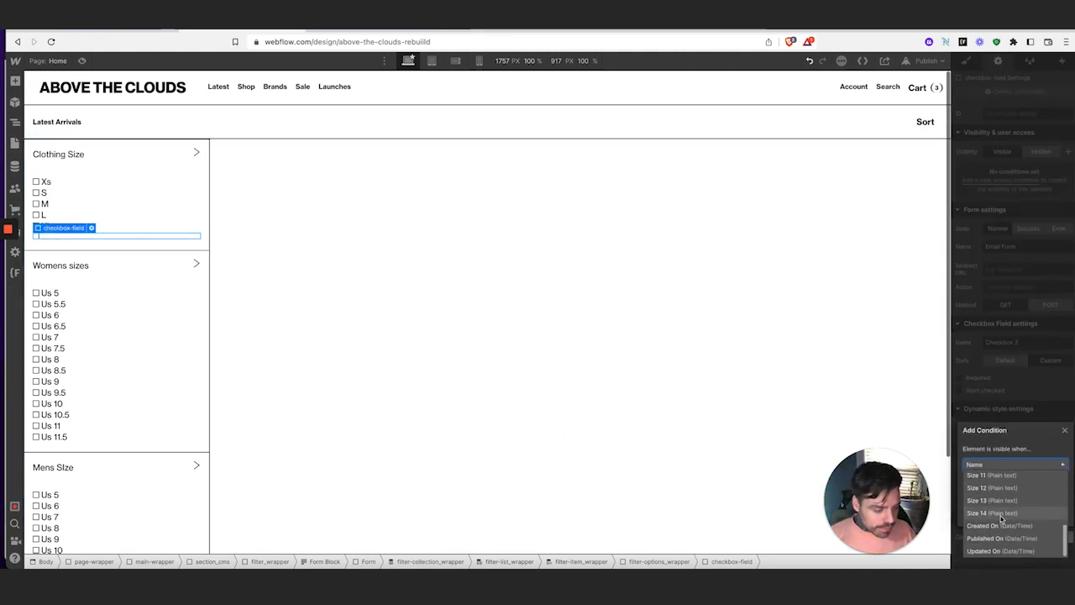
click(995, 520)
click(1045, 481)
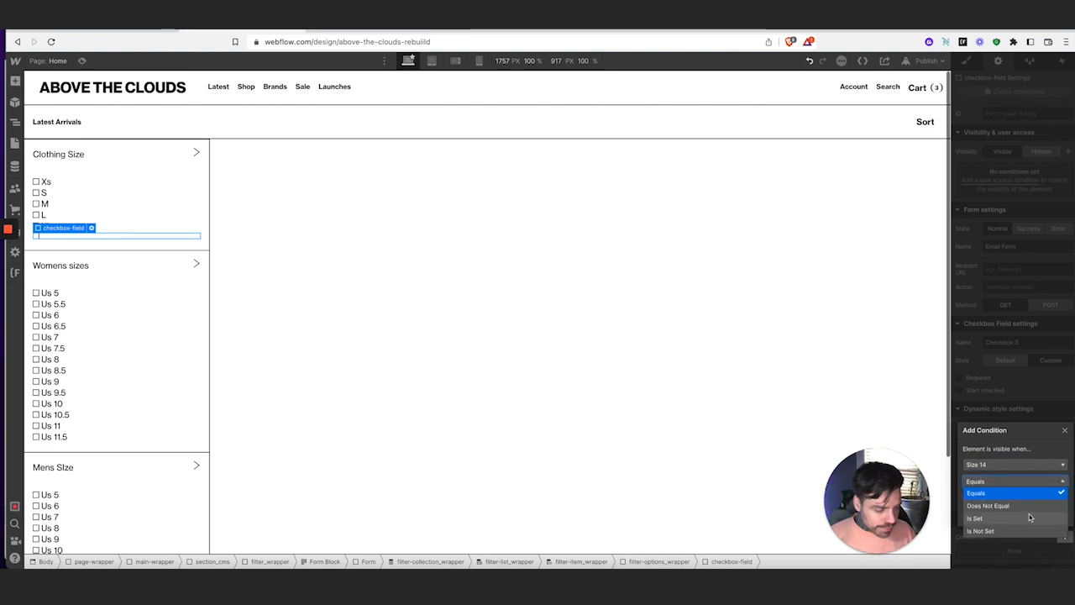
click(1027, 518)
click(1052, 513)
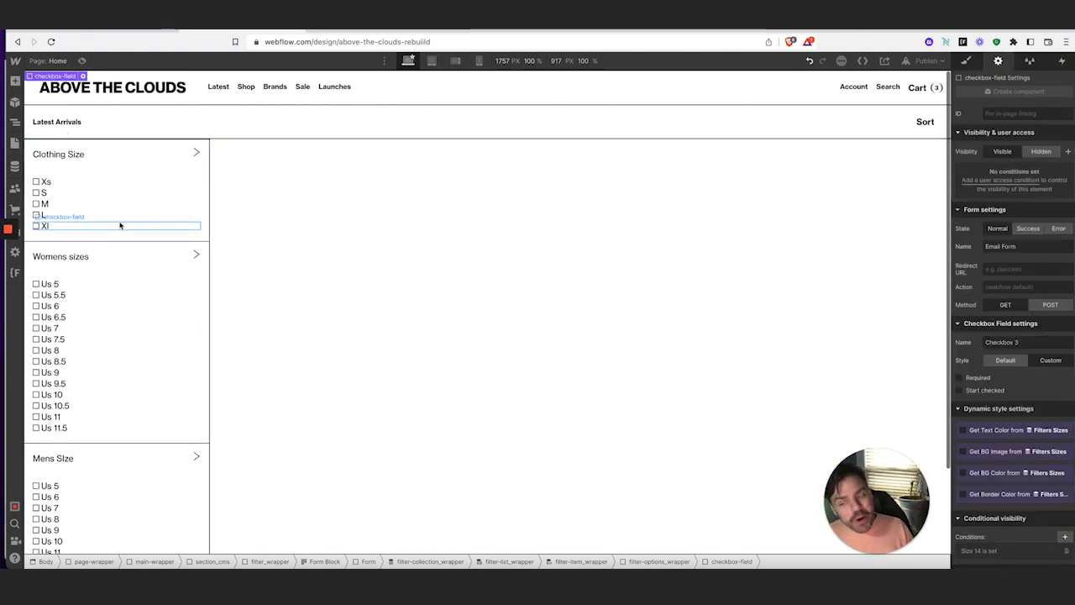
Select the first The North Face brand checkbox, then bring up the CMS collections list
scroll(155, 395, down, 2)
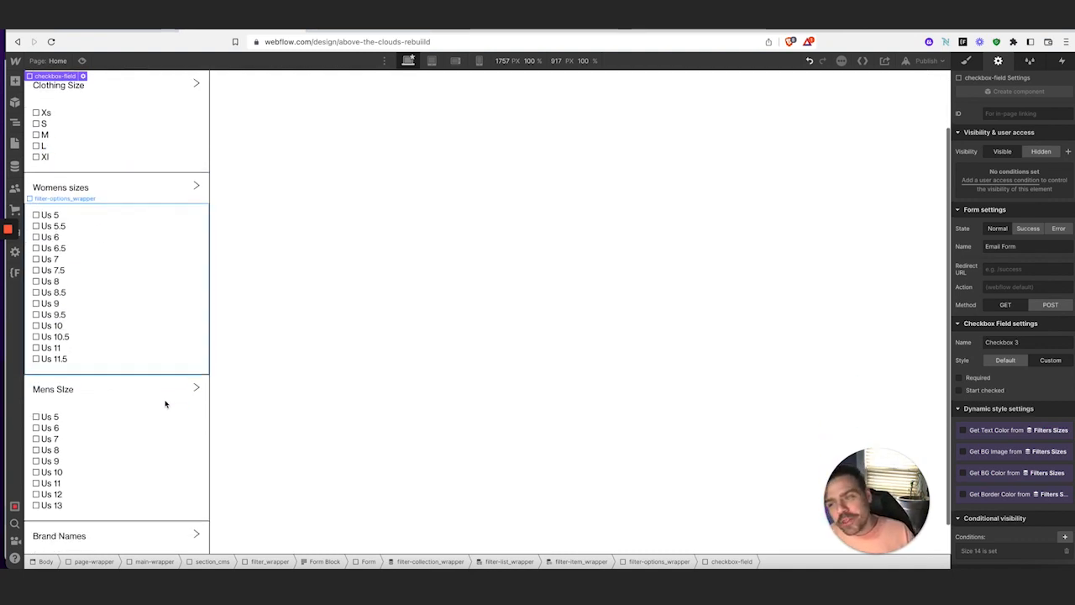
scroll(120, 324, down, 1)
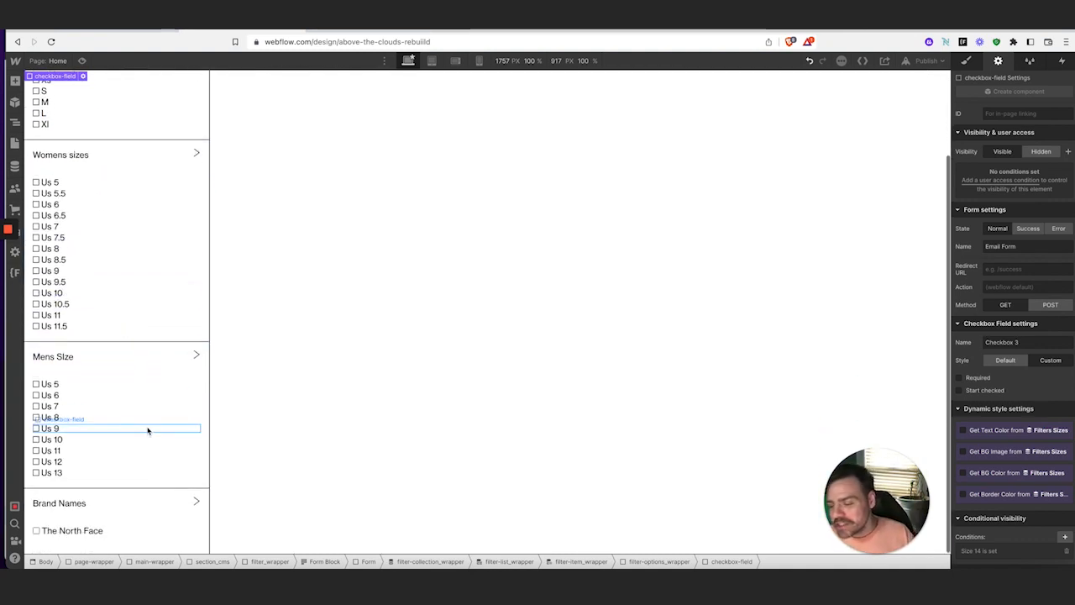
click(109, 538)
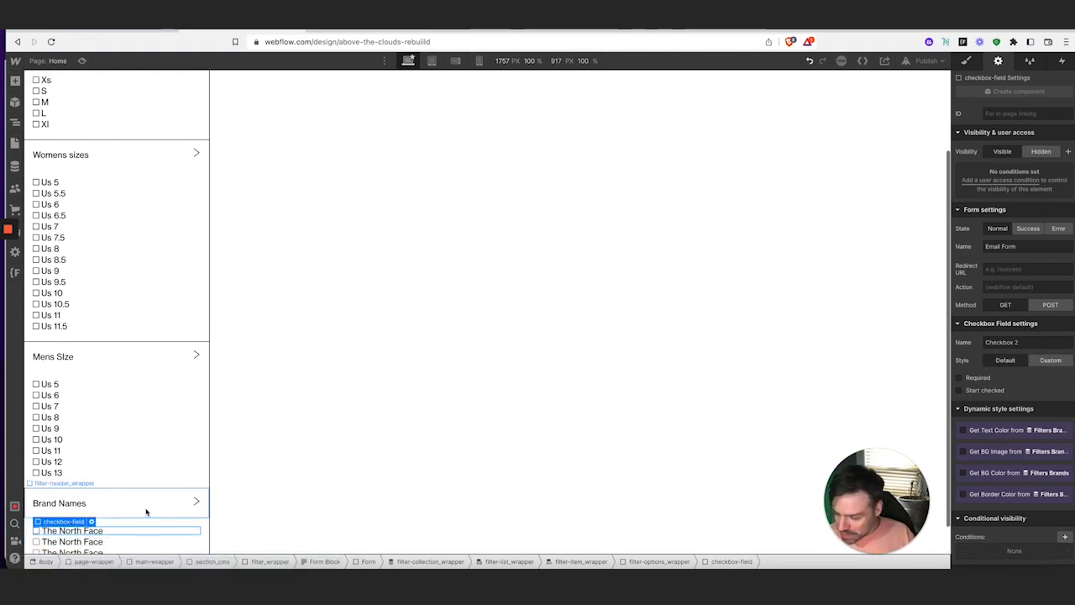
scroll(146, 511, down, 1)
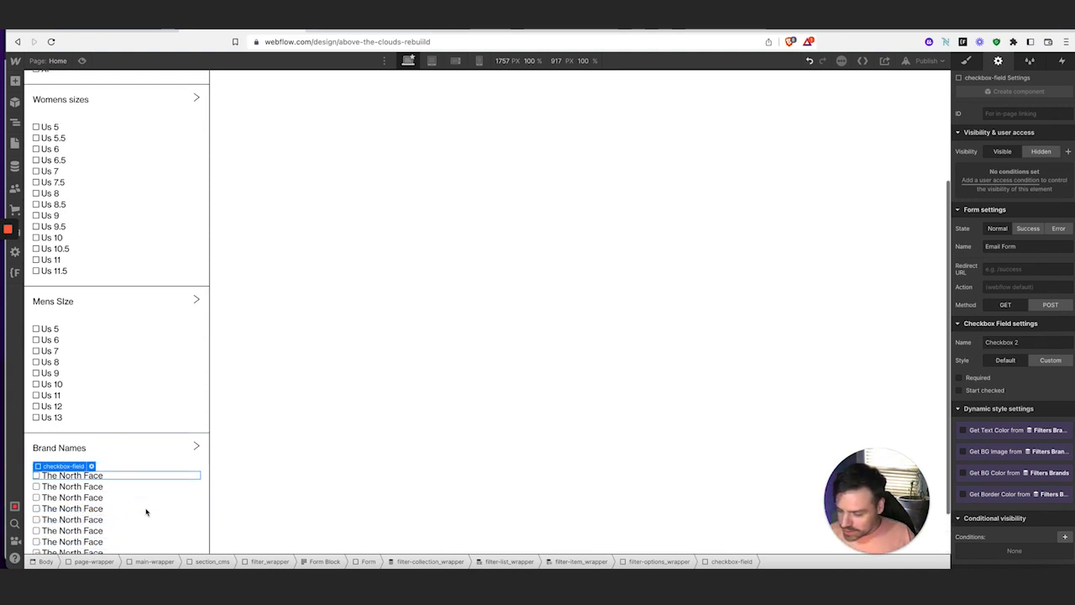
scroll(146, 512, down, 2)
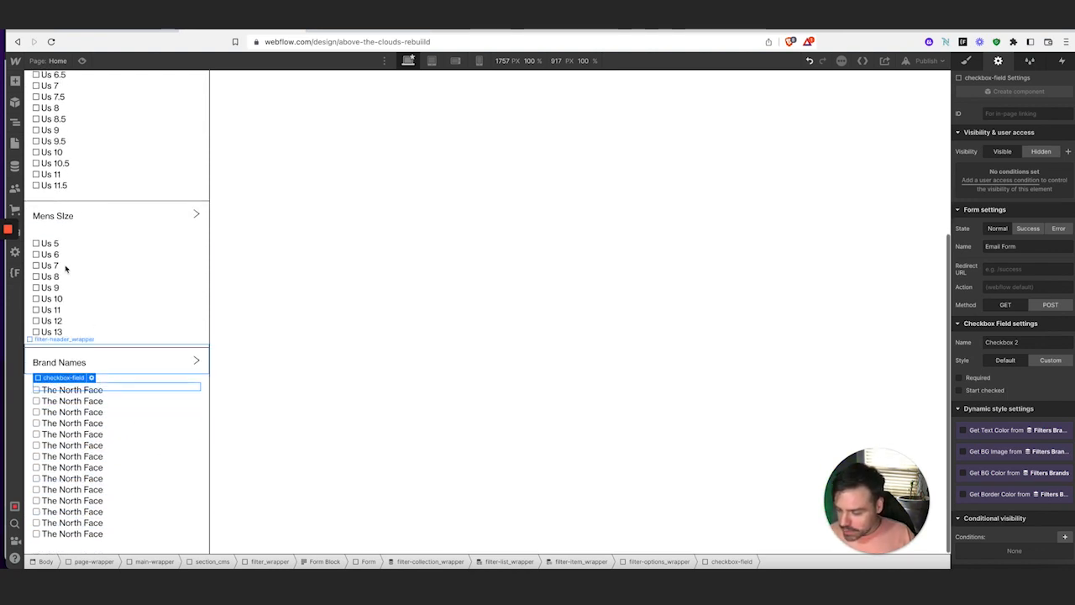
click(15, 168)
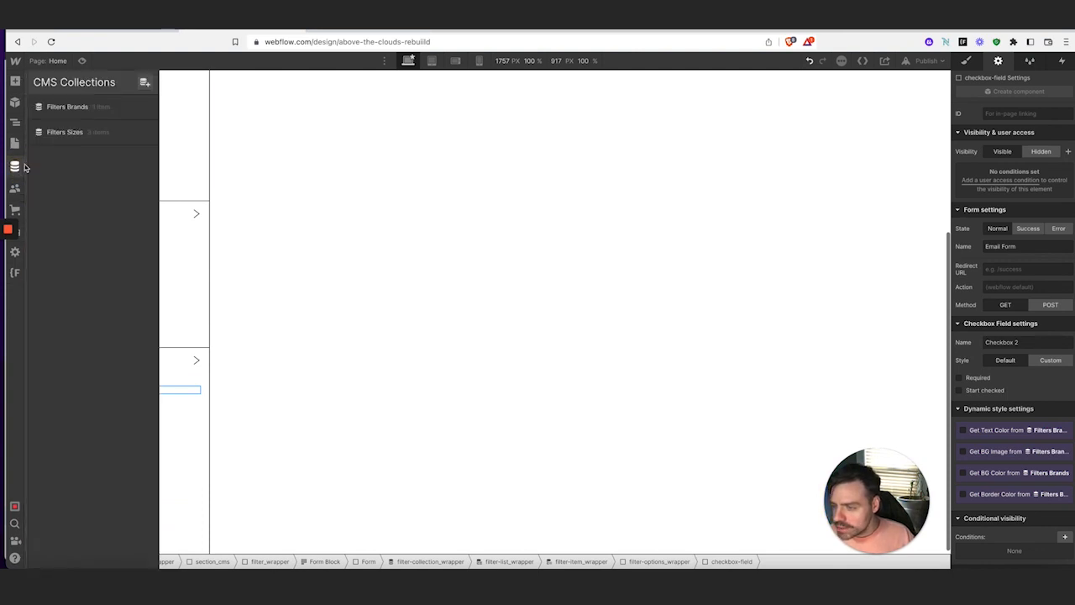
Check that the Filters Brands 'Brand Names' item has Brand 1–13 fields, then close the CMS panel
click(97, 109)
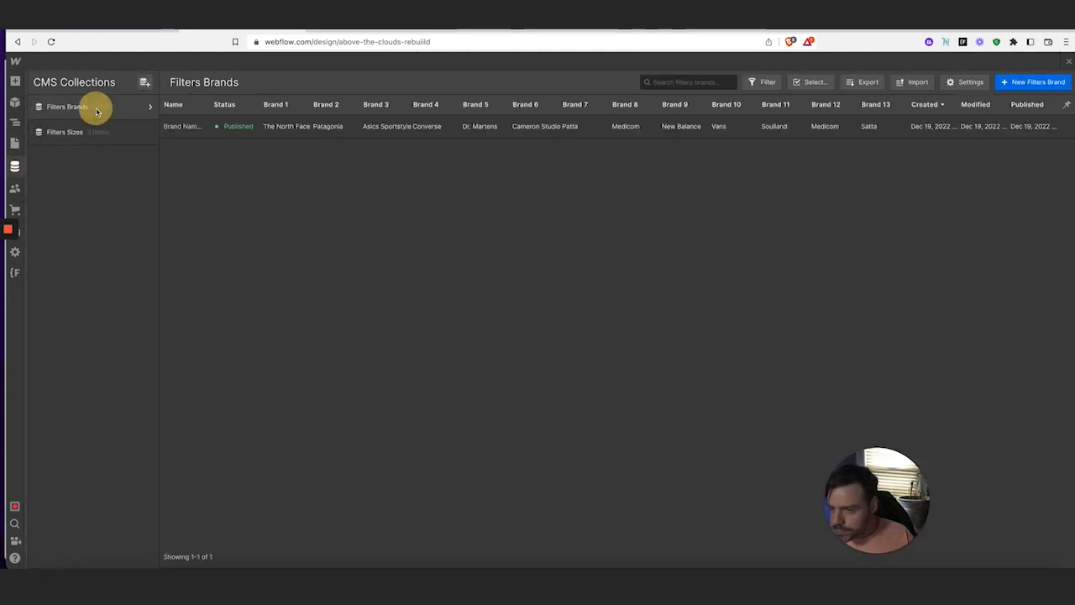
click(238, 130)
scroll(411, 294, down, 5)
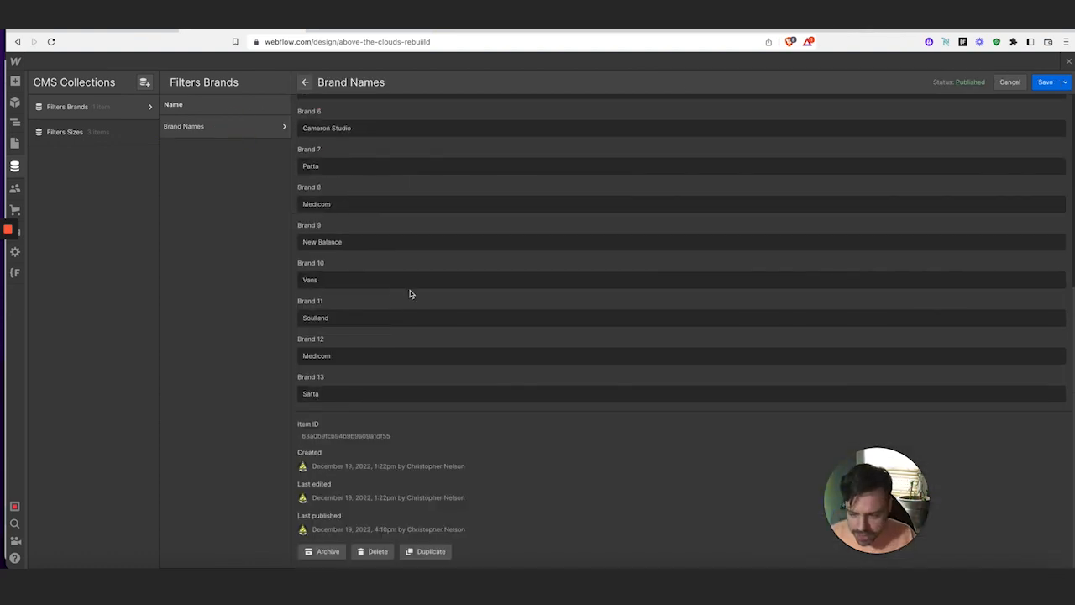
click(15, 165)
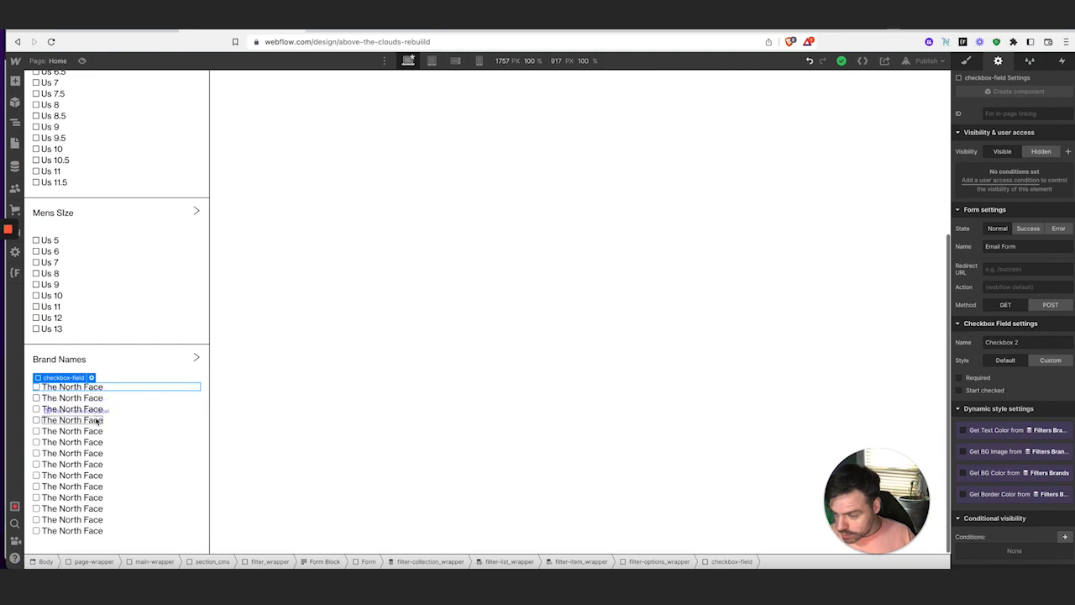
Delete the extra last The North Face brand checkbox
scroll(95, 435, up, 1)
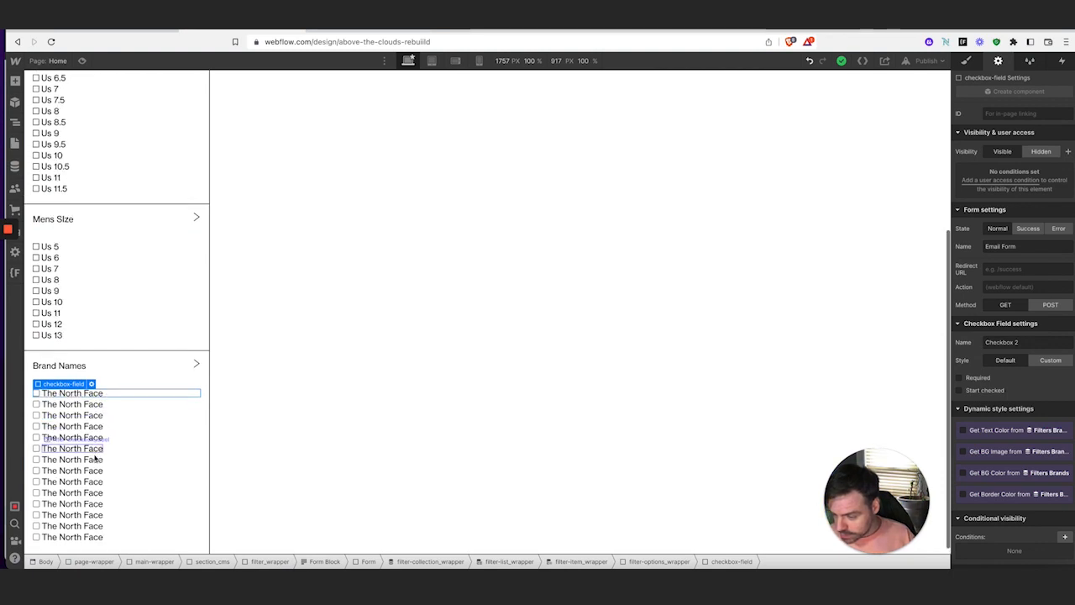
scroll(95, 486, down, 1)
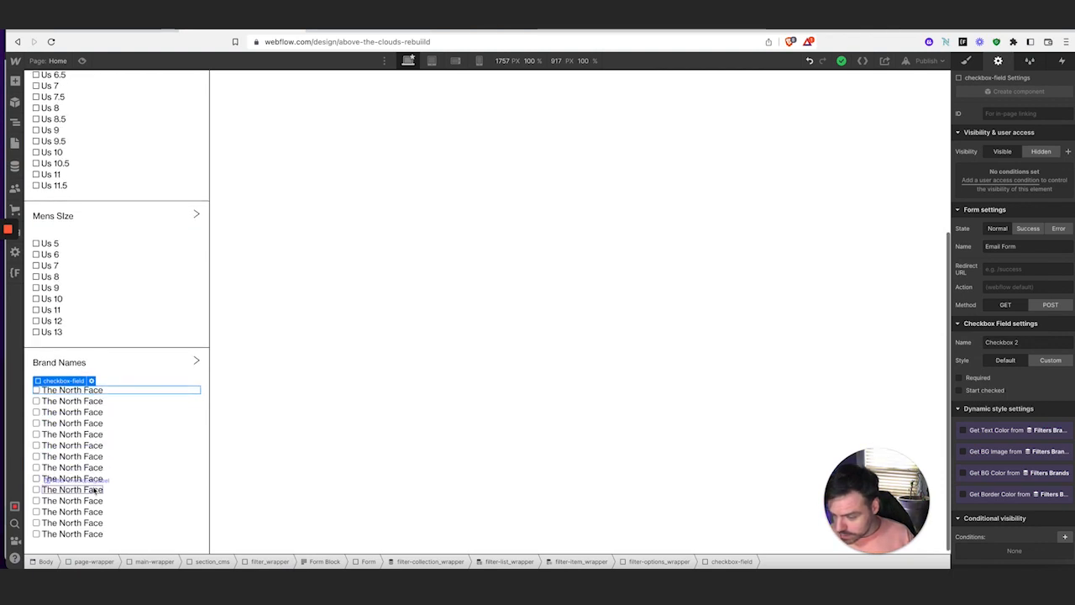
click(114, 532)
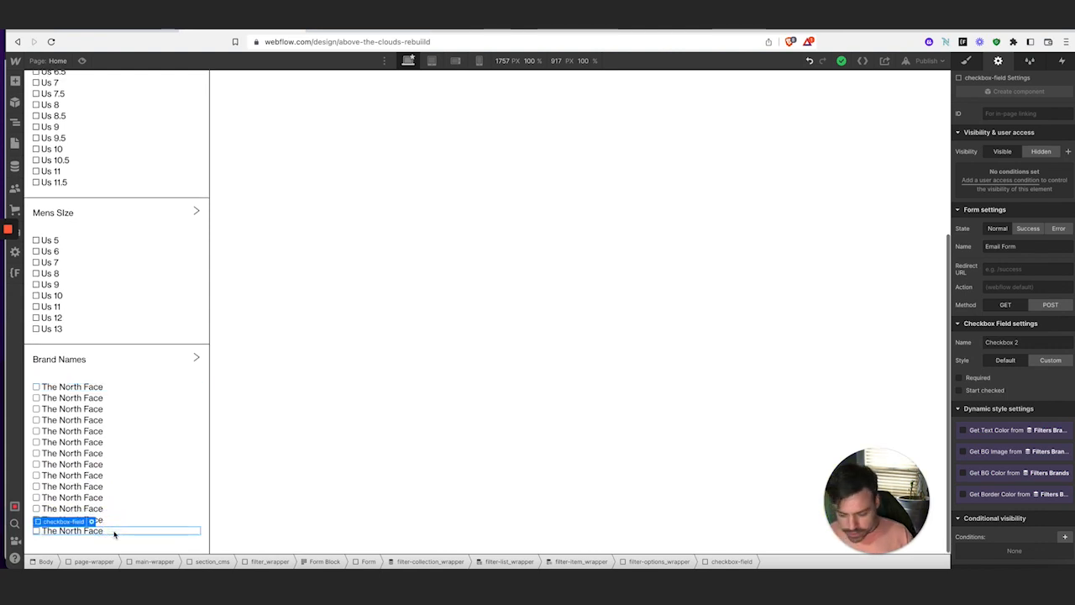
key(Delete)
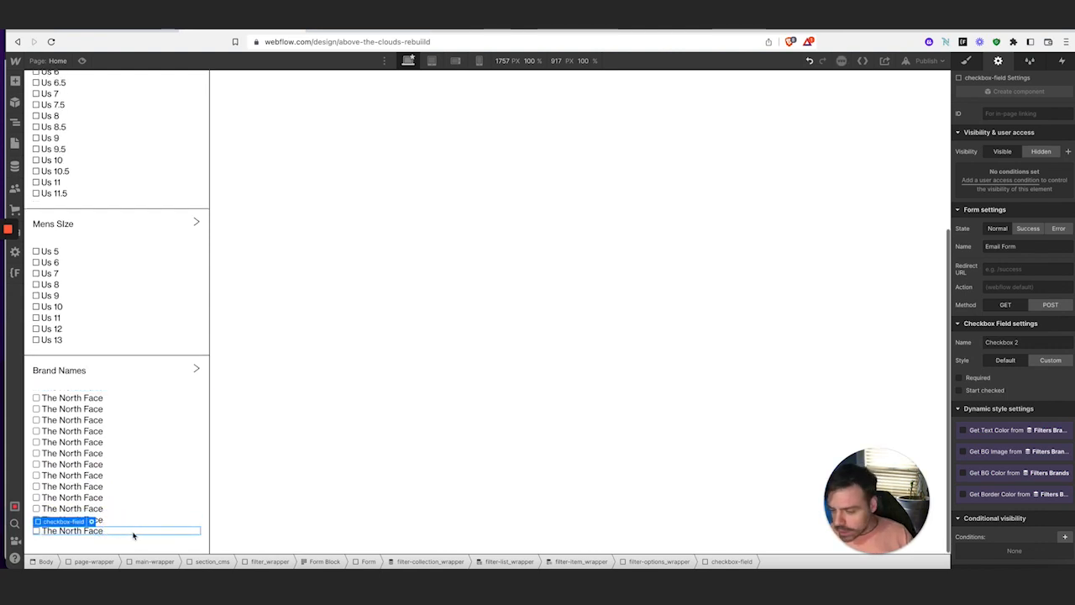
Bind brand labels 1–4 to The North Face, Patagonia, Asics Sportstyle and Converse
click(75, 398)
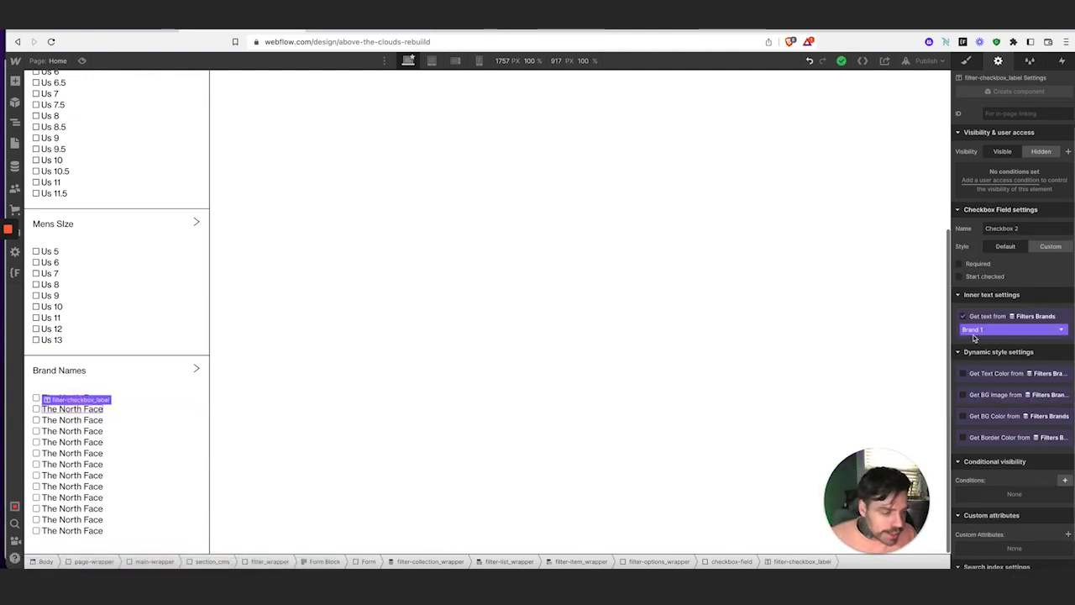
click(979, 331)
click(993, 362)
click(72, 415)
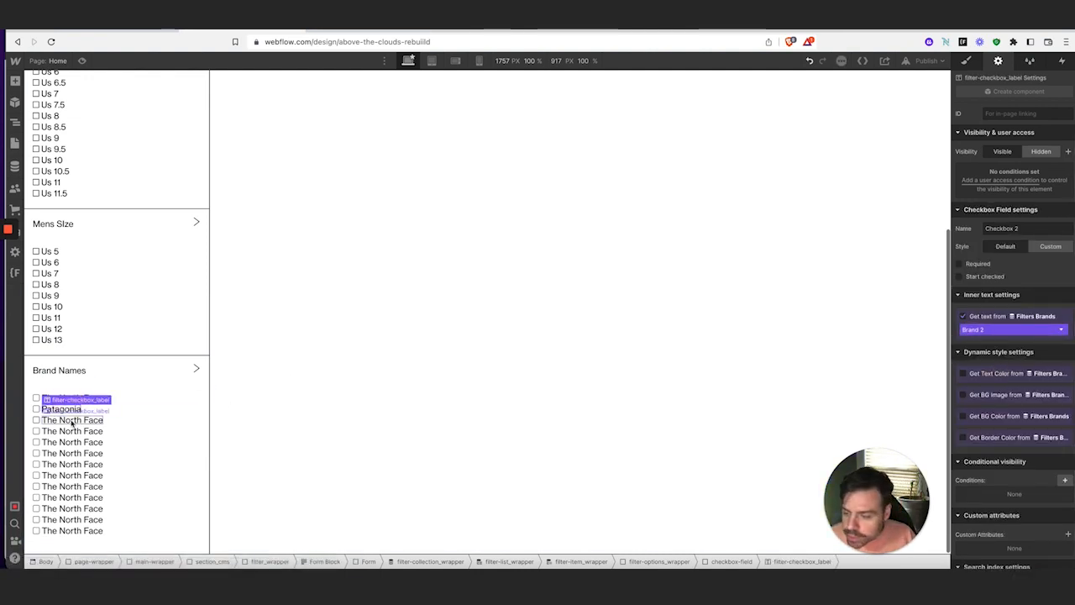
click(1033, 330)
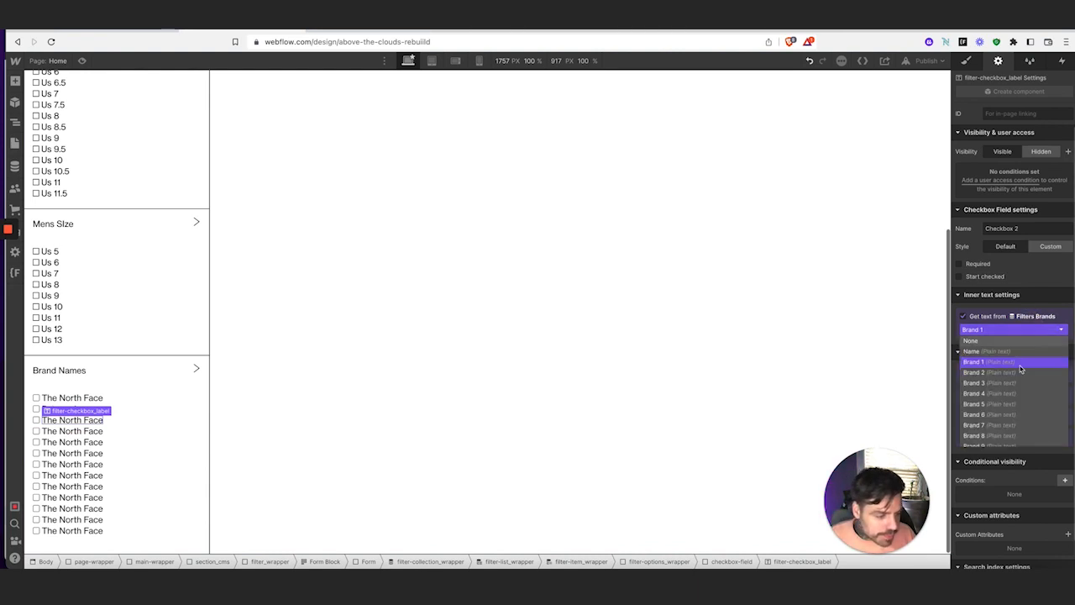
click(1004, 363)
click(84, 432)
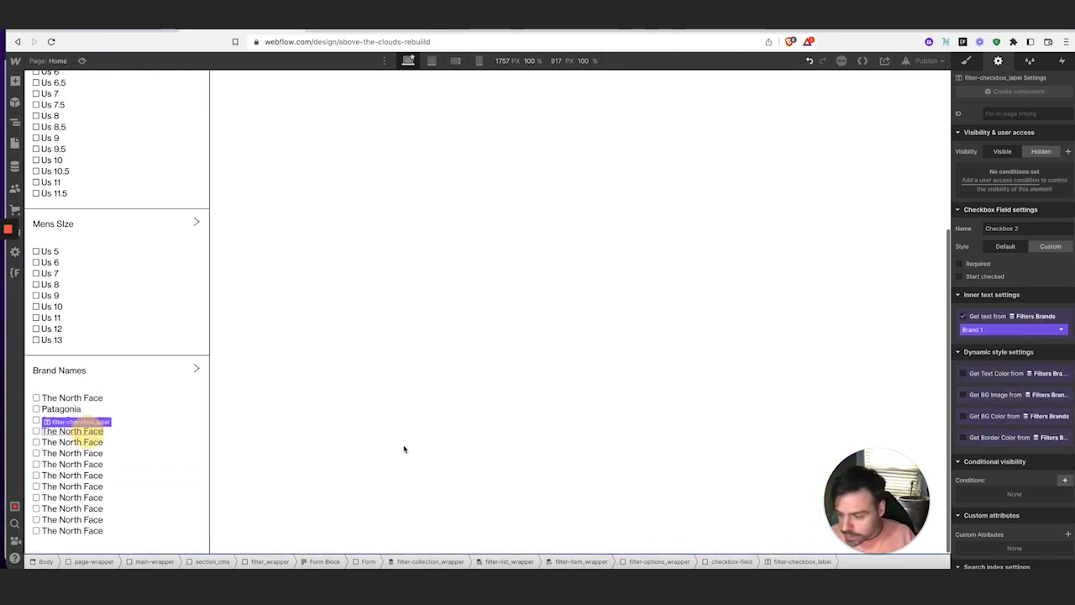
click(974, 329)
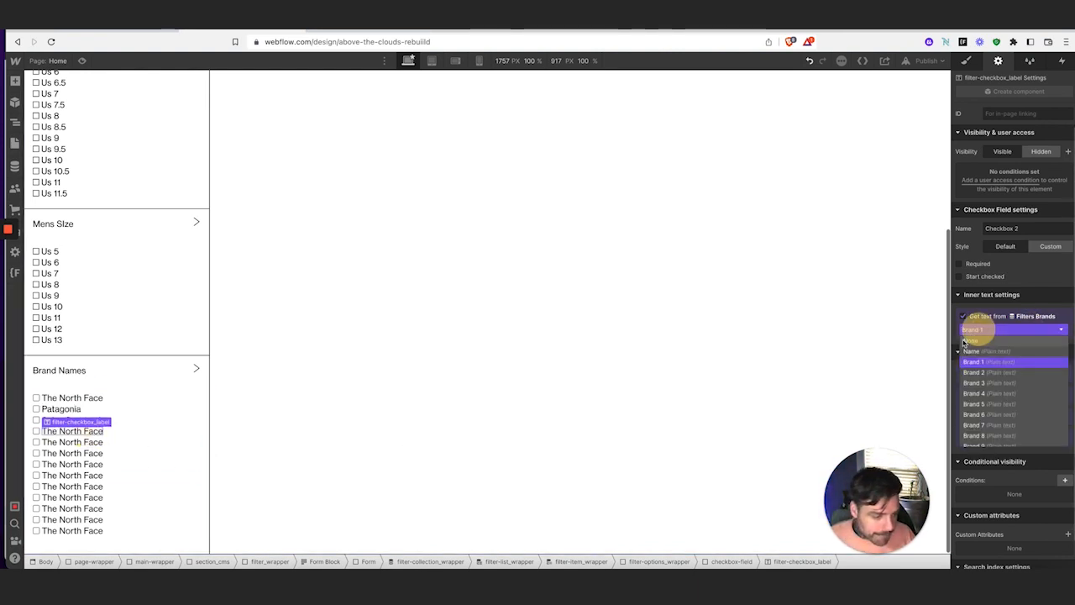
click(987, 395)
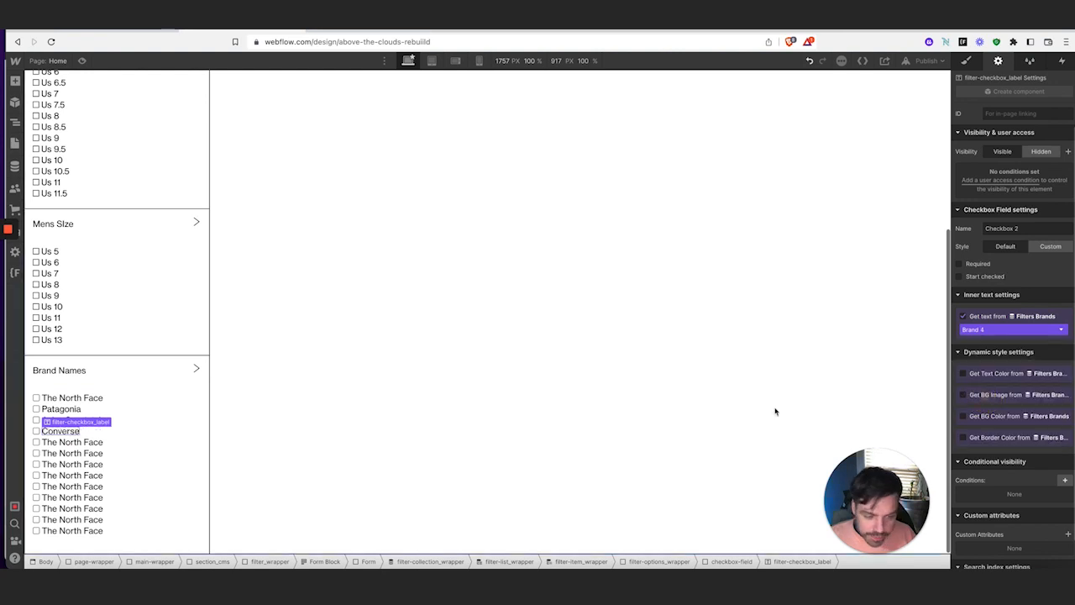
click(84, 442)
click(992, 330)
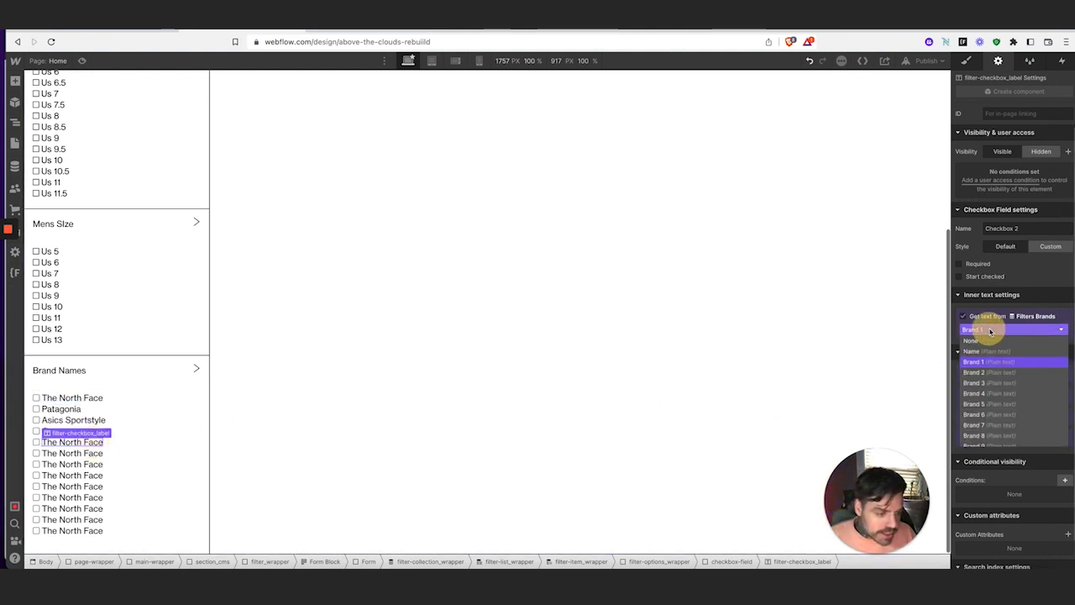
click(996, 404)
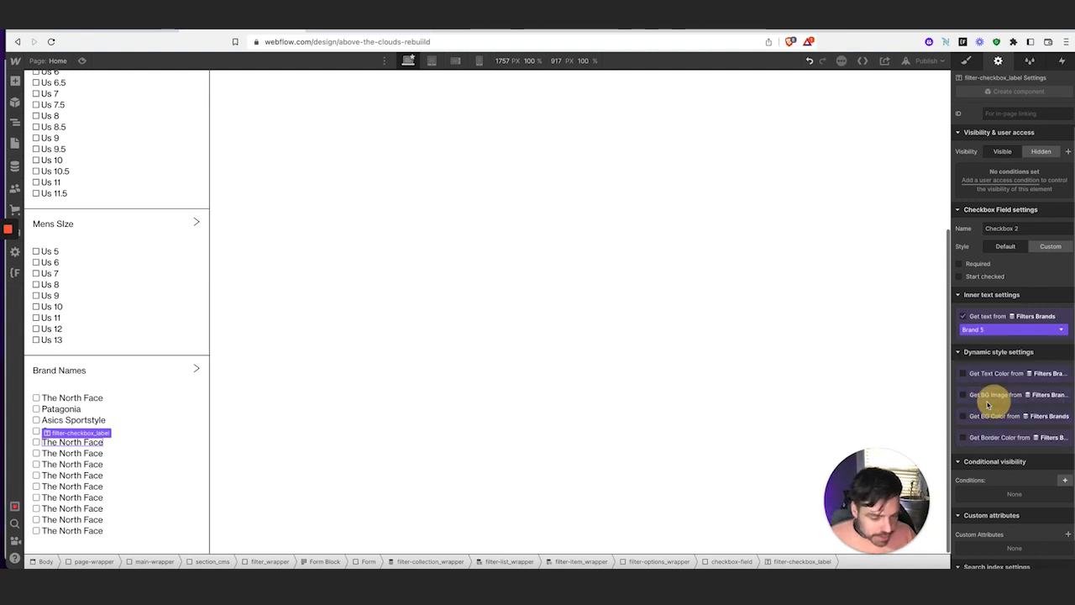
Bind brand labels 5–8 to Dr. Martens, Cameron Studio, Patta and Medicom
click(66, 454)
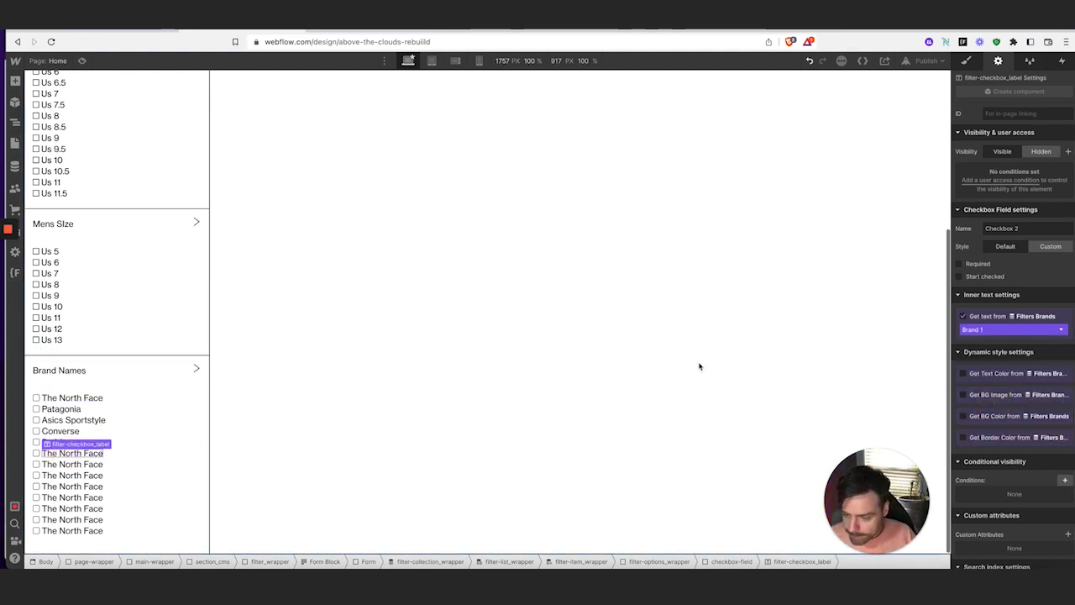
click(1014, 329)
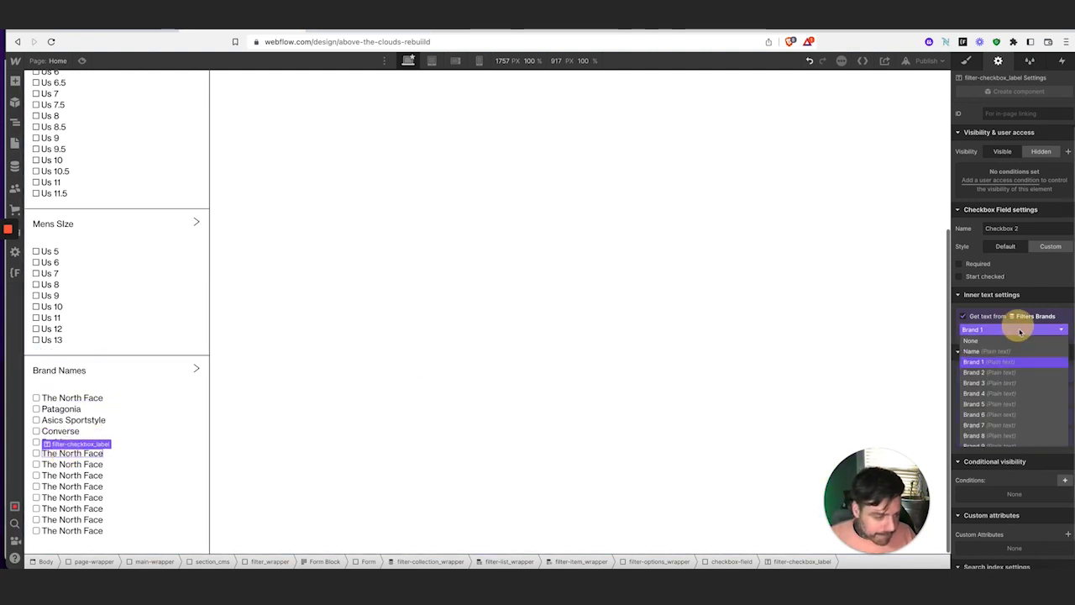
click(991, 414)
click(70, 464)
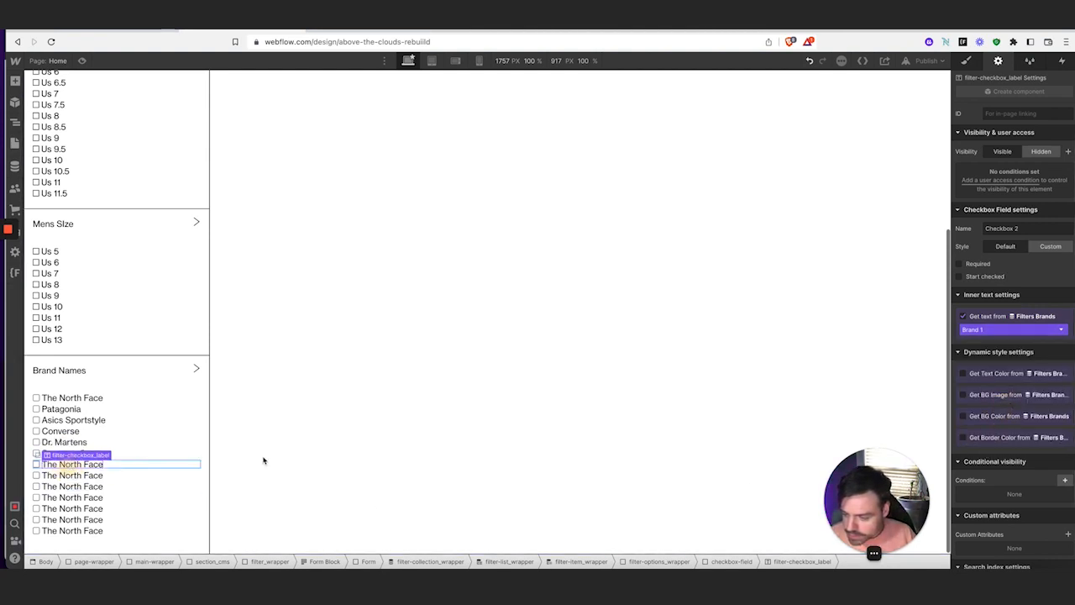
click(982, 332)
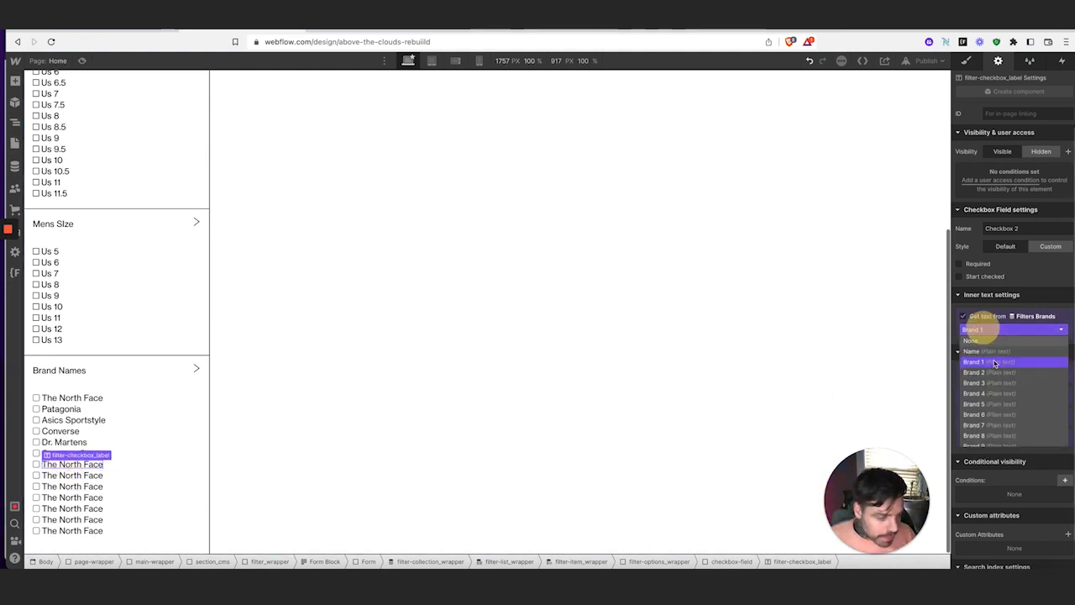
click(991, 417)
click(72, 475)
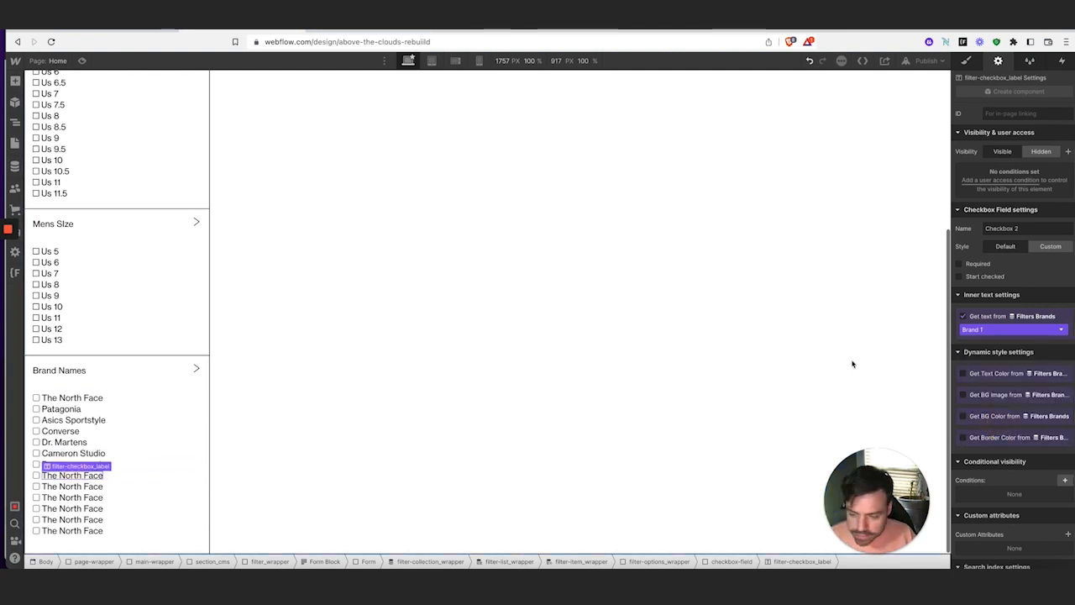
click(975, 329)
click(989, 435)
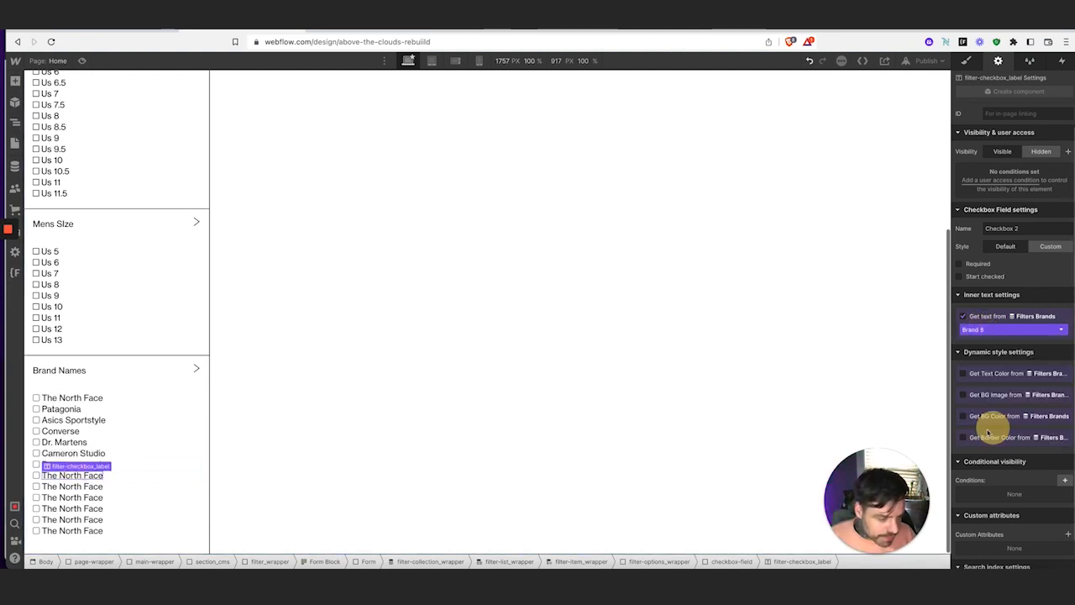
click(75, 487)
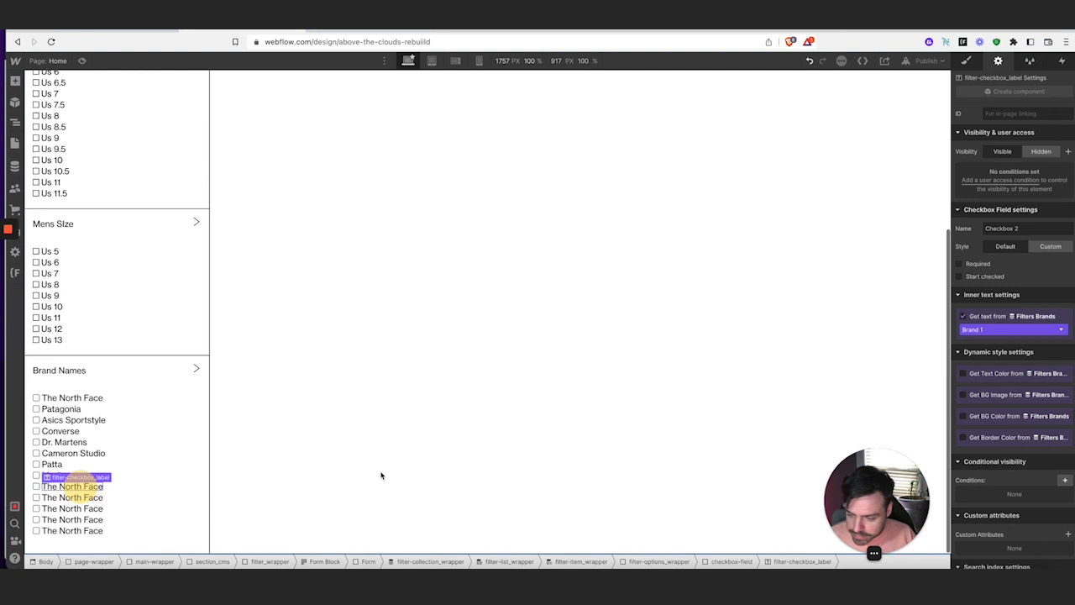
click(1039, 330)
scroll(1008, 395, down, 2)
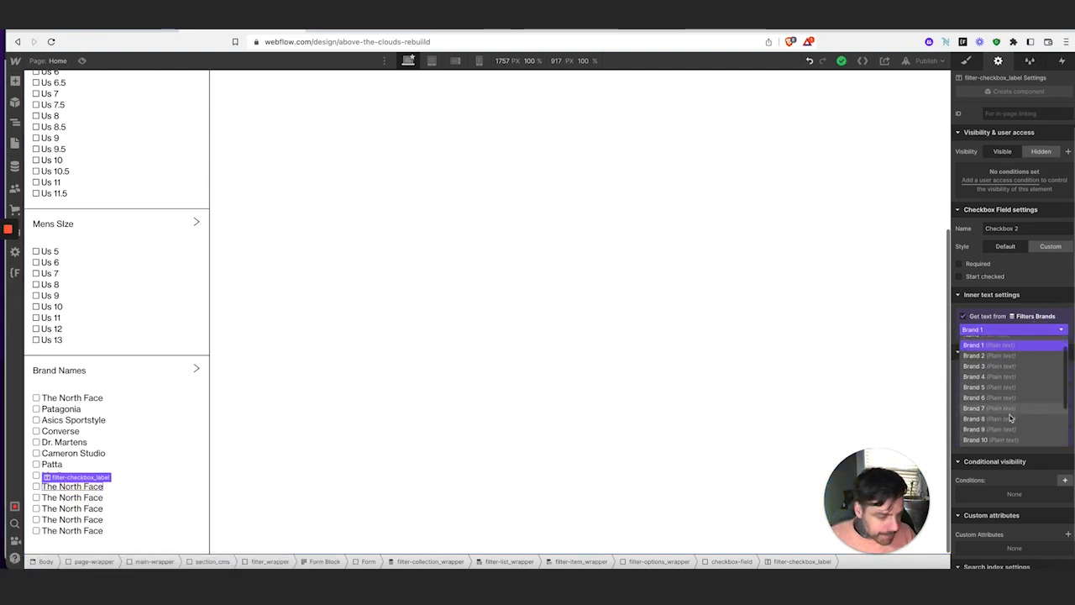
click(999, 424)
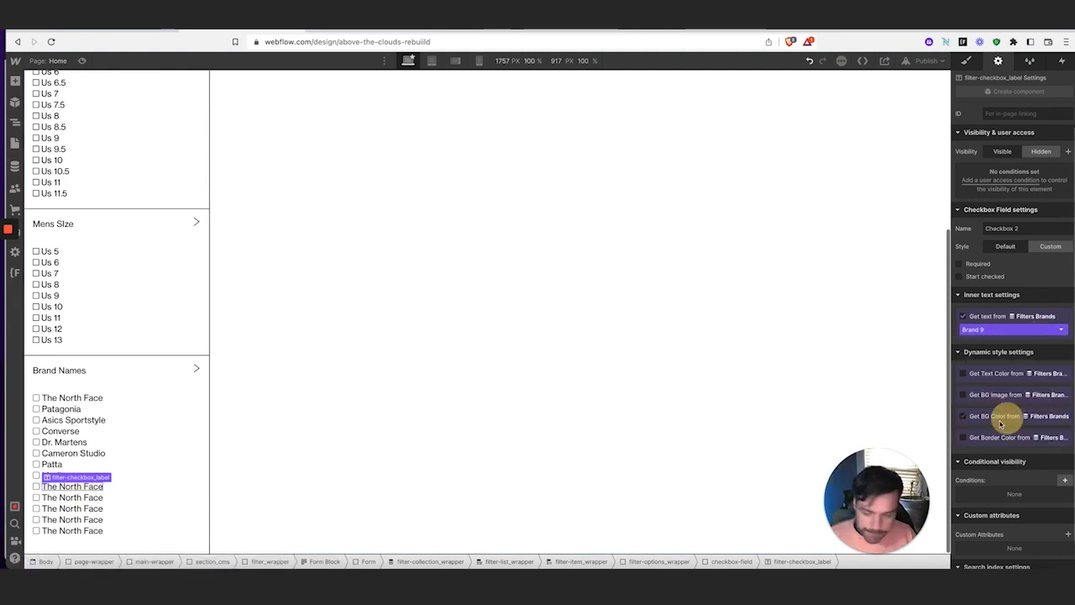
Bind the last four brand labels to New Balance, Vans, Soulland and Satta
click(106, 497)
click(990, 330)
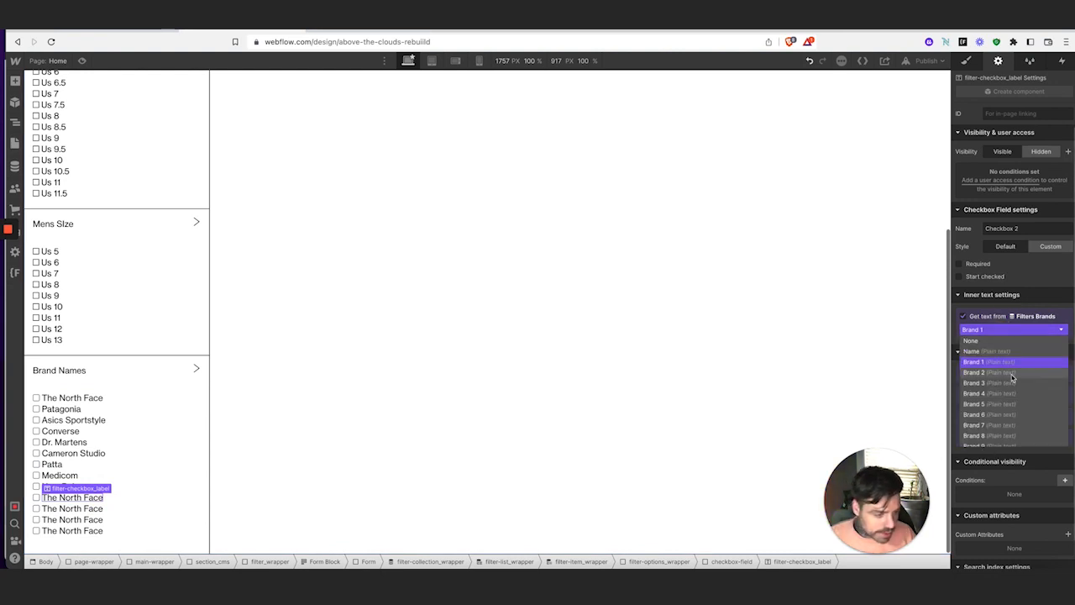
scroll(1018, 408, down, 2)
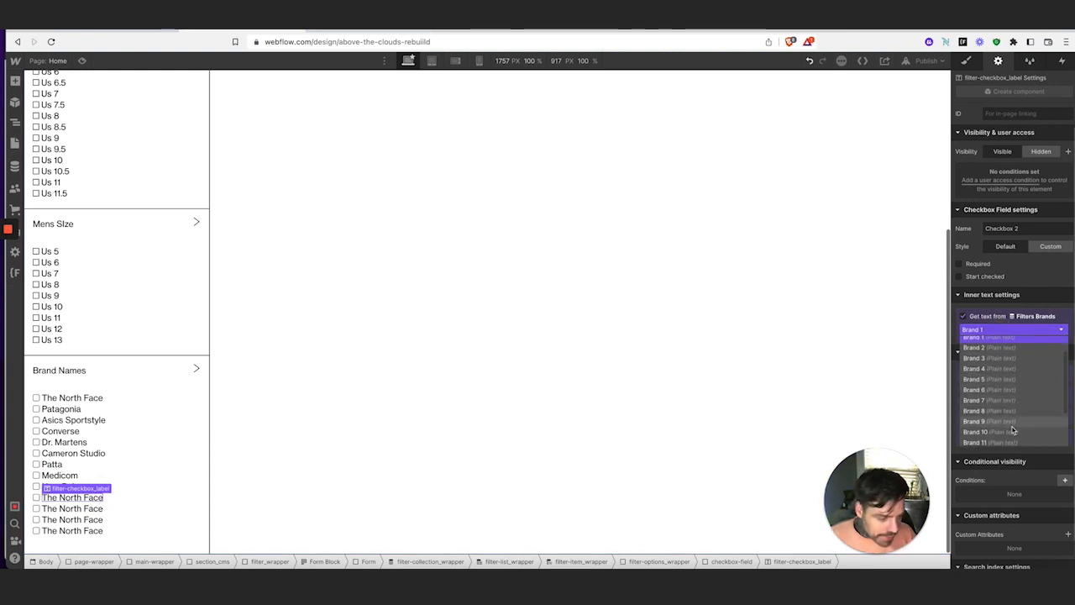
click(1010, 430)
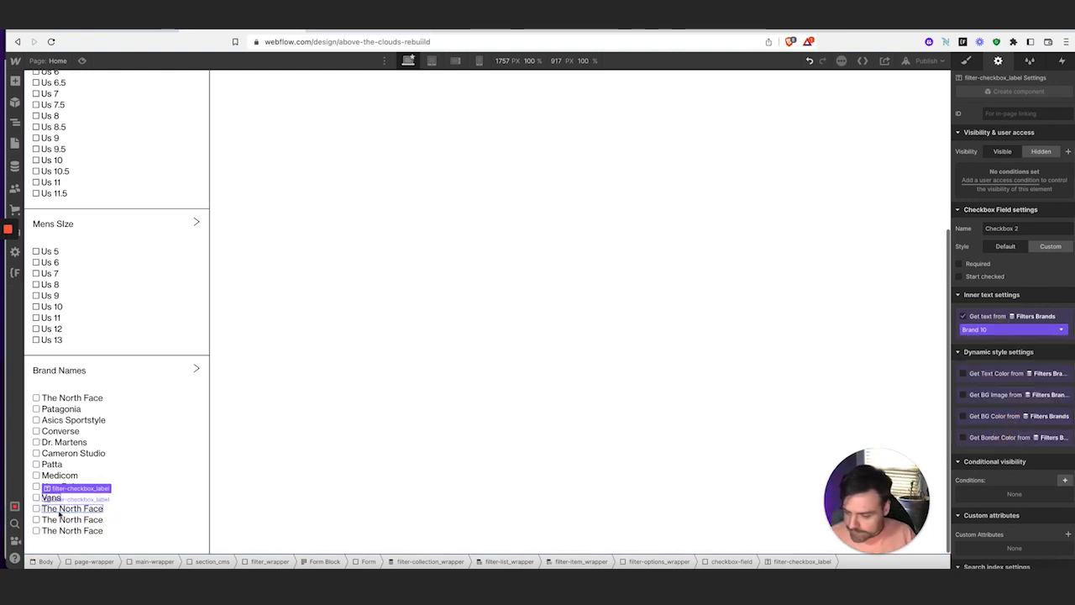
click(75, 509)
click(994, 331)
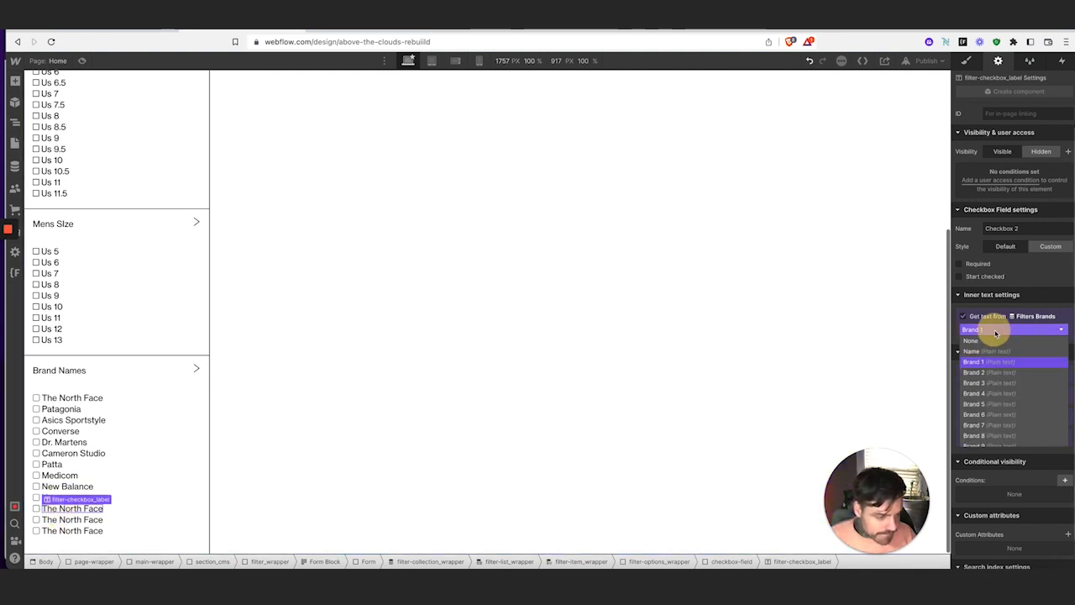
scroll(1006, 417, down, 2)
click(1006, 423)
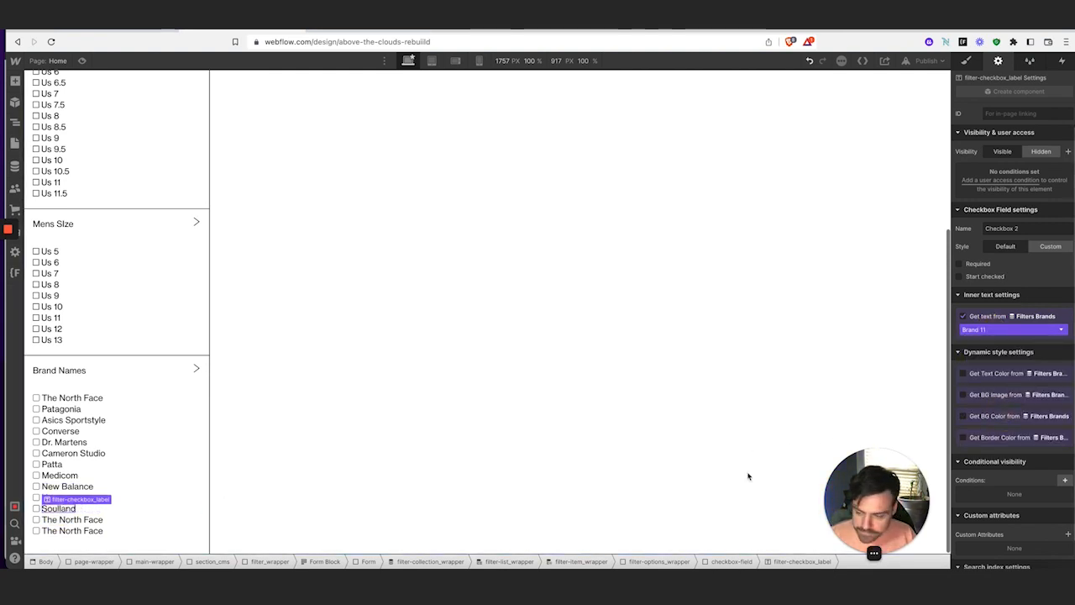
click(76, 522)
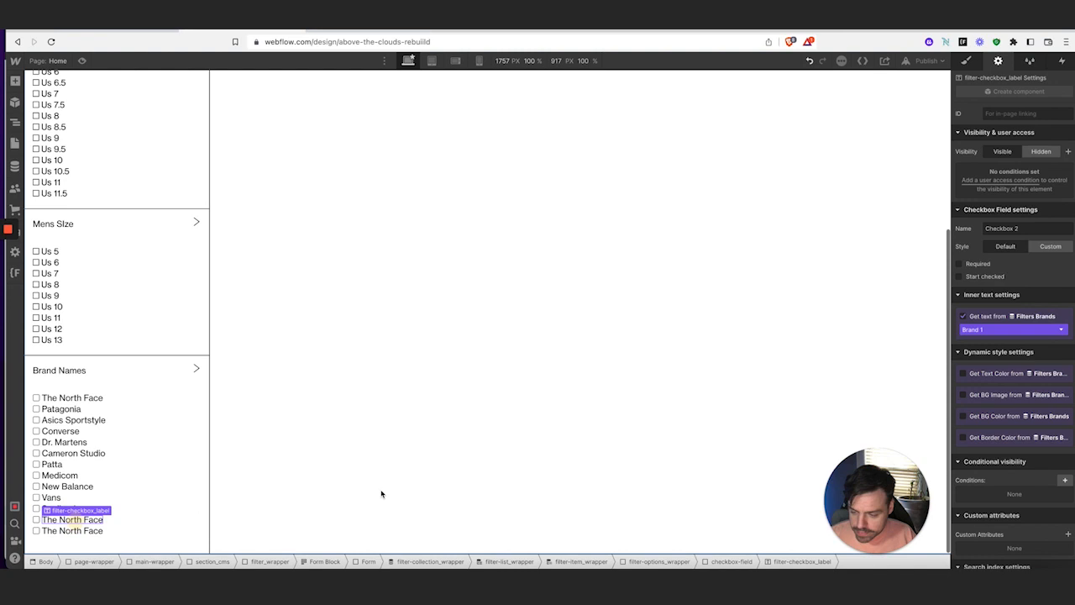
click(1003, 329)
scroll(1020, 391, down, 3)
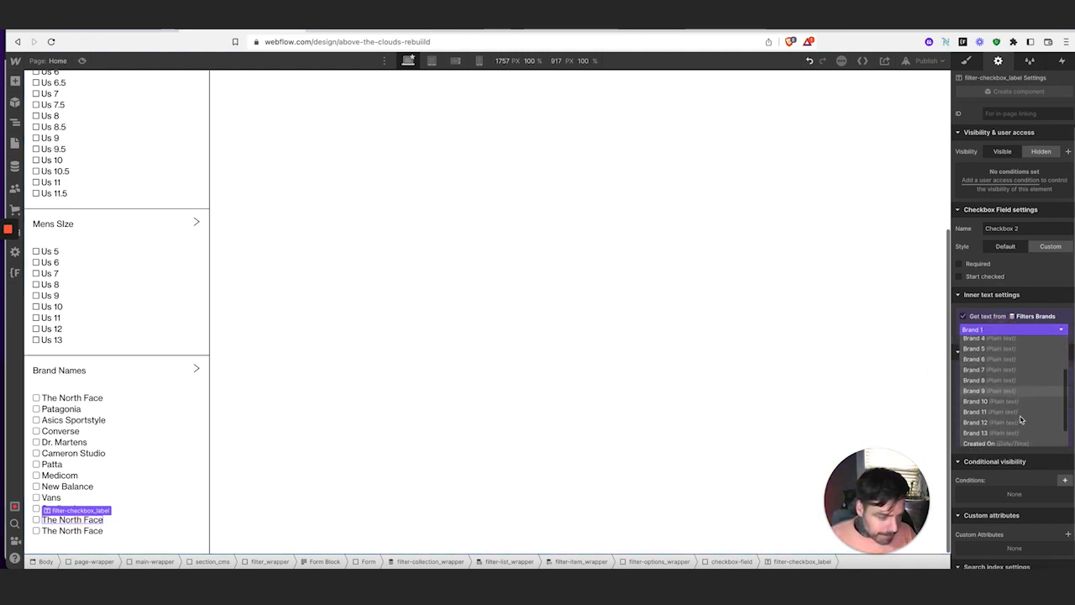
click(1014, 424)
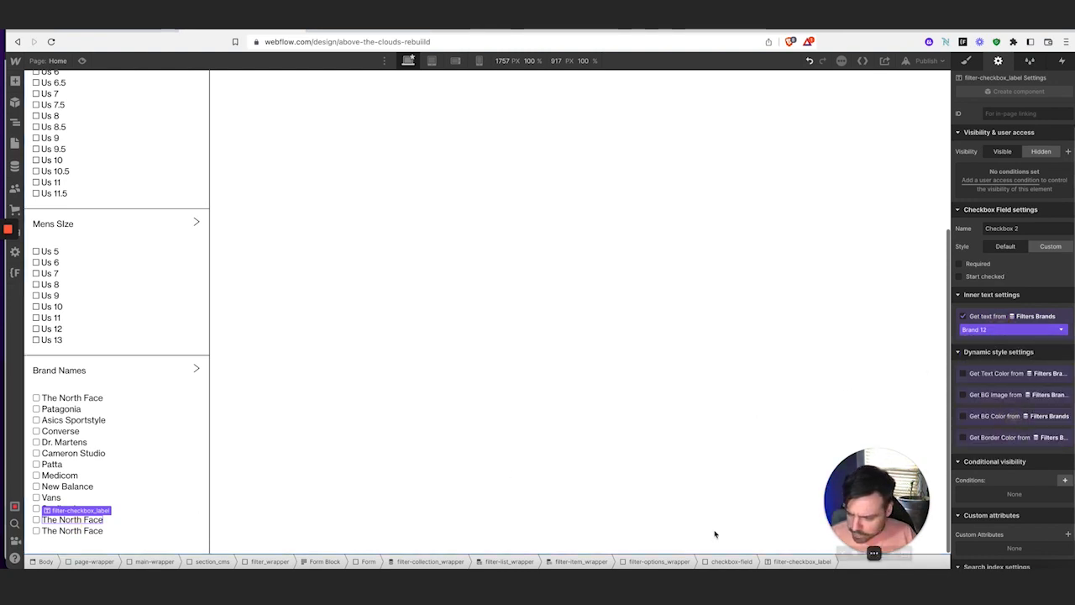
click(94, 531)
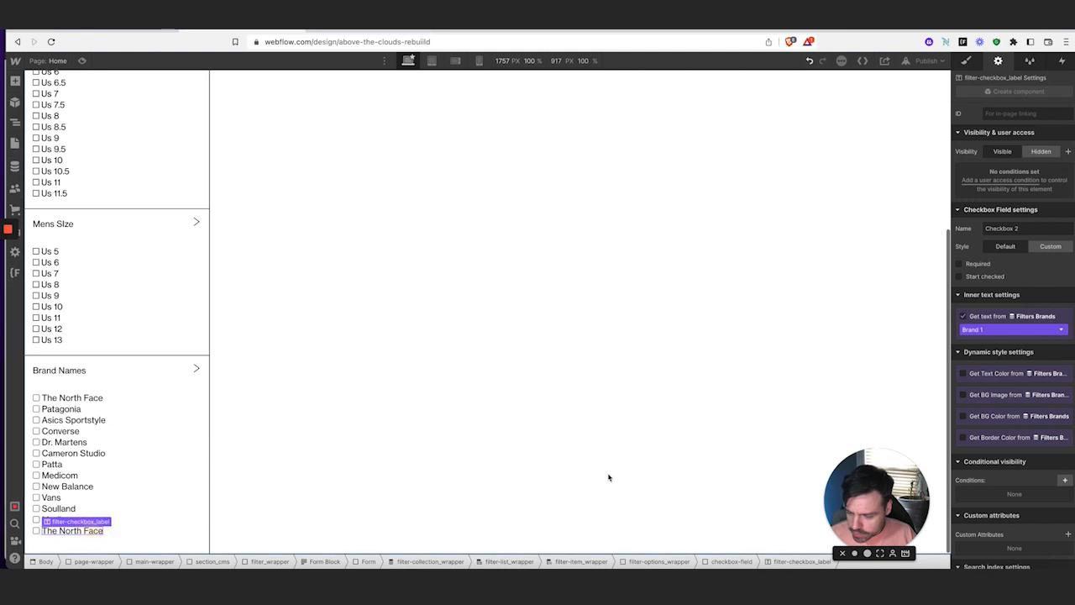
click(1008, 329)
scroll(1011, 399, down, 3)
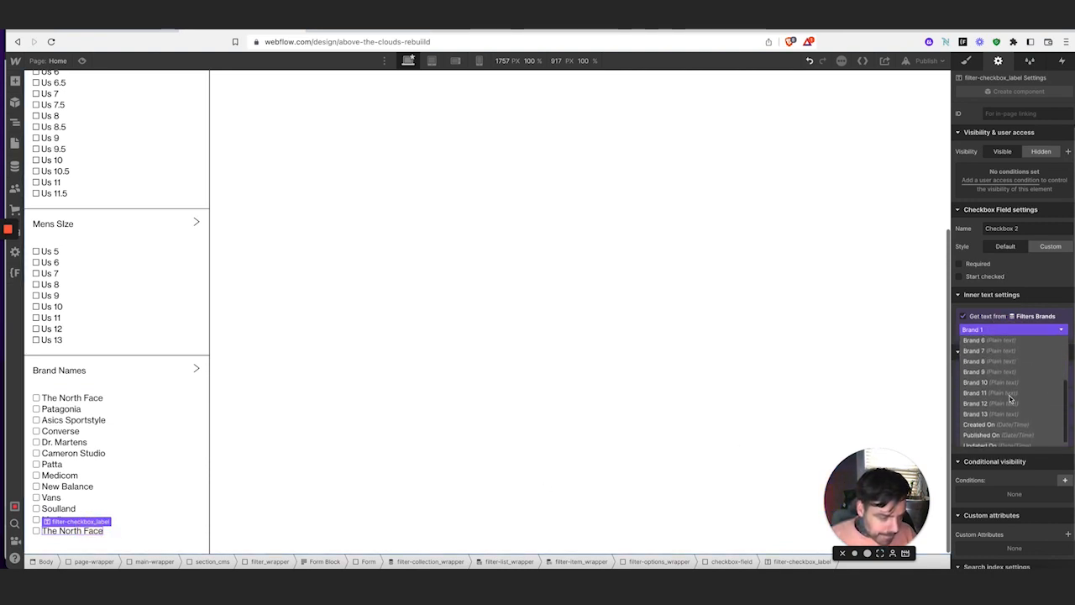
click(1008, 412)
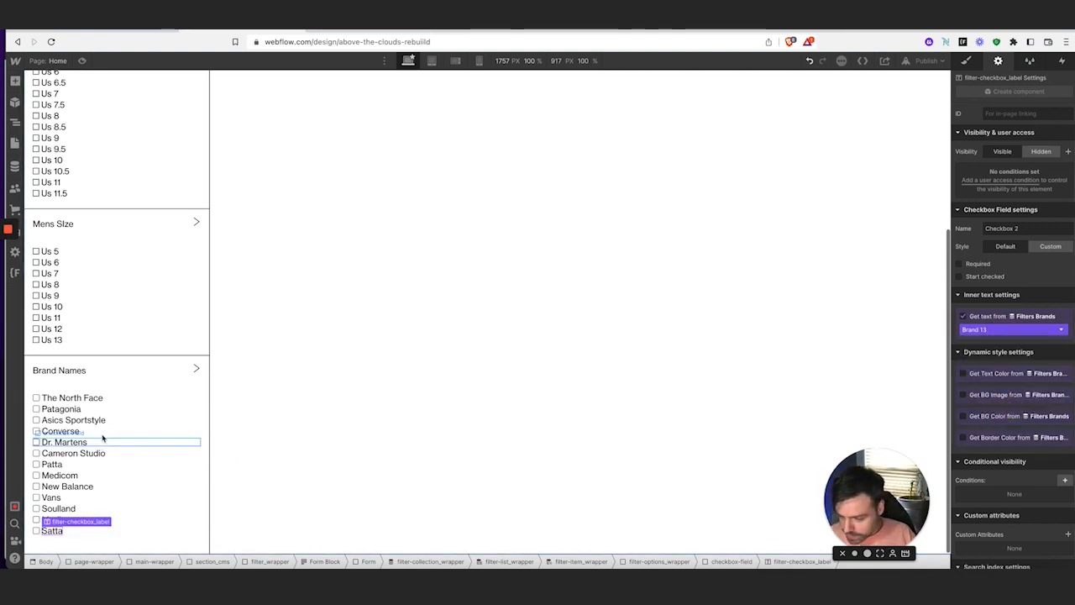
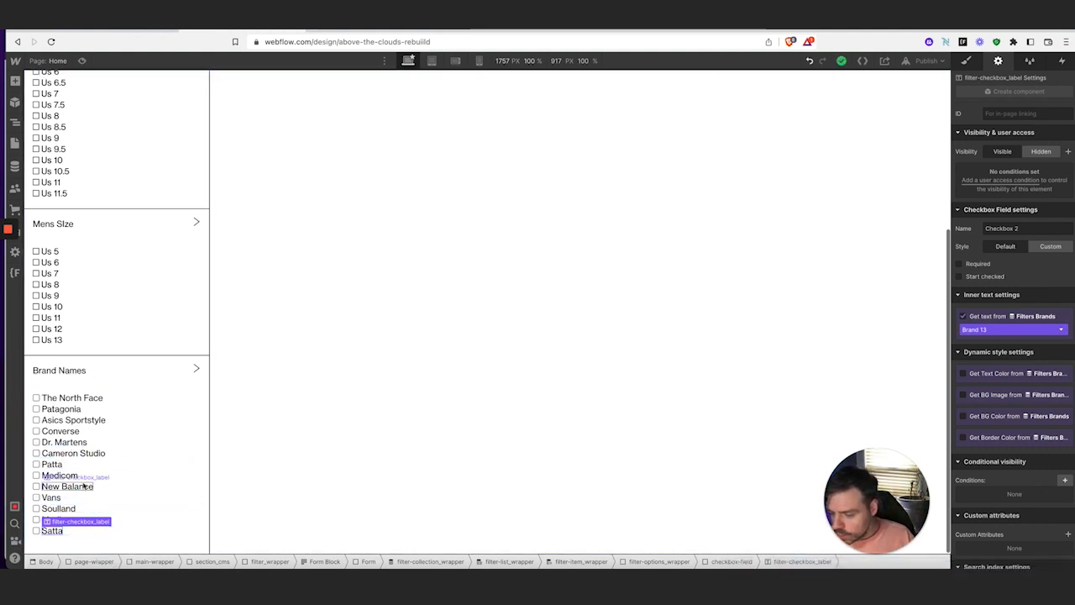
Select the Clothing Size filter header wrapper and reveal it in the Navigator tree
scroll(79, 504, up, 5)
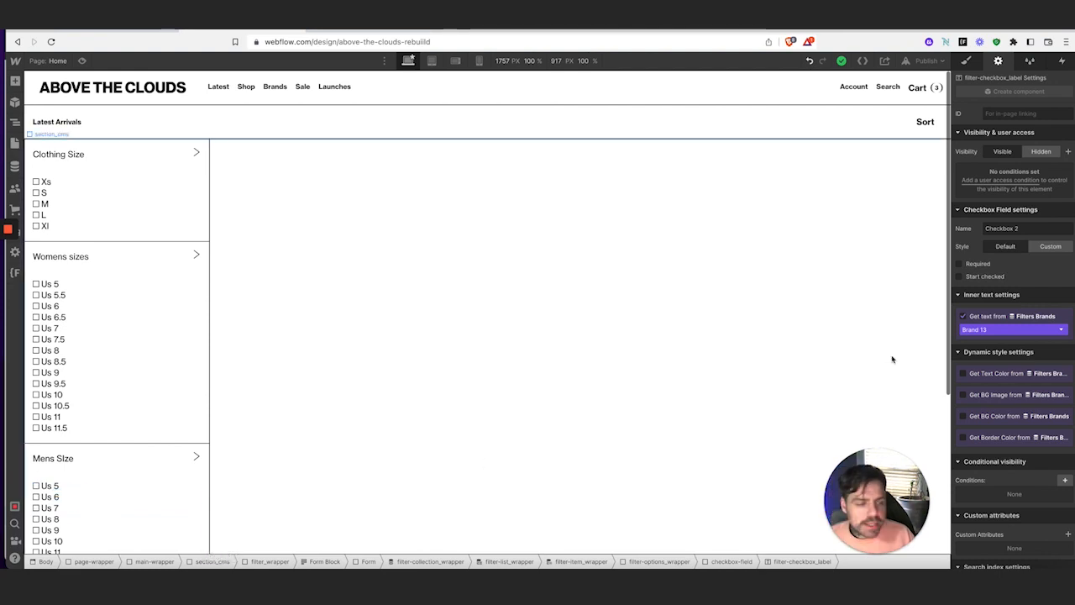
click(965, 61)
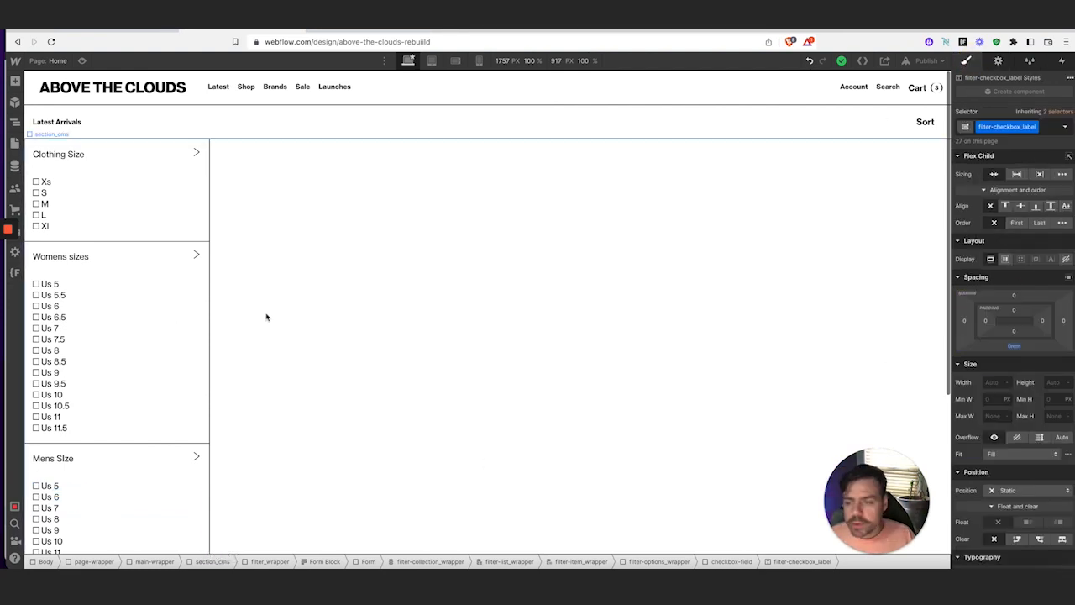
click(180, 166)
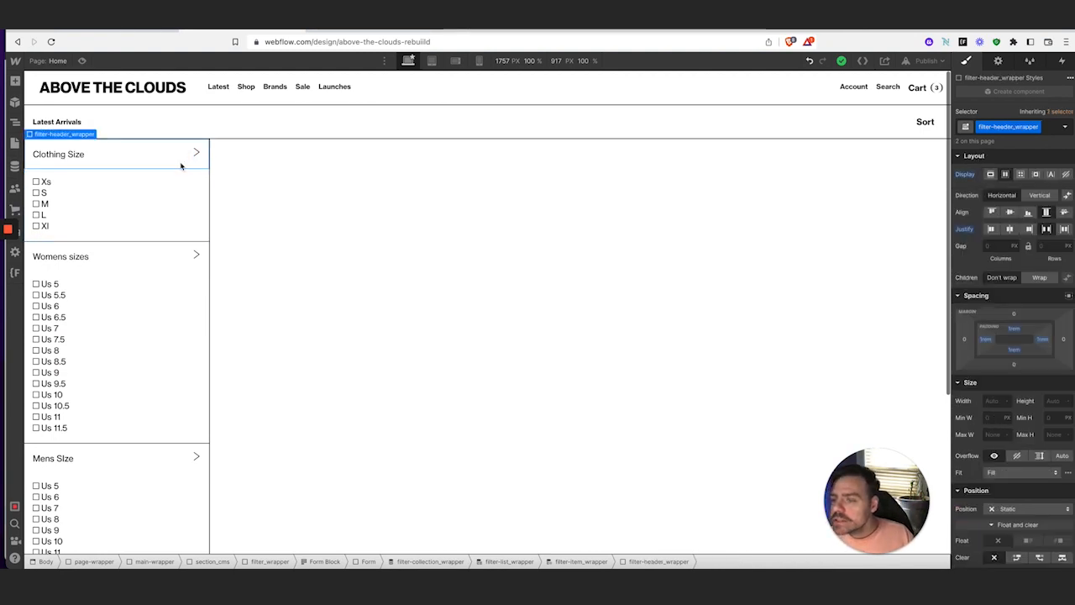
click(15, 122)
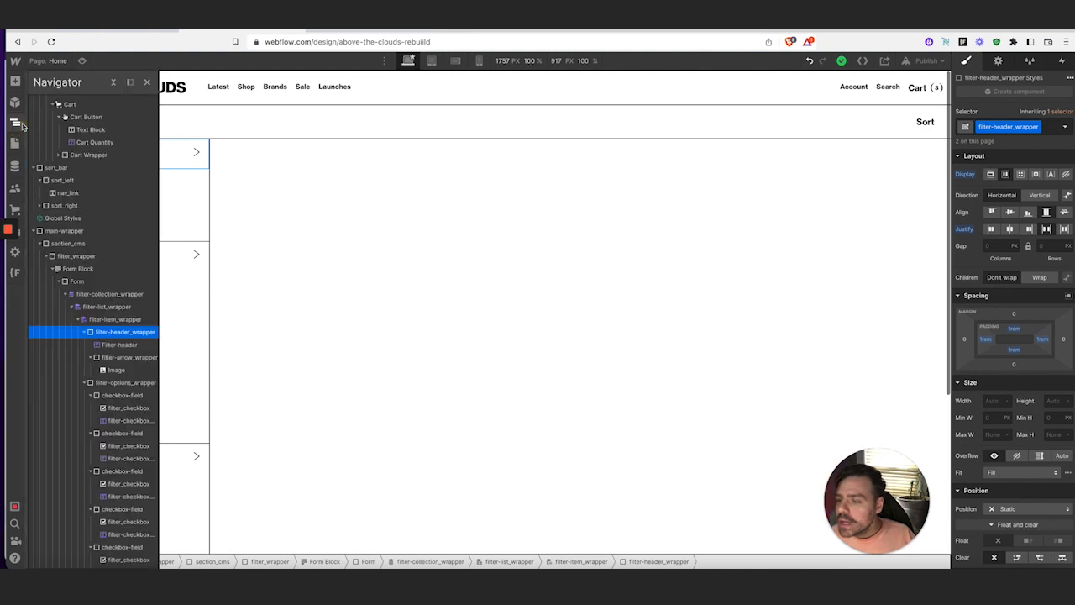
Select the Clothing Size header wrapper and view its Interactions panel, which has no triggers yet
click(78, 322)
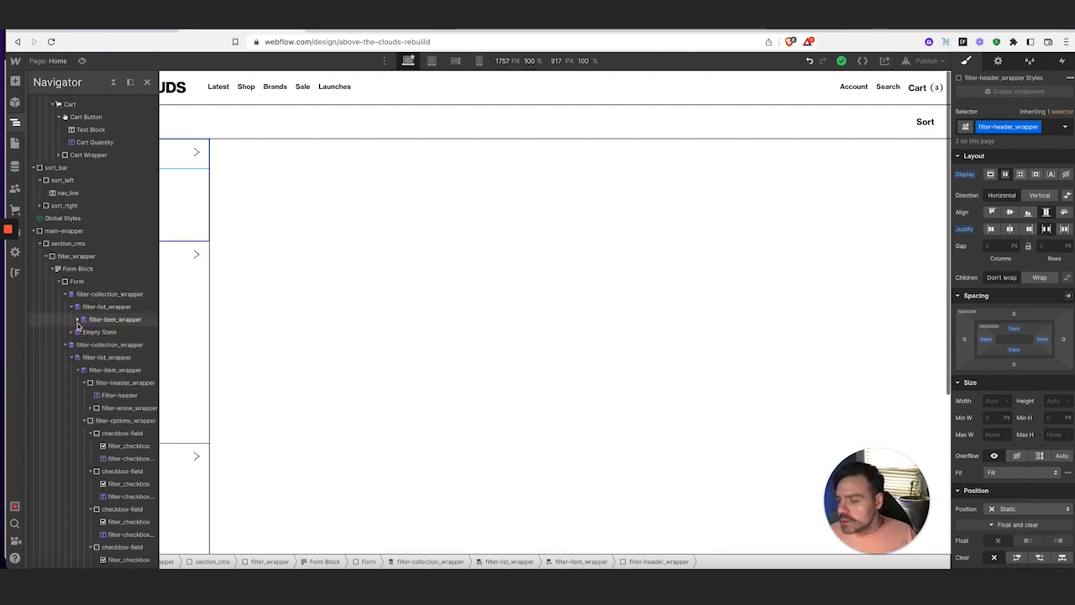
click(78, 321)
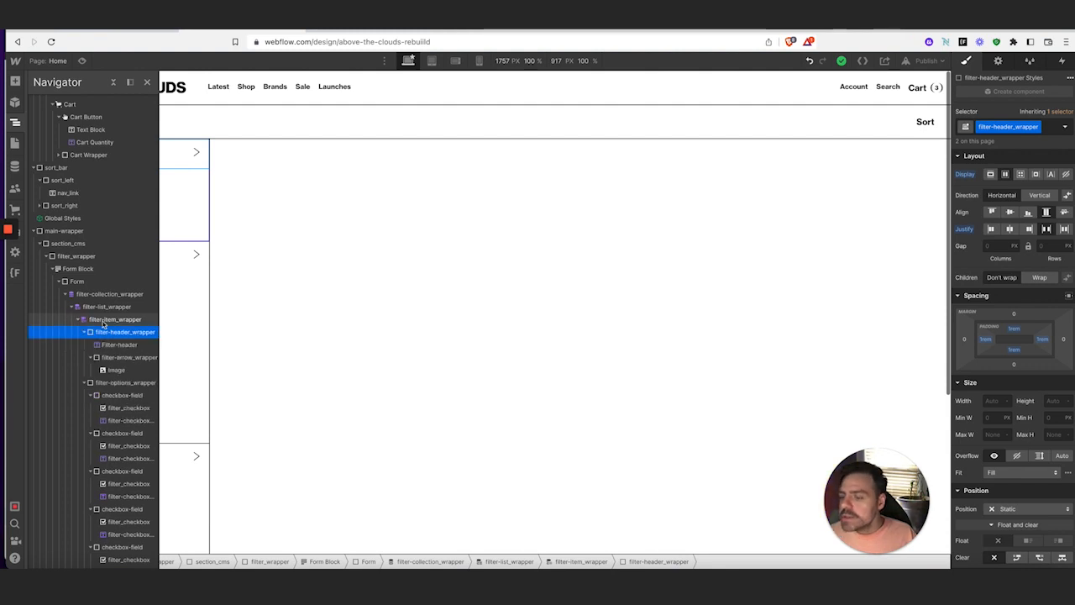
click(115, 320)
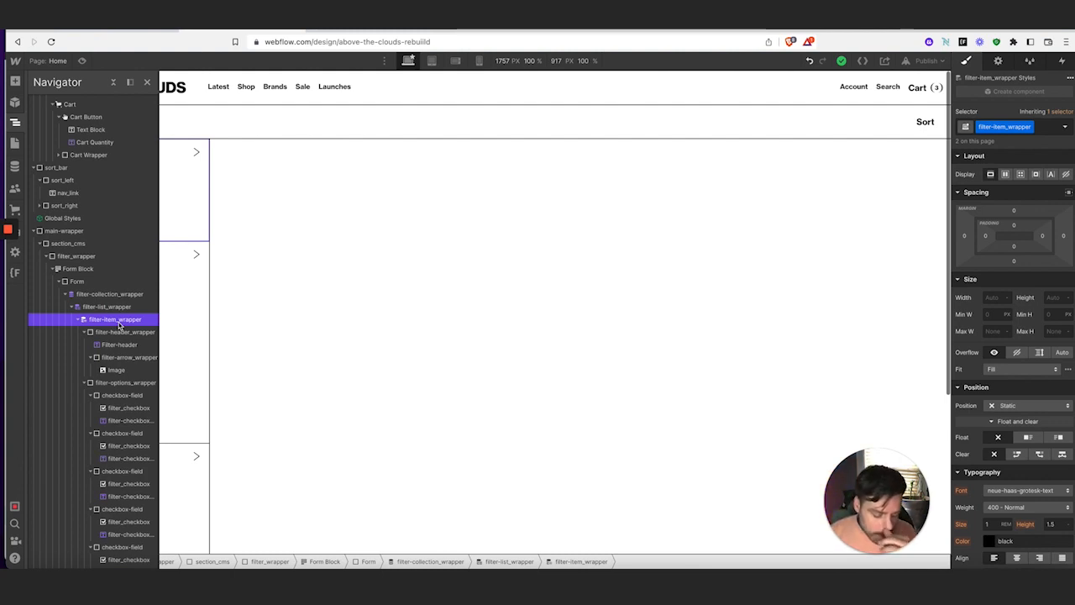
click(13, 122)
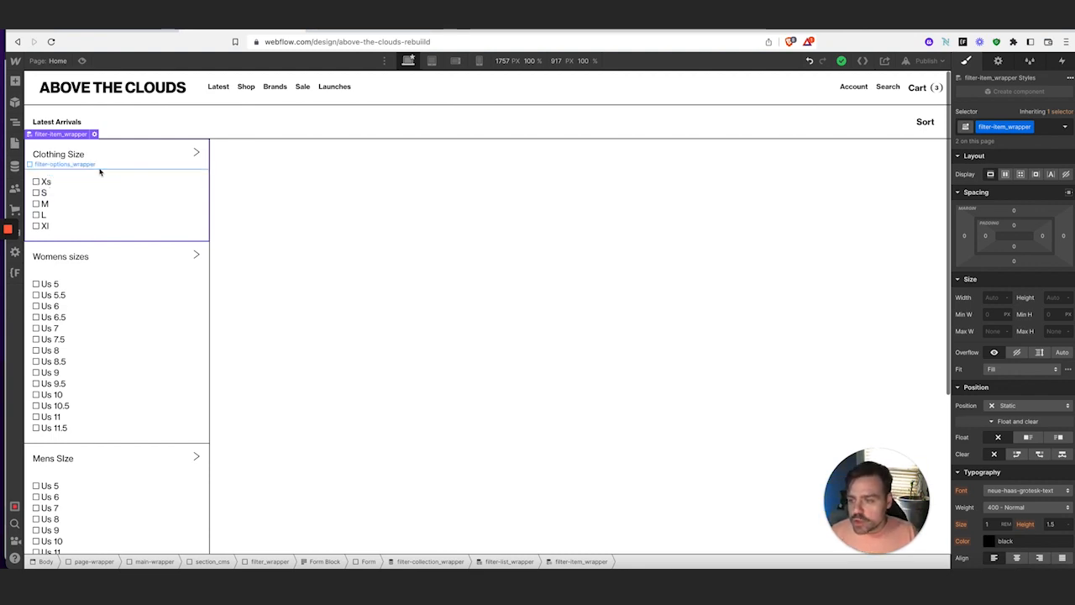
click(134, 161)
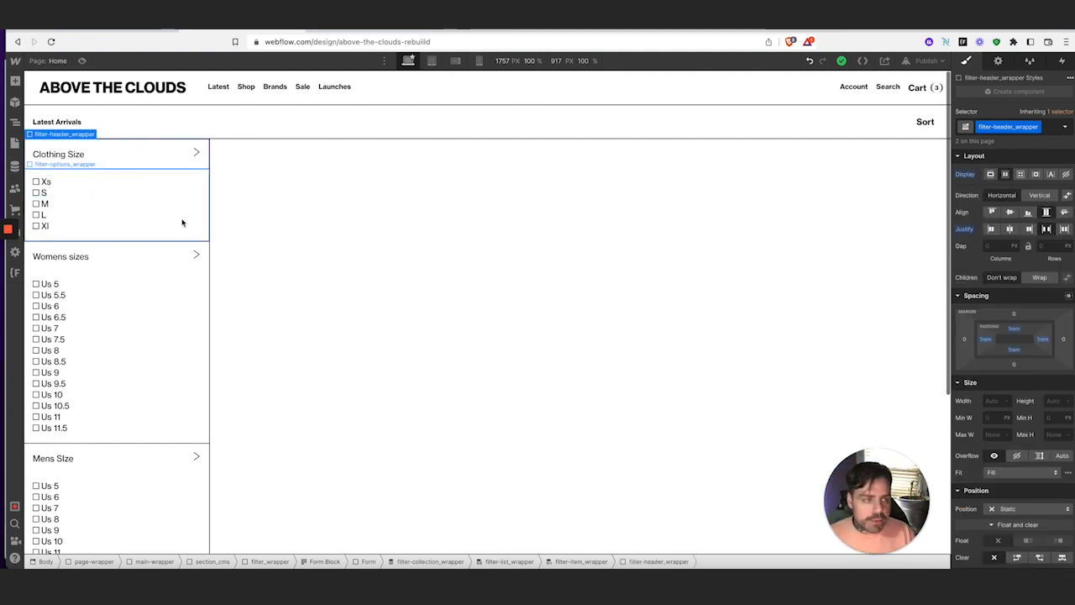
click(1062, 61)
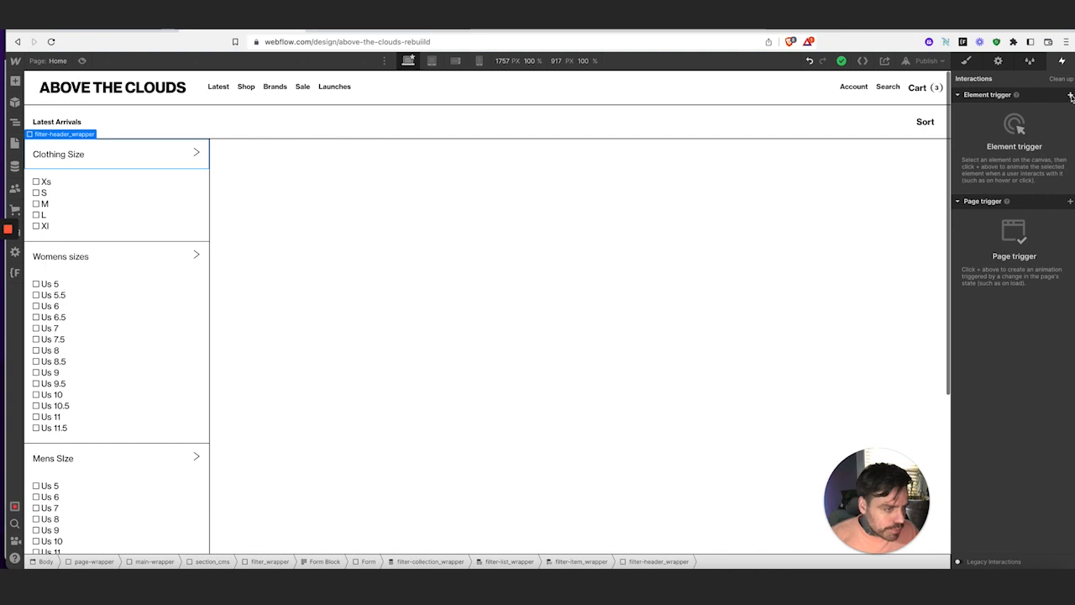
Give the header a mouse-click trigger that starts a new timed animation named filter-option-open
click(1070, 96)
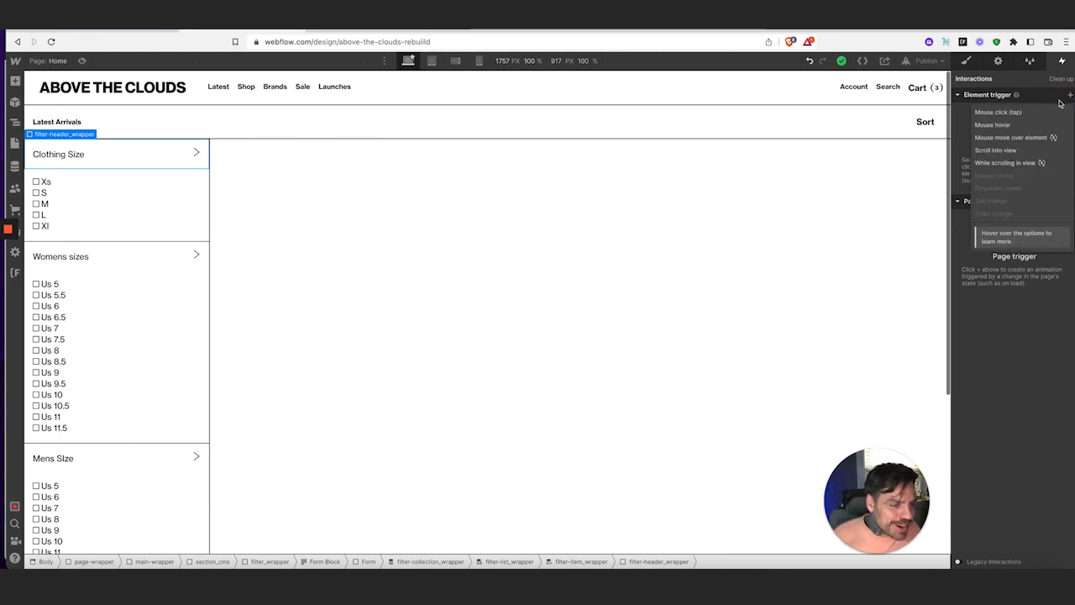
click(1041, 113)
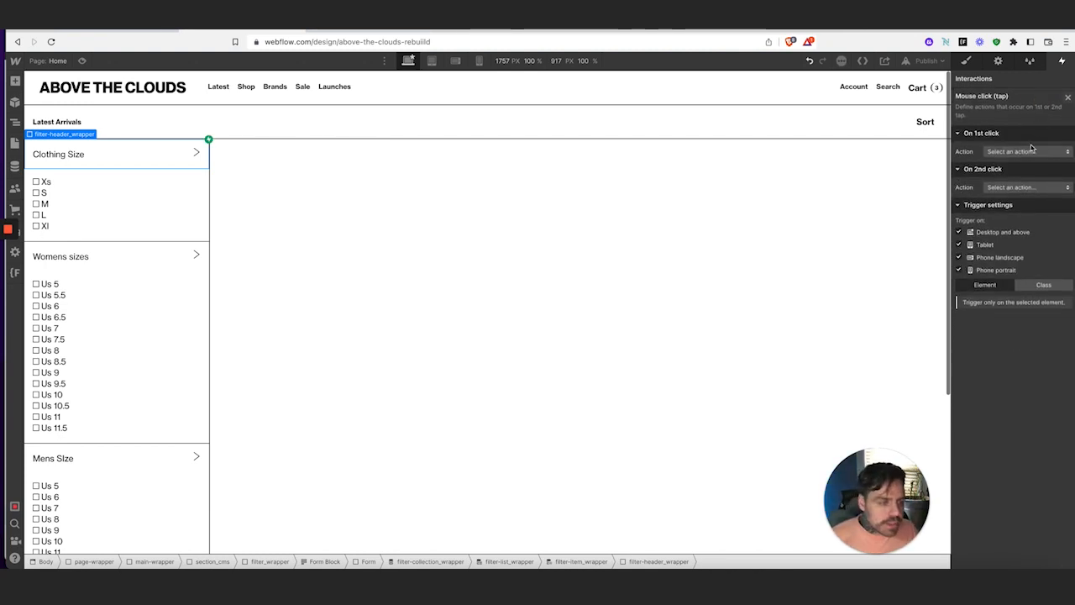
click(1031, 151)
click(1028, 176)
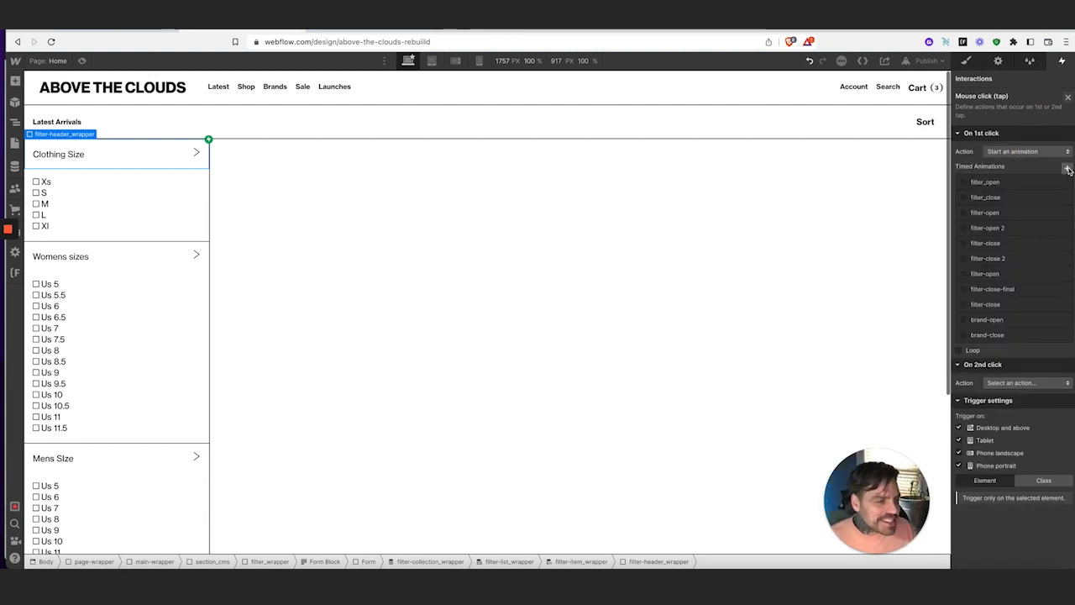
click(1068, 169)
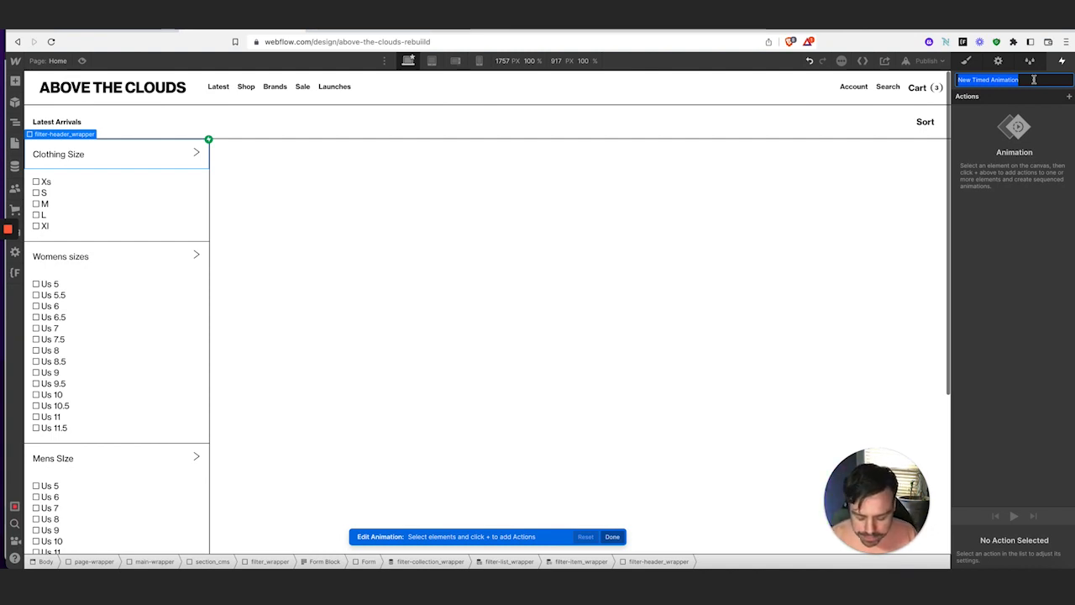
text(filter-option-open)
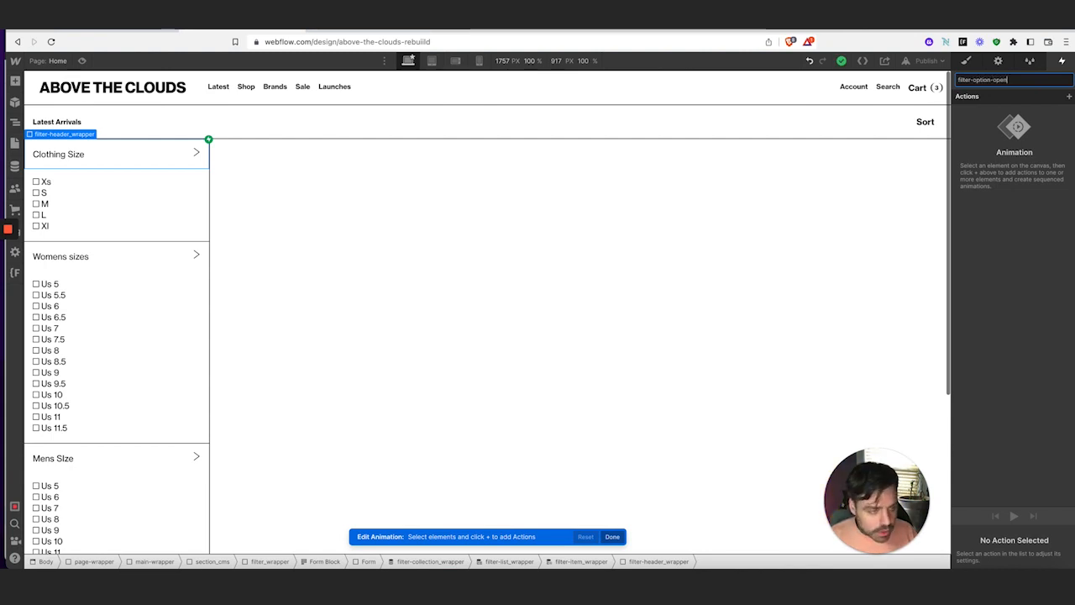
key(Return)
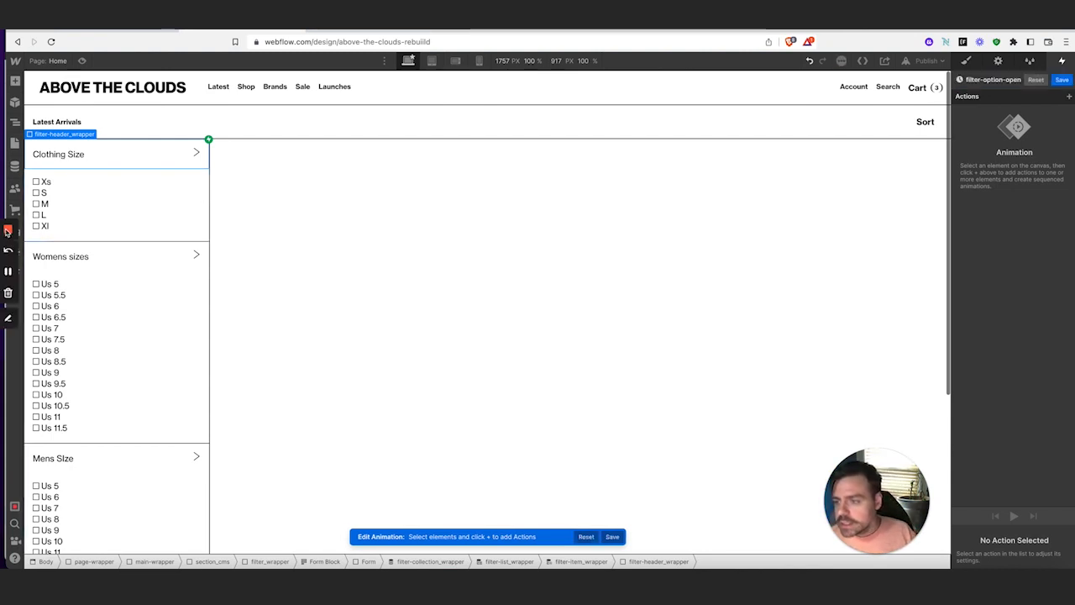
Add a Hide/Show action setting the Clothing Size options wrapper to display none as initial state
click(203, 229)
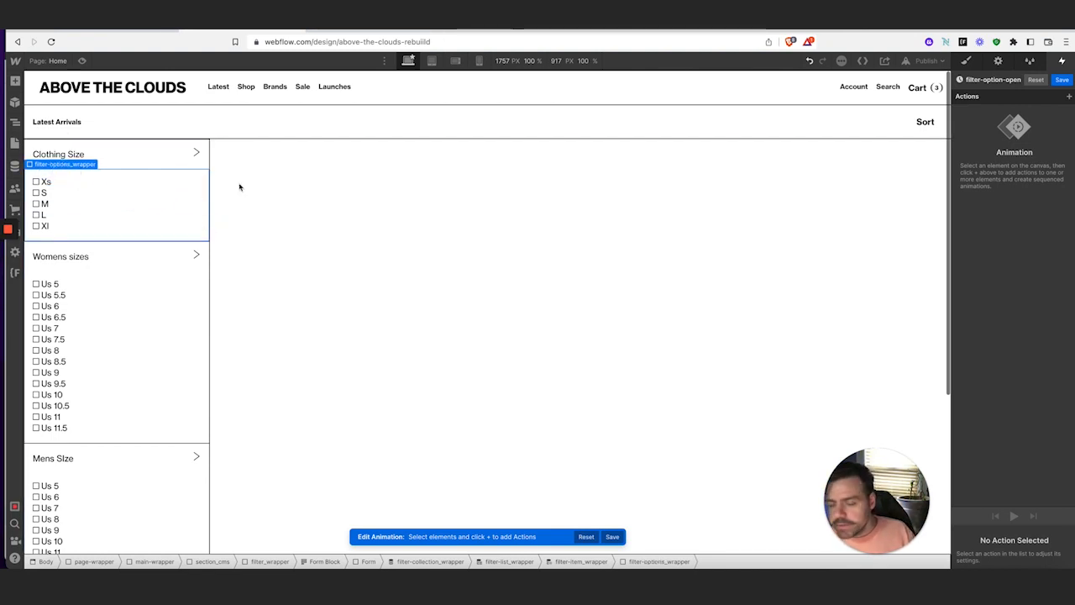
click(1069, 97)
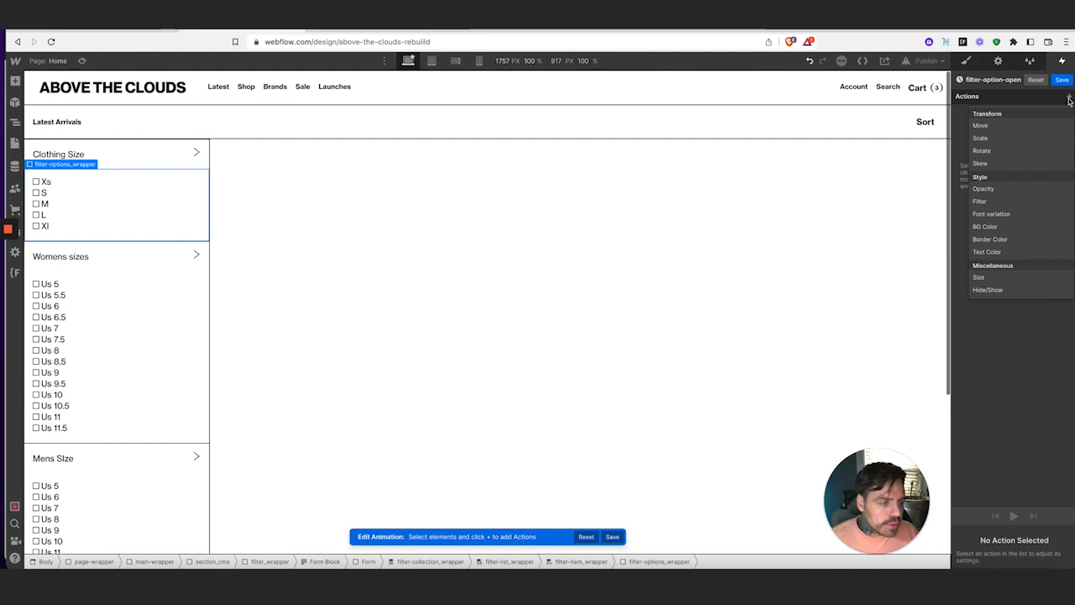
click(988, 290)
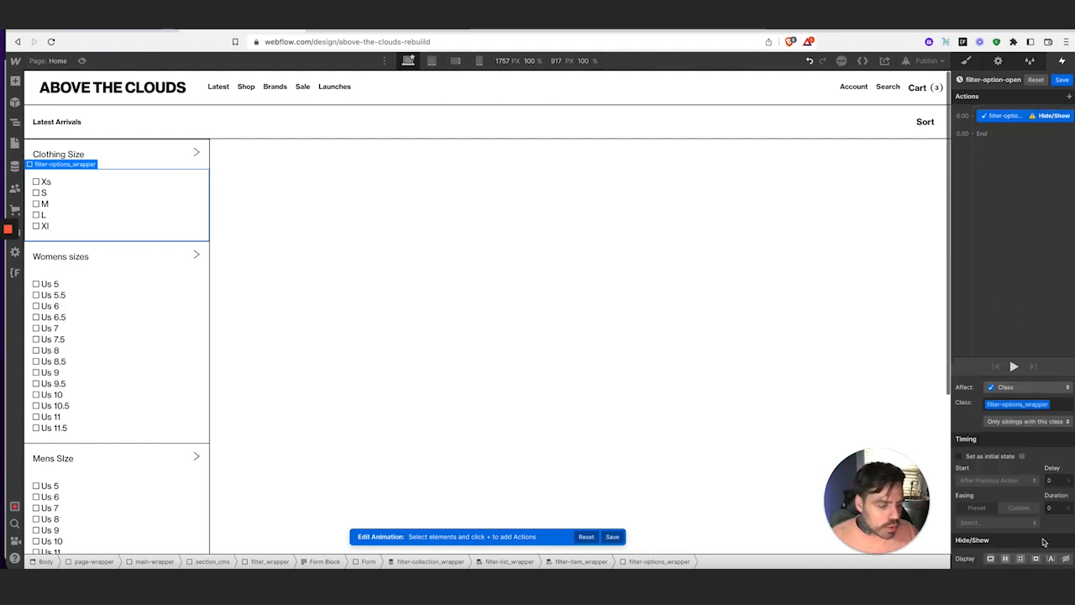
click(1065, 559)
click(960, 456)
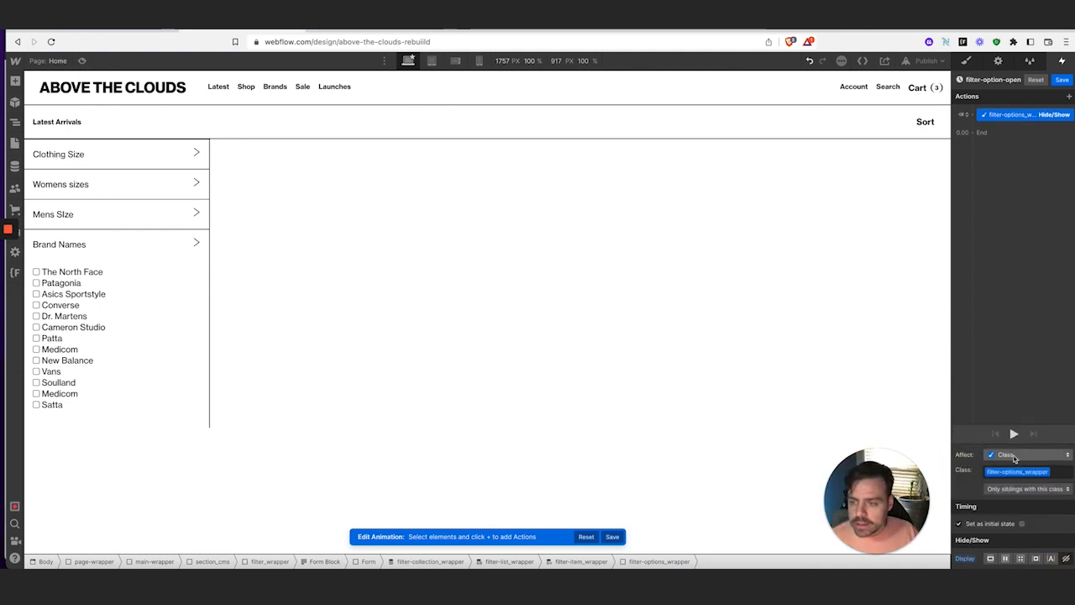
Add a Size action giving the options wrapper 0px height as initial state
click(1069, 97)
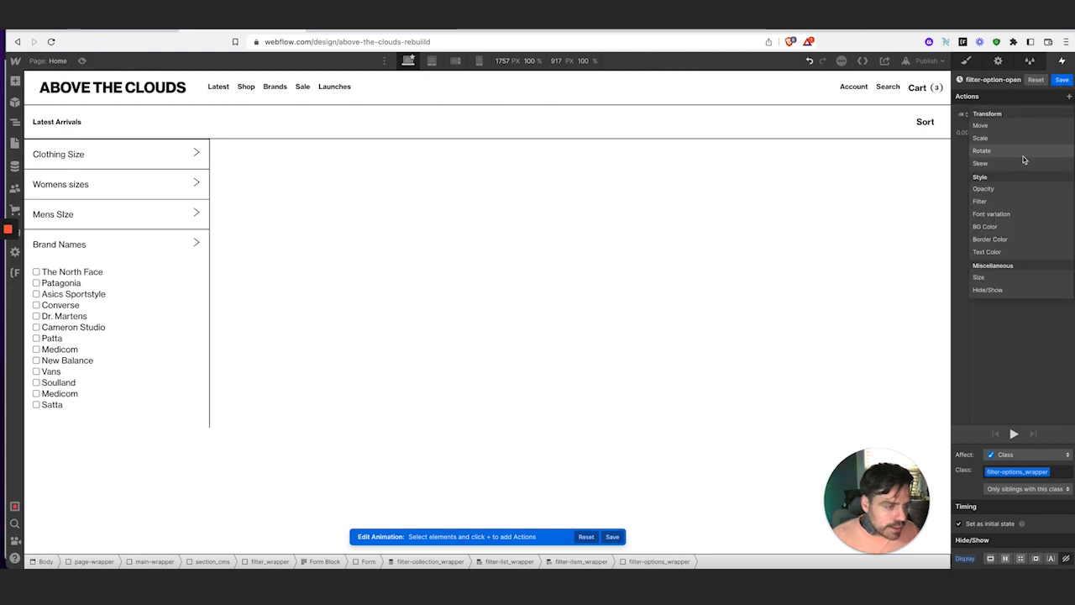
click(993, 282)
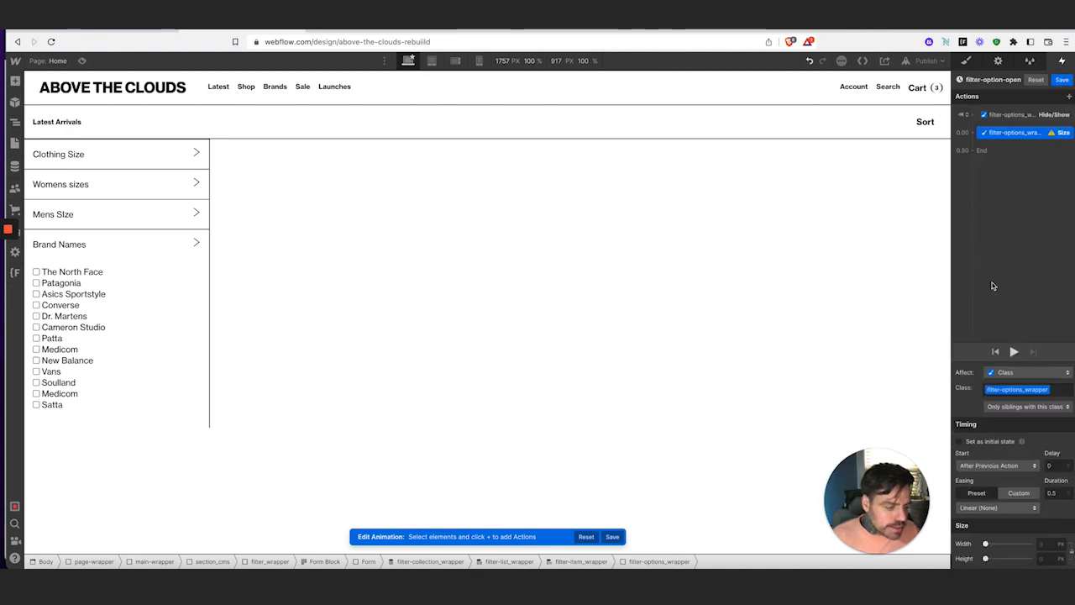
click(1042, 558)
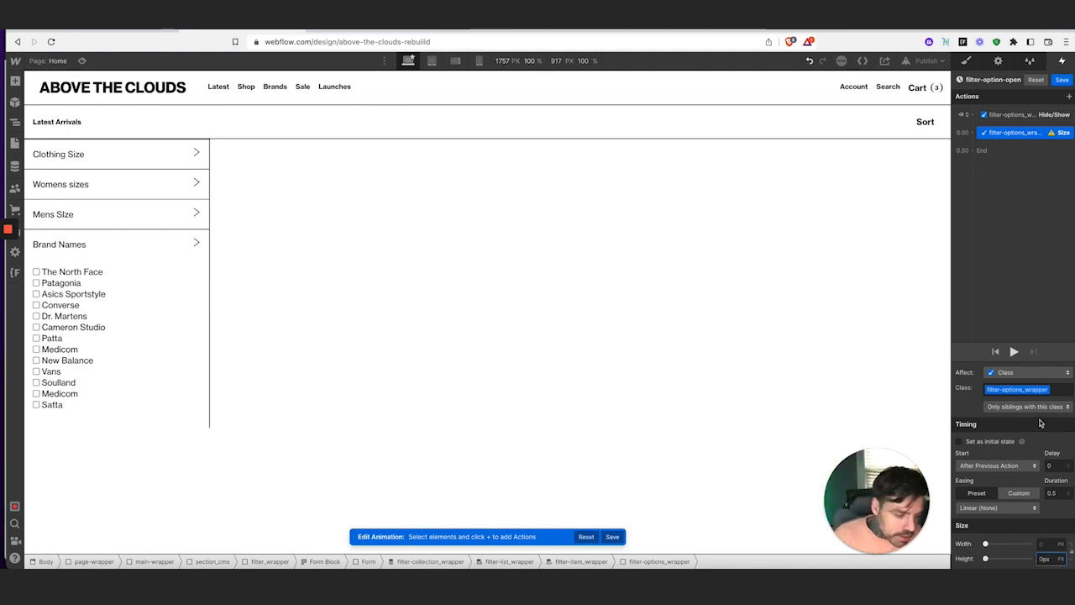
click(959, 441)
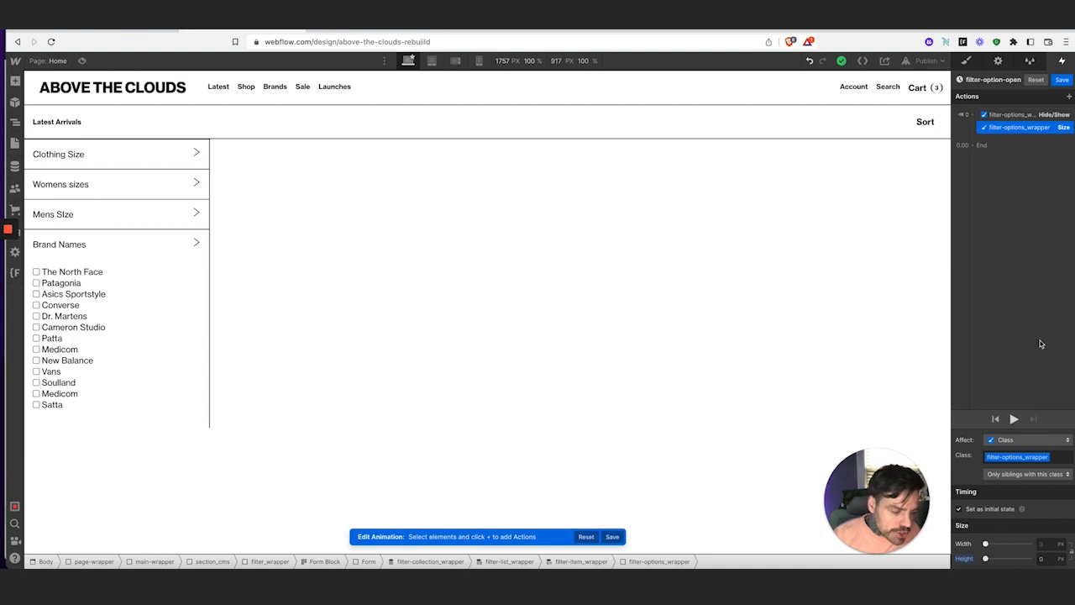
click(1069, 97)
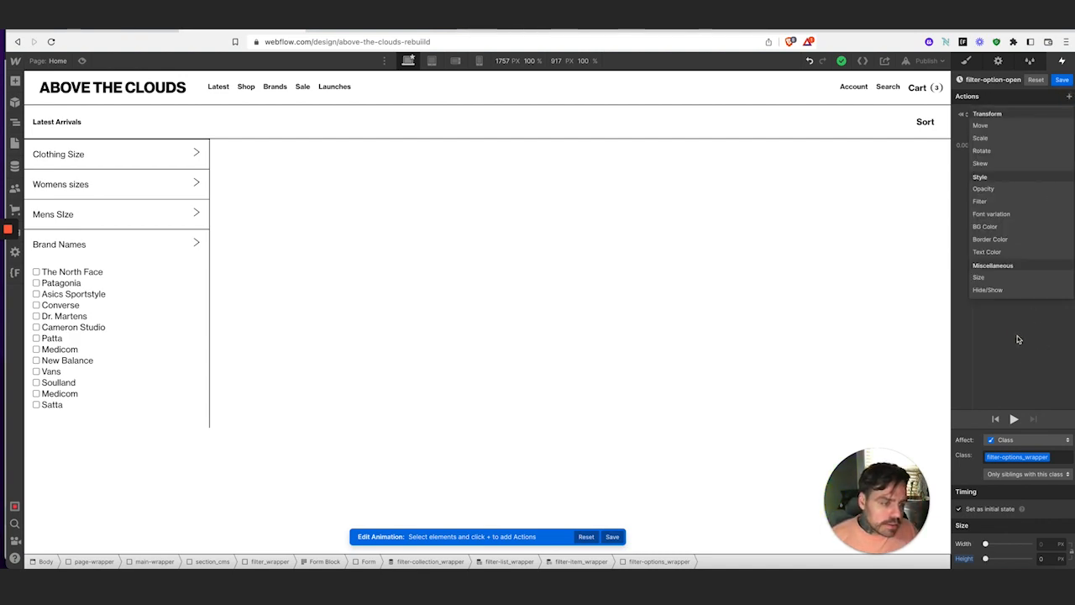
click(979, 277)
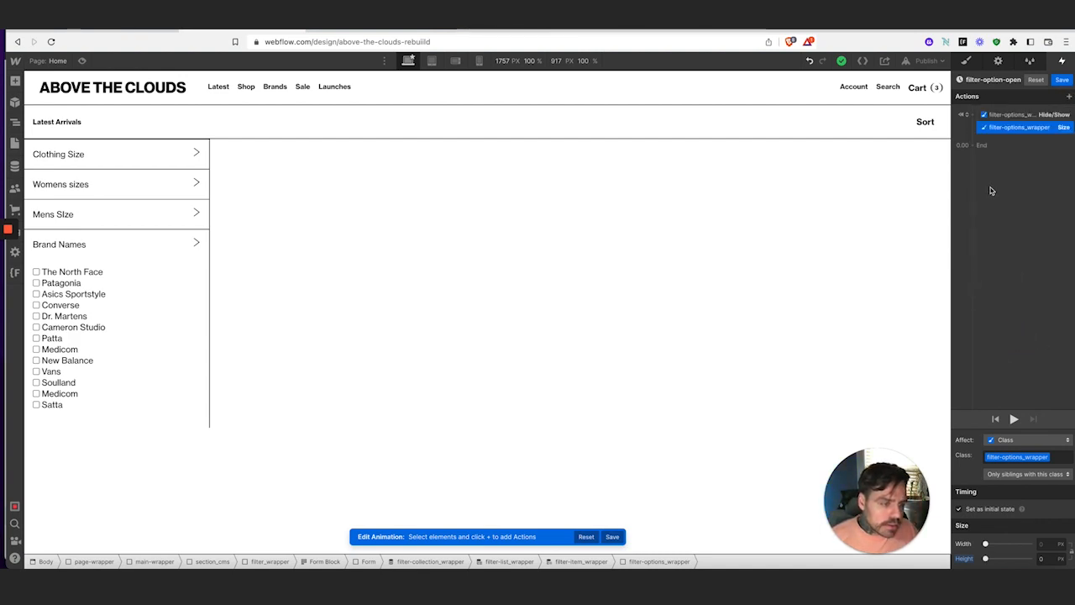
Compare the collapsing Clothing Size filter against the live store site
click(195, 153)
click(112, 31)
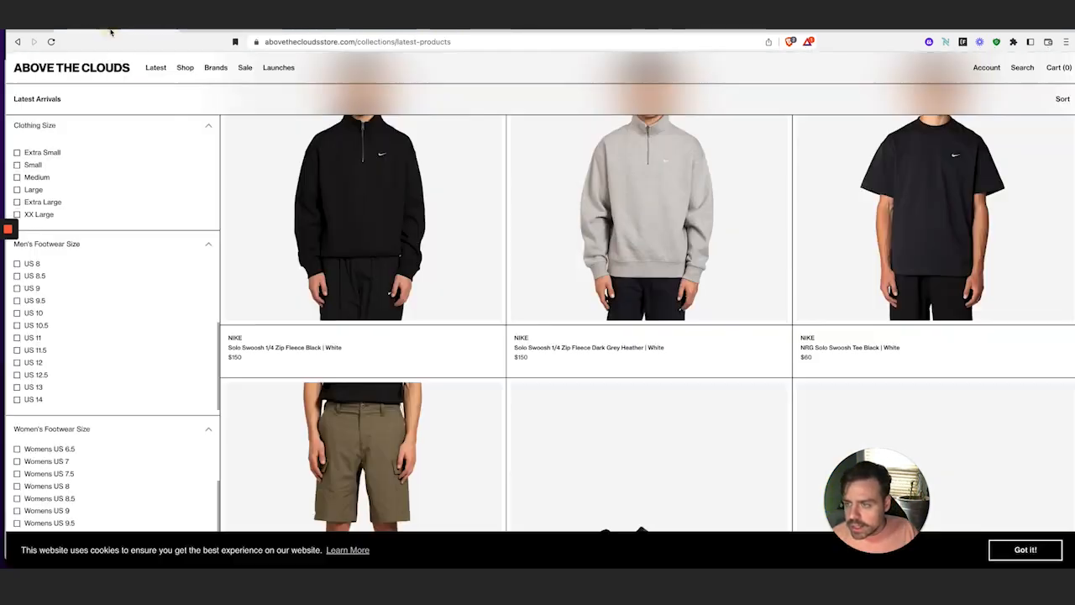
click(197, 136)
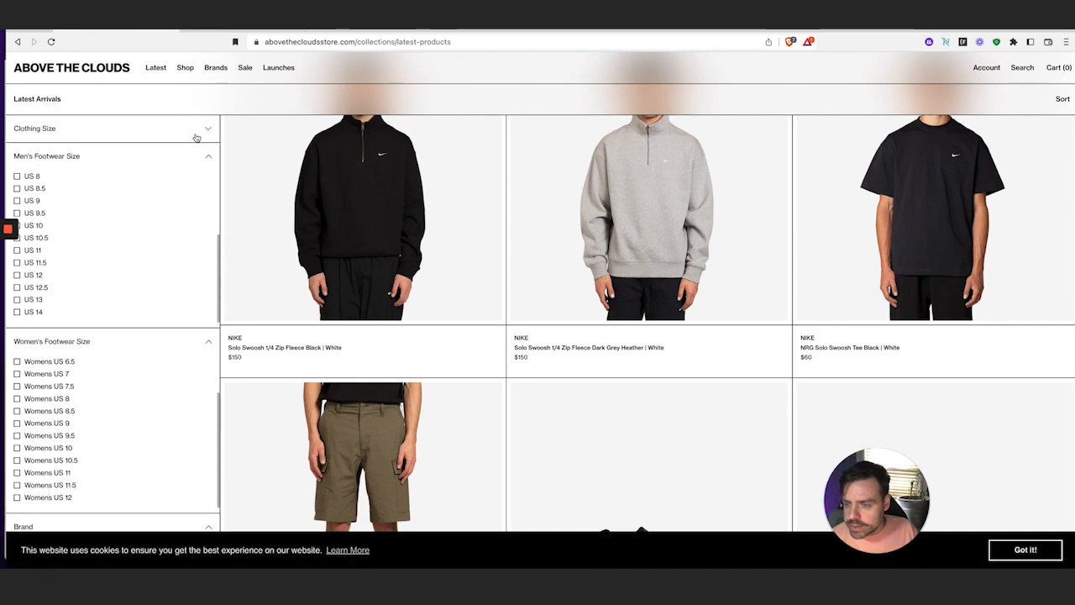
click(200, 35)
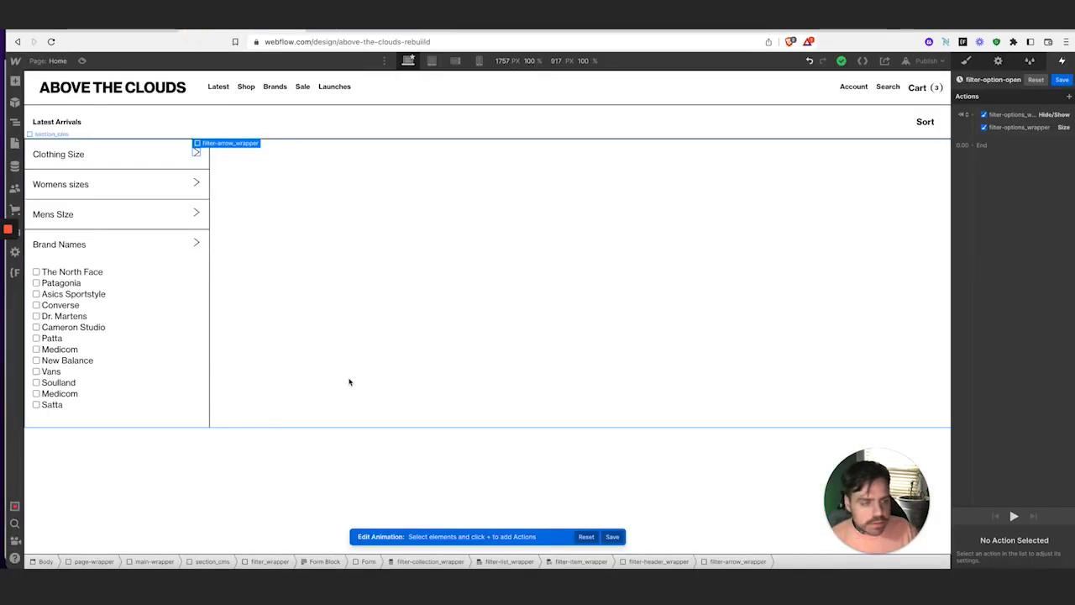
Add a Rotate action turning the filter arrow wrapper 90° on Z as initial state
click(1069, 97)
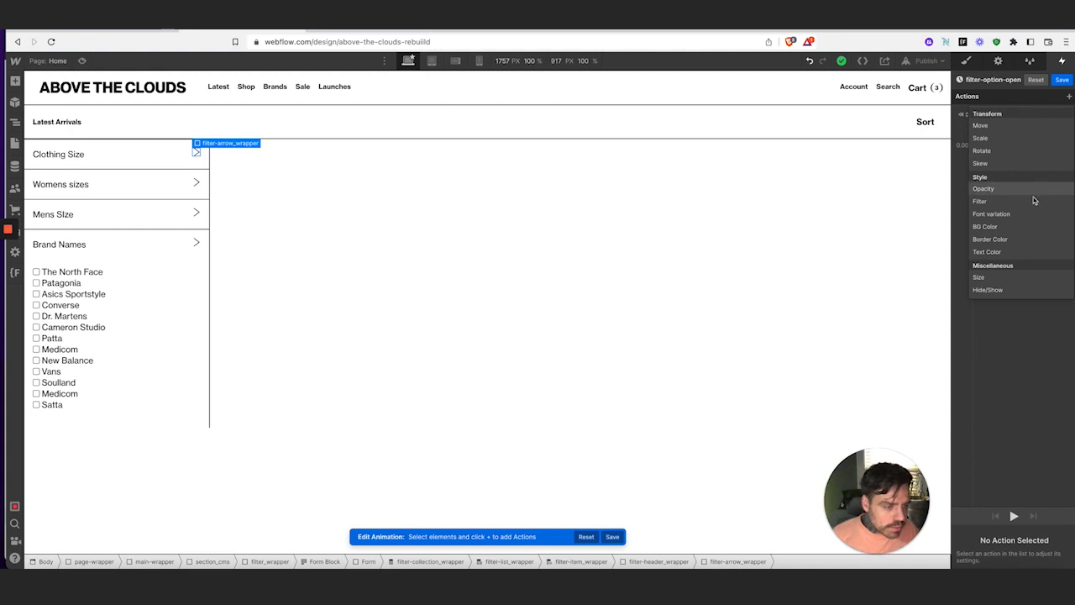
click(1021, 150)
click(1054, 559)
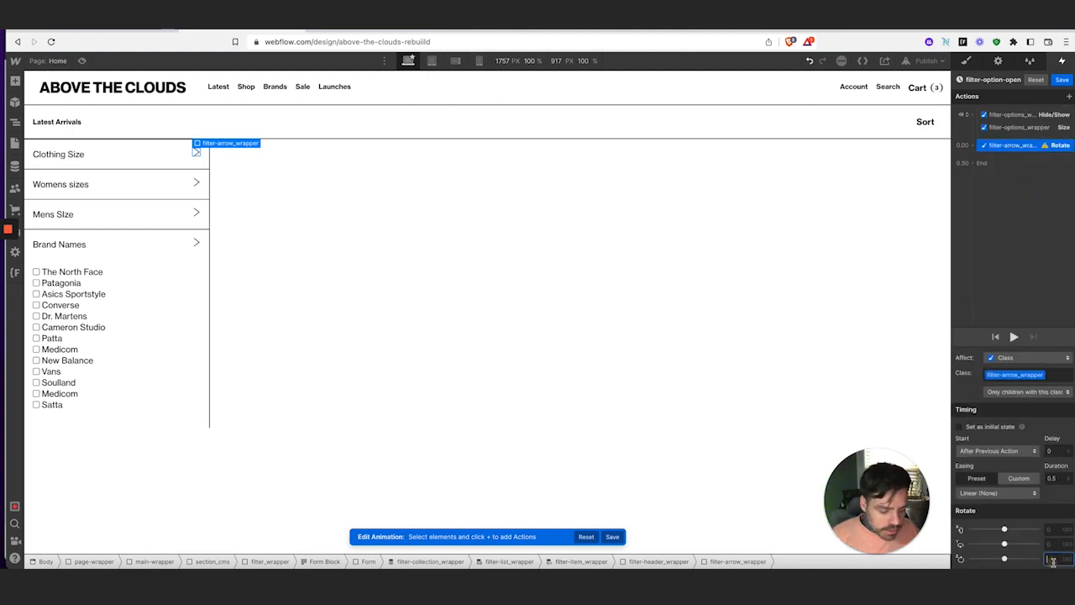
text(90)
key(Return)
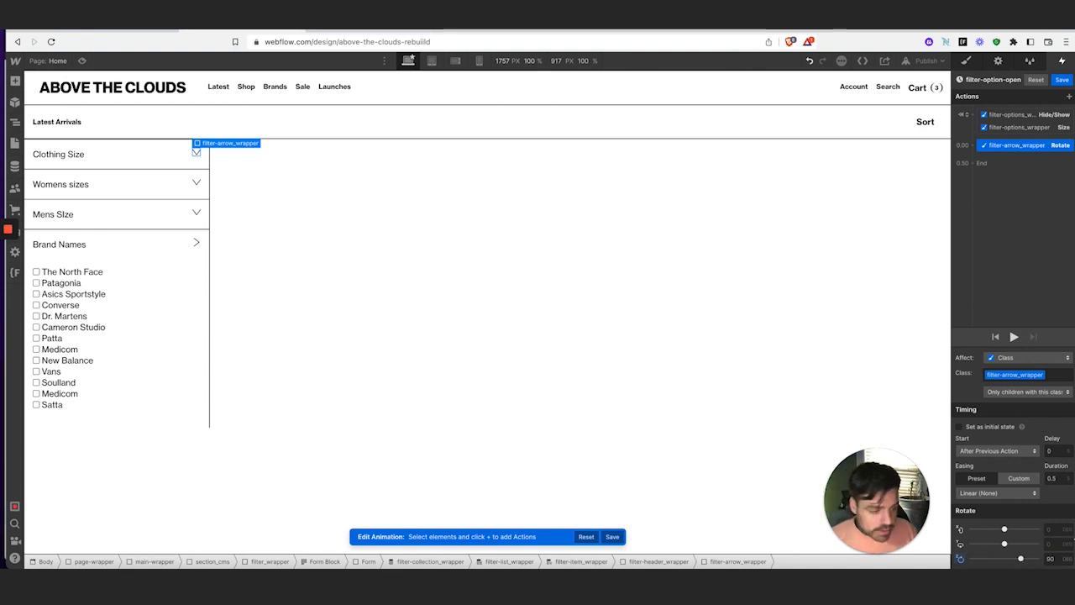
click(959, 427)
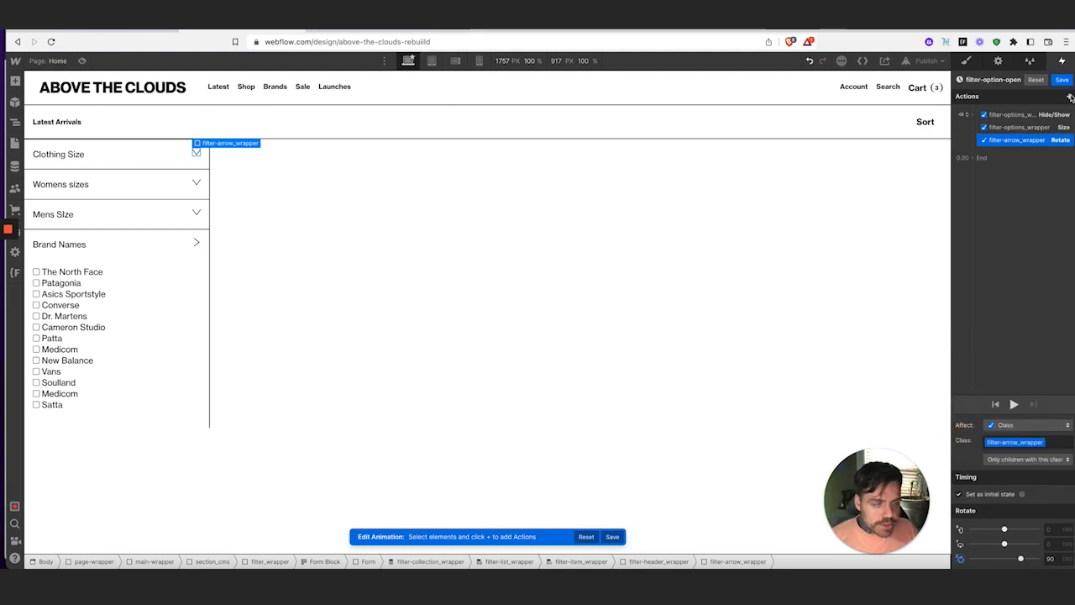
Add a Hide/Show step displaying the arrow as block, and move the rotation into the initial group
click(974, 158)
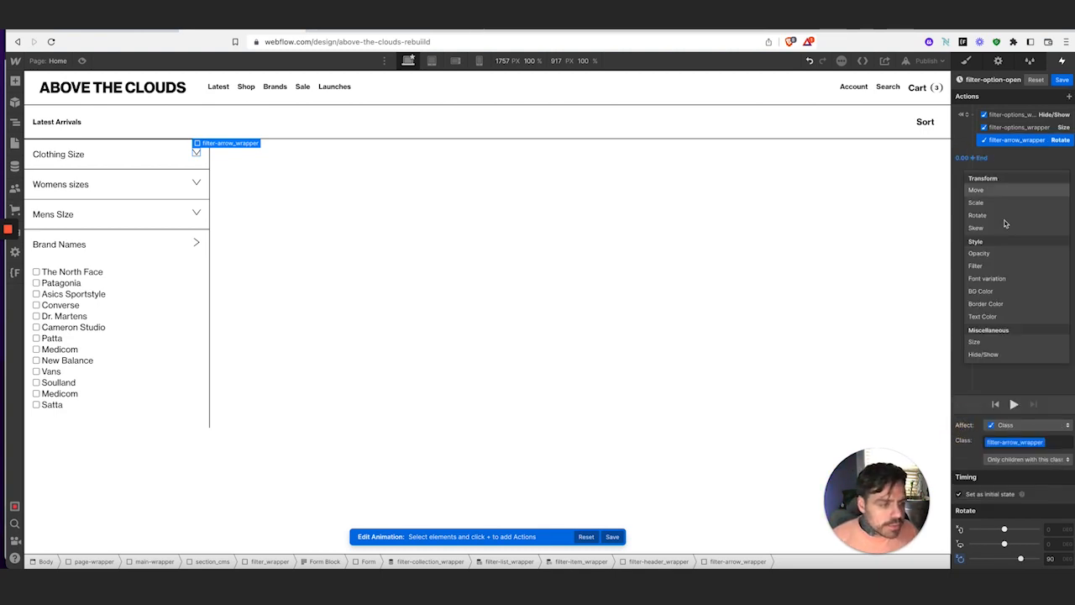
click(1022, 354)
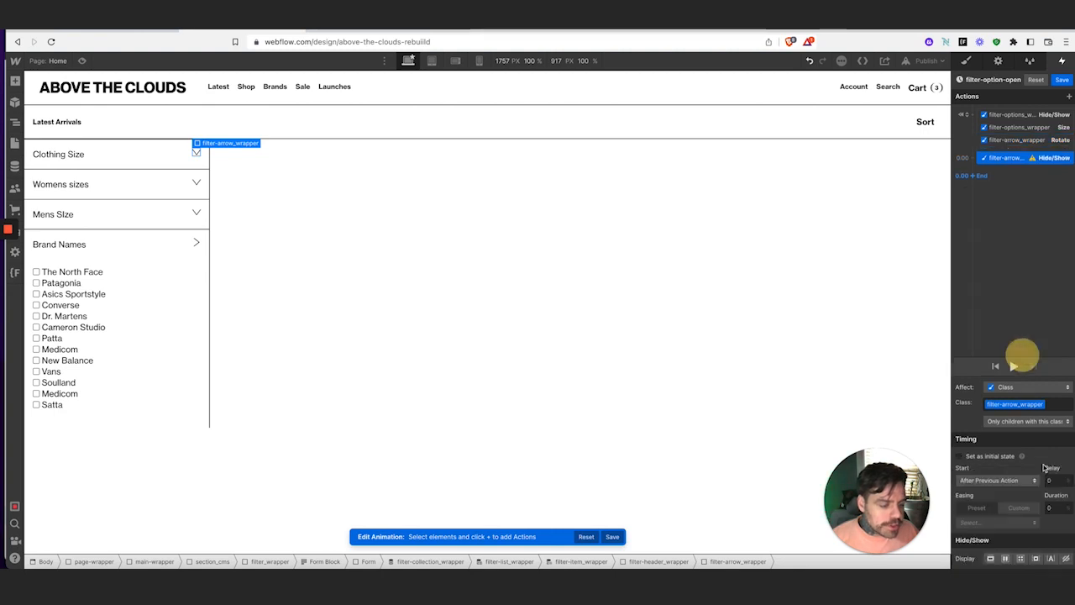
click(990, 558)
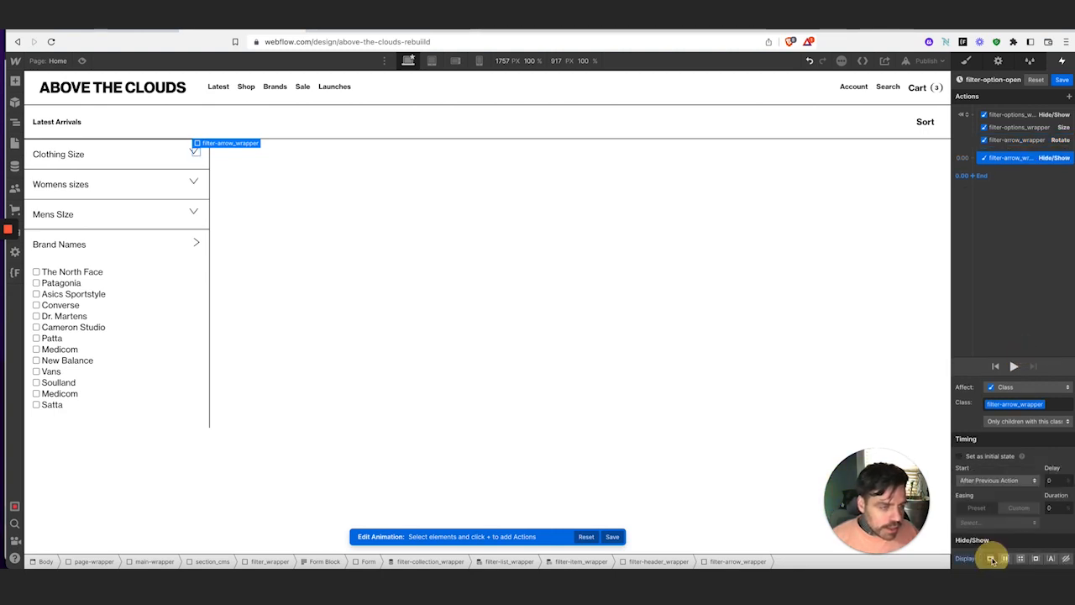
click(1052, 143)
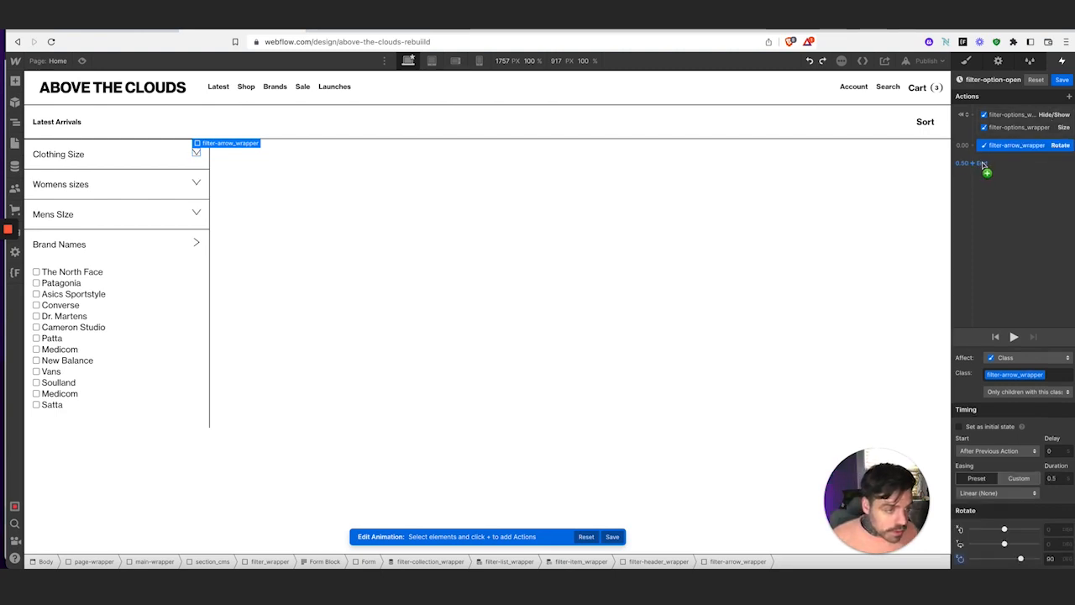
drag(1029, 150, 1037, 120)
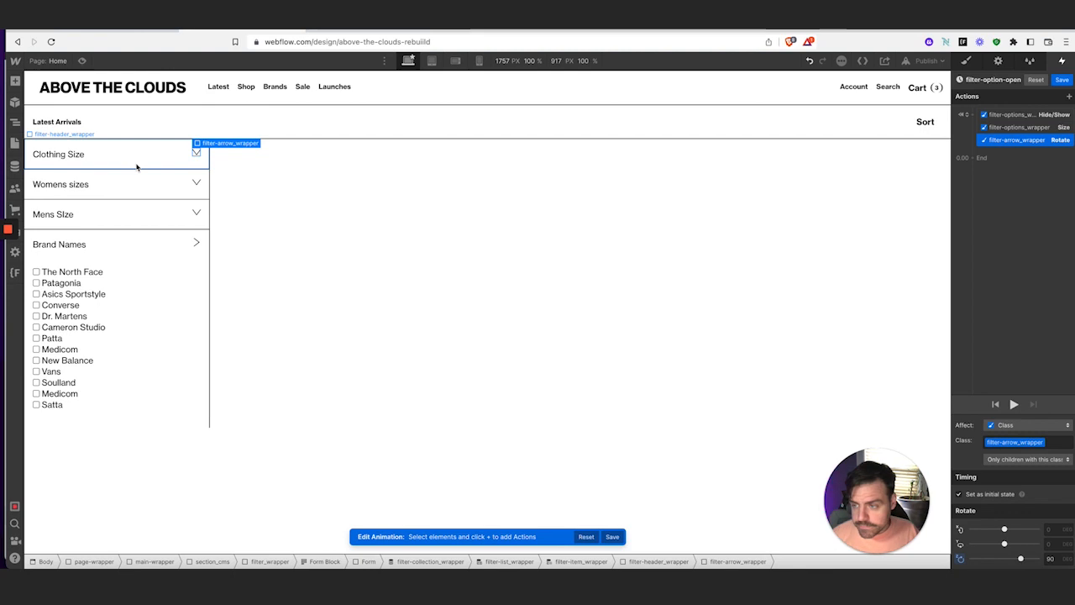
Select the filter options wrapper and add a Hide/Show step that displays it as block
click(15, 122)
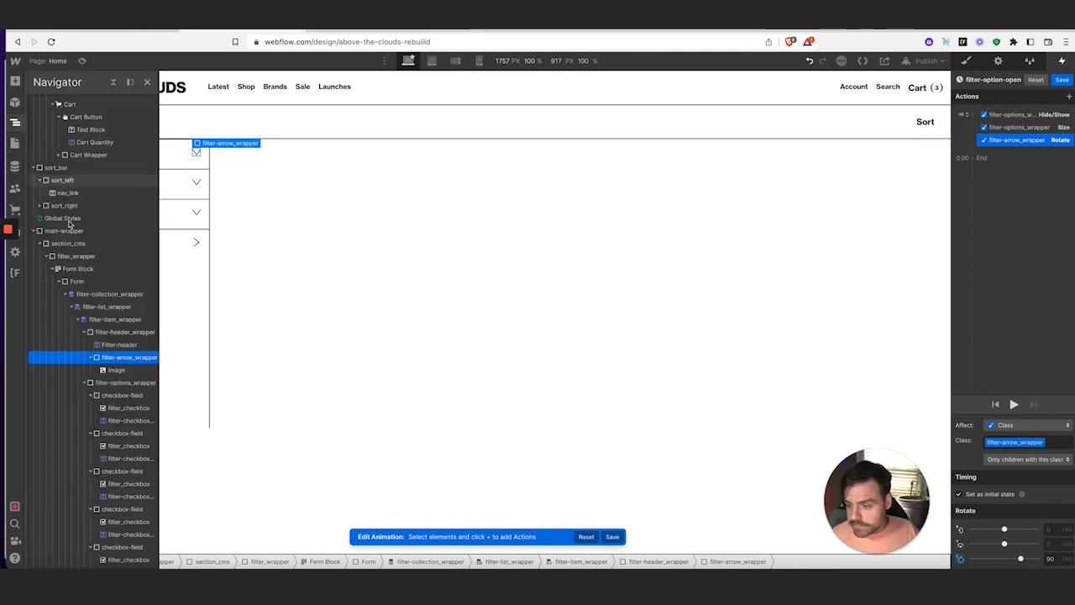
click(90, 358)
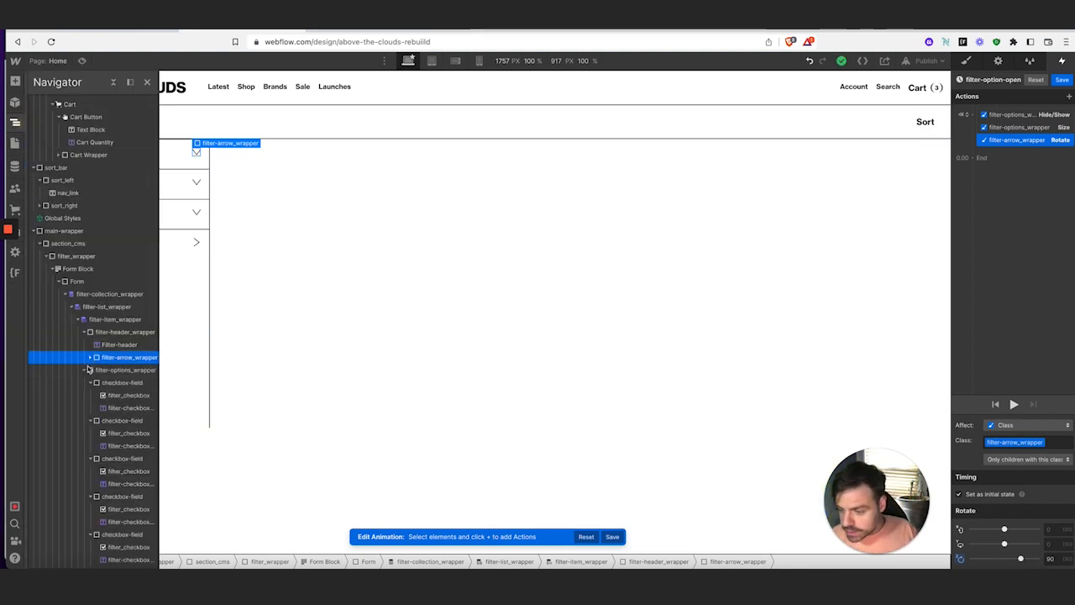
click(123, 373)
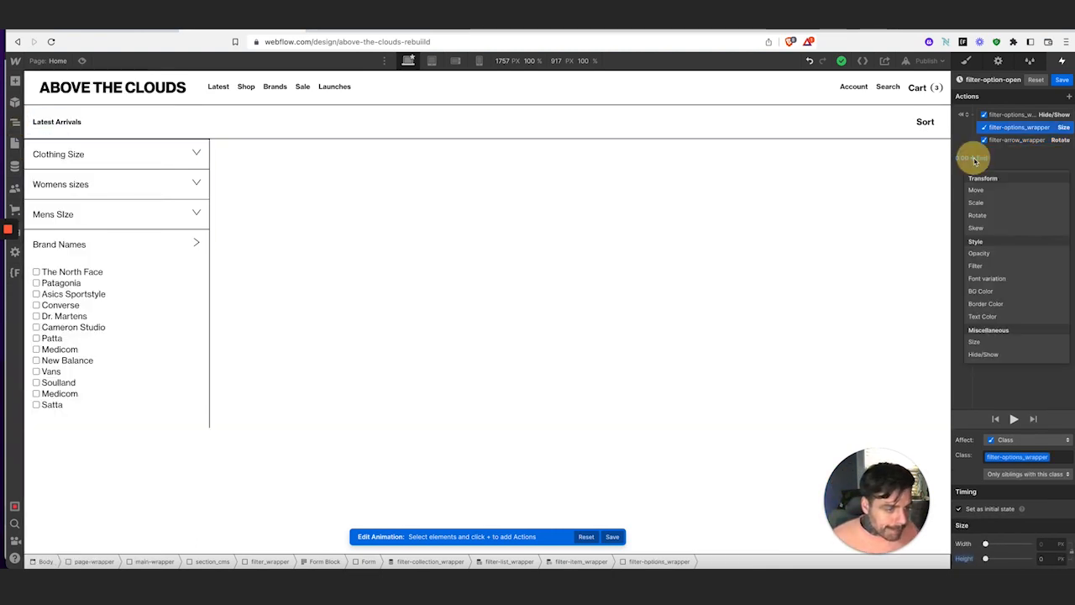
click(974, 157)
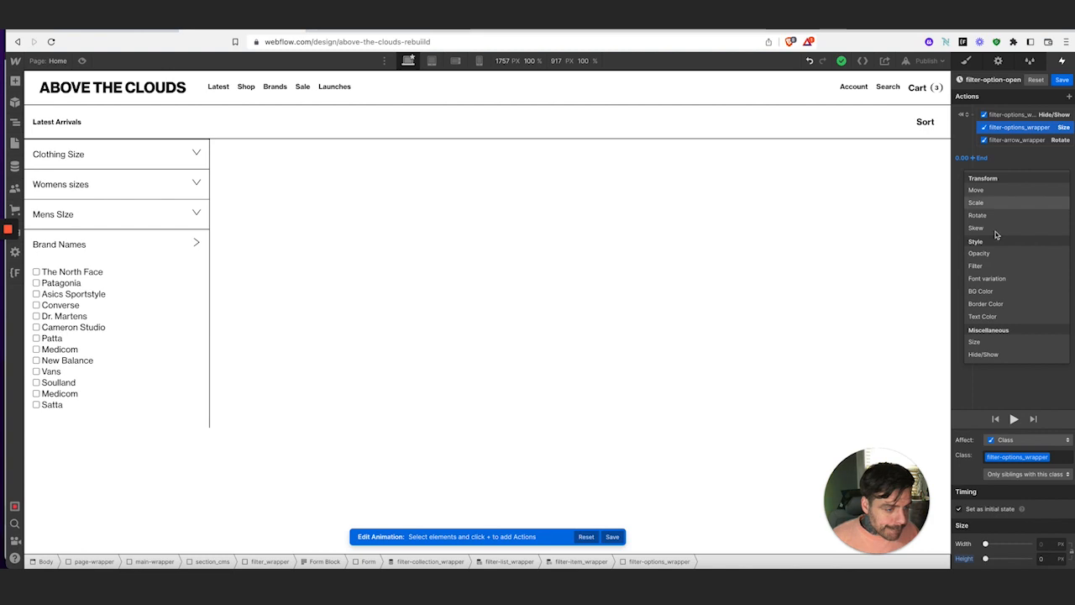
click(1010, 356)
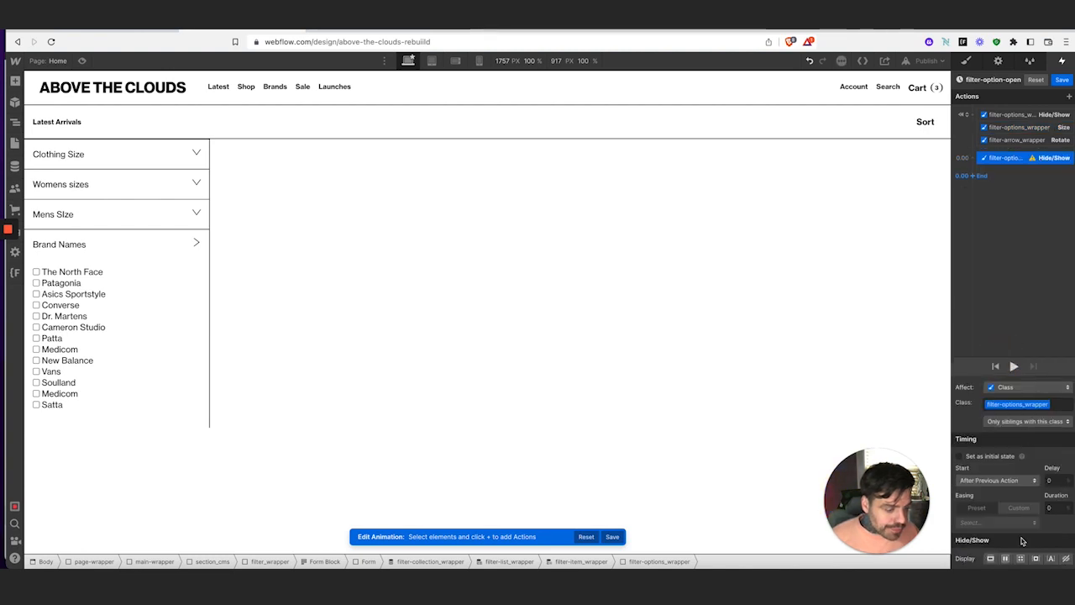
click(991, 559)
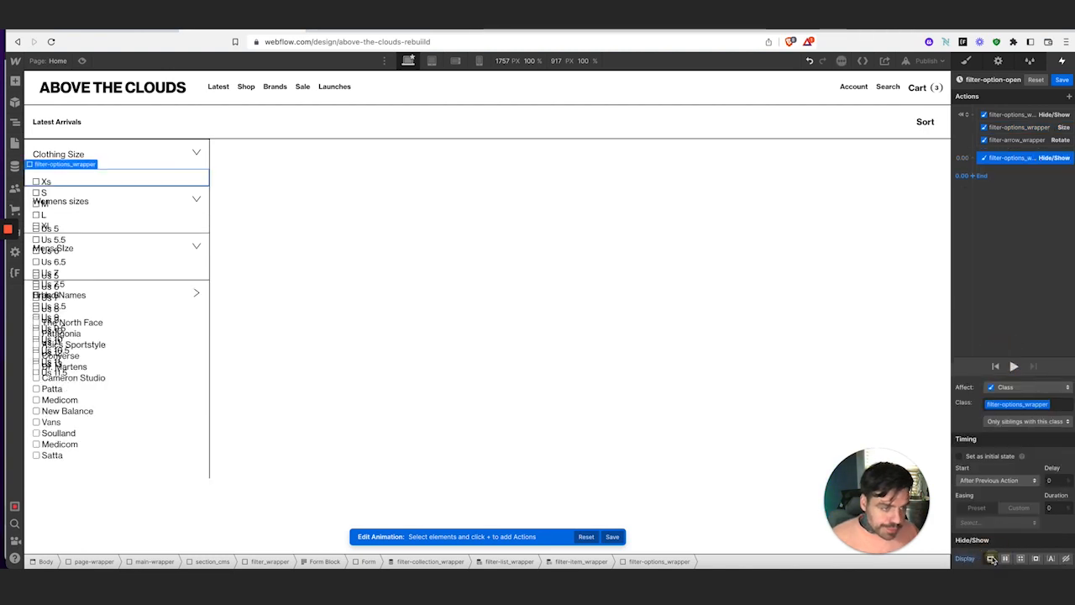
click(977, 179)
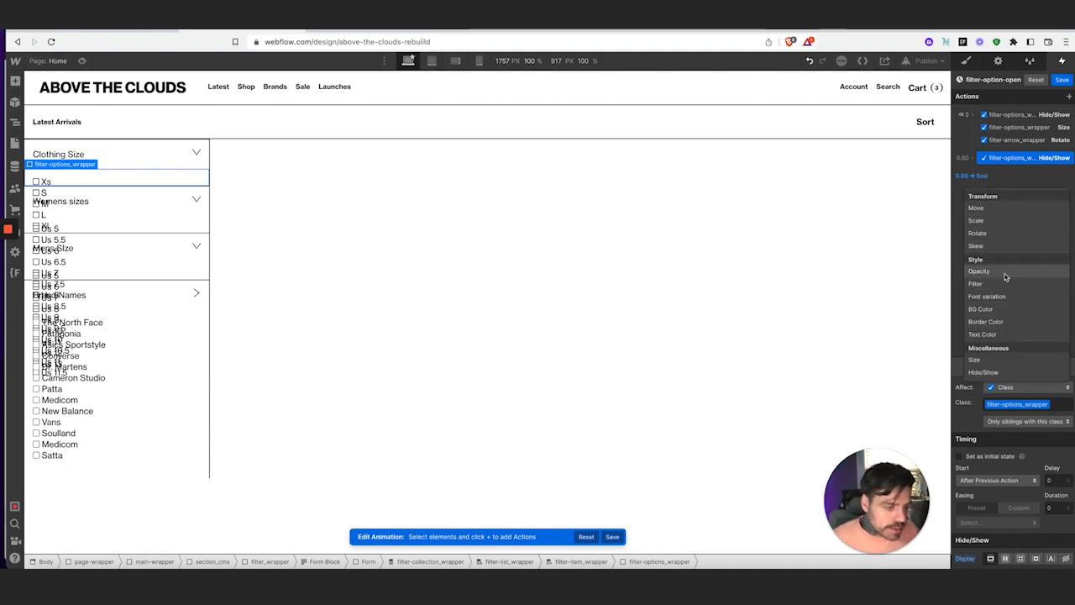
Add a Size step growing the options wrapper to auto height over 0.3 s, In Out Quad easing
click(995, 360)
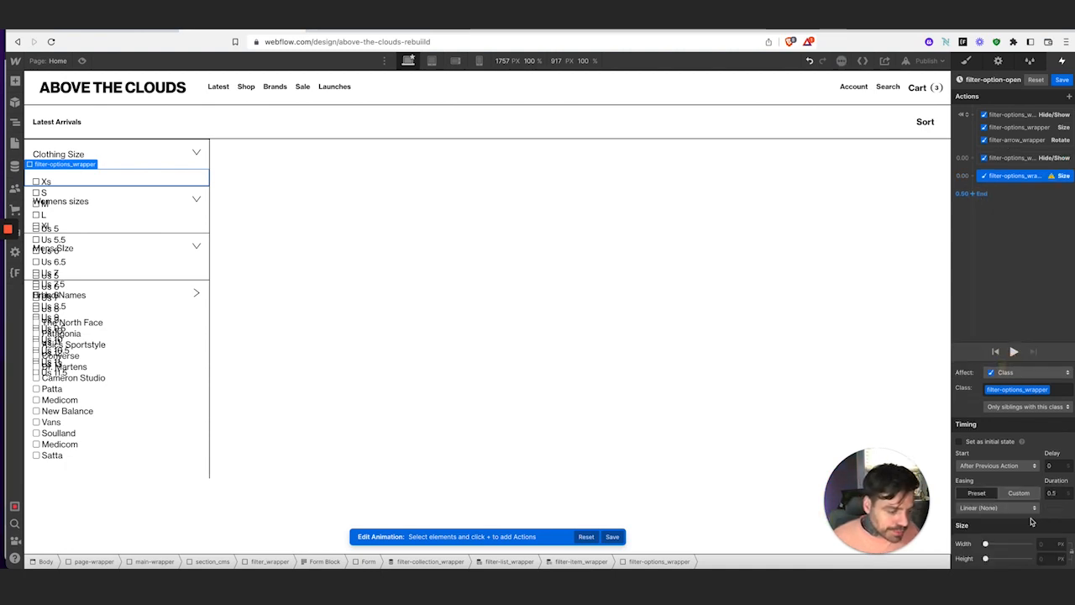
click(1052, 559)
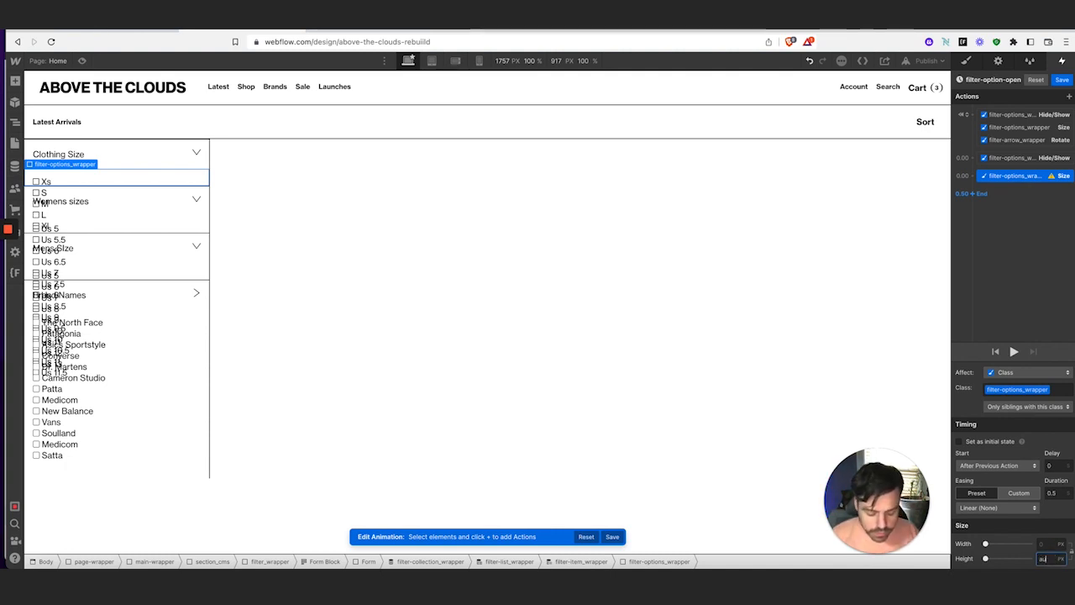
key(Return)
click(1057, 493)
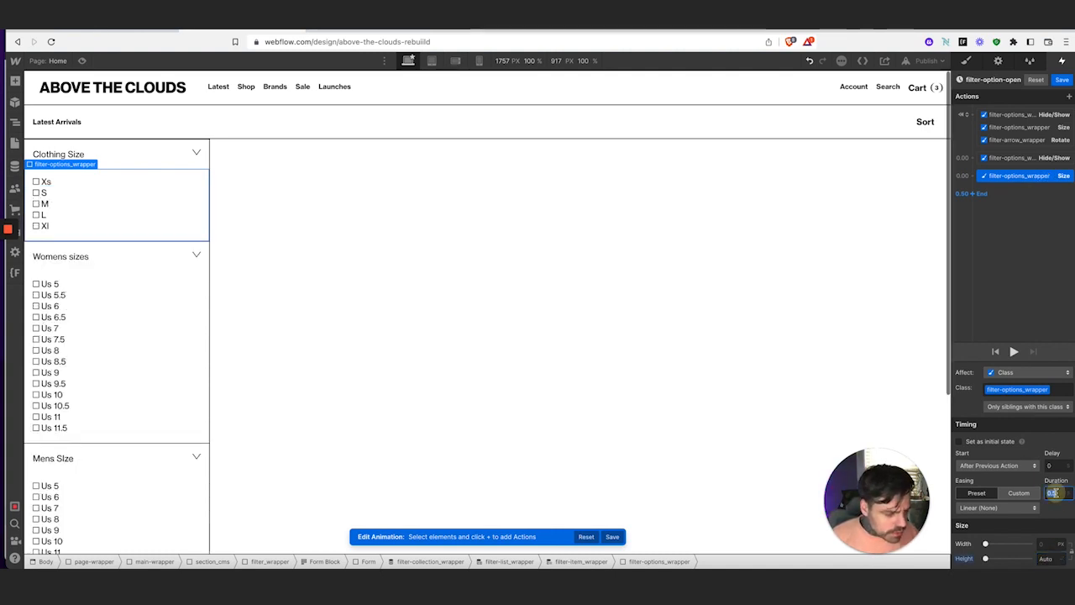
text(1.3)
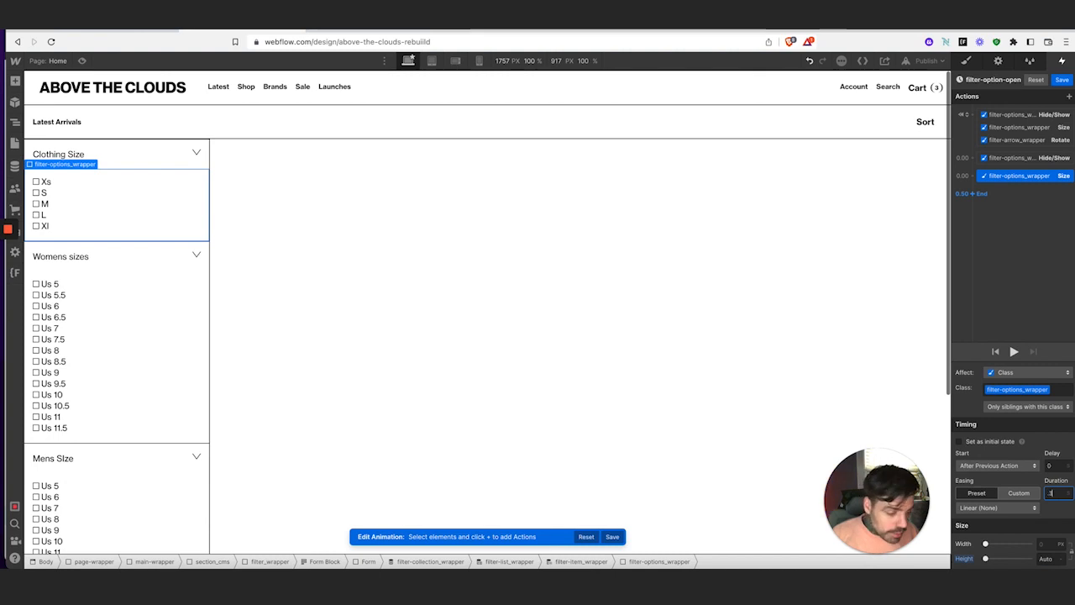
click(989, 508)
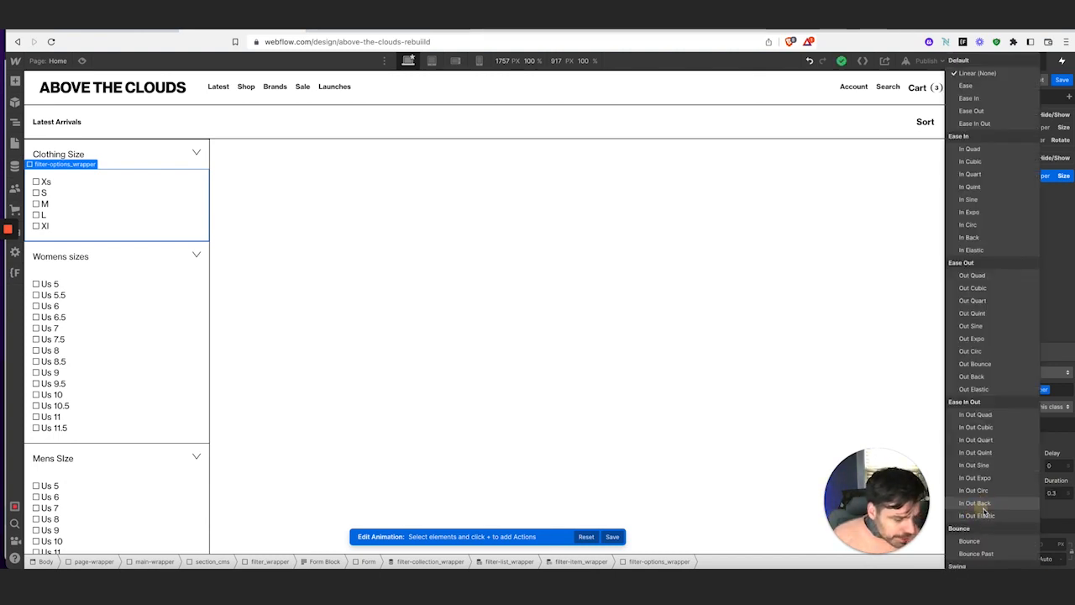
click(987, 415)
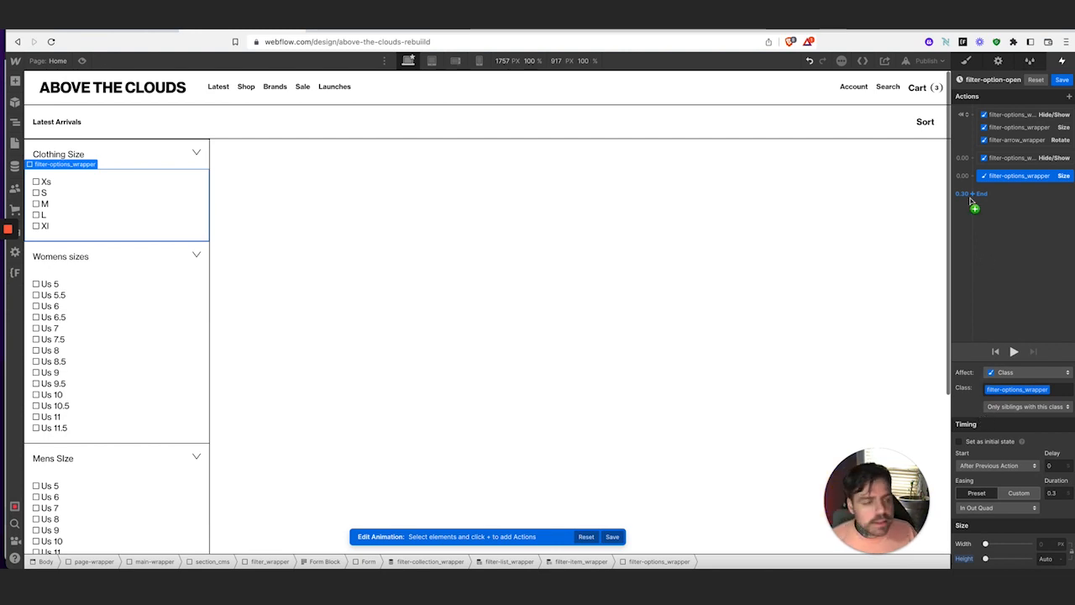
Reposition the Size step in the timeline so it runs alongside the Hide/Show step
mouse_move(1020, 176)
mouse_down()
mouse_move(1014, 163)
mouse_move(1023, 164)
mouse_up()
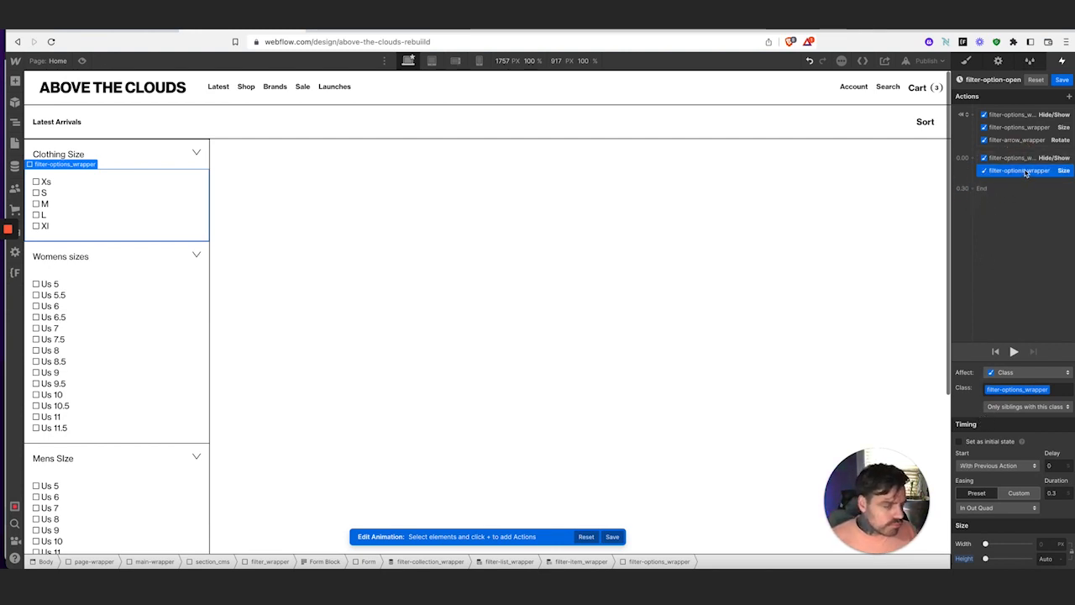
drag(1025, 173, 1026, 182)
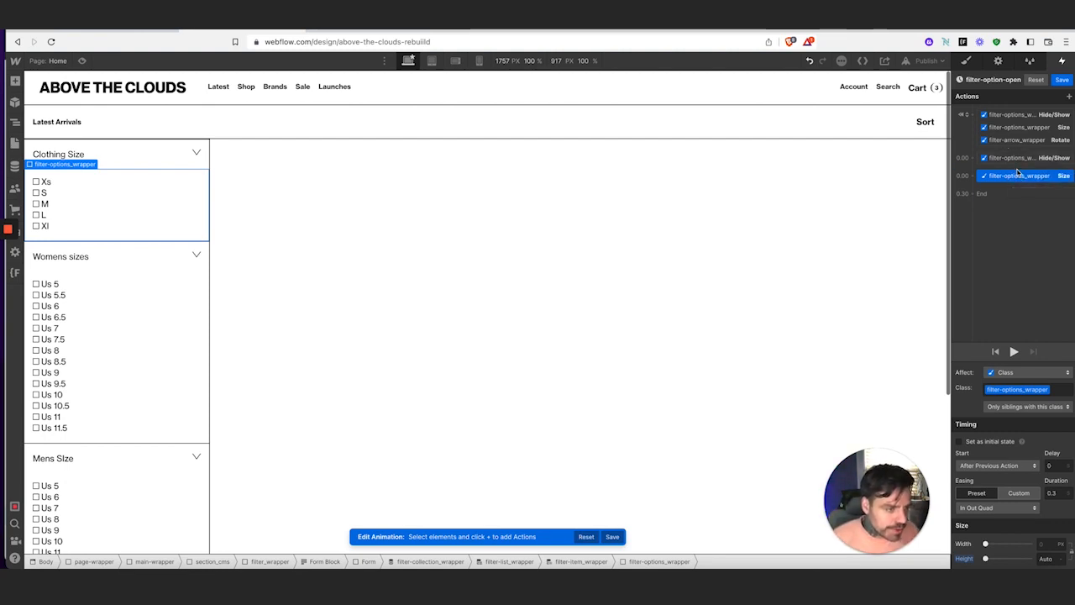
drag(1017, 179, 1020, 148)
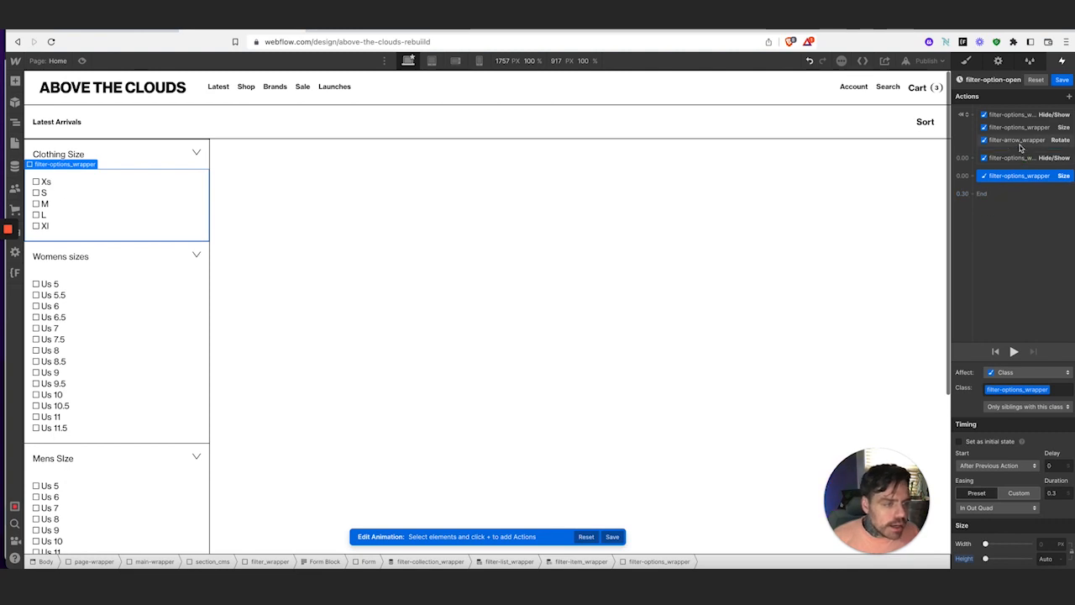
click(1020, 141)
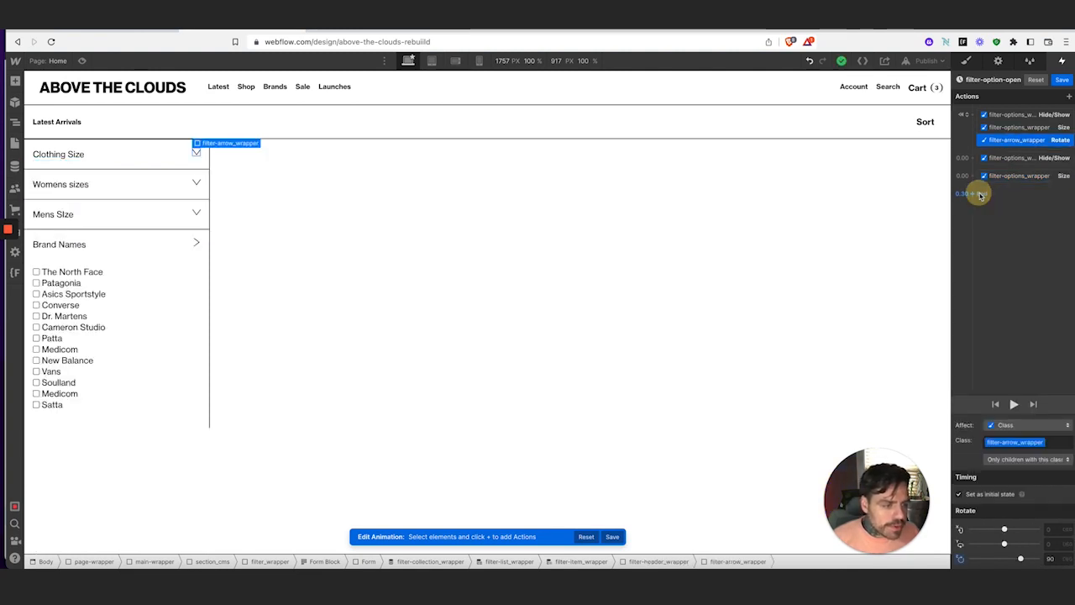
Add a Rotate step turning the filter arrow to -90° over 0.2 s with In Out Quad, then save
click(973, 193)
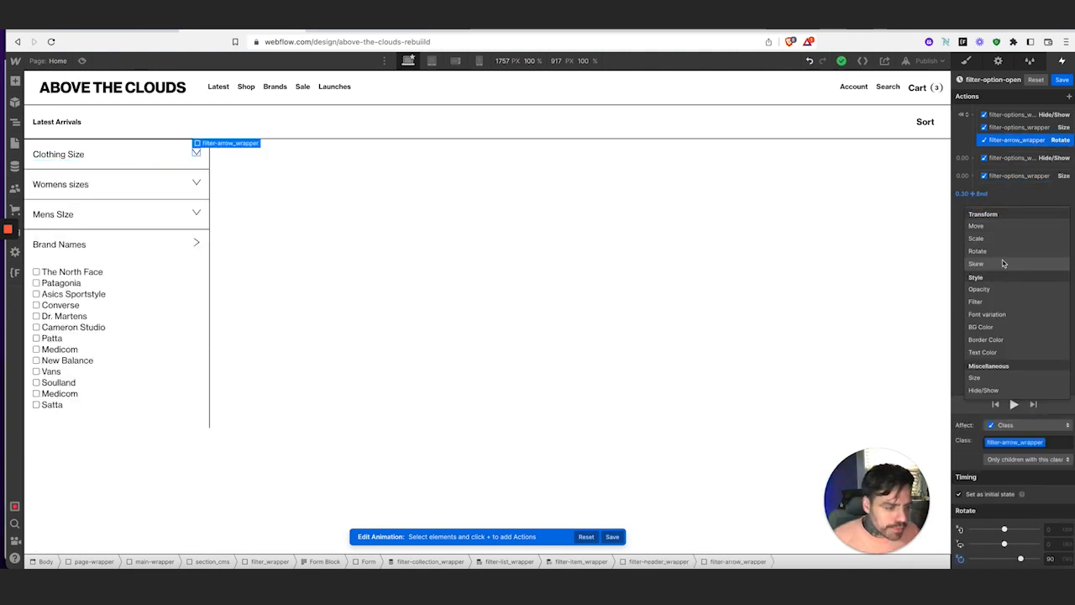
click(1000, 251)
drag(999, 193, 1009, 179)
click(1062, 477)
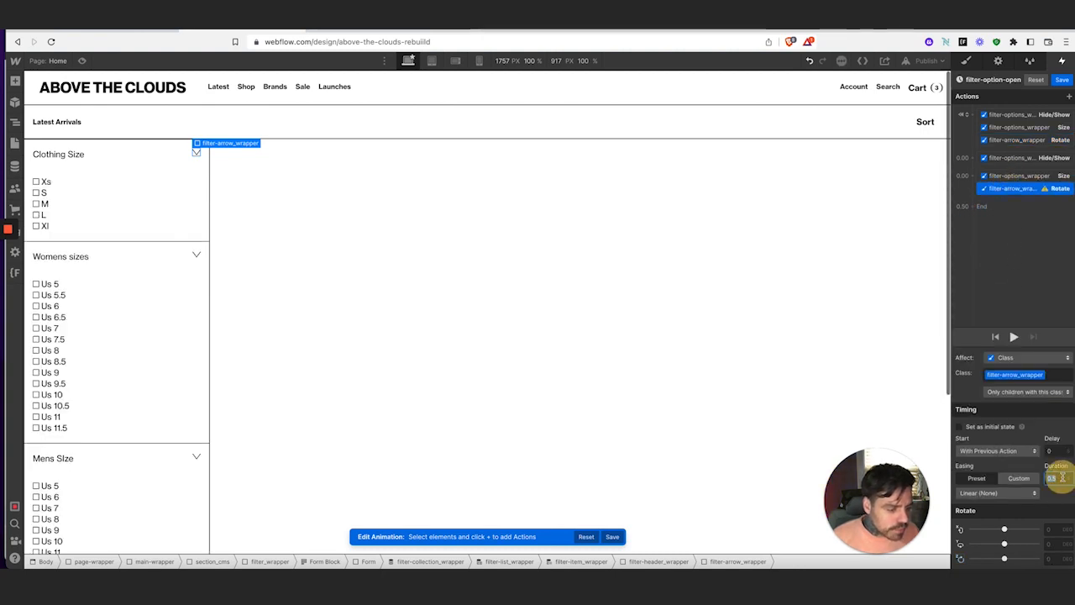
text(2)
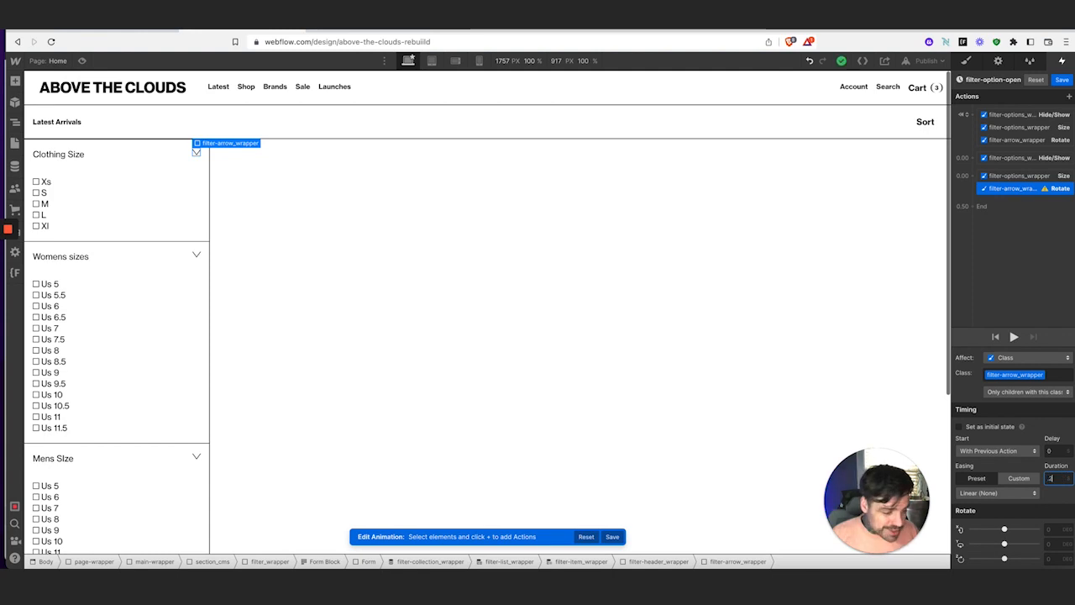
click(1008, 494)
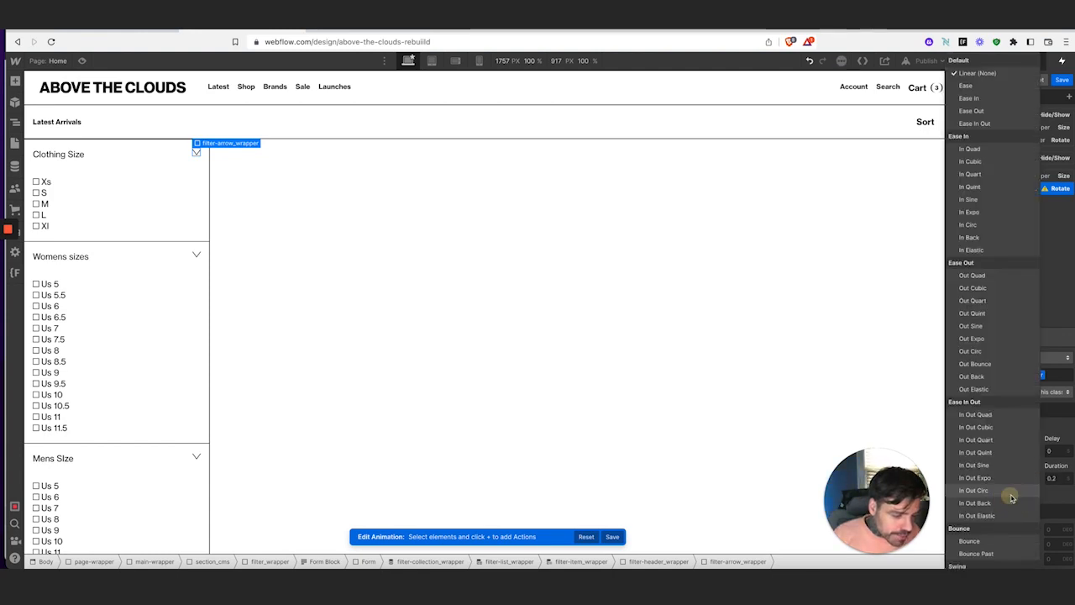
click(1008, 415)
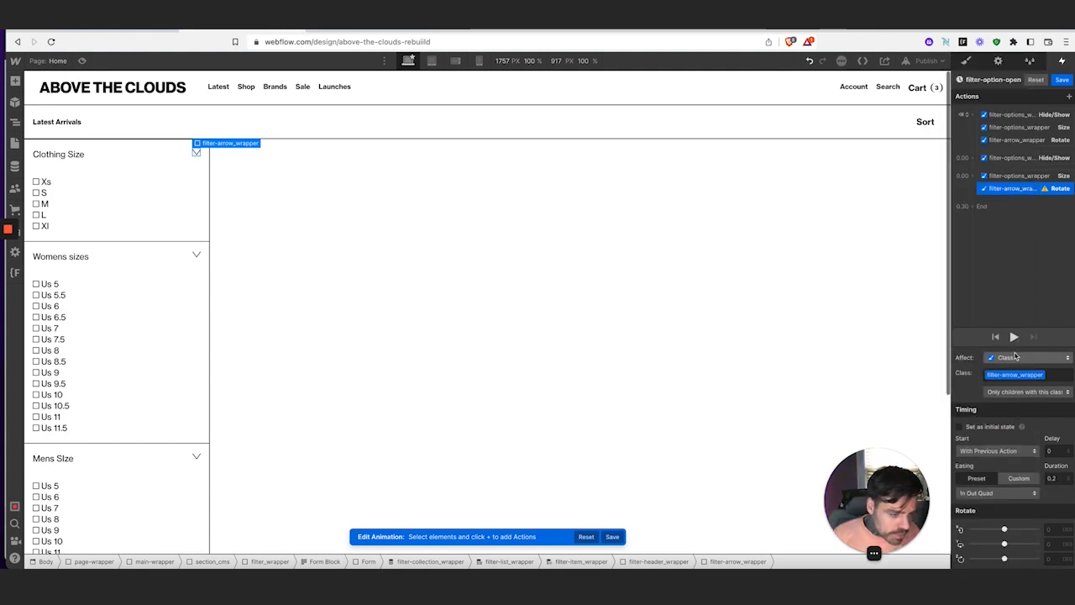
click(1050, 558)
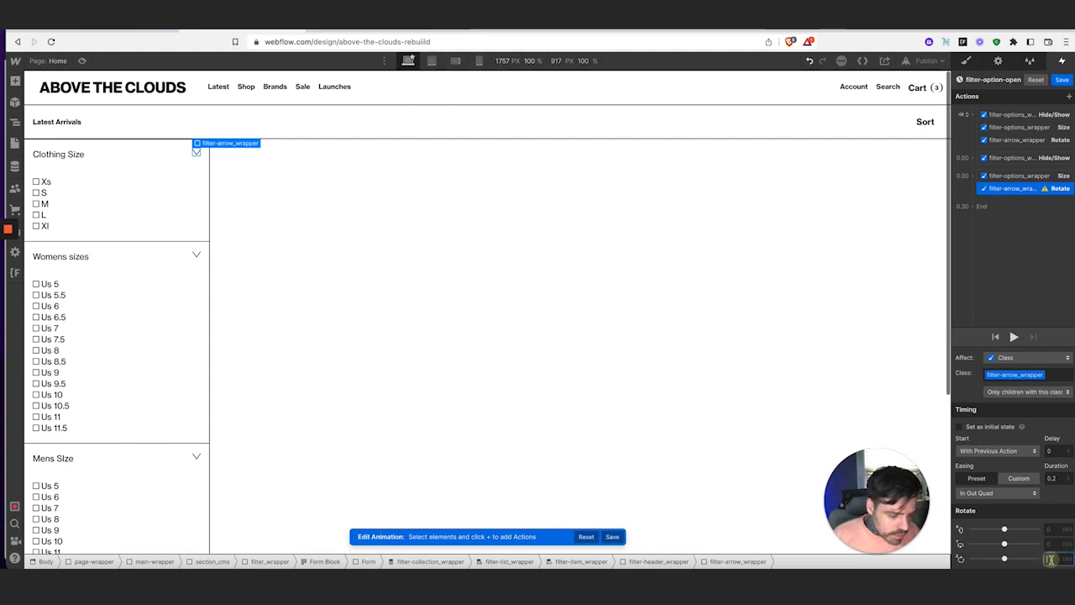
text(-90)
key(Return)
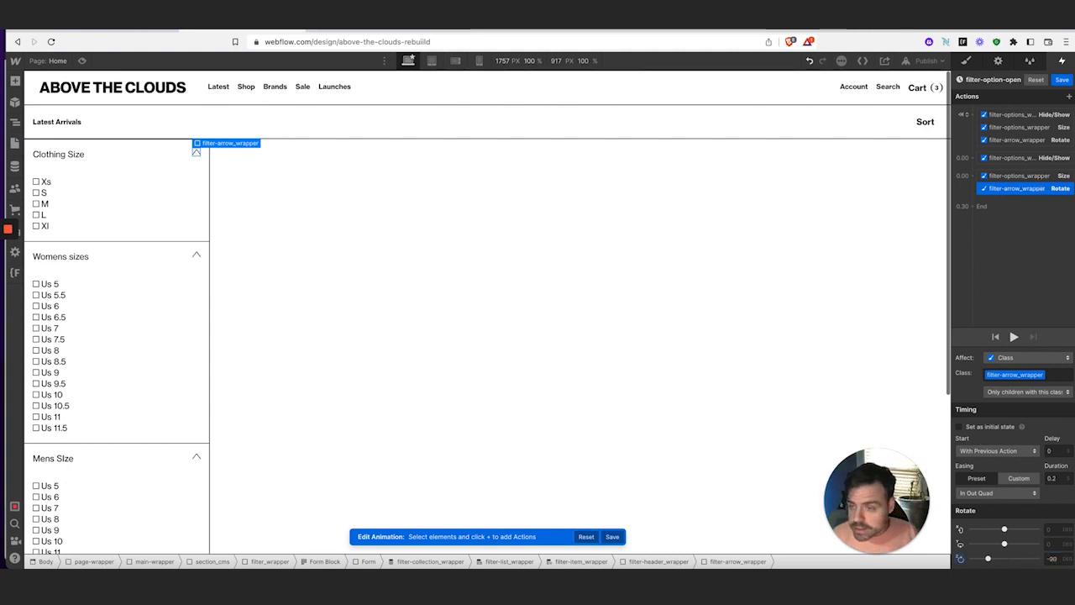
click(1063, 81)
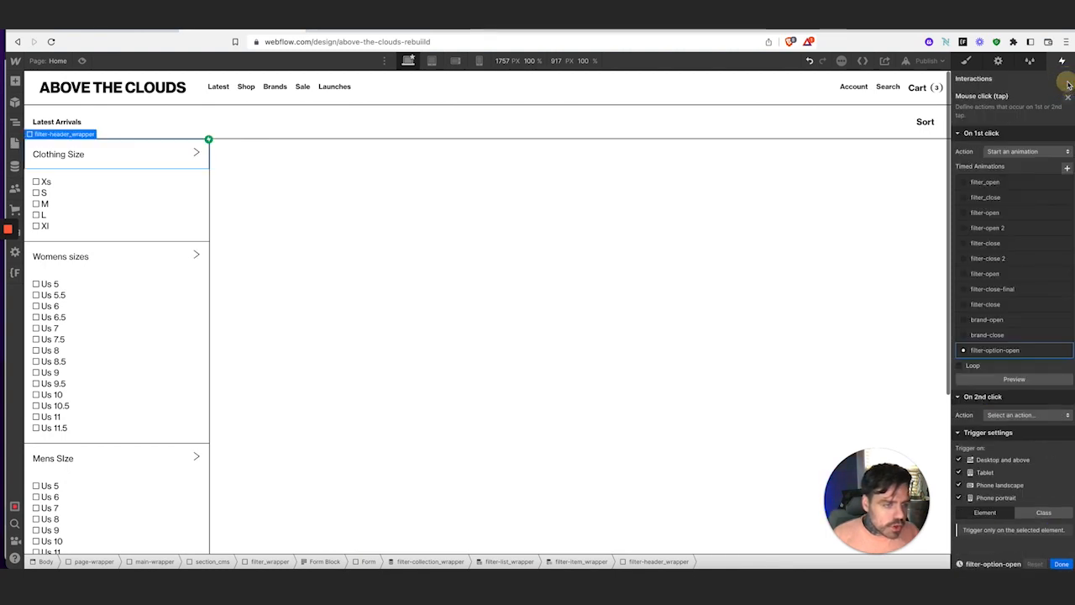
Preview the page, expand the Clothing Size, Womens sizes and Mens Size filters, then retry Womens sizes
click(81, 60)
click(142, 167)
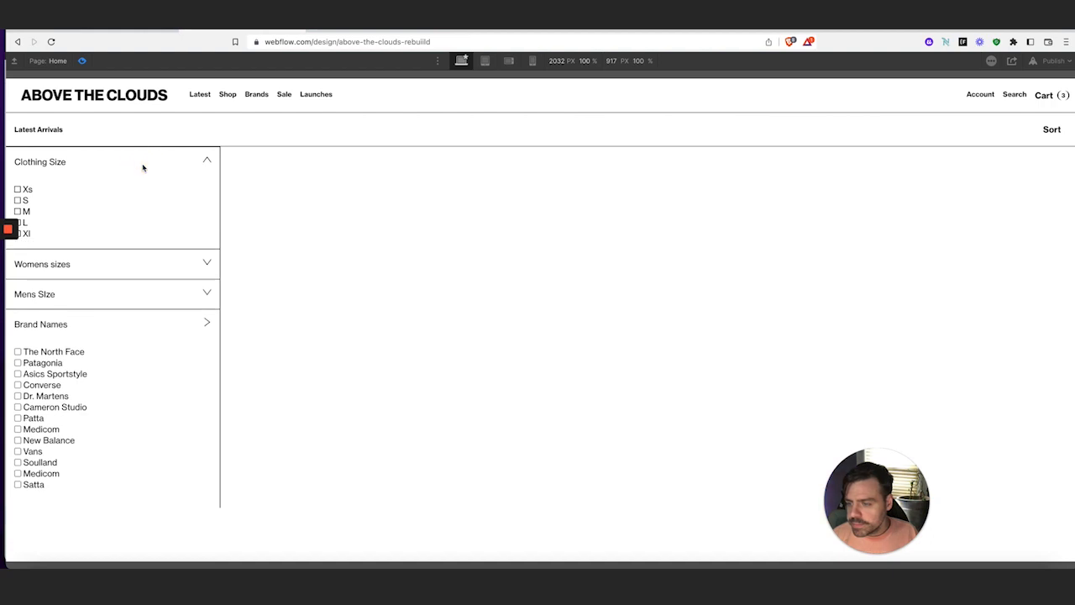
click(162, 264)
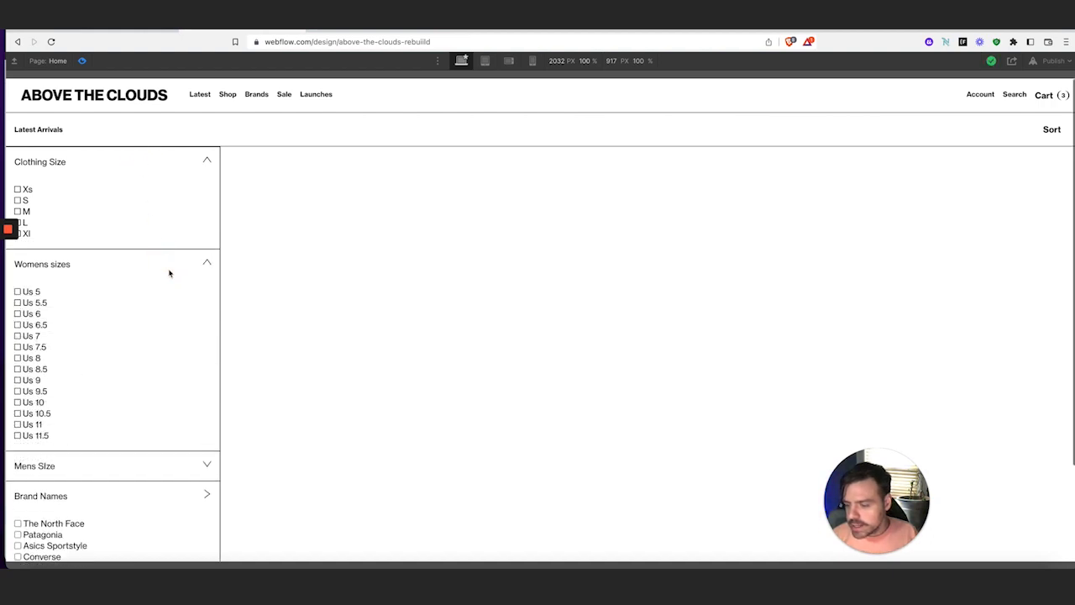
click(178, 463)
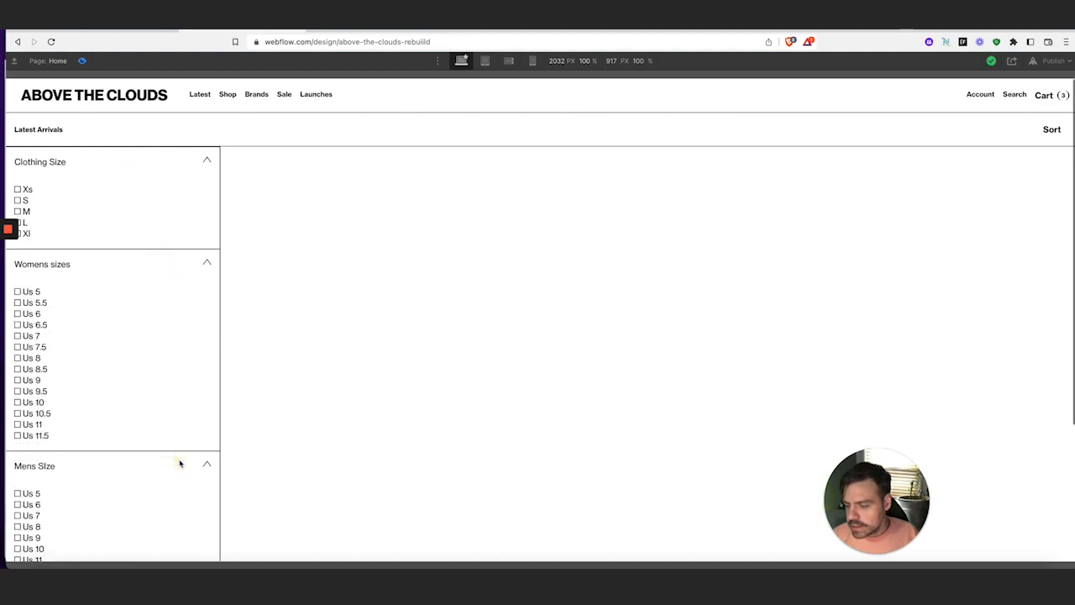
click(185, 261)
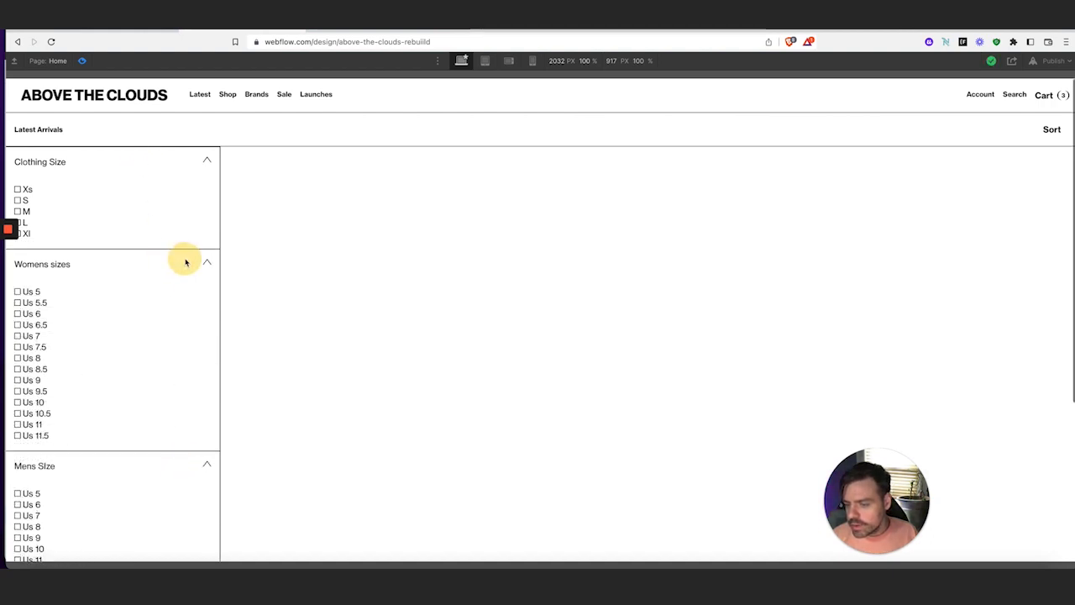
Set the header's second click to start filter-option-open 2, a duplicate, and open it for editing
click(84, 60)
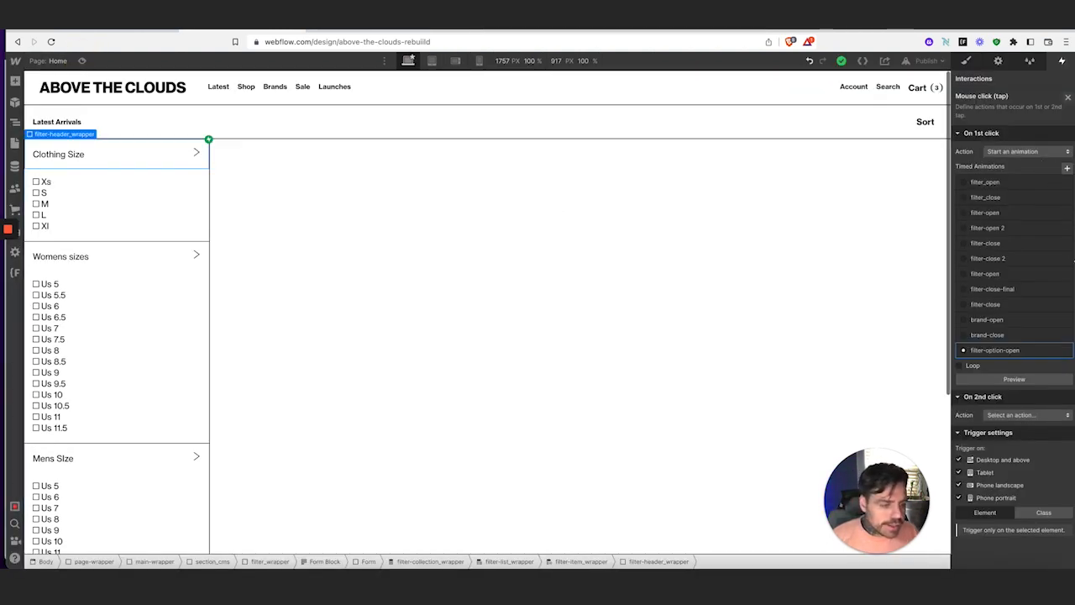
click(1032, 415)
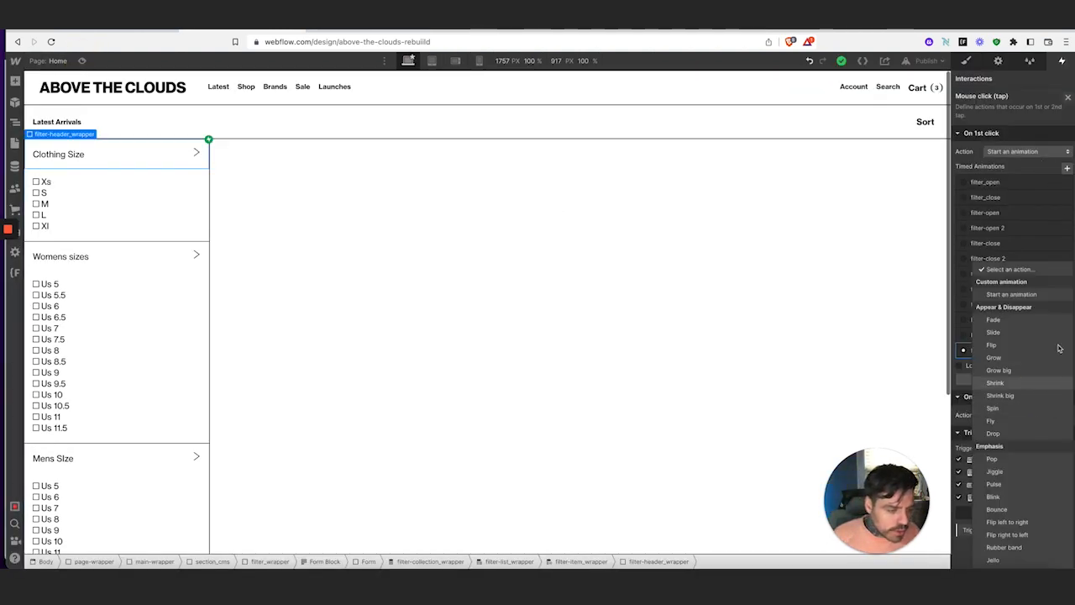
click(1039, 294)
scroll(1050, 362, down, 2)
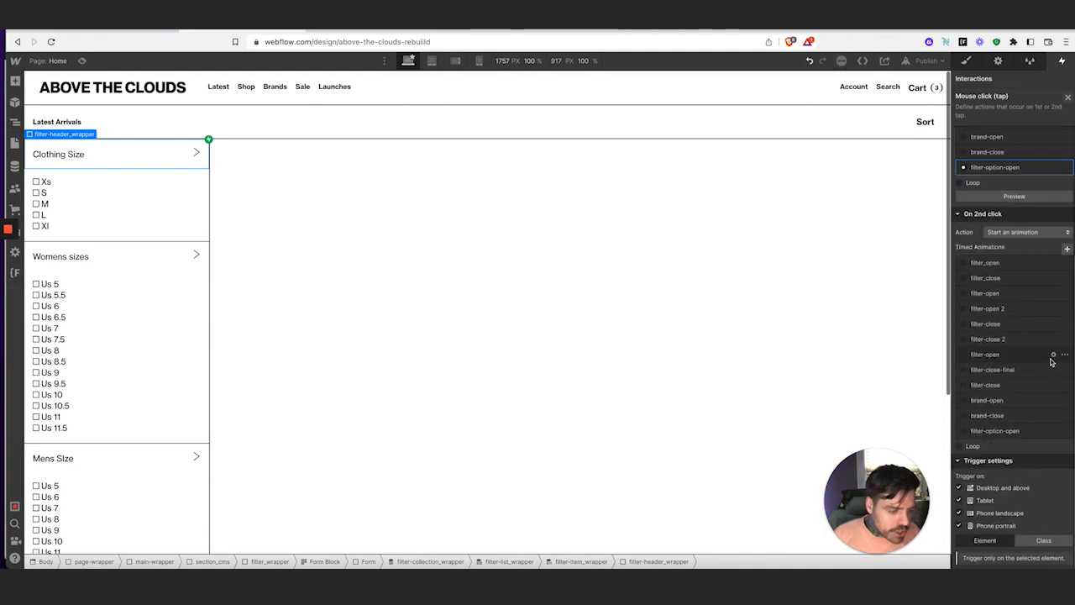
click(1064, 430)
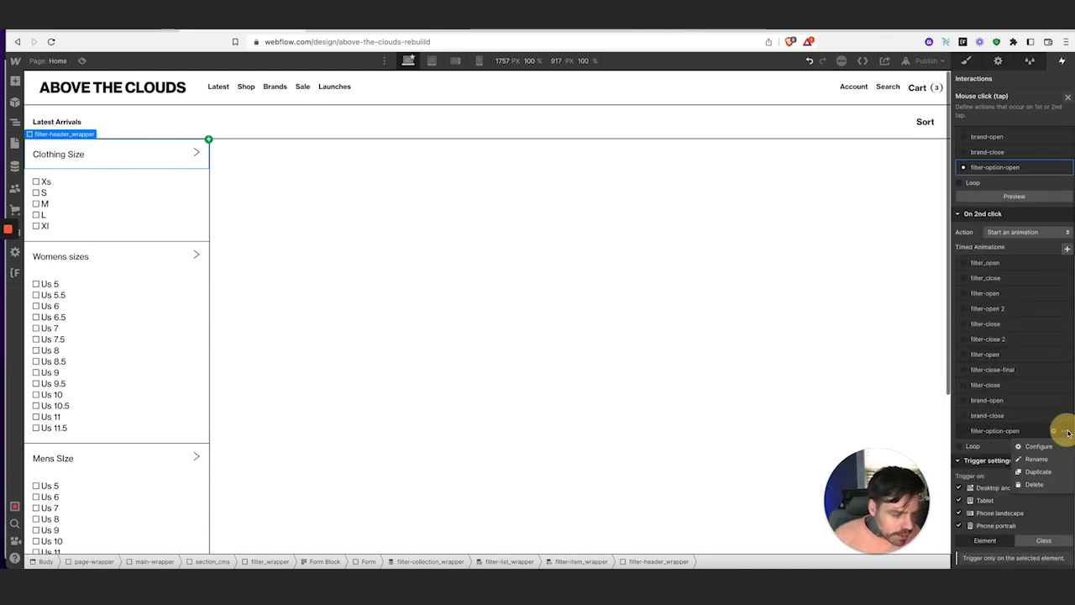
click(1050, 476)
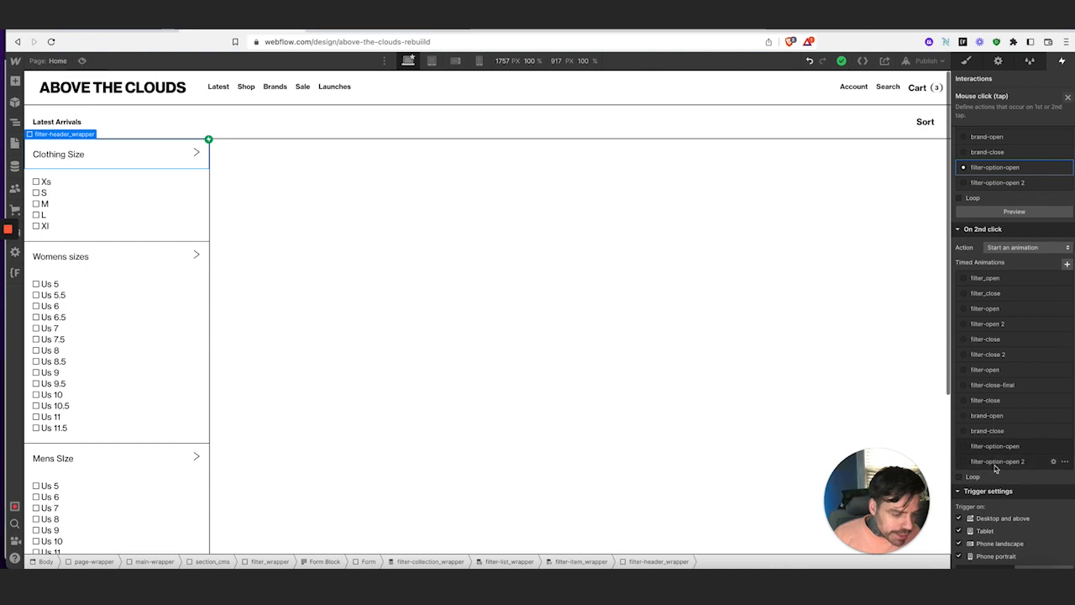
click(965, 462)
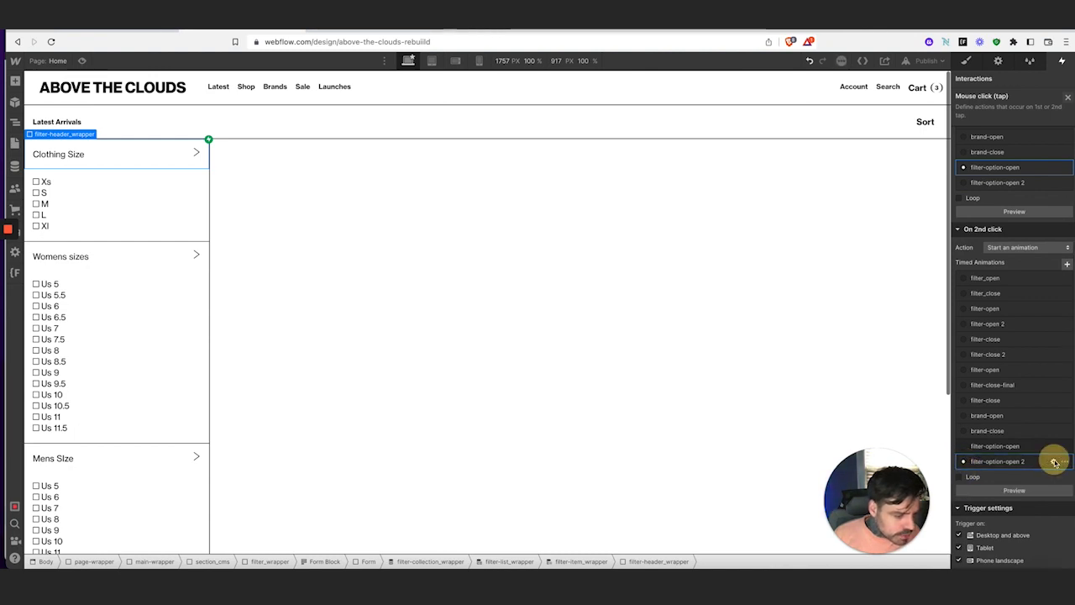
click(1055, 462)
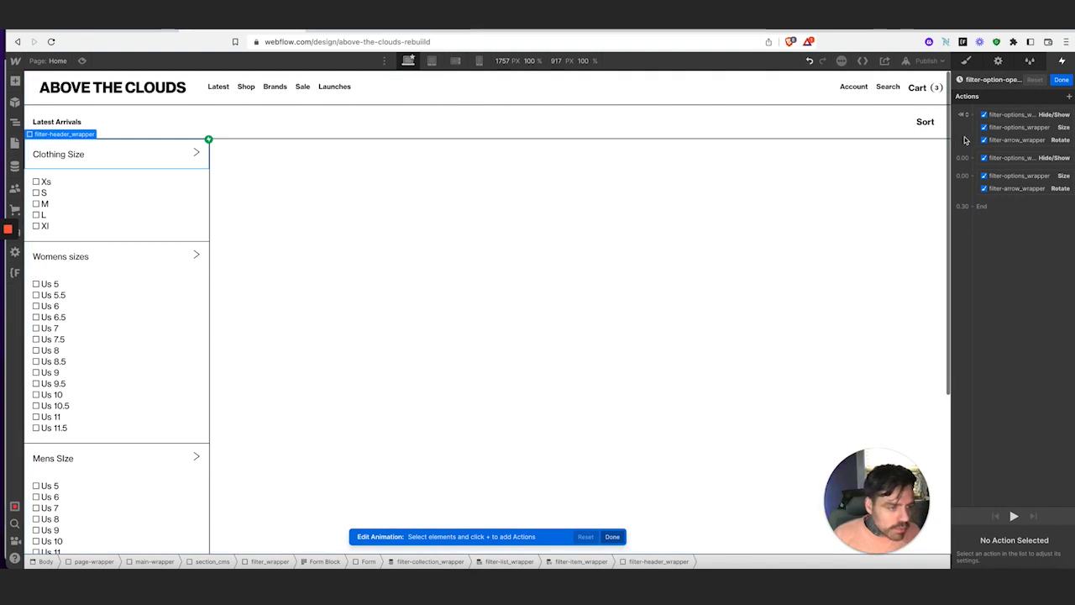
Delete the initial arrow Rotate and options Size actions from filter-option-open 2
click(1016, 140)
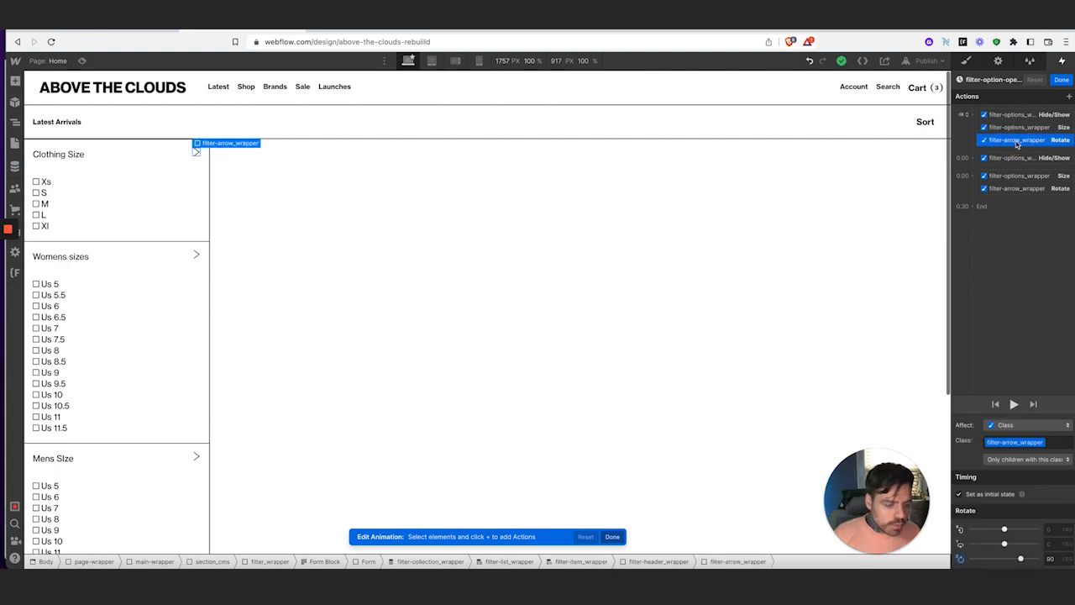
key(Delete)
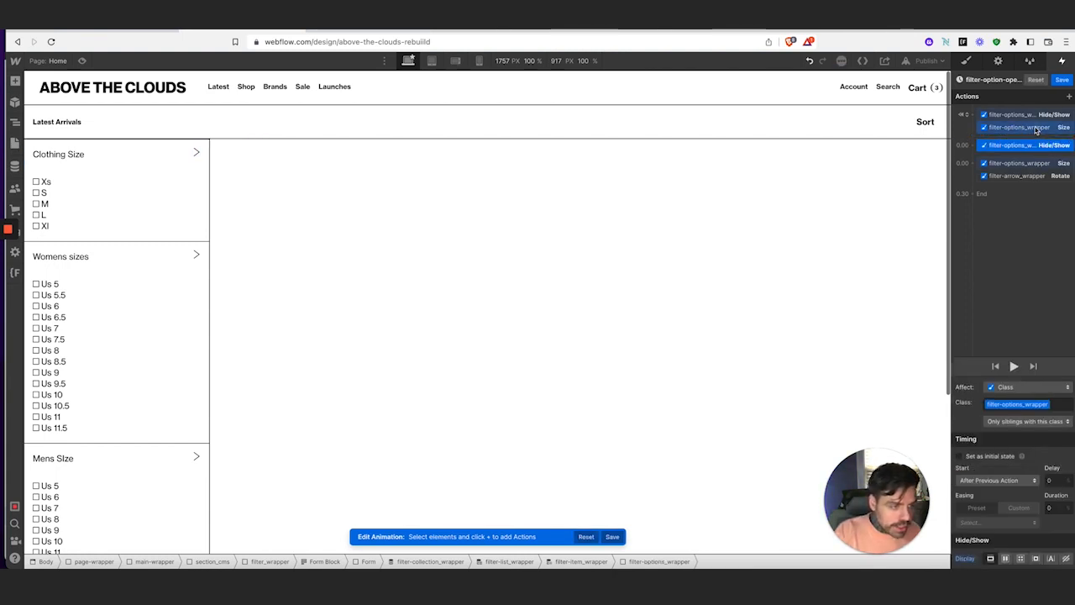
click(1038, 129)
key(Delete)
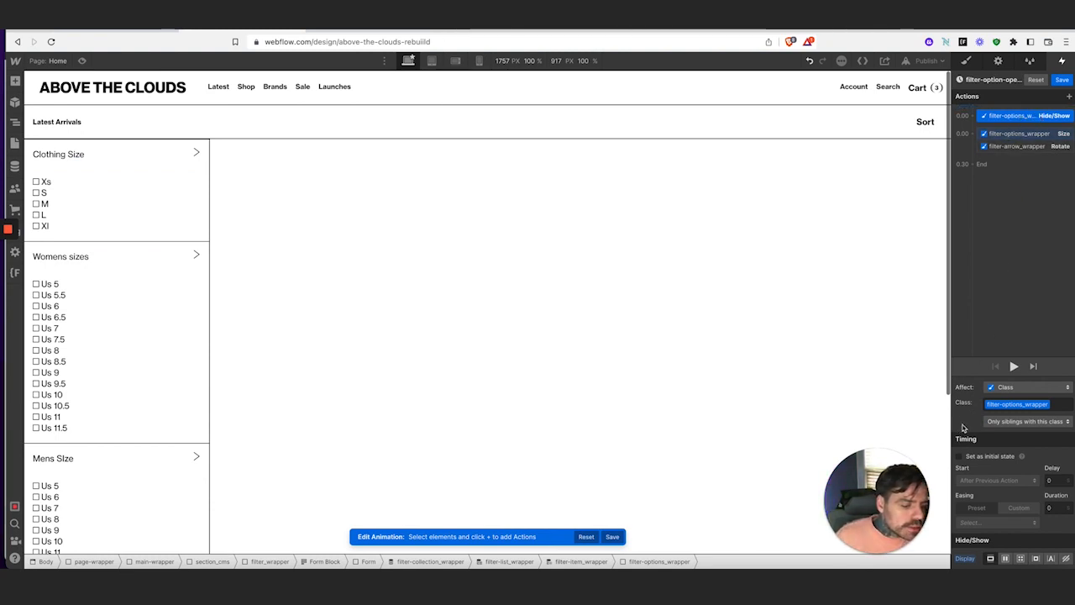
Set Hide/Show to display none, Size Height 0 and Rotate Z 90, then save
click(1065, 557)
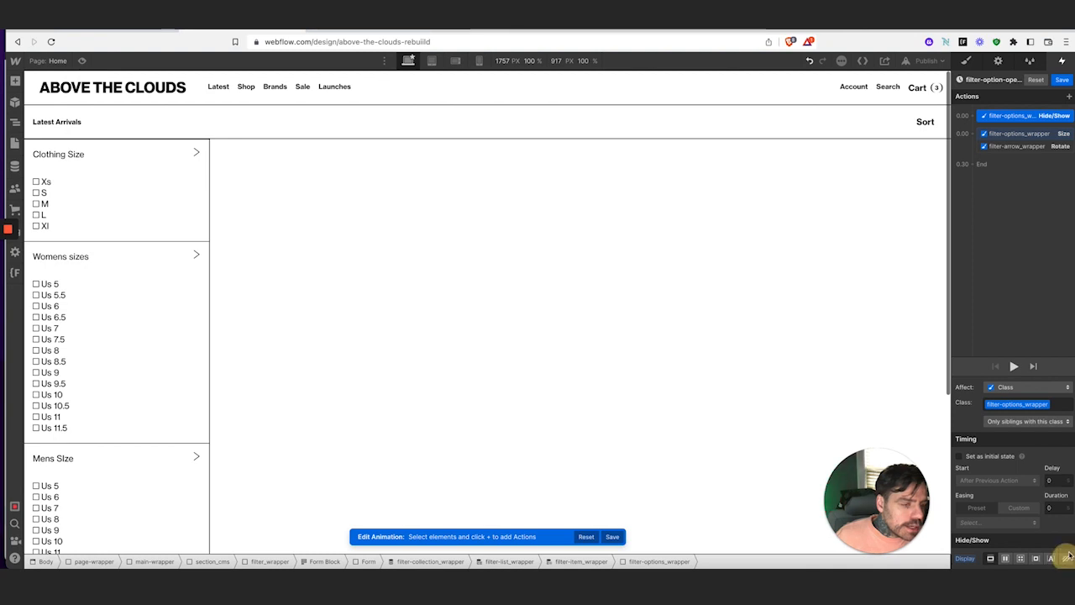
click(1018, 136)
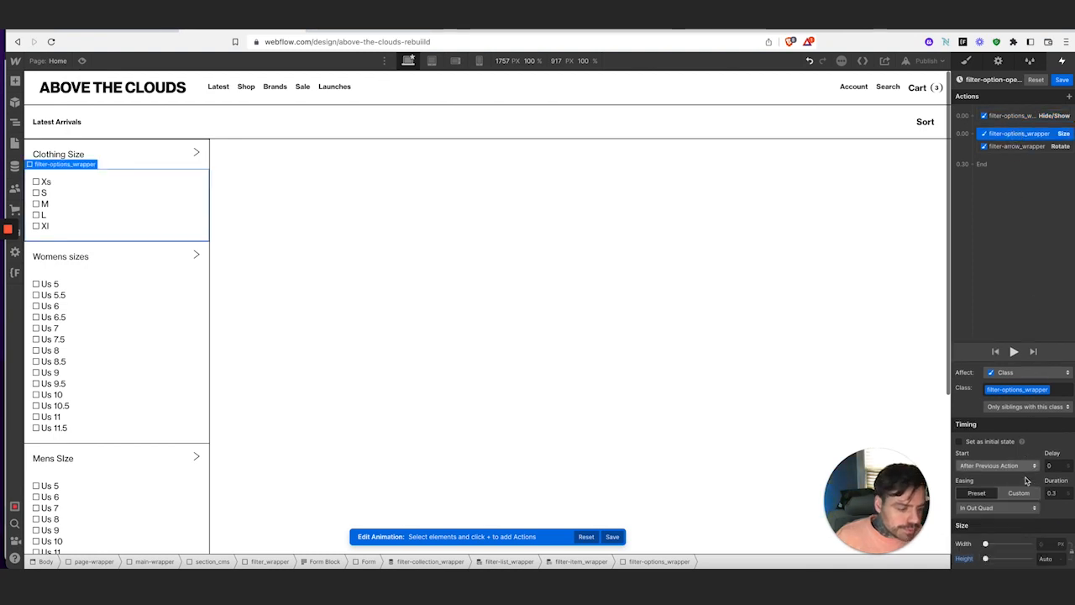
click(1050, 559)
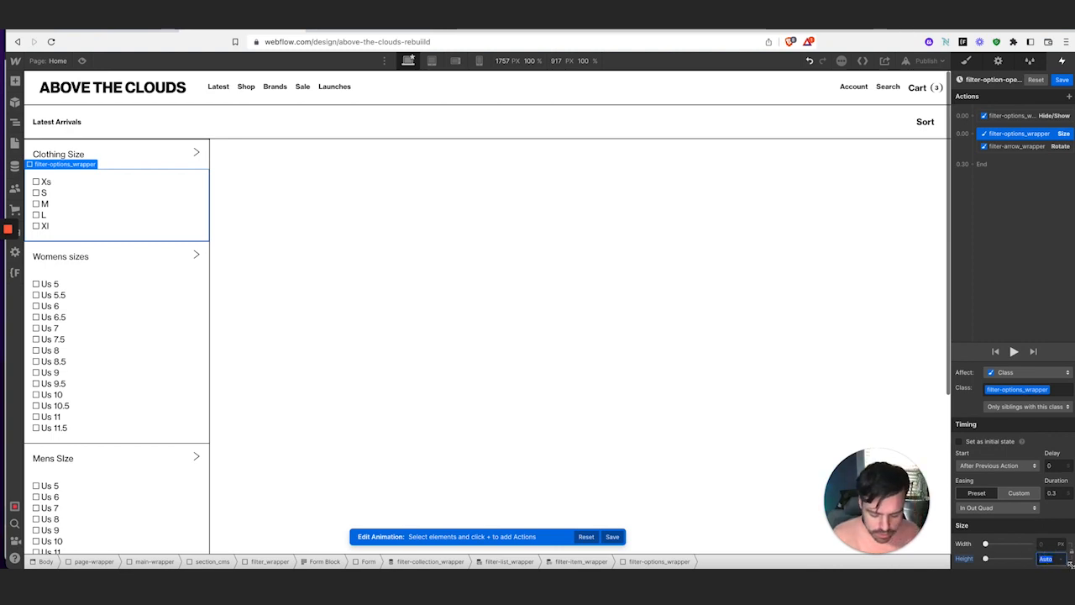
key(Return)
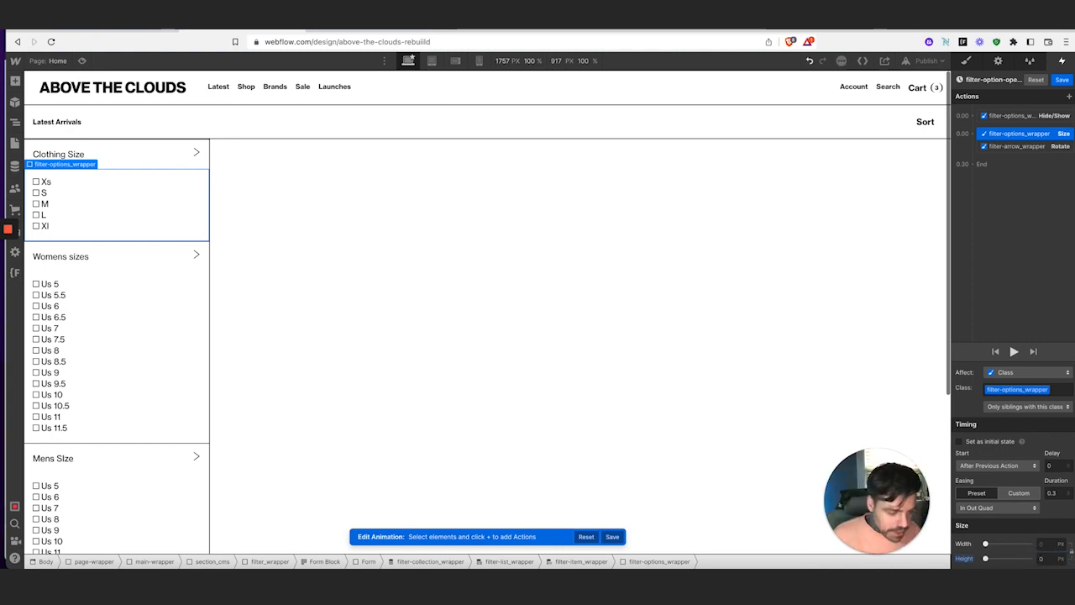
click(1018, 146)
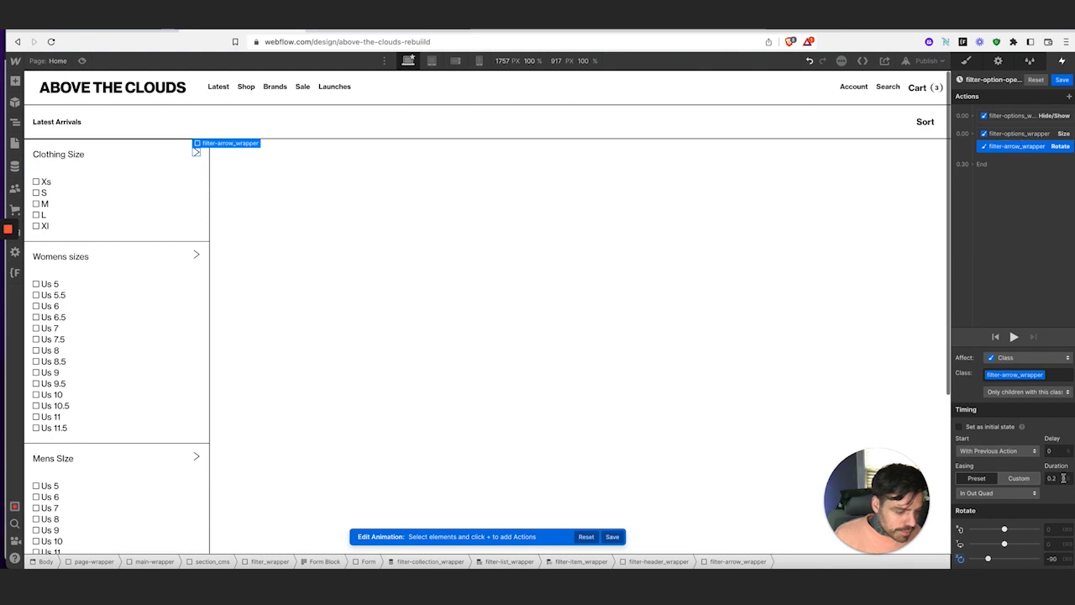
click(1059, 557)
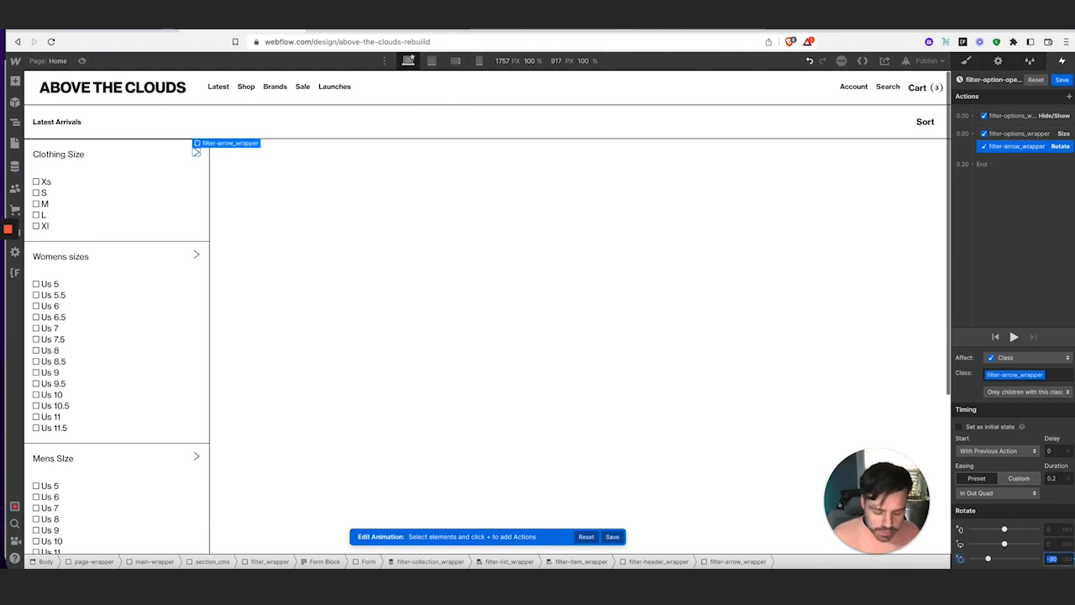
click(1062, 79)
Preview the page and expand the Clothing Size, Womens sizes and Mens Size filters
click(82, 61)
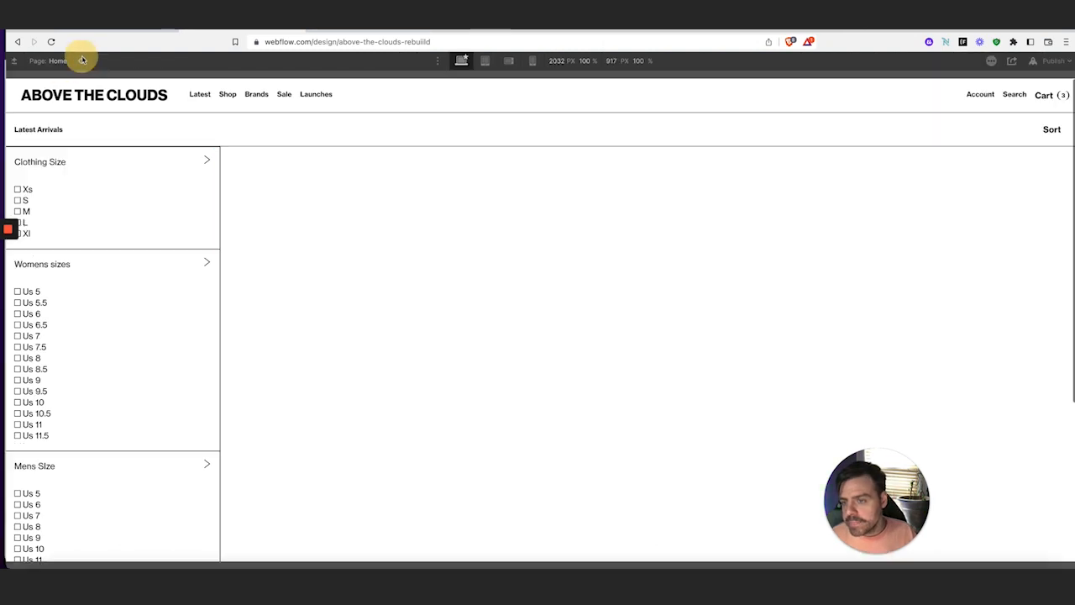
click(134, 170)
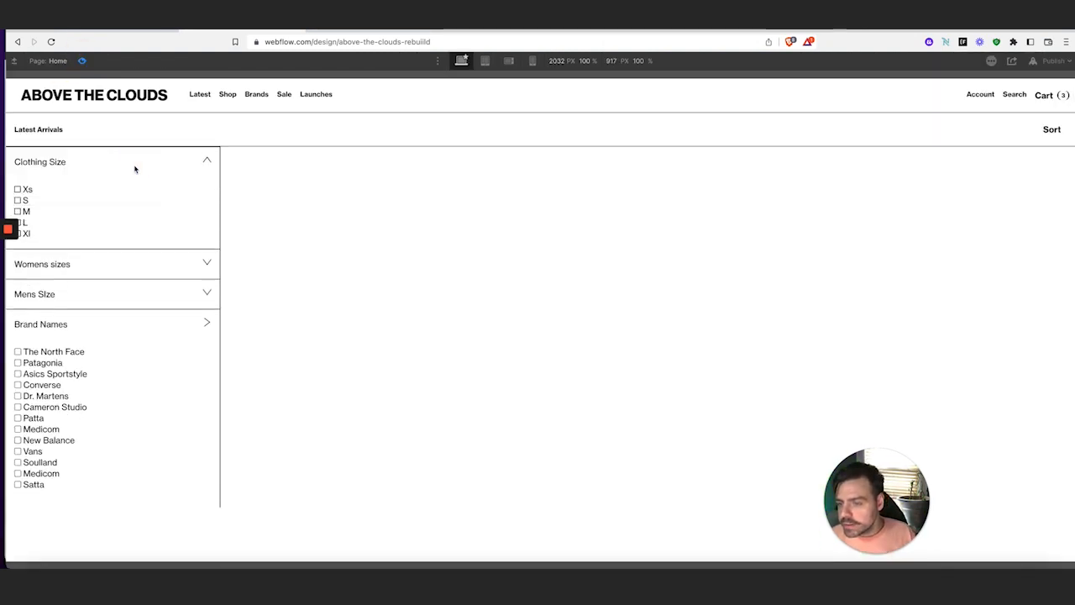
click(155, 271)
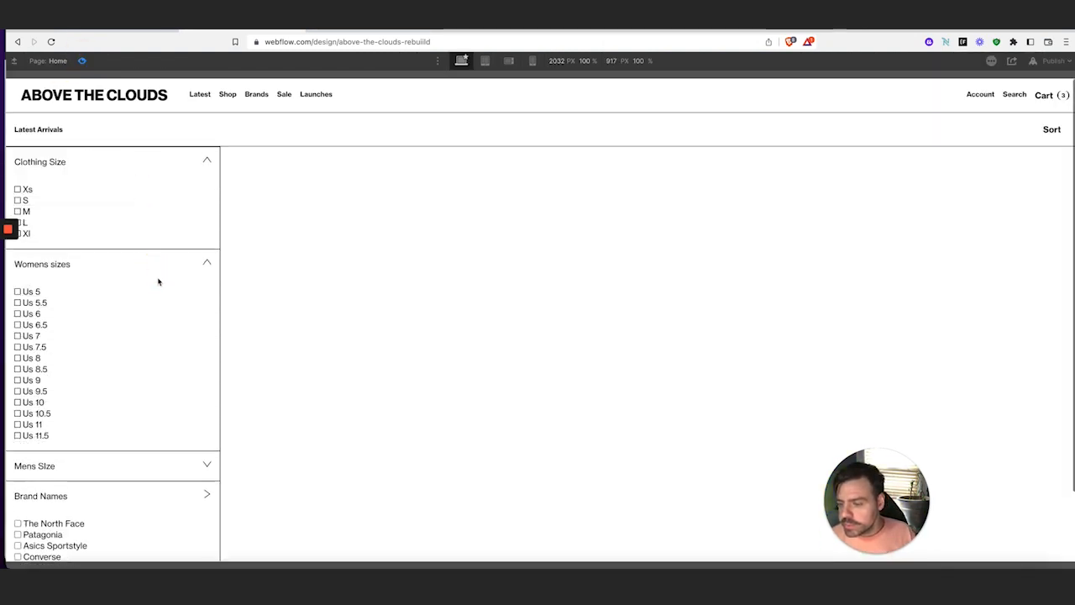
click(157, 472)
scroll(159, 444, down, 4)
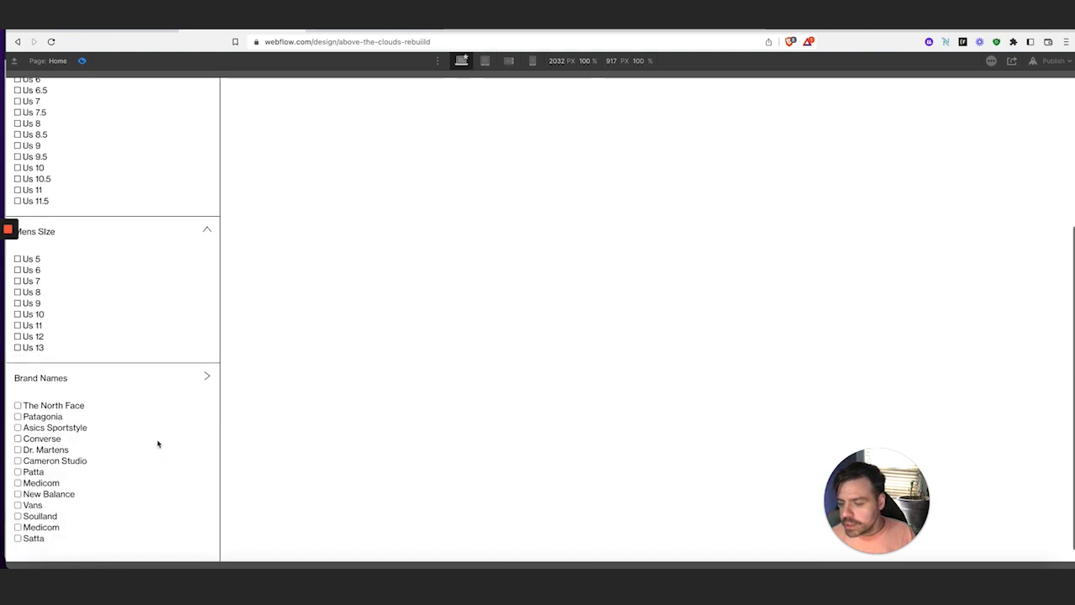
scroll(158, 444, up, 4)
Collapse and reopen the Womens sizes and Mens Size lists repeatedly, then exit Preview
click(149, 267)
click(156, 294)
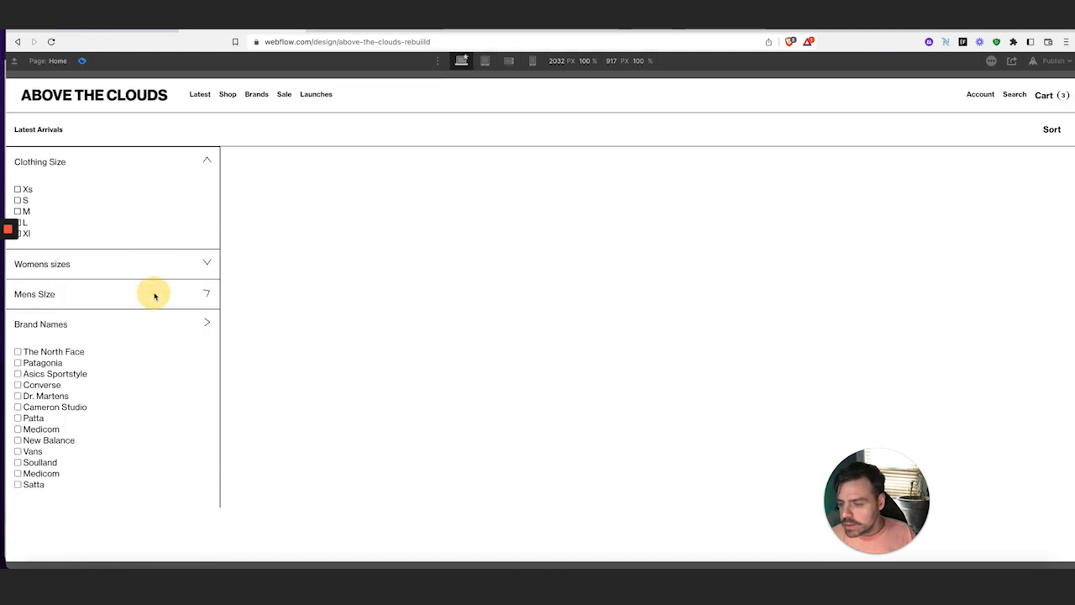
click(156, 294)
click(157, 294)
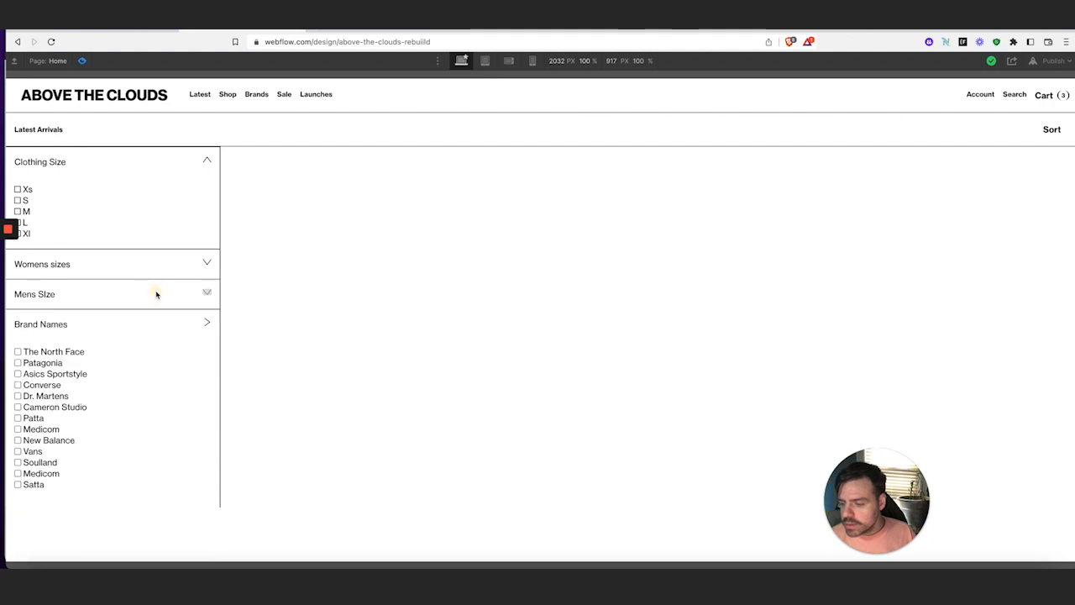
click(157, 294)
click(156, 294)
click(156, 294)
click(192, 294)
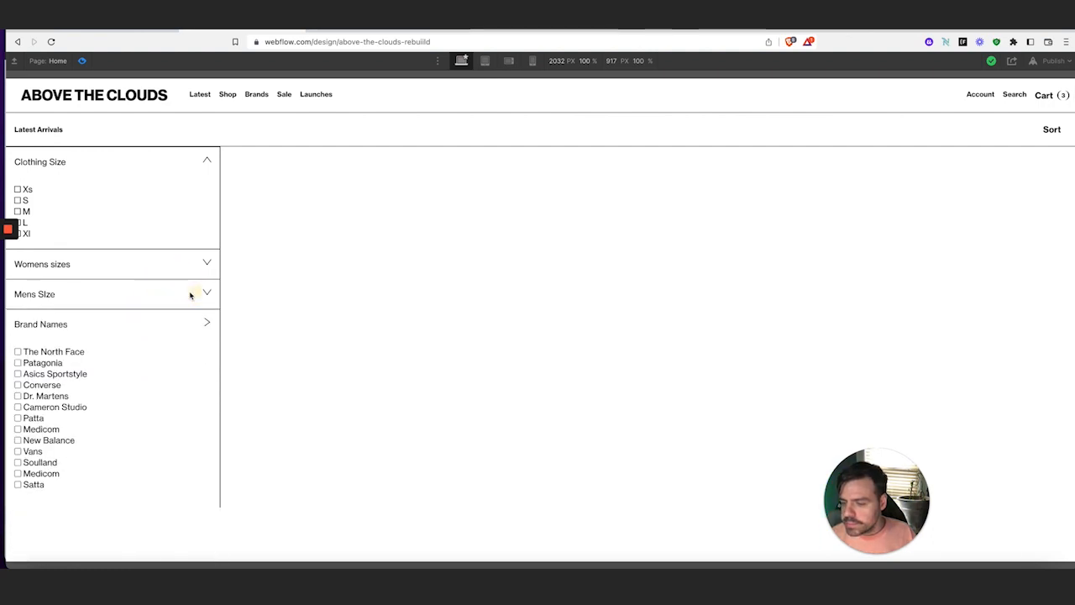
click(190, 293)
click(190, 294)
click(190, 295)
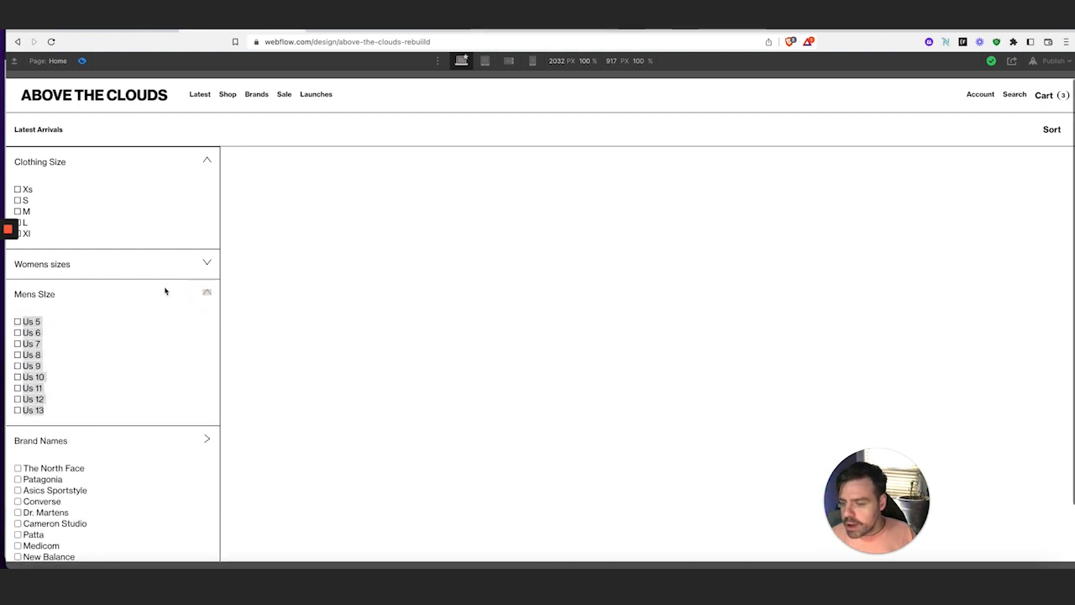
click(82, 60)
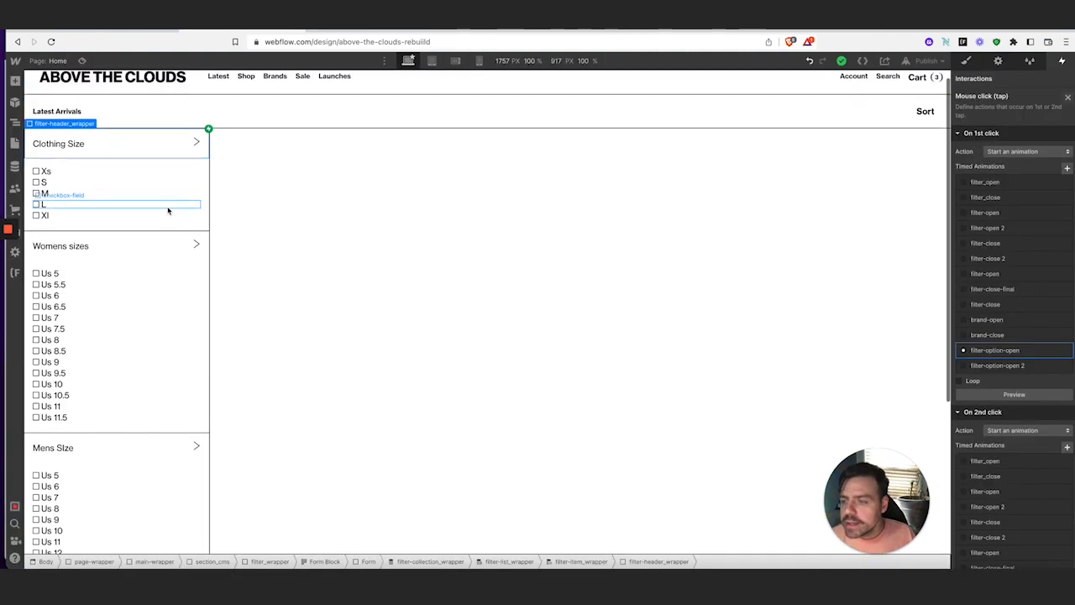
Set Overflow to Hidden on the Clothing Size filter-options_wrapper
click(205, 168)
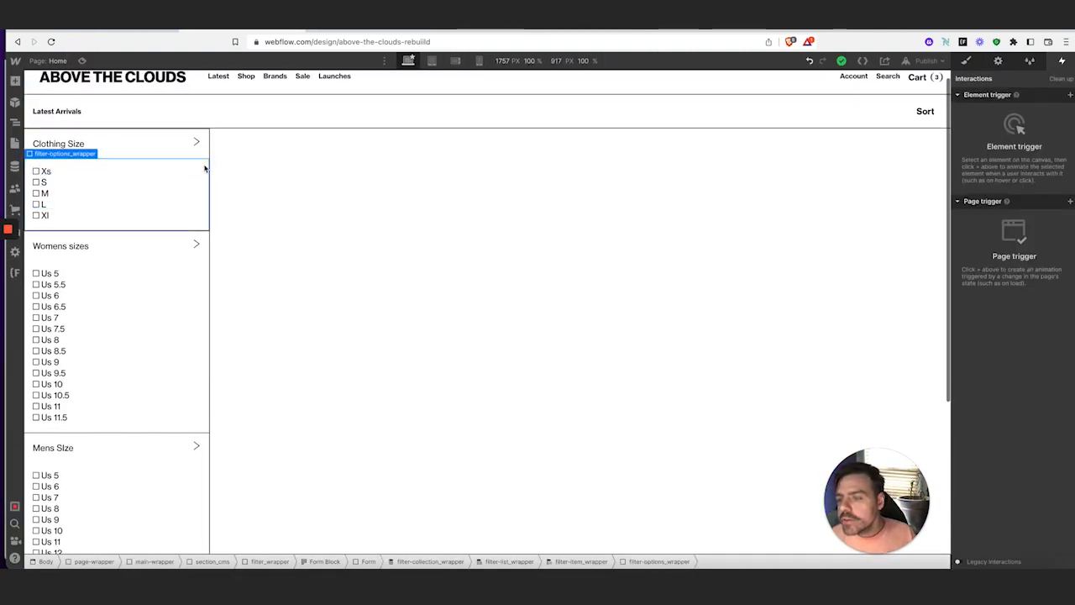
click(970, 63)
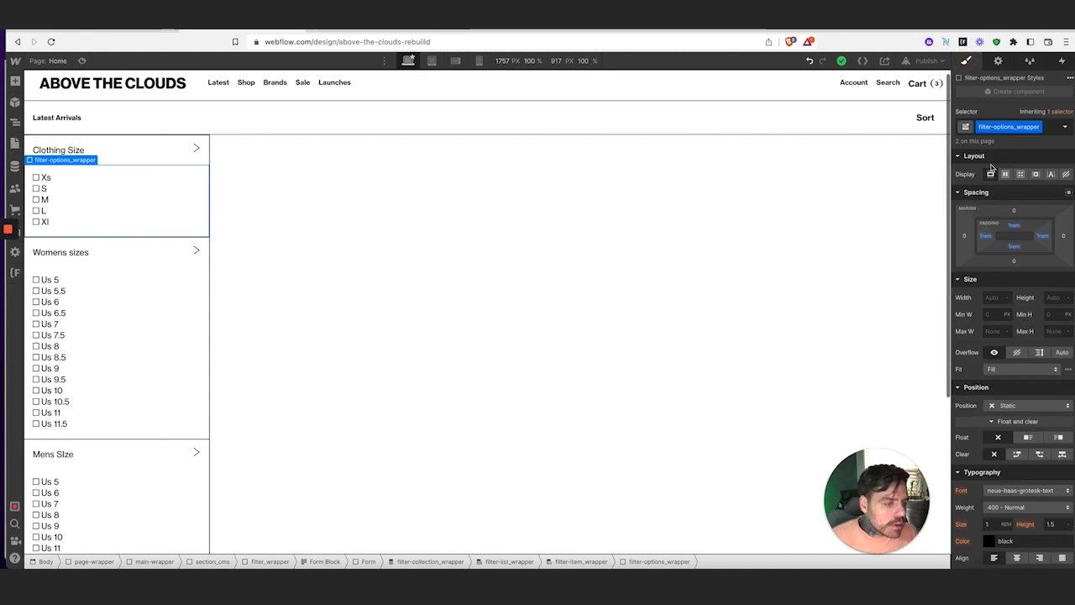
scroll(1018, 335, down, 3)
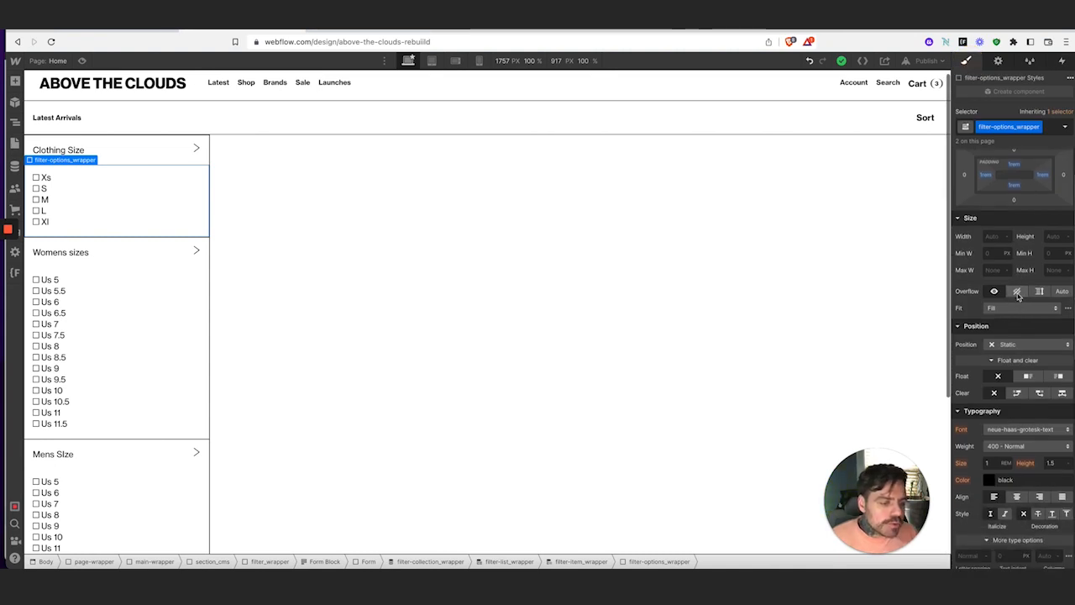
click(1017, 293)
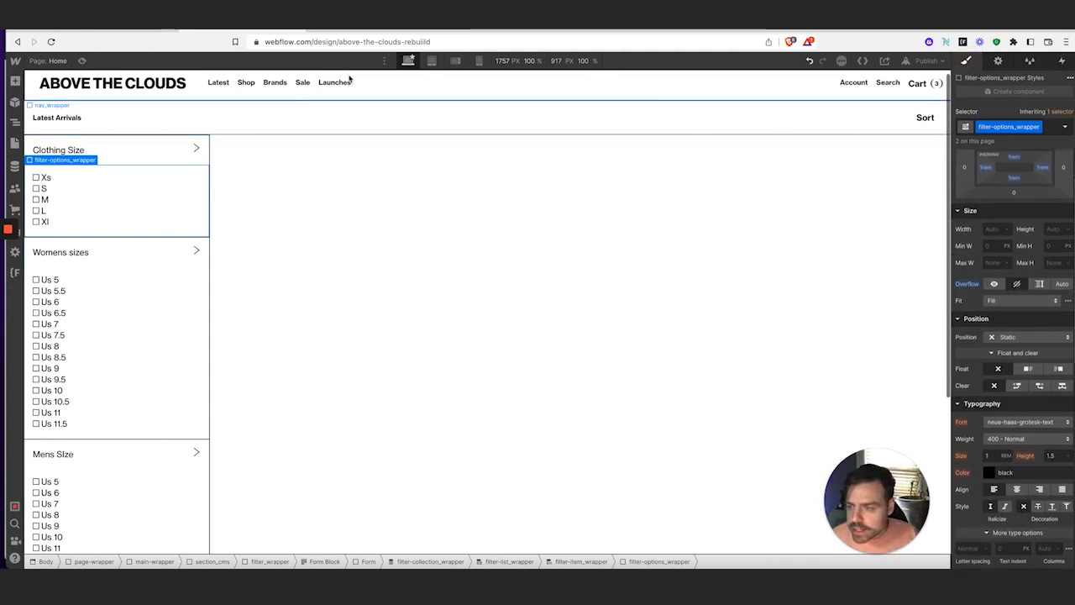
Preview and toggle the Clothing Size, Womens sizes and Mens Size accordions, then exit Preview
click(84, 61)
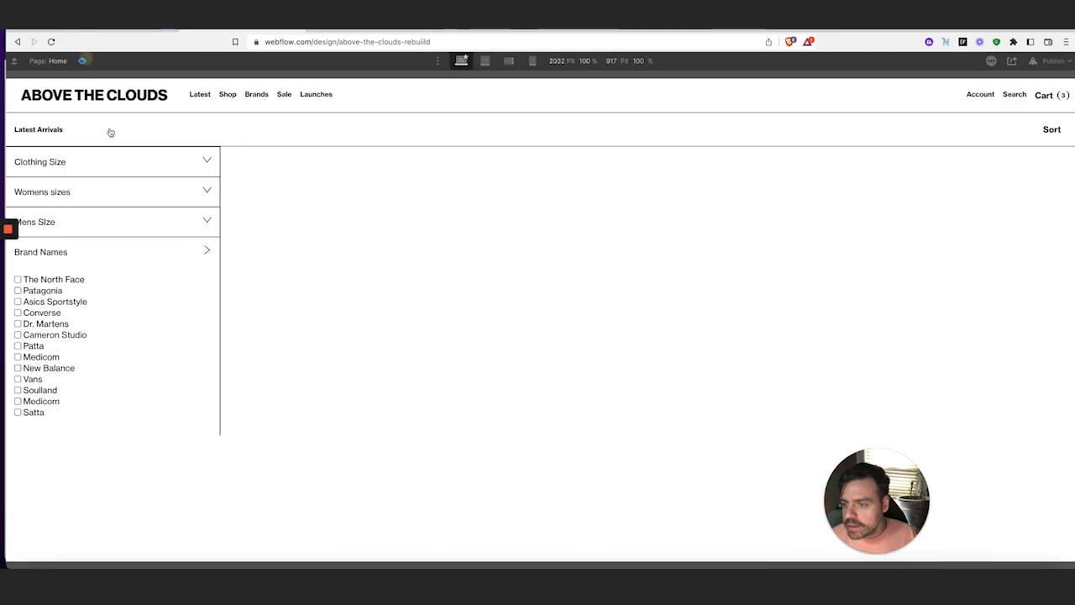
click(163, 166)
click(163, 164)
click(163, 164)
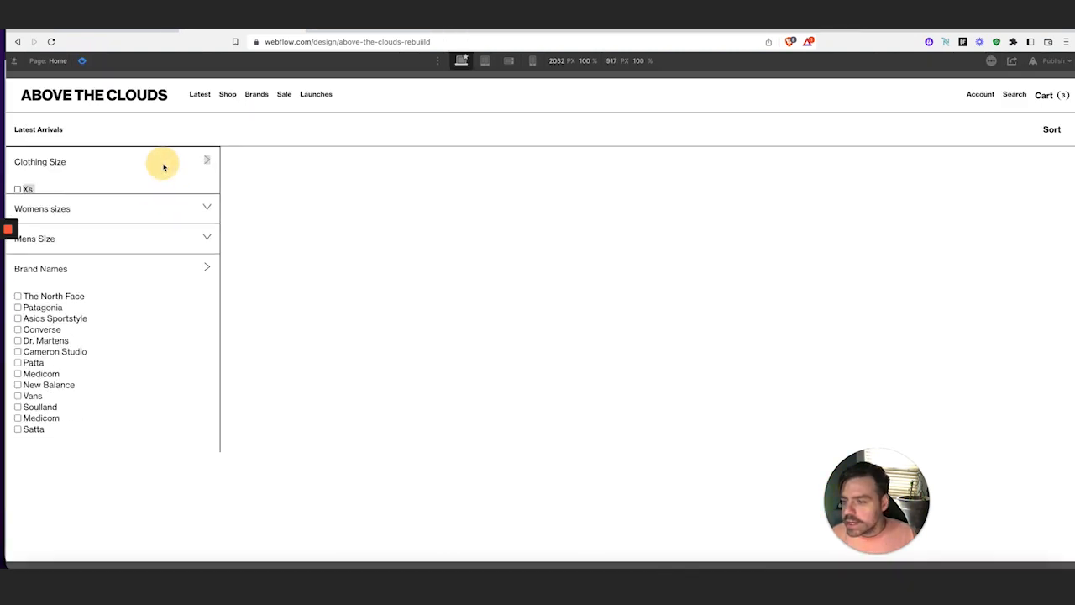
click(161, 264)
click(161, 264)
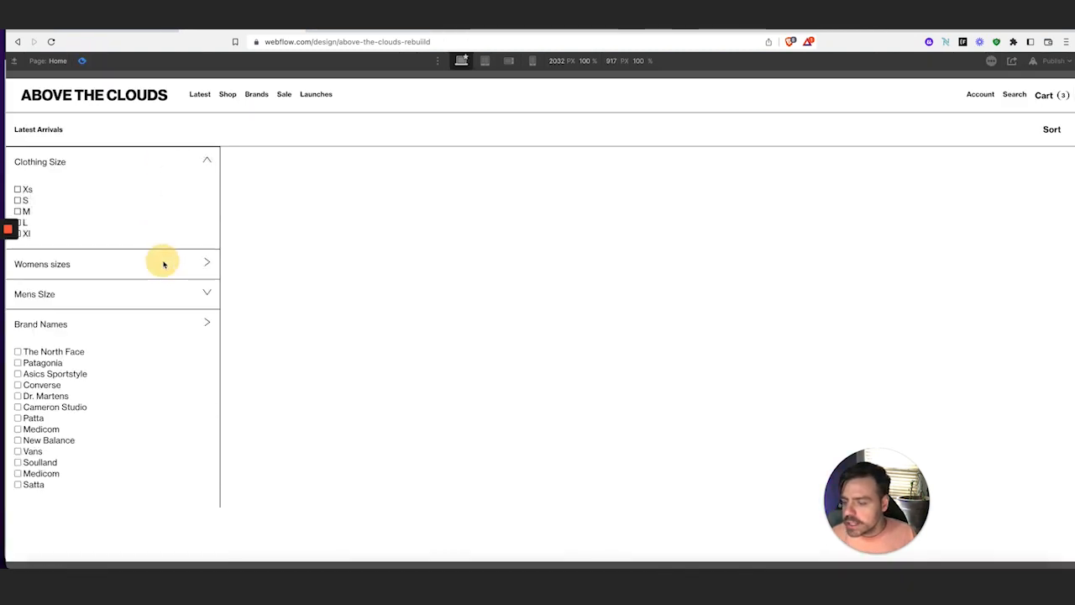
click(161, 264)
click(167, 462)
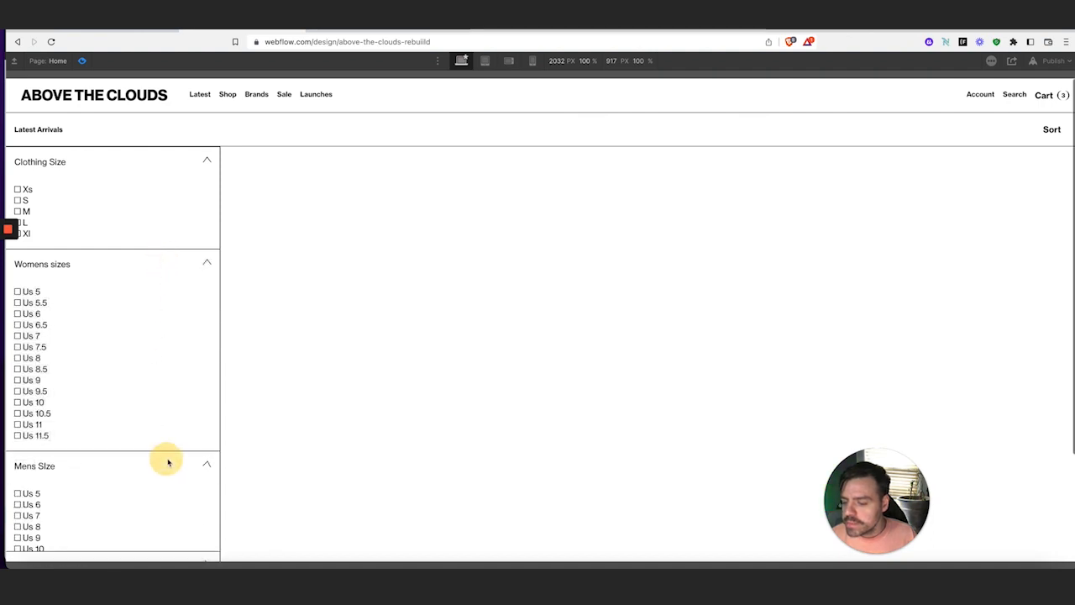
click(168, 461)
click(81, 59)
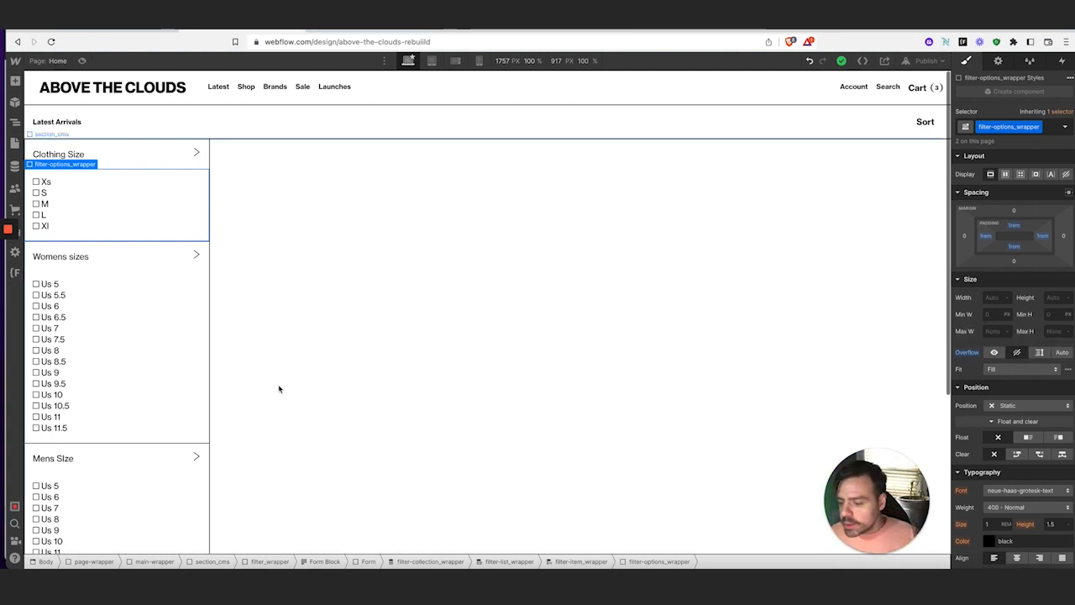
scroll(268, 383, down, 3)
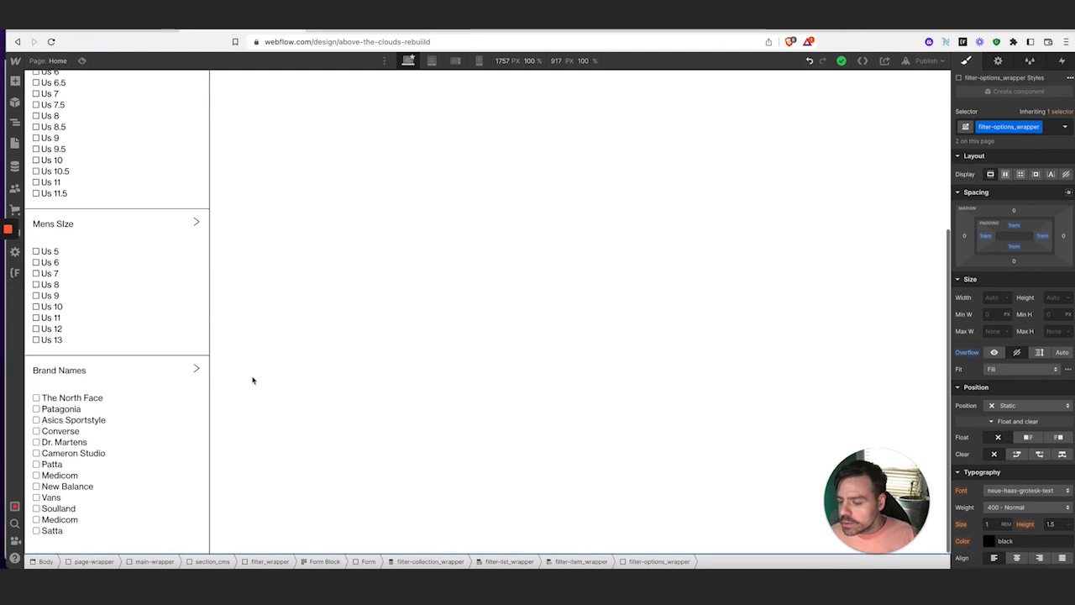
click(153, 383)
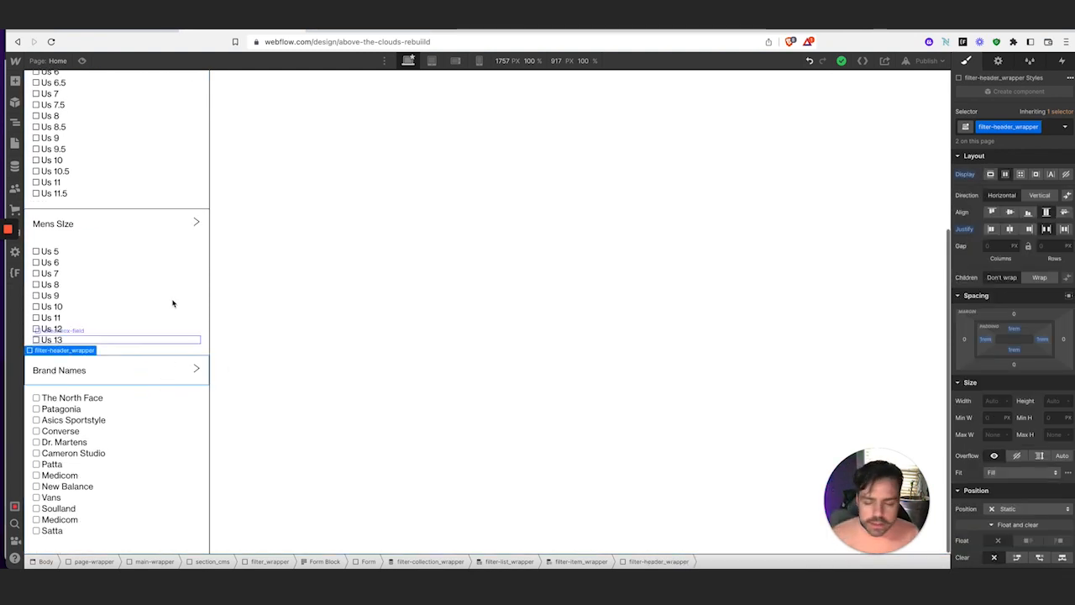
scroll(175, 267, up, 3)
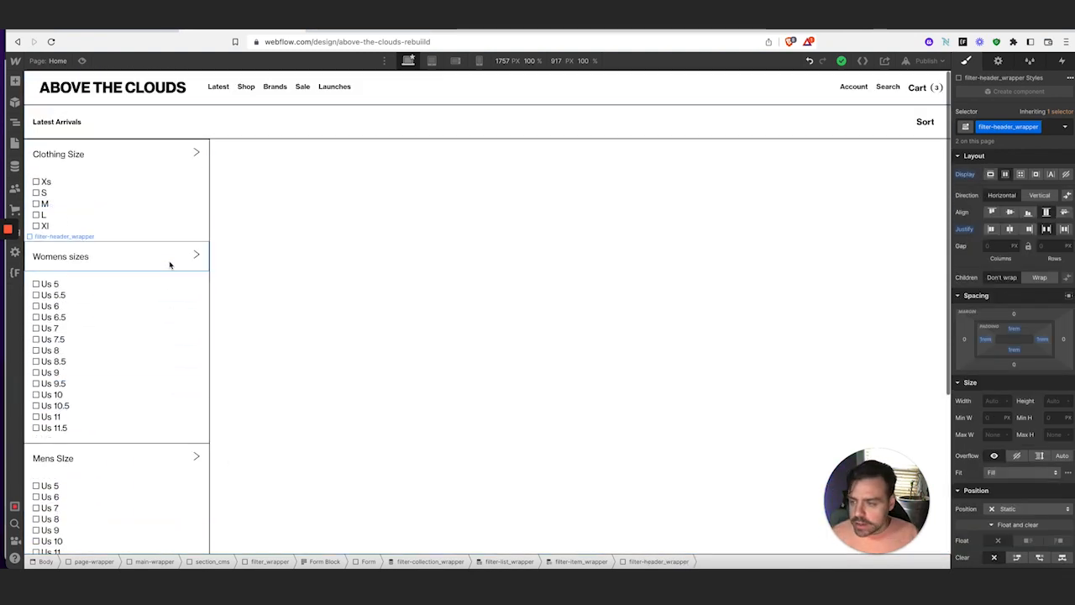
click(174, 163)
click(1064, 61)
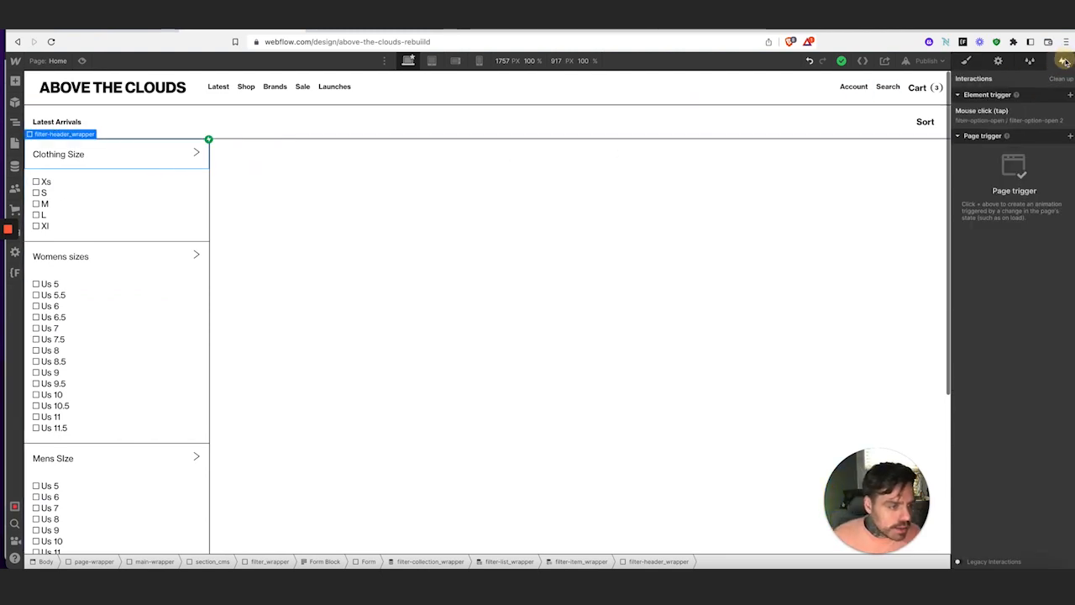
click(1036, 109)
scroll(1038, 344, down, 3)
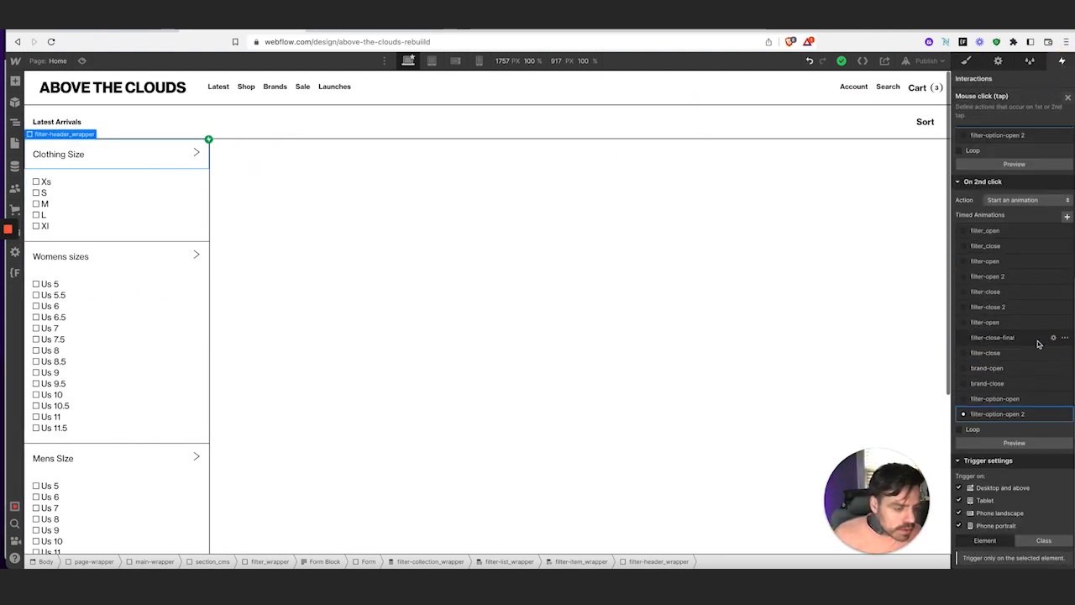
click(1050, 542)
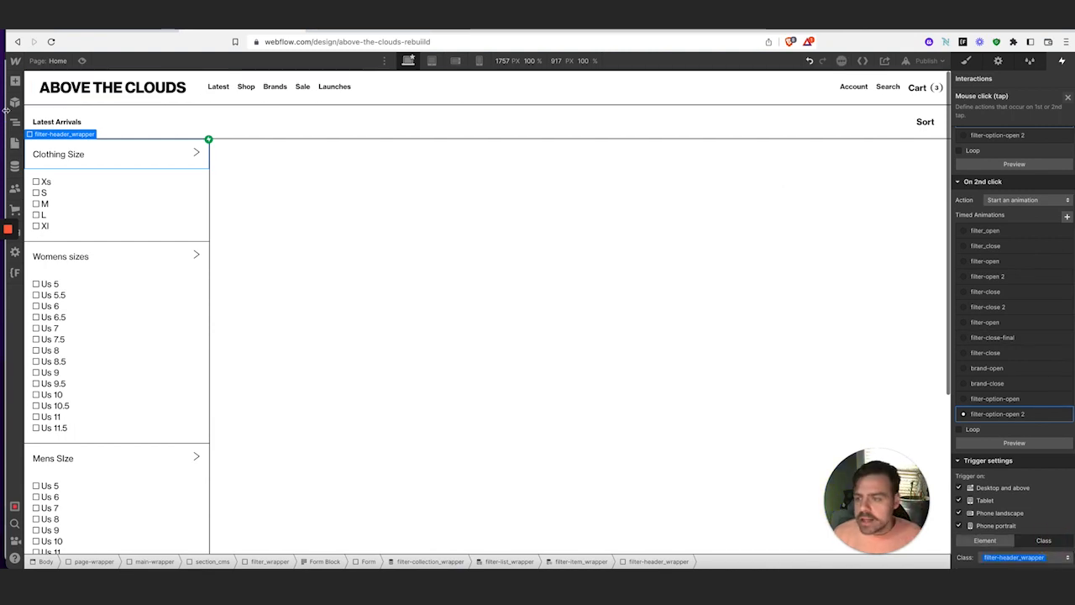
click(81, 61)
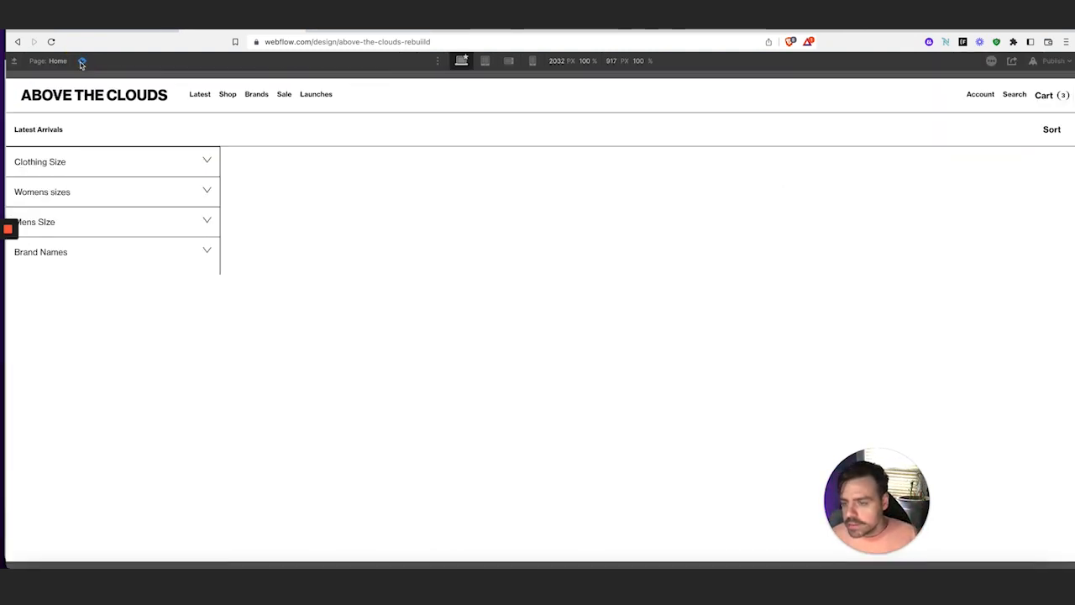
click(143, 252)
click(142, 250)
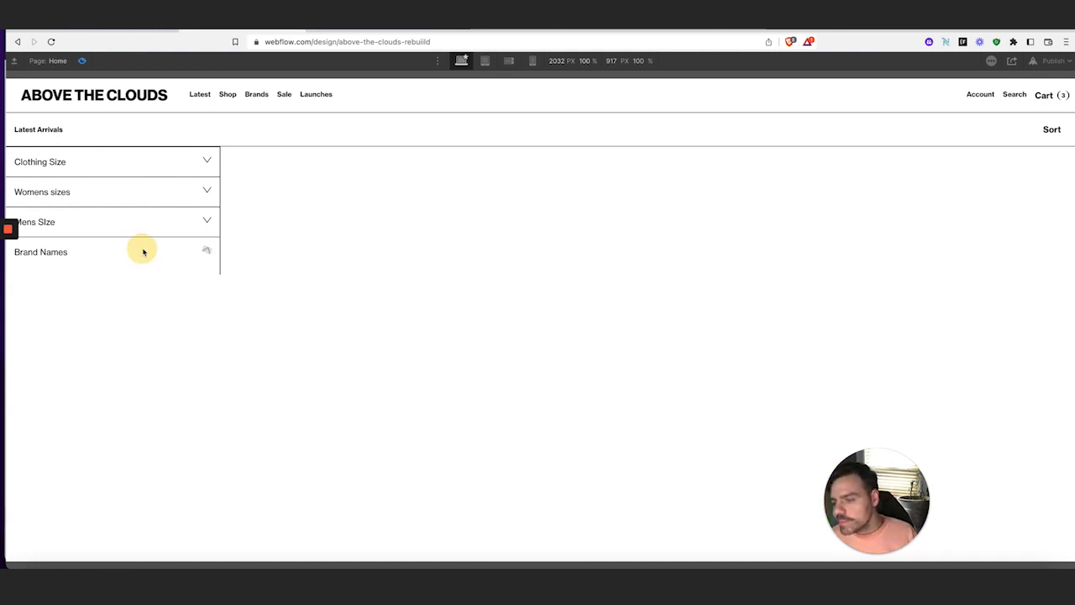
click(150, 227)
click(159, 218)
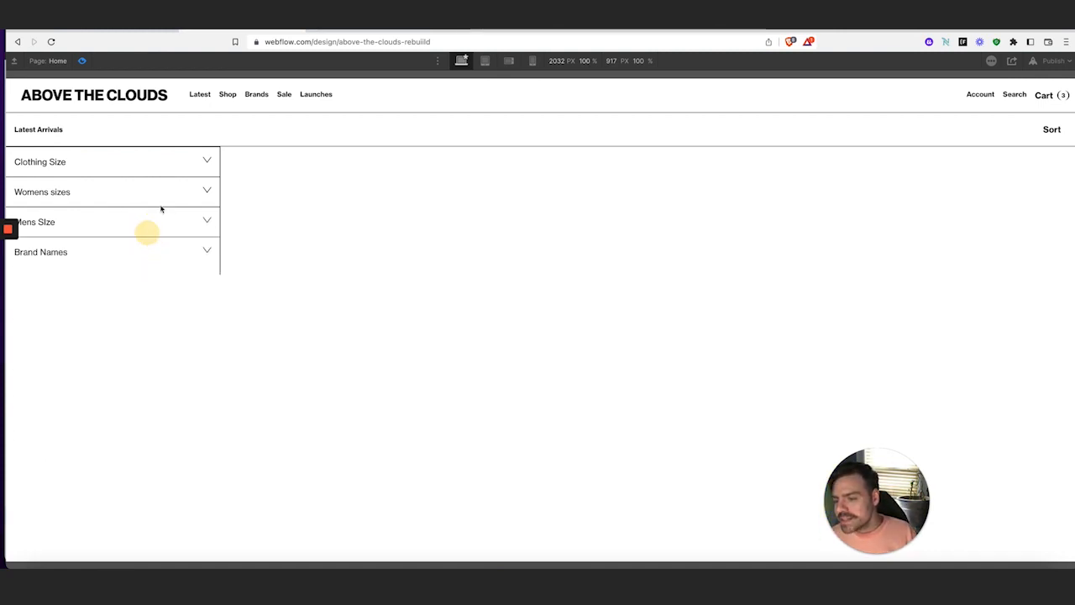
click(162, 195)
click(162, 194)
click(157, 160)
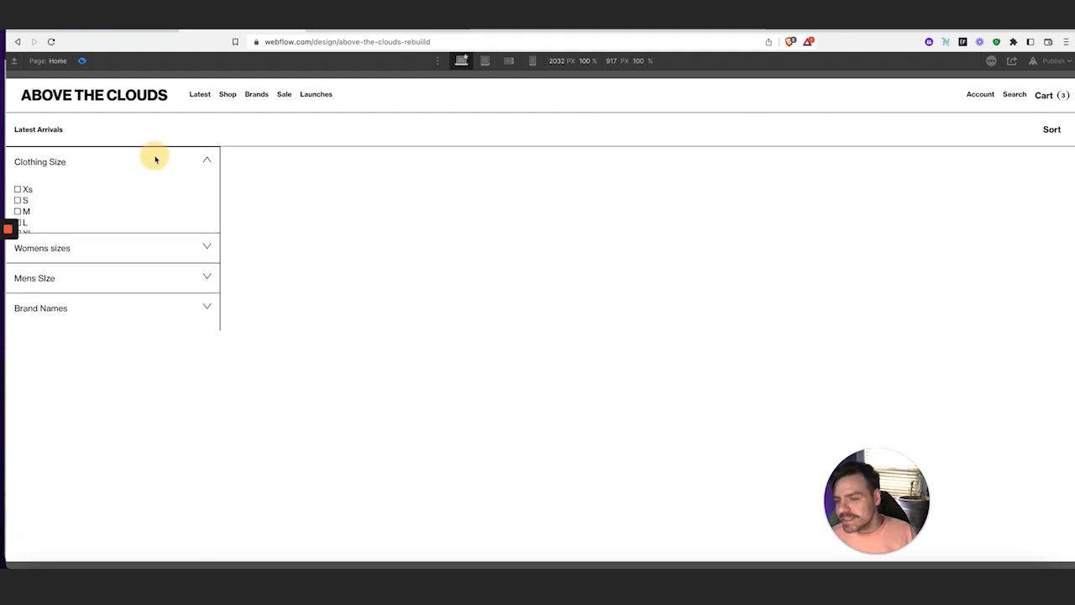
click(157, 161)
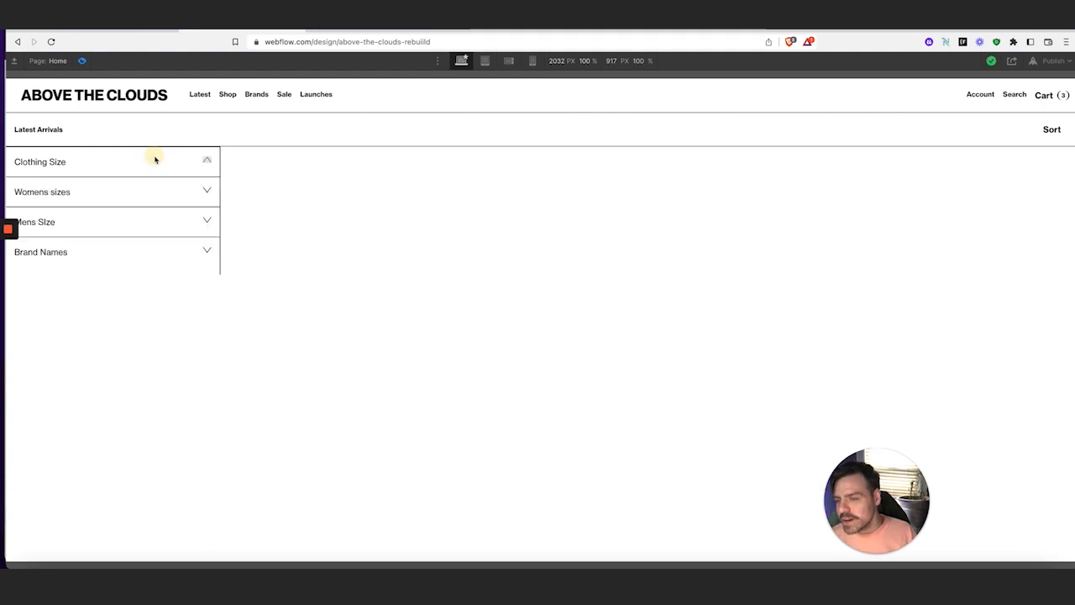
click(82, 62)
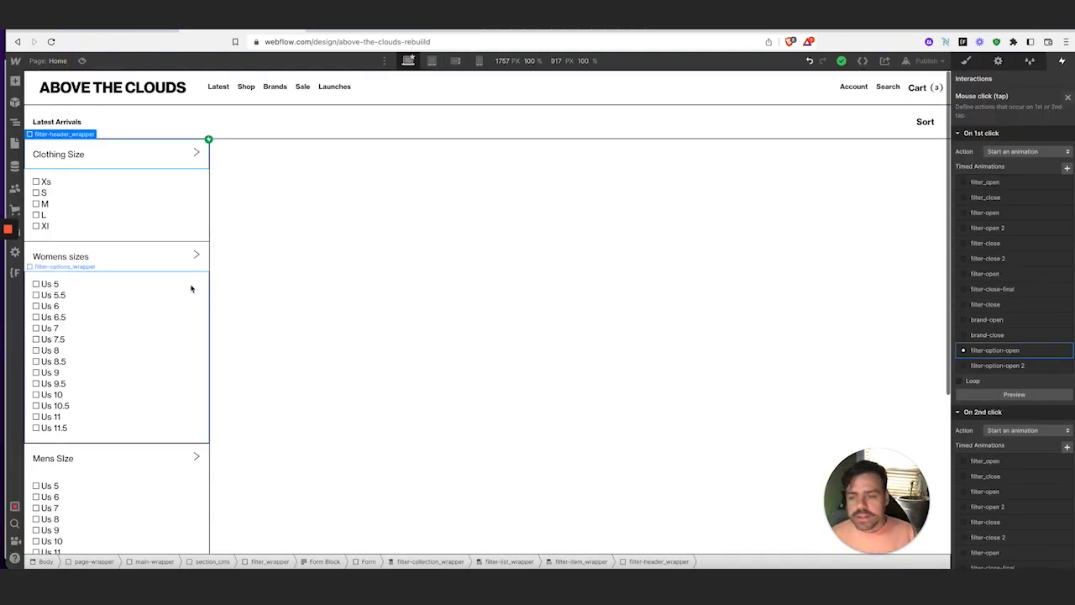
scroll(142, 250, down, 1)
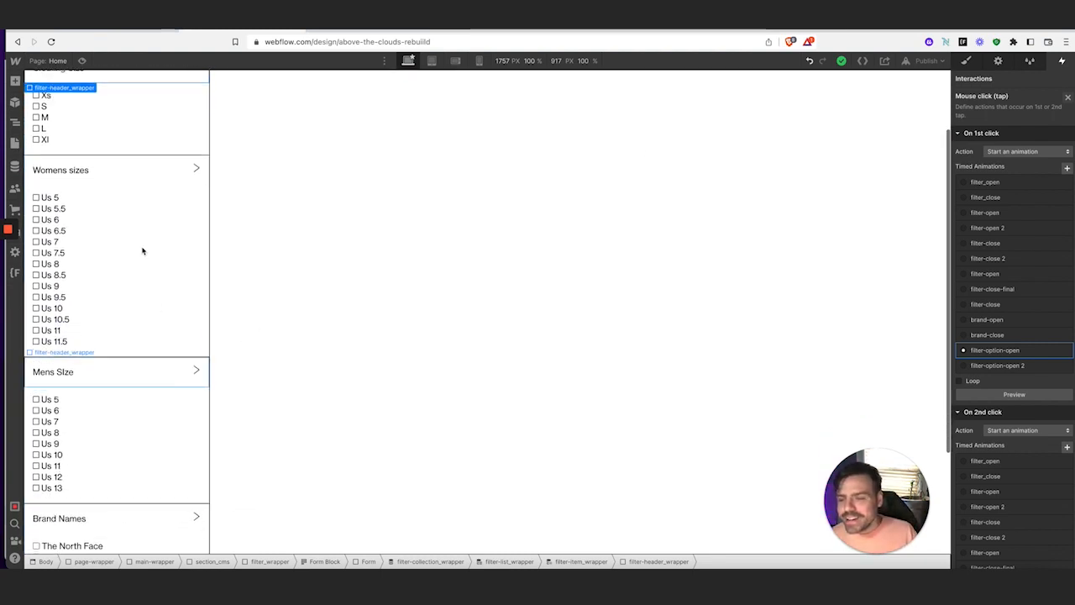
scroll(180, 408, down, 2)
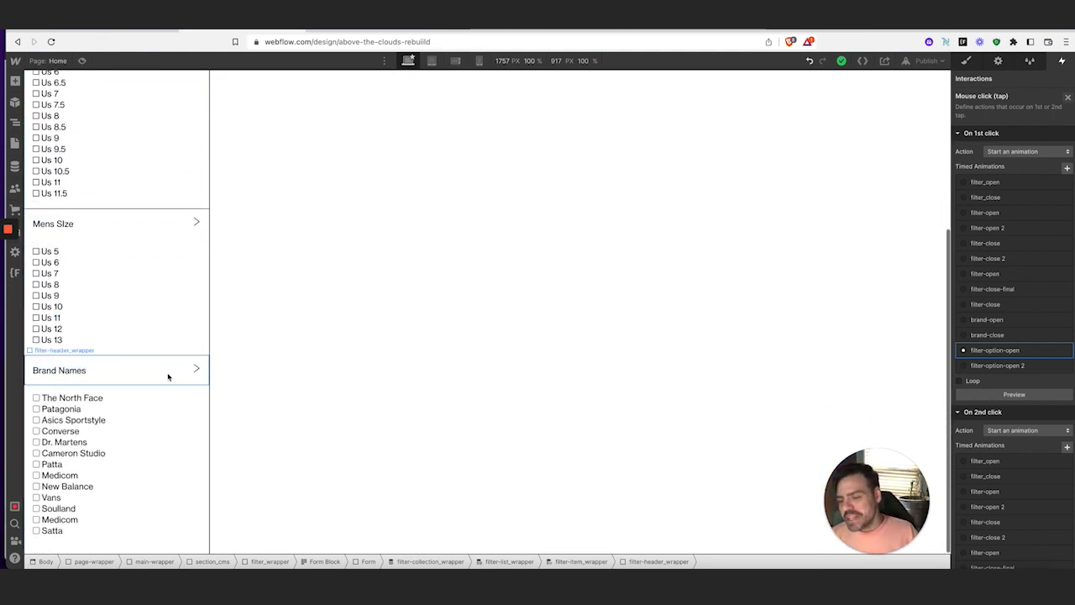
click(168, 379)
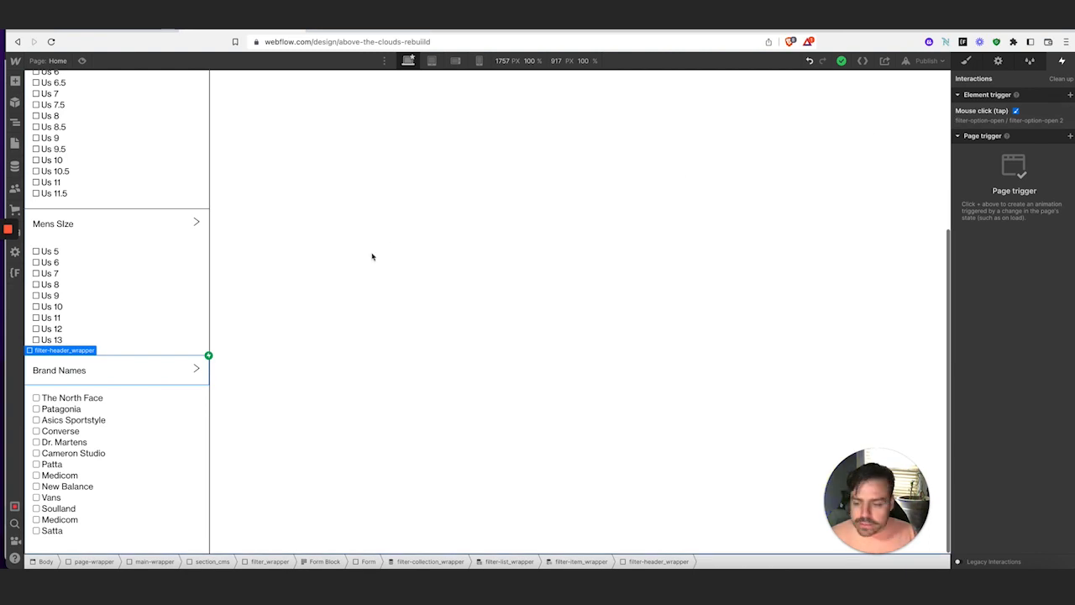
scroll(372, 262, up, 5)
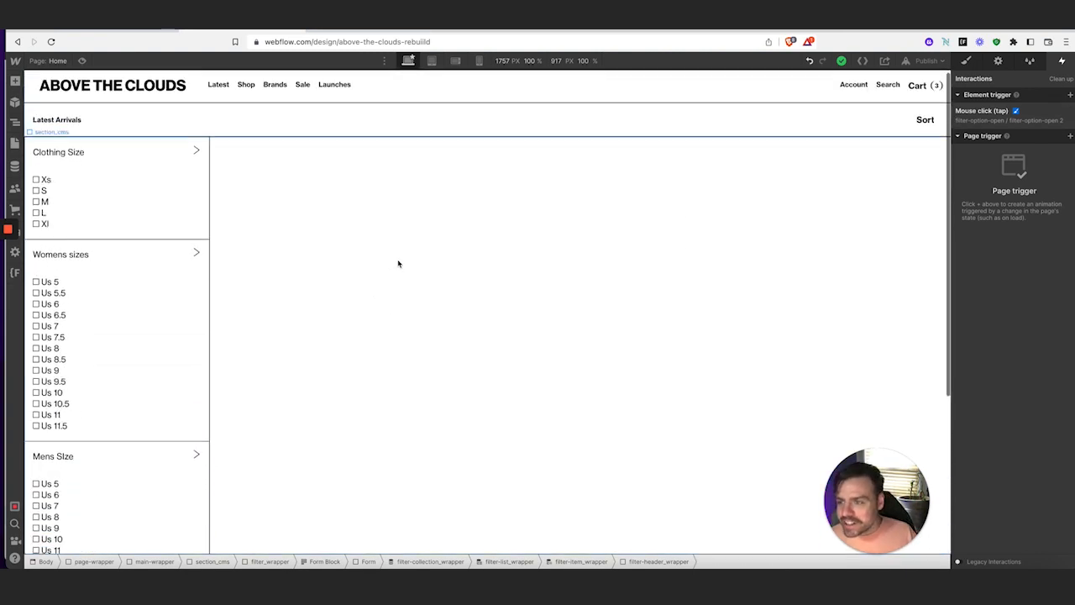
click(394, 267)
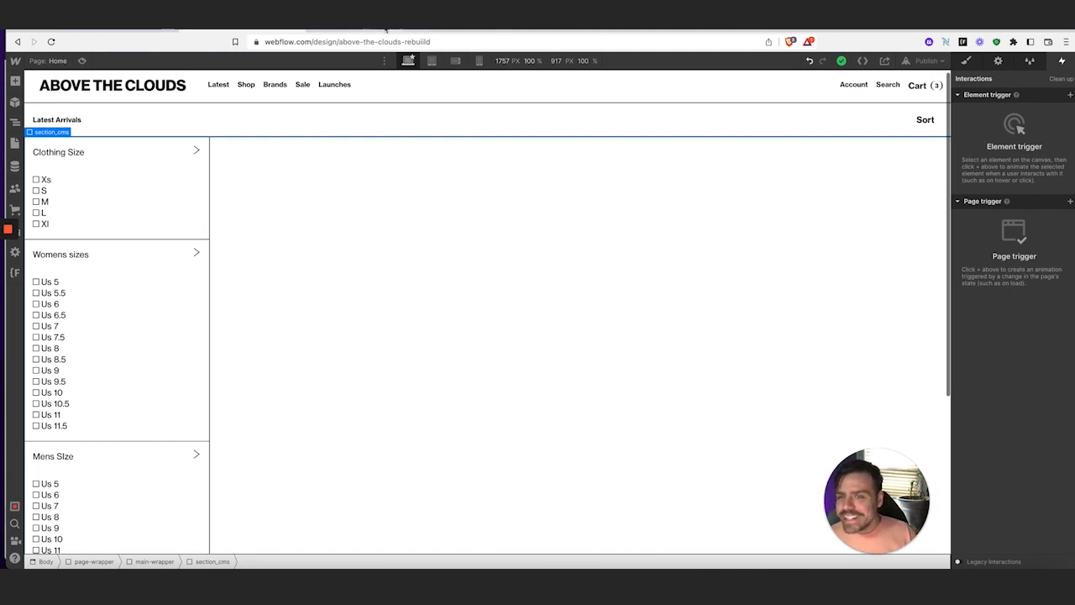
click(145, 29)
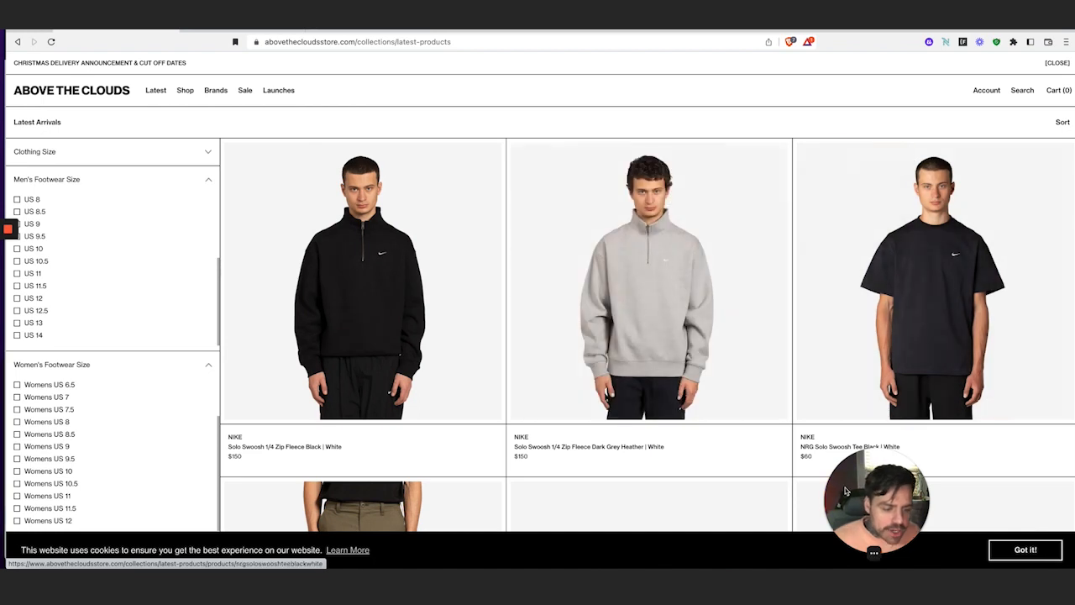
drag(857, 497, 983, 497)
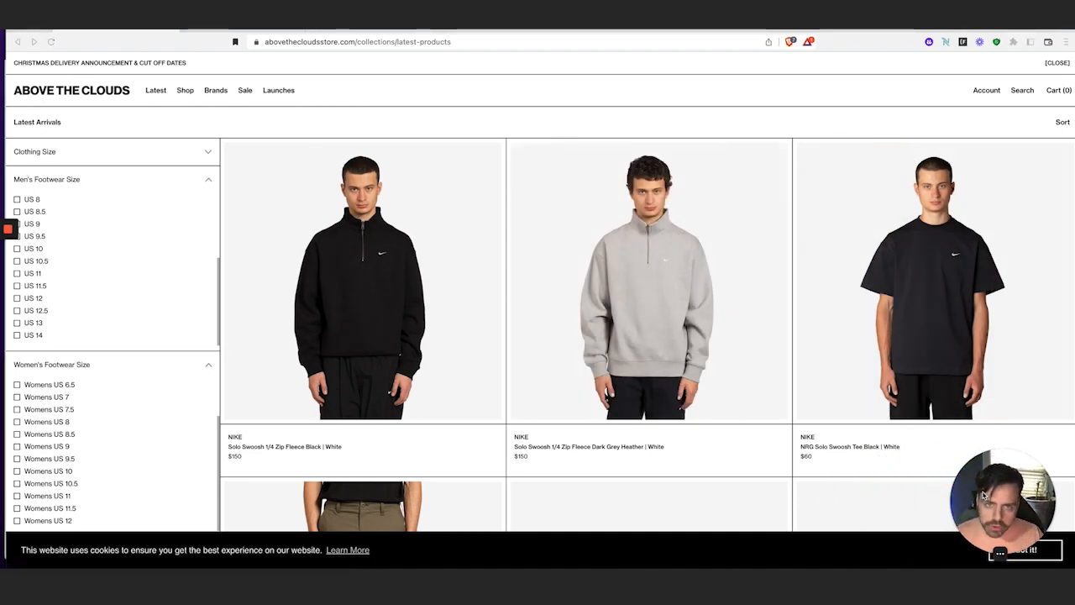
scroll(617, 436, down, 3)
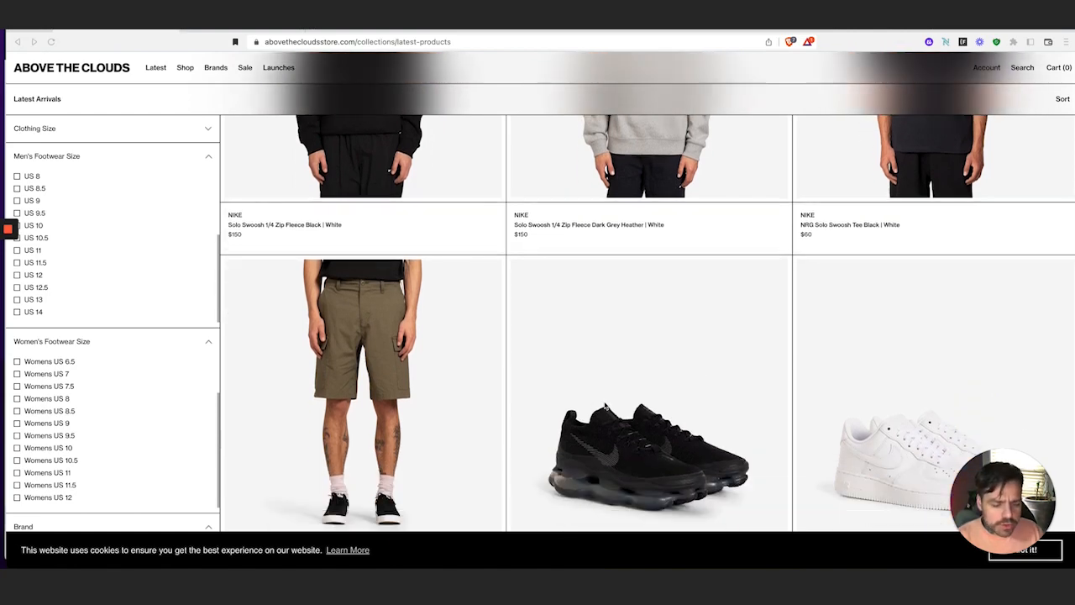
click(604, 405)
scroll(604, 394, down, 3)
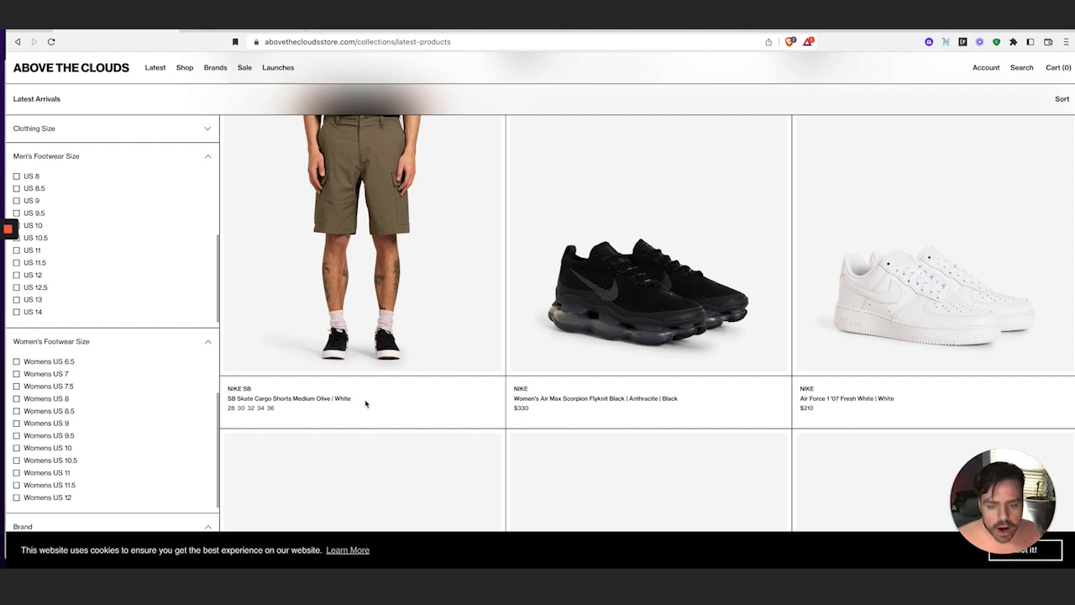
click(212, 31)
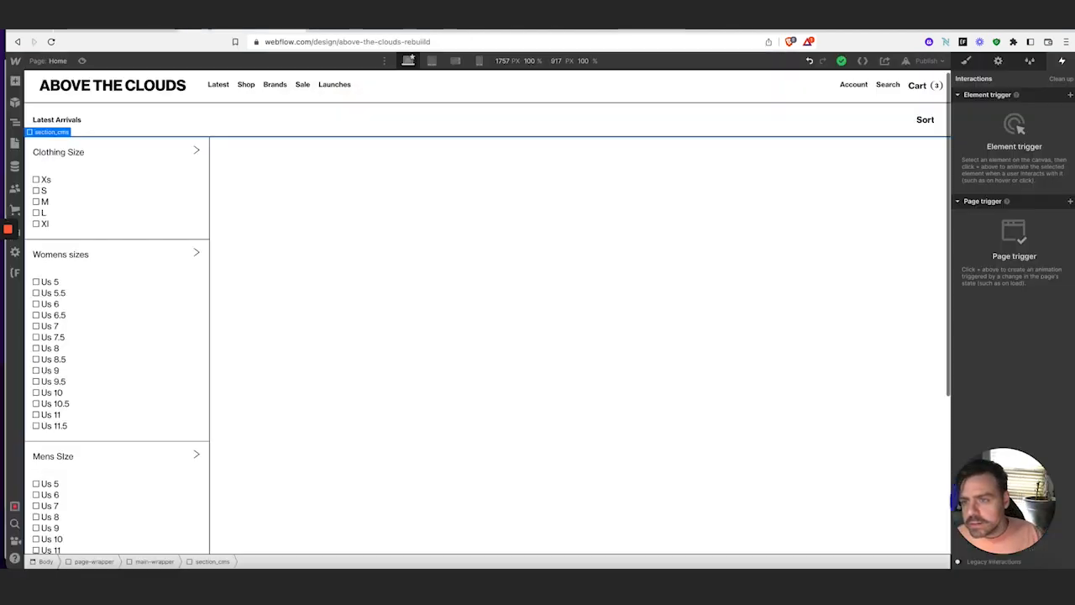
Add a Div Block beside the filters with class products_wrapper and Width 80%
click(14, 80)
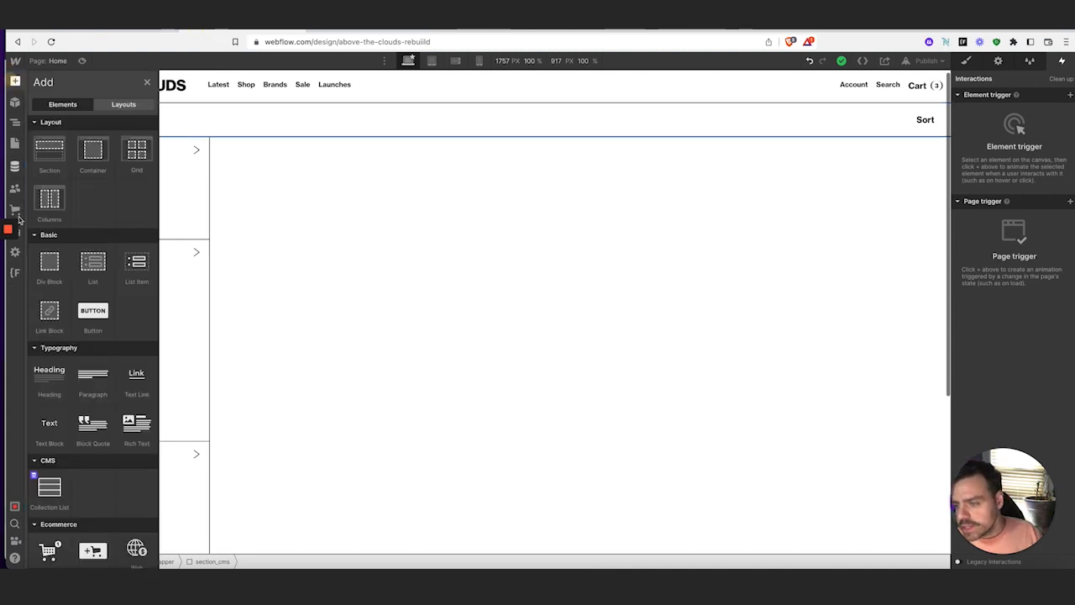
click(51, 263)
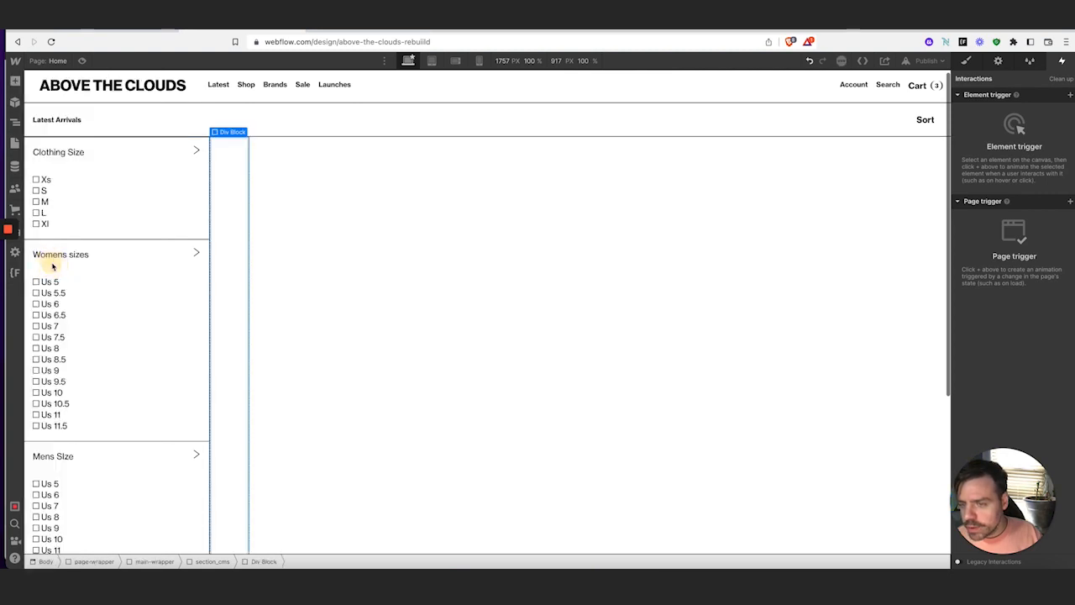
click(967, 62)
click(996, 126)
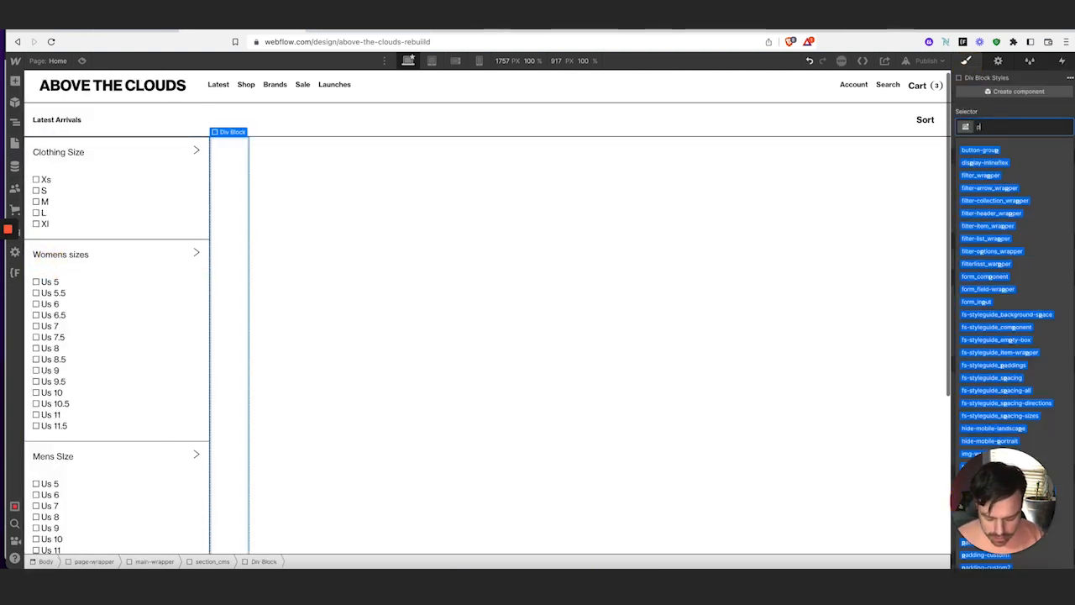
text(produ)
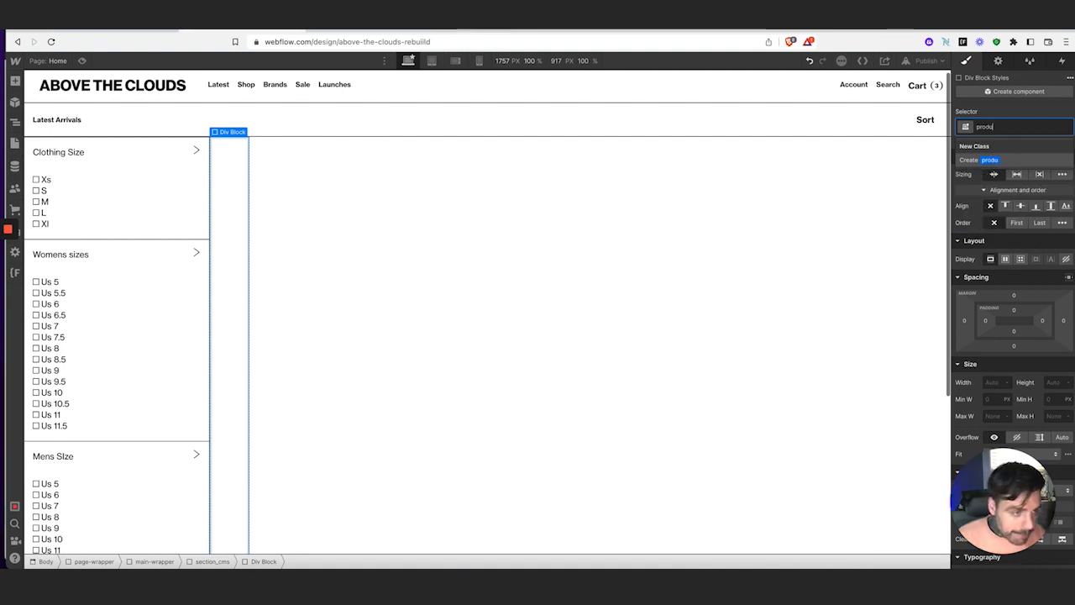
text(cts_wrapper)
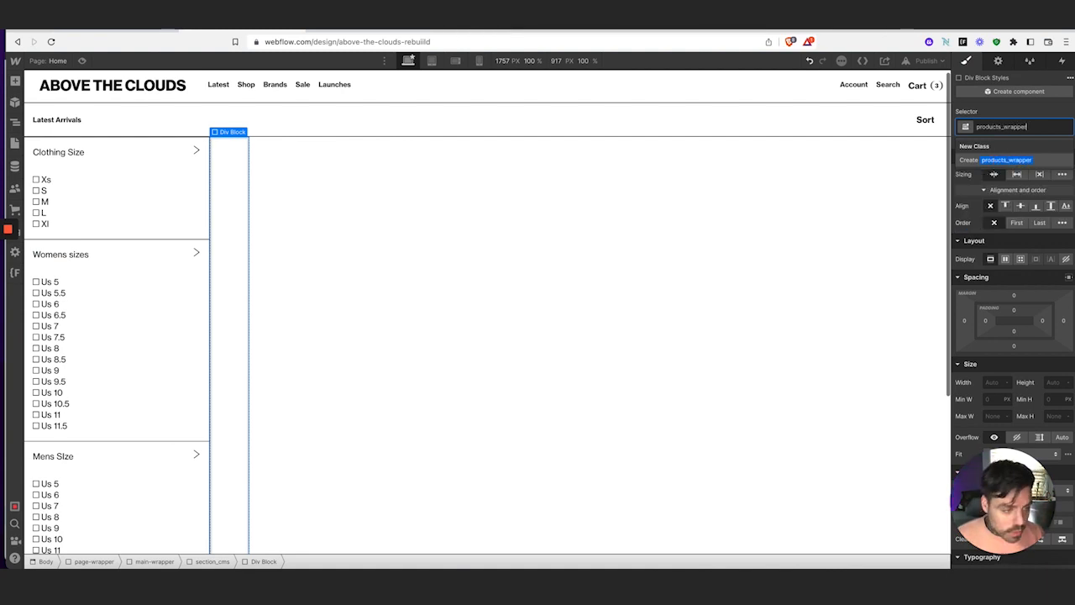
key(Return)
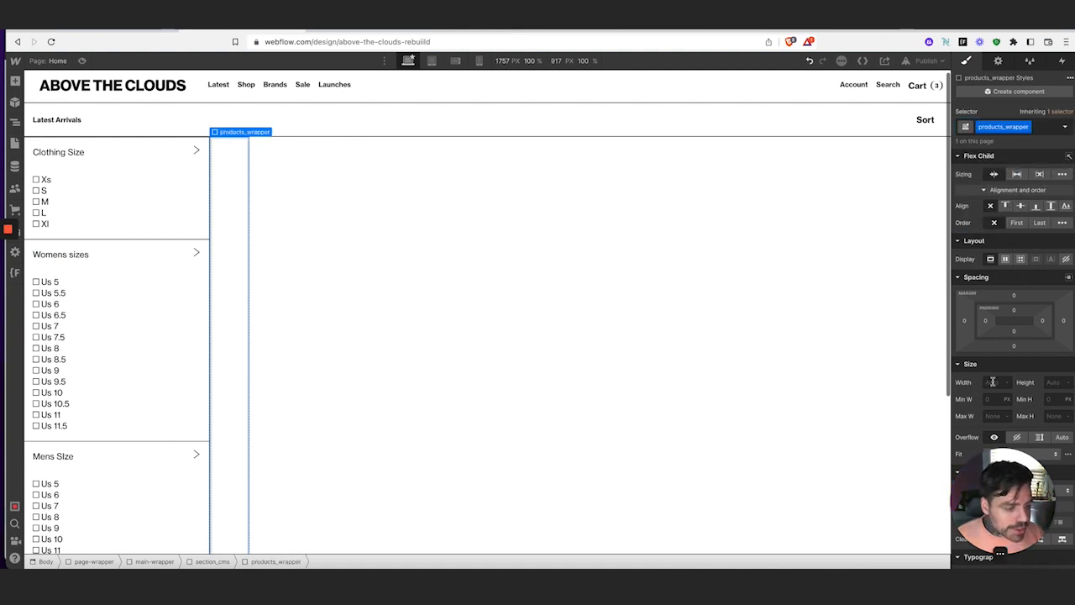
click(994, 382)
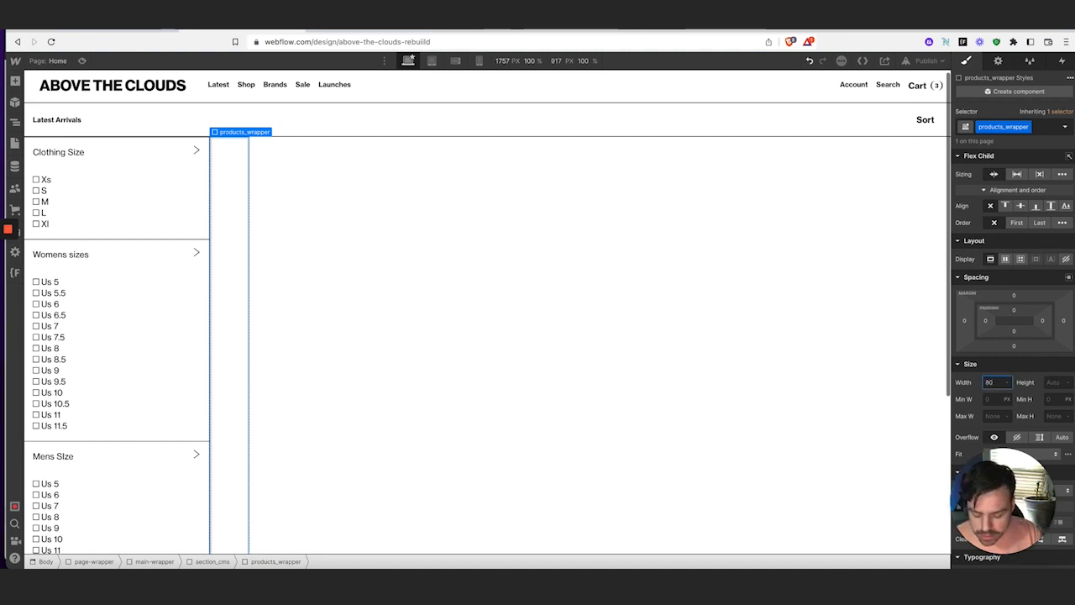
key(Tab)
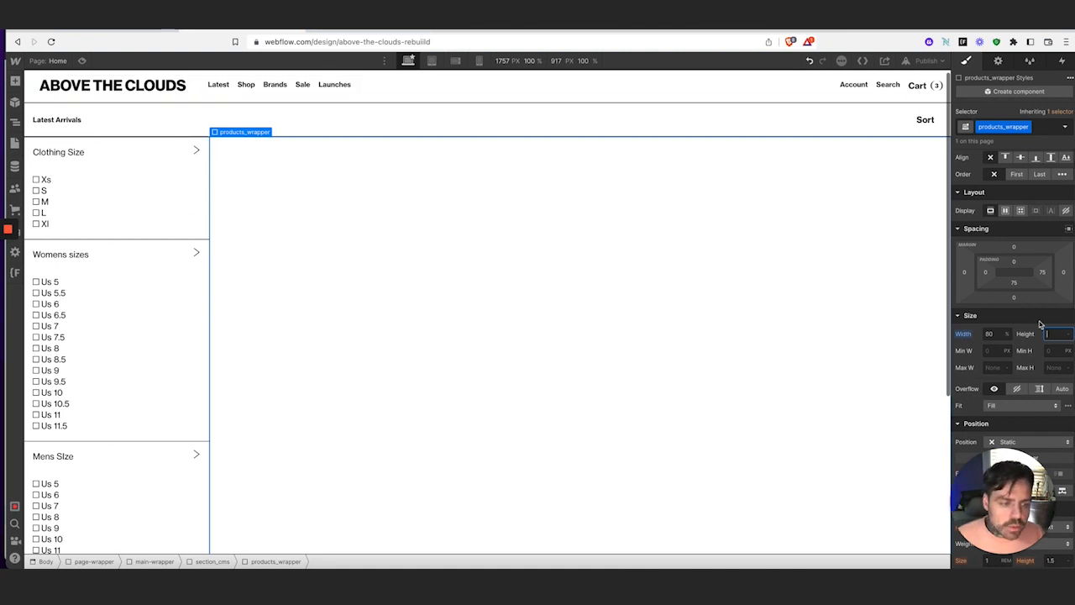
scroll(1018, 341, up, 2)
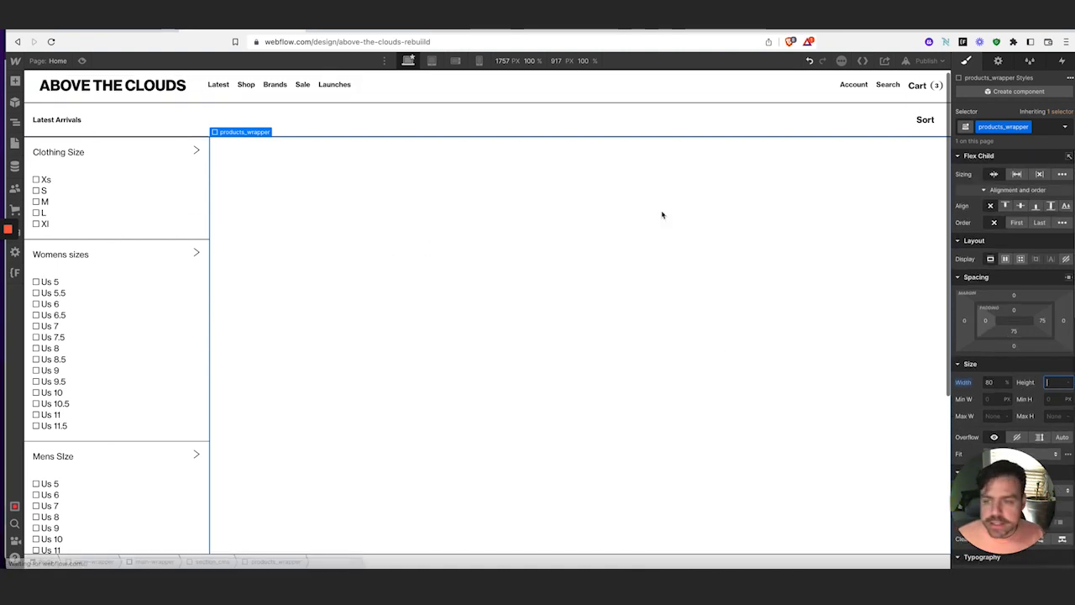
Place a Collection List in products_wrapper bound to Products, and begin naming its wrapper class
click(14, 82)
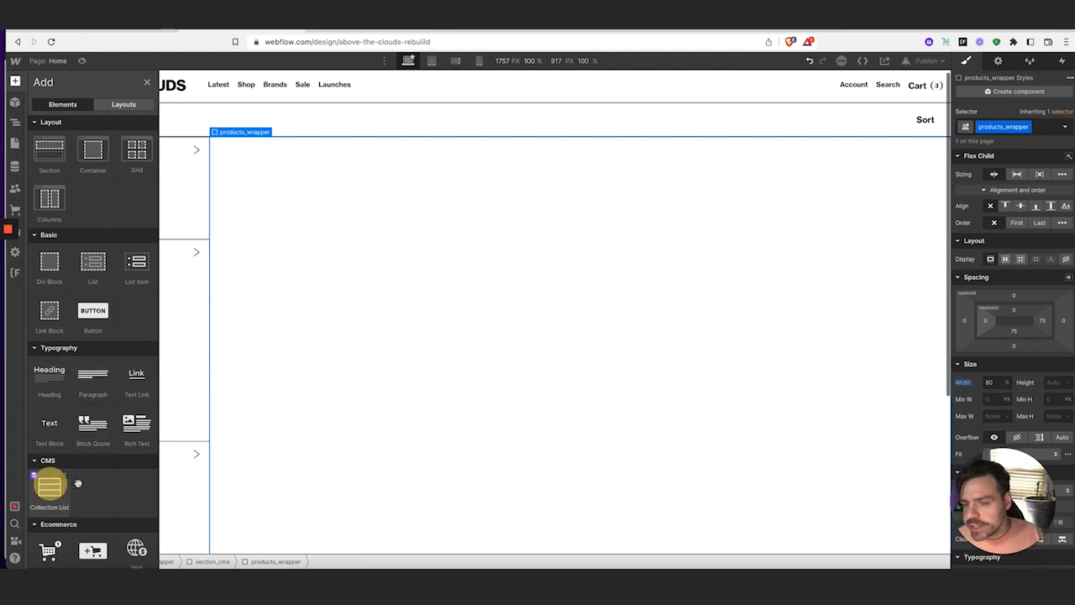
drag(77, 482, 577, 212)
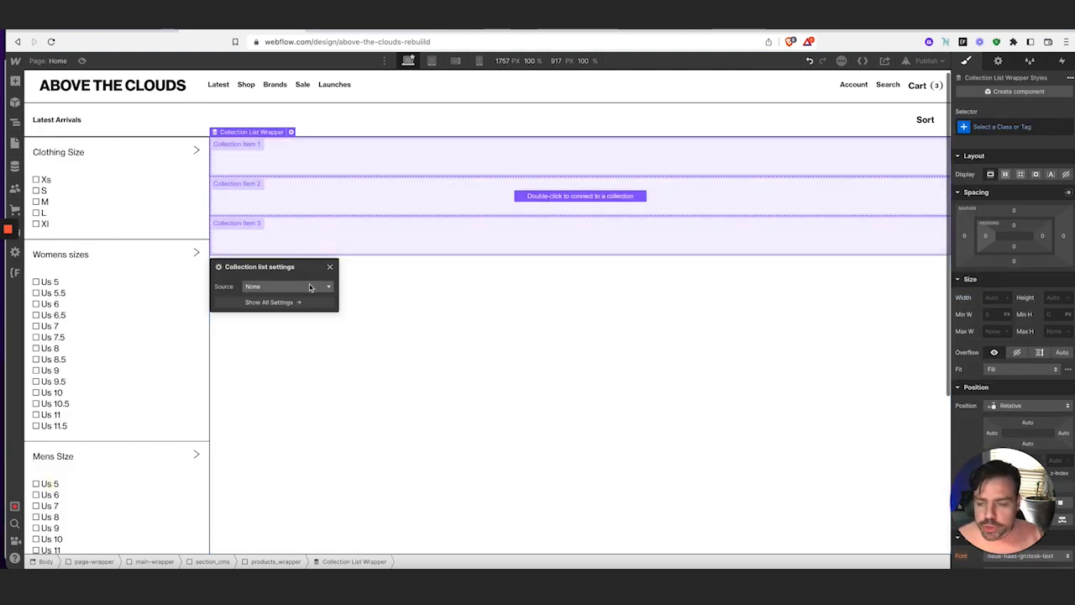
click(312, 286)
click(259, 355)
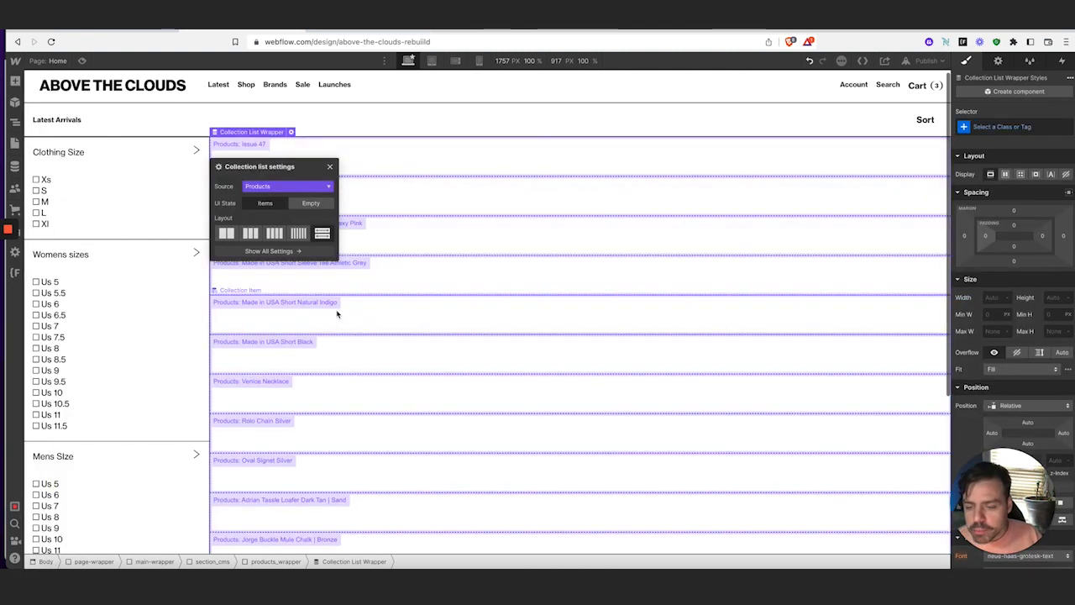
click(333, 165)
click(1041, 126)
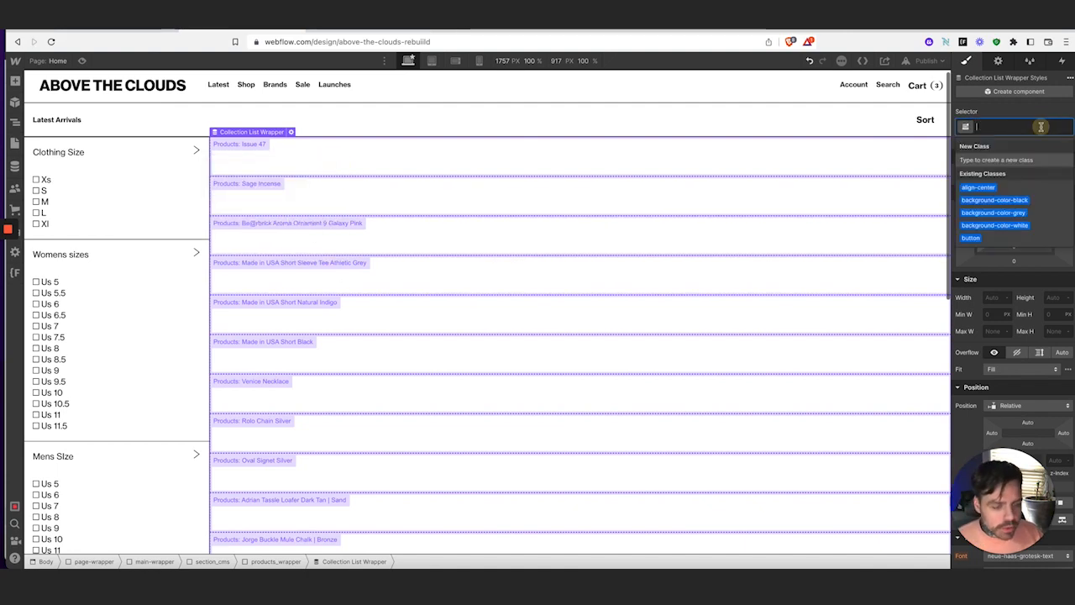
text(product)
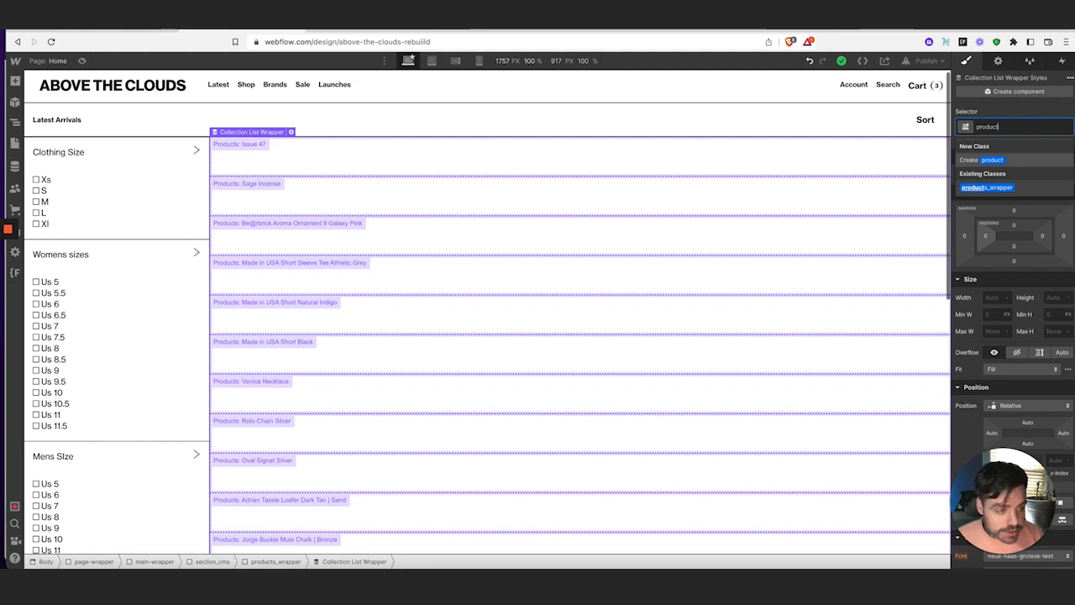
text(-)
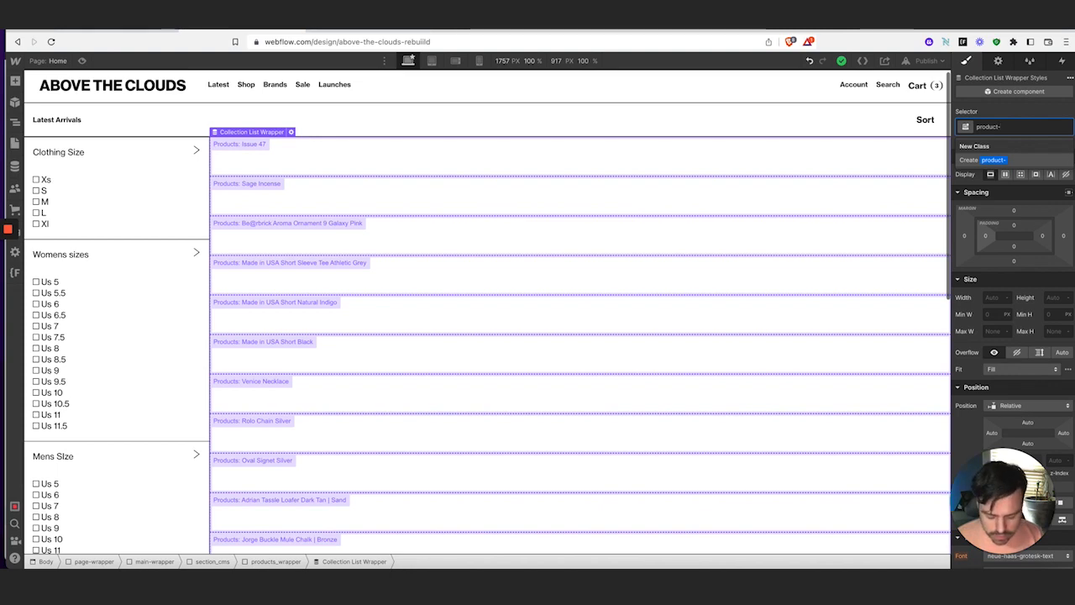
Finish the product-collection_wrapper class and give the Collection List the class prodcuts-list
text(collection)
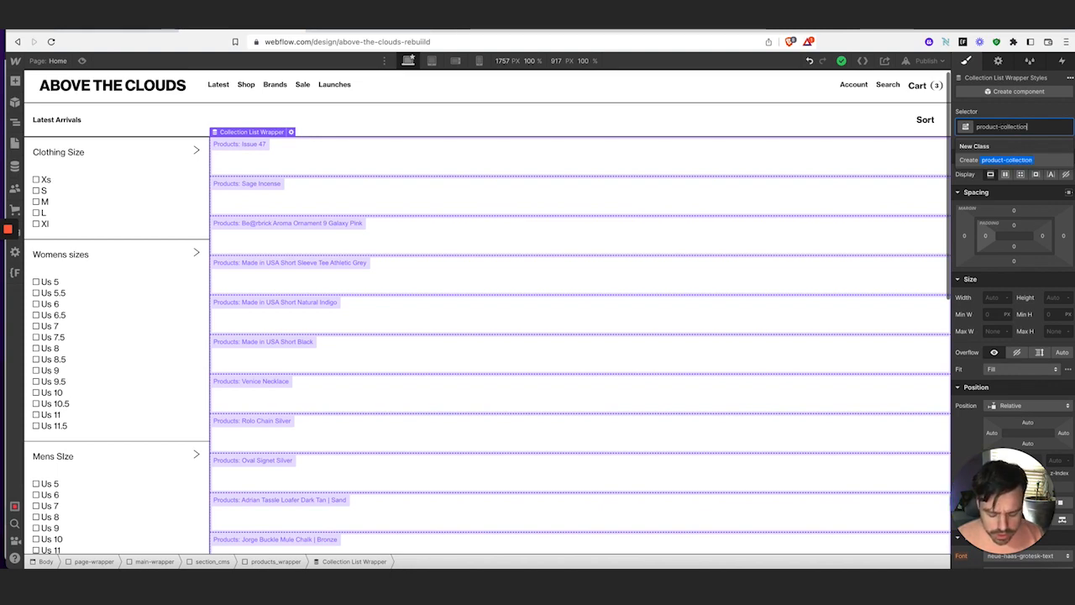
text(_wrapper)
key(Return)
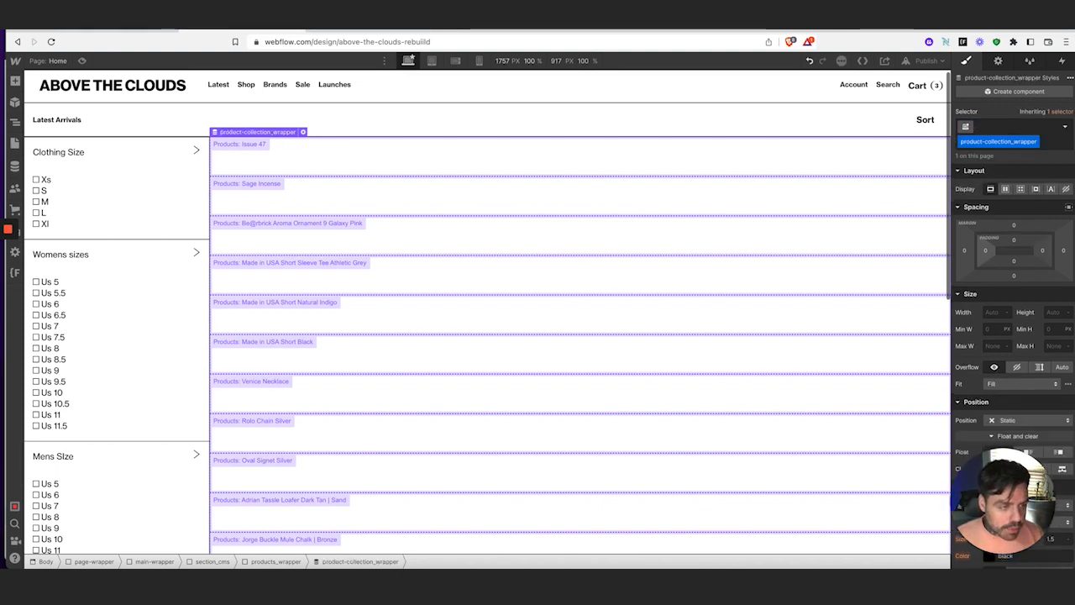
click(14, 124)
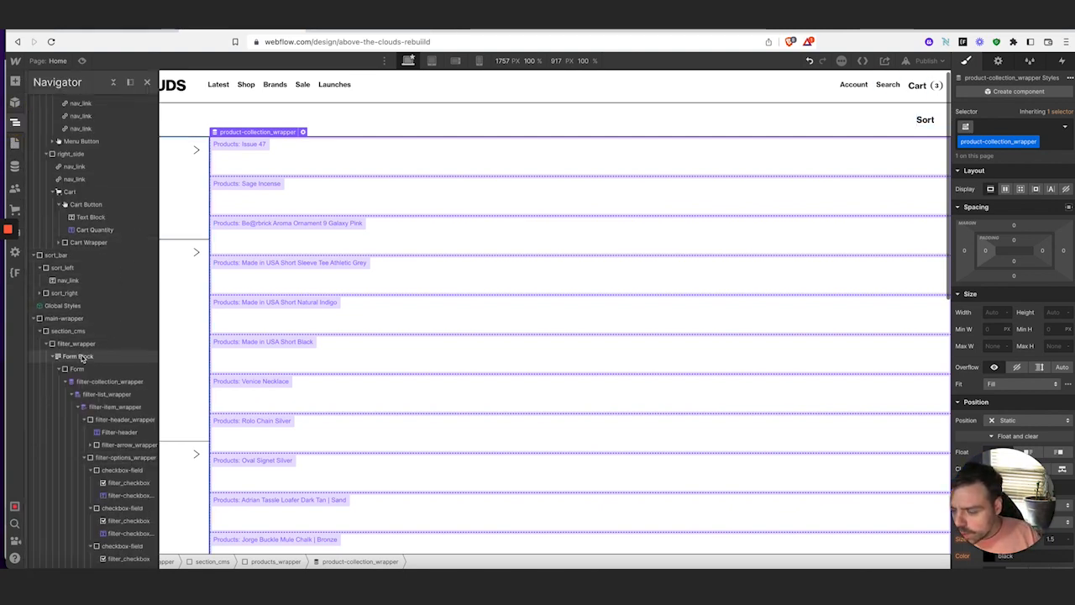
scroll(98, 362, down, 10)
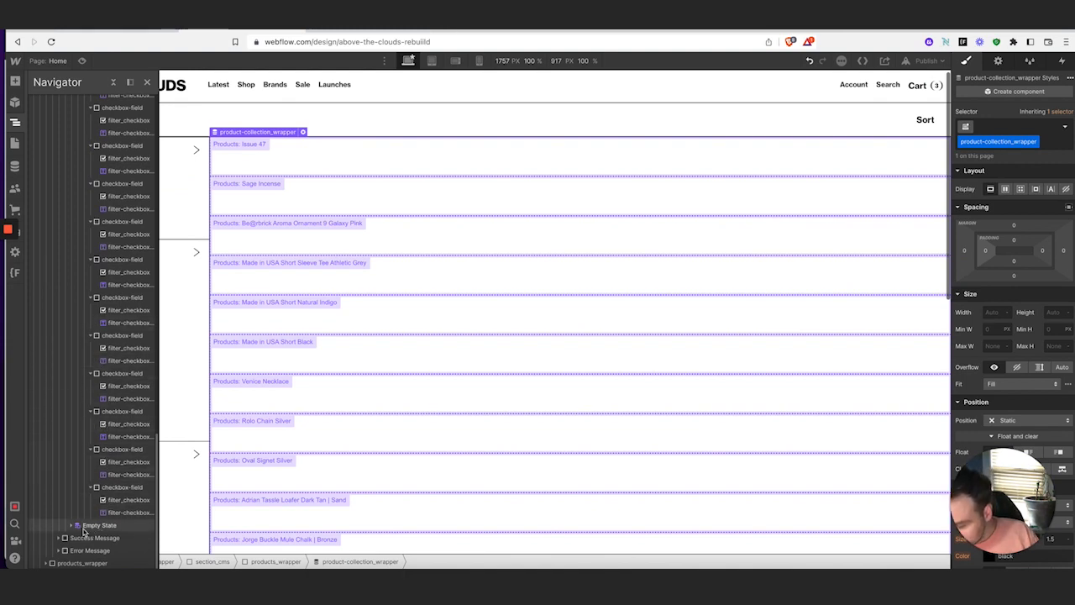
click(46, 563)
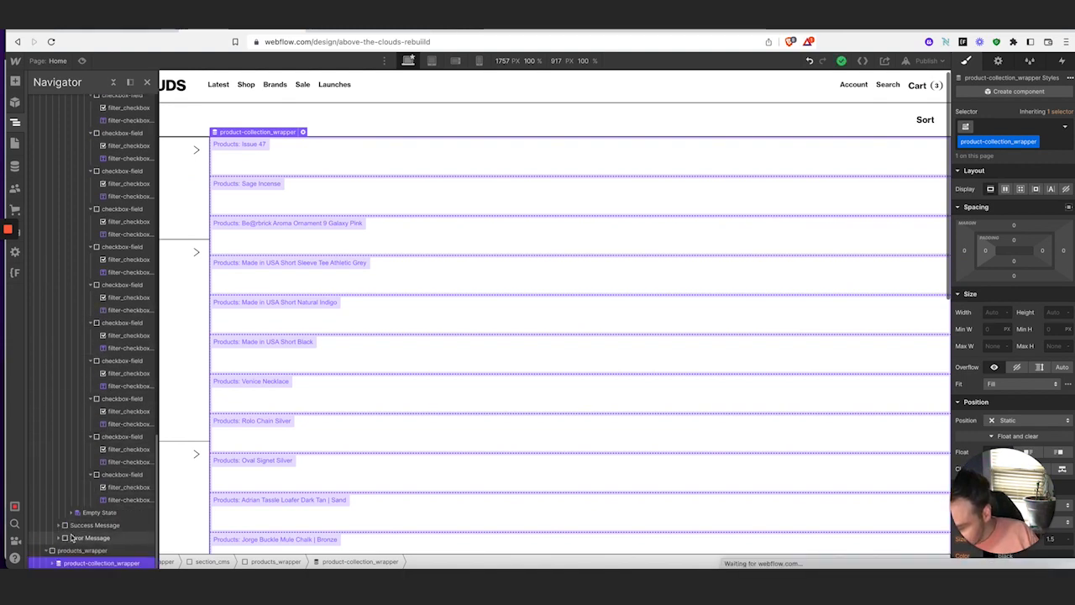
click(58, 562)
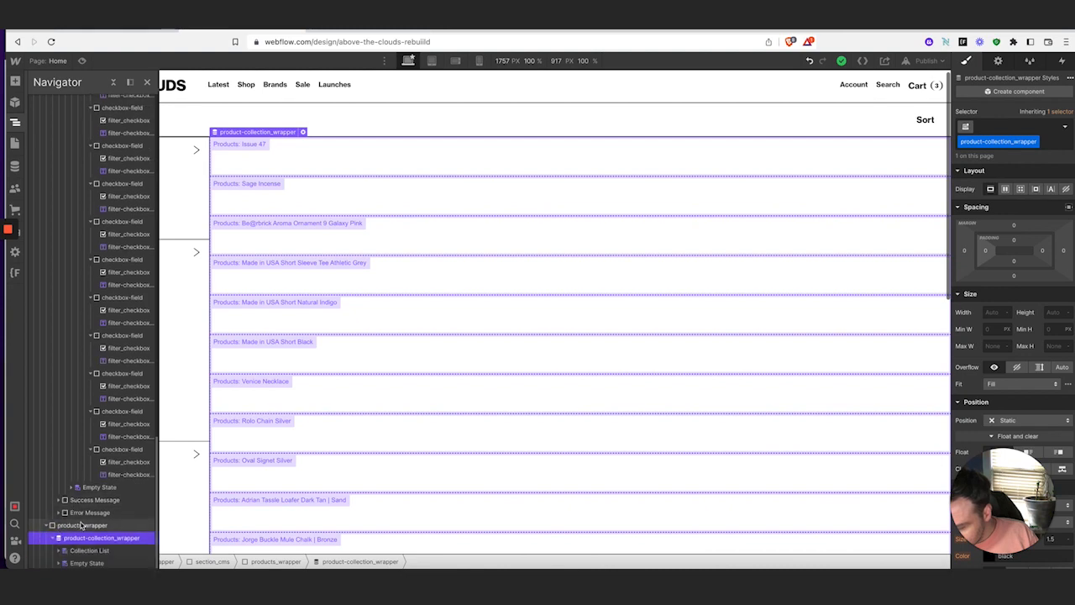
click(88, 551)
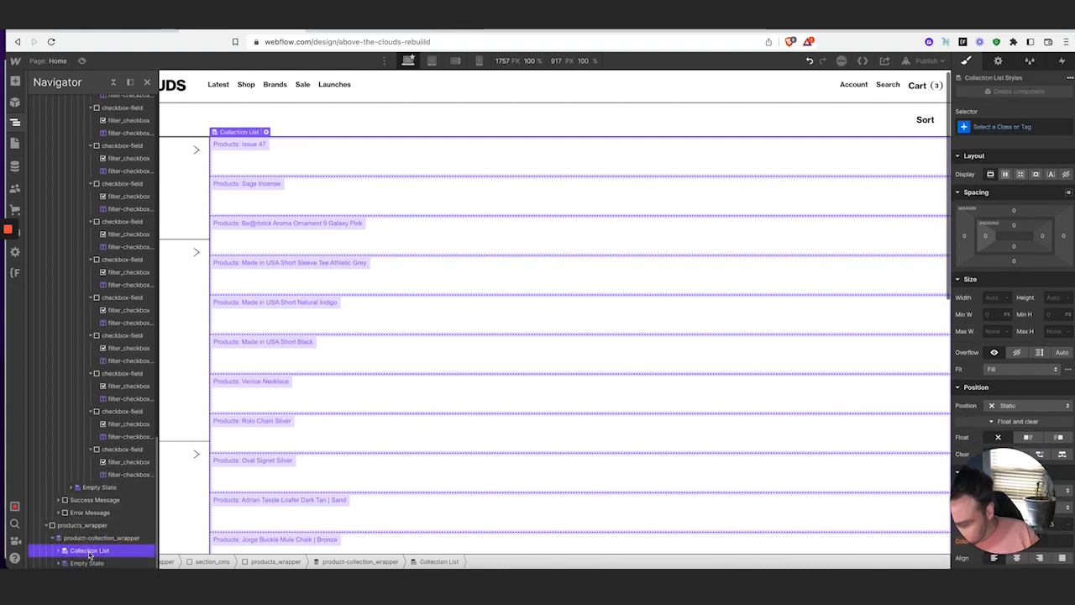
click(1008, 127)
text(pr)
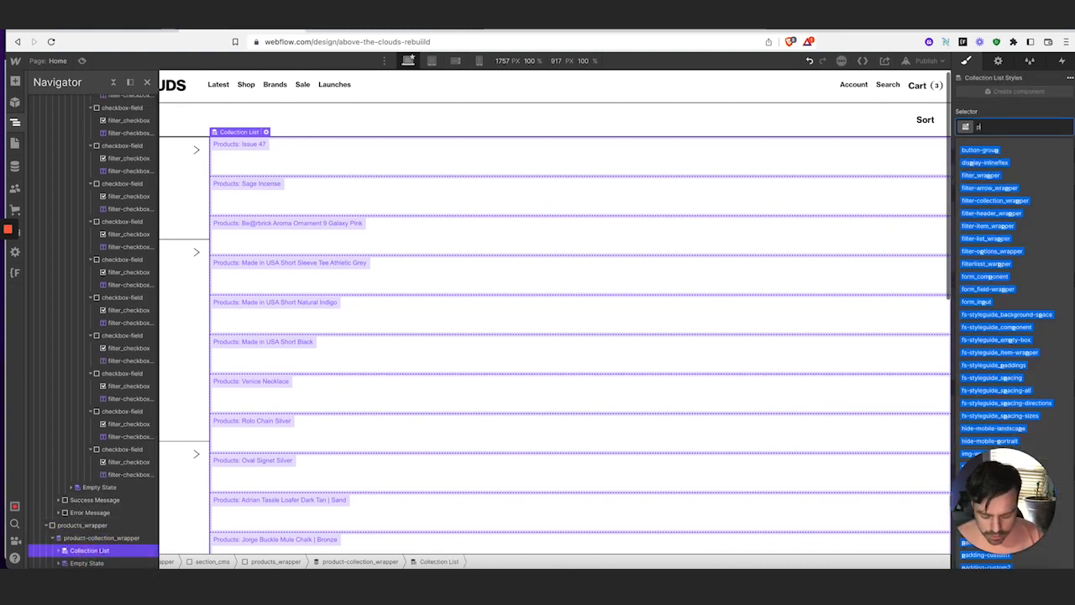
text(odcuts)
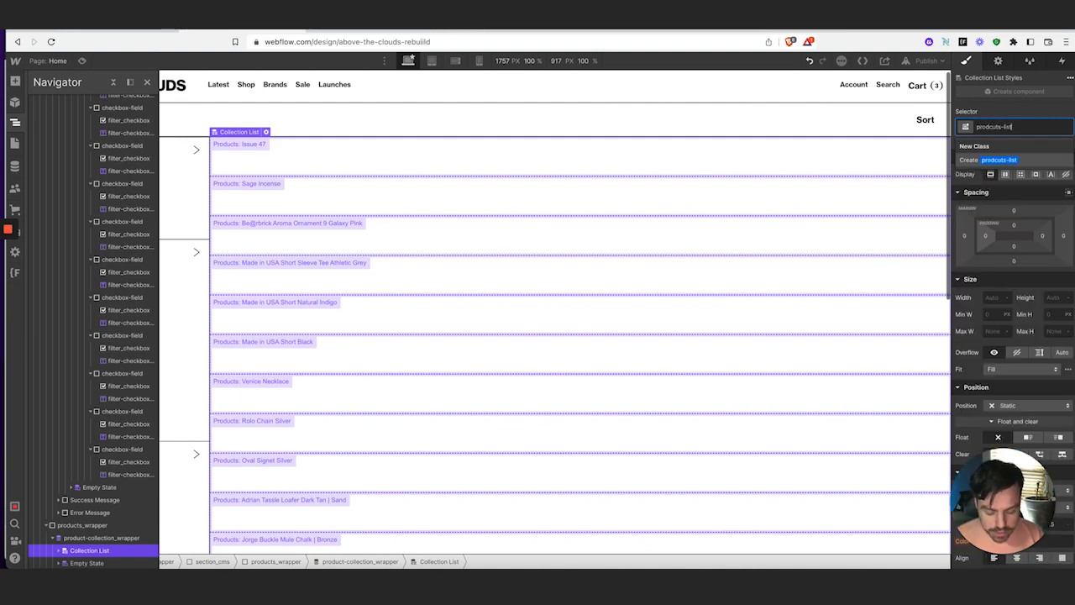
text(-list)
key(Return)
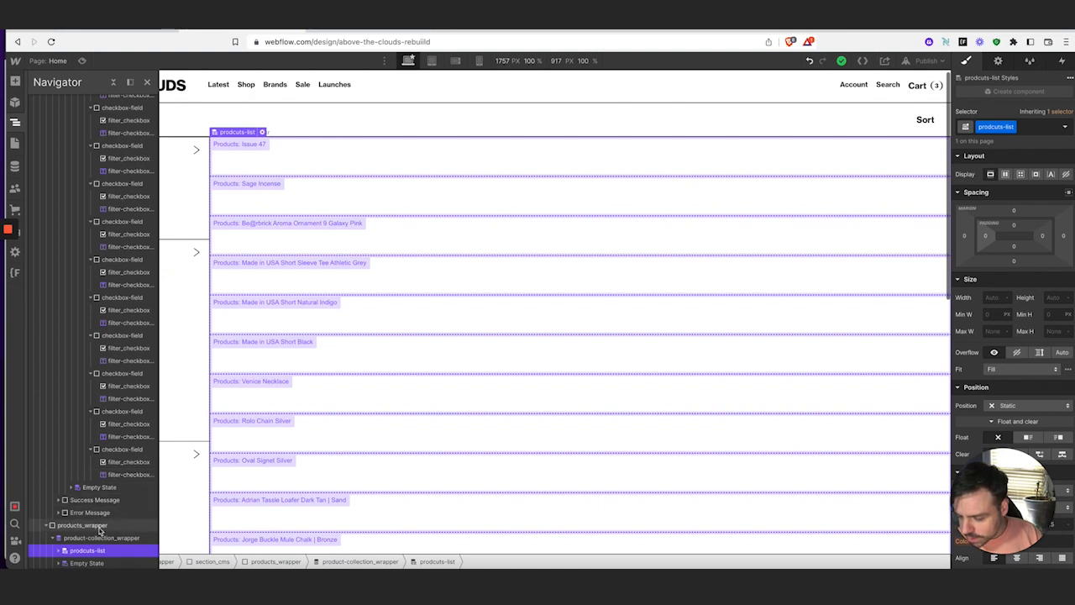
Give the Collection Item the class prodcuts-items
click(58, 550)
click(92, 561)
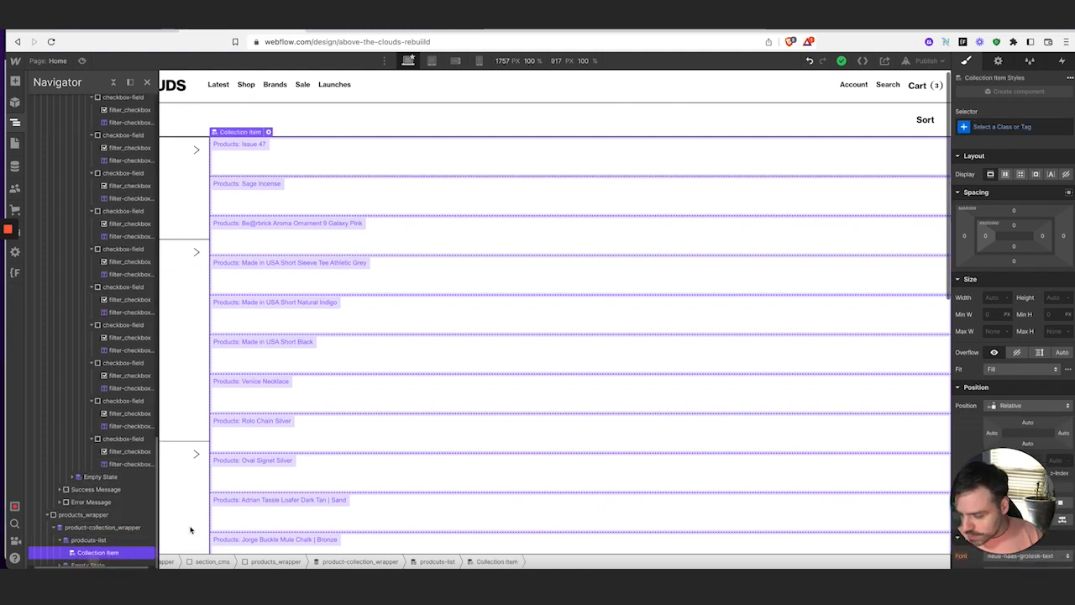
click(1032, 127)
text(p)
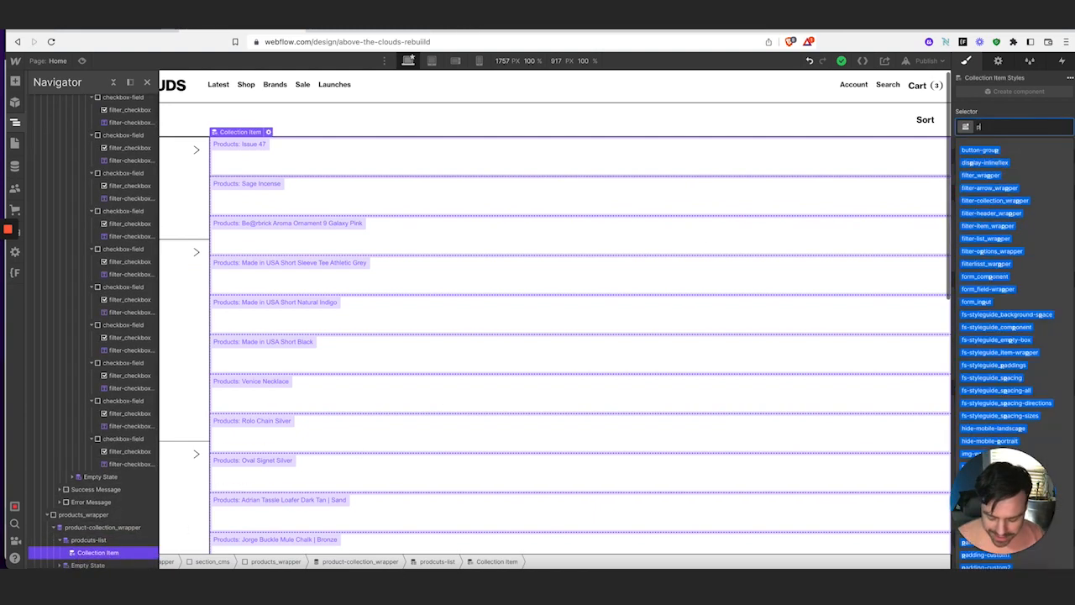
text(rodcuts-item)
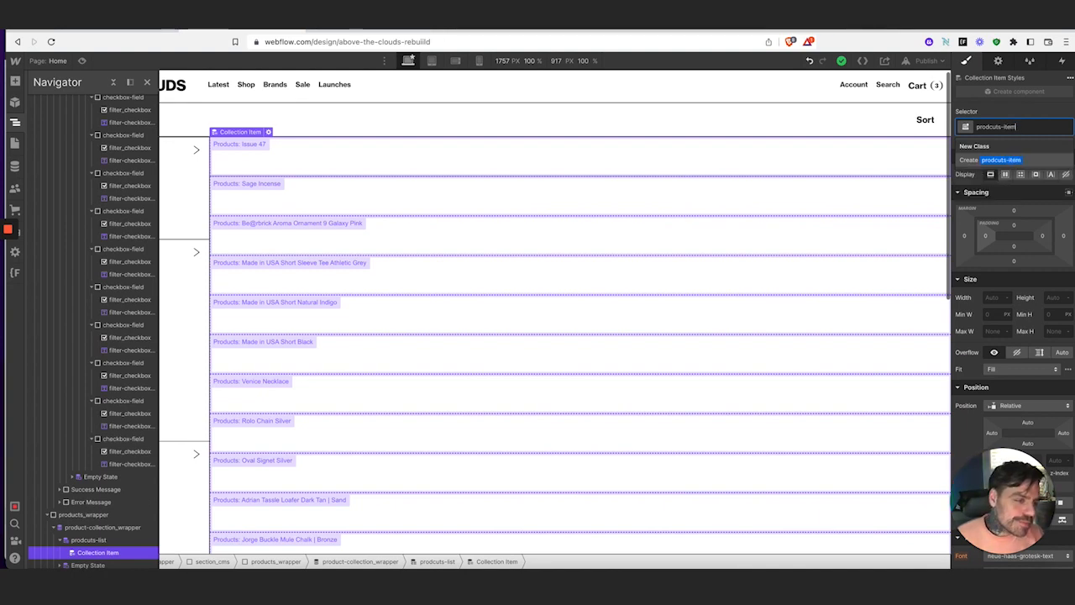
text(s)
key(Return)
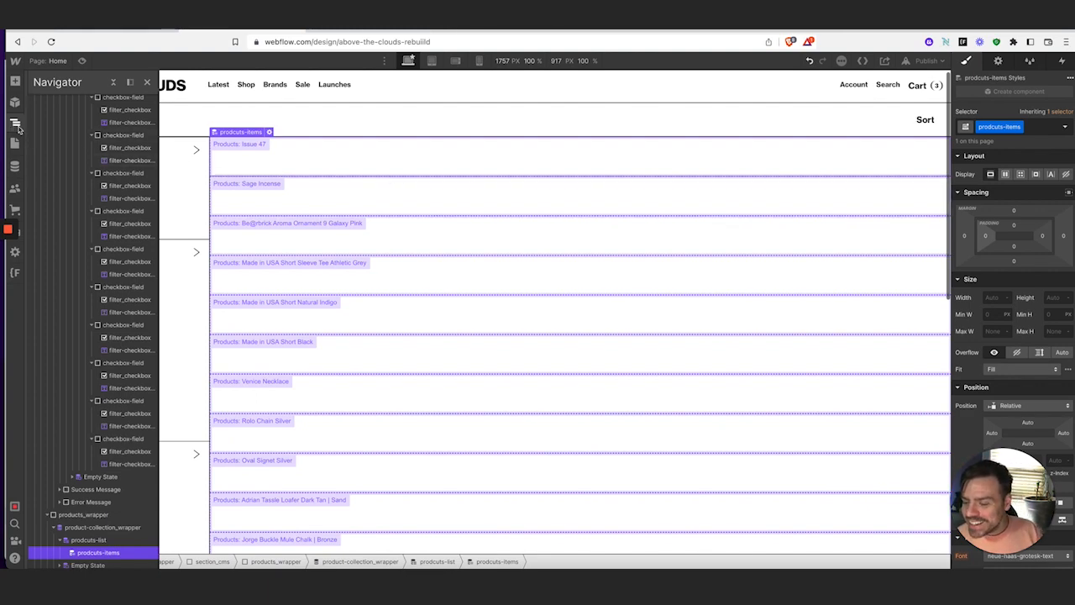
click(133, 527)
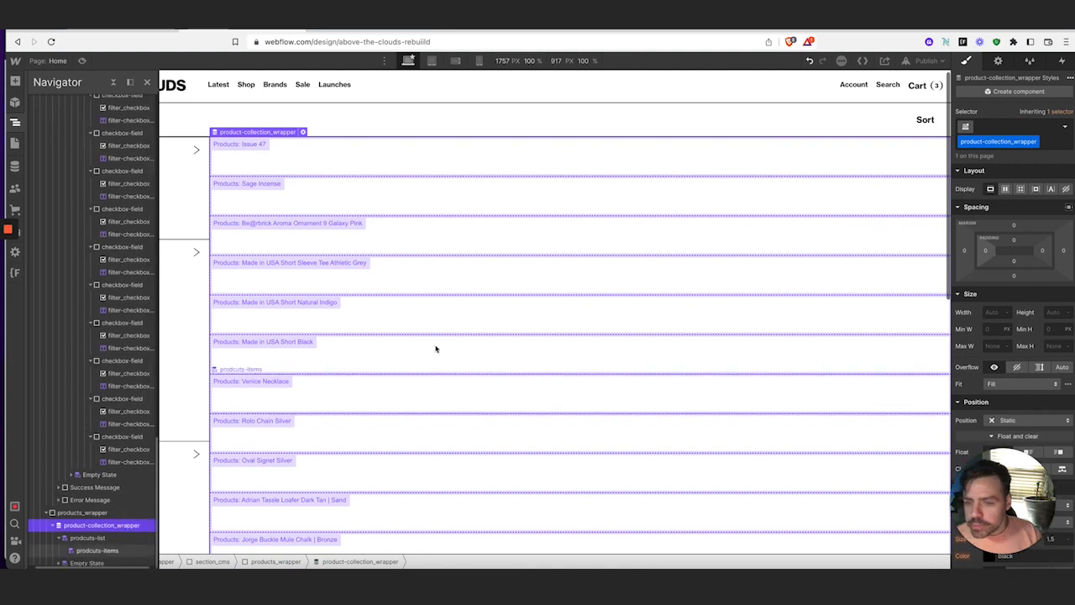
Try a grid layout on the collection wrapper, then undo it
click(1021, 191)
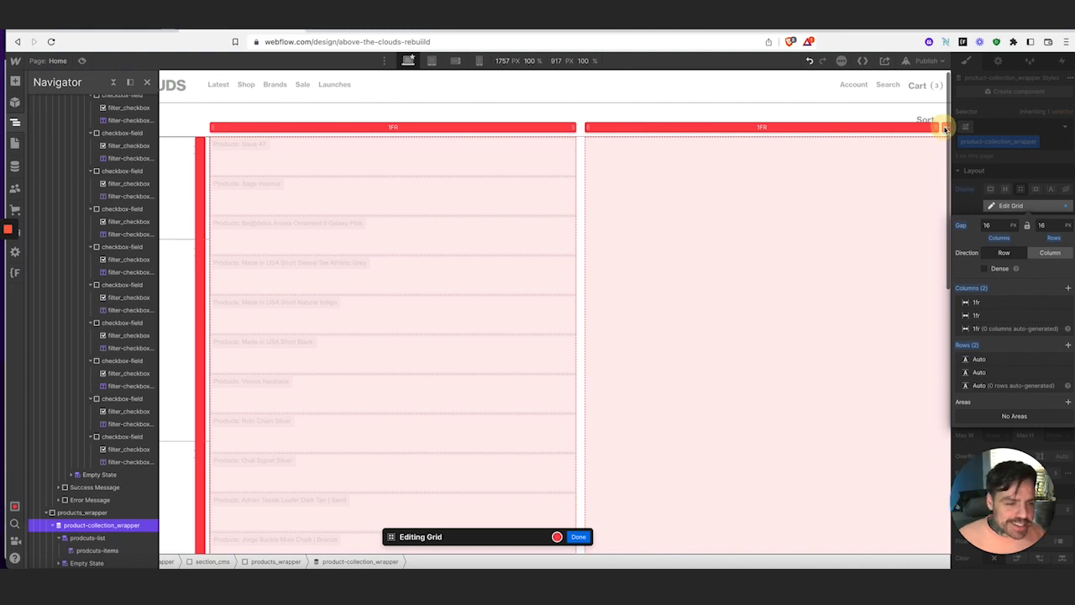
click(945, 127)
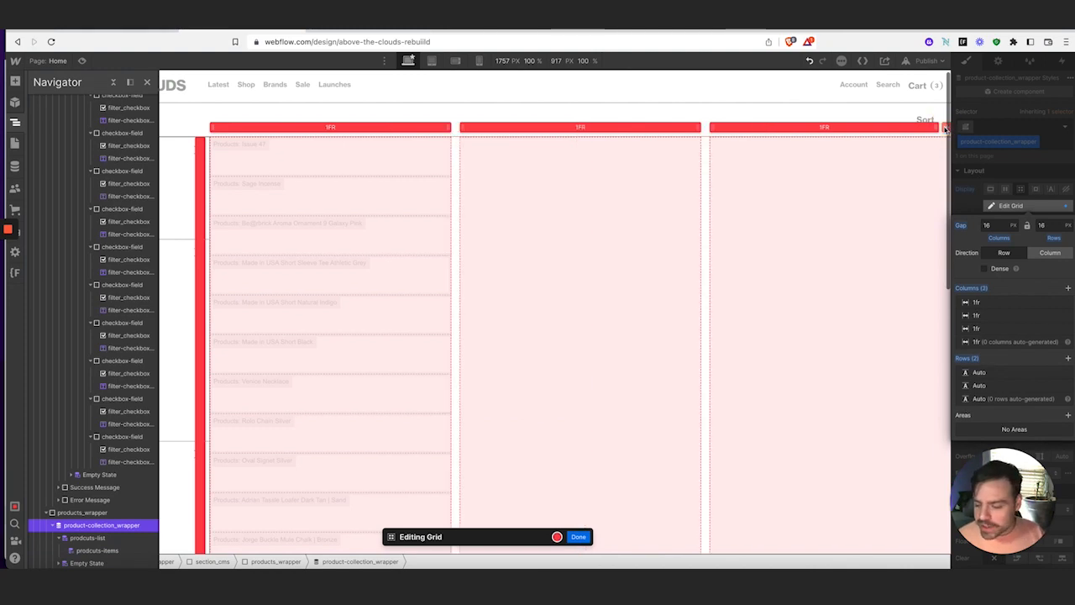
key(super+z)
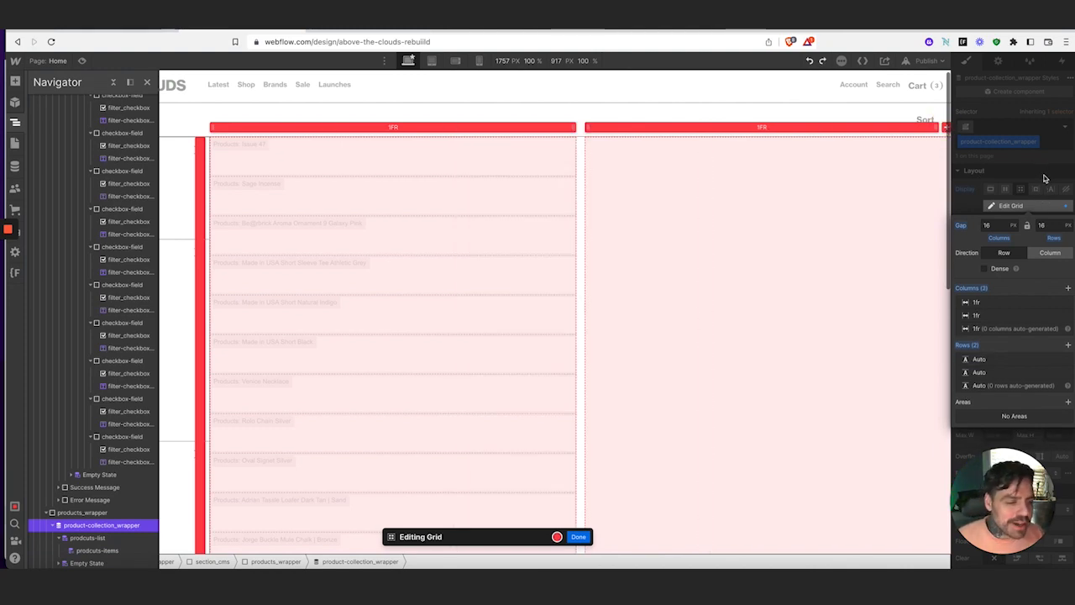
click(1031, 182)
key(super+z)
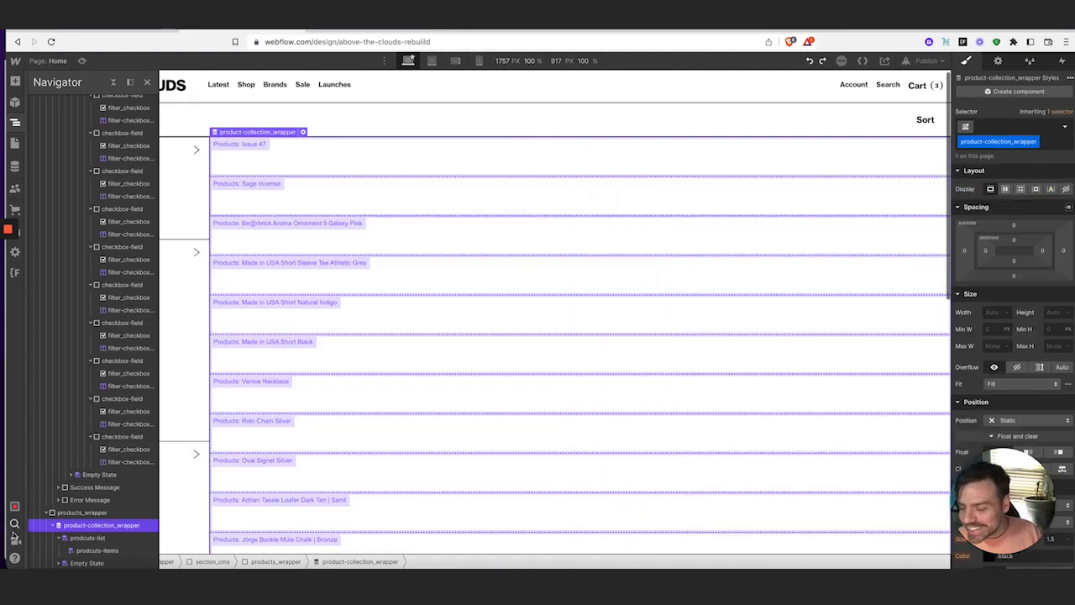
Make prodcuts-list a grid of three 1fr columns with 0 column and row gap
click(88, 537)
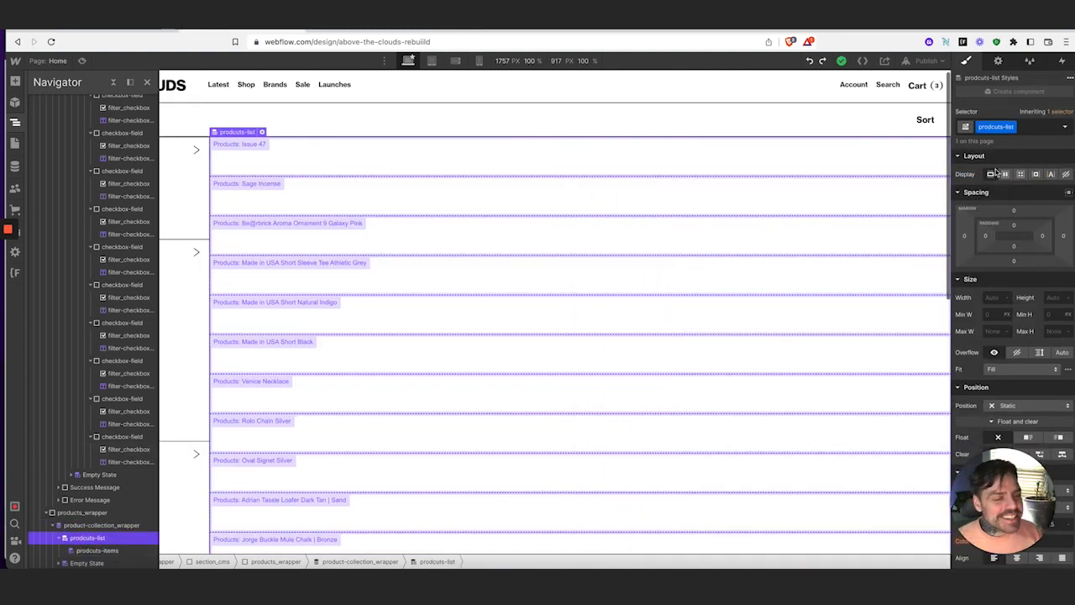
click(1021, 174)
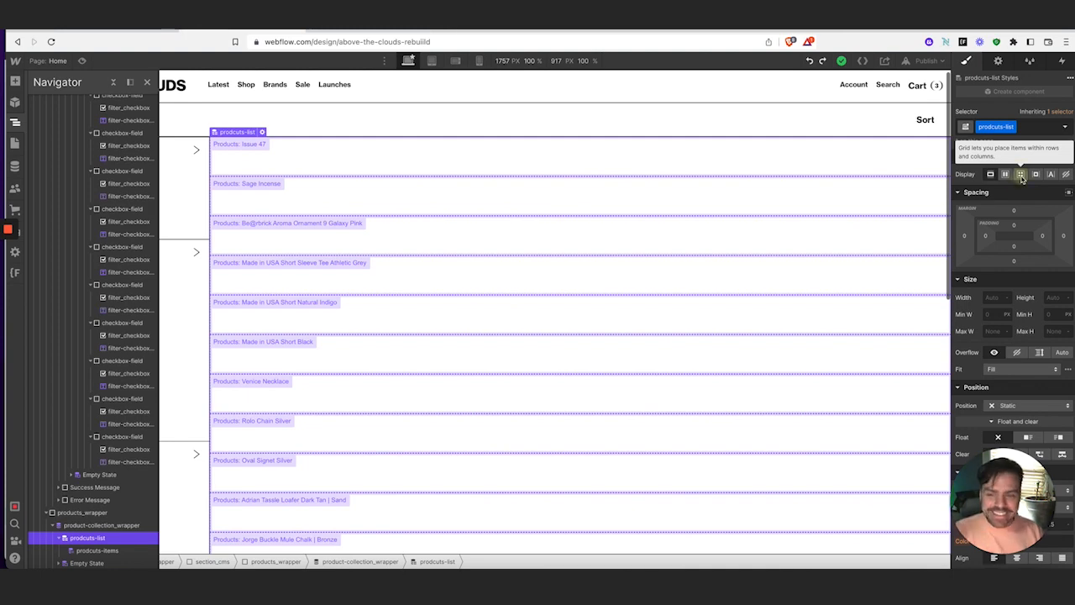
click(1022, 178)
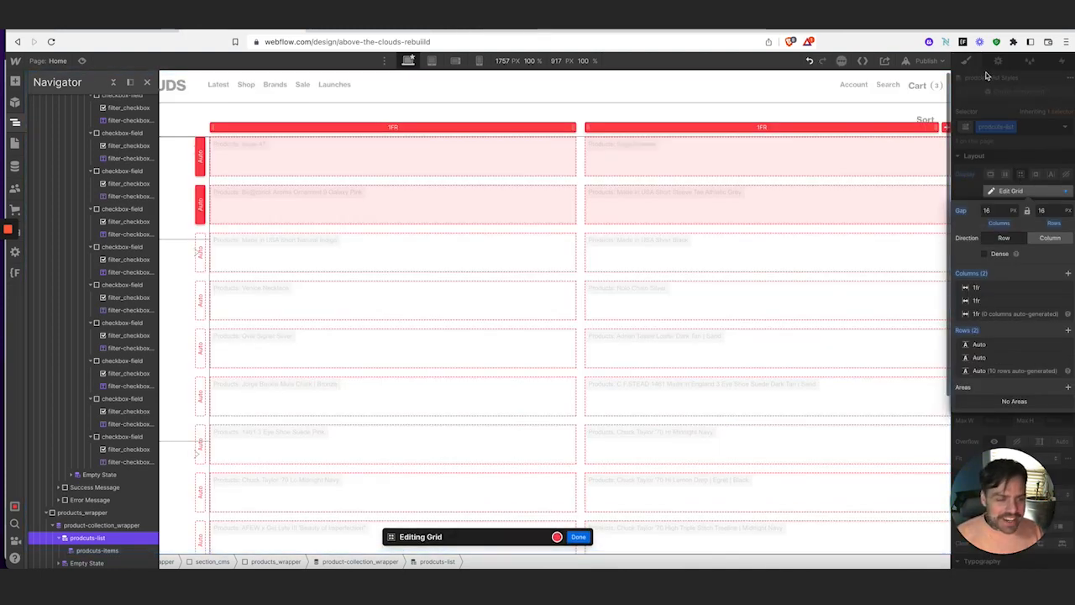
click(948, 128)
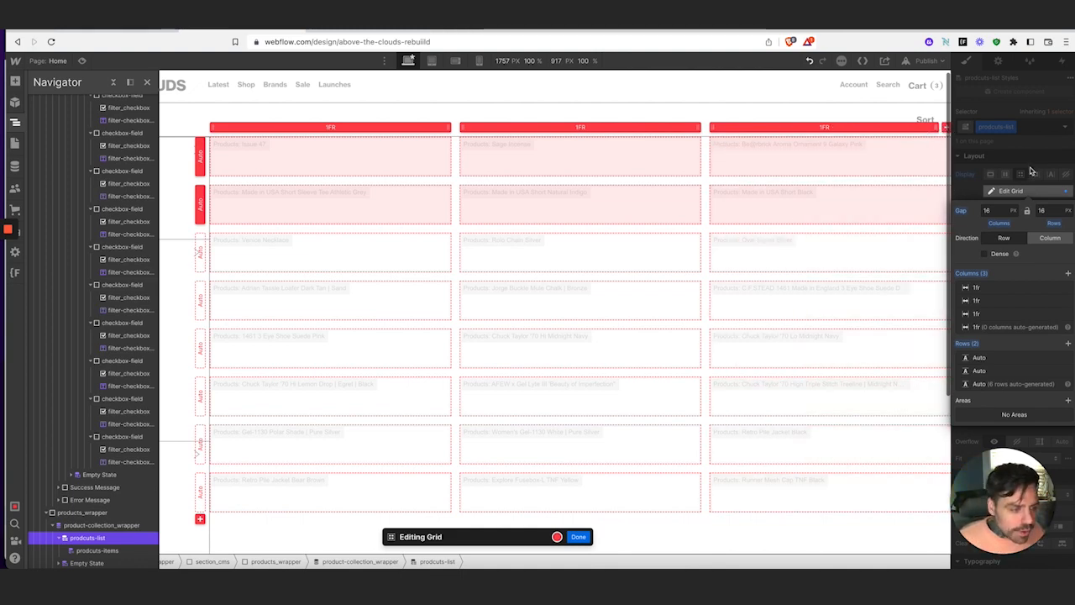
click(995, 209)
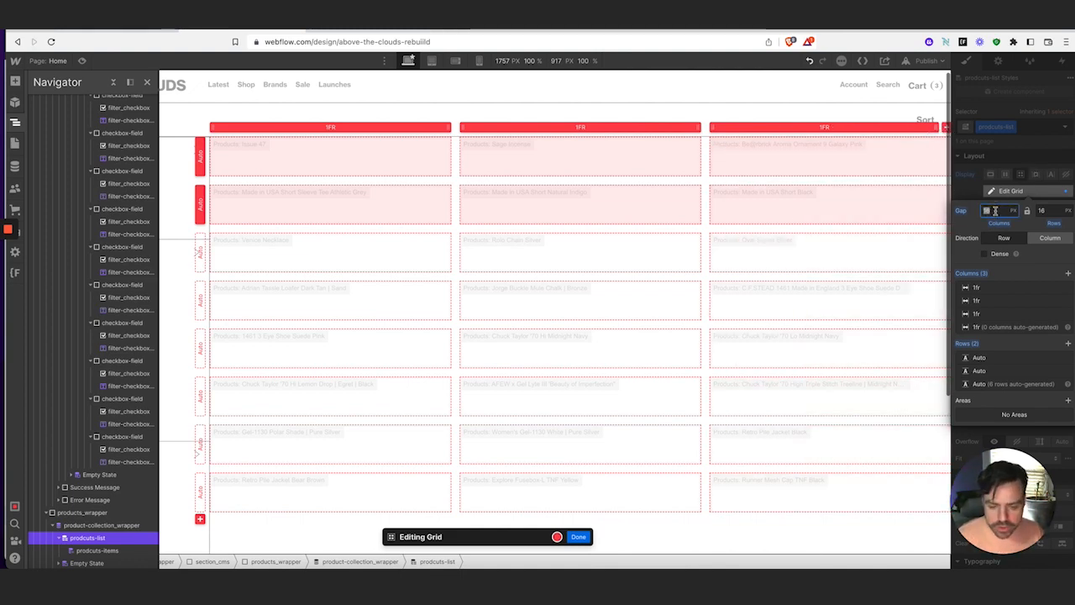
key(Tab)
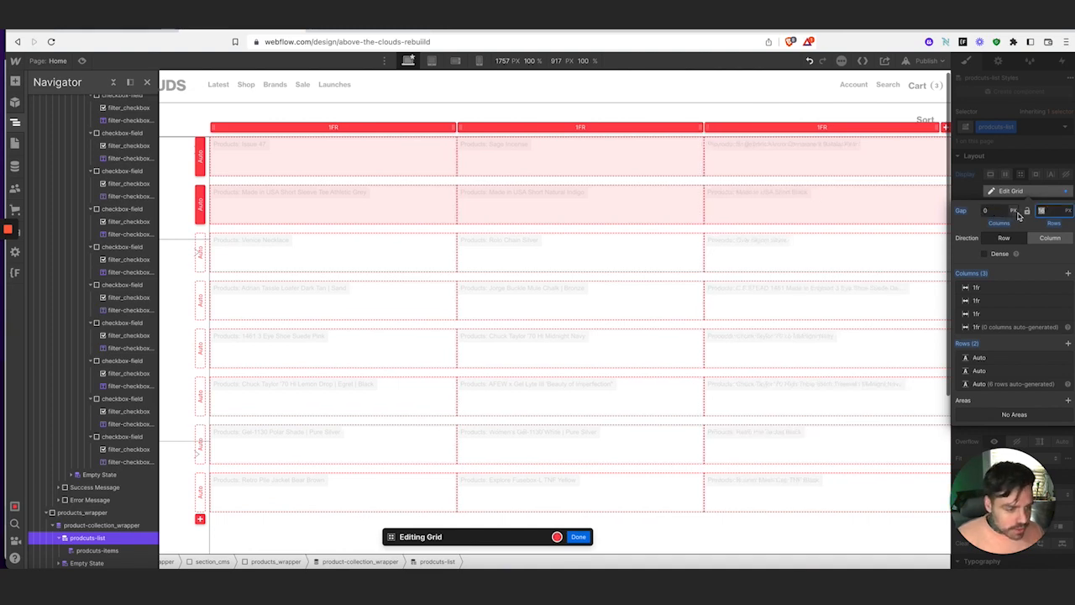
key(Return)
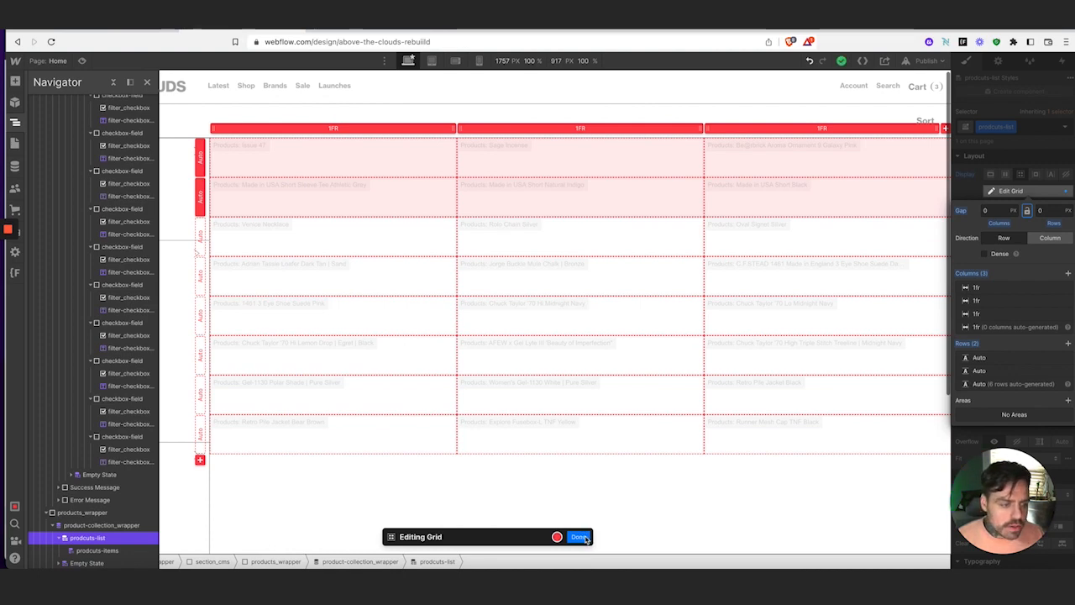
click(579, 536)
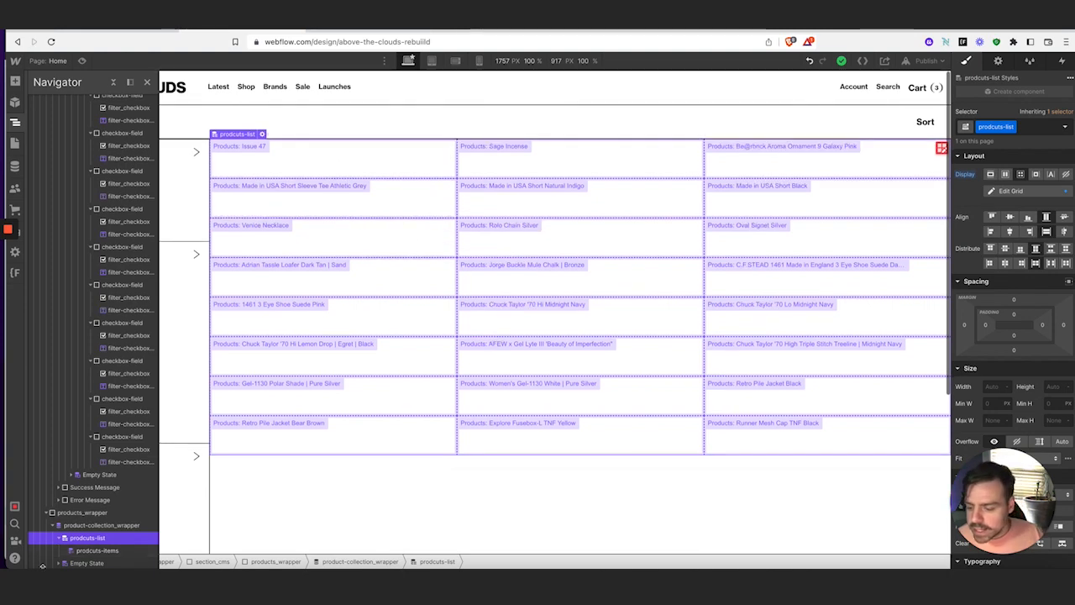
click(94, 551)
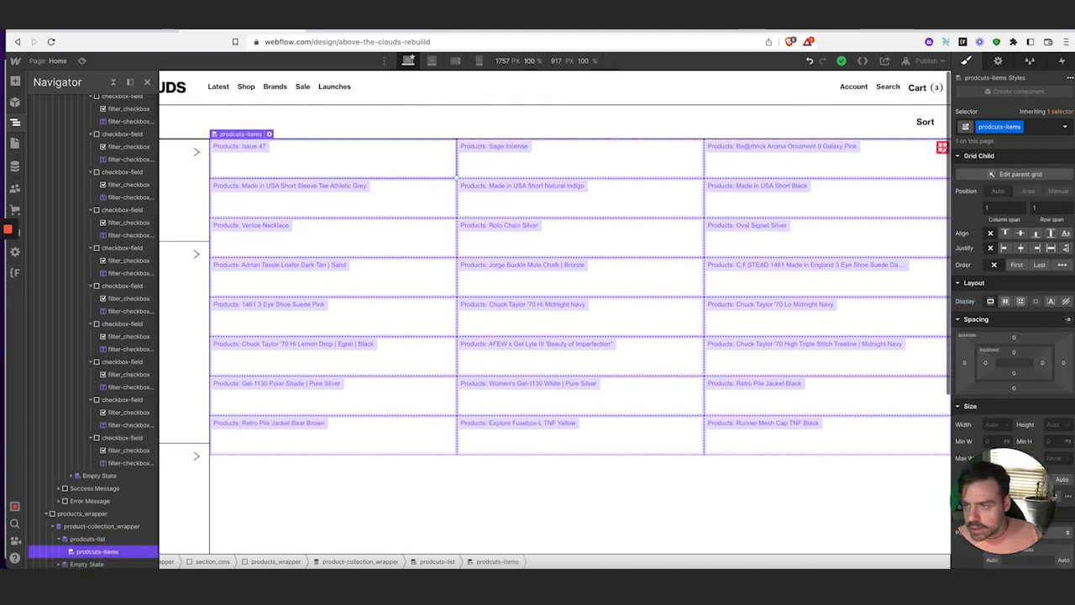
click(228, 561)
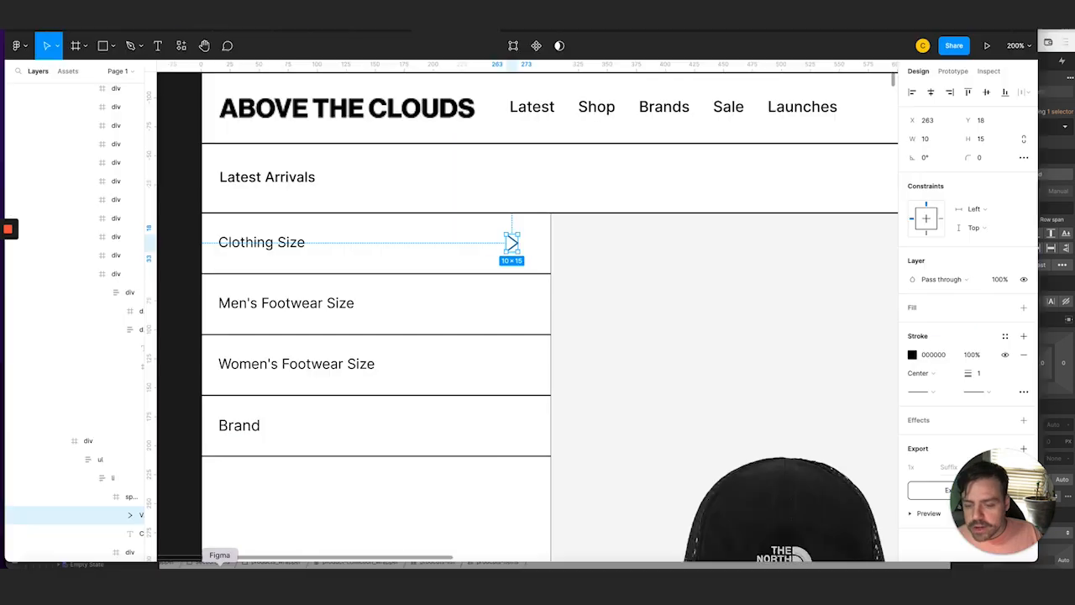
scroll(478, 413, right, 5)
scroll(475, 408, down, 3)
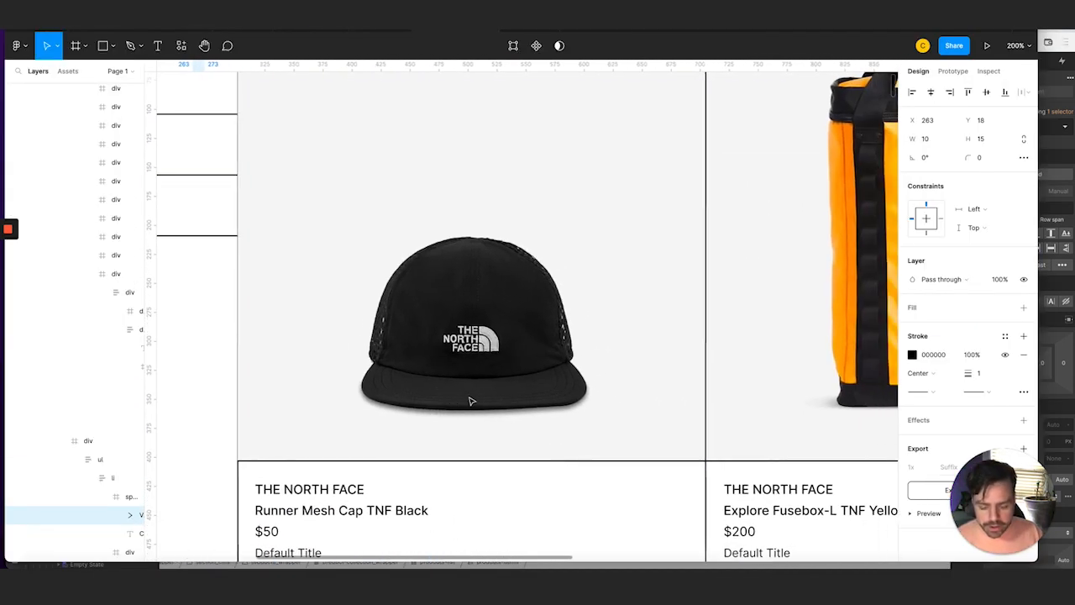
scroll(470, 403, down, 3)
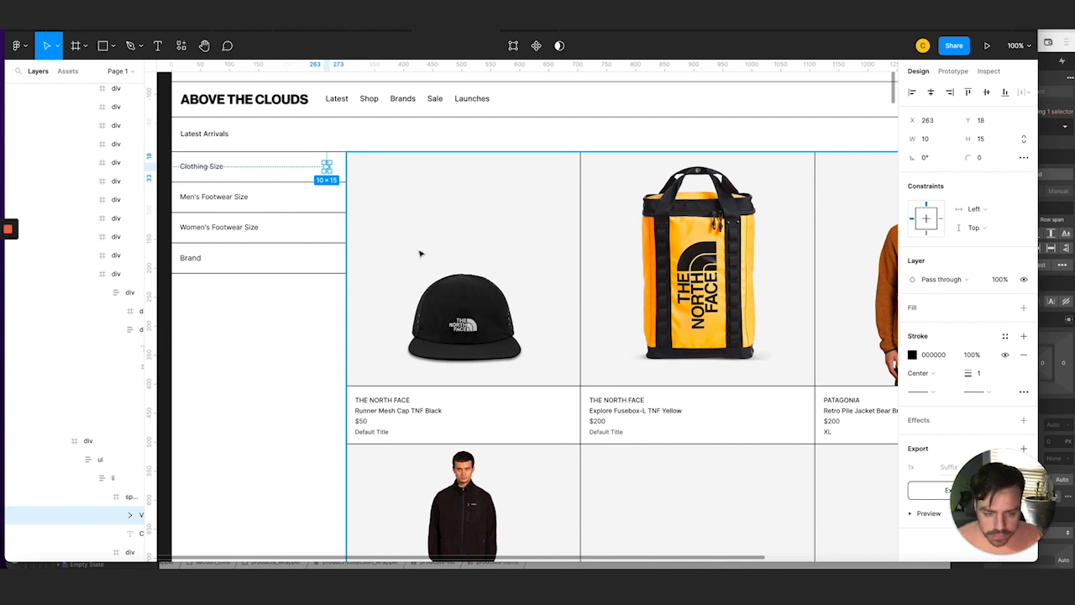
scroll(420, 253, right, 5)
scroll(546, 267, left, 6)
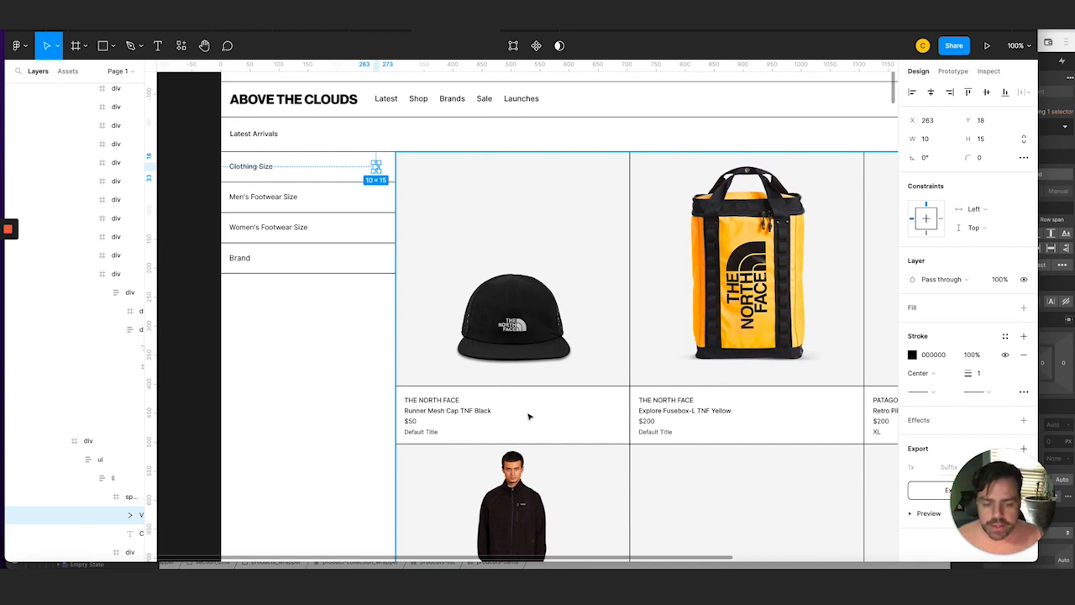
scroll(530, 416, up, 1)
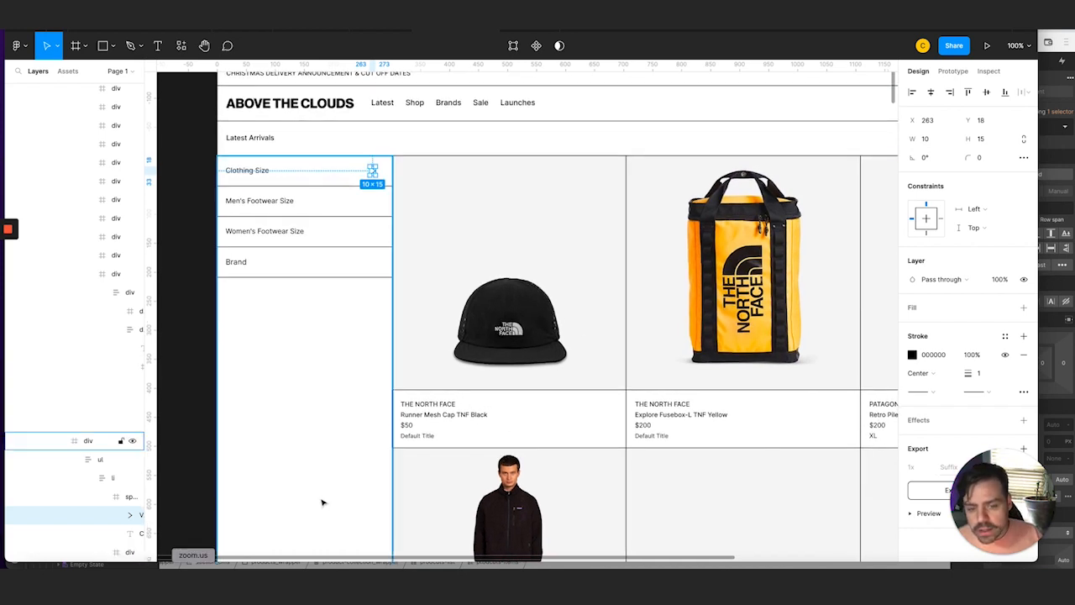
click(140, 578)
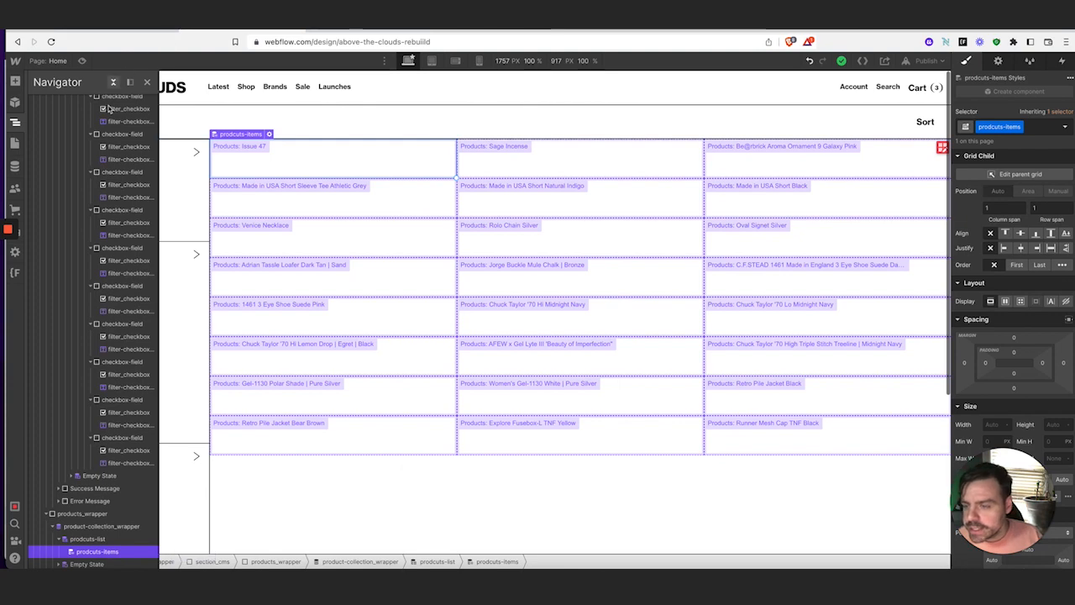
Add a div with class product_wrapper inside the prodcuts-items item
click(14, 82)
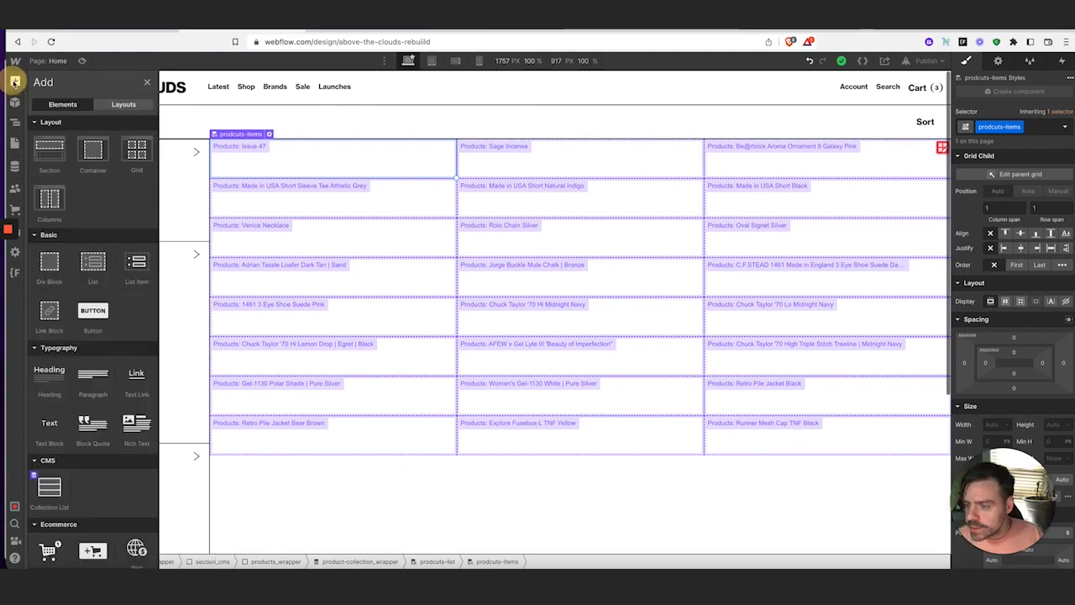
drag(52, 267, 332, 282)
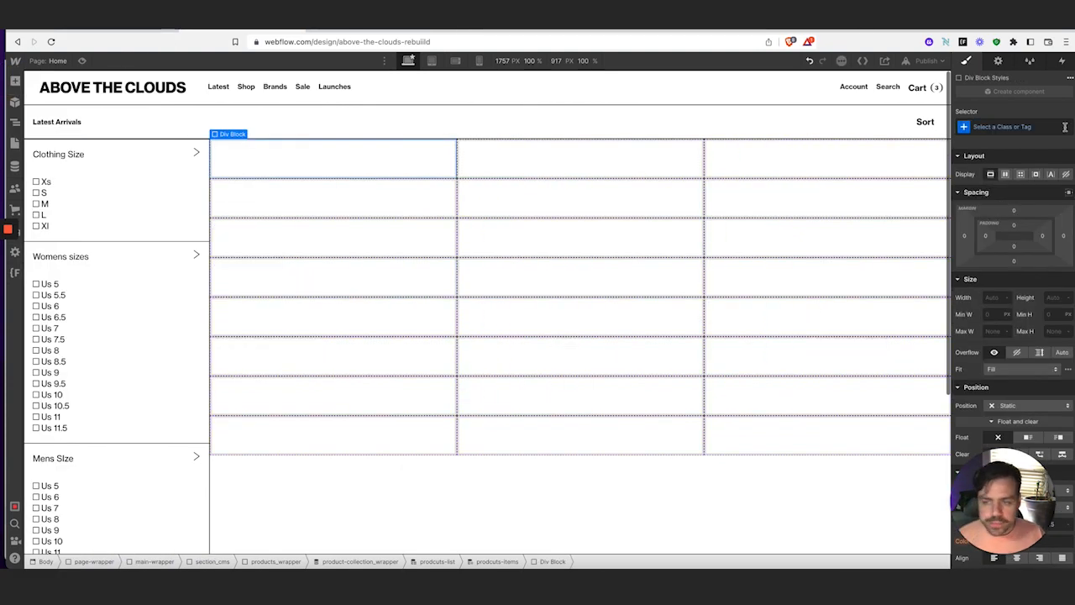
click(1028, 128)
text(pro)
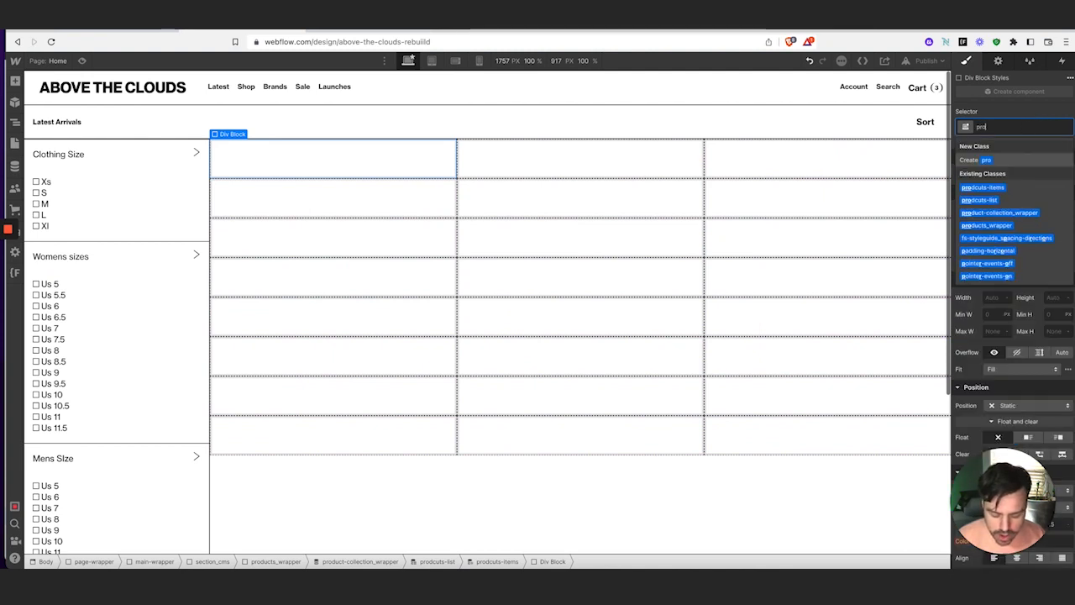
text(duct_wr)
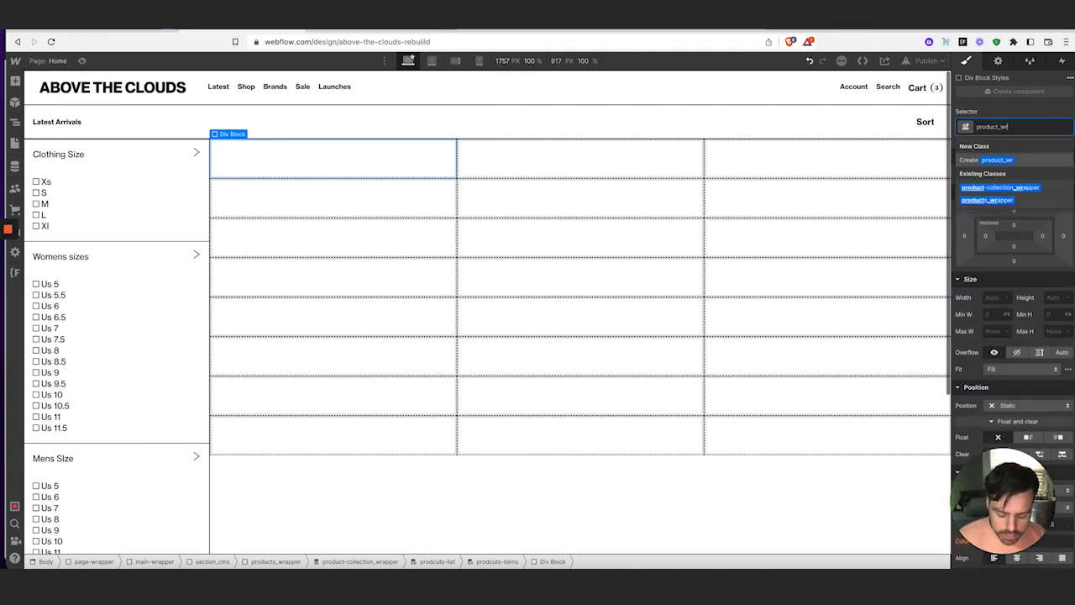
text(apper)
key(Return)
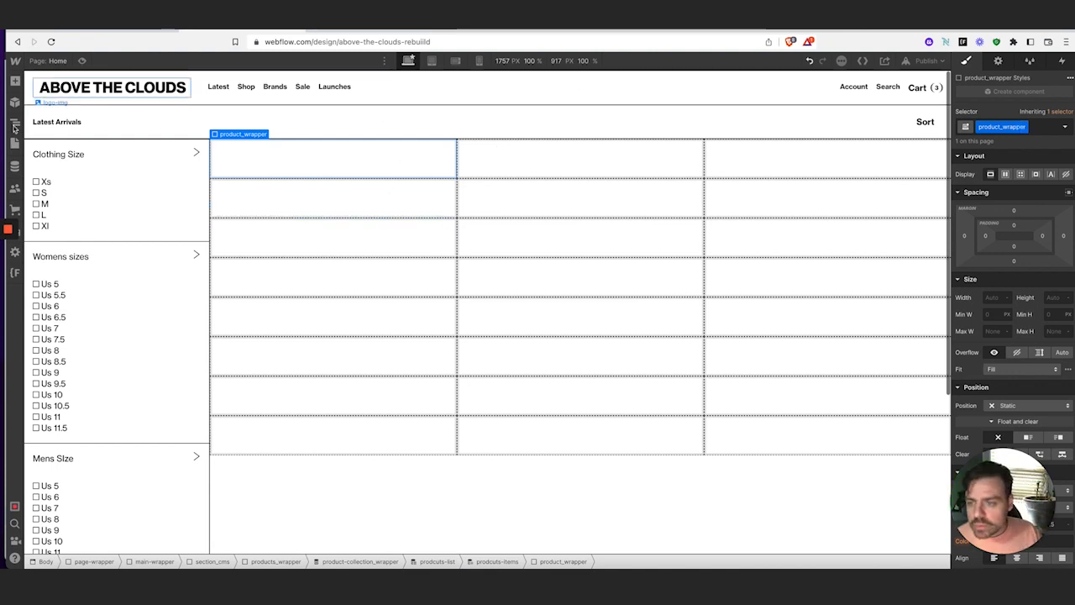
Add a div with class img_wrapper inside product_wrapper
click(15, 82)
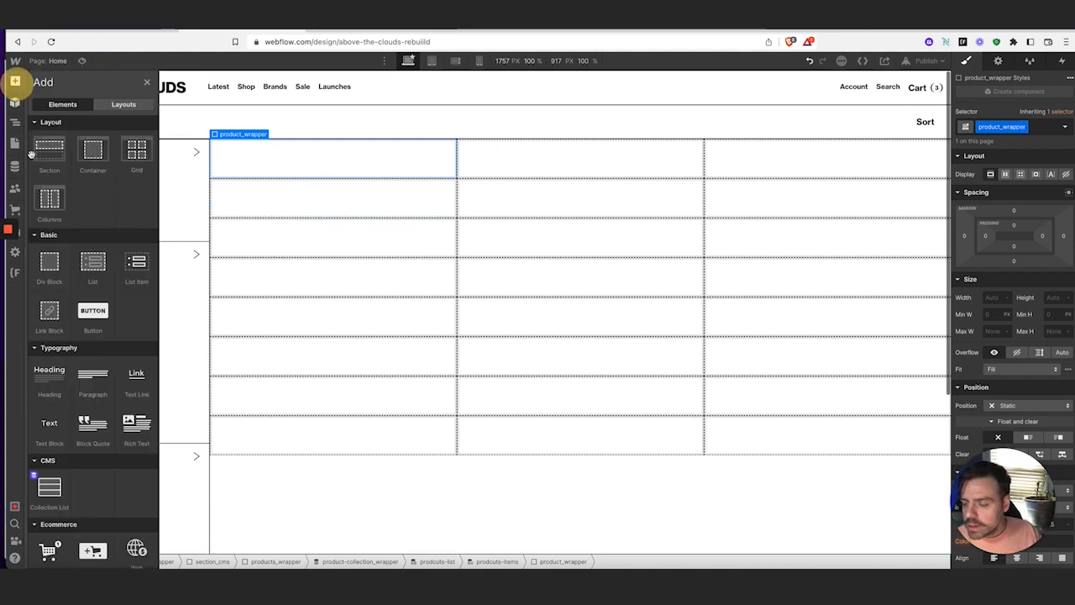
click(49, 262)
click(988, 124)
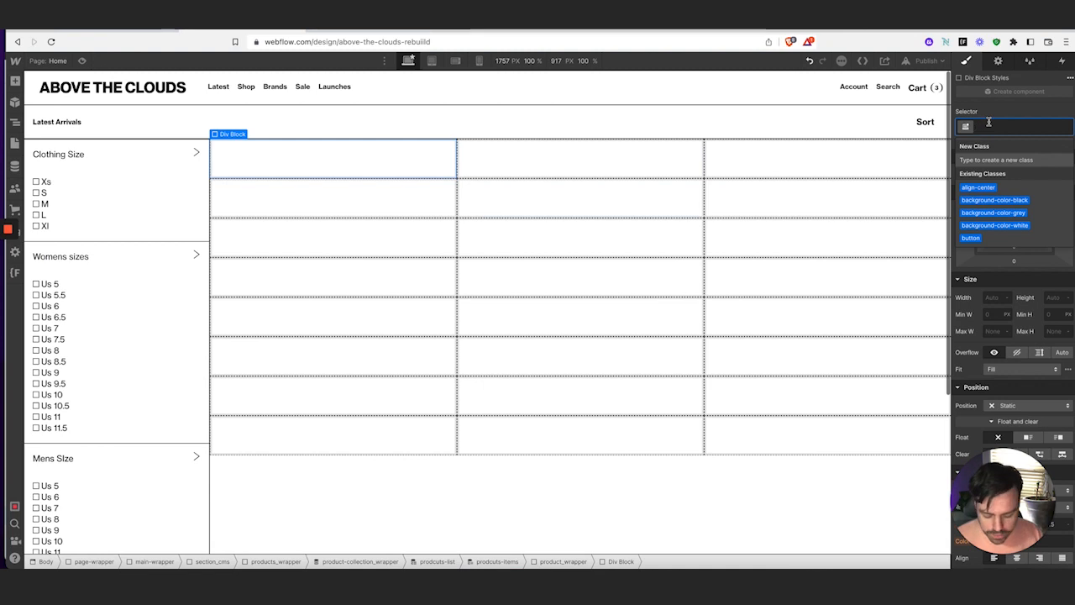
text(img_wrapper)
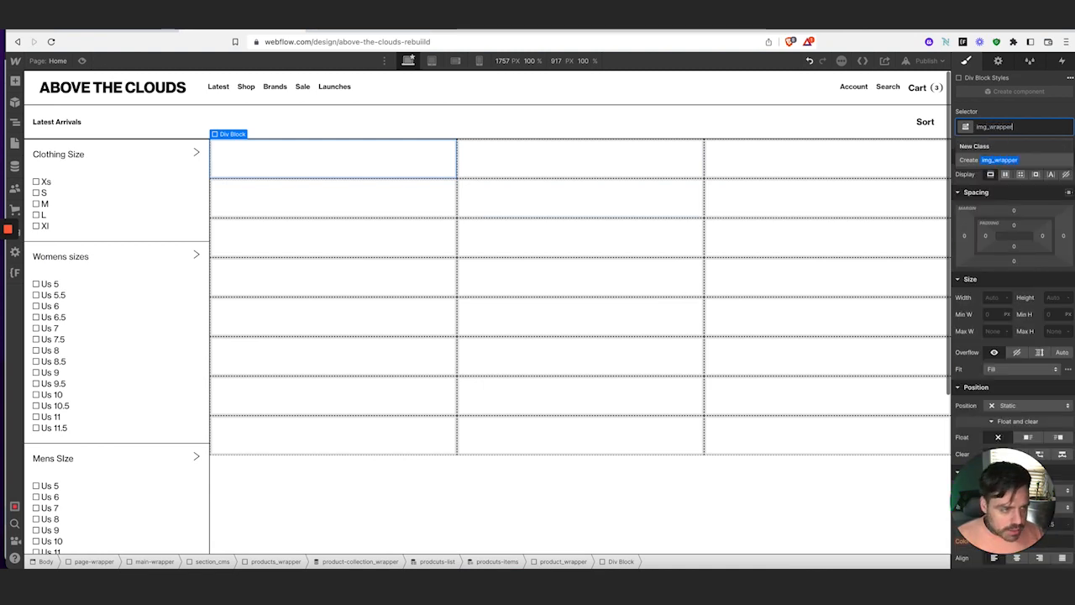
key(Return)
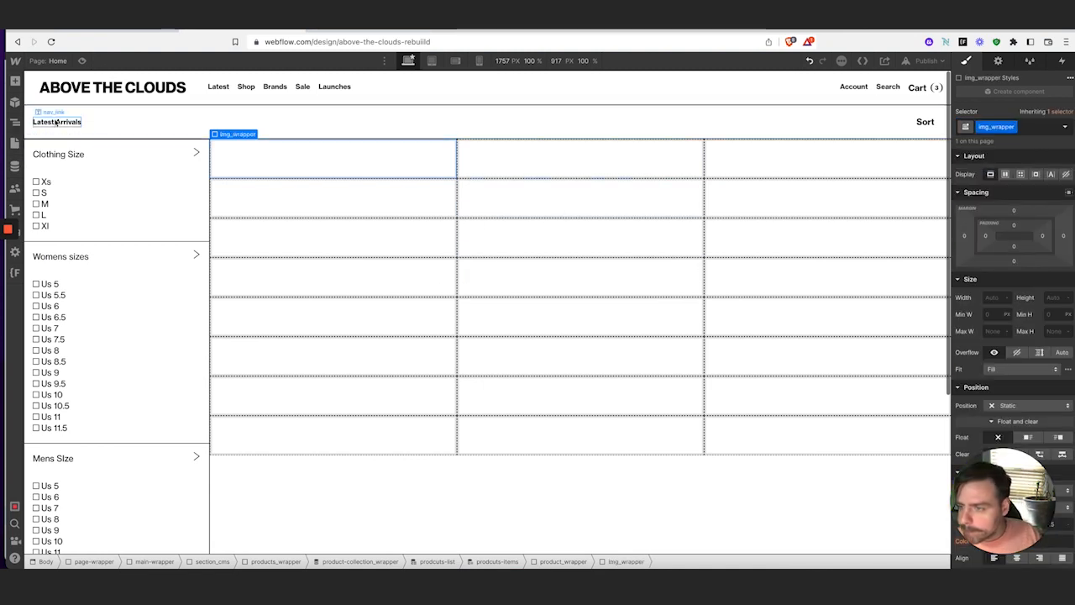
Add a second div with class product-text_wrapper inside product_wrapper and check the structure
click(14, 81)
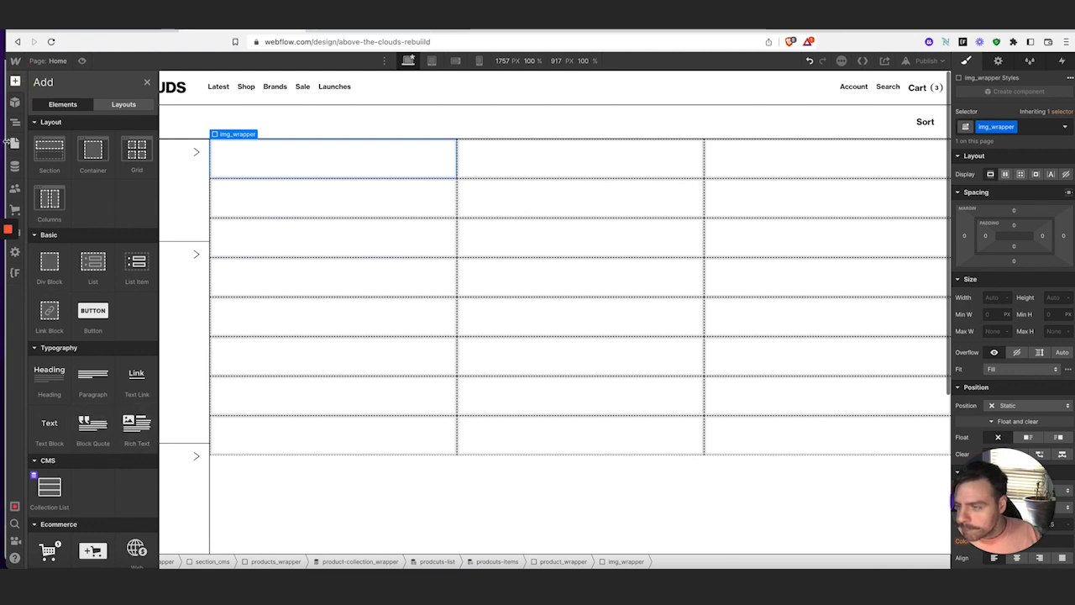
click(15, 124)
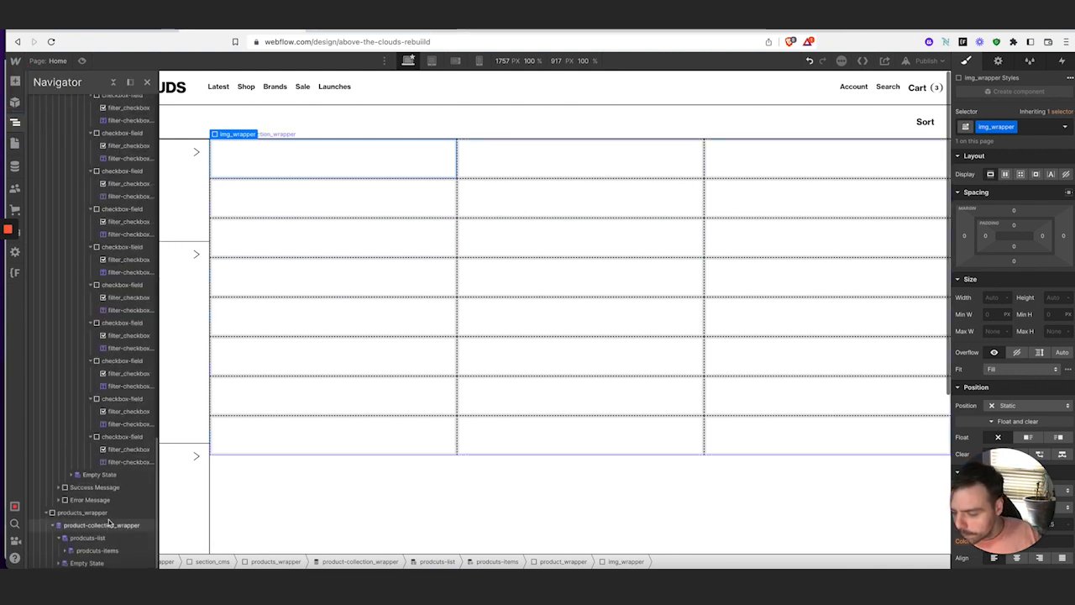
click(70, 550)
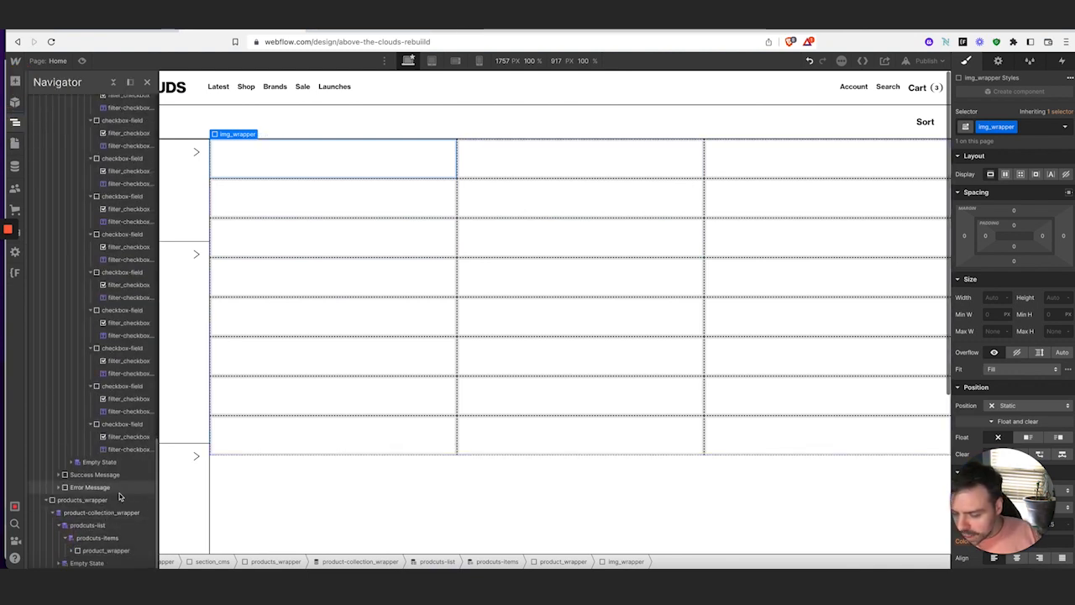
click(563, 561)
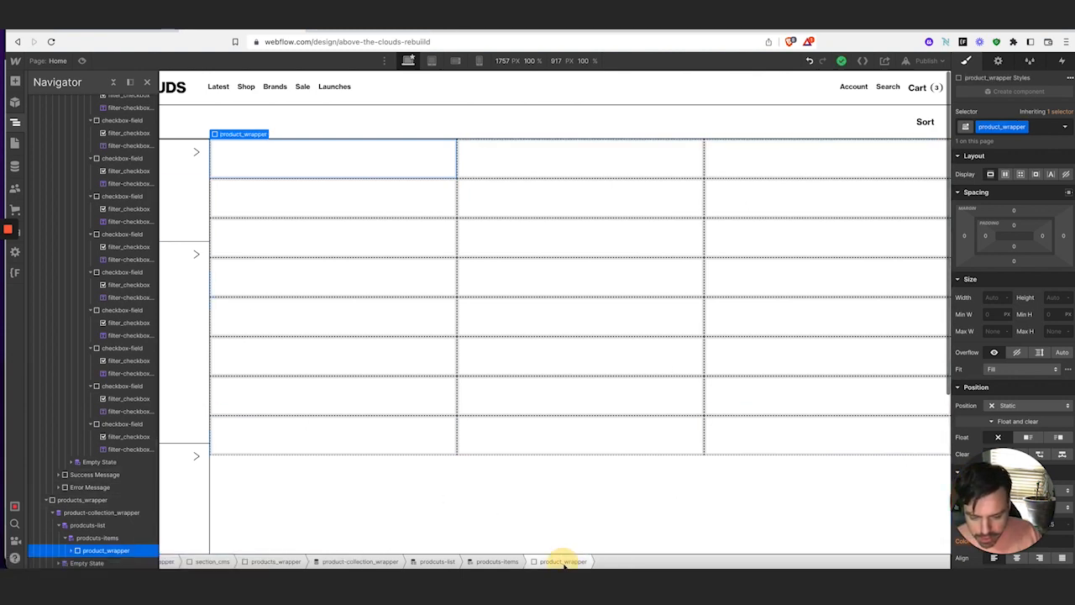
click(15, 80)
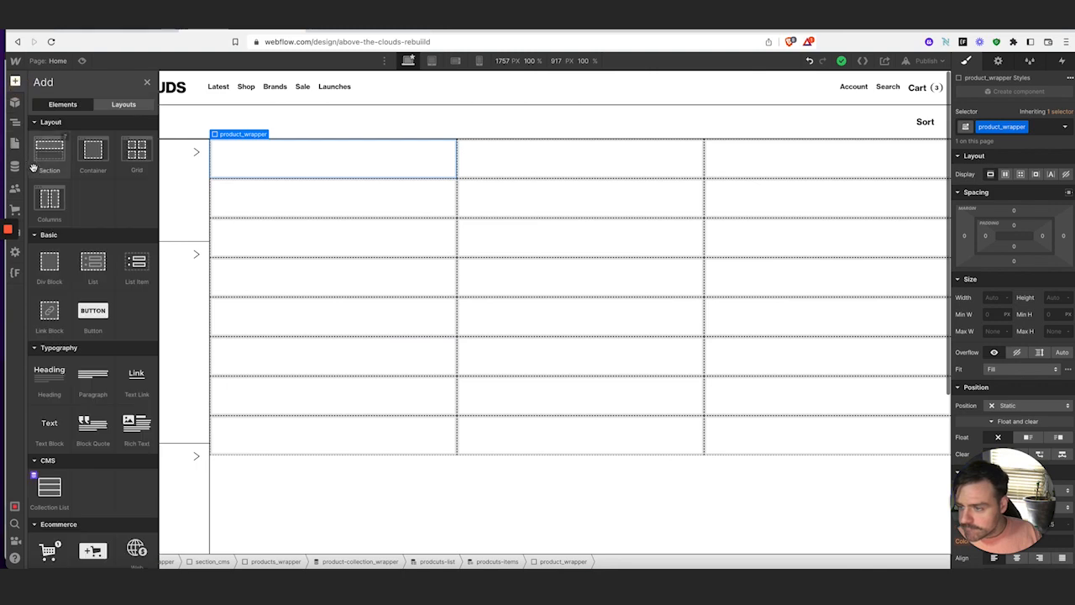
drag(39, 267, 812, 172)
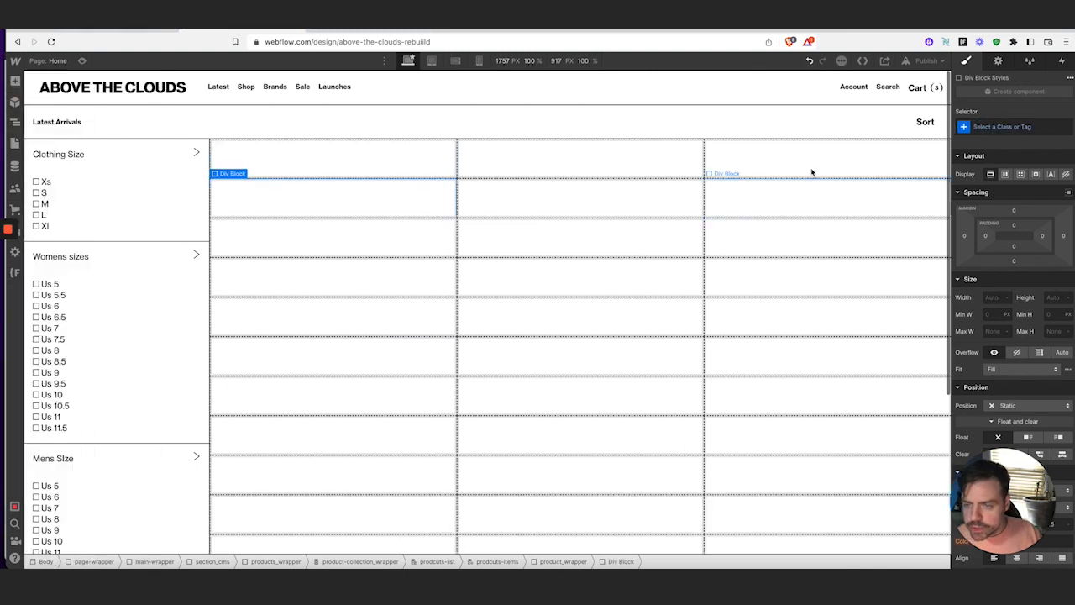
click(984, 126)
text(img)
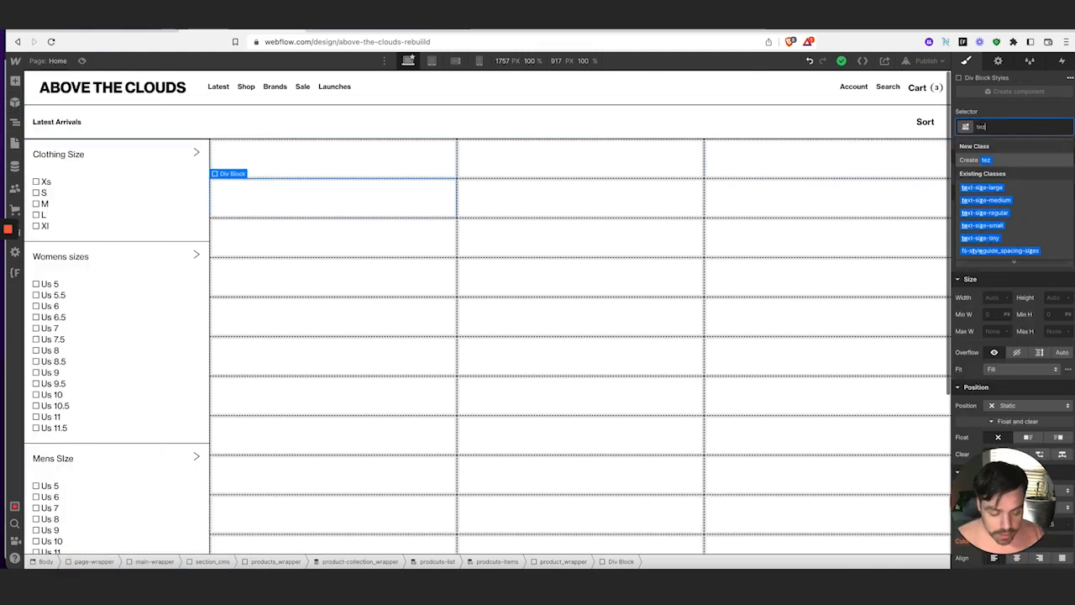
key(BackSpace)
key(BackSpace)
key(BackSpace)
text(produc)
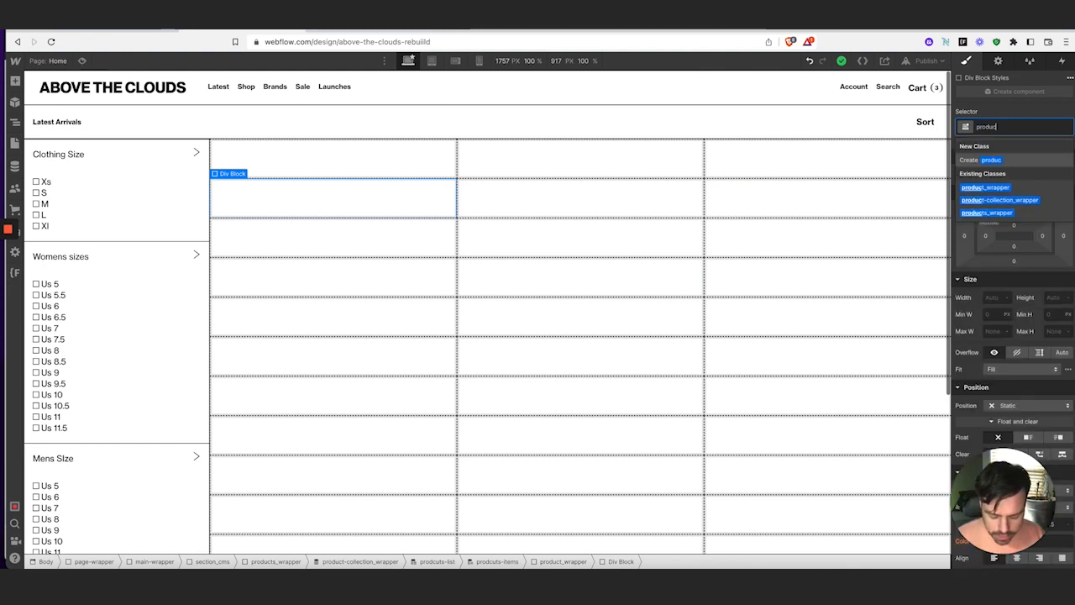
text(t-text)
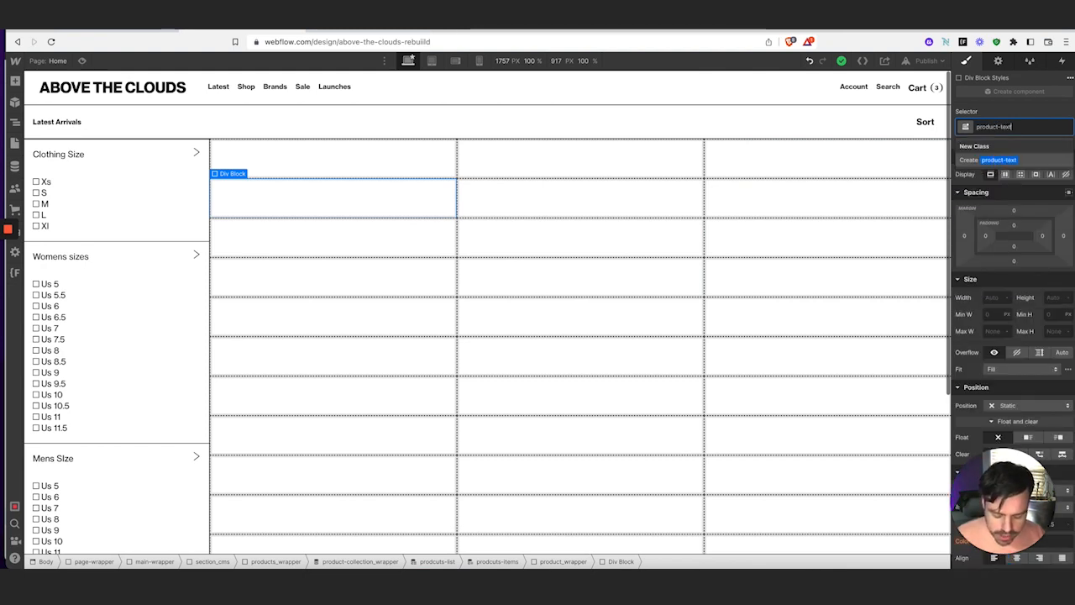
text(_wrapper)
key(Return)
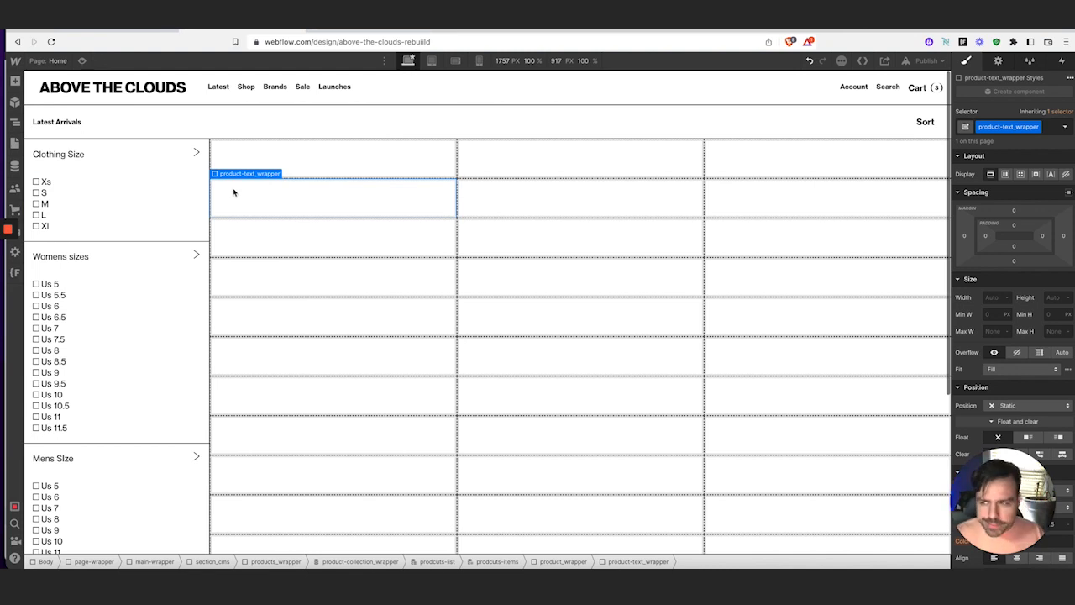
click(14, 122)
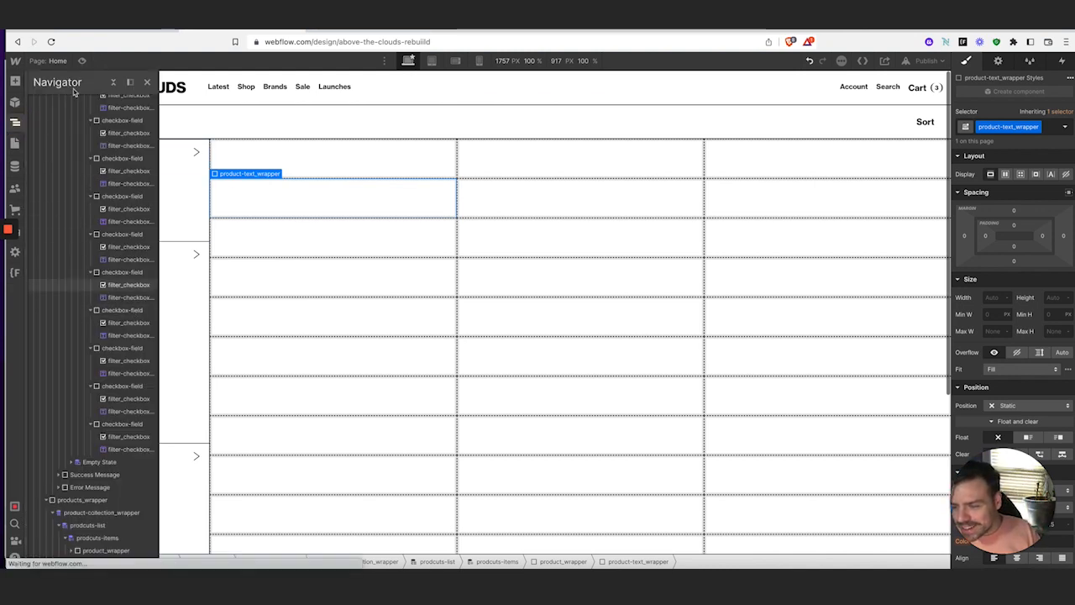
click(14, 122)
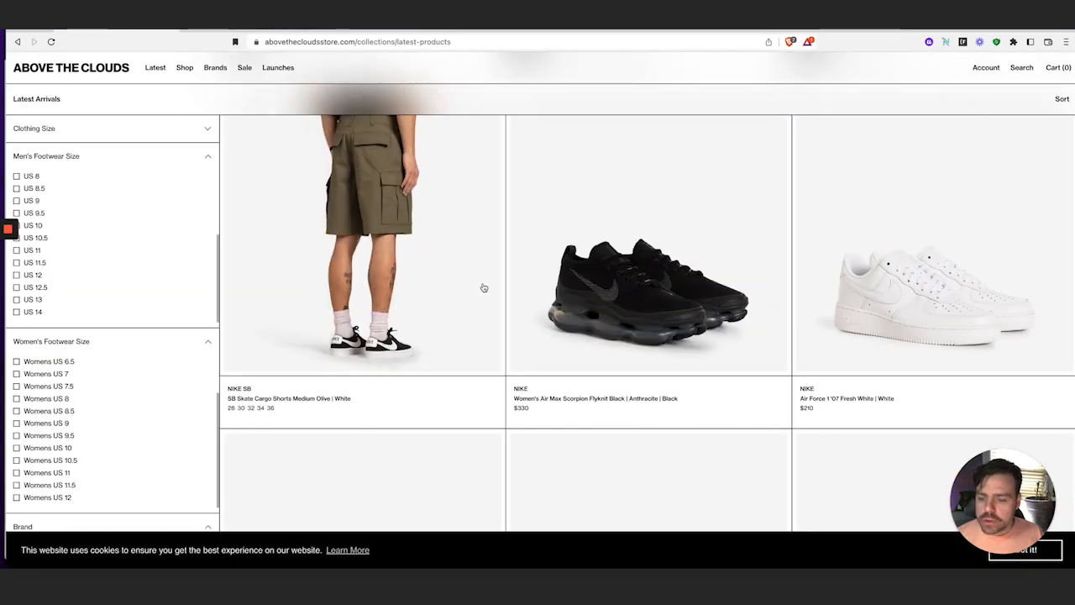
scroll(483, 288, up, 5)
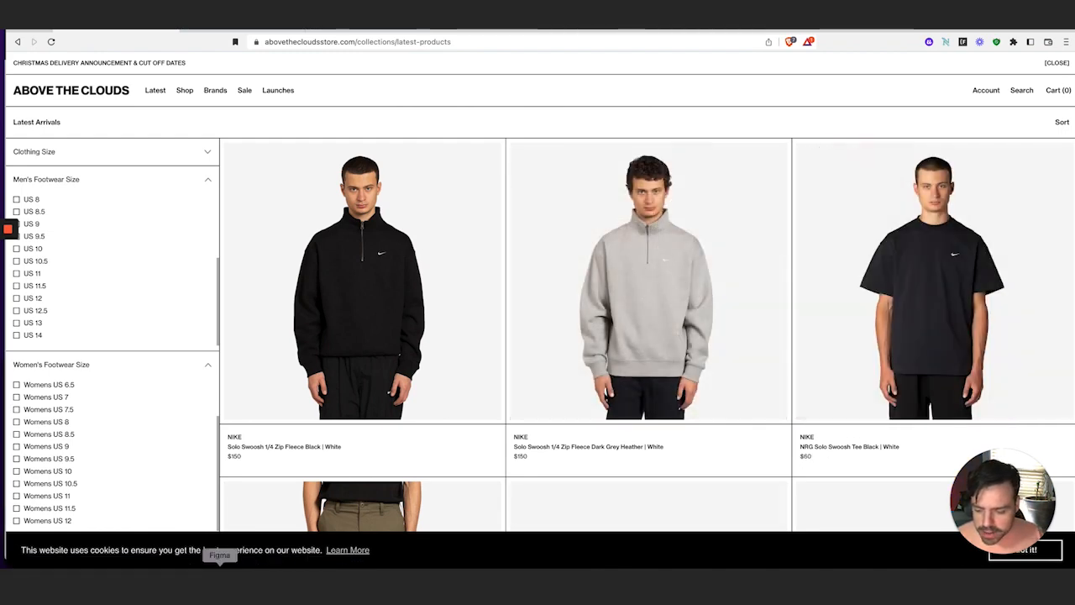
Compare the Figma product-grid design and live store, then select img_wrapper in Webflow
click(220, 578)
scroll(504, 334, right, 6)
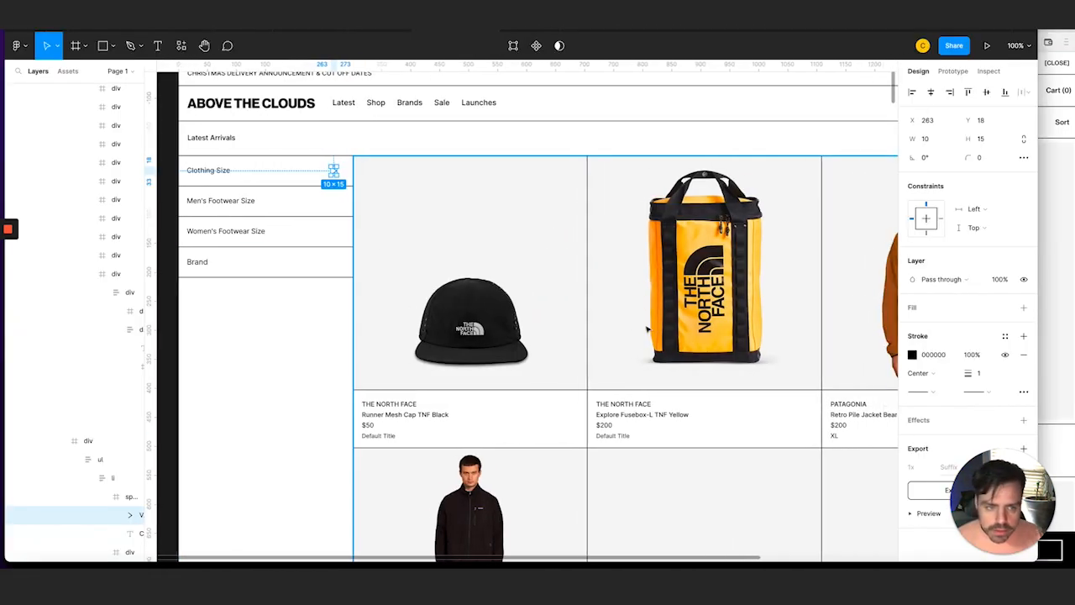
scroll(579, 341, left, 5)
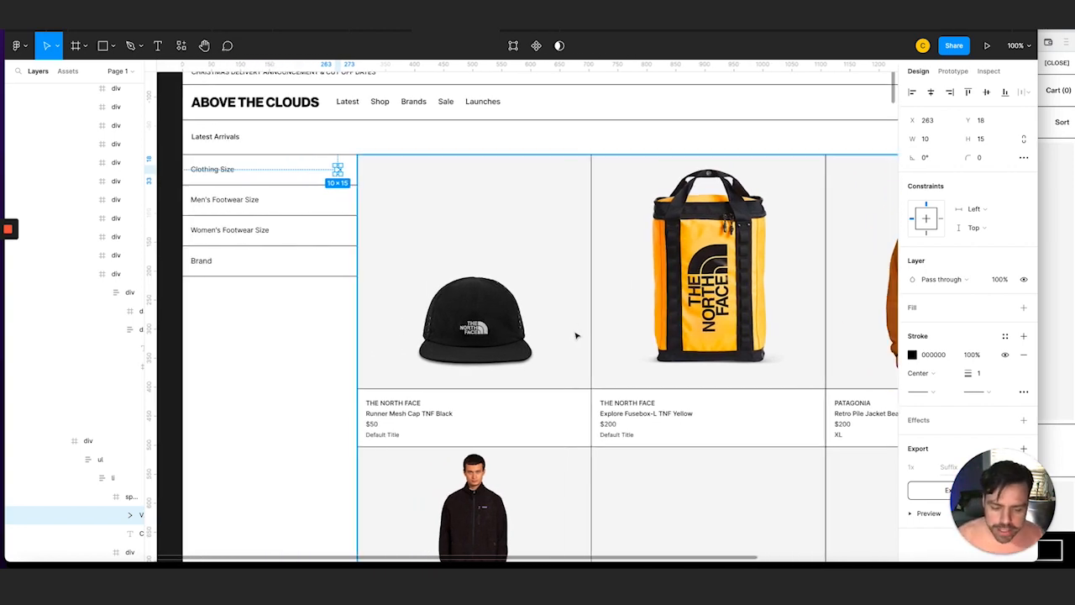
click(139, 568)
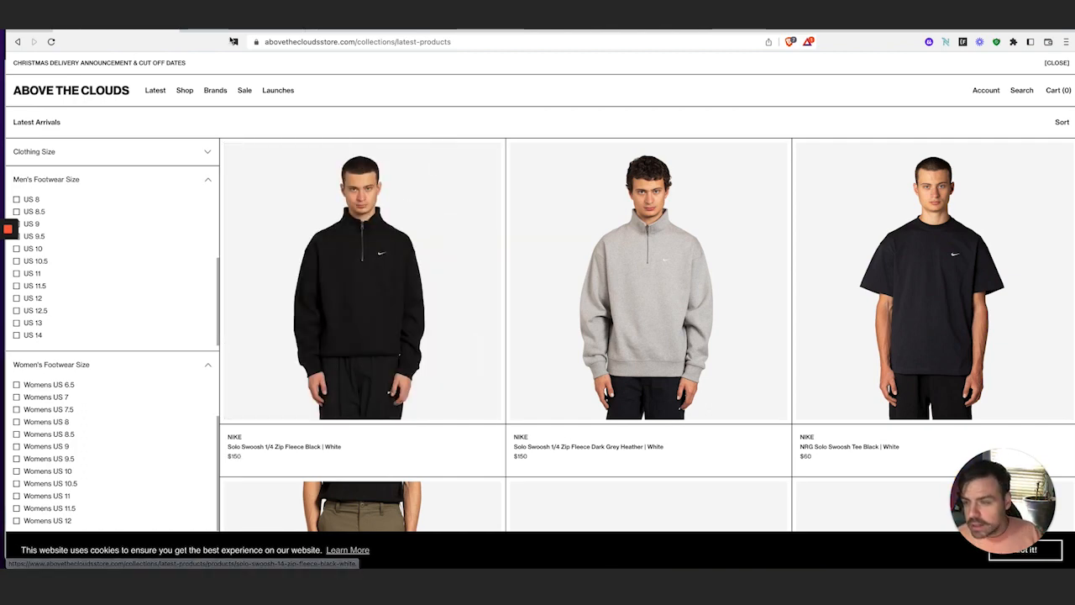
click(234, 32)
click(325, 156)
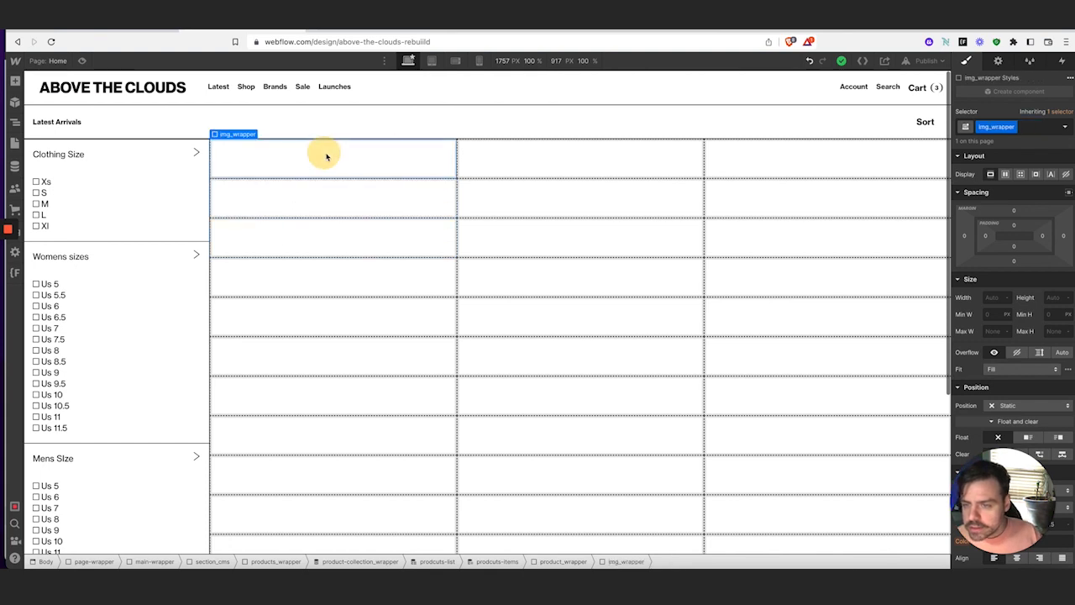
Give the image wrapper 0.25rem (4/16rem) padding on all sides
click(1014, 226)
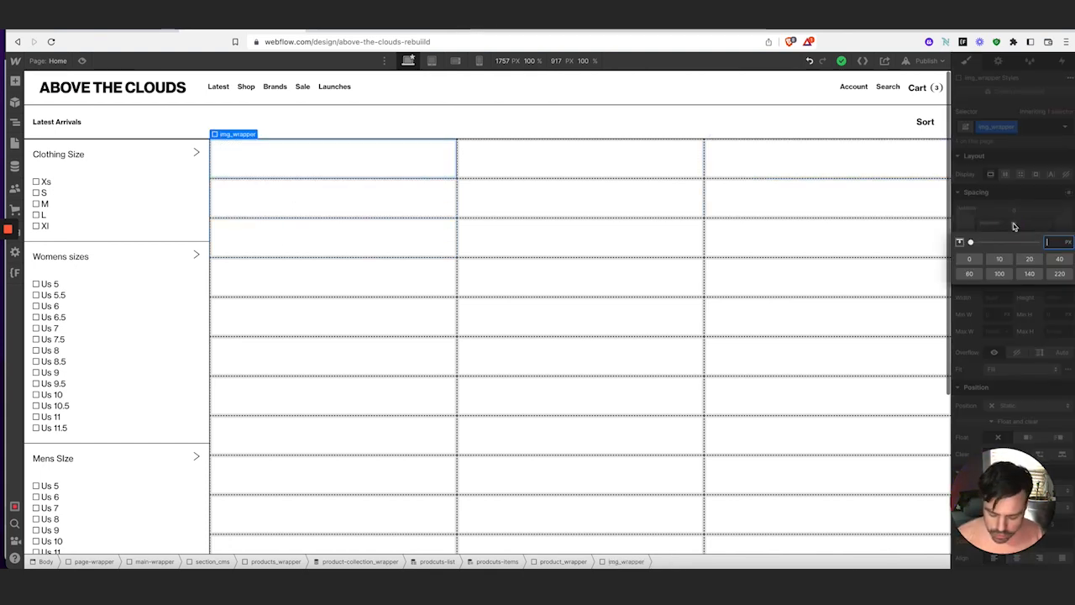
text(4/16r)
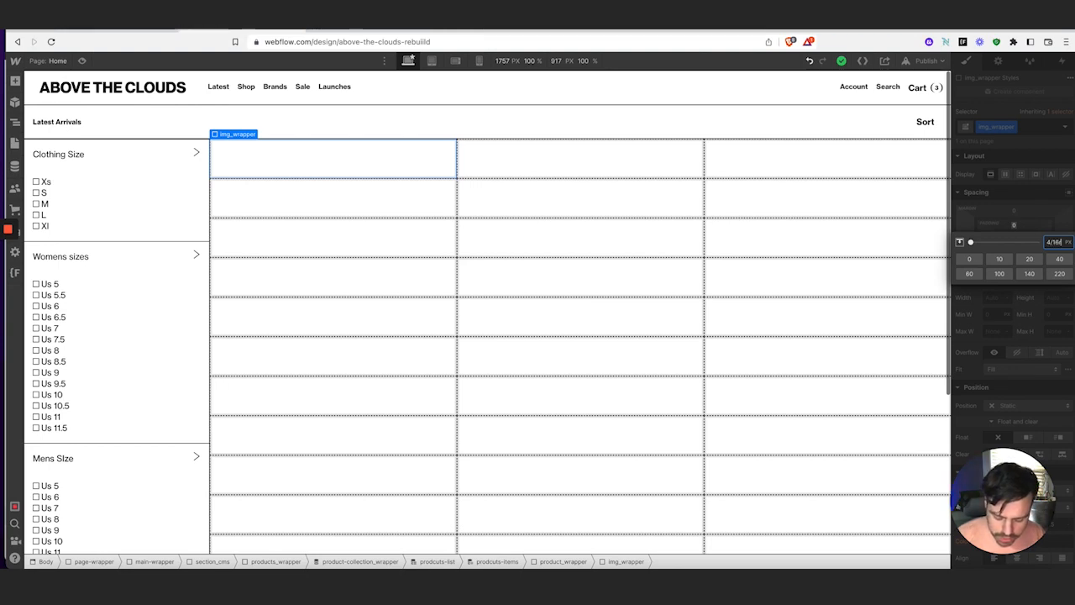
text(em)
key(Return)
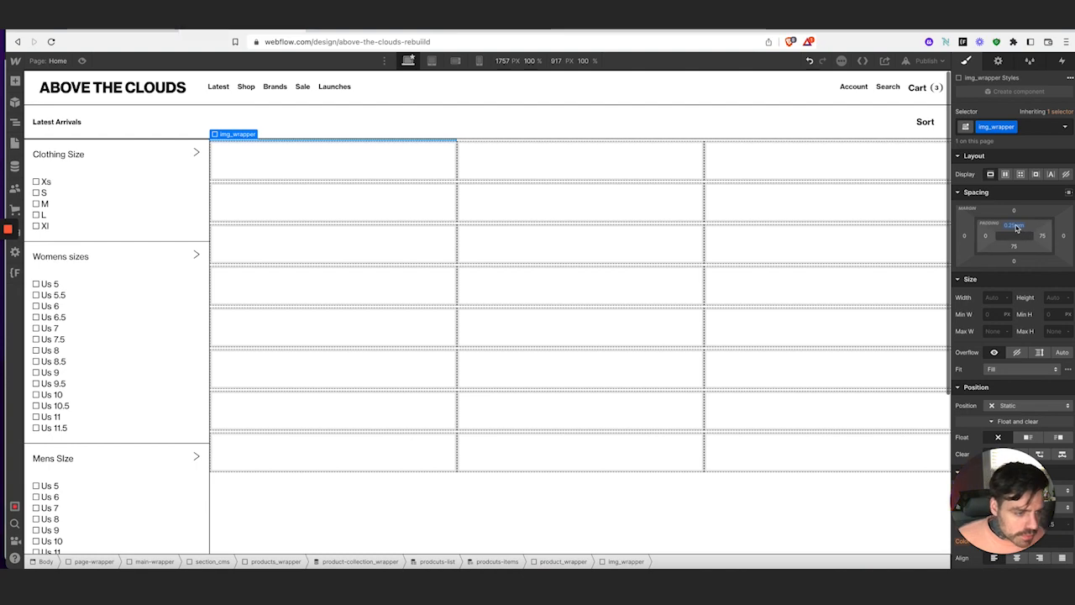
drag(1014, 225, 1014, 225)
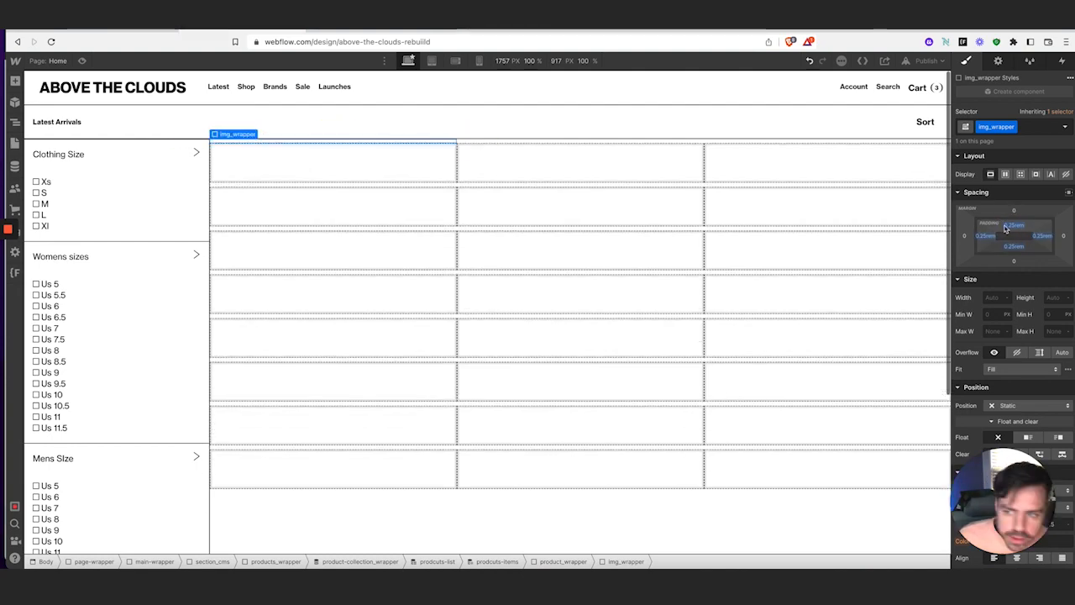
Add a Div Block inside img_wrapper with a new class img-container
click(15, 80)
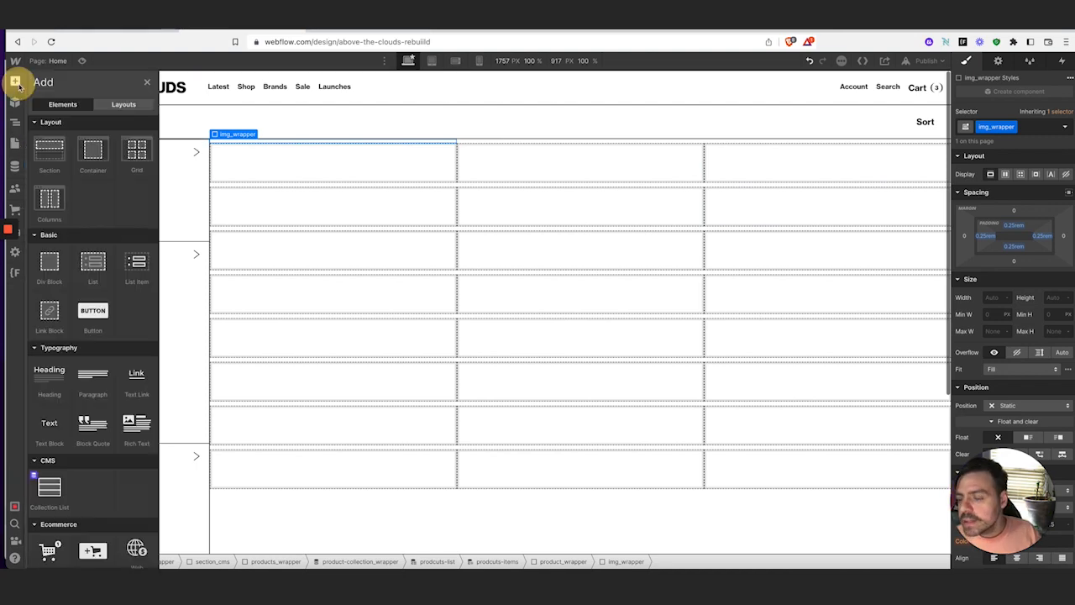
click(48, 267)
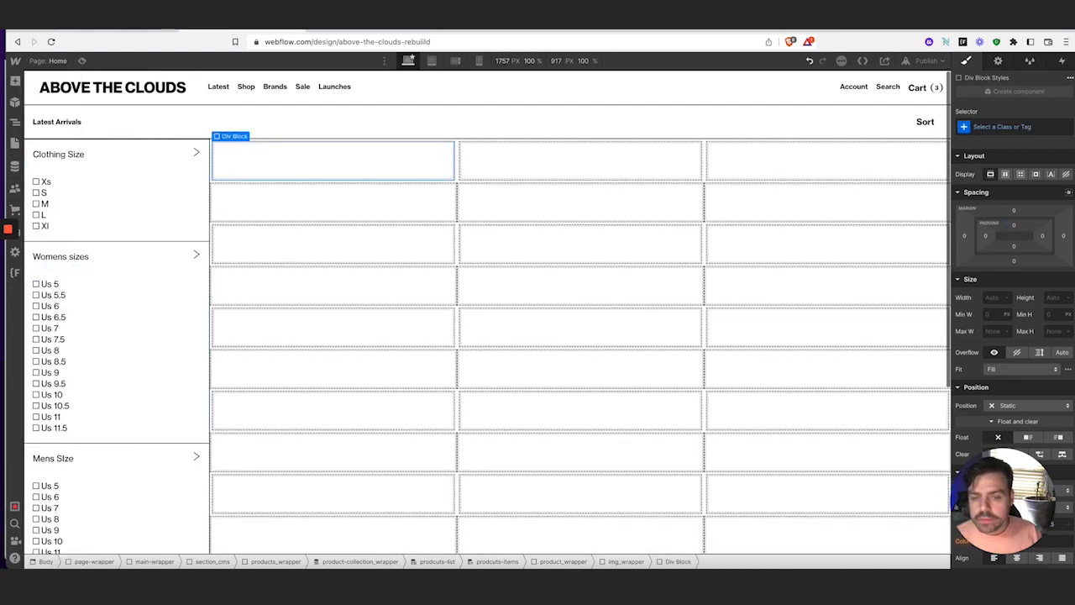
click(984, 127)
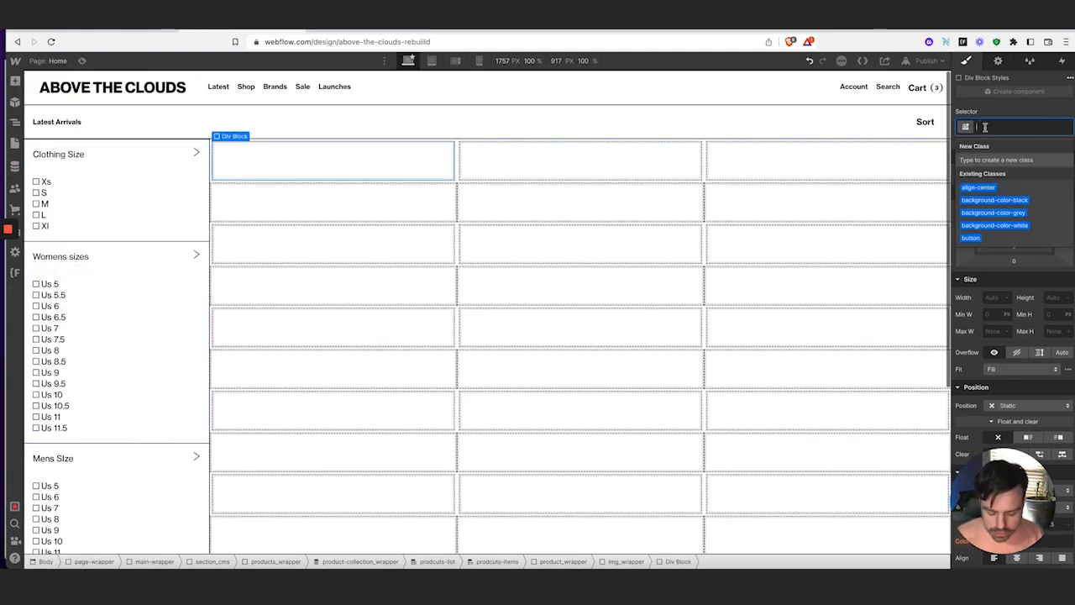
text(img)
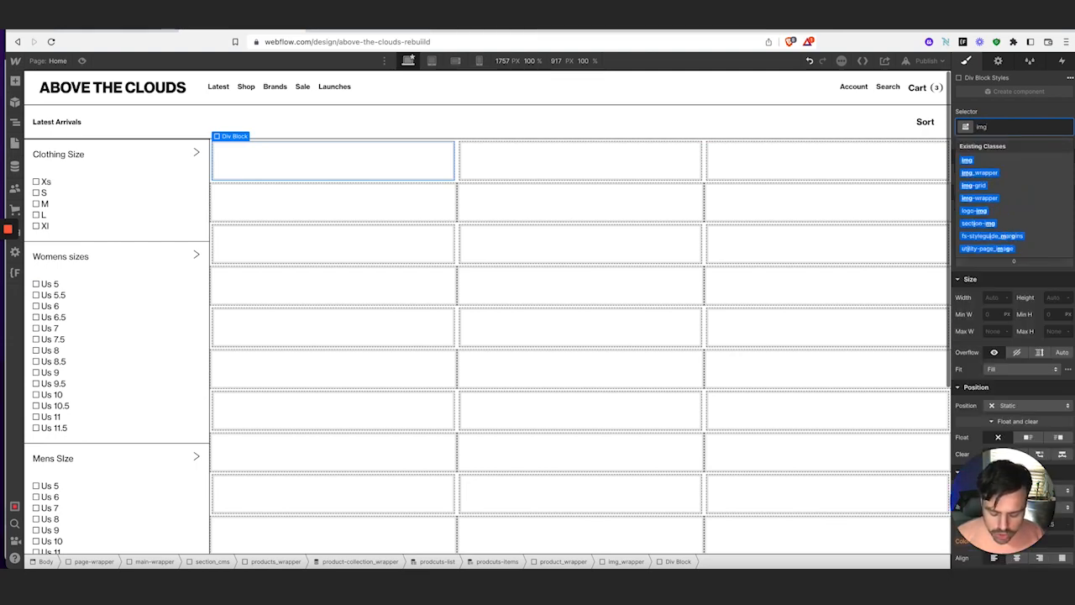
text(-cont)
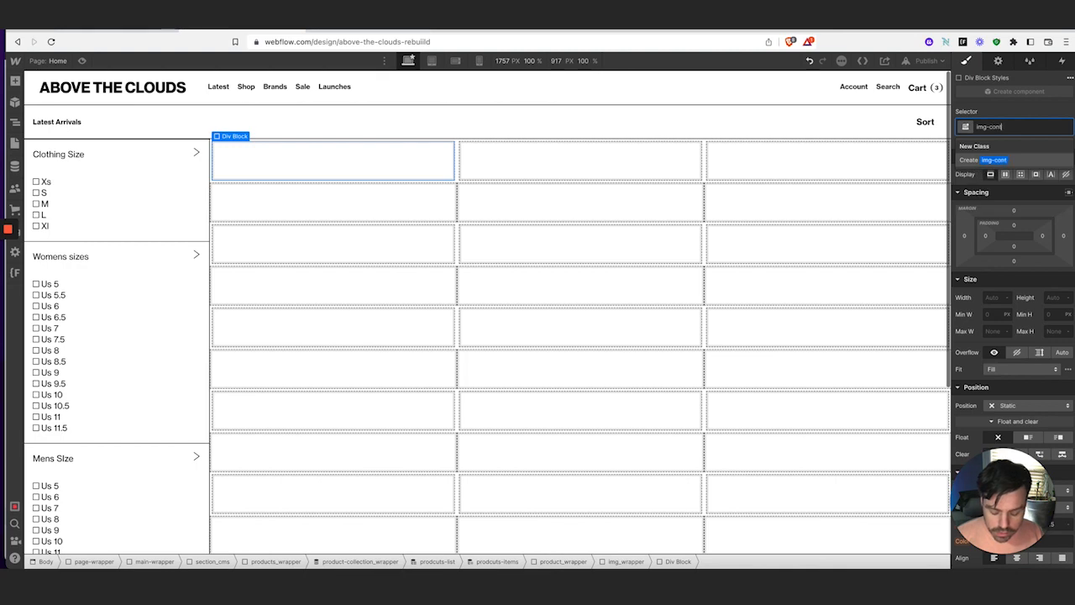
text(ainer)
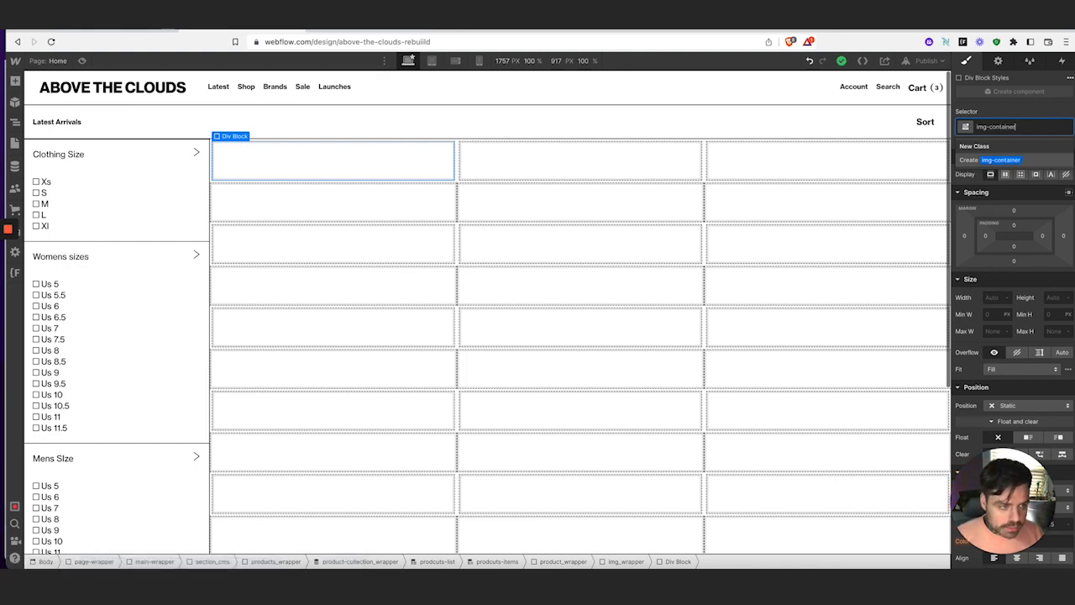
key(Return)
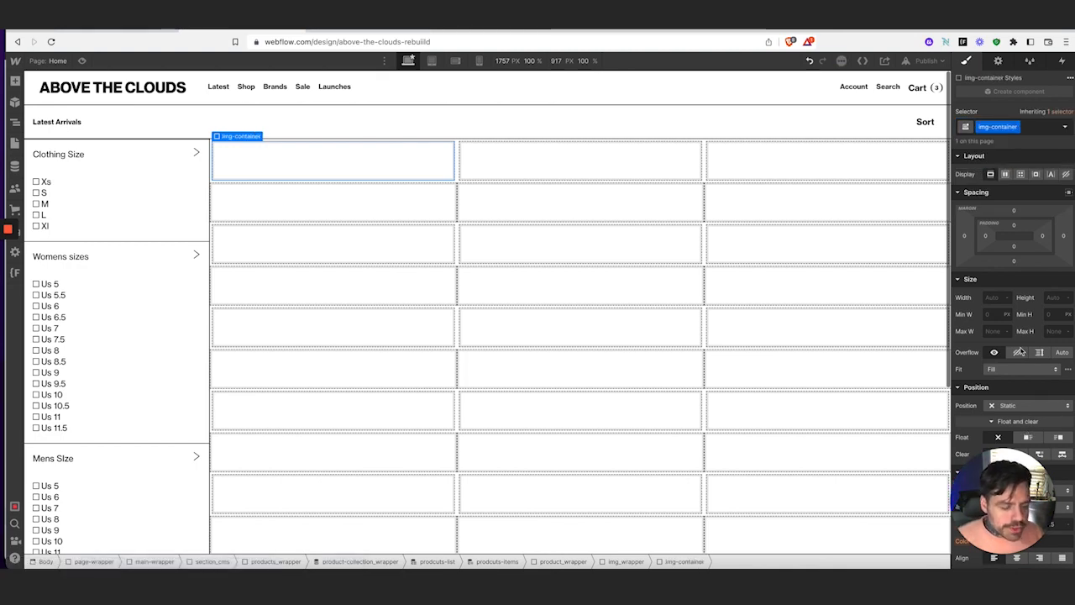
Give img-container 100% top padding so it forms a square
scroll(1021, 344, down, 3)
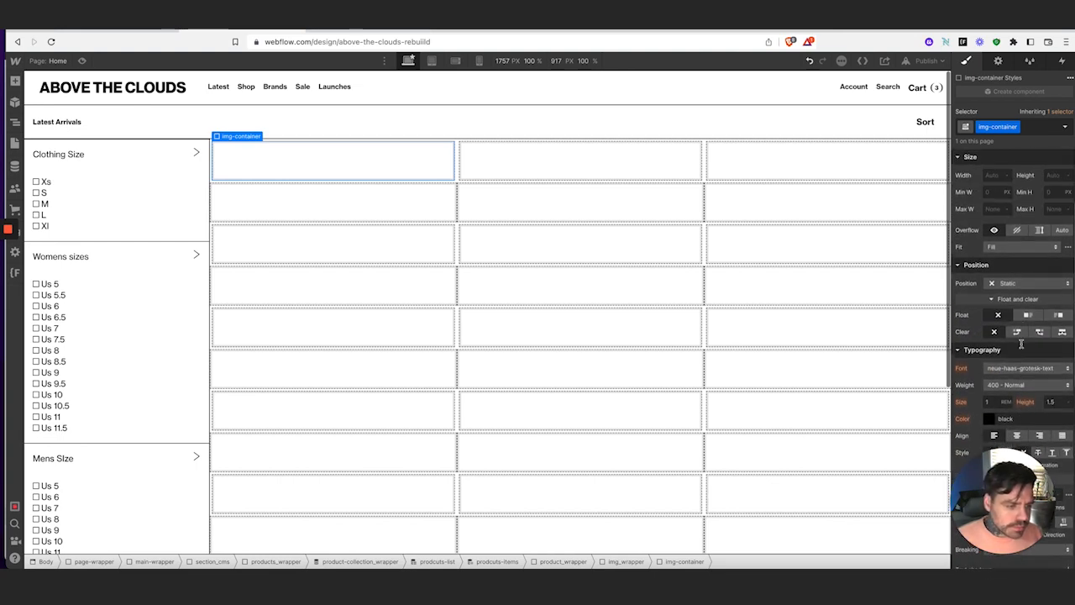
scroll(1021, 345, up, 3)
click(1015, 192)
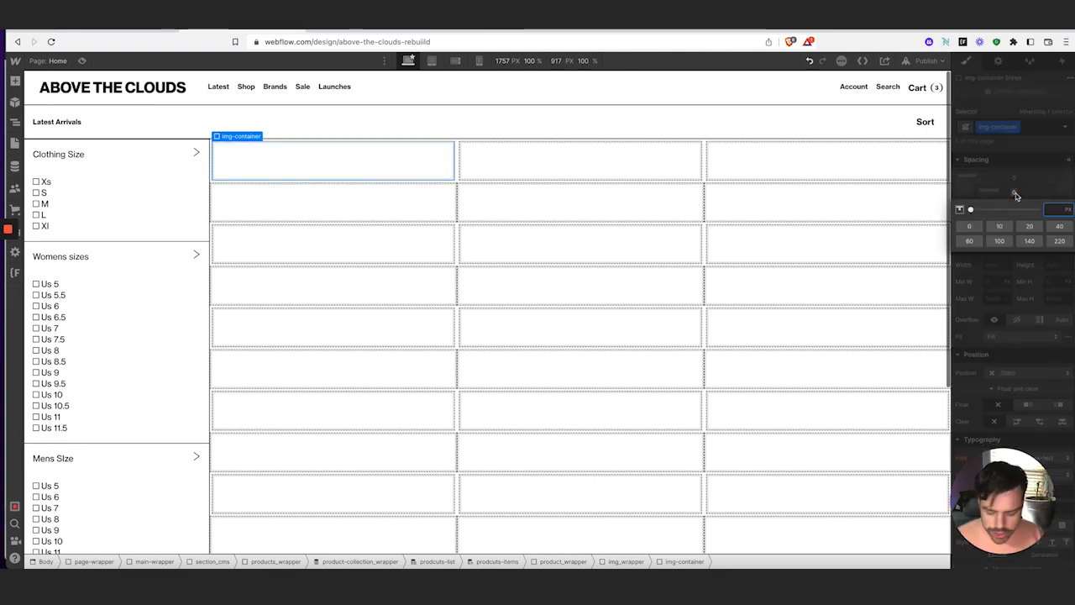
text(100%)
key(Return)
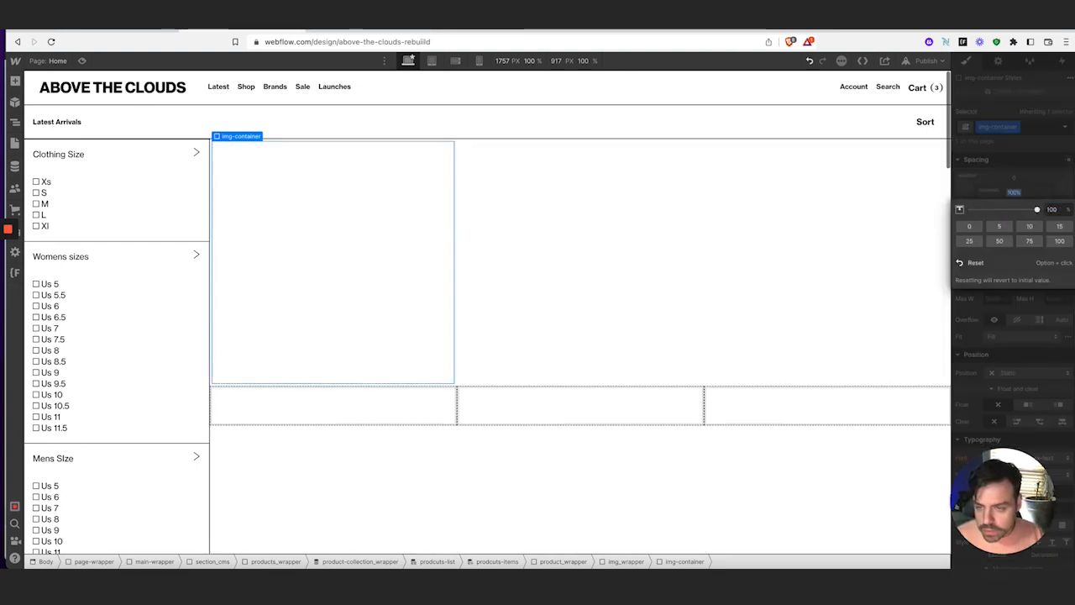
click(1035, 174)
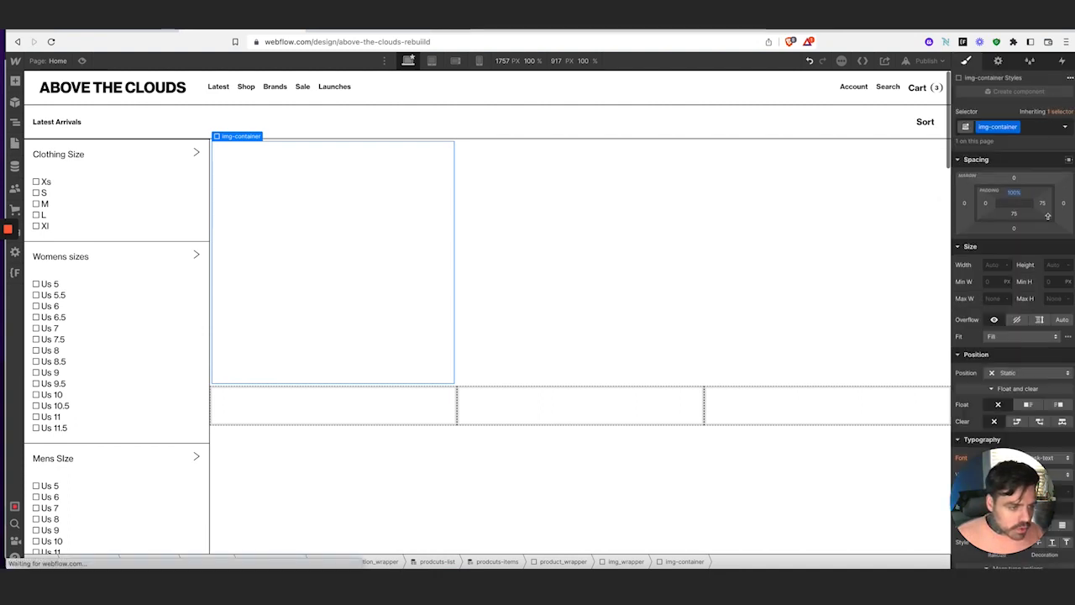
Set img-container to Position Relative with Overflow Hidden
scroll(1017, 251, down, 2)
click(1007, 296)
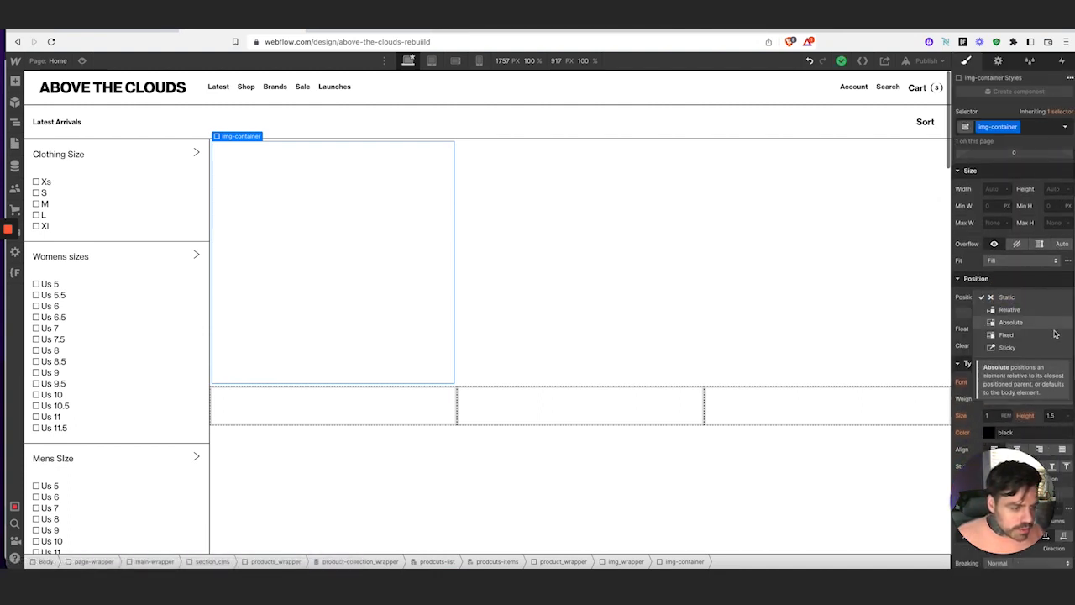
click(1016, 309)
scroll(995, 264, up, 2)
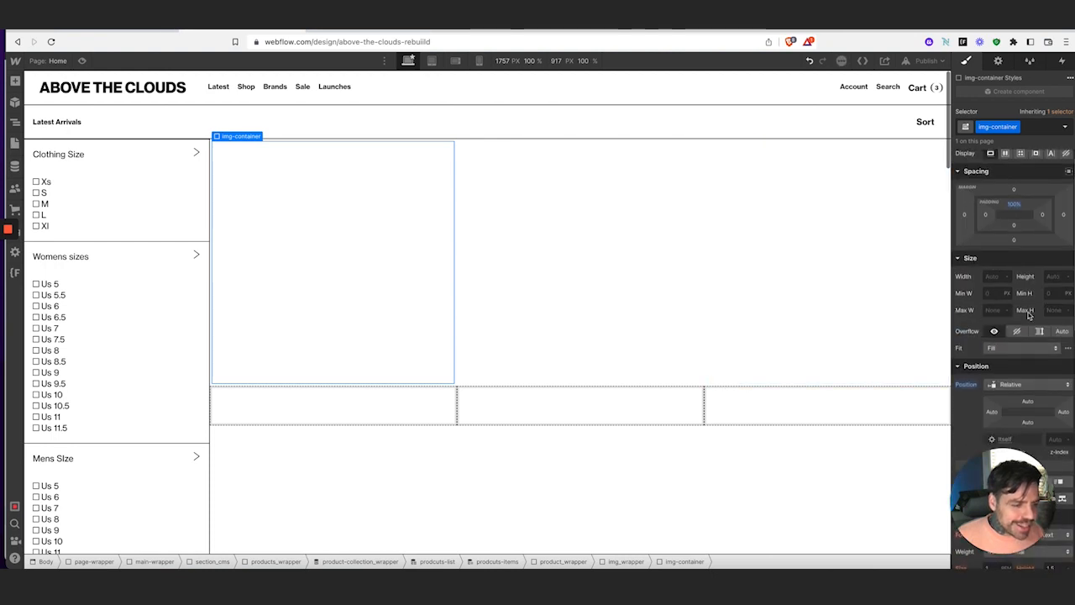
scroll(1008, 262, down, 2)
click(1017, 251)
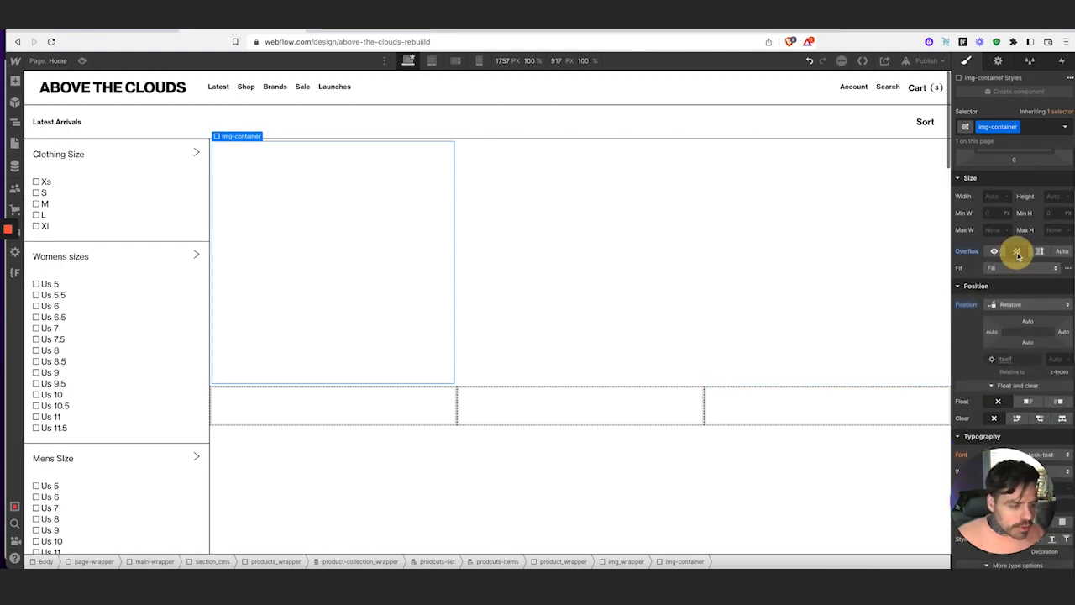
scroll(1043, 244, up, 2)
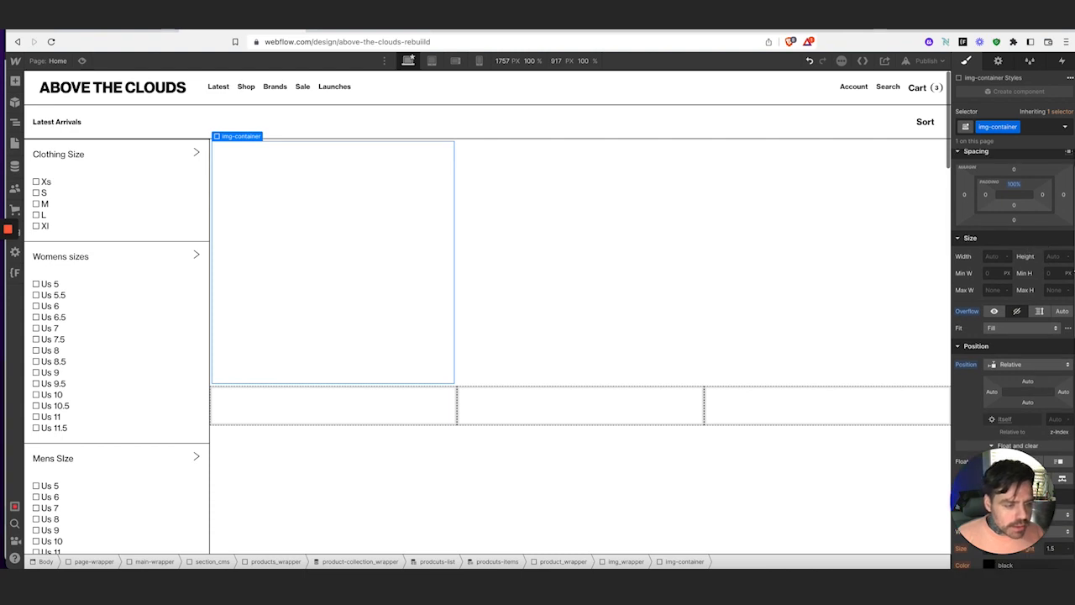
click(15, 82)
scroll(50, 378, down, 5)
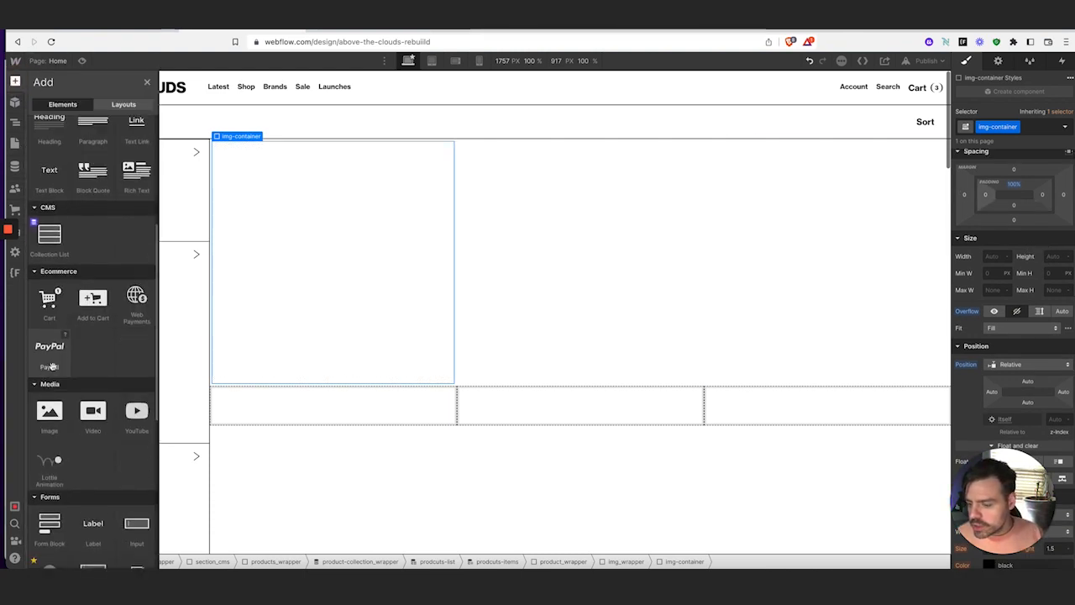
Add an Image to img-container bound to the Products collection's Main Image field
click(41, 439)
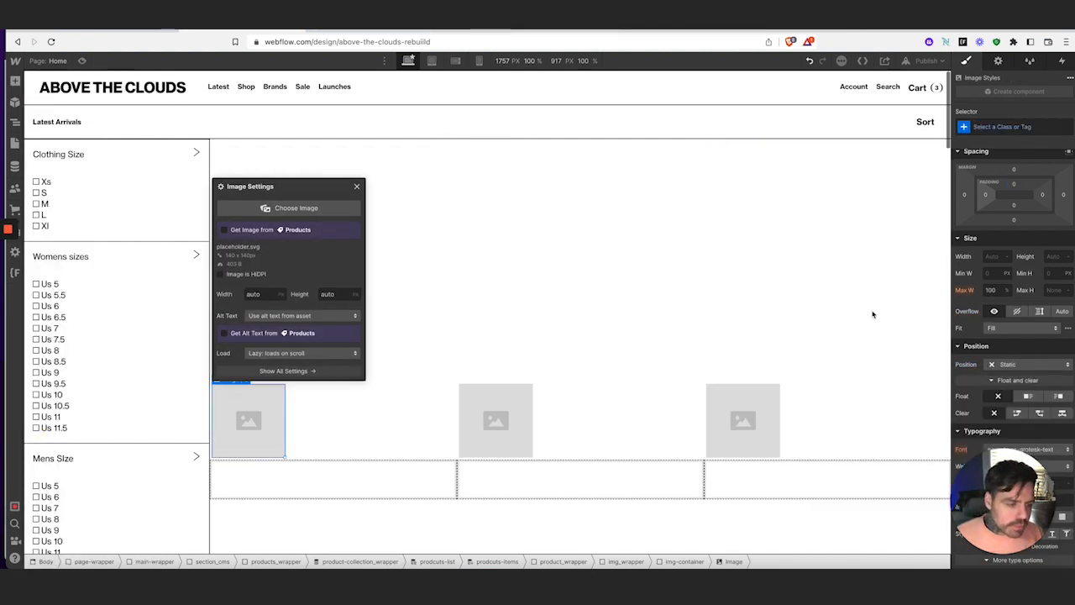
click(224, 229)
click(269, 243)
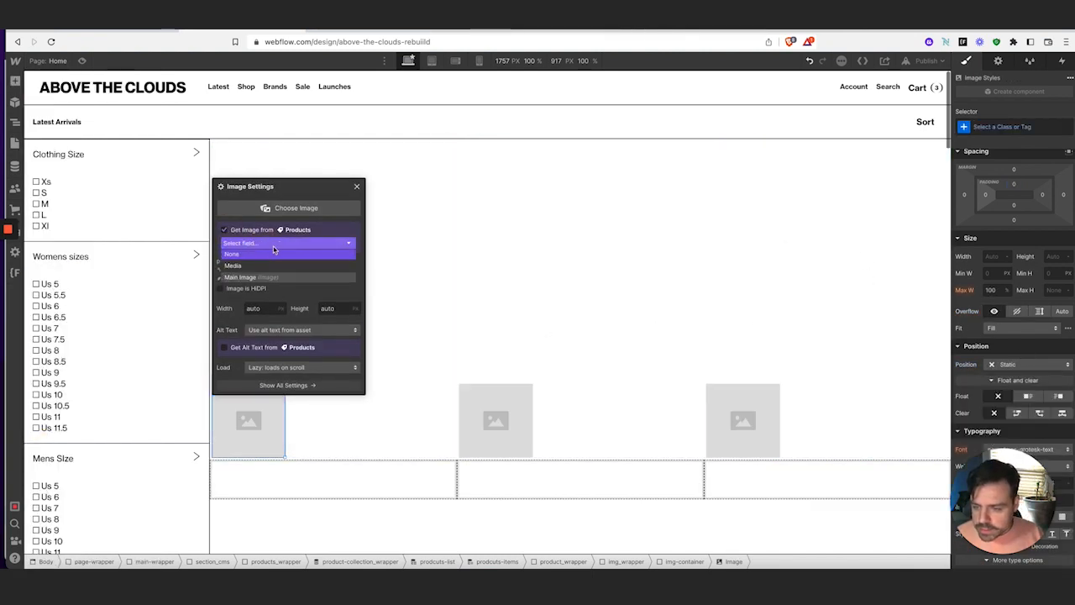
click(269, 277)
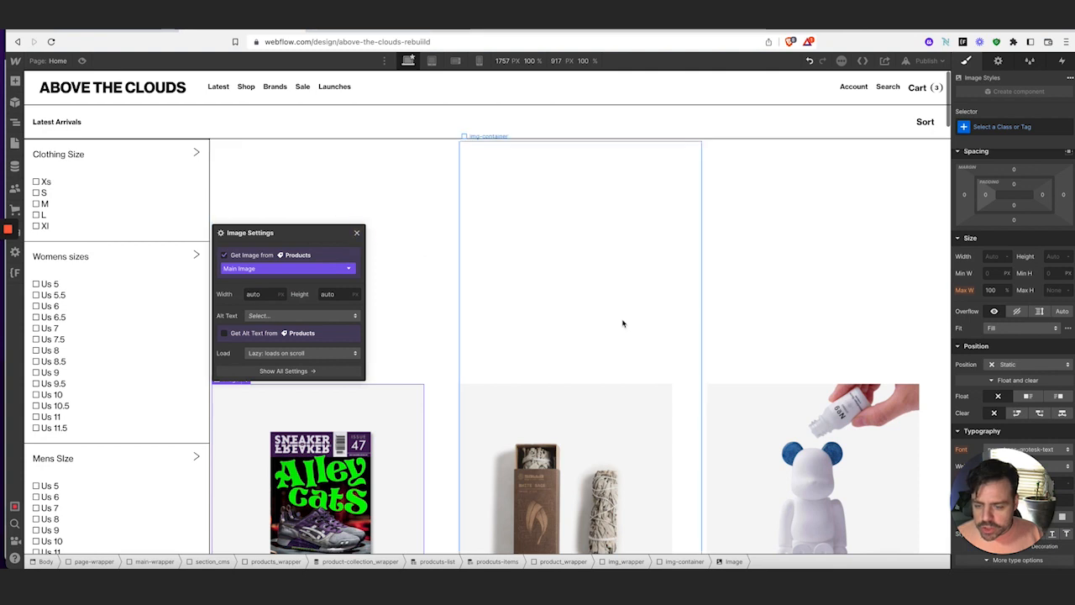
click(356, 233)
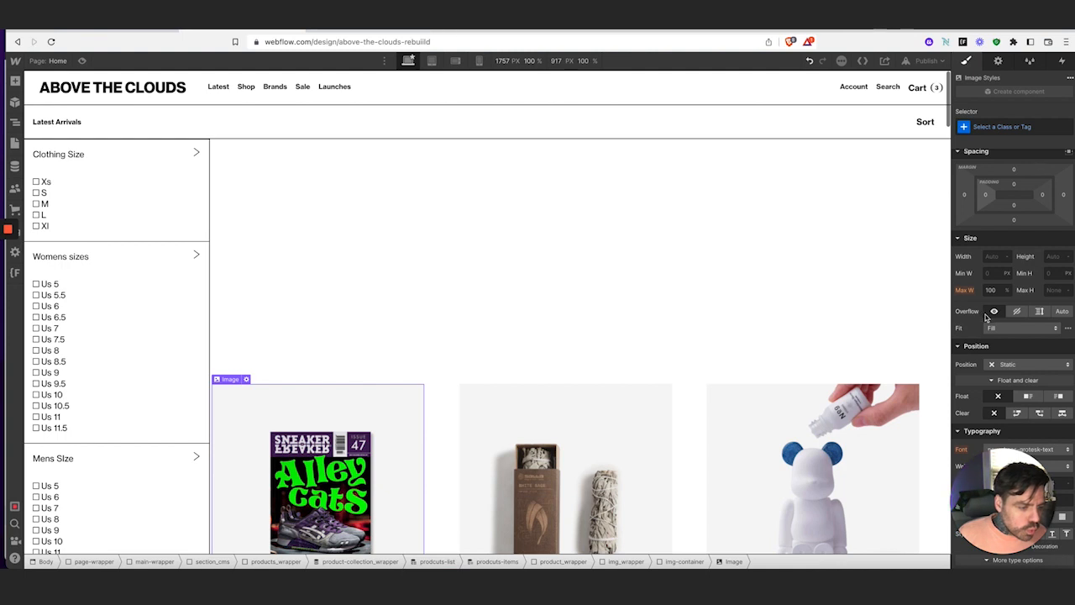
Make the image Fit Cover, 100% width and height, absolute full; then view the live Latest Arrivals page
click(1020, 327)
click(1018, 359)
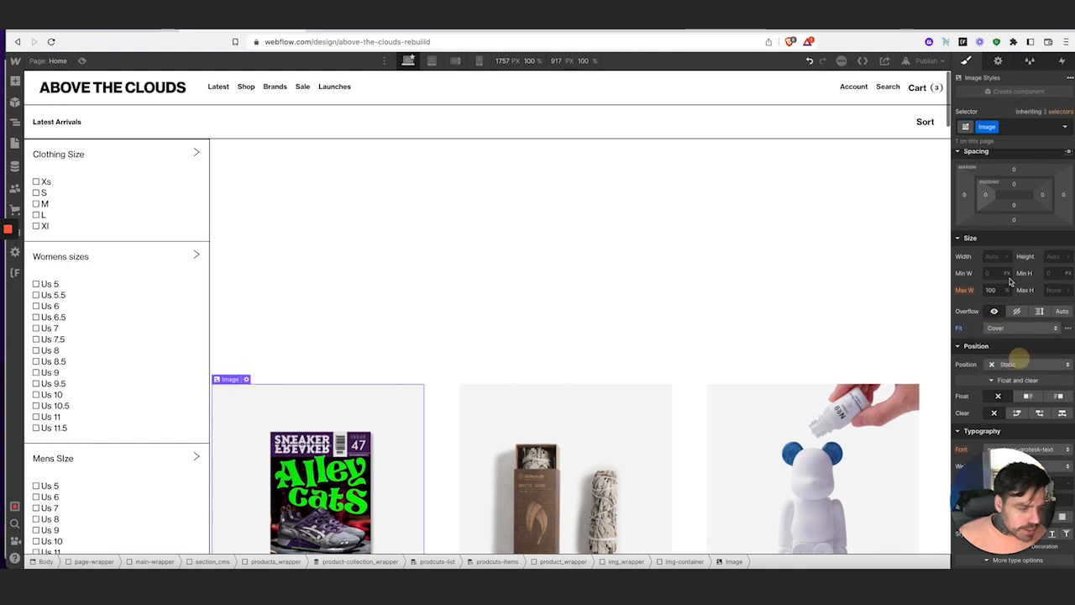
click(996, 257)
text(100%)
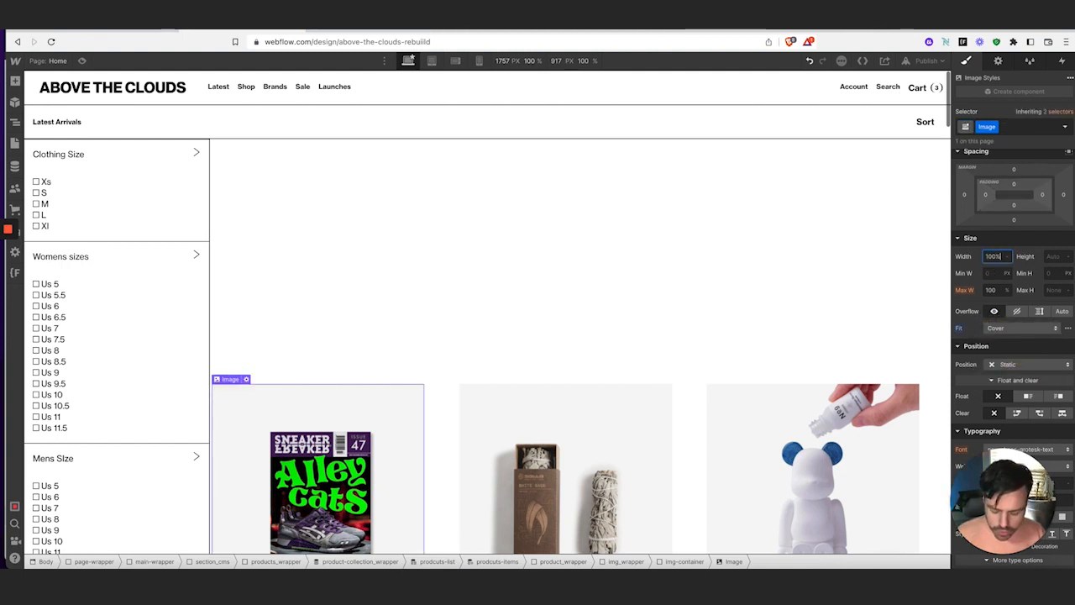
key(Tab)
text(100)
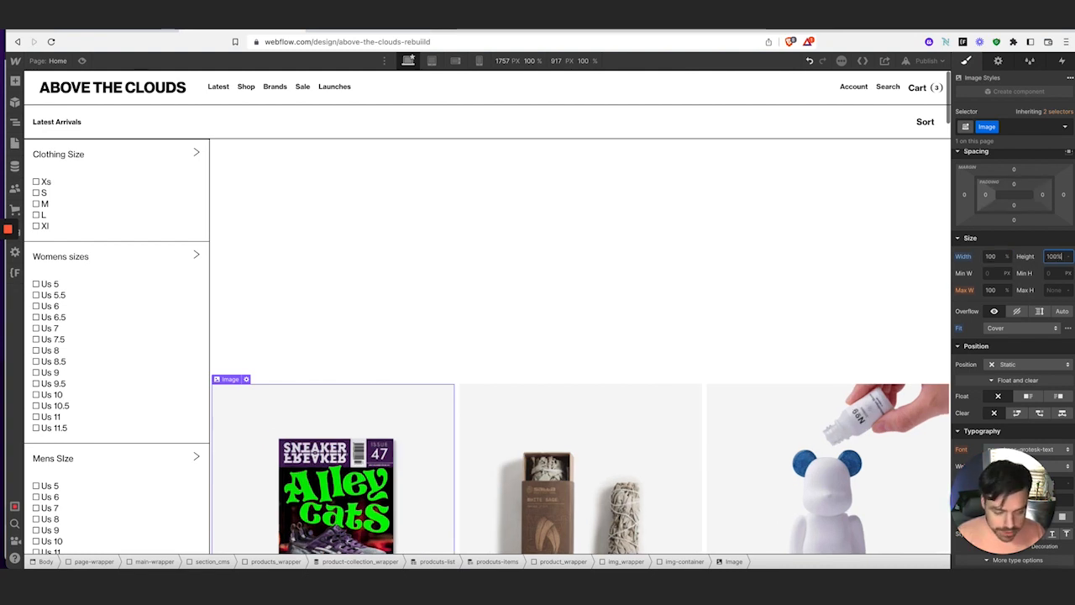
text(%)
click(1020, 364)
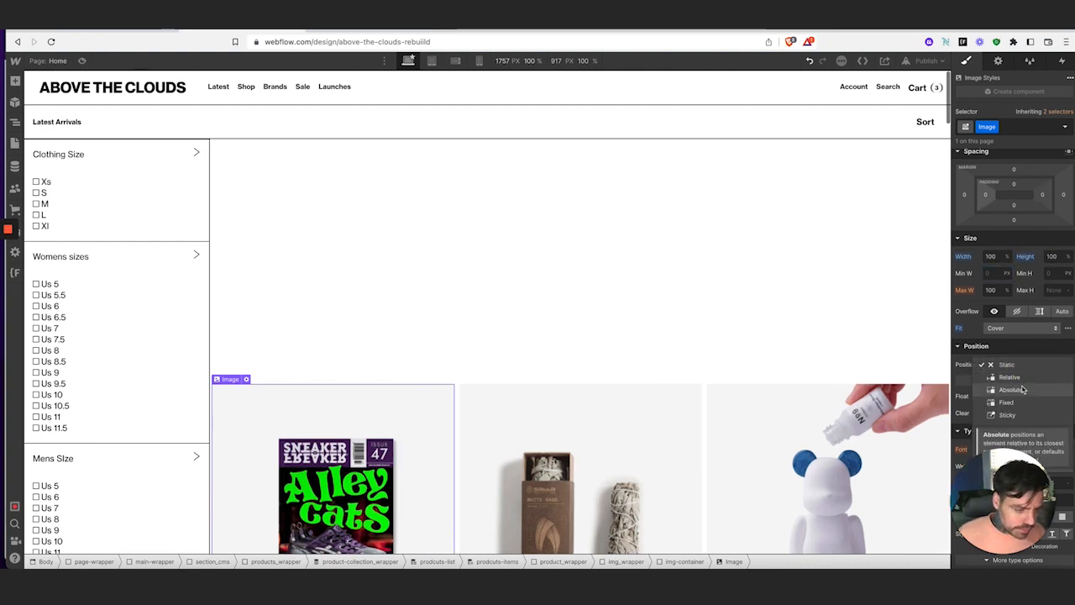
click(1010, 389)
click(1068, 380)
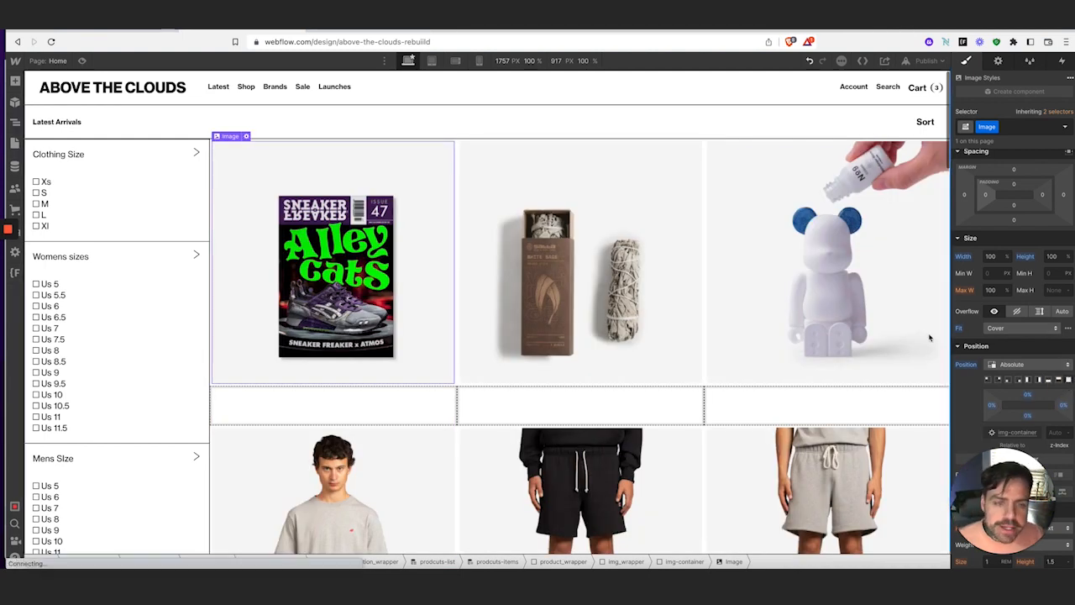
click(400, 412)
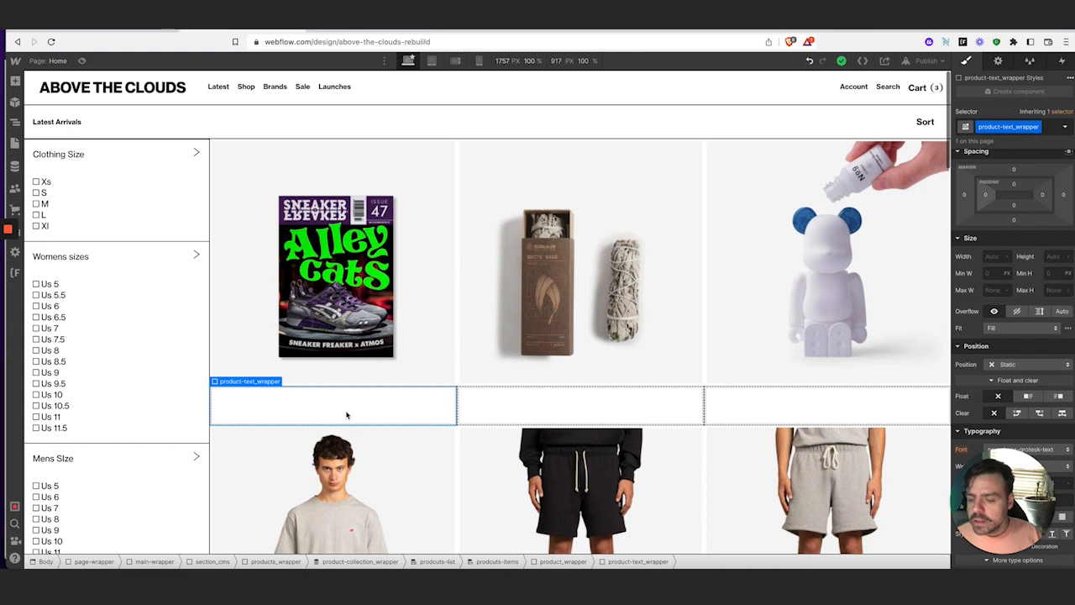
click(91, 30)
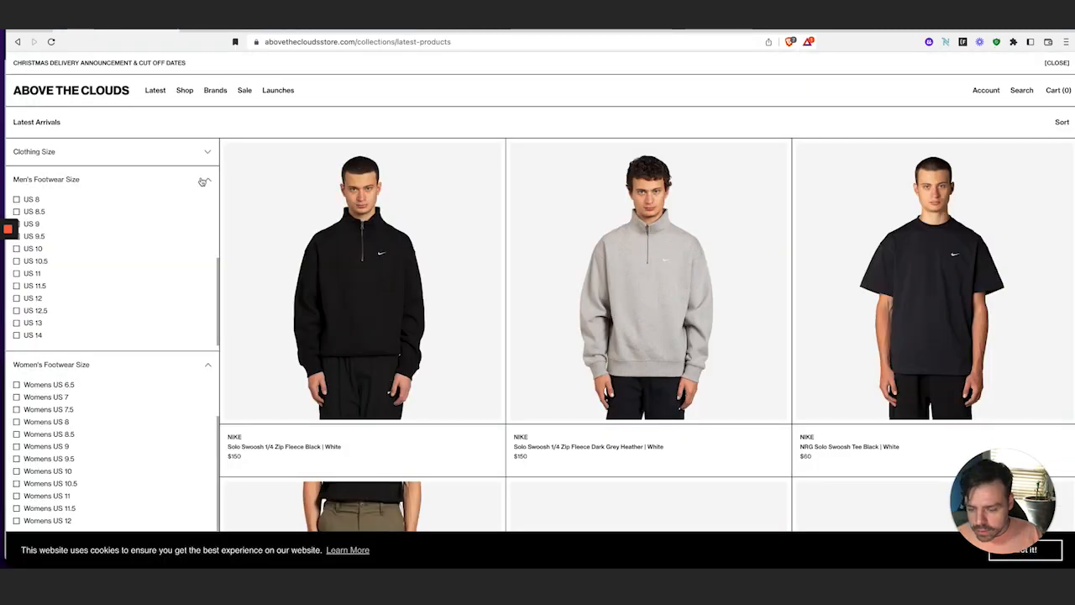
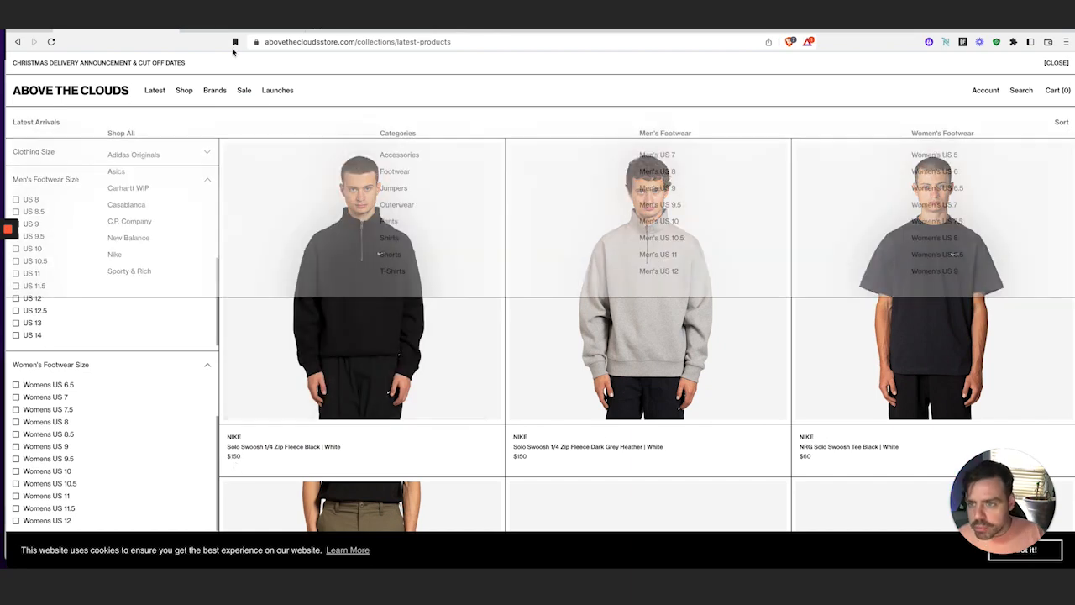
Add a Text Block to each product card's text wrapper, bound to the Products Brand field
click(211, 30)
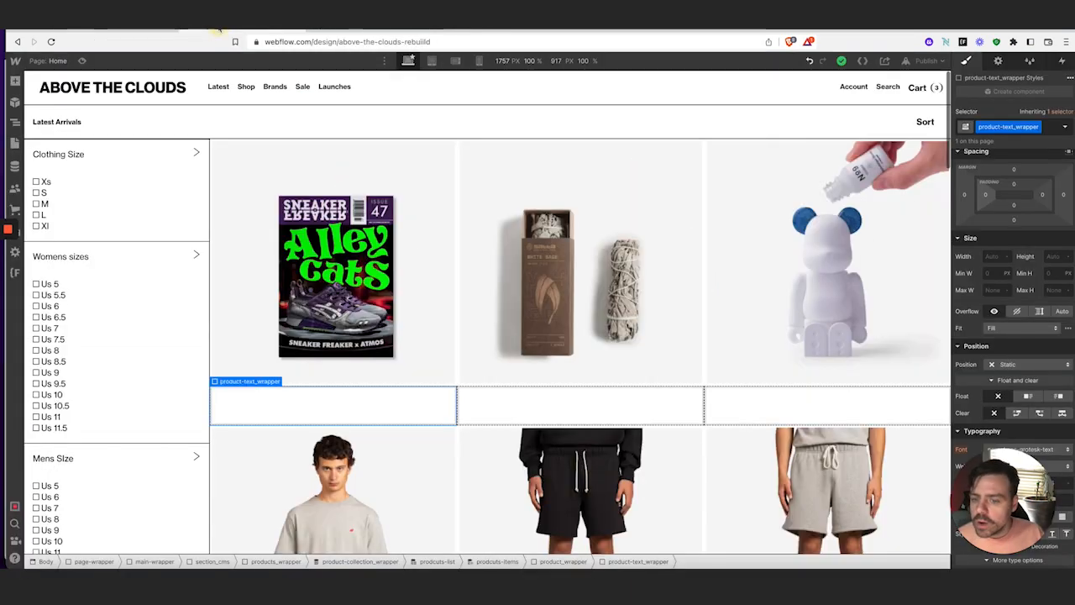
click(15, 81)
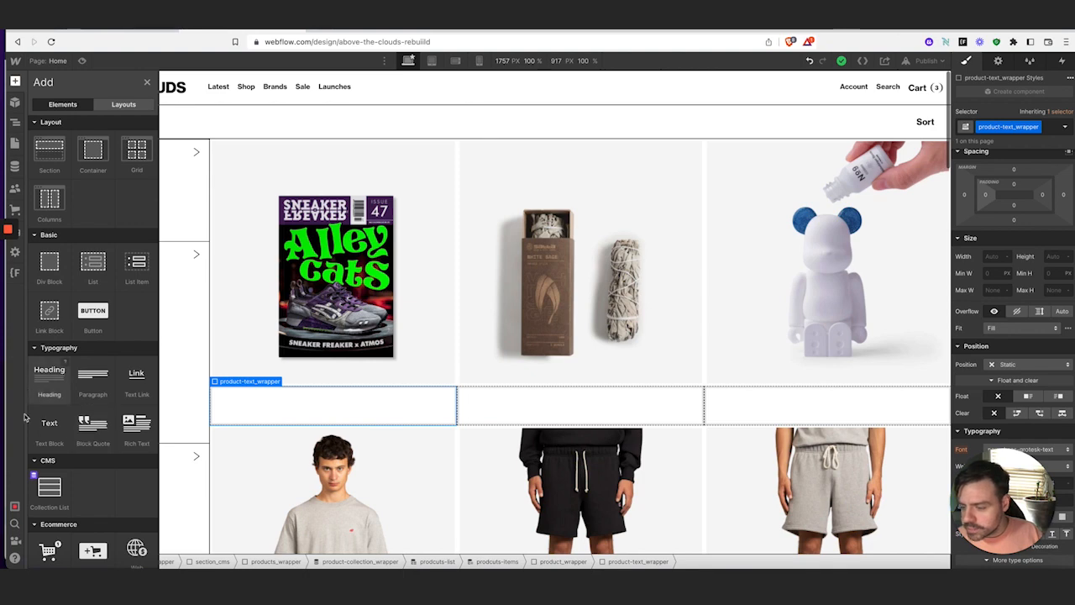
click(50, 425)
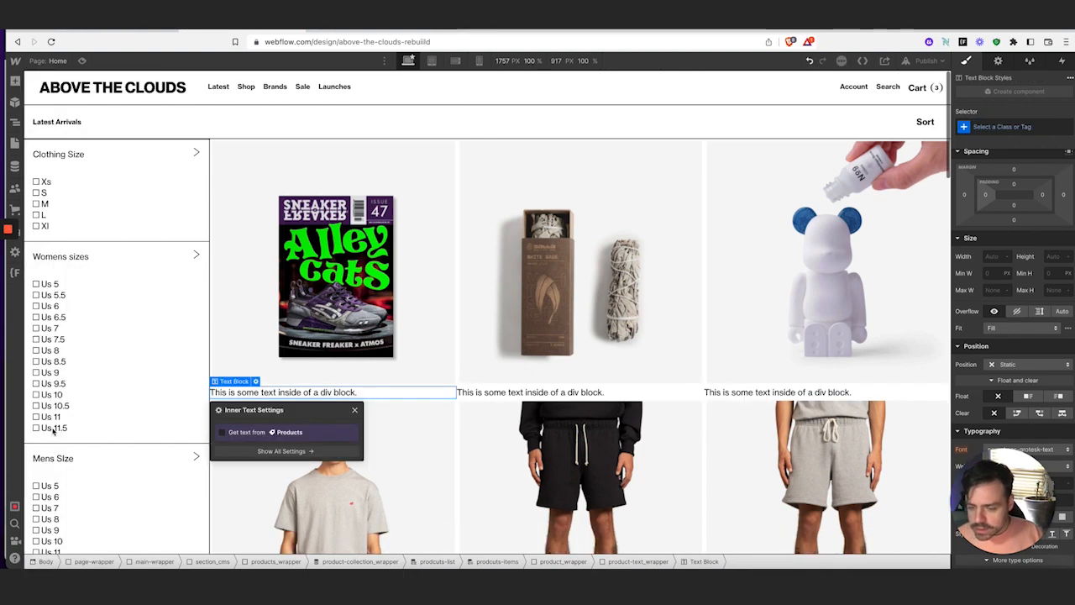
click(222, 435)
click(239, 445)
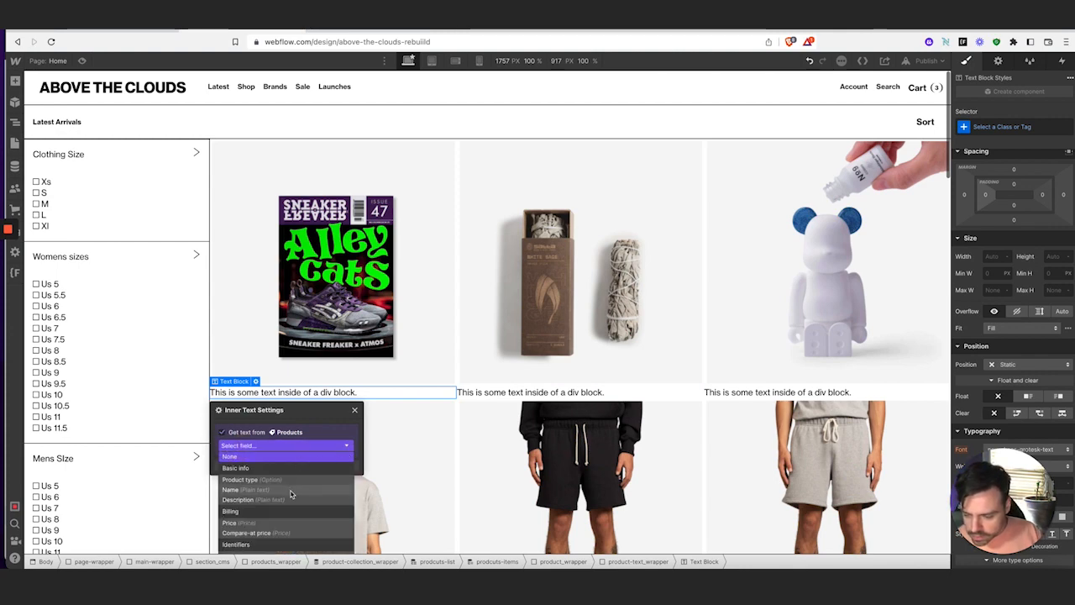
scroll(291, 496, down, 5)
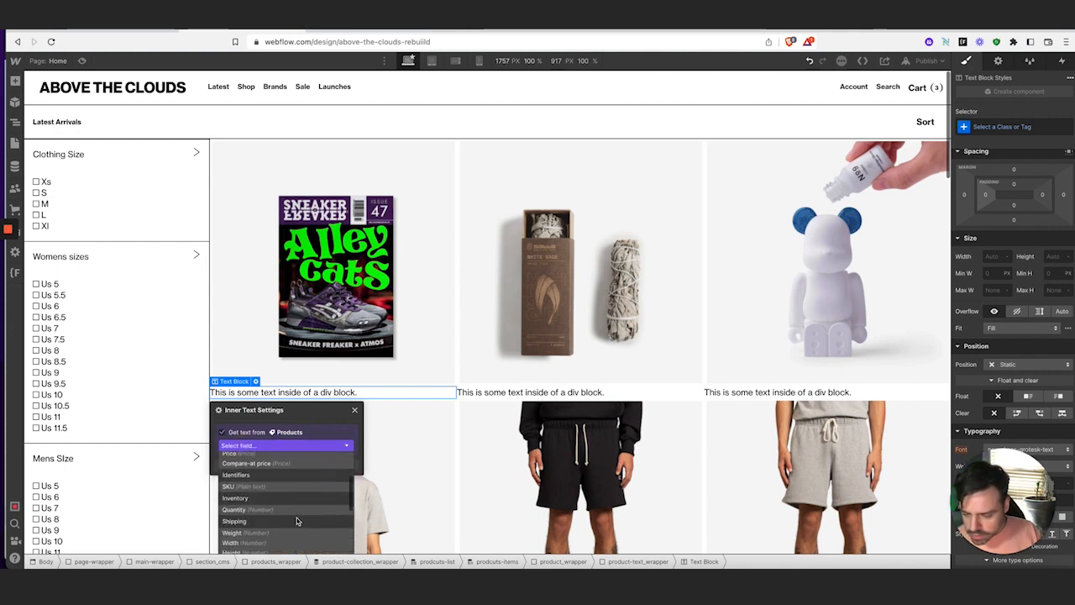
scroll(293, 521, down, 1)
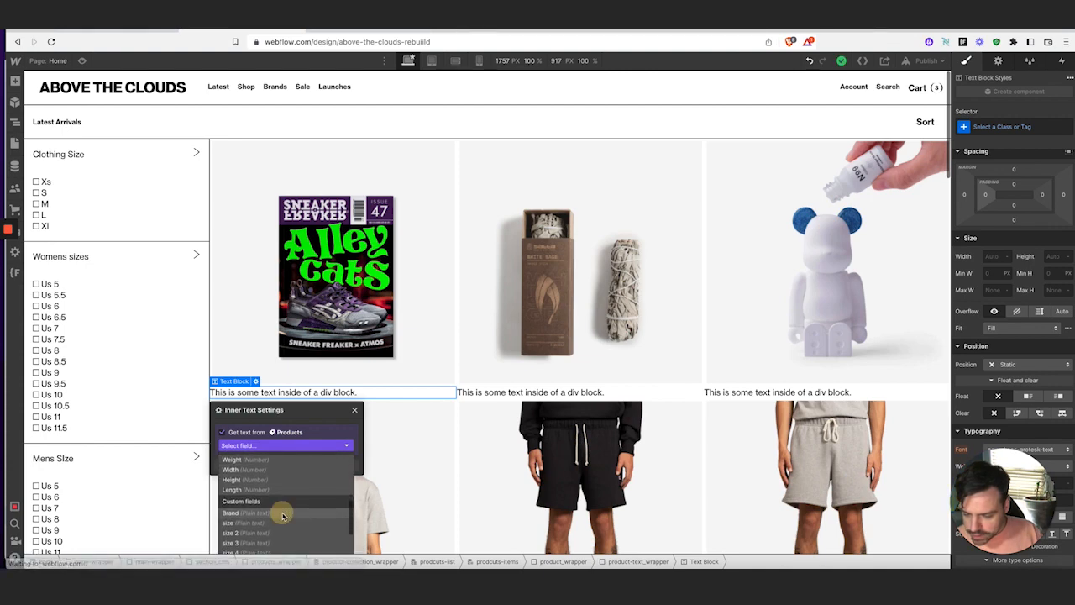
click(280, 512)
click(354, 411)
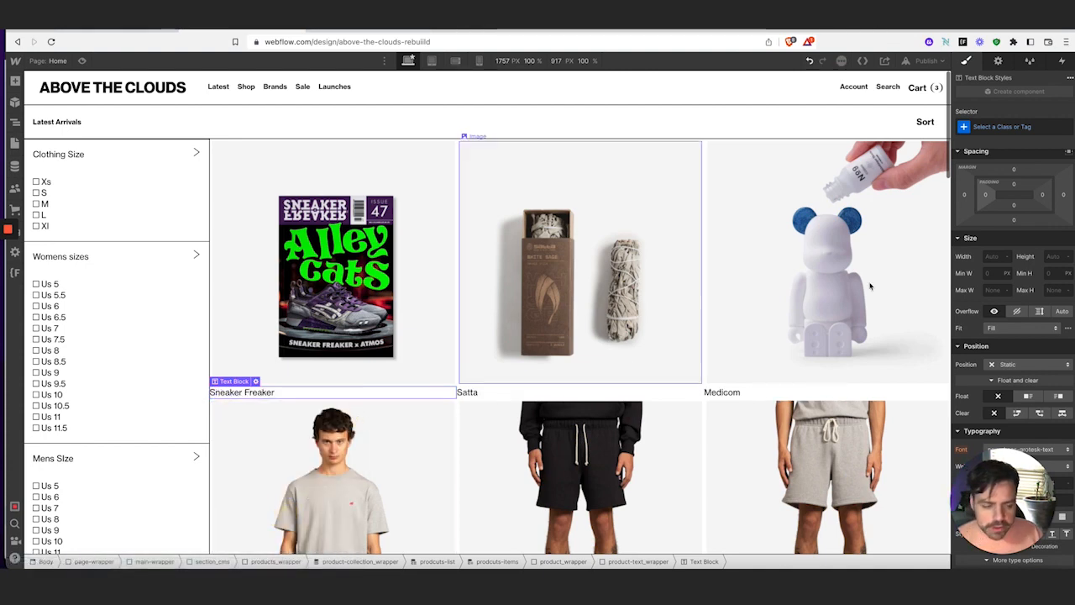
Give the brand text a new product-text class at .8125 rem and 700 Bold weight
click(991, 125)
text(product)
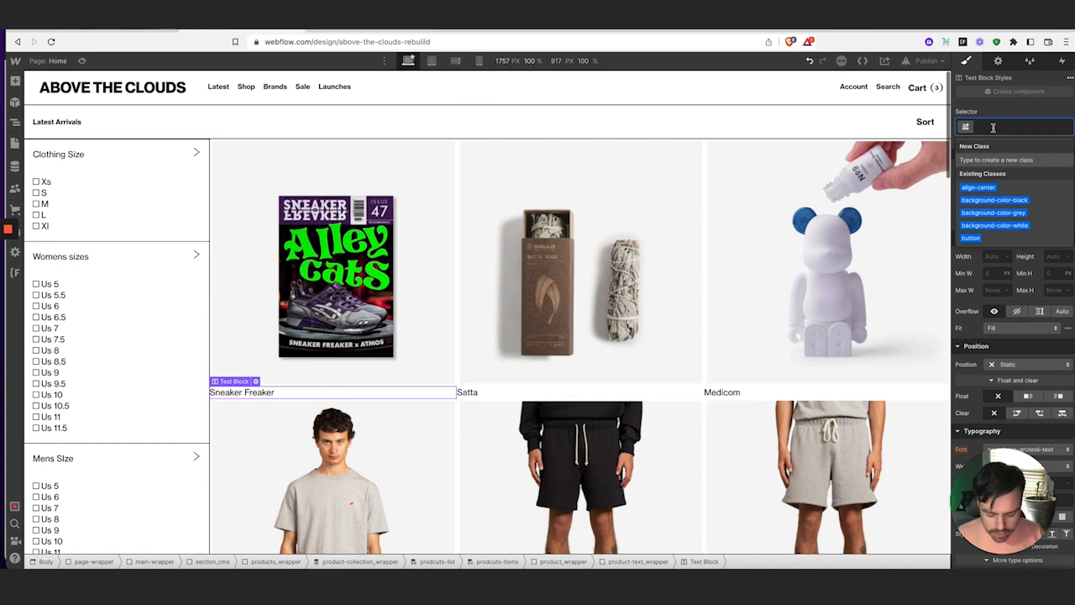
text(-text)
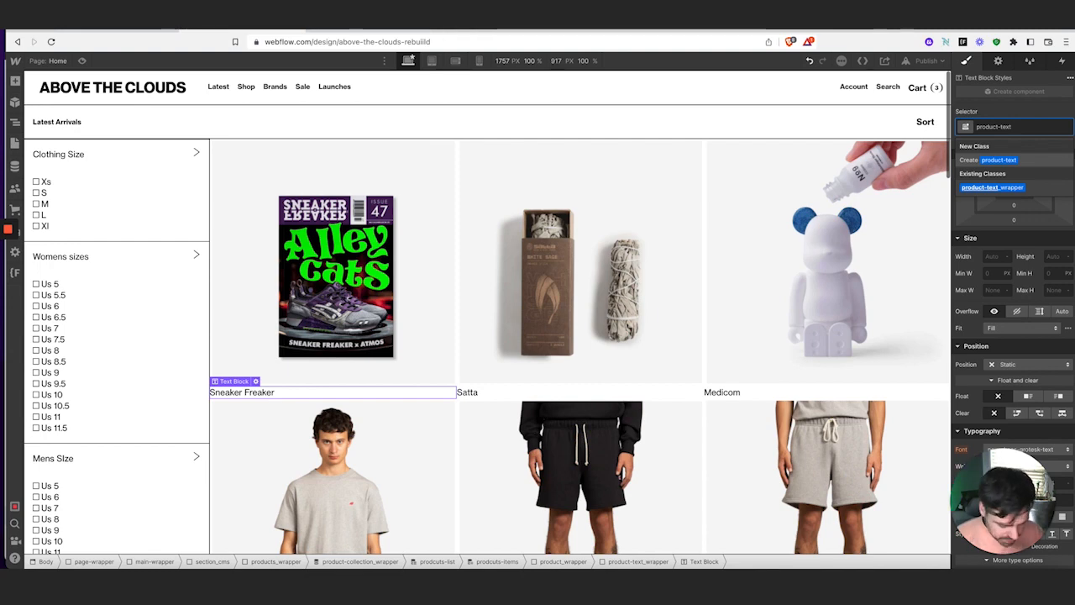
key(Return)
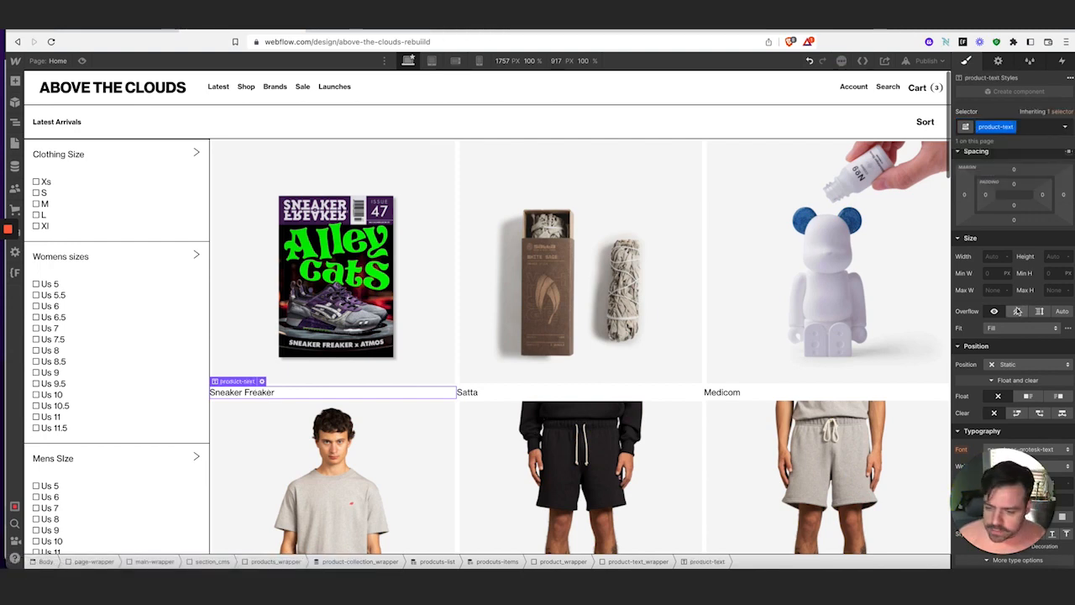
scroll(1018, 311, down, 5)
click(991, 289)
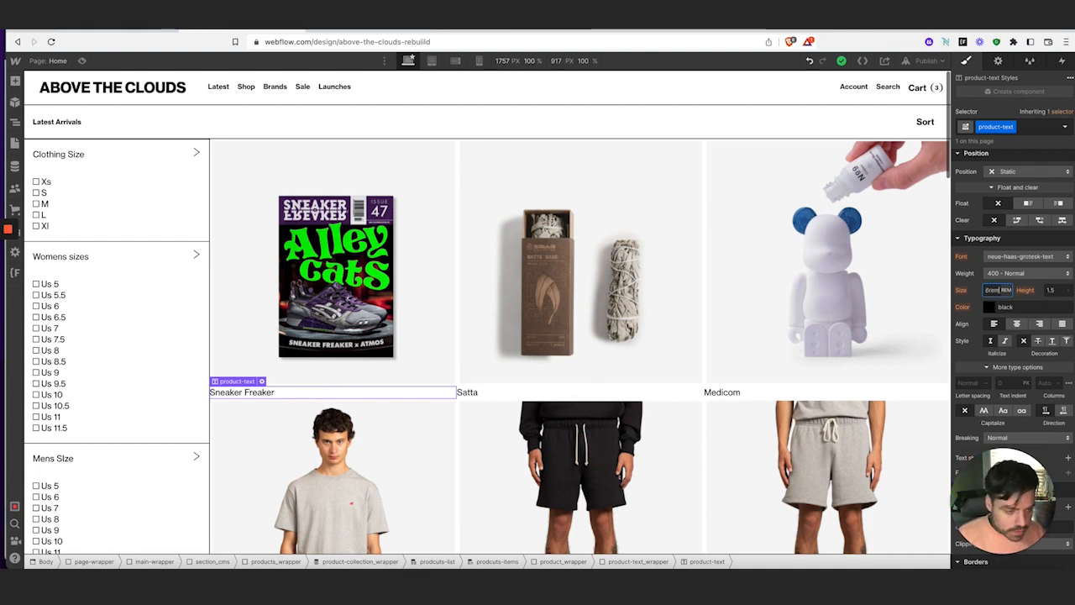
key(Return)
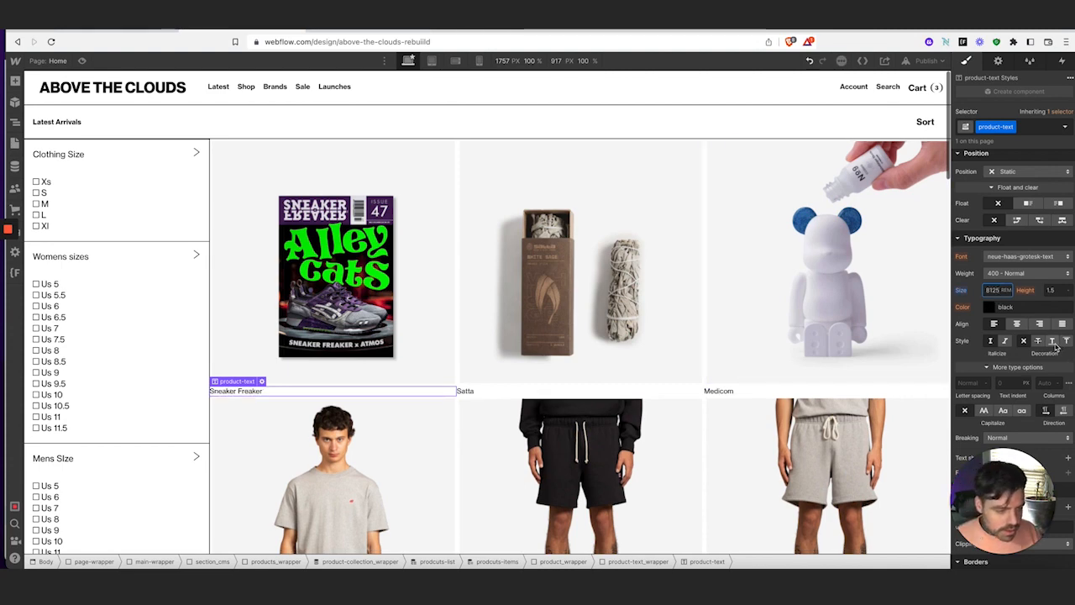
scroll(1054, 344, down, 2)
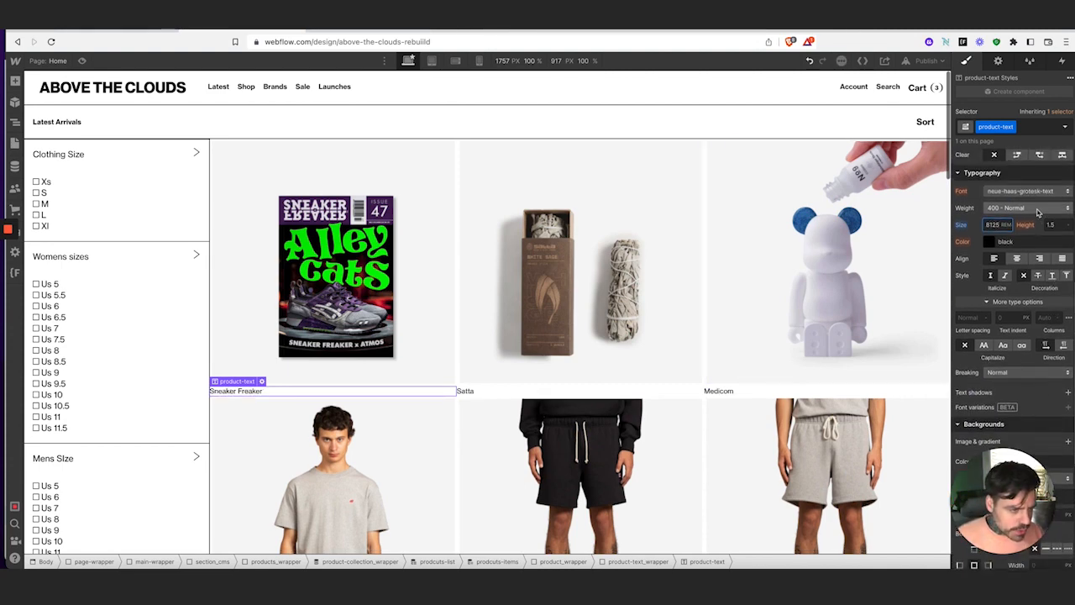
click(1038, 209)
click(1020, 240)
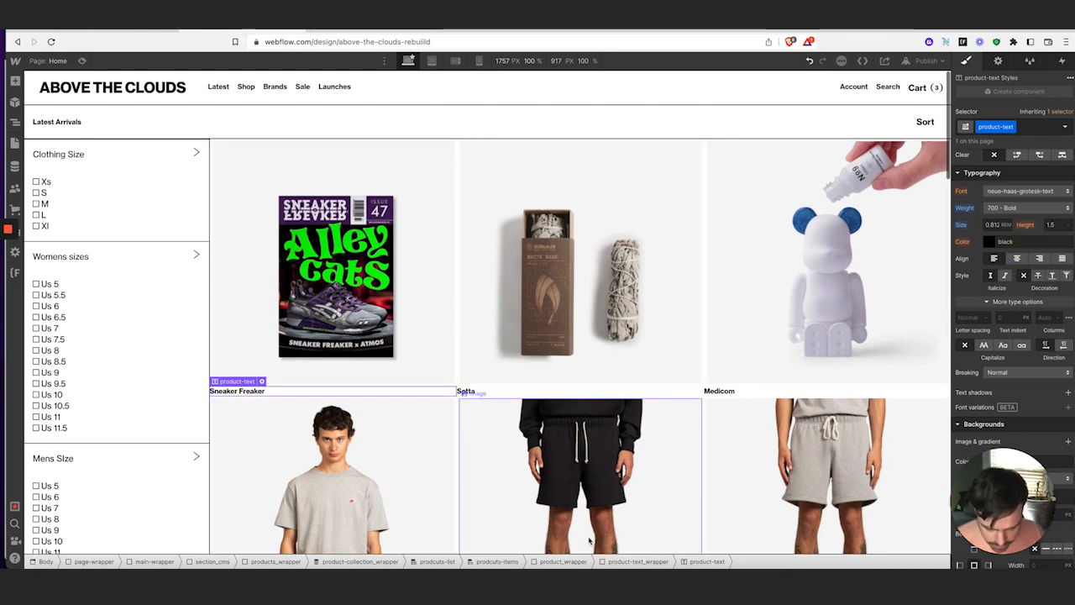
click(621, 561)
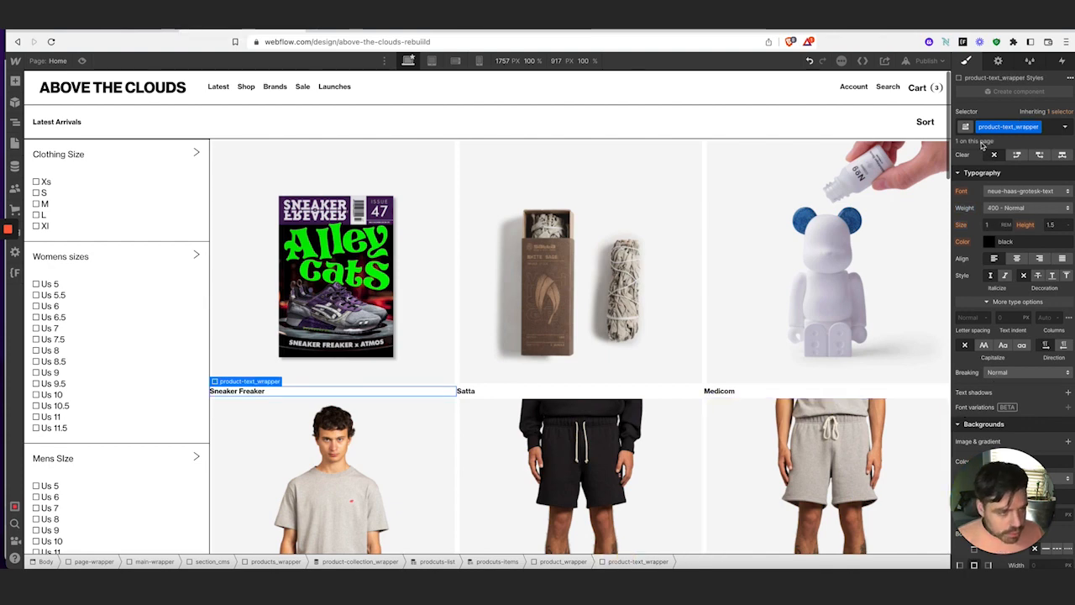
Give the product text wrapper 1rem padding on all sides
scroll(1027, 218, up, 5)
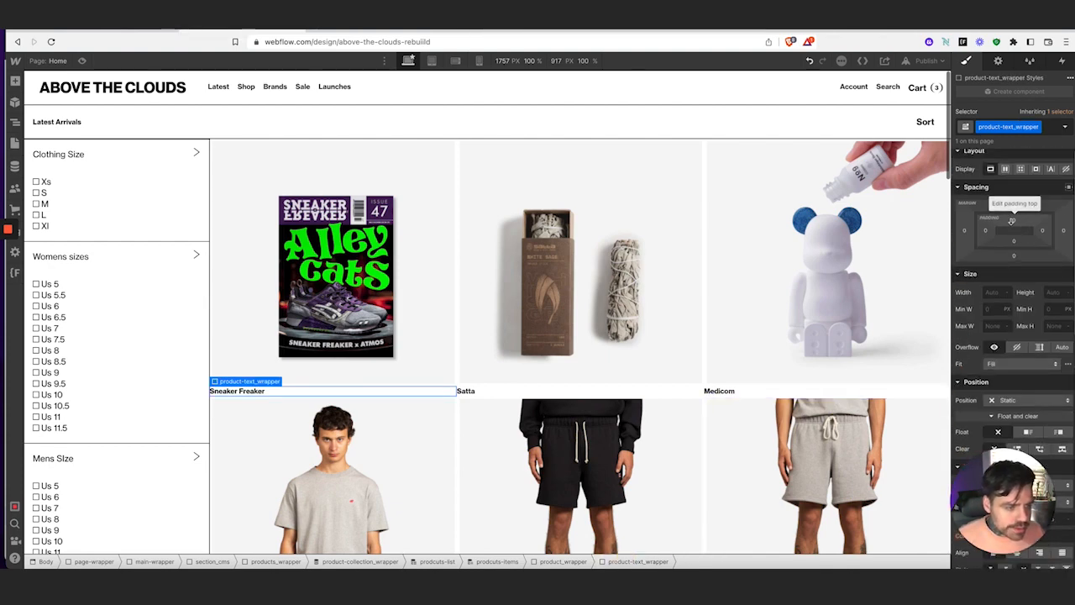
click(1017, 224)
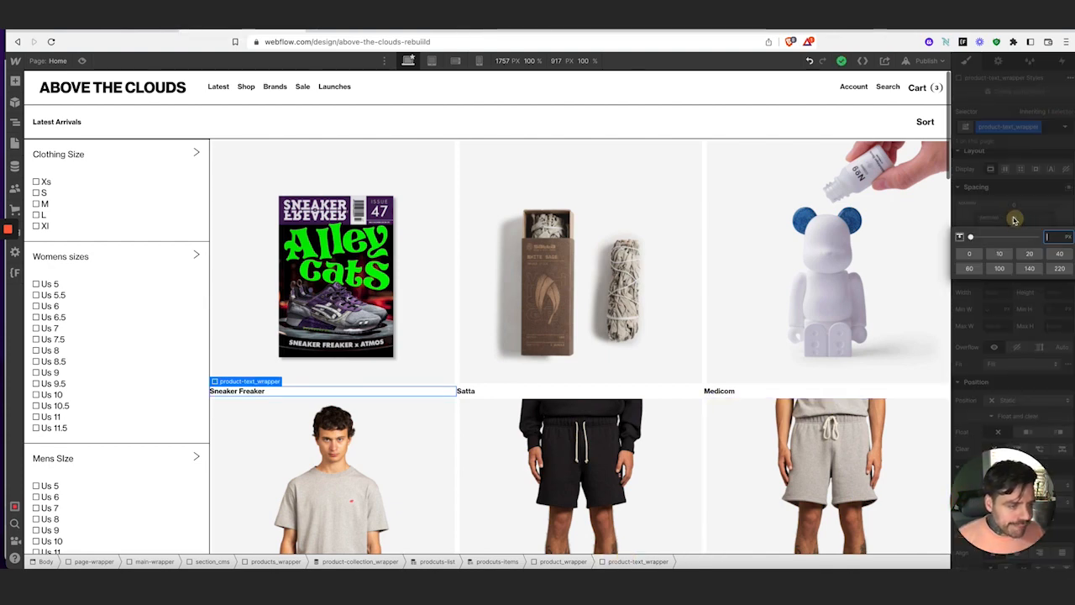
click(1014, 221)
text(1rem)
key(Return)
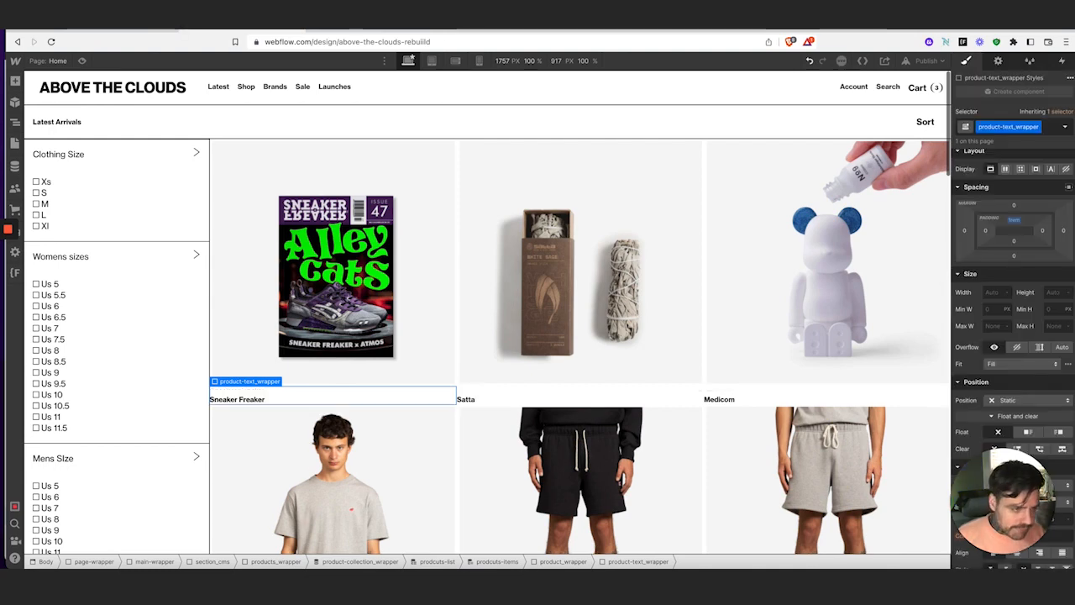
click(1013, 221)
shift+click(1014, 221)
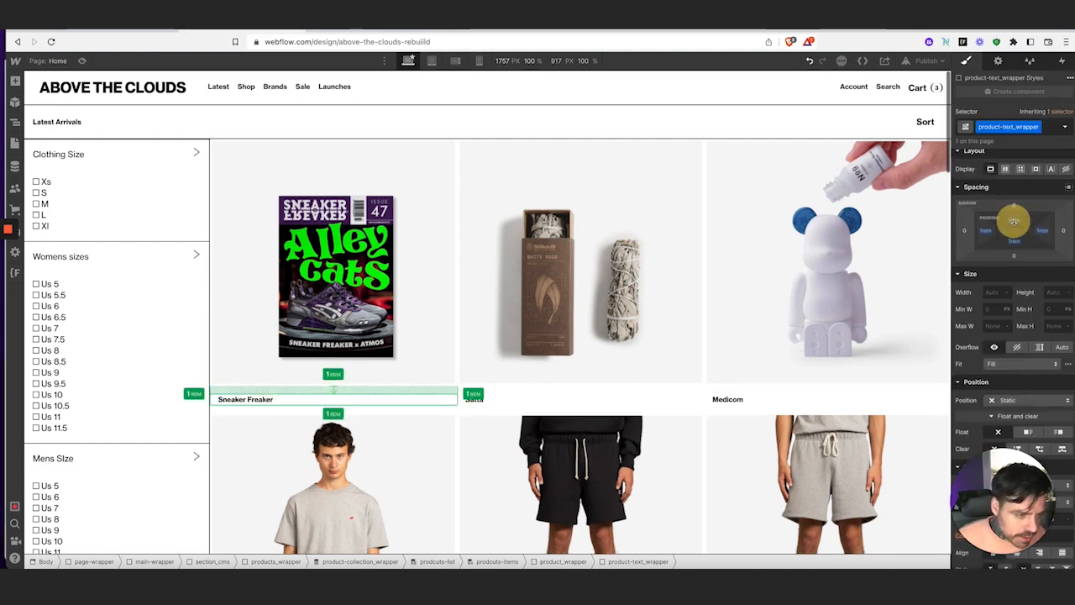
Duplicate the Sneaker Freaker brand line and clear the copy's field binding
click(228, 403)
key(ctrl+d)
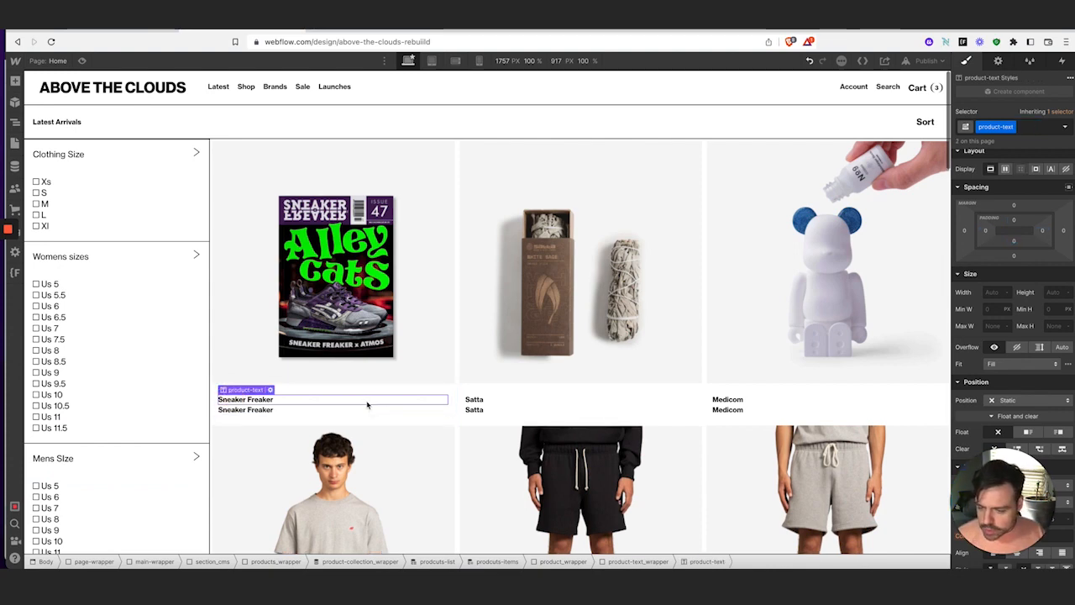
click(273, 410)
click(270, 400)
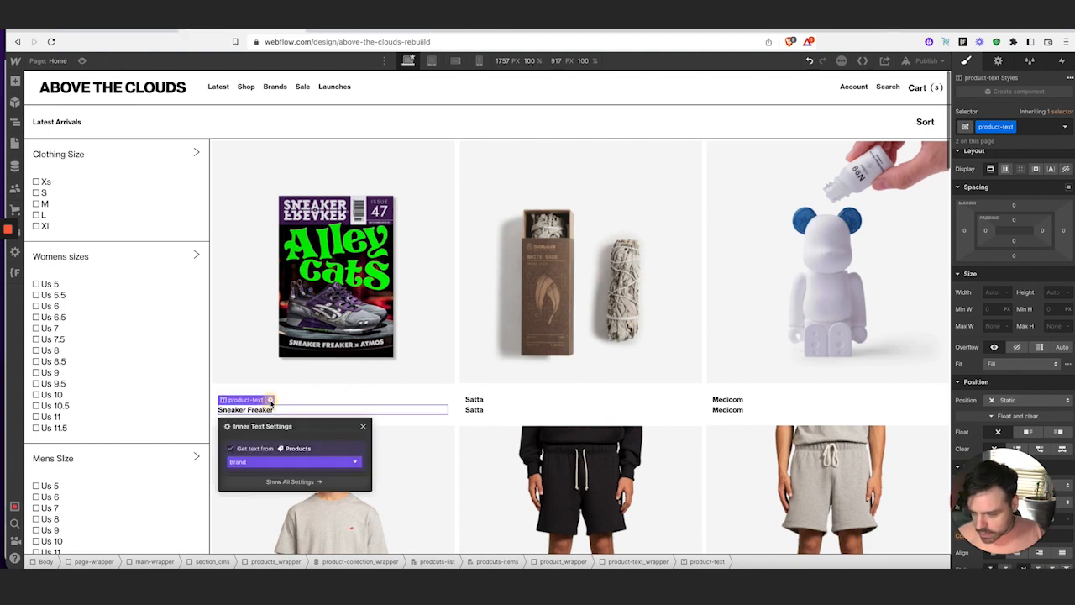
click(272, 462)
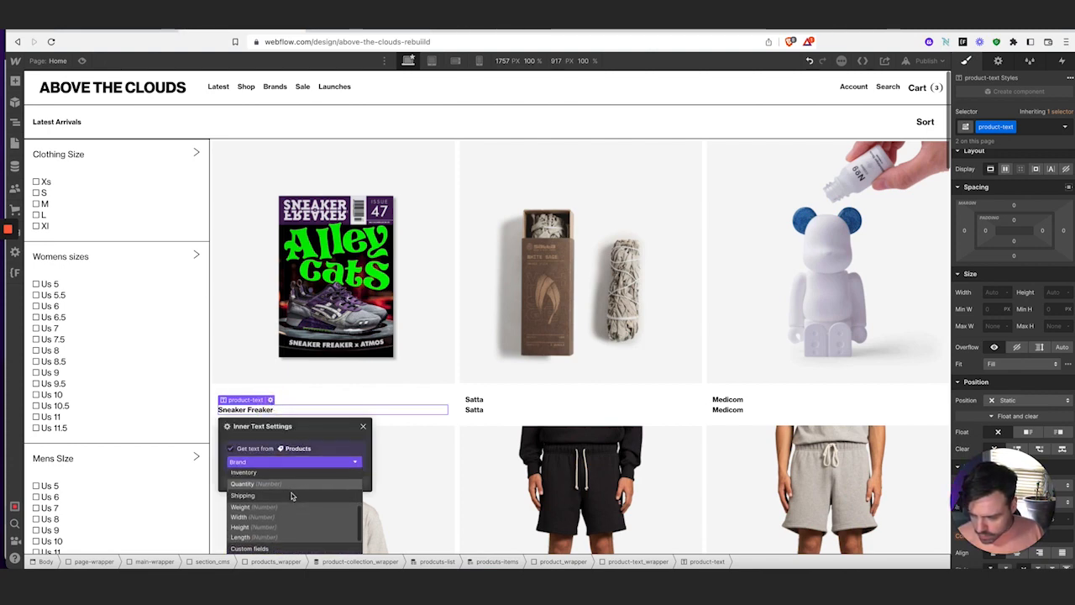
scroll(291, 497, down, 3)
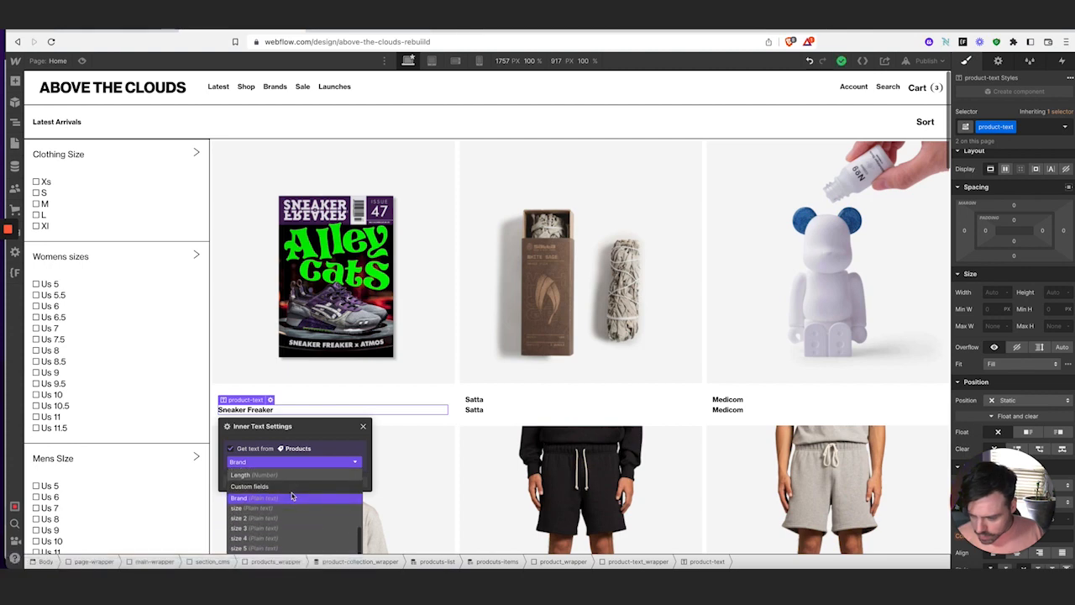
scroll(292, 496, up, 5)
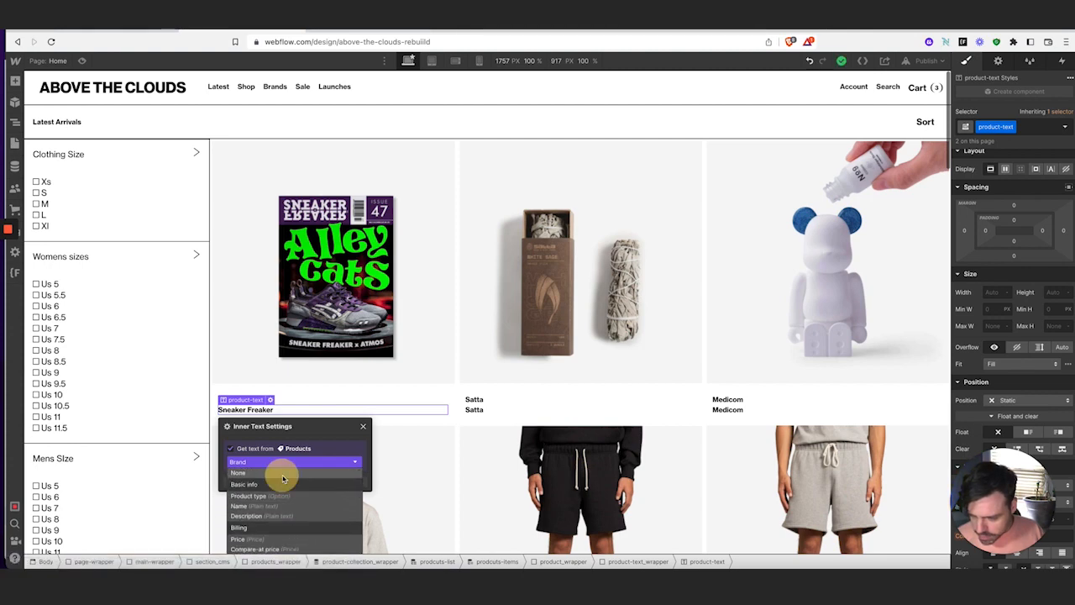
click(283, 475)
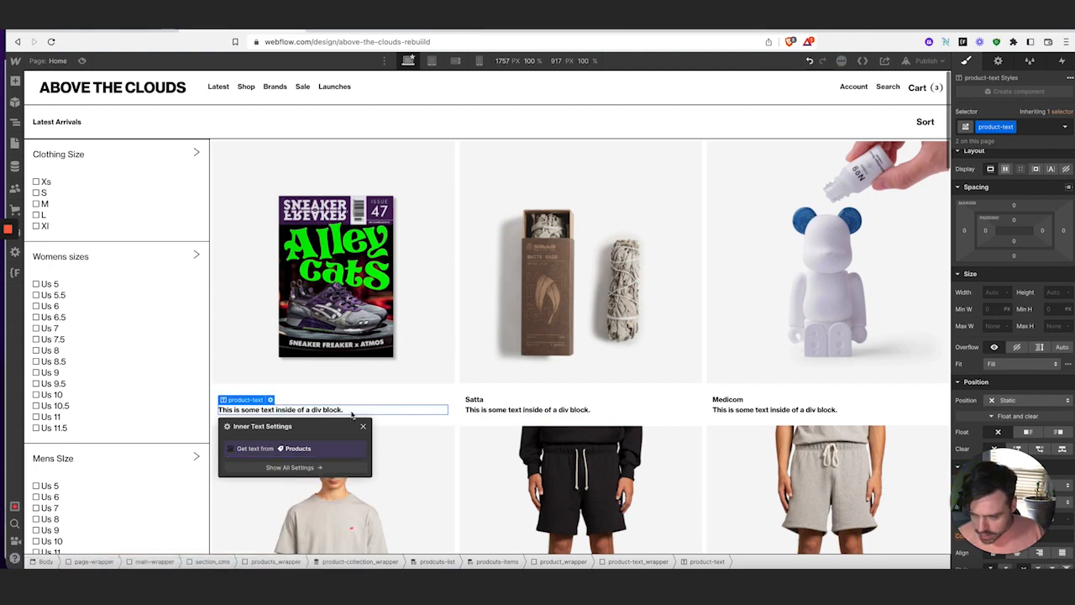
Bind the duplicated text line to the product Name field
click(229, 449)
click(261, 463)
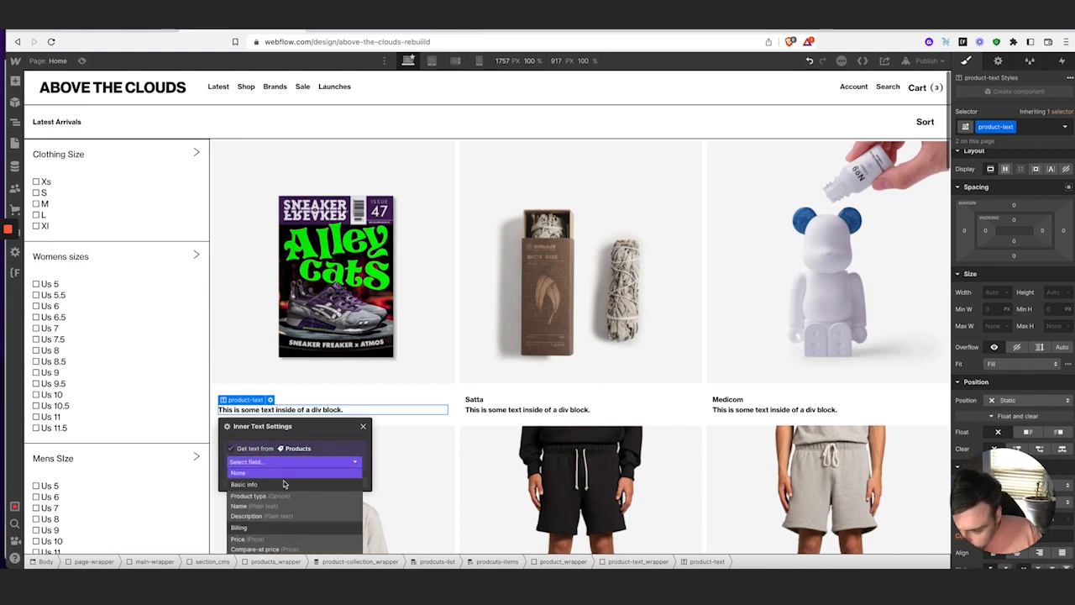
scroll(288, 501, down, 5)
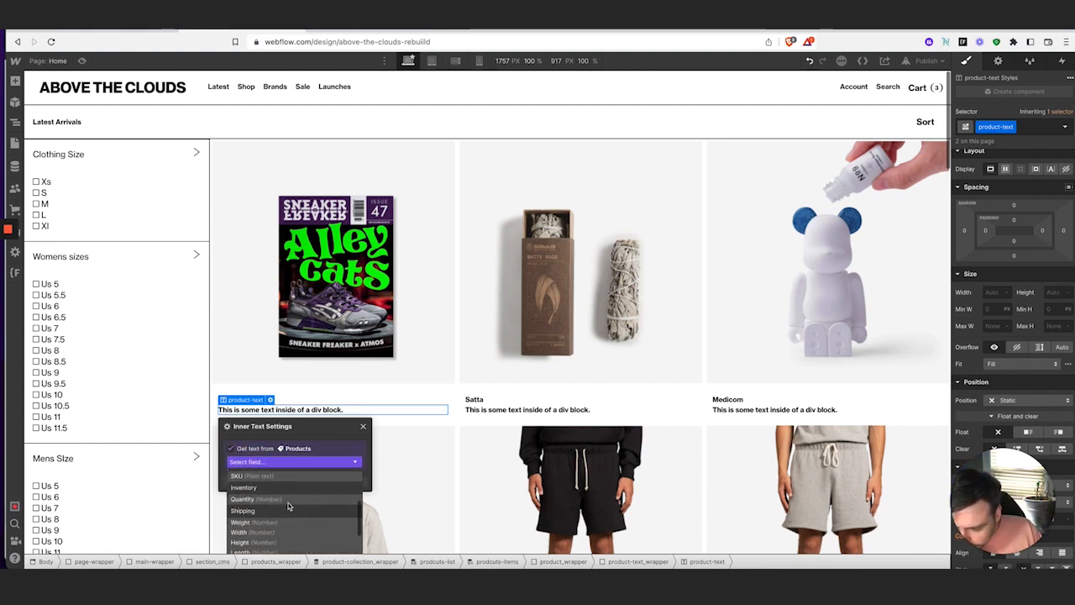
scroll(287, 506, down, 5)
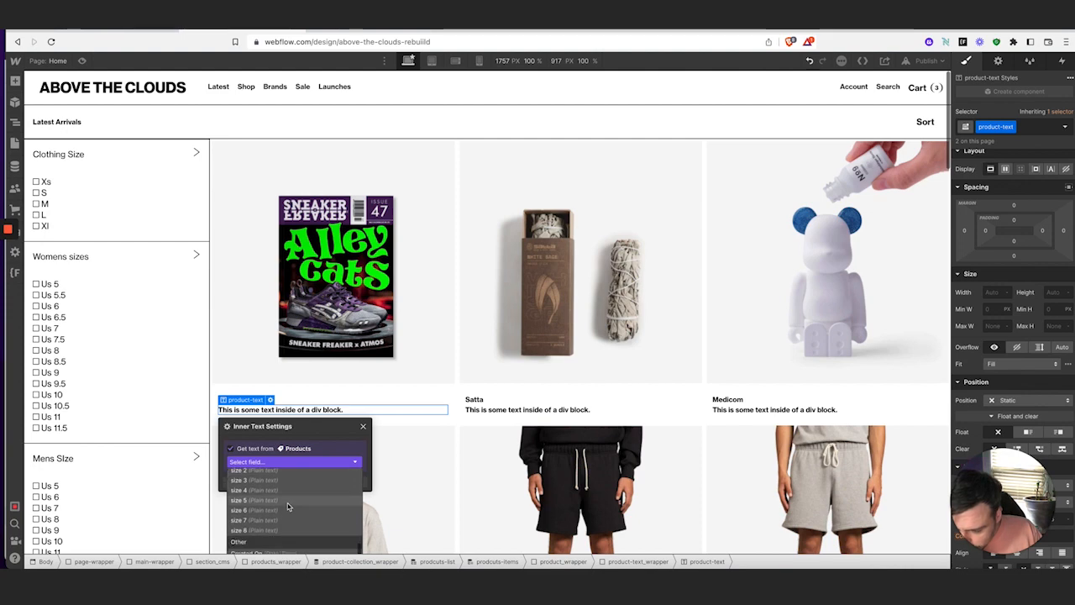
scroll(288, 504, up, 5)
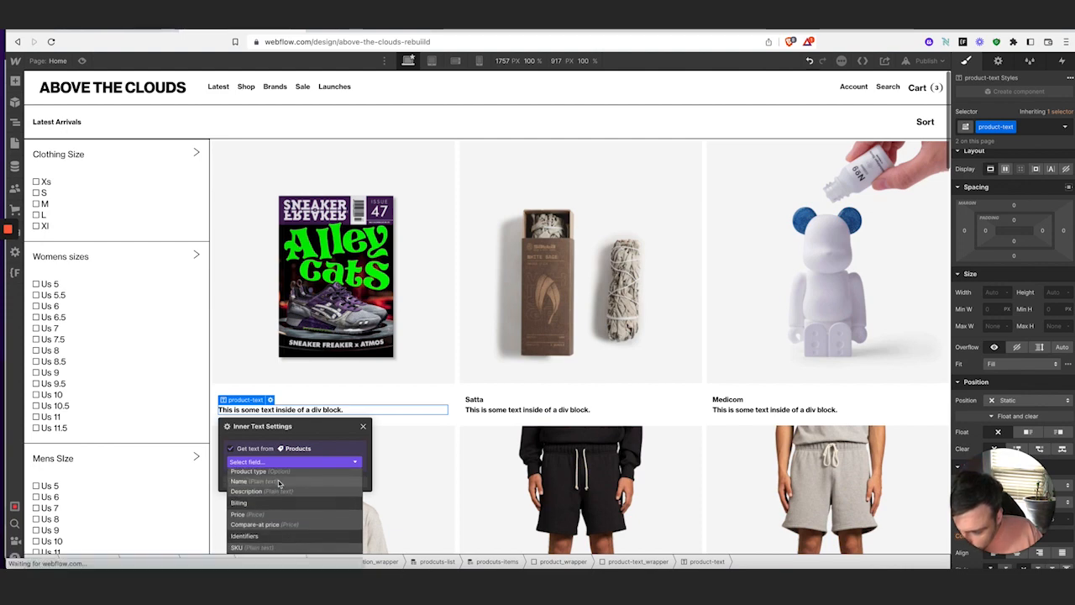
click(280, 483)
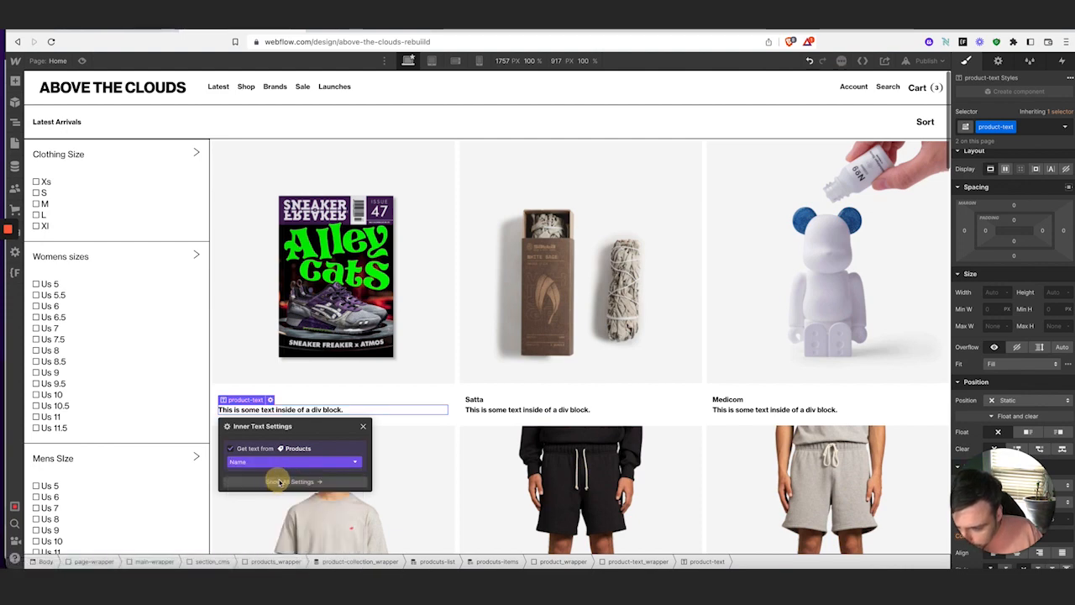
click(363, 427)
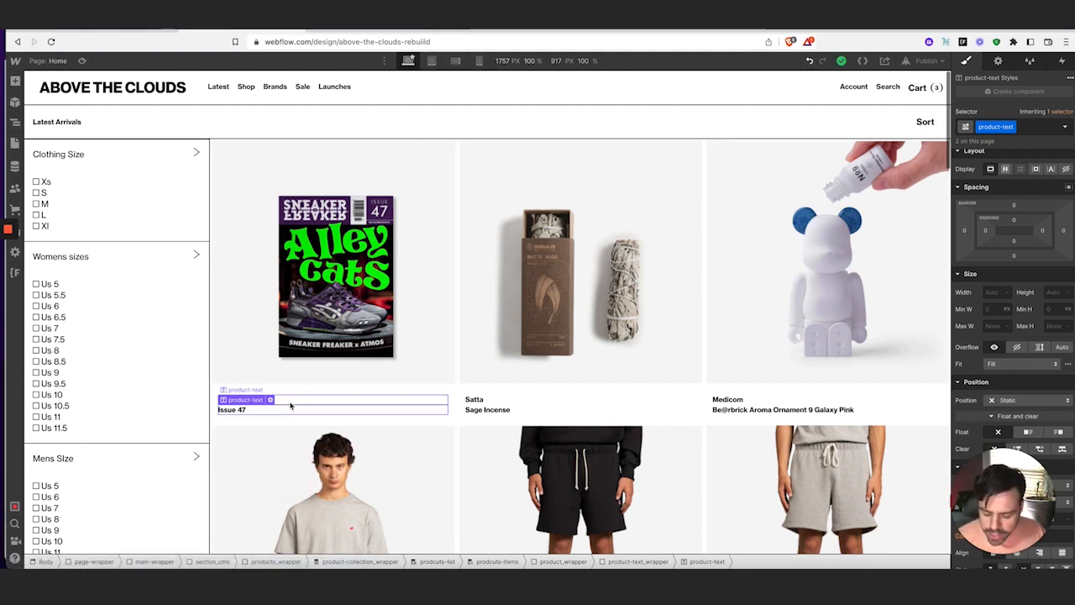
Paste another text line and bind it to the product Price field
key(super+v)
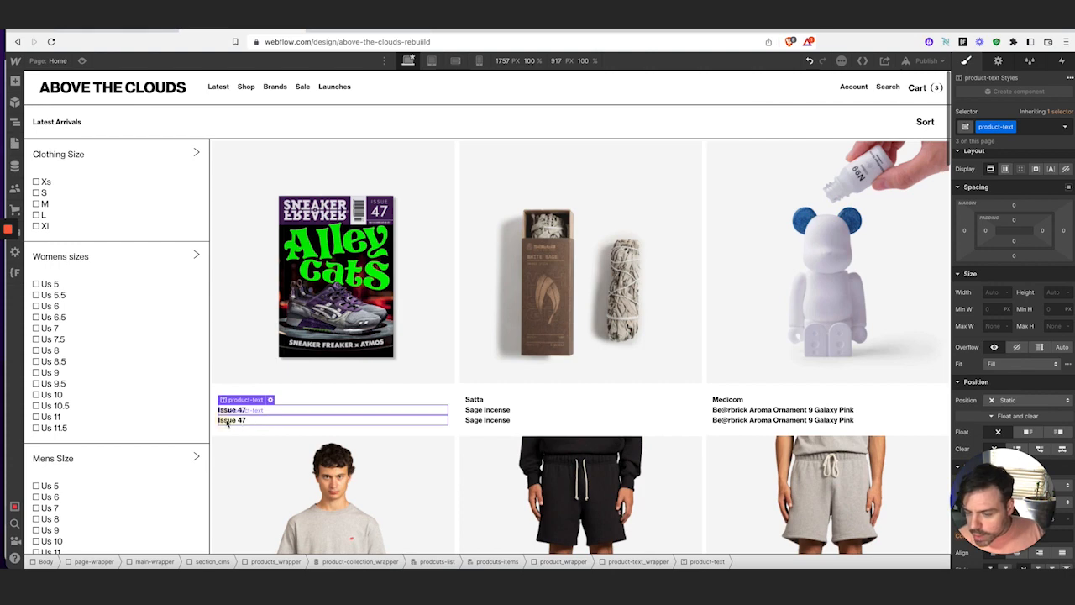
click(228, 422)
click(270, 410)
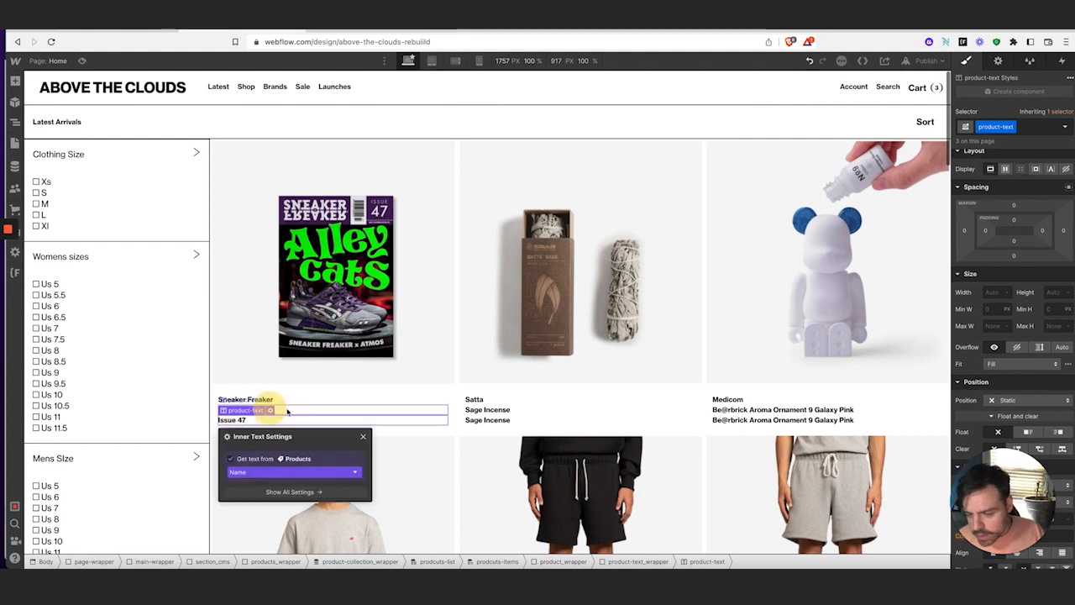
click(302, 472)
scroll(306, 503, down, 3)
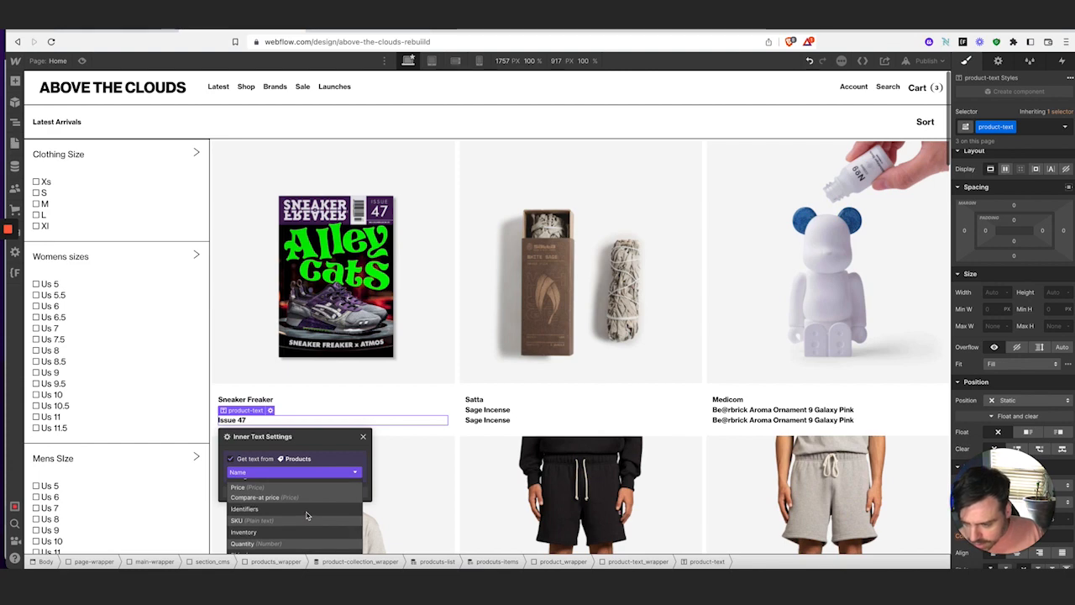
click(261, 489)
click(364, 436)
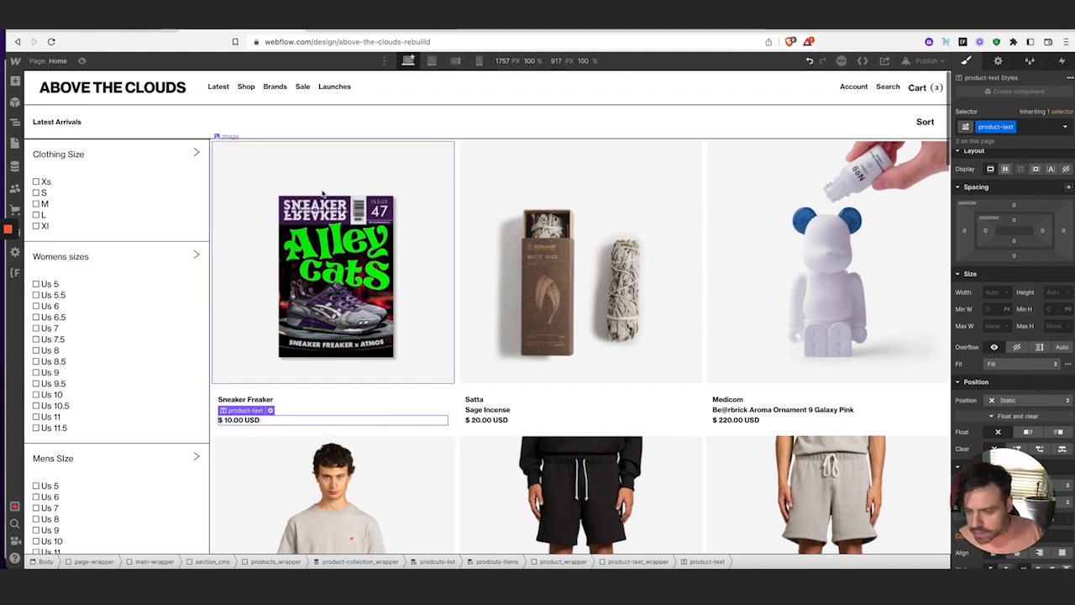
After checking the live store, set the product-text weight to 400 Normal
click(106, 31)
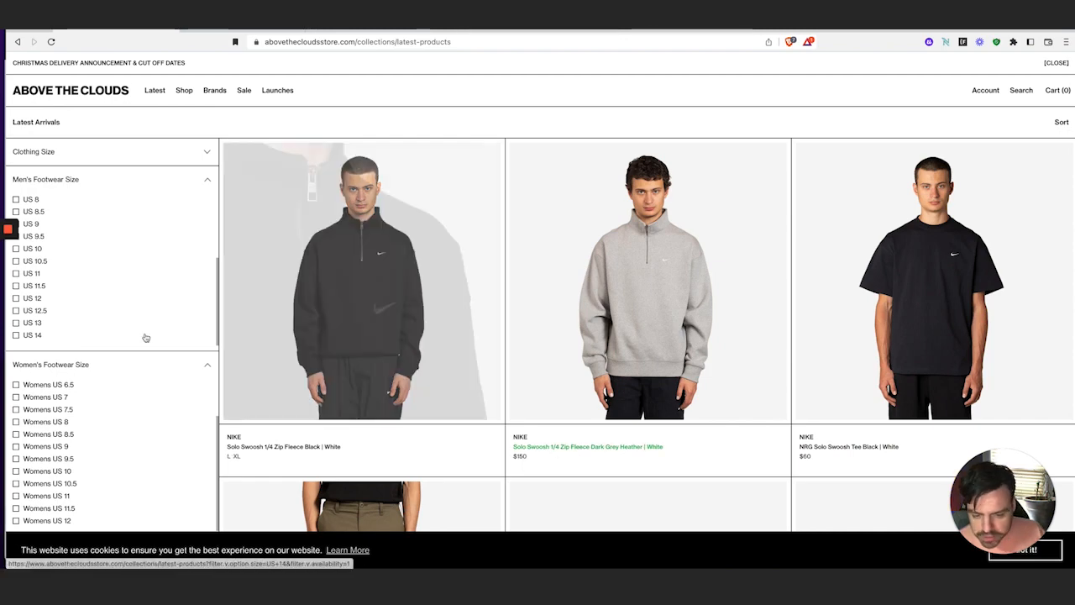
click(211, 33)
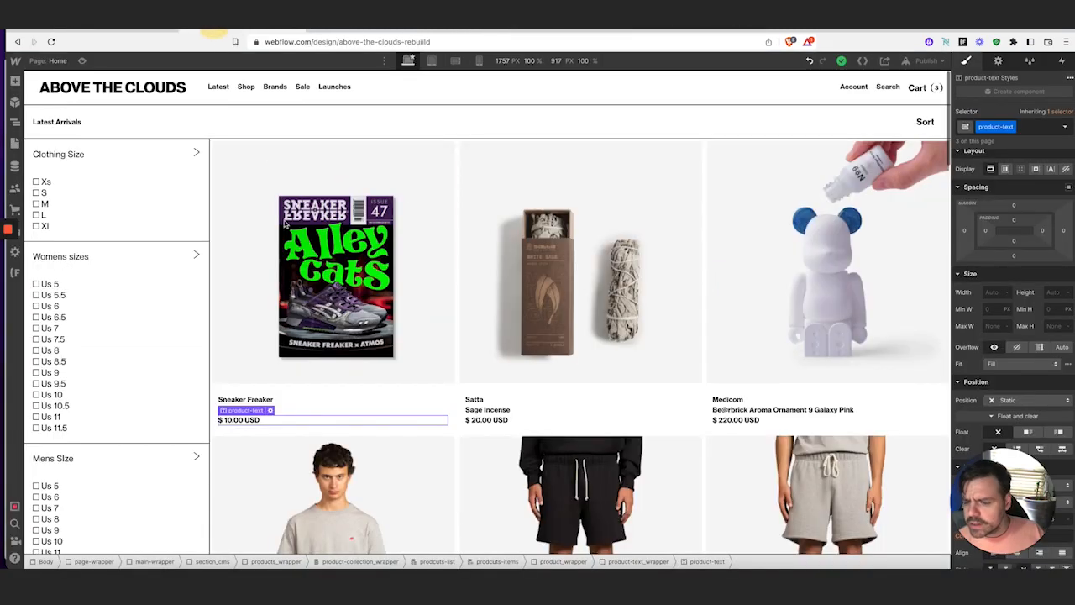
click(254, 401)
scroll(1042, 382, down, 4)
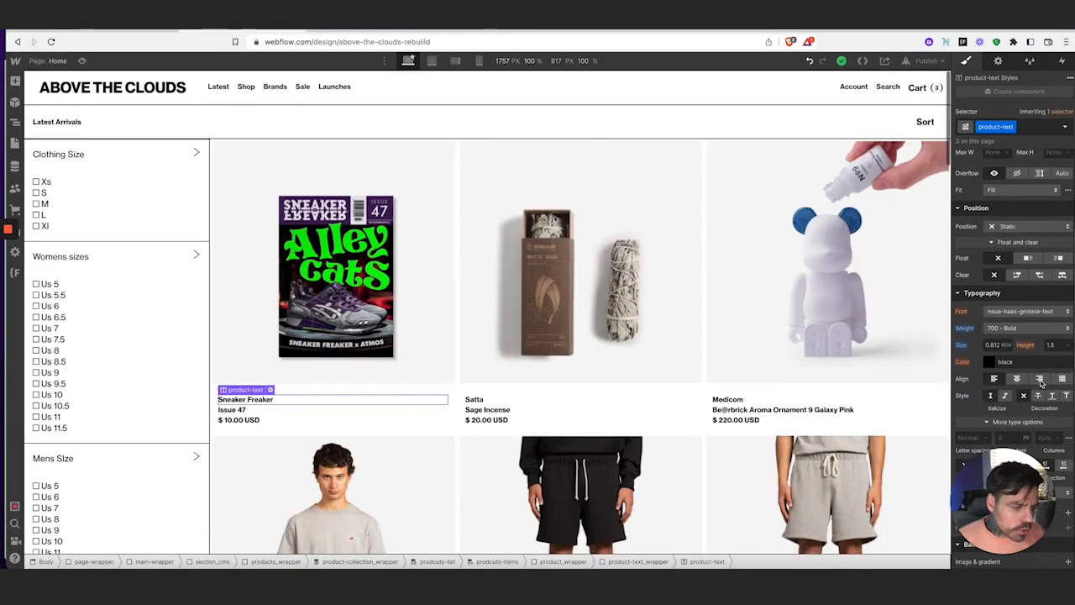
click(1027, 329)
click(1027, 288)
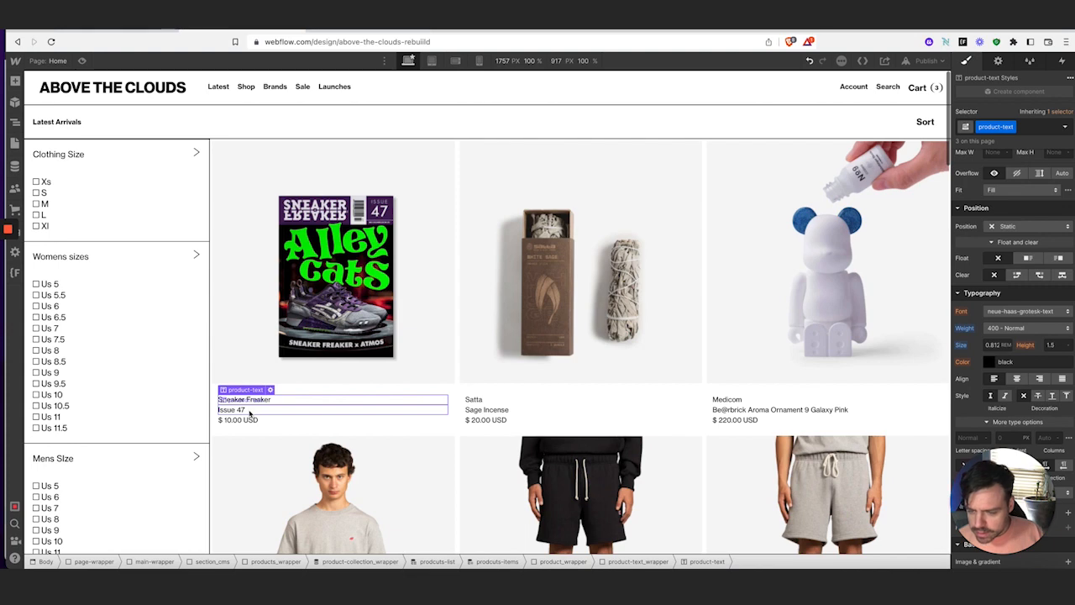
Replace the Sneaker Freaker name's class with a new prodict-header class
click(248, 411)
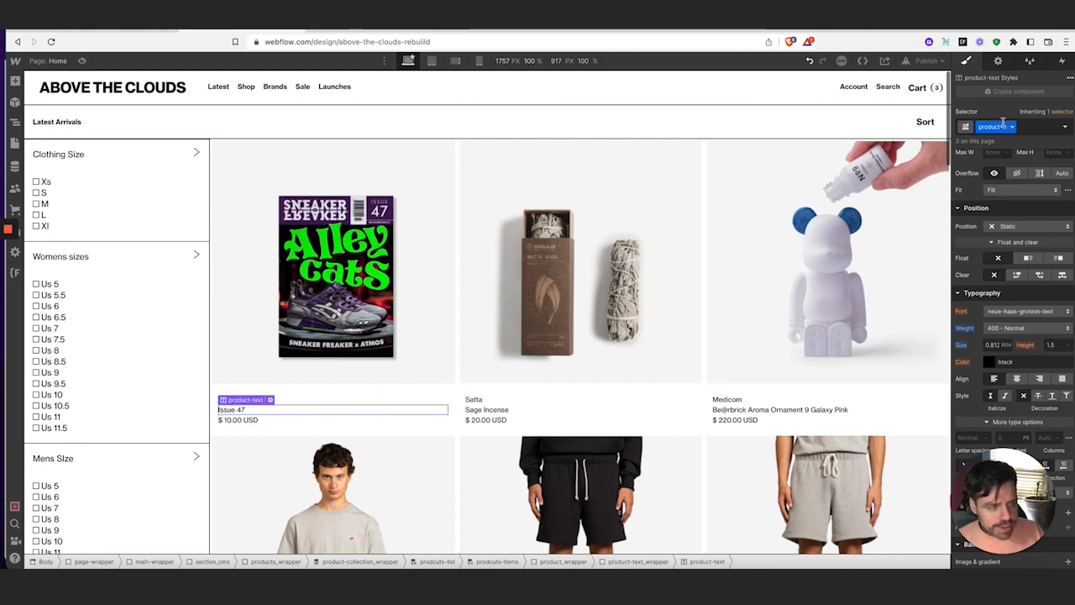
click(330, 401)
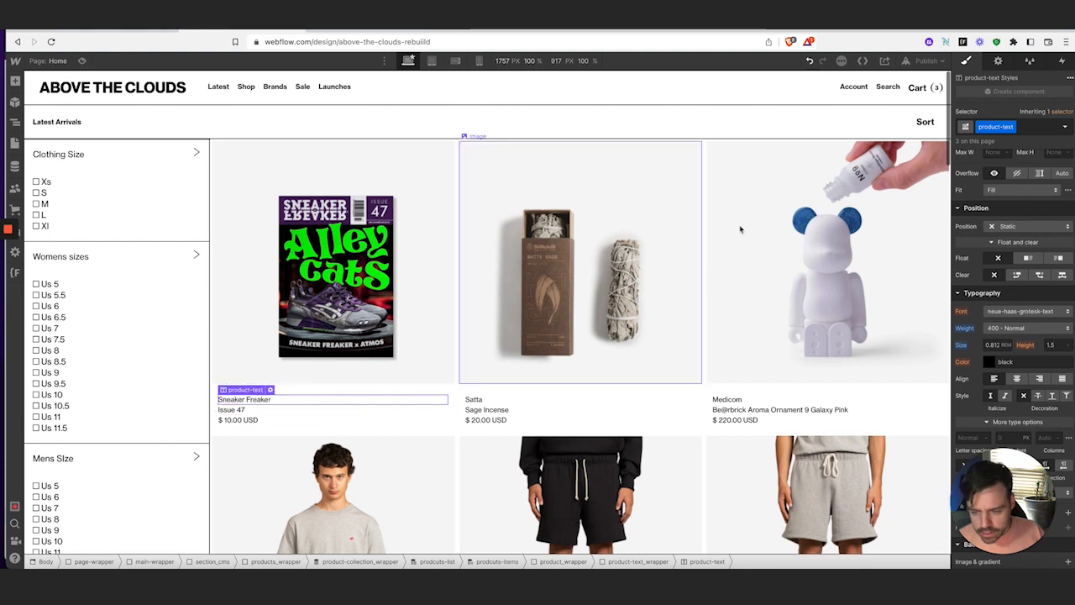
click(1024, 127)
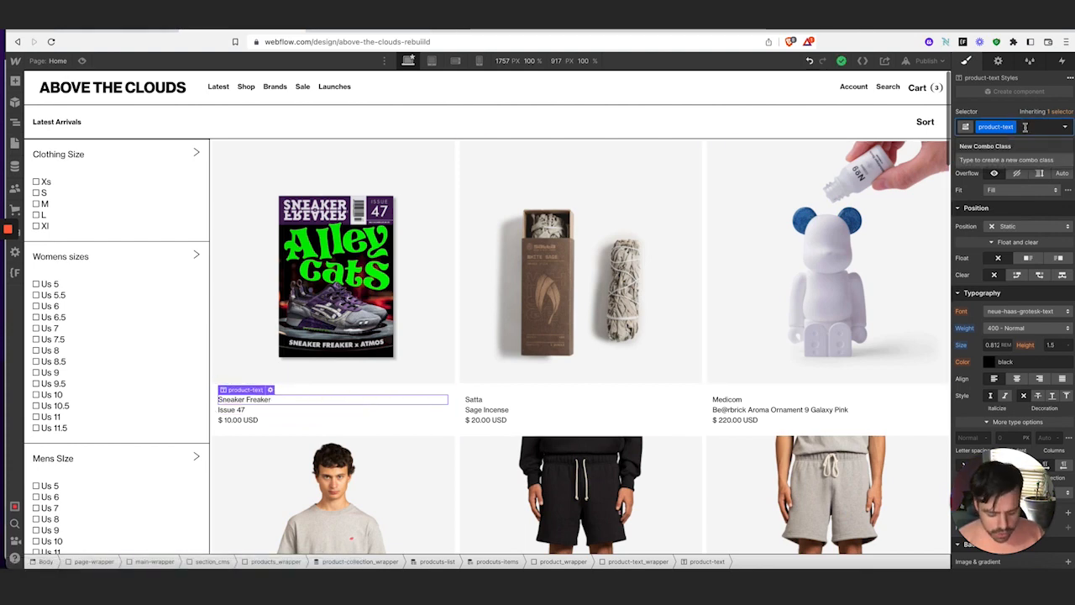
key(BackSpace)
text(produ)
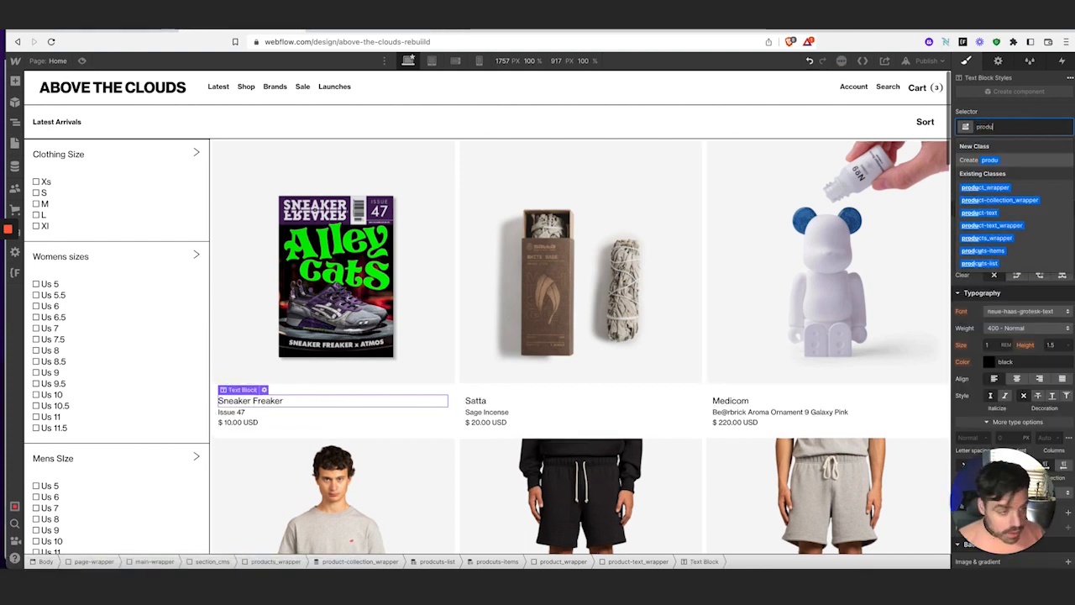
key(BackSpace)
key(BackSpace)
text(dict-)
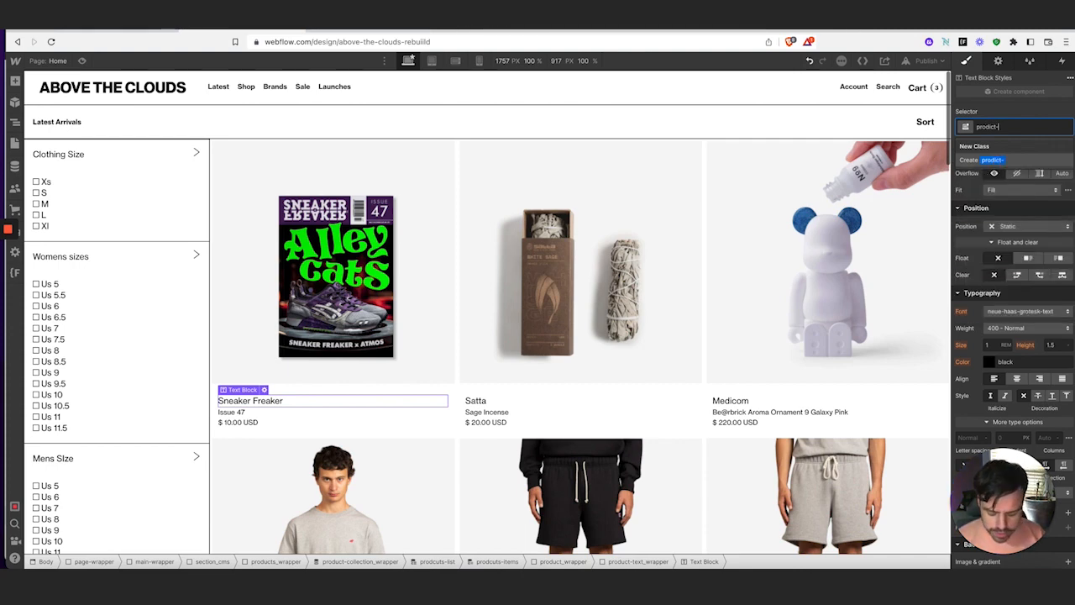
text(header)
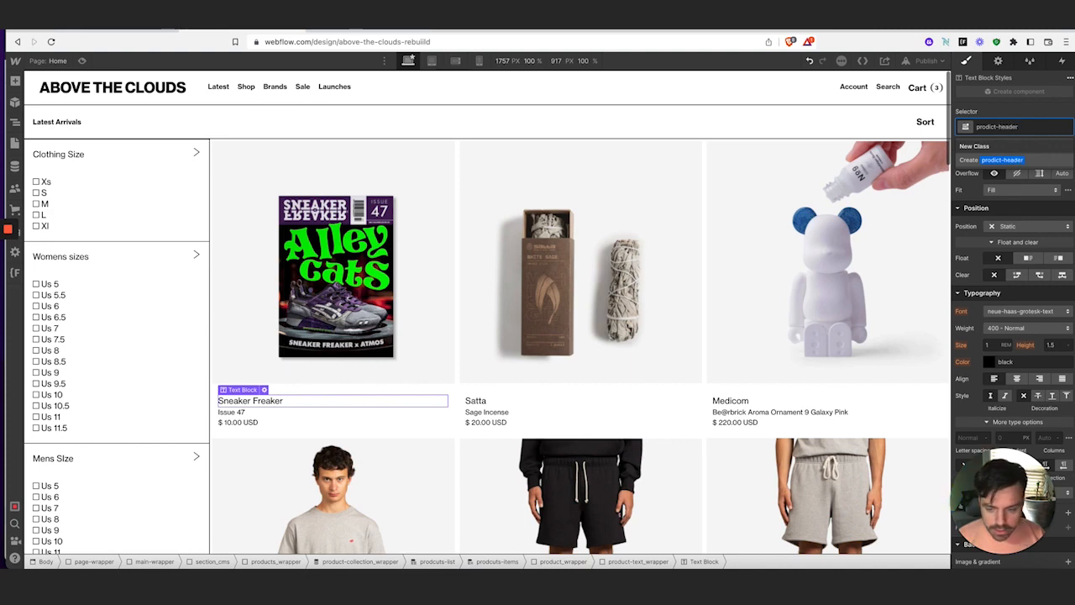
key(Return)
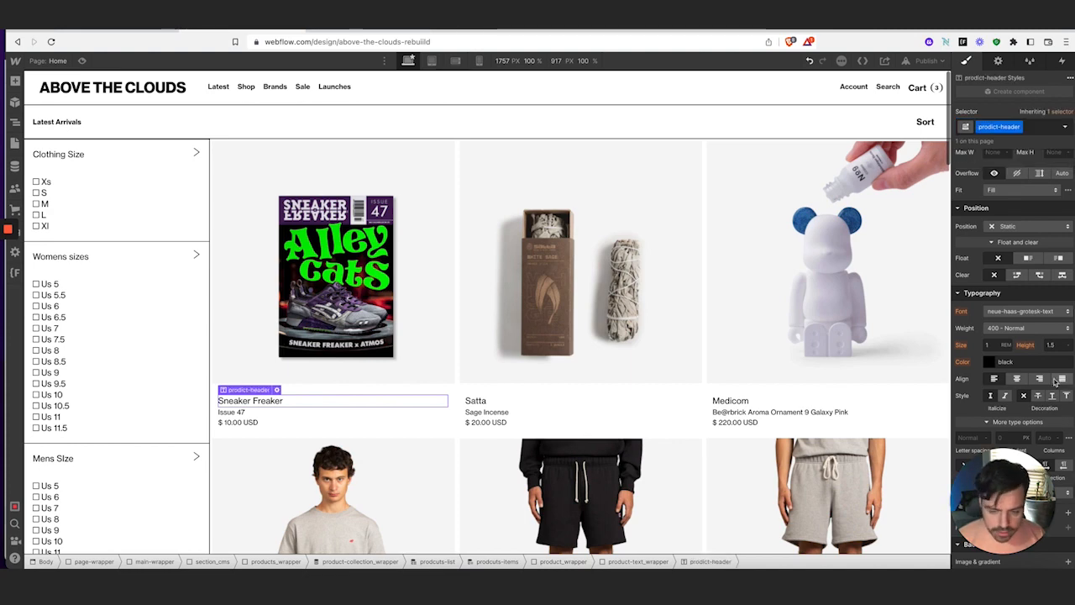
Set prodict-header to 0.812 REM size and 700 Bold weight
click(994, 346)
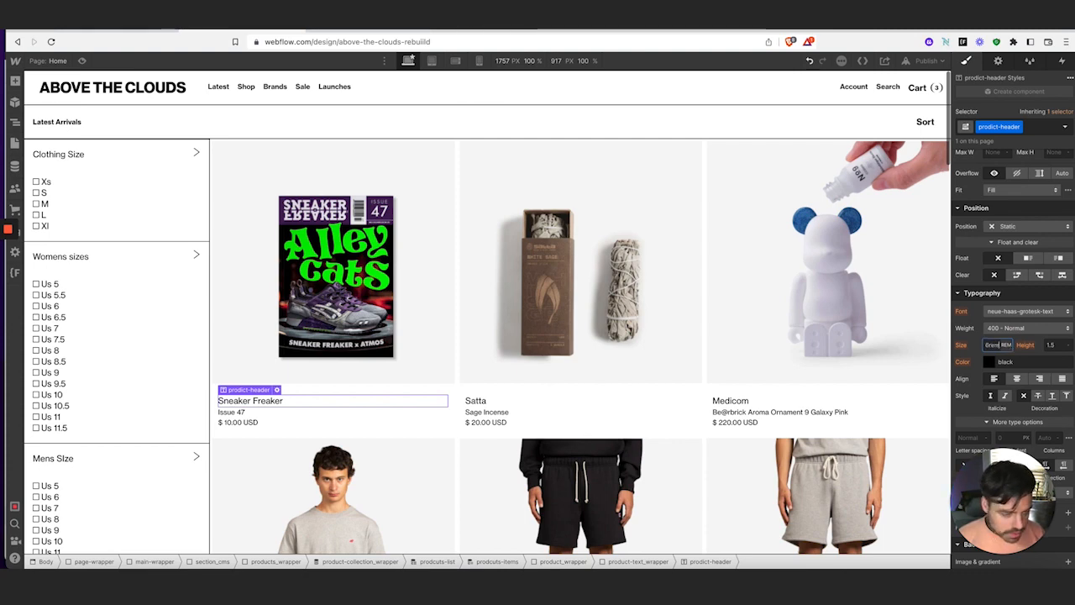
key(Tab)
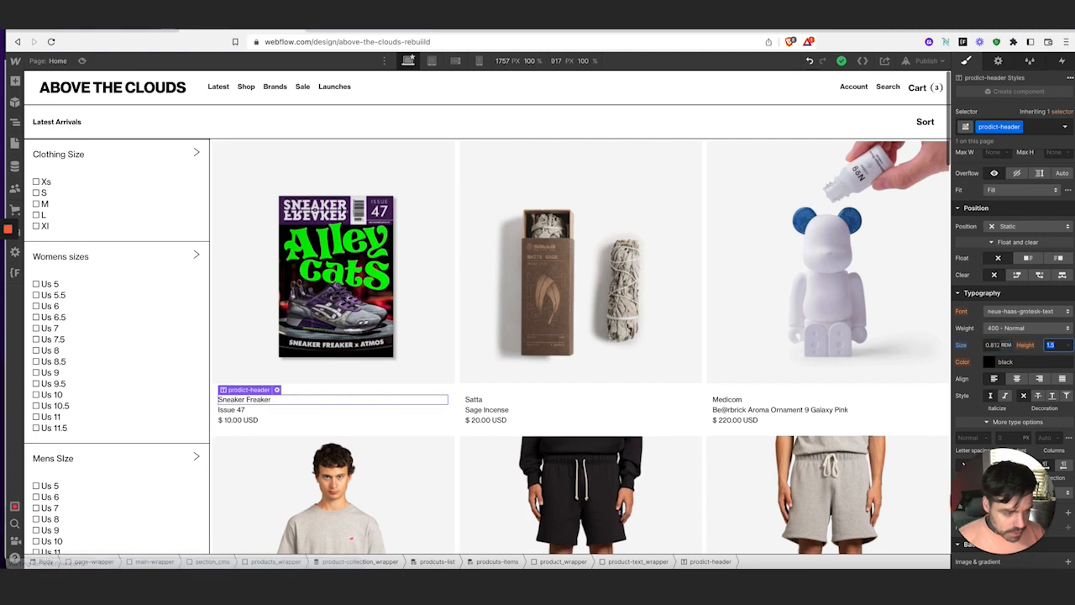
click(1017, 327)
click(1015, 366)
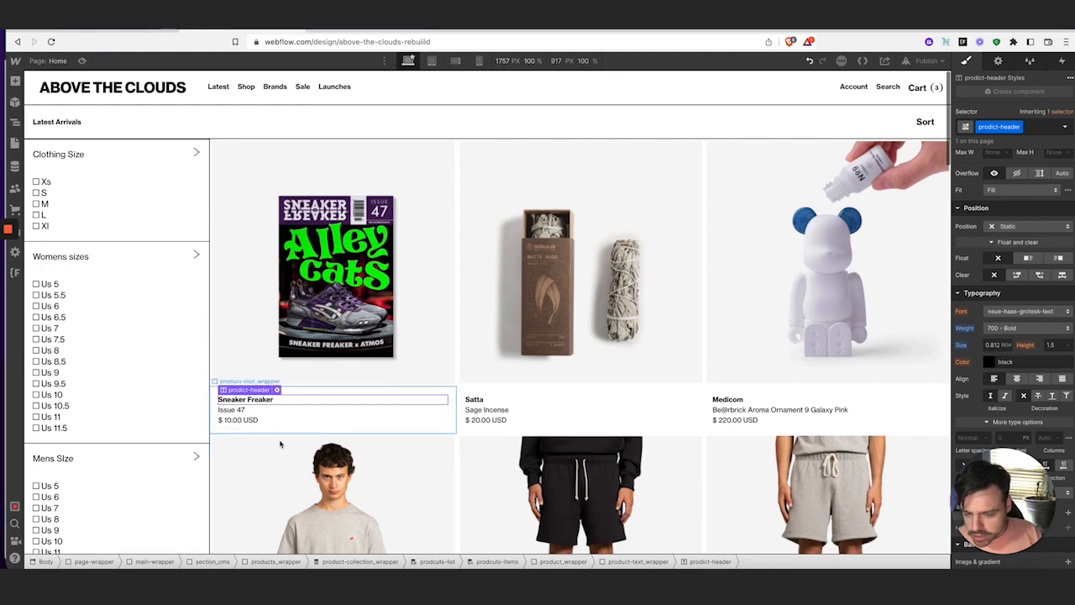
scroll(375, 420, down, 1)
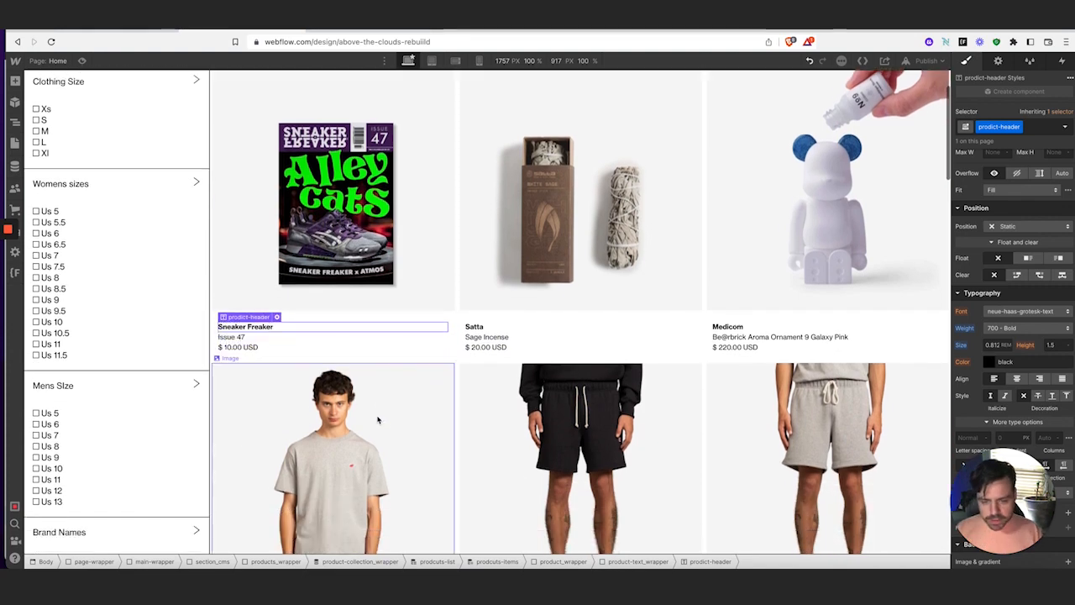
click(283, 348)
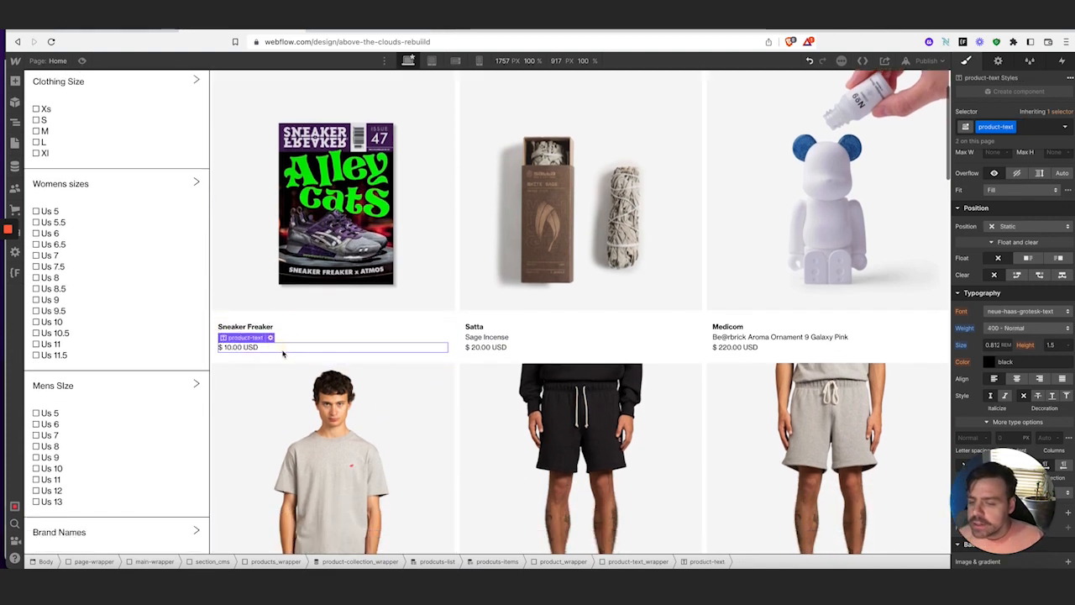
Insert a div below the price with a new size_wrapper class
click(14, 81)
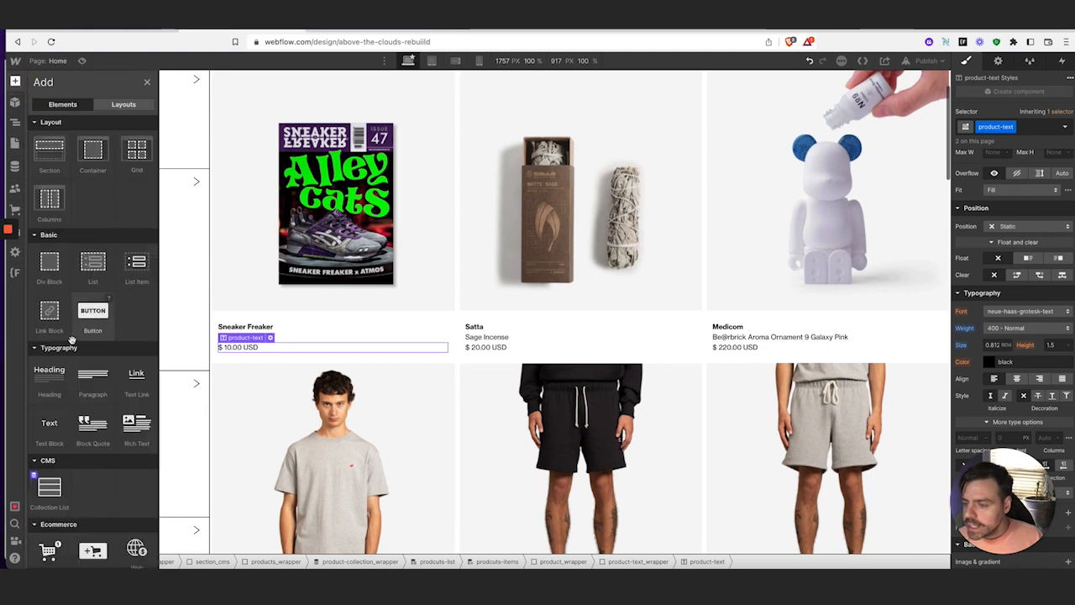
click(51, 262)
click(1035, 125)
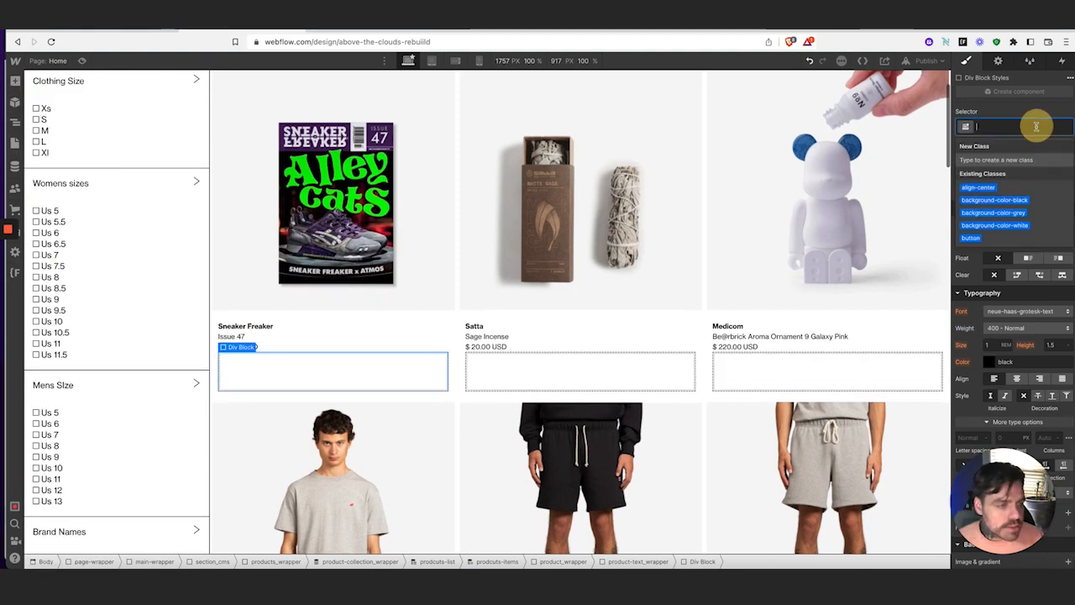
text(size)
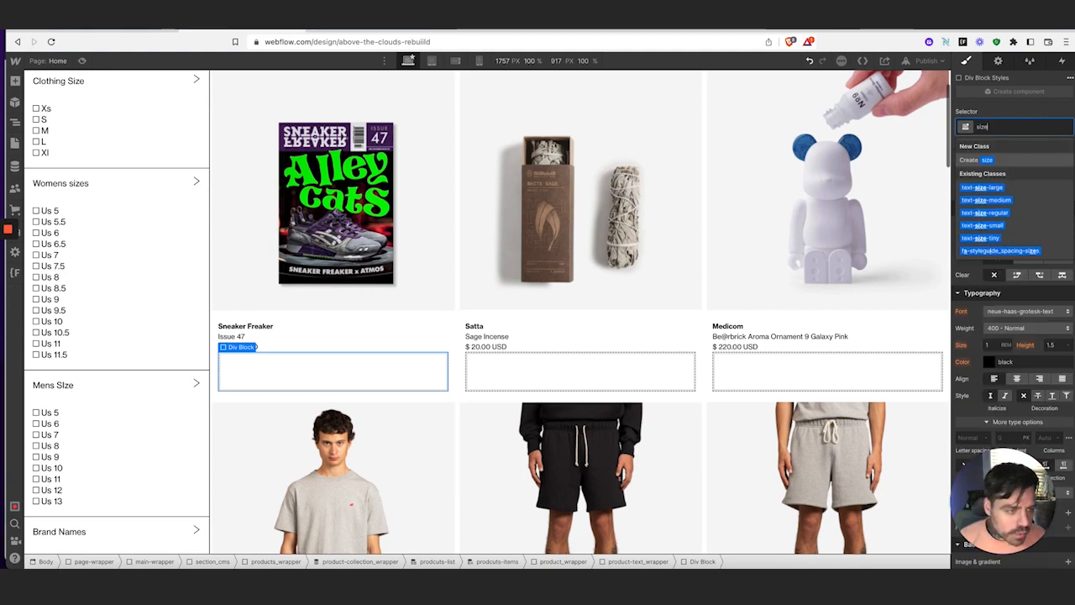
text(_wrappe)
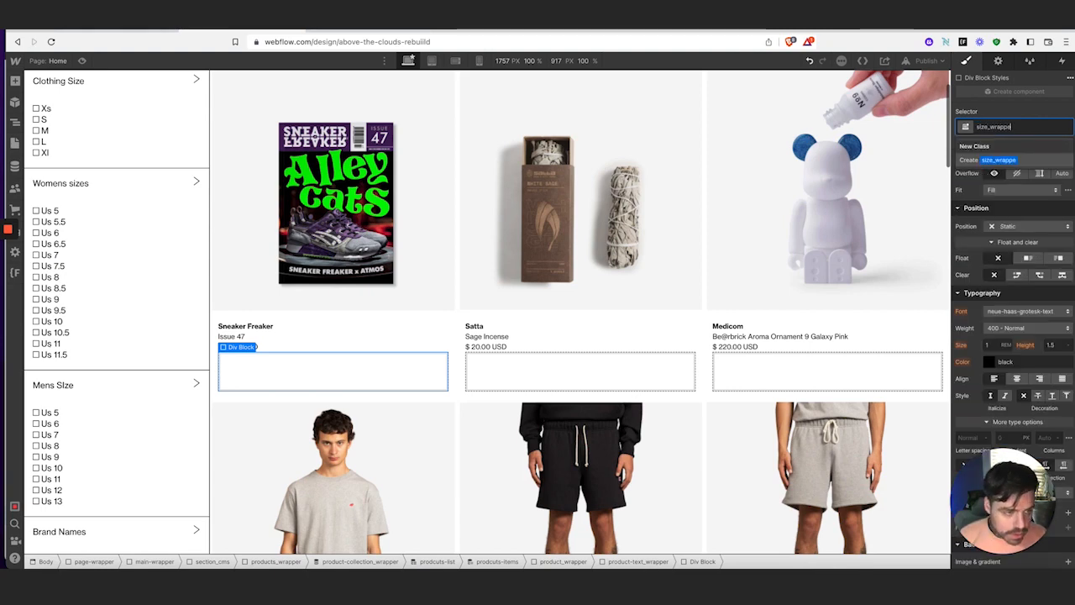
text(r)
key(Return)
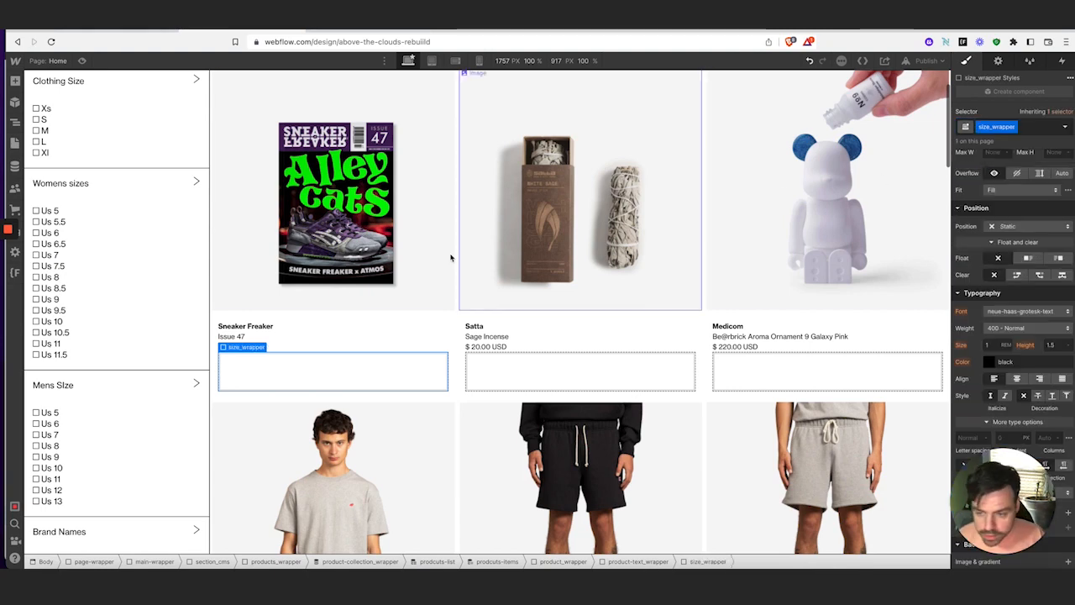
Move the $10.00 USD price line into the size_wrapper div
click(284, 348)
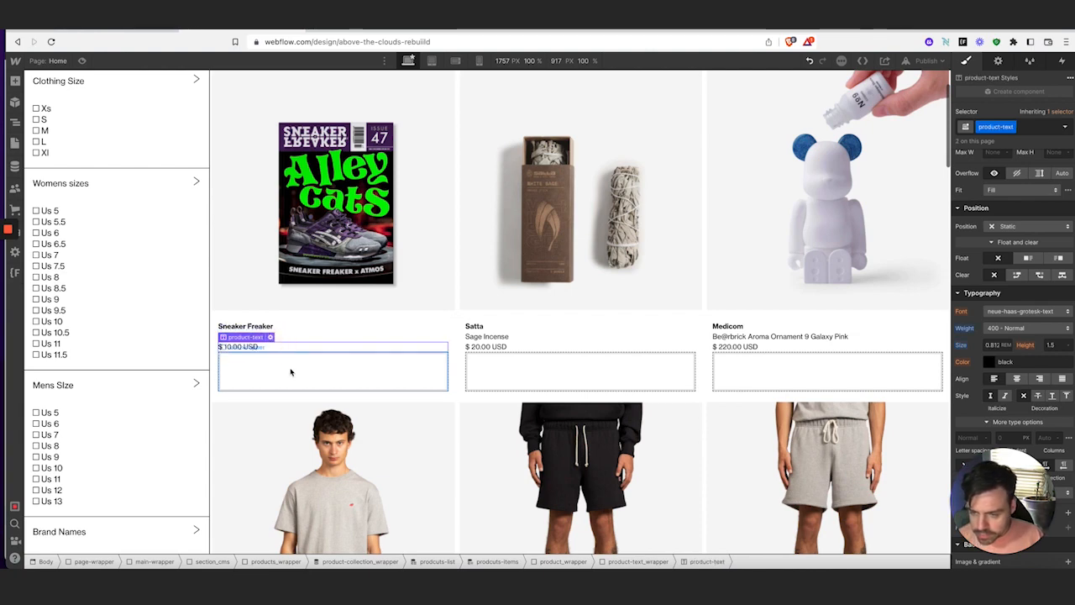
drag(292, 371, 293, 370)
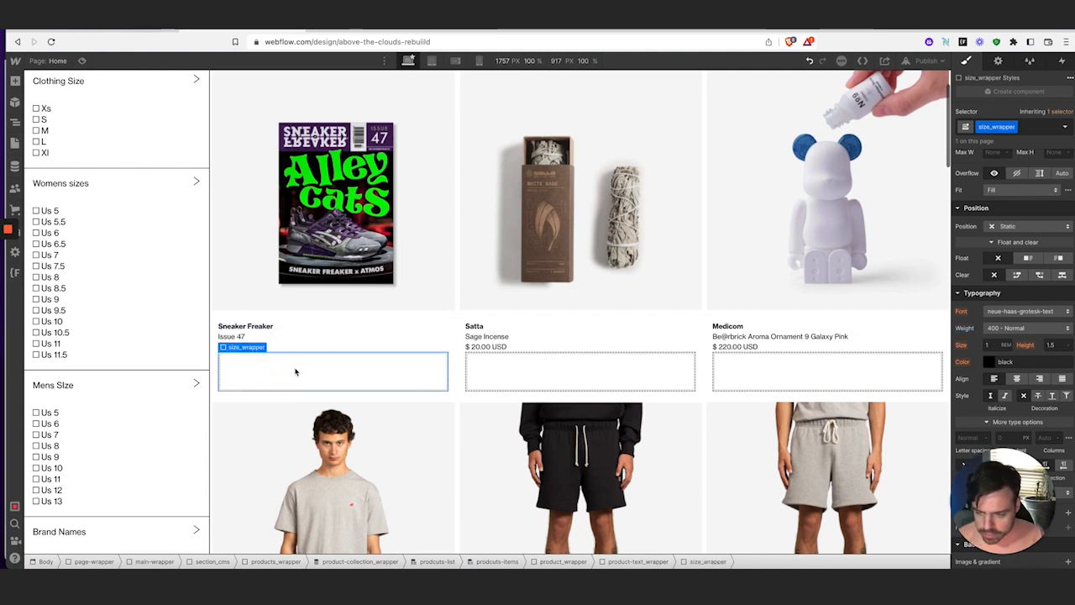
click(1027, 127)
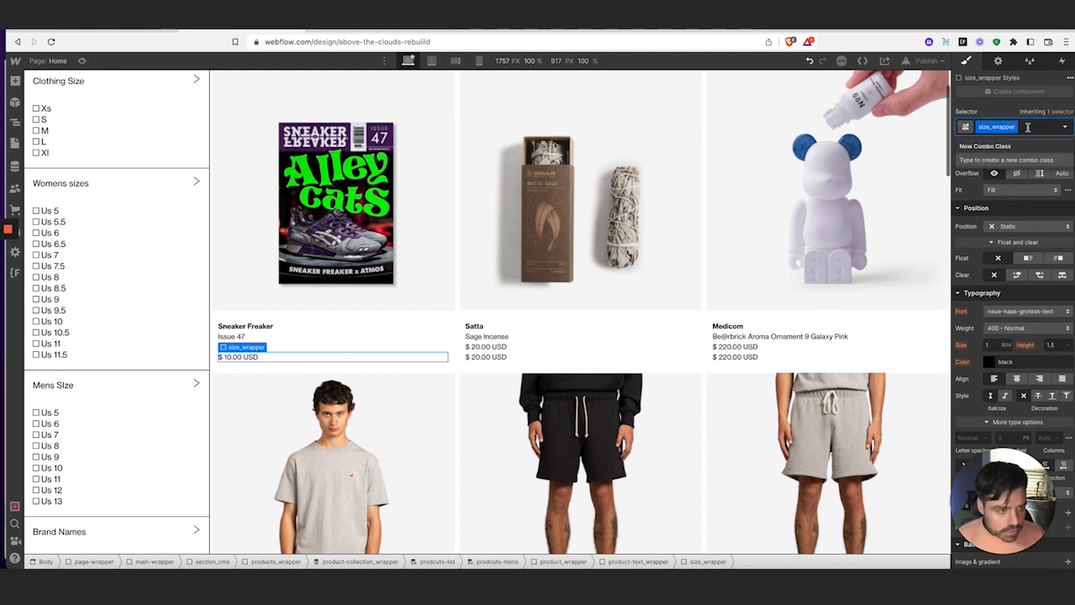
click(247, 358)
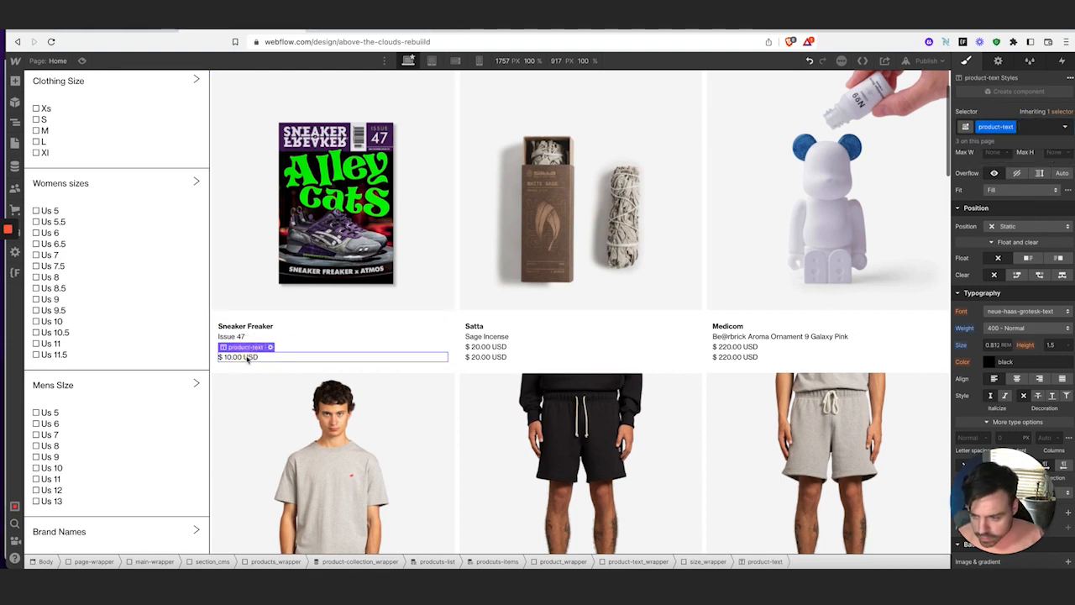
Duplicate the product-text class on that line as a new size-text class
click(1013, 127)
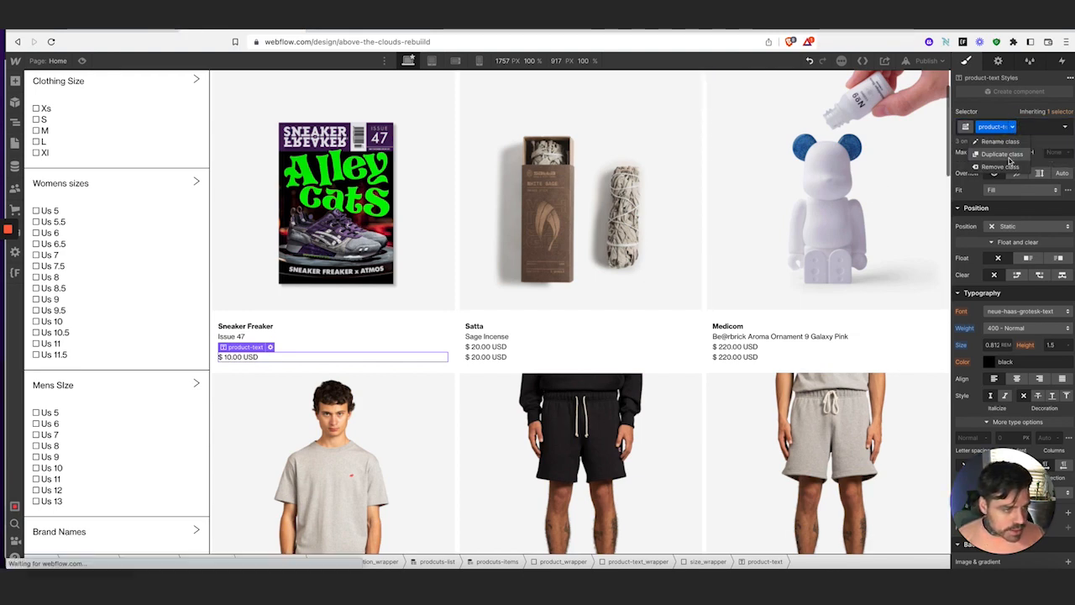
click(1010, 157)
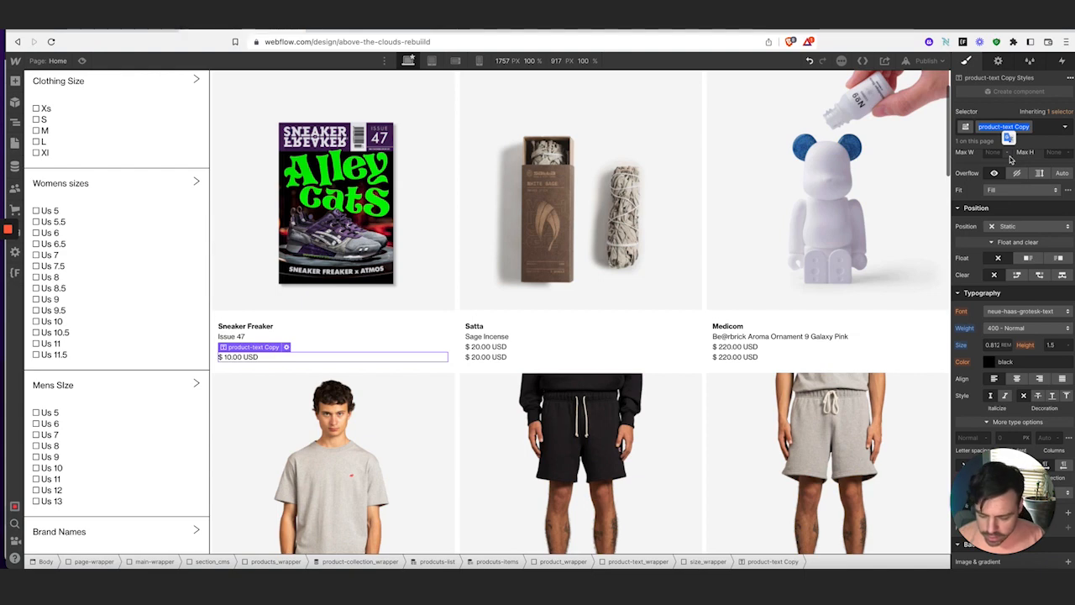
text(size-text)
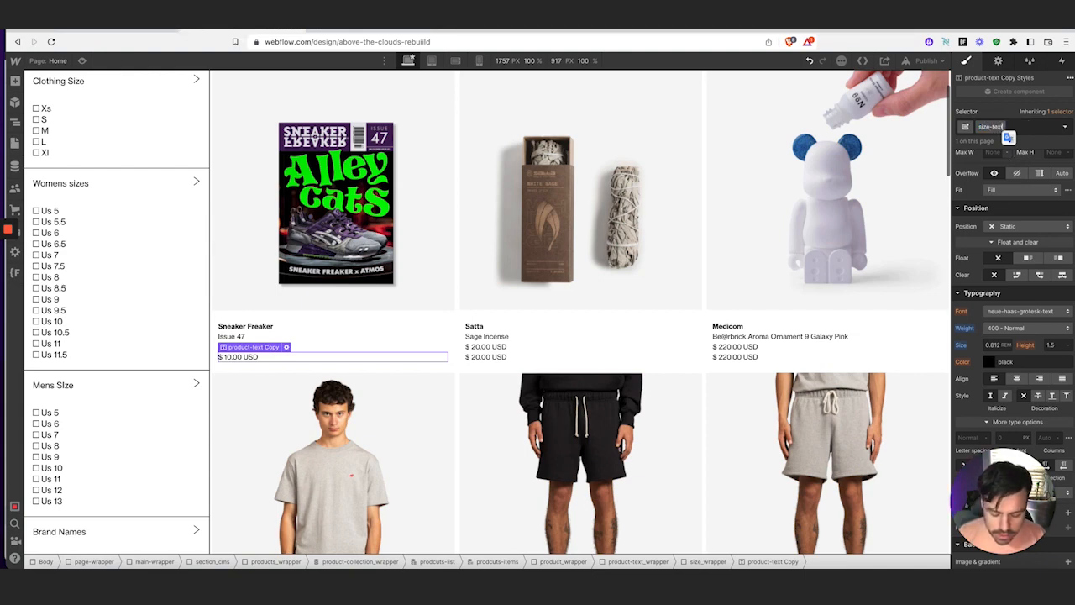
key(Return)
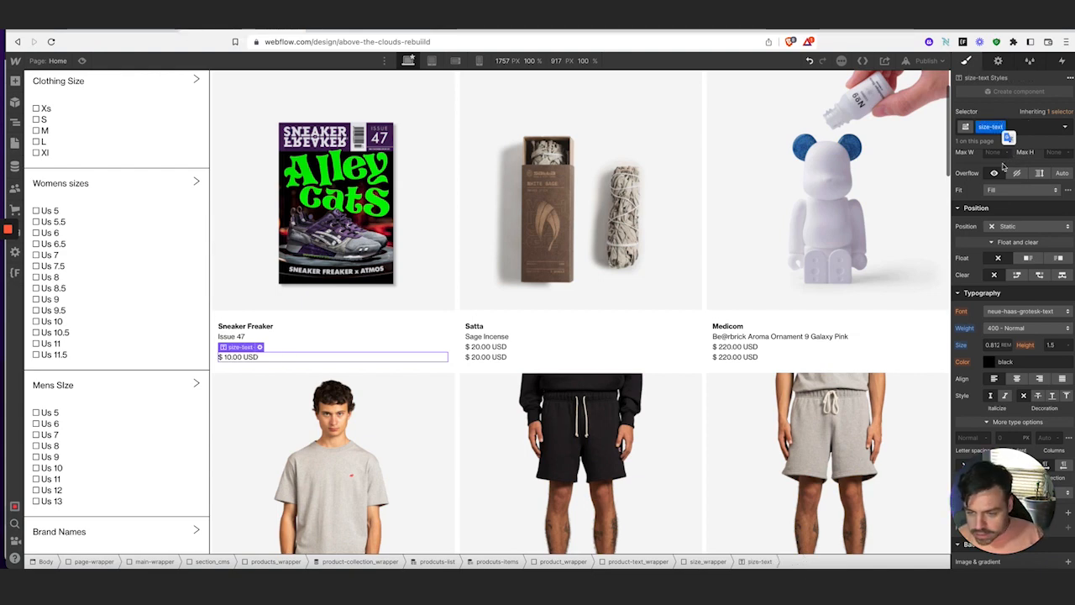
Rebind the line's text to the Products size field
click(259, 347)
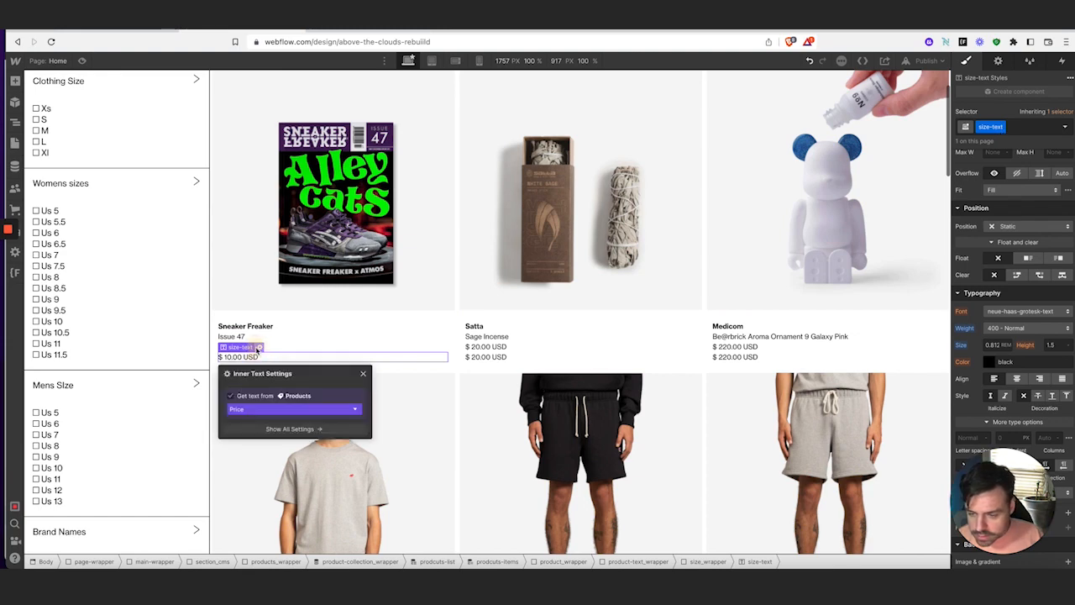
drag(292, 377, 479, 155)
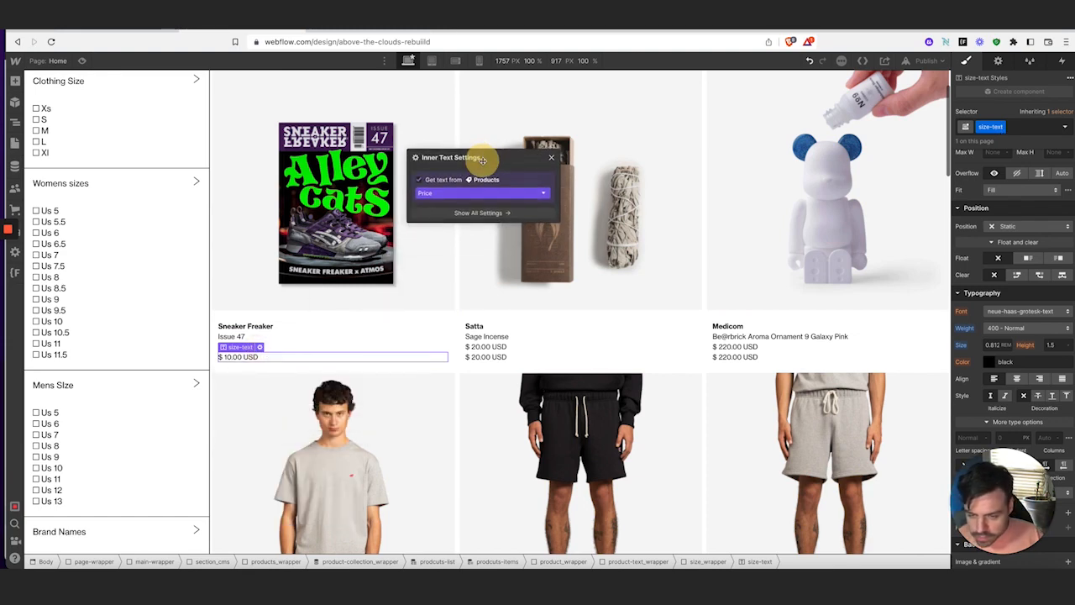
click(470, 189)
scroll(474, 267, down, 5)
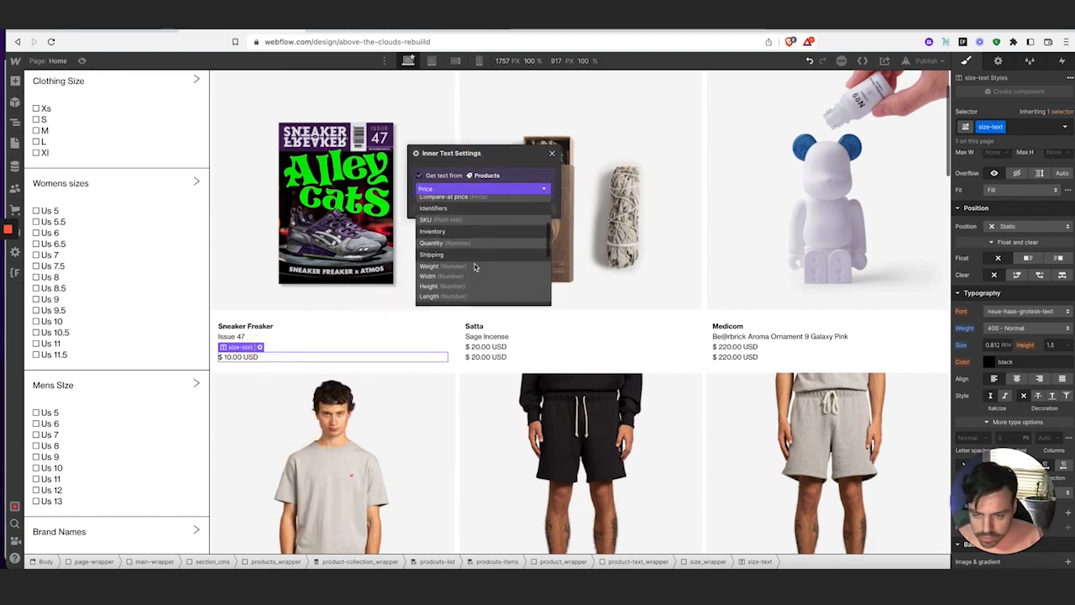
click(470, 267)
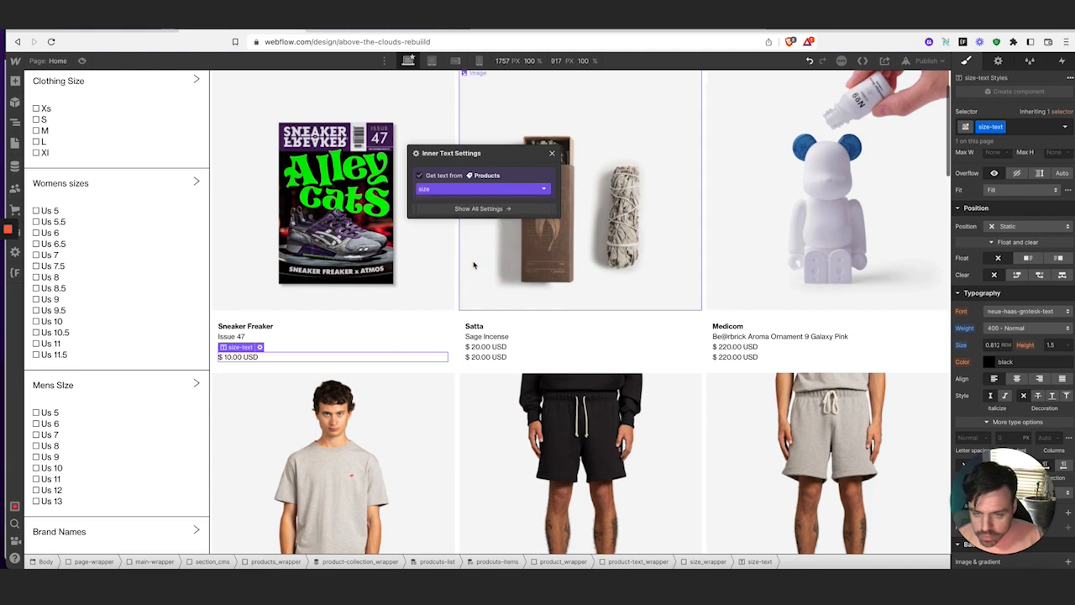
key(Escape)
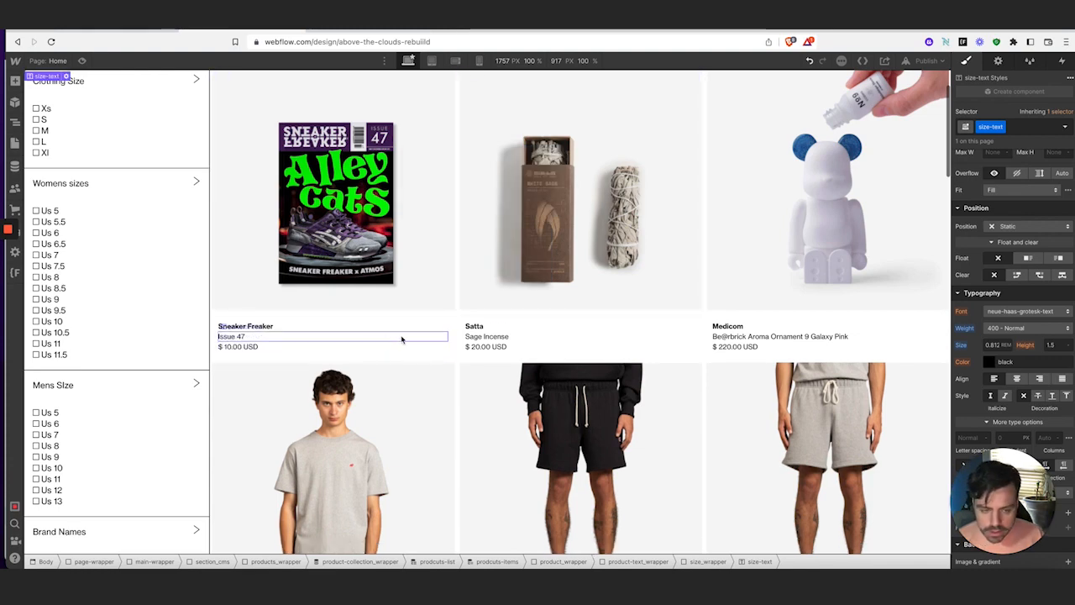
Duplicate the New Balance tee card's size line five times
scroll(364, 336, down, 6)
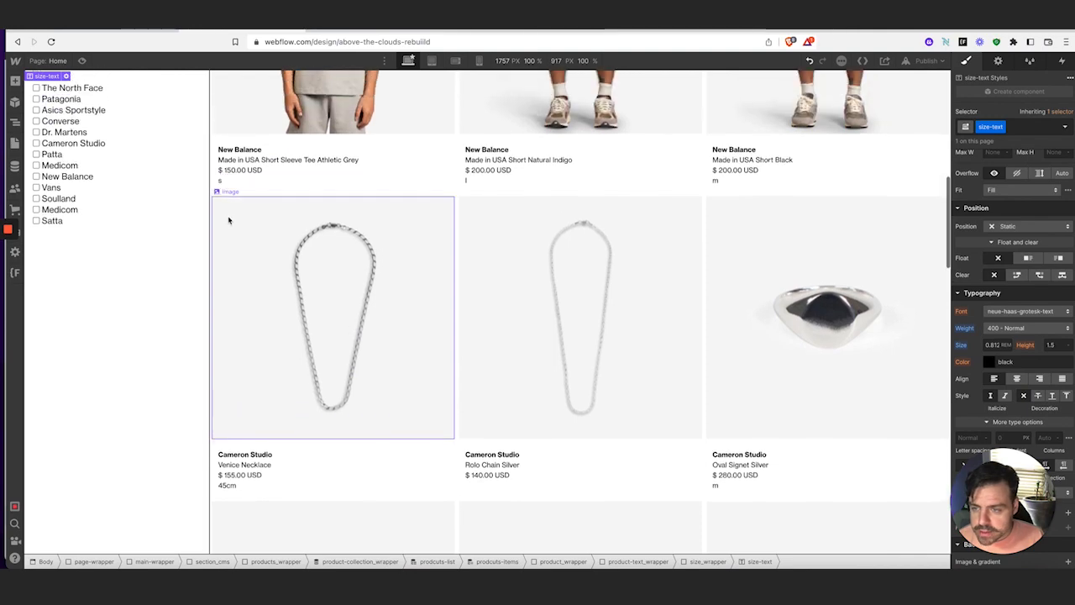
scroll(229, 220, up, 6)
scroll(232, 415, down, 4)
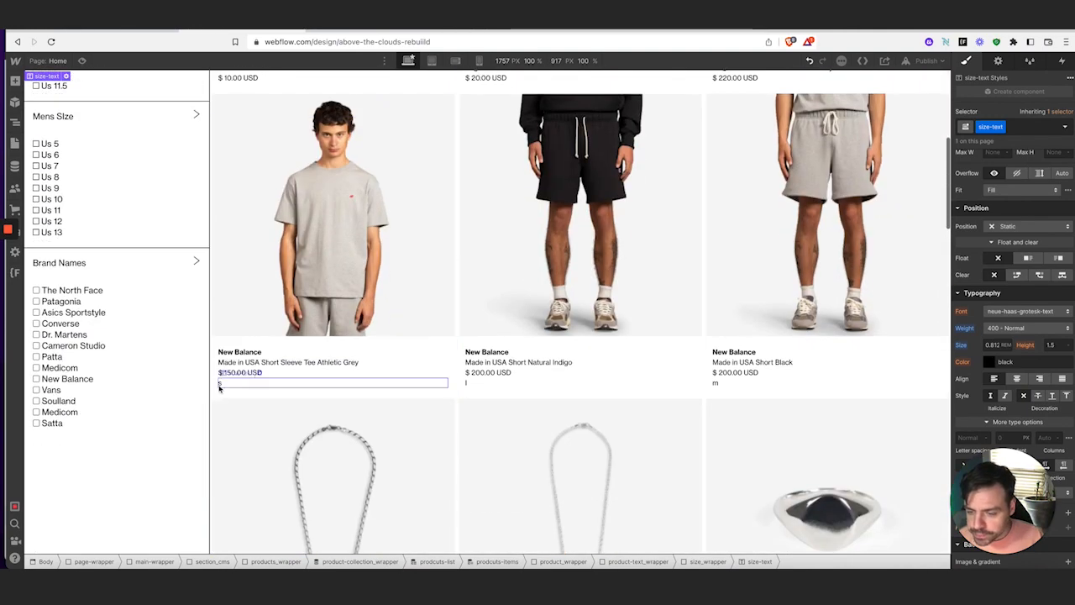
click(221, 386)
scroll(252, 374, down, 1)
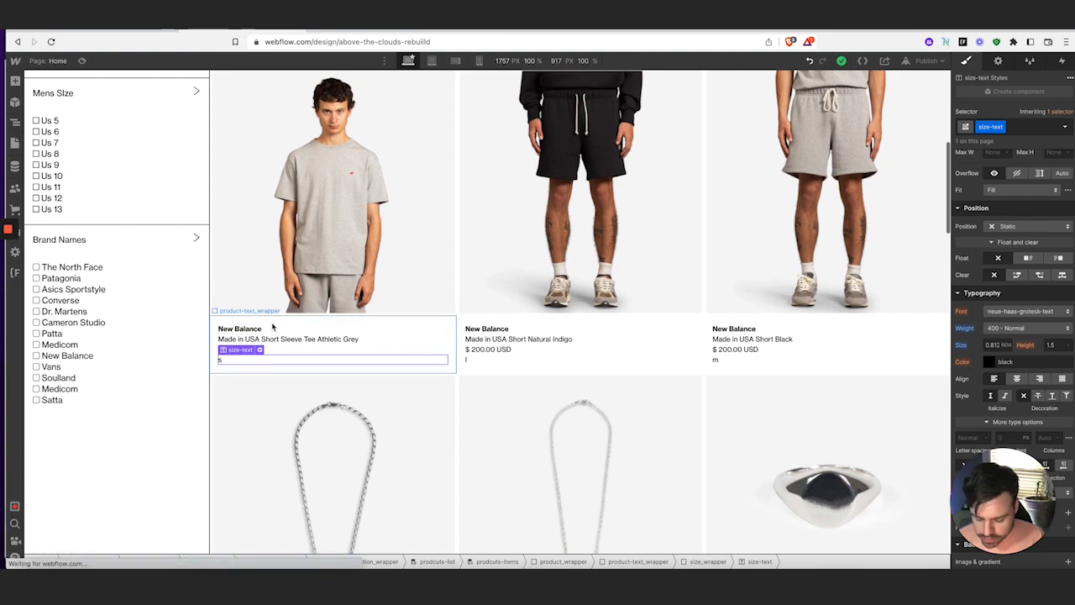
key(ctrl+d)
key(ctrl+d)
key(ctrl+d)
key(ctrl+d)
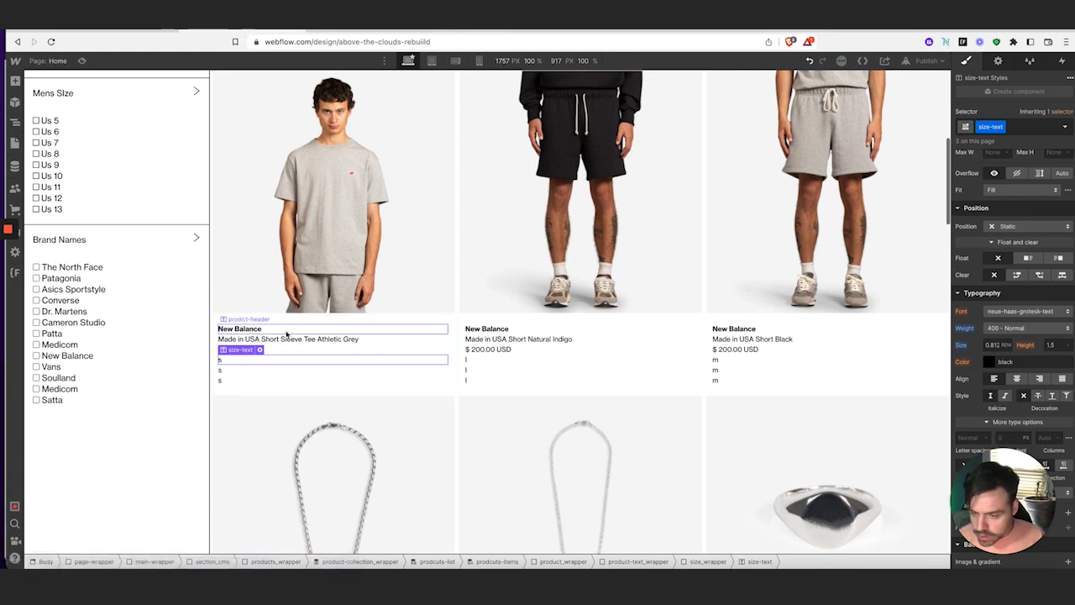
key(ctrl+d)
key(ctrl+d)
key(ctrl+d)
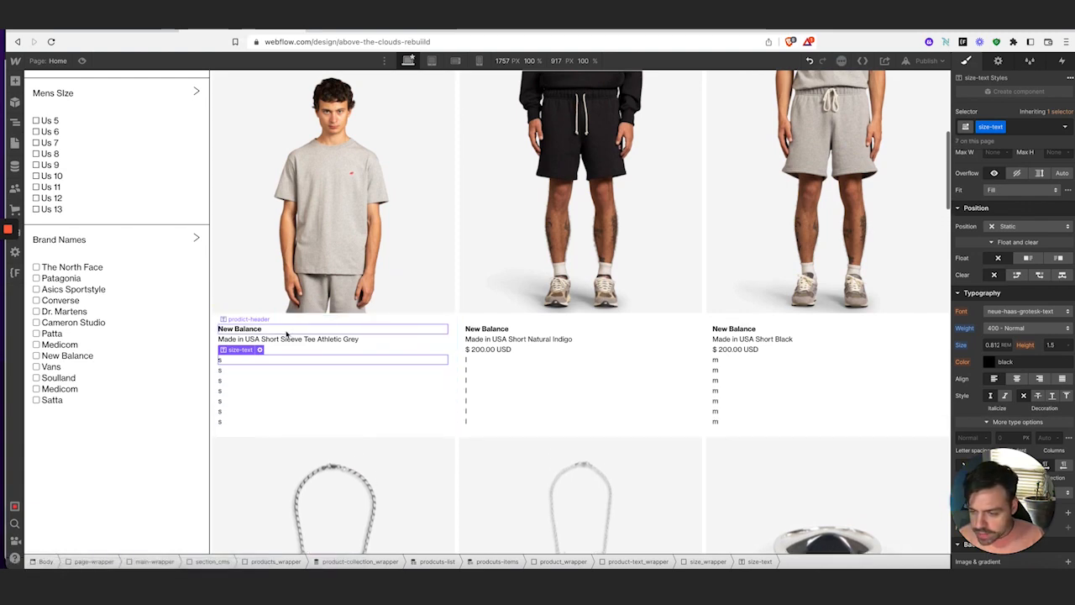
key(ctrl+d)
key(ctrl+d)
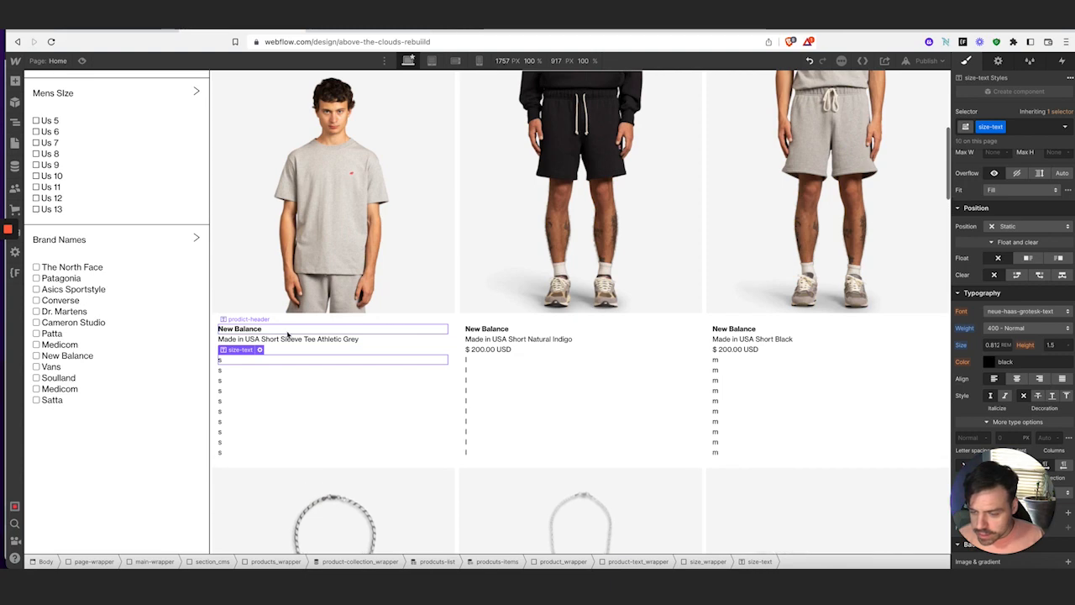
key(ctrl+d)
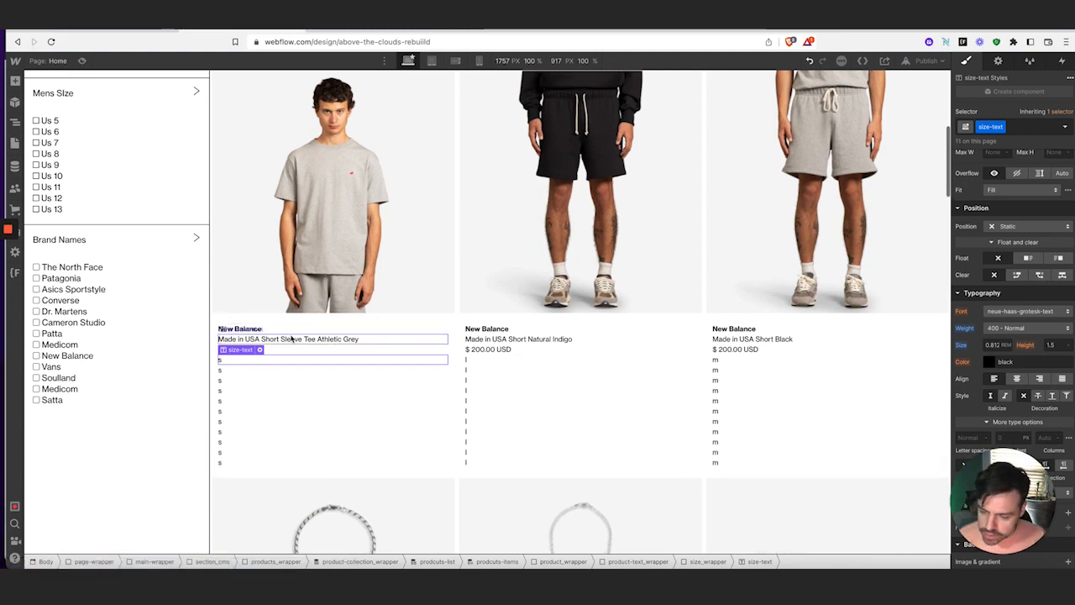
key(ctrl+d)
key(ctrl+d)
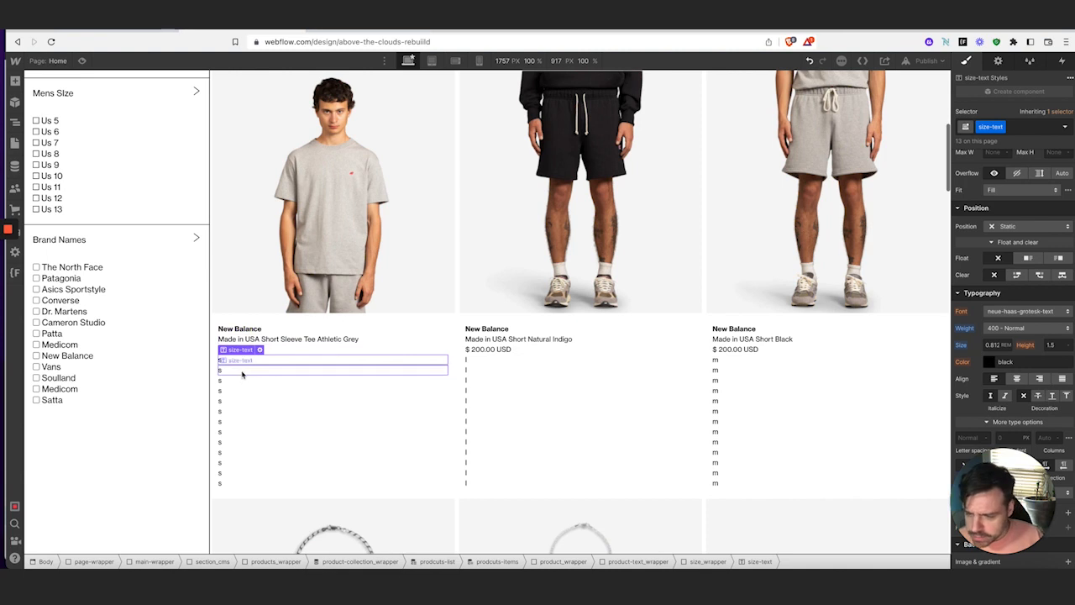
Bind the bottom two size lines to the size 8 and size 7 fields
click(252, 371)
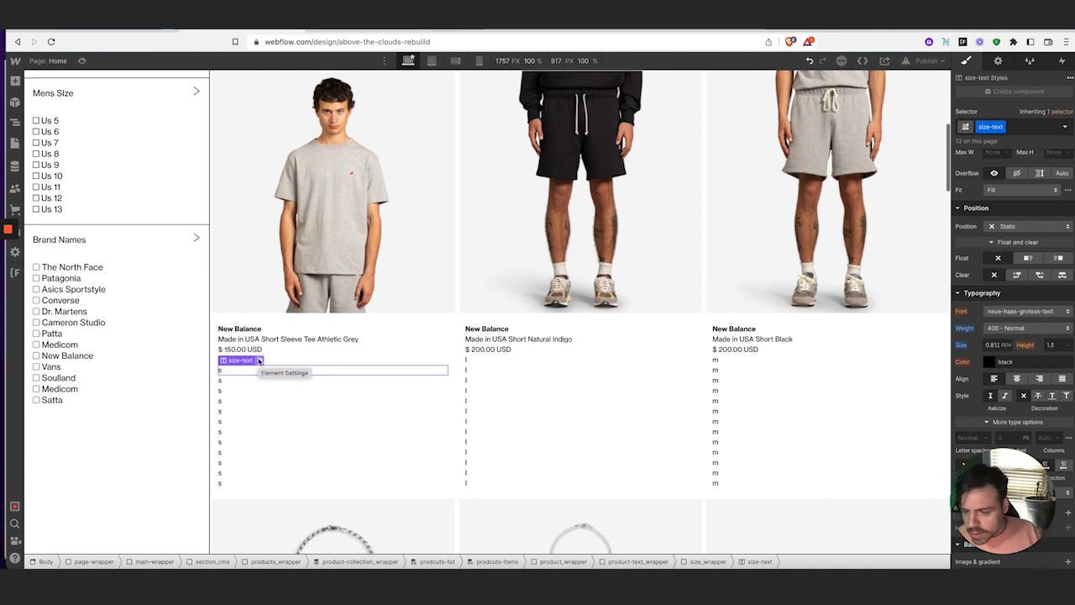
click(241, 483)
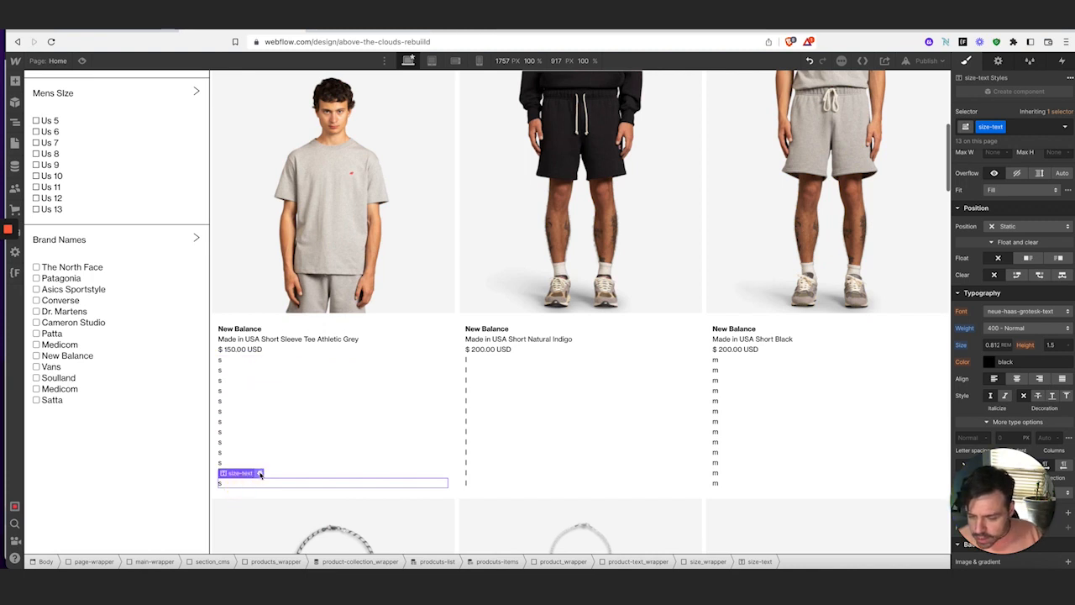
click(260, 474)
click(277, 446)
scroll(301, 495, down, 3)
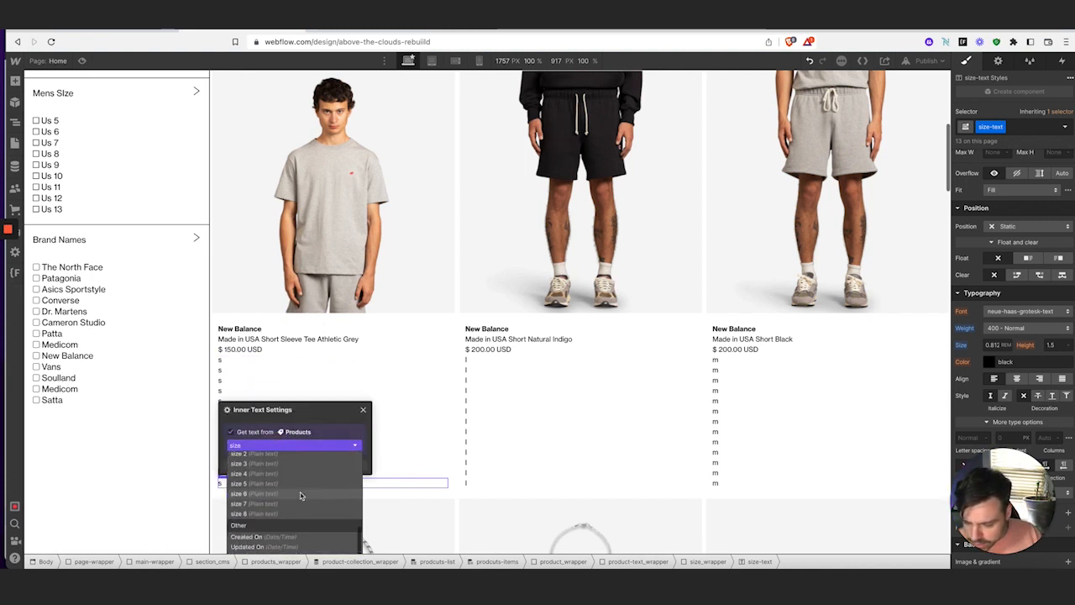
click(293, 513)
click(298, 519)
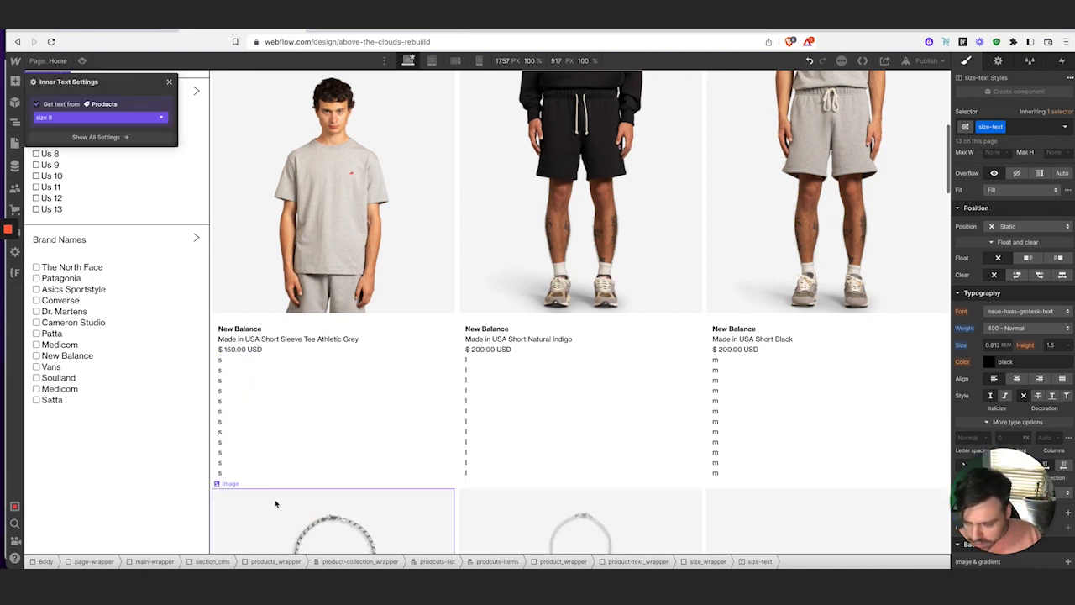
click(231, 473)
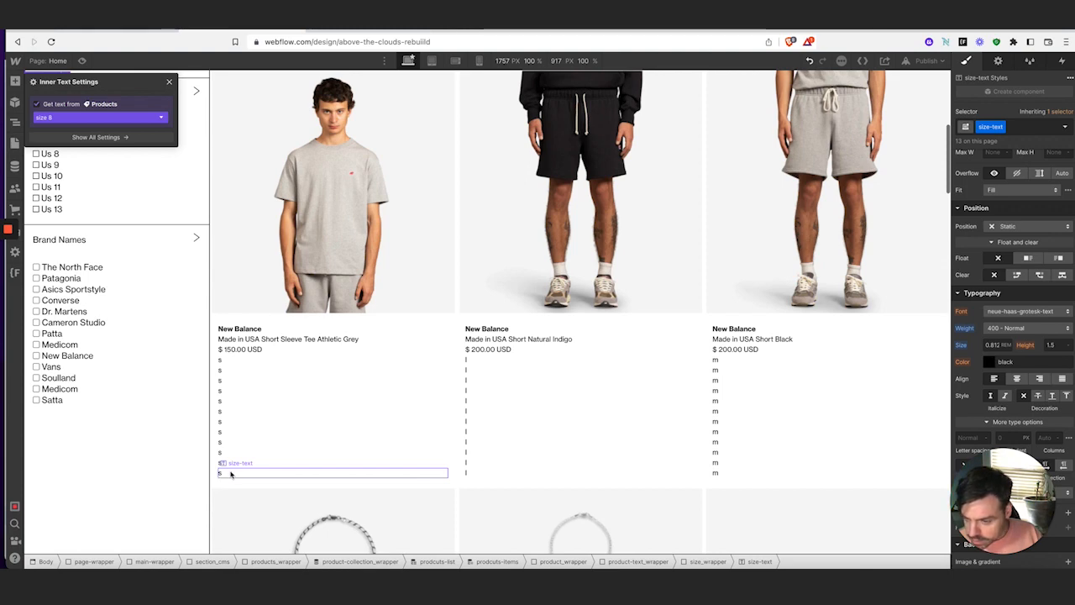
click(234, 474)
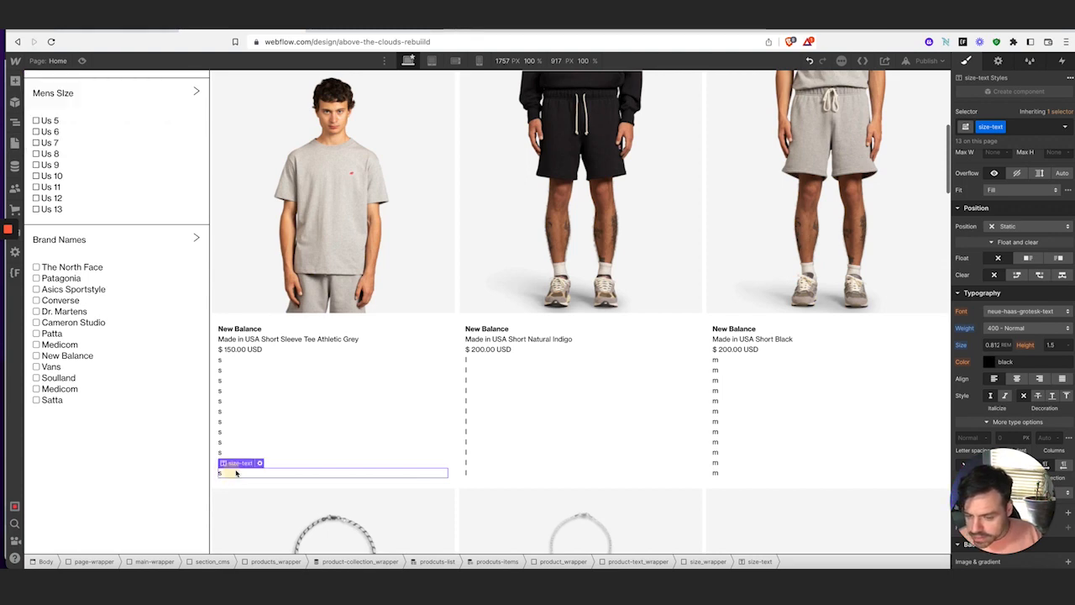
click(258, 463)
click(293, 434)
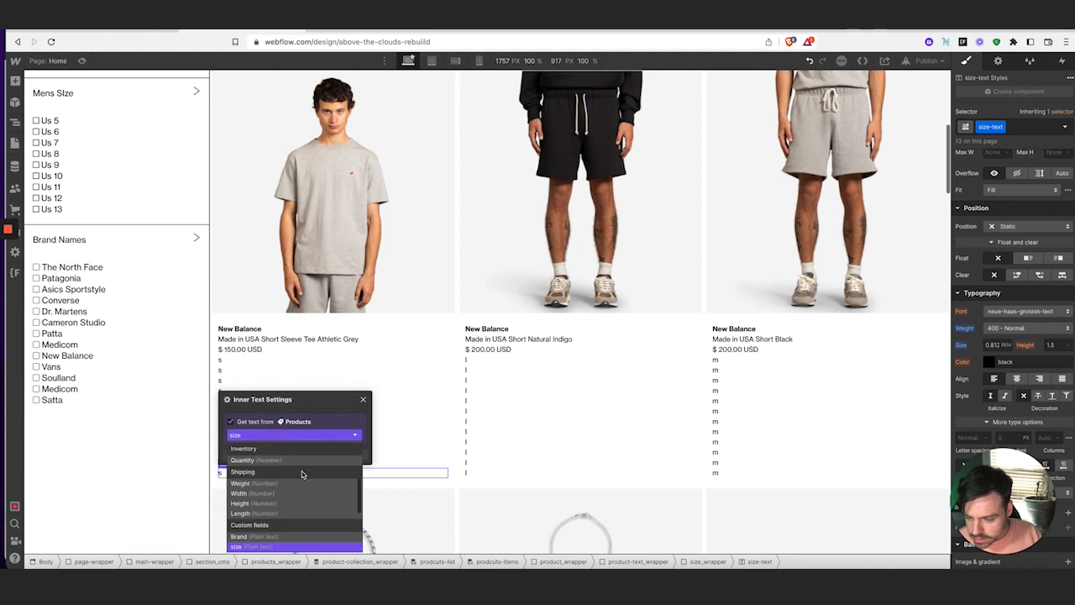
scroll(302, 475, down, 2)
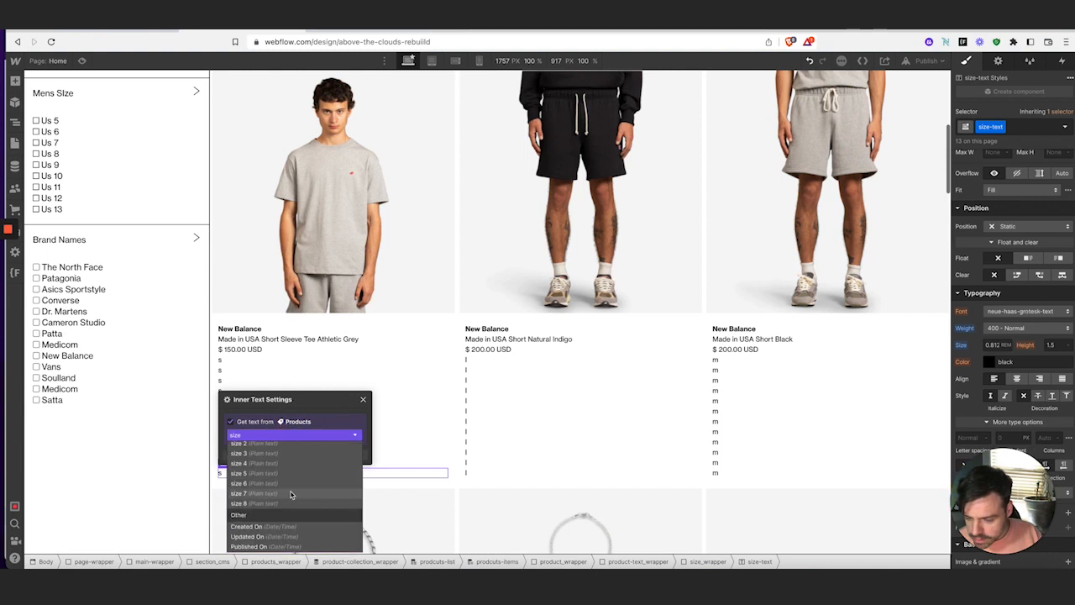
click(290, 494)
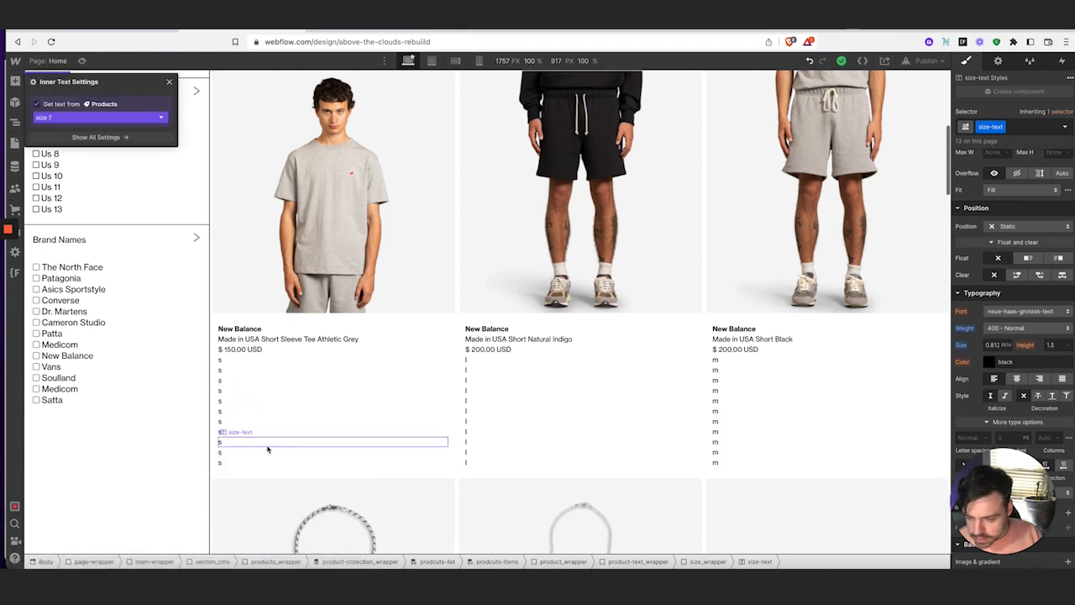
Bind the next two size lines up to size 6 and another size field
click(243, 463)
click(260, 452)
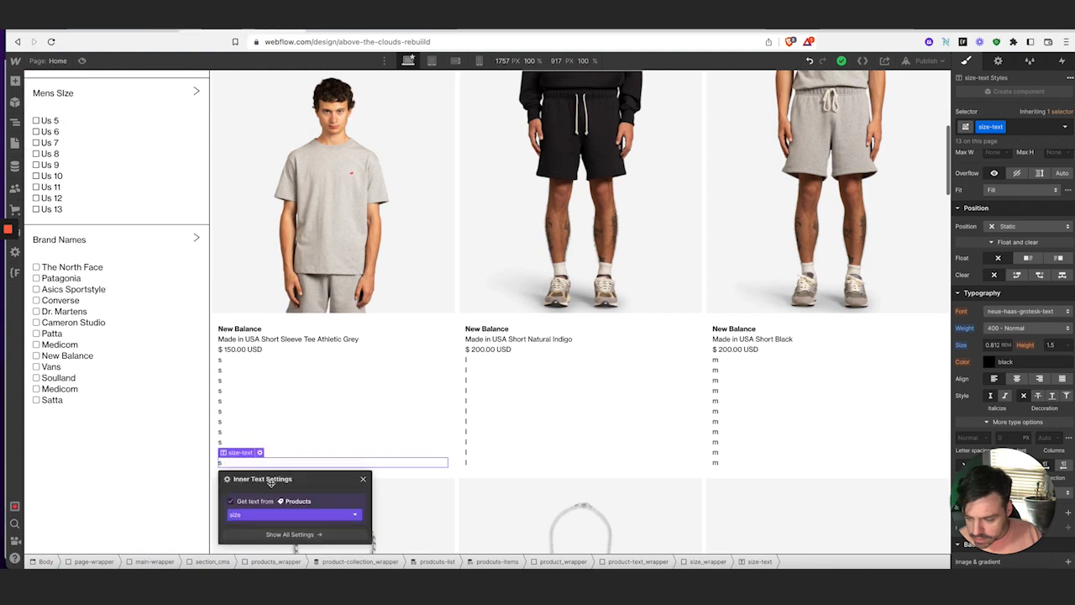
drag(290, 480, 397, 288)
click(392, 323)
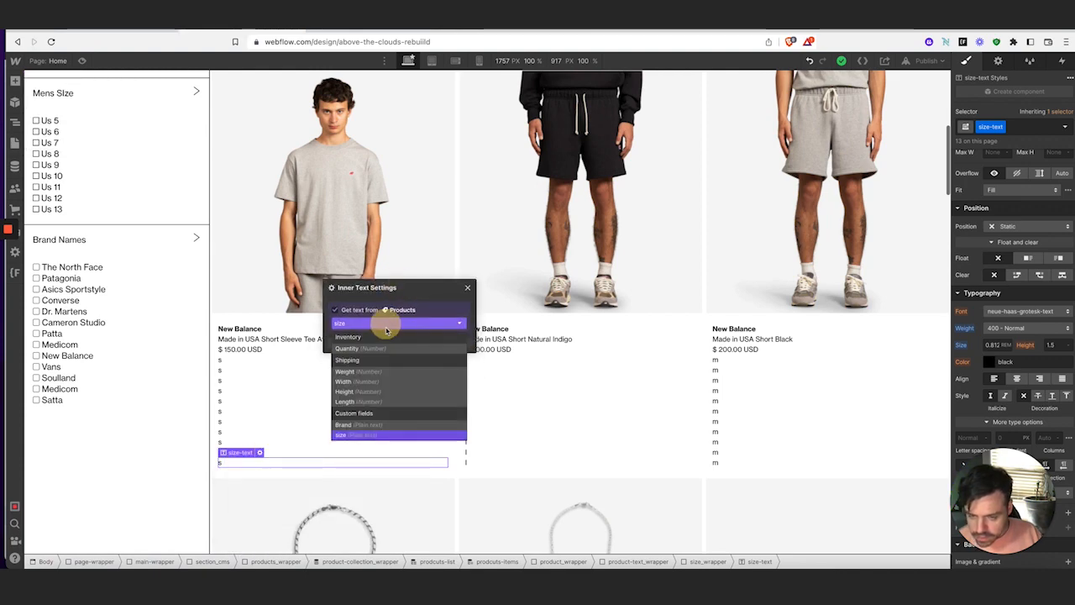
scroll(396, 392, down, 1)
click(388, 371)
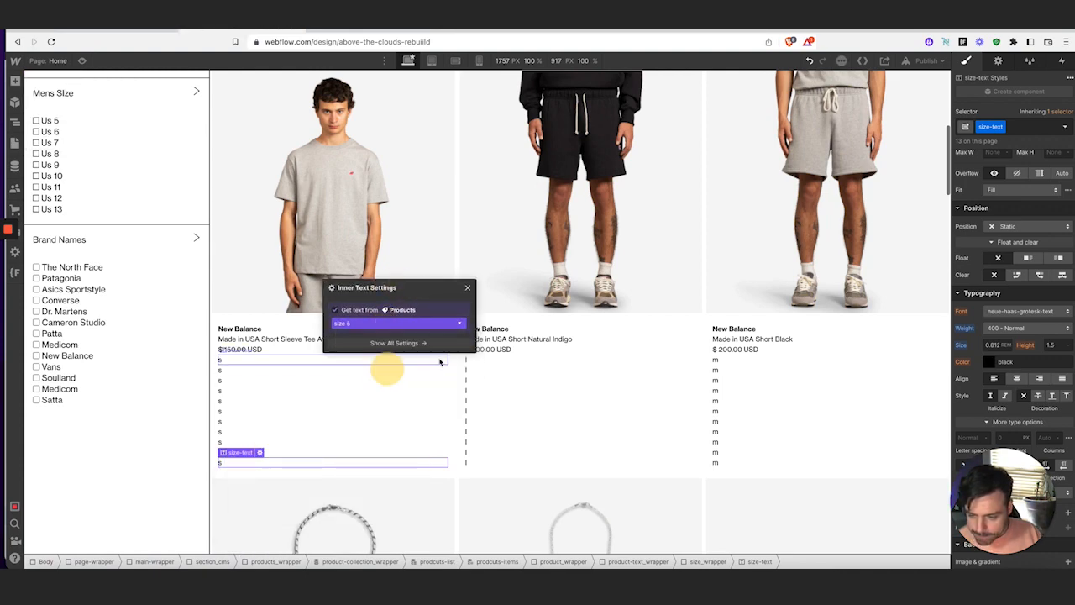
click(468, 287)
click(249, 451)
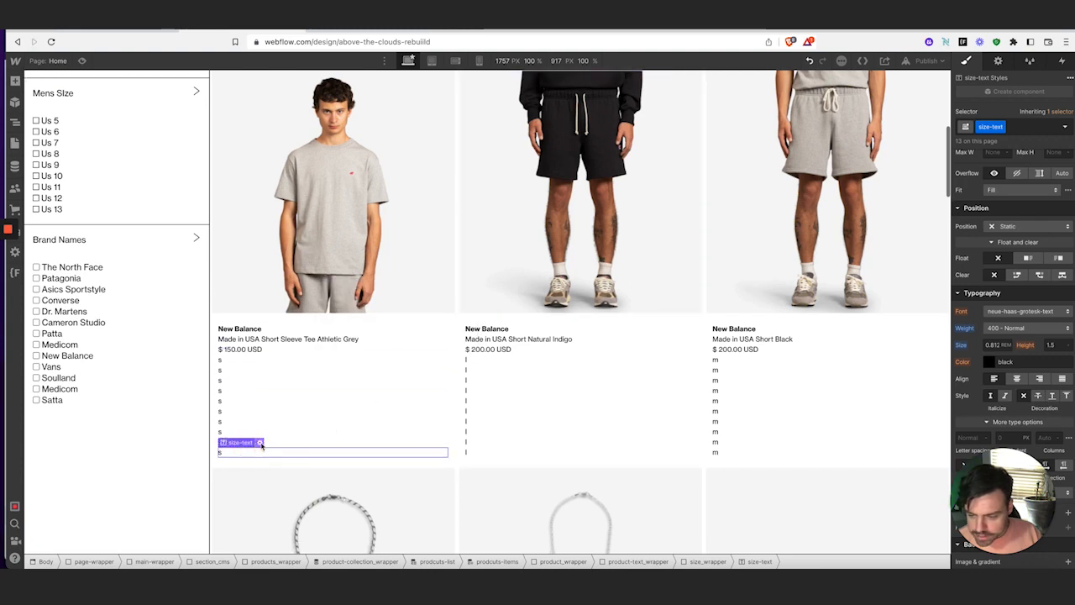
click(259, 442)
drag(308, 468, 499, 247)
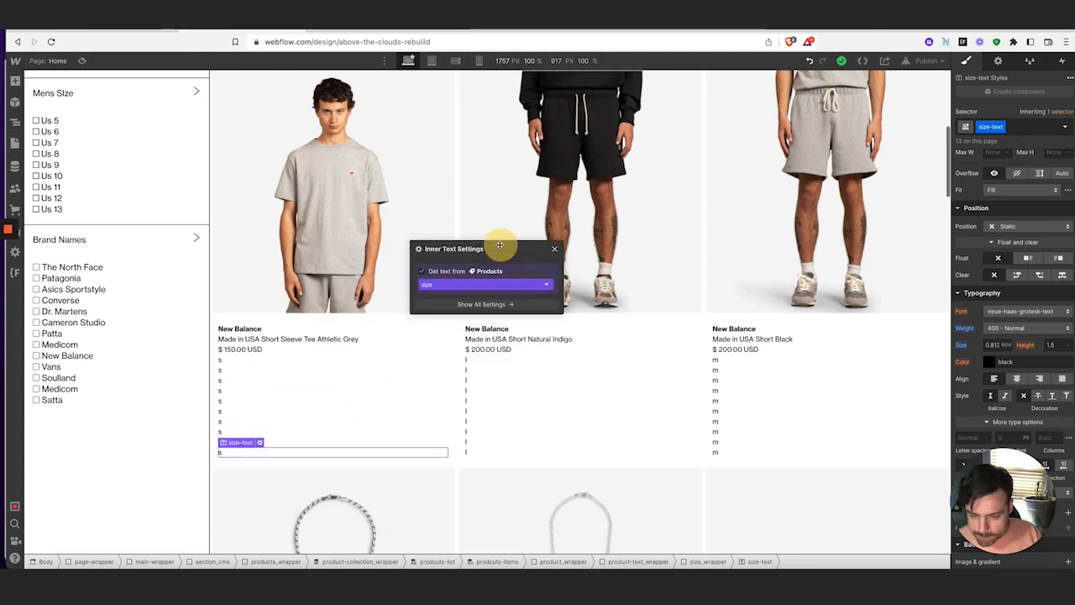
click(494, 289)
scroll(492, 386, down, 5)
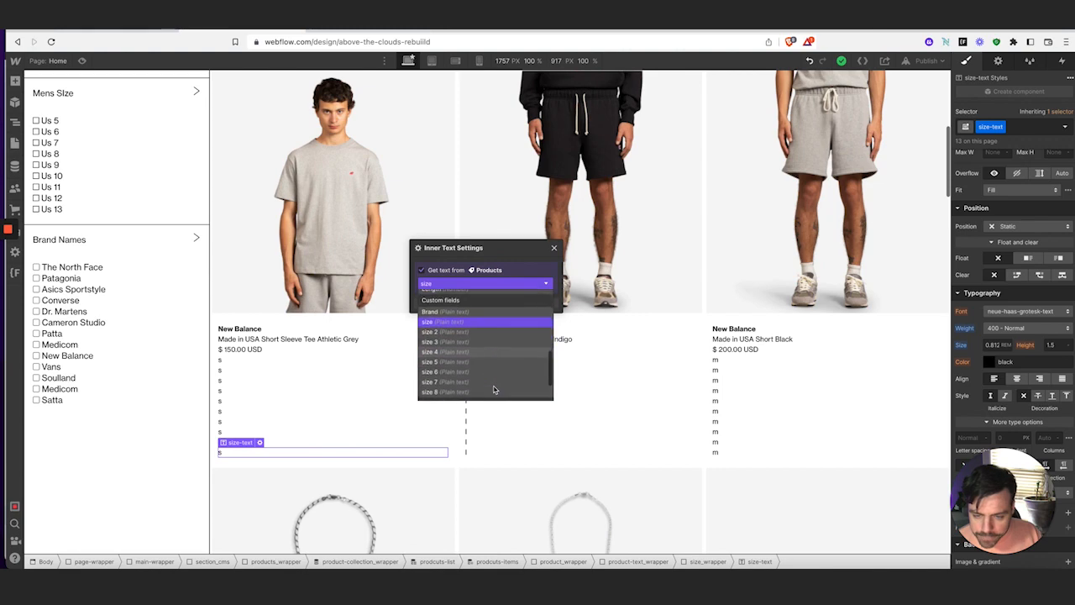
click(471, 349)
click(553, 248)
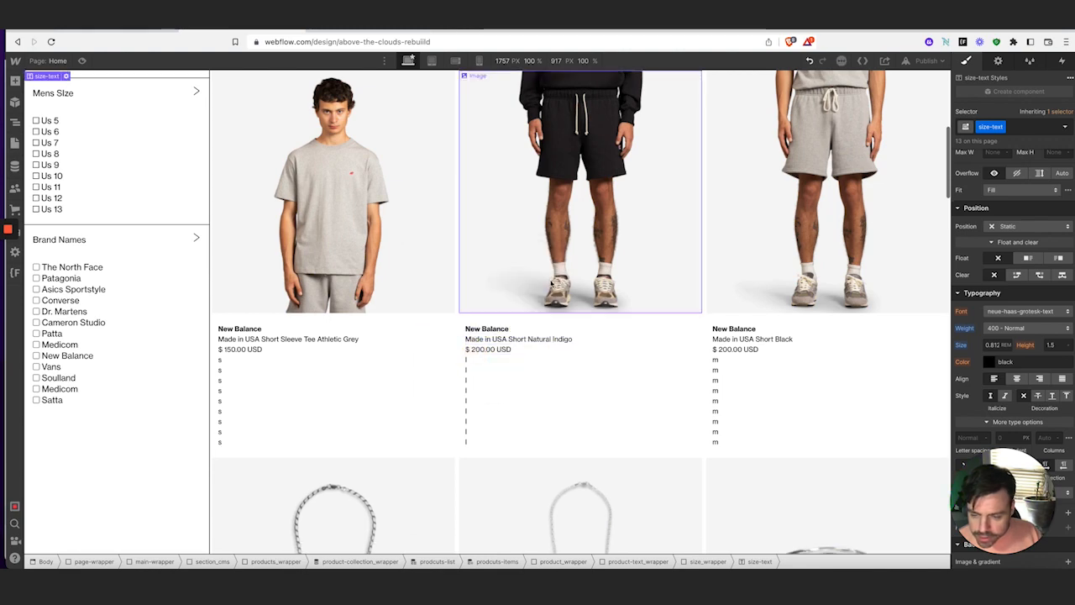
Bind the next size lines to the size 4 and size 3 fields
click(228, 443)
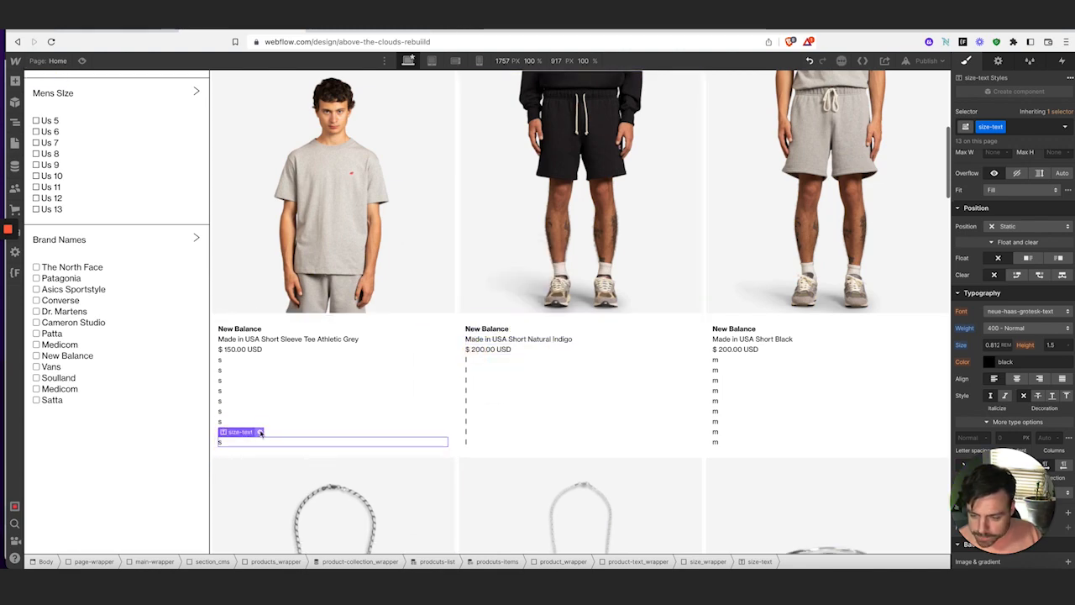
click(260, 432)
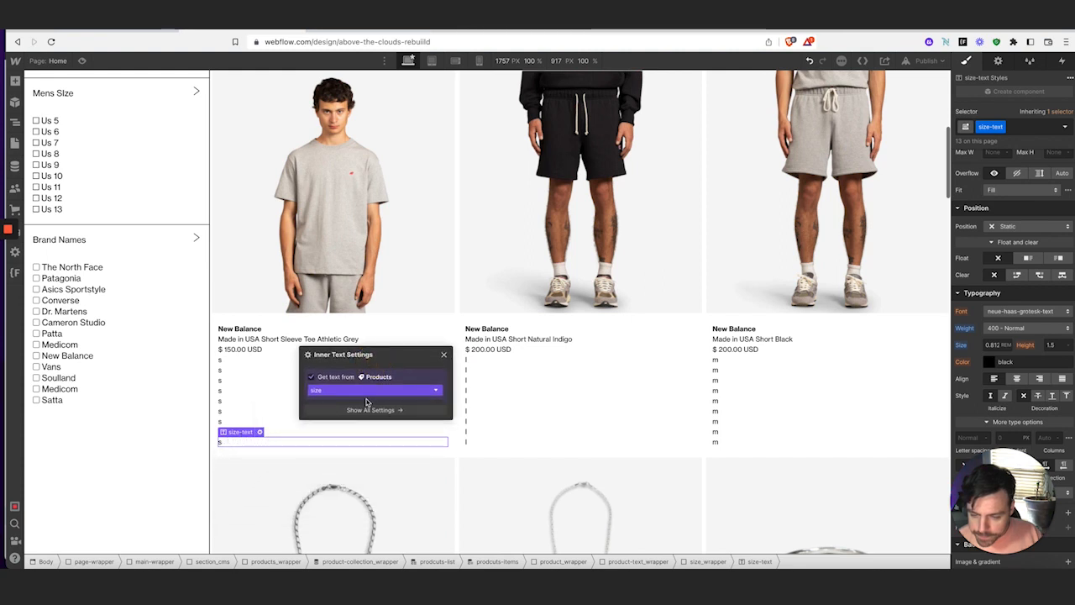
click(361, 392)
scroll(368, 471, down, 2)
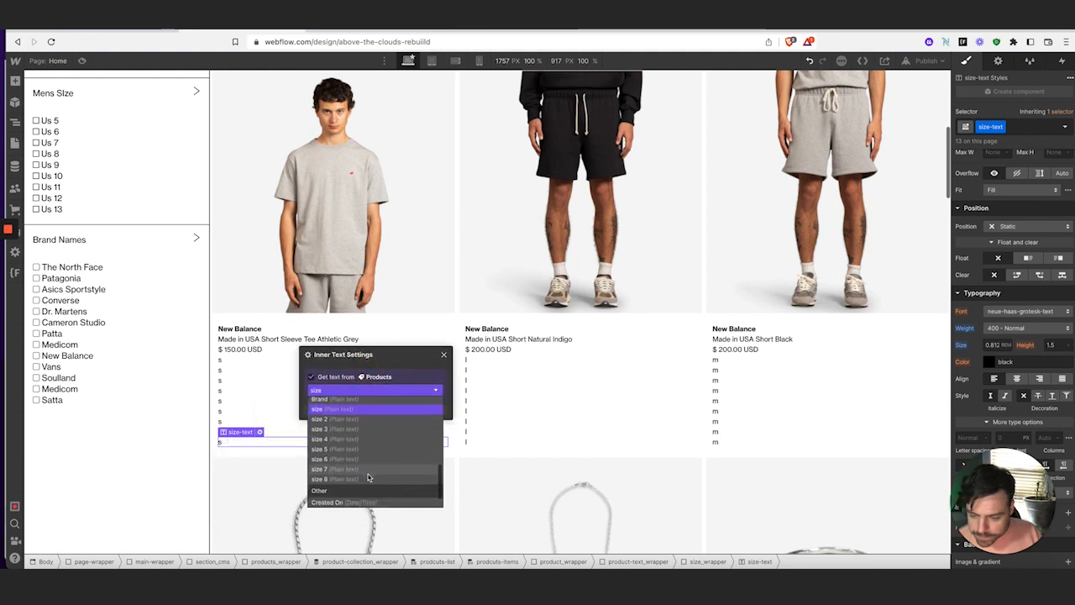
click(355, 439)
click(445, 355)
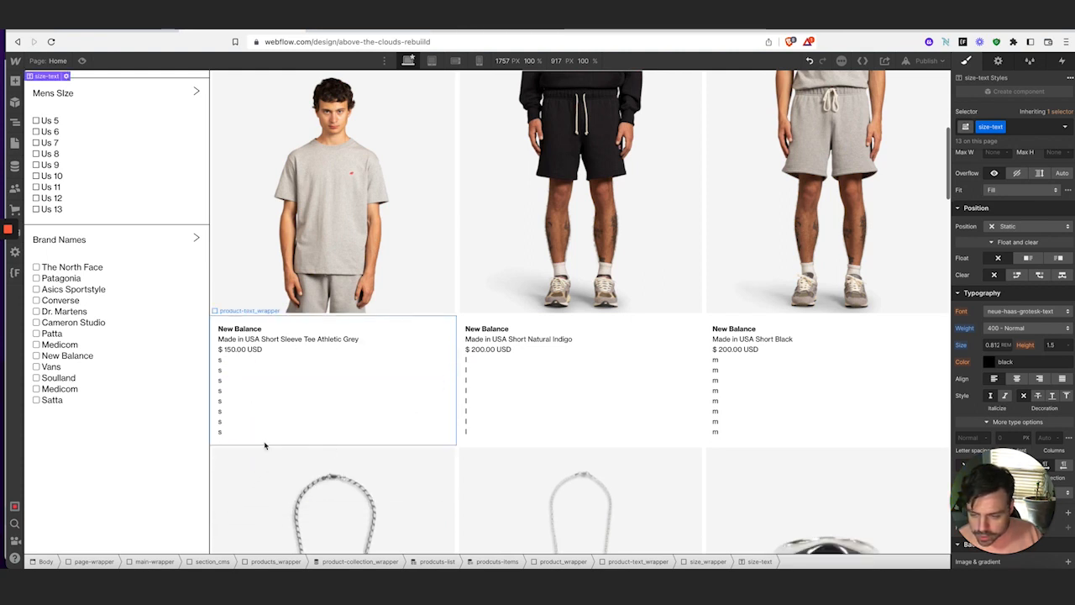
click(227, 431)
click(260, 422)
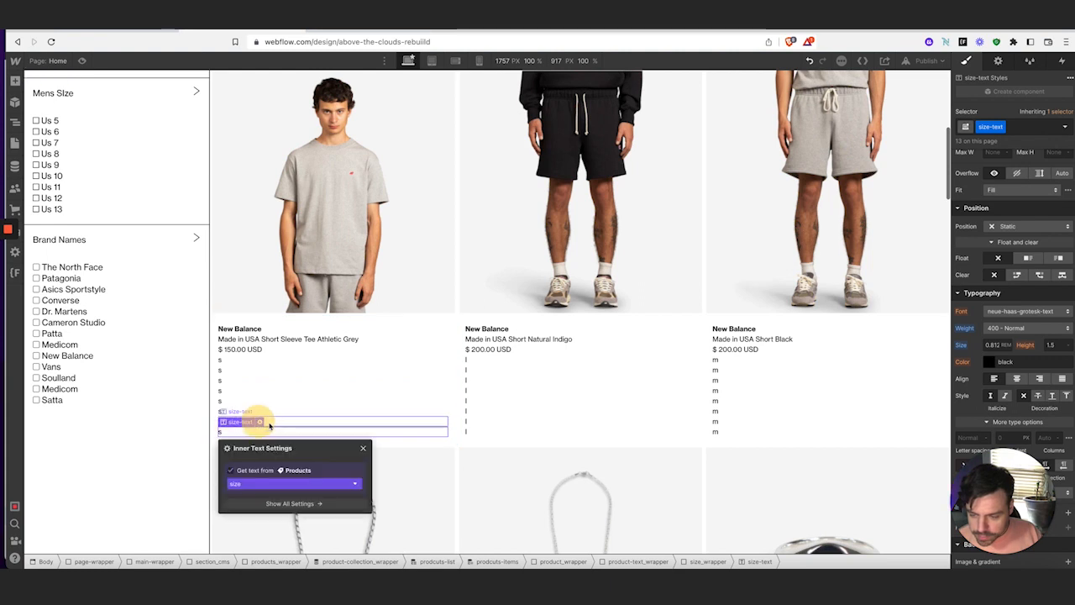
drag(284, 451, 424, 314)
click(419, 351)
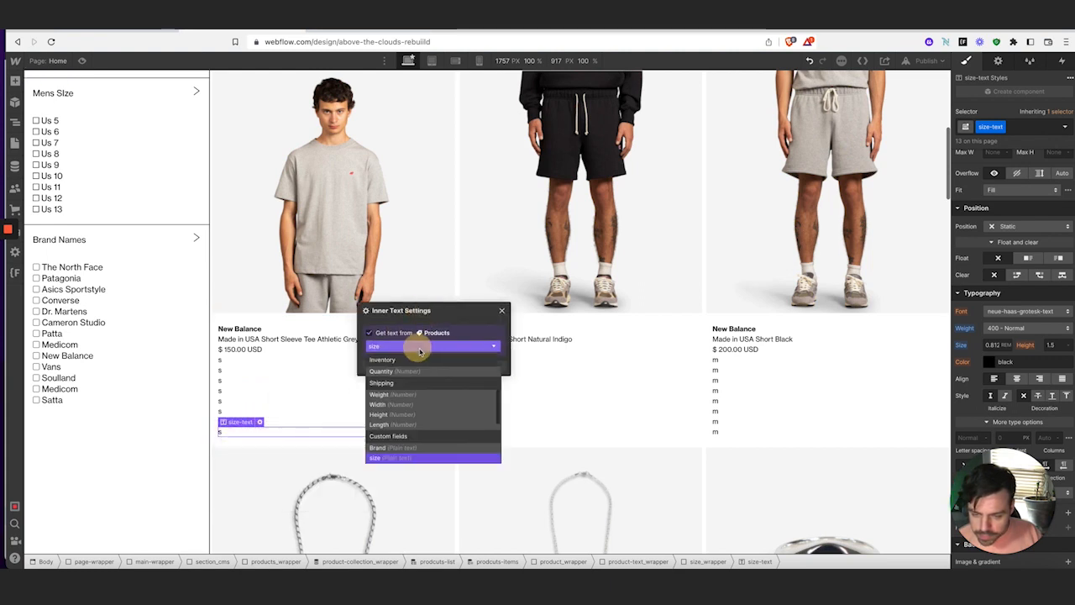
scroll(426, 428, down, 3)
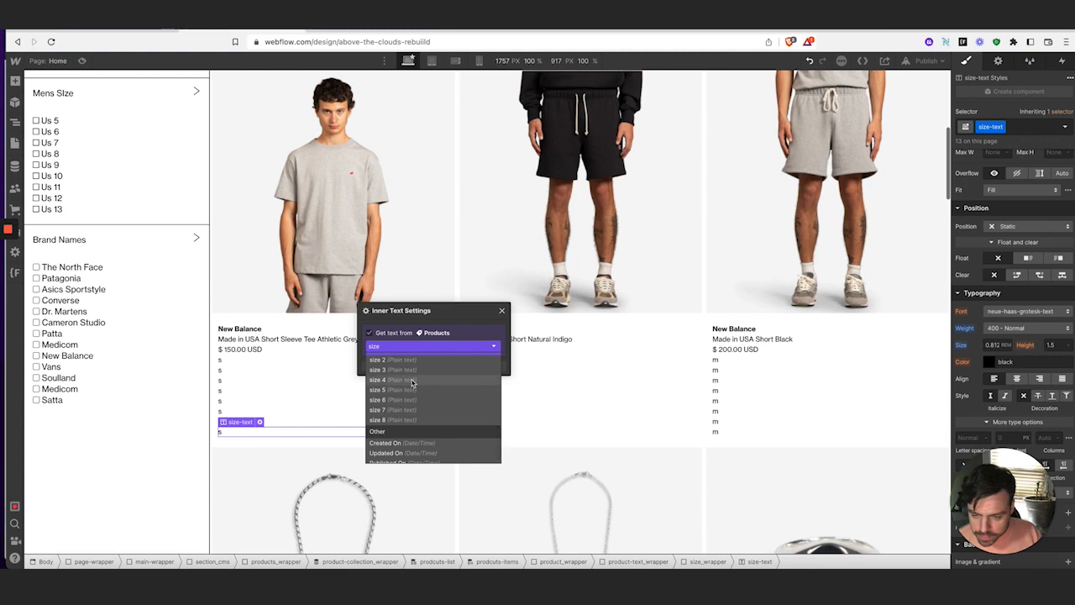
click(412, 376)
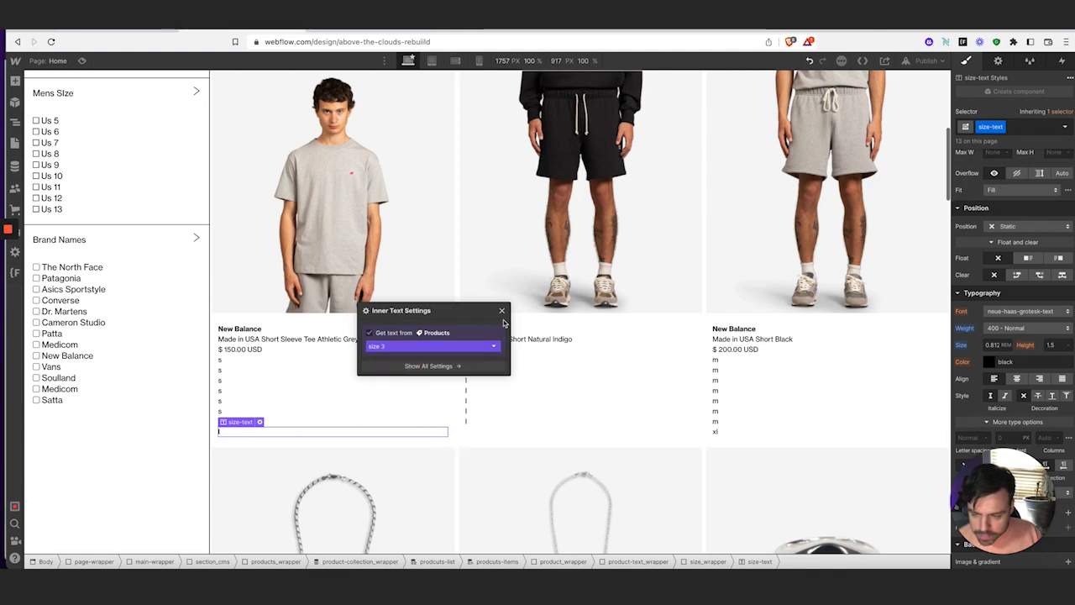
click(457, 346)
click(503, 312)
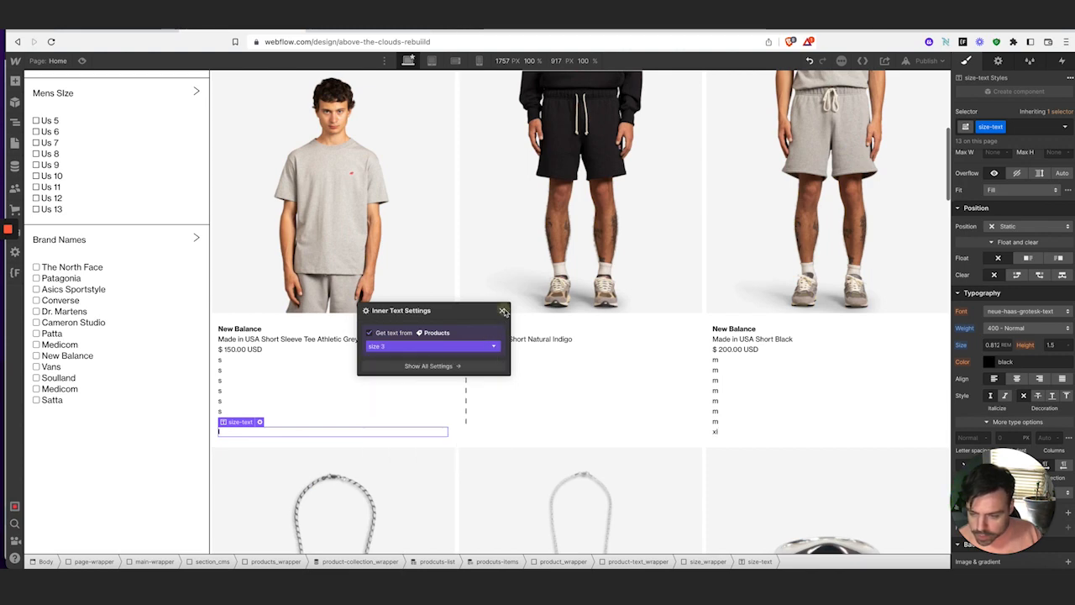
Bind the remaining upper size lines to the size 2 field so they show m
click(272, 418)
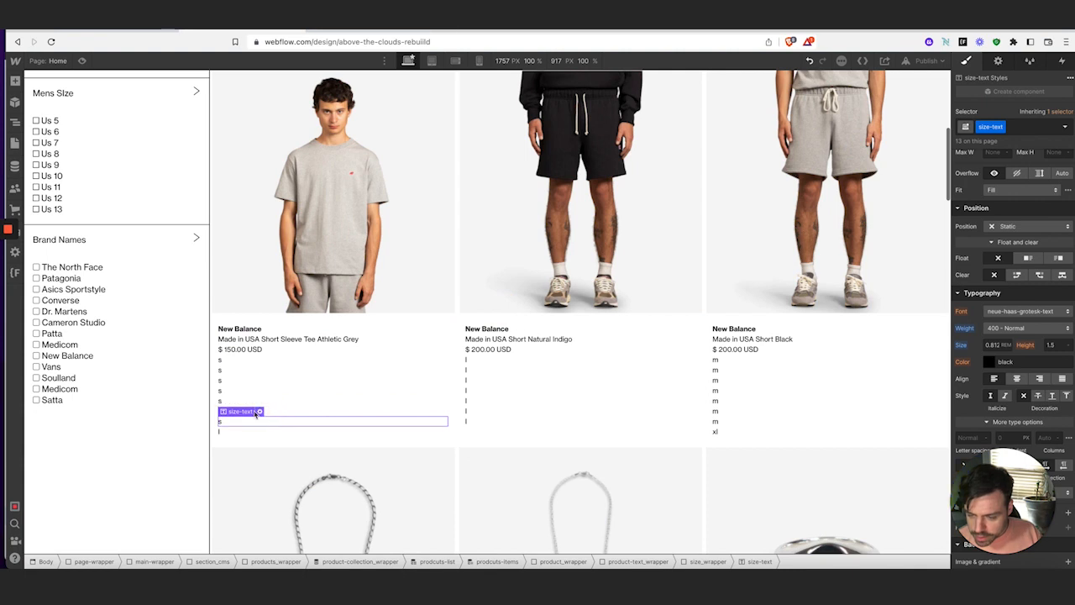
click(260, 411)
click(259, 473)
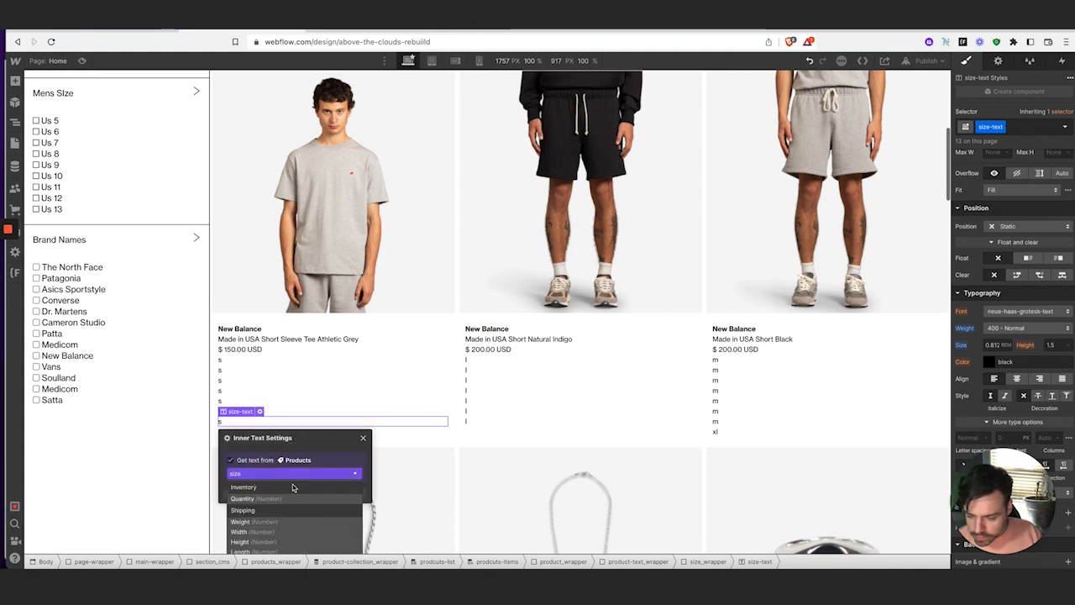
scroll(294, 488, down, 5)
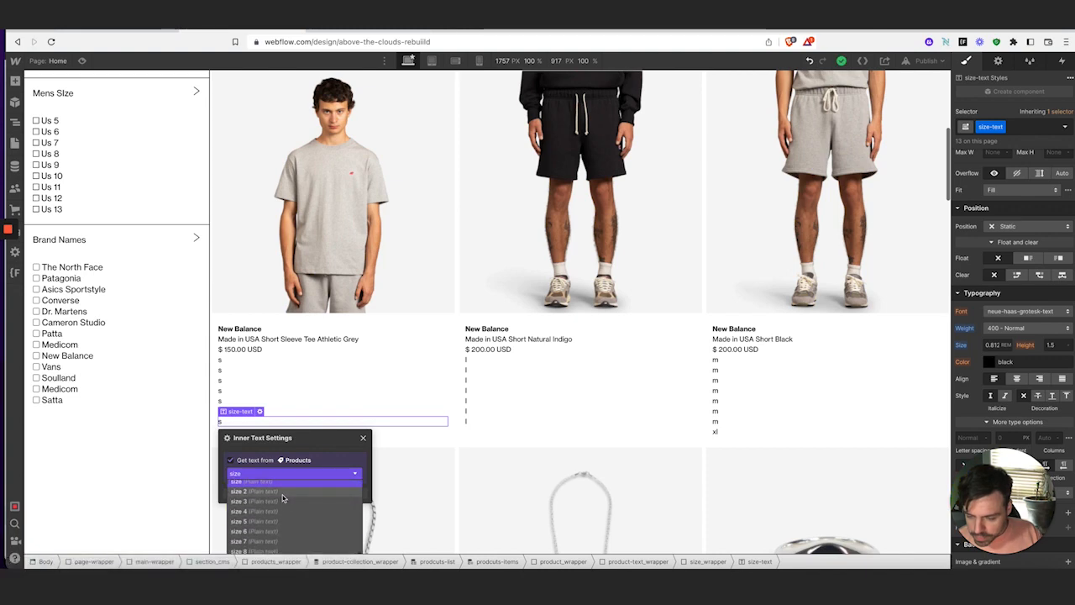
click(280, 491)
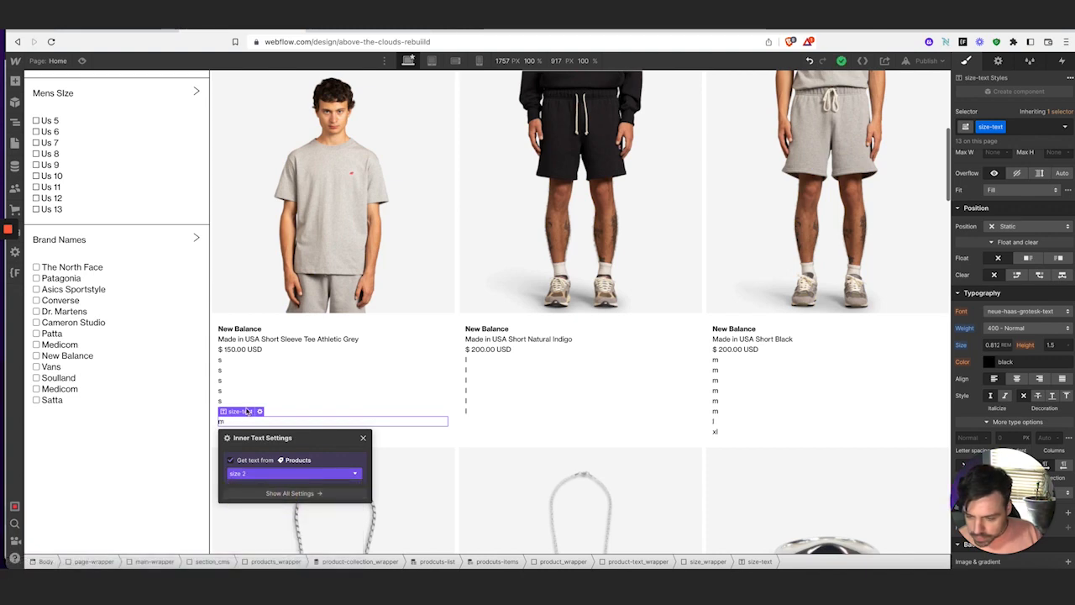
click(223, 402)
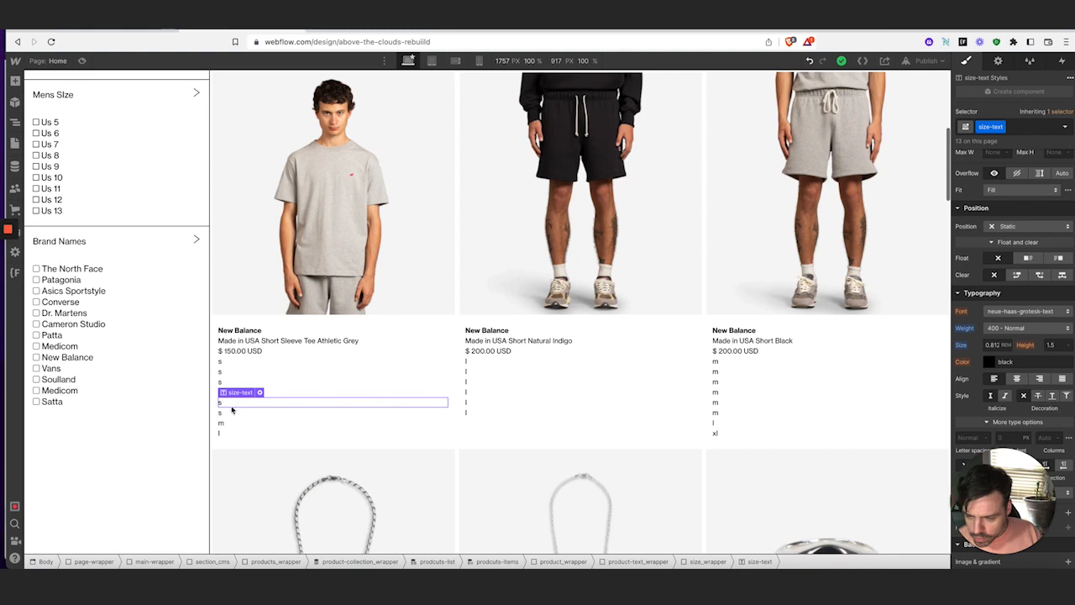
click(227, 411)
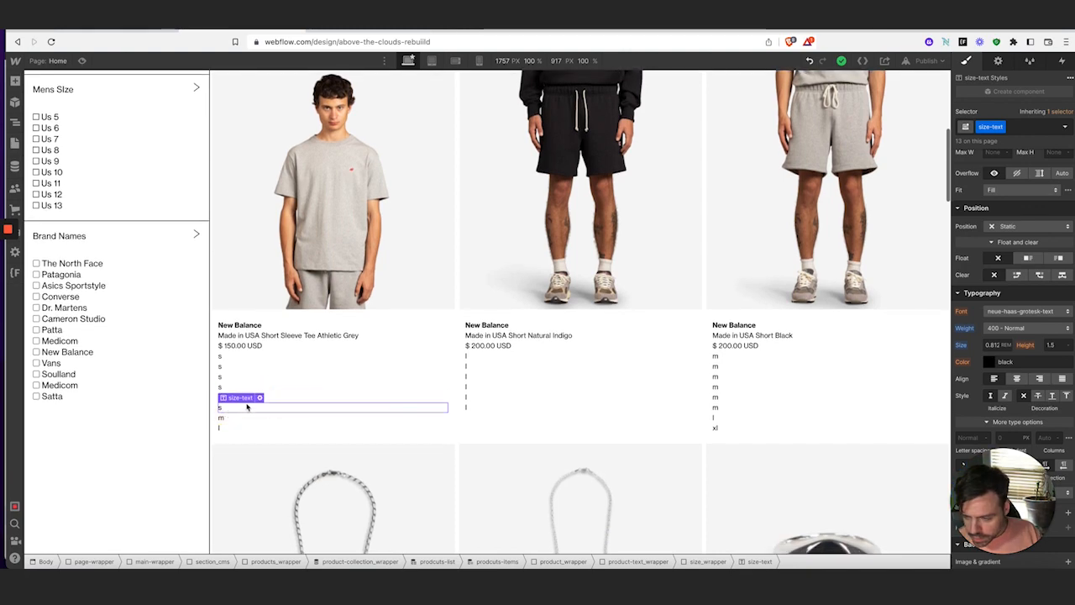
click(259, 398)
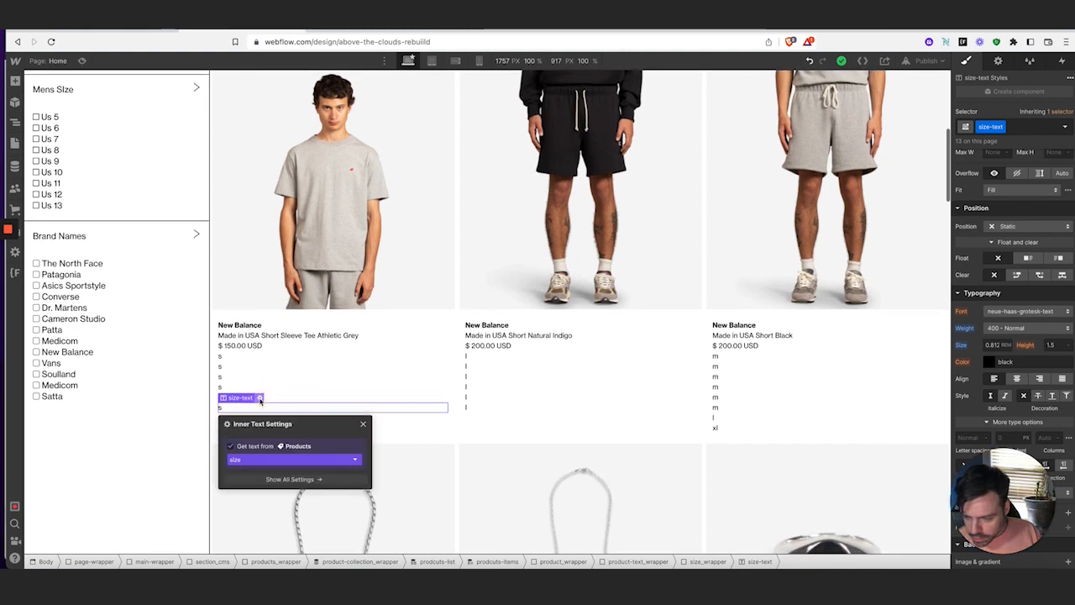
click(275, 460)
scroll(270, 516, down, 5)
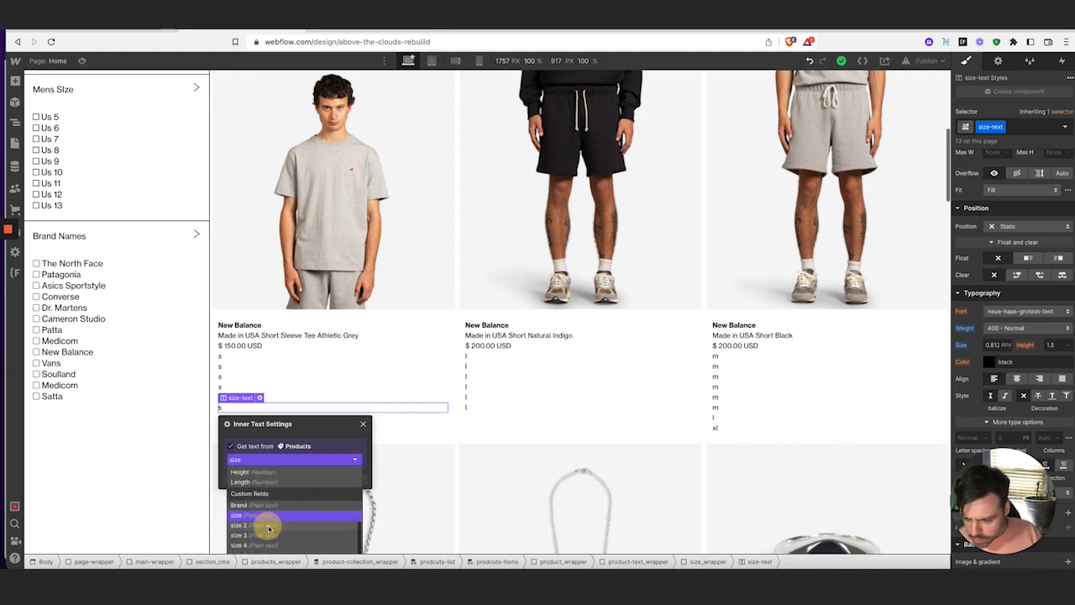
click(269, 521)
click(364, 425)
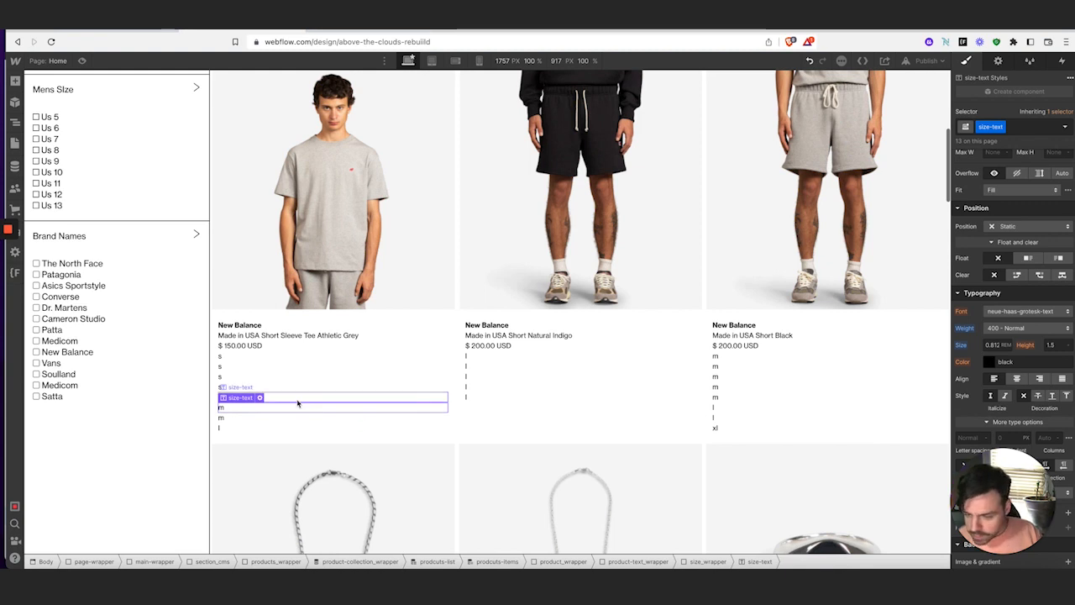
Delete the duplicate s size lines, undoing one over-deletion, so each card lists unique sizes
key(Delete)
click(265, 387)
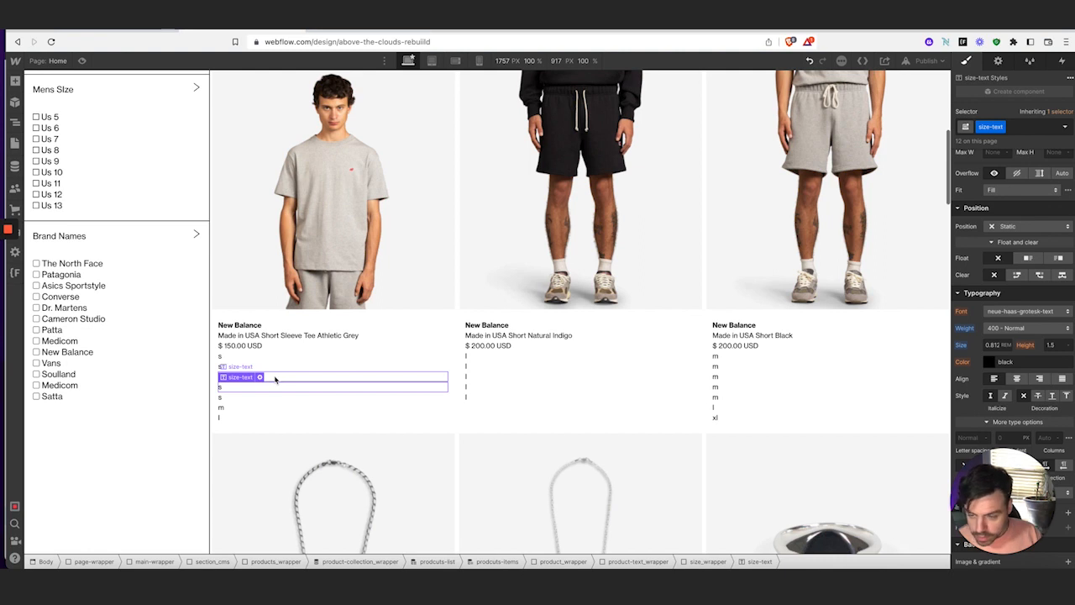
key(Delete)
key(Delete)
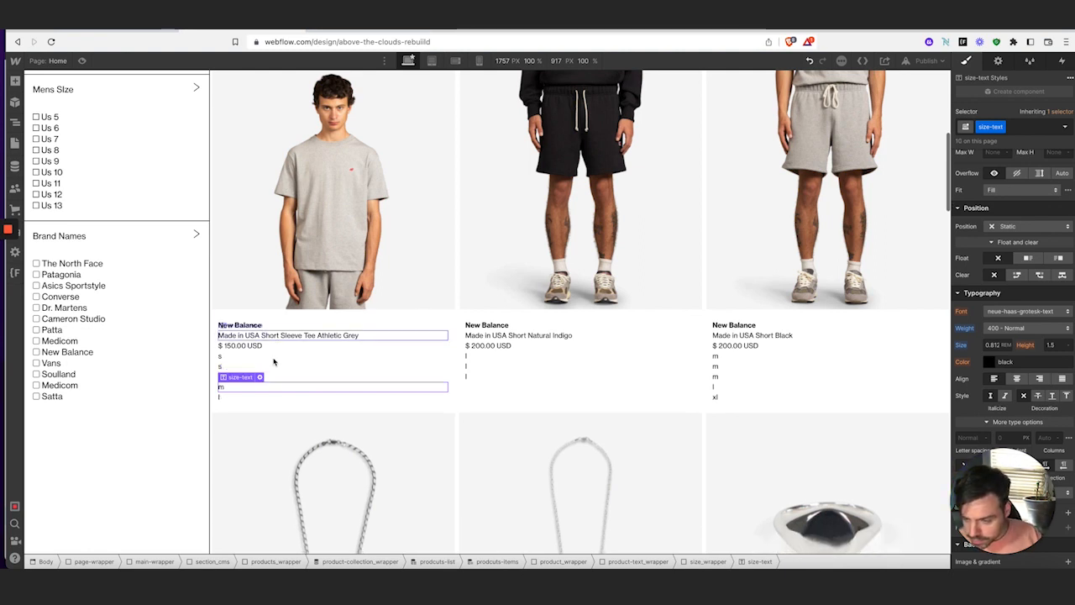
key(ctrl+z)
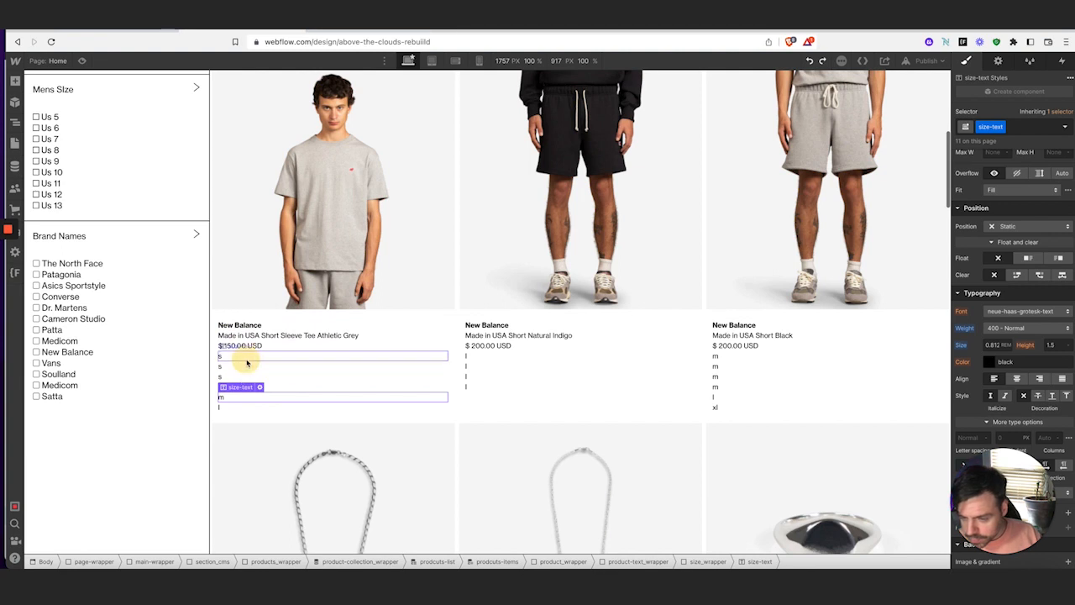
click(246, 358)
key(Delete)
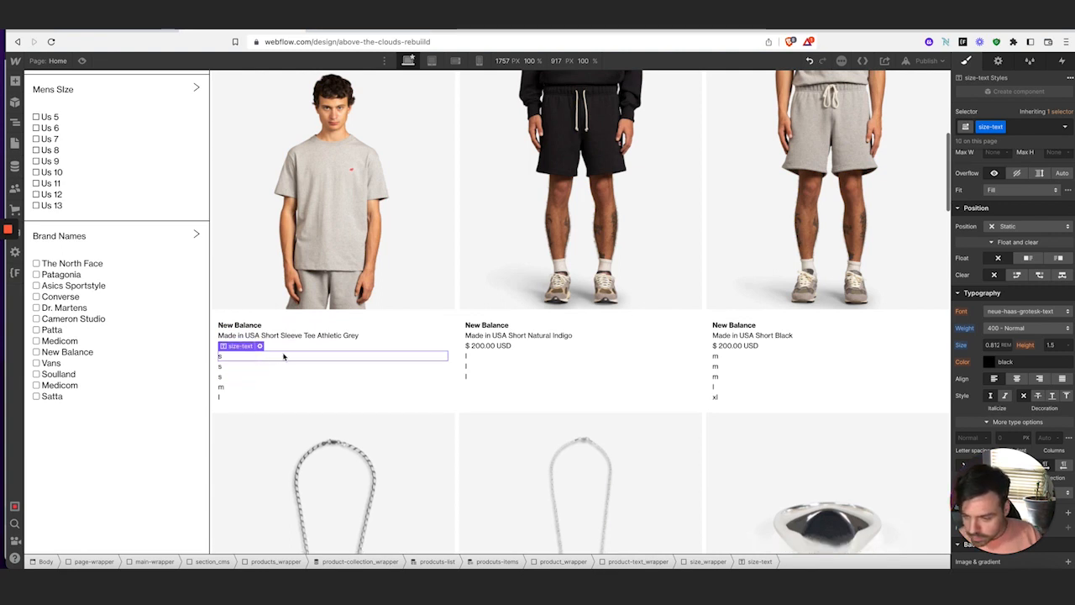
key(Delete)
key(Delete)
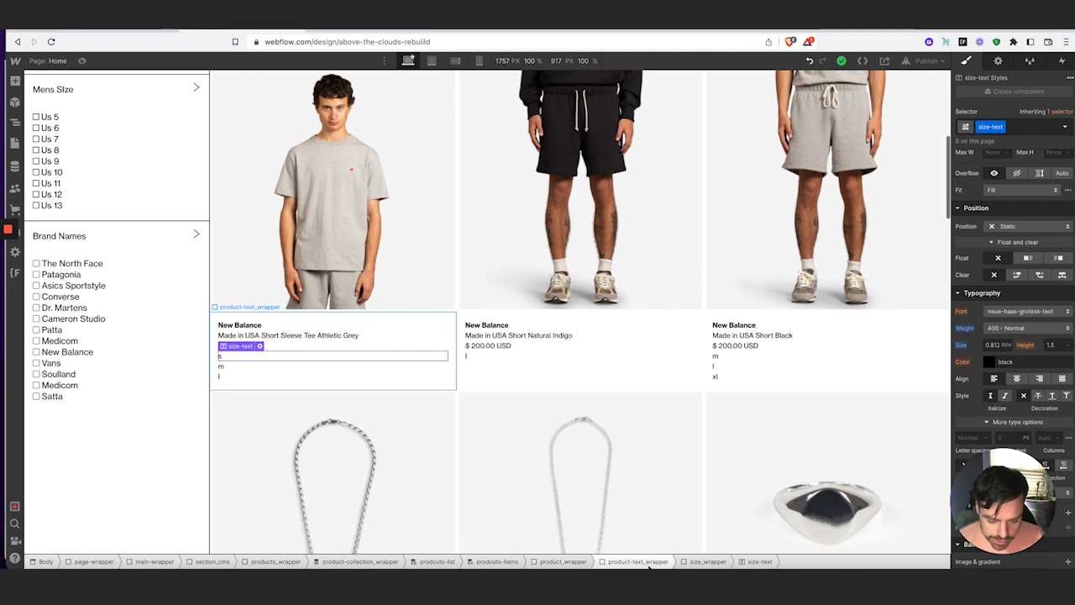
Give the size text a 0.25rem right padding
scroll(1058, 244, up, 4)
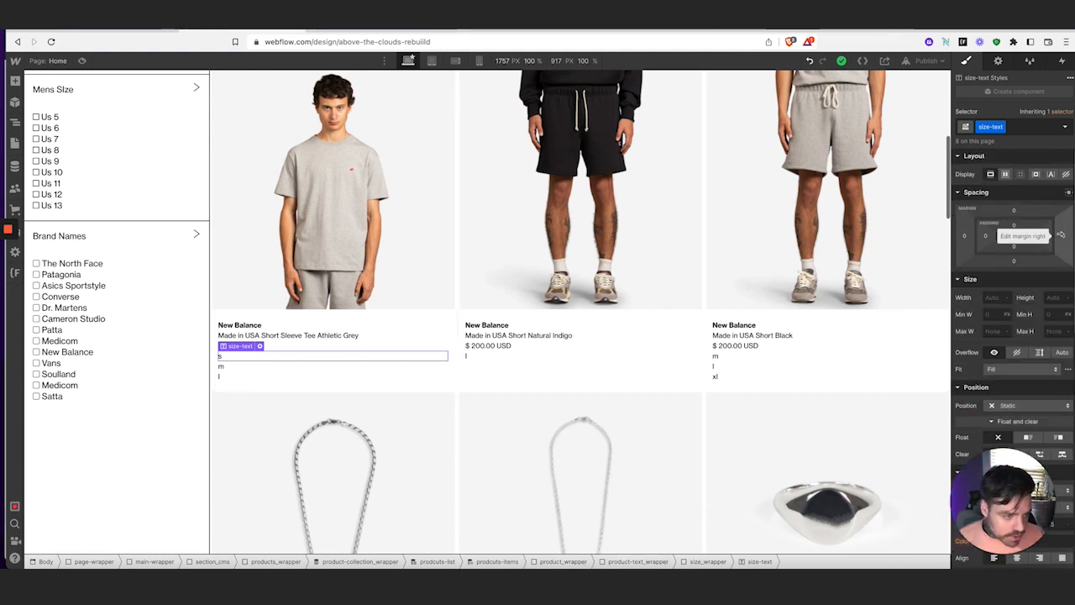
click(1065, 237)
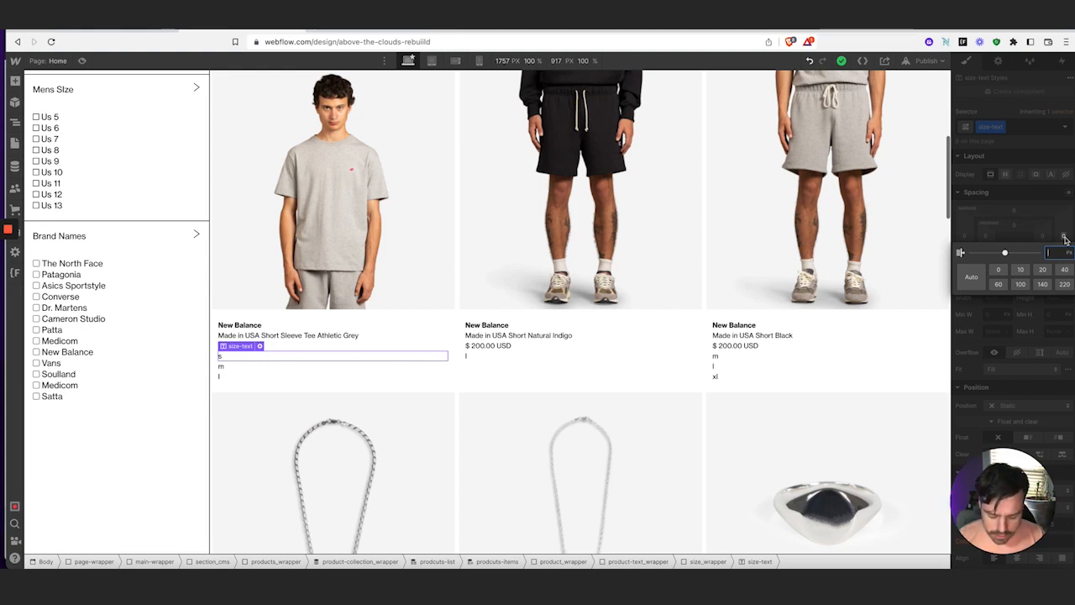
text(4r16)
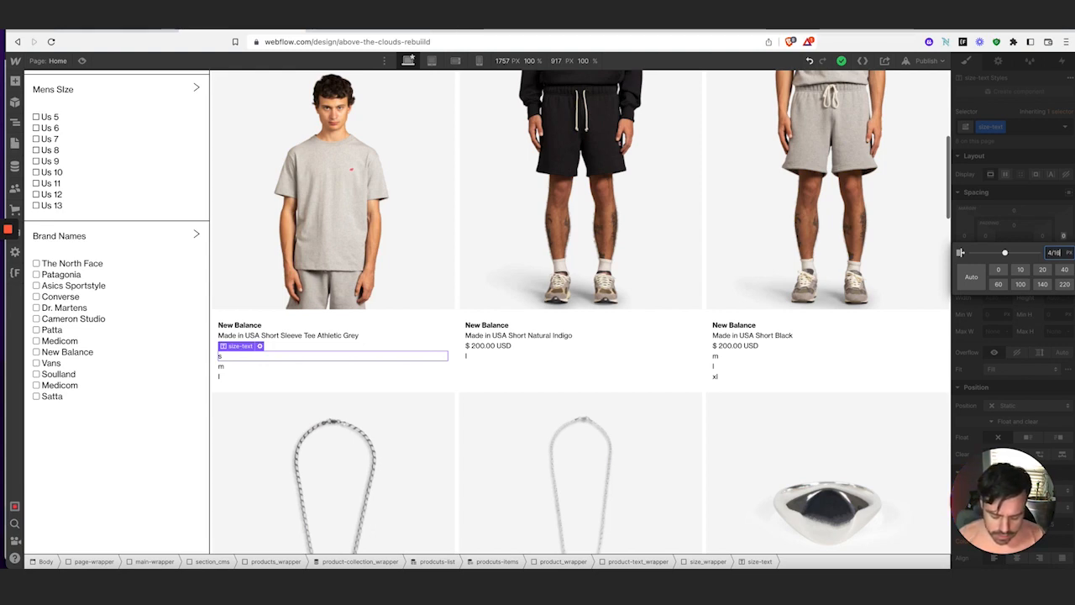
text(rem)
key(Return)
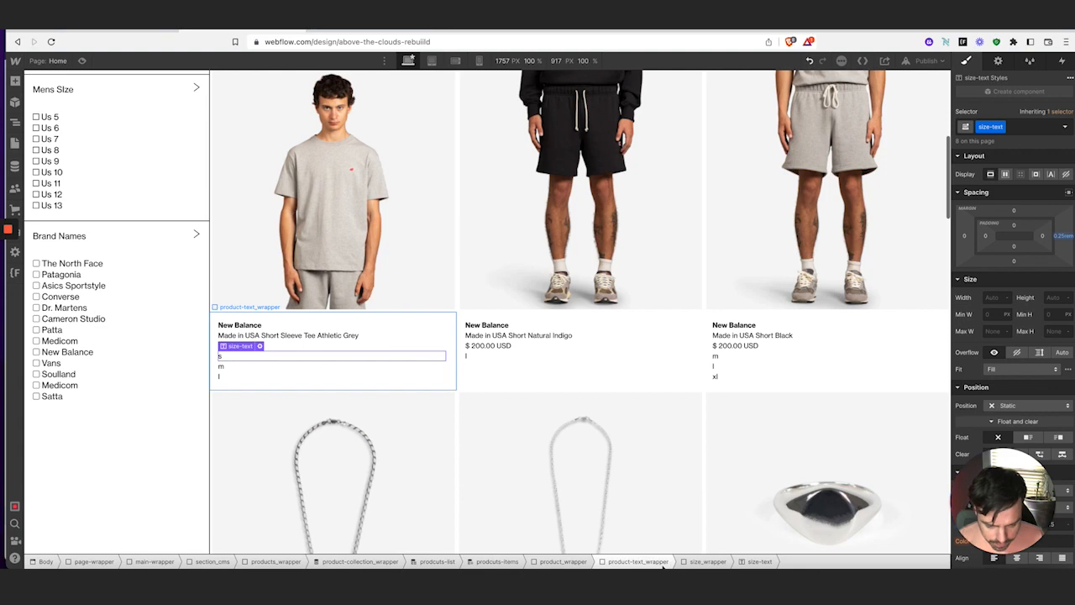
Set size_wrapper to Display Flex, then compare against the live Above the Clouds store
click(690, 561)
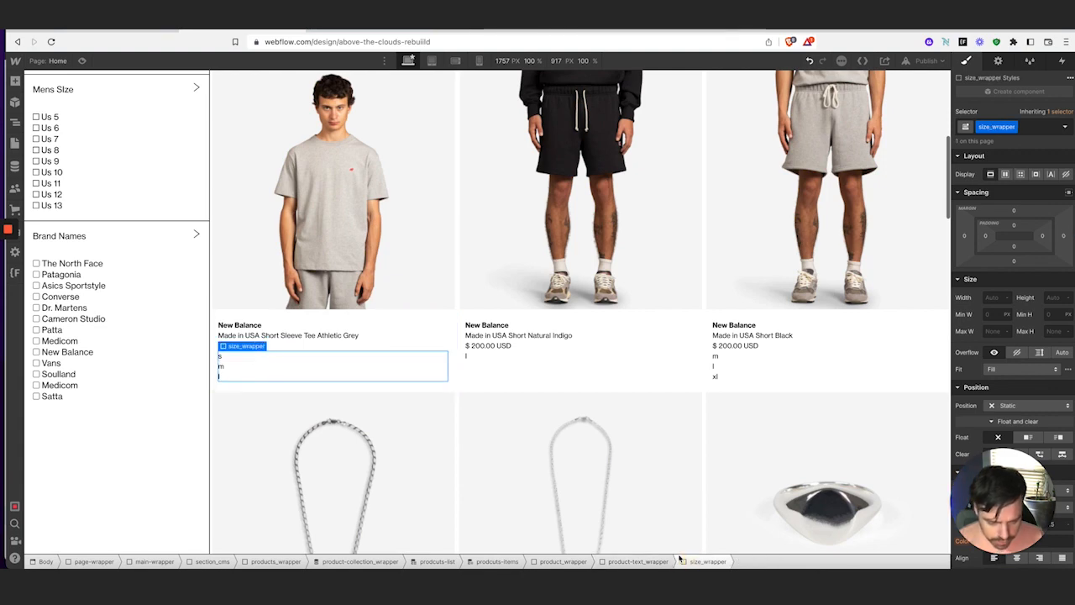
click(1004, 174)
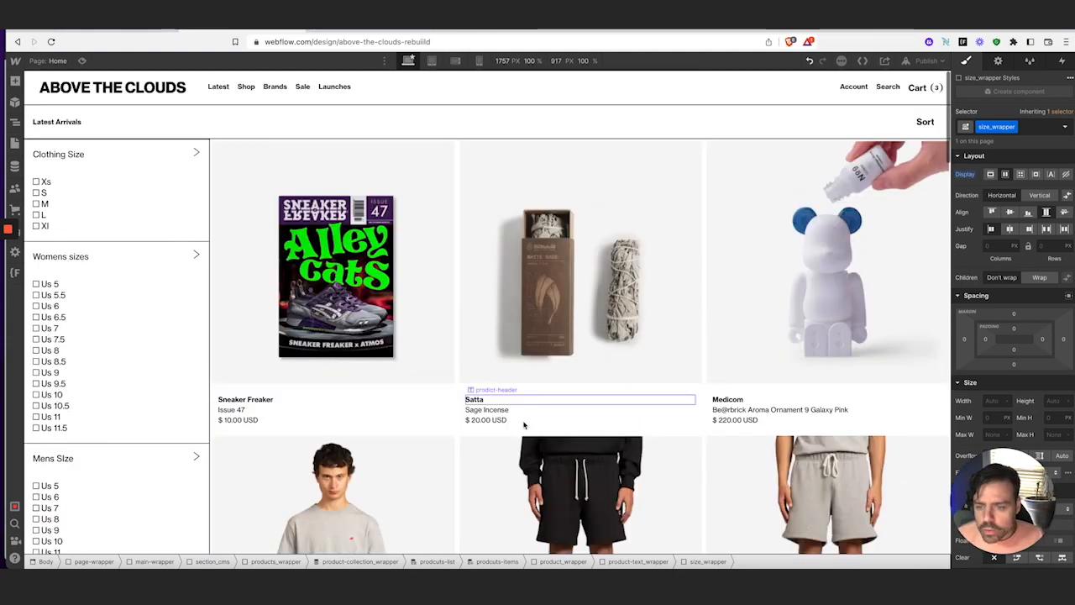
scroll(523, 422, up, 5)
scroll(460, 424, down, 1)
scroll(465, 433, down, 1)
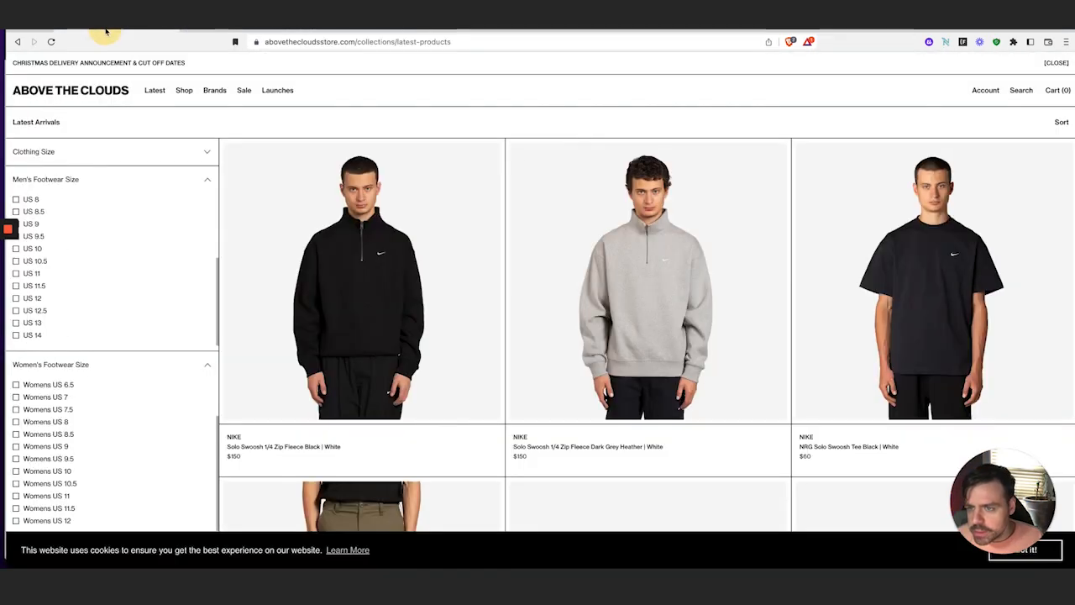
click(106, 31)
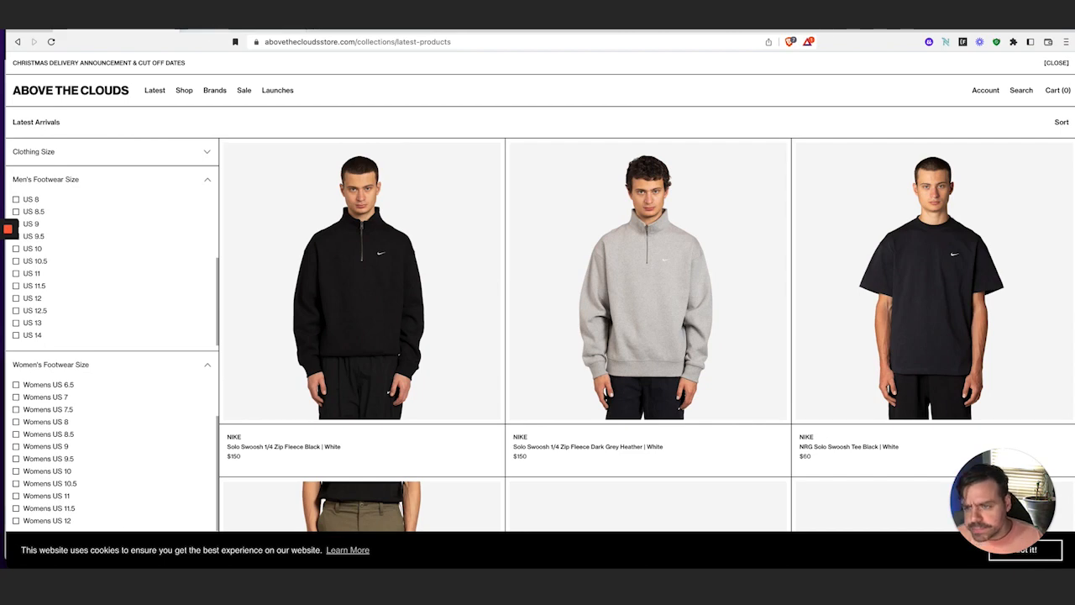
click(242, 32)
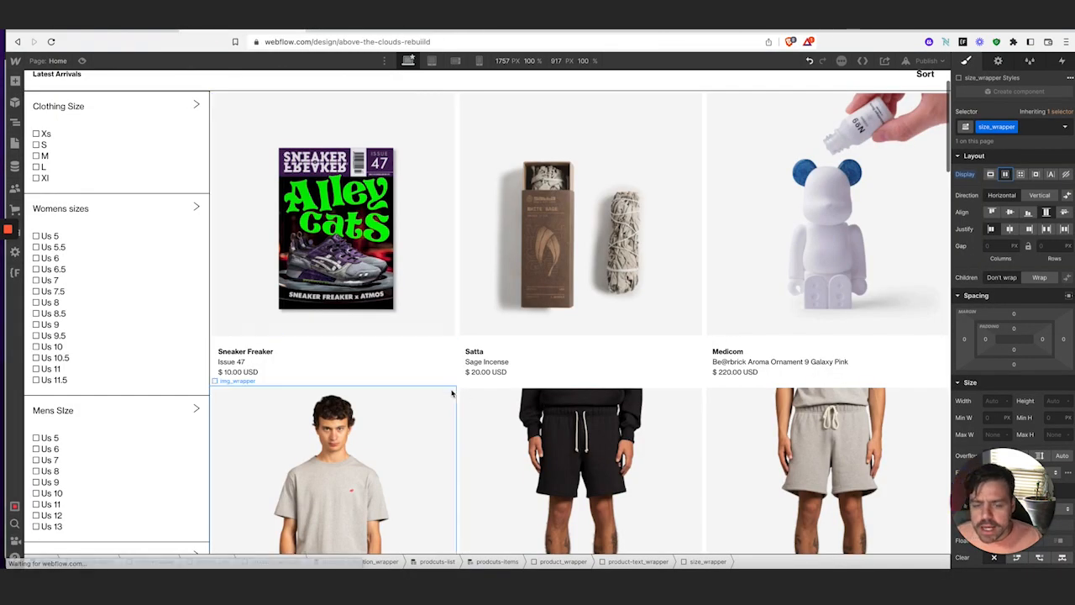
Open the Navigator to view the product card element tree
scroll(453, 386, up, 1)
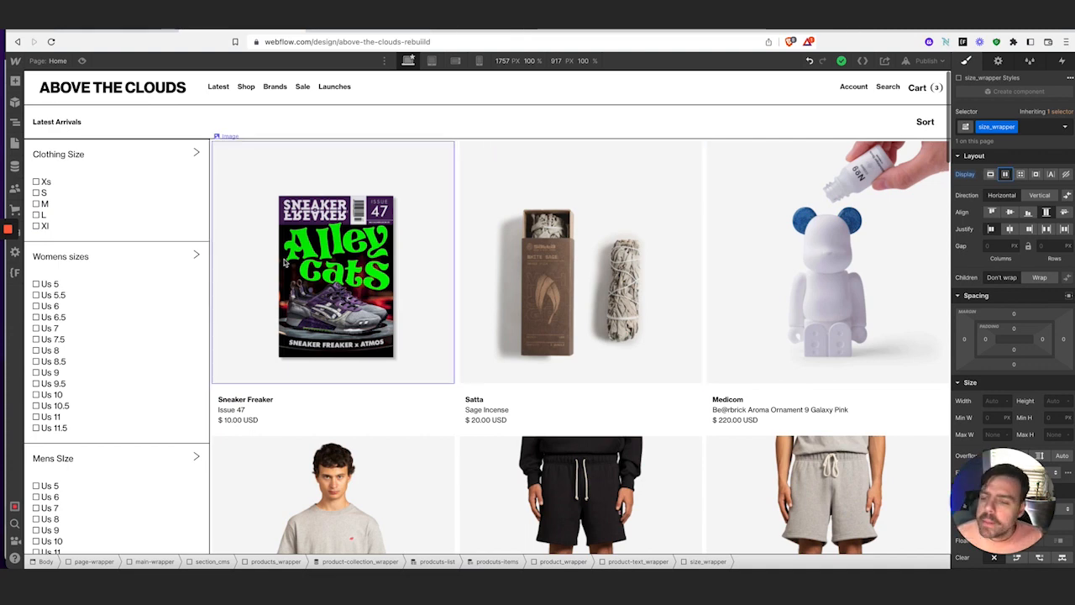
click(14, 124)
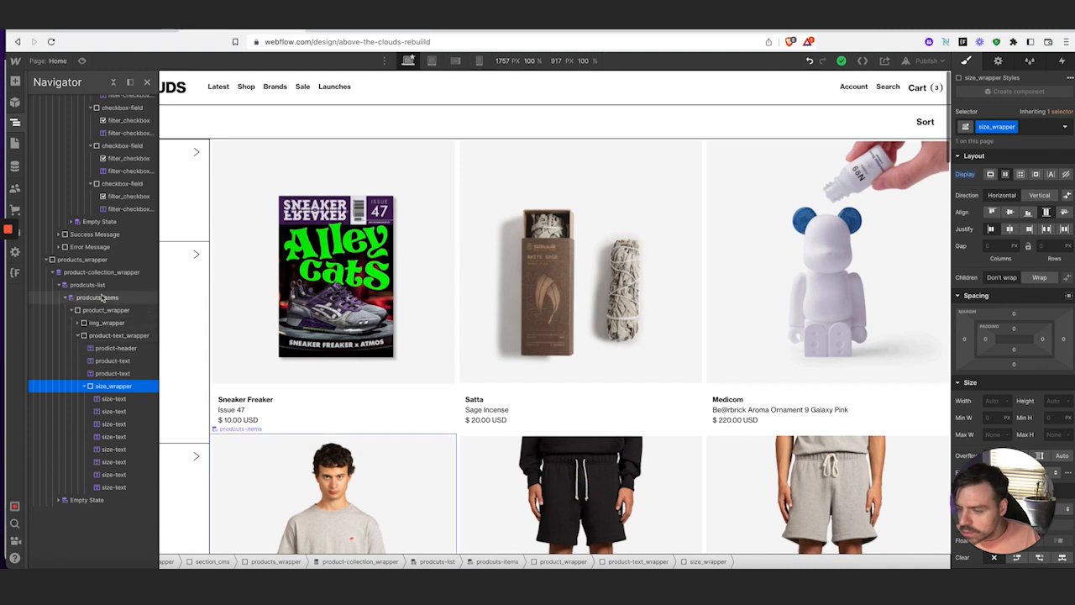
Give prodcuts-items a 1 px right border and a 1 px bottom border
click(99, 297)
scroll(983, 411, down, 8)
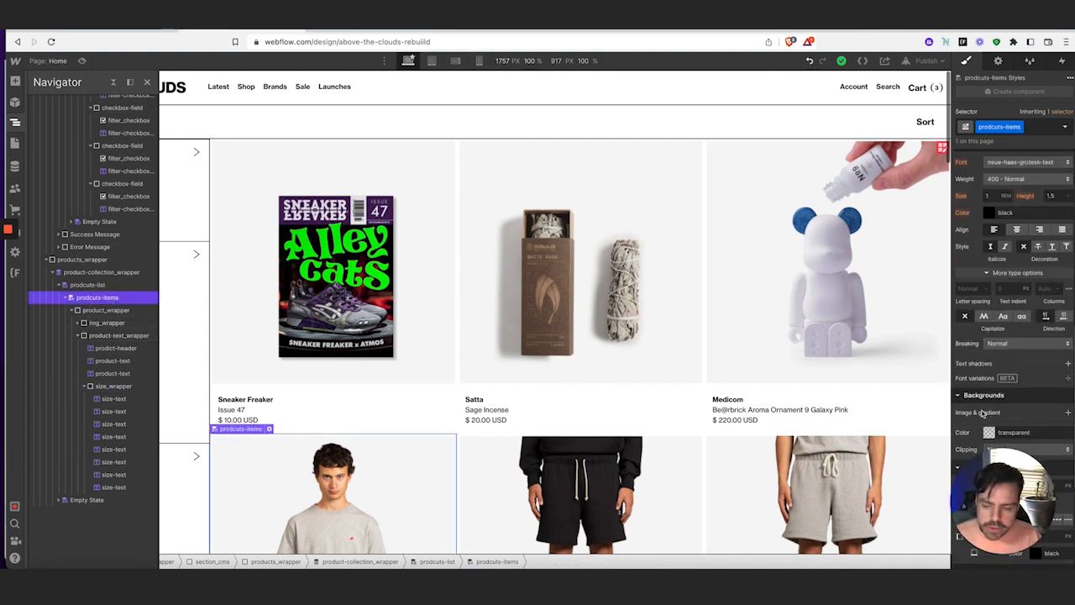
scroll(1020, 377, down, 5)
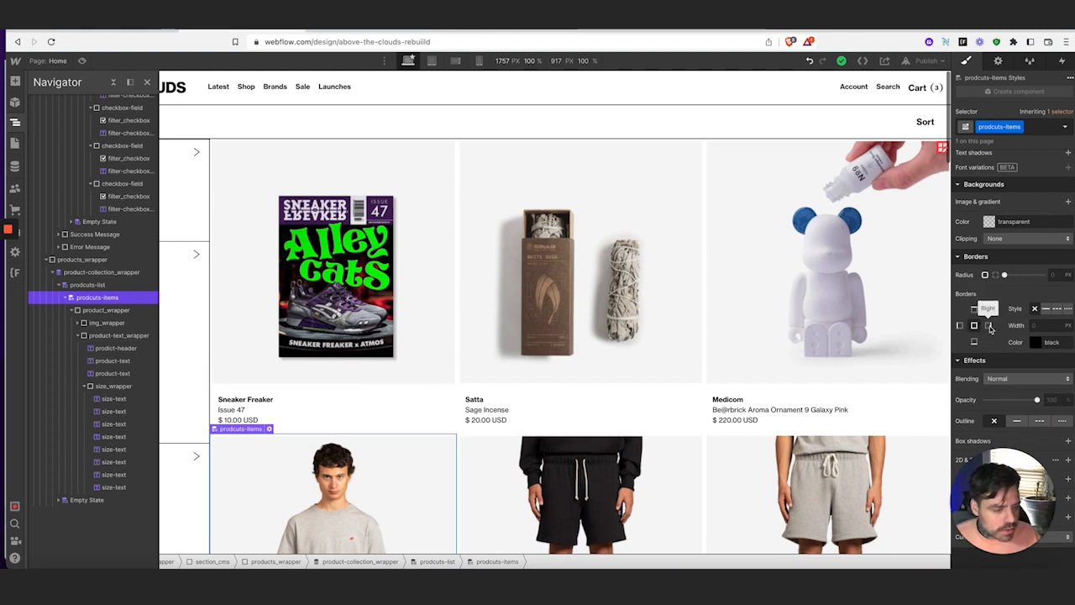
click(989, 326)
click(1040, 328)
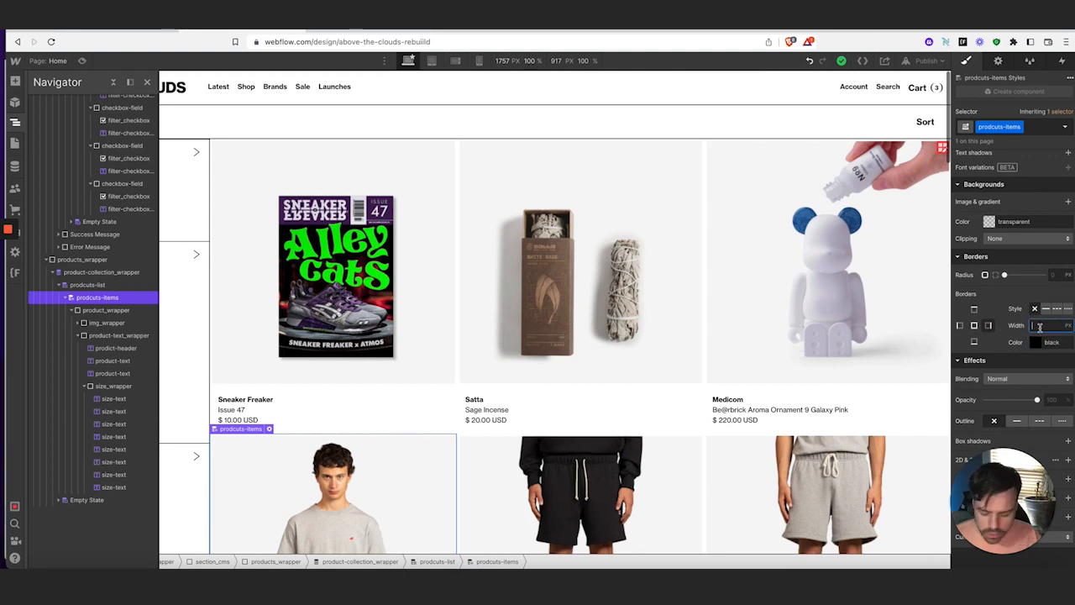
text(1)
key(Tab)
click(976, 342)
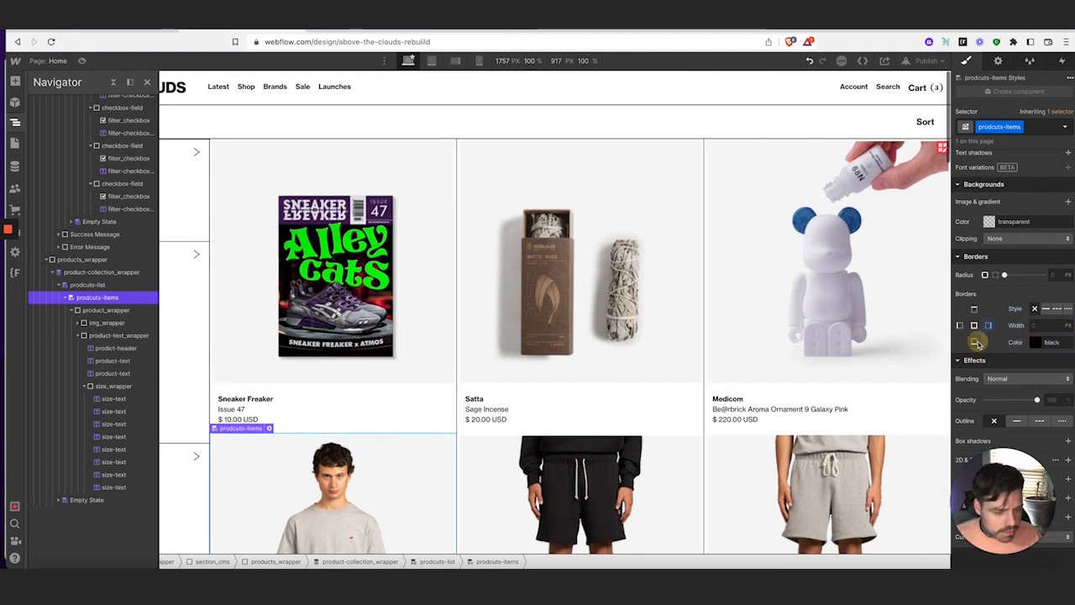
click(1046, 328)
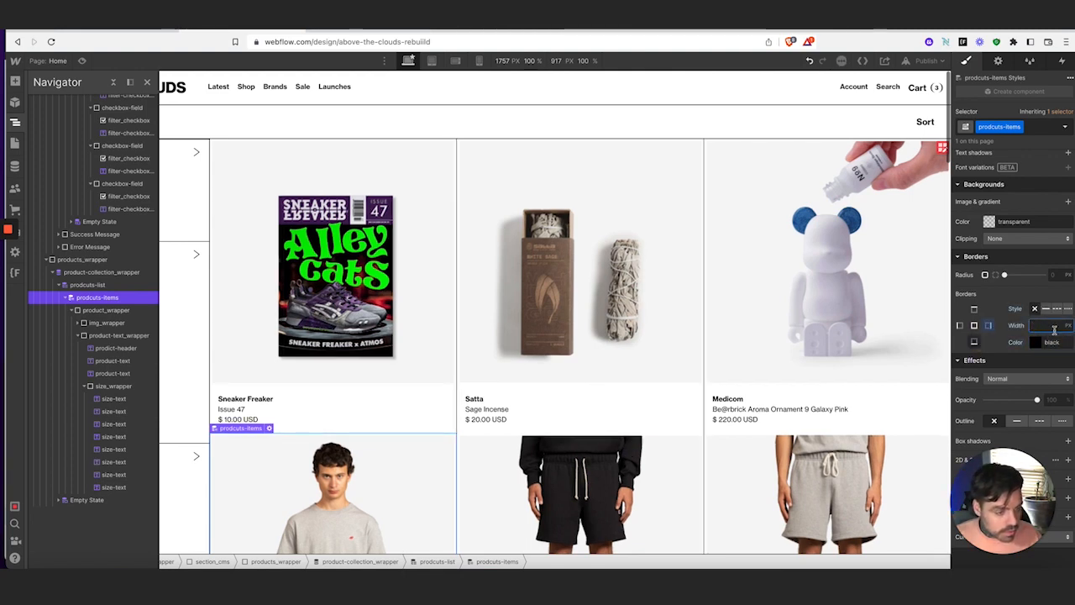
text(1)
key(Tab)
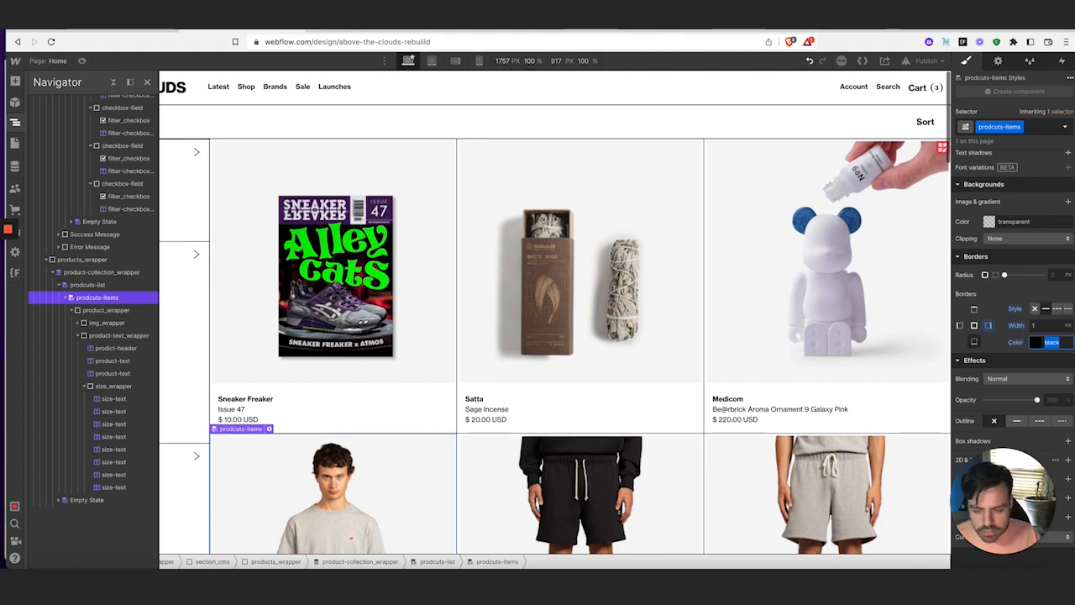
click(447, 394)
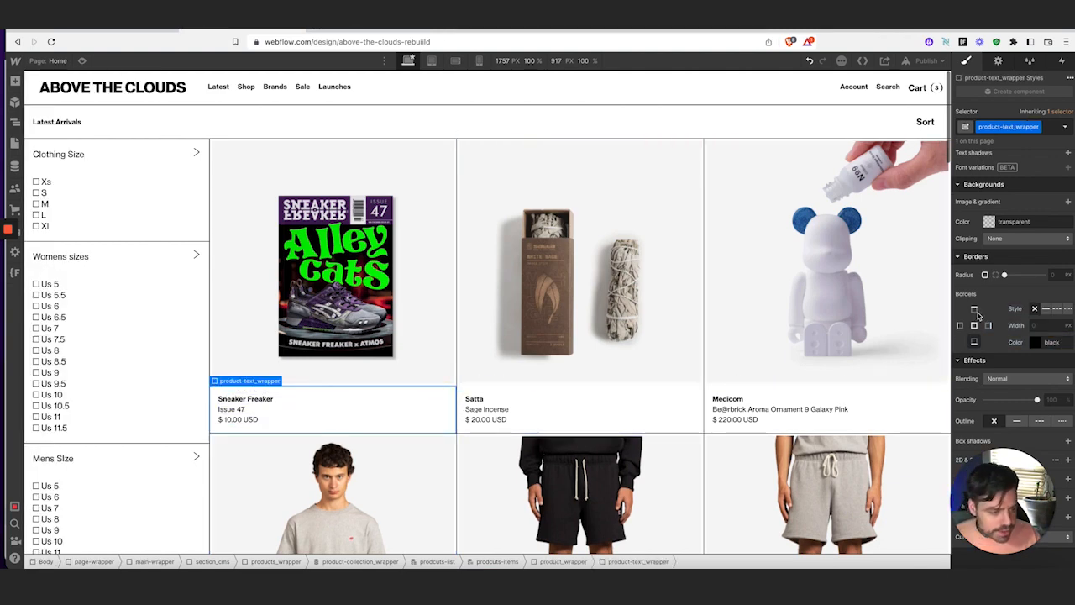
Add a 1 px top border to product-text_wrapper above each name and price
click(1039, 325)
text(1)
key(Tab)
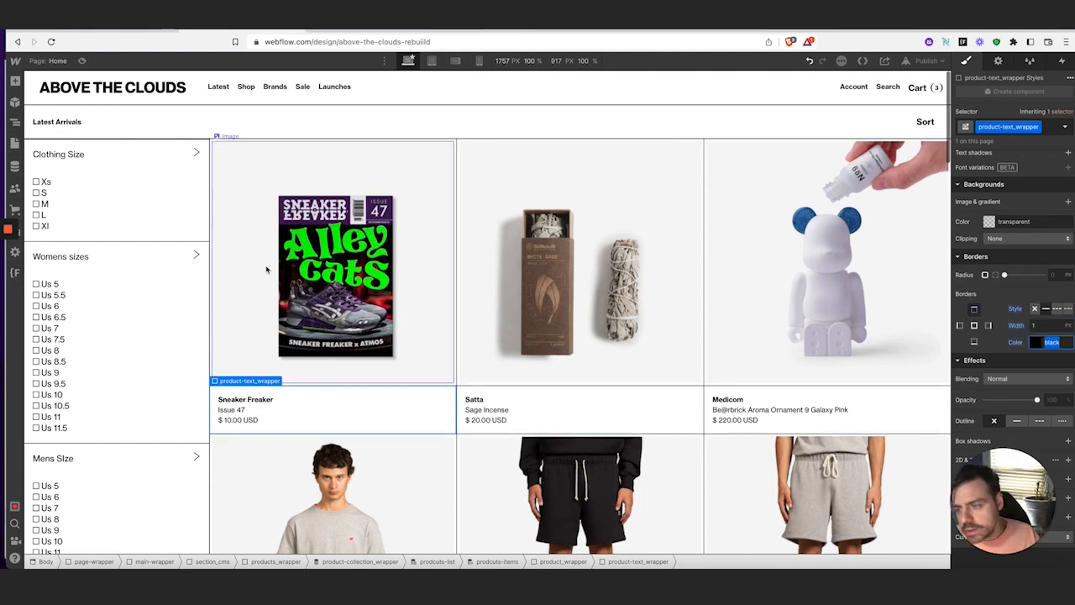
Try a 0 border on the Clothing Size filter header, then restore it to 1 px
click(173, 161)
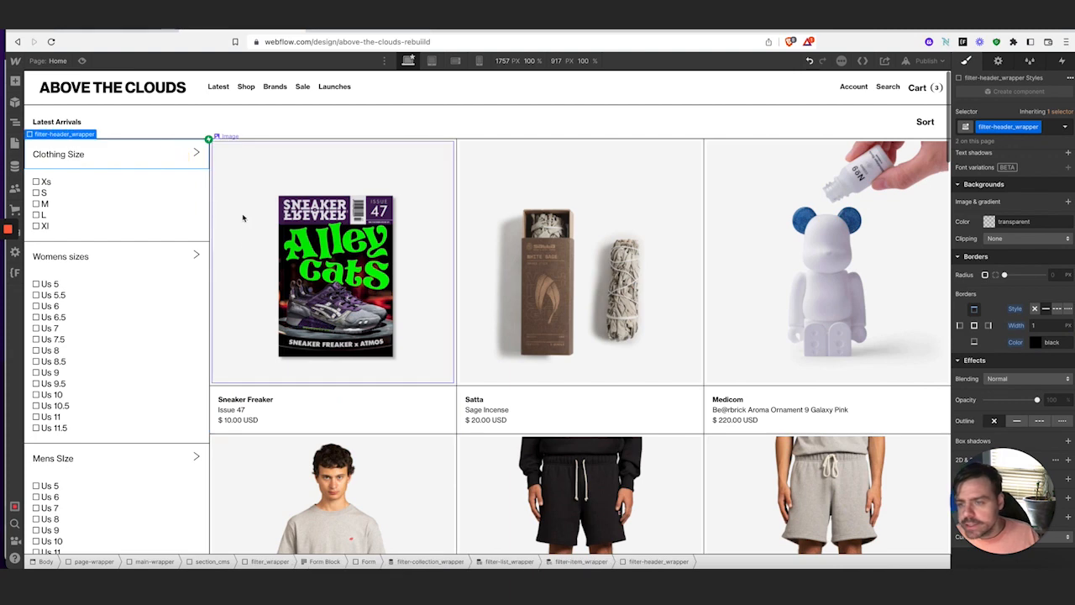
click(1035, 324)
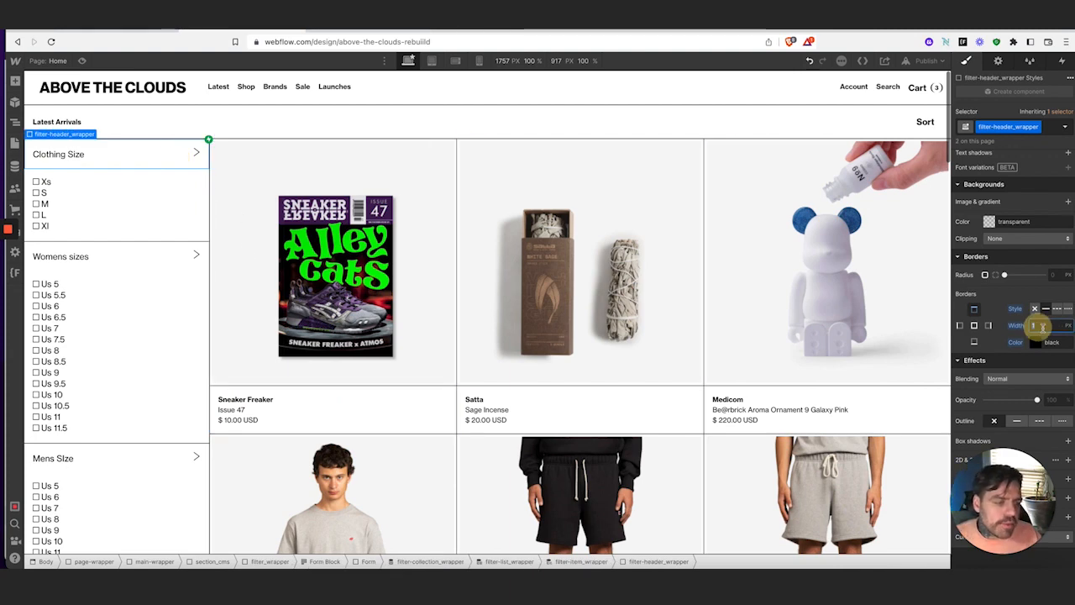
key(Tab)
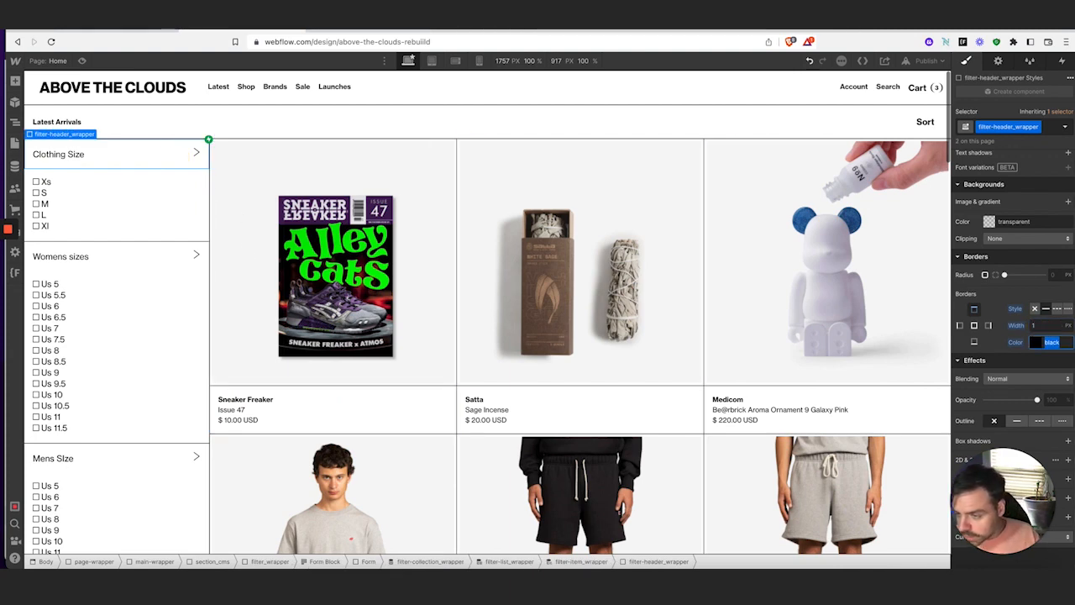
click(1051, 326)
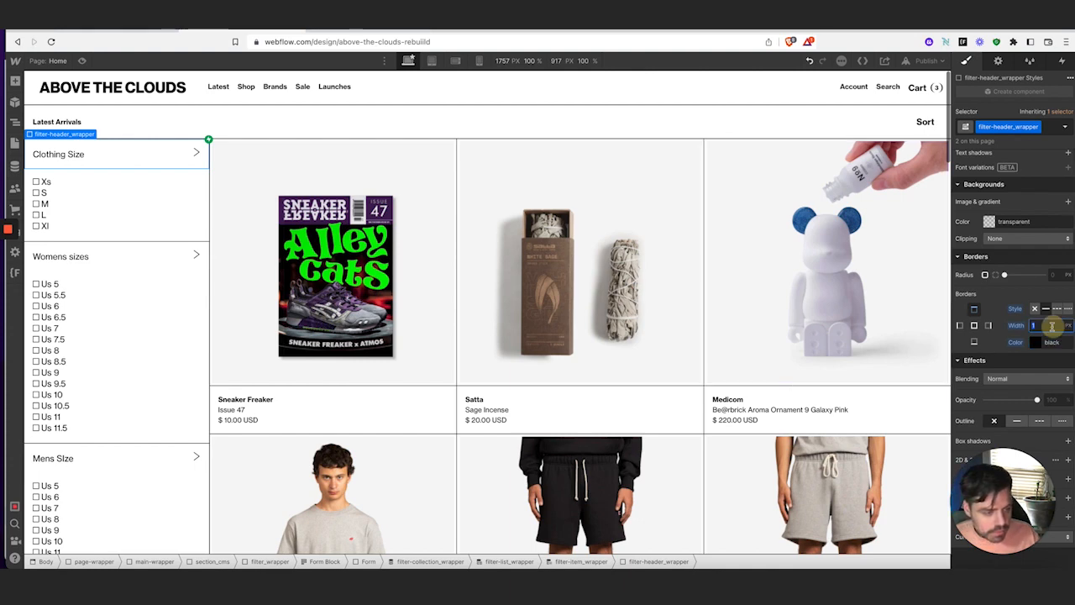
text(0)
key(Tab)
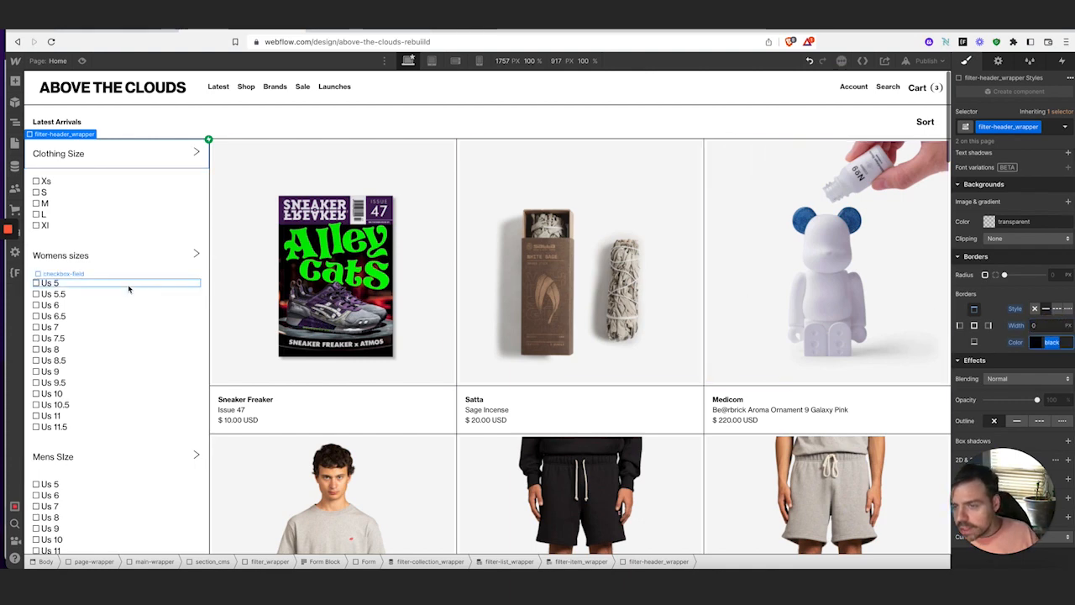
click(196, 221)
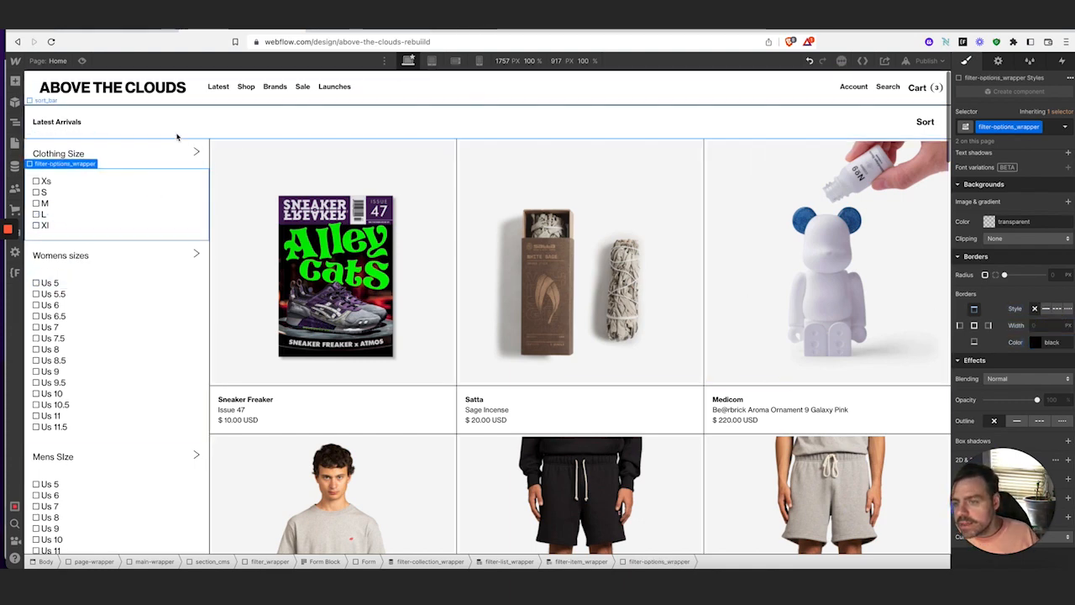
click(172, 159)
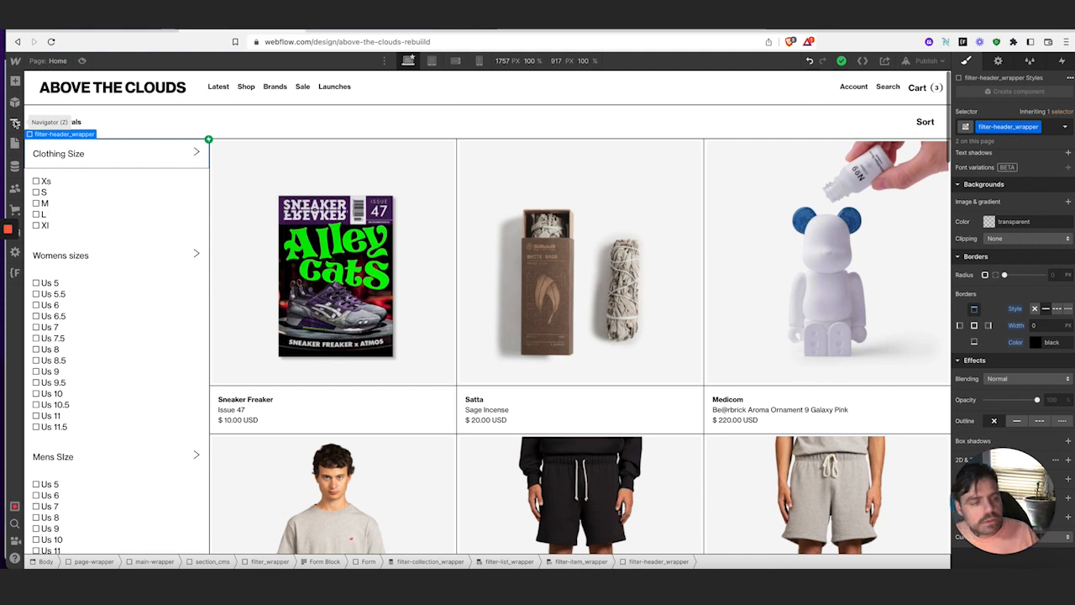
click(1041, 327)
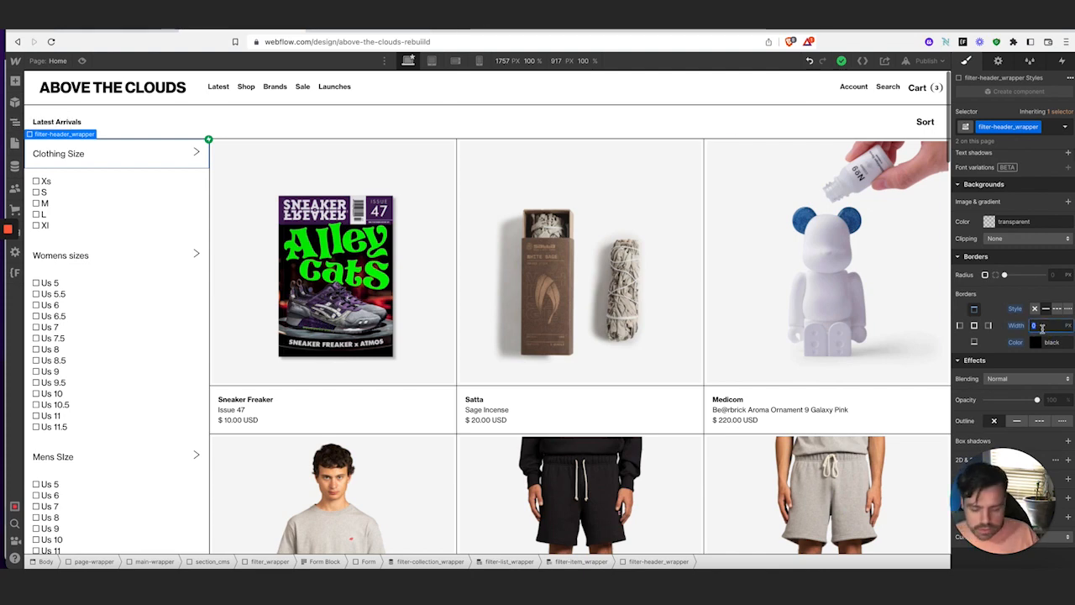
text(1)
key(Tab)
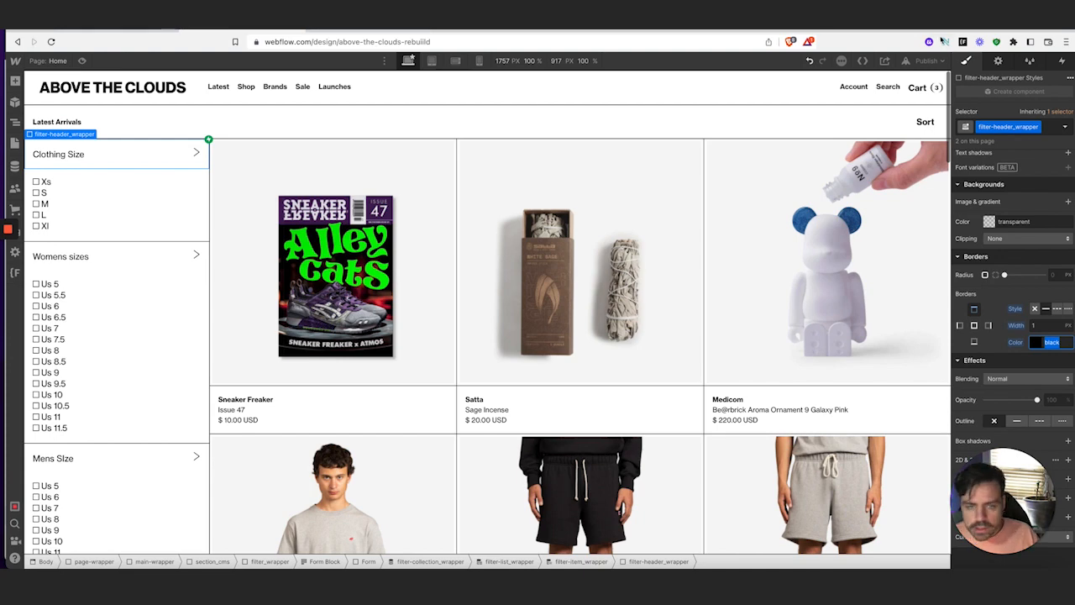
click(15, 126)
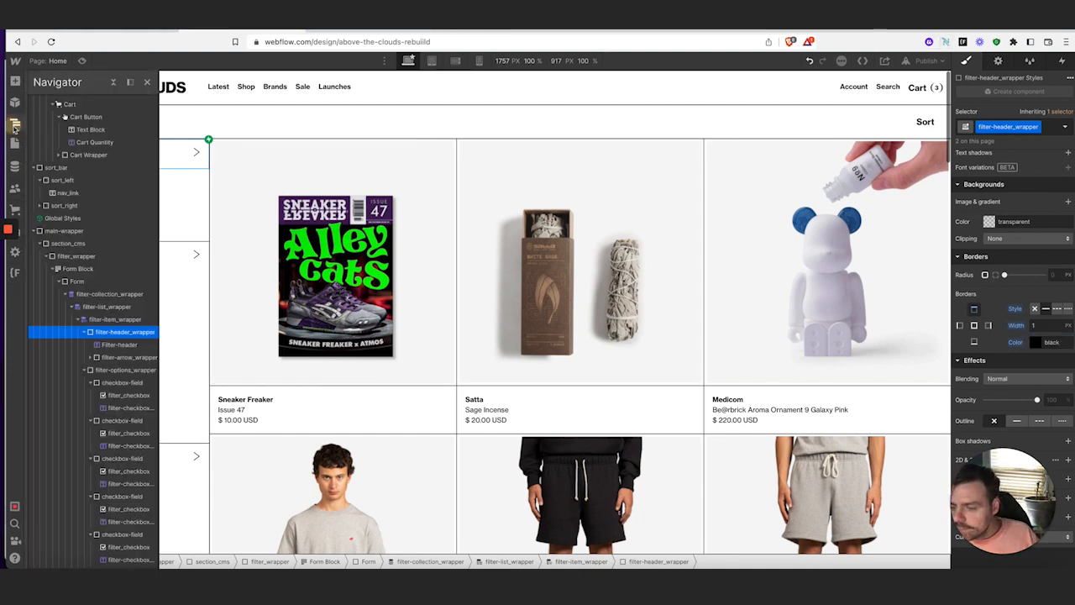
Collapse the filter and product collection branches in the Navigator
click(86, 332)
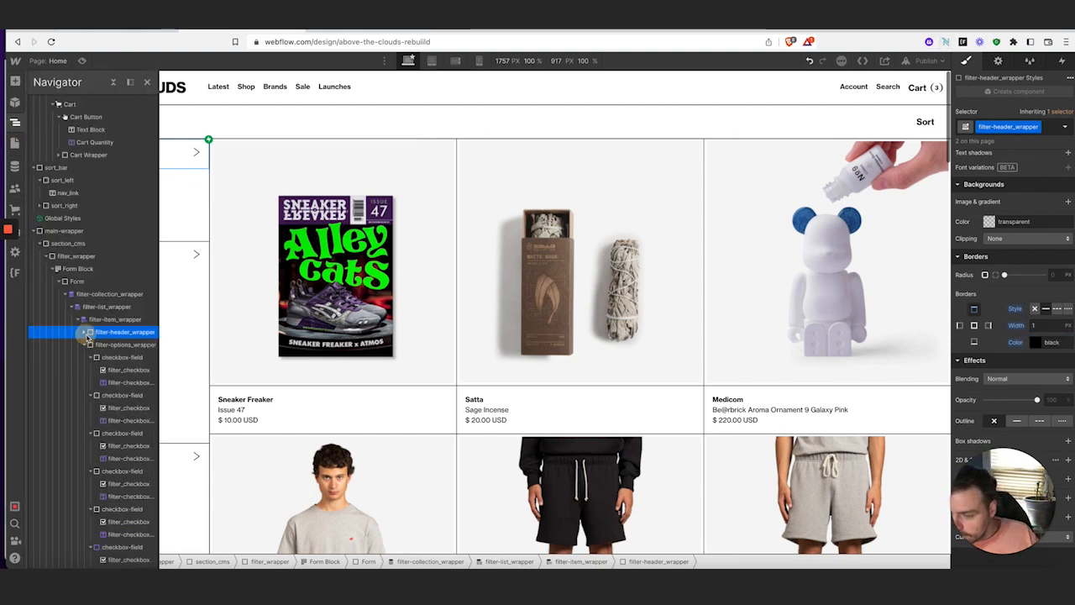
click(86, 345)
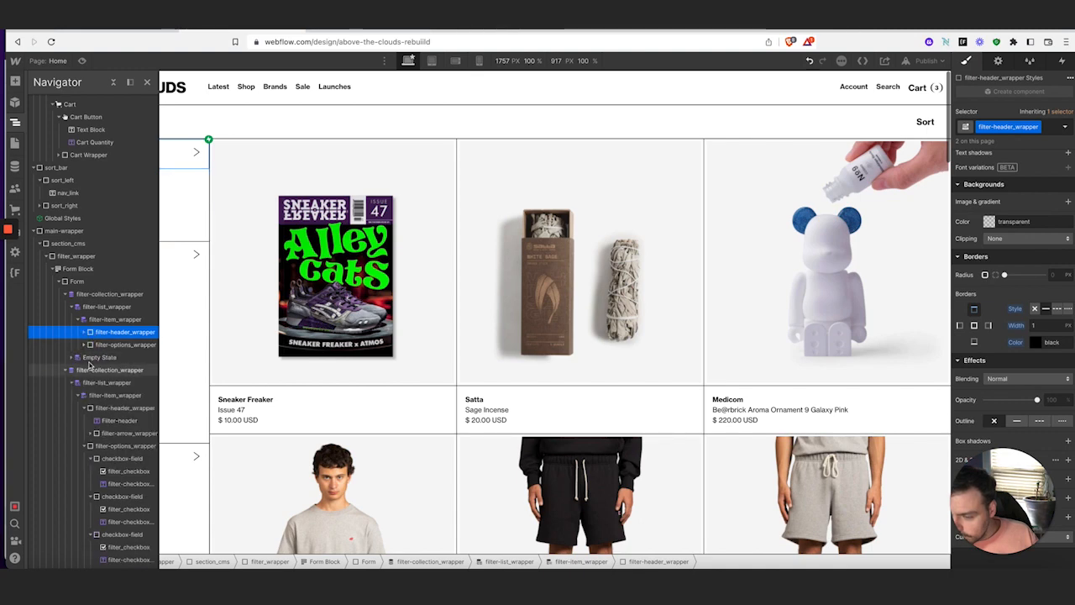
click(67, 371)
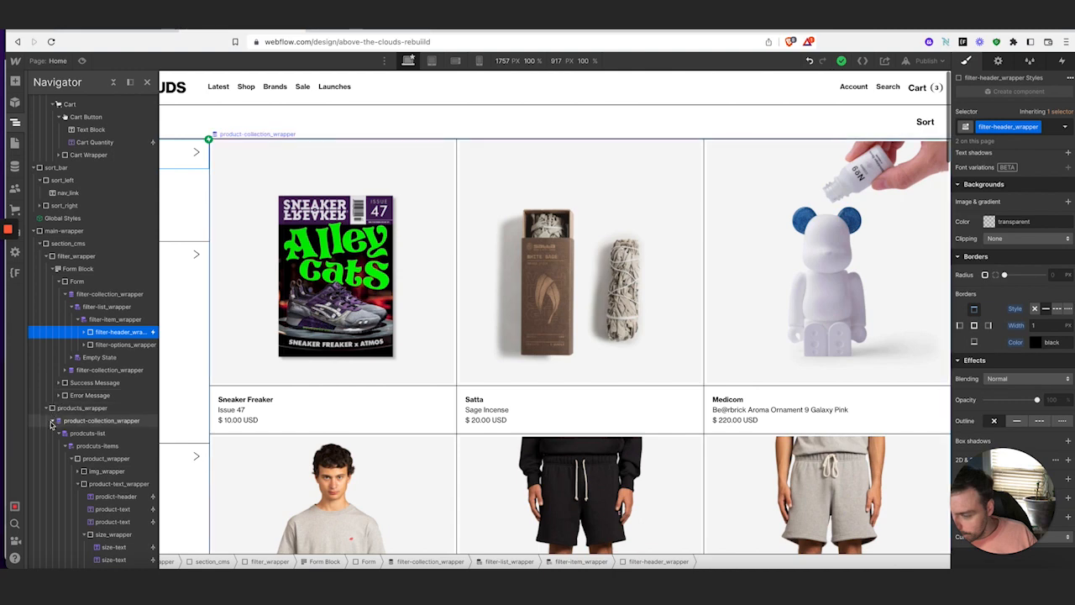
click(51, 421)
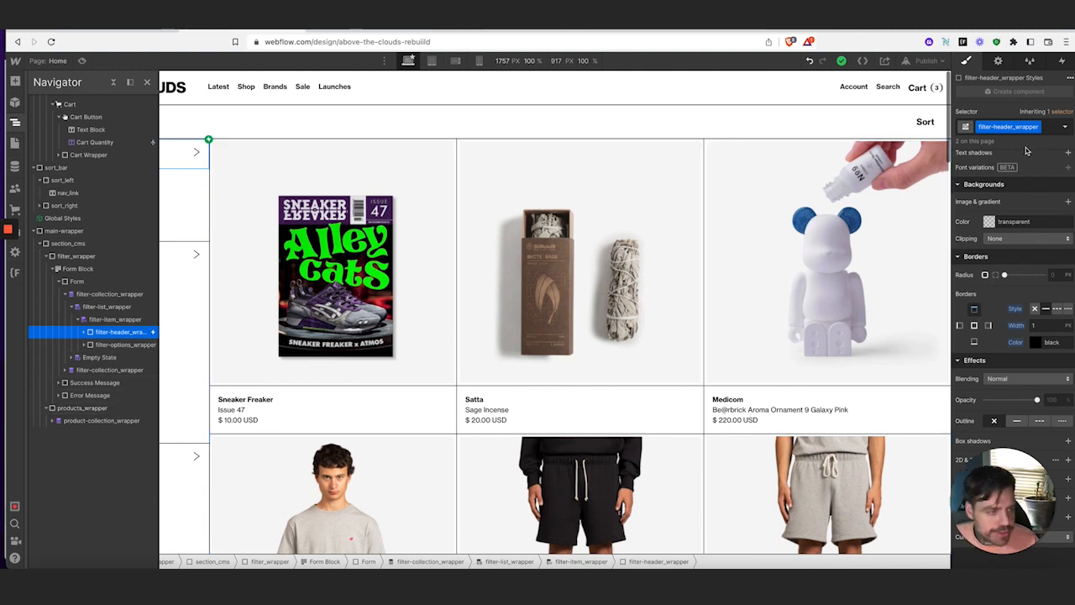
Test an is-frist combo class with border width 0 on filter-header_wrapper, then undo it
click(1048, 128)
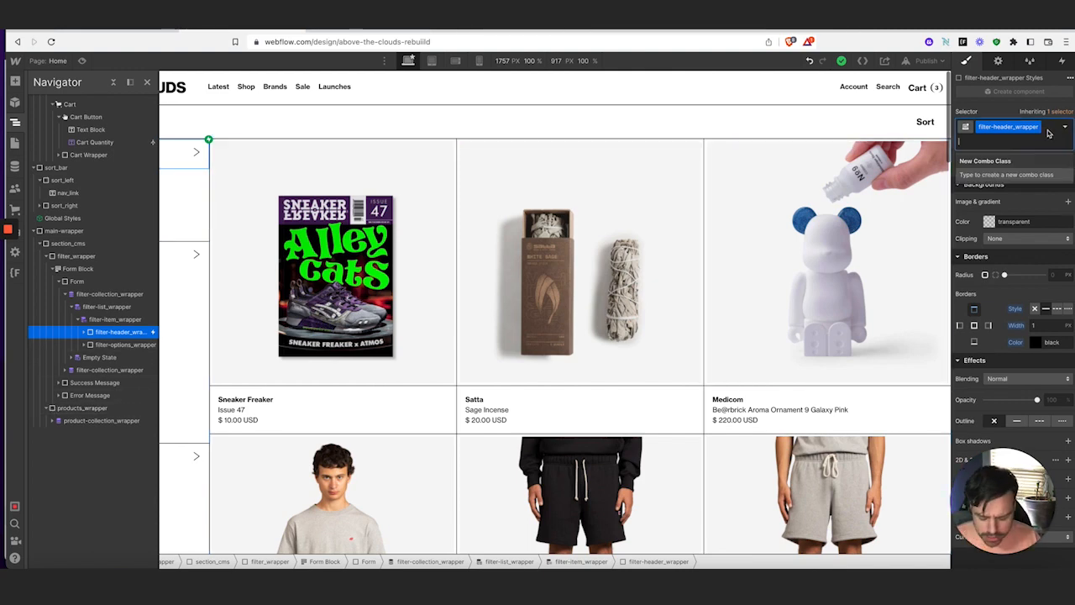
text(is-frist)
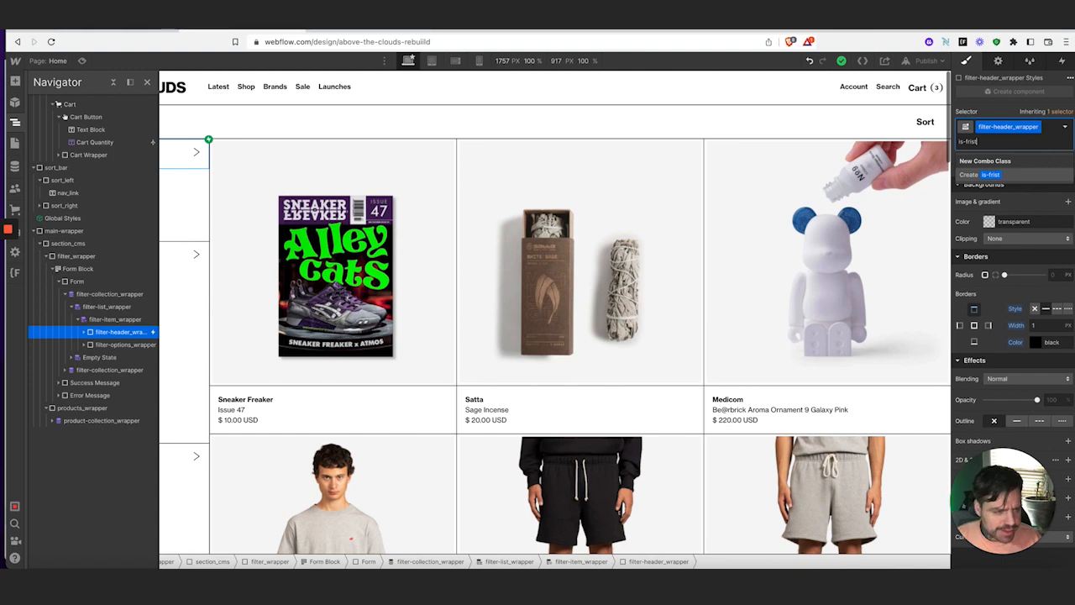
key(Return)
click(1038, 326)
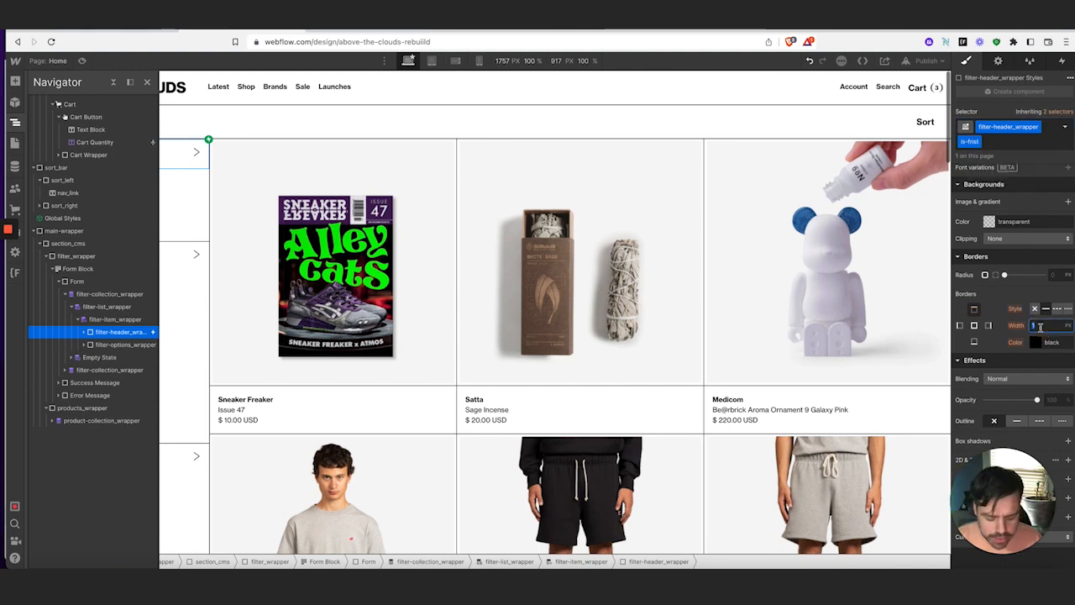
key(Return)
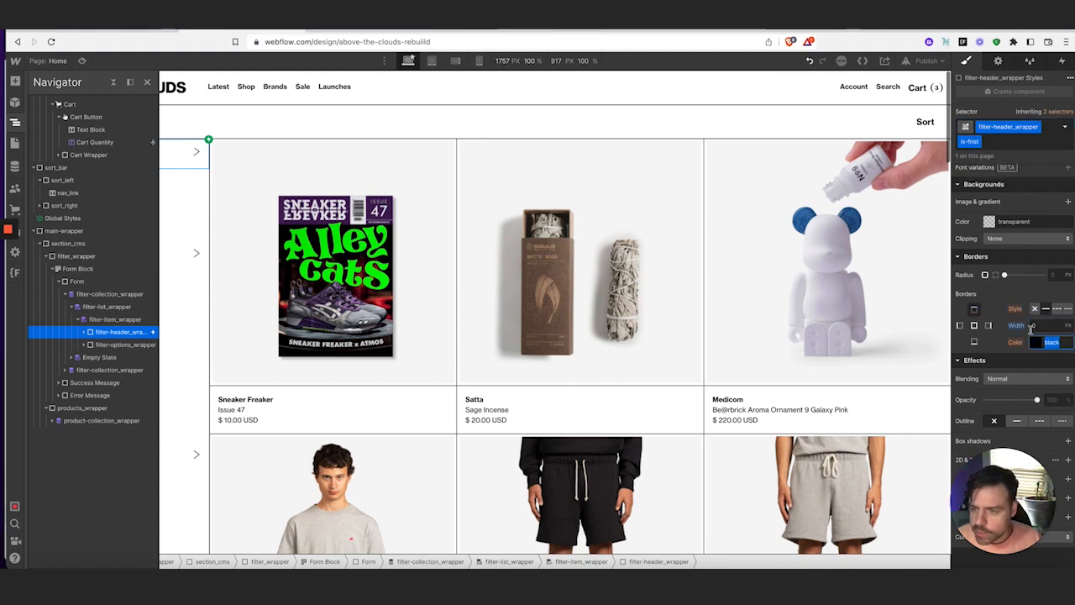
click(15, 122)
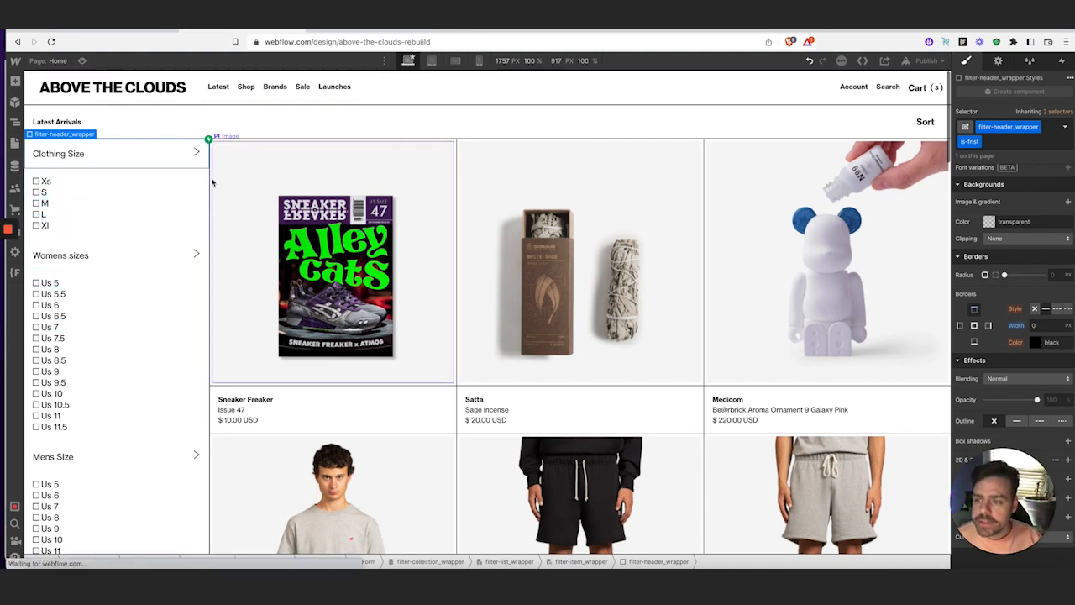
click(1038, 327)
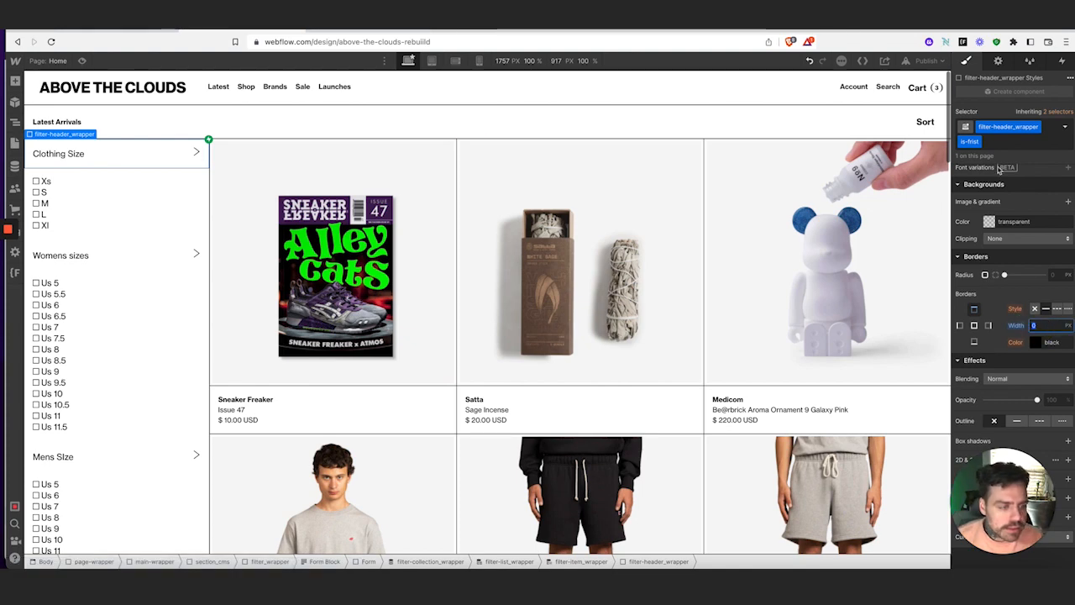
text(1)
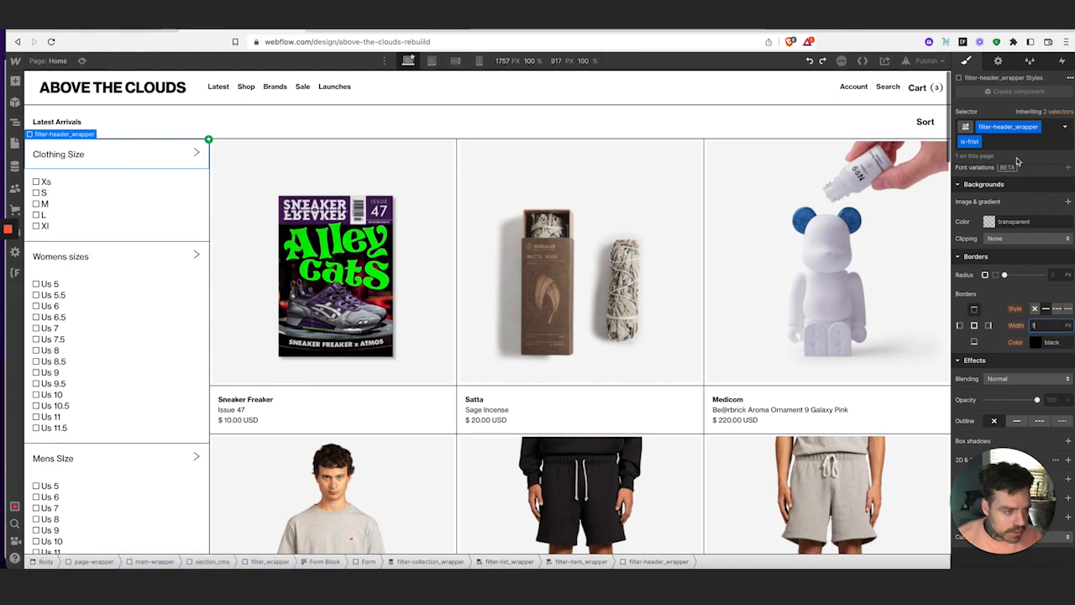
key(super+z)
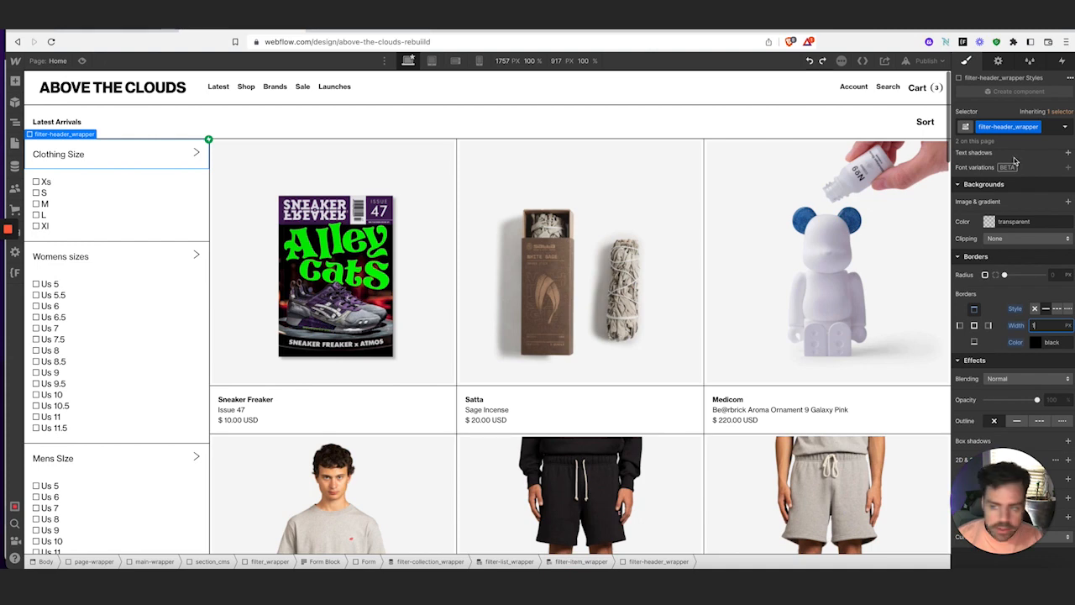
click(310, 128)
Try a bottom-only border on the sort_bar
click(310, 129)
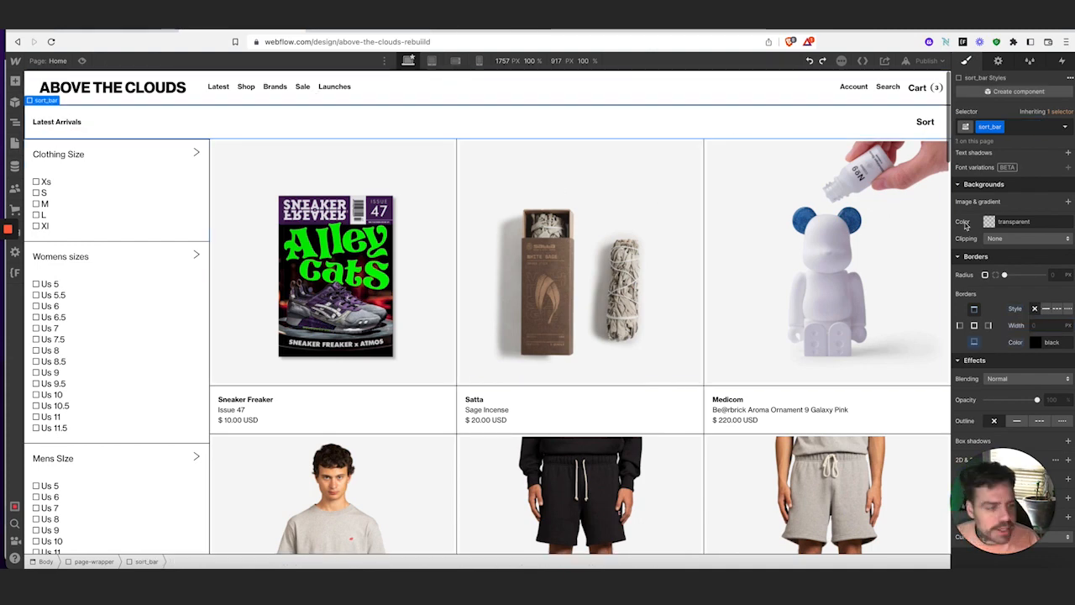
click(975, 342)
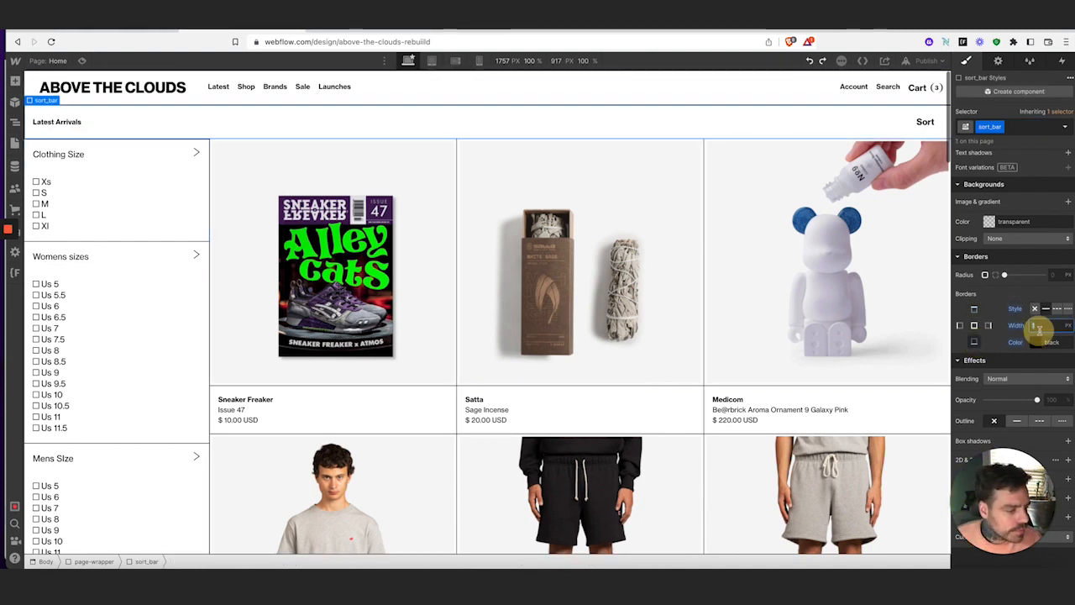
click(1041, 325)
key(Tab)
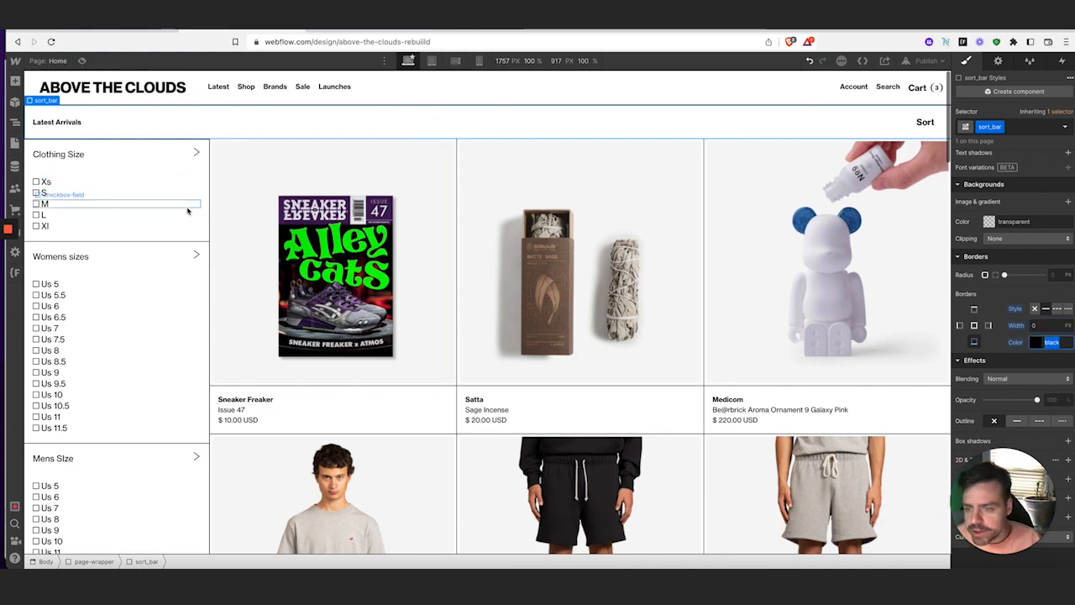
Give products_wrapper a 1 px black border on all sides
click(14, 123)
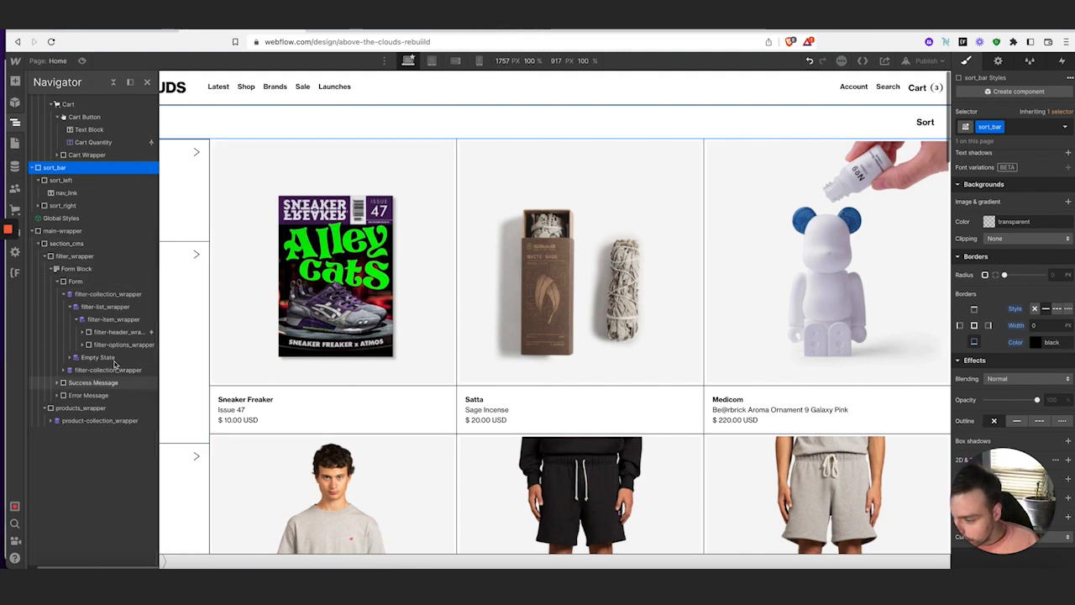
click(89, 407)
click(974, 325)
click(1049, 325)
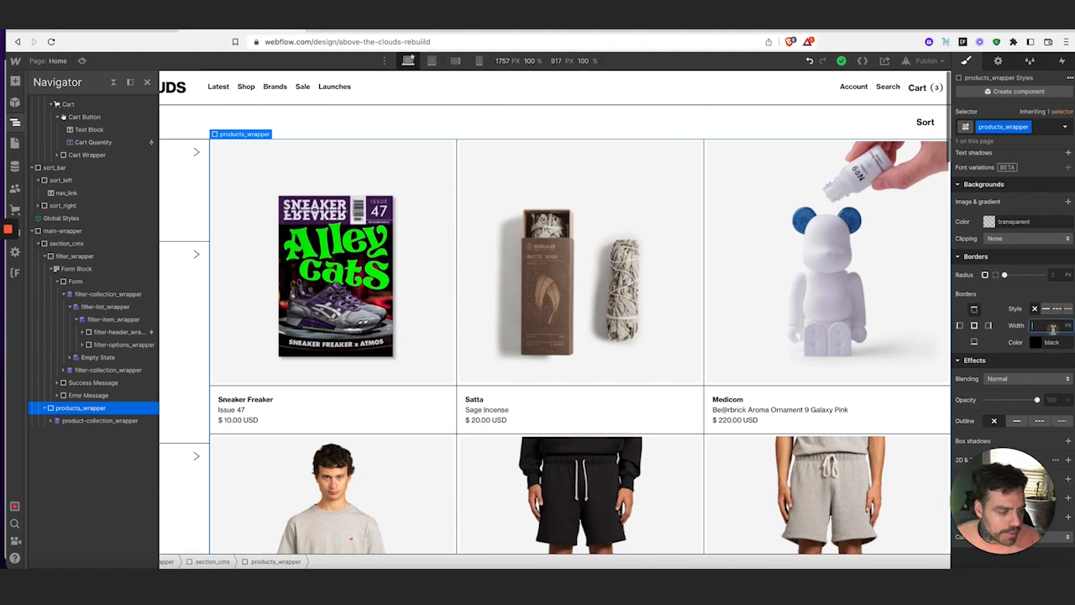
text(1)
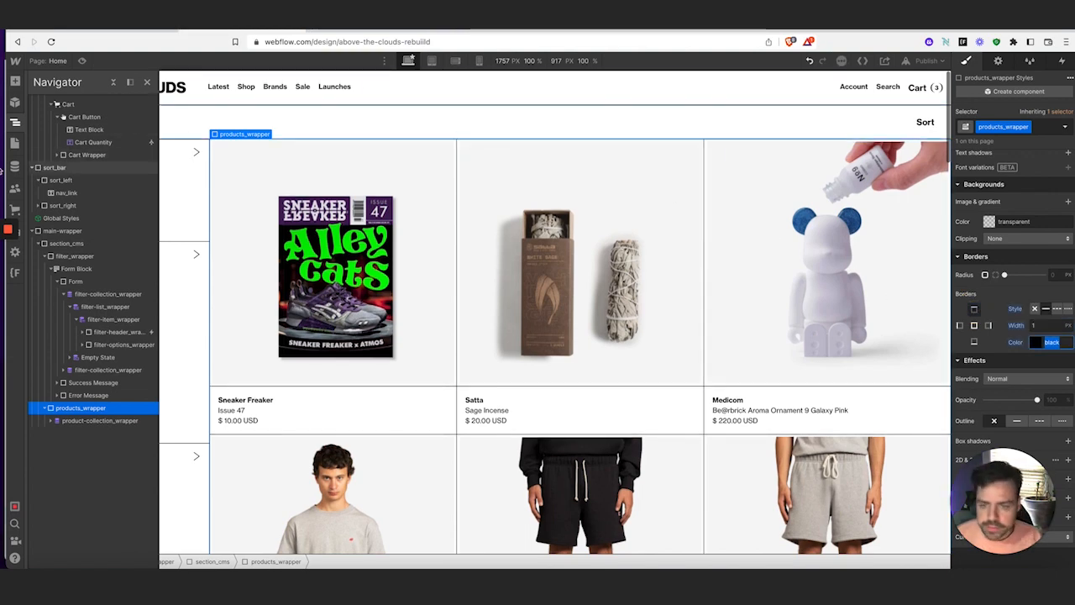
click(14, 125)
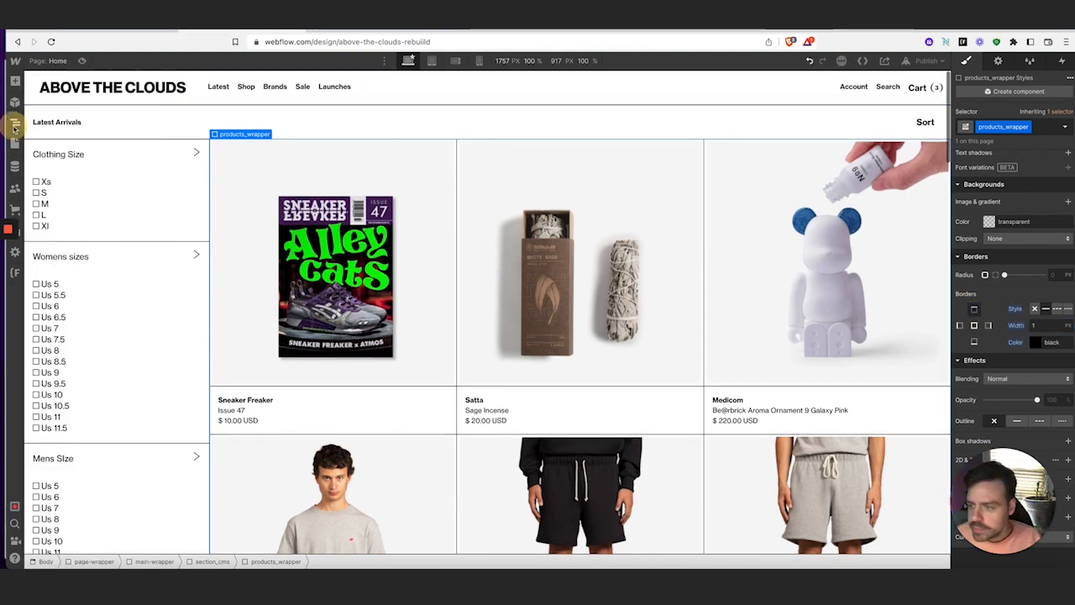
Preview the rebuild, then collapse the live store's Men's, Women's size and Brand filters for comparison
click(81, 61)
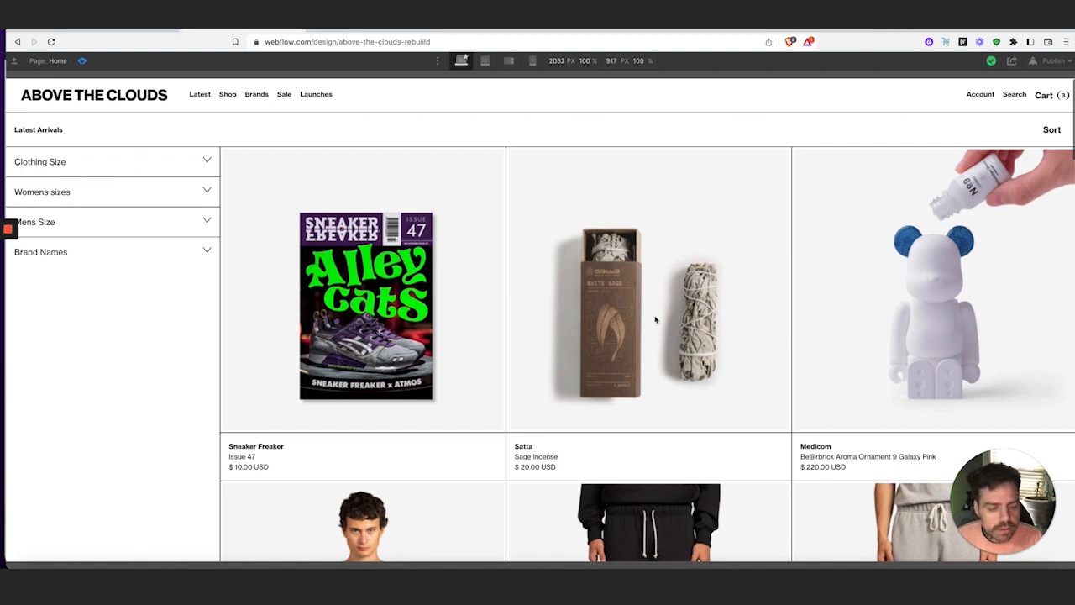
click(81, 62)
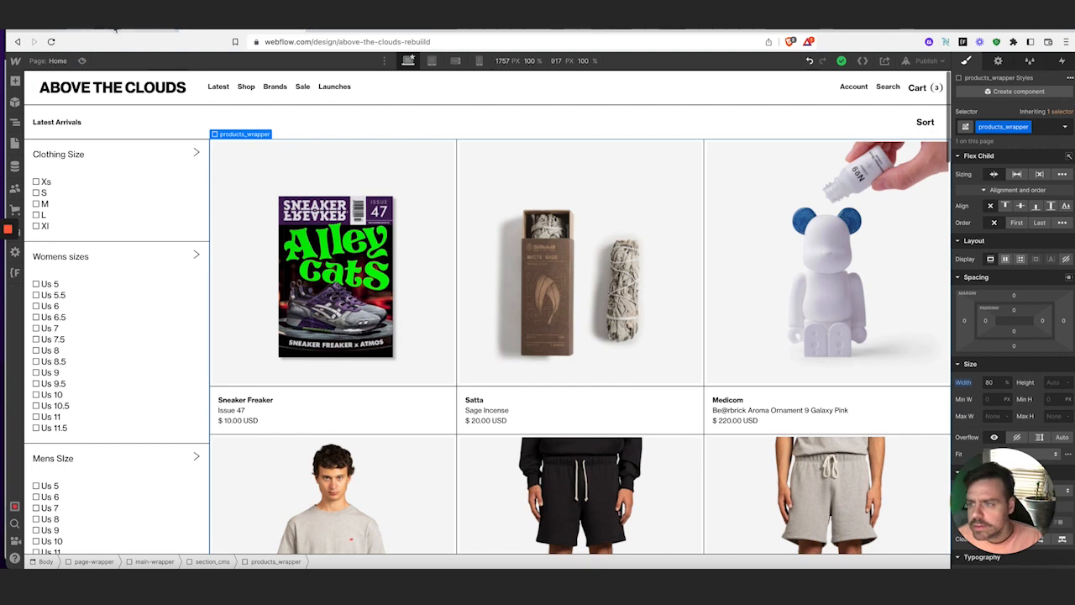
click(115, 29)
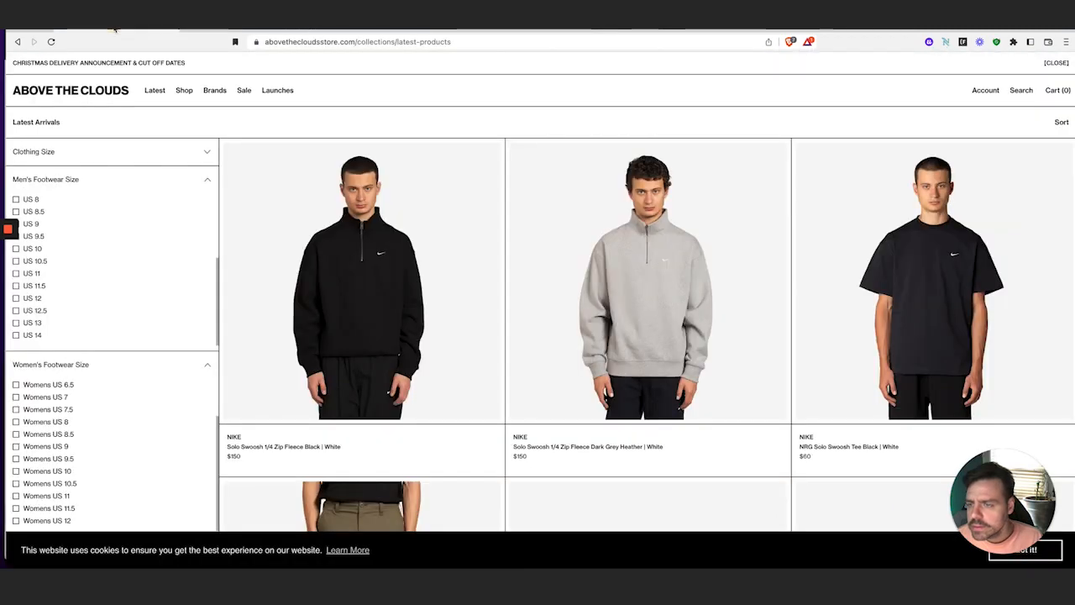
click(186, 187)
click(190, 212)
click(194, 248)
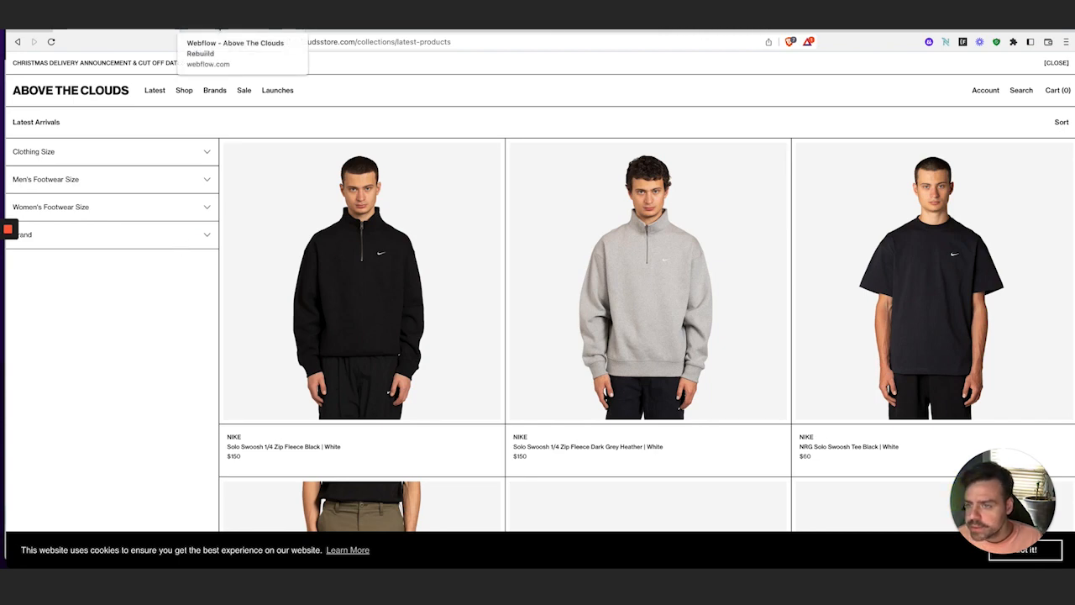
click(214, 33)
Select the Brand filter item wrapper in the element tree, collapsing its header and options
scroll(160, 427, down, 10)
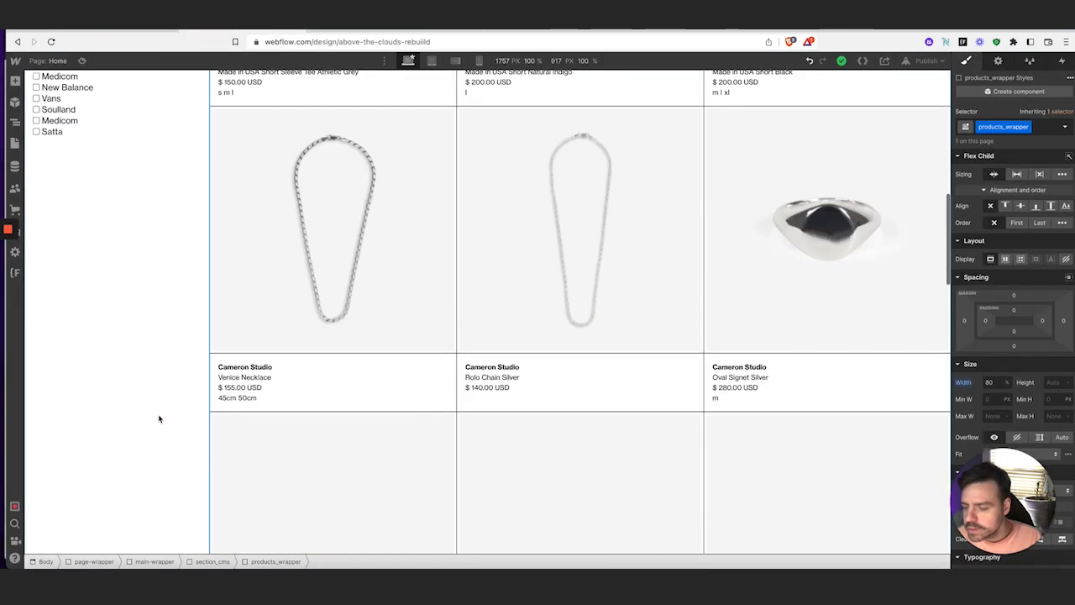
scroll(120, 232, up, 1)
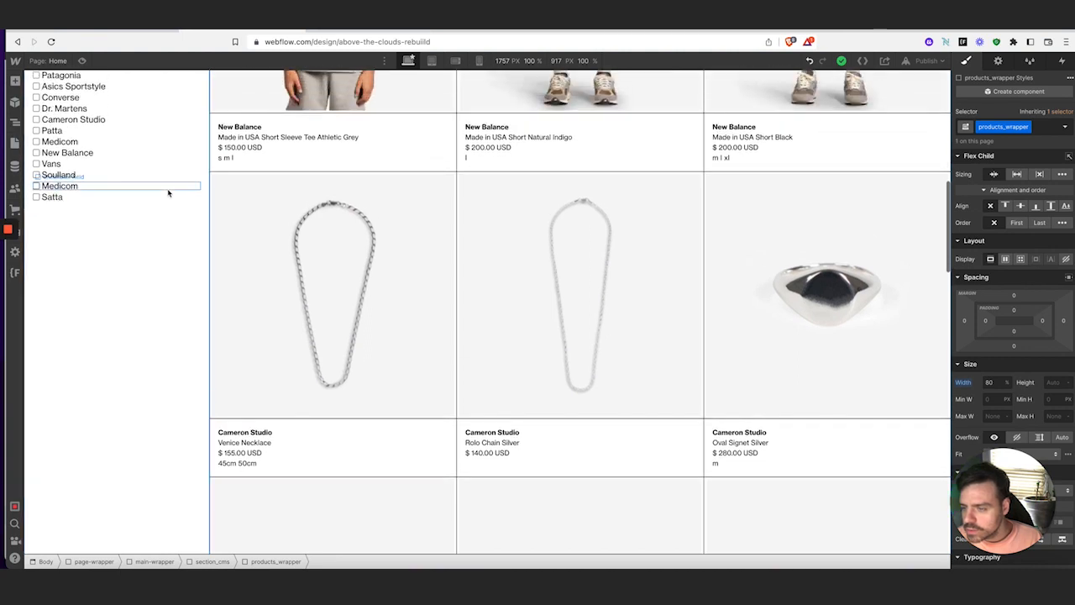
click(170, 190)
click(173, 206)
scroll(152, 201, up, 2)
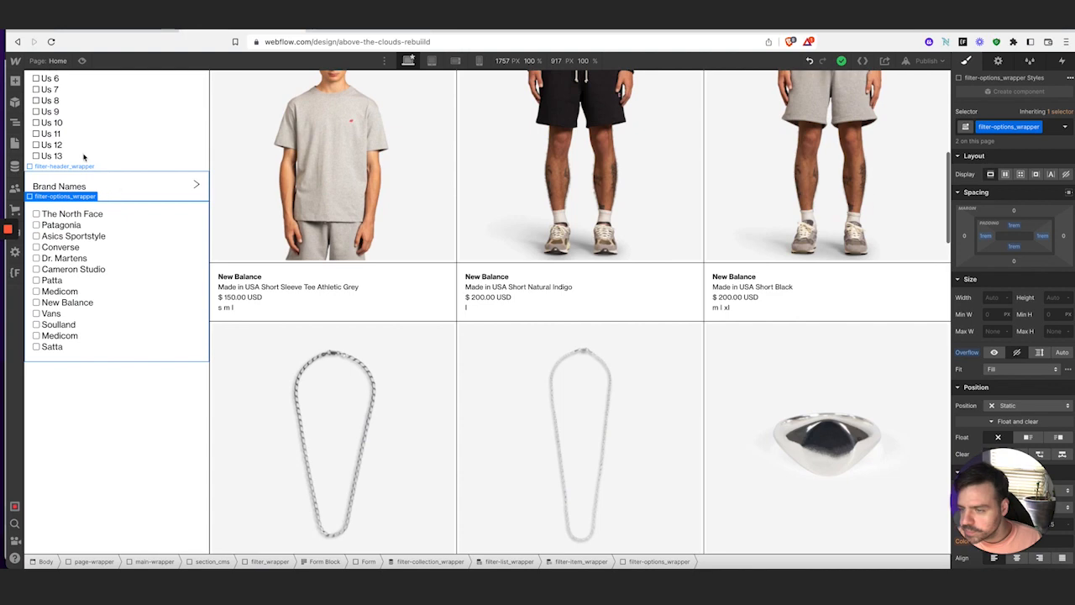
click(15, 124)
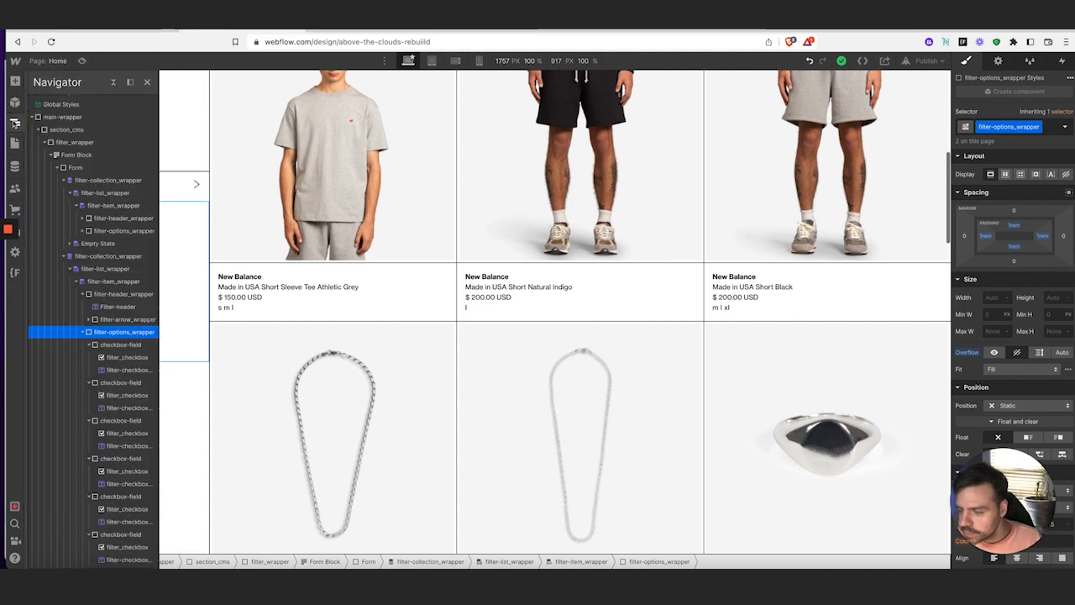
click(84, 333)
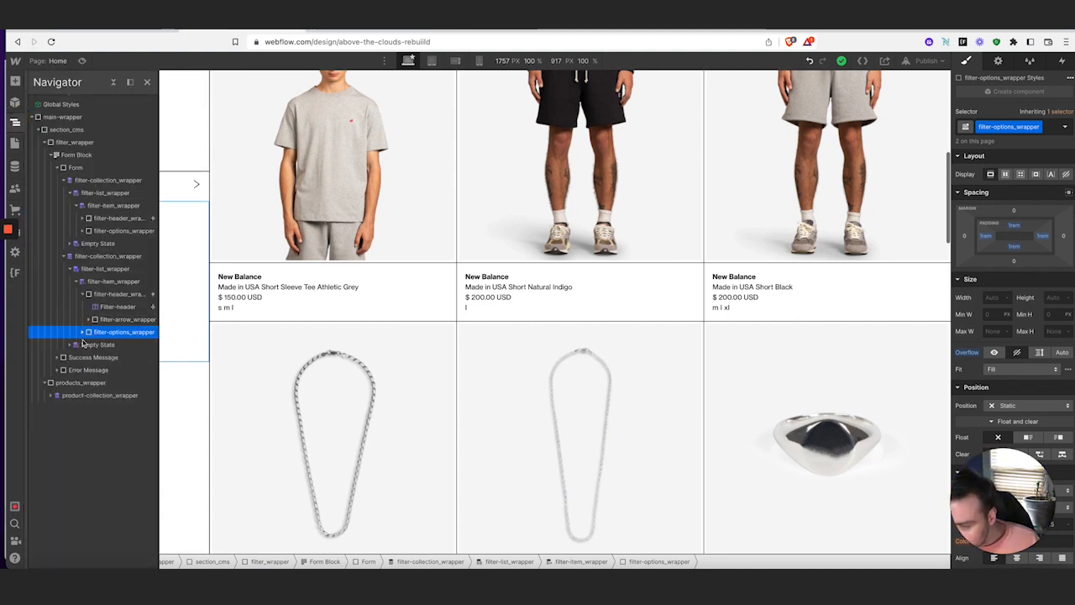
click(83, 294)
click(115, 281)
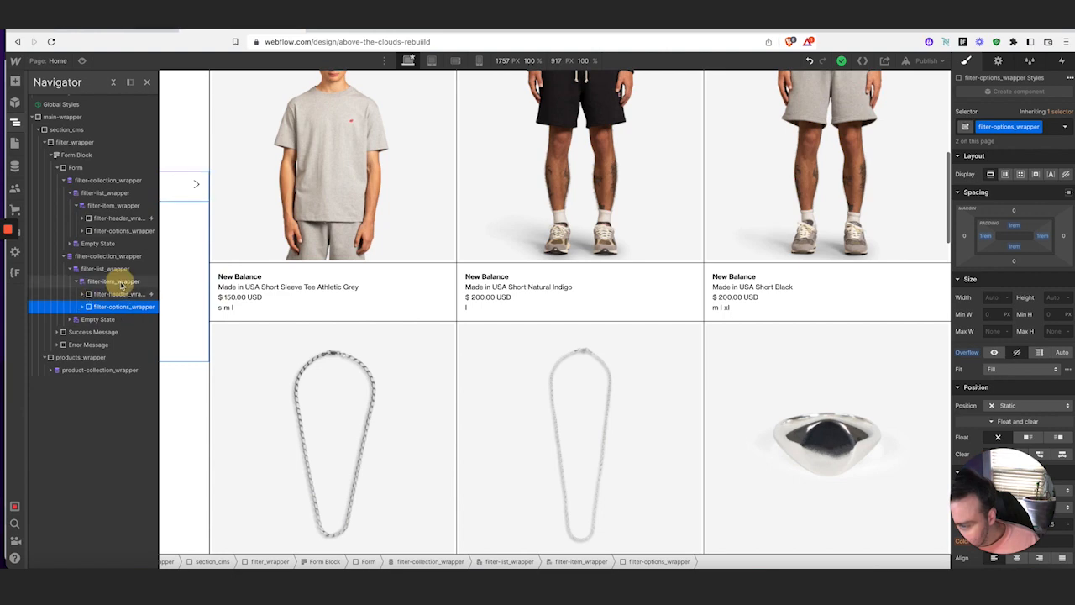
Add a div block inside the Brand filter item with 100% width
click(15, 81)
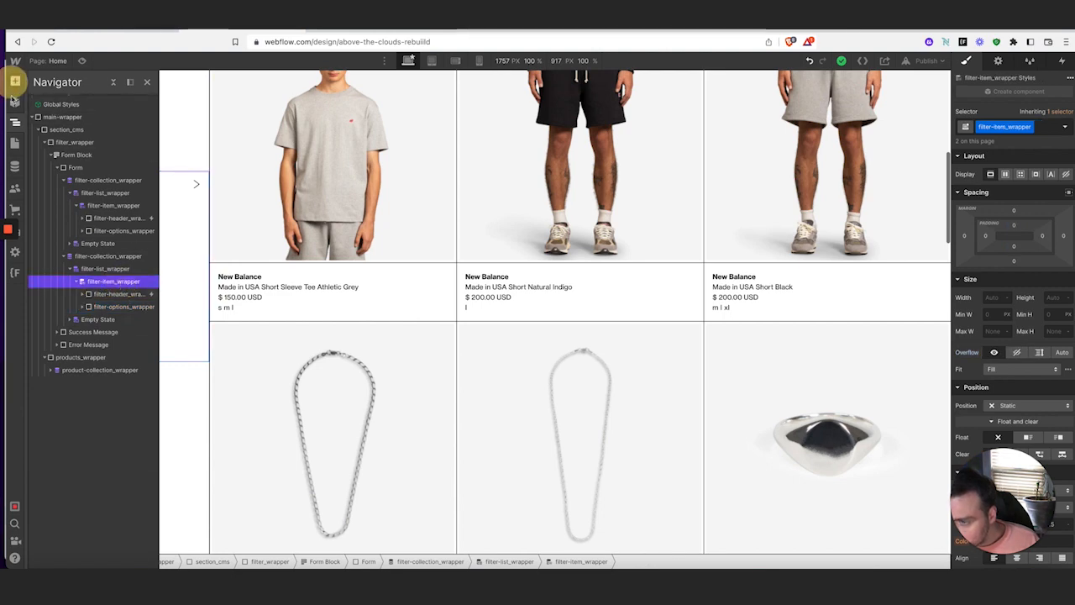
click(50, 277)
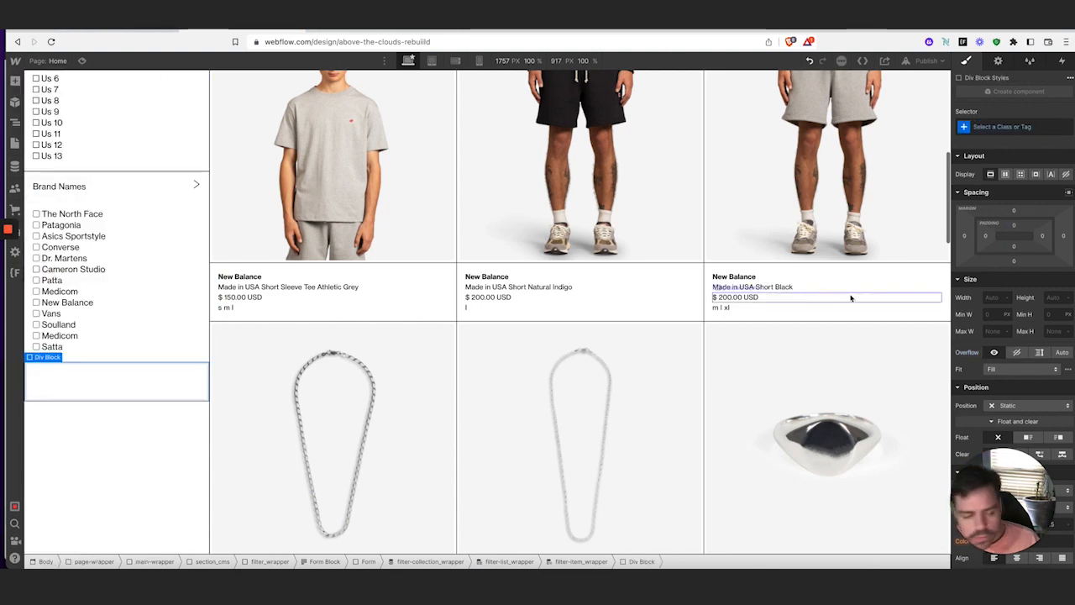
click(989, 298)
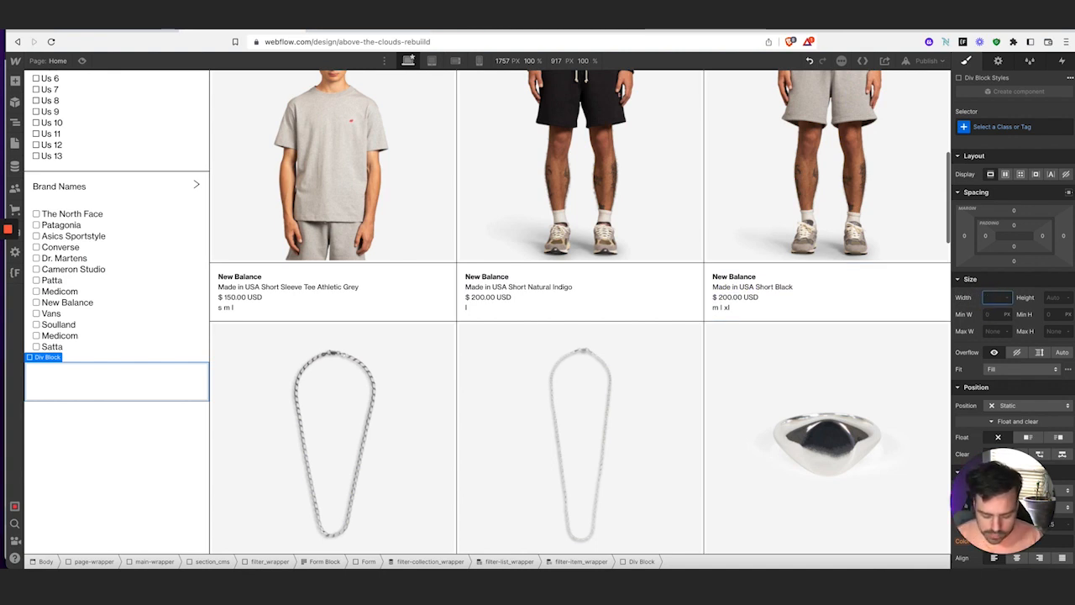
text(100)
key(Tab)
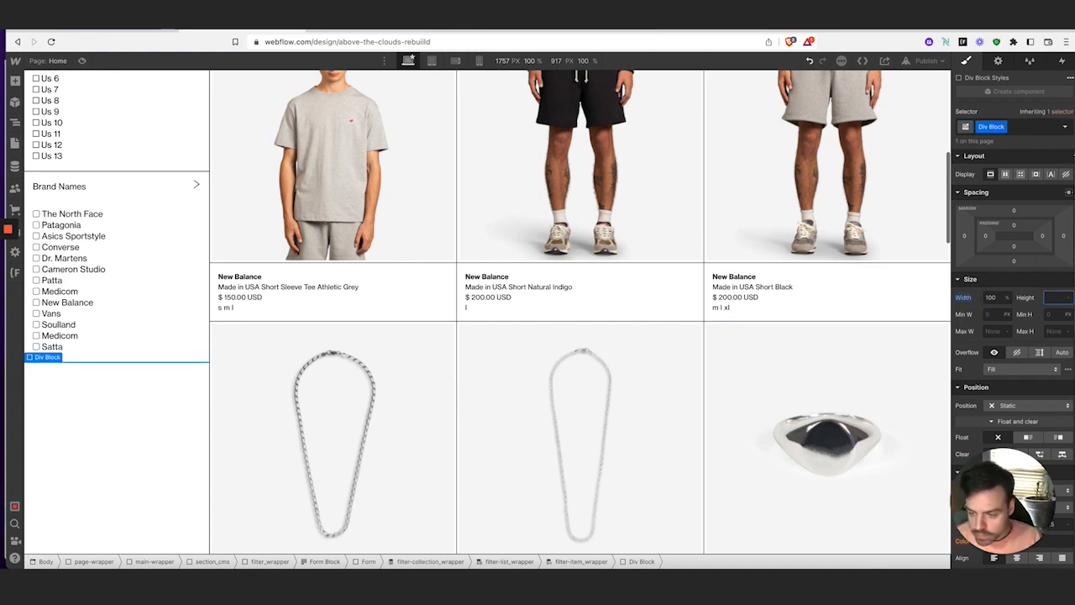
Give the div the class border-bottom with a 1px black bottom border
click(1004, 126)
click(1006, 141)
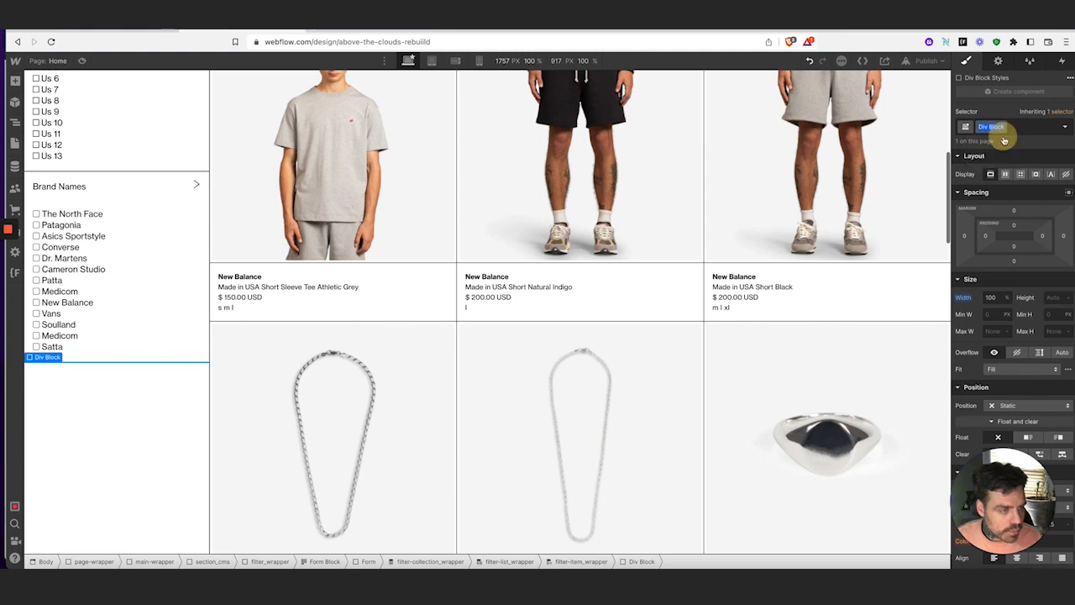
text(border-bottom)
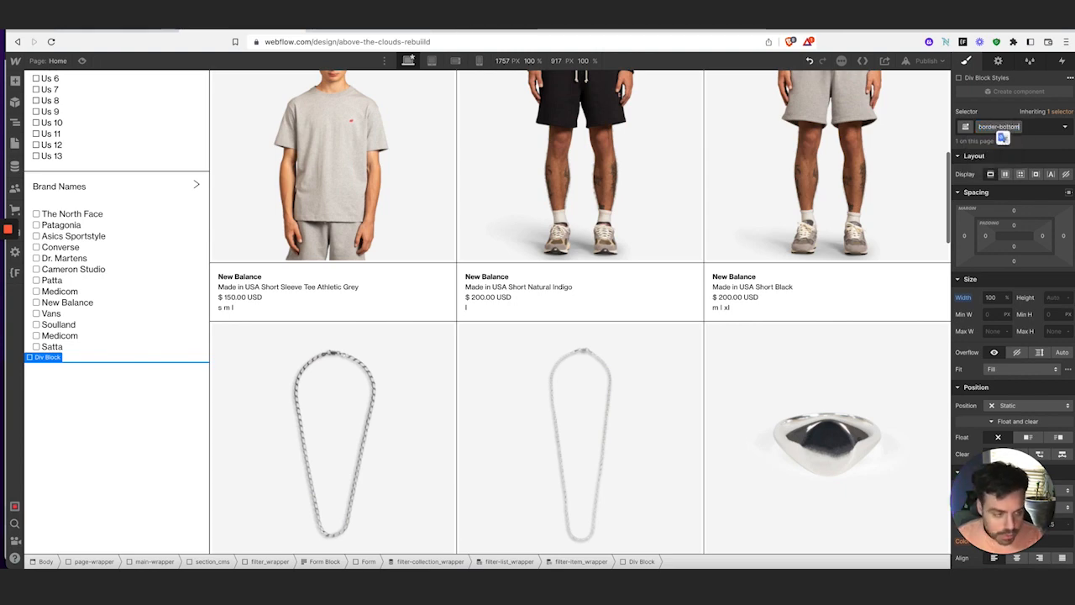
key(Return)
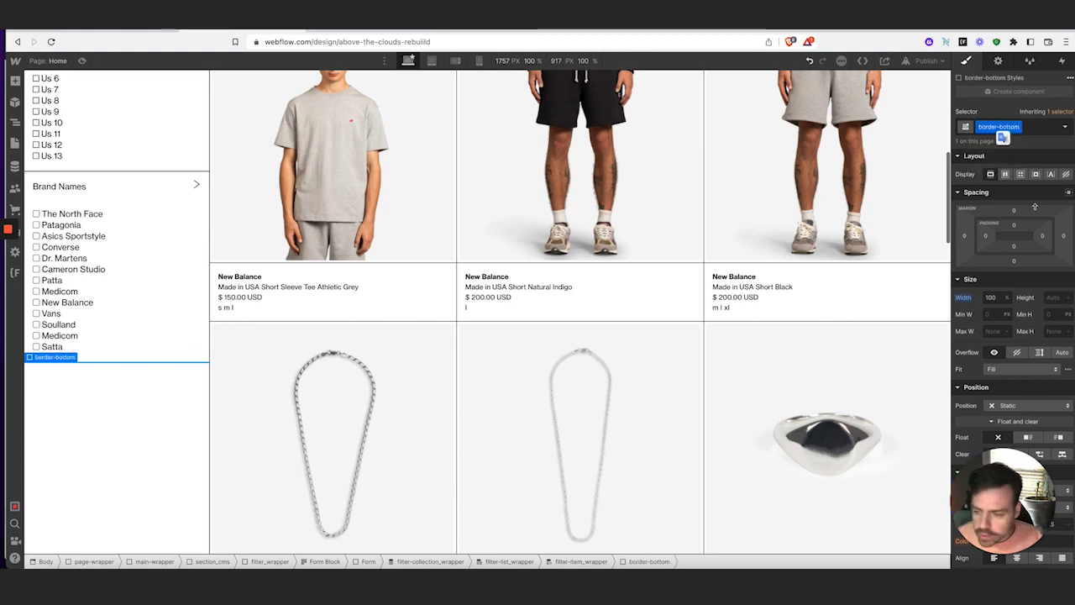
scroll(1024, 336, down, 5)
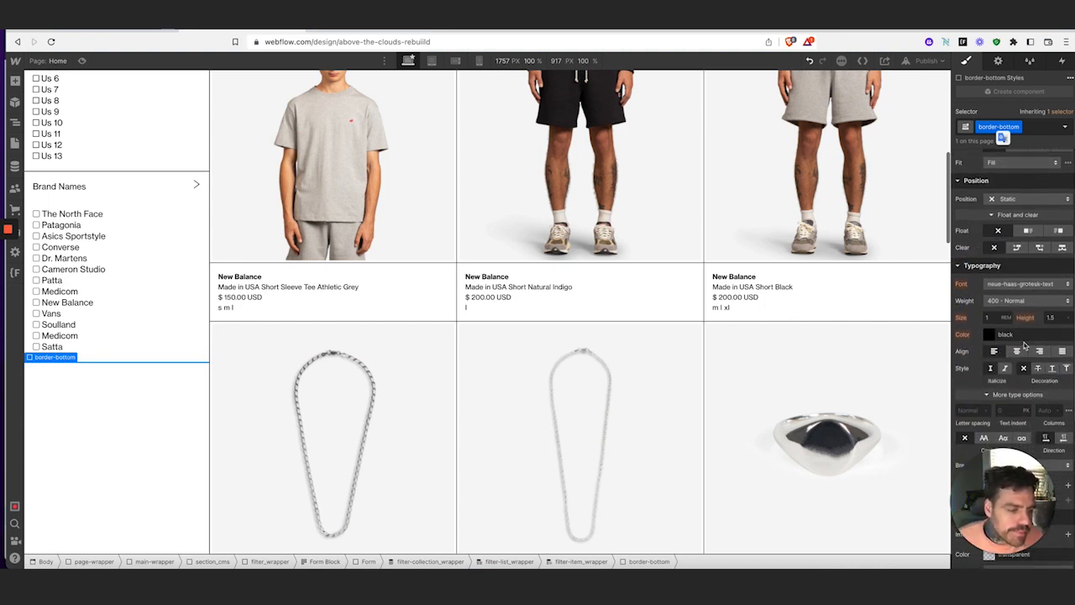
scroll(1024, 345, down, 5)
click(974, 357)
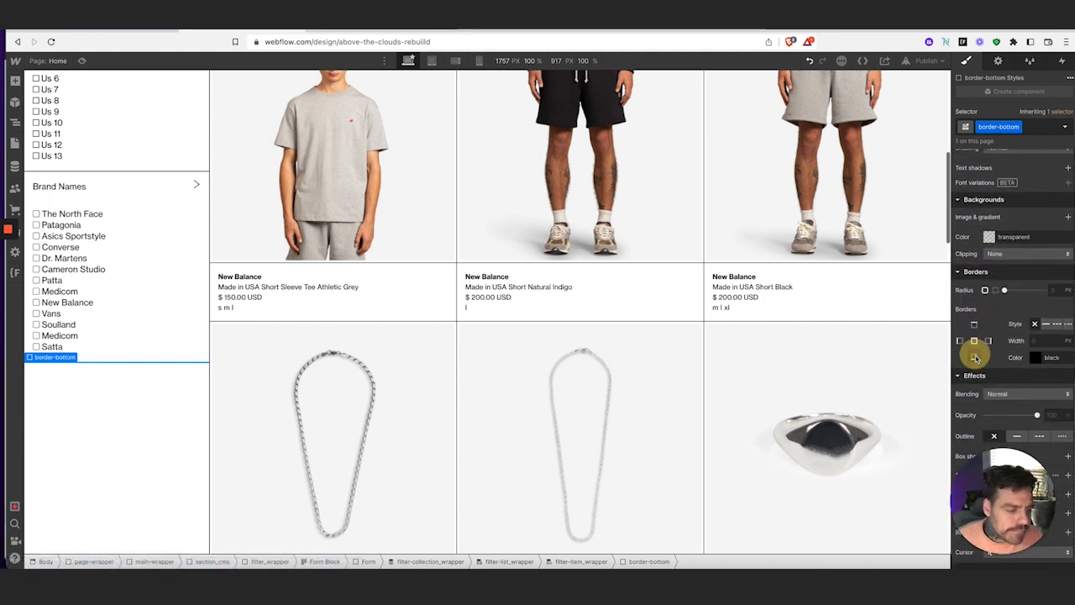
click(1042, 341)
text(1)
key(Tab)
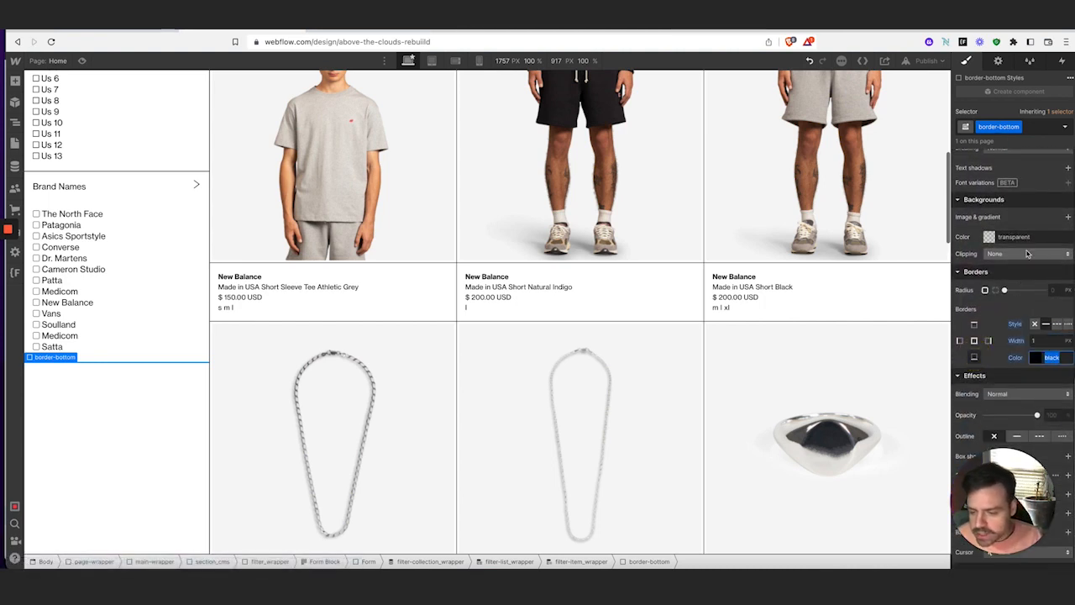
Preview and expand then collapse the Brand Names, Mens, Womens and Clothing Size filters
click(81, 60)
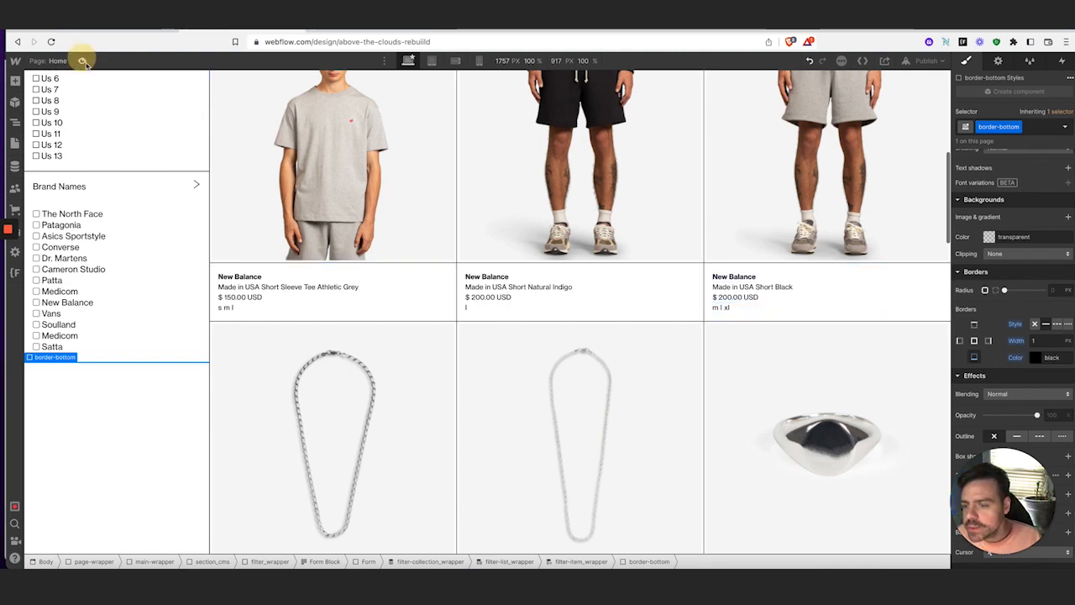
scroll(336, 254, up, 10)
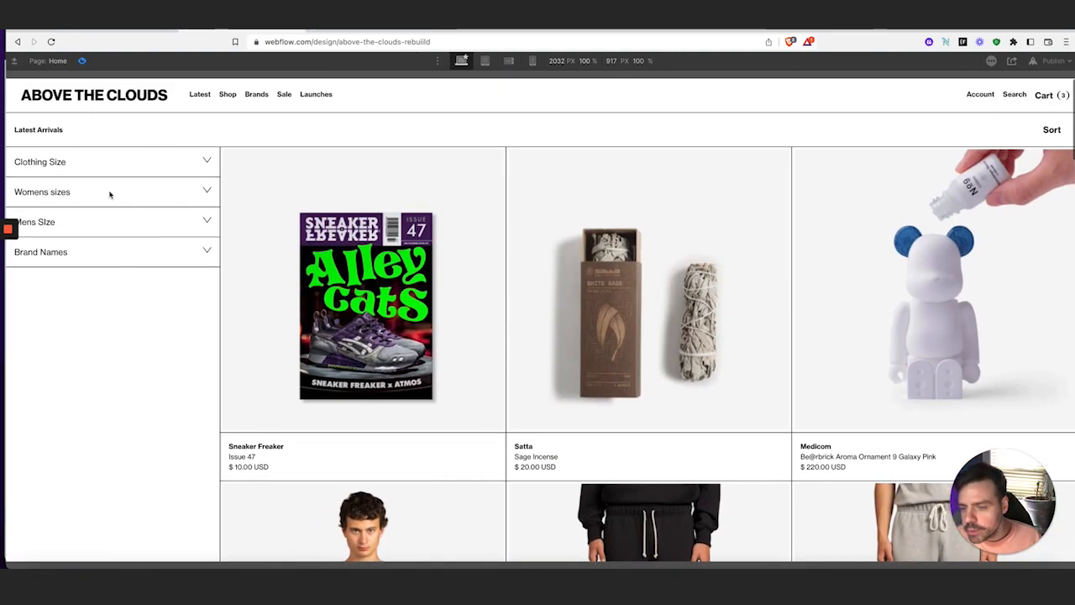
click(168, 249)
click(168, 248)
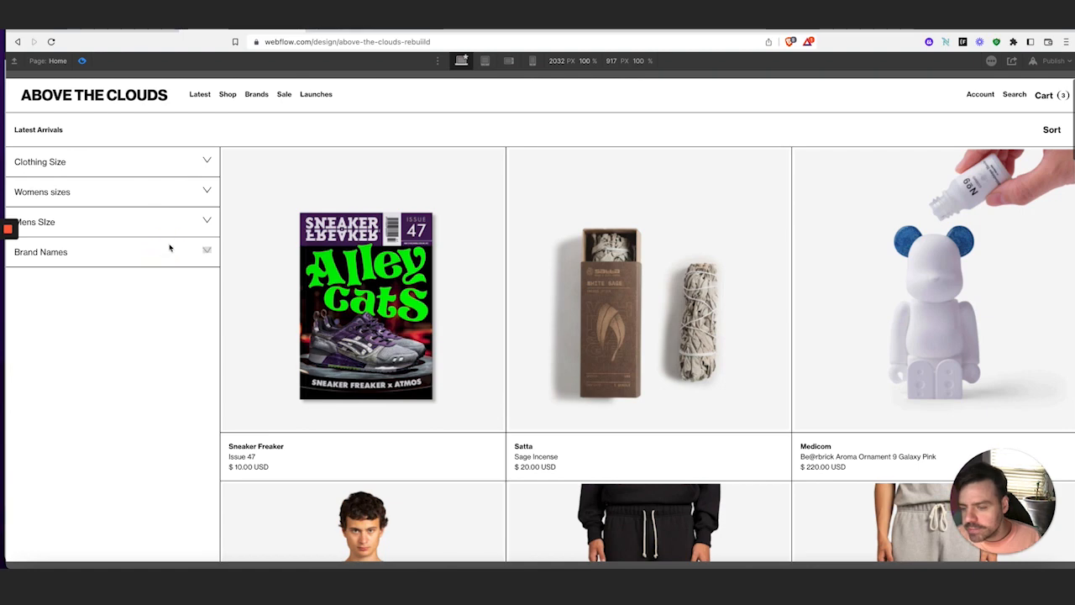
click(175, 221)
click(175, 219)
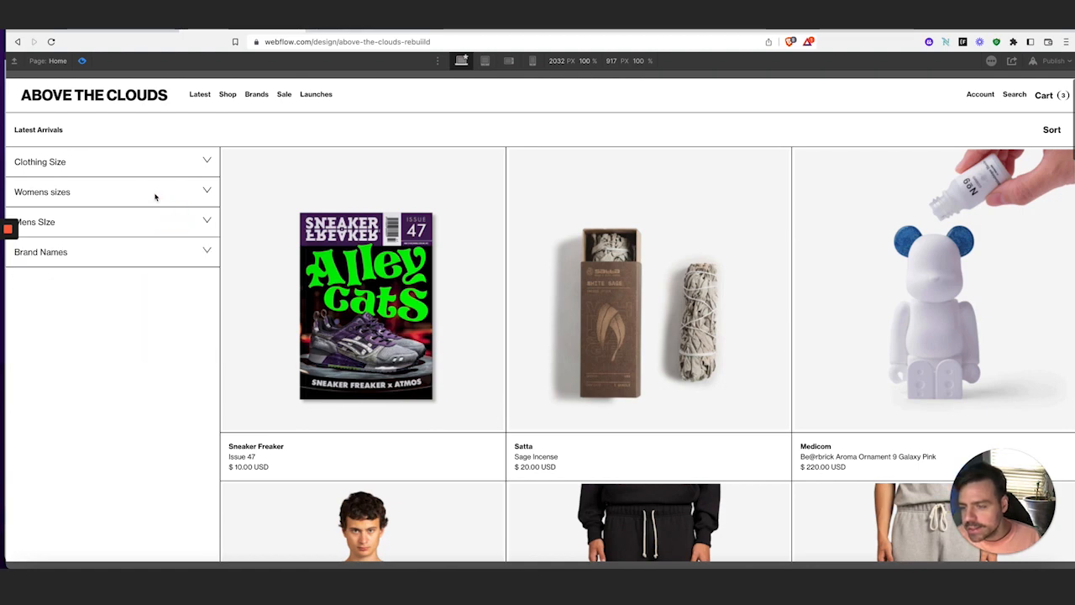
click(155, 196)
click(155, 193)
click(159, 164)
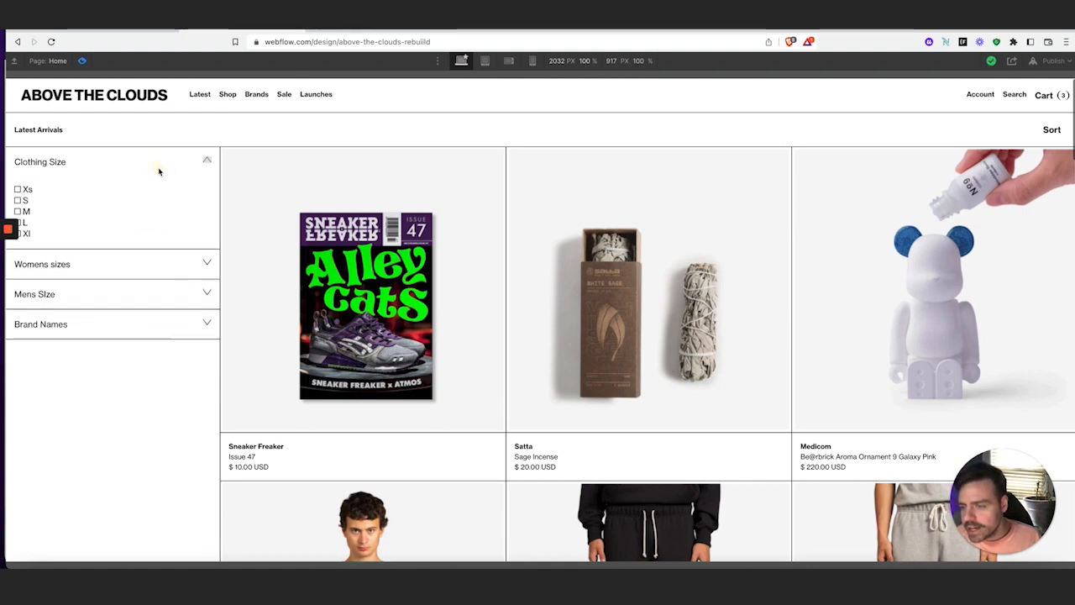
click(159, 167)
click(82, 62)
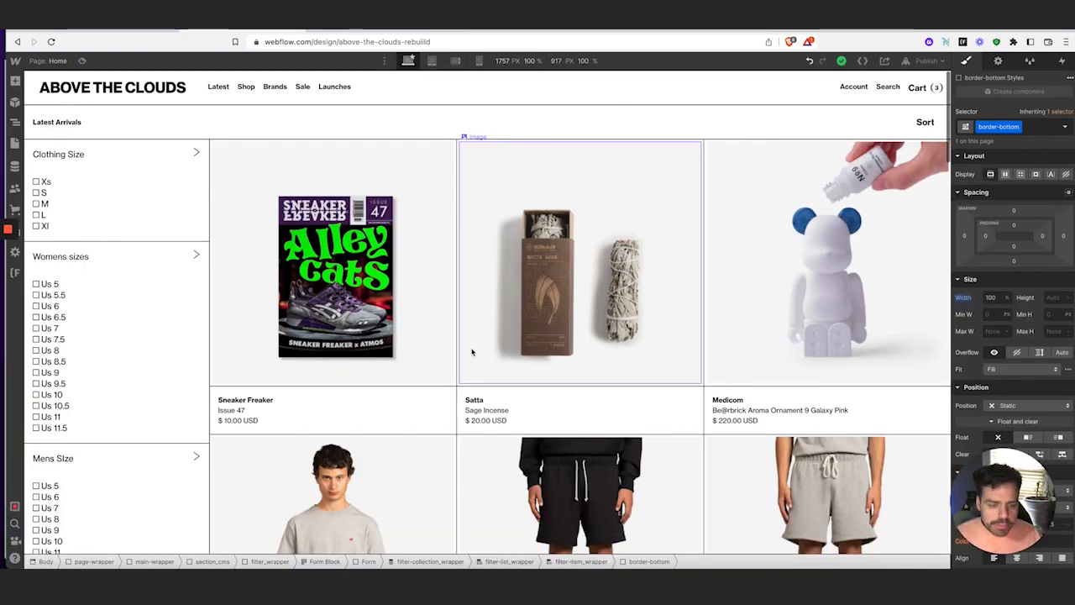
scroll(472, 353, down, 6)
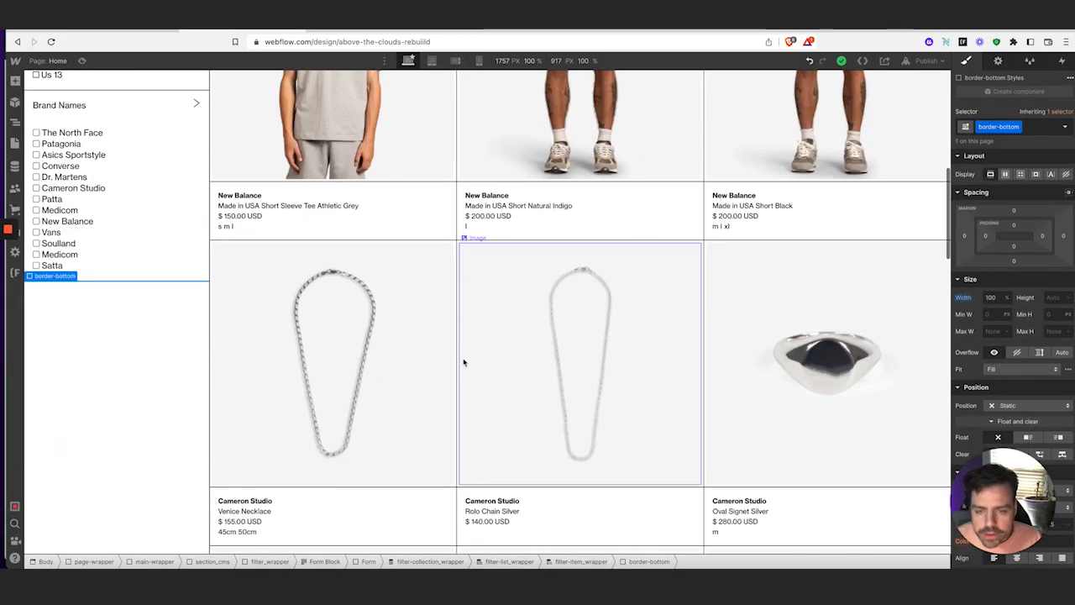
scroll(463, 362, up, 4)
scroll(639, 409, down, 4)
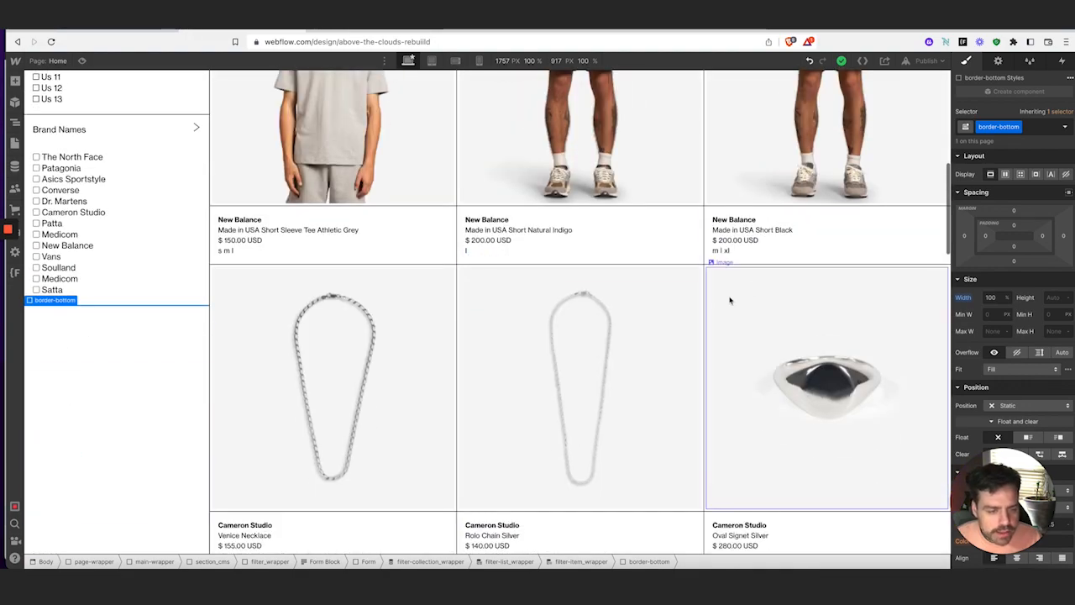
scroll(837, 340, up, 6)
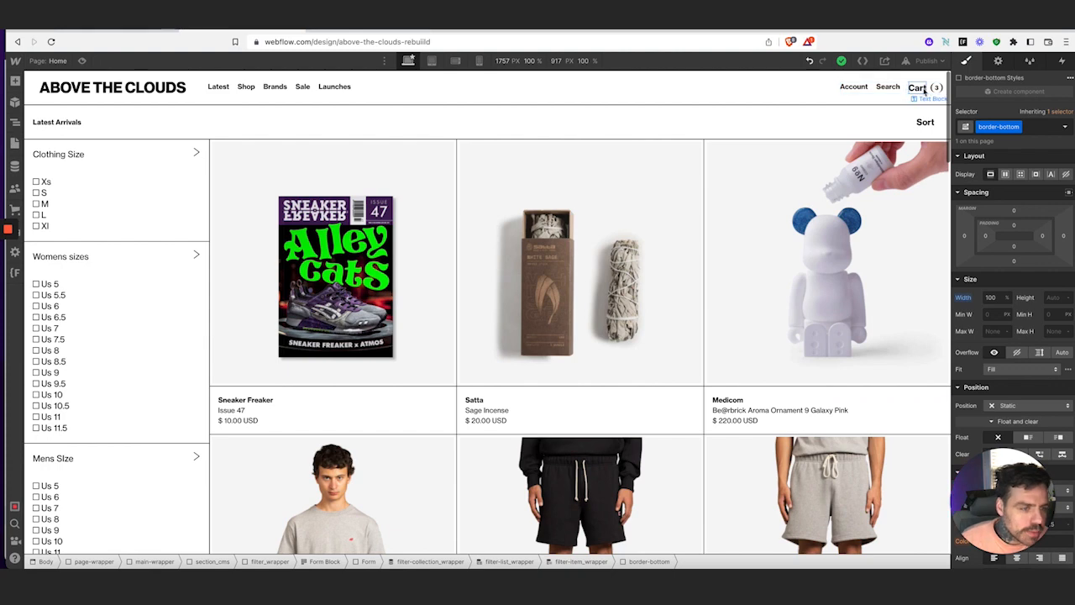
Replace the Cart text's class with nav_link and set its text colour to black
click(918, 90)
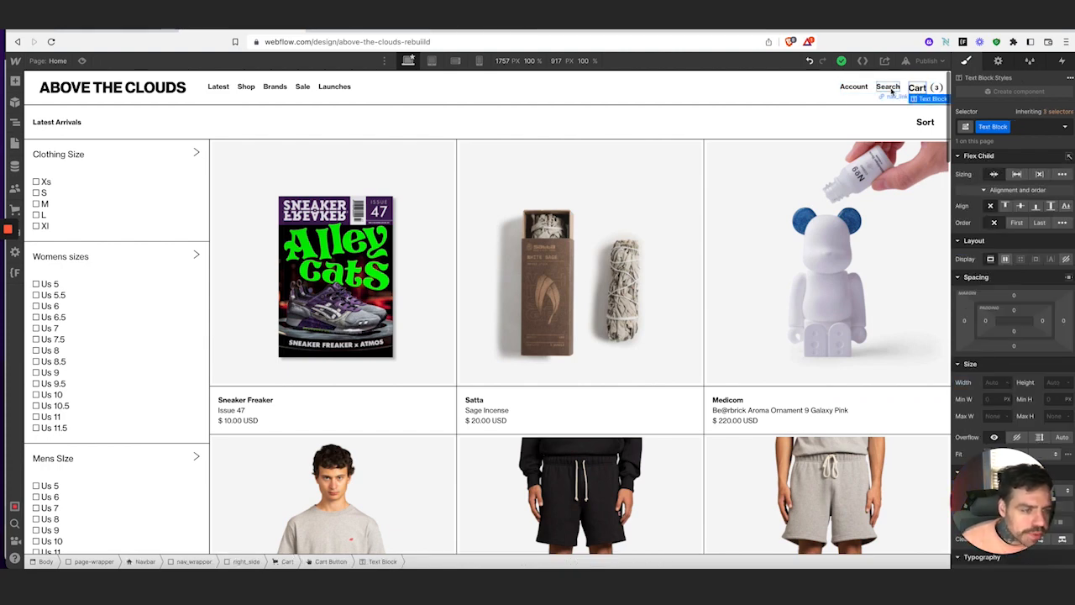
click(890, 89)
click(917, 88)
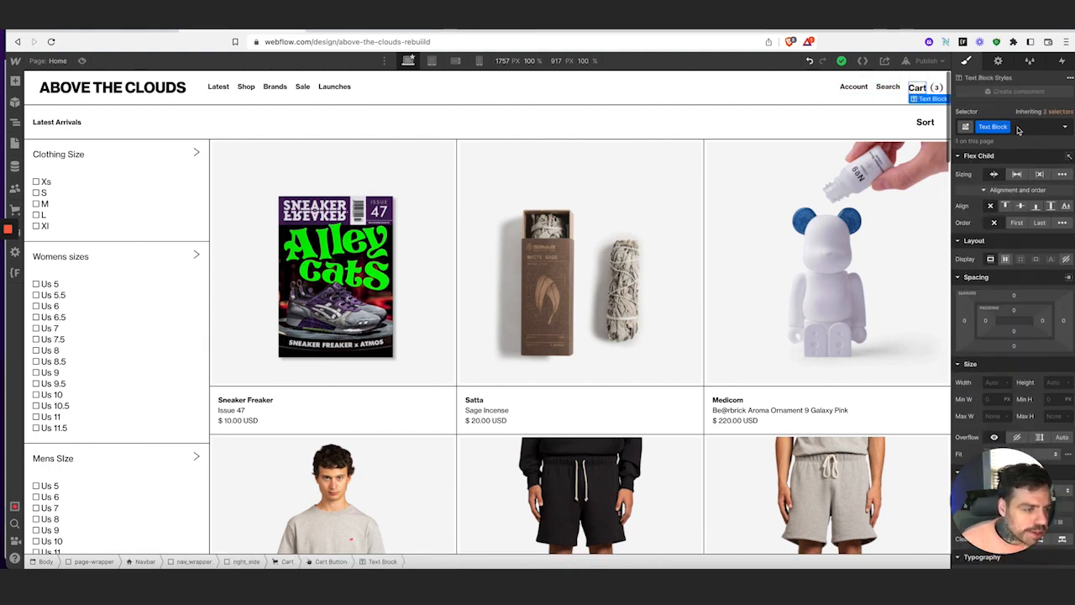
click(1017, 127)
key(BackSpace)
text(nav)
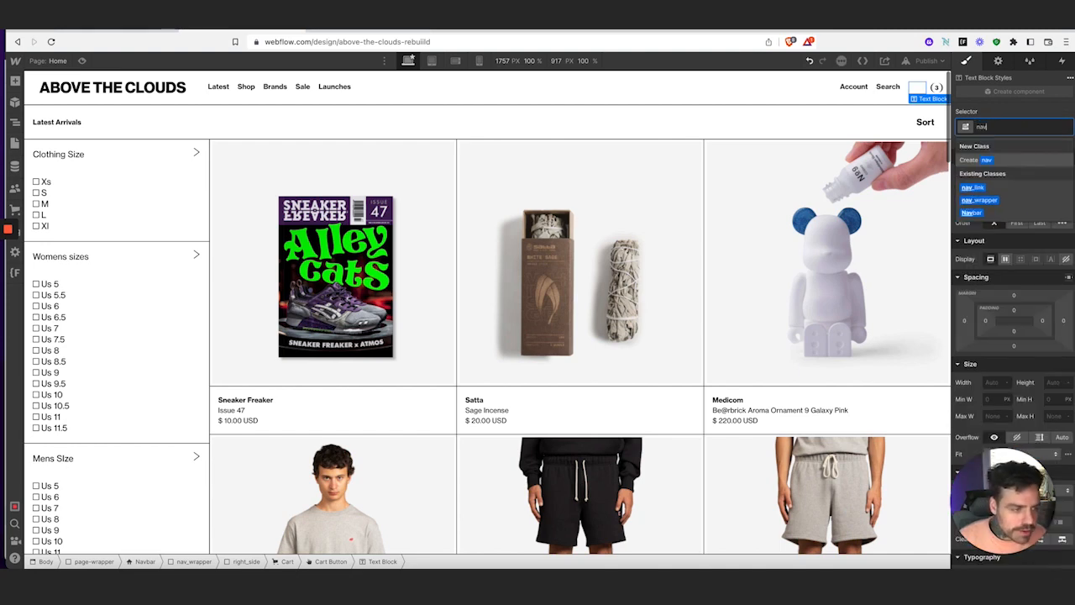
text(_link)
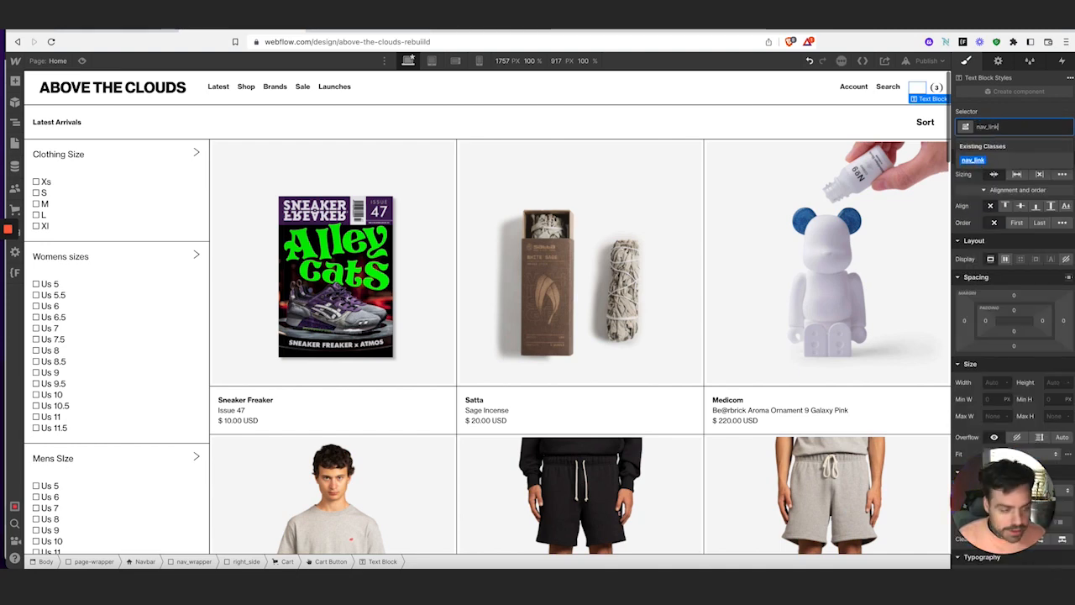
key(Return)
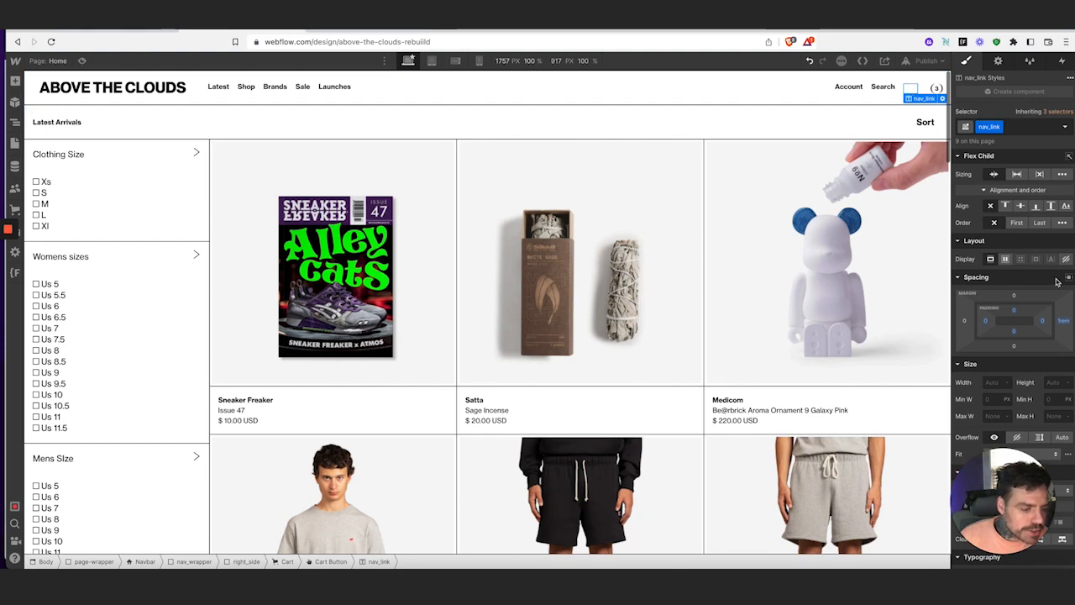
scroll(1056, 281, down, 6)
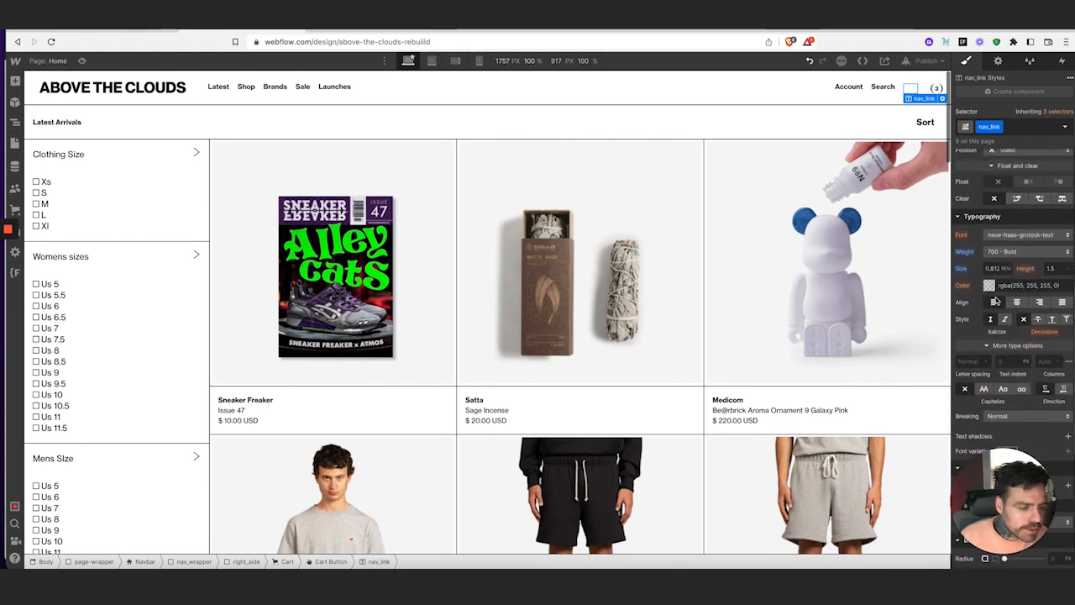
click(989, 286)
drag(988, 343, 935, 403)
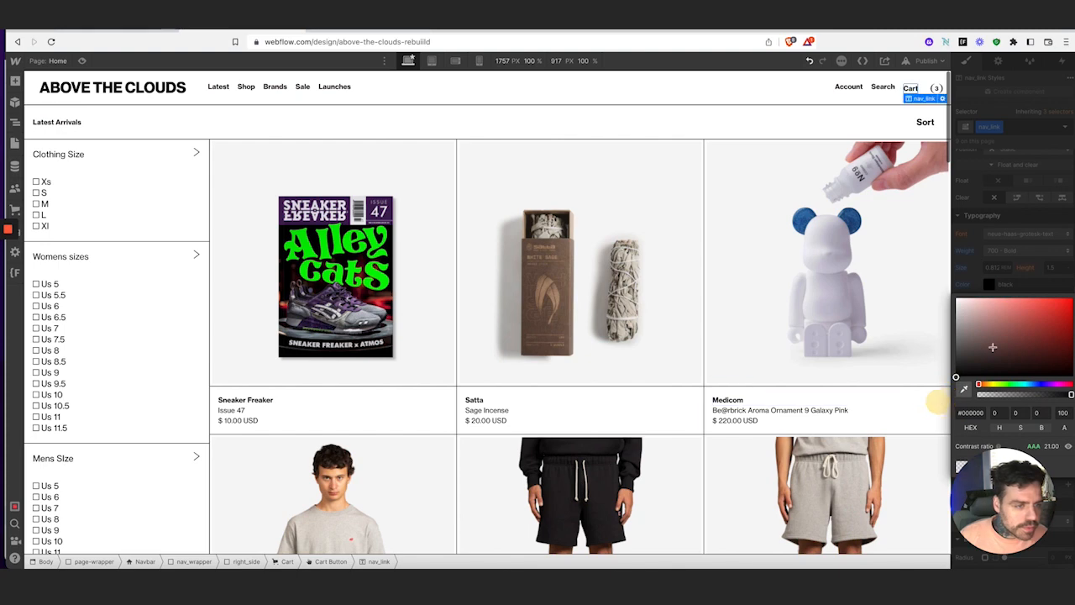
click(1038, 210)
scroll(1038, 210, up, 5)
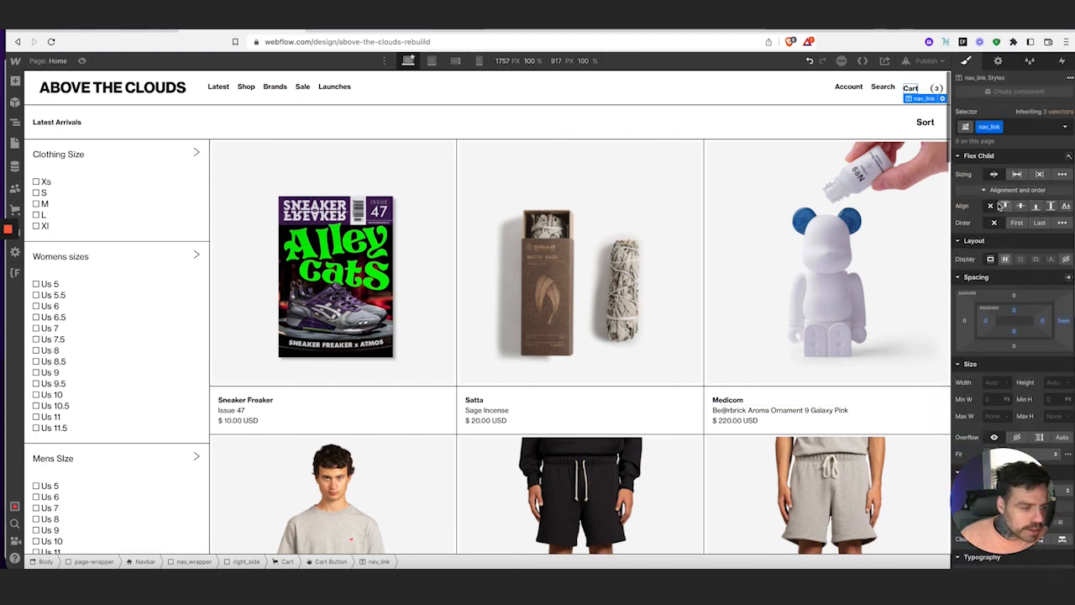
Set the nav_link links, via Search, to Display Block
click(883, 89)
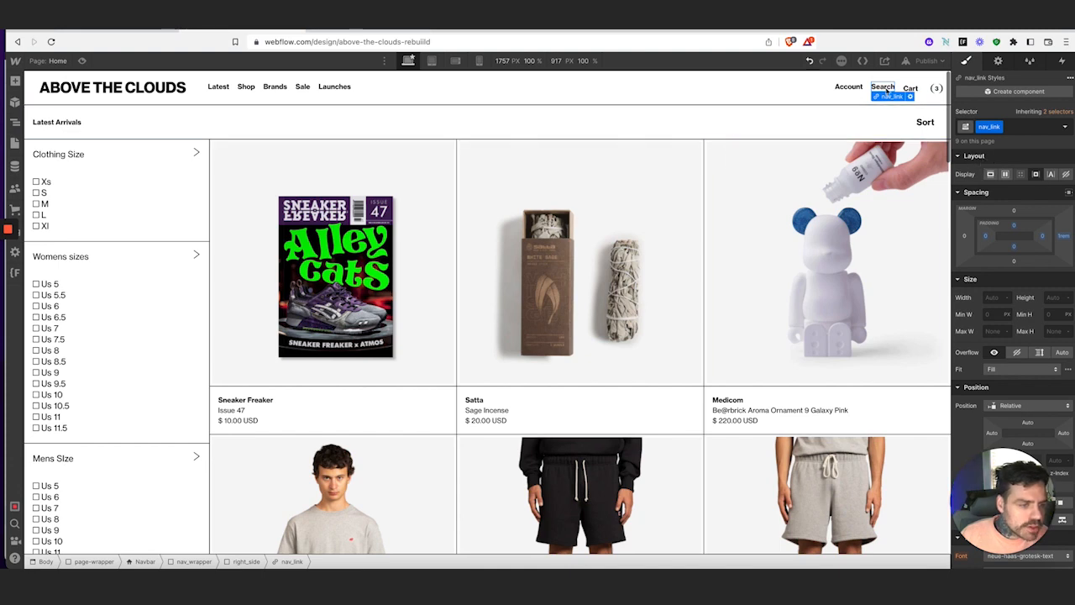
click(910, 91)
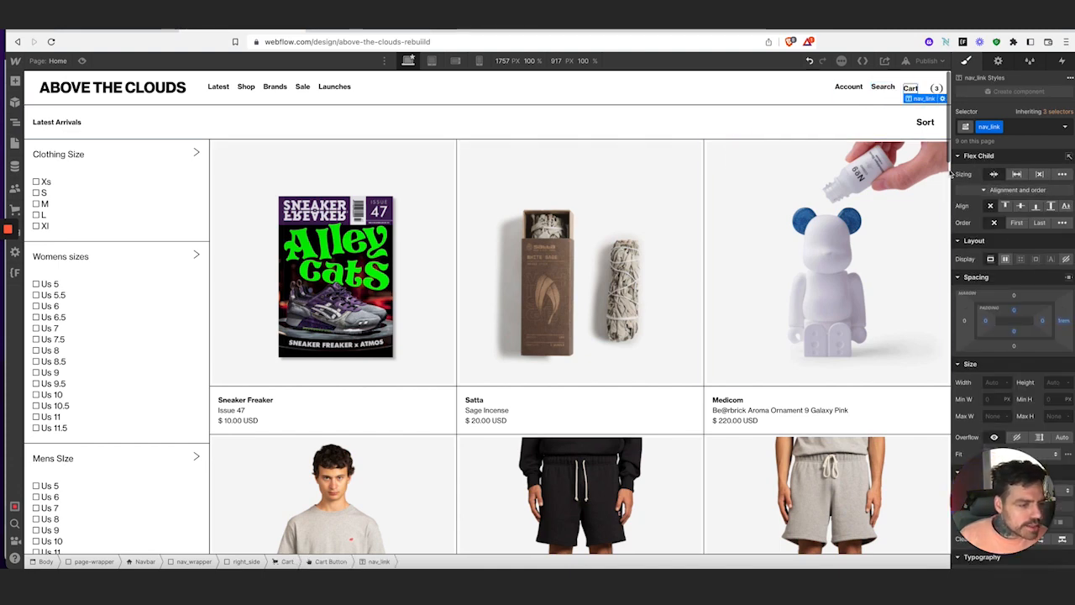
click(883, 87)
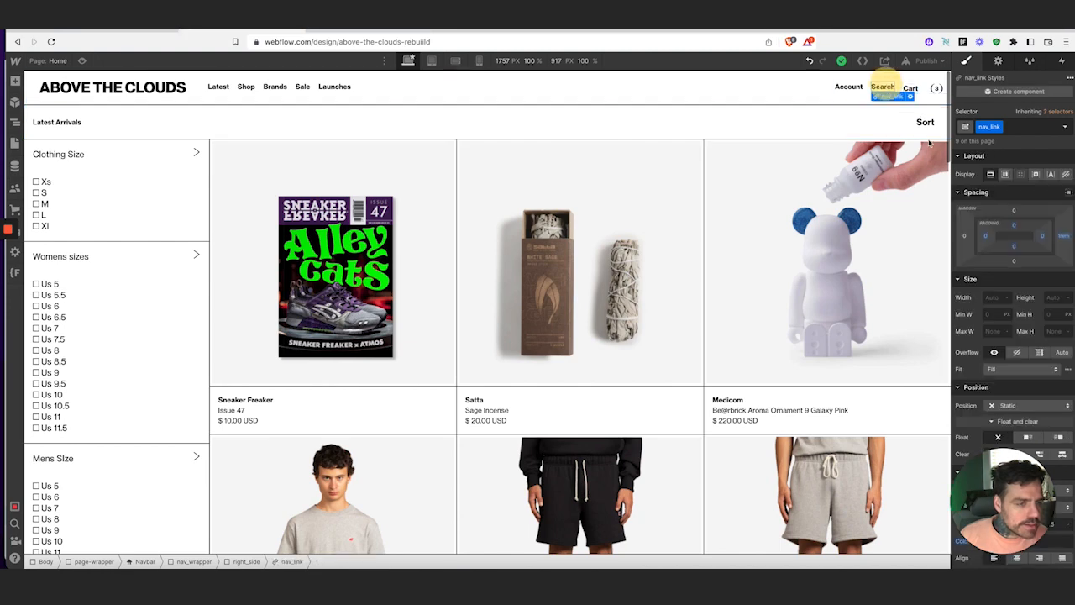
click(990, 175)
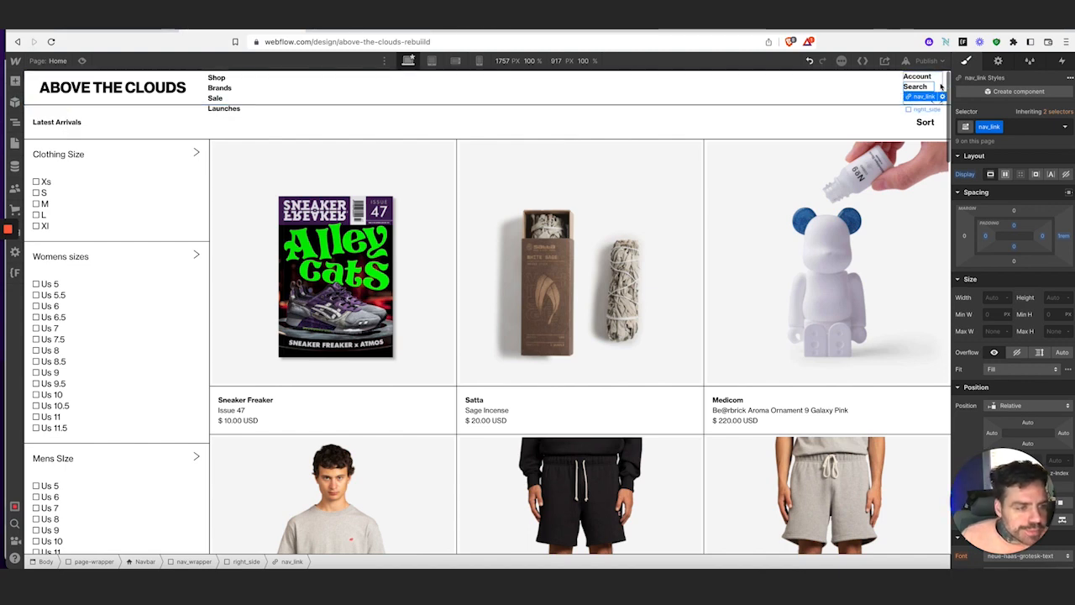
Set right_side to Flex with Align center, and the Nav Menu to Flex display
click(942, 88)
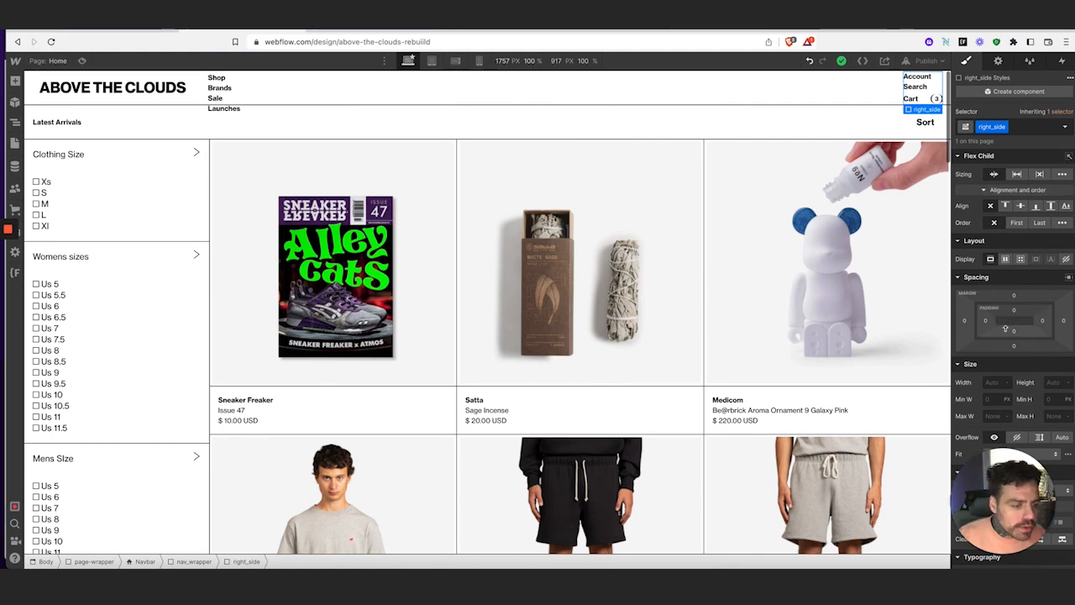
click(1006, 258)
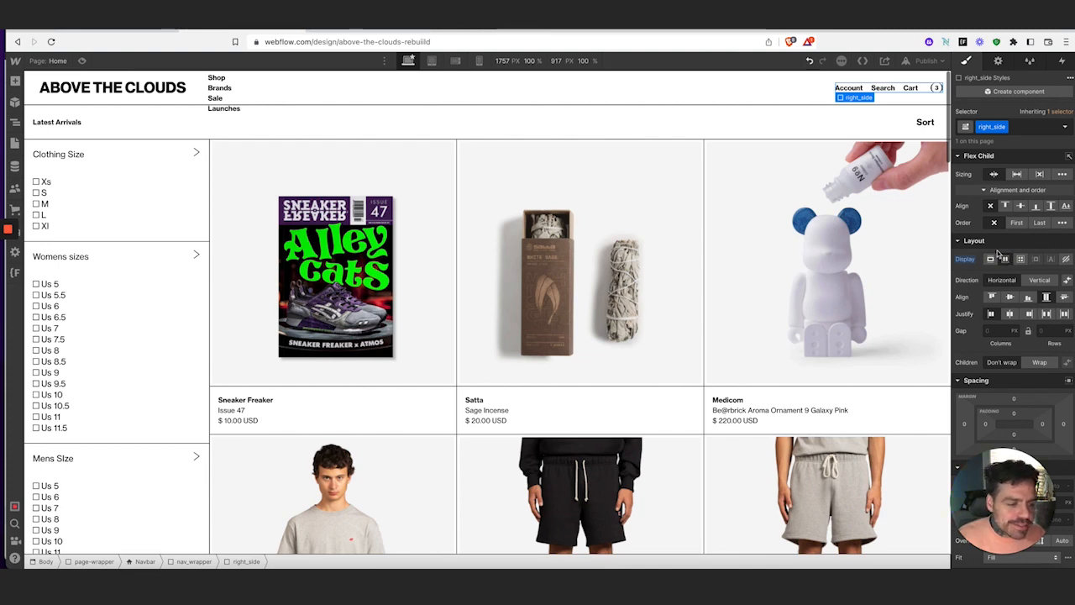
click(1010, 296)
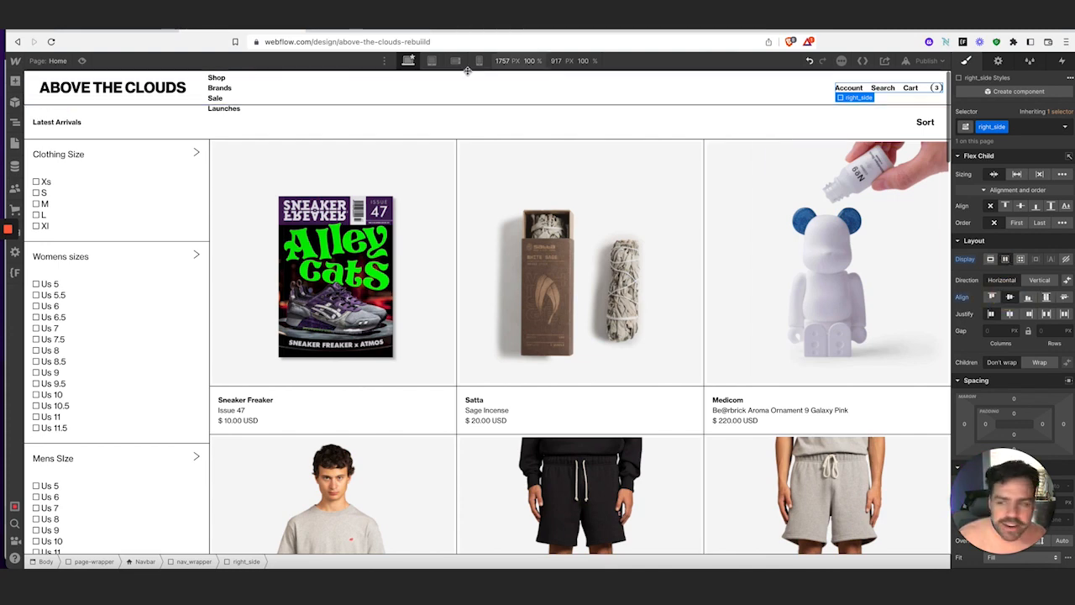
click(244, 97)
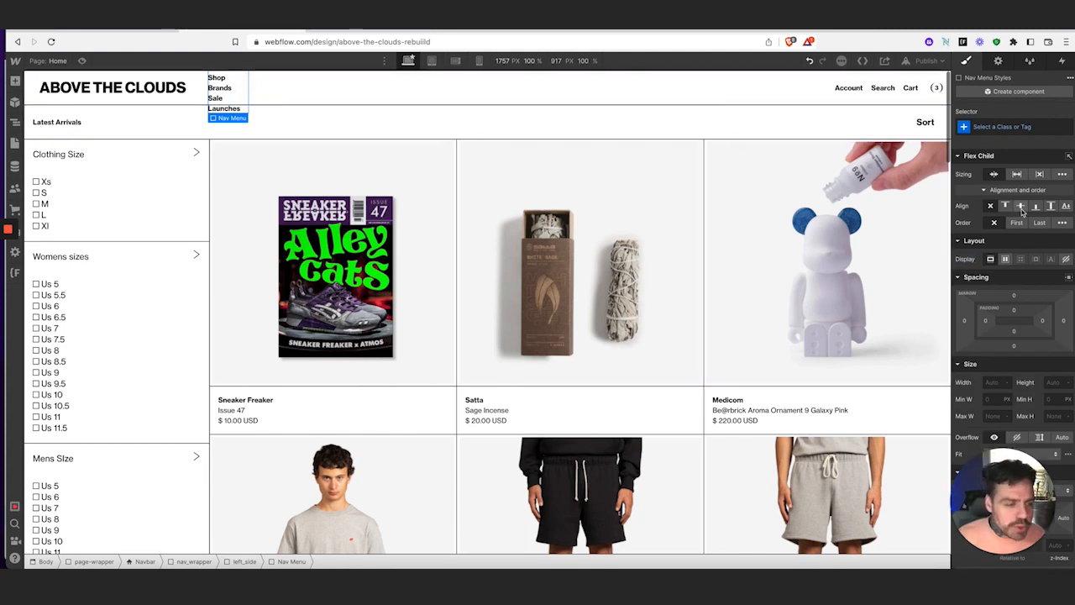
click(1006, 259)
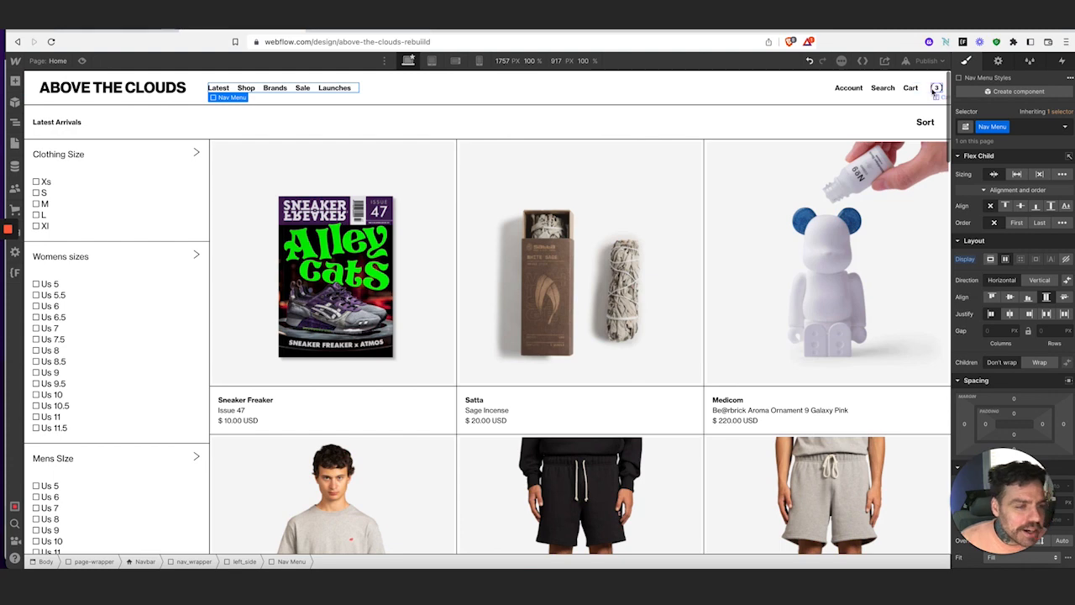
Select the Cart link and try a 0 right margin on nav_link, then undo it
click(927, 93)
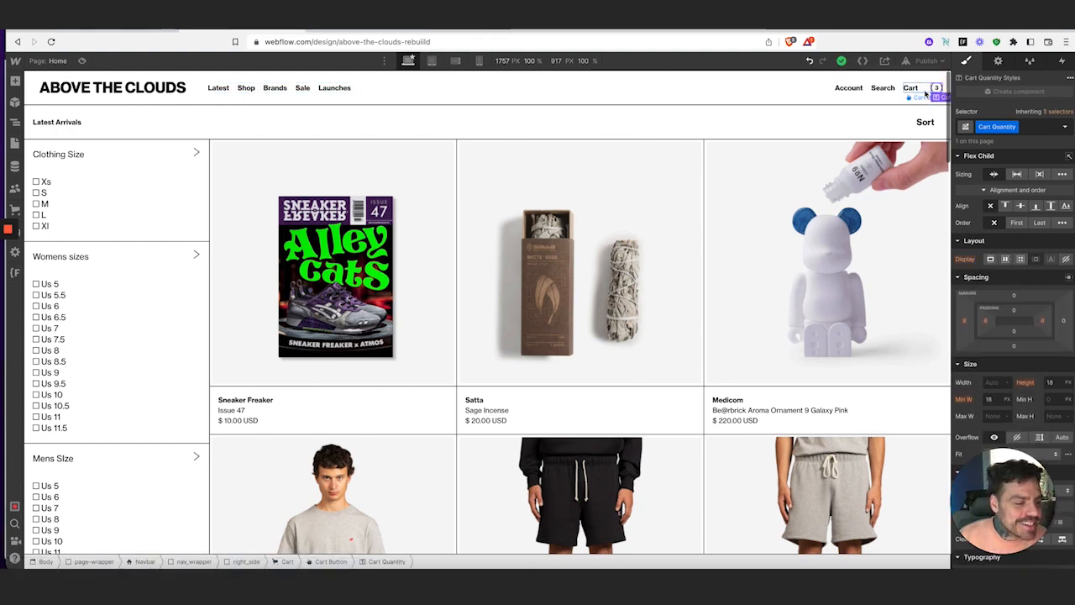
click(105, 30)
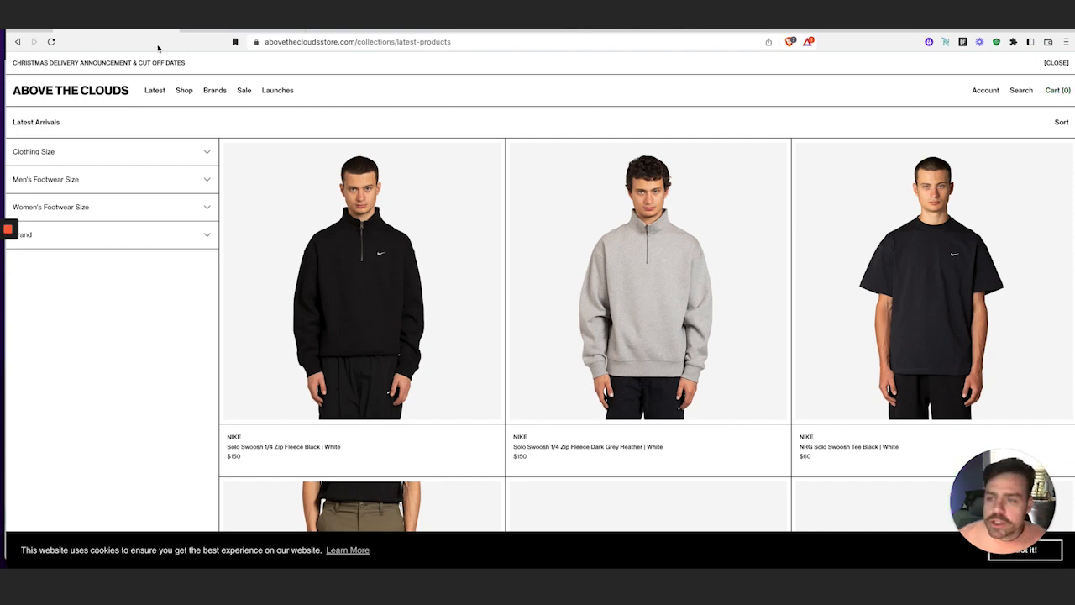
click(225, 34)
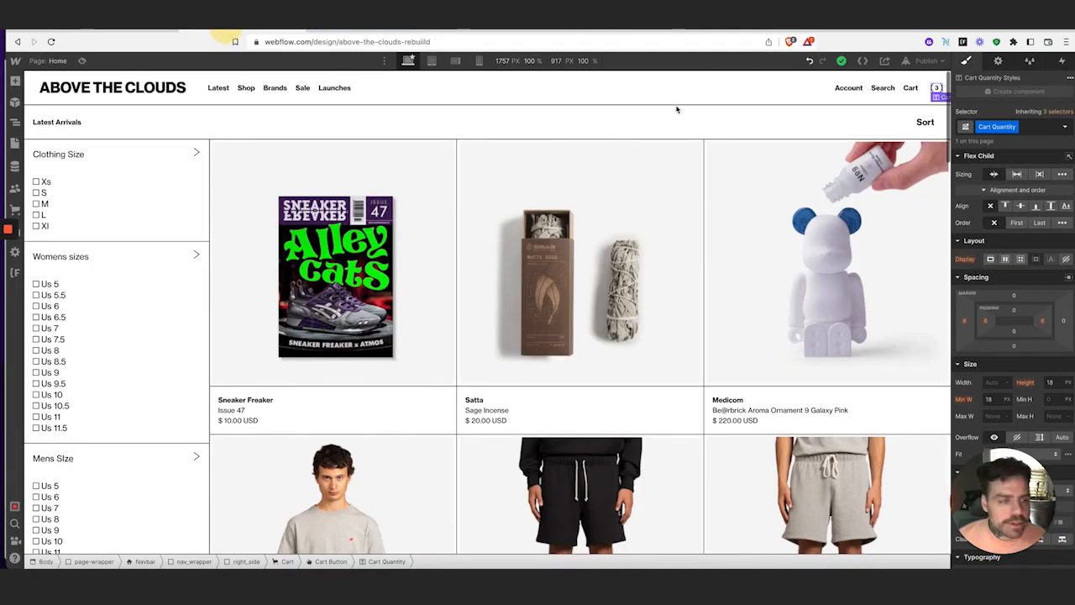
click(923, 91)
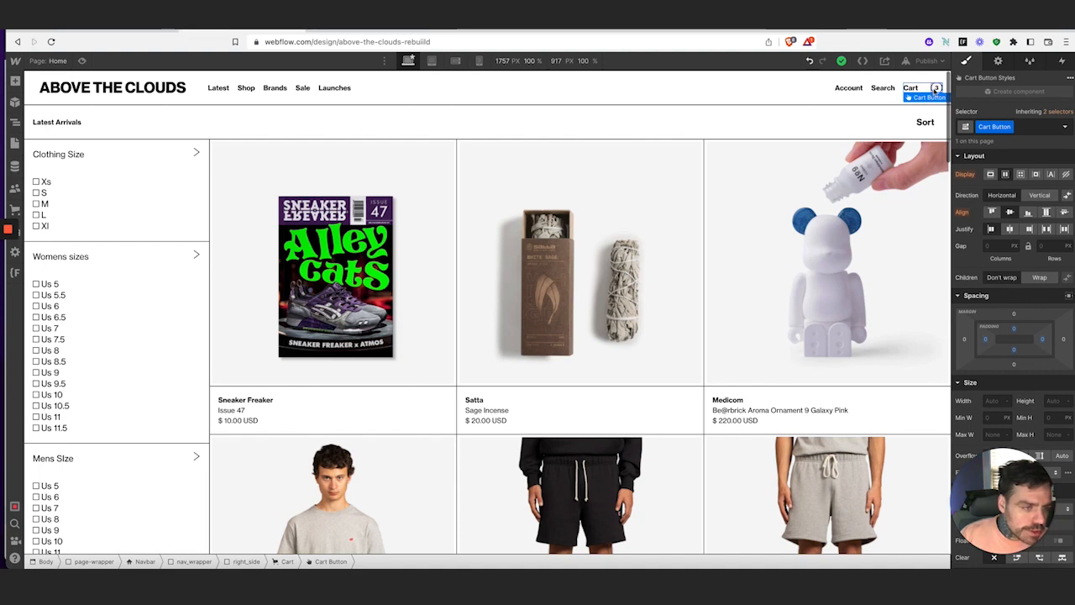
click(935, 90)
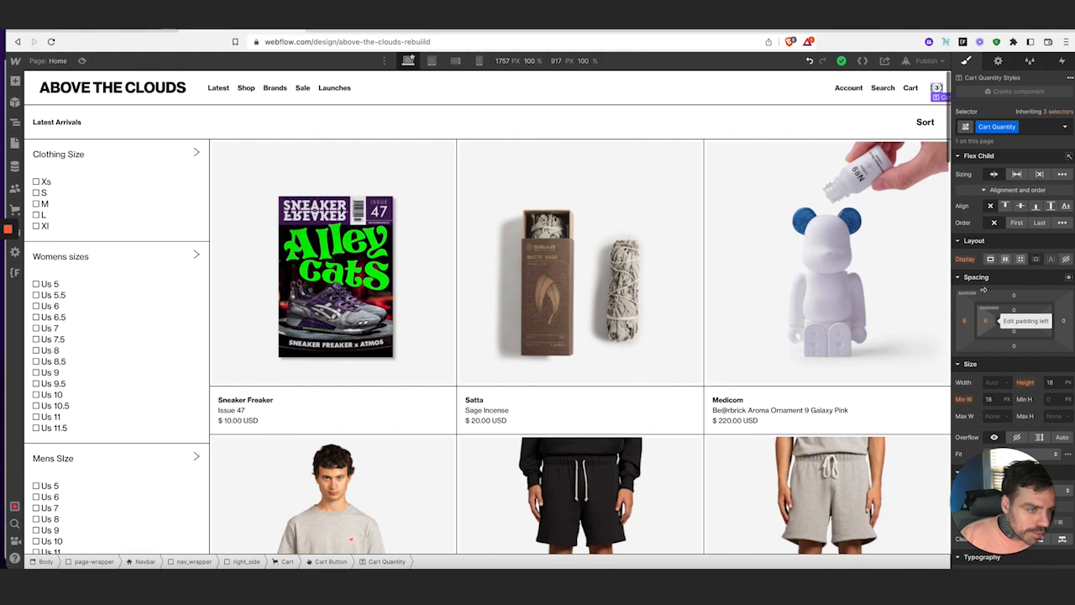
click(914, 88)
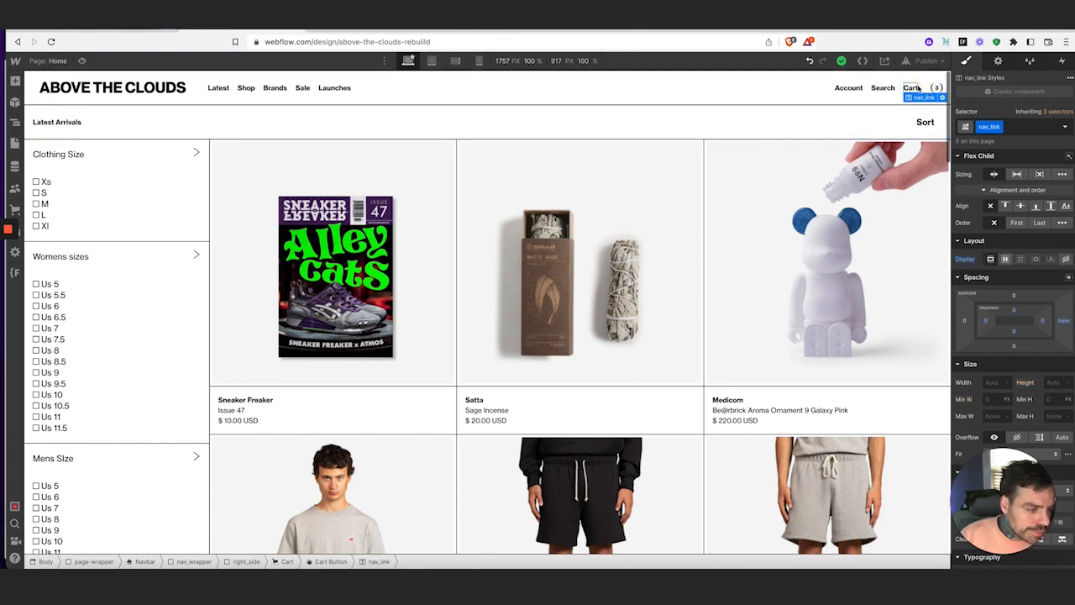
click(1064, 322)
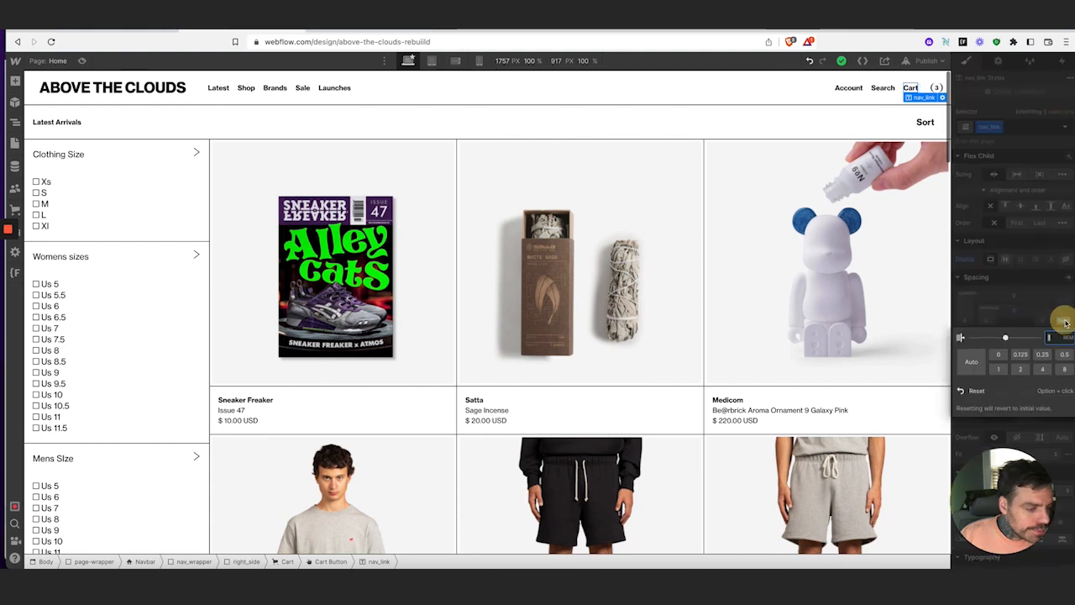
click(998, 354)
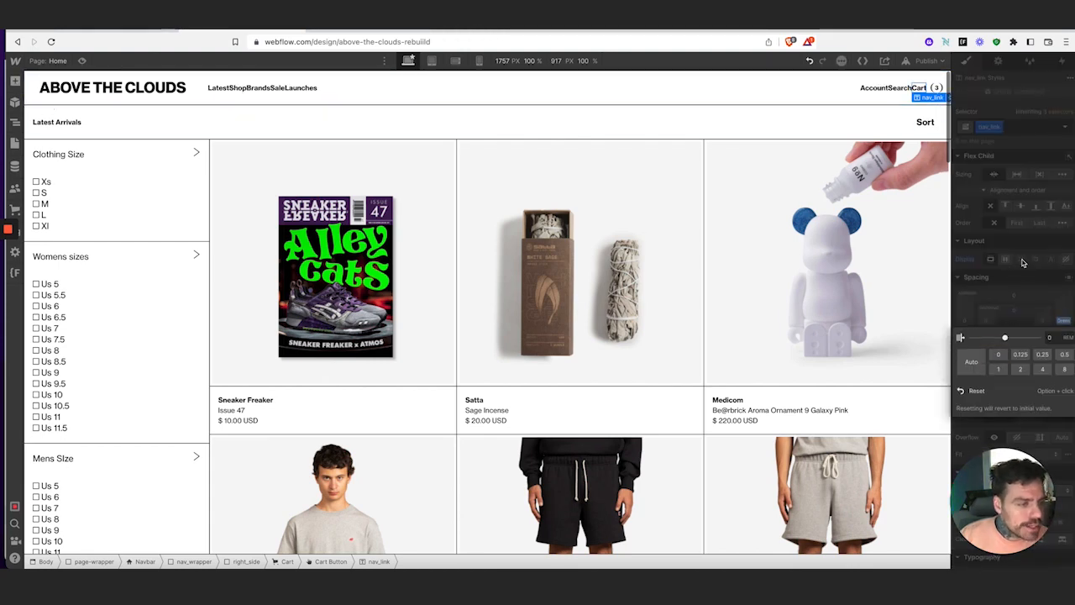
click(1032, 292)
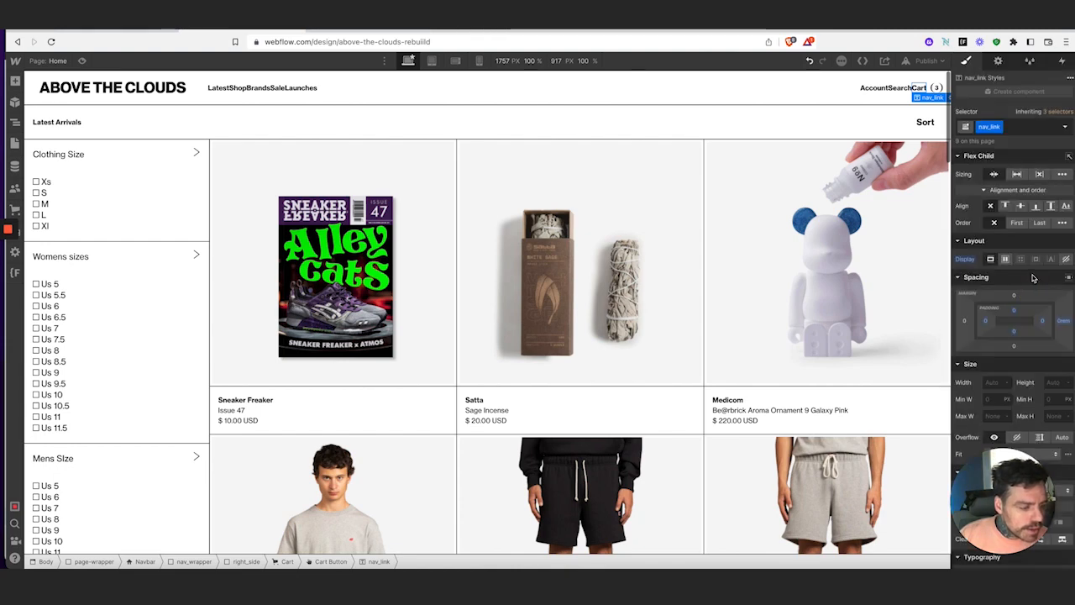
key(ctrl+z)
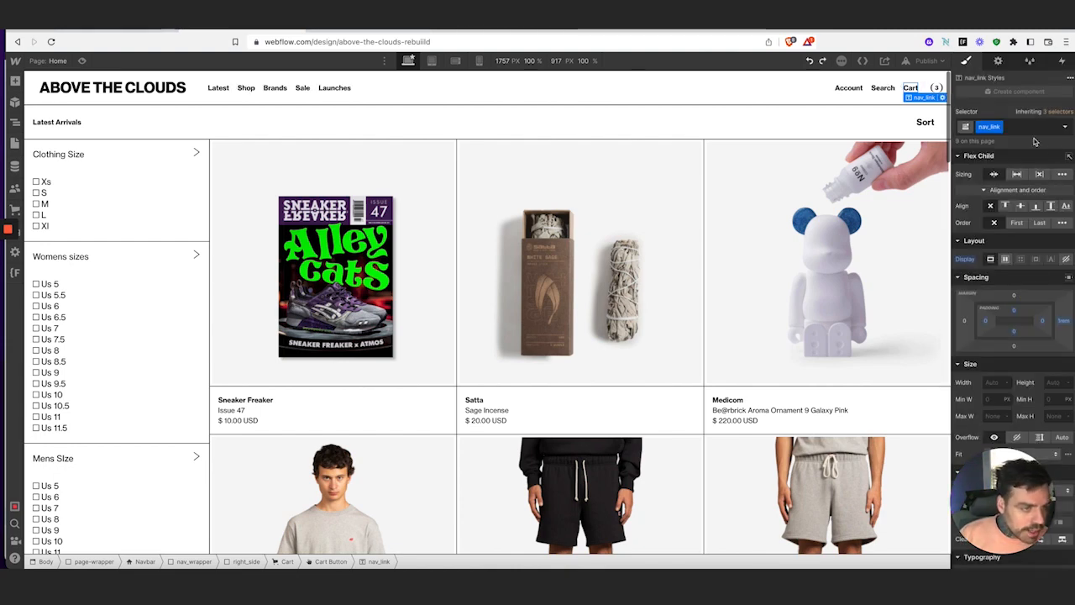
Duplicate nav_link as cart-nav_link for the Cart link and set its right margin to 0
click(1031, 128)
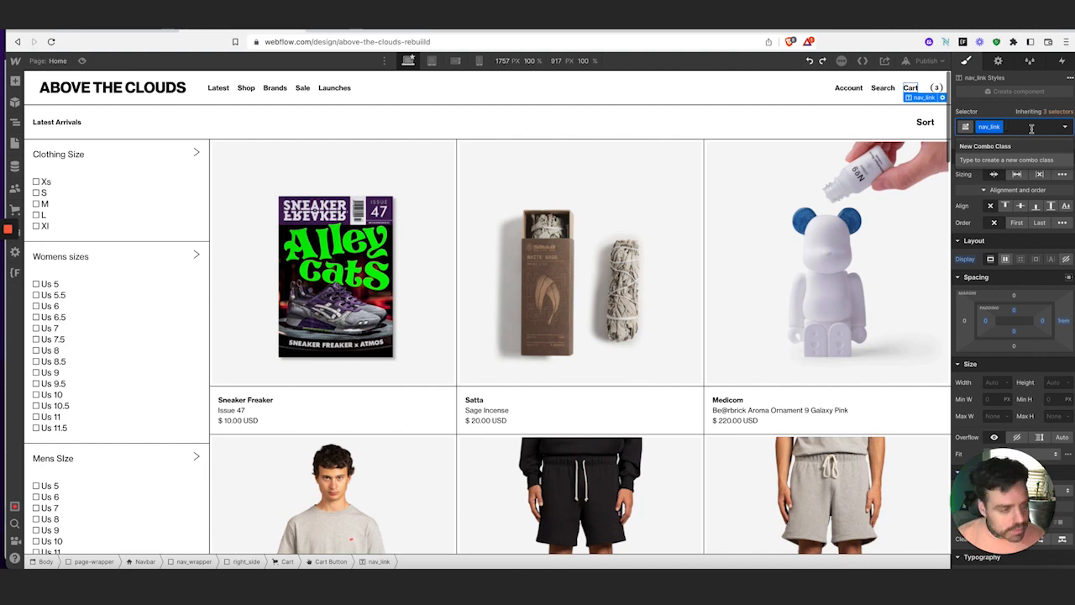
click(998, 126)
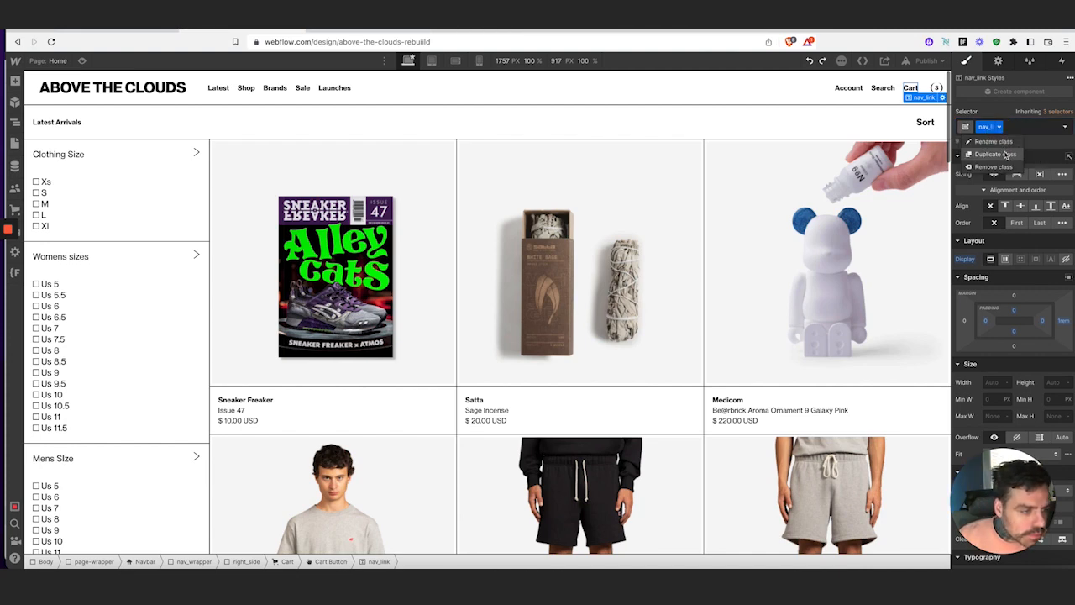
click(999, 155)
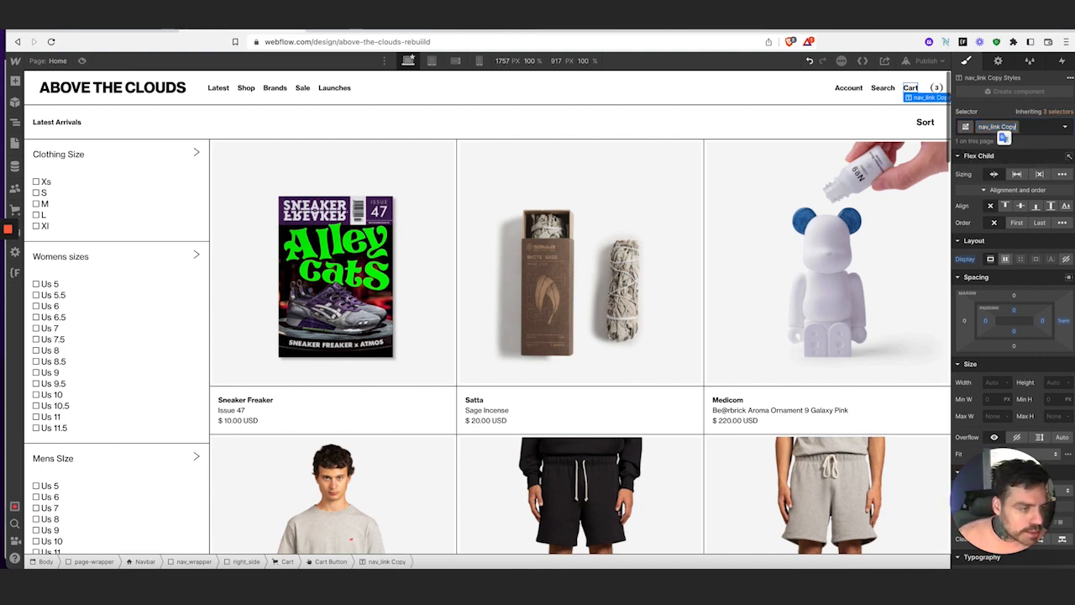
key(BackSpace)
key(BackSpace)
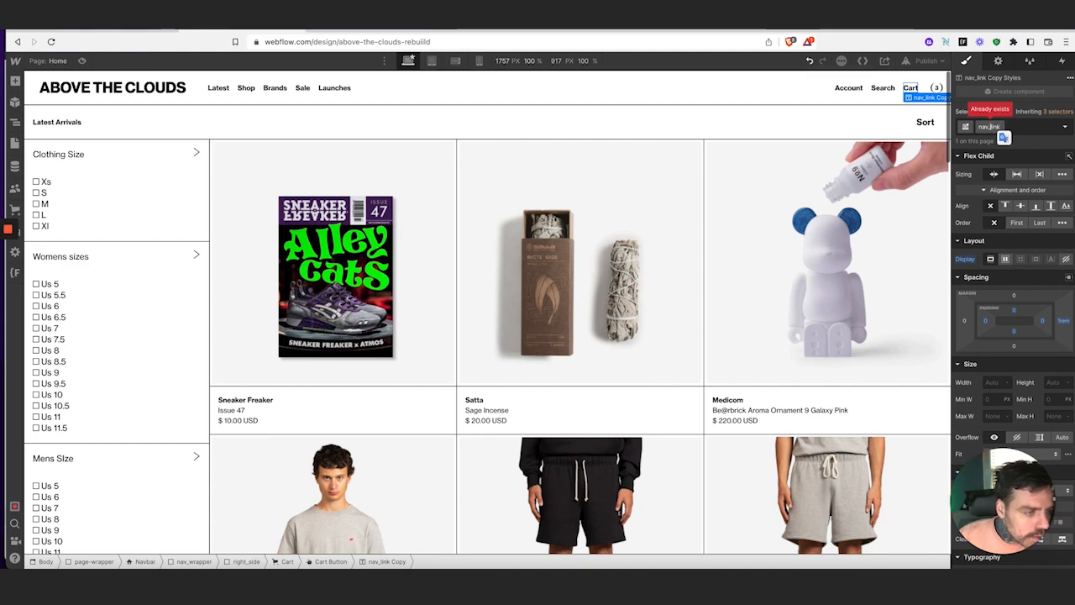
text(car)
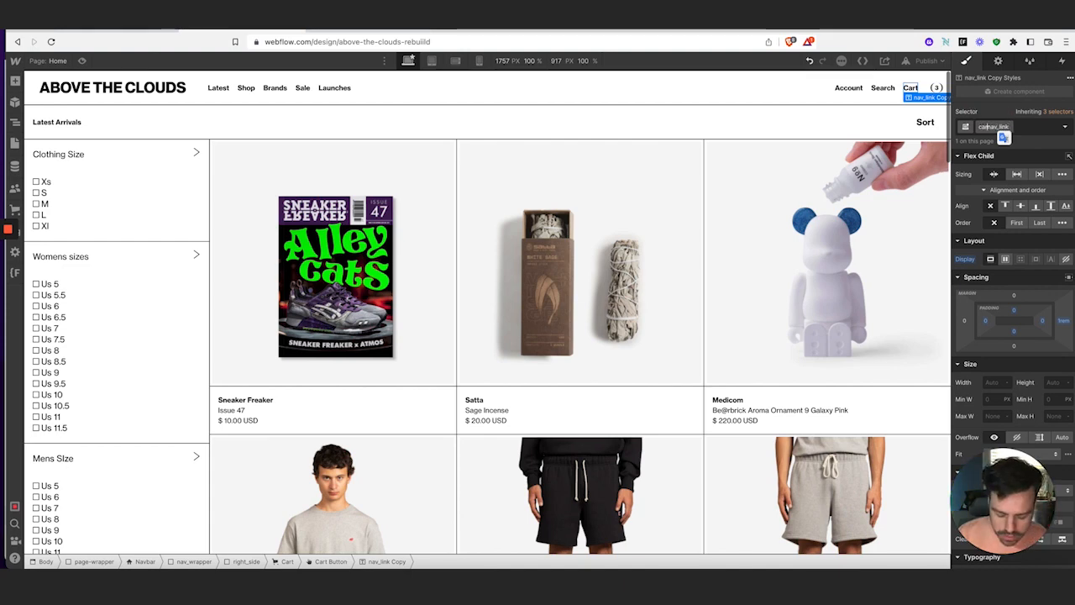
text(t-)
key(Return)
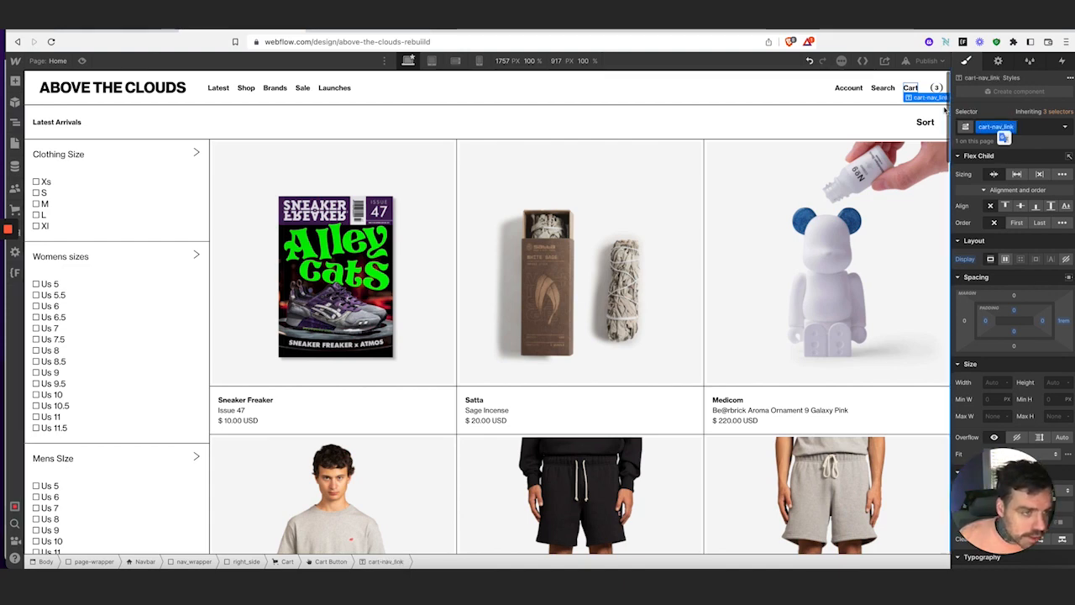
click(1065, 320)
click(1000, 355)
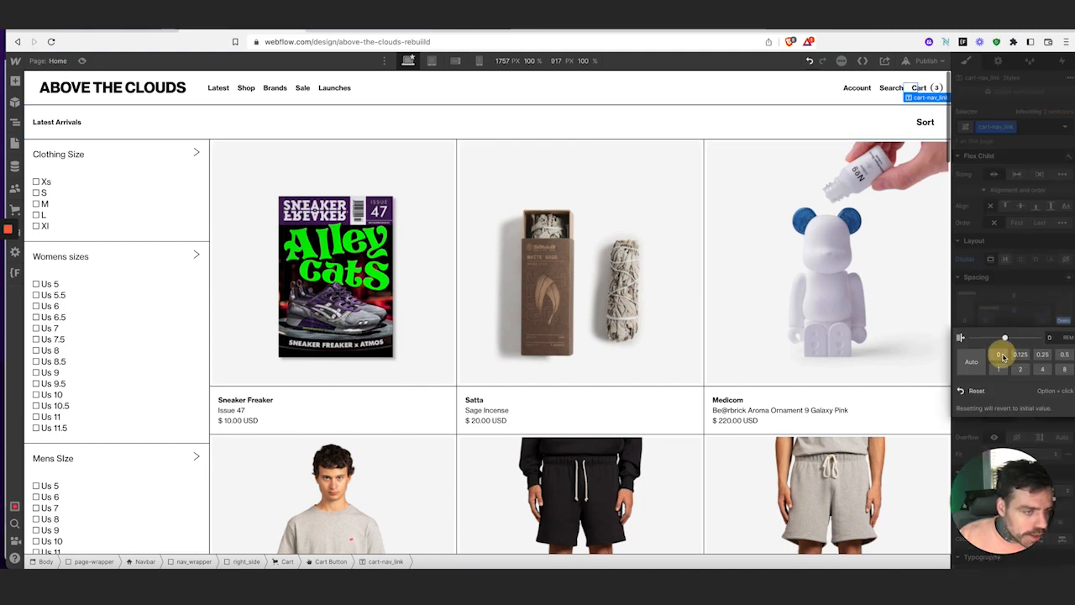
click(1048, 278)
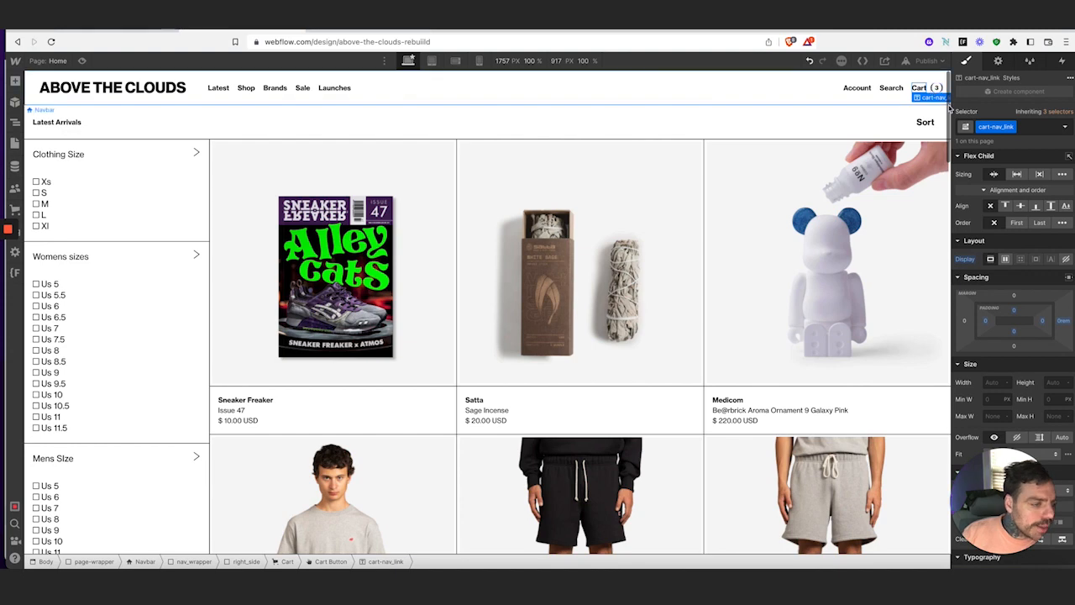
Select the sort bar and scroll the product grid, then open the Finsweet CMS Filter docs at Step #1
scroll(765, 129, down, 1)
click(761, 128)
scroll(756, 142, up, 1)
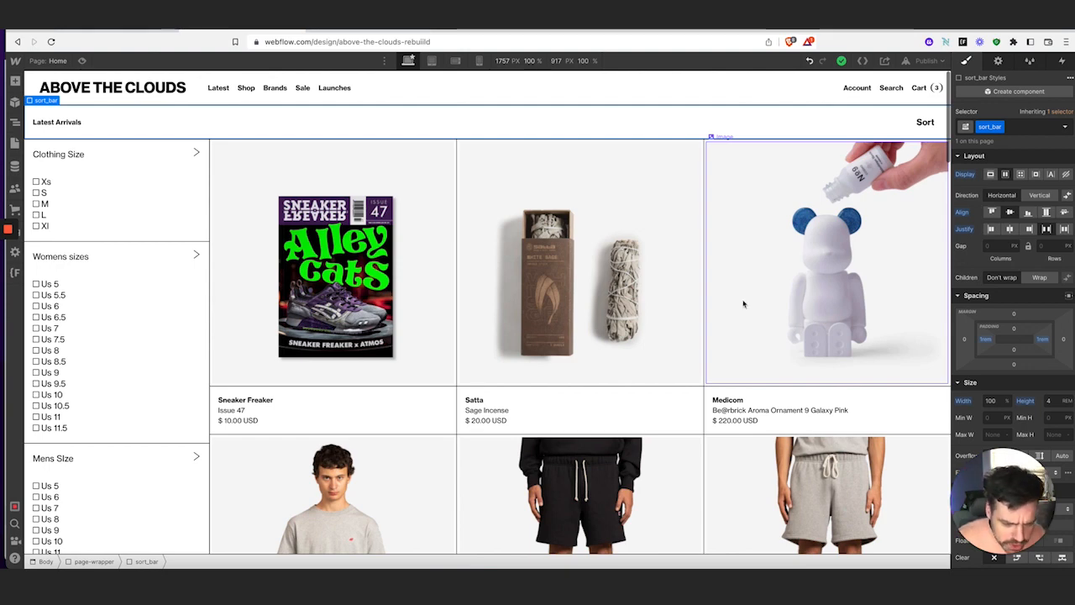
scroll(768, 407, down, 5)
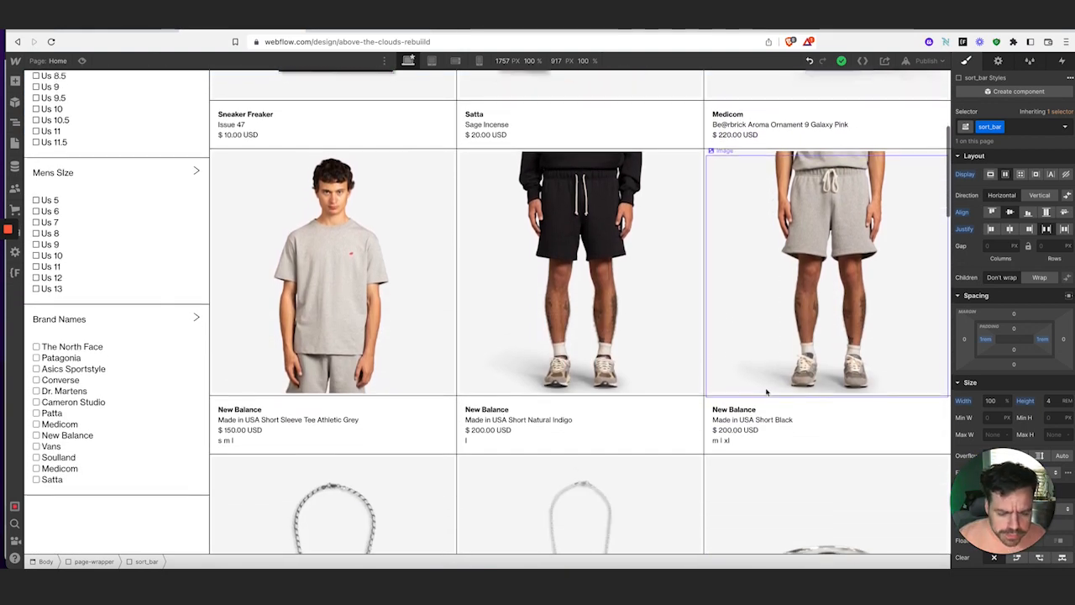
scroll(766, 392, down, 1)
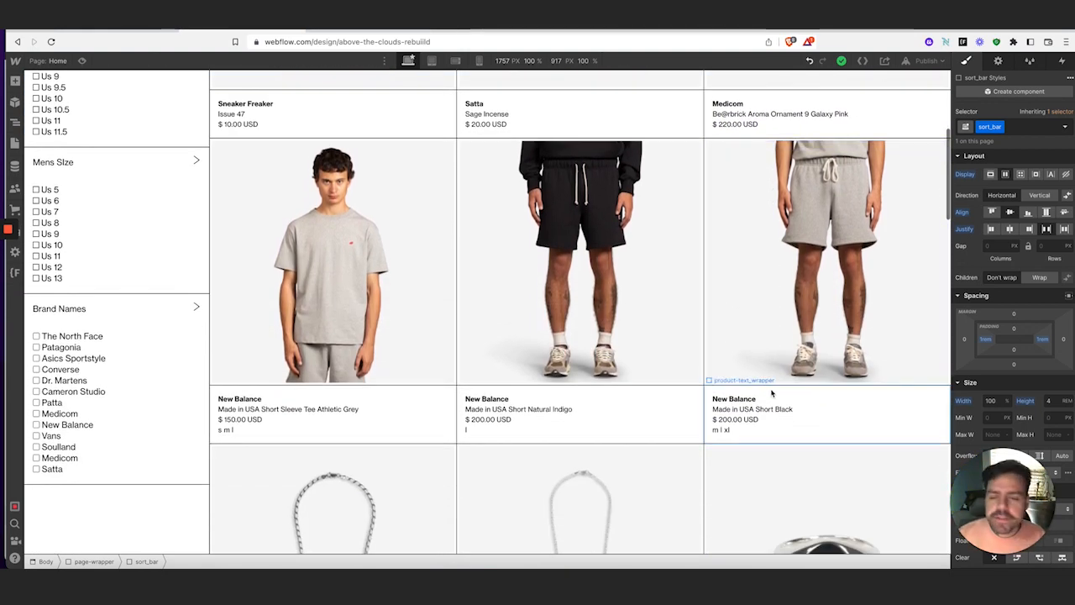
scroll(694, 307, up, 5)
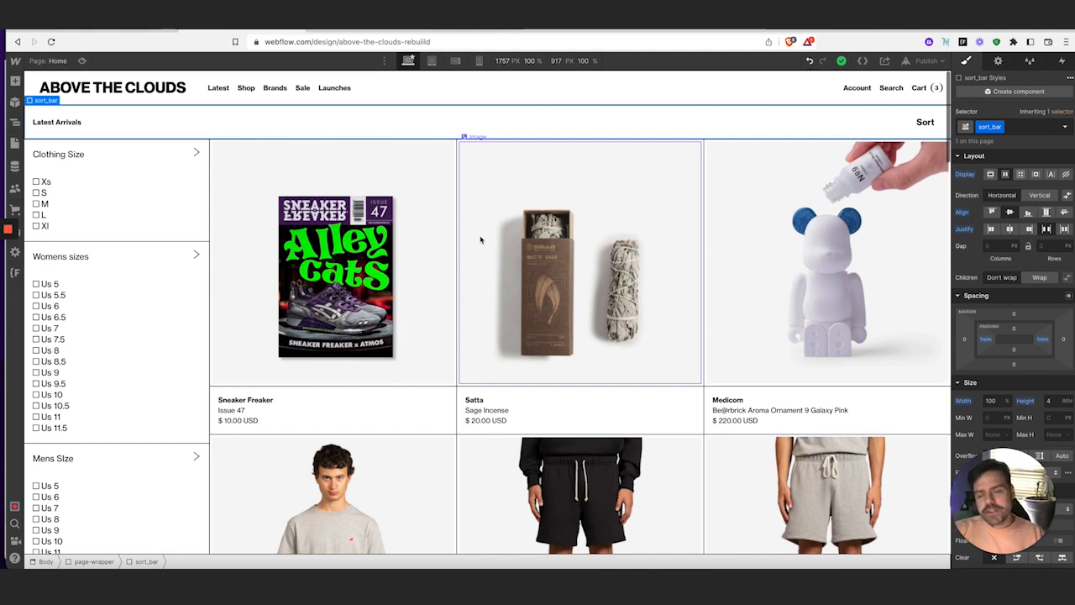
click(347, 32)
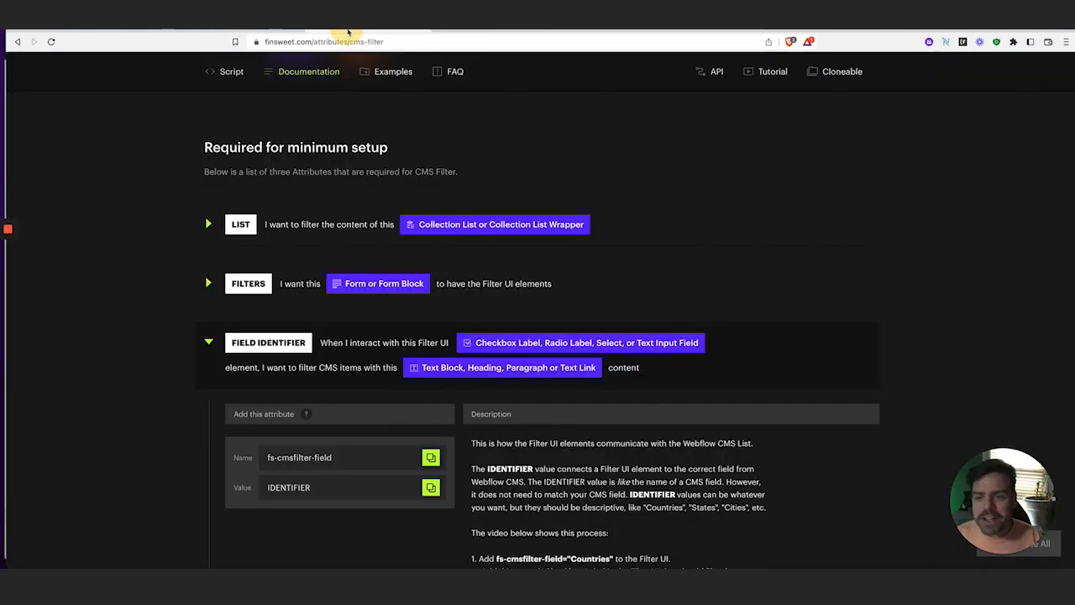
scroll(461, 346, up, 5)
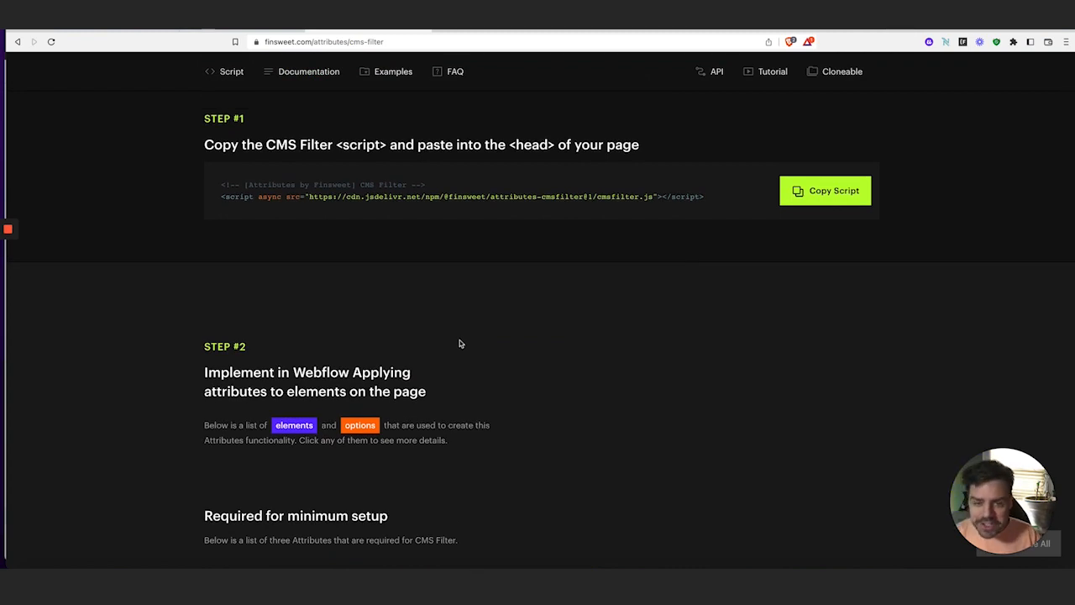
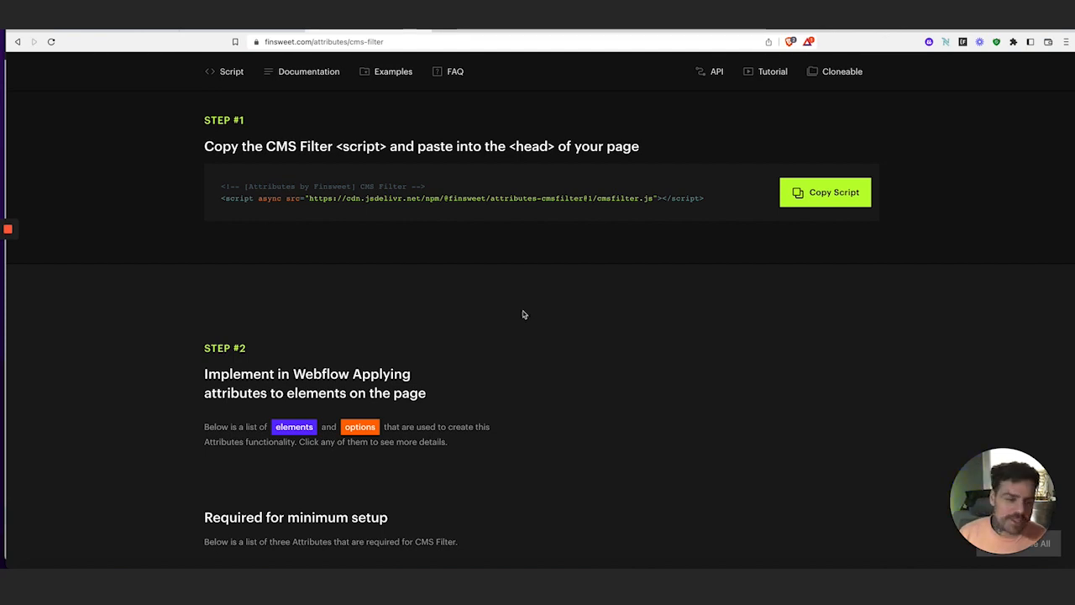
Copy the CMS Filter script and check it sits in the Home page's head code, then save the settings
click(802, 195)
scroll(691, 245, up, 1)
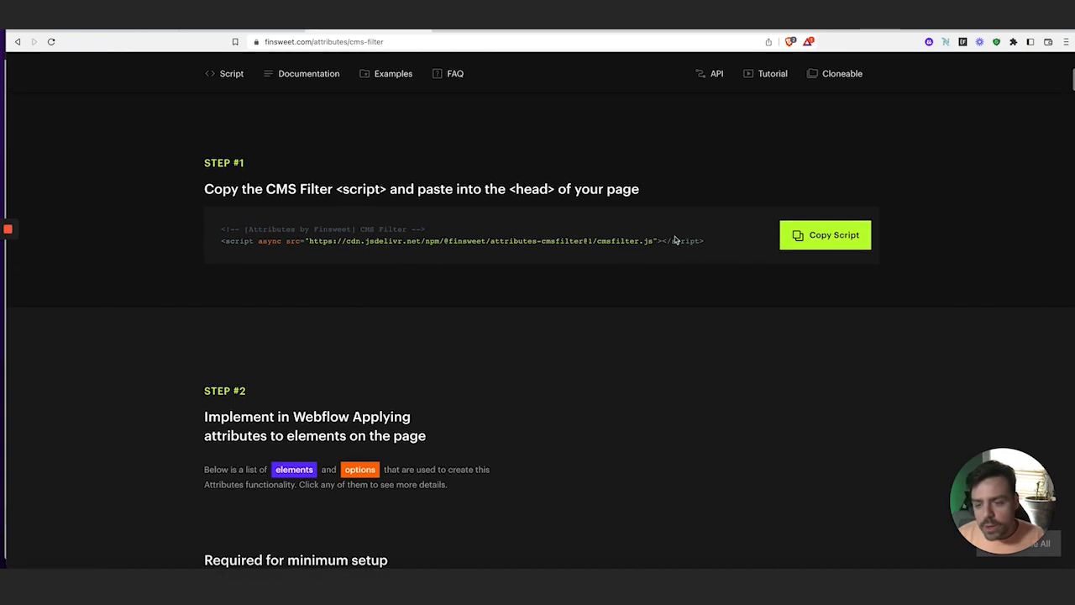
click(219, 31)
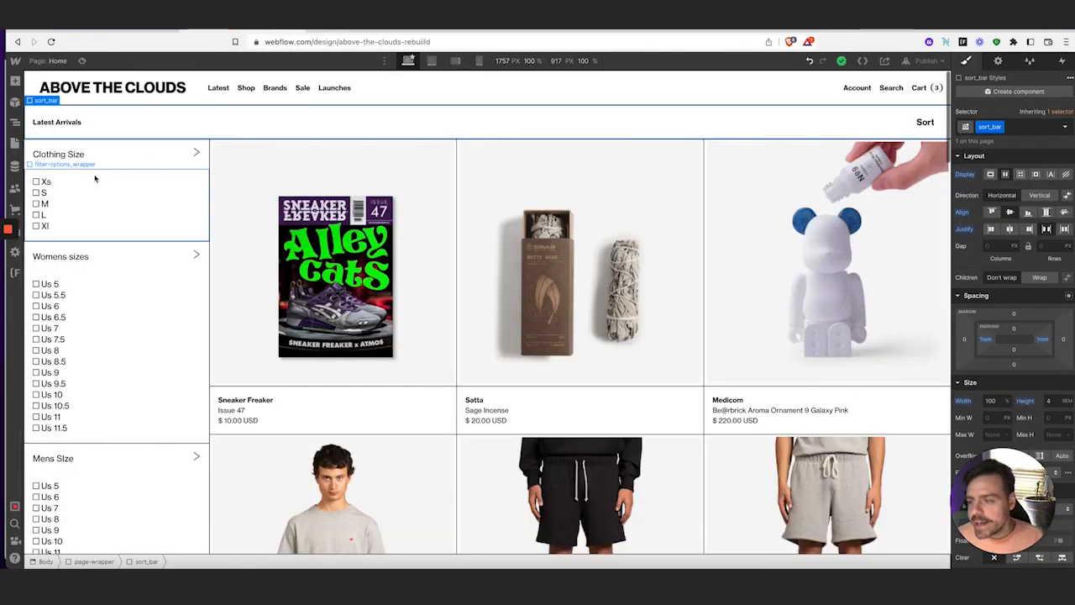
click(15, 146)
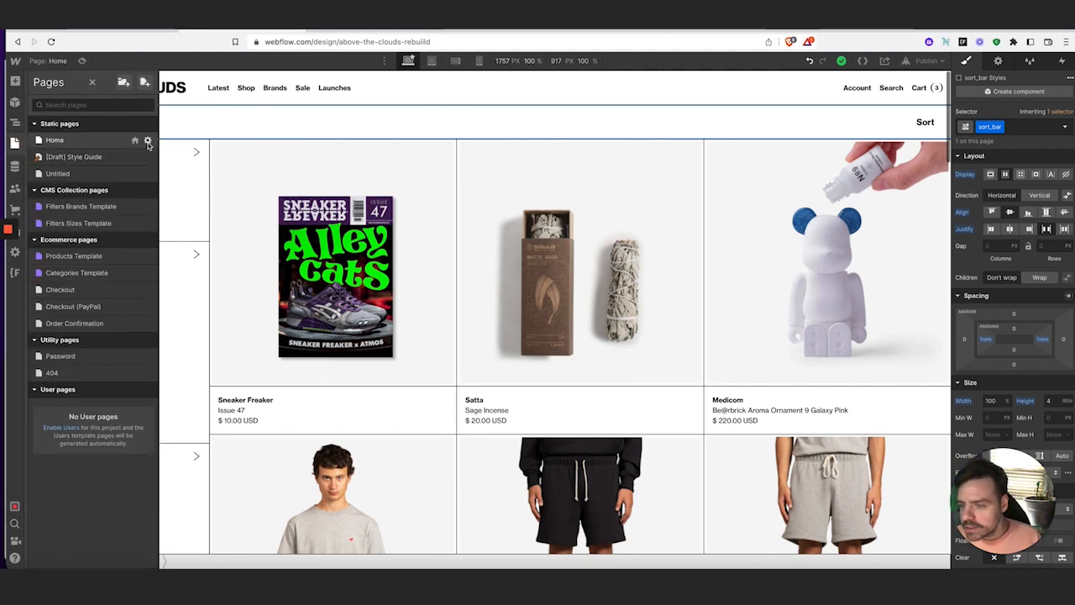
click(144, 139)
scroll(284, 290, down, 8)
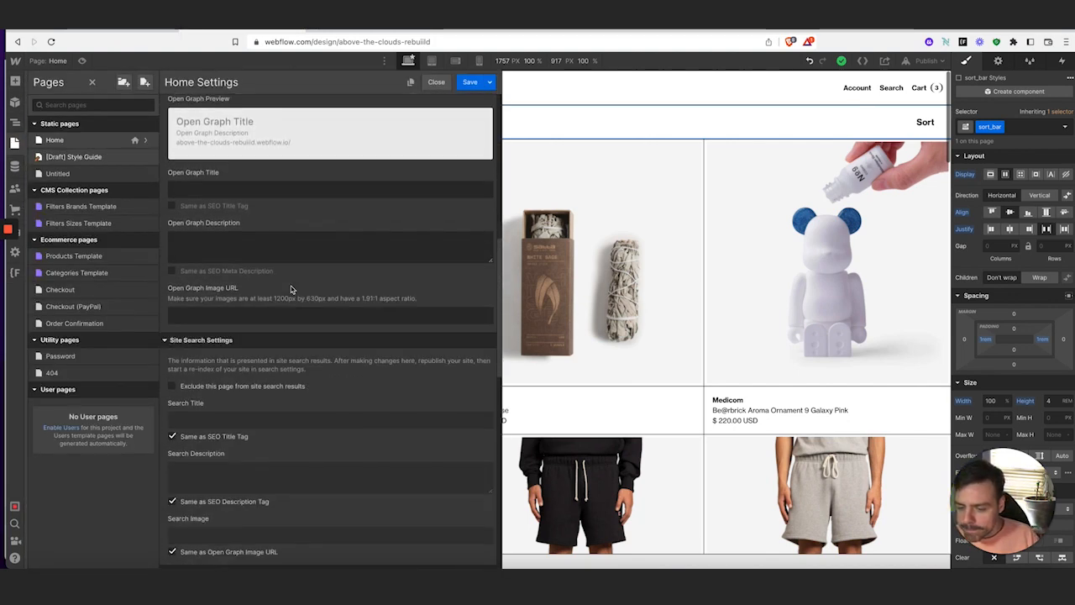
scroll(291, 289, down, 6)
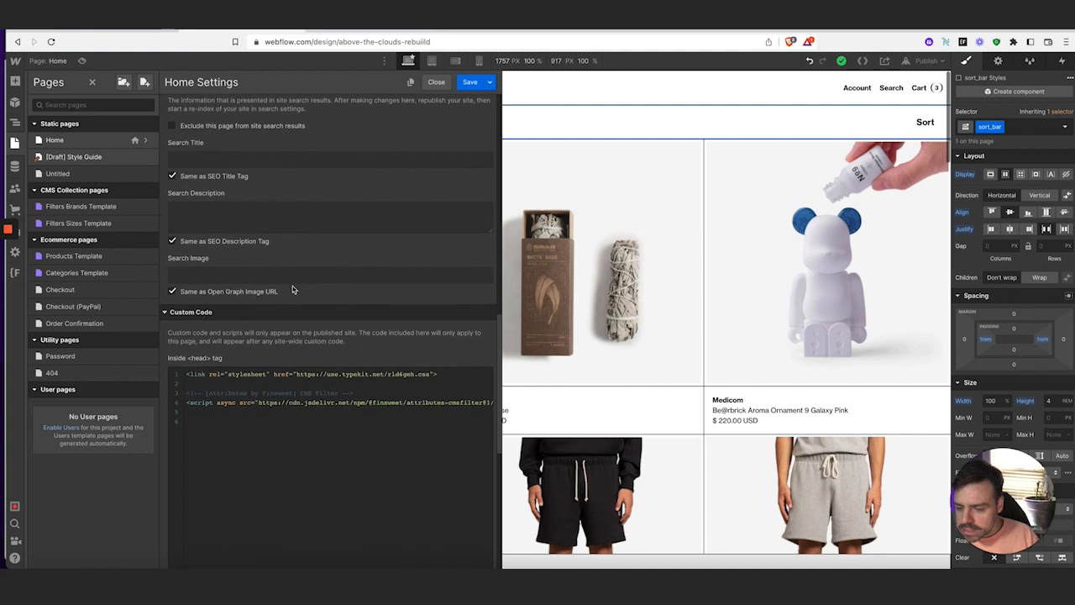
scroll(303, 296, down, 2)
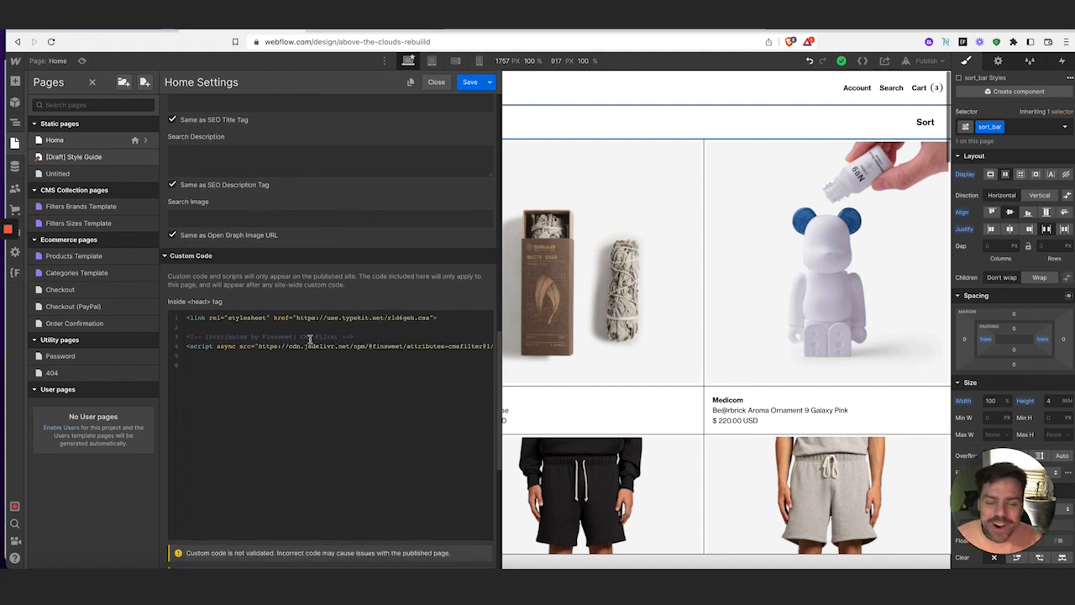
scroll(309, 339, down, 1)
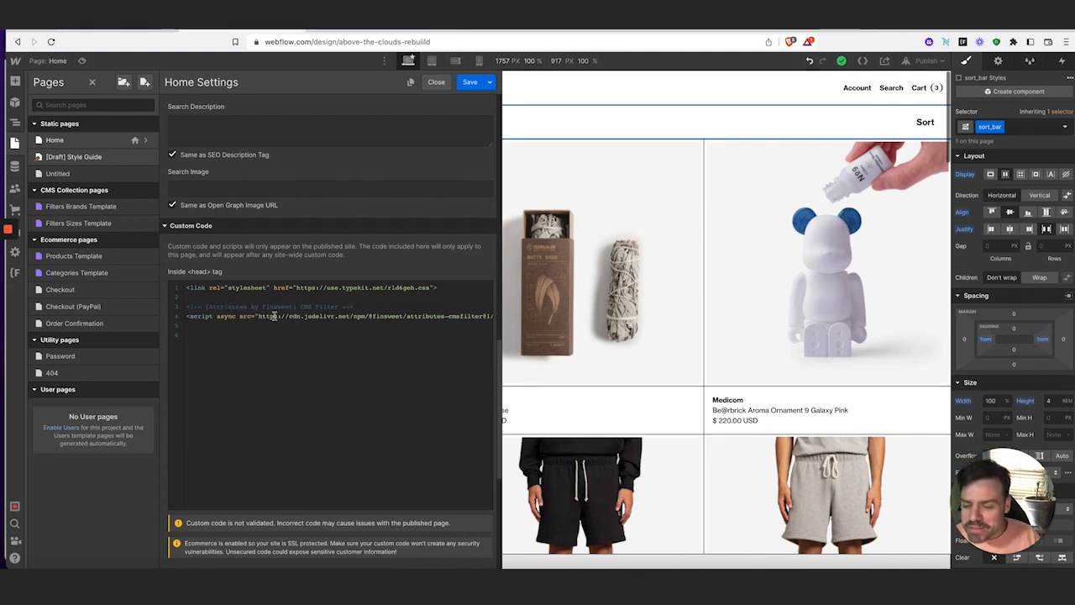
click(471, 83)
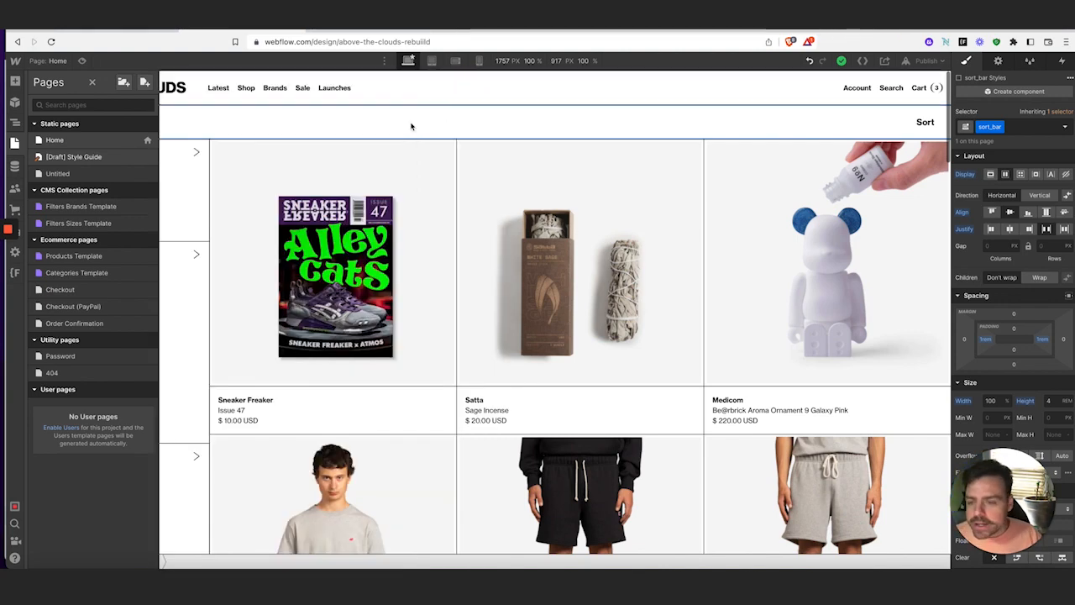
Copy the LIST attribute name fs-cmsfilter-element from the CMS Filter docs
click(349, 30)
scroll(403, 256, down, 4)
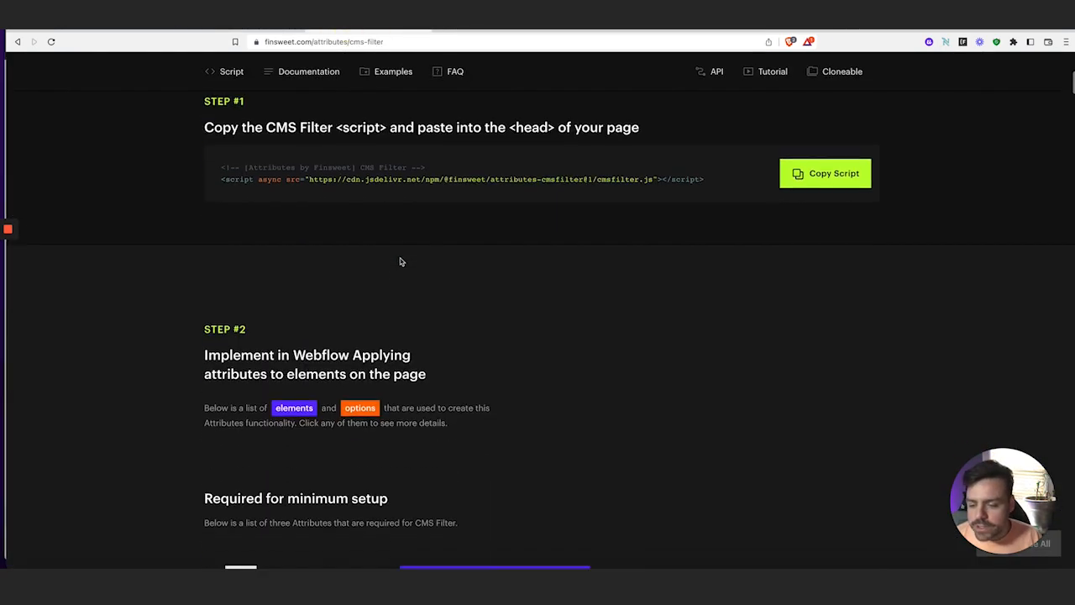
scroll(239, 235, down, 4)
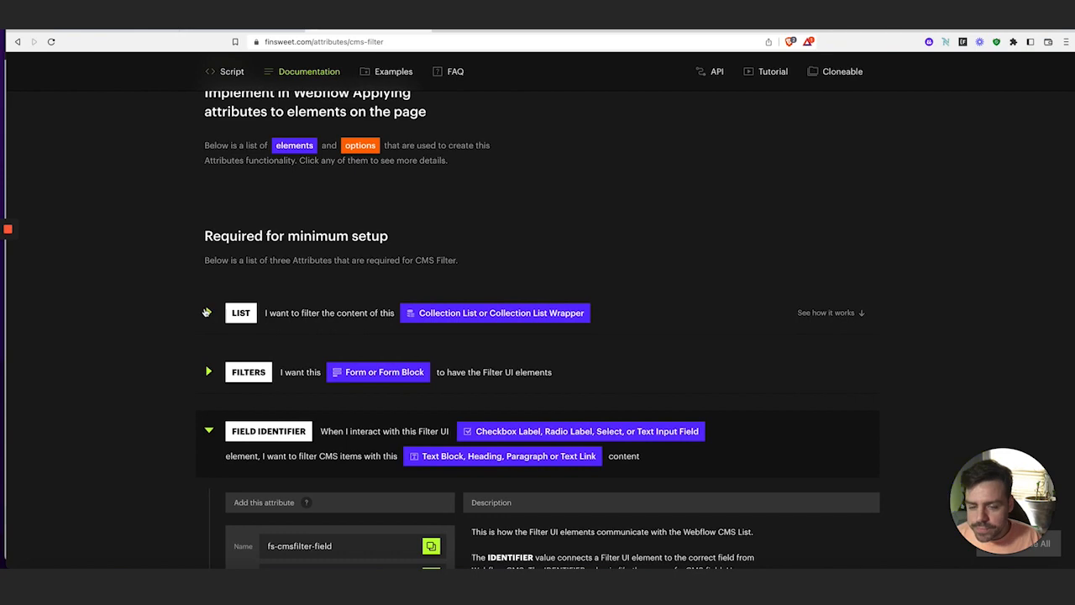
click(209, 309)
scroll(506, 294, down, 1)
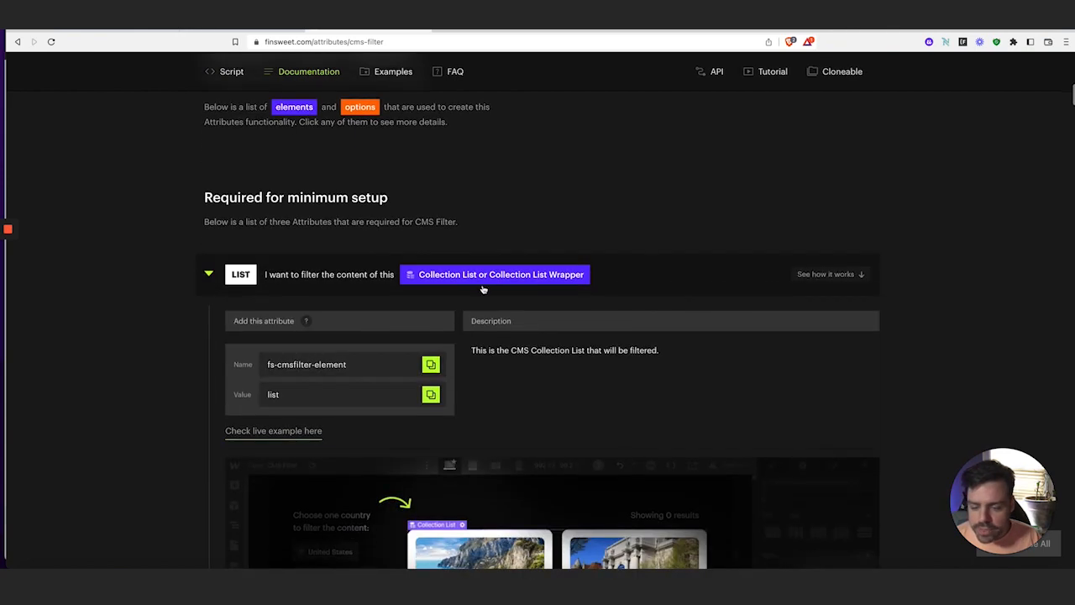
click(433, 366)
Select the product-collection_wrapper collection list in the Navigator
click(208, 33)
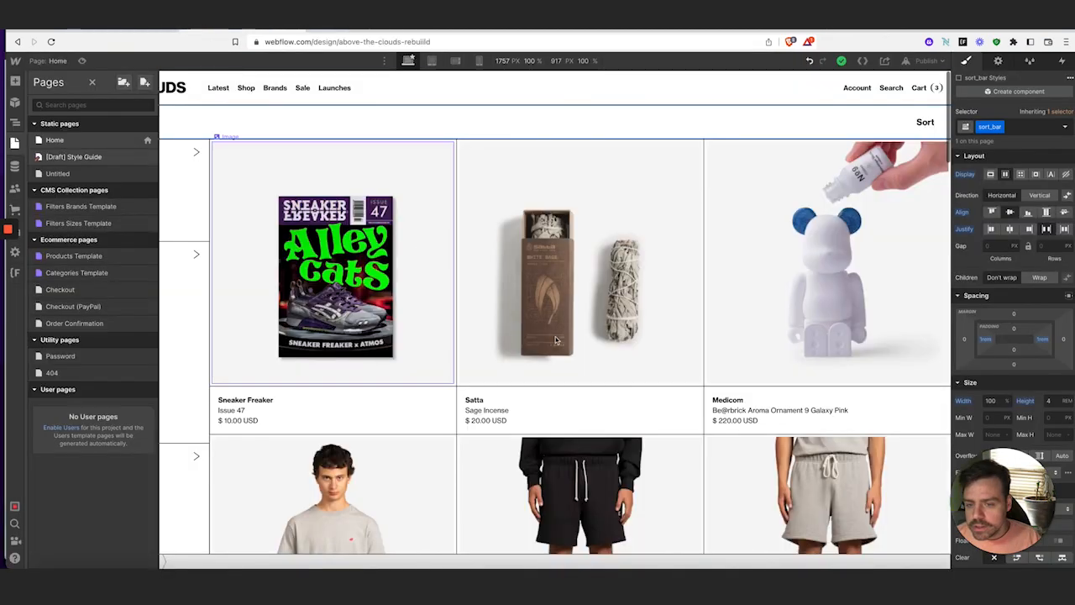
click(14, 122)
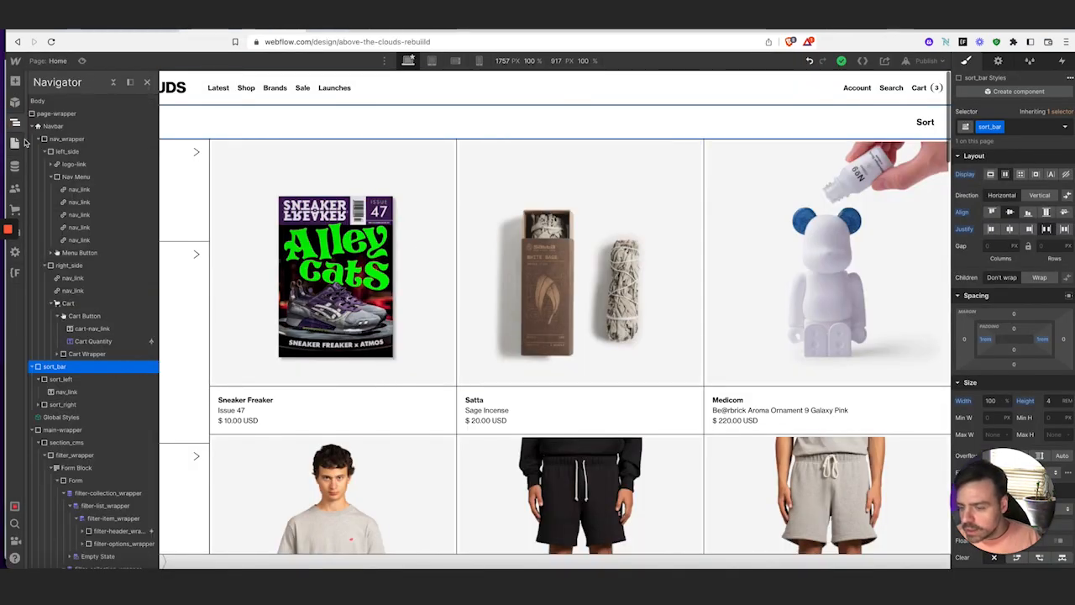
scroll(108, 405, down, 3)
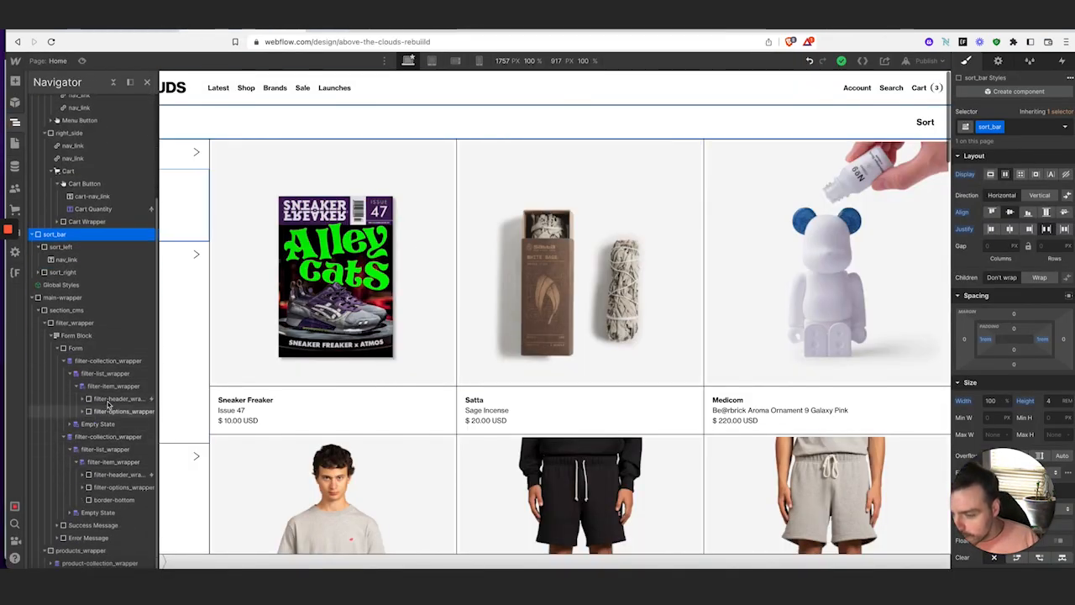
click(116, 374)
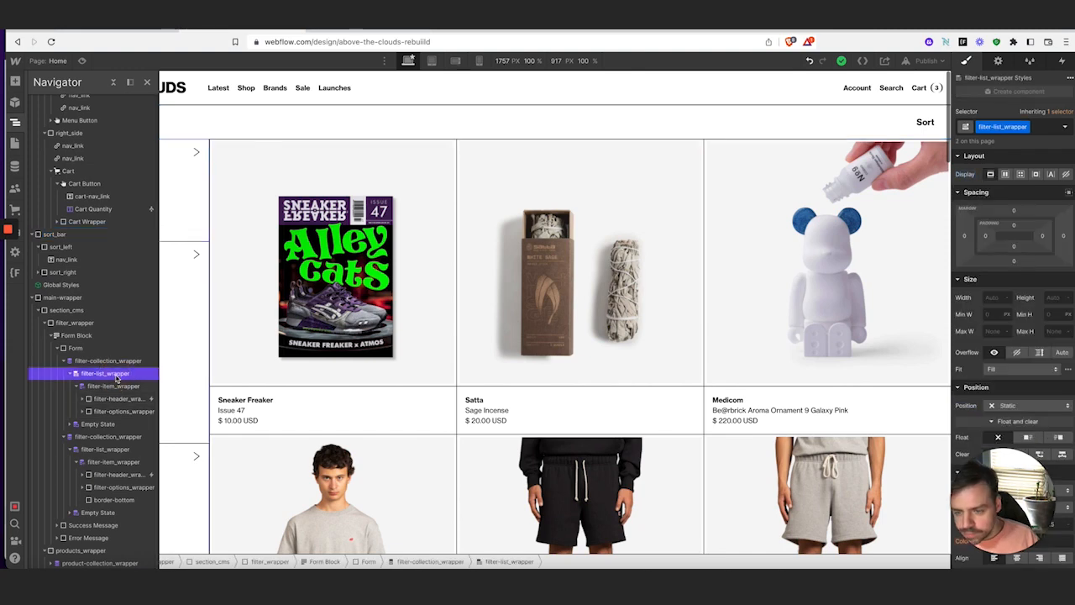
click(67, 361)
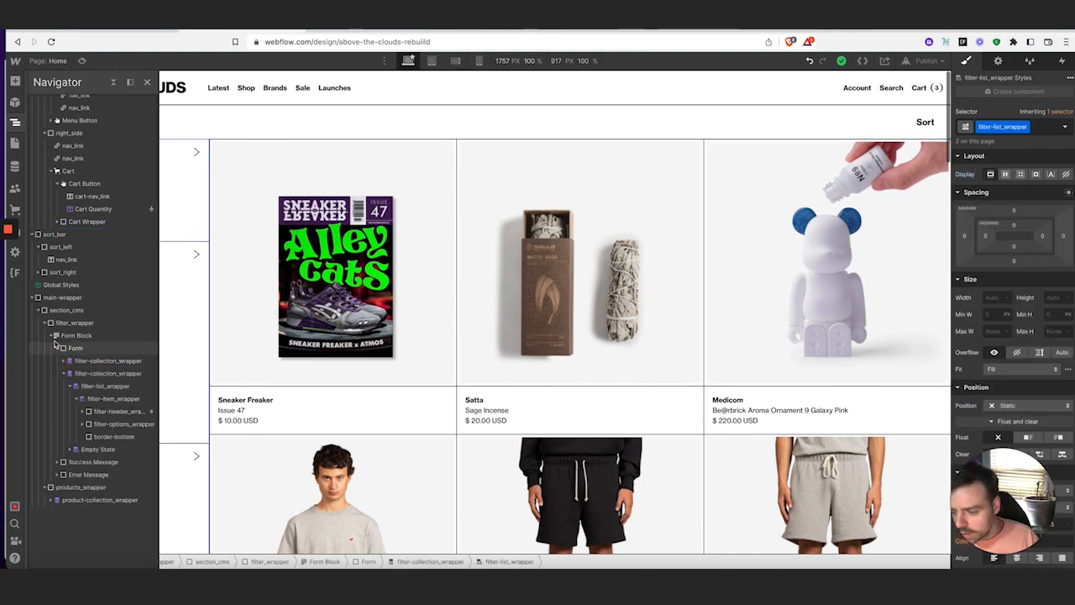
click(51, 335)
click(84, 363)
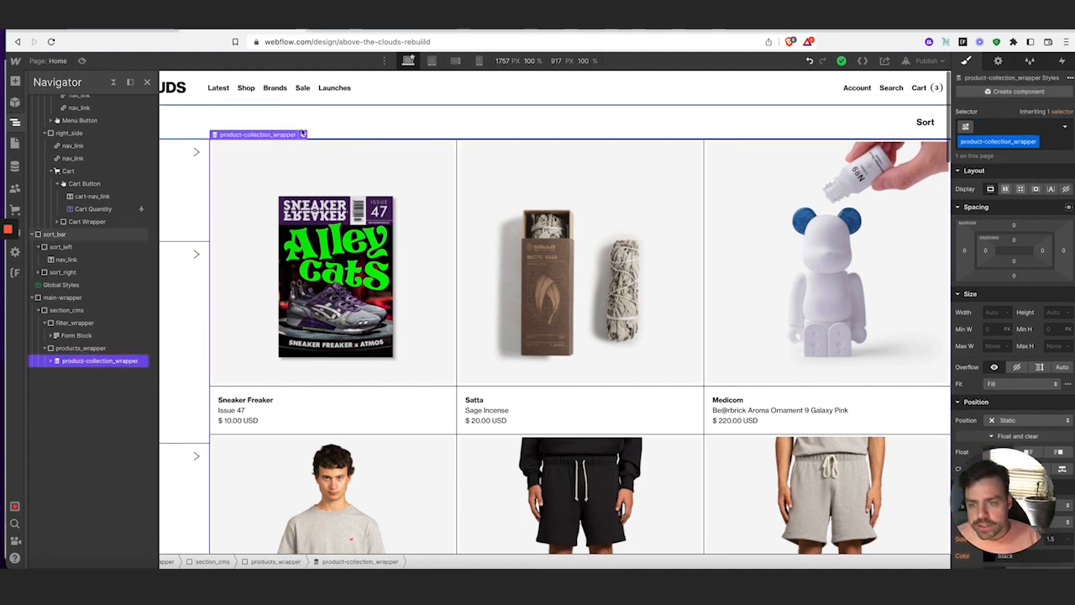
Add the custom attribute fs-cmsfilter-element = list to the collection list
click(998, 61)
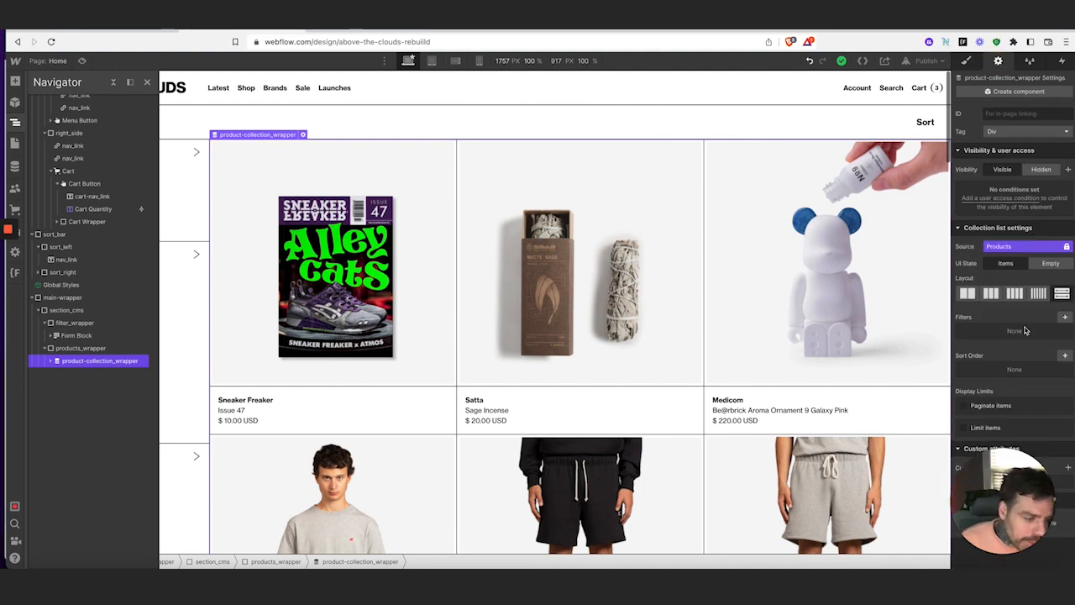
drag(1014, 510, 91, 502)
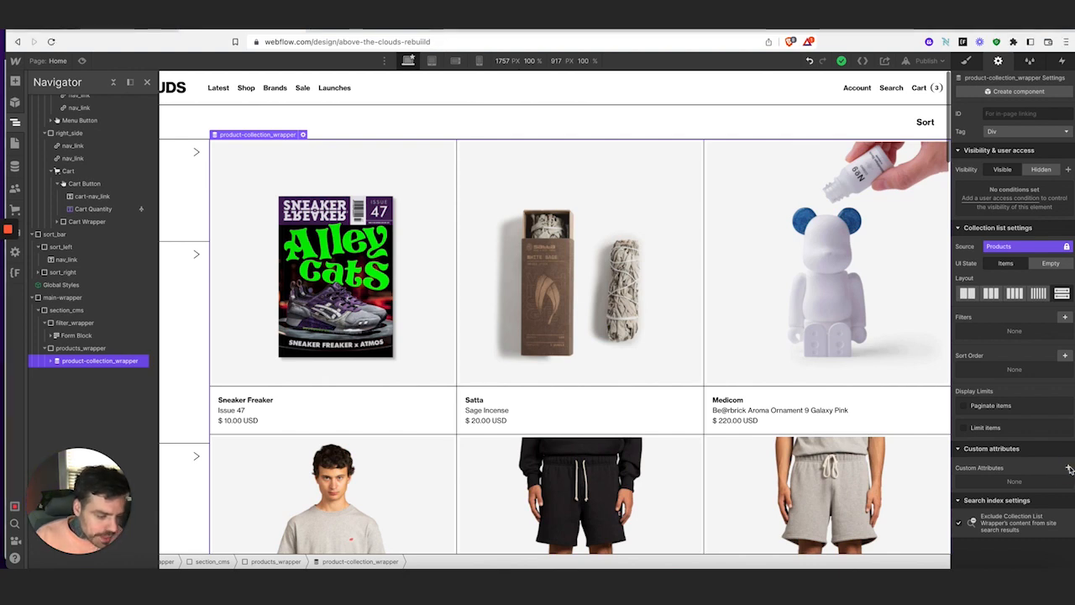
click(1068, 469)
click(1021, 499)
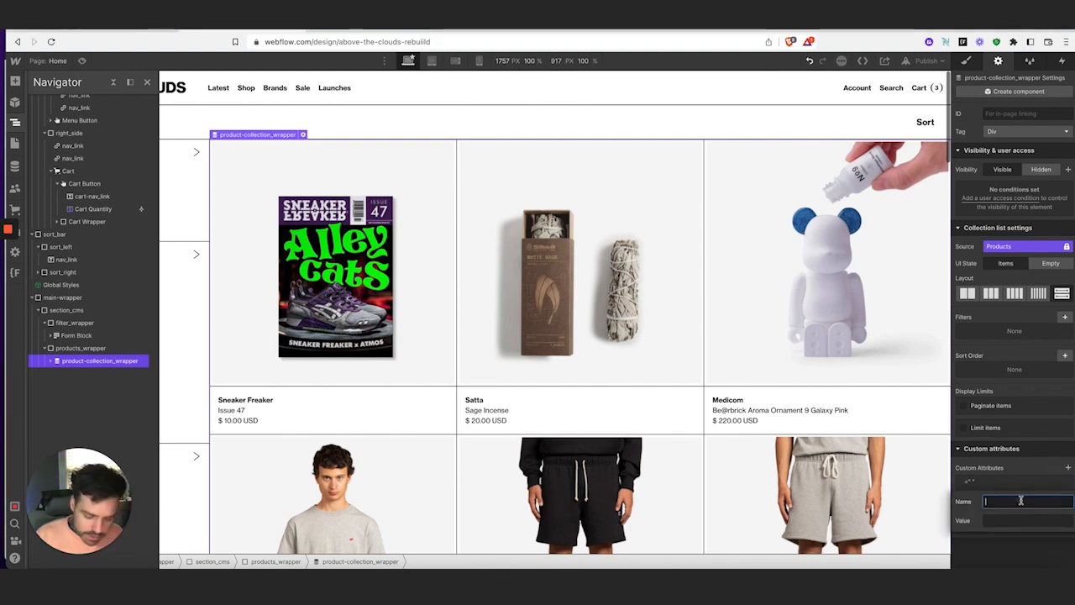
key(ctrl+v)
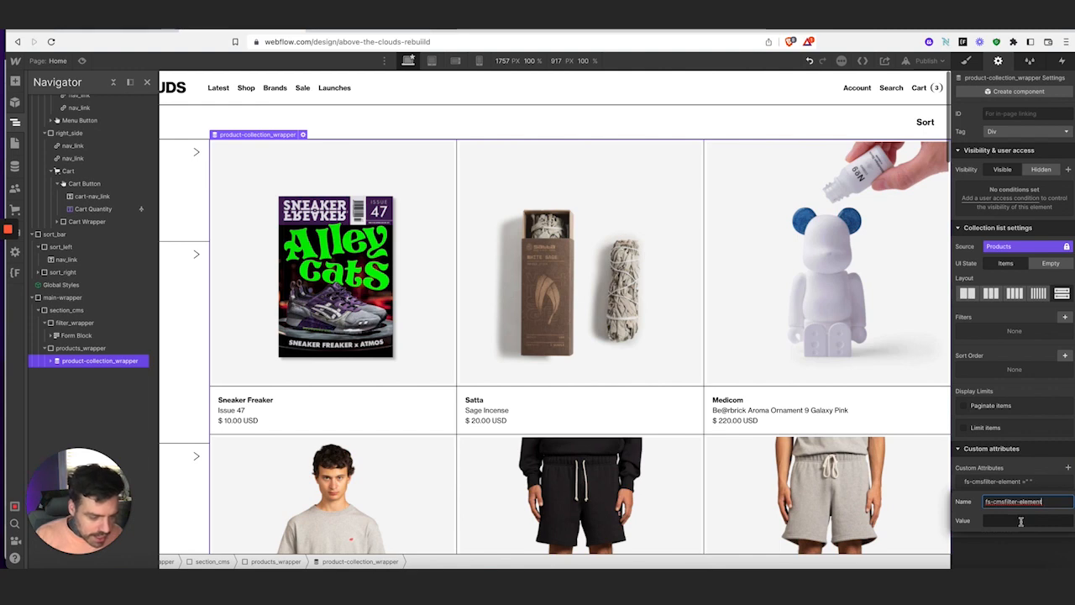
click(1022, 520)
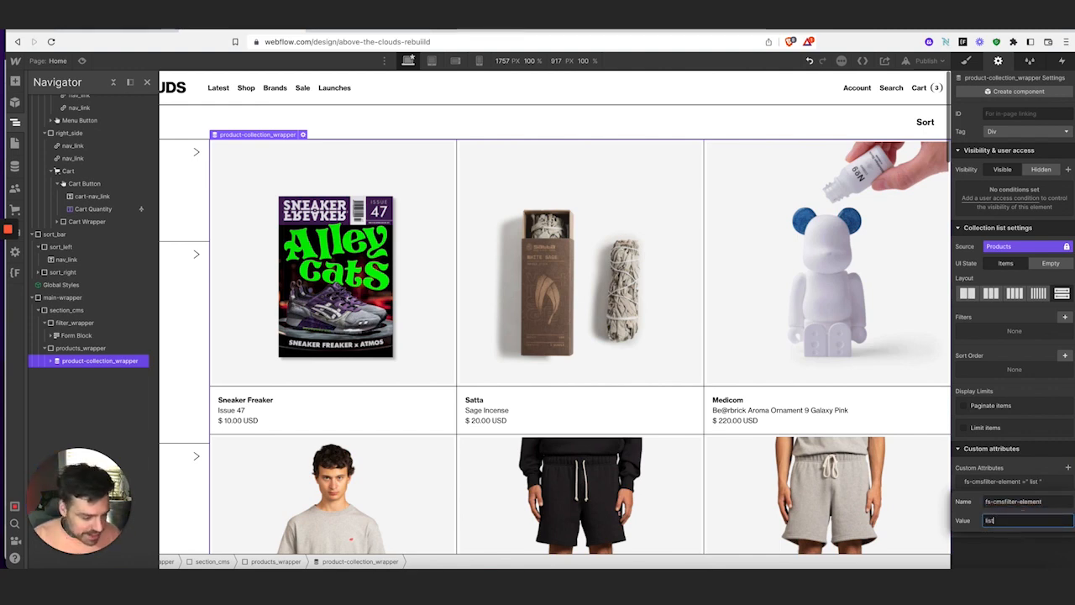
click(1017, 451)
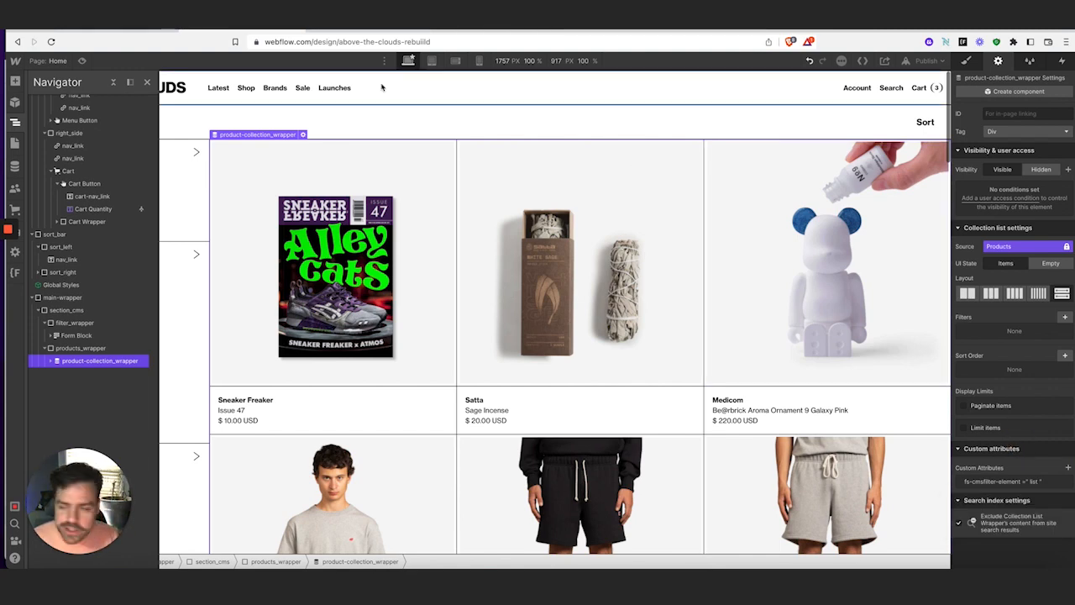
Copy the FILTERS attribute name fs-cmsfilter-element from the CMS Filter docs
click(330, 30)
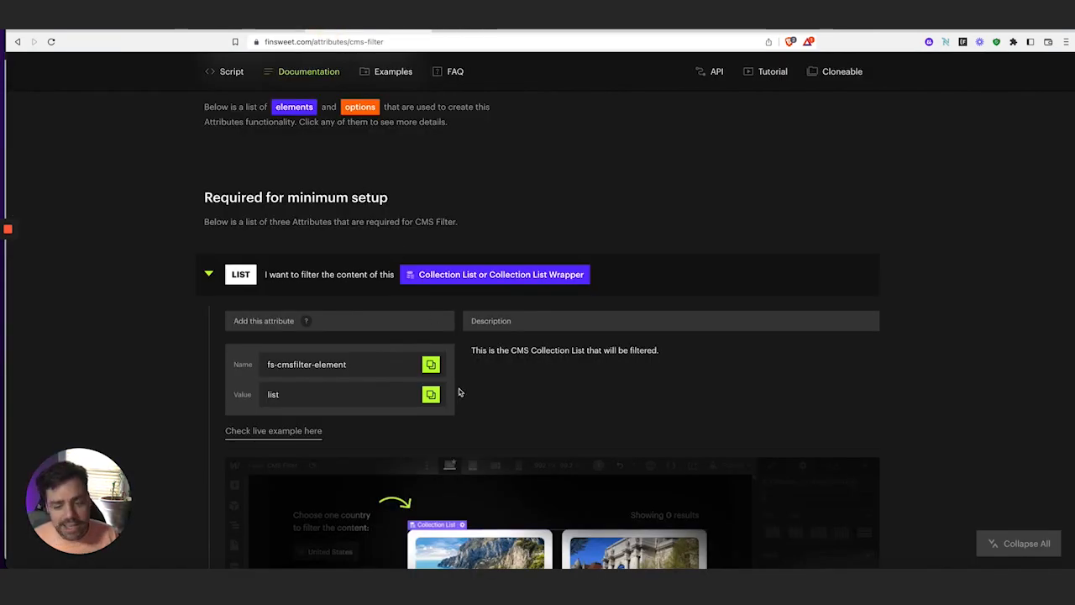
scroll(465, 388, down, 5)
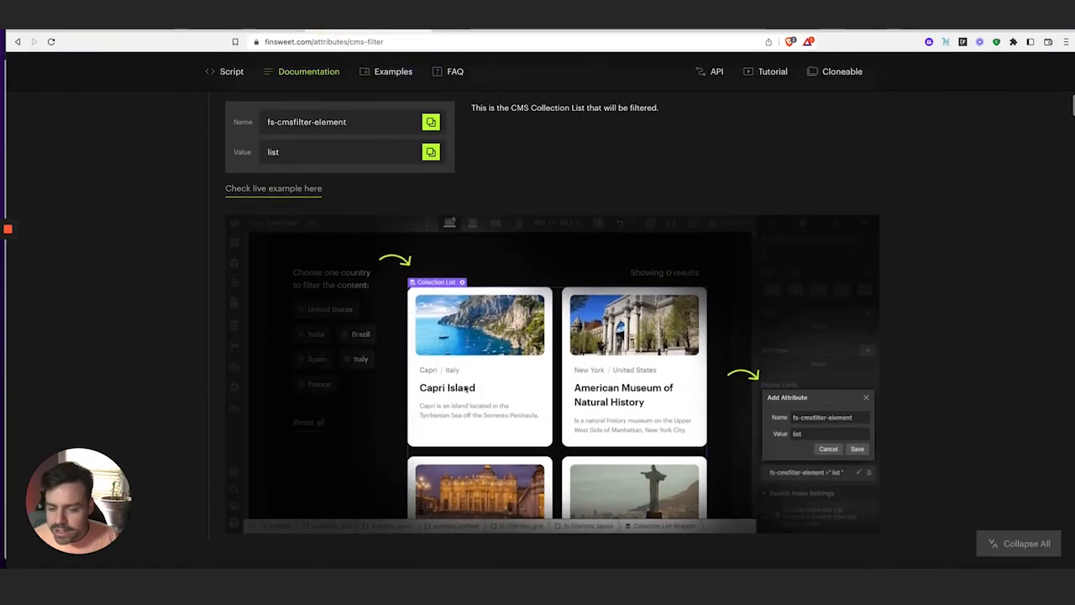
scroll(464, 388, down, 2)
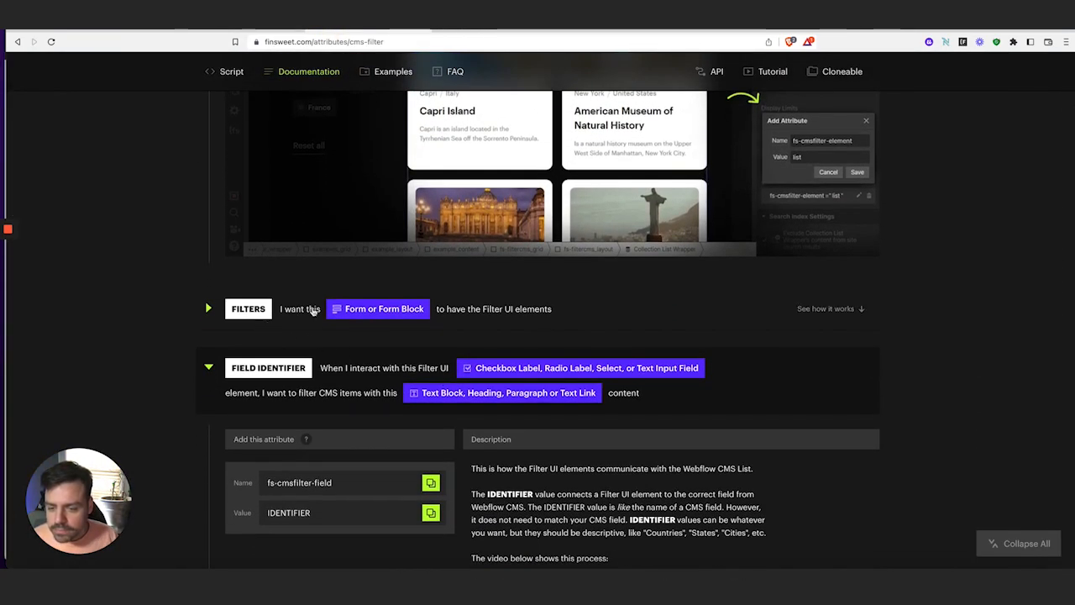
click(218, 311)
scroll(370, 351, down, 1)
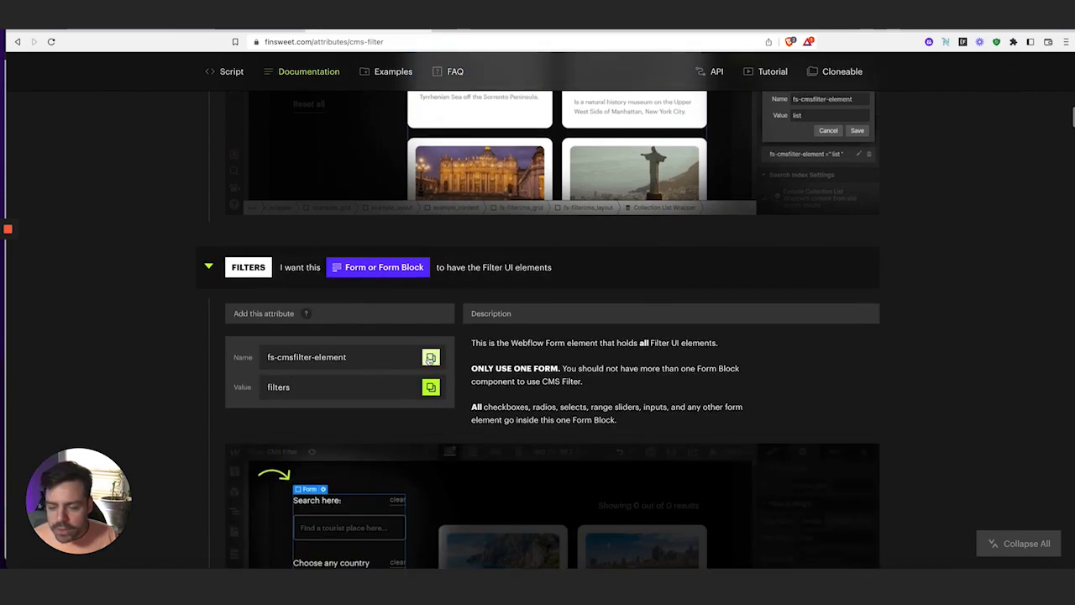
click(430, 357)
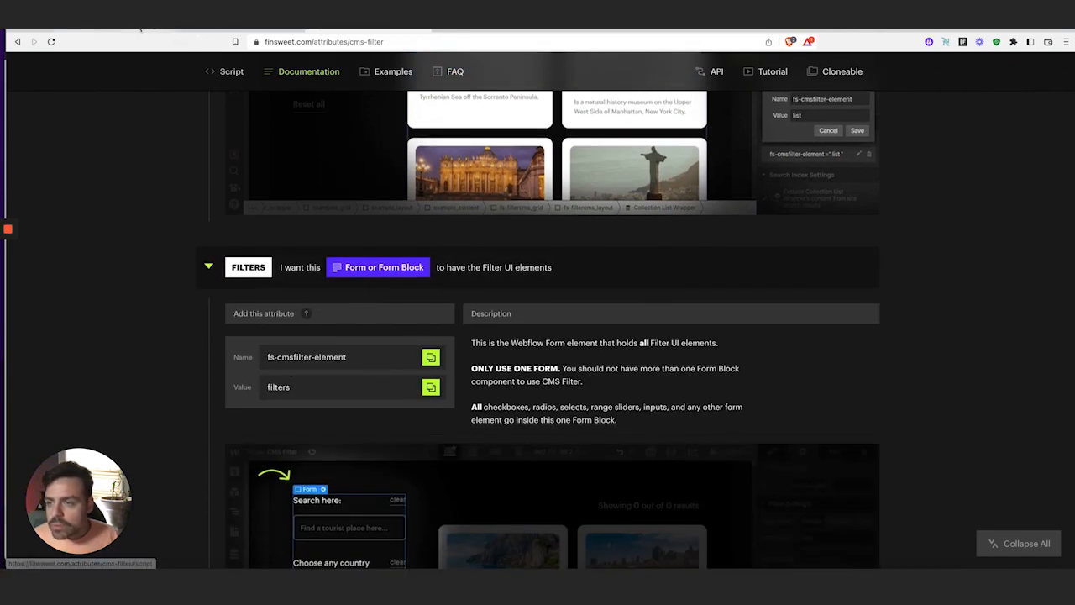
Select the Form Block and add a custom attribute named fs-cmsfilter-element
click(244, 30)
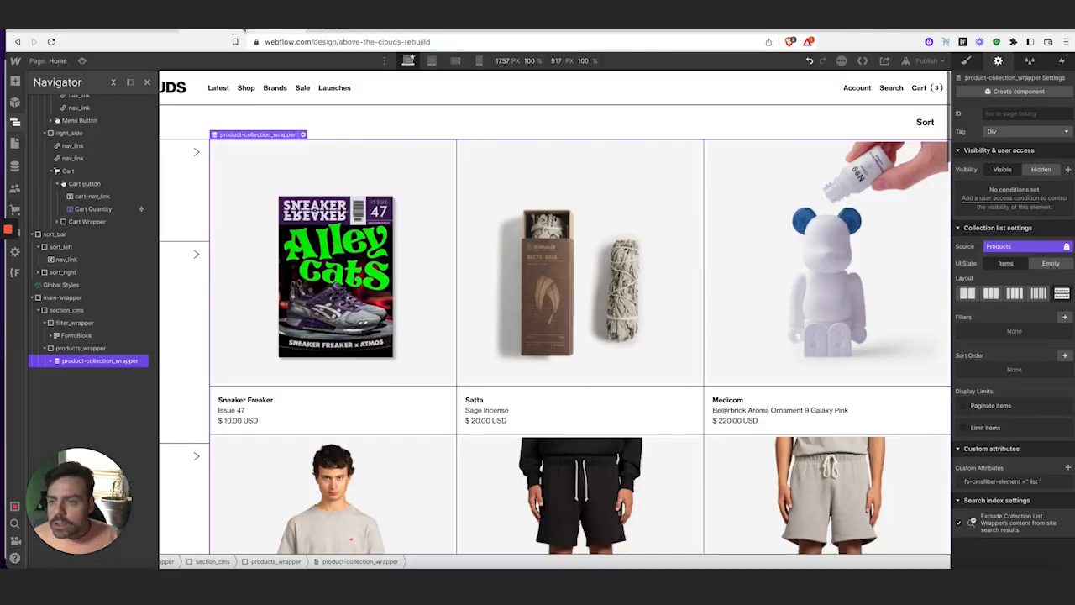
click(76, 335)
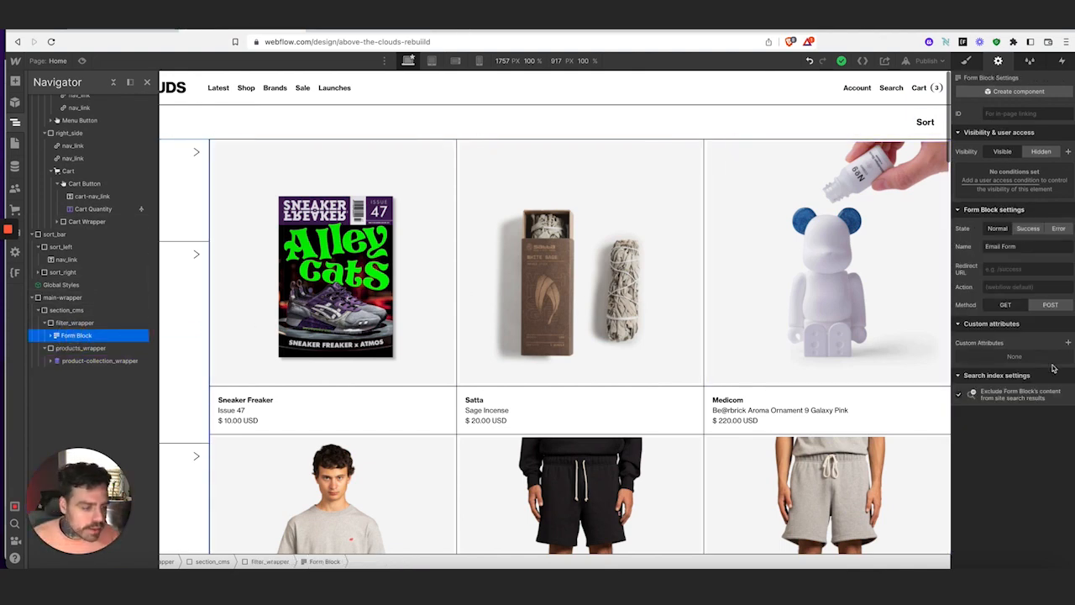
click(1068, 342)
click(1040, 377)
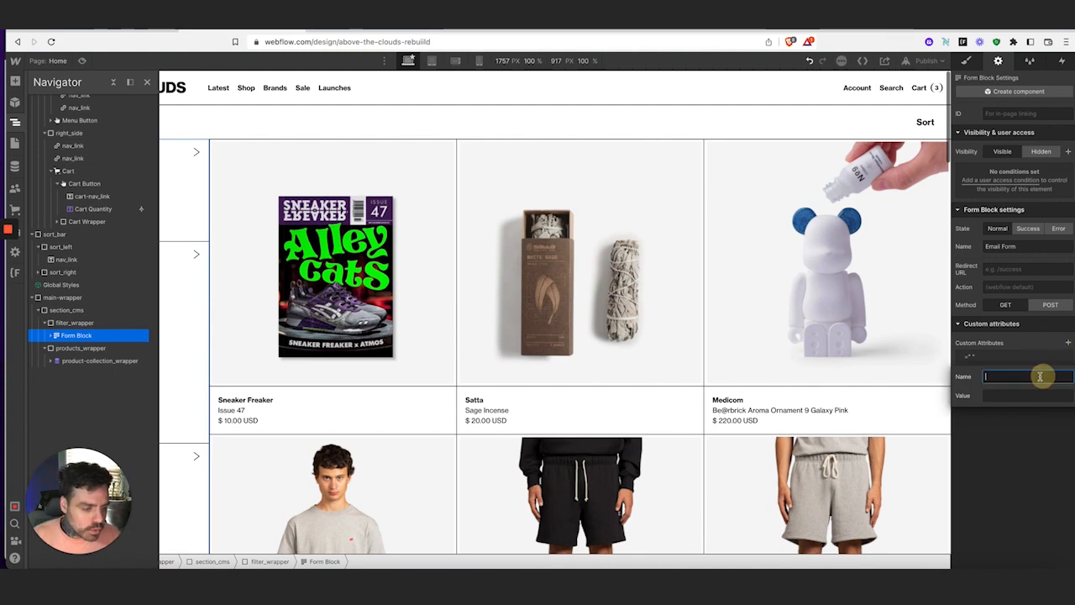
key(ctrl+v)
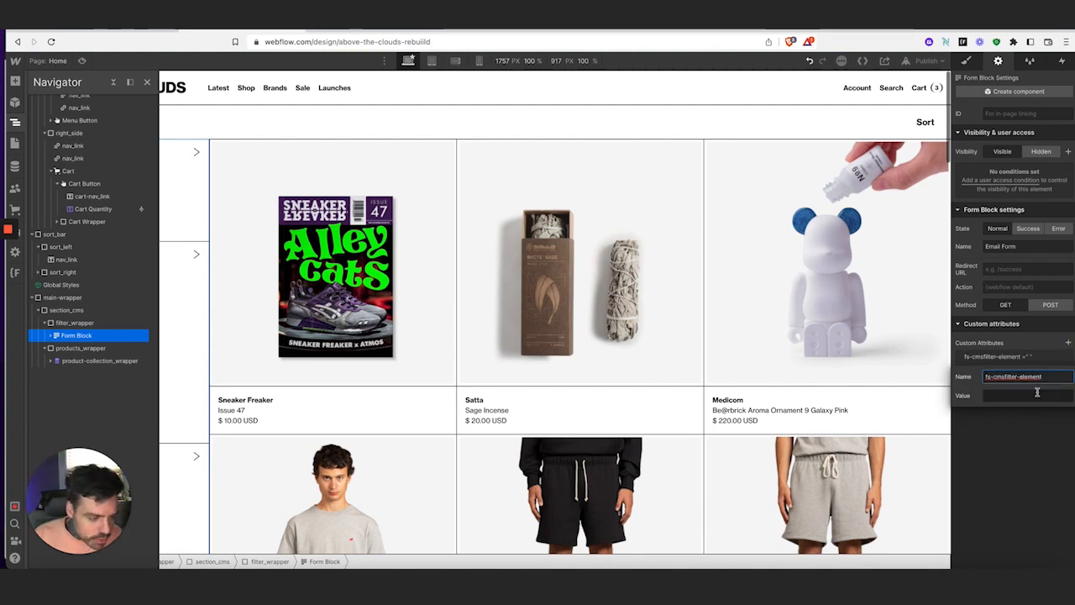
Copy the value filters from the docs and save it as the attribute's value
click(330, 31)
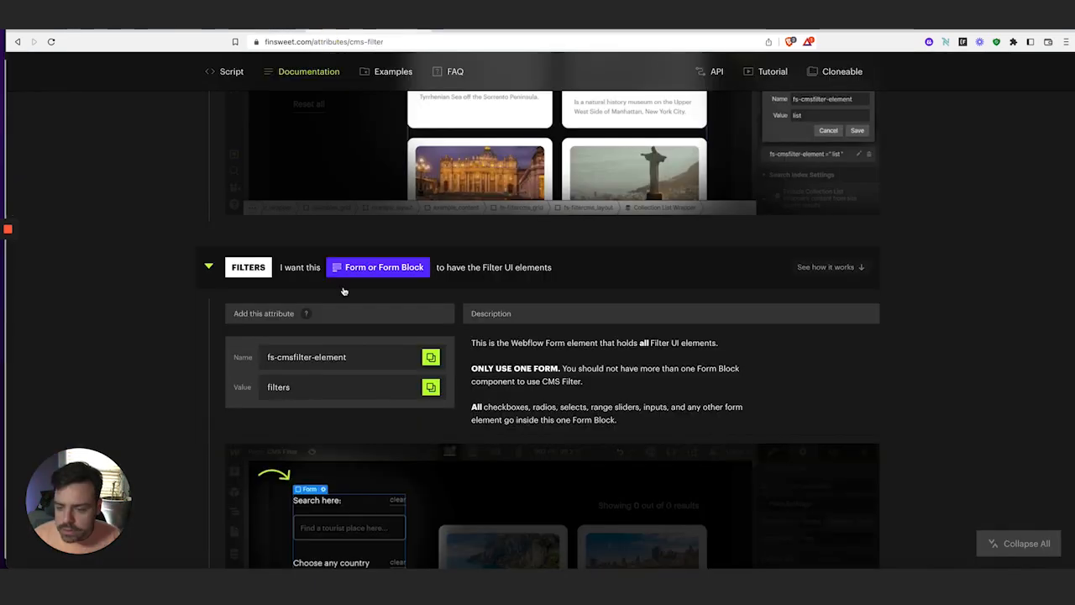
click(431, 387)
click(198, 32)
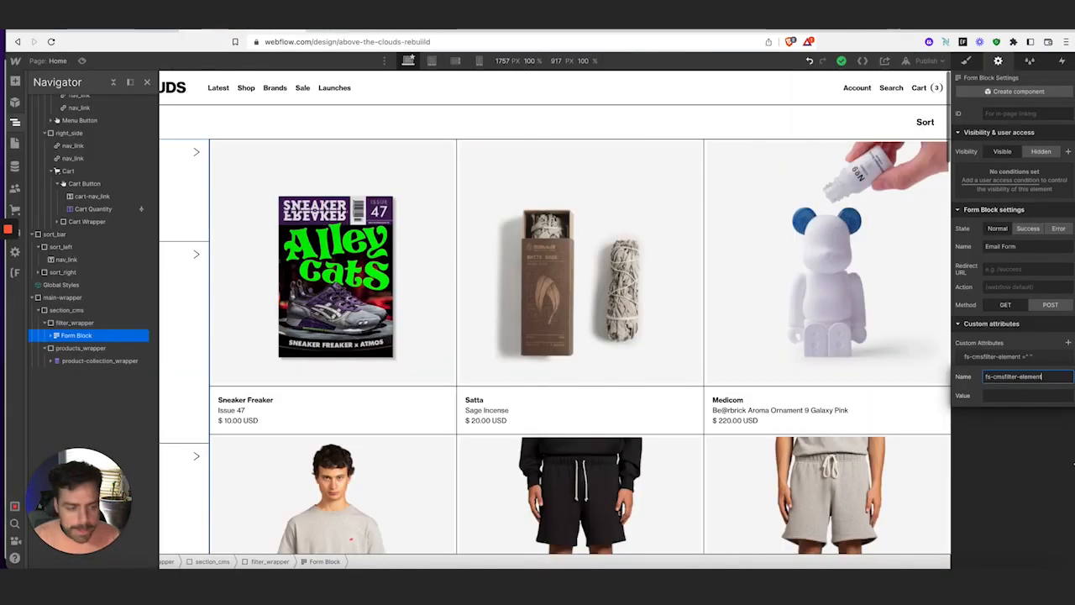
click(1050, 396)
key(ctrl+v)
key(Return)
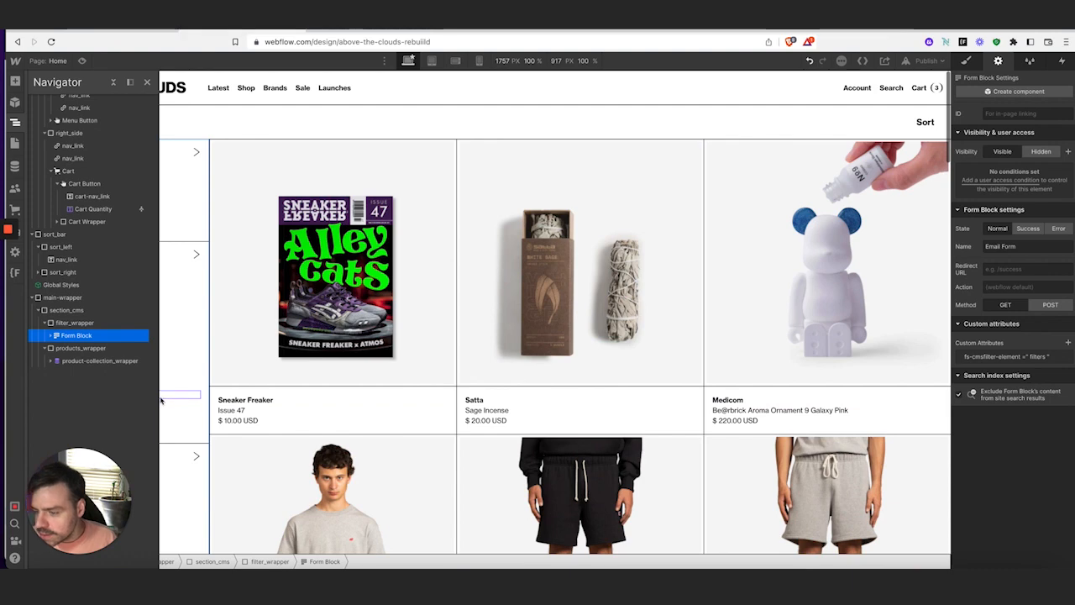
Copy the fs-cmsfilter-field attribute name from the docs and close the Navigator
click(332, 32)
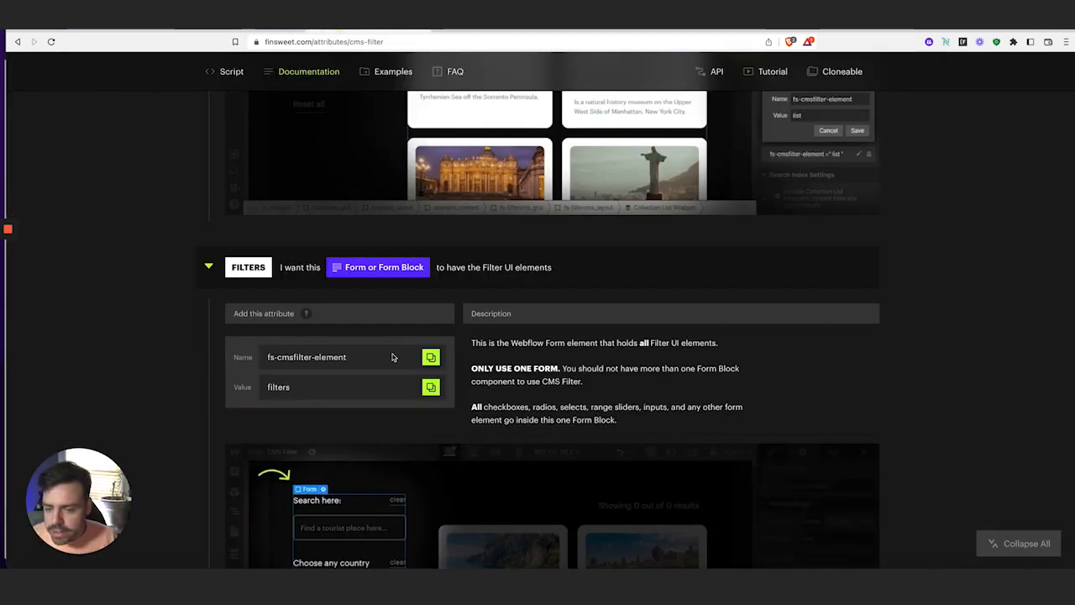
scroll(223, 286, down, 6)
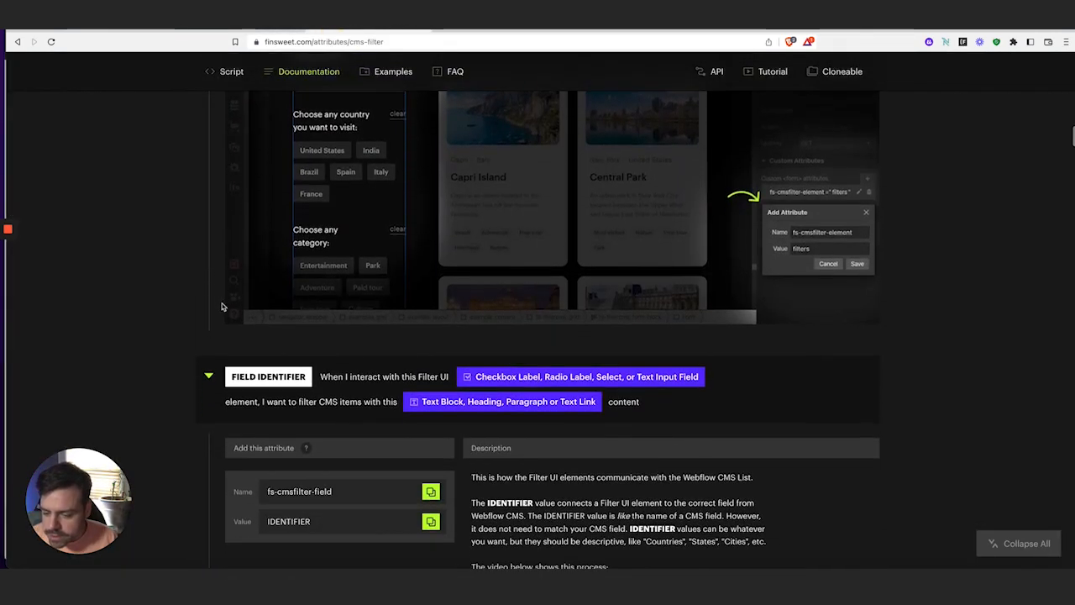
scroll(215, 319, down, 1)
scroll(223, 320, down, 1)
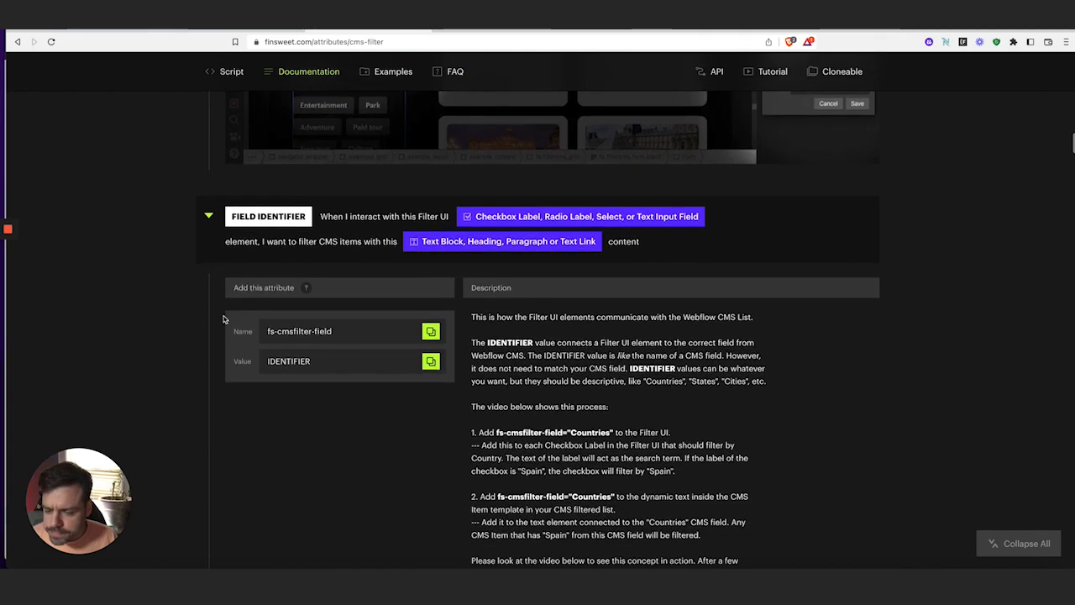
click(430, 334)
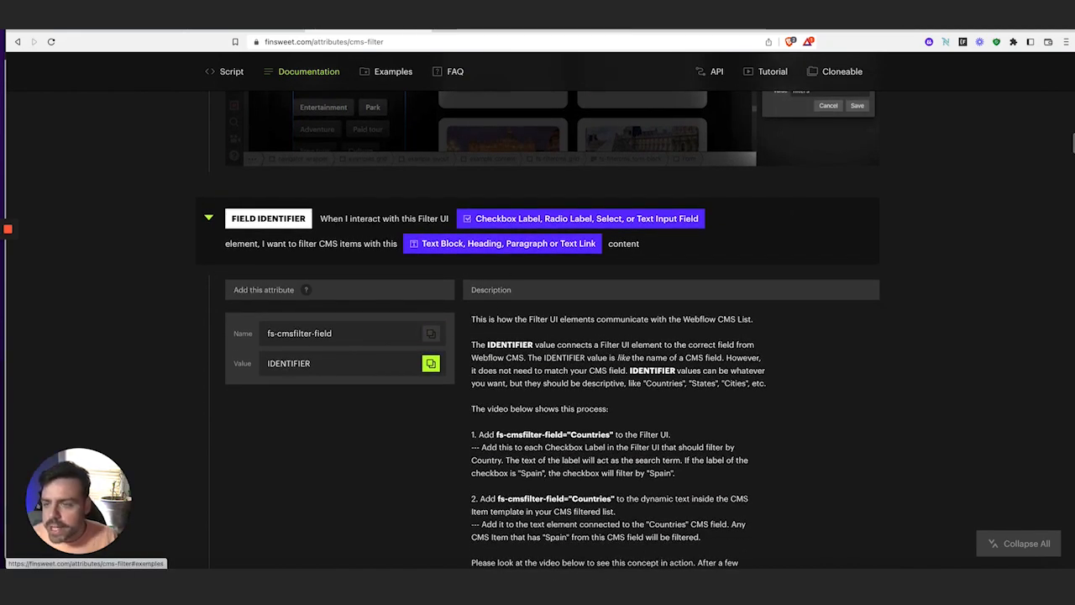
click(212, 31)
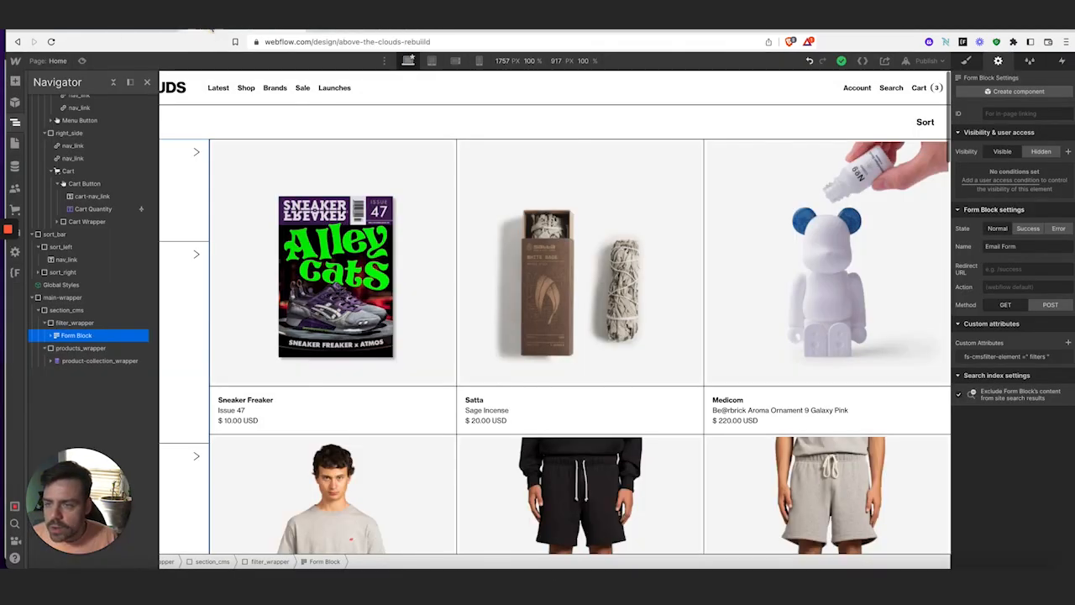
click(15, 123)
Re-read the Field Identifier docs, then select the Xs size checkbox label
click(352, 33)
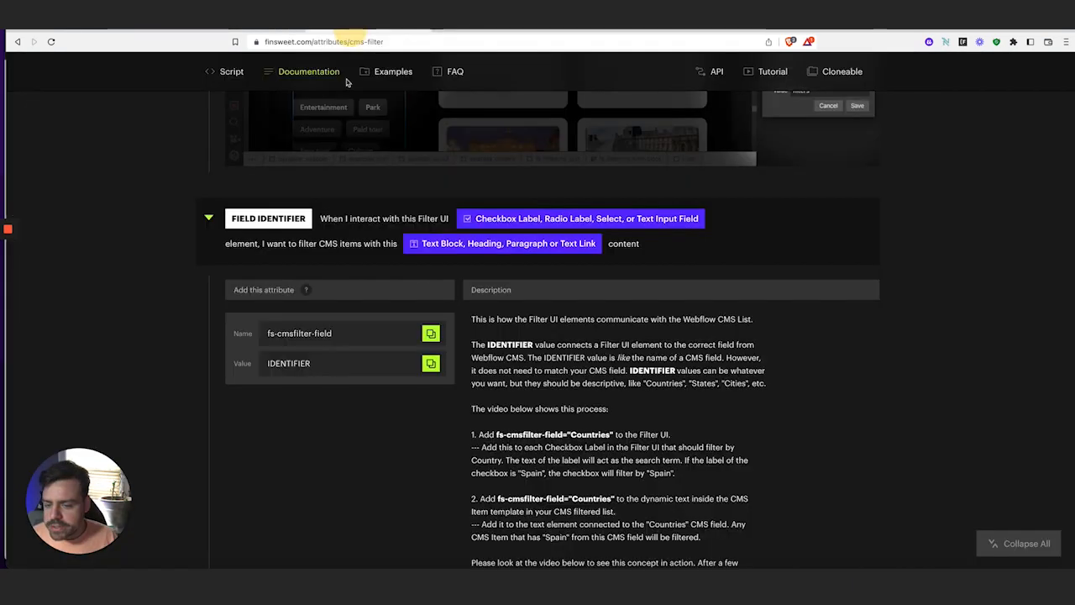
scroll(579, 351, down, 6)
scroll(579, 351, down, 2)
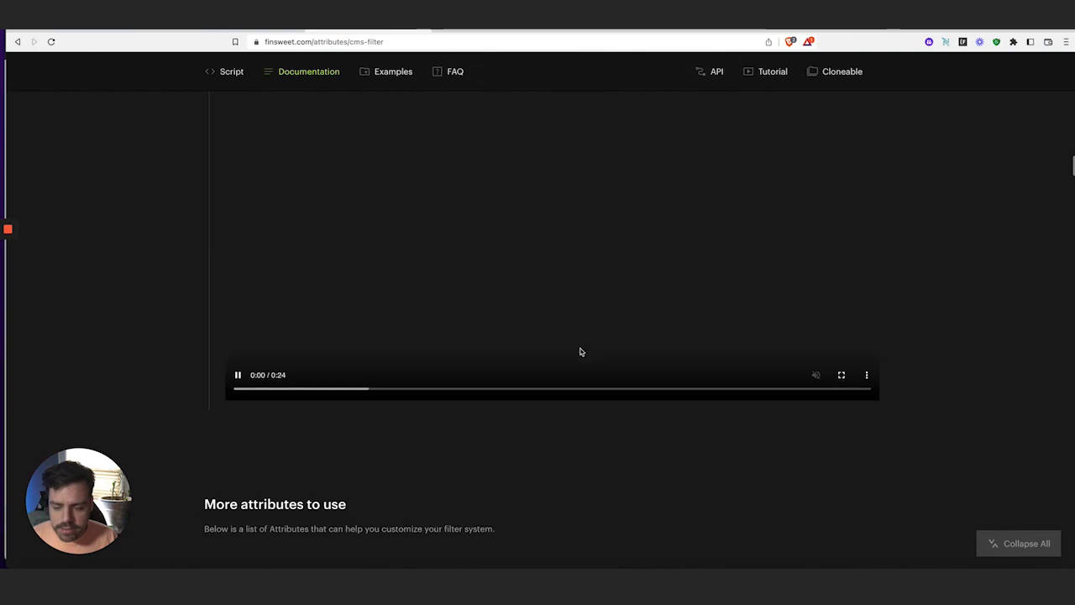
scroll(579, 351, up, 5)
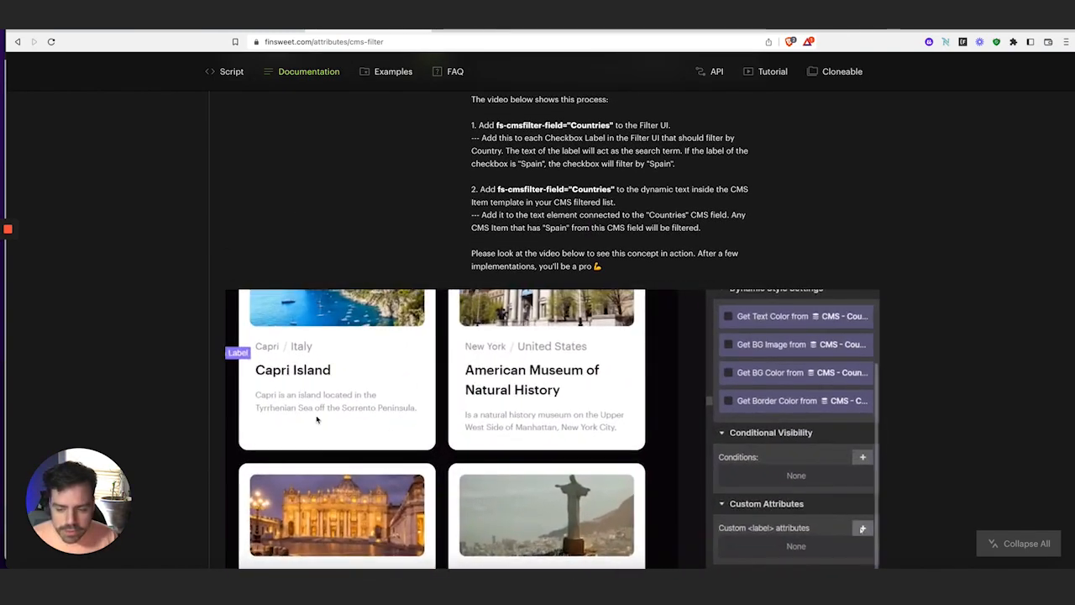
scroll(446, 162, up, 2)
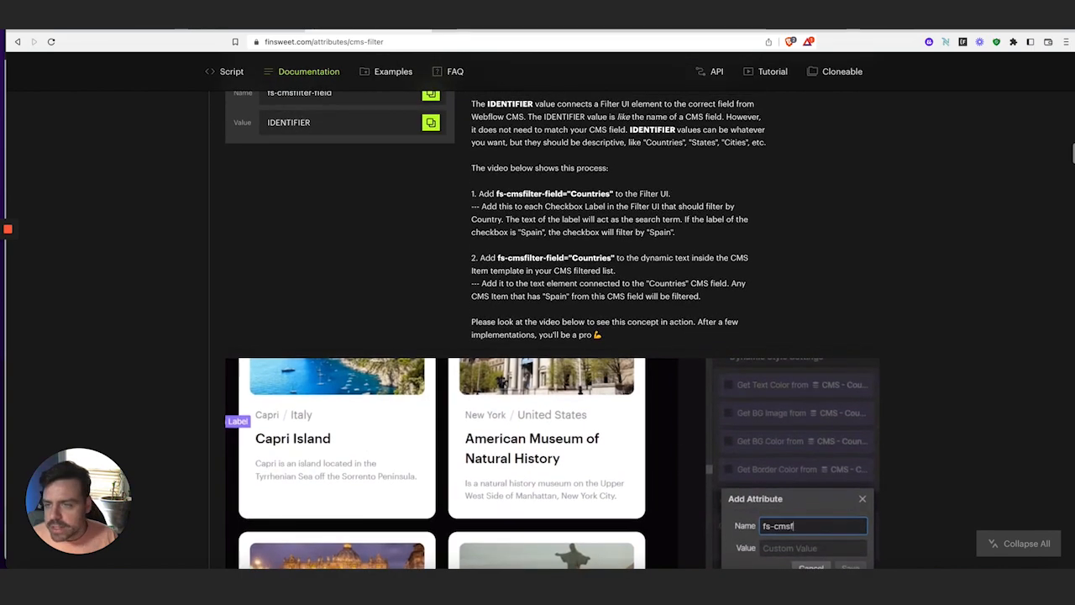
click(230, 27)
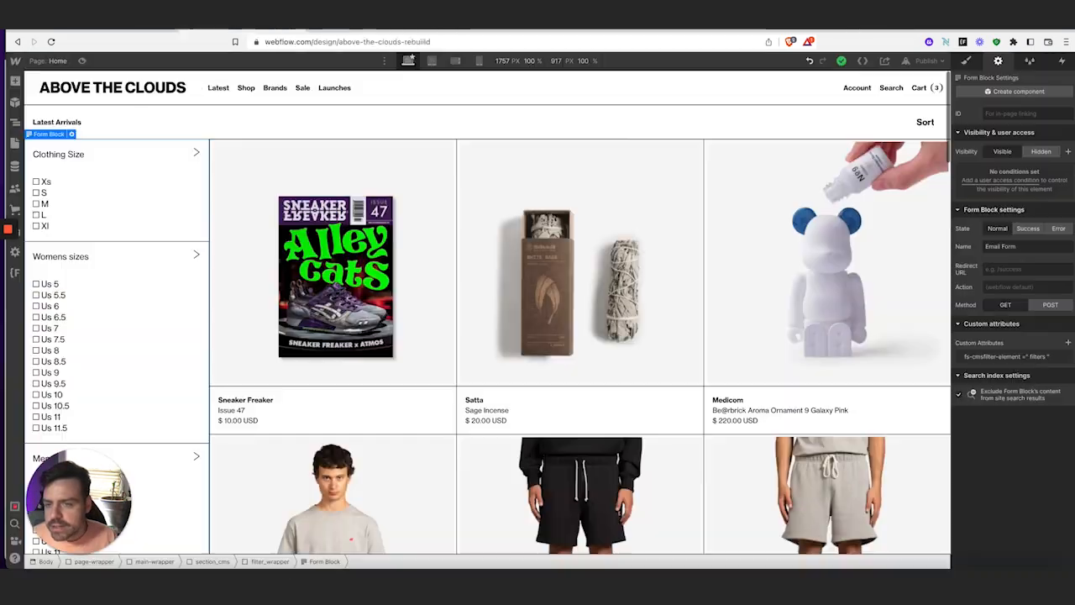
click(45, 183)
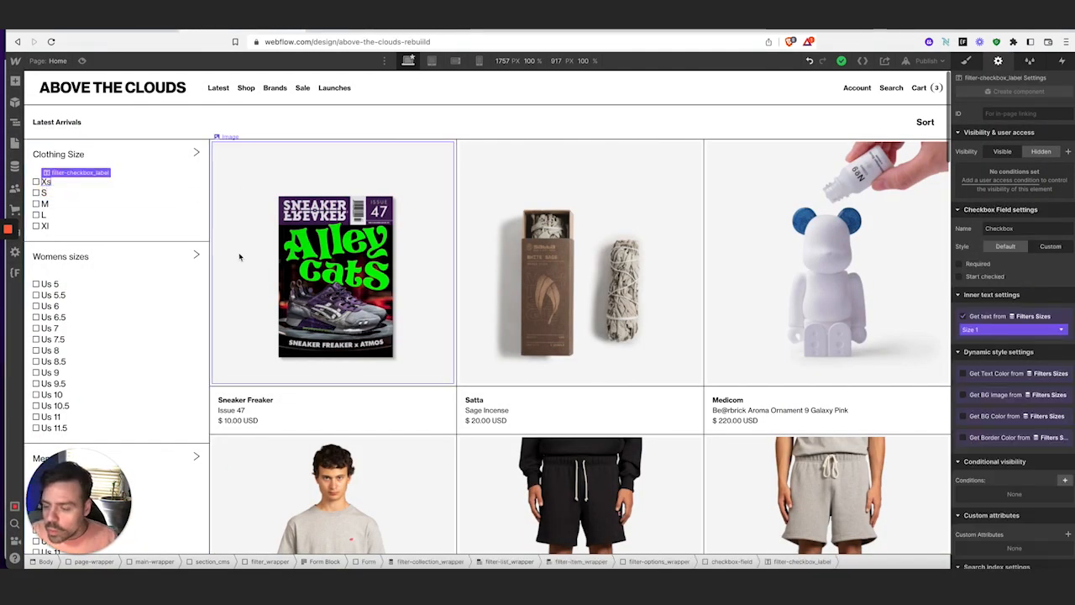
scroll(1003, 357, down, 1)
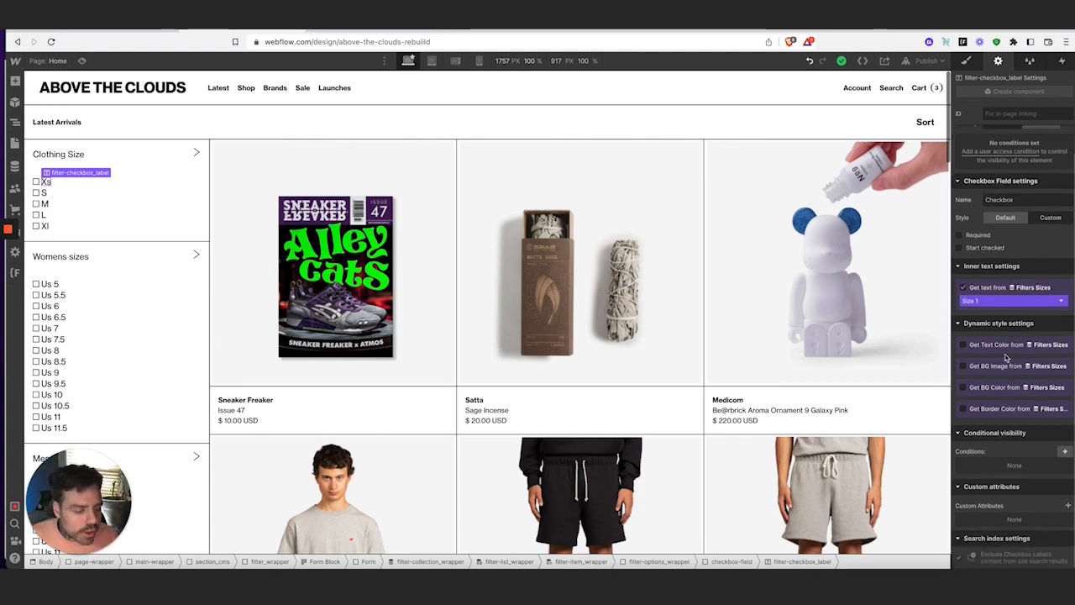
Give the Us 5 checkbox label the custom attribute fs-cmsfilter-field = Size
click(50, 284)
scroll(126, 332, down, 2)
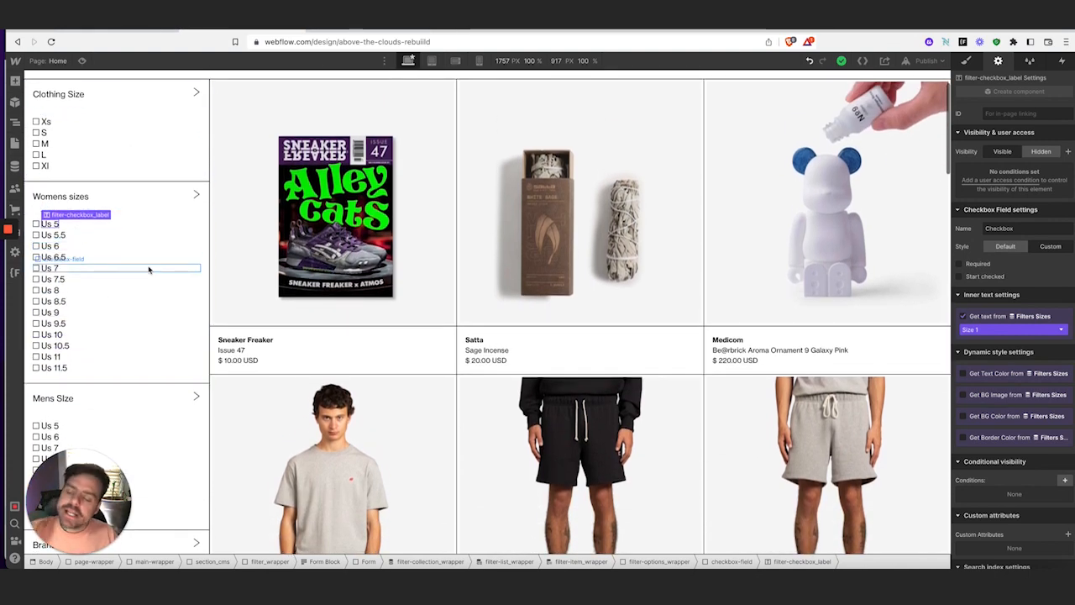
scroll(1061, 413, down, 1)
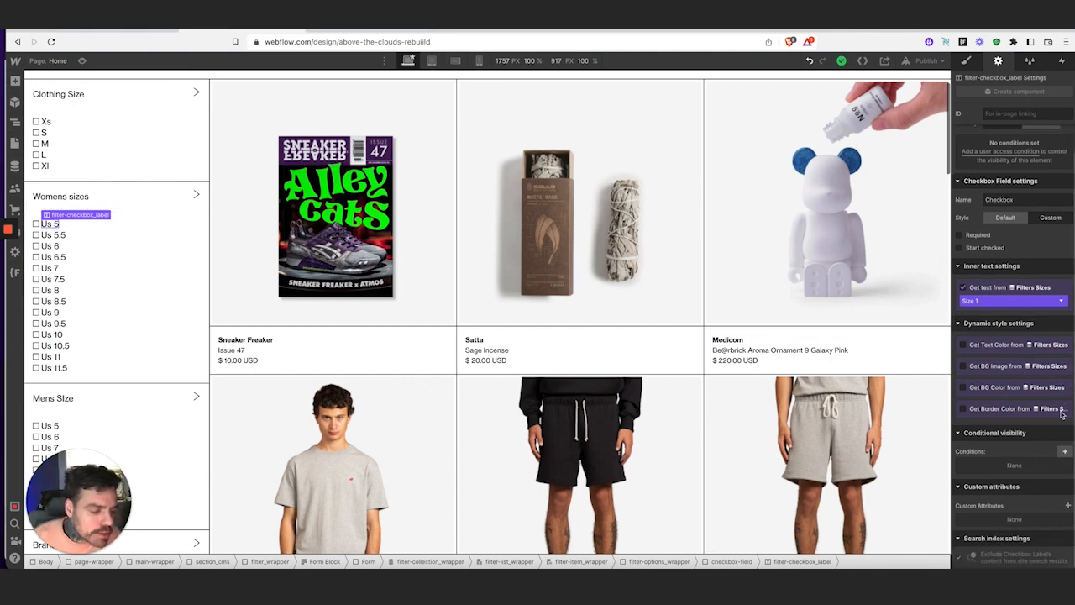
click(1068, 505)
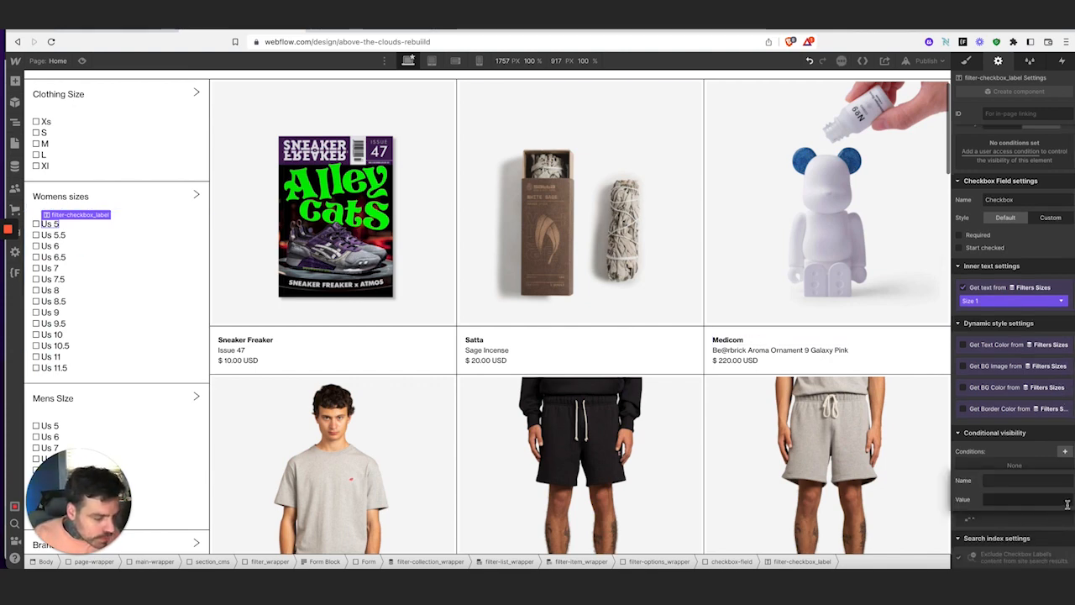
click(1019, 480)
key(ctrl+v)
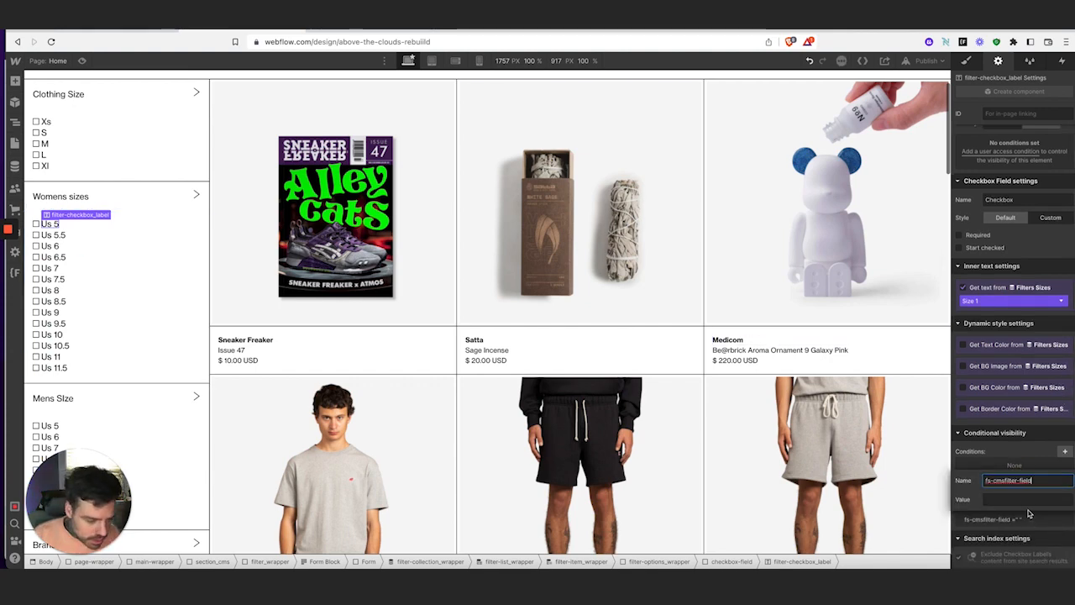
click(1022, 500)
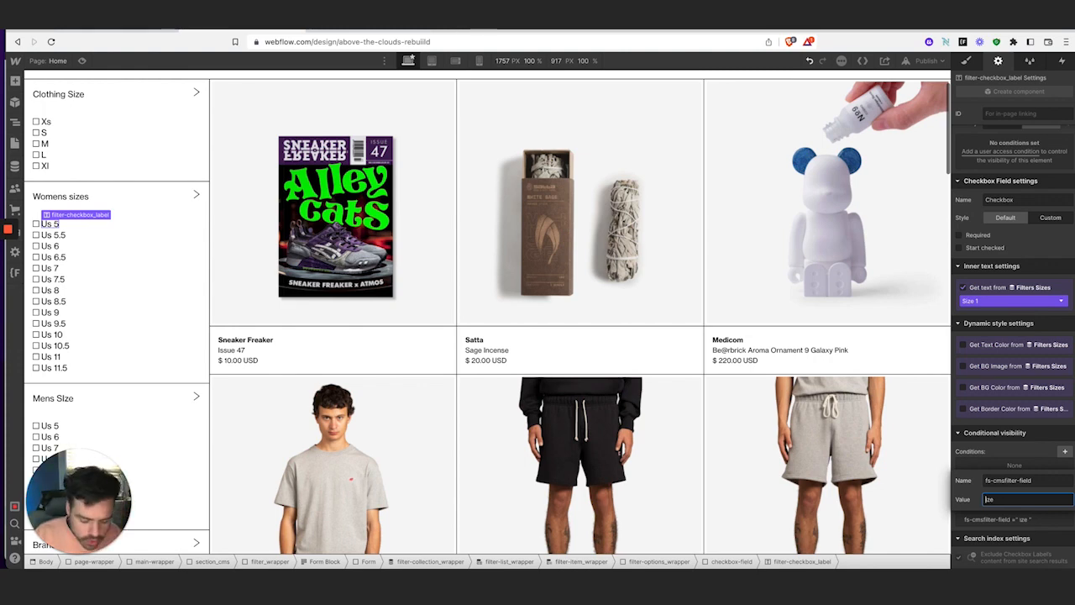
text(S)
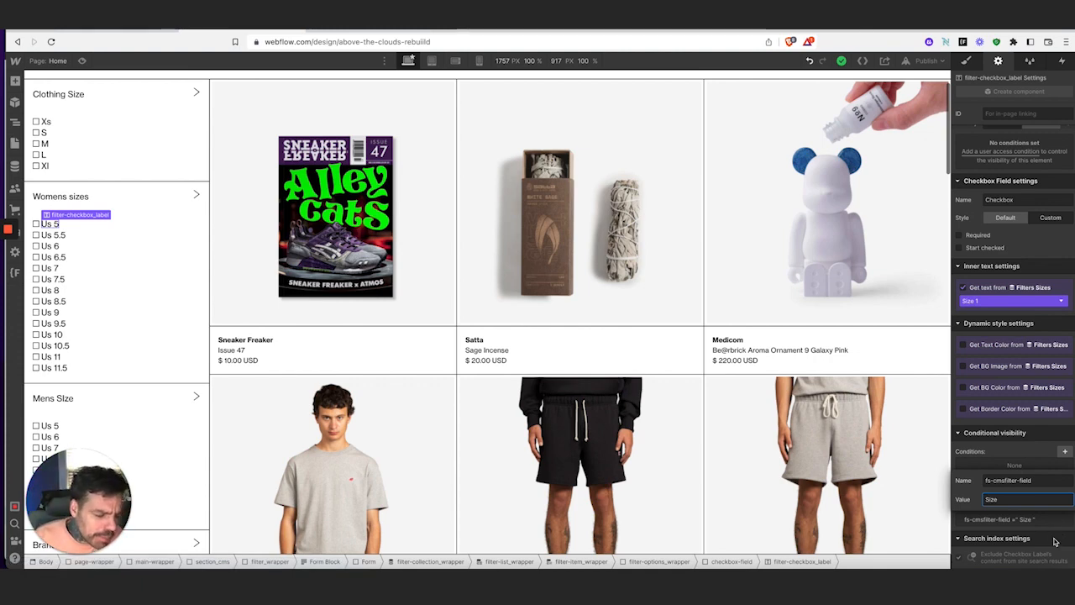
key(Return)
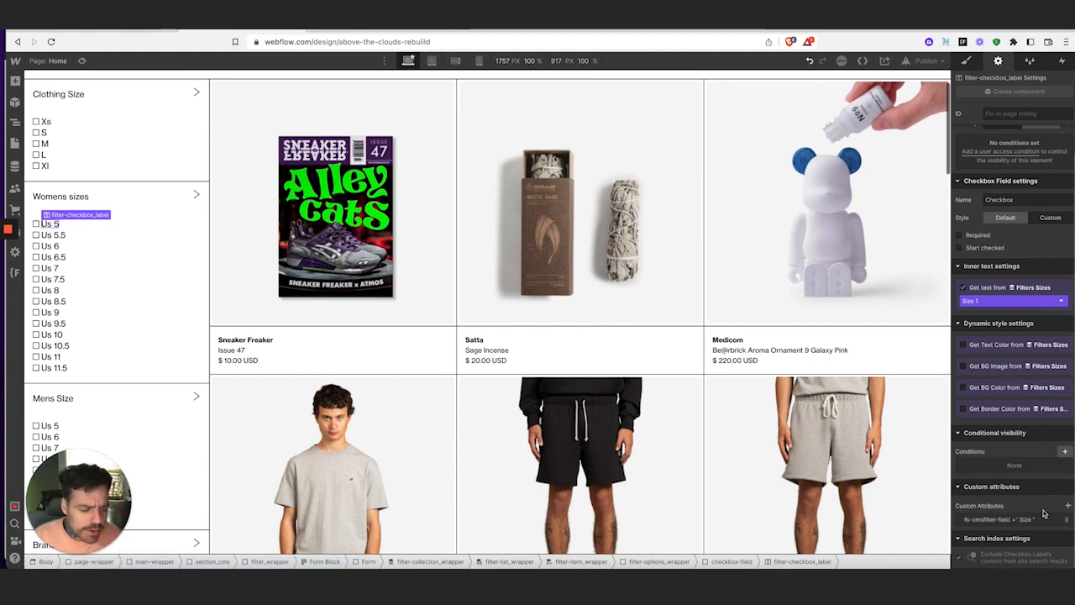
Add fs-cmsfilter-field = Size to the Us 5.5 label and the next women's size label
click(52, 235)
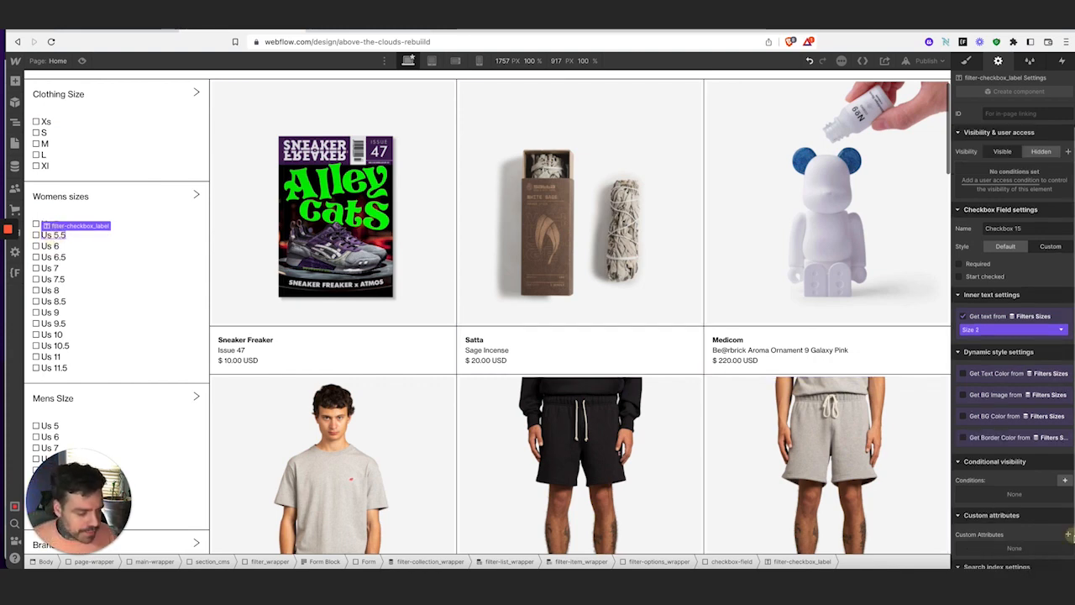
click(1067, 534)
text(fs-cmsfilter-field)
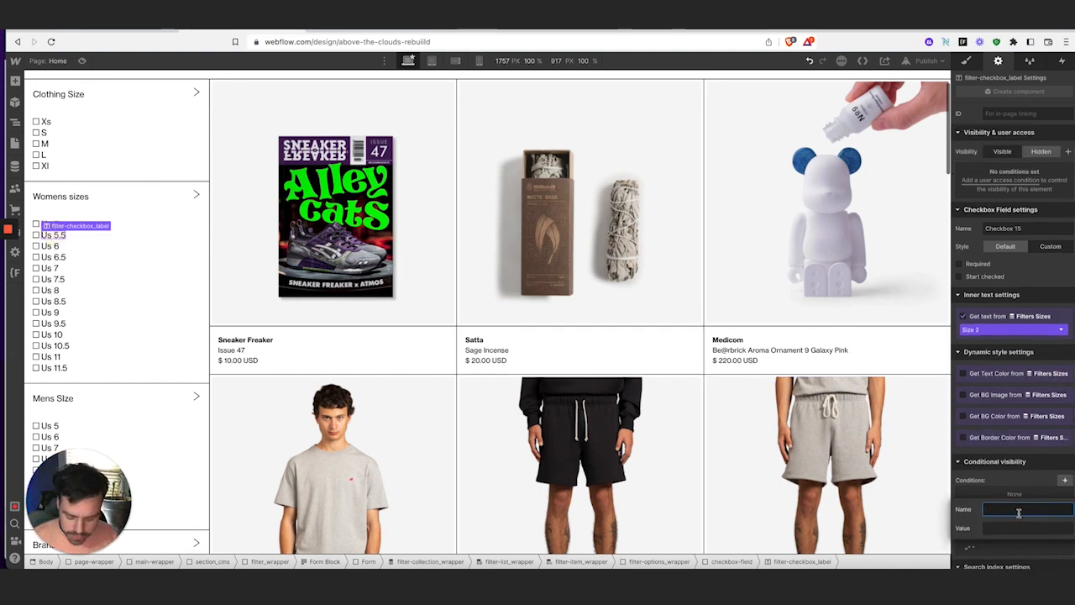
click(1036, 527)
text(Si)
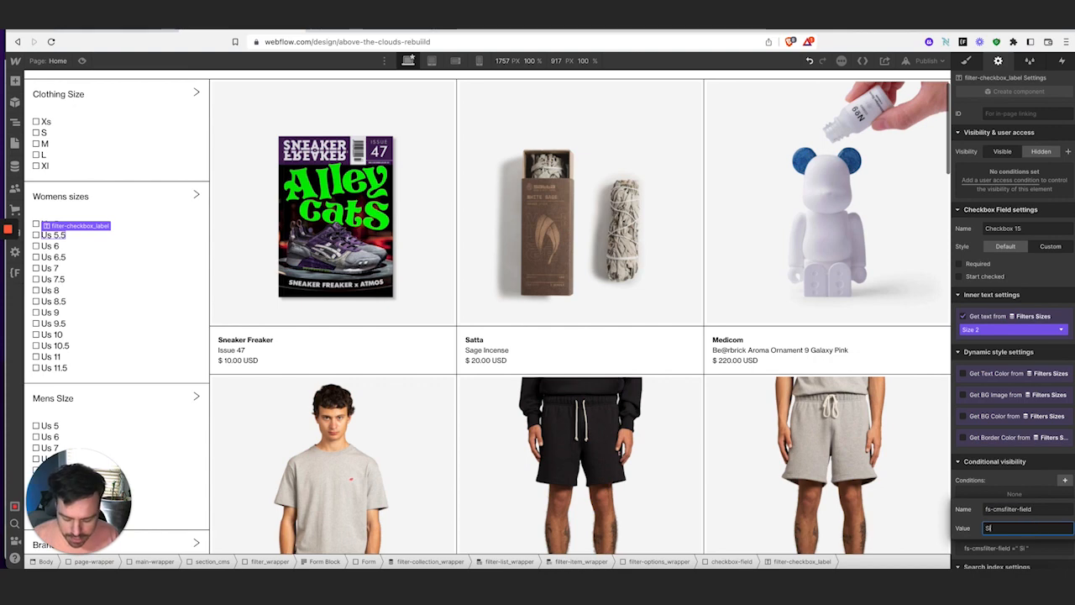
text(ze)
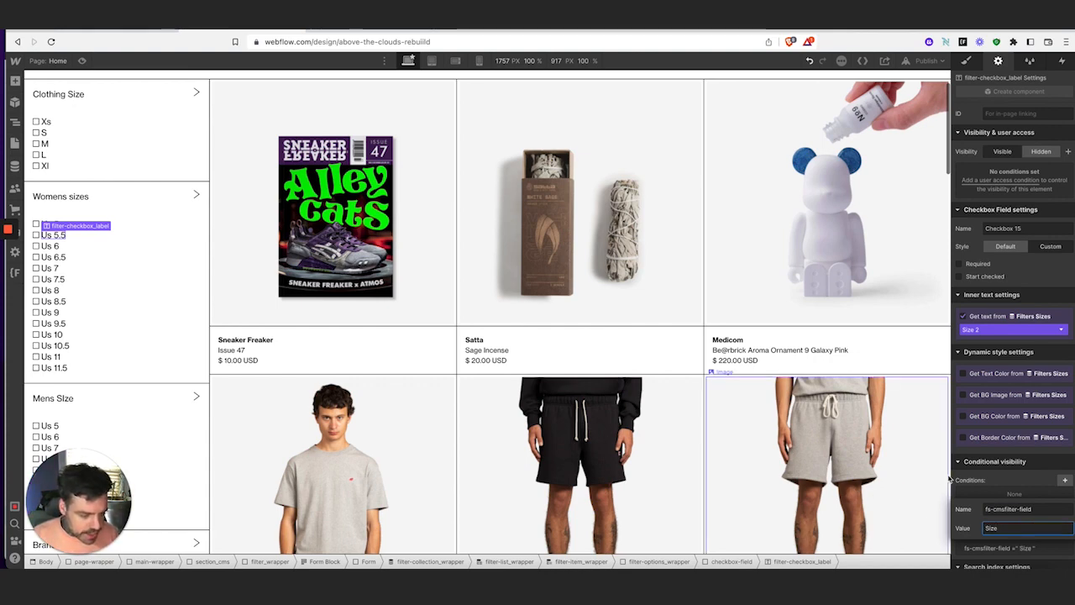
key(Return)
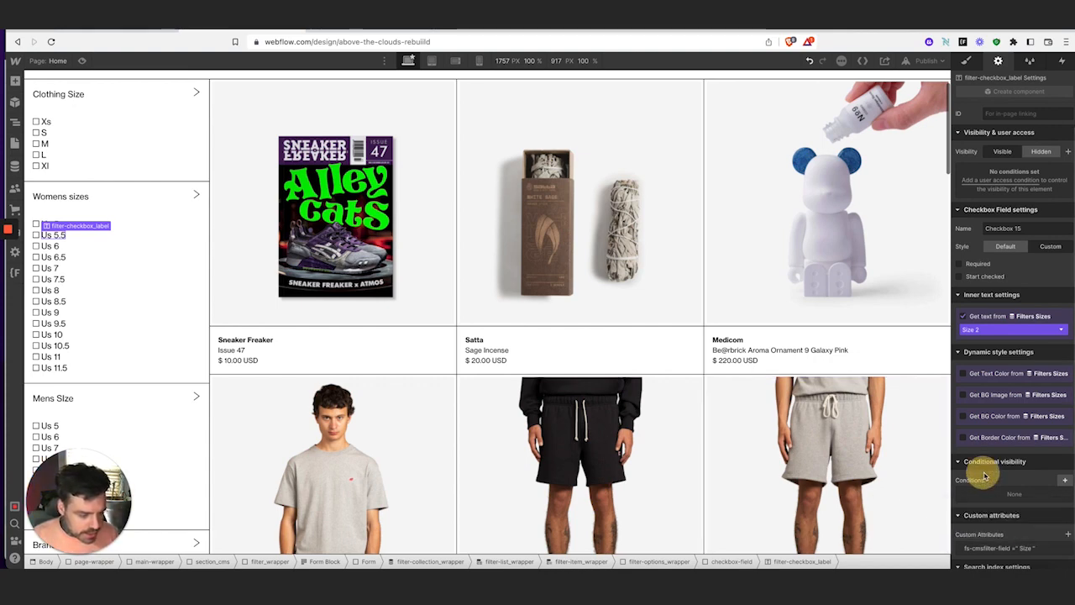
click(52, 246)
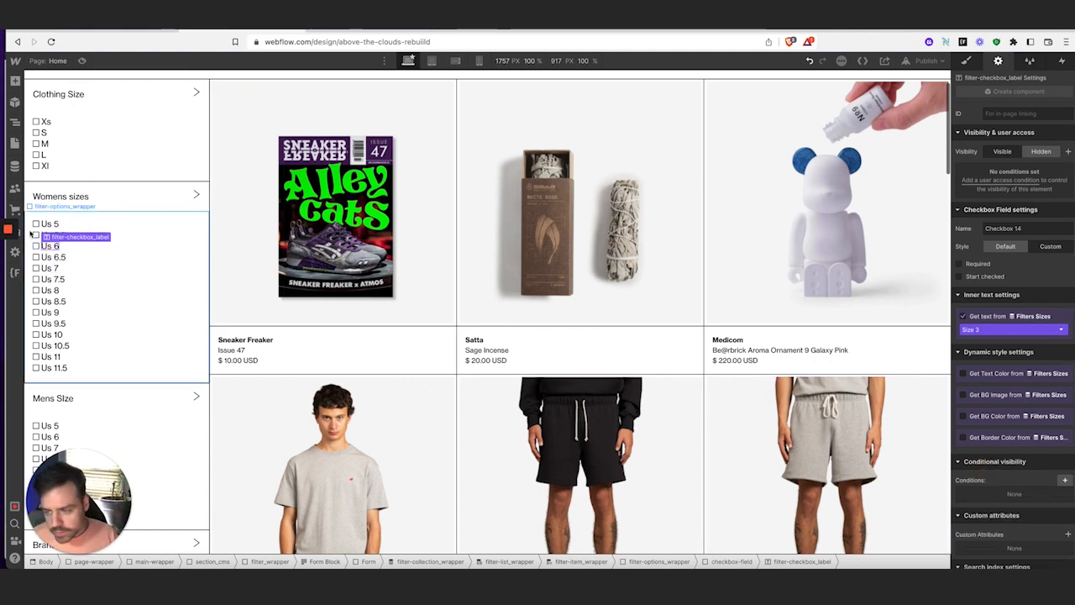
click(1069, 535)
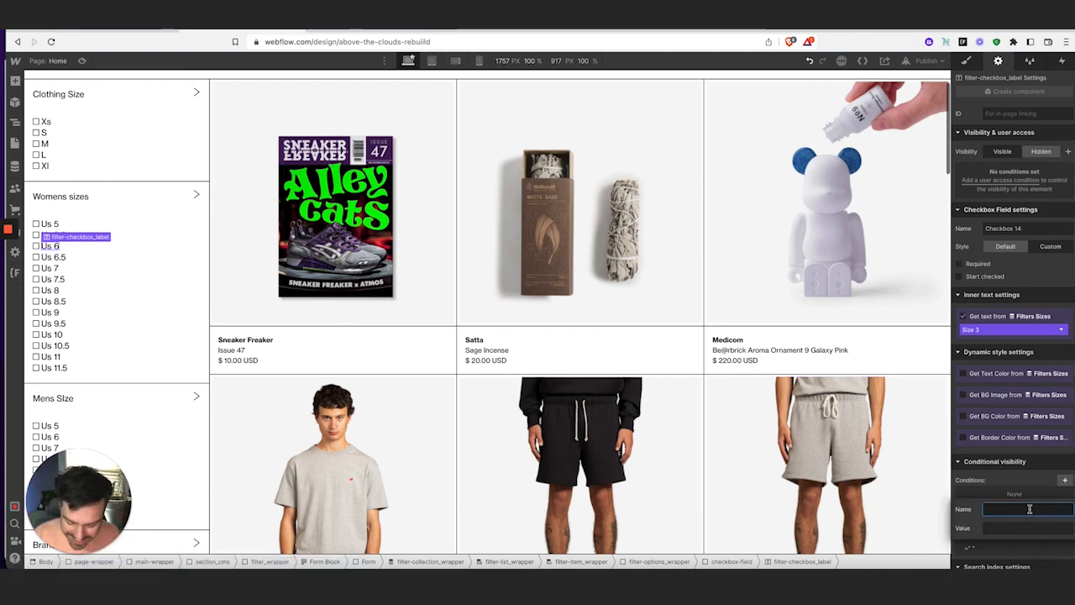
text(fs-cmsfilter-field)
click(1034, 527)
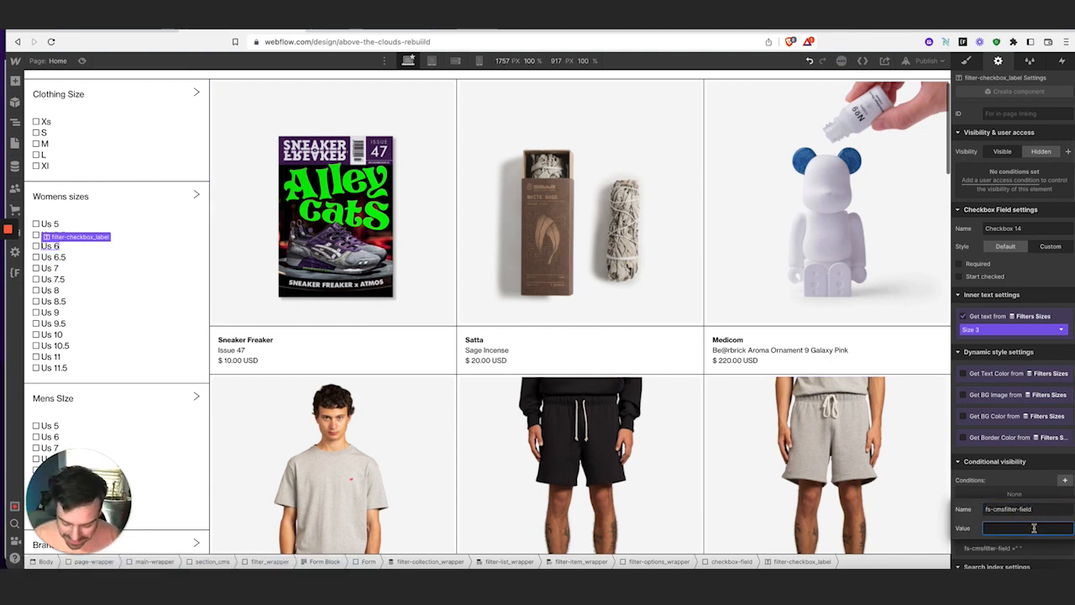
text(Size)
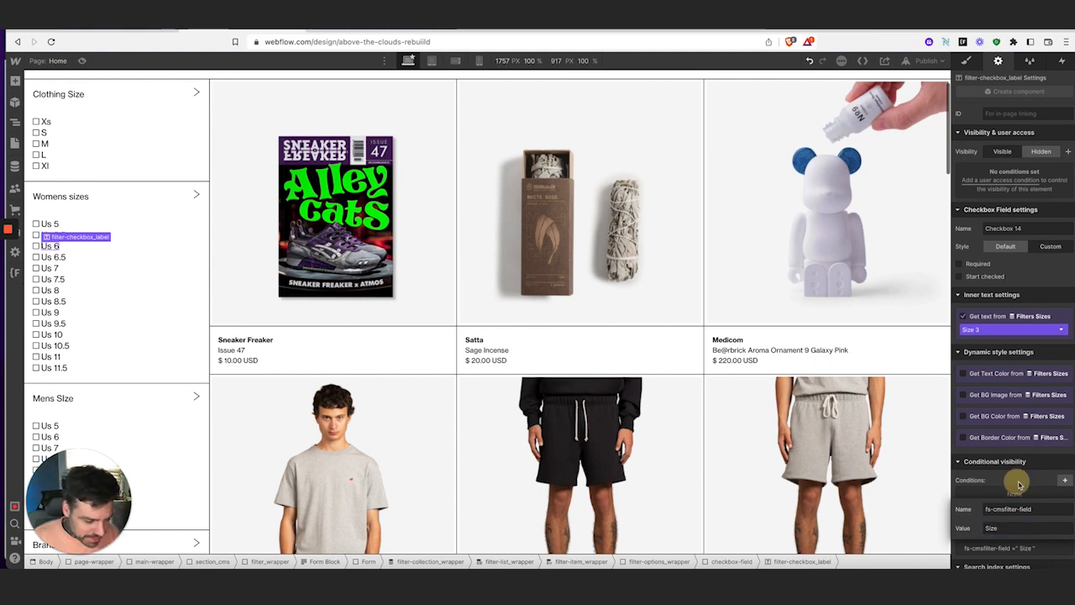
key(Return)
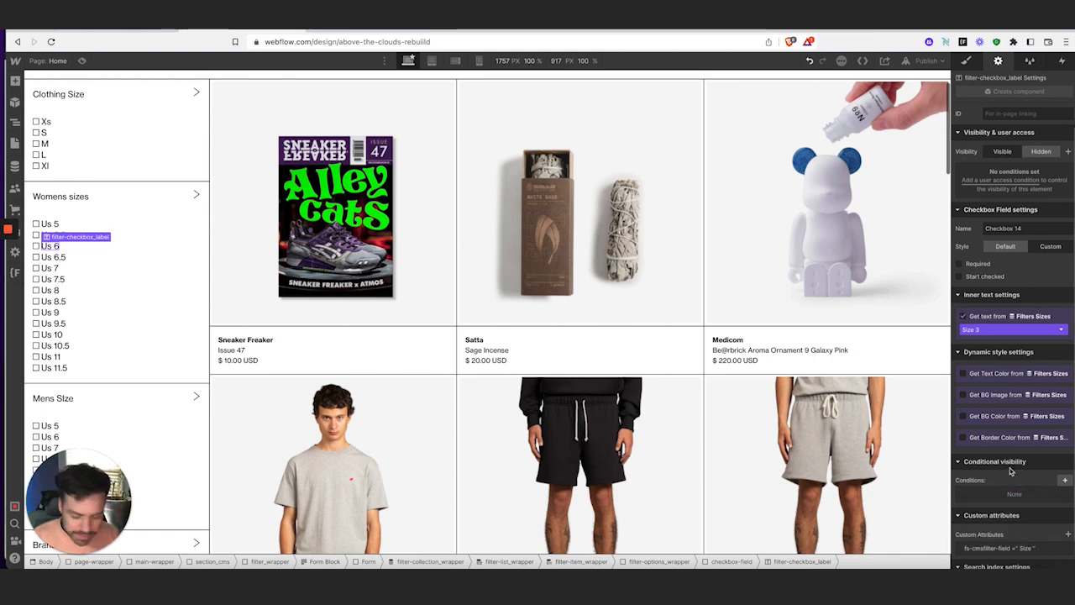
Add fs-cmsfilter-field = Size to one more women's size label, then select the following label
click(63, 258)
scroll(1050, 504, down, 1)
click(1068, 507)
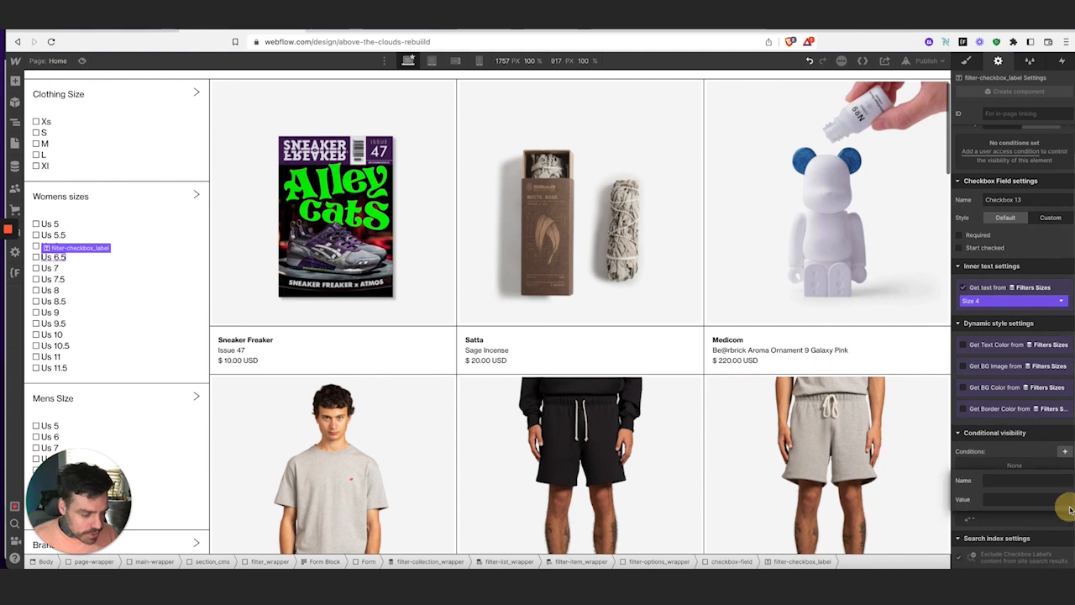
text(fs-cmsfilter-field)
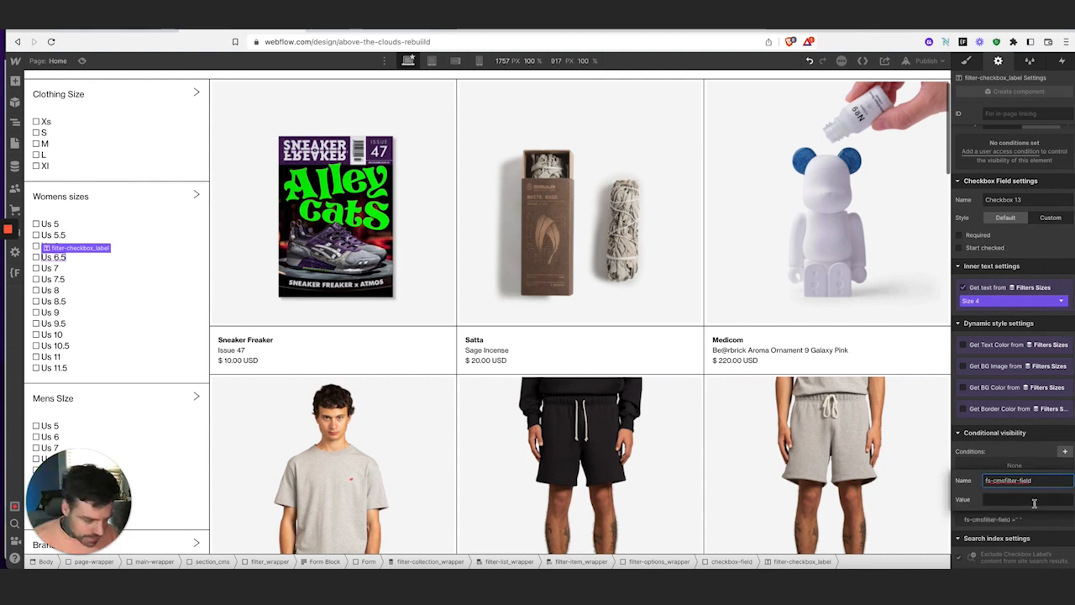
click(1033, 501)
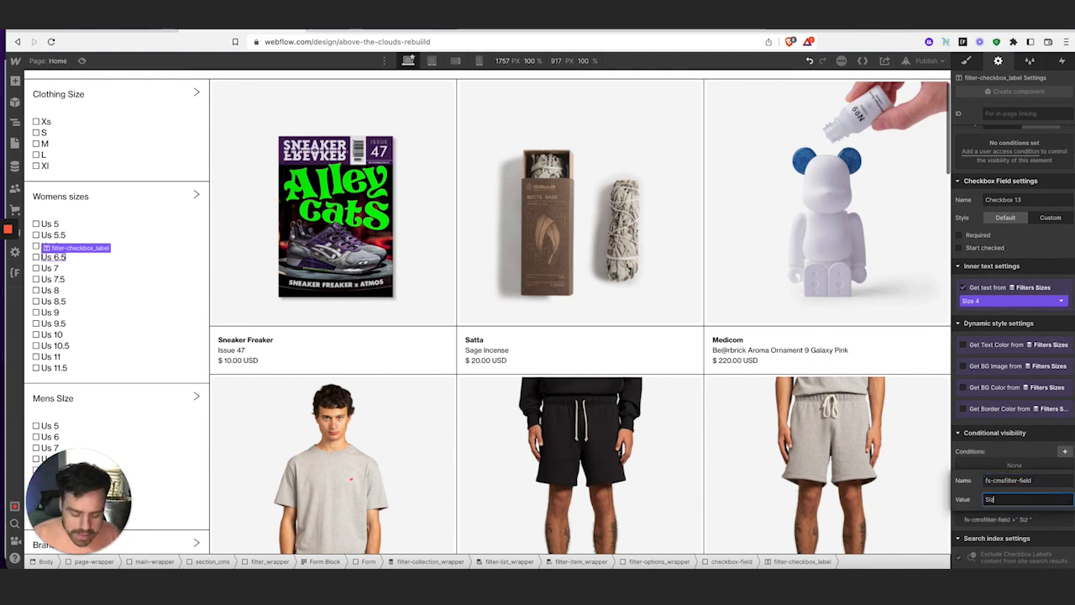
text(Size)
click(1016, 557)
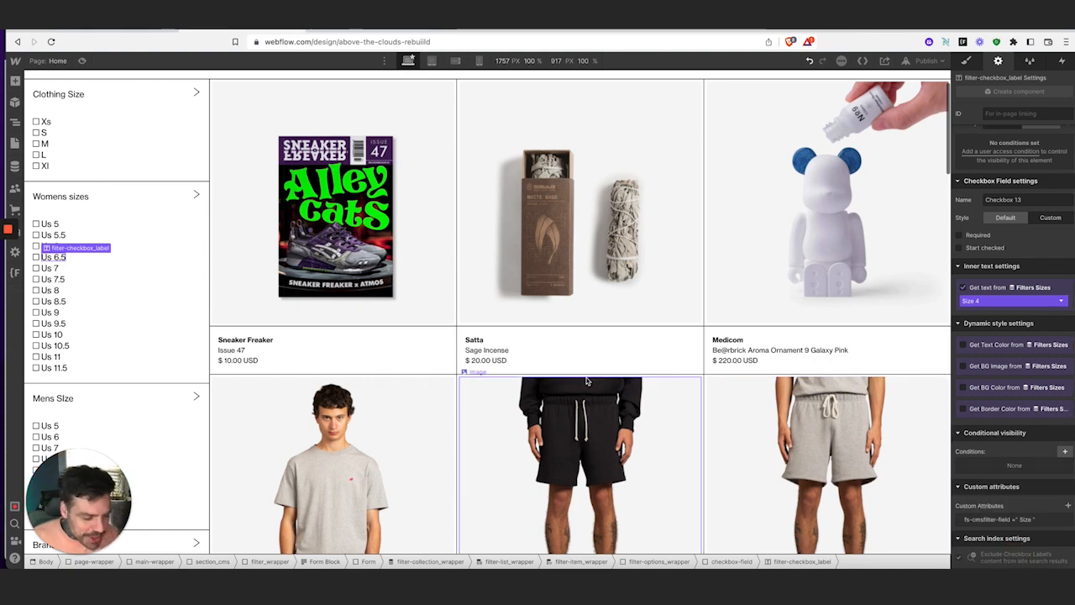
click(52, 258)
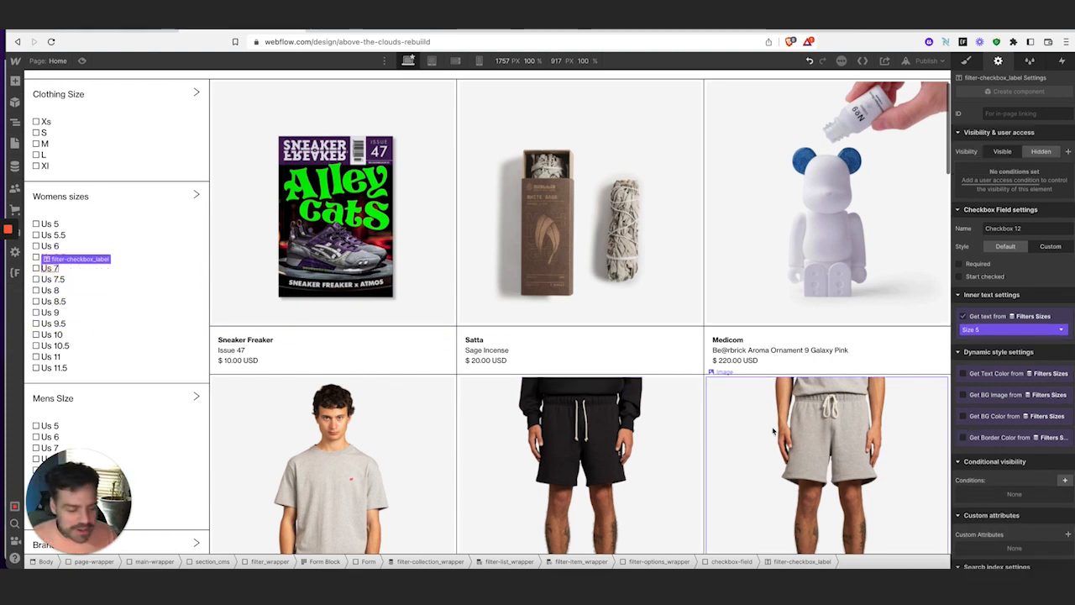
Give the current and next women's size labels the attribute fs-cmsfilter-field = Size
click(1068, 518)
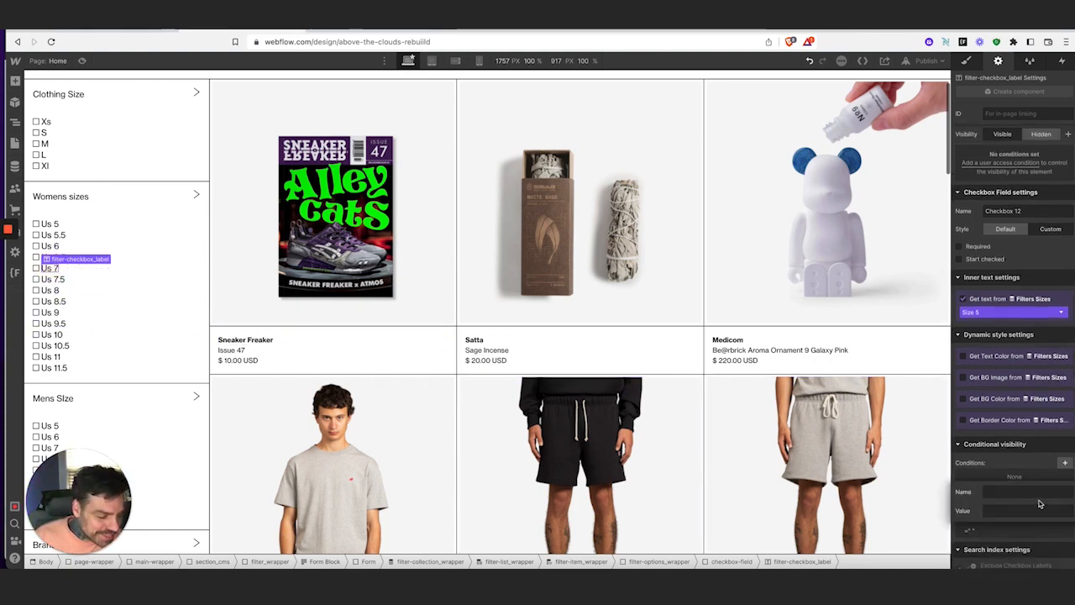
text(fs-cmsfilter-field)
click(1039, 509)
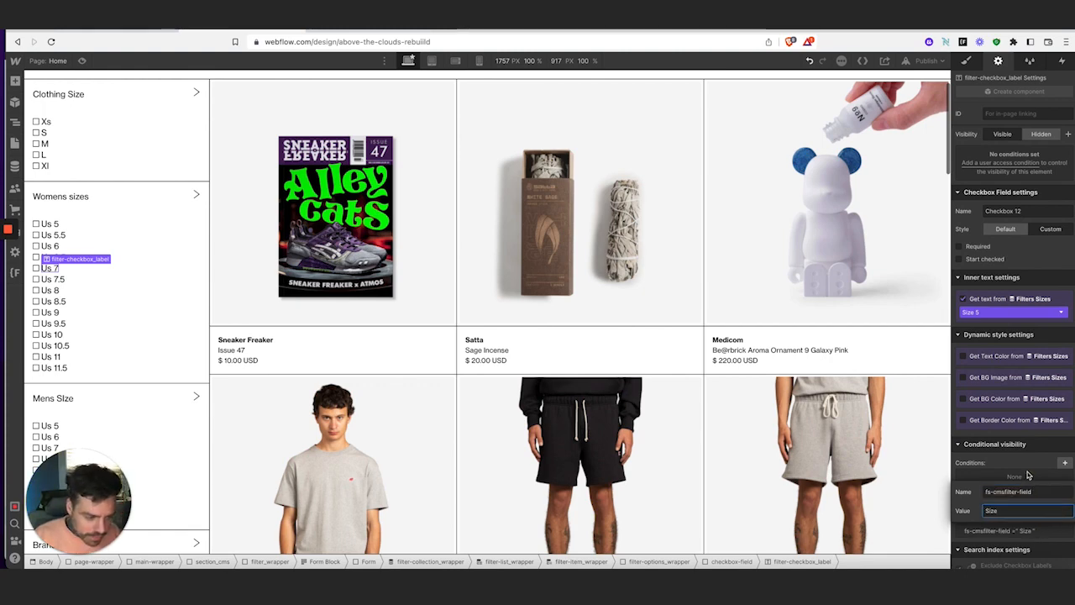
text(Size)
click(52, 268)
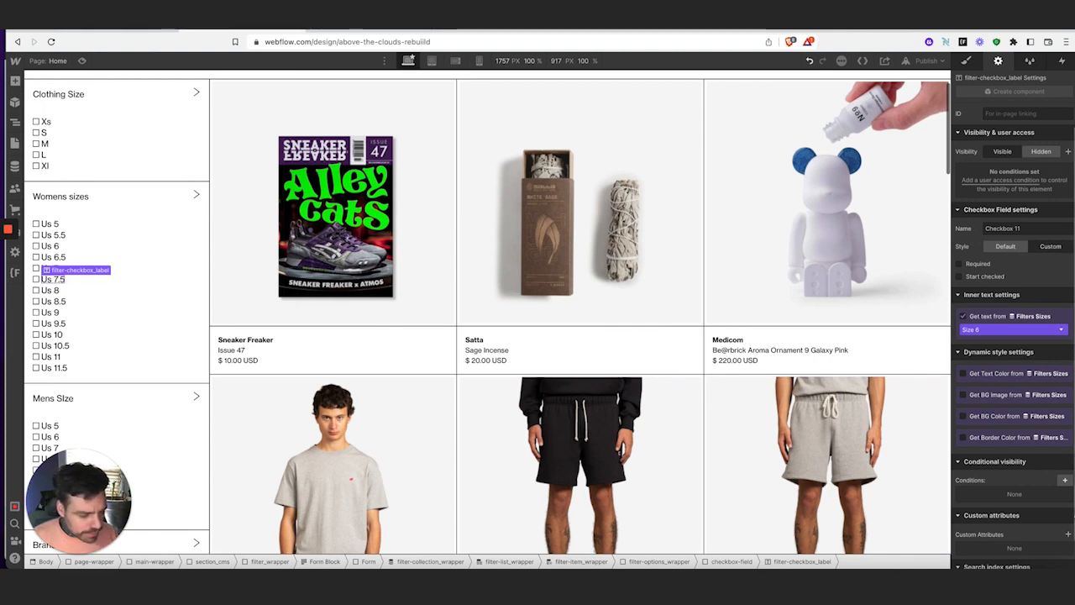
scroll(1061, 491, down, 1)
click(1068, 505)
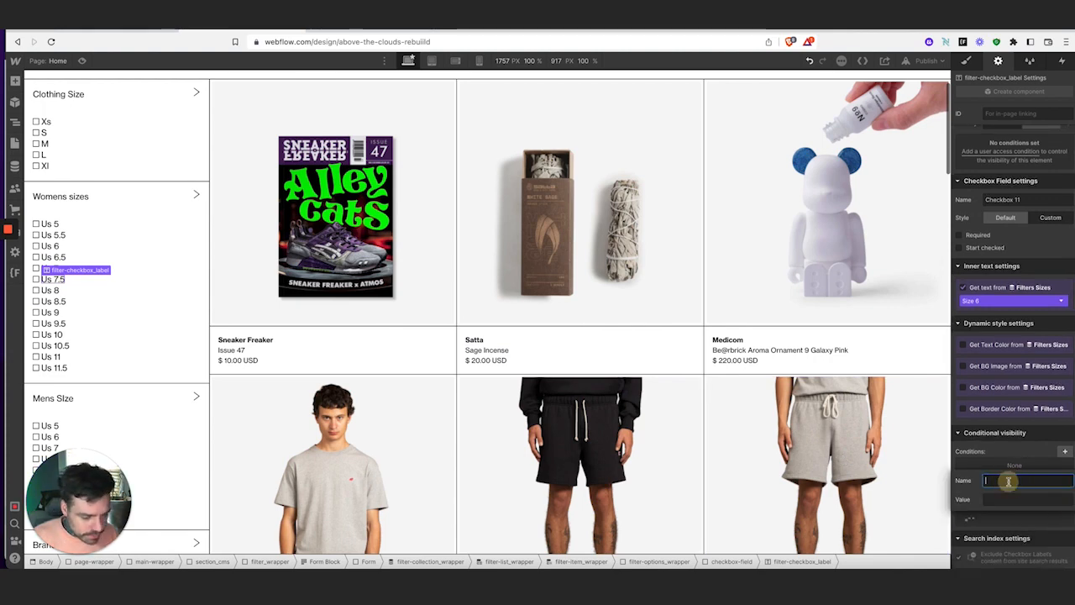
text(fs-cmsfilter-field)
click(1017, 500)
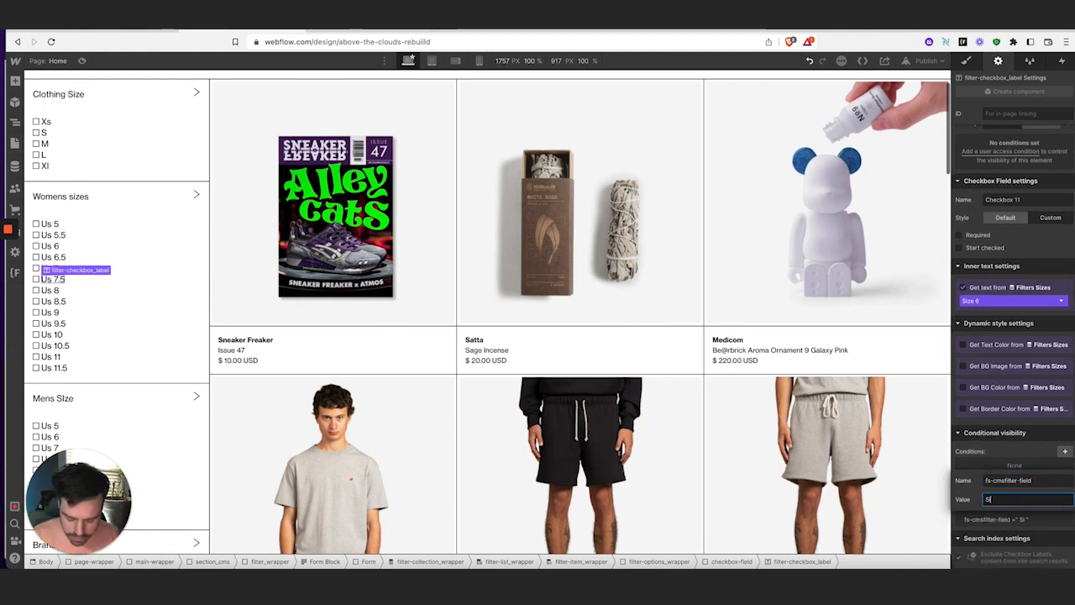
text(Size)
key(Return)
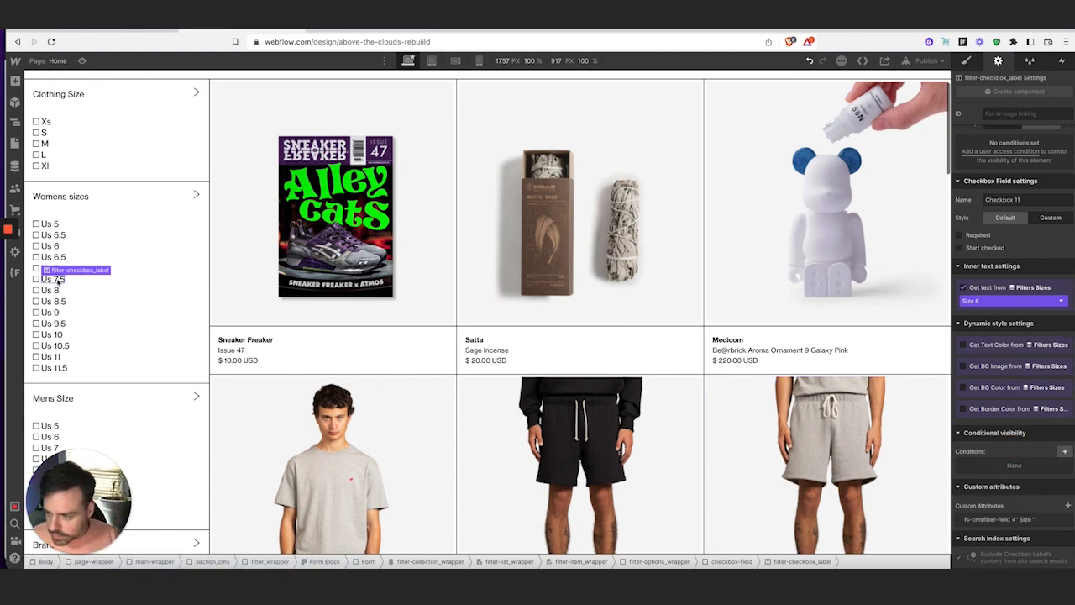
Add fs-cmsfilter-field = Size to the next three women's size labels, including Us 8.5
click(49, 285)
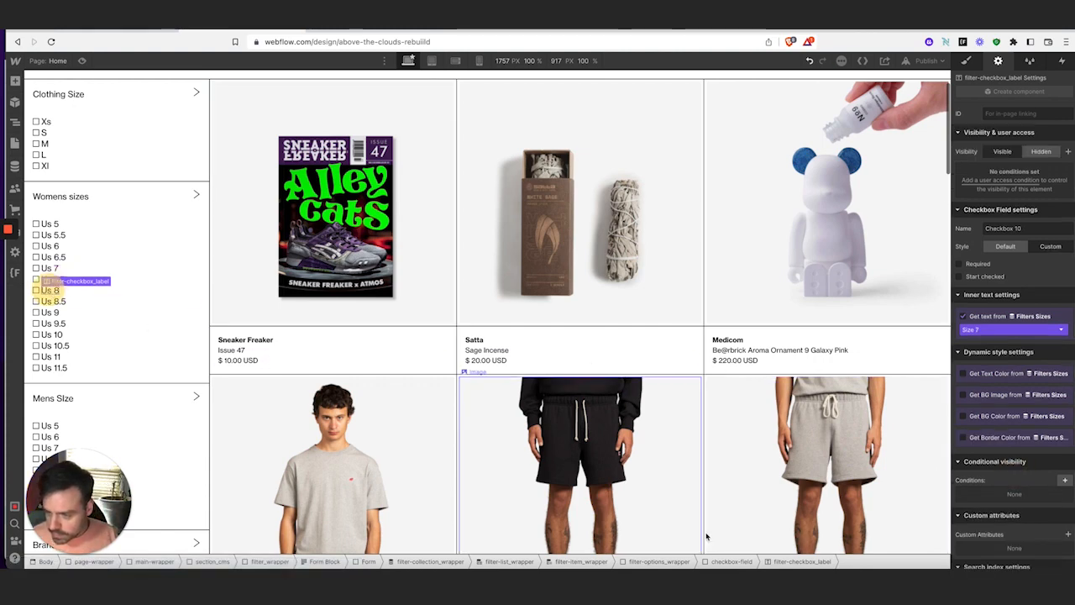
click(1067, 534)
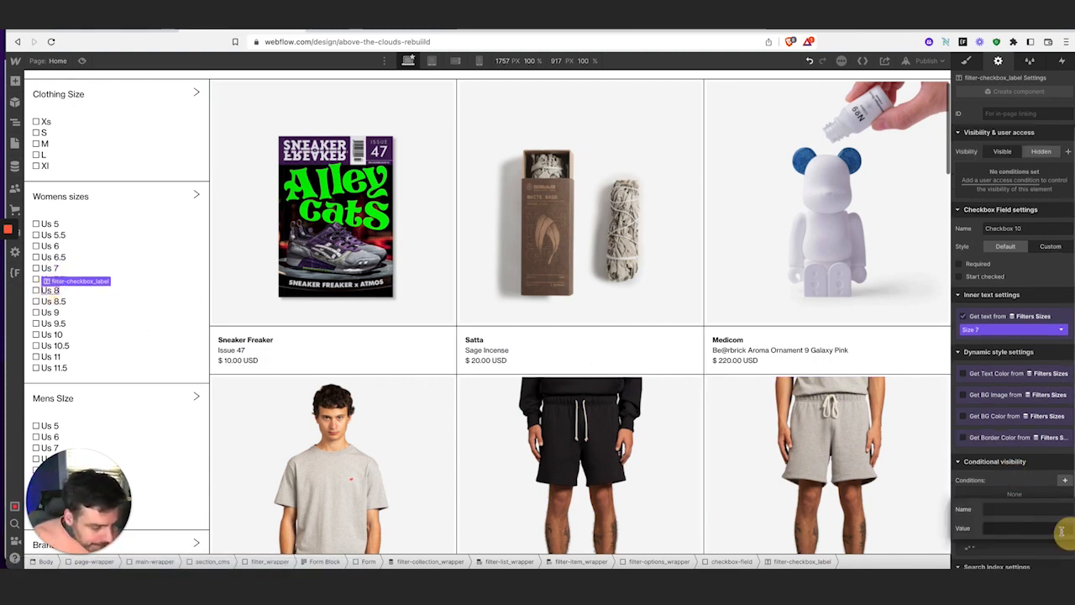
text(fs-cmsfilter-field)
click(1018, 527)
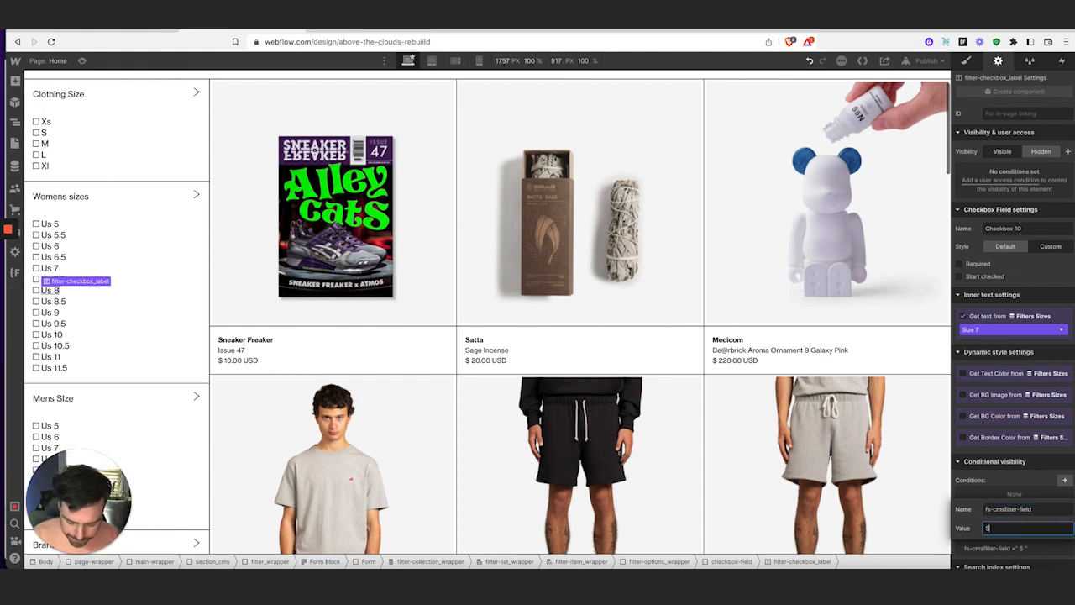
key(Return)
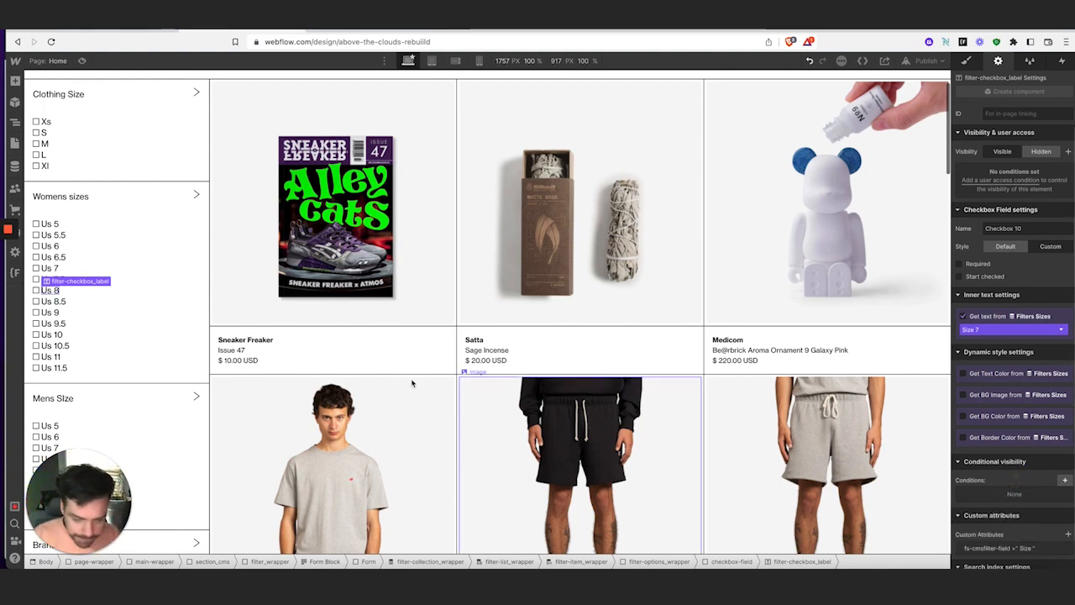
click(52, 302)
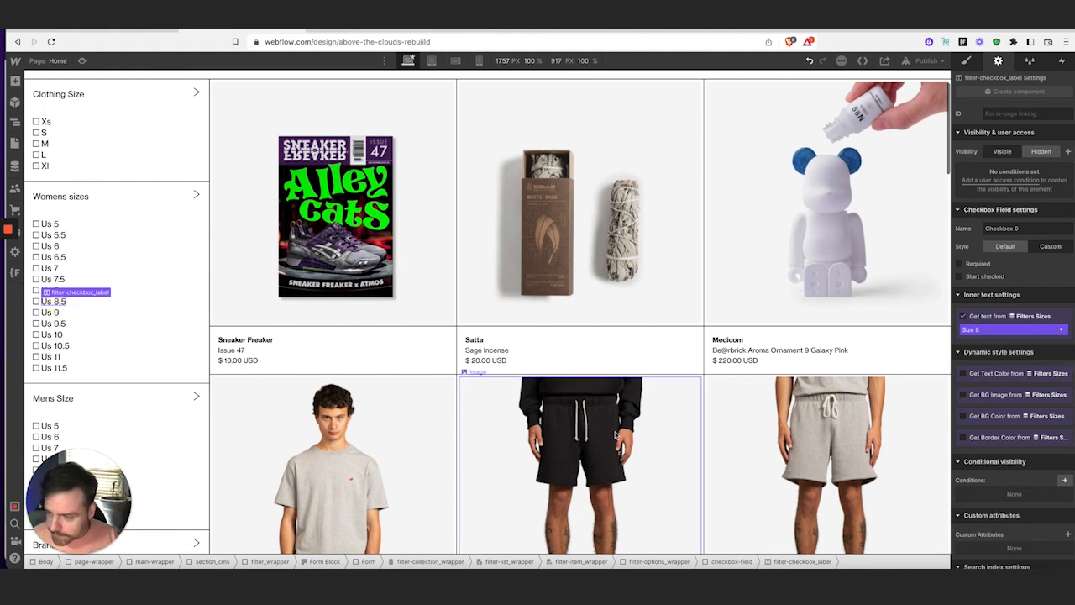
click(1067, 534)
text(fs-cmsfilter-field)
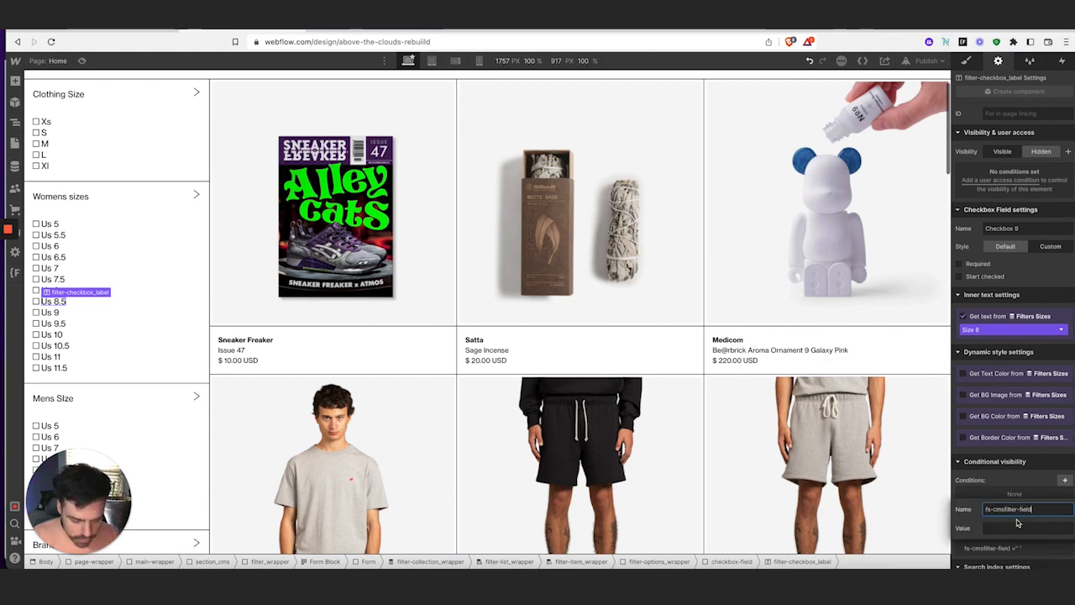
click(1016, 527)
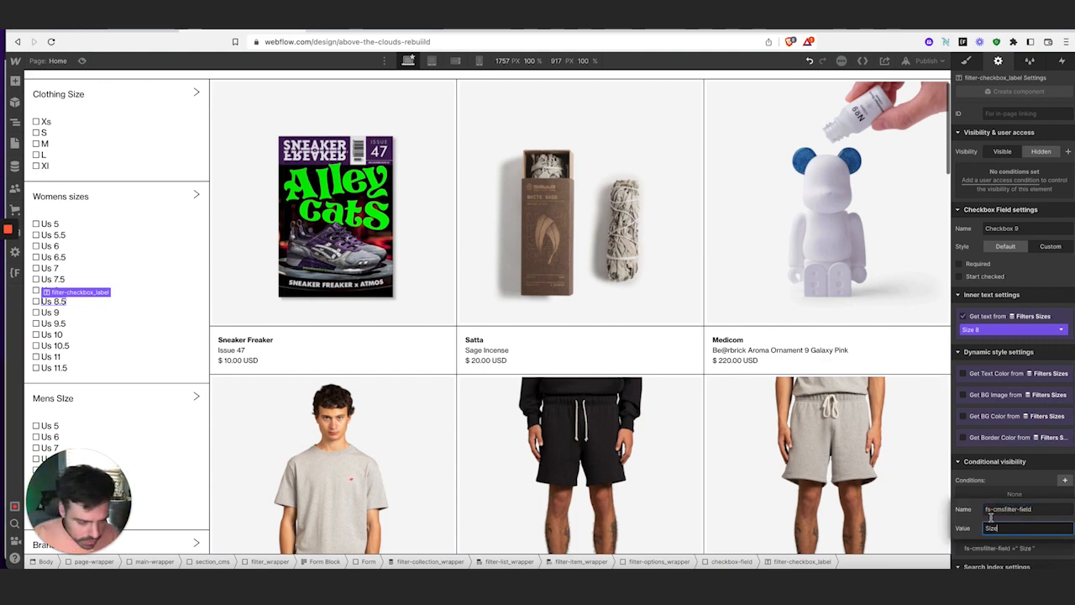
key(Return)
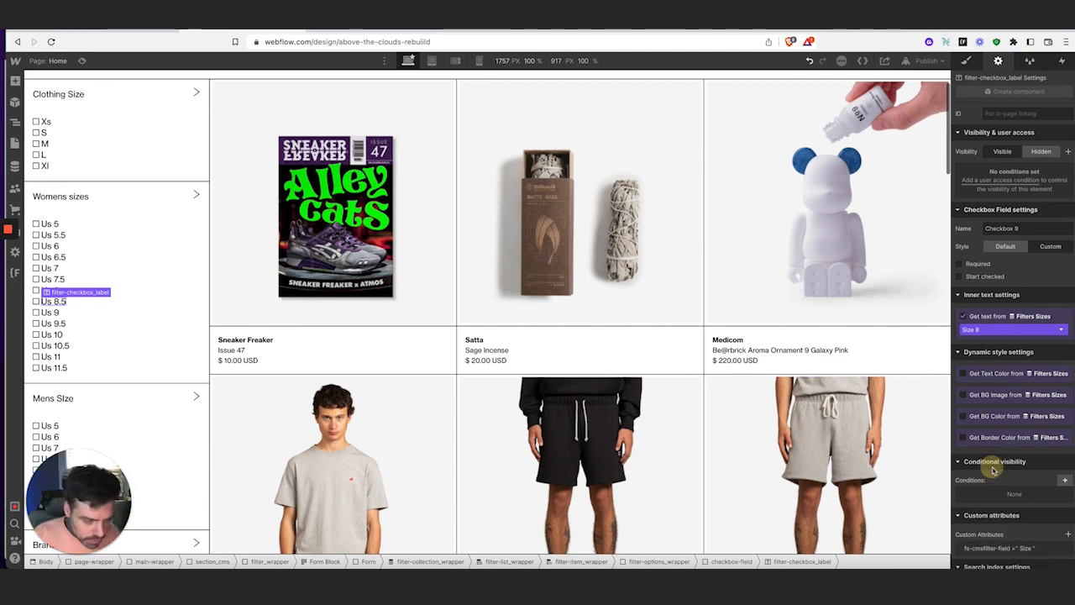
click(57, 313)
click(1069, 535)
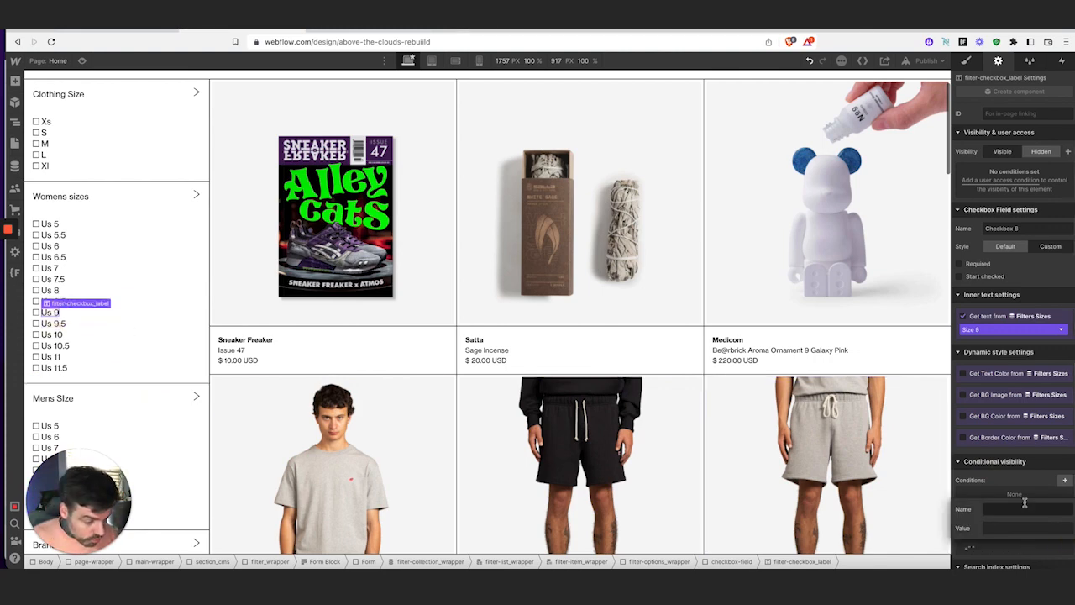
text(fs-cmsfilter-field)
click(1016, 527)
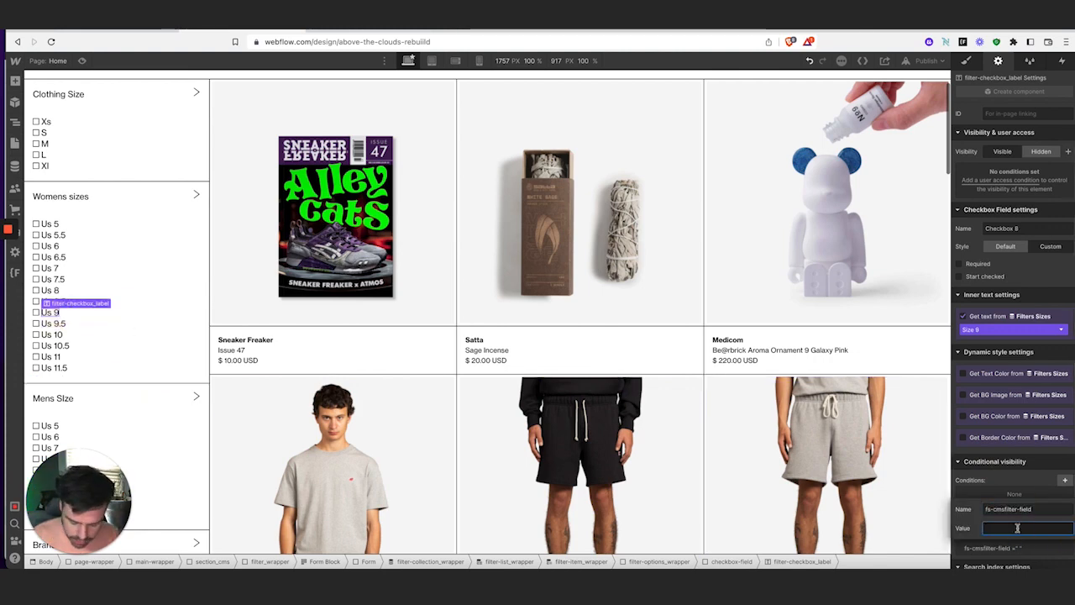
click(1019, 483)
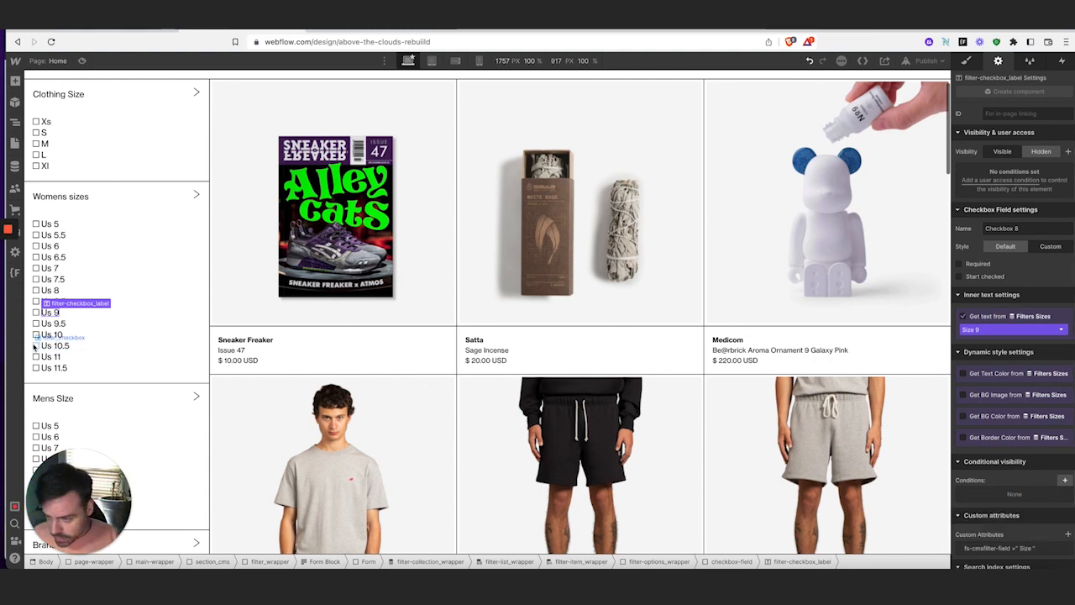
Tag the Us 9.5 and Us 10 checkbox labels with fs-cmsfilter-field = Size
click(53, 324)
scroll(1050, 528, down, 1)
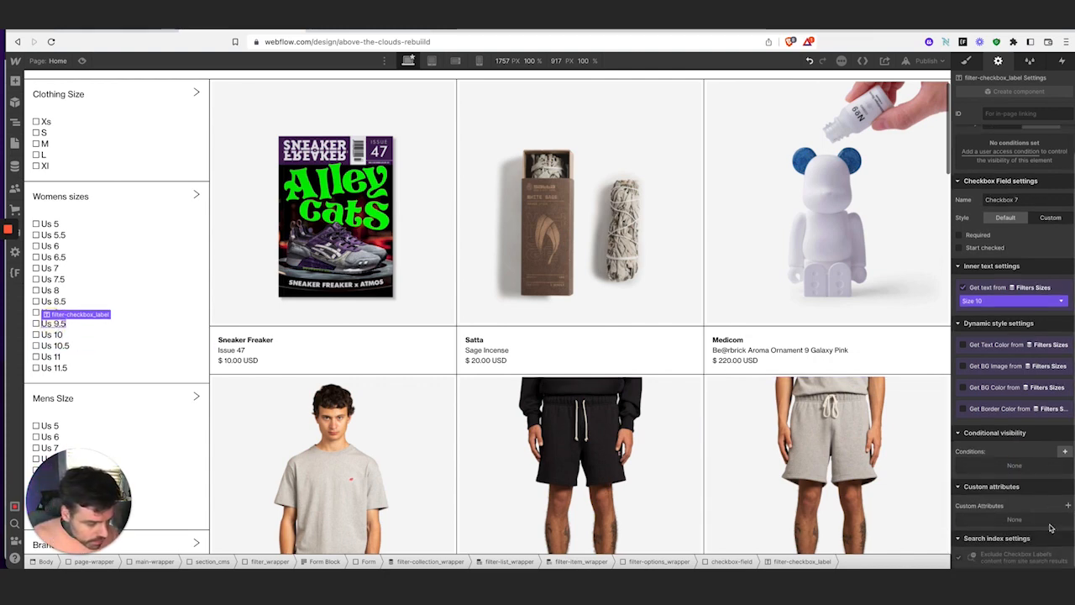
click(1068, 505)
text(fs-cmsfilter-field)
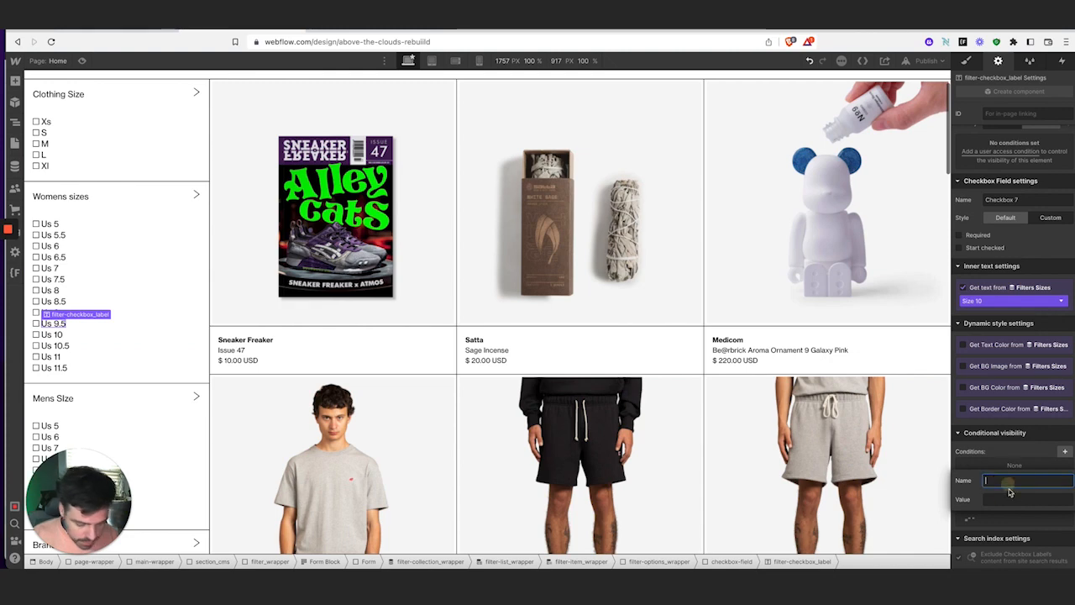
click(1013, 501)
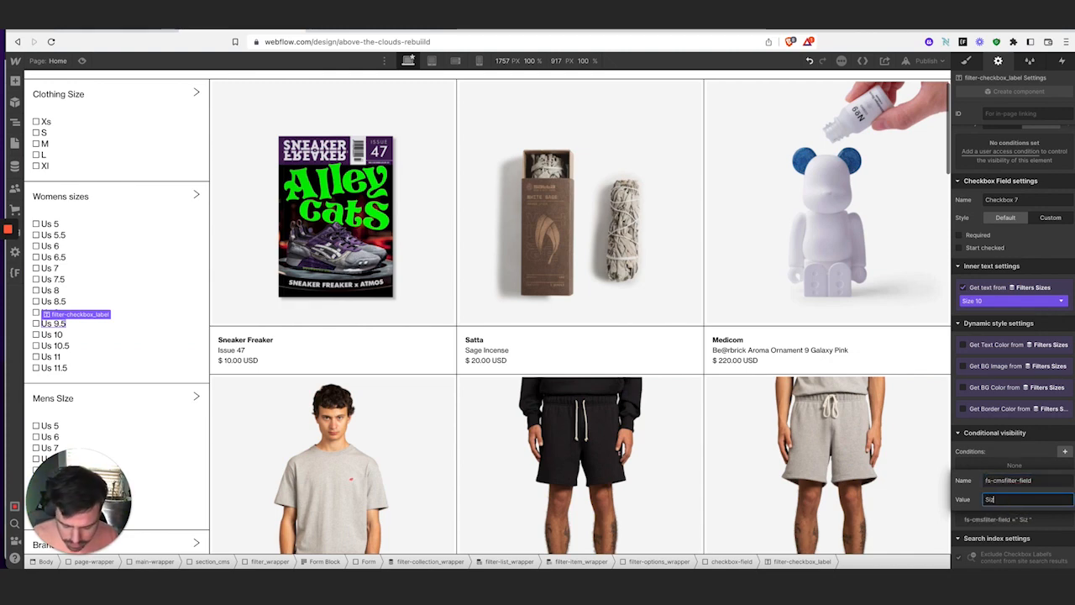
click(1008, 458)
click(53, 334)
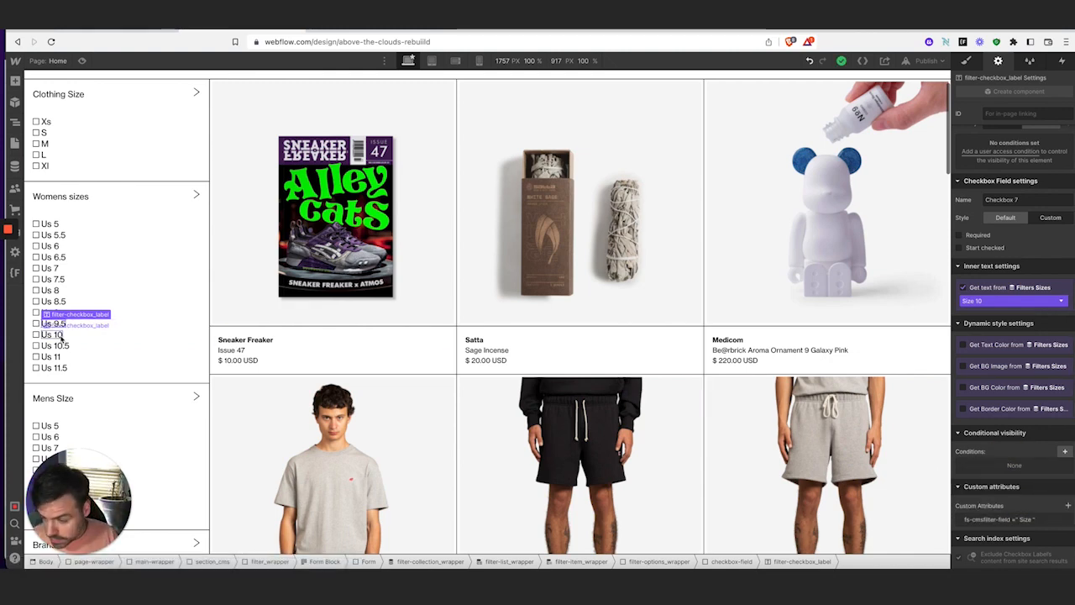
click(1067, 535)
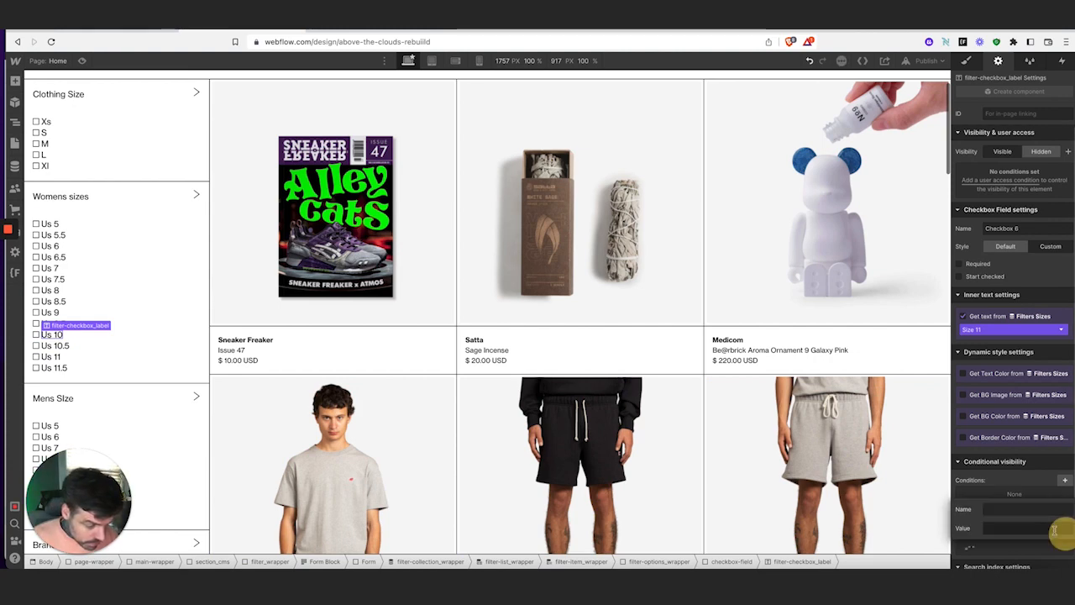
text(fs-cmsfilter-field)
click(1013, 527)
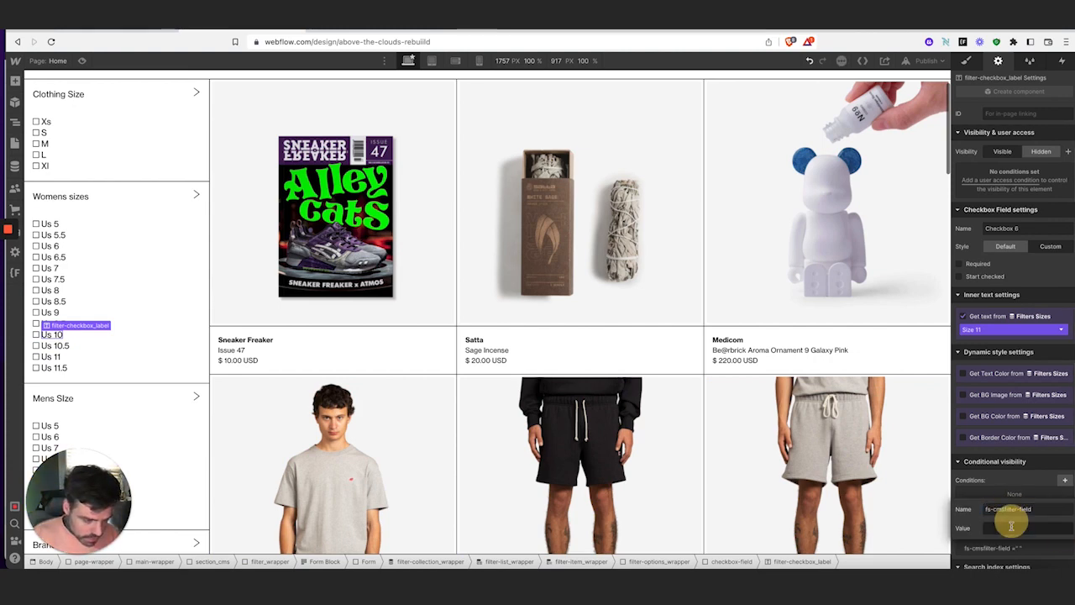
text(Size)
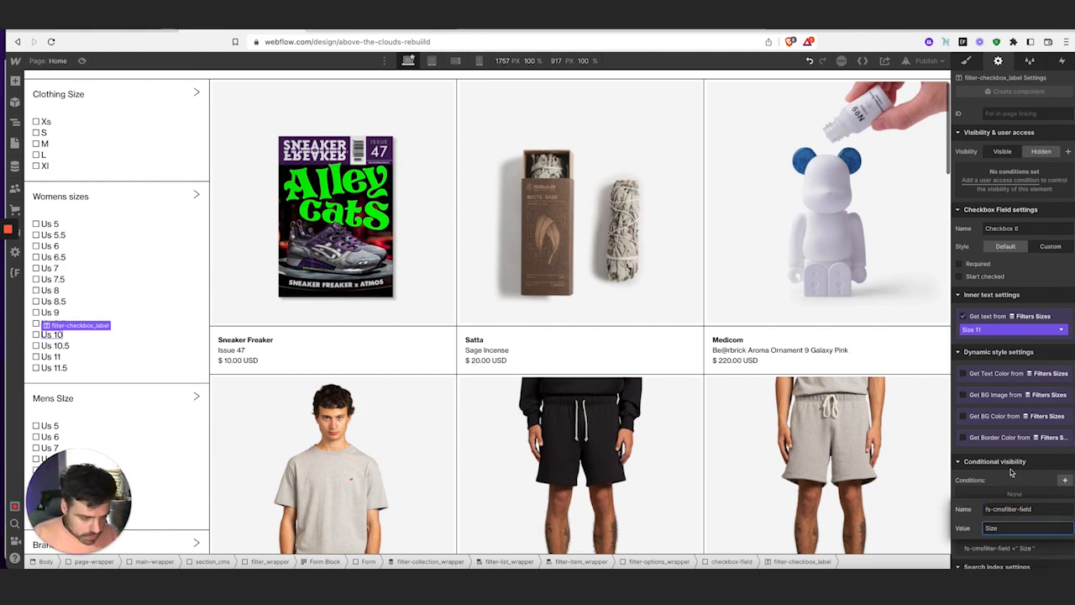
key(Return)
Attach the fs-cmsfilter-field = Size attribute to the Us 10.5 and Us 11 labels
click(64, 347)
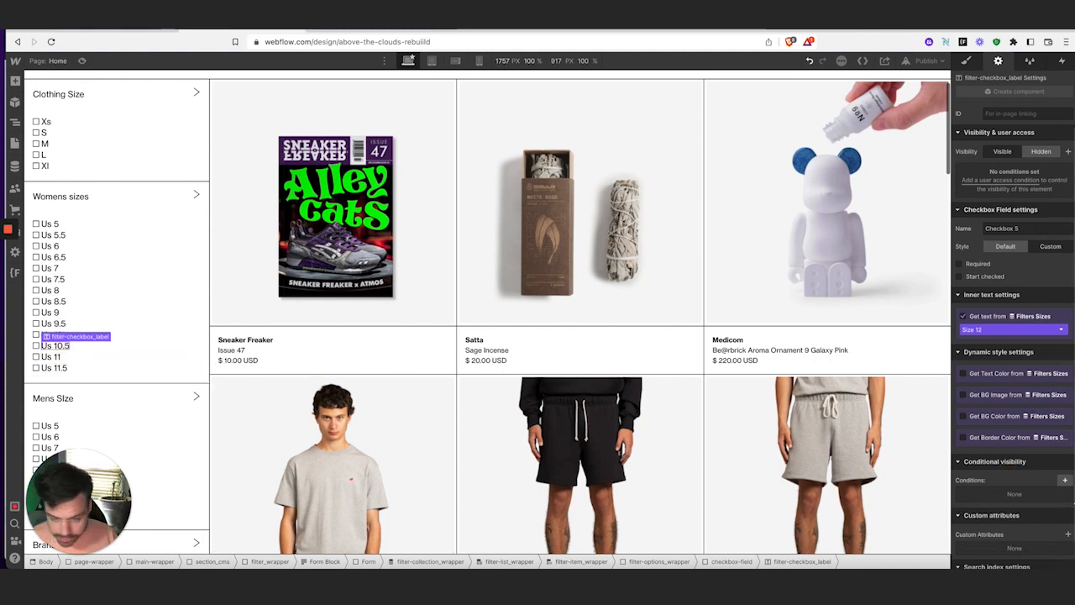
click(1069, 534)
click(1015, 508)
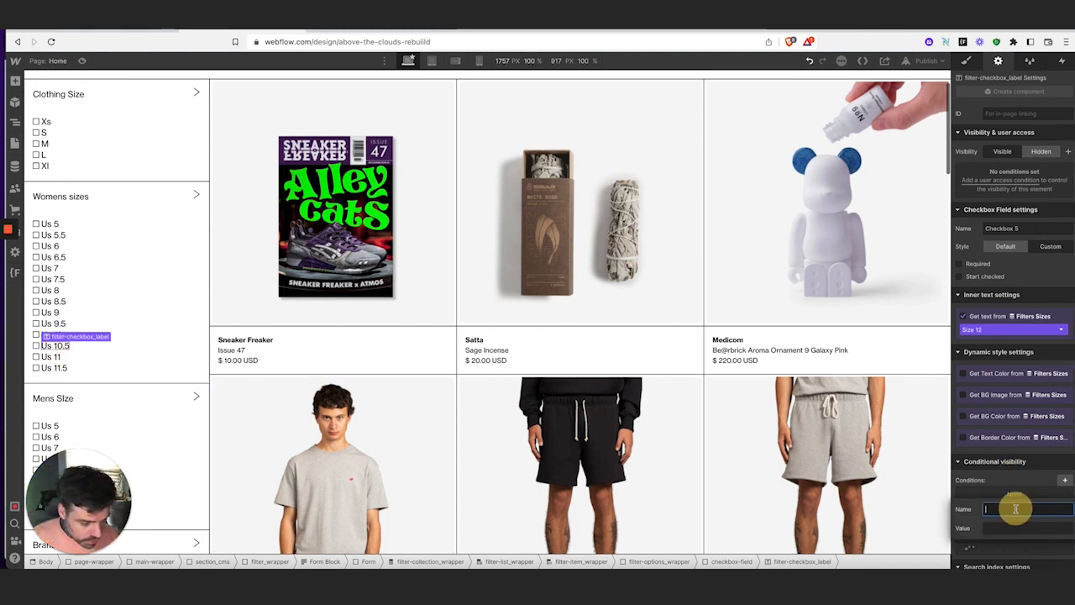
text(fs-cmsfilter-field)
click(1014, 527)
text(Si)
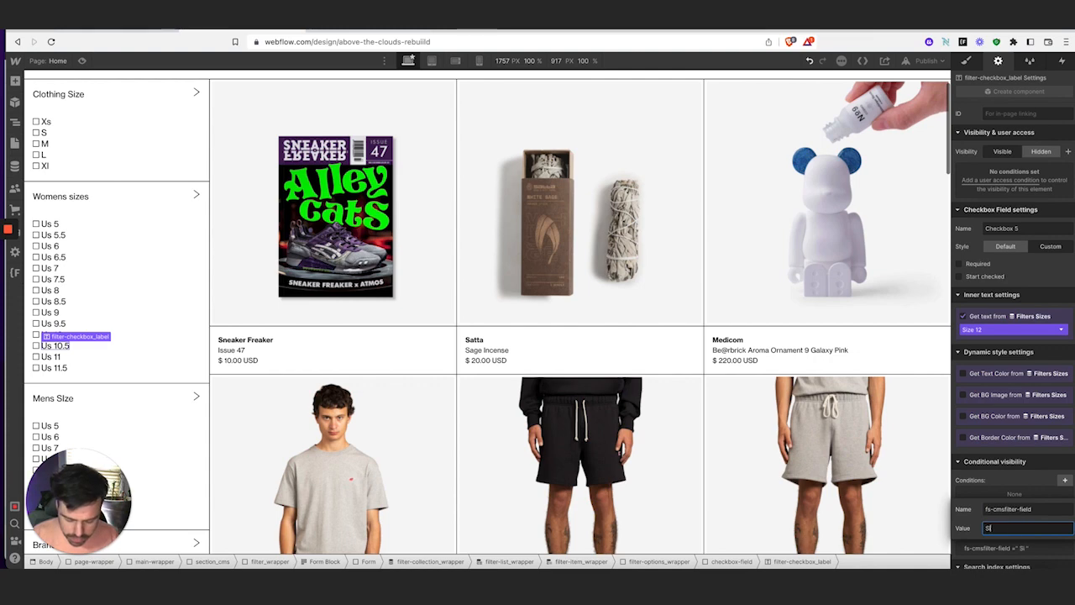
key(Return)
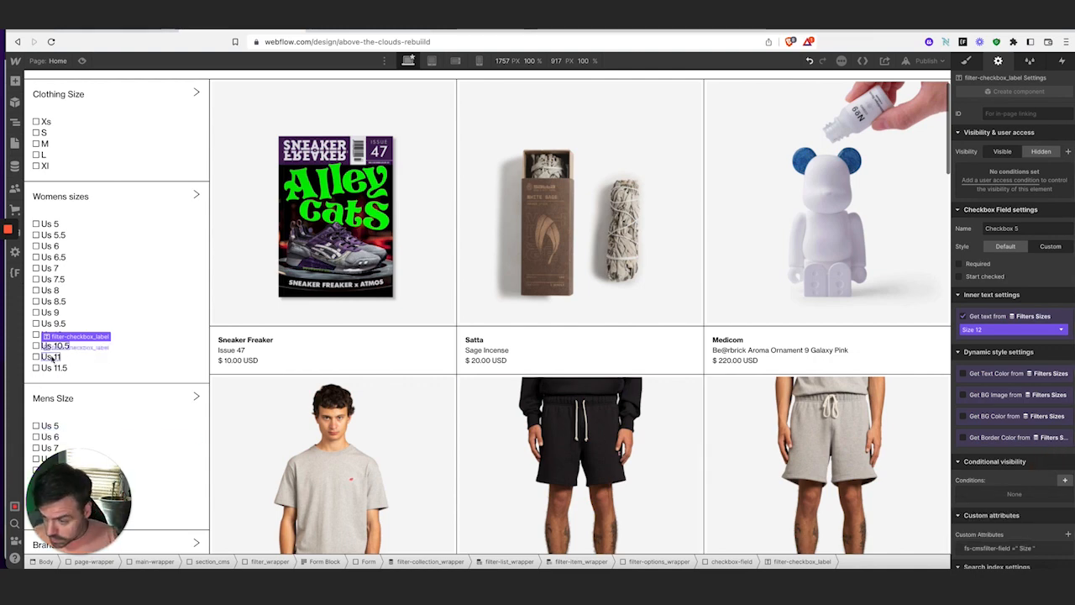
click(53, 358)
click(1067, 533)
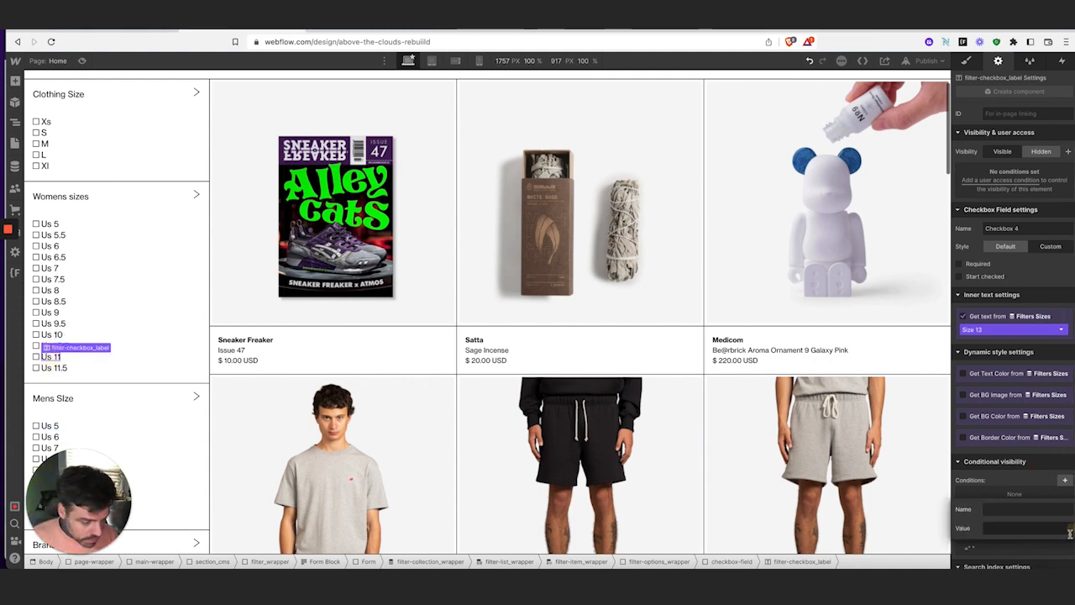
click(1030, 508)
text(fs-cmsfilter-field)
click(1030, 529)
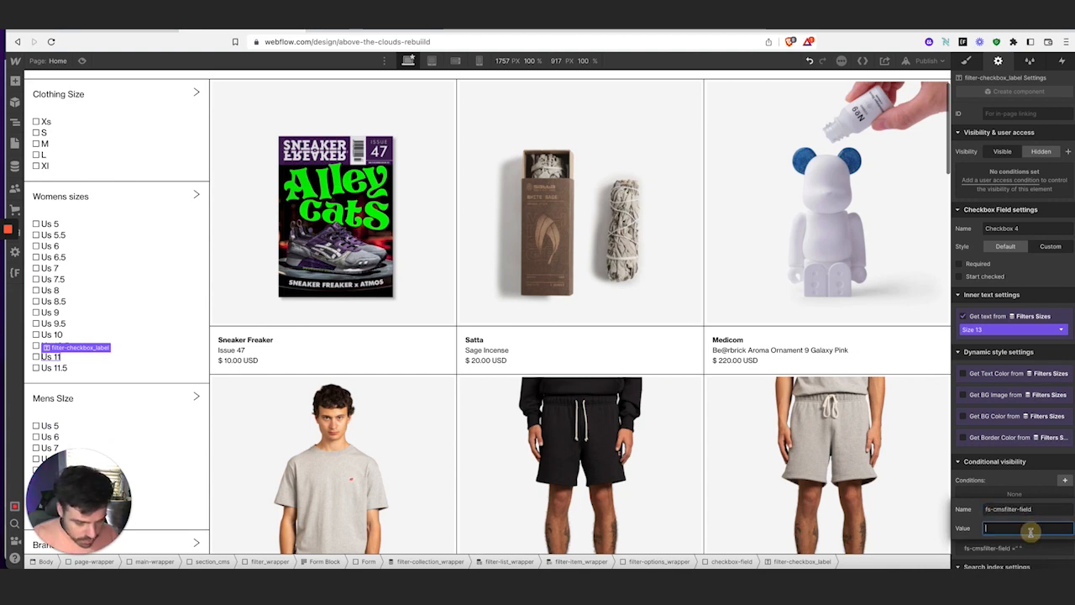
text(Size)
key(Return)
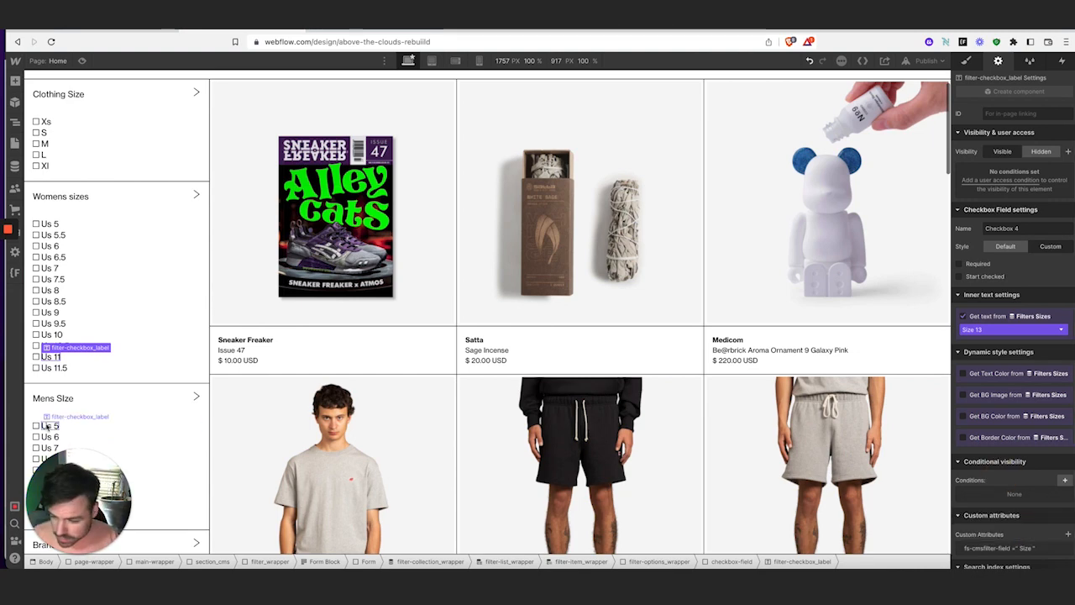
Give the Us 11.5 checkbox label fs-cmsfilter-field = Size
click(58, 367)
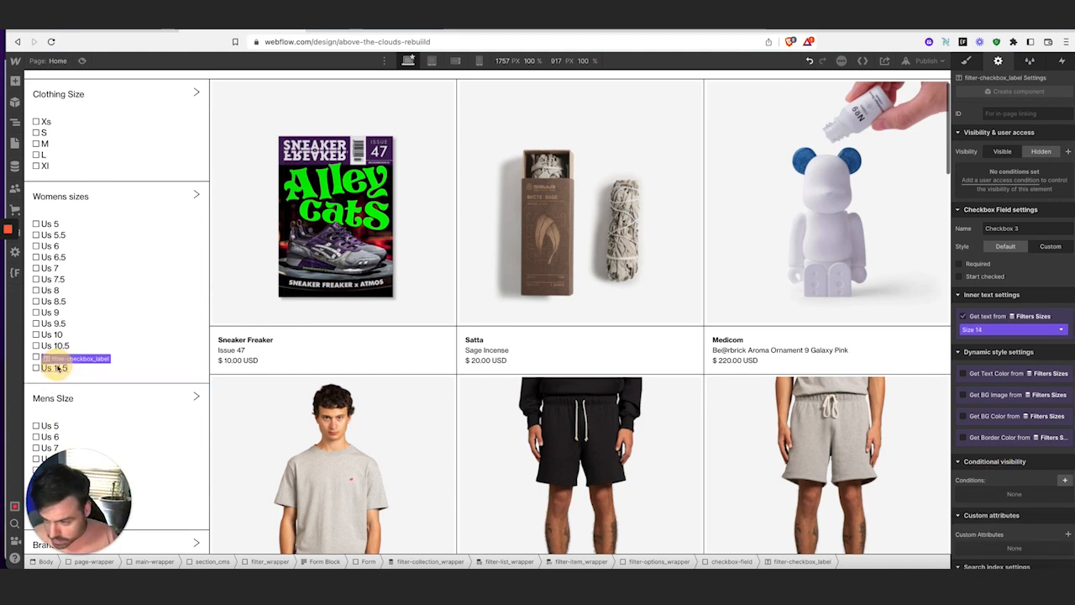
click(1067, 534)
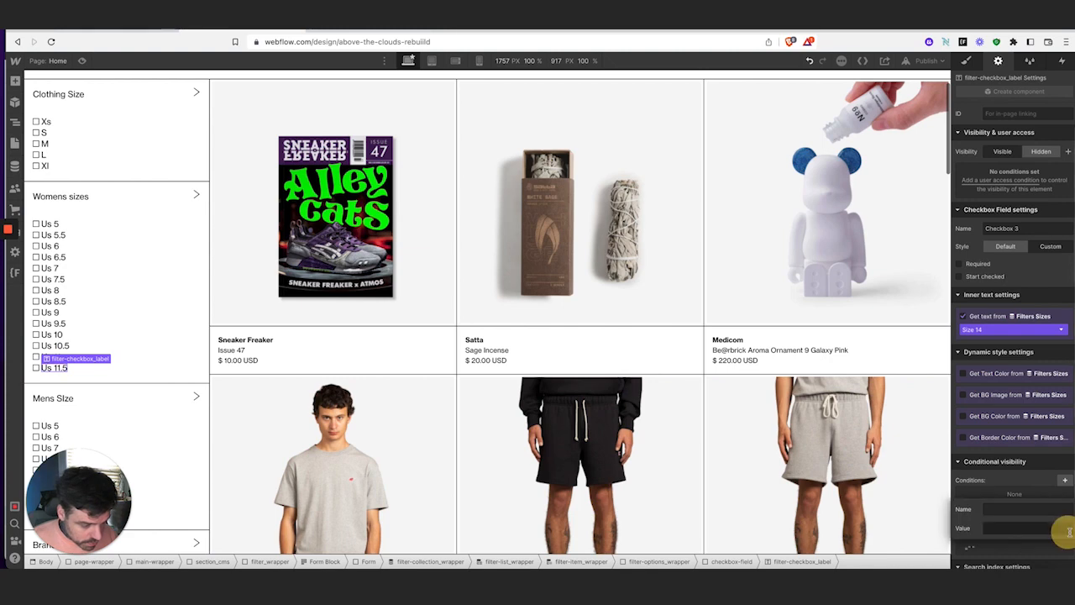
text(fs-cmsfilter-field)
click(1018, 526)
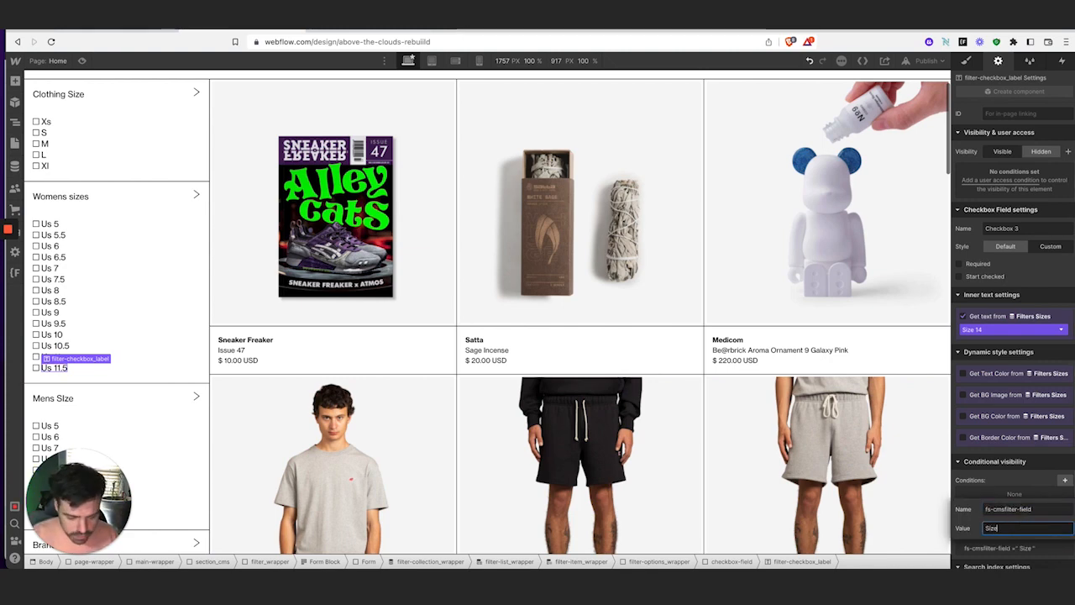
key(Return)
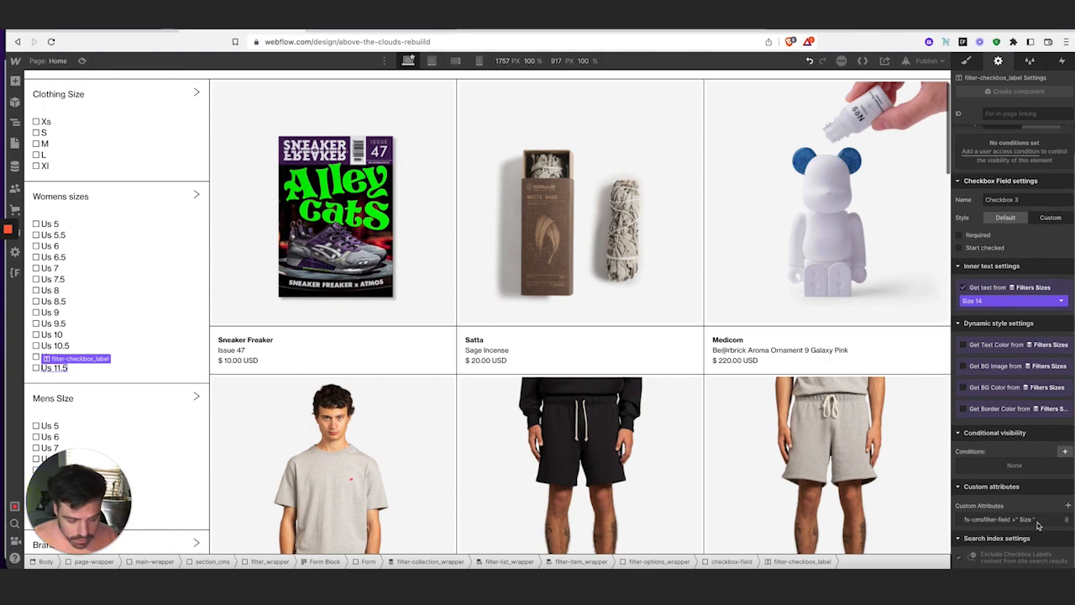
Check the men's Us 5 to Us 12 size labels' attributes, then select The North Face brand label
scroll(126, 376, down, 3)
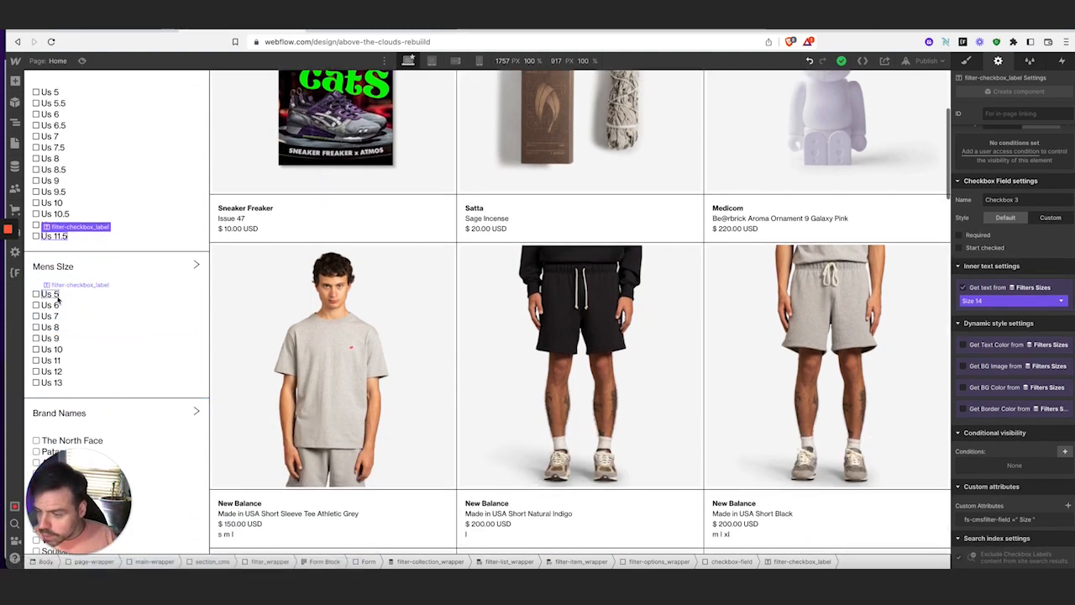
click(55, 295)
click(57, 316)
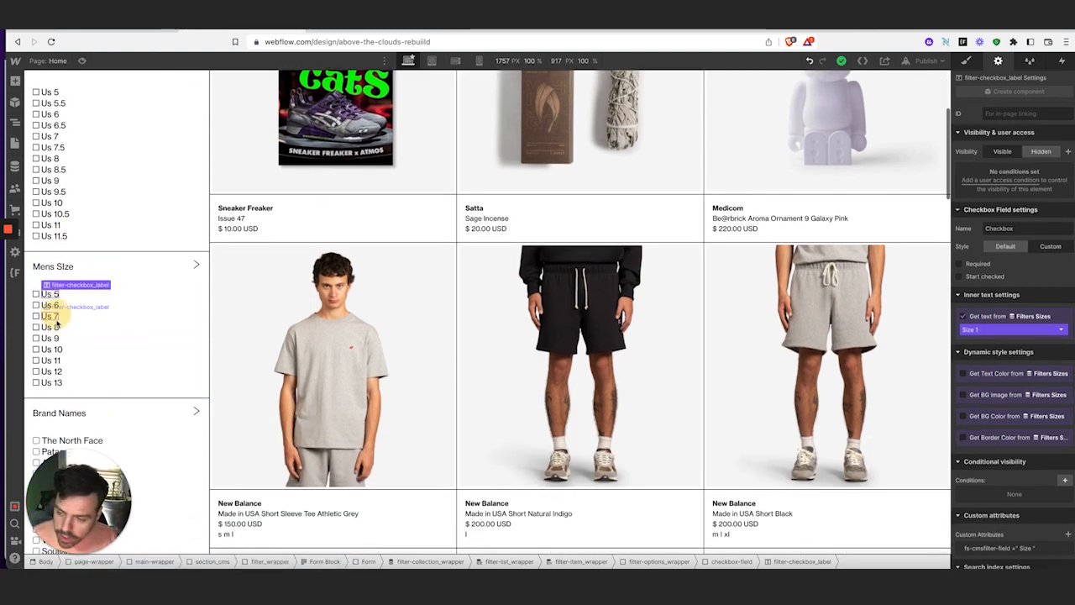
click(59, 337)
click(61, 349)
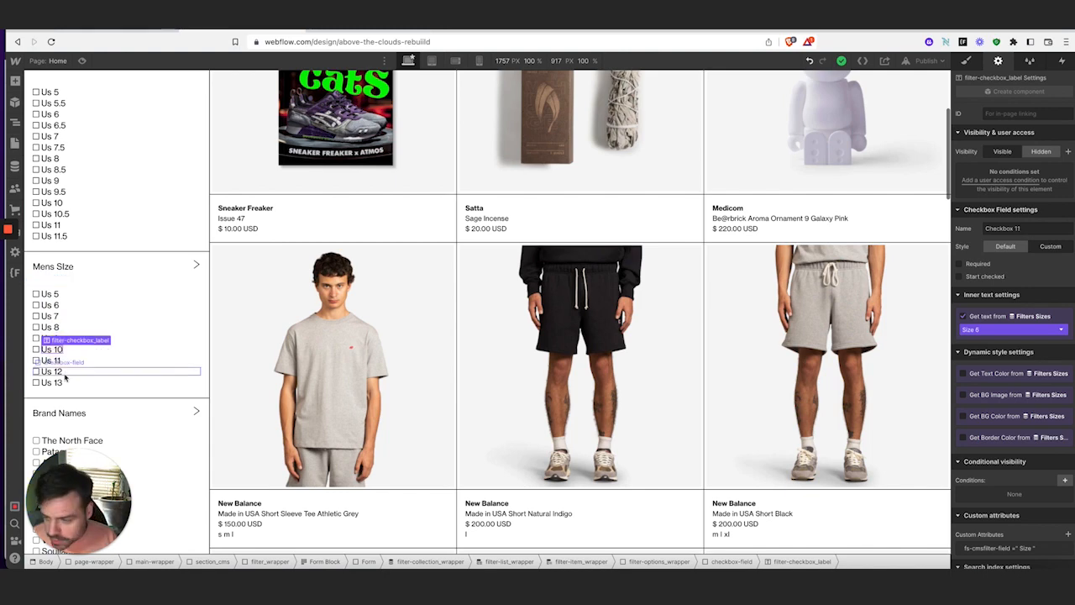
click(62, 360)
click(61, 371)
scroll(62, 372, down, 4)
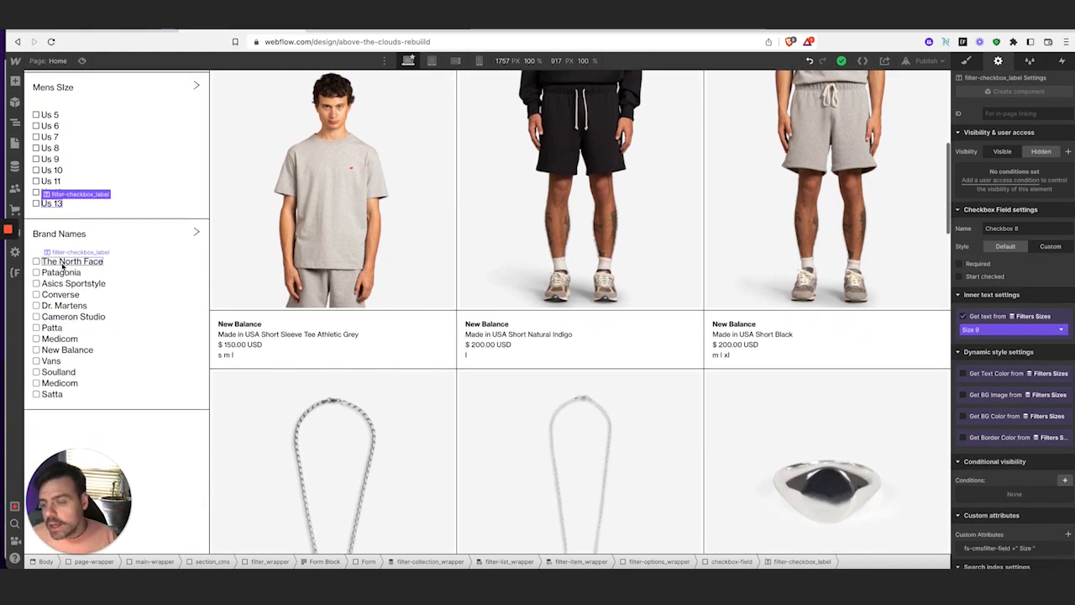
click(65, 261)
scroll(991, 501, down, 1)
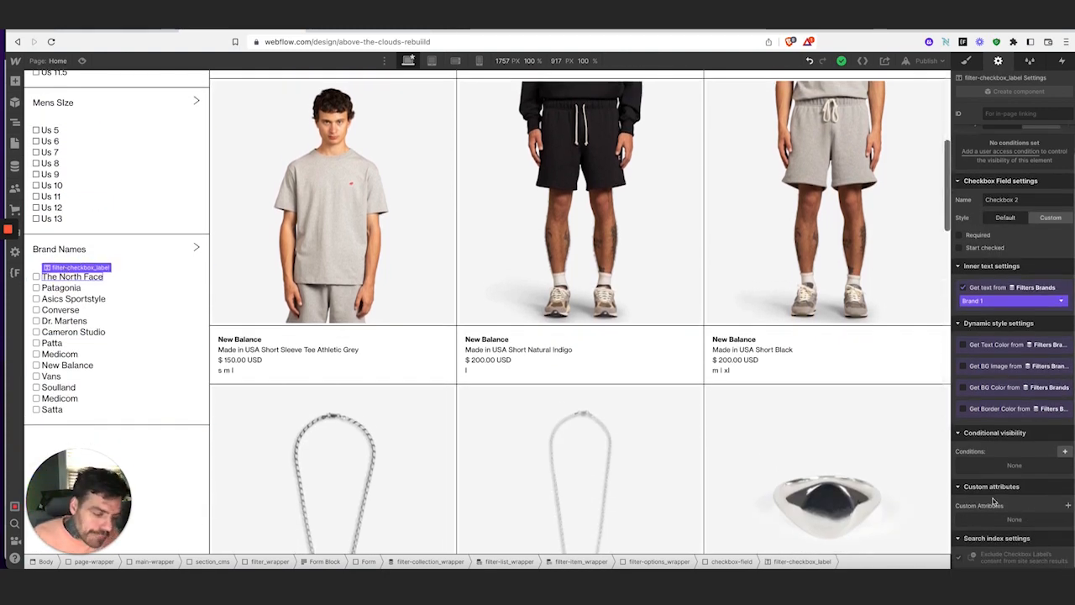
Add fs-cmsfilter-field = Brands to The North Face and Patagonia checkbox labels
click(1068, 505)
click(1010, 480)
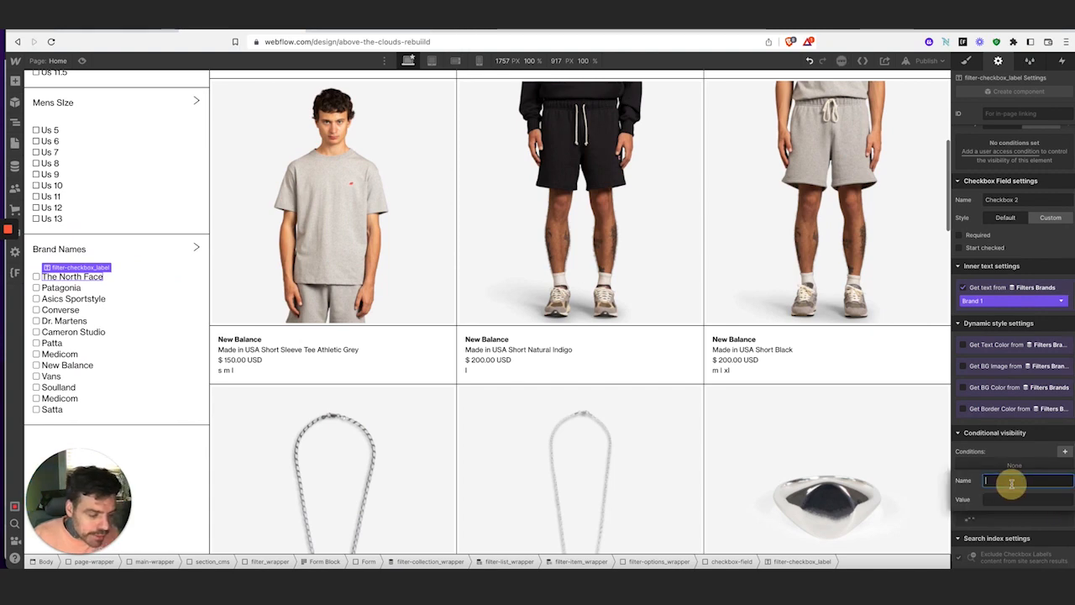
text(fs-cmsfilter-field)
click(1022, 502)
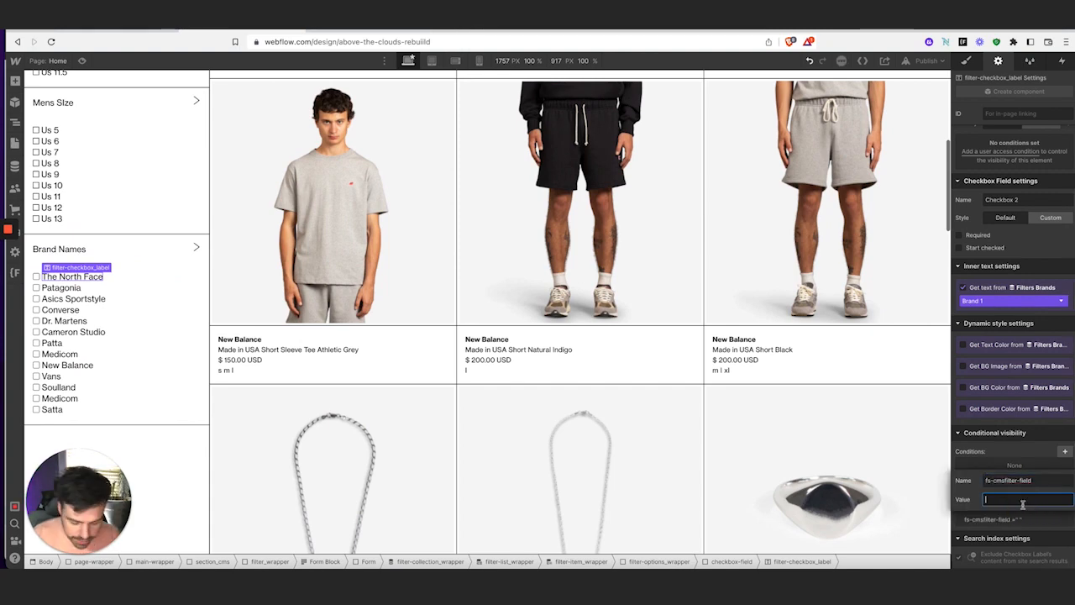
text(Brand)
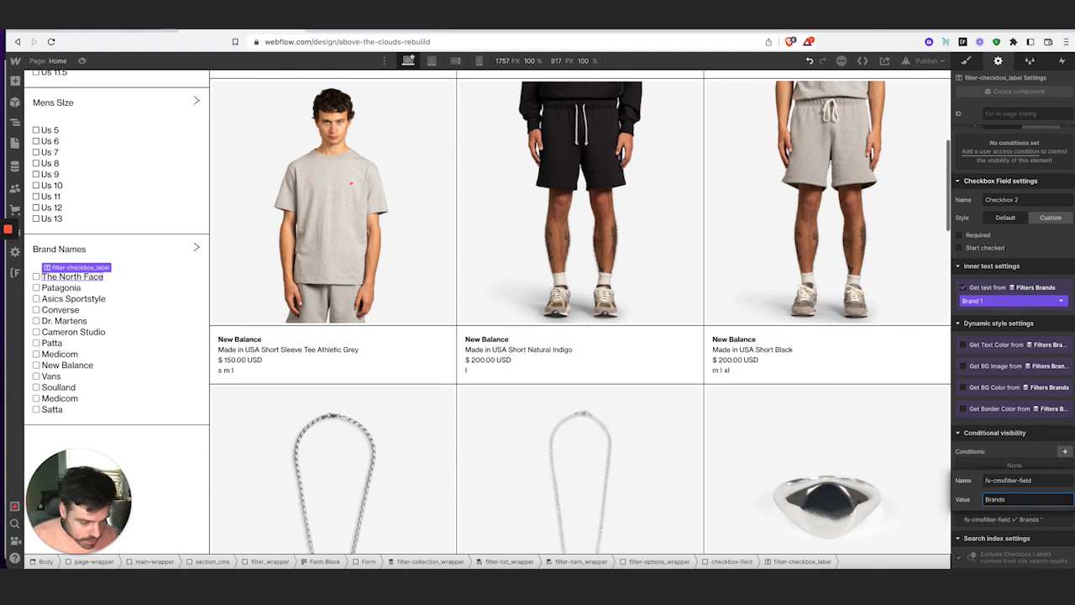
click(61, 287)
click(1069, 534)
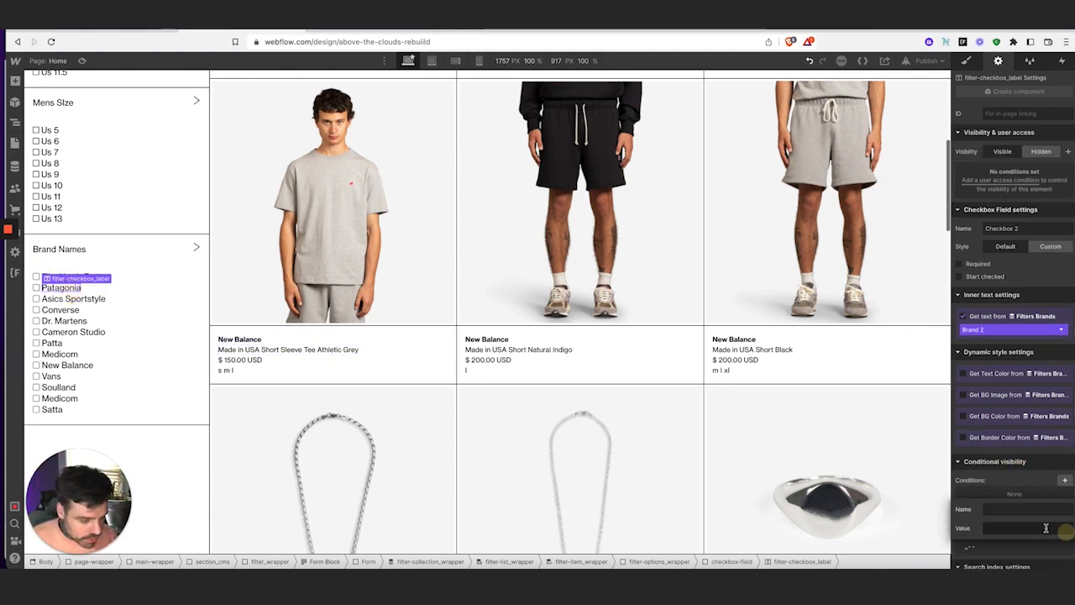
click(1019, 509)
text(fs-cmsfilter-field)
click(1013, 526)
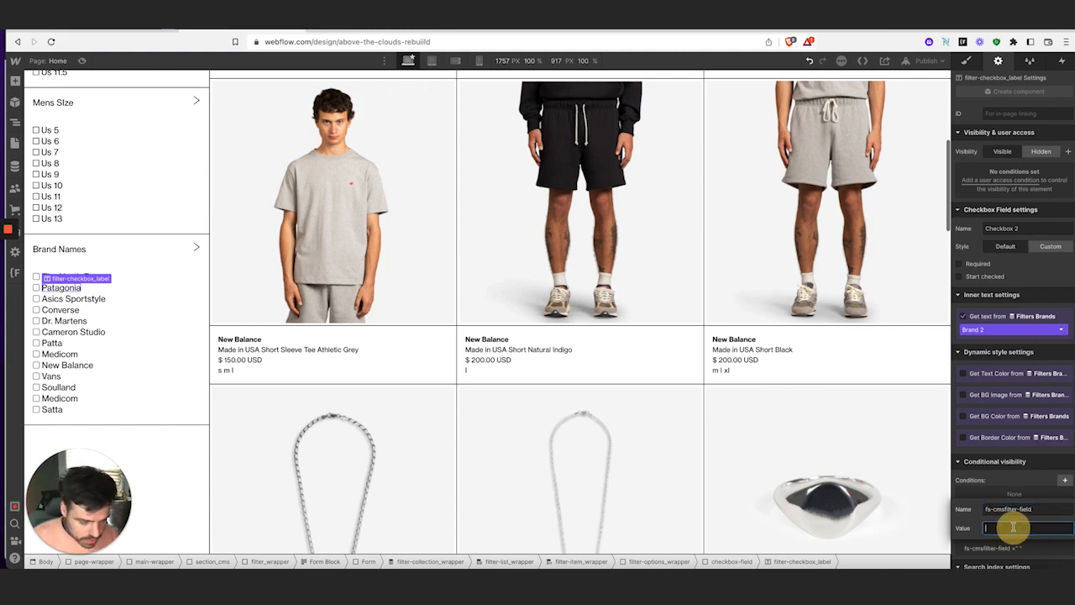
text(Brands)
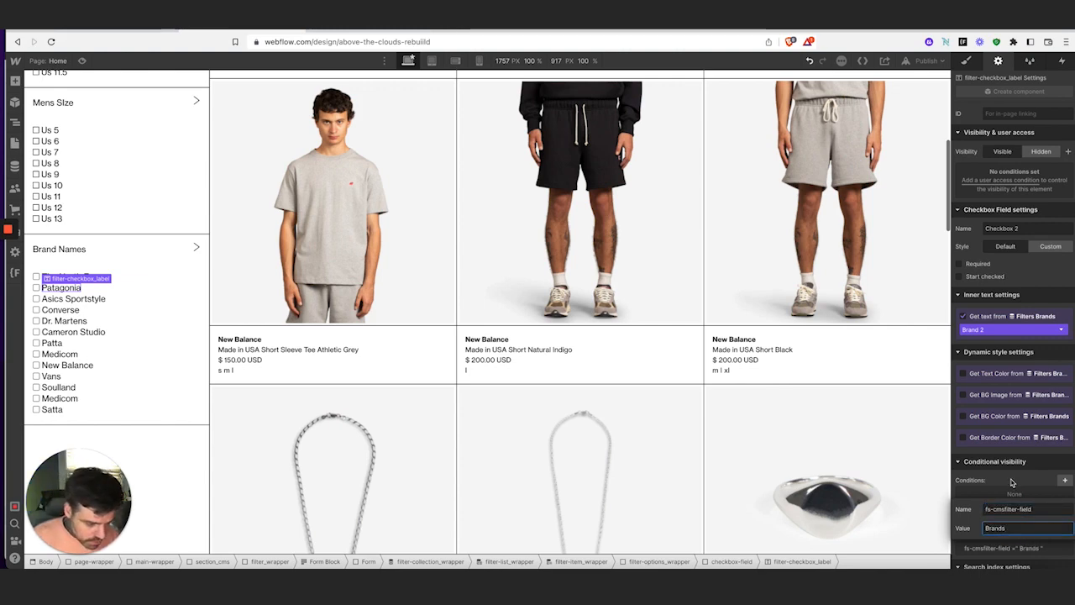
key(Return)
Give the next brand label and the Asics Sportstyle label fs-cmsfilter-field = Brands
click(76, 291)
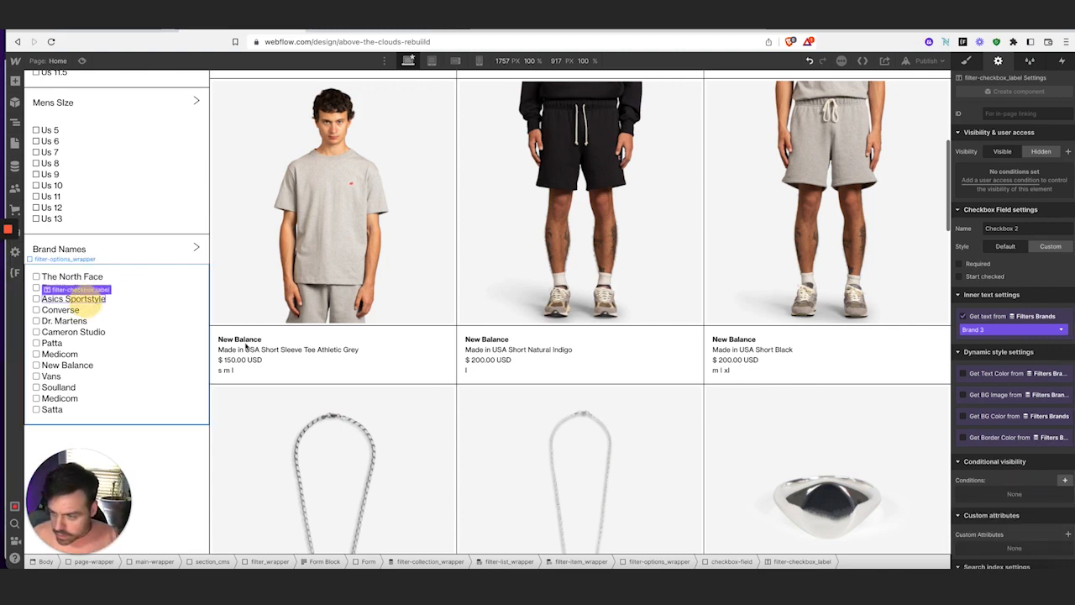
click(1068, 534)
click(1034, 512)
text(fs-cmsfilter-field)
click(1034, 528)
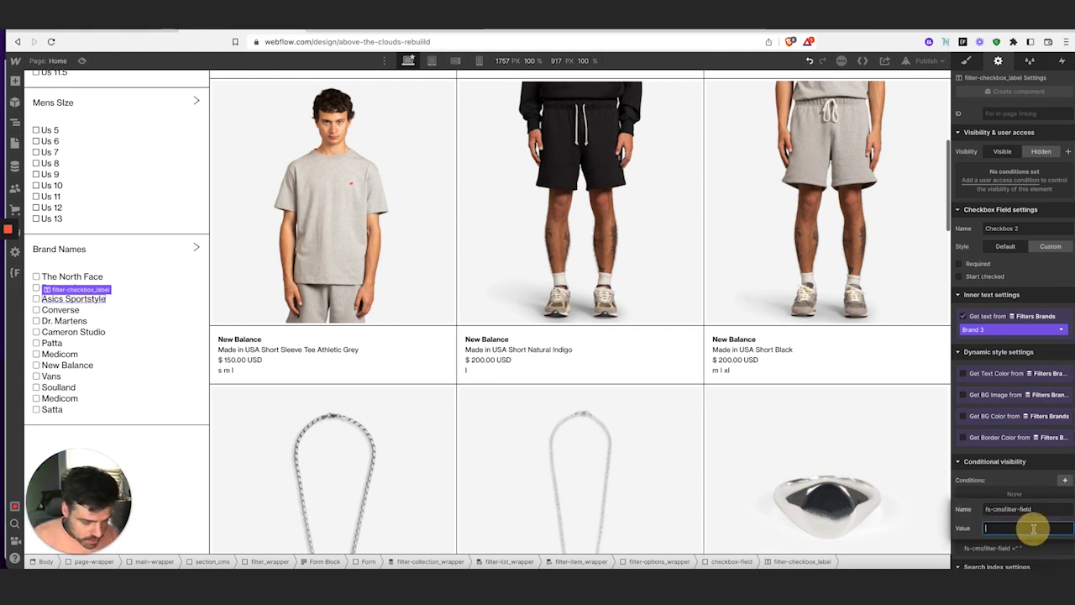
text(Brands)
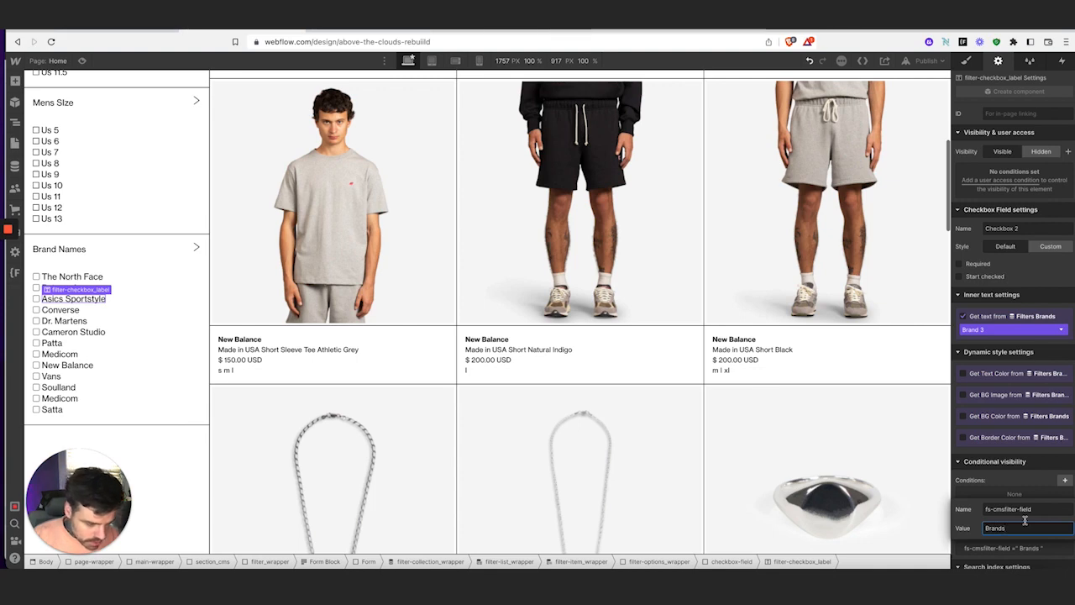
key(Return)
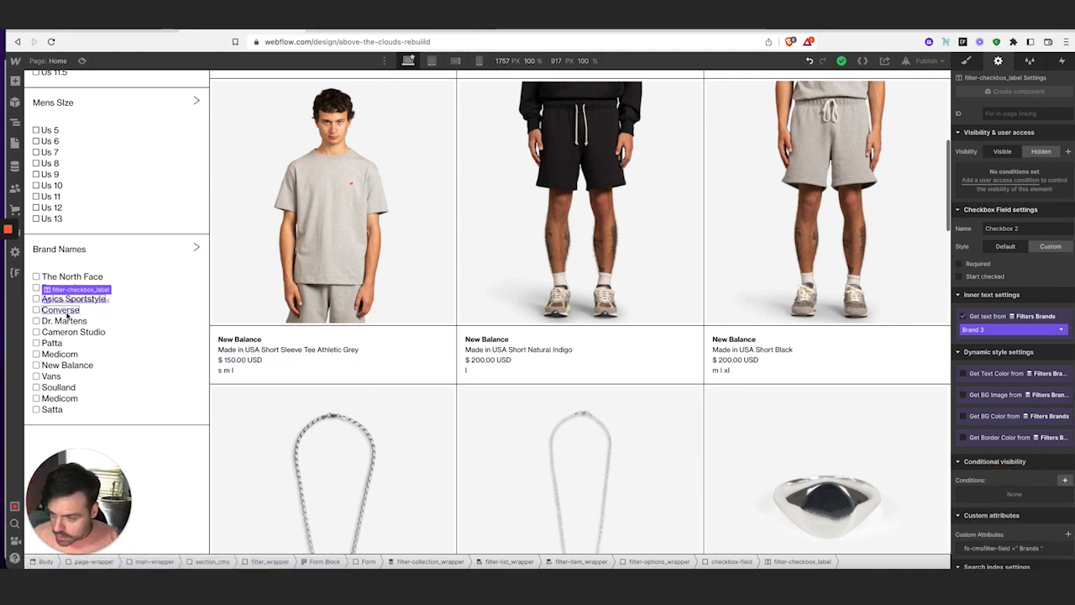
click(67, 312)
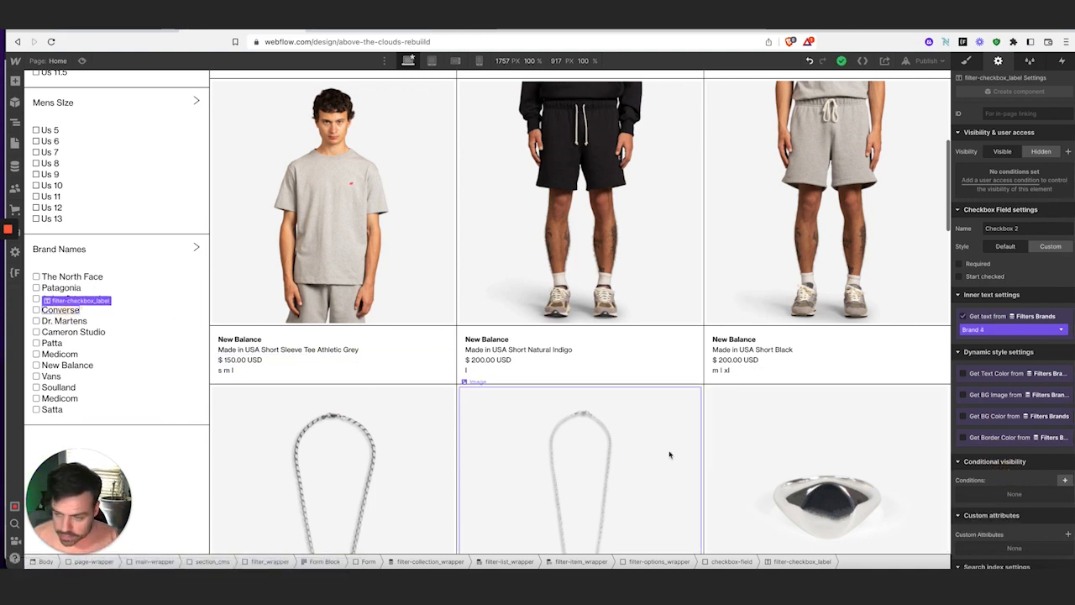
click(1068, 535)
click(1039, 510)
text(fs-cmsfilter-field)
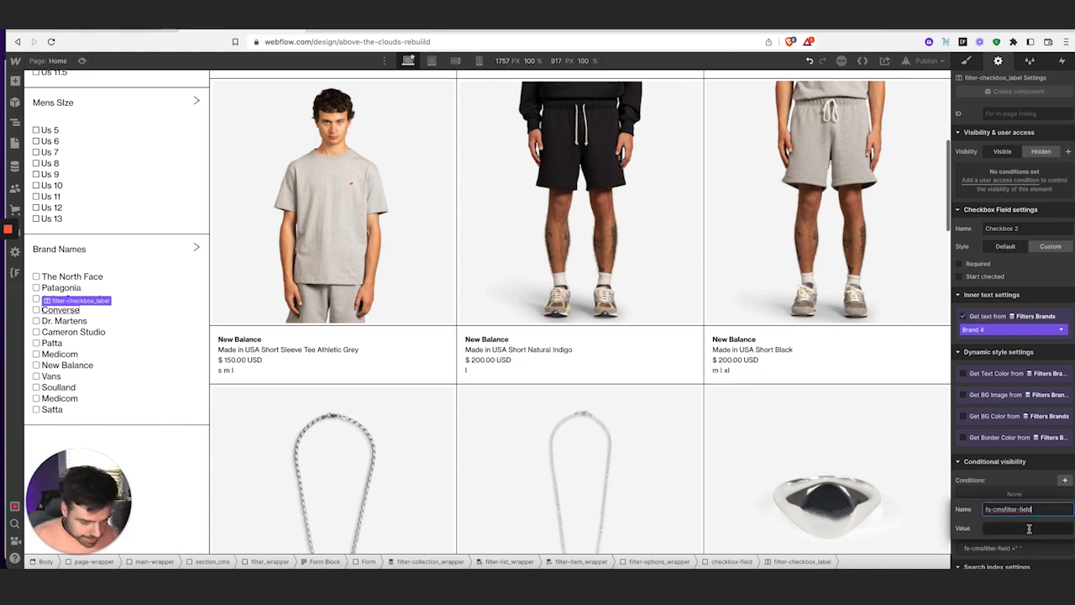
click(1029, 527)
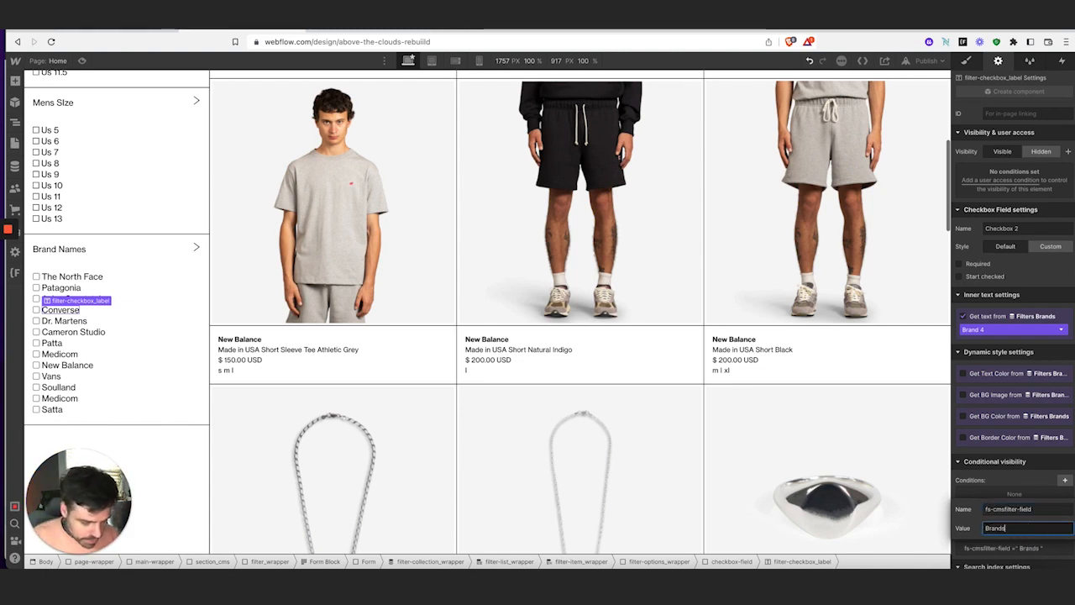
key(Return)
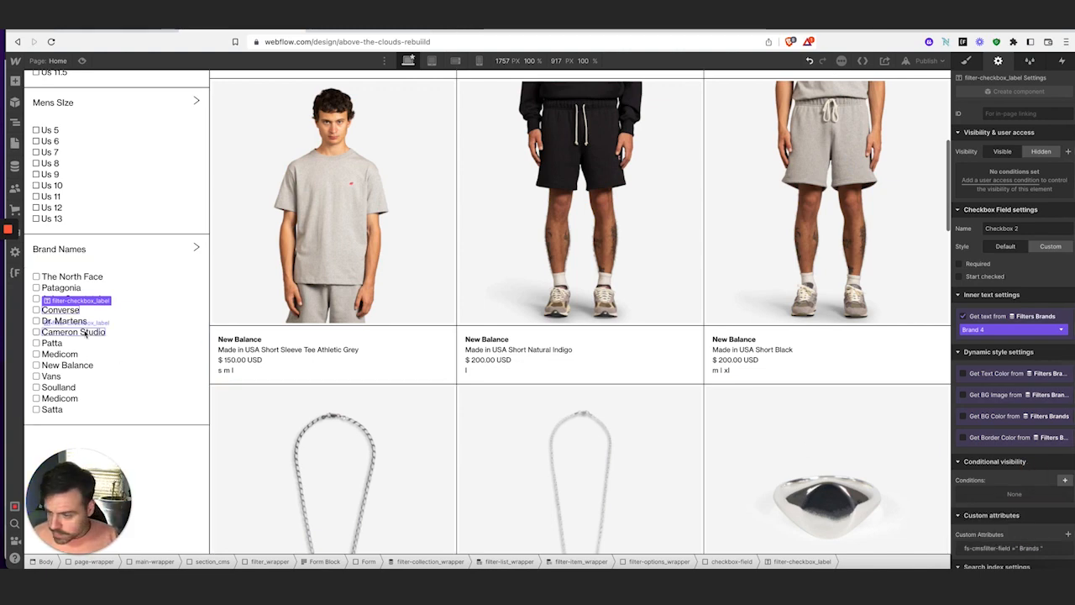
Add the fs-cmsfilter-field = Brands attribute to the Converse and Dr. Martens labels
click(60, 310)
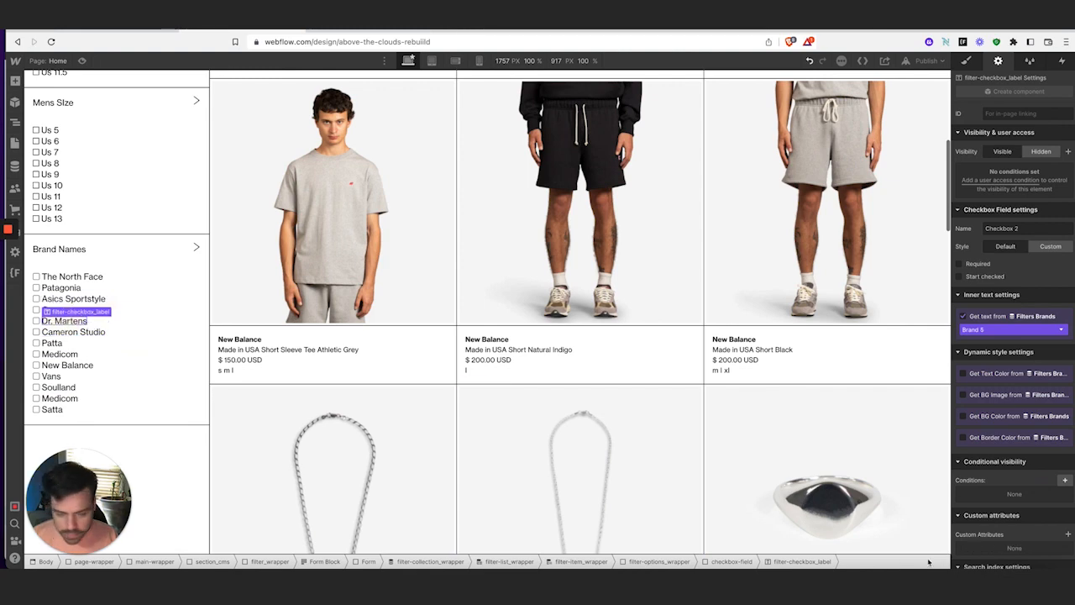
click(1070, 535)
click(1009, 510)
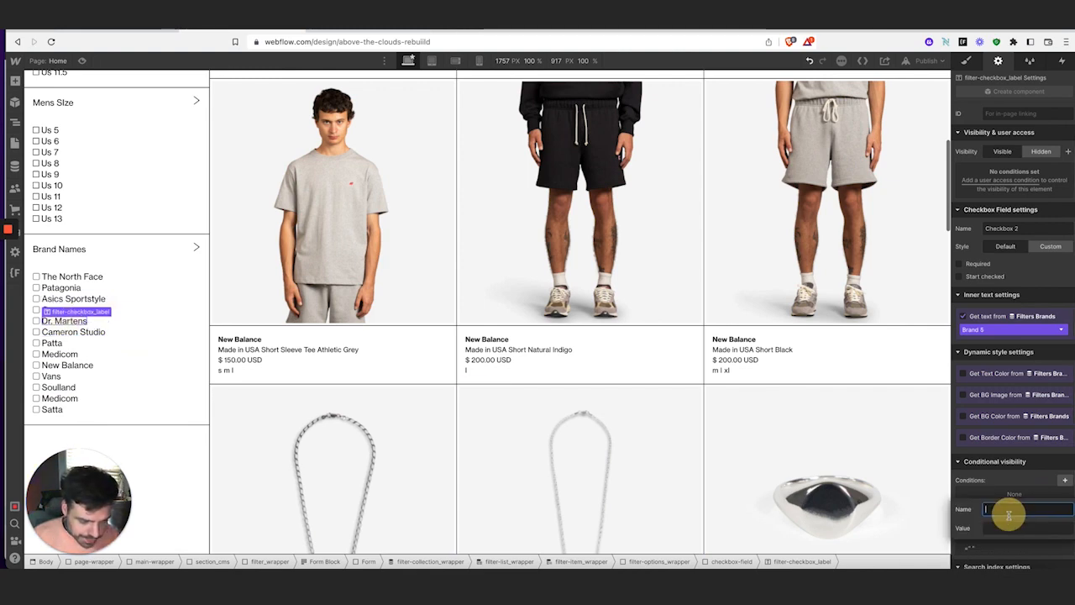
text(fs-cmsfilter-field)
click(1009, 537)
click(1011, 529)
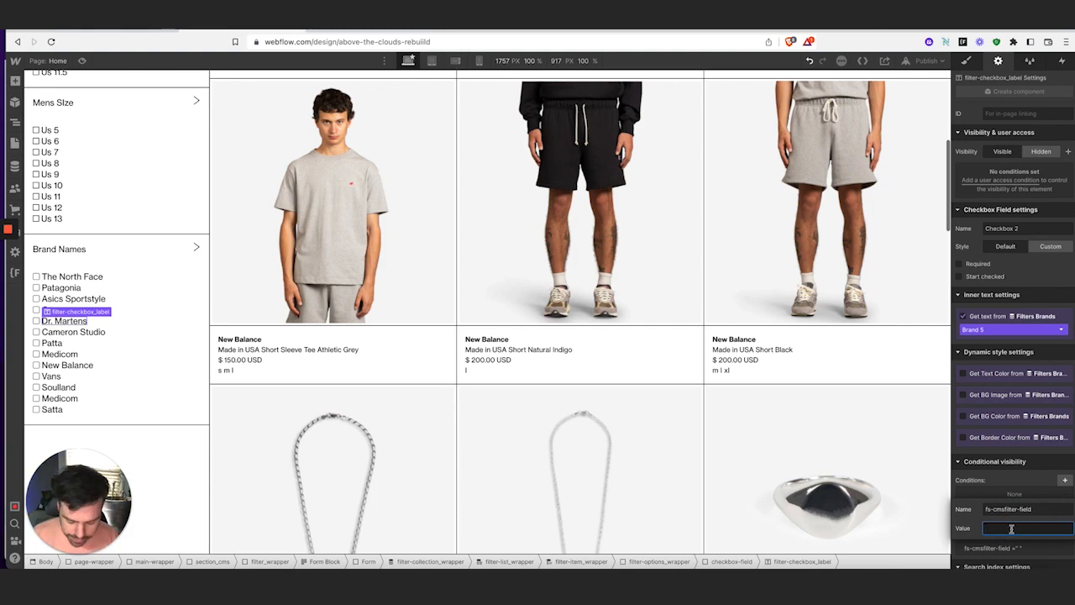
text(Brands)
key(Return)
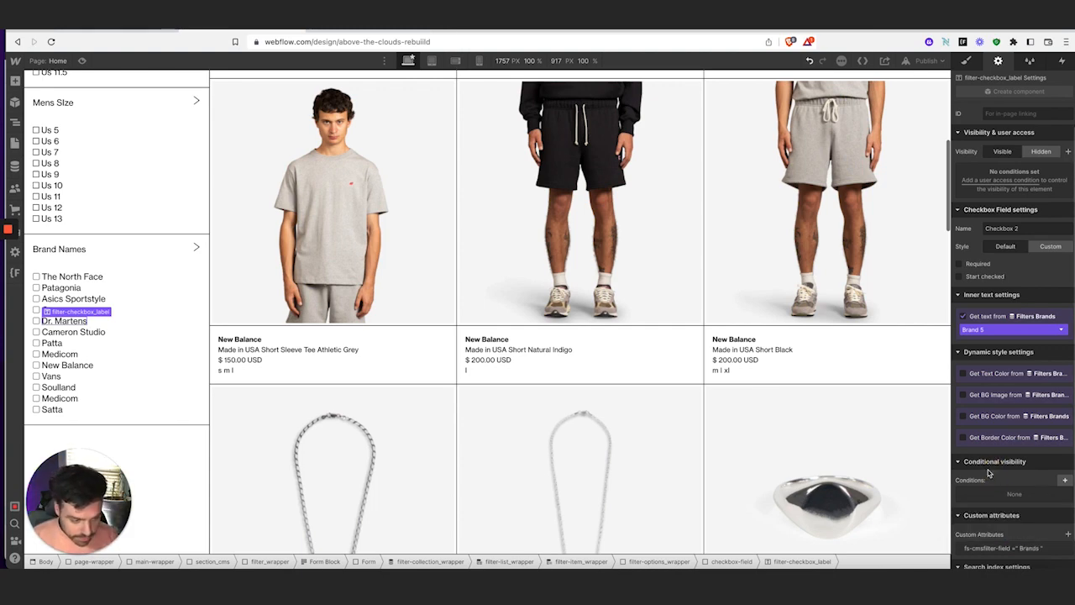
click(63, 320)
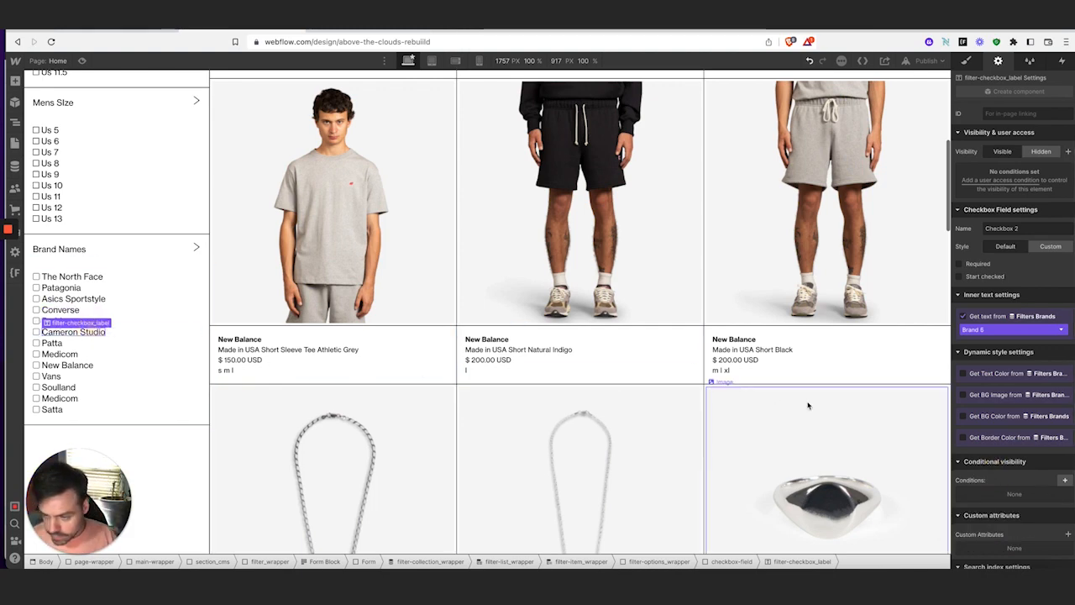
scroll(1010, 476, down, 1)
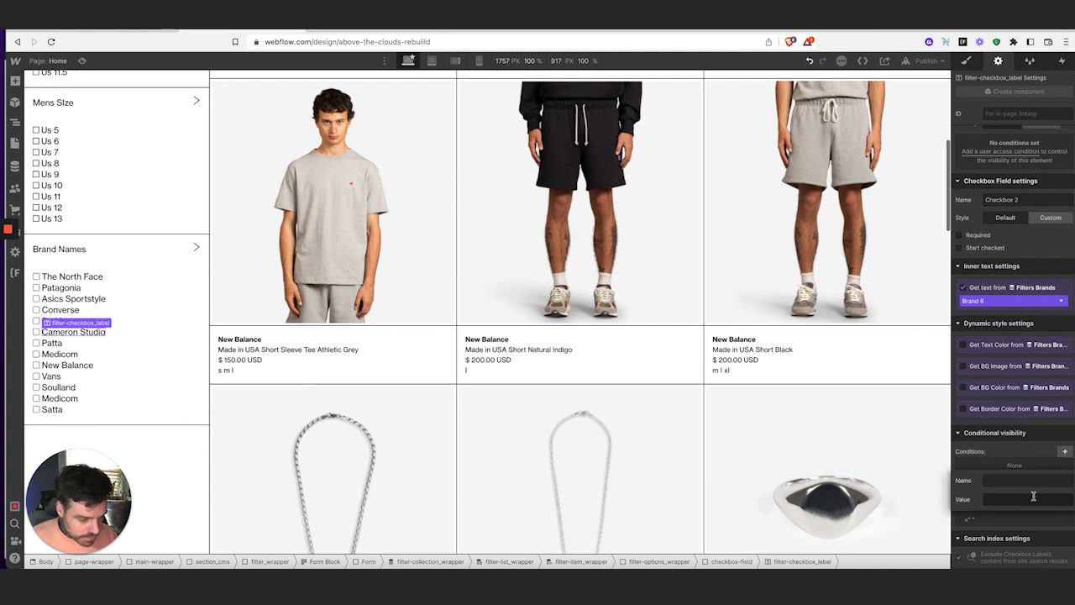
click(1067, 505)
text(fs-cmsfilter-field)
click(1020, 499)
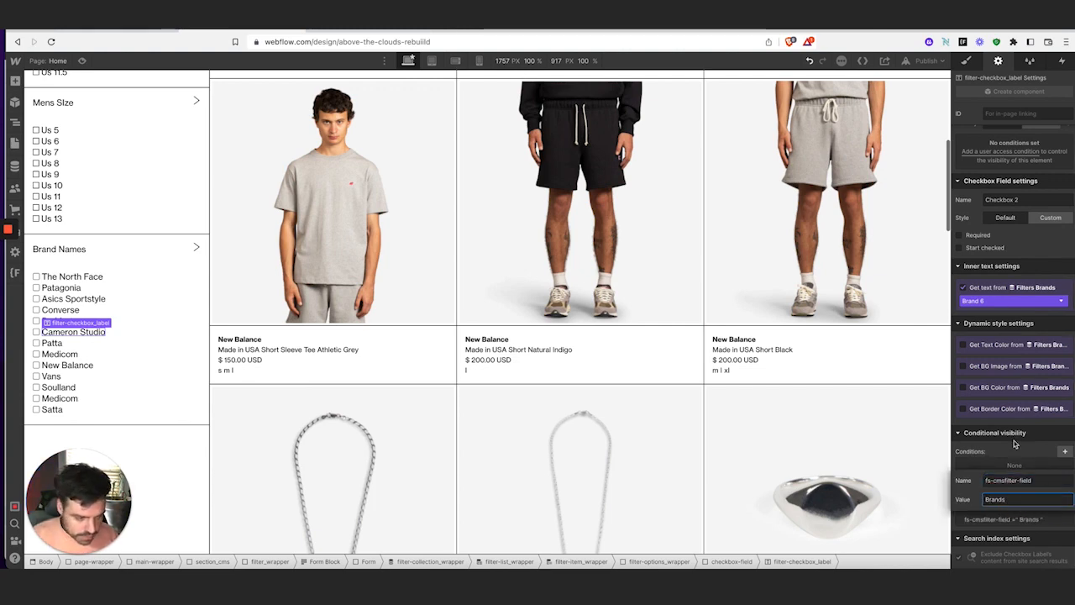
key(Return)
Tag the Cameron Studio and Patta labels with fs-cmsfilter-field = Brands
click(52, 345)
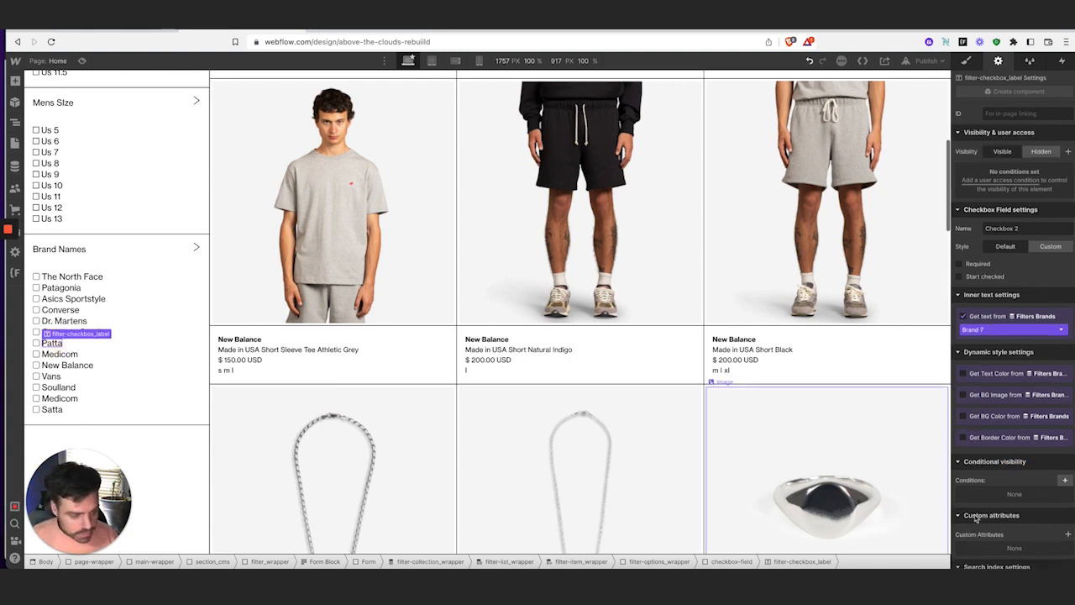
click(1067, 535)
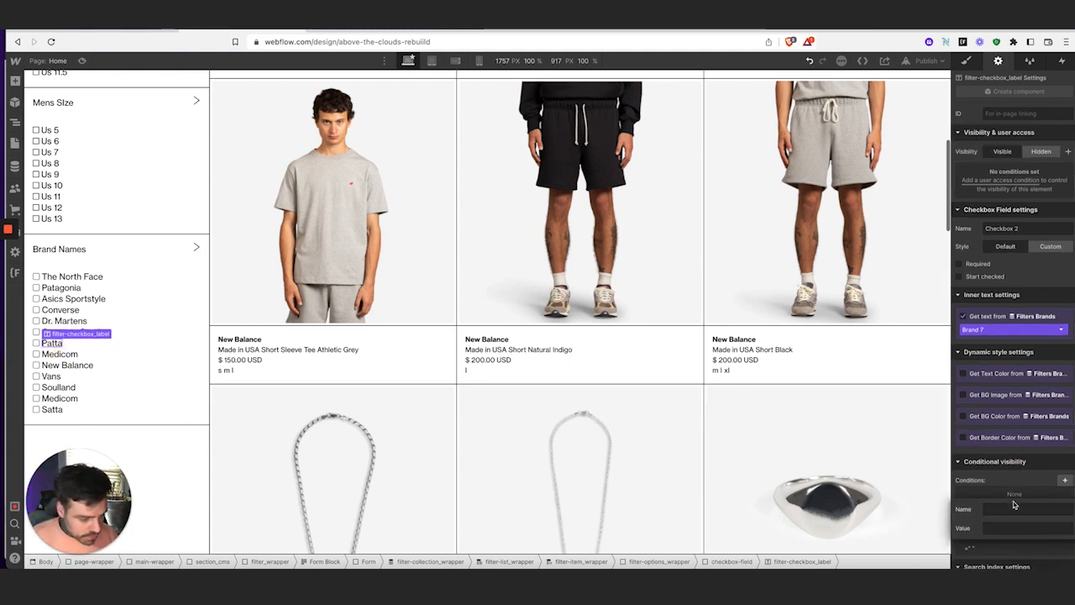
click(1017, 507)
text(fs-cmsfilter-field)
click(1015, 531)
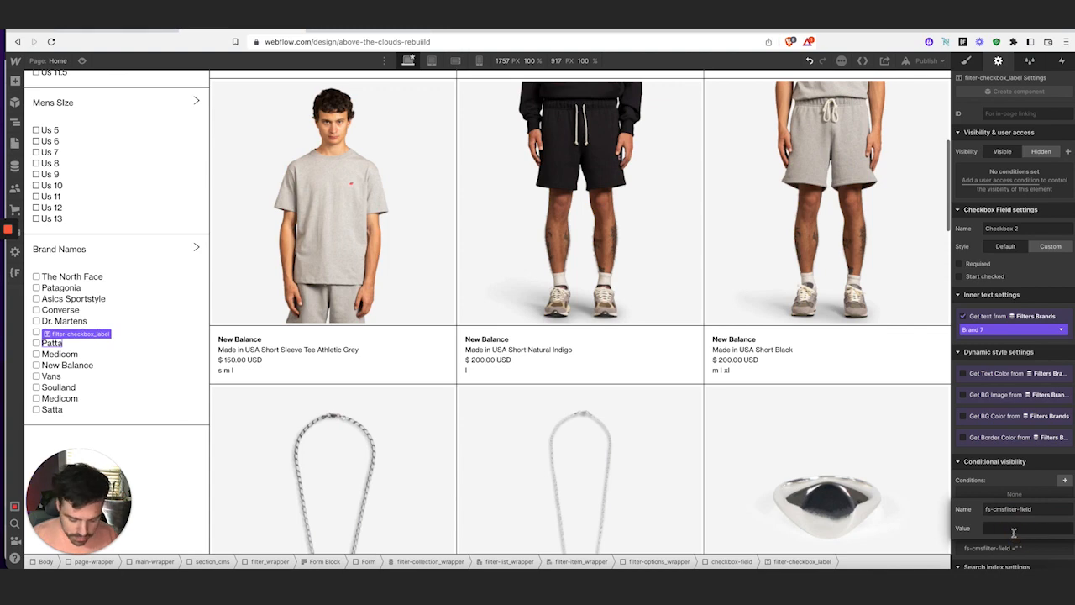
click(1013, 530)
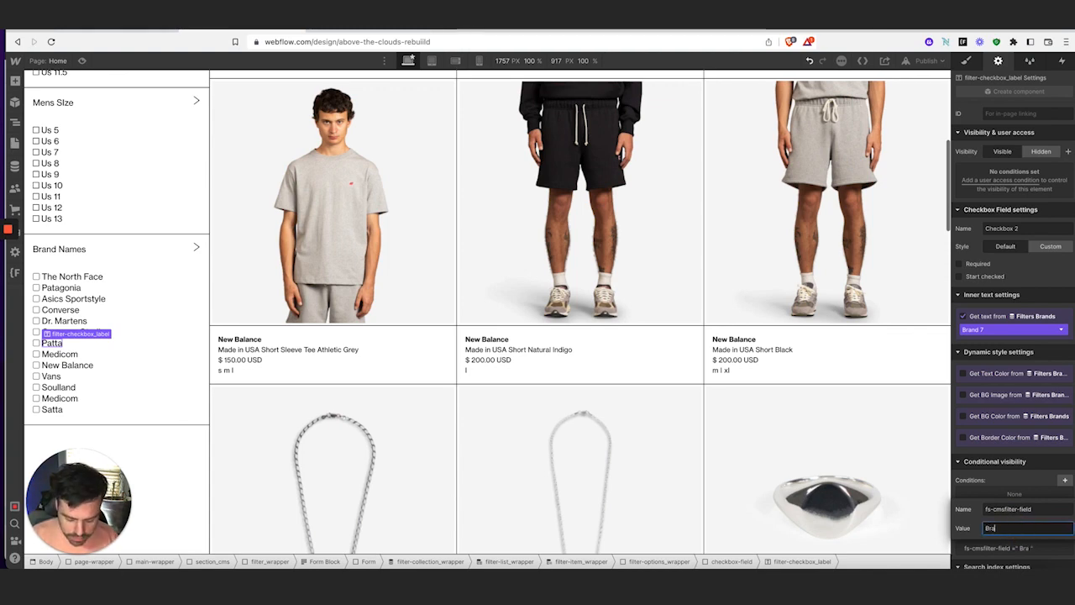
key(Return)
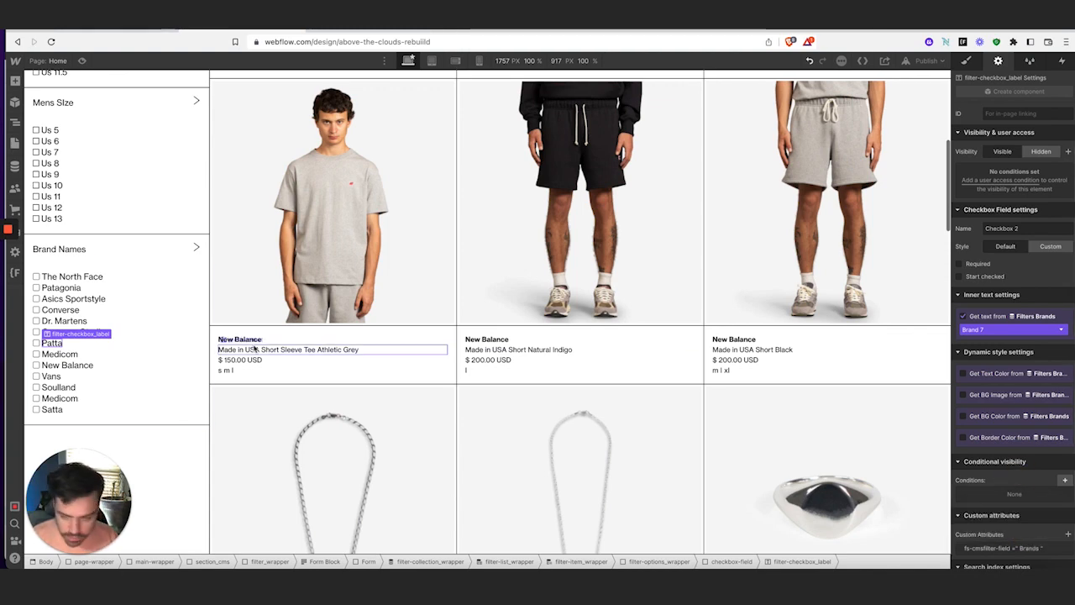
click(64, 354)
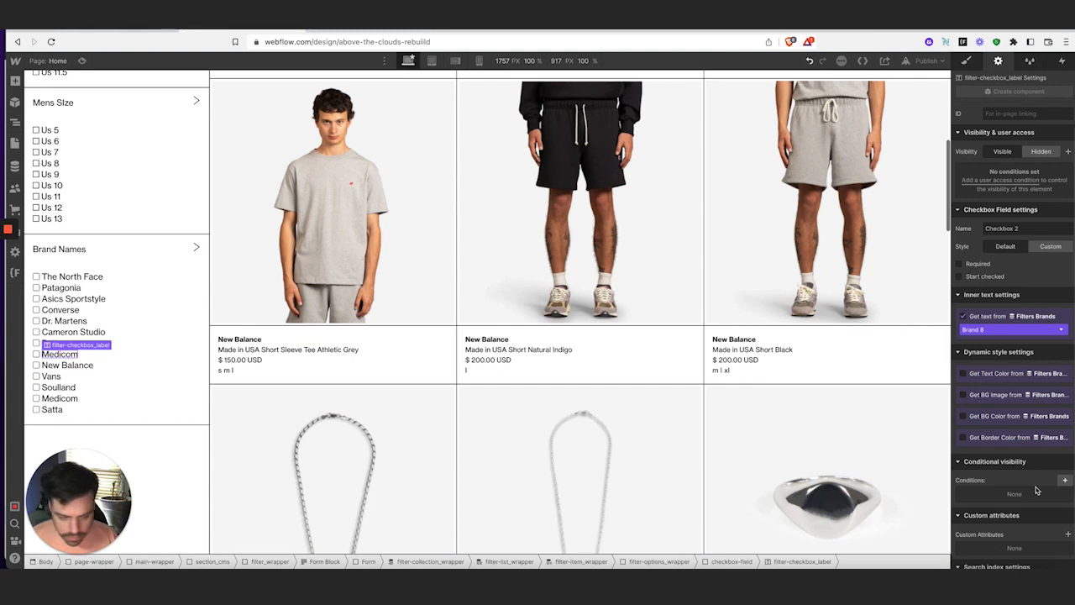
click(1068, 535)
click(1027, 510)
text(fs-cmsfilter-field)
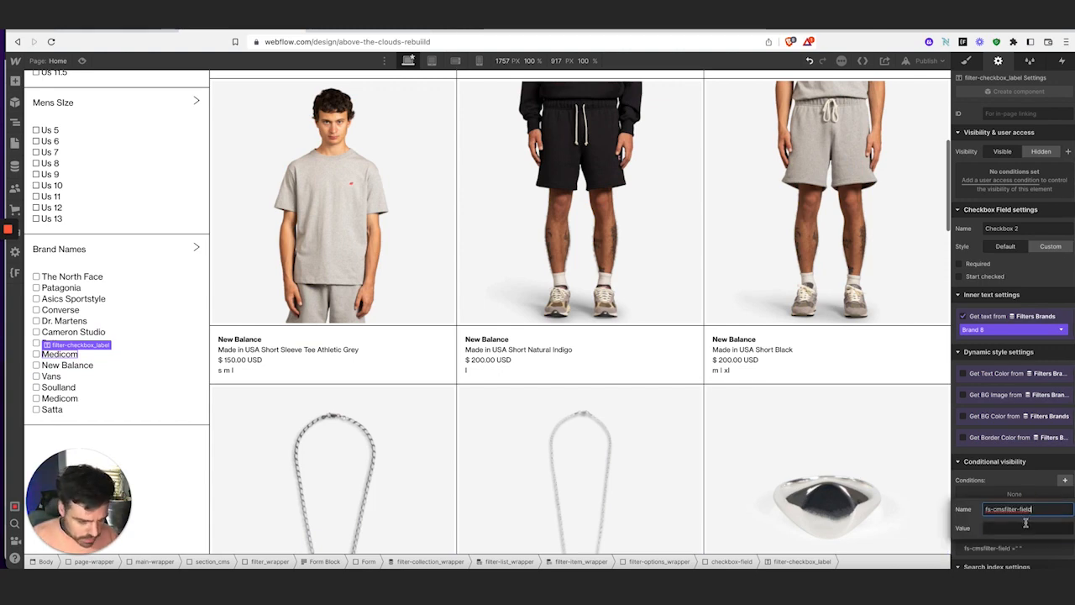
click(1025, 527)
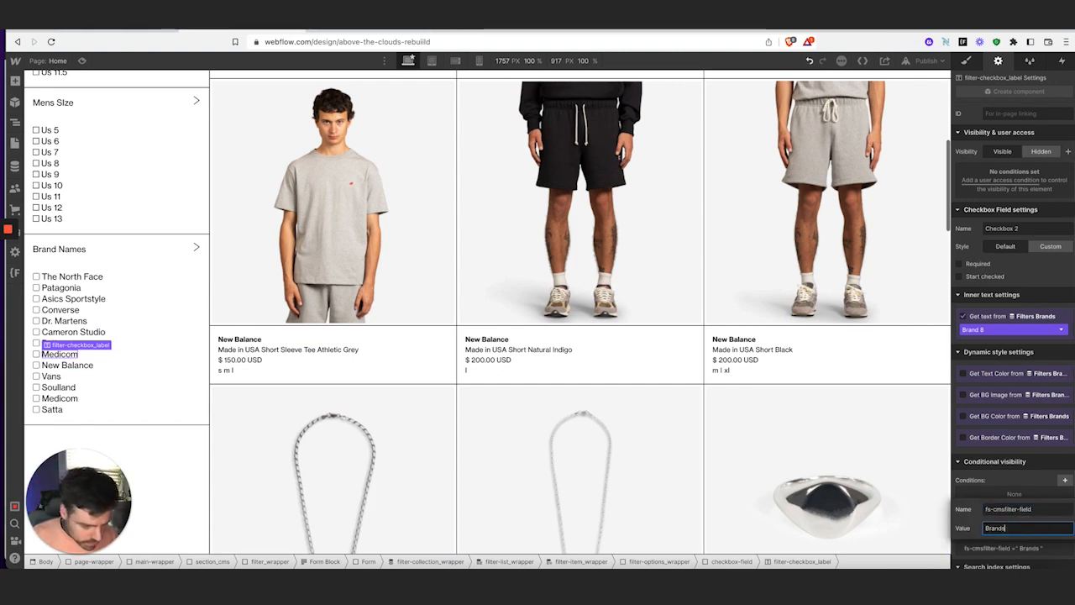
text(Brands)
click(1017, 472)
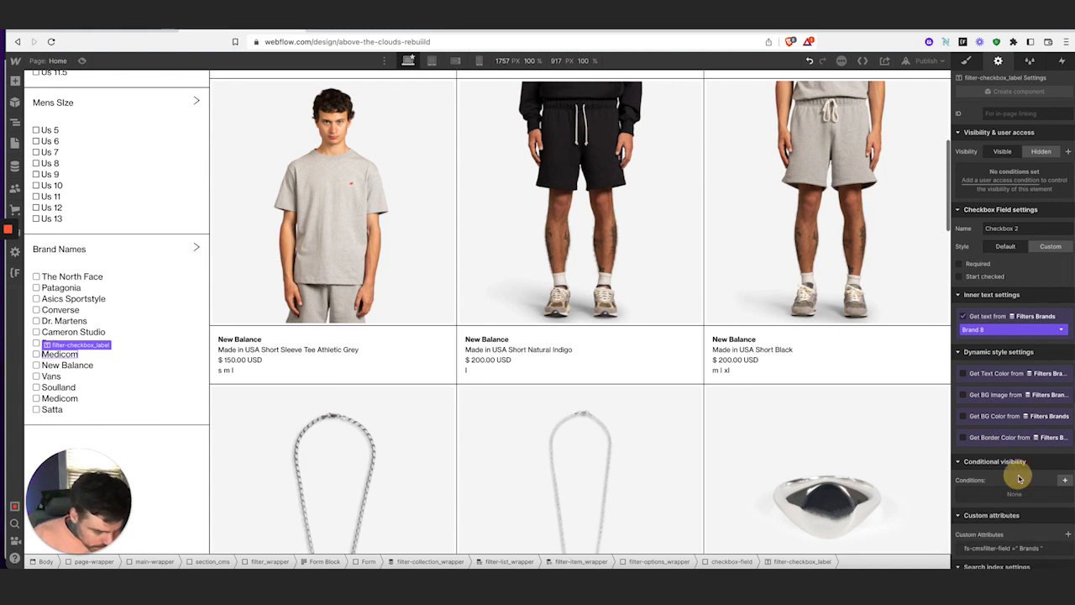
Add fs-cmsfilter-field = Brands to the Medicom and New Balance labels
click(63, 367)
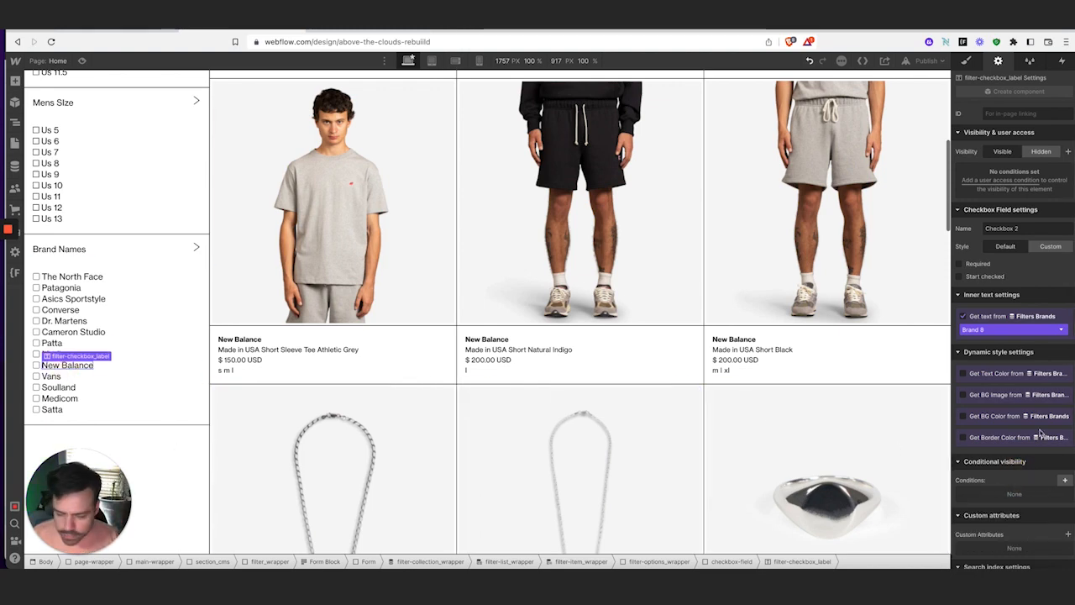
click(1068, 534)
text(fs-cmsfilter-field)
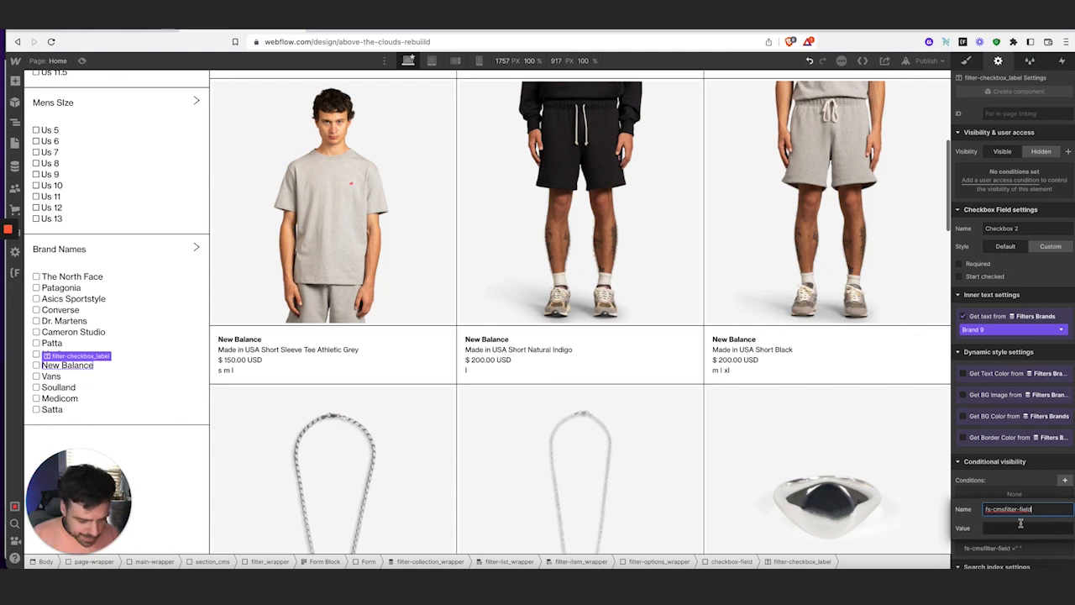
click(1020, 526)
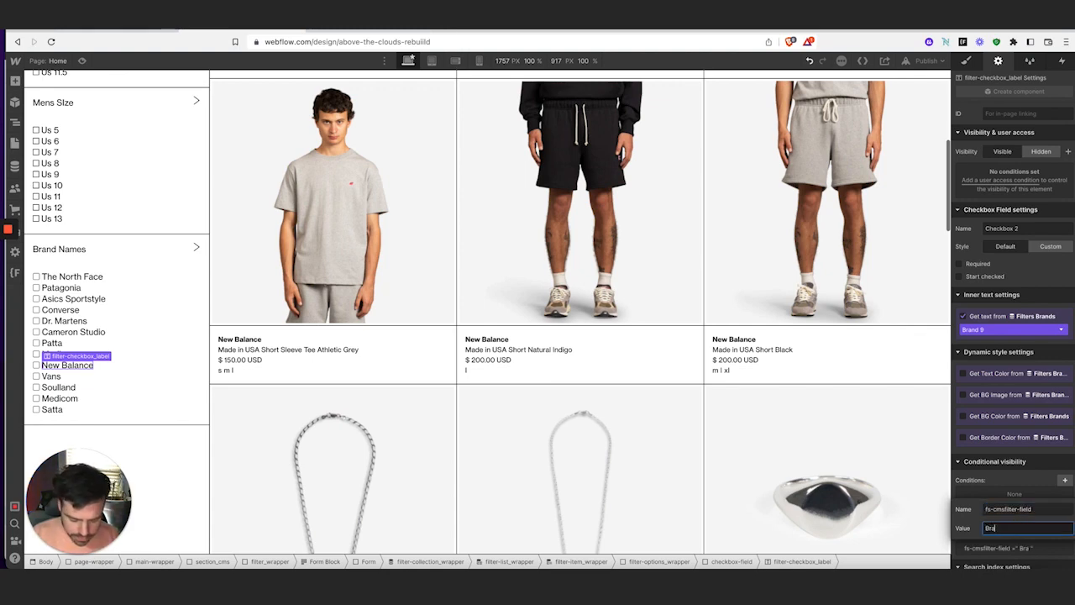
key(Return)
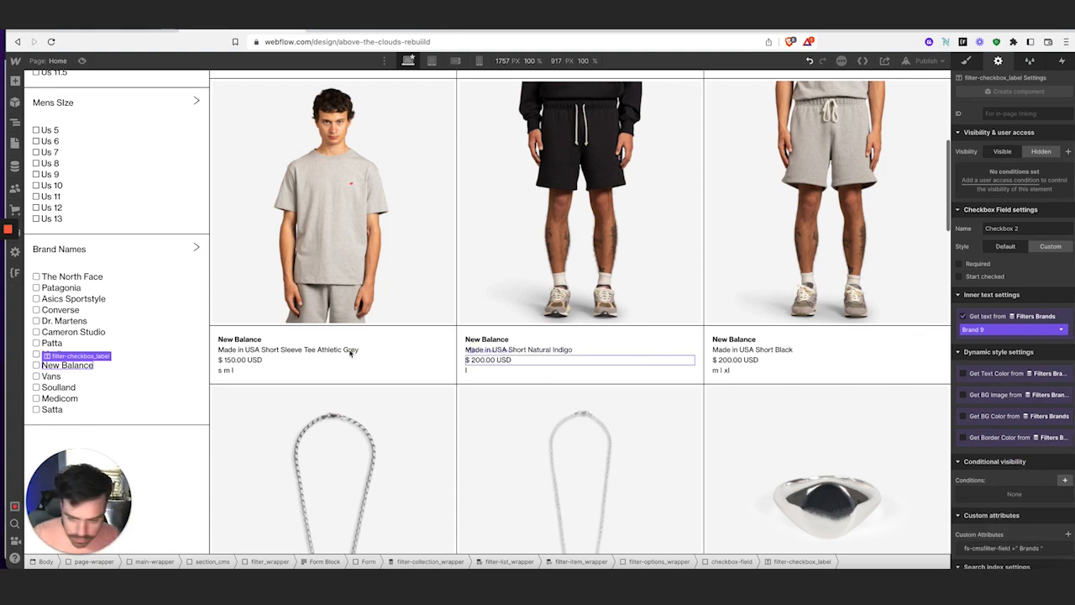
click(51, 376)
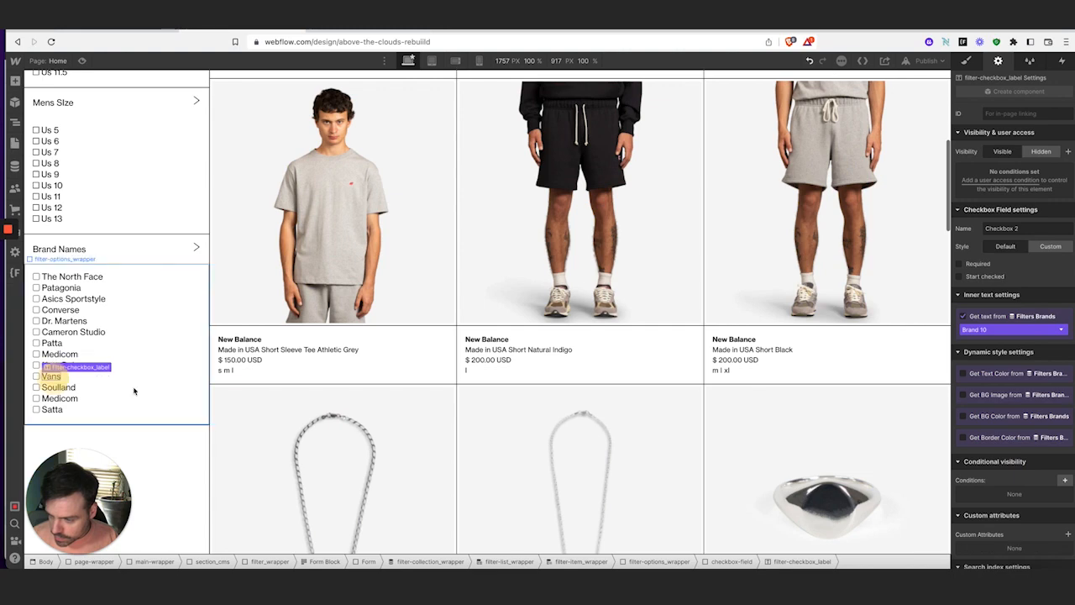
click(1069, 535)
text(fs-cmsfilter-field)
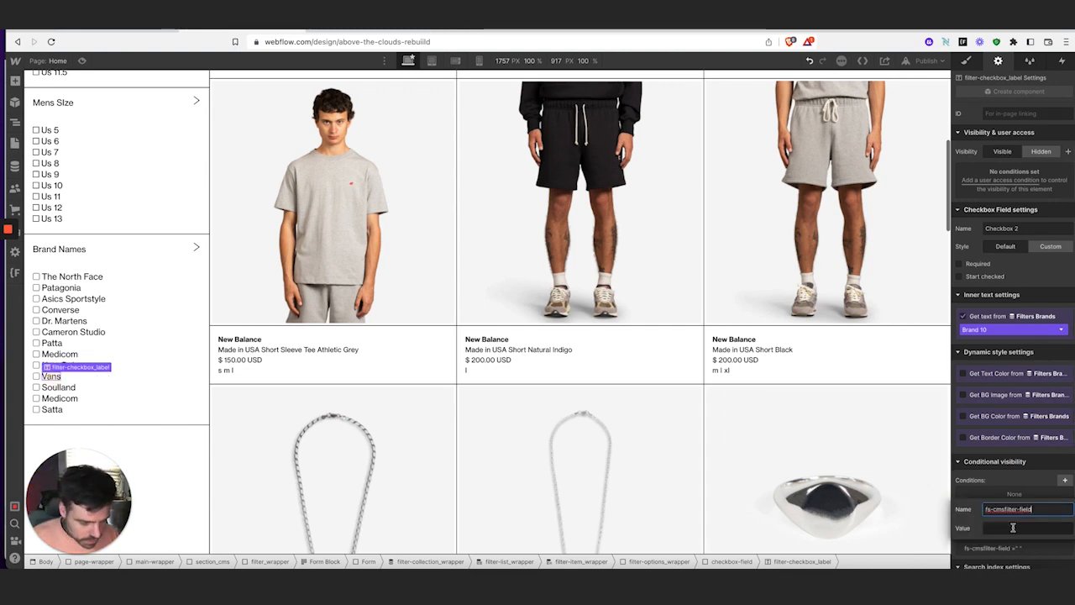
click(1013, 528)
text(Bran)
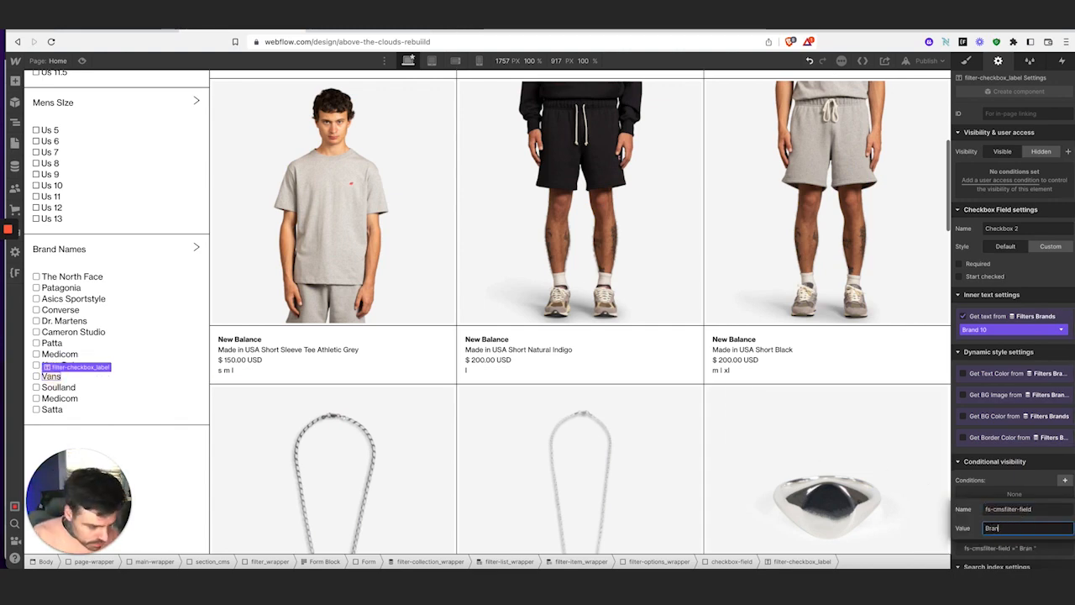
text(ds)
key(Return)
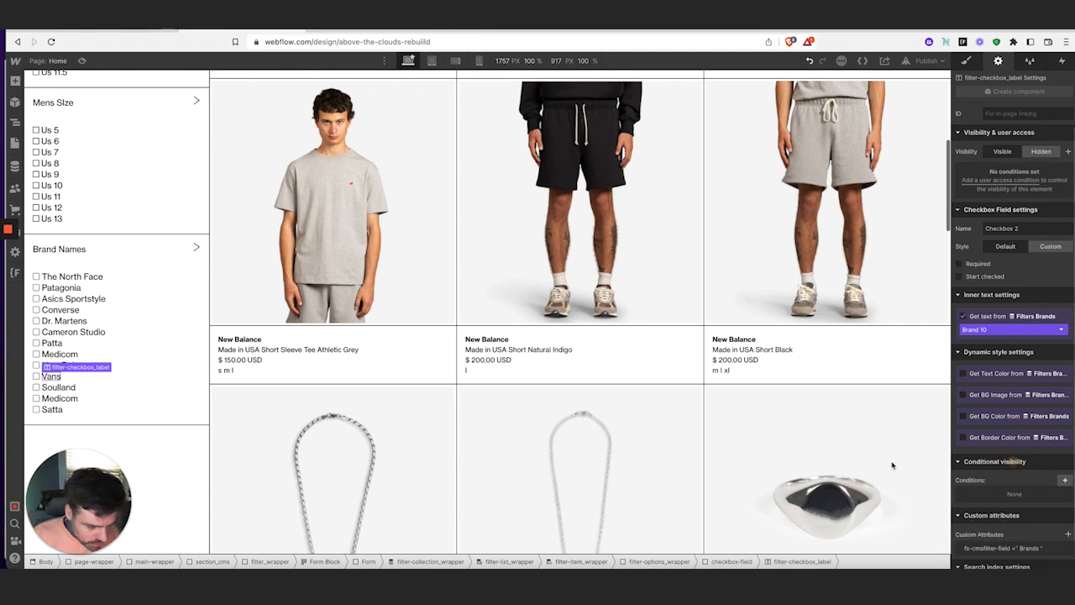
Give the next two brand checkbox labels the same fs-cmsfilter-field = Brands attribute
click(63, 377)
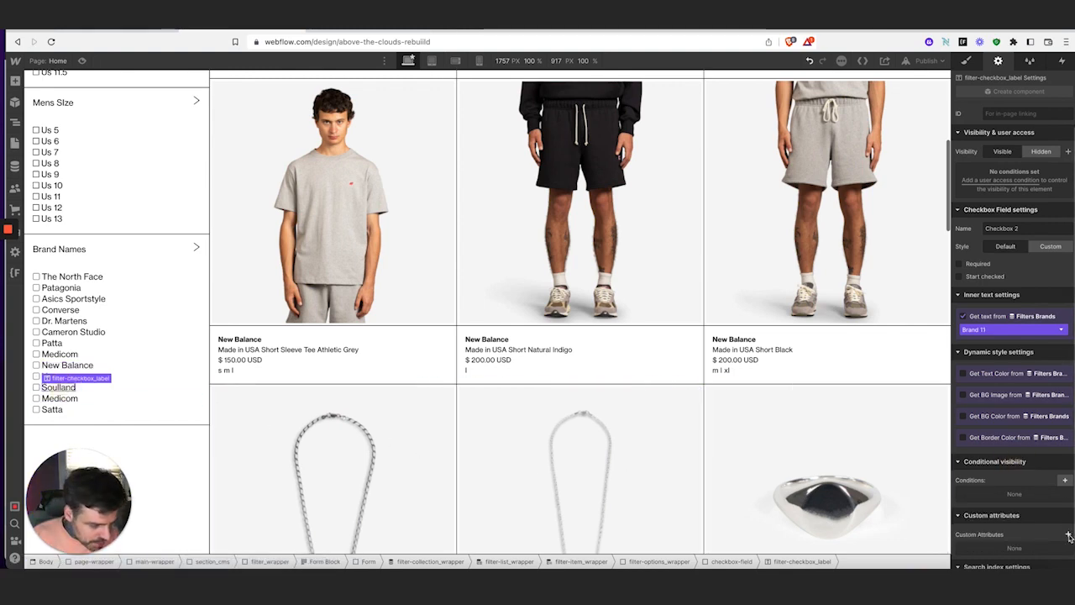
click(1068, 535)
click(996, 511)
text(fs-cmsfilter-field)
click(999, 530)
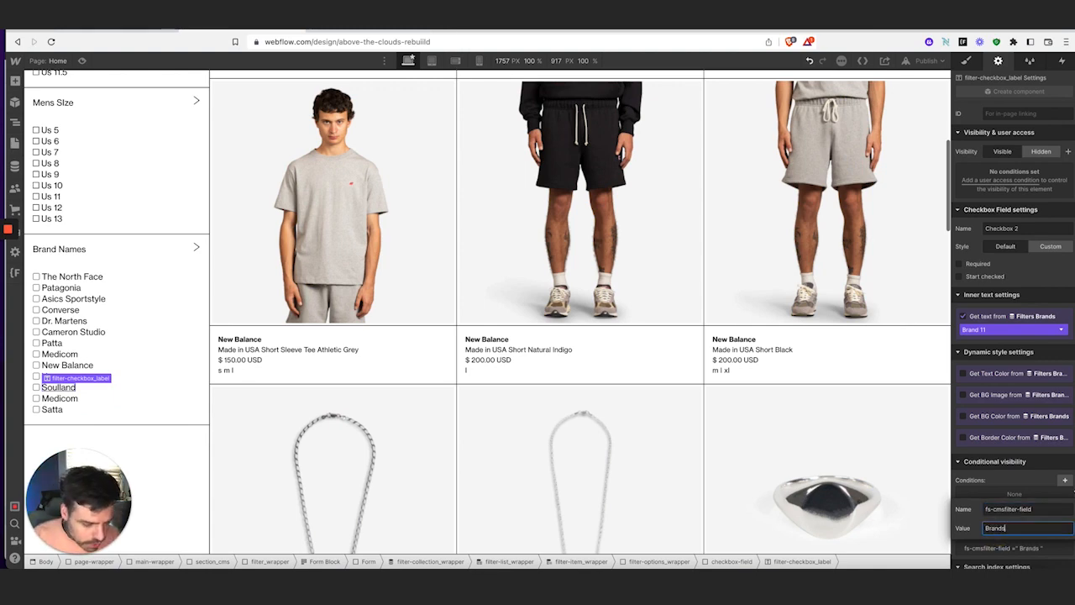
text(Brands)
key(Return)
click(74, 401)
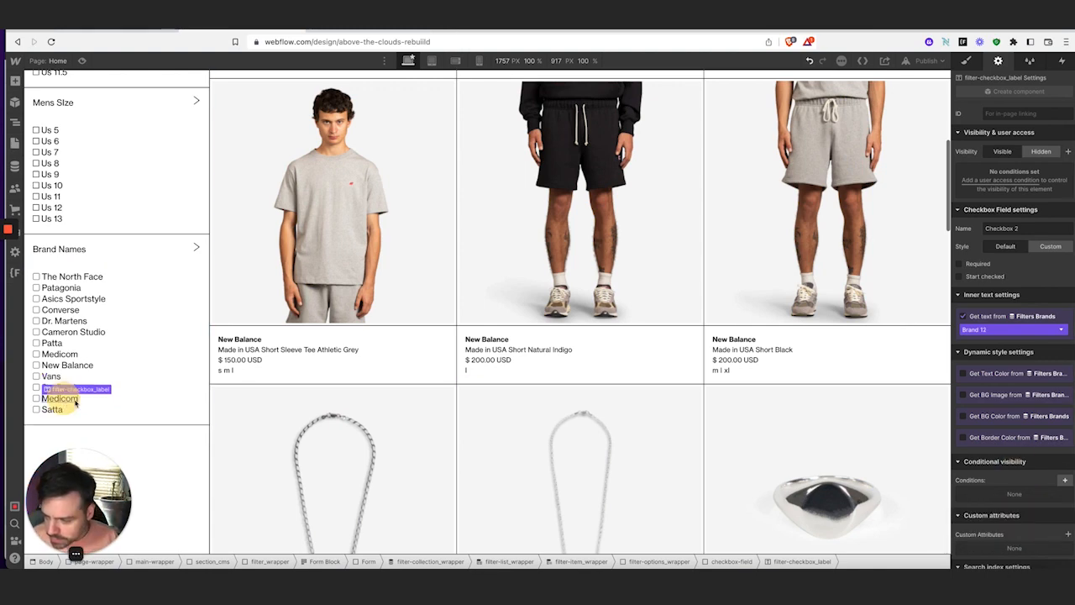
click(1068, 535)
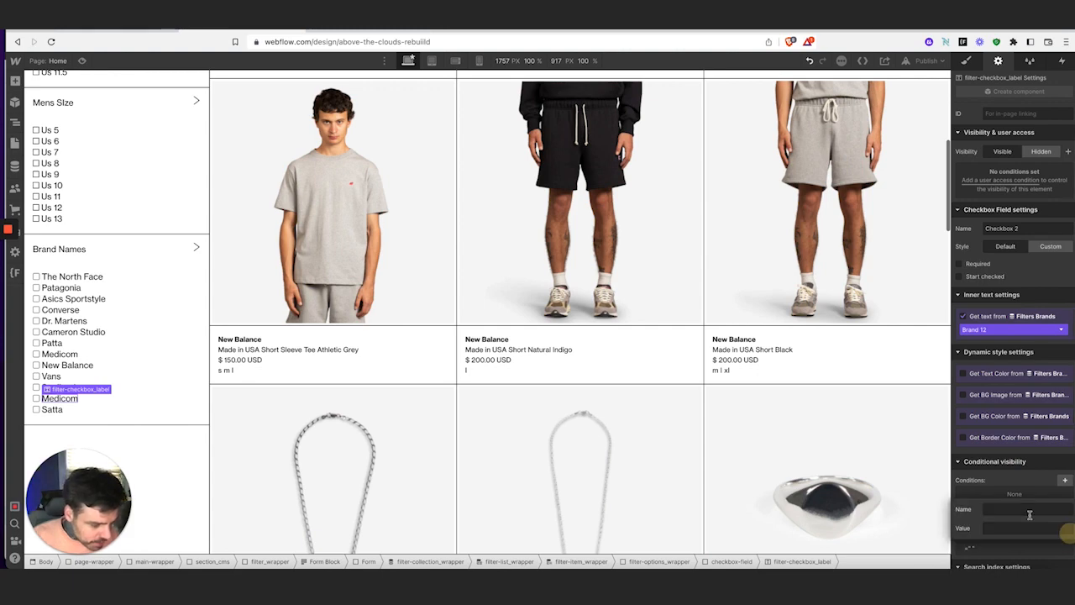
click(1026, 509)
text(fs-cmsfilter-field)
click(1022, 528)
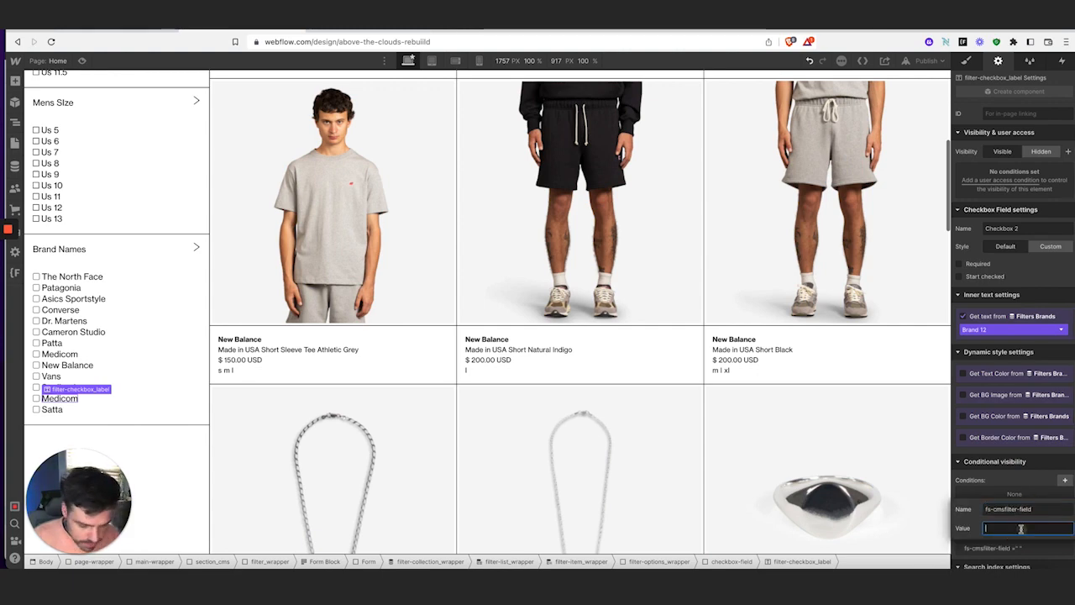
text(Brands)
click(1012, 463)
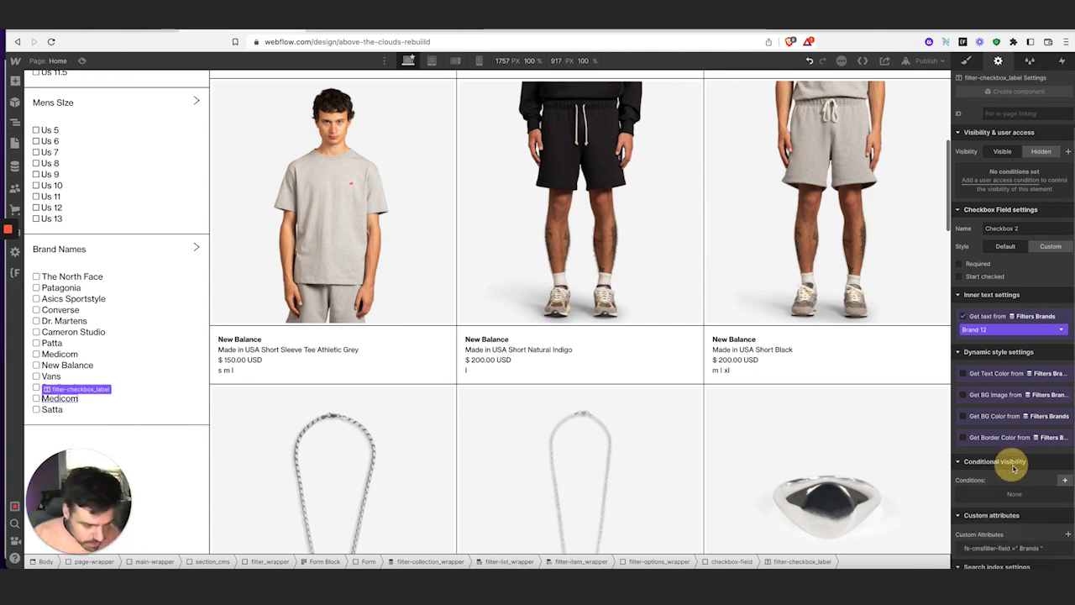
Finish with the Satta label, giving it fs-cmsfilter-field = Brands
click(50, 411)
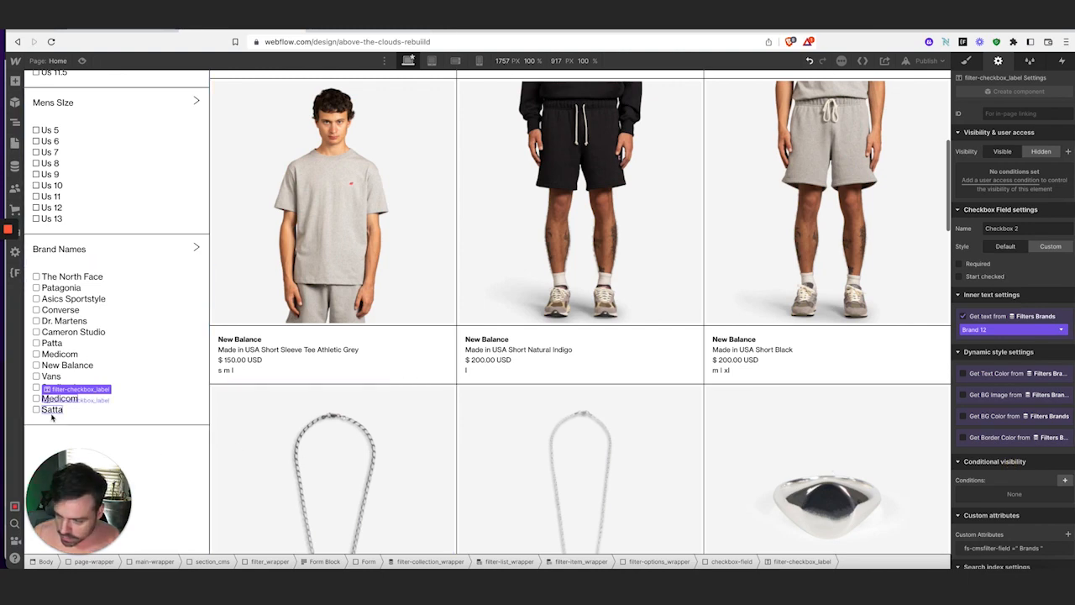
click(1068, 534)
text(fs-cmsfilter-field)
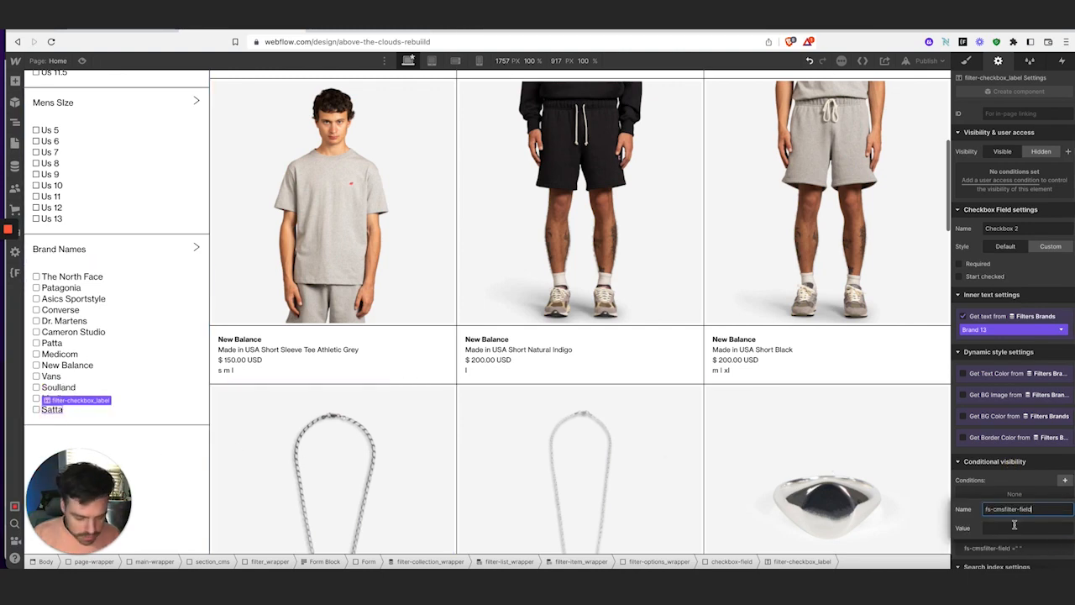
click(1014, 529)
text(Brands)
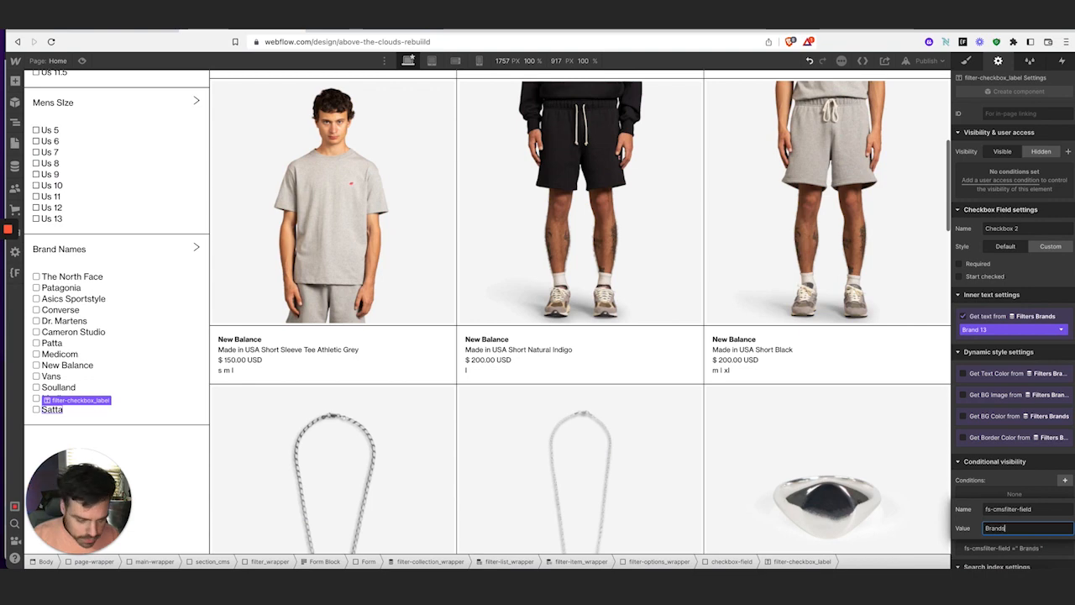
click(1017, 475)
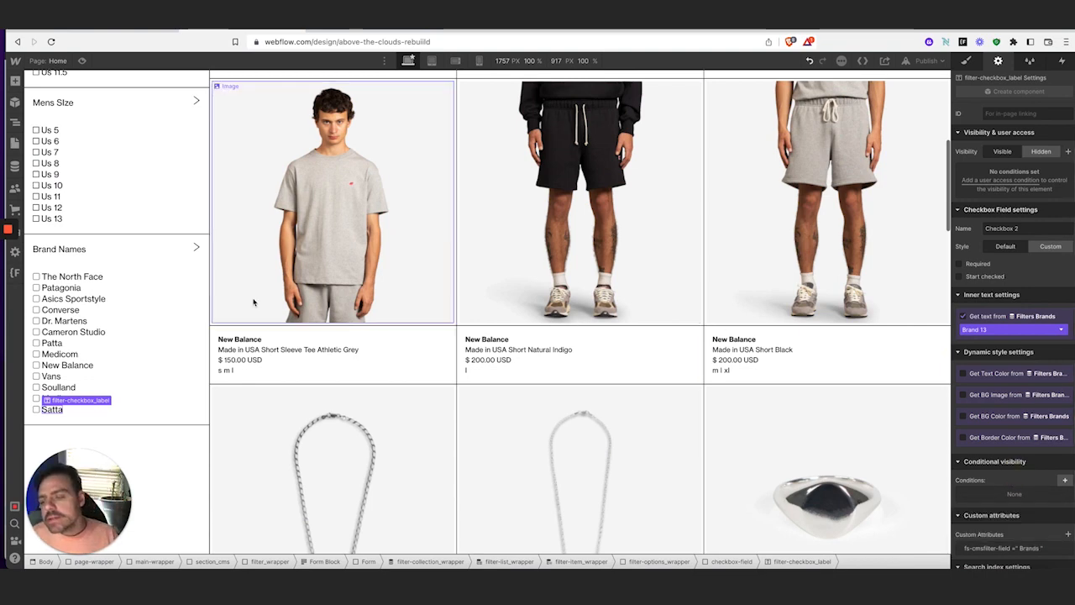
click(342, 33)
scroll(375, 252, up, 2)
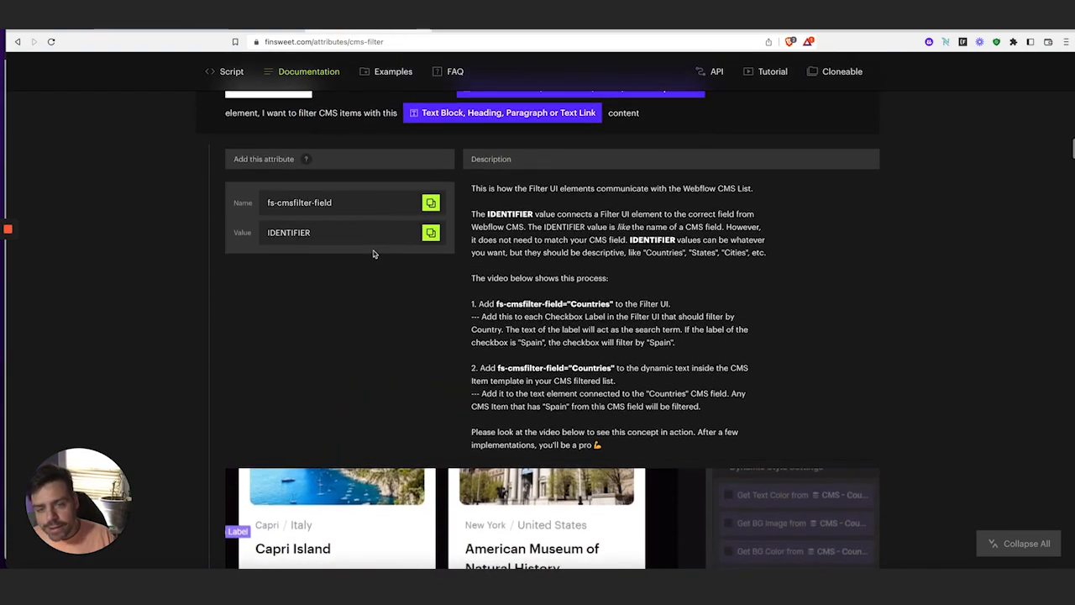
scroll(375, 252, down, 15)
scroll(370, 258, up, 2)
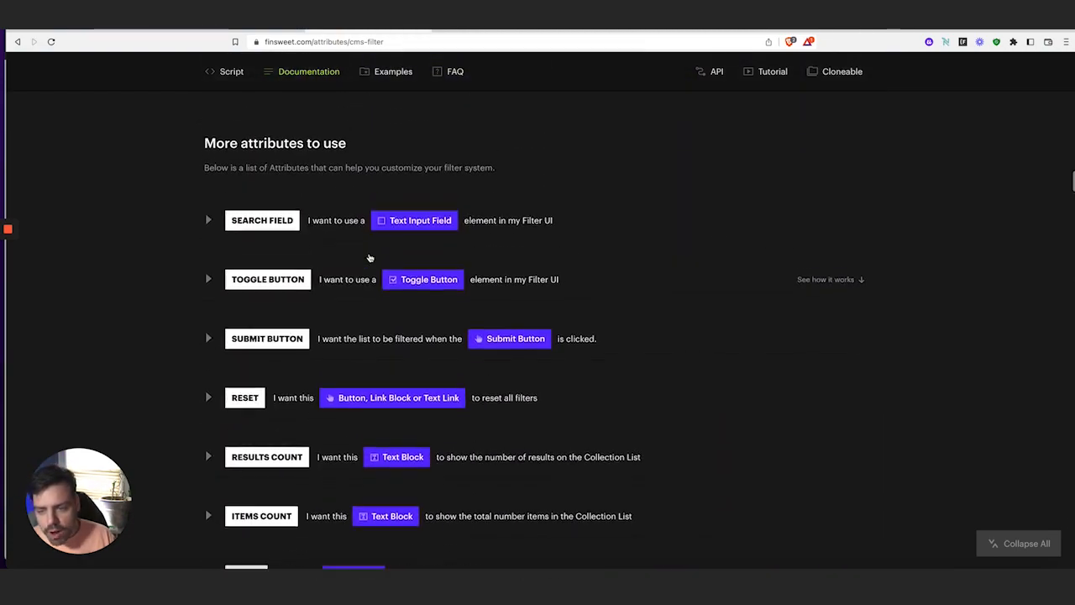
scroll(370, 258, up, 5)
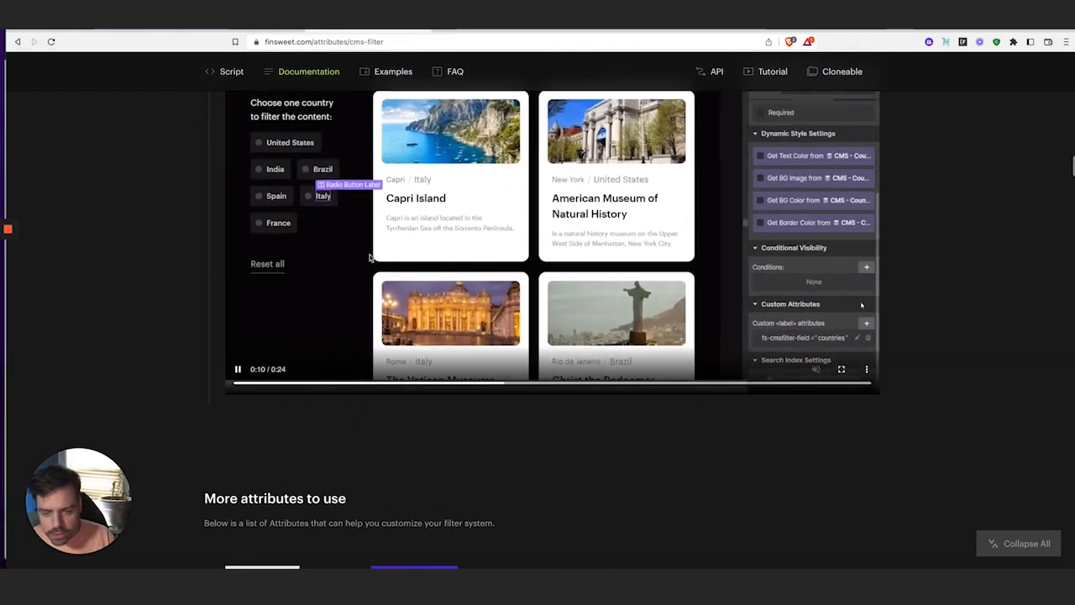
scroll(369, 258, up, 2)
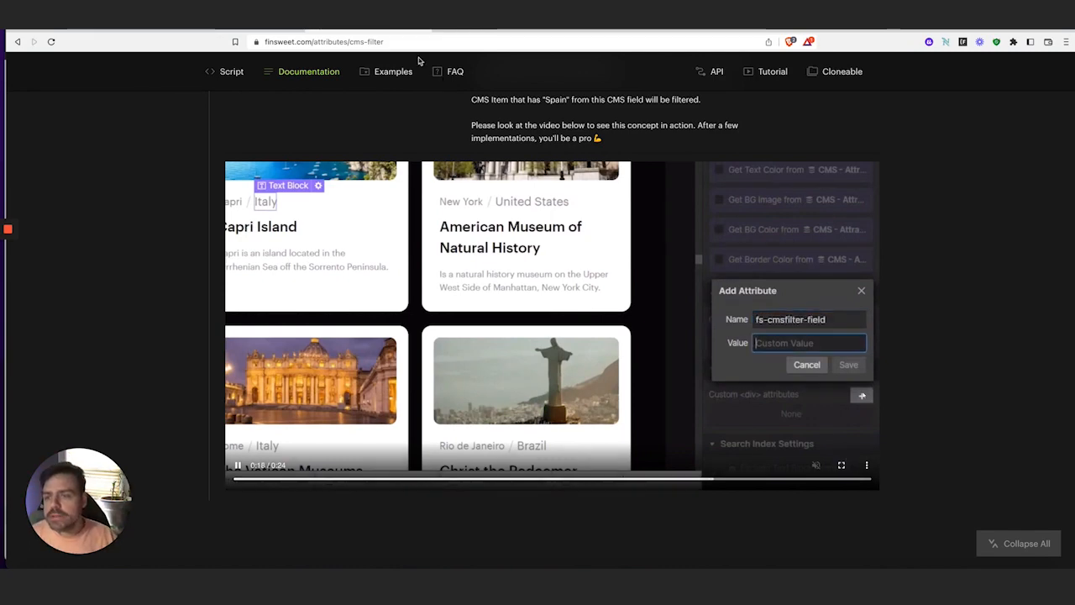
click(234, 32)
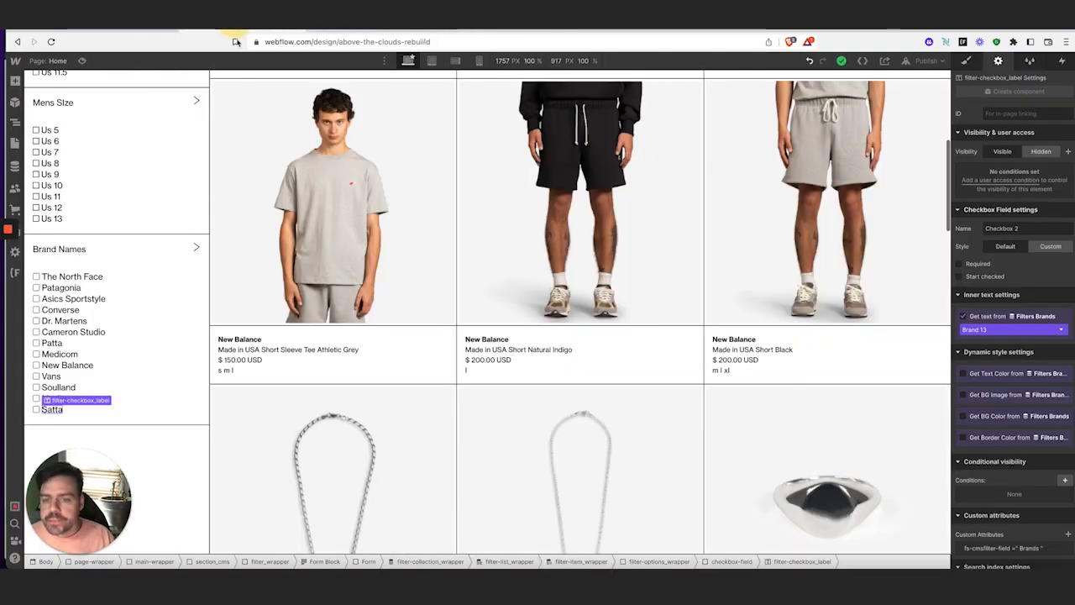
Add fs-cmsfilter-field = Brands to the product card's brand name text bound to the Brand field
click(241, 340)
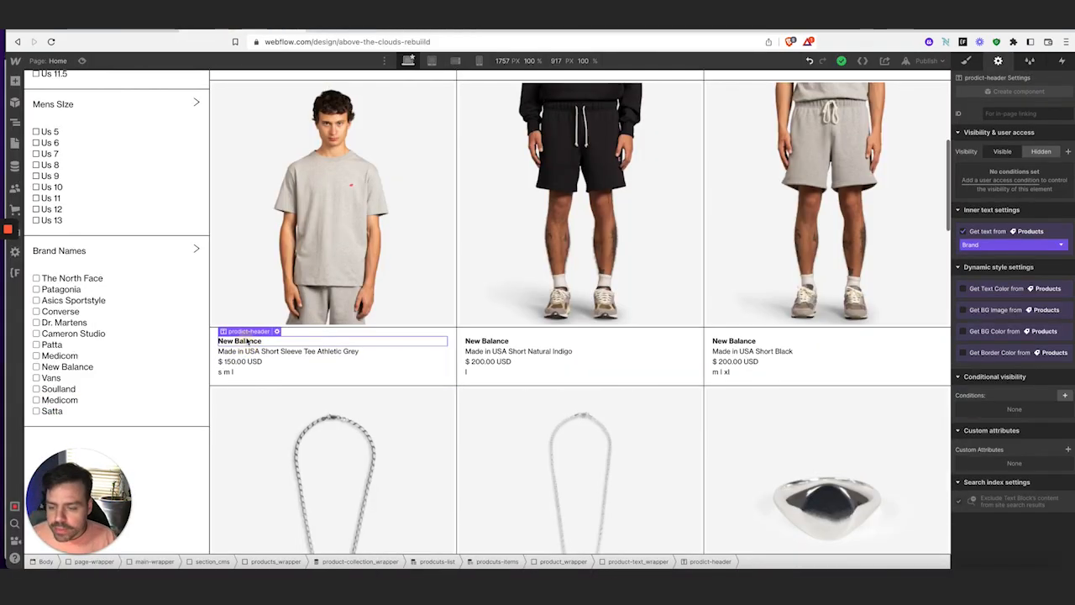
click(1067, 450)
click(1012, 484)
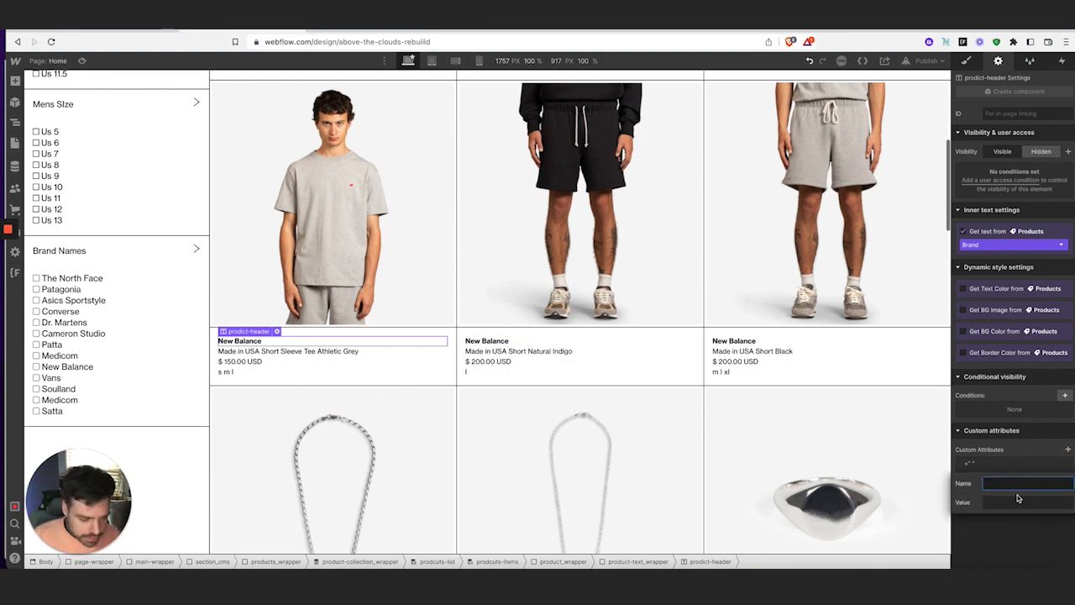
text(fs-cmsfilter-field)
click(1017, 499)
text(B)
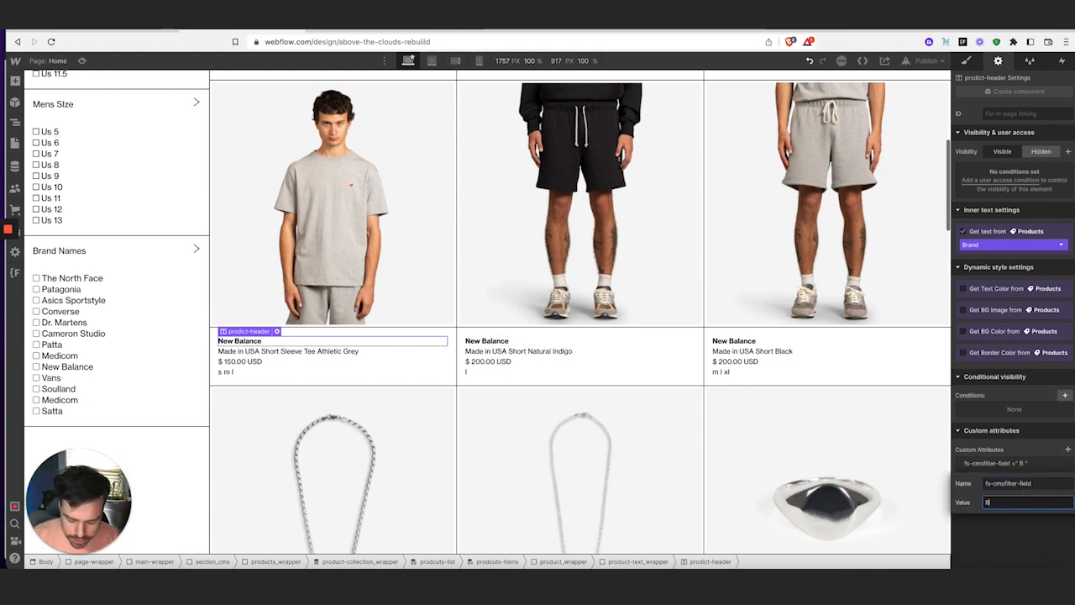
text(ra)
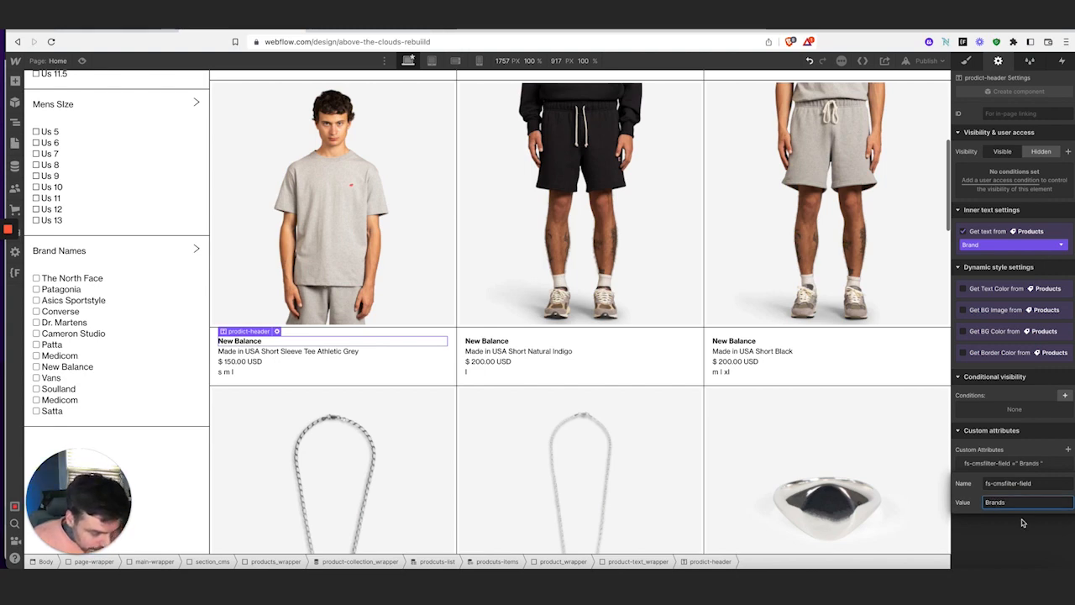
text(nds)
key(Return)
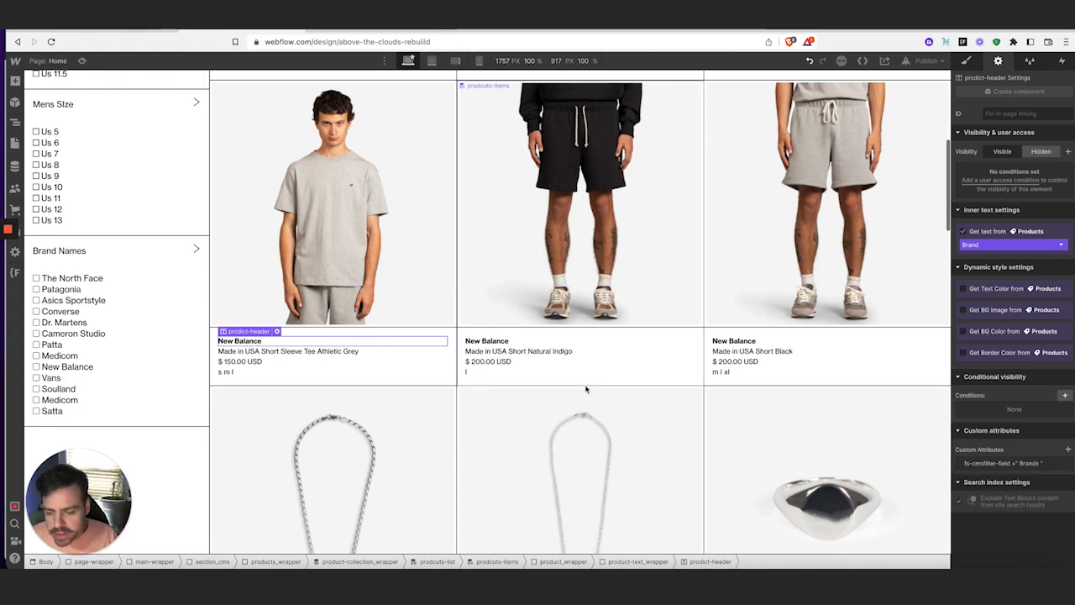
Give the first shoe-size text and the US 10 size text the attribute fs-cmsfilter-field = Size
scroll(643, 373, down, 10)
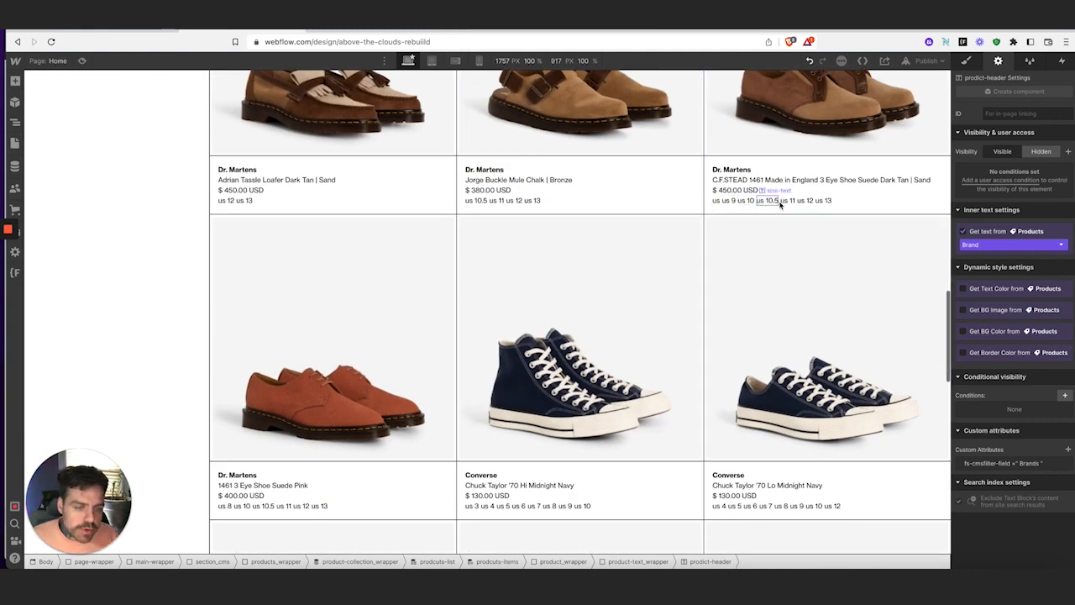
scroll(808, 225, down, 1)
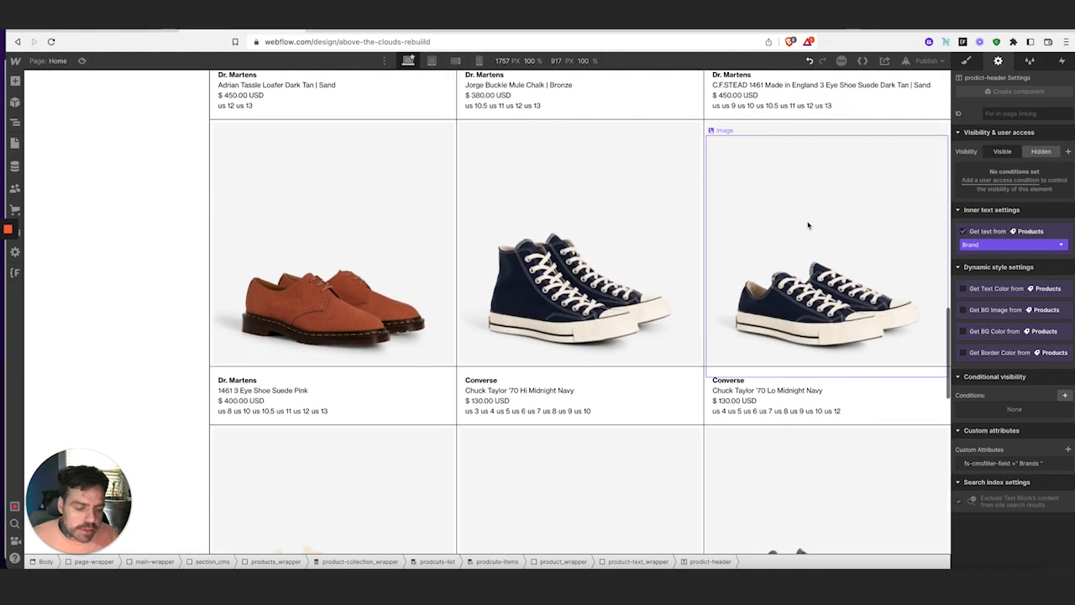
scroll(808, 225, down, 1)
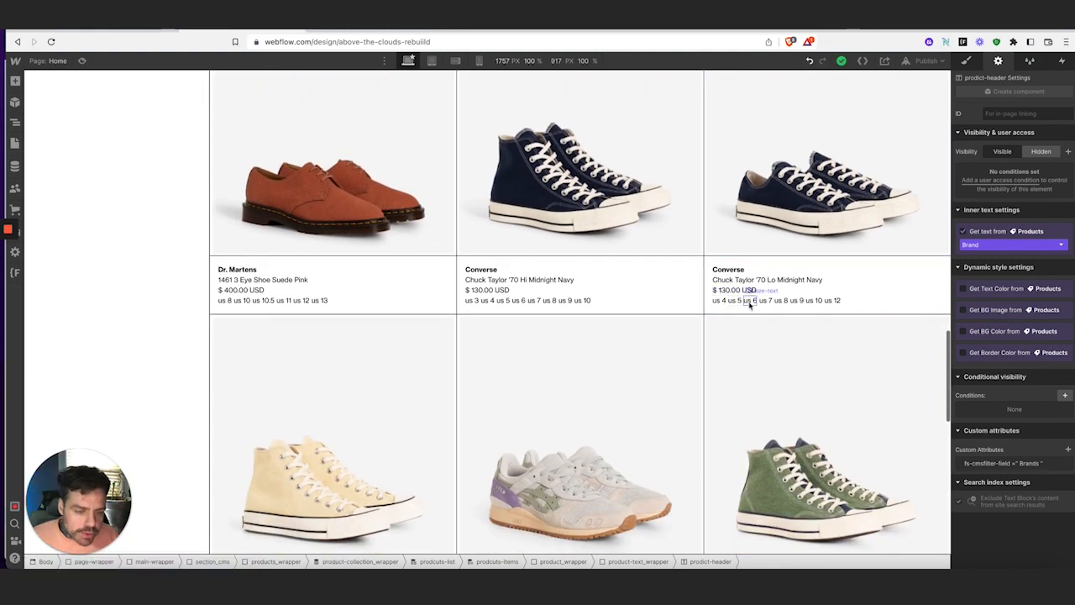
click(833, 302)
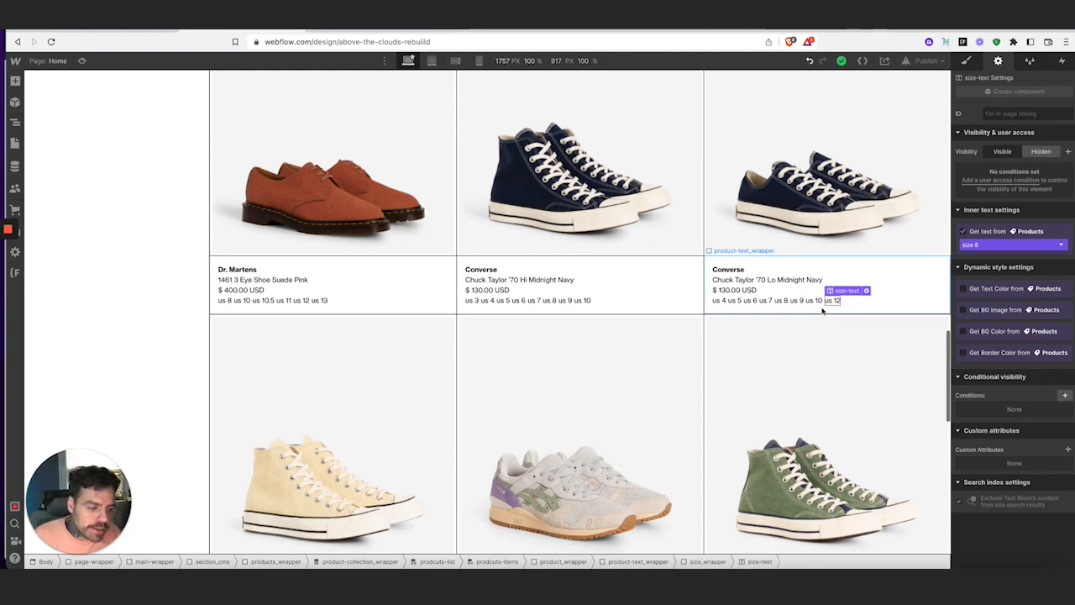
click(1068, 450)
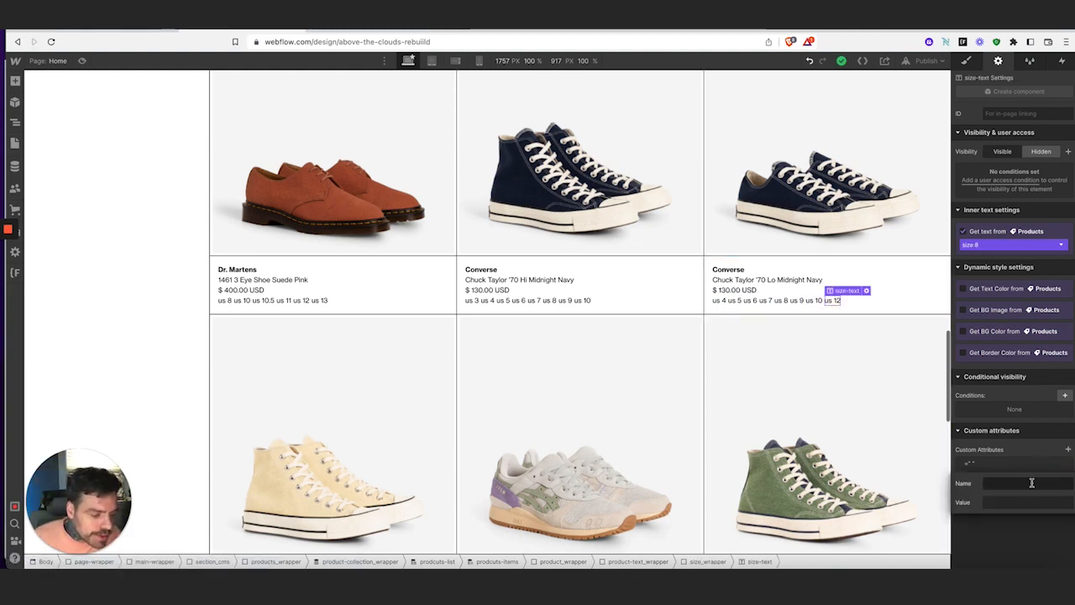
text(fs-cmsfilter-field)
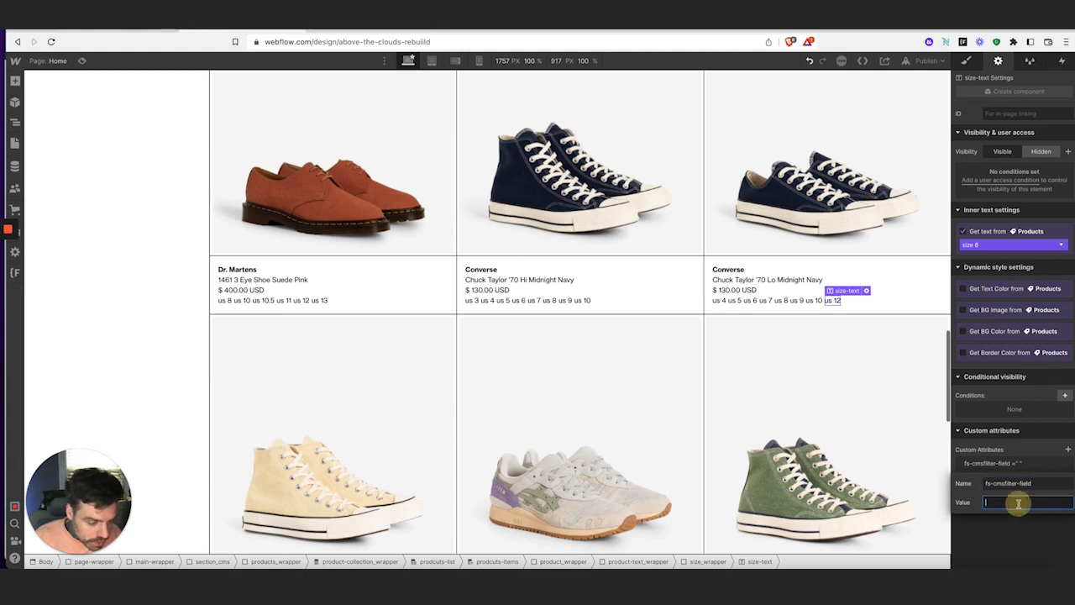
click(1018, 503)
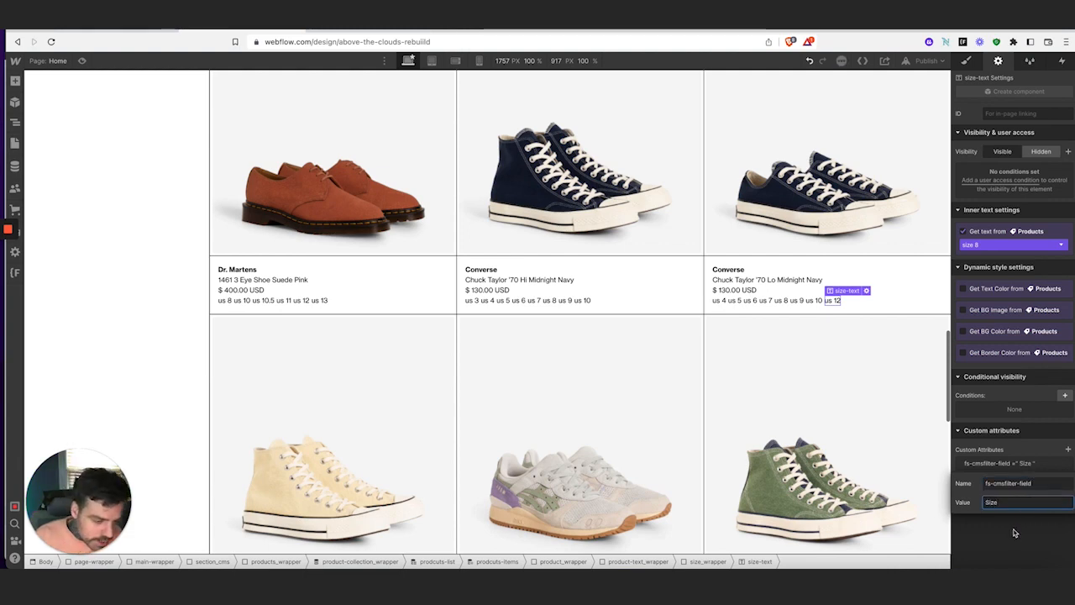
click(1013, 531)
click(818, 300)
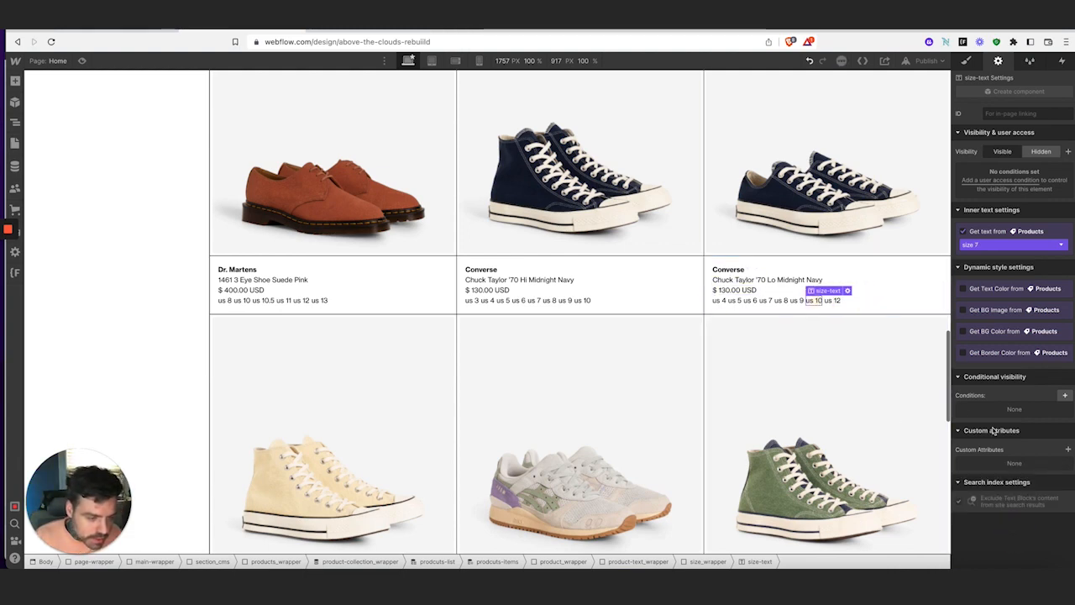
click(1068, 451)
click(1020, 482)
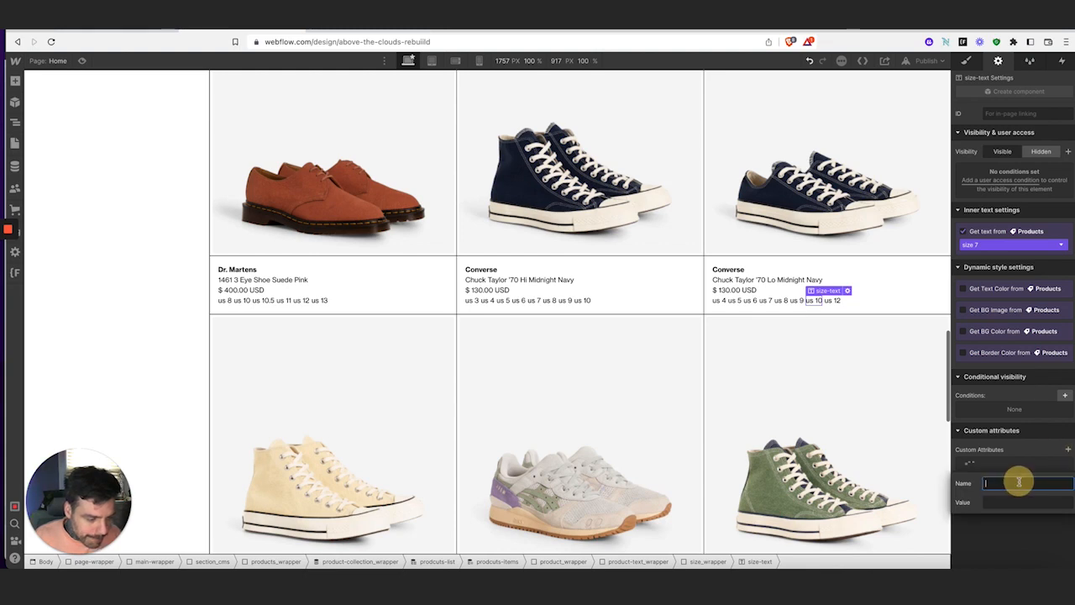
text(fs-cmsfilter-field)
click(1008, 502)
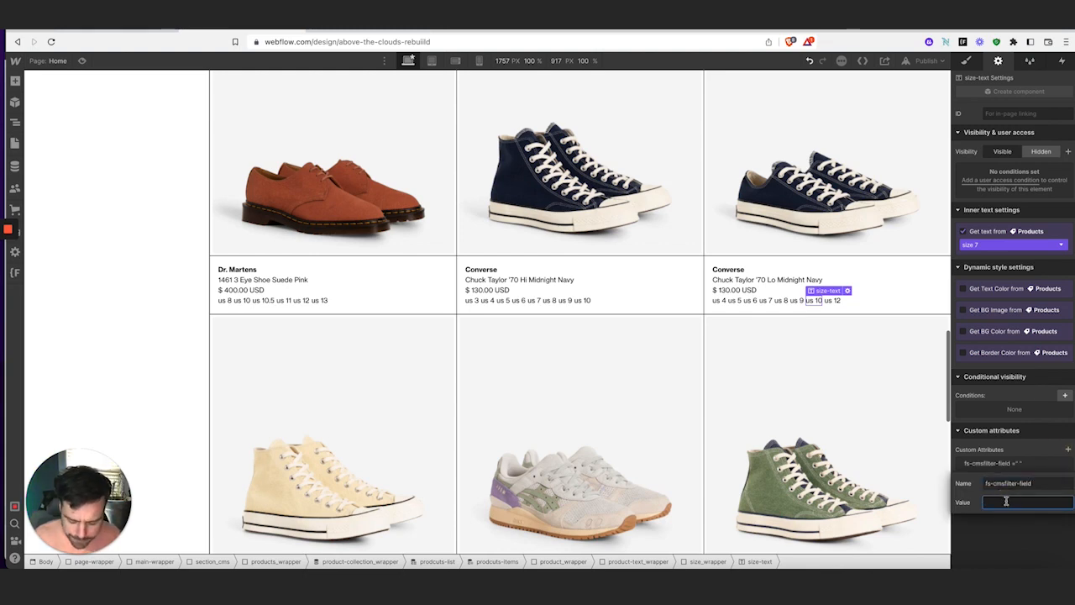
text(Size)
click(1005, 524)
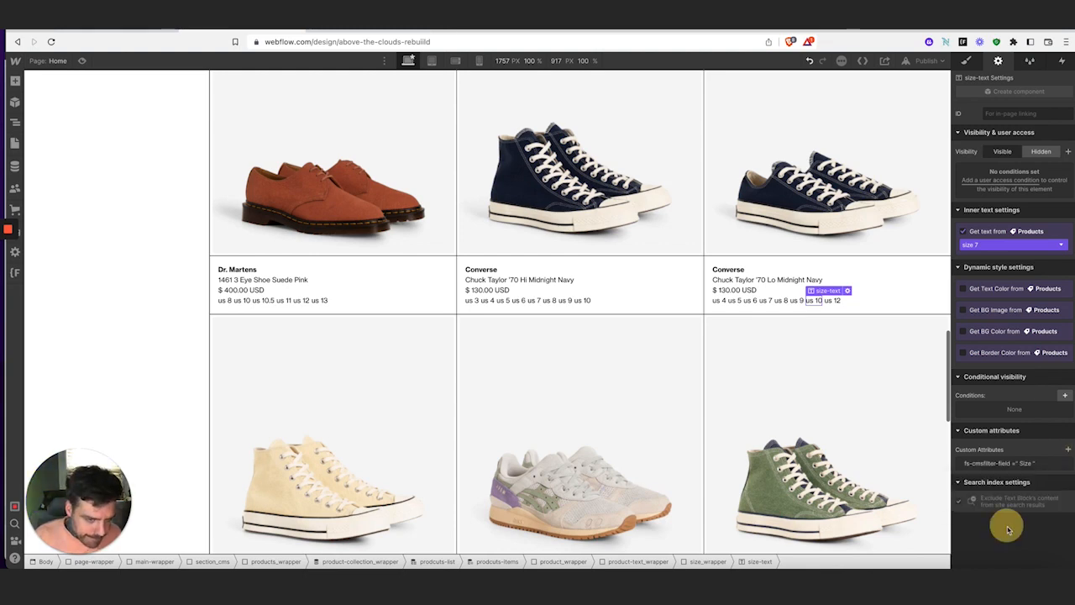
Add the fs-cmsfilter-field = Size attribute to the US 9 and US 8 size texts
click(795, 301)
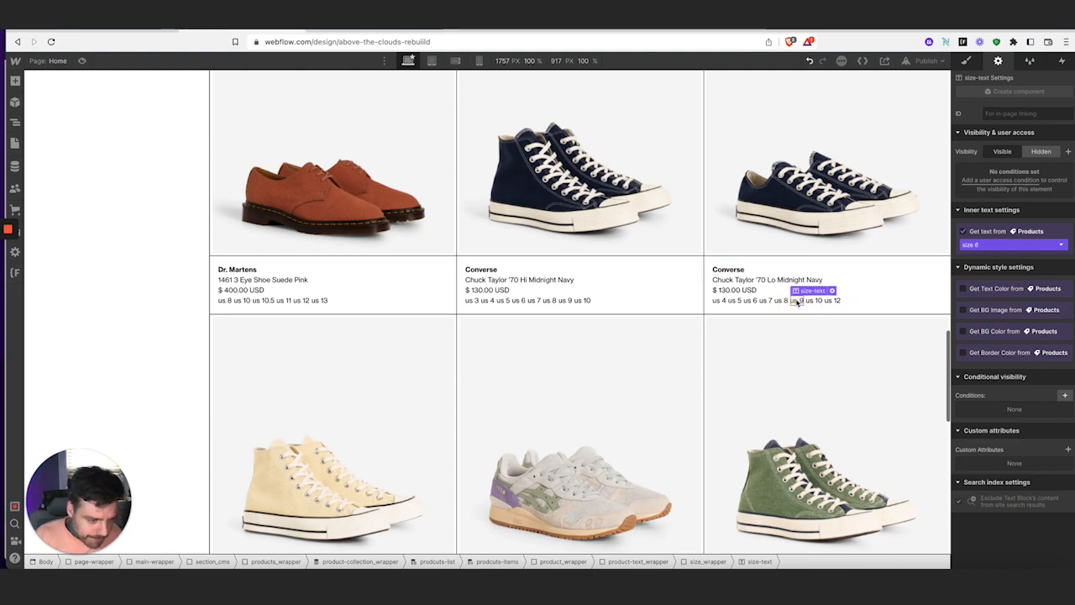
click(1067, 452)
click(999, 480)
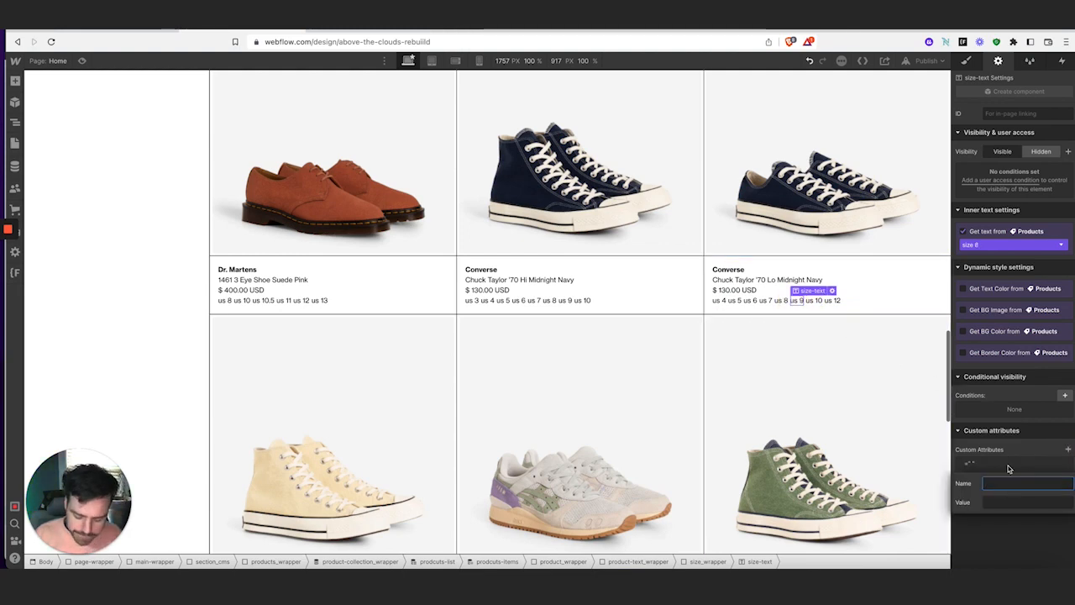
click(1012, 504)
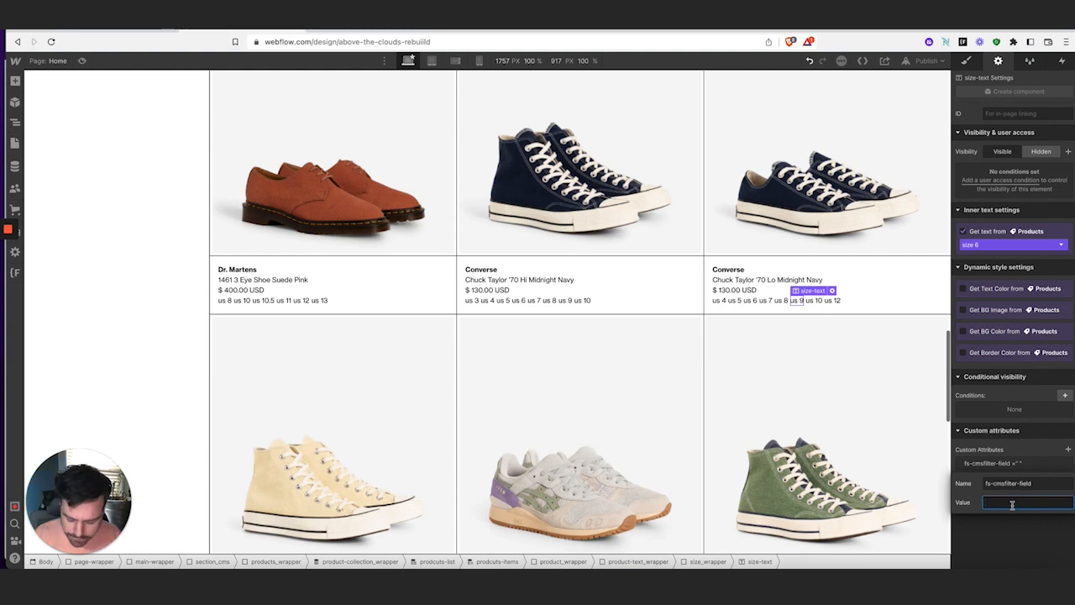
text(Size)
click(1015, 530)
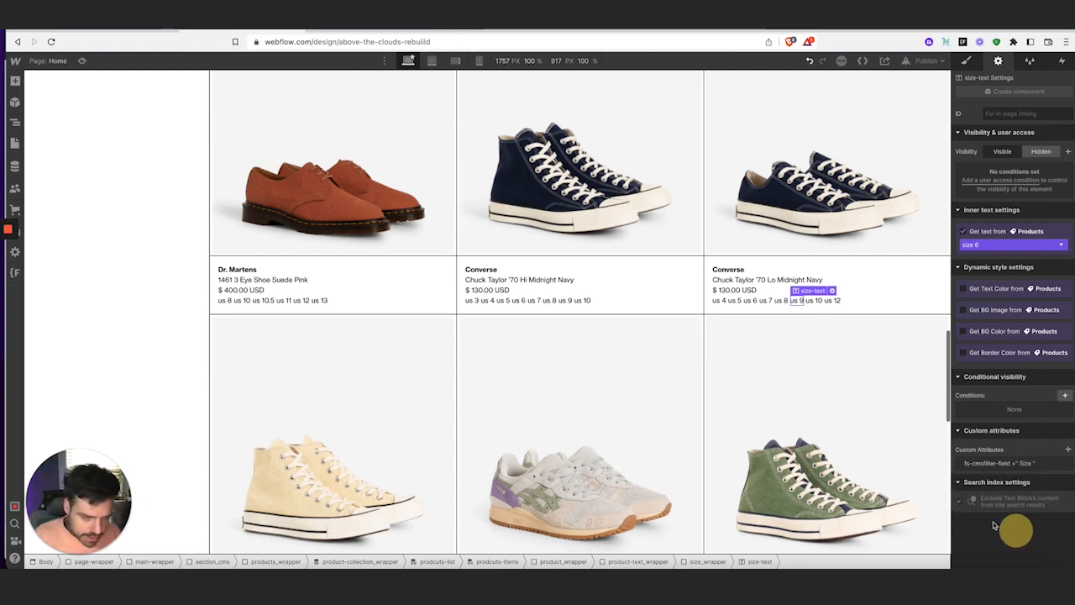
click(780, 300)
click(1068, 450)
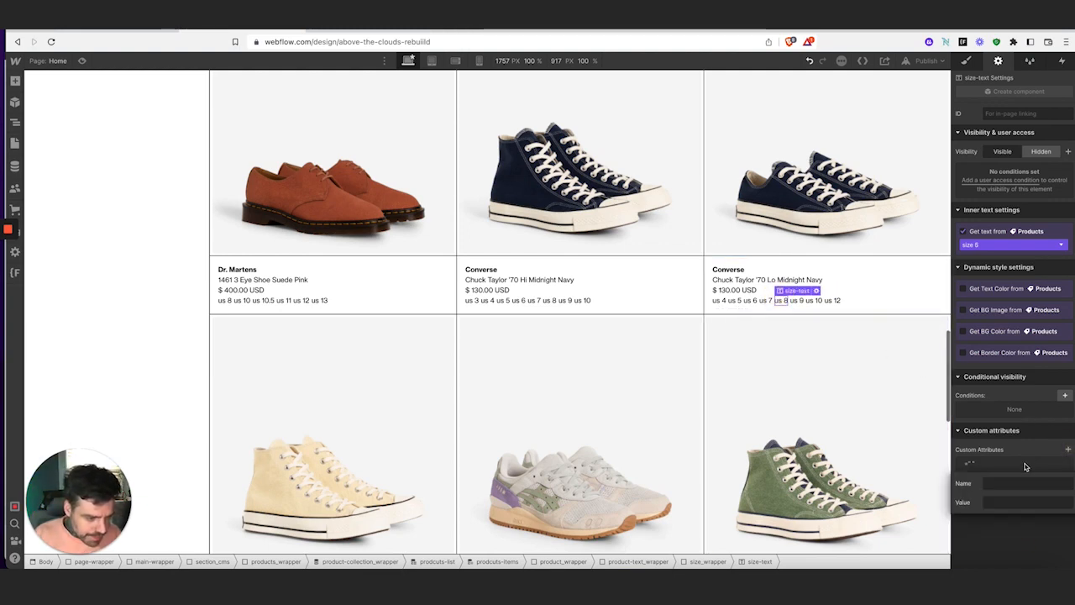
click(1020, 481)
text(fs-cmsfilter-field)
click(1016, 503)
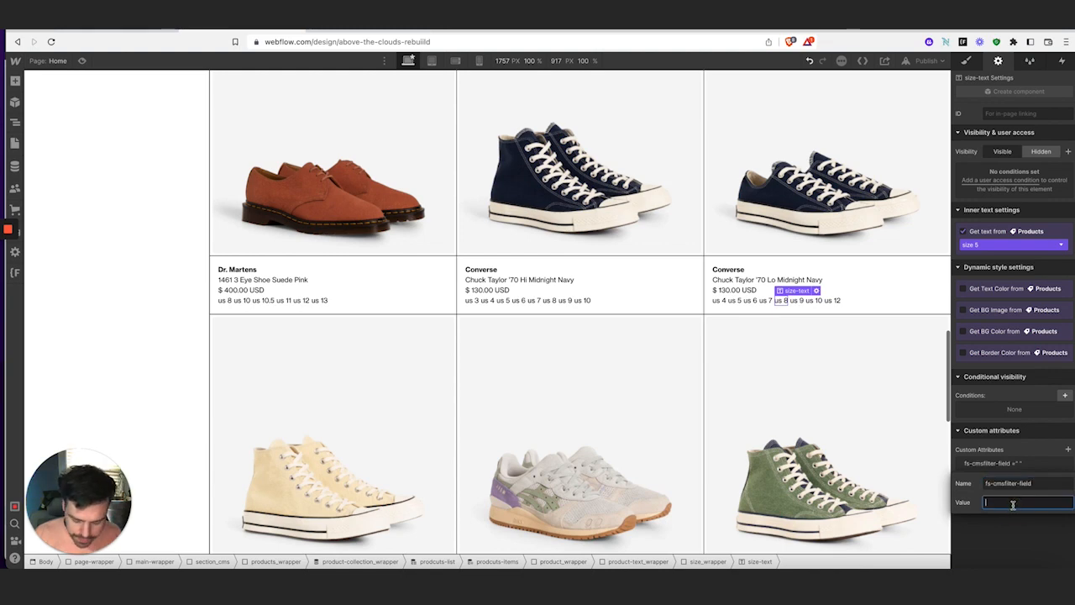
key(Return)
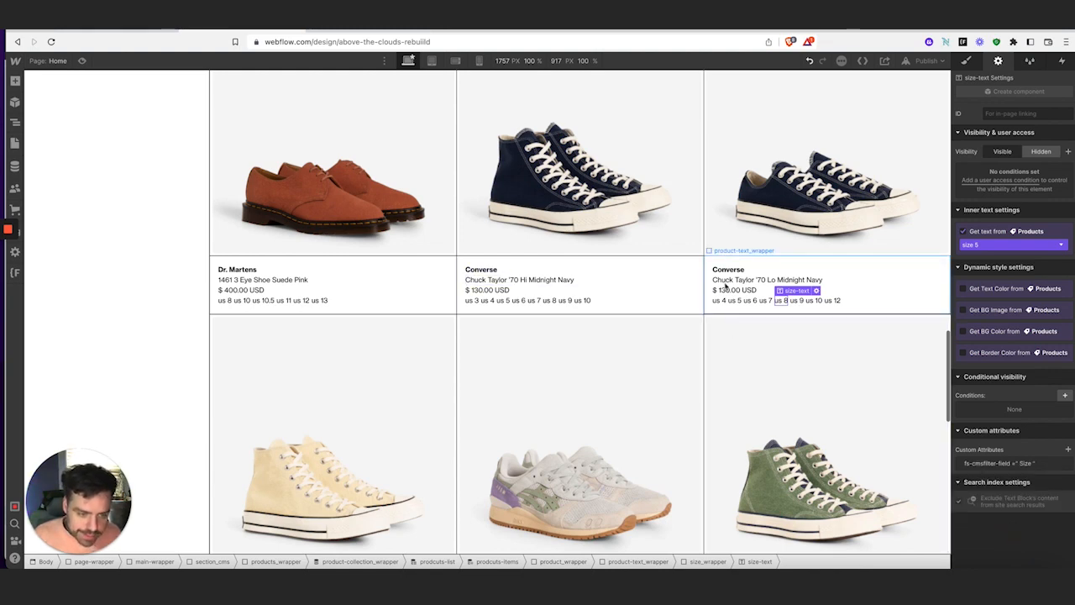
Add the fs-cmsfilter-field = Size attribute to the US 7 and US 6 size texts
click(766, 300)
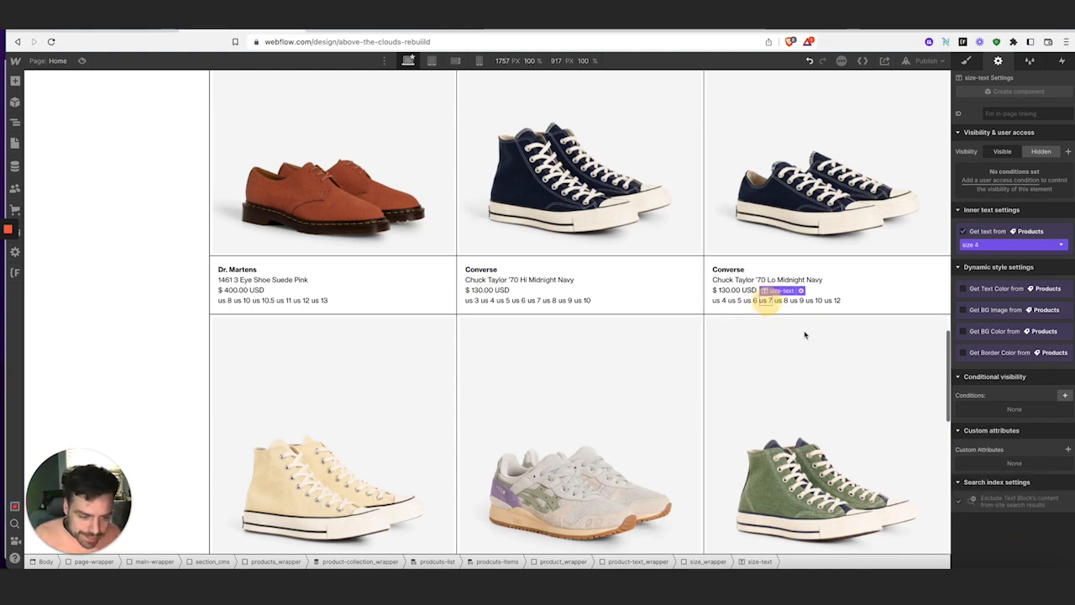
click(1067, 449)
click(1005, 482)
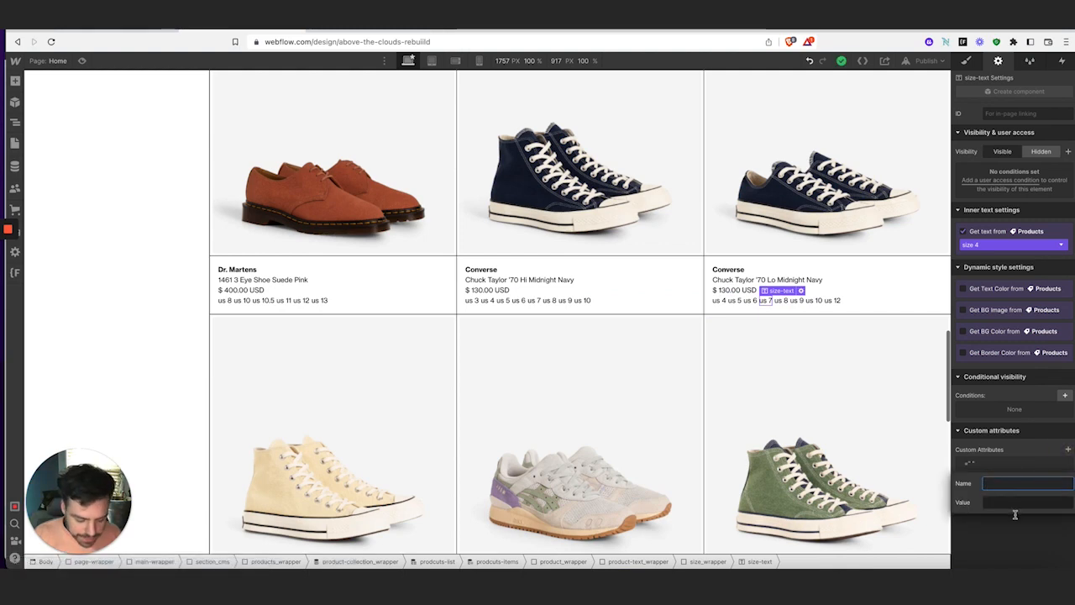
click(1012, 501)
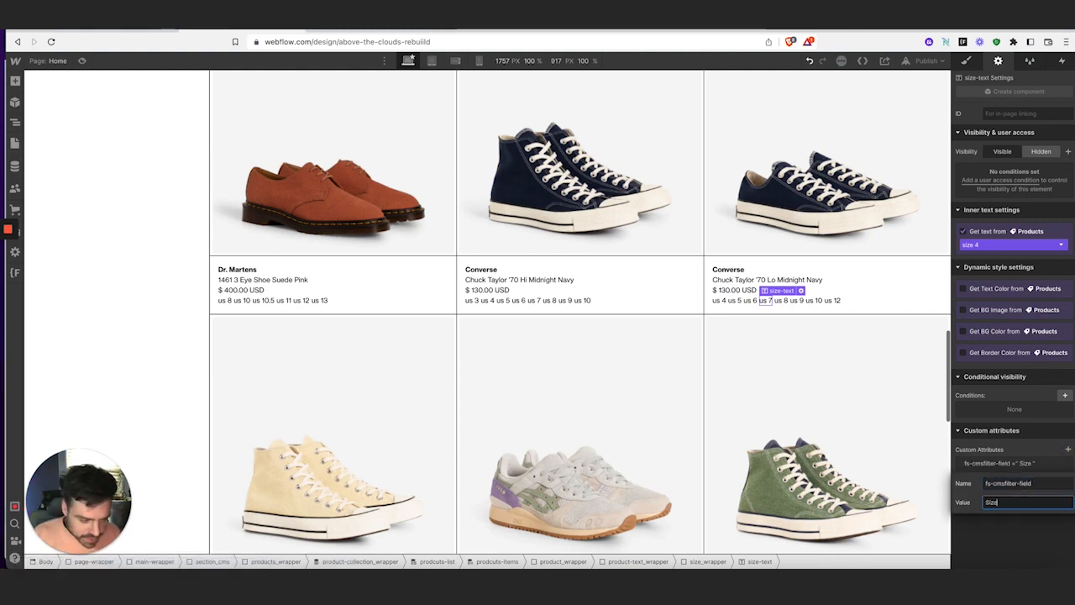
click(1021, 538)
click(749, 301)
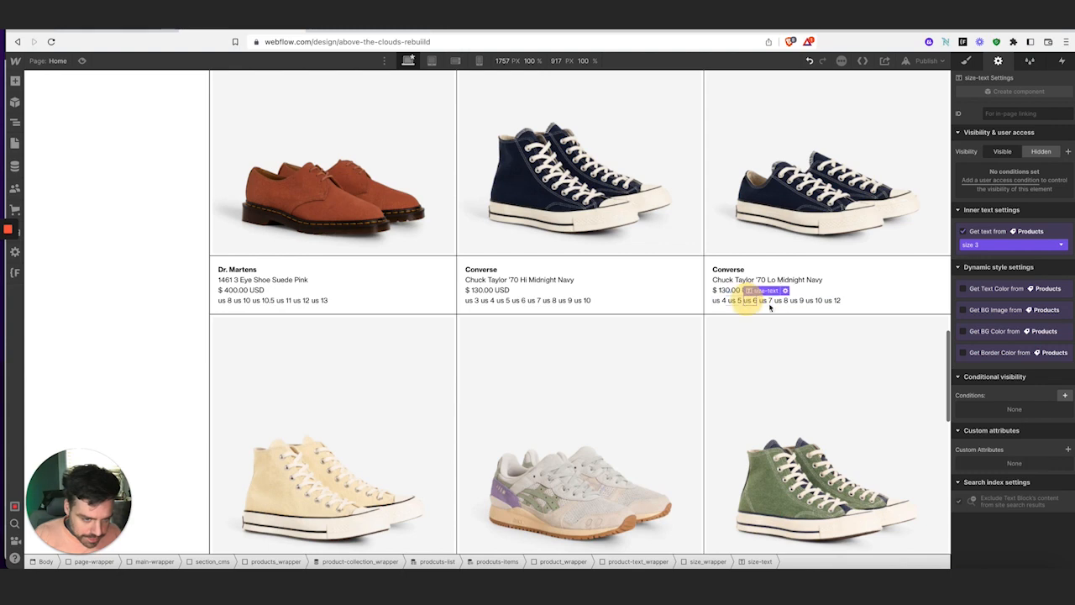
click(1068, 449)
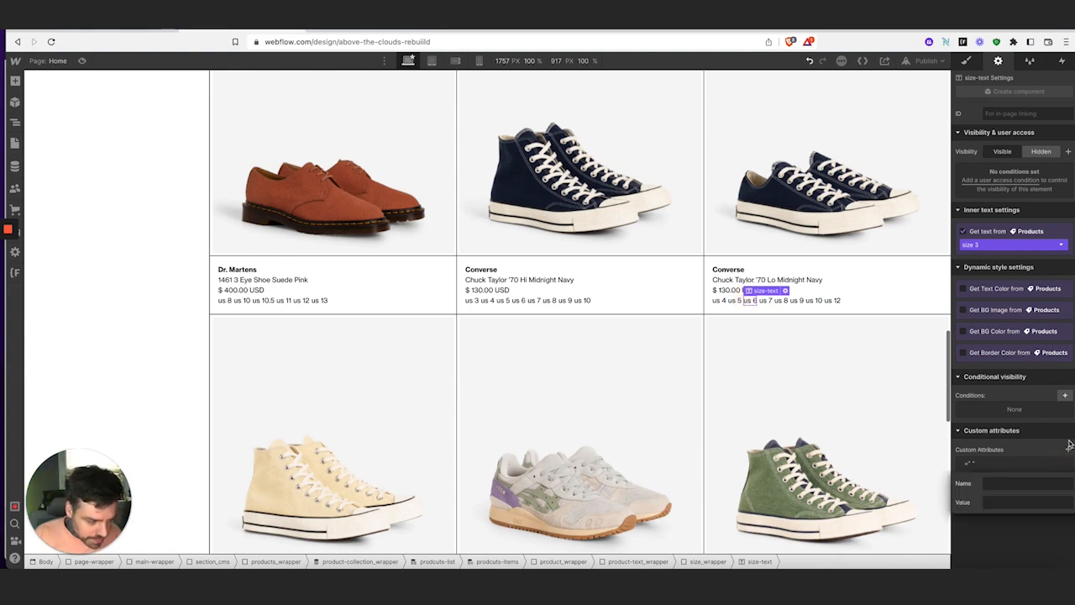
click(1035, 483)
text(fs-cmsfilter-field)
click(1029, 503)
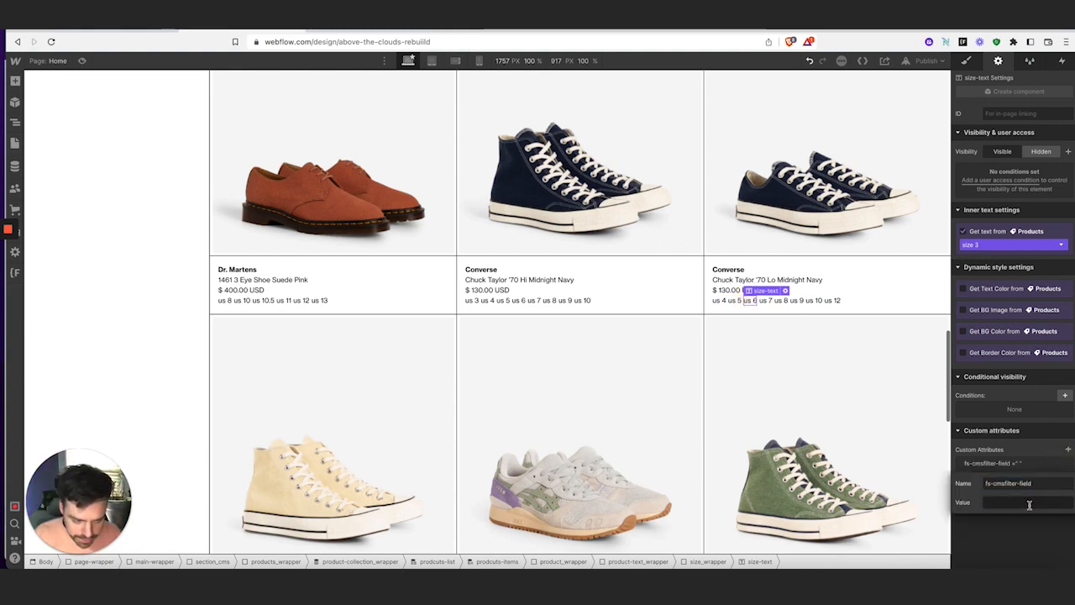
text(s)
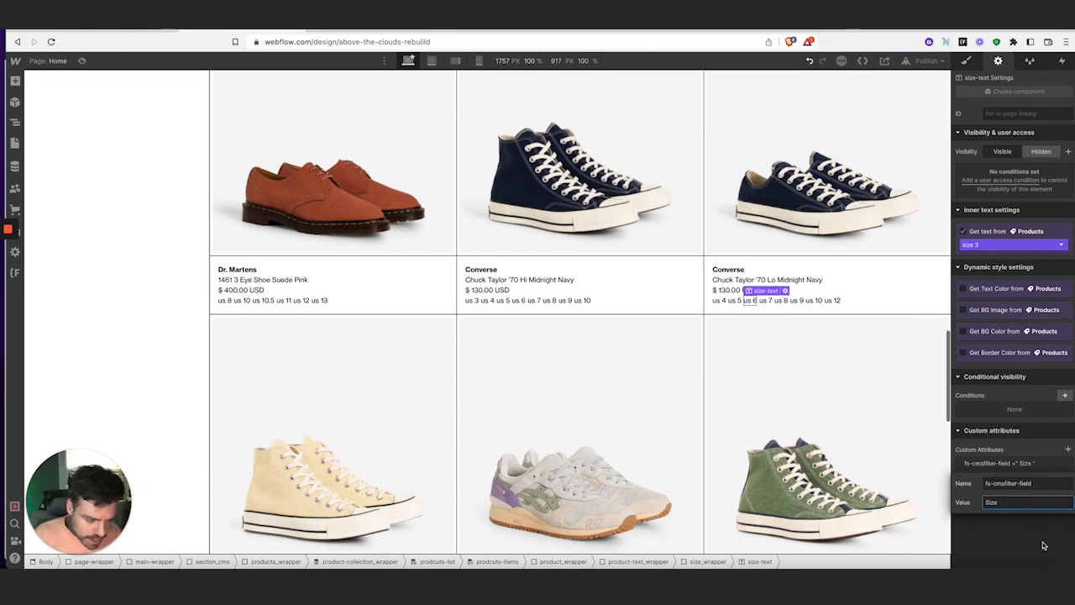
key(Return)
Add the fs-cmsfilter-field = Size attribute to the US 5 and US 4 size texts
click(736, 300)
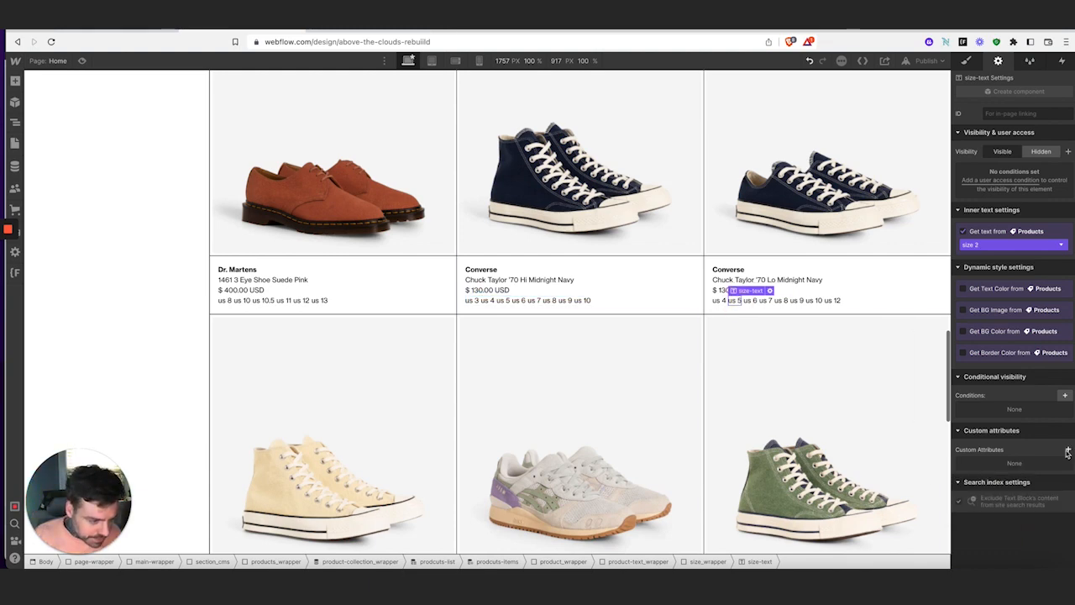
click(1067, 454)
text(fs-cmsfilter-field)
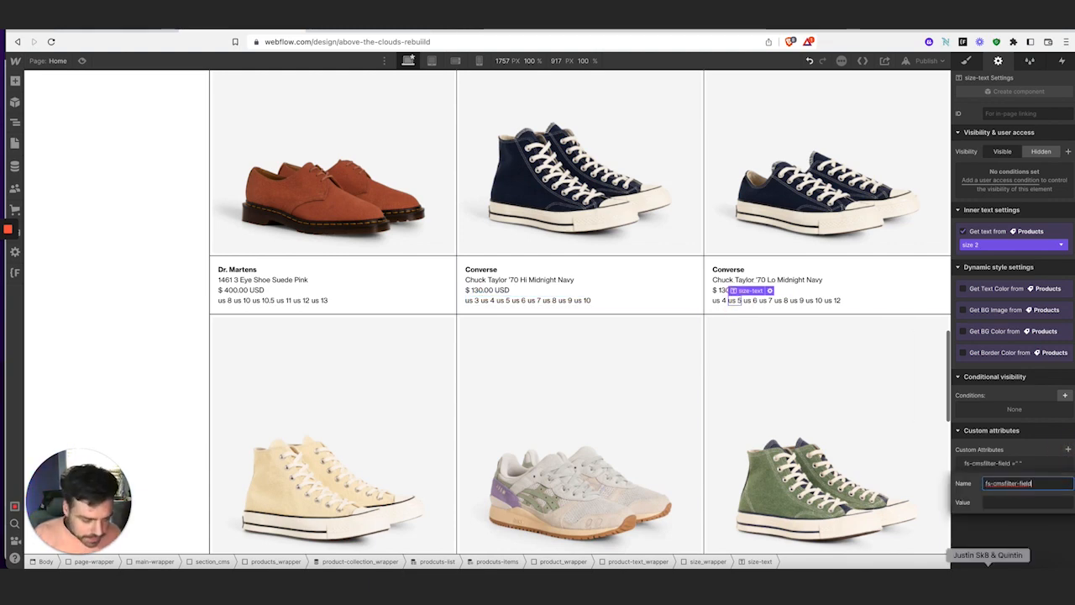
click(1000, 502)
text(S)
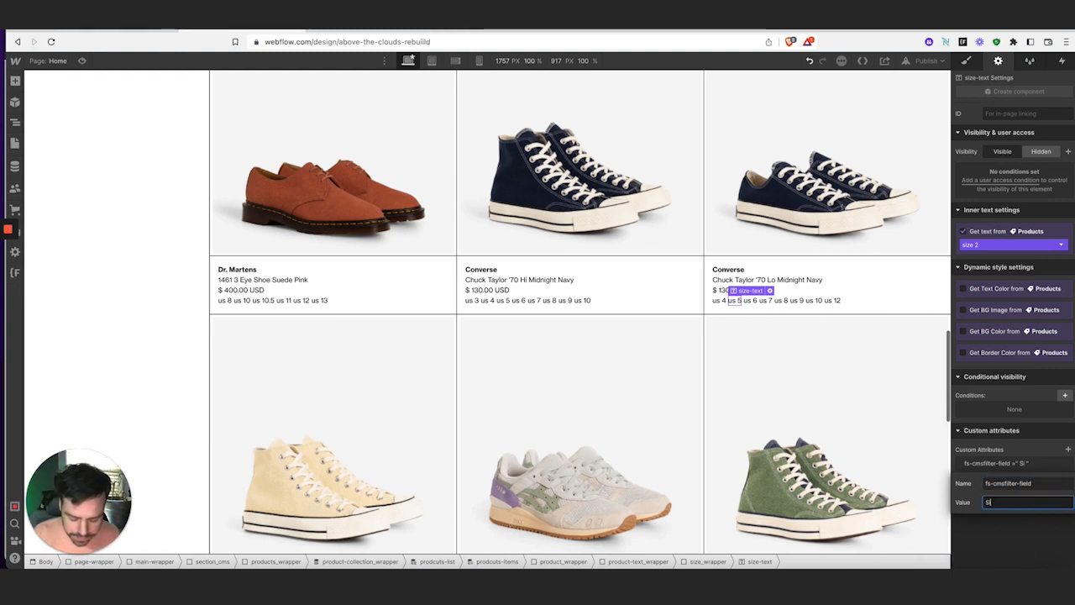
text(ize)
click(1003, 543)
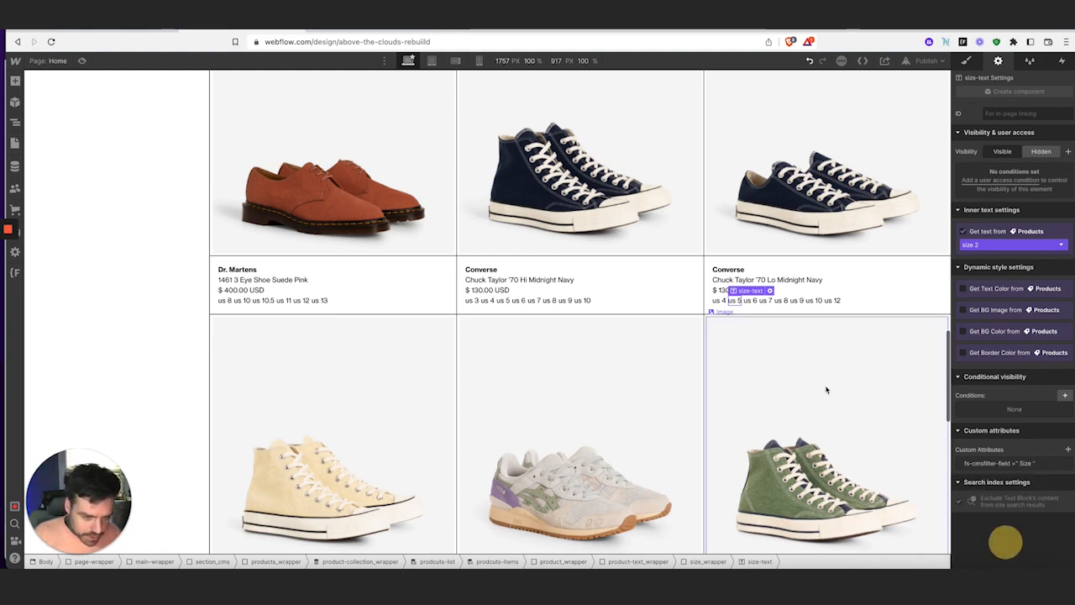
click(719, 303)
click(1068, 451)
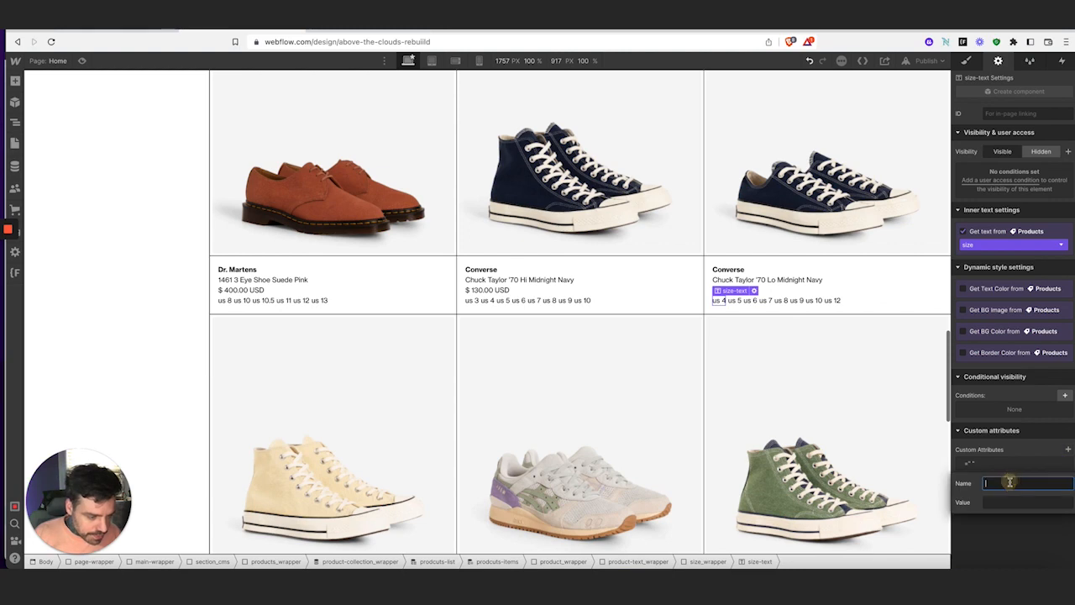
text(fs-cmsfilter-field)
click(1008, 502)
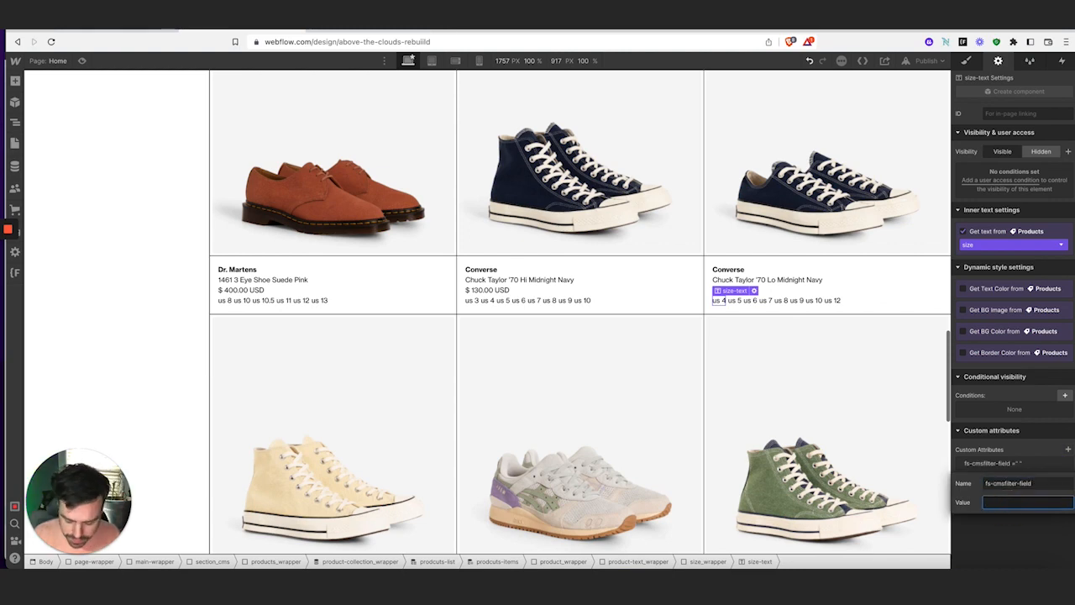
text(Size)
key(Return)
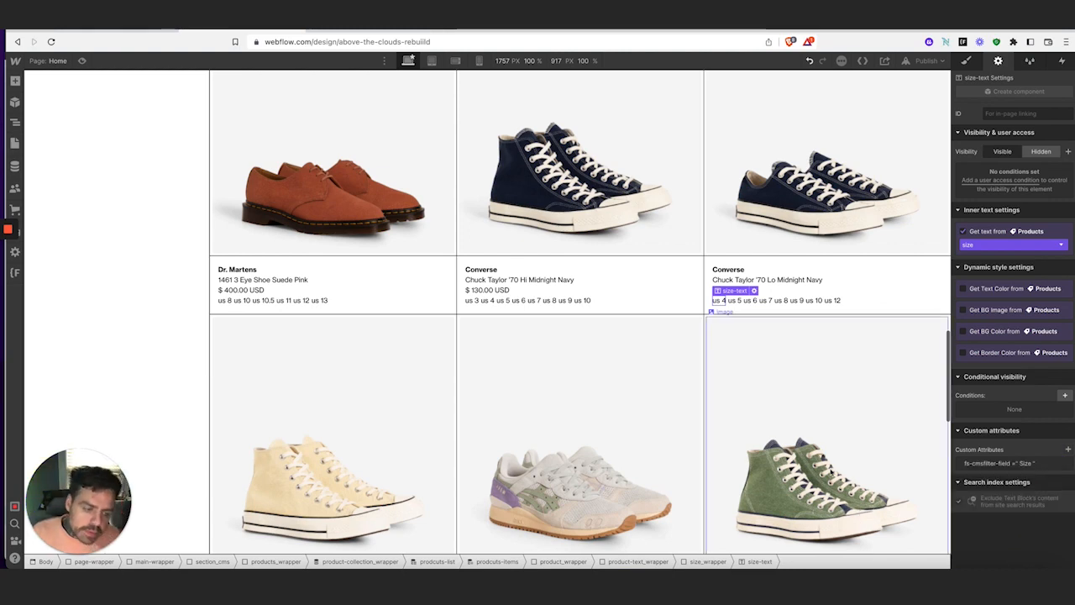
Check the Finsweet CMS Filter documentation, then return to the Webflow designer
scroll(478, 242, up, 15)
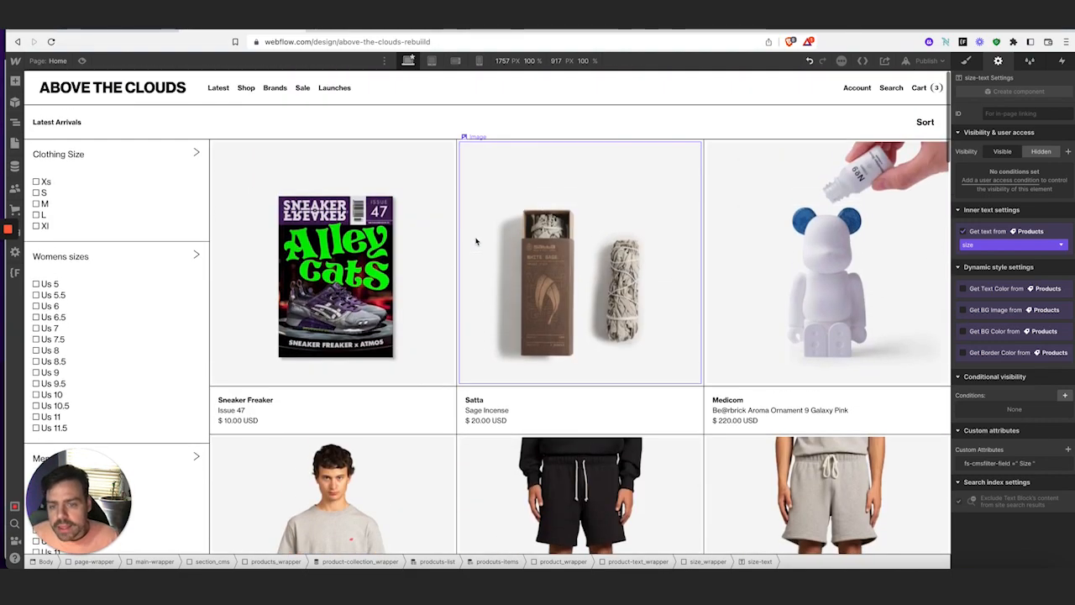
click(375, 31)
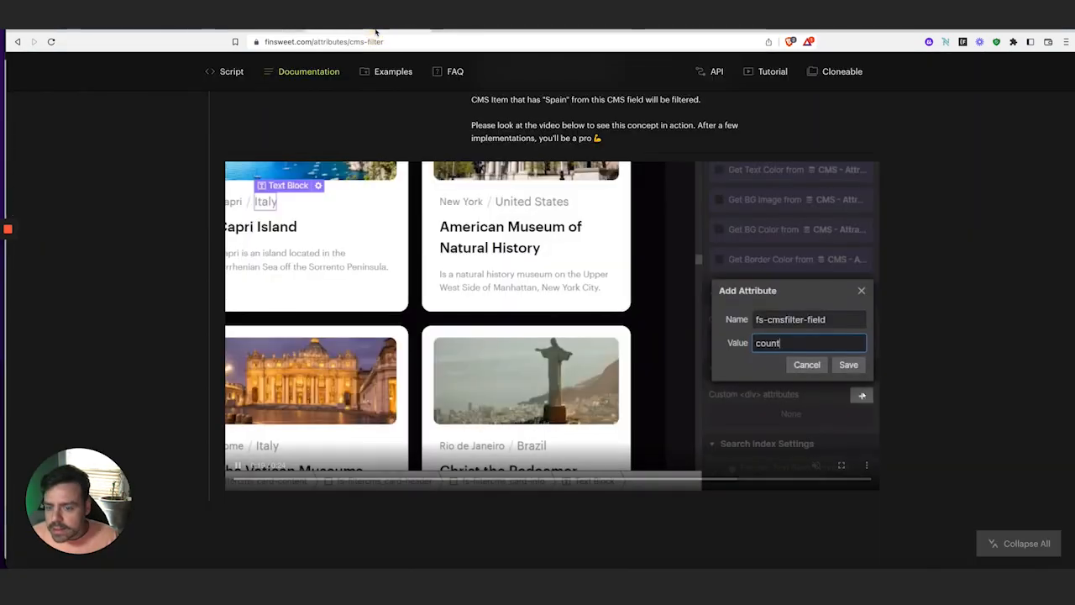
scroll(422, 228, down, 3)
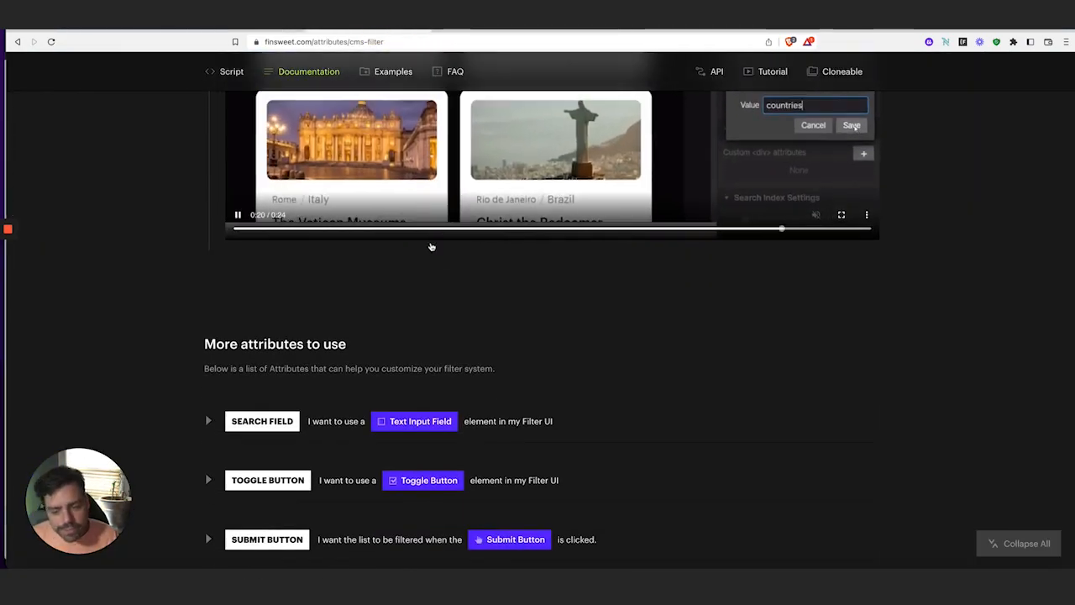
scroll(430, 244, up, 4)
click(253, 29)
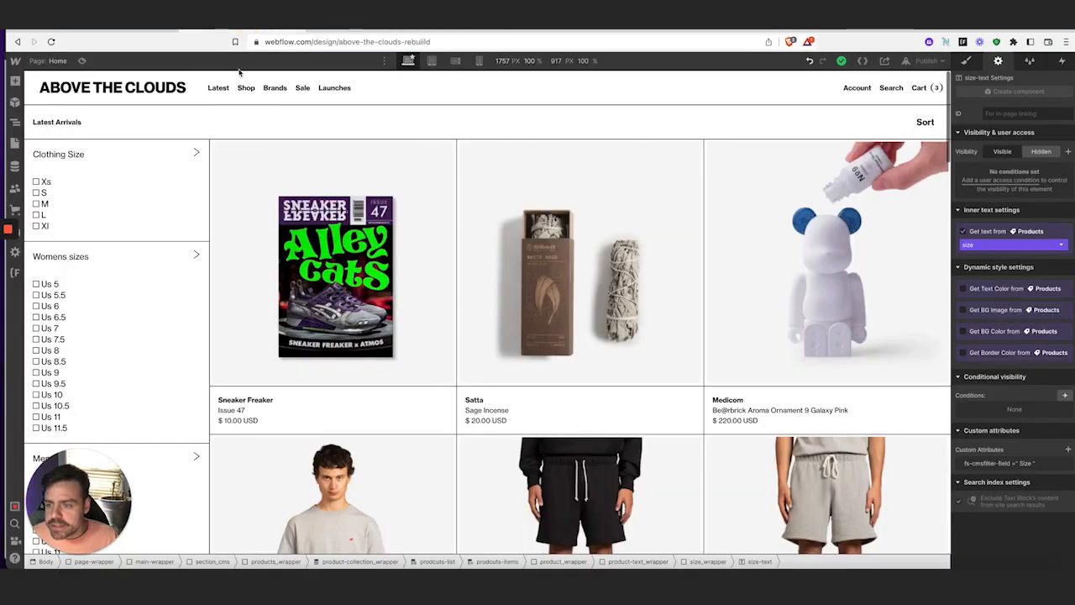
Preview the page, test the Clothing Size Xs checkbox on and off, and exit preview
click(82, 61)
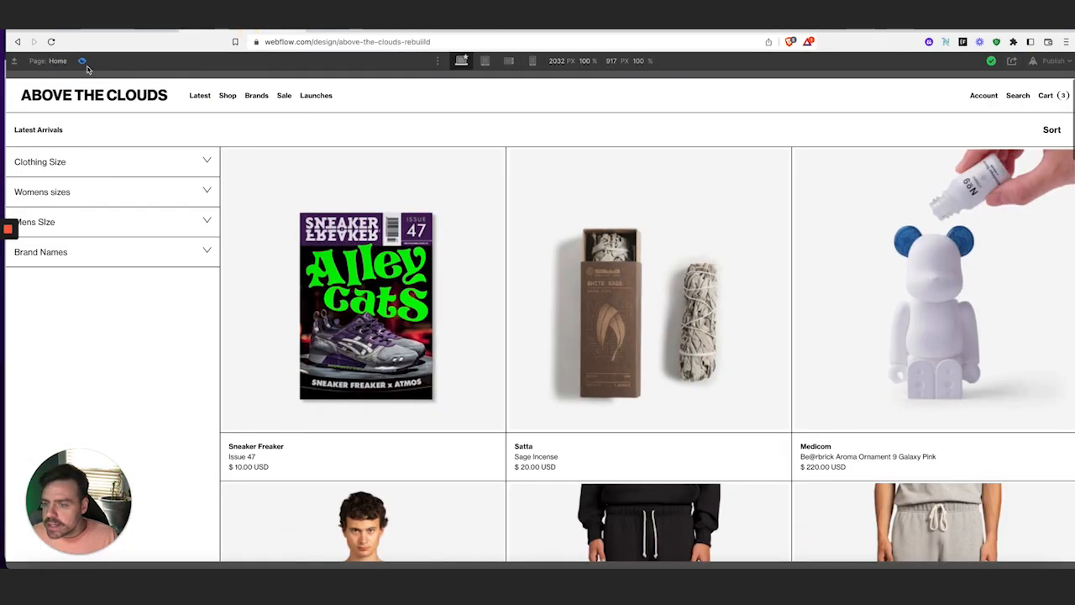
click(119, 169)
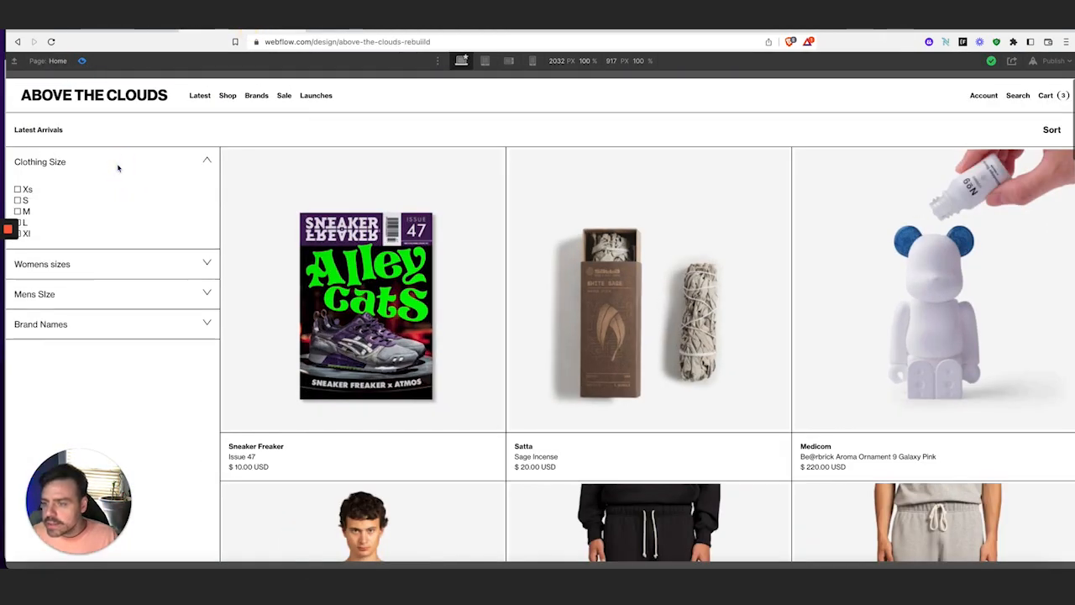
click(17, 203)
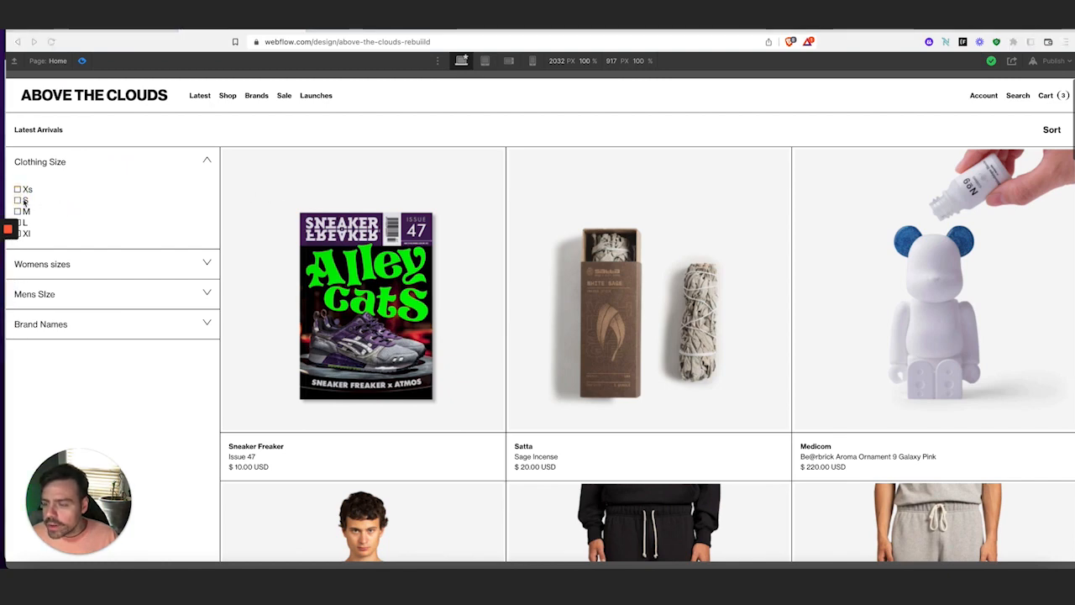
click(18, 189)
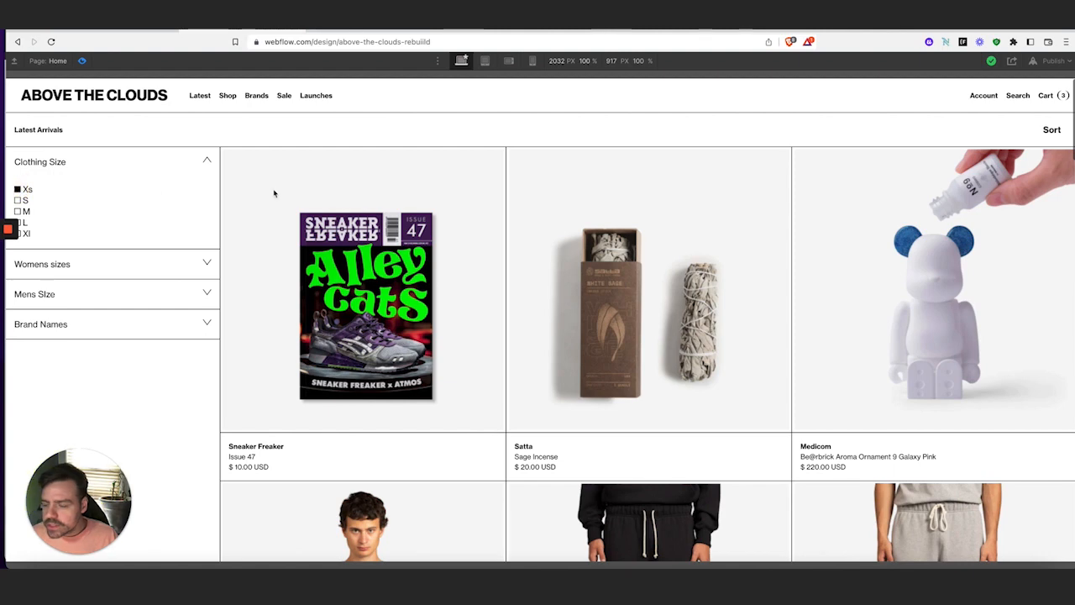
click(17, 189)
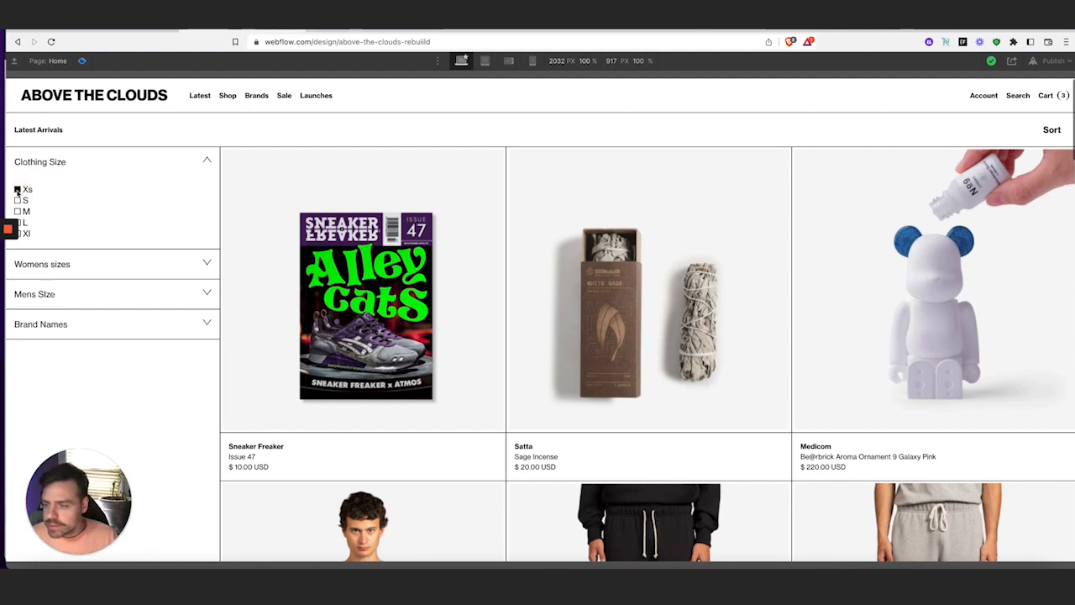
click(82, 63)
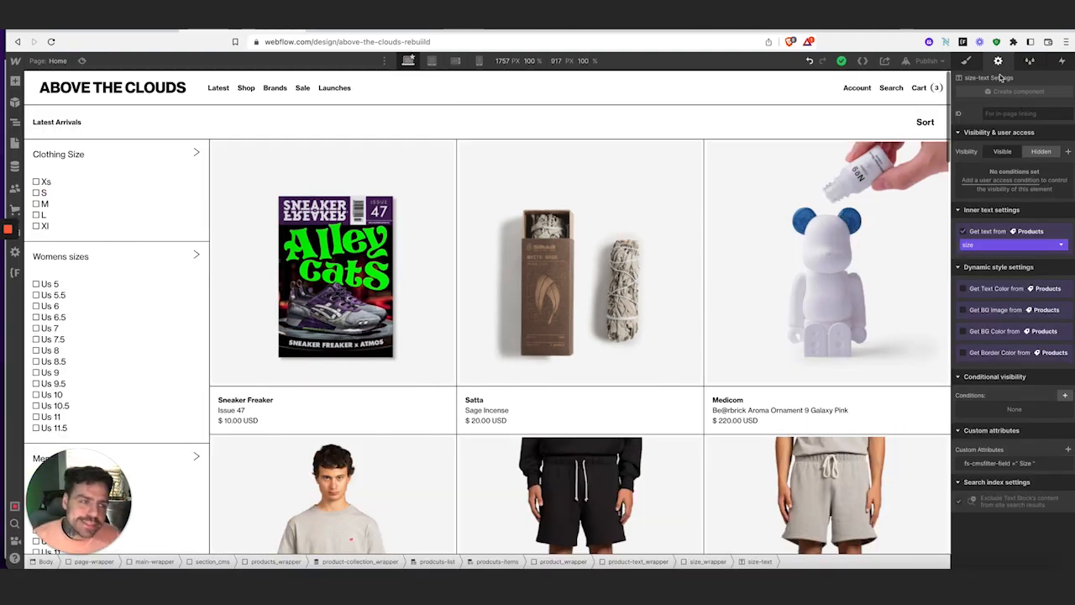
Publish the site to its webflow.io domain and open the live Above the Clouds page
click(926, 61)
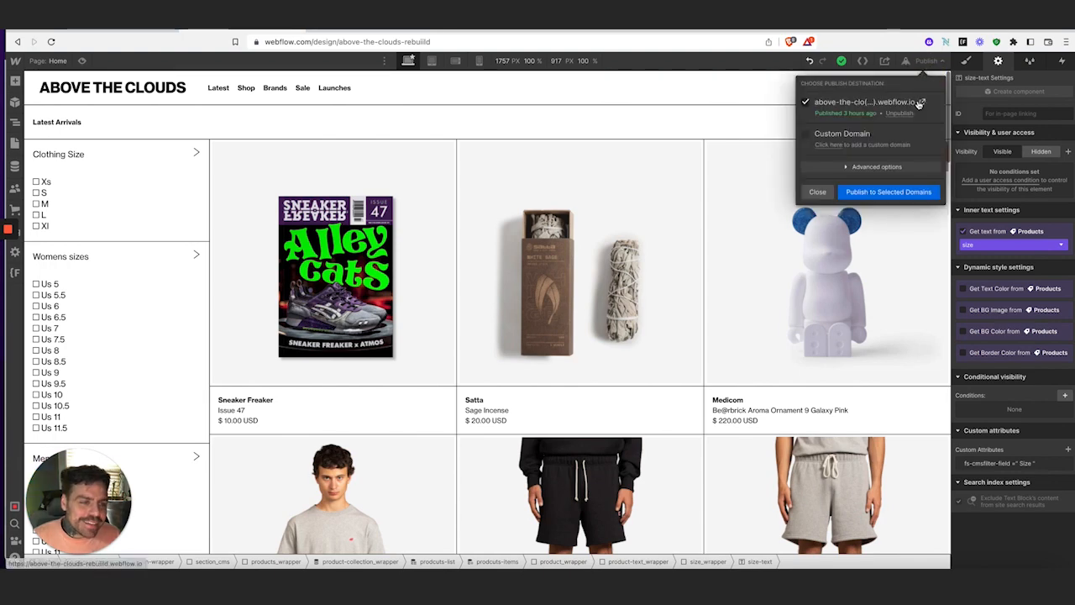
click(913, 197)
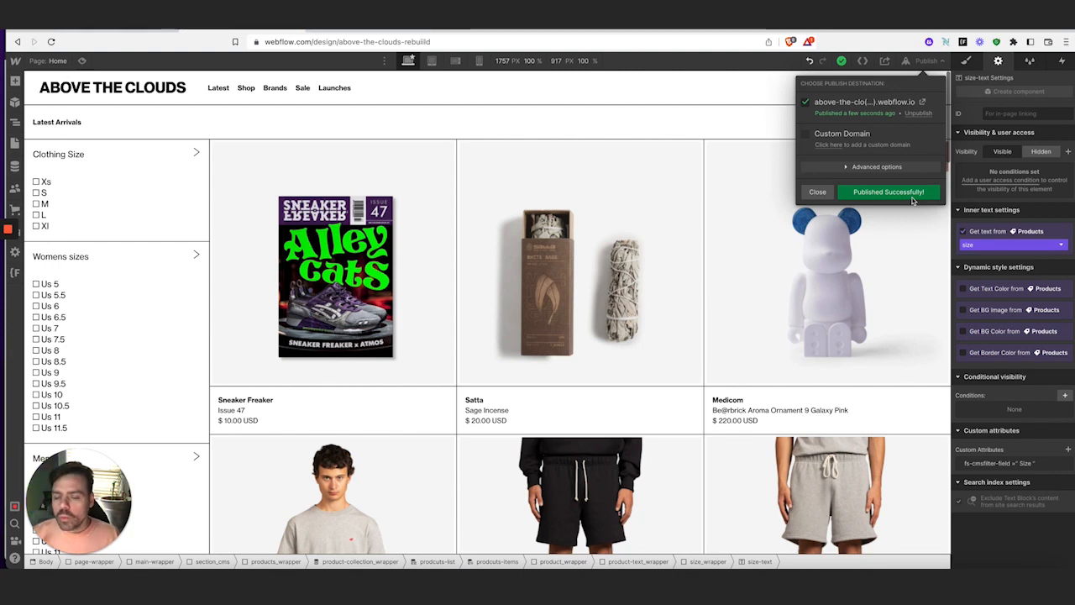
click(922, 102)
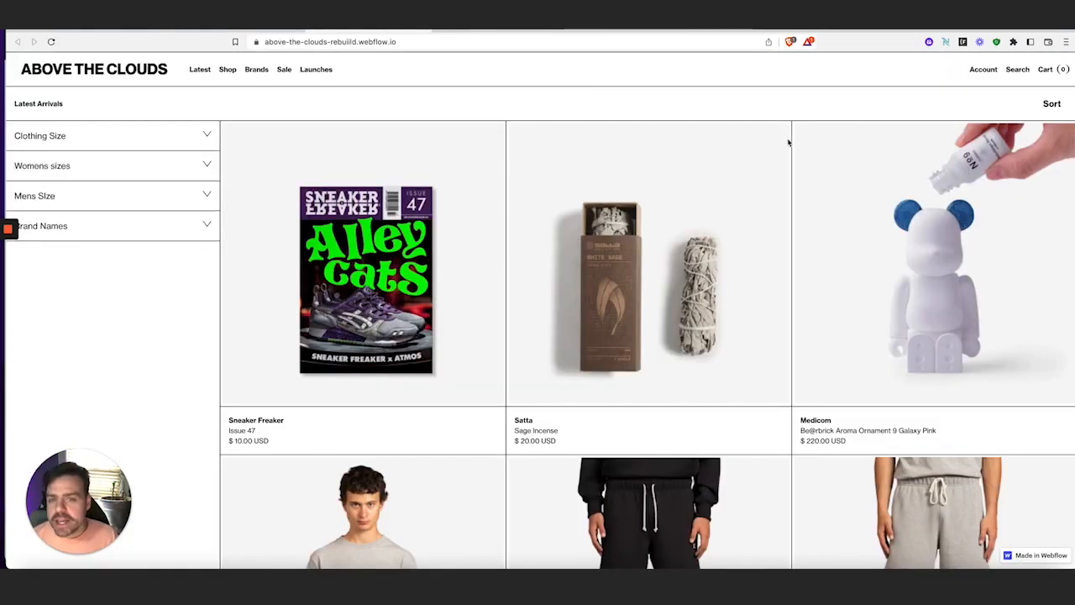
On the live site, test Clothing Size M and Mens Size Us 10 and Us 7, clearing each
click(197, 138)
click(18, 185)
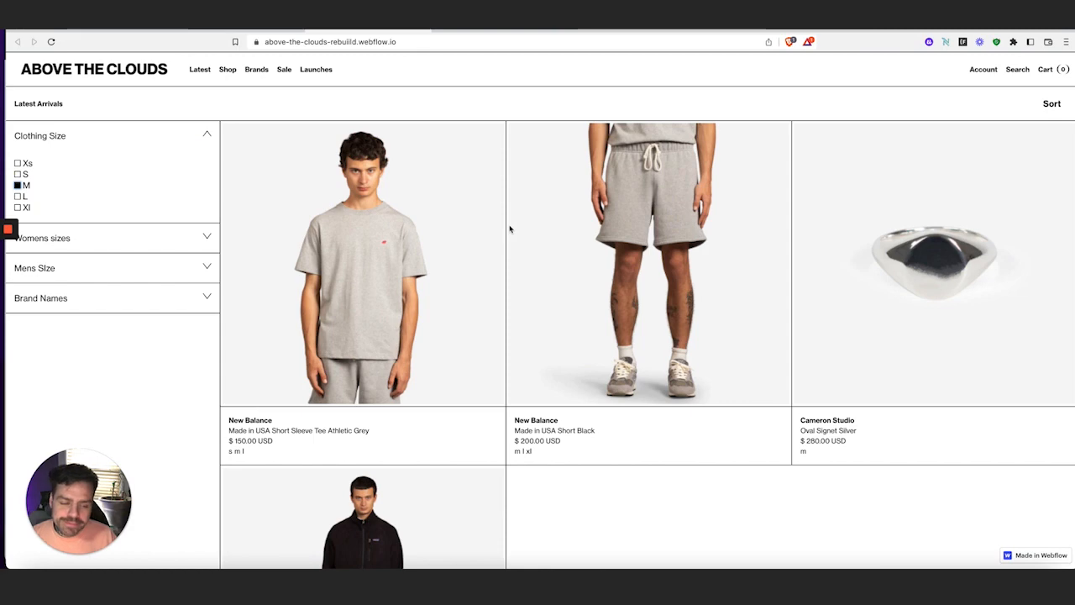
click(18, 185)
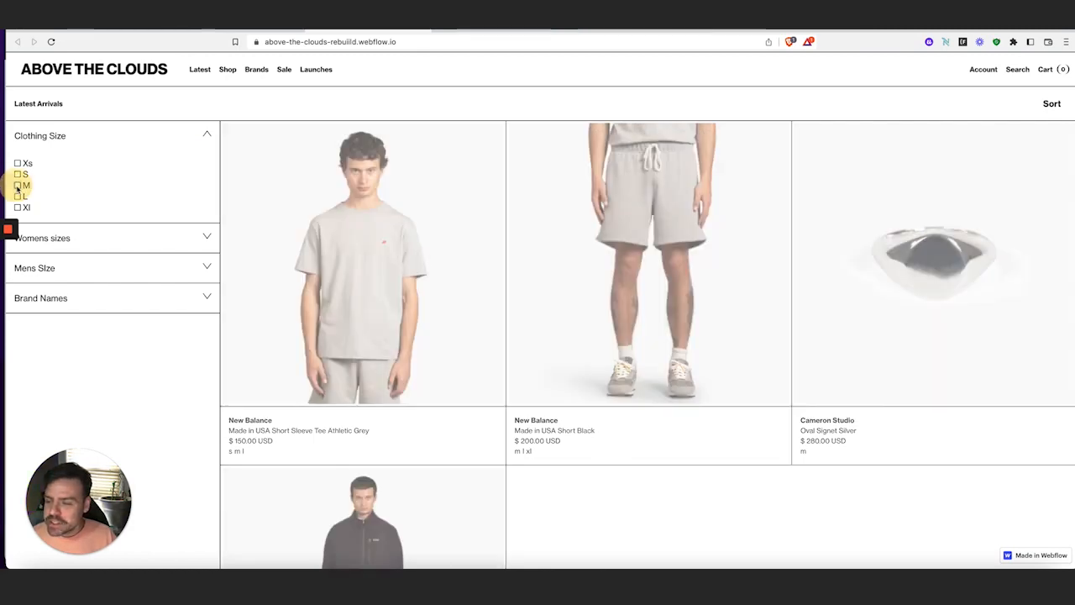
click(117, 269)
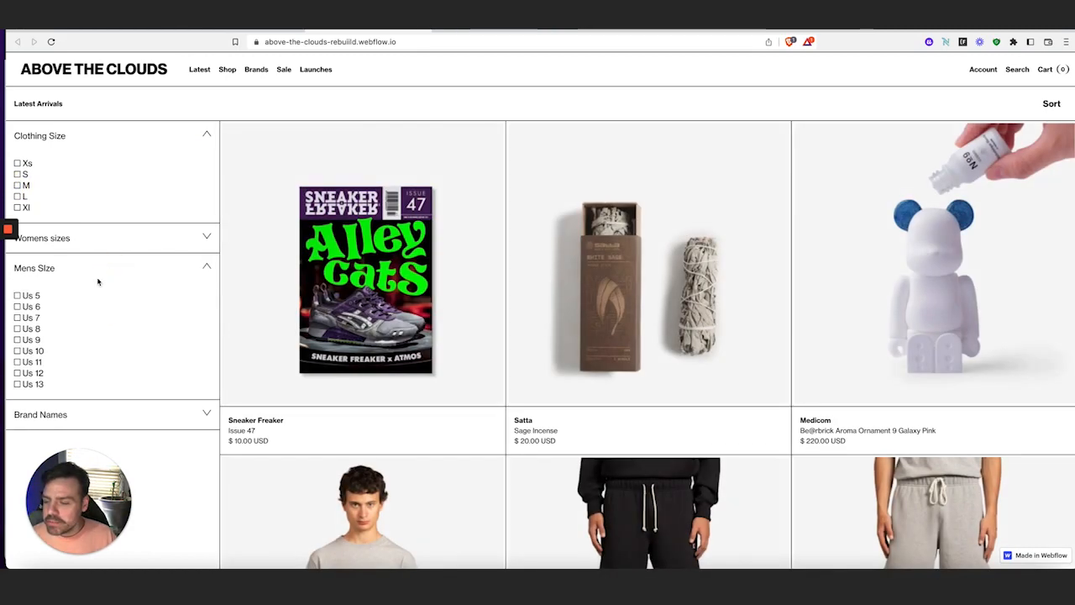
click(17, 351)
click(17, 351)
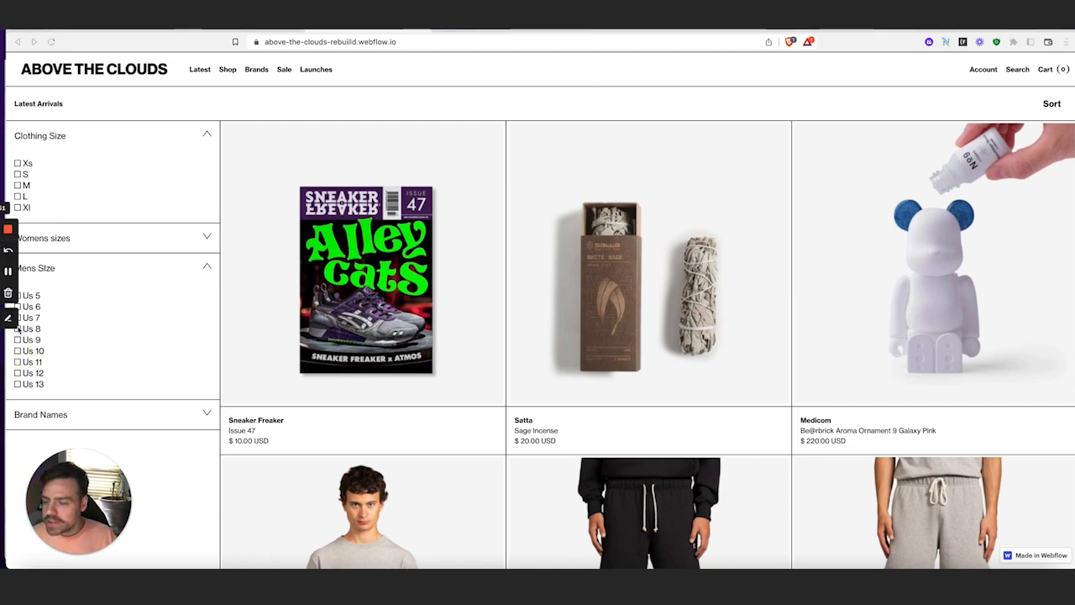
click(18, 351)
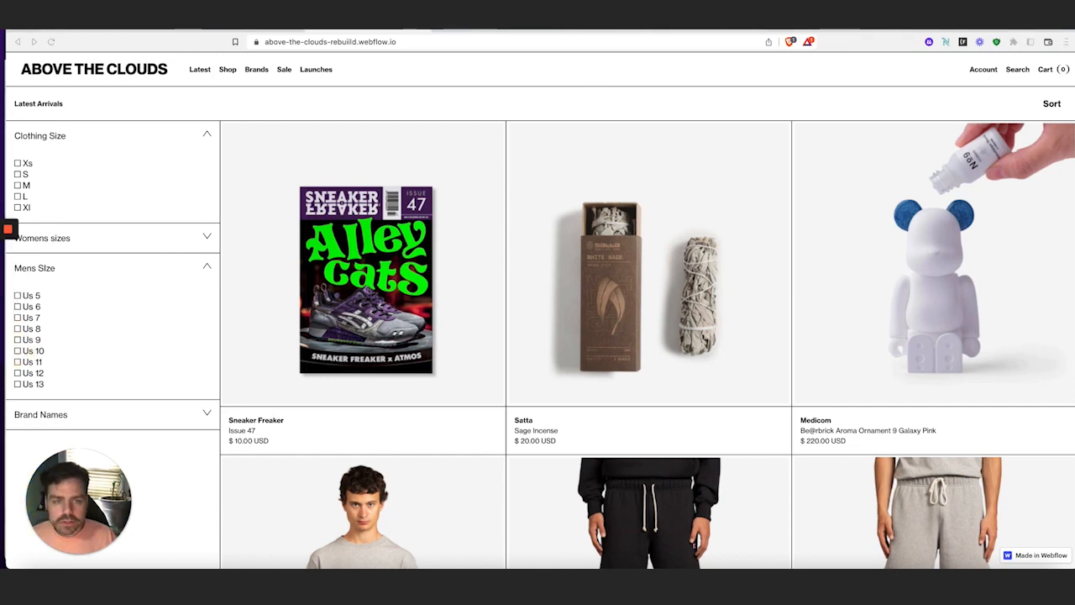
drag(663, 25, 694, 25)
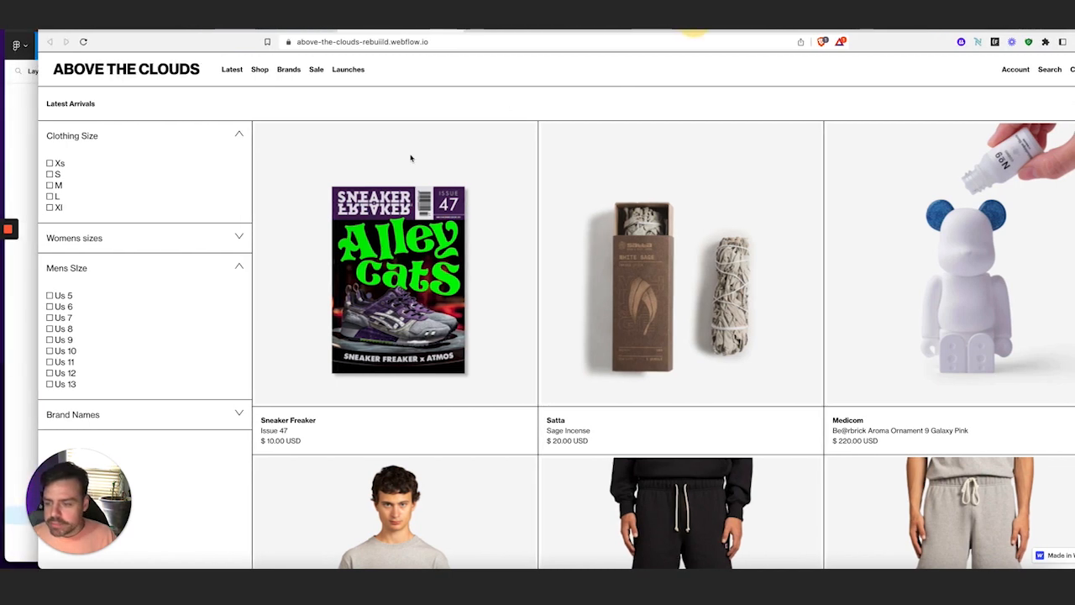
click(49, 318)
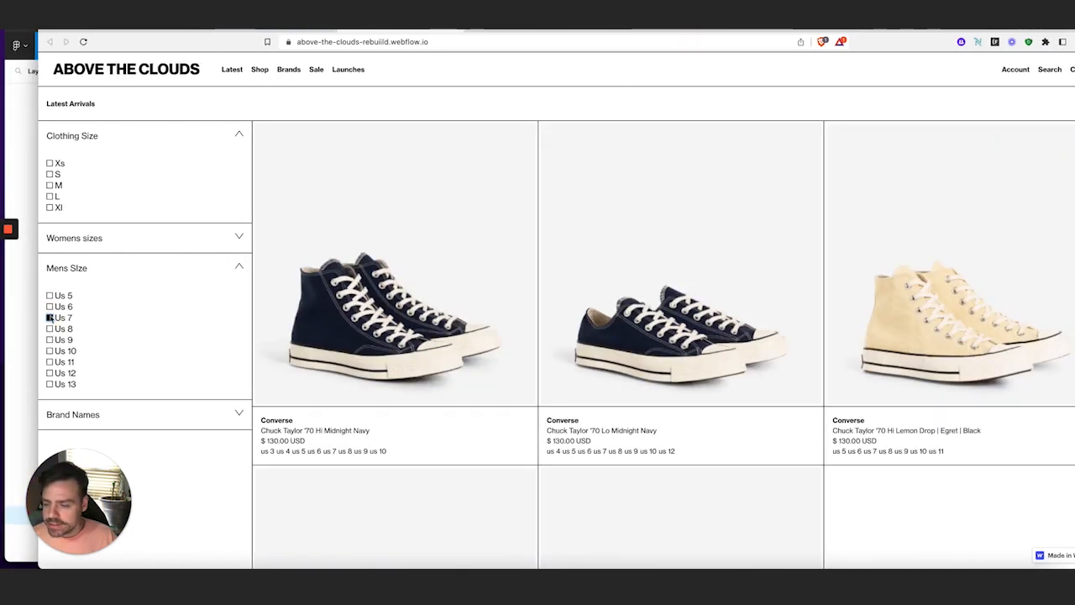
click(50, 318)
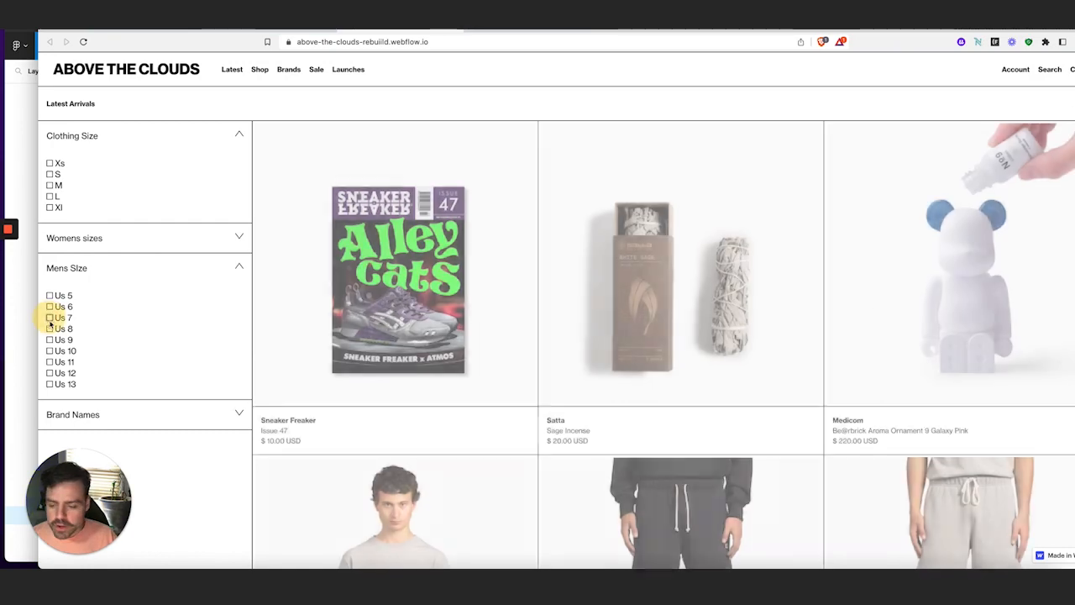
click(50, 350)
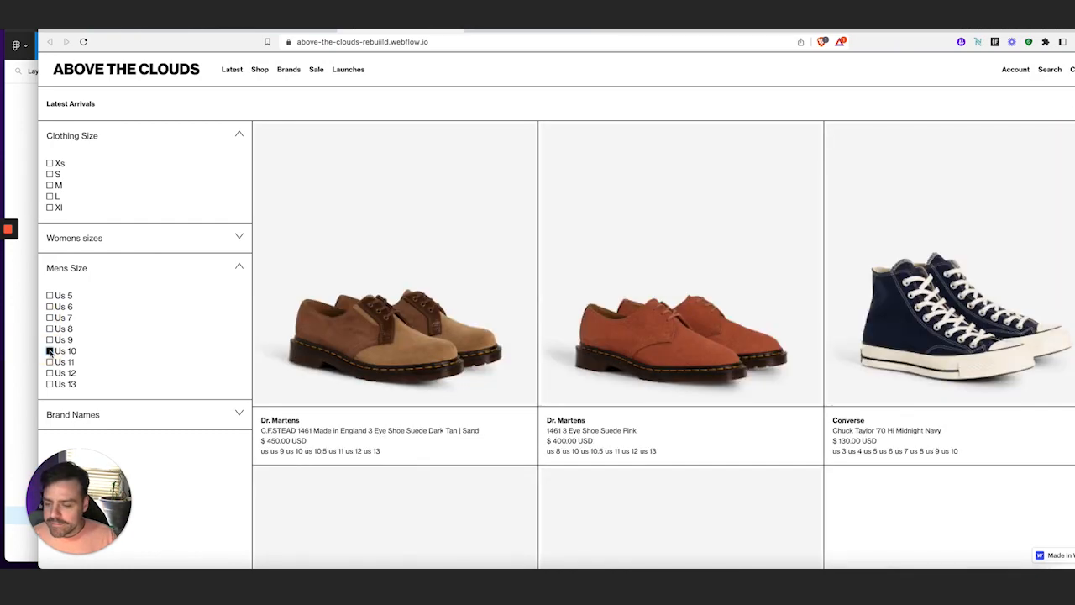
click(50, 351)
Toggle The North Face, Patagonia, Asics Sportstyle and Converse brand filters, ending with only Mens Size Us 13
click(163, 415)
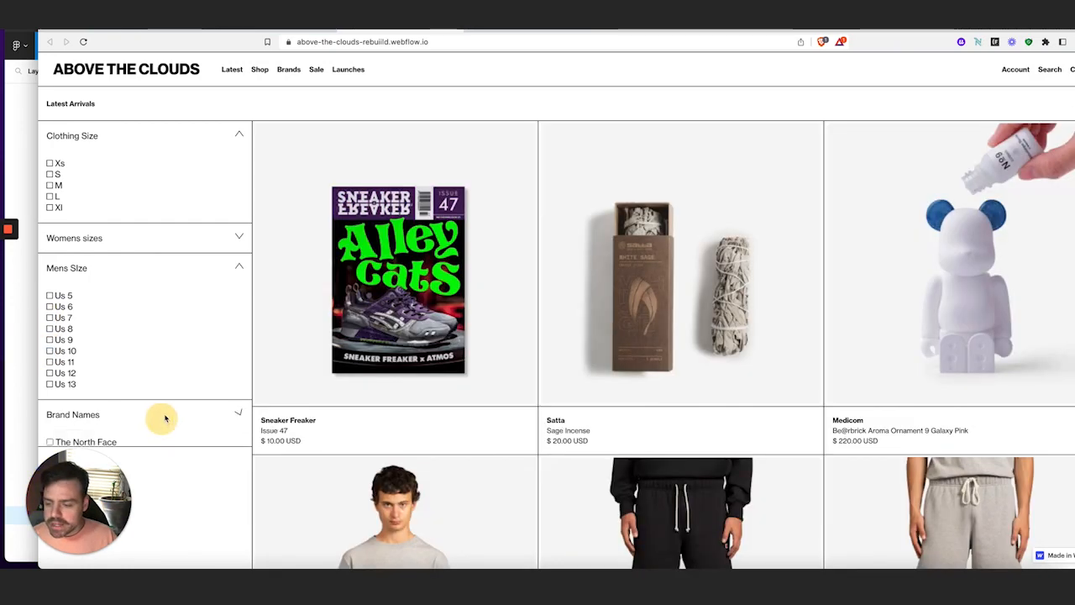
scroll(126, 378, down, 3)
click(50, 331)
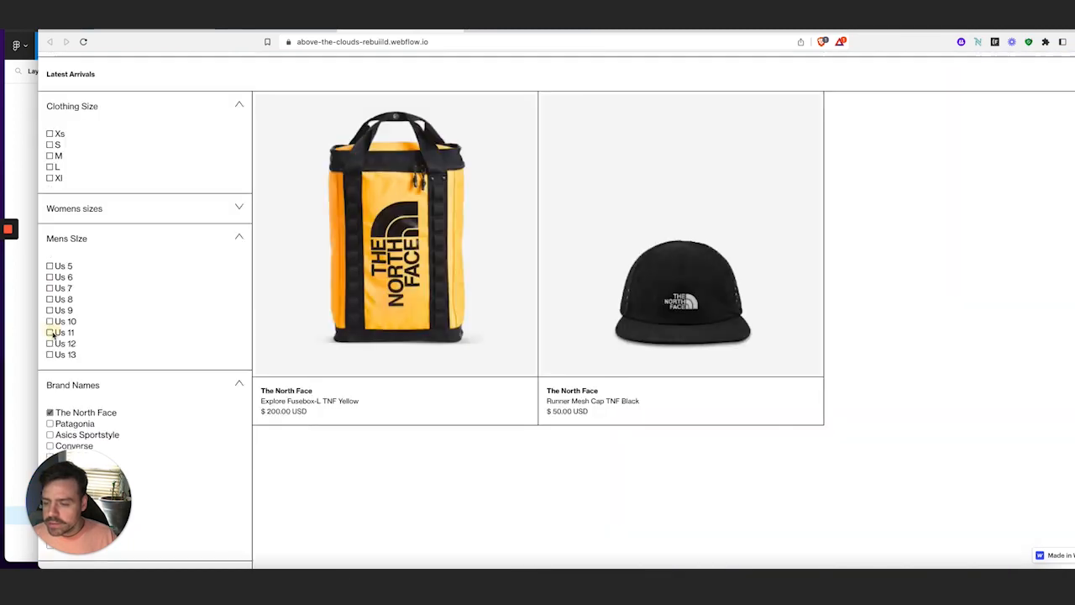
click(50, 423)
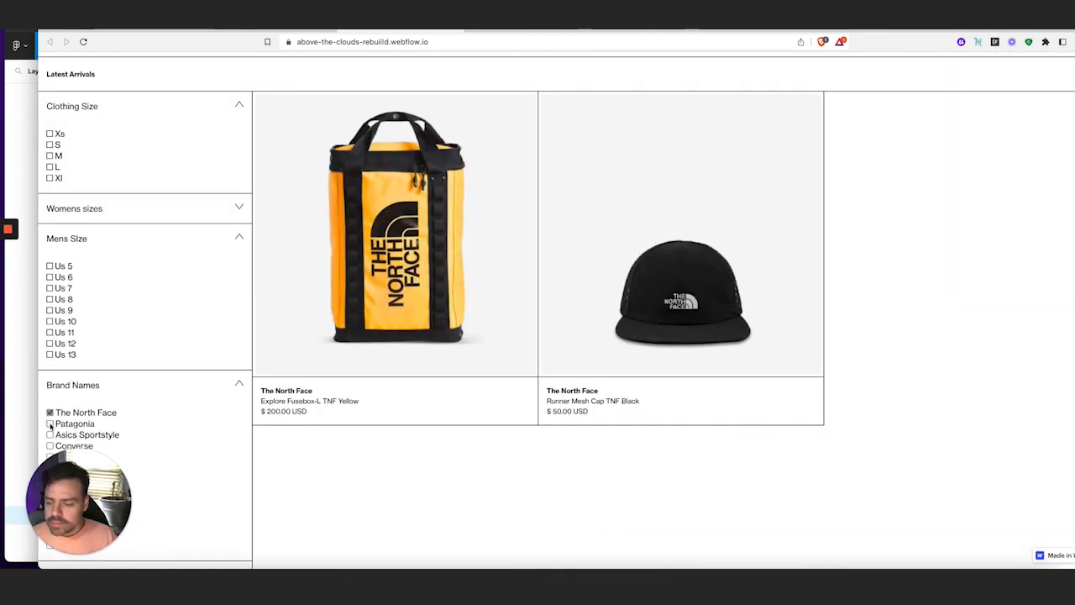
drag(115, 500, 954, 500)
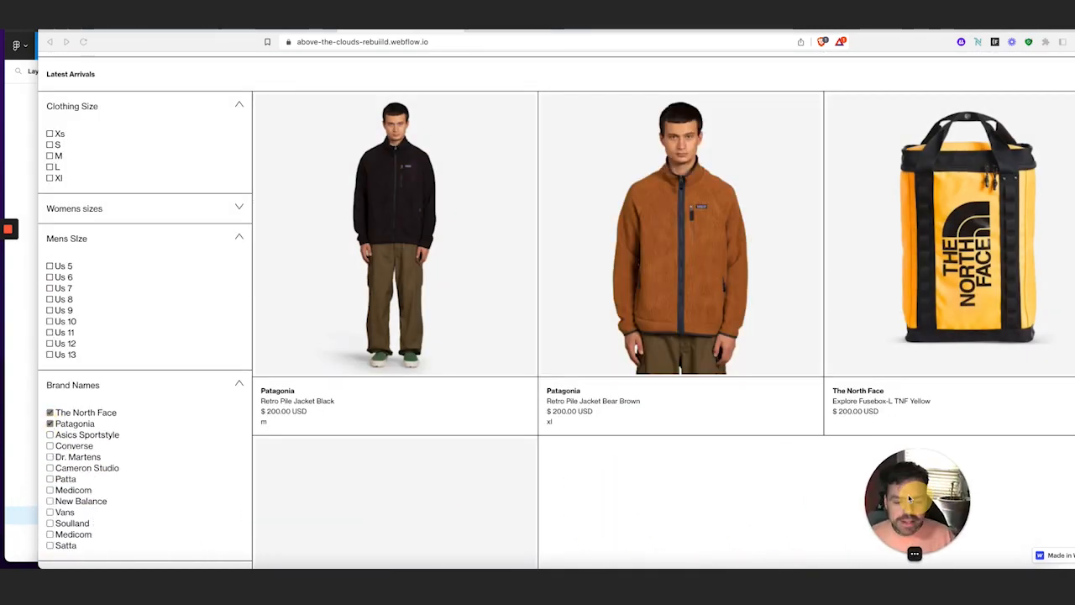
click(52, 435)
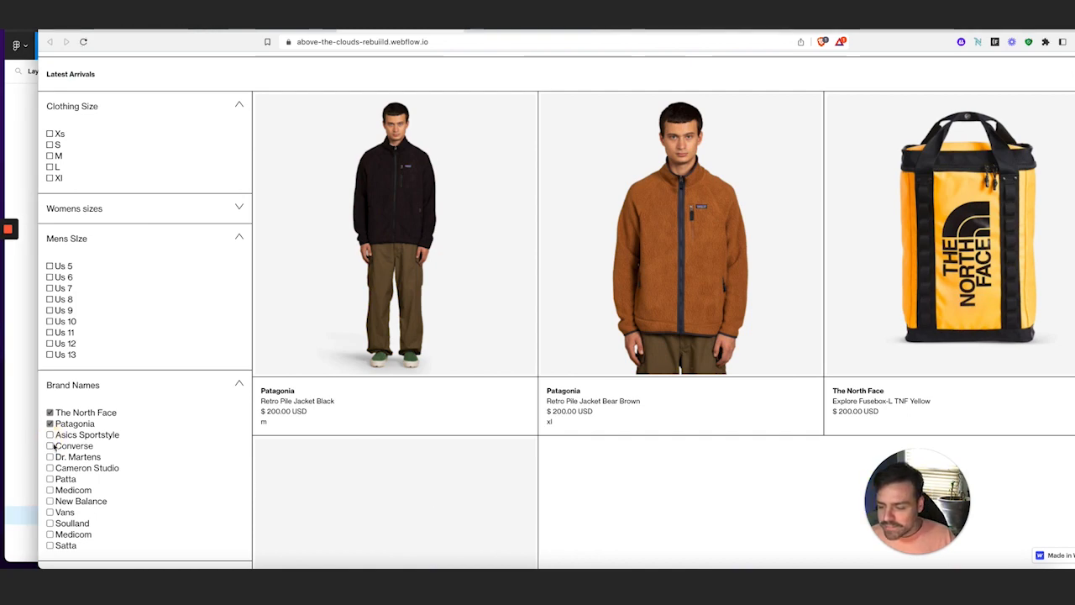
click(51, 436)
click(51, 446)
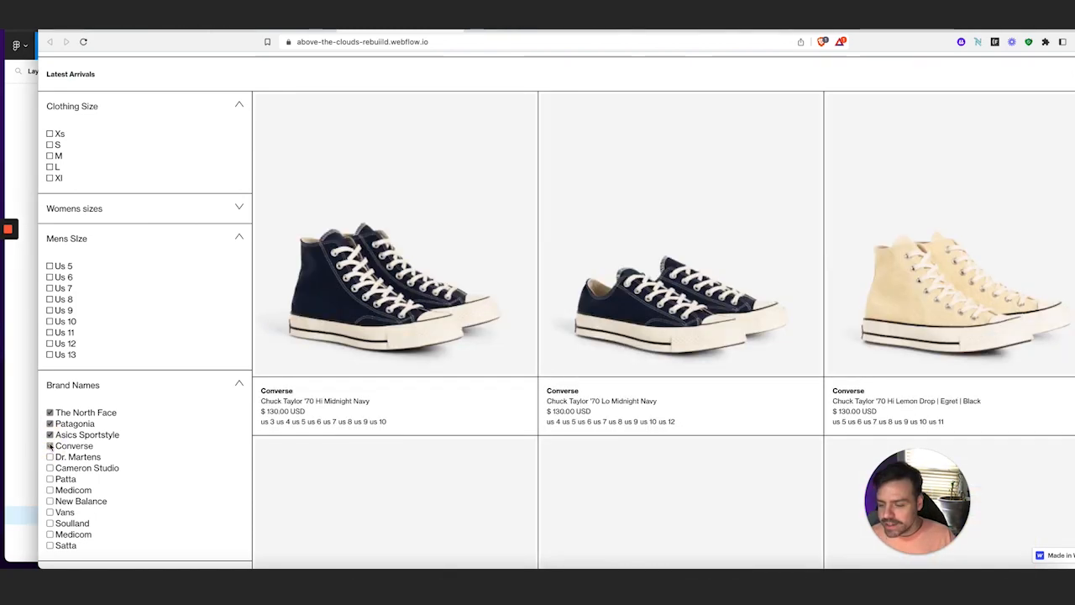
click(51, 446)
click(51, 435)
click(50, 424)
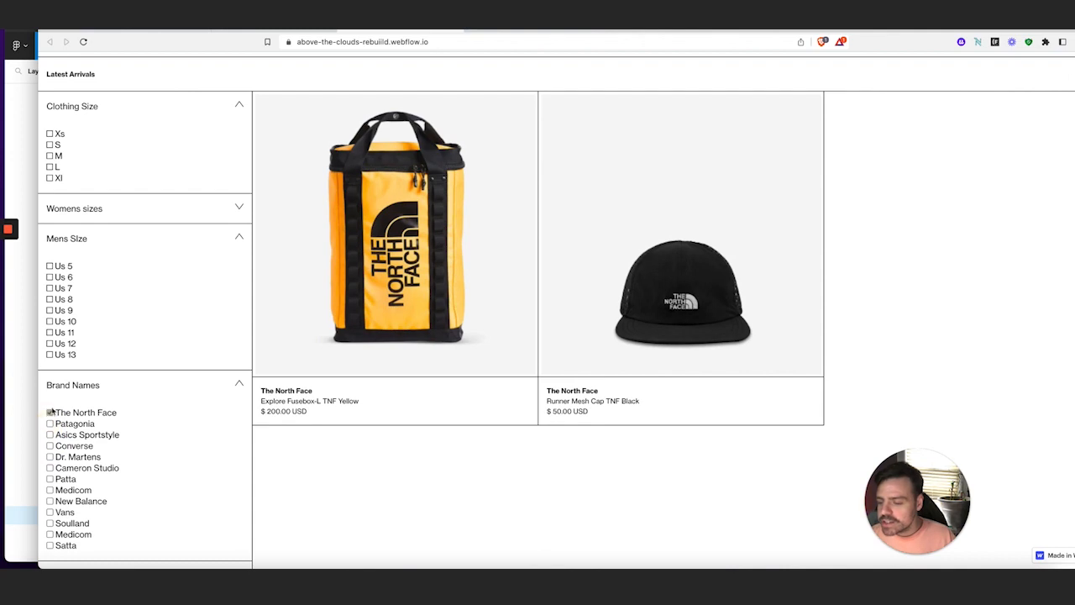
click(49, 354)
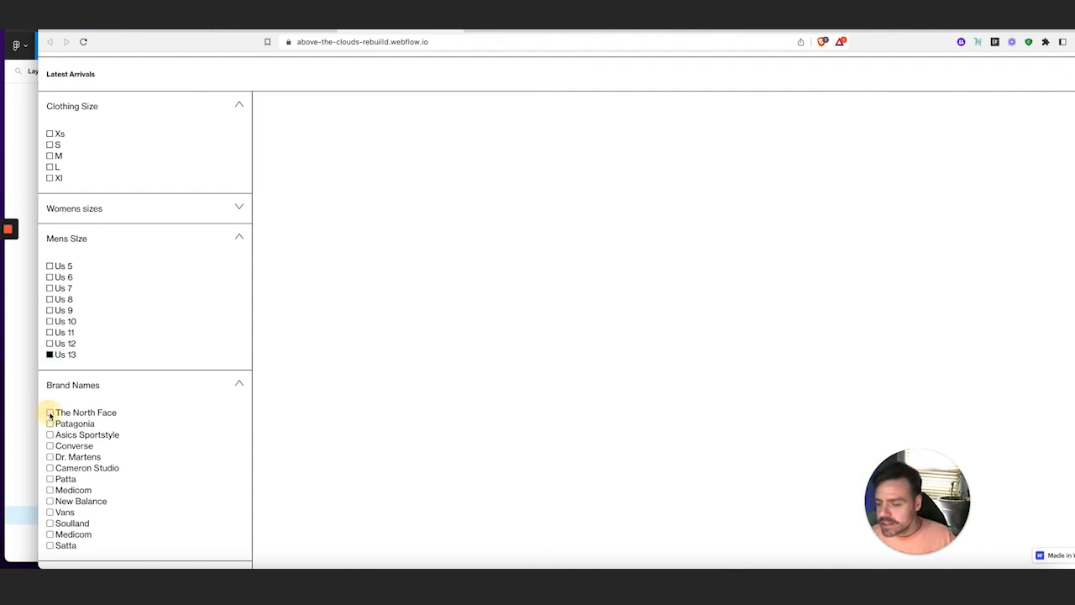
click(51, 413)
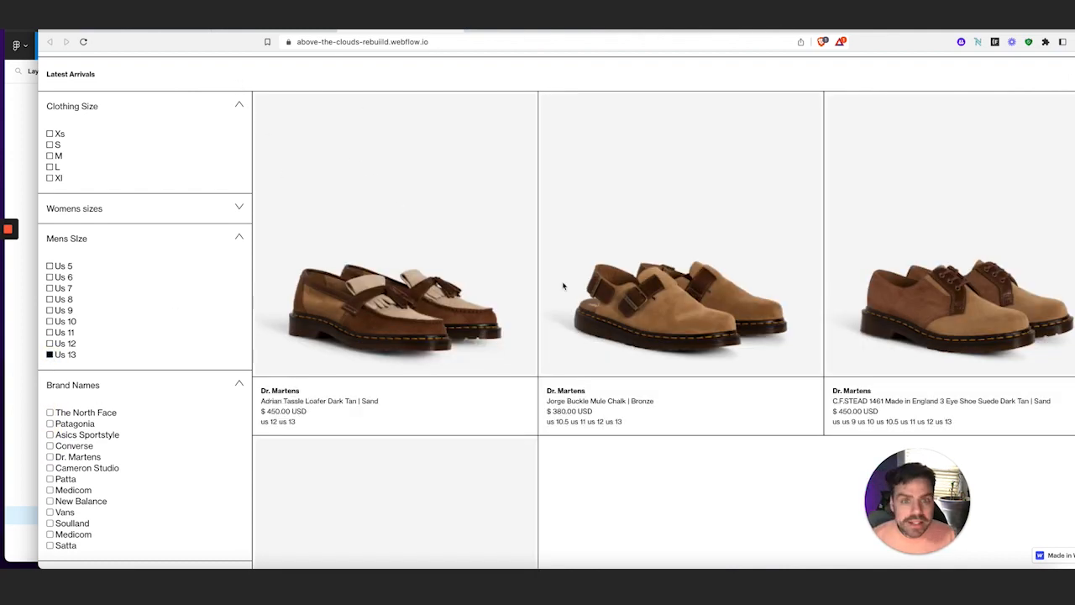